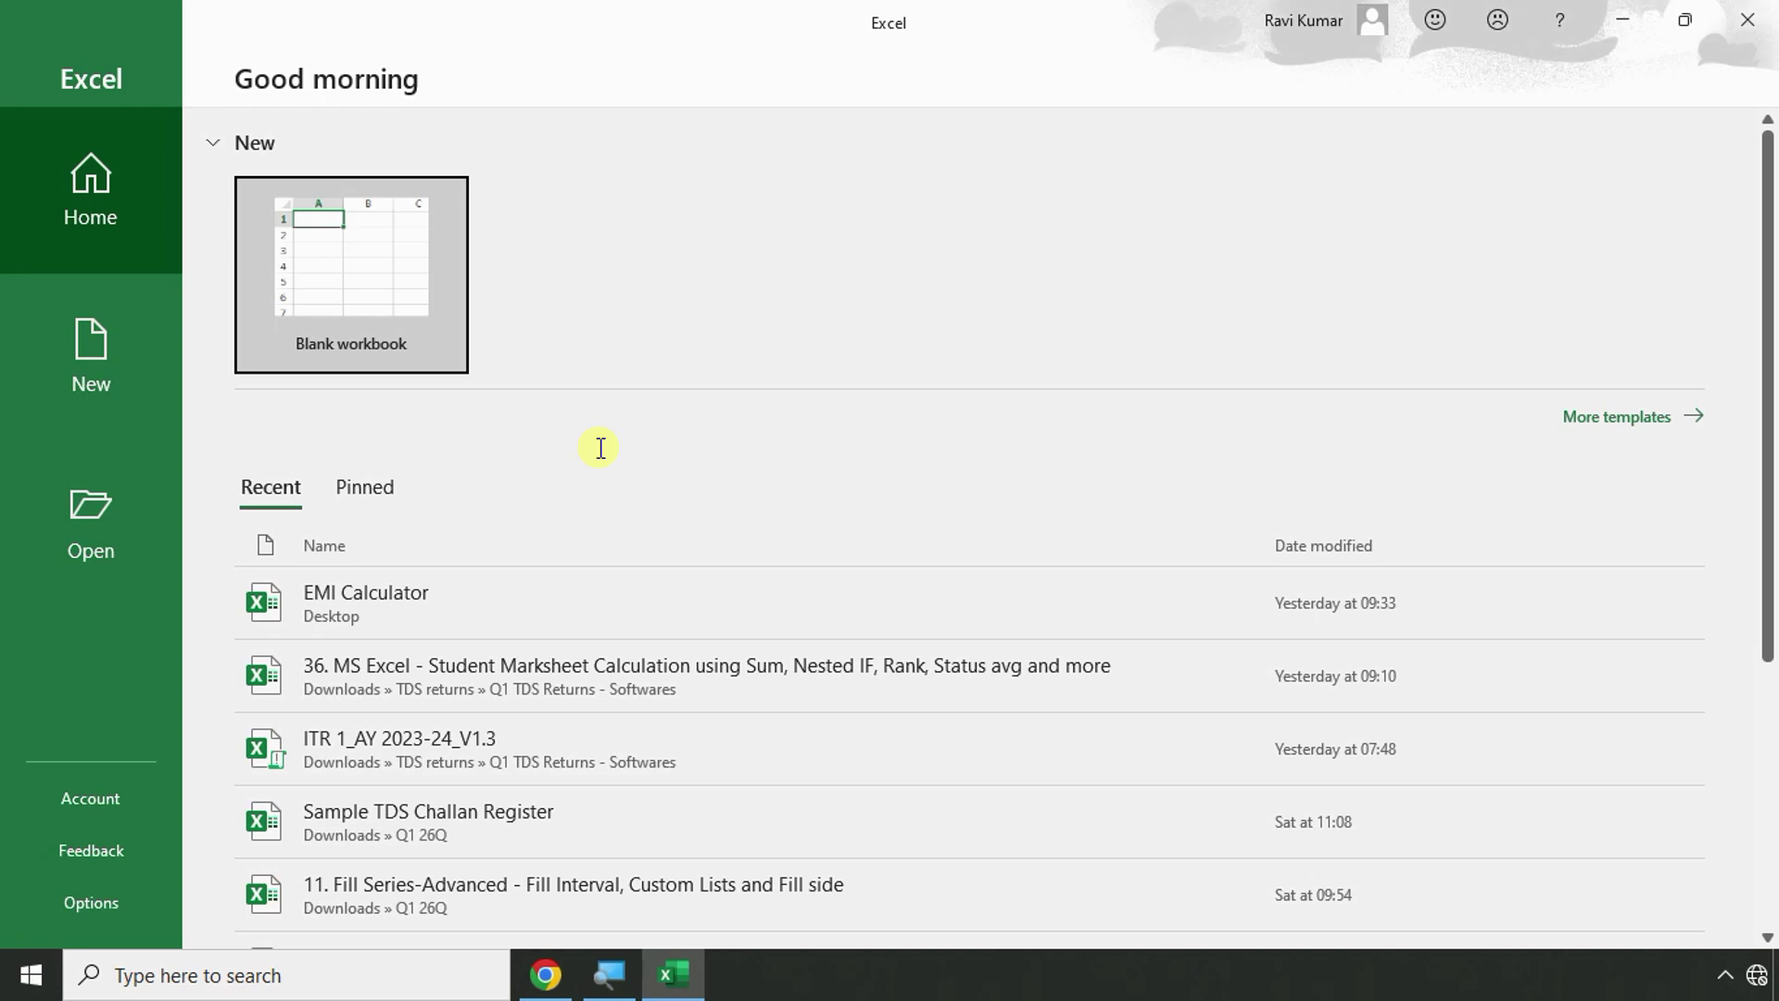
Create a blank workbook and keep the full ribbon permanently displayed above the sheet.
click(399, 293)
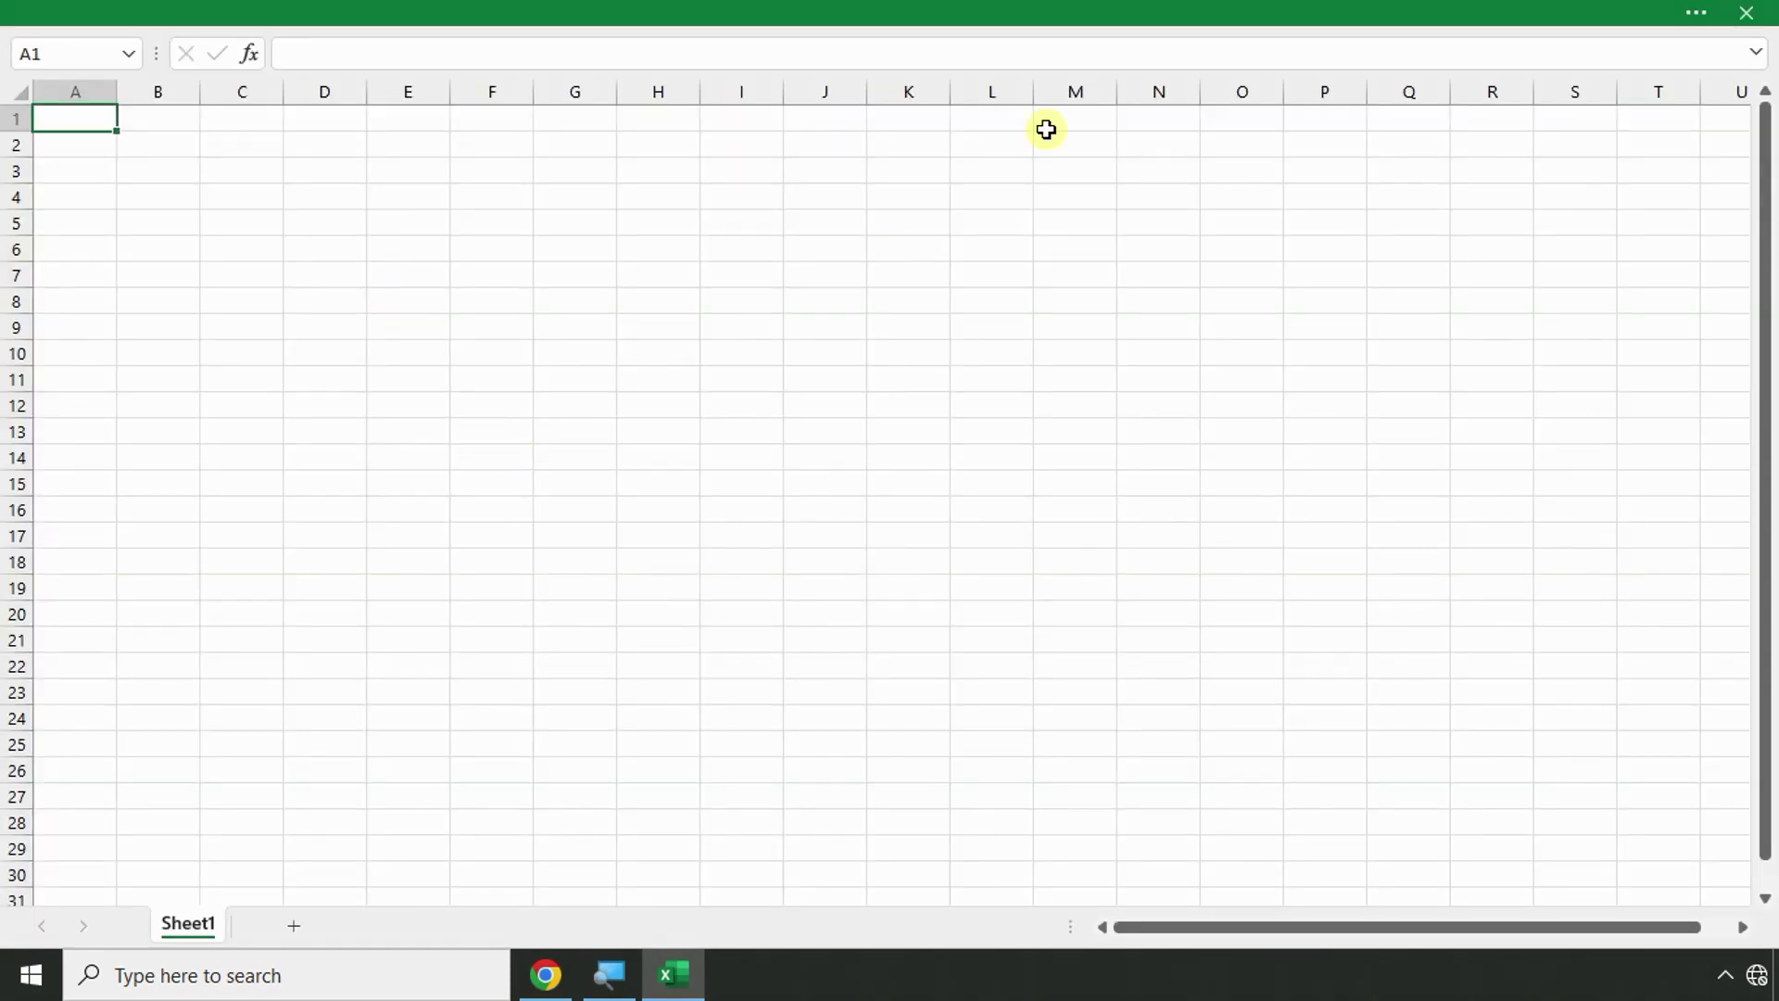
click(1562, 9)
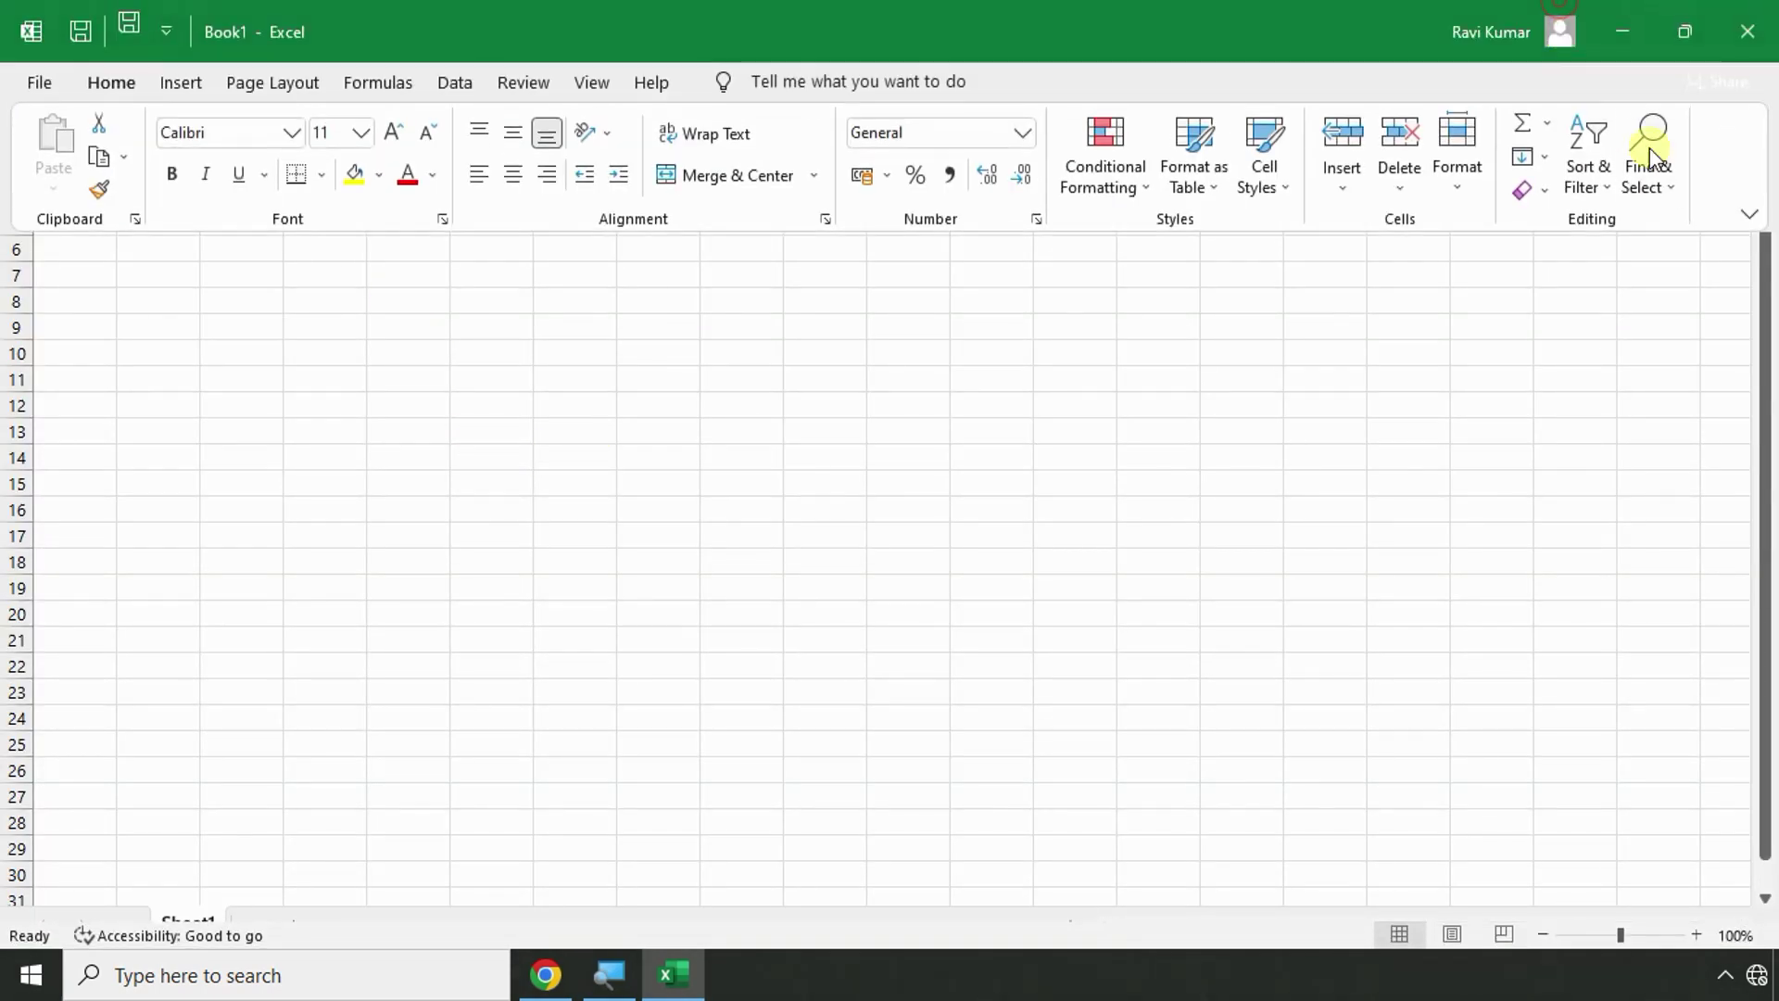
click(1751, 215)
click(1667, 337)
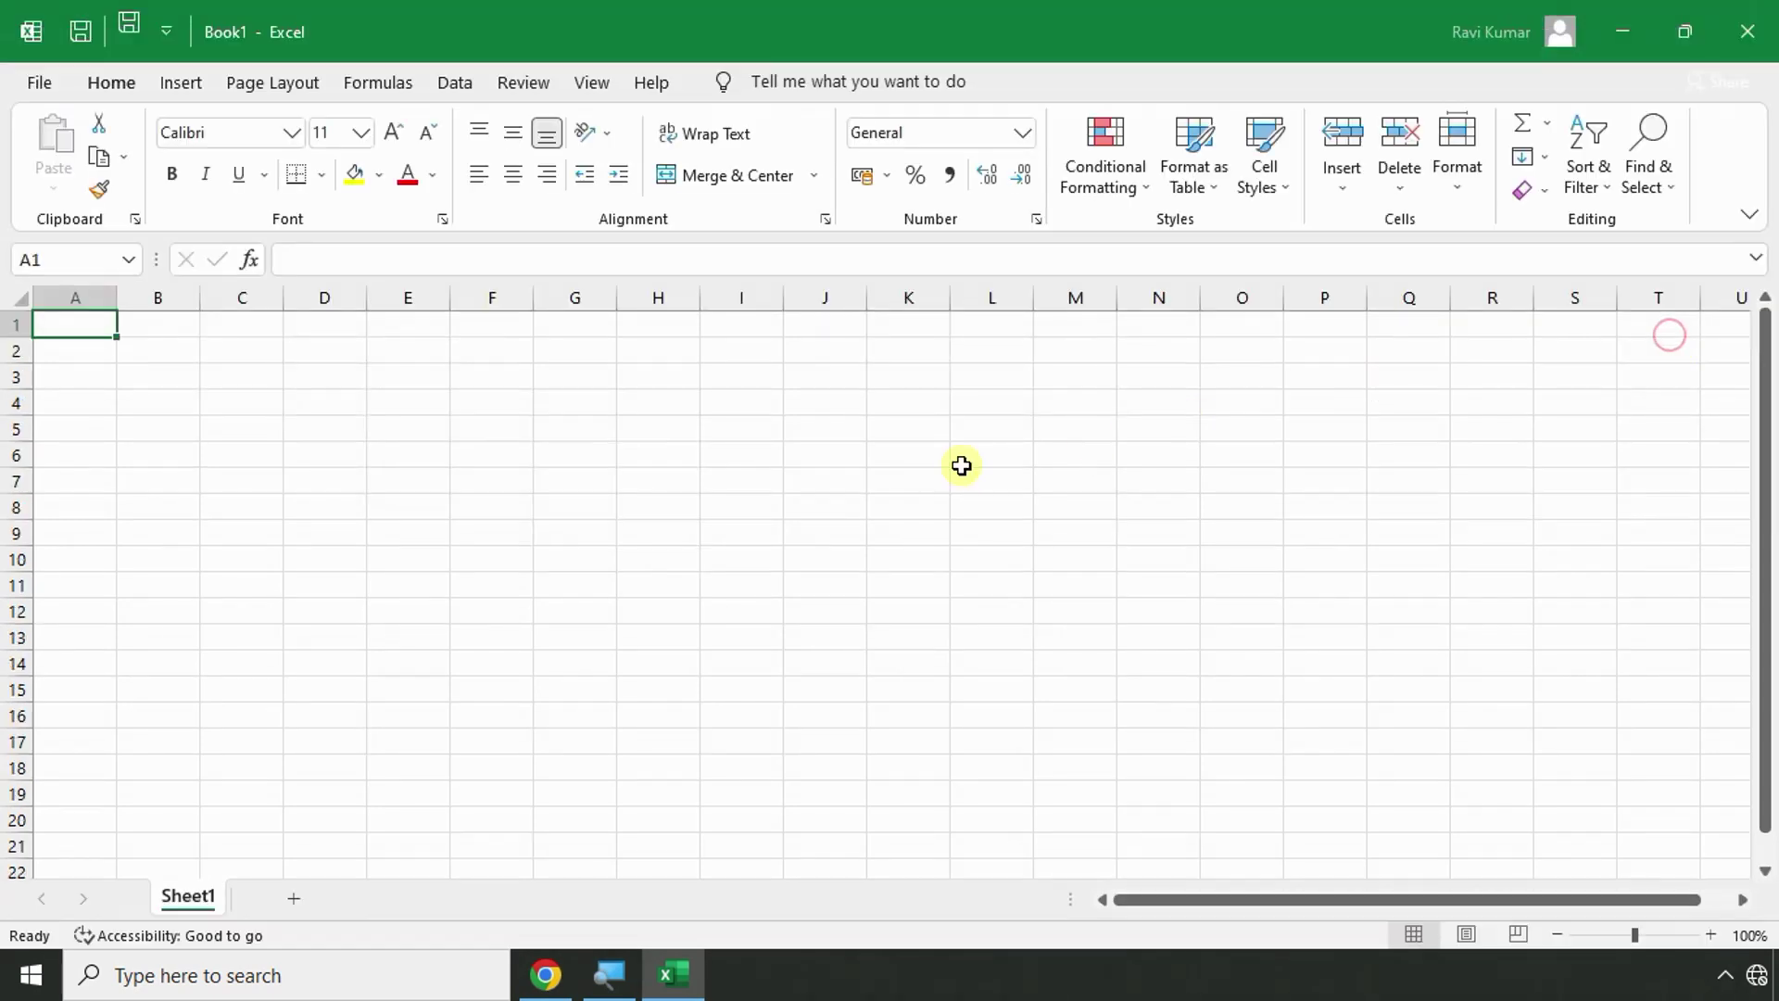
click(961, 465)
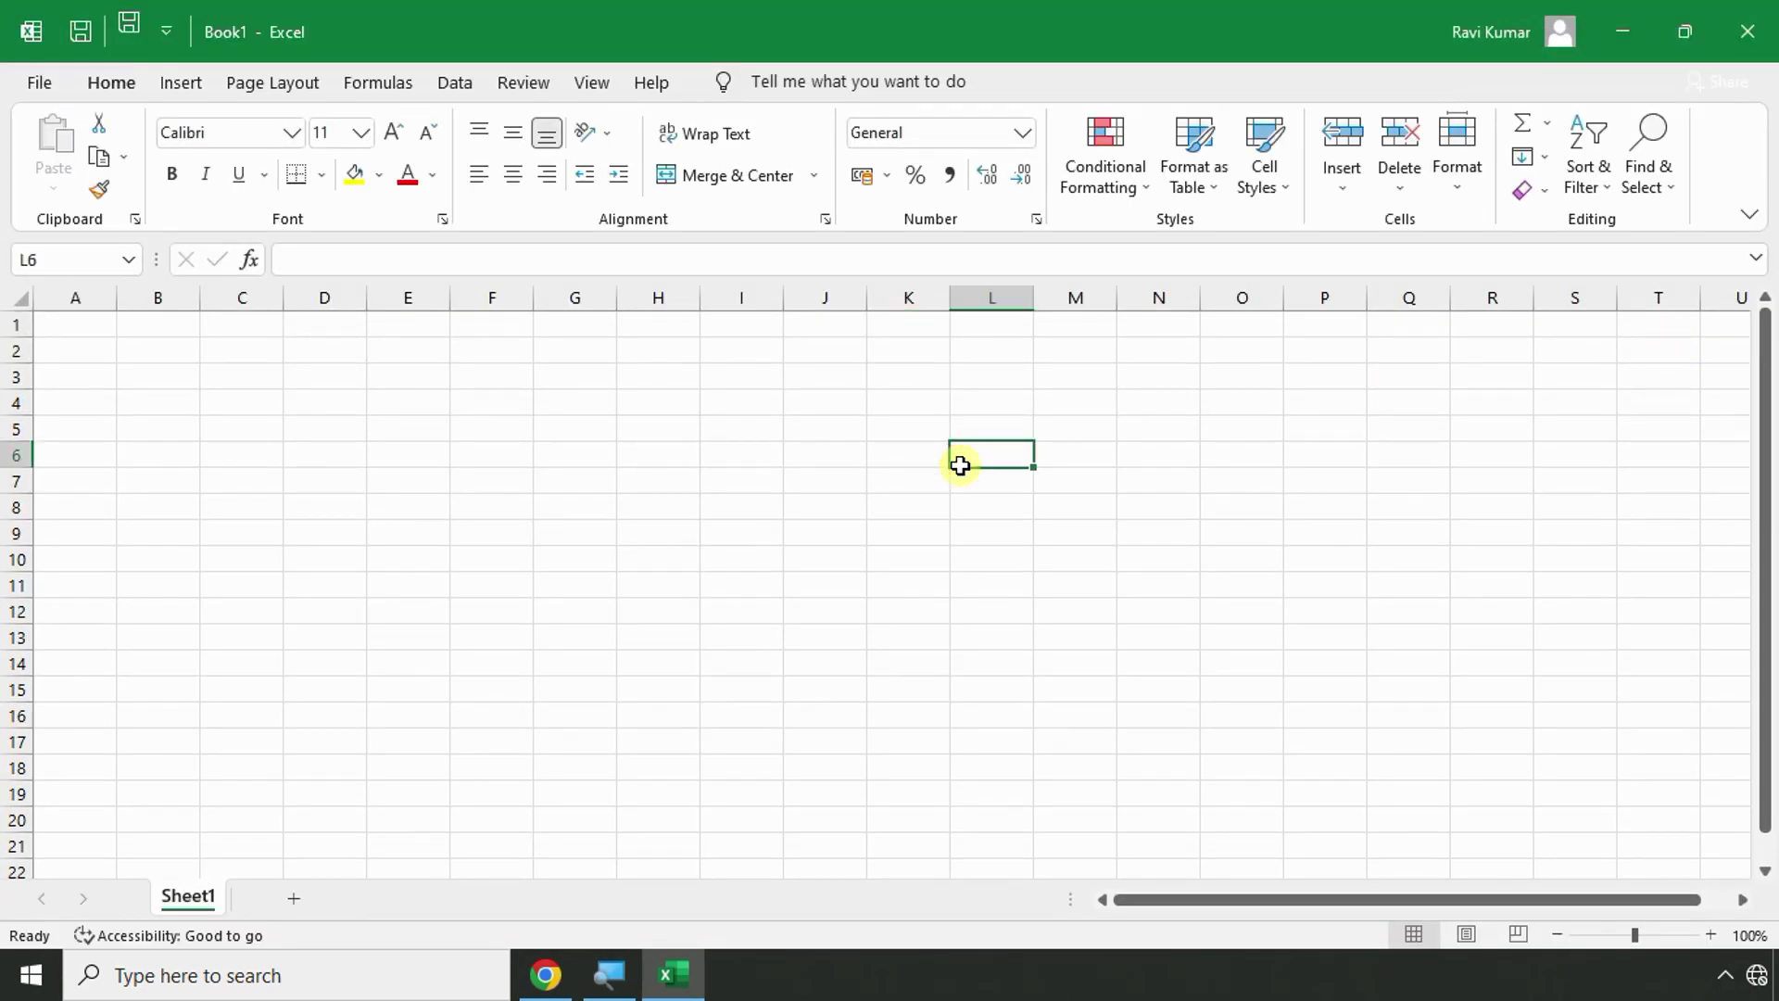
Save the workbook to the Desktop as "EMI & Loan Statement".
key(ctrl+s)
click(713, 632)
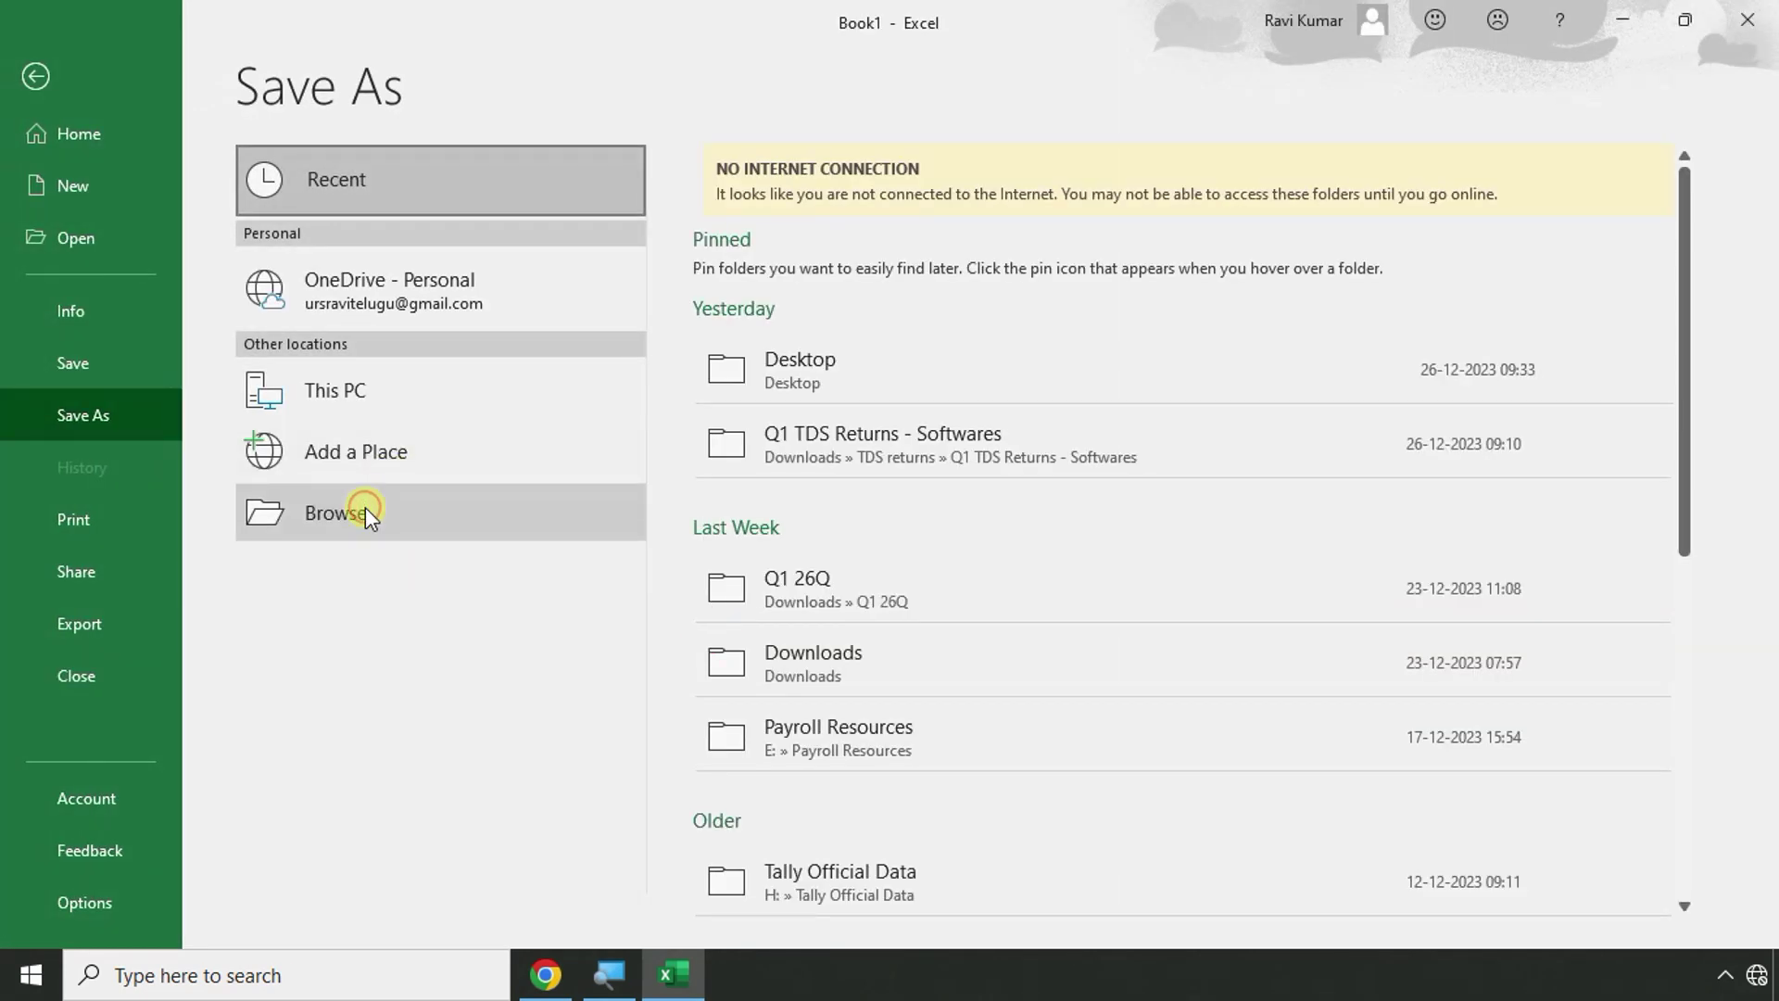
click(365, 508)
click(111, 221)
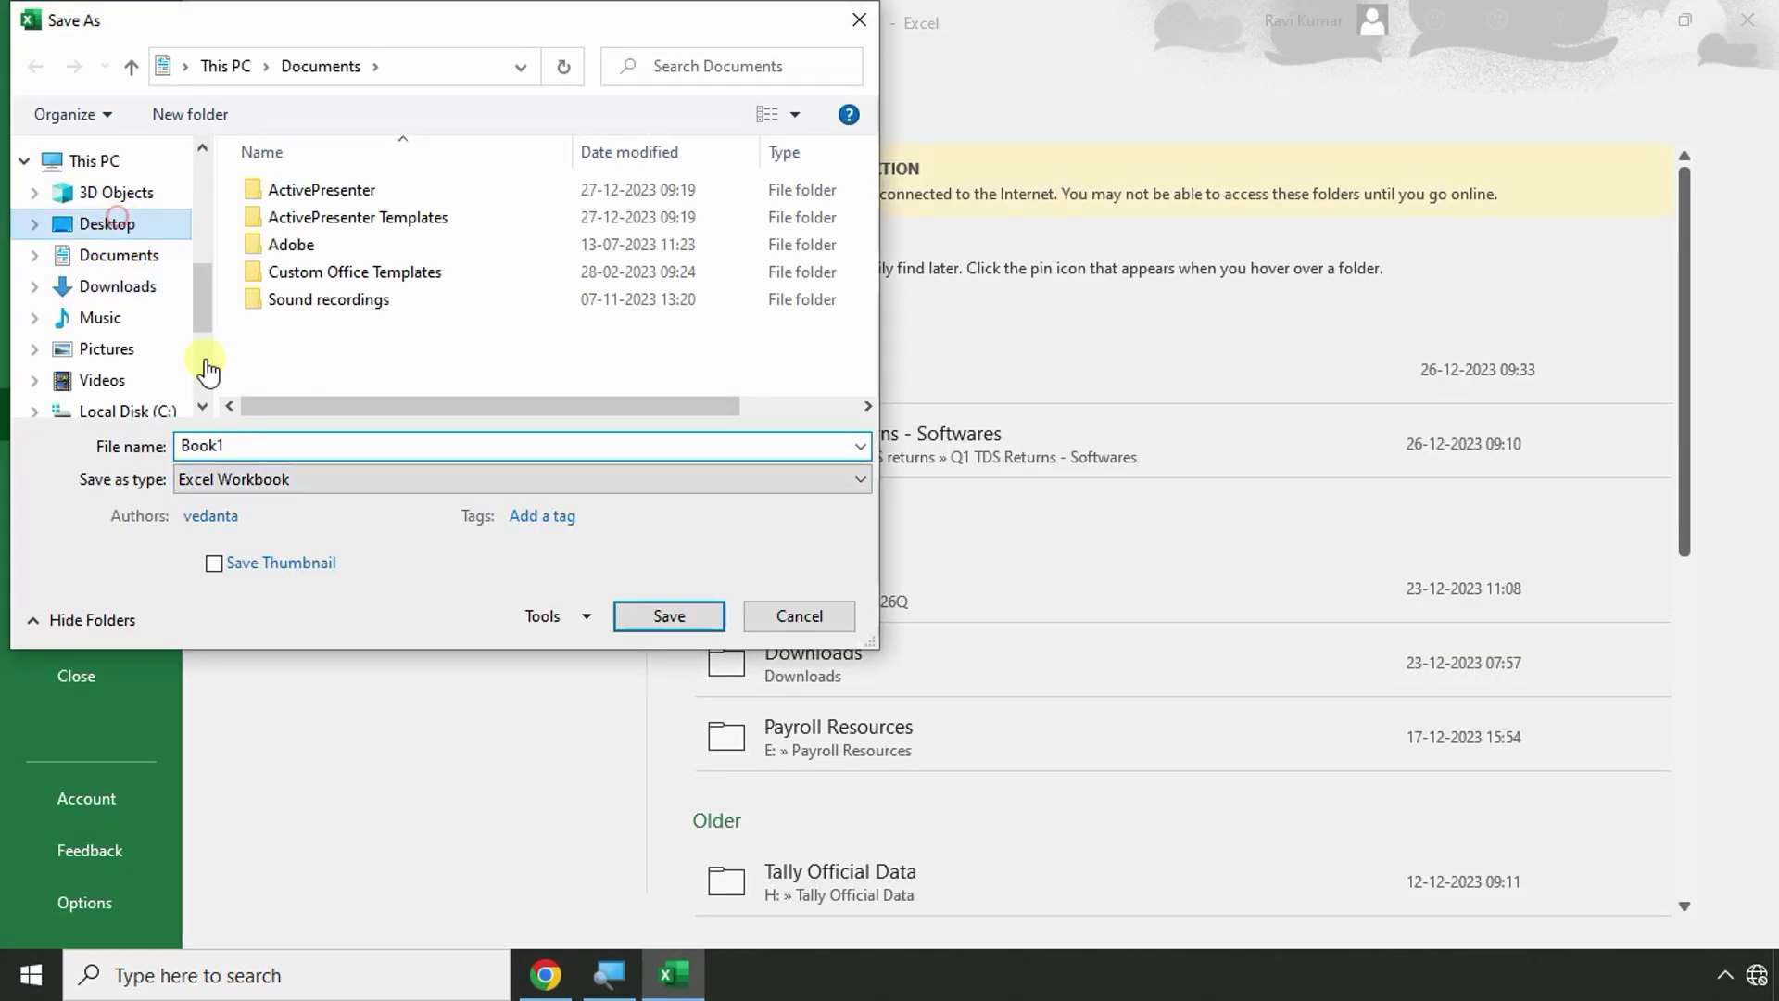
double_click(290, 448)
text(EMI & Loan Statement)
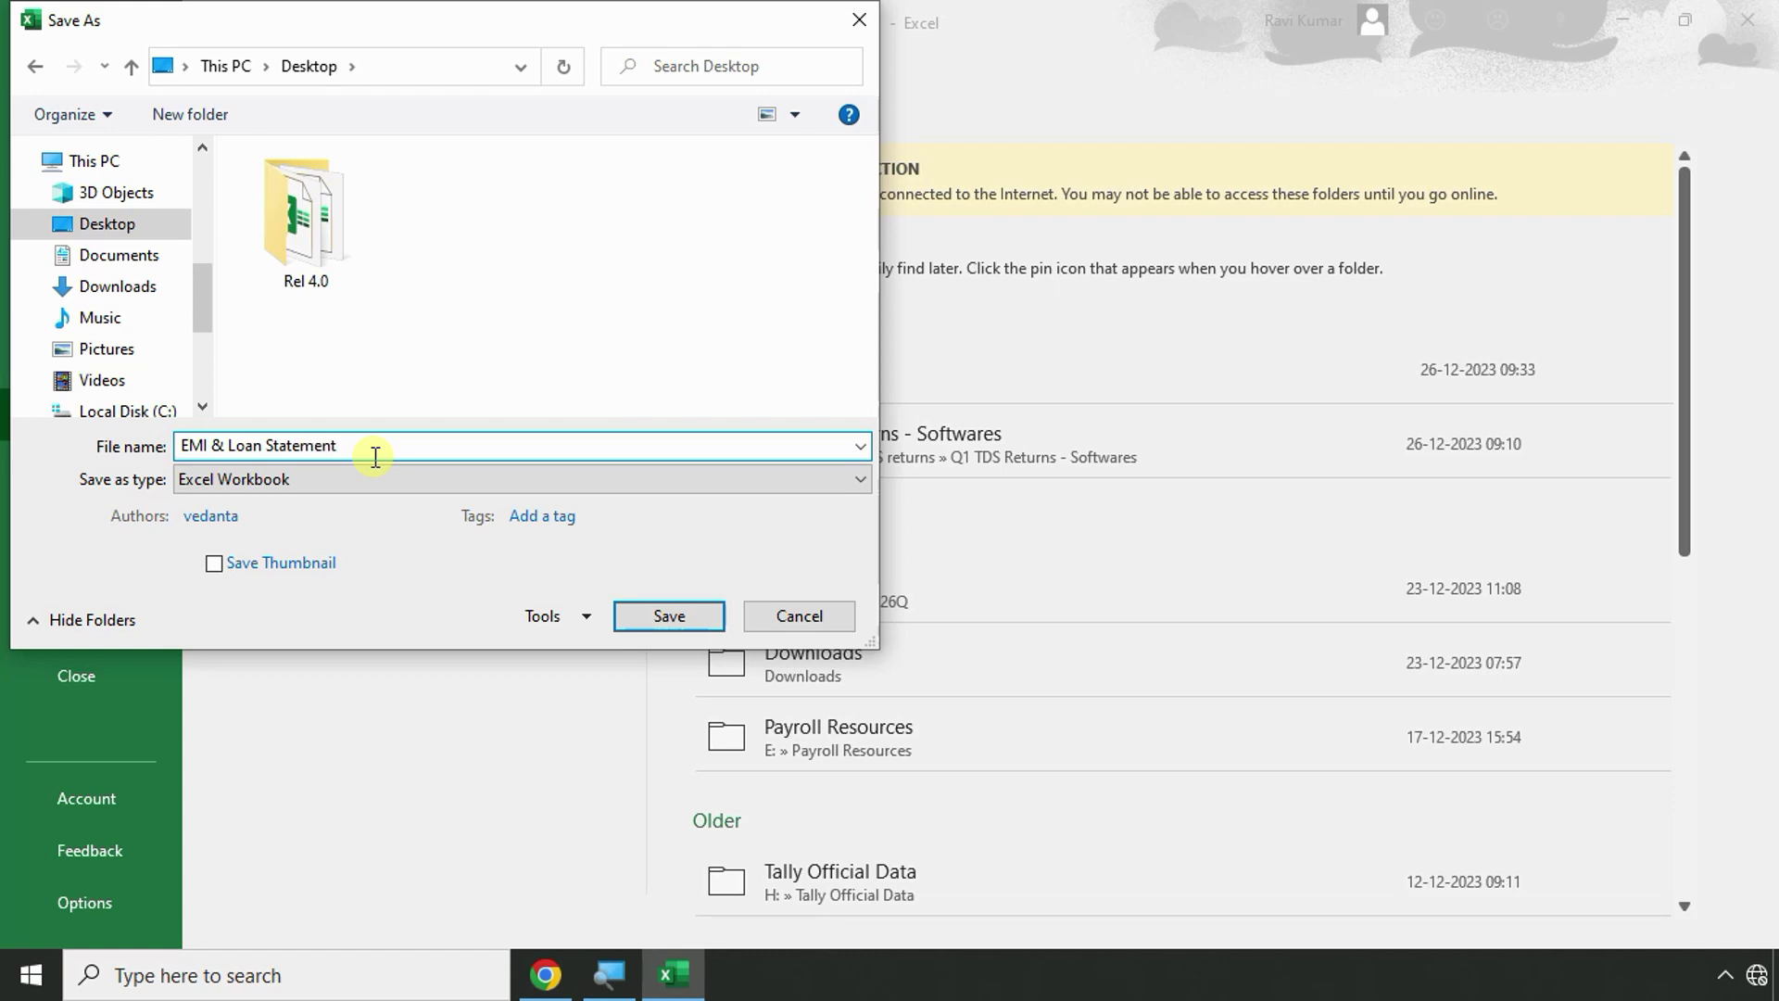
key(Return)
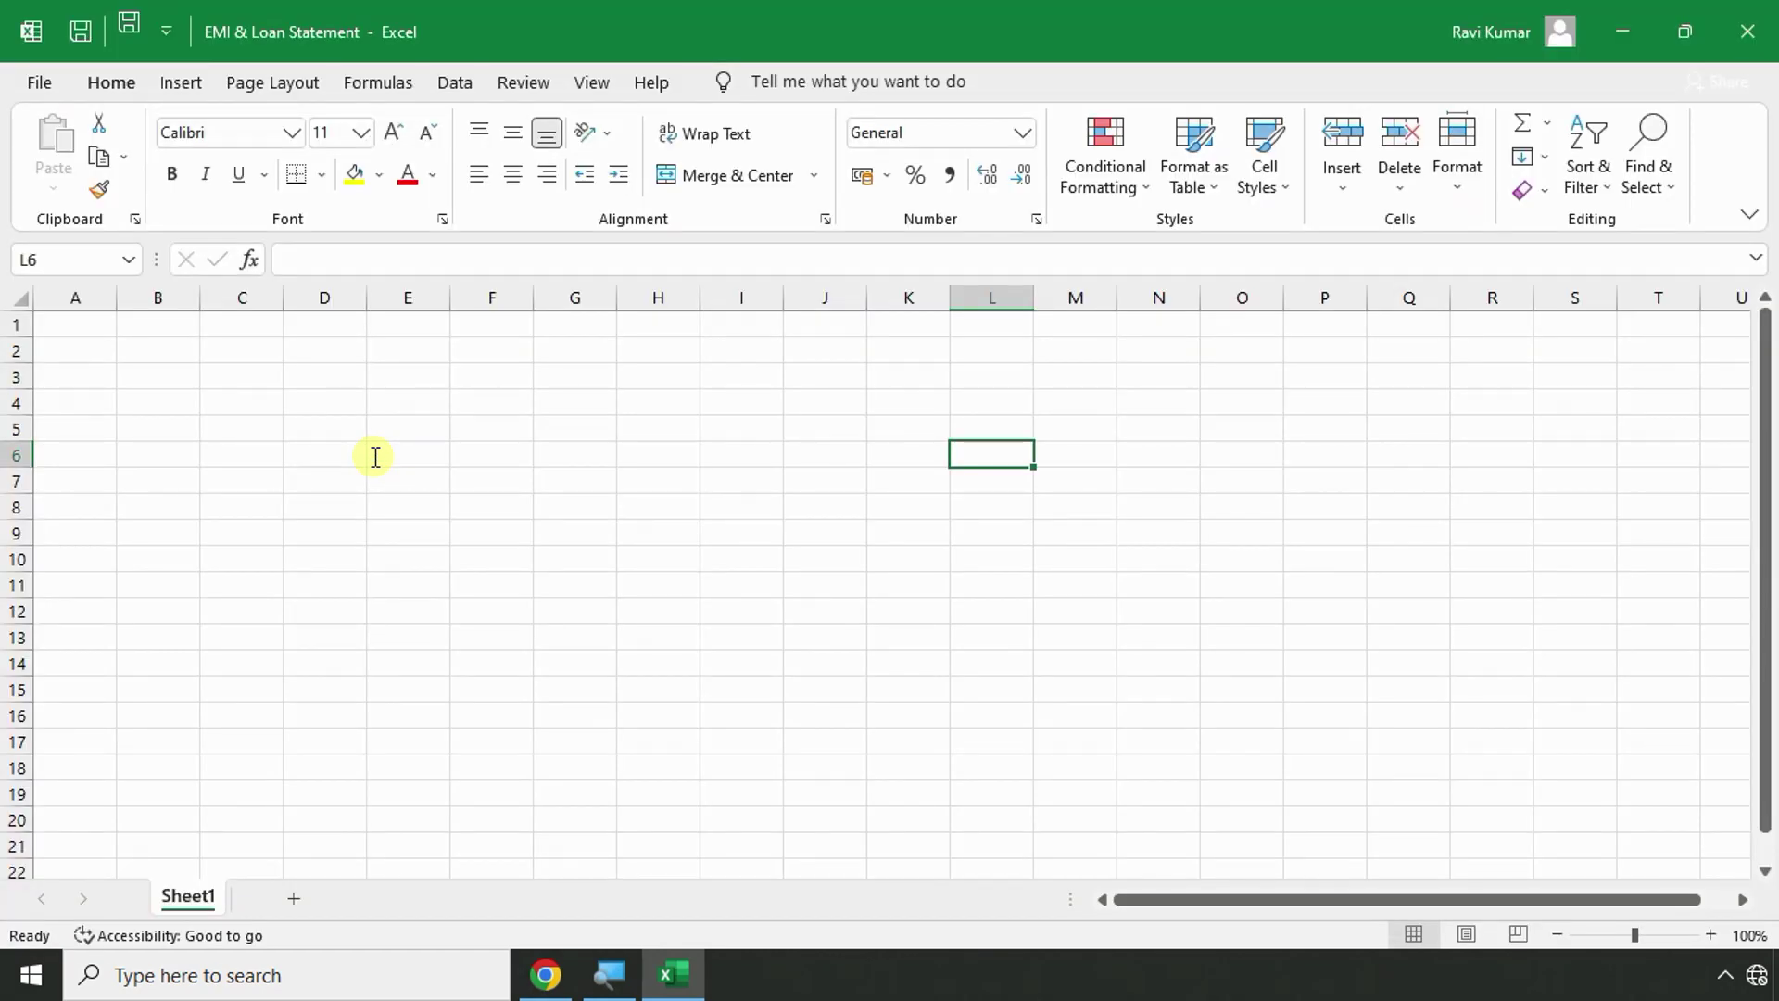
Review the first instruction in the EMI Calculator PDF and check the saved workbook file on the desktop.
scroll(311, 493, up, 5)
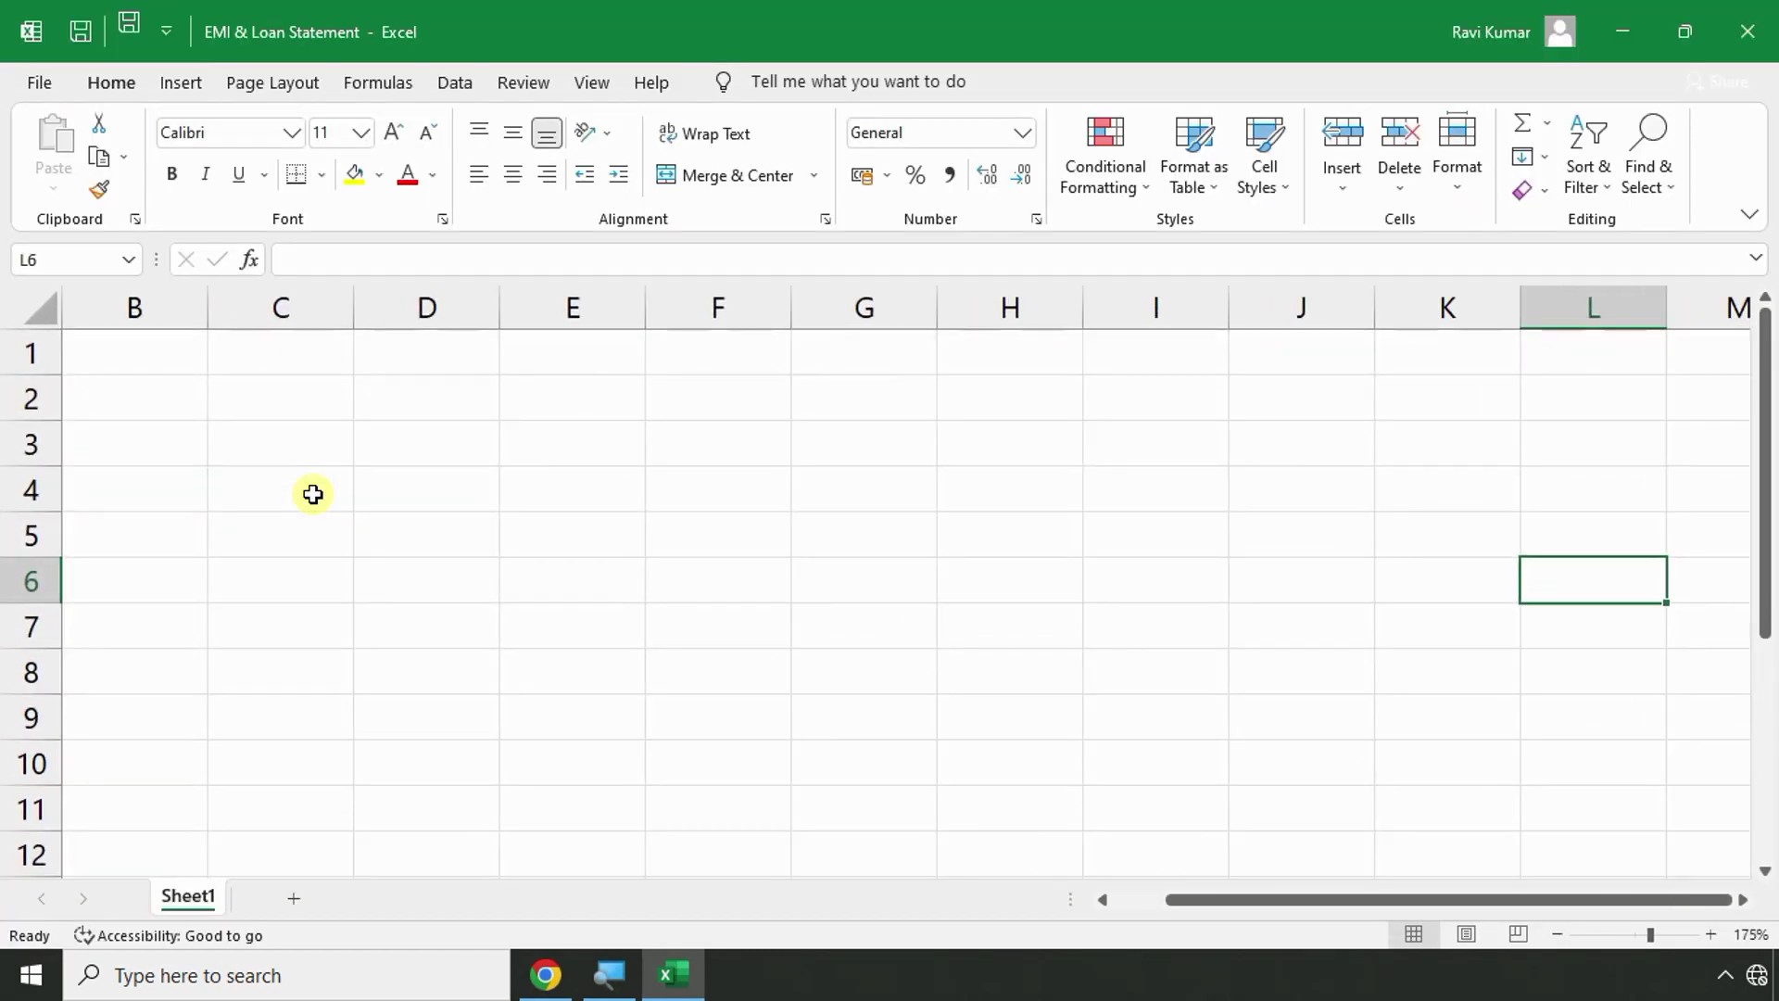
key(alt+Tab)
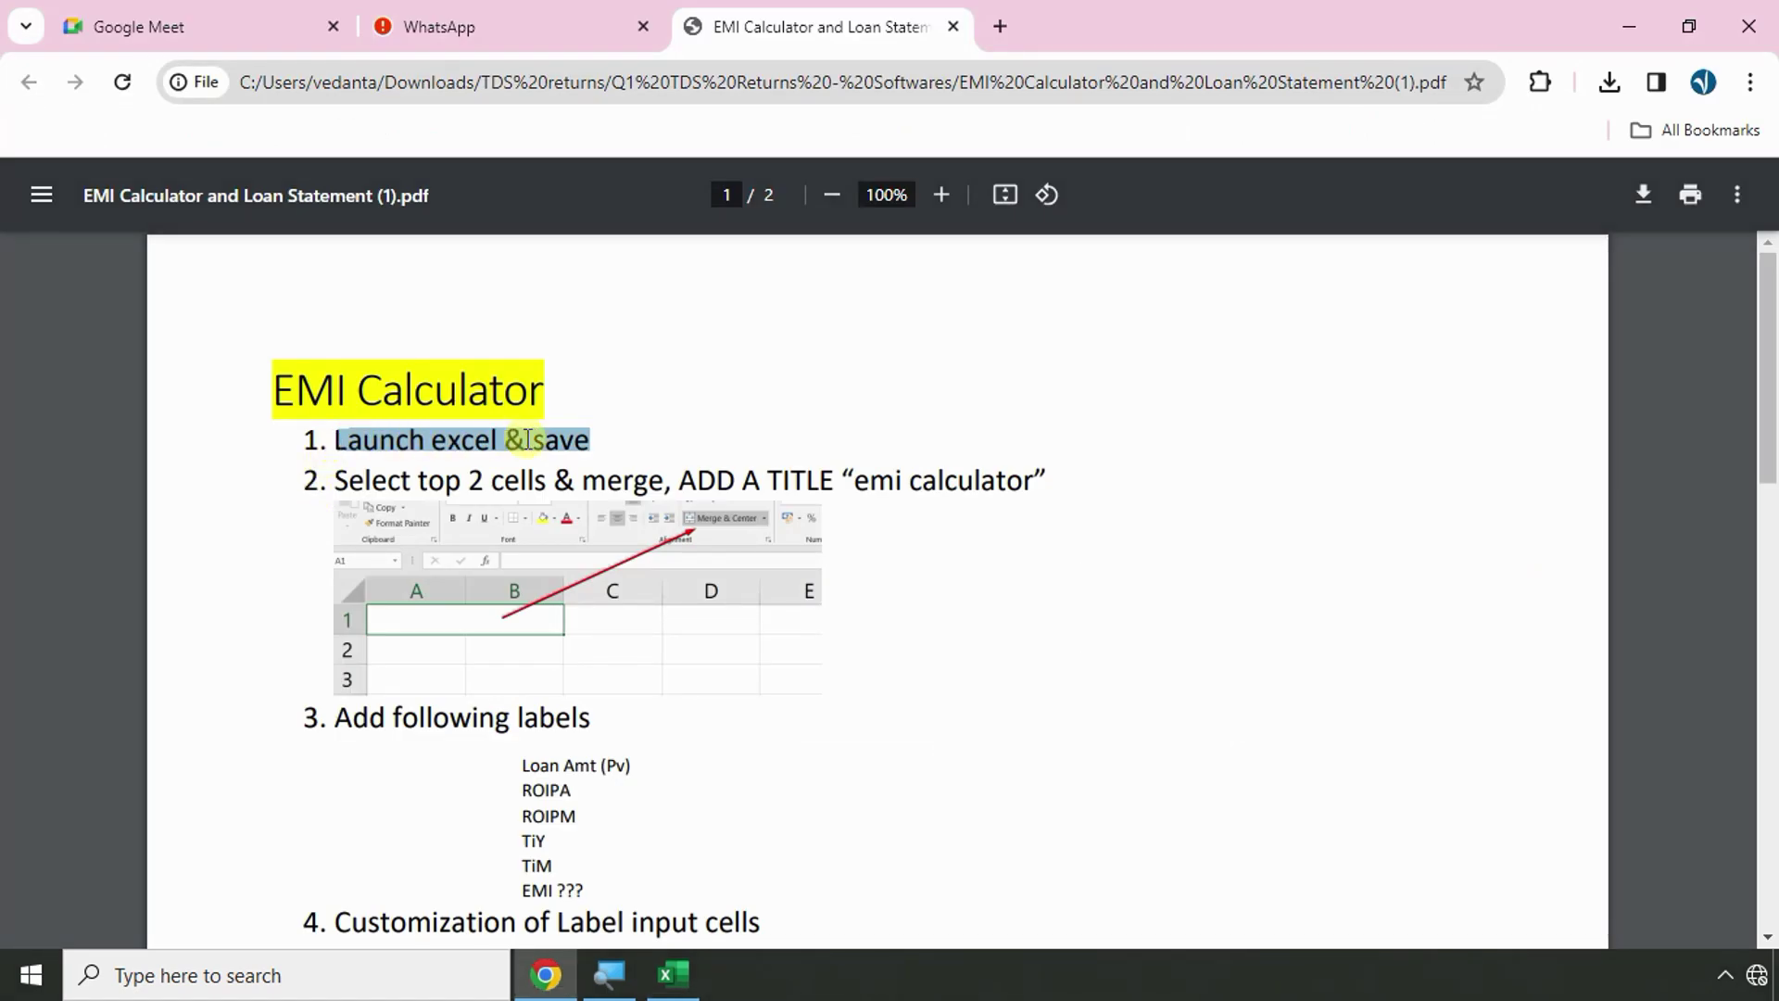
click(672, 973)
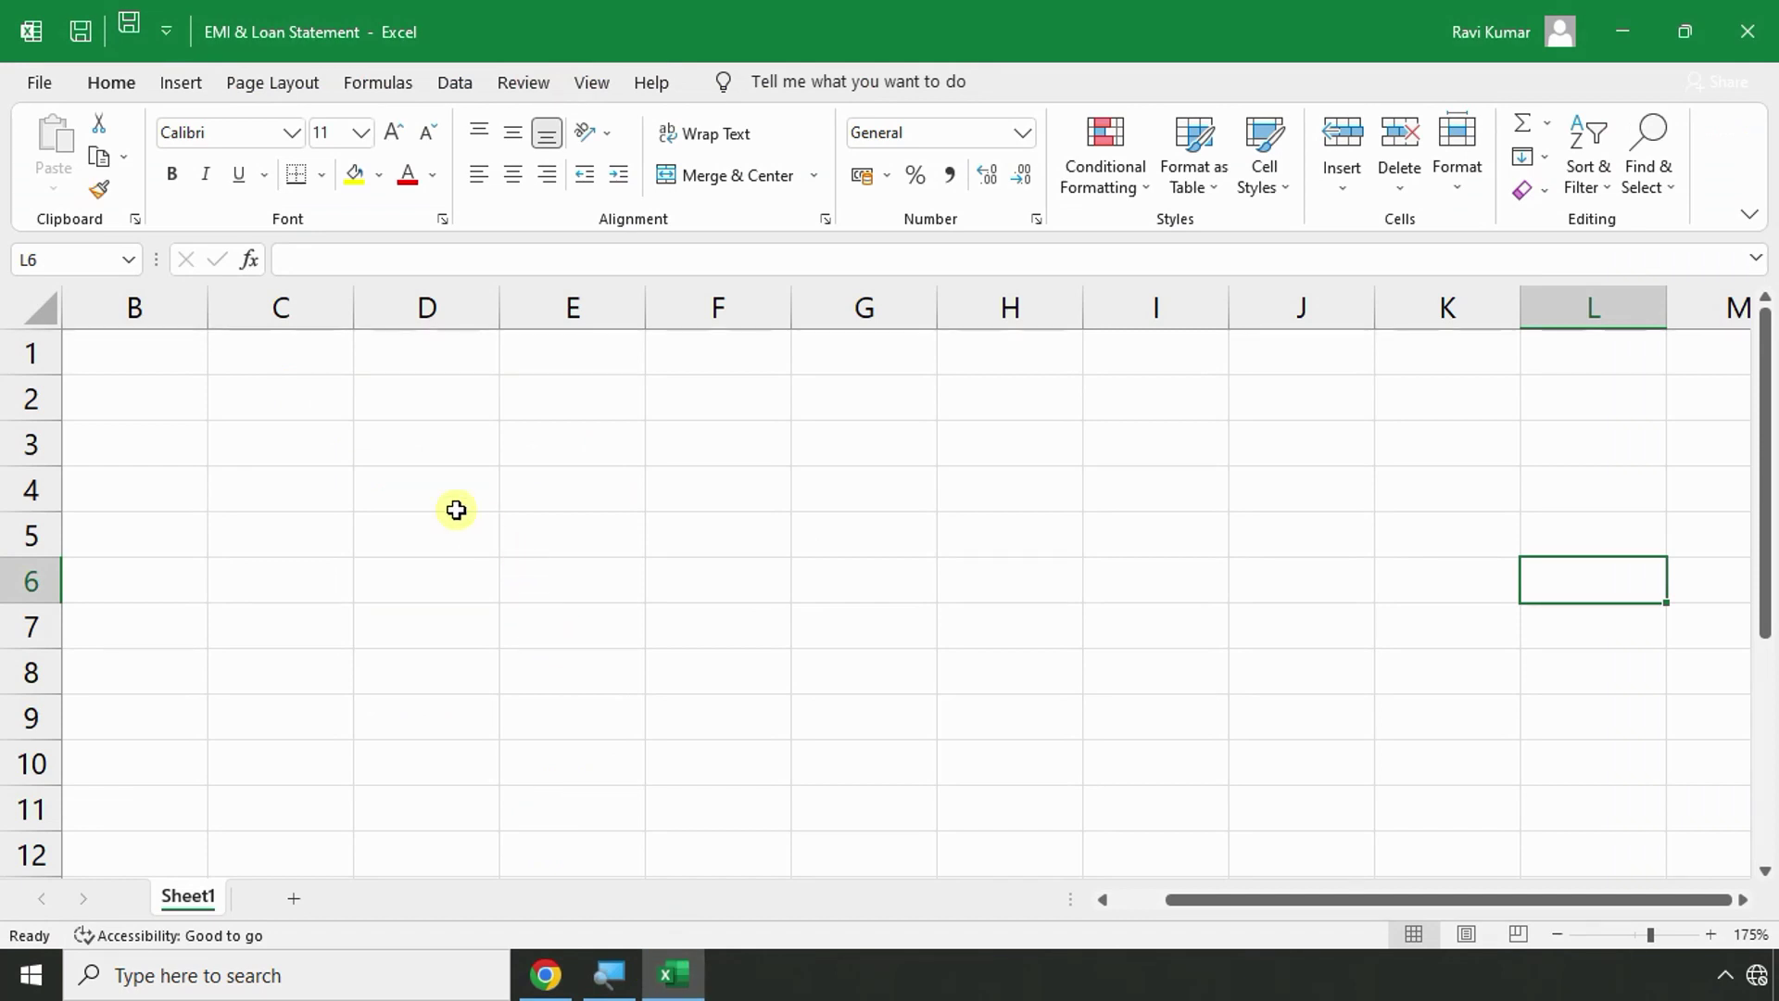
key(super+d)
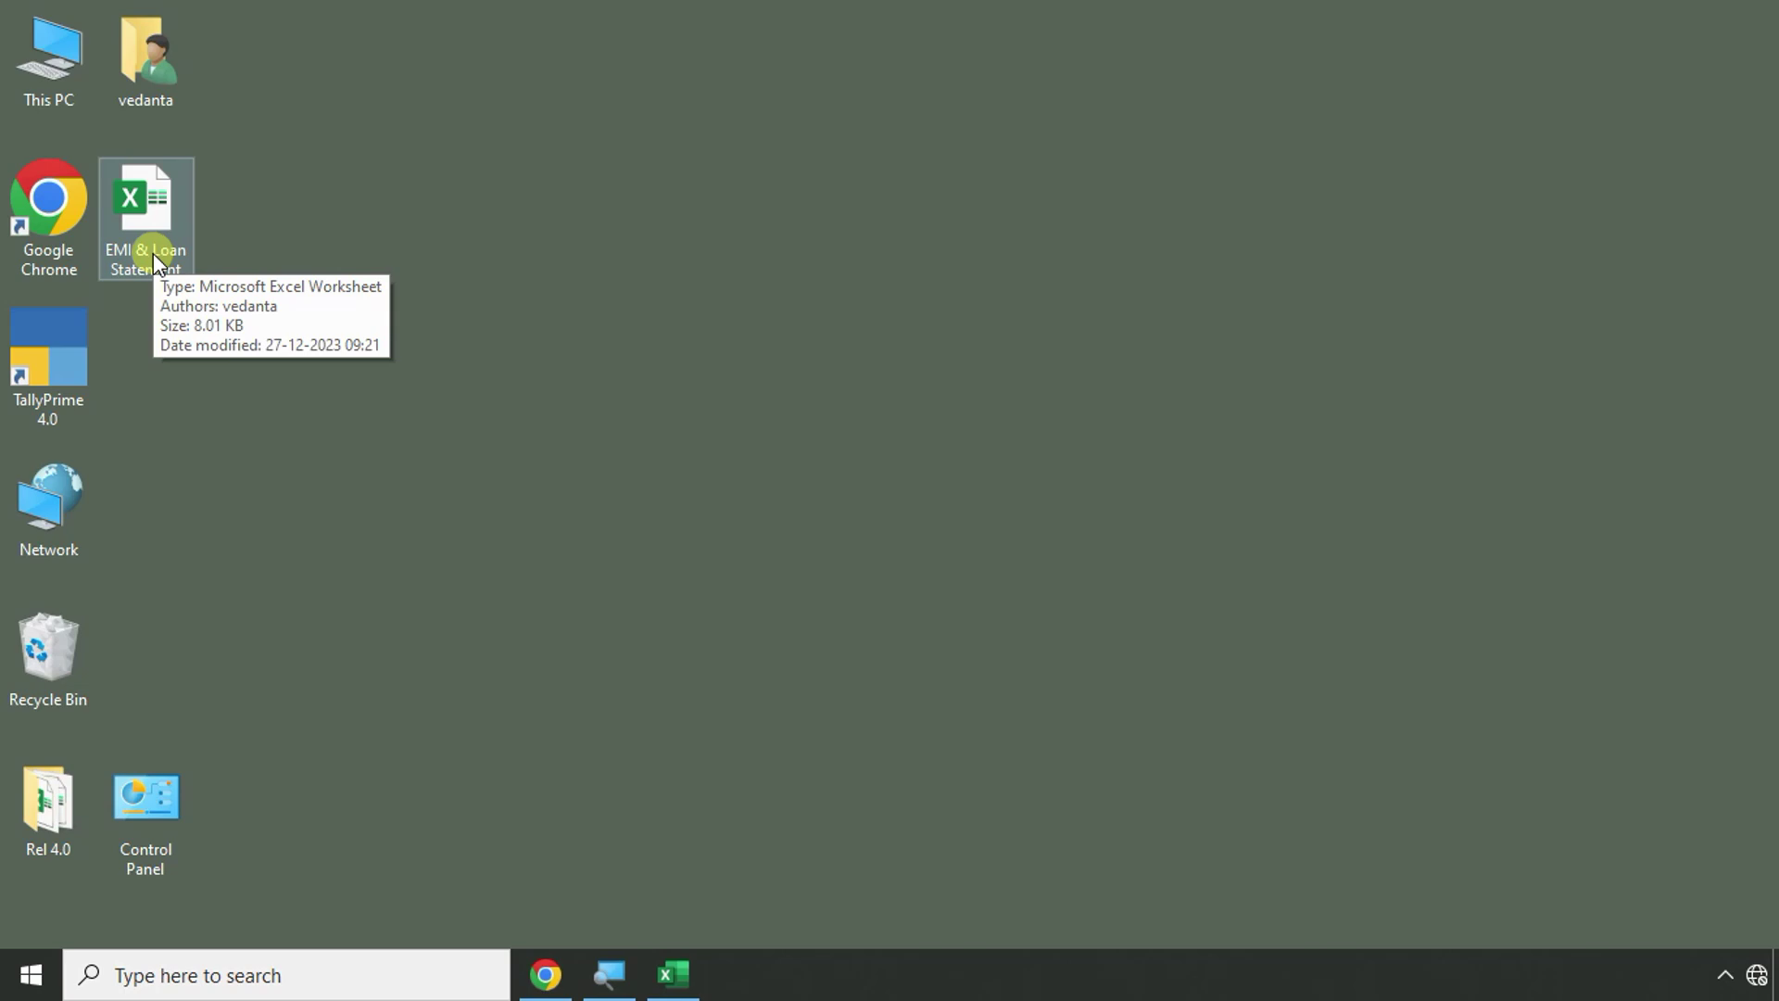
key(super+d)
Switch to the EMI Calculator PDF in Chrome and read the instruction about the top two cells.
key(alt+Tab)
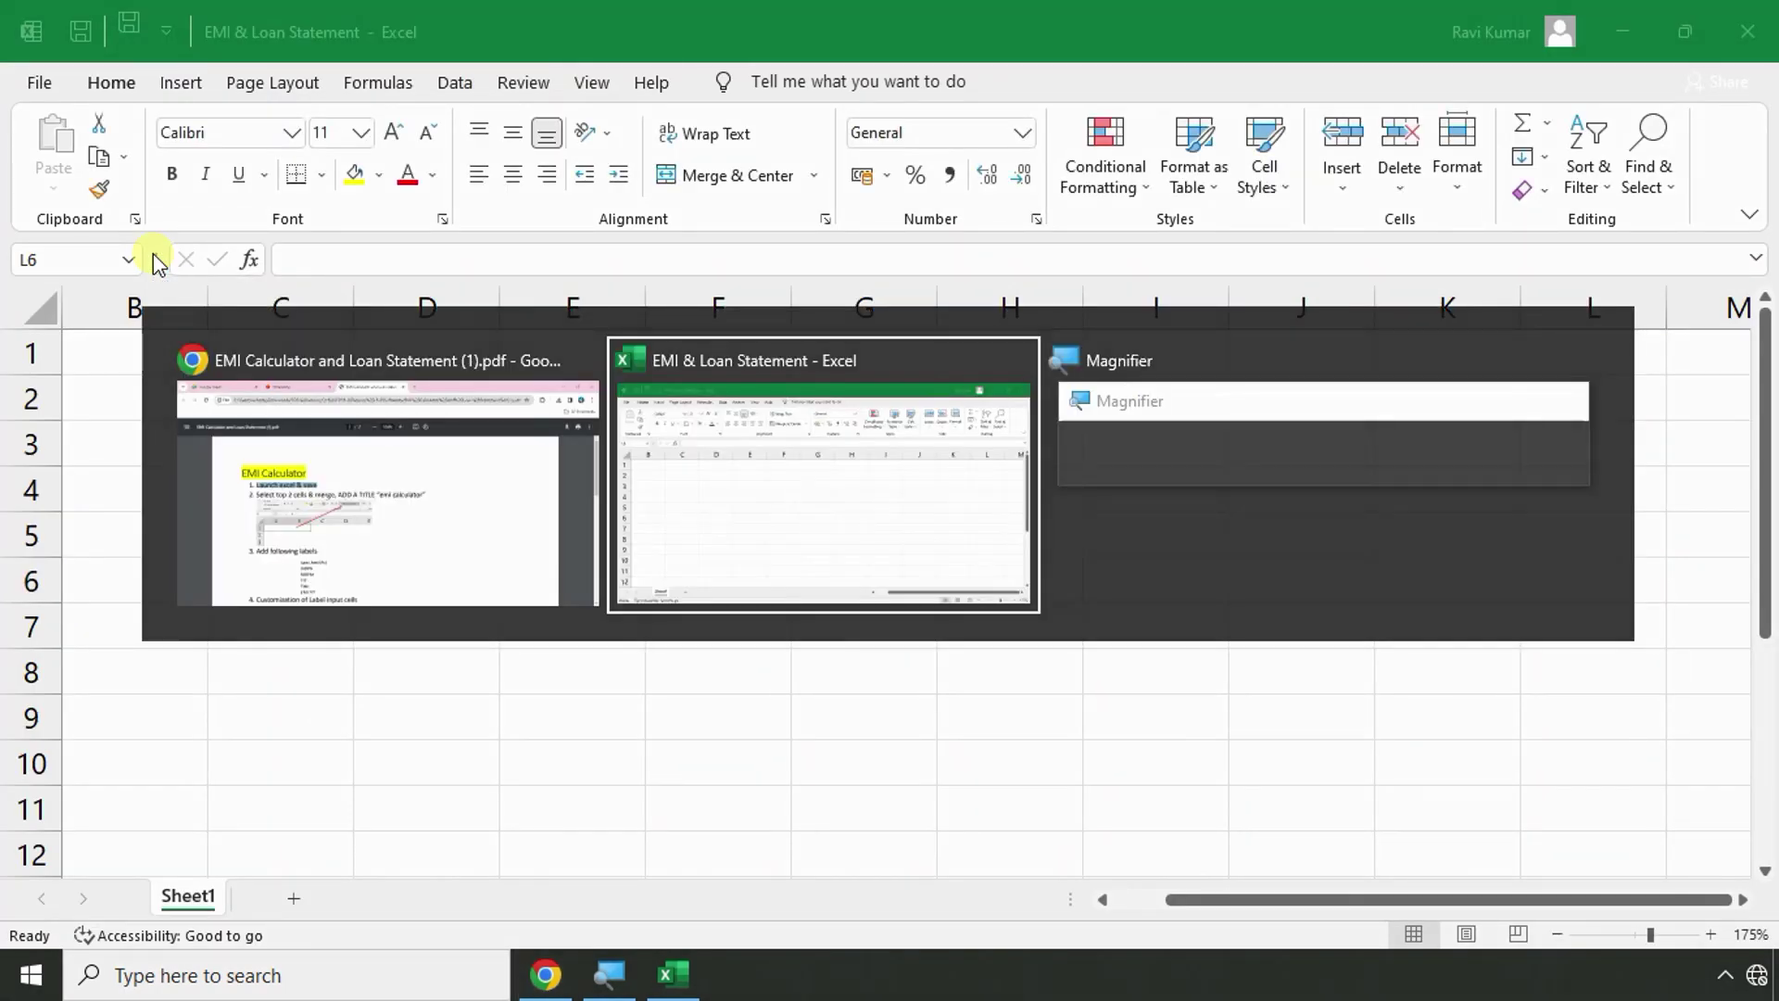
key(alt+Tab)
key(alt+Tab)
key(alt+Tab)
key(alt+Tab)
key(alt+Tab)
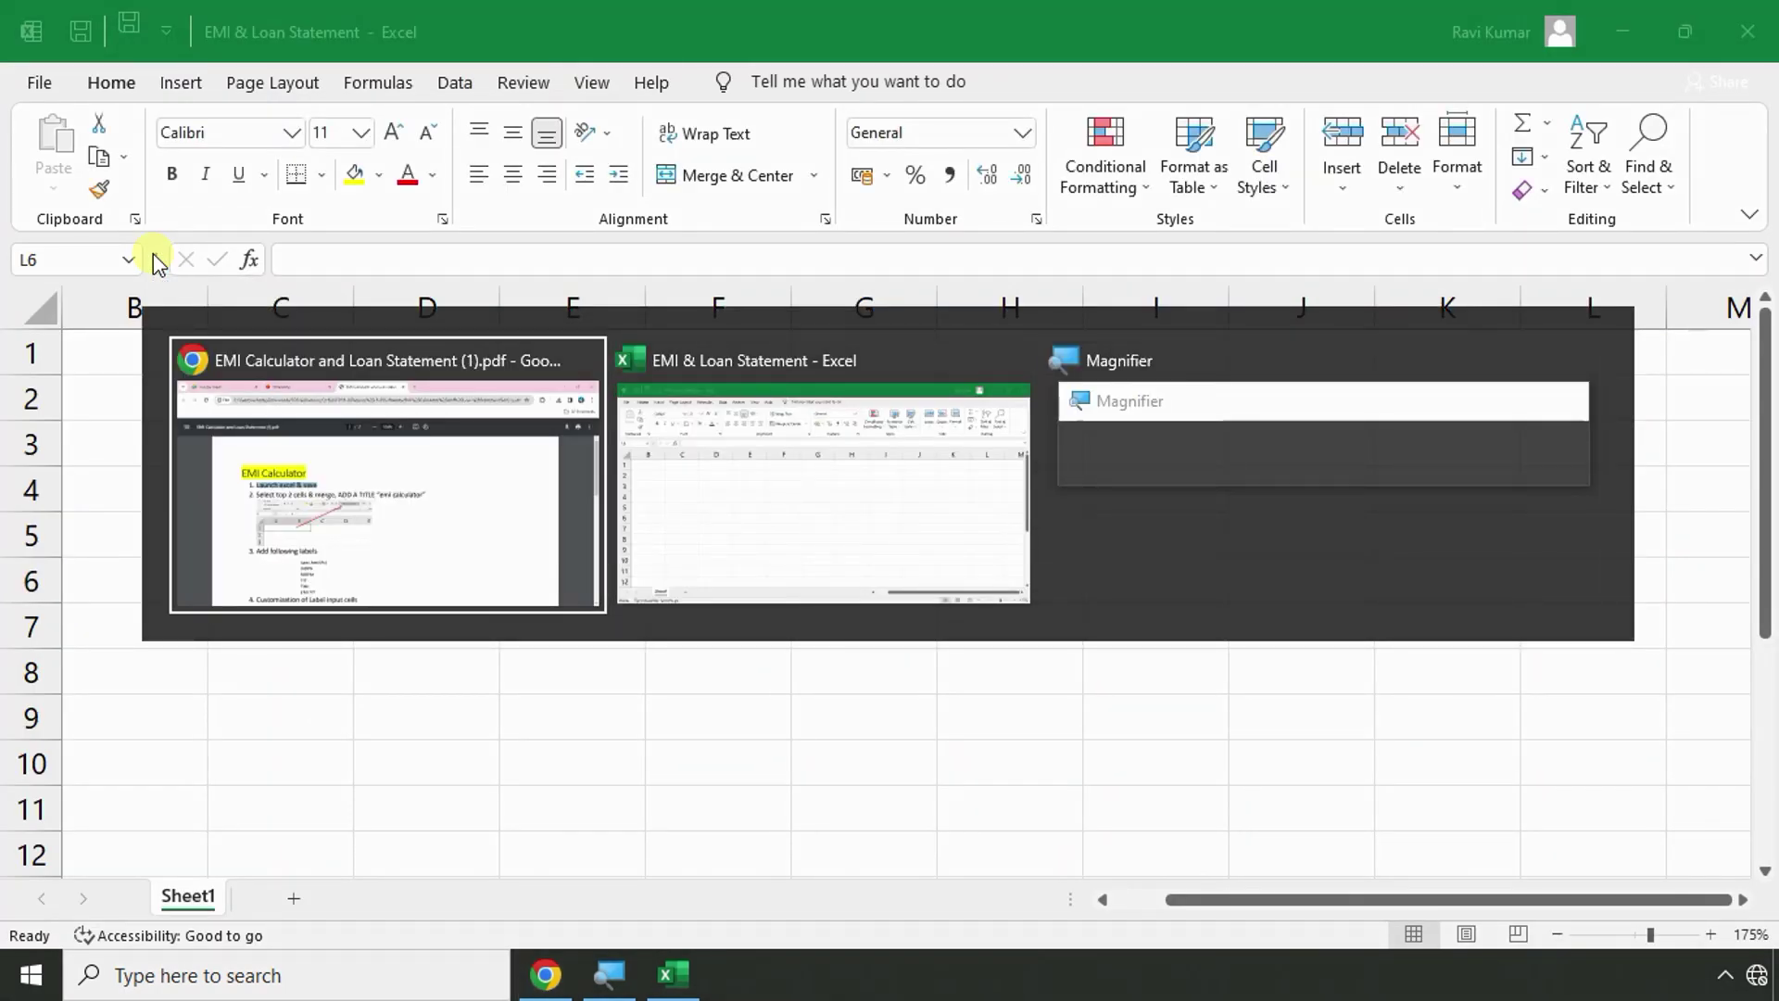
ctrl+scroll(348, 495, up, 1)
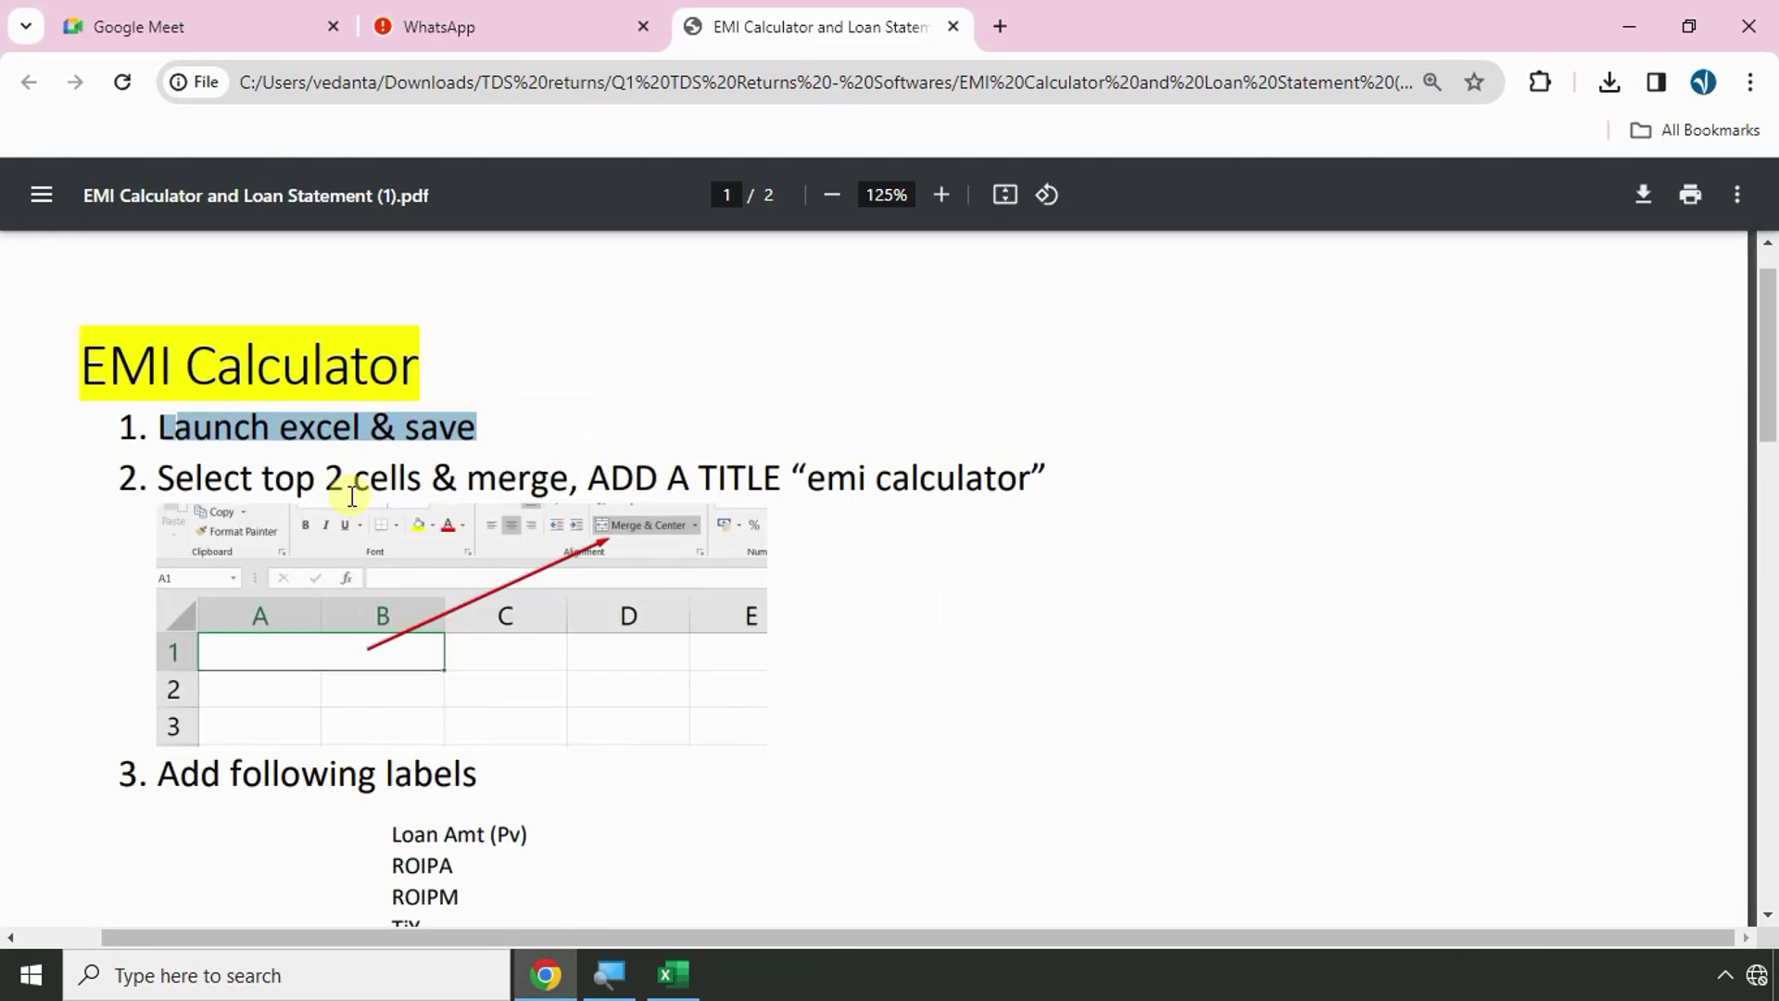
drag(159, 478, 410, 484)
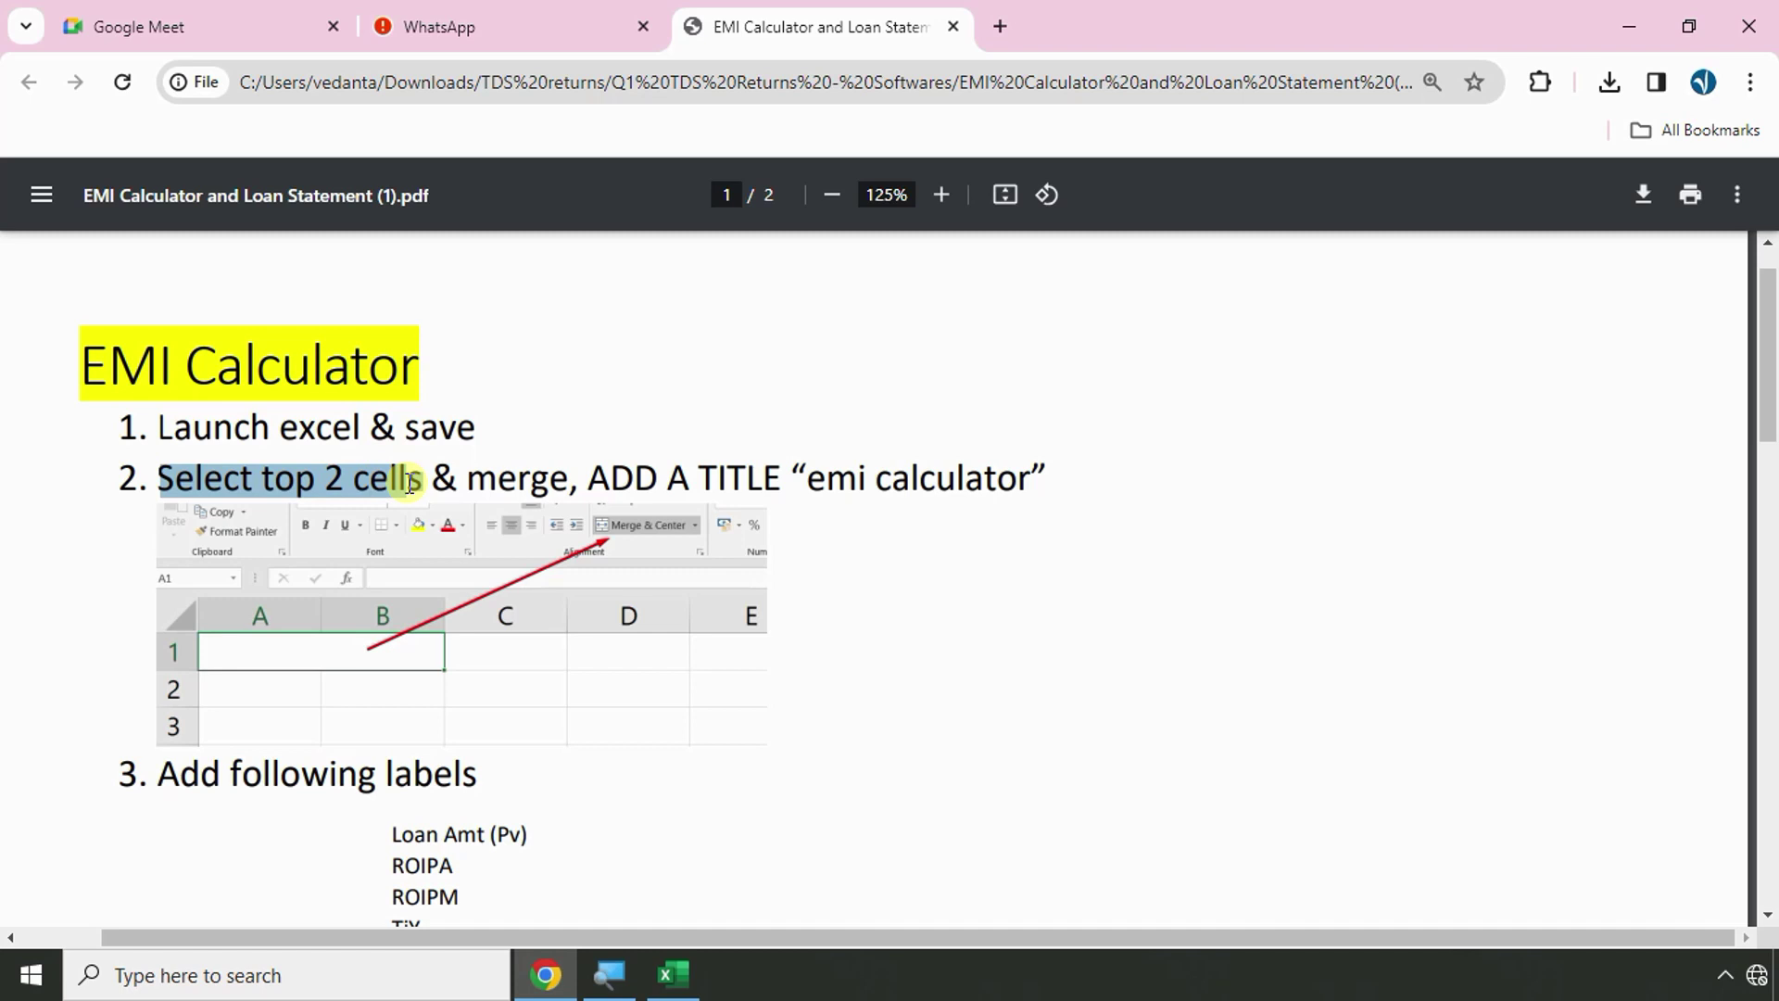
Back in Excel, merge and center cells A1:B1 following the PDF instruction, and fill the merged cell yellow.
key(alt+Tab)
click(141, 349)
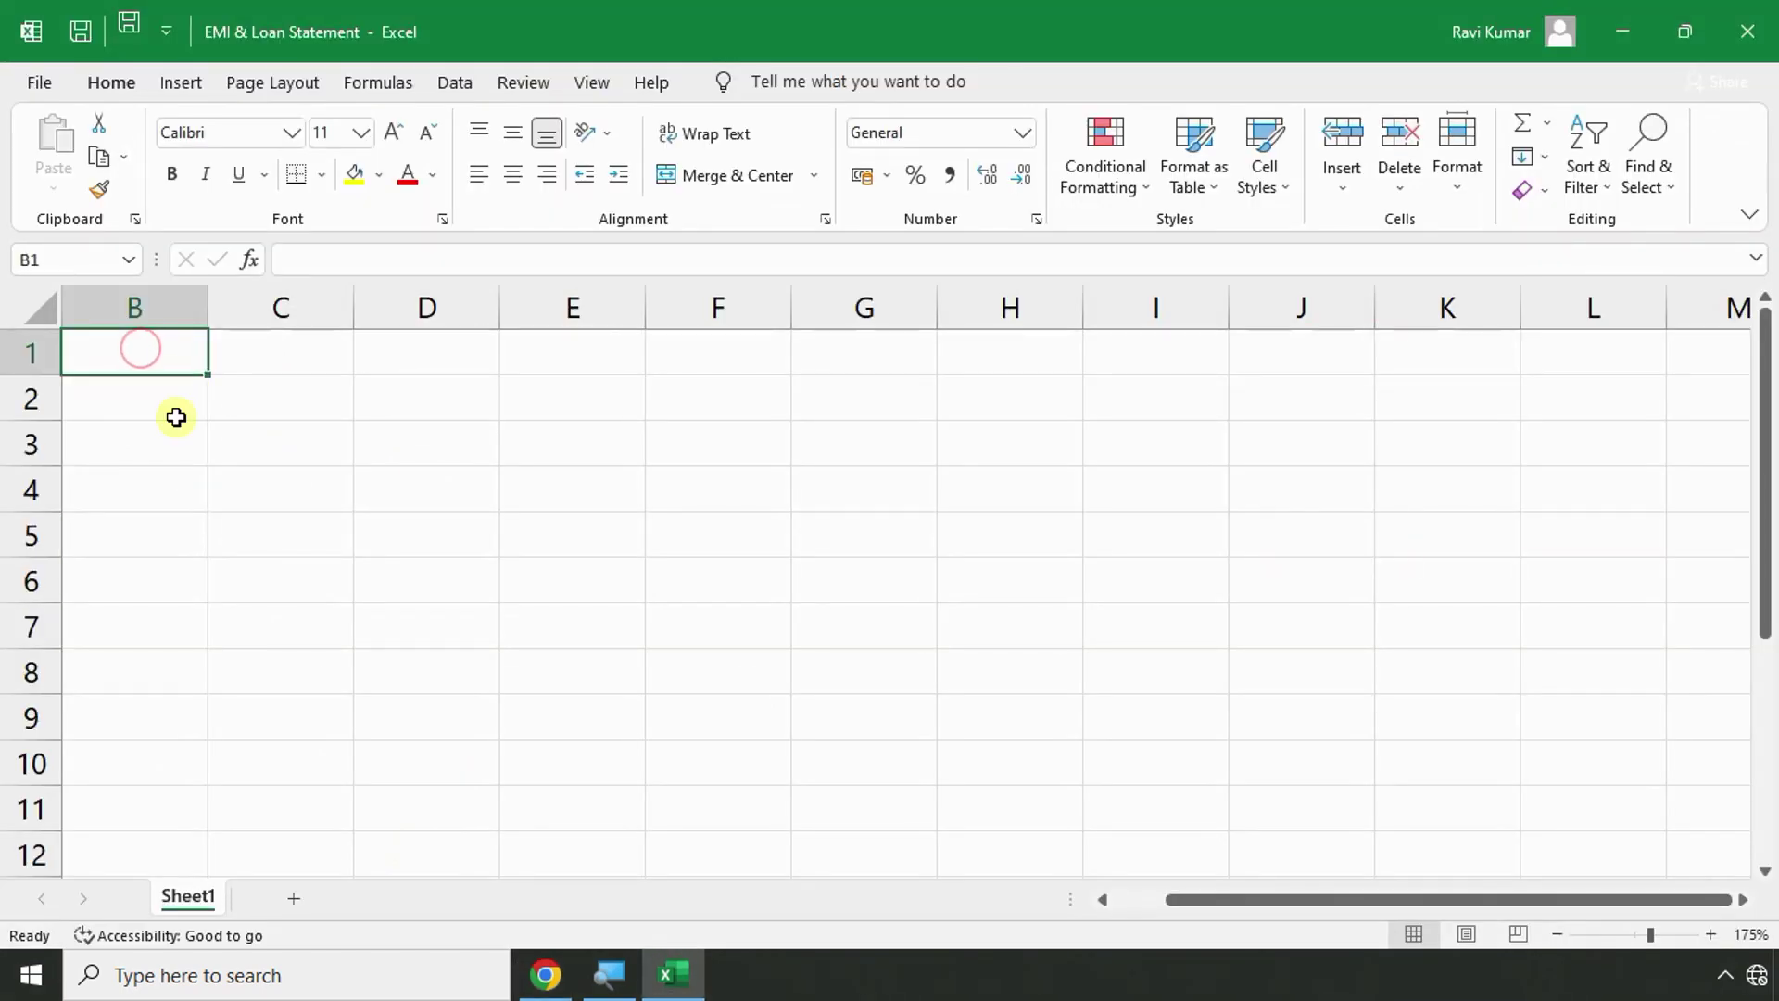
key(Left)
drag(137, 355, 263, 363)
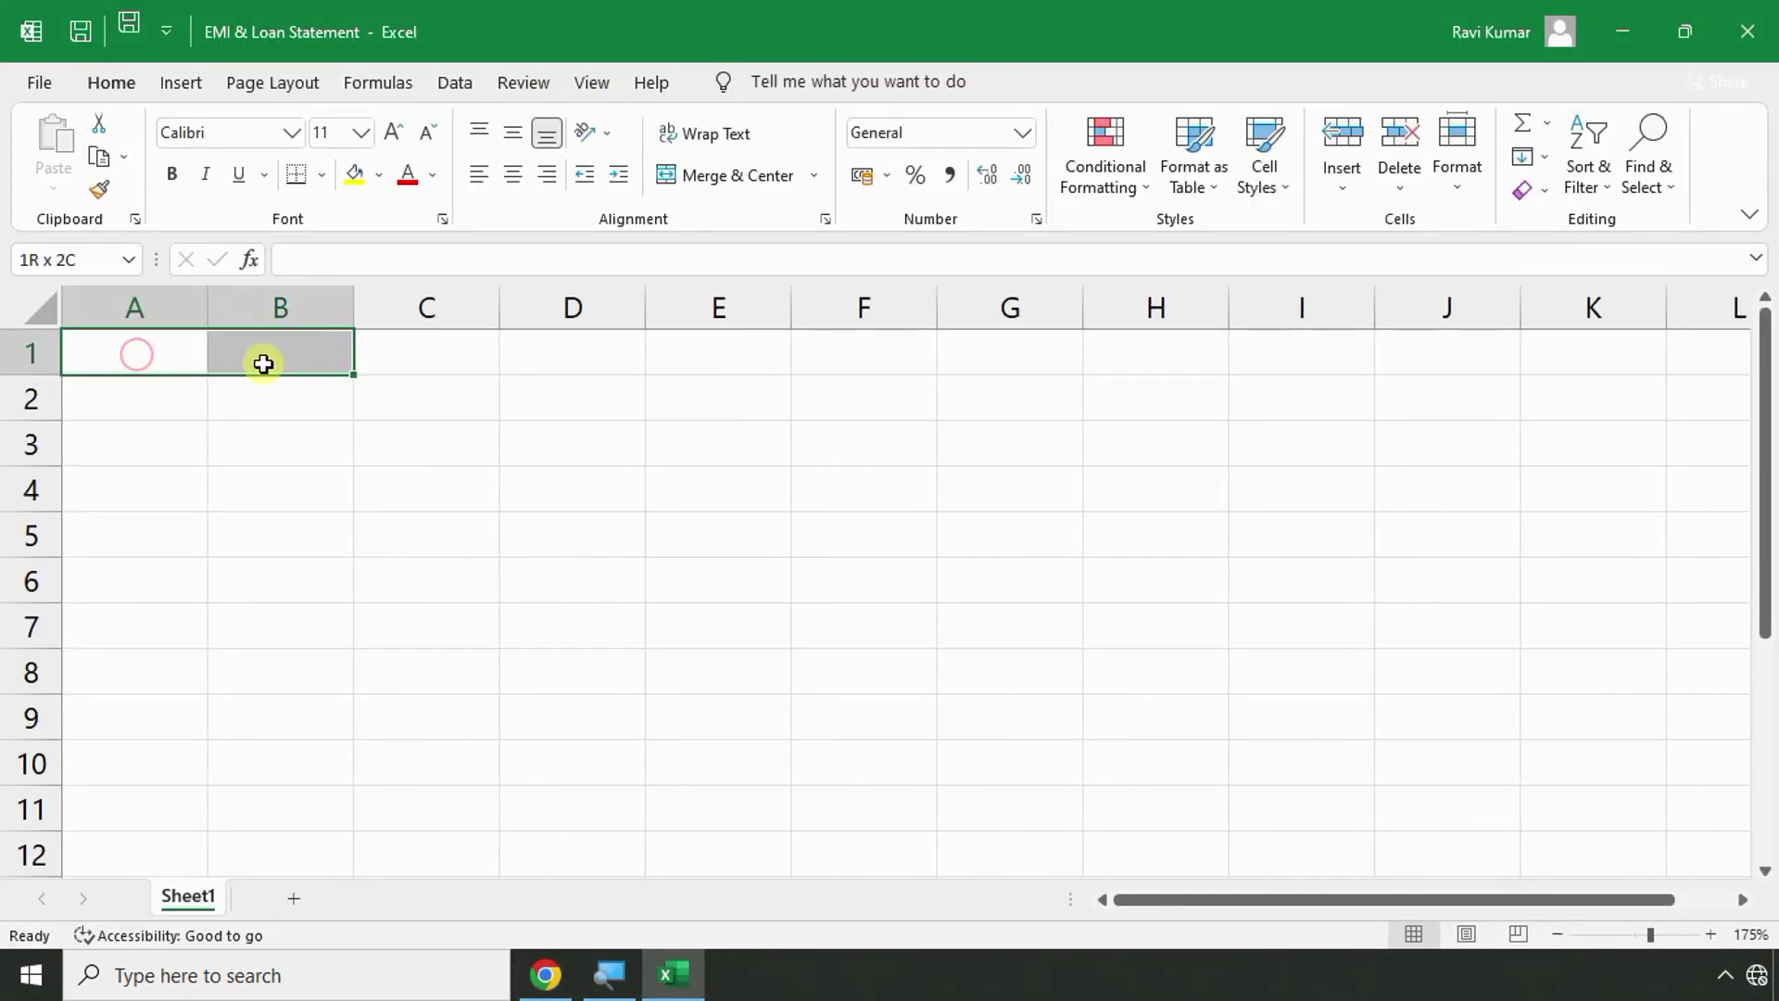
key(alt+Tab)
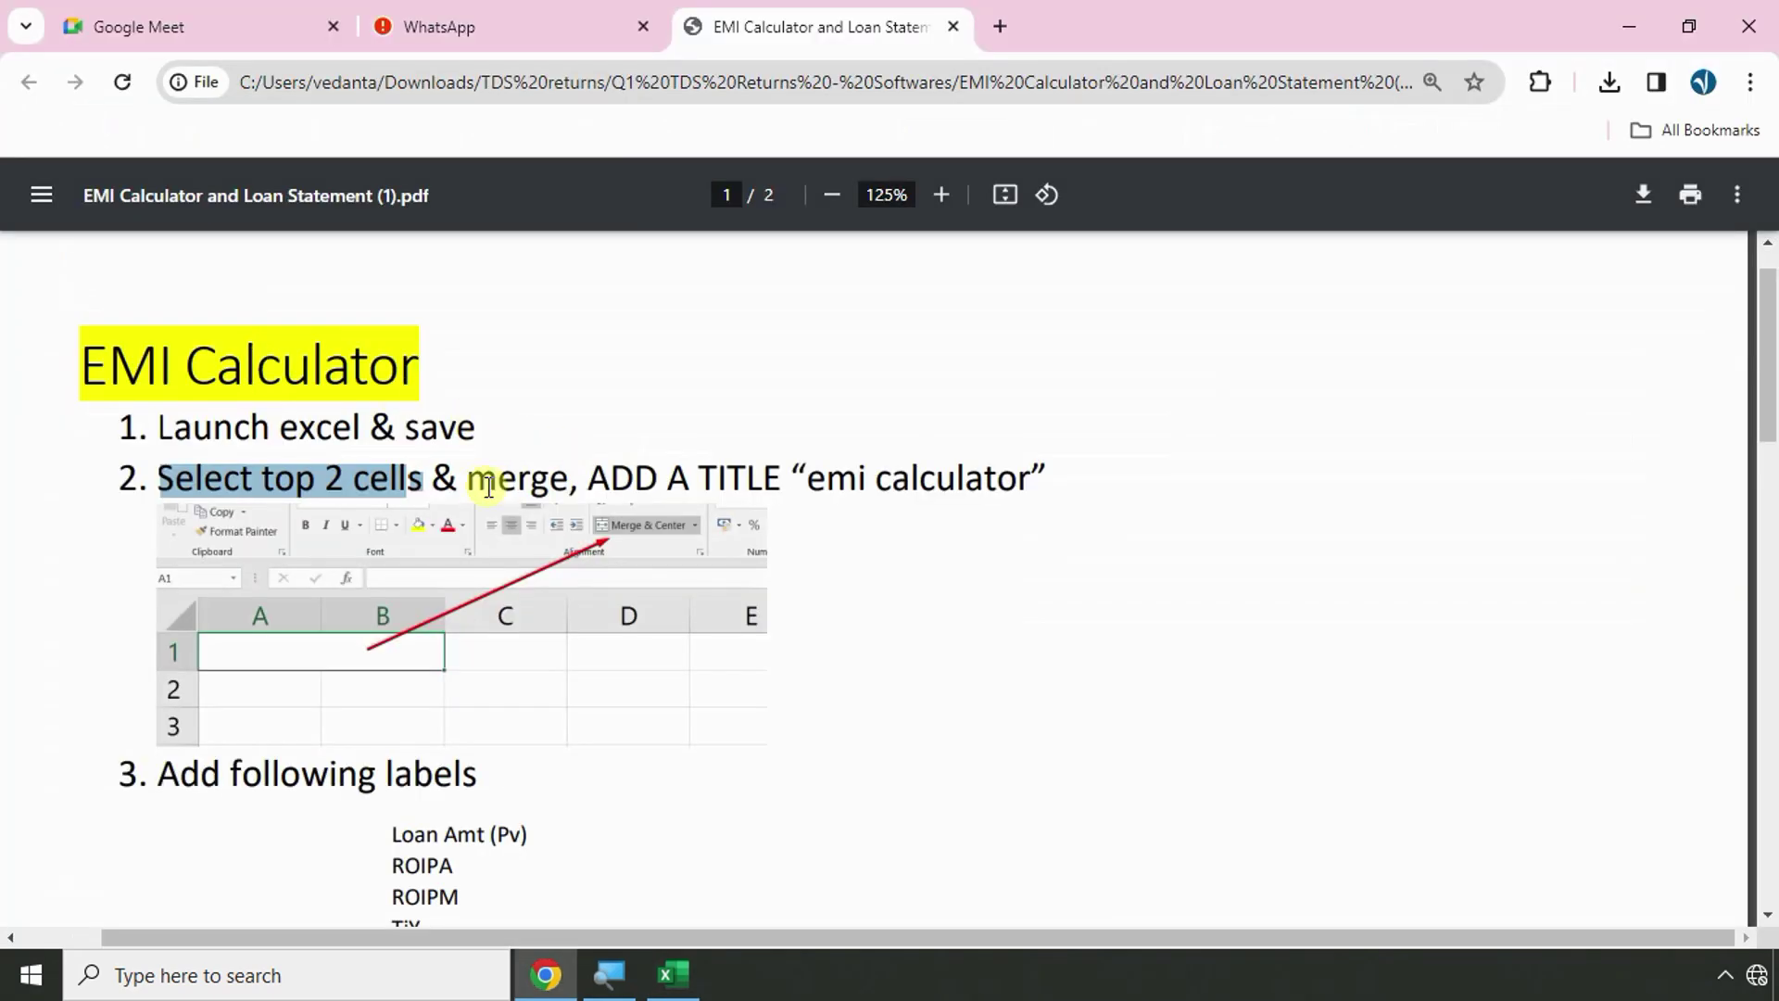
drag(461, 482, 576, 482)
key(alt+Tab)
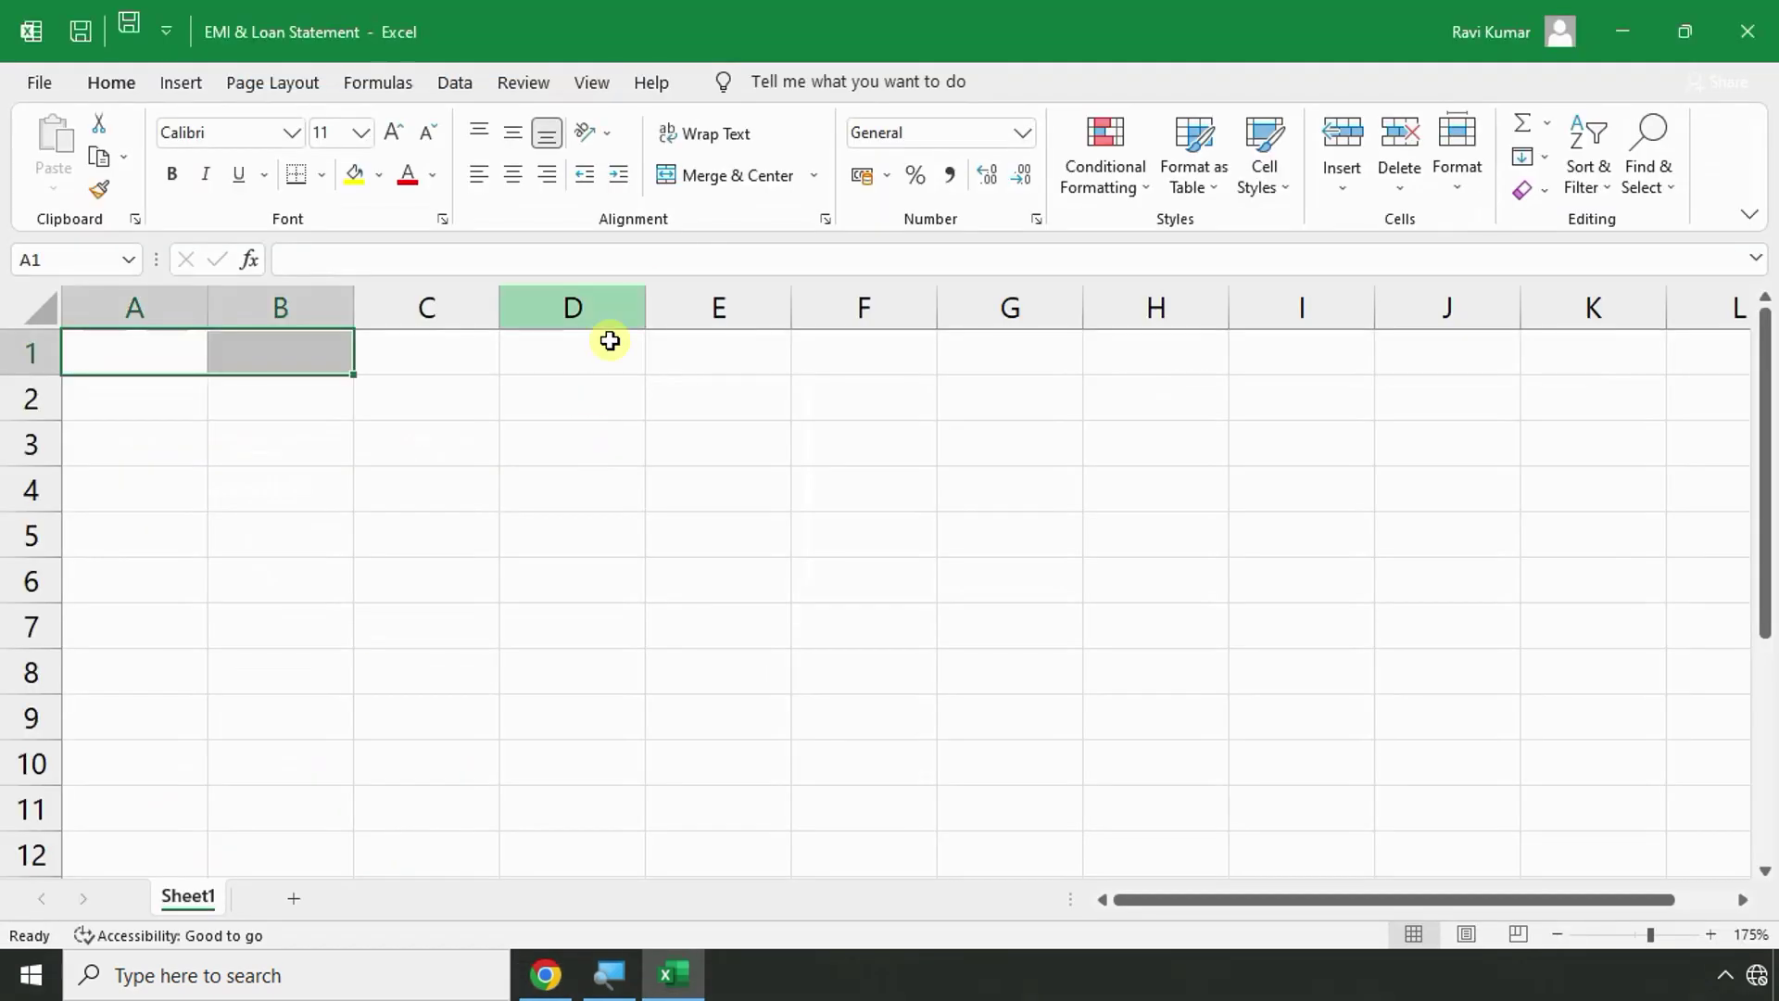
click(739, 179)
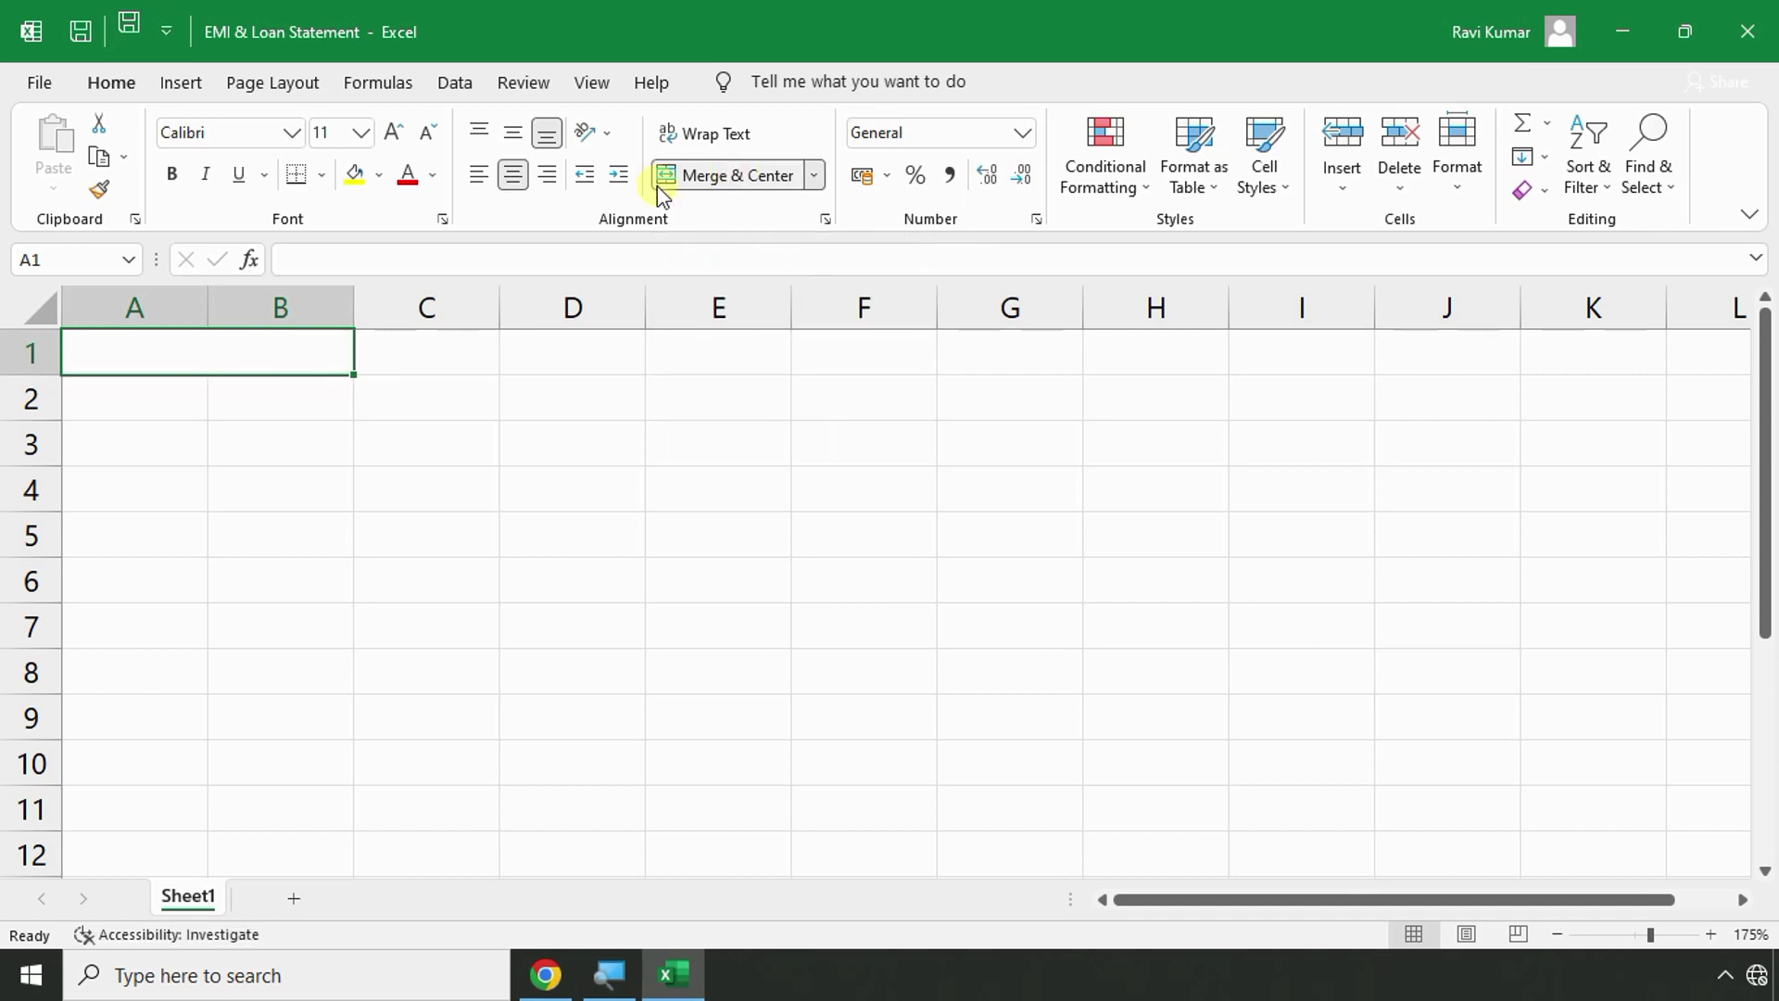
click(354, 175)
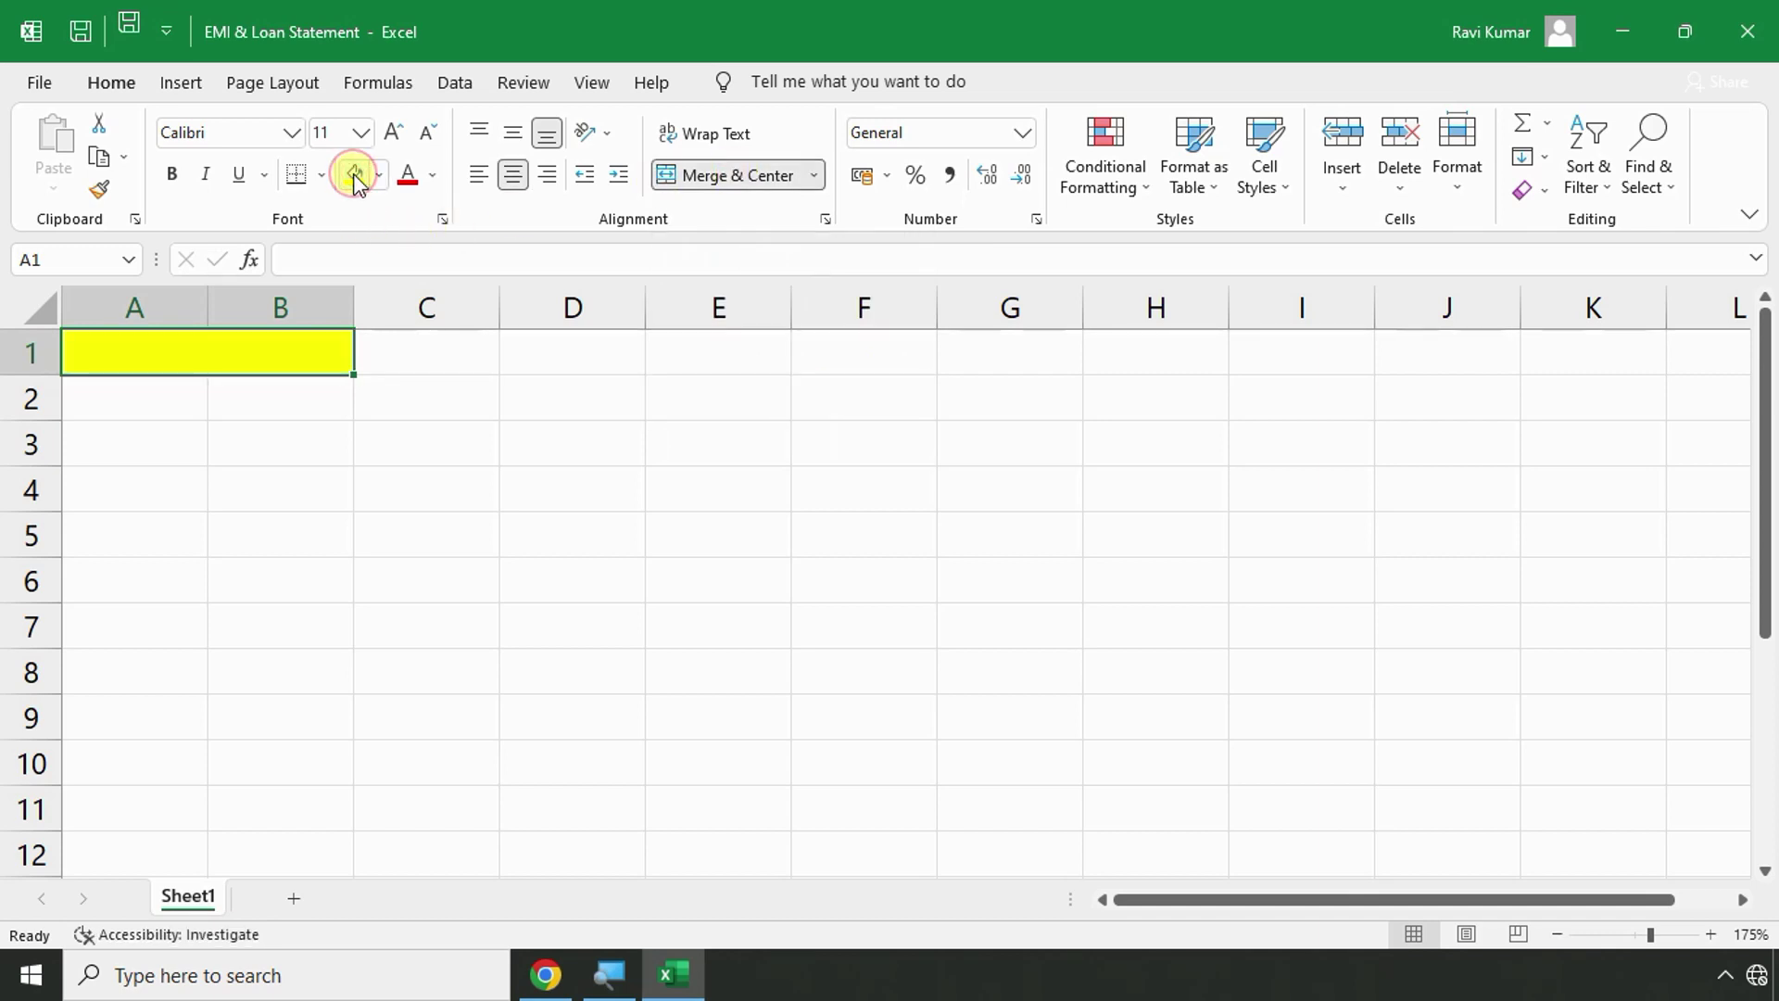
Check the title instruction in the PDF, and enter "Bajaj Finance" as the title in the merged cell A1.
key(alt+Tab)
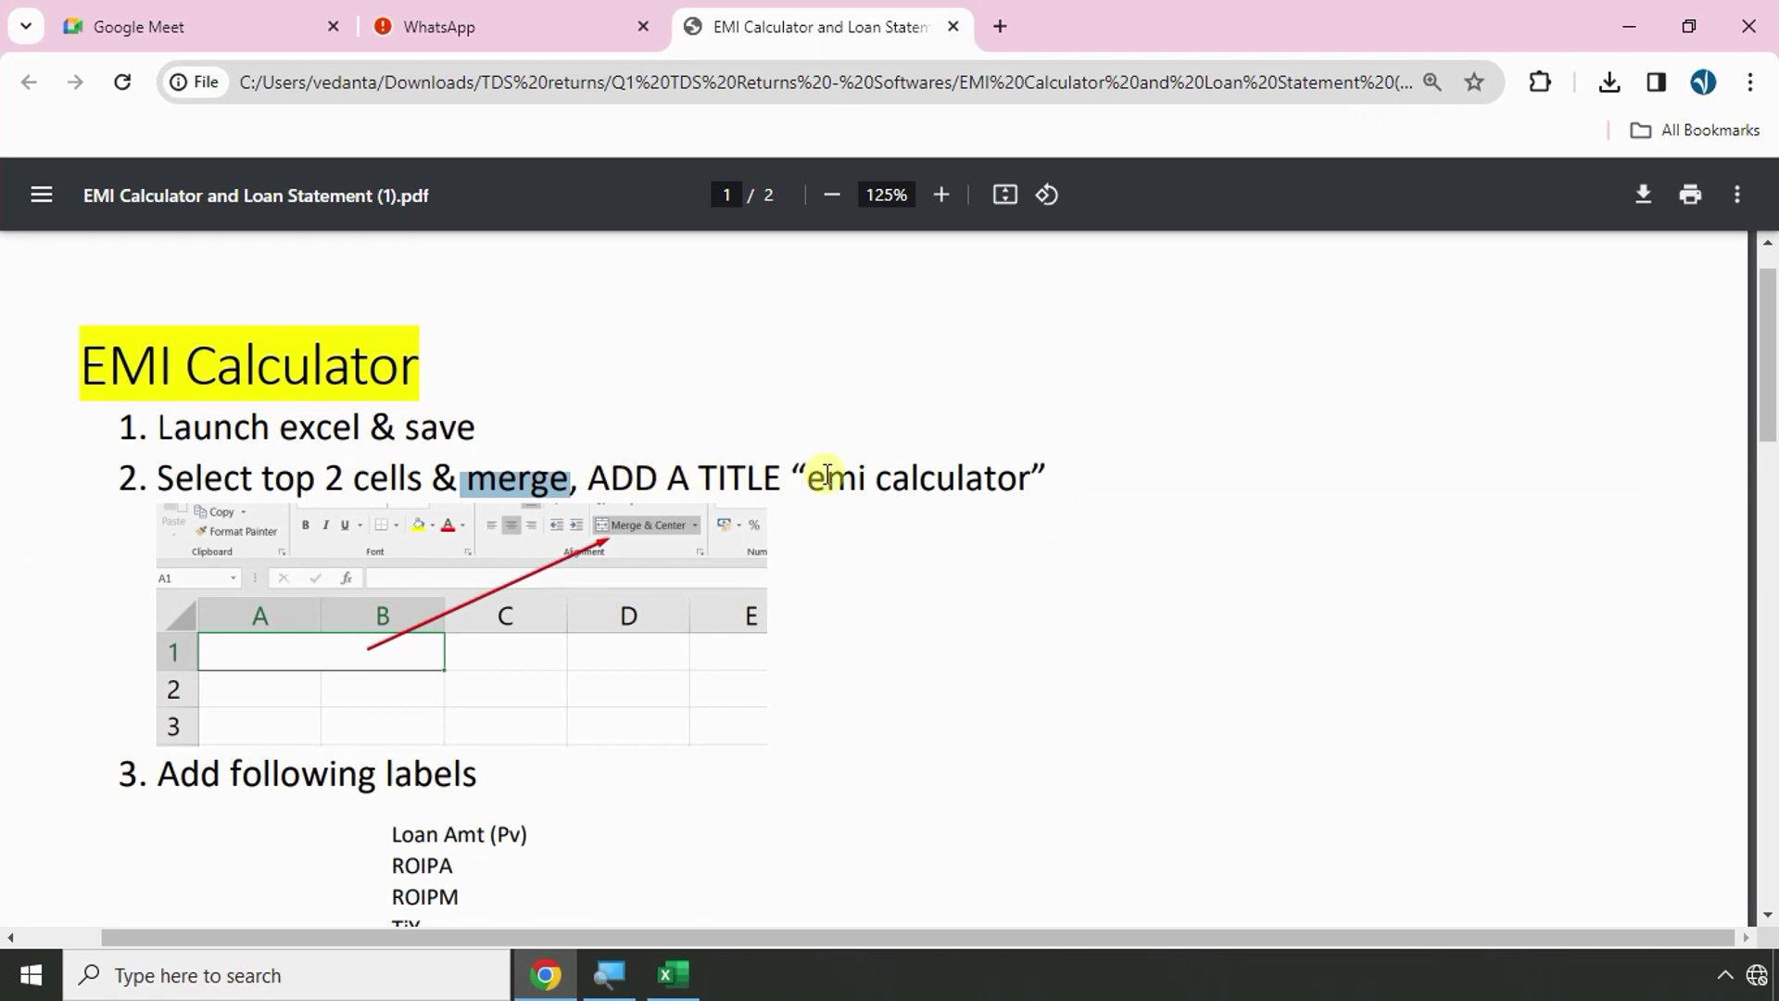
drag(808, 482, 1017, 483)
key(alt+Tab)
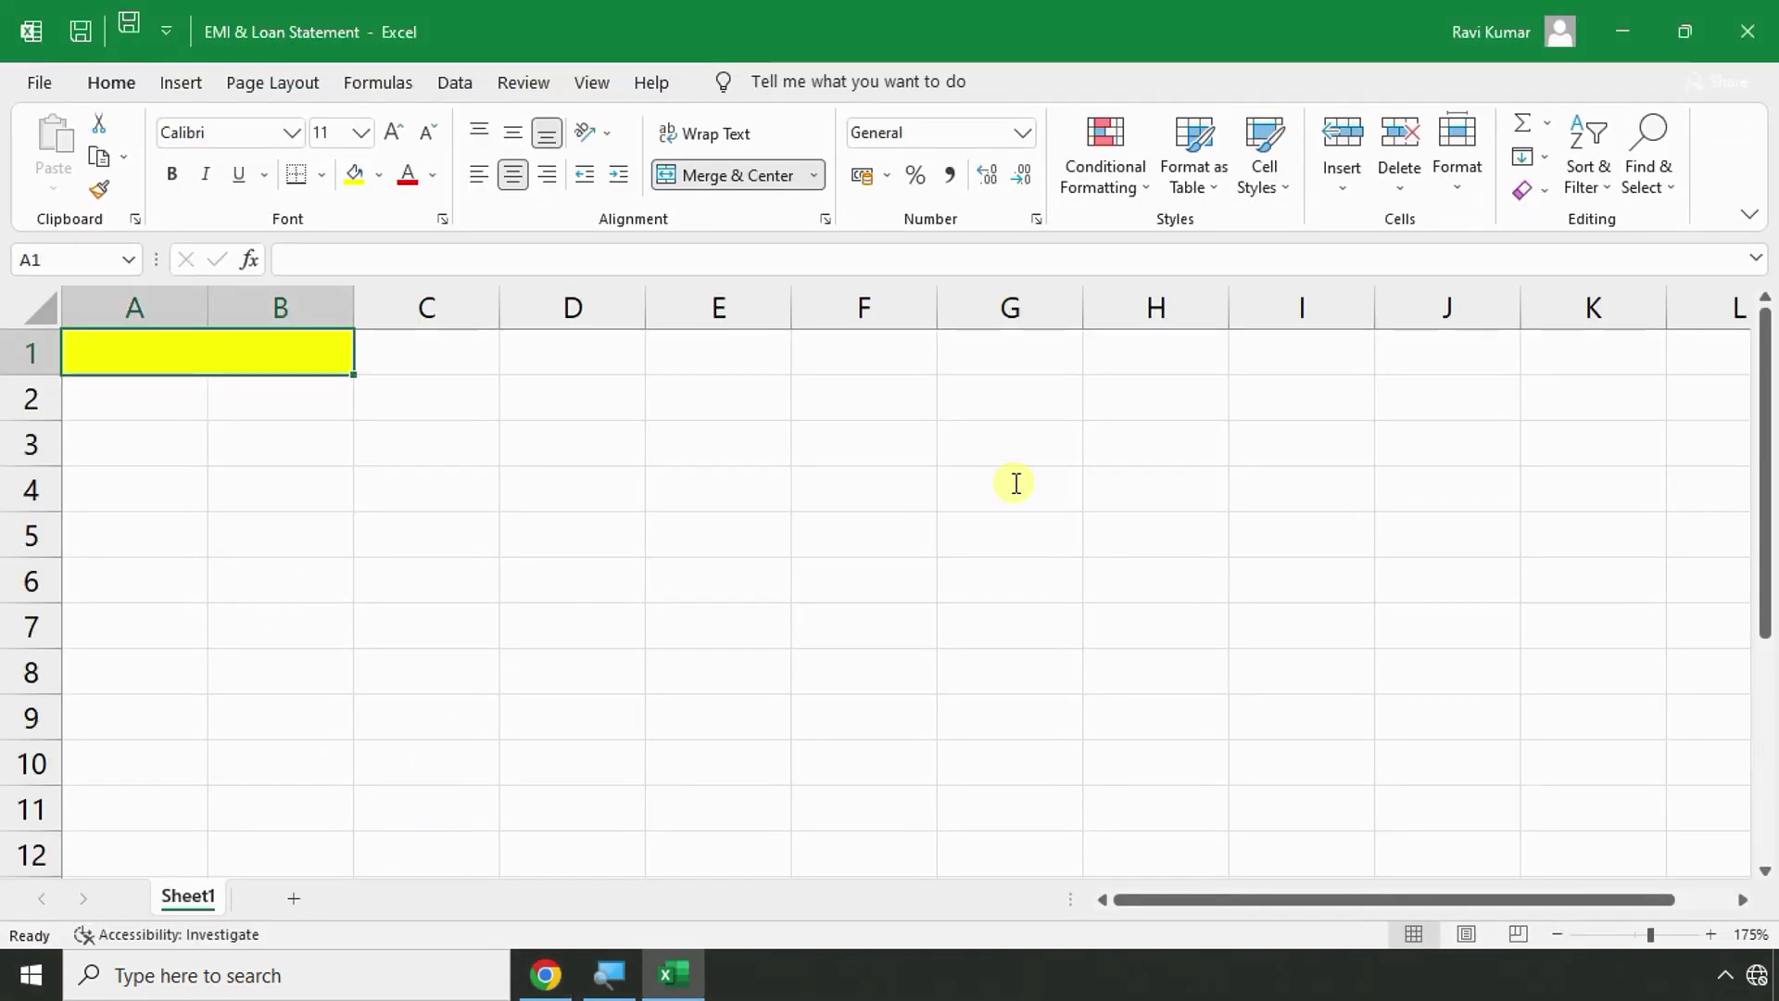
text(Baj)
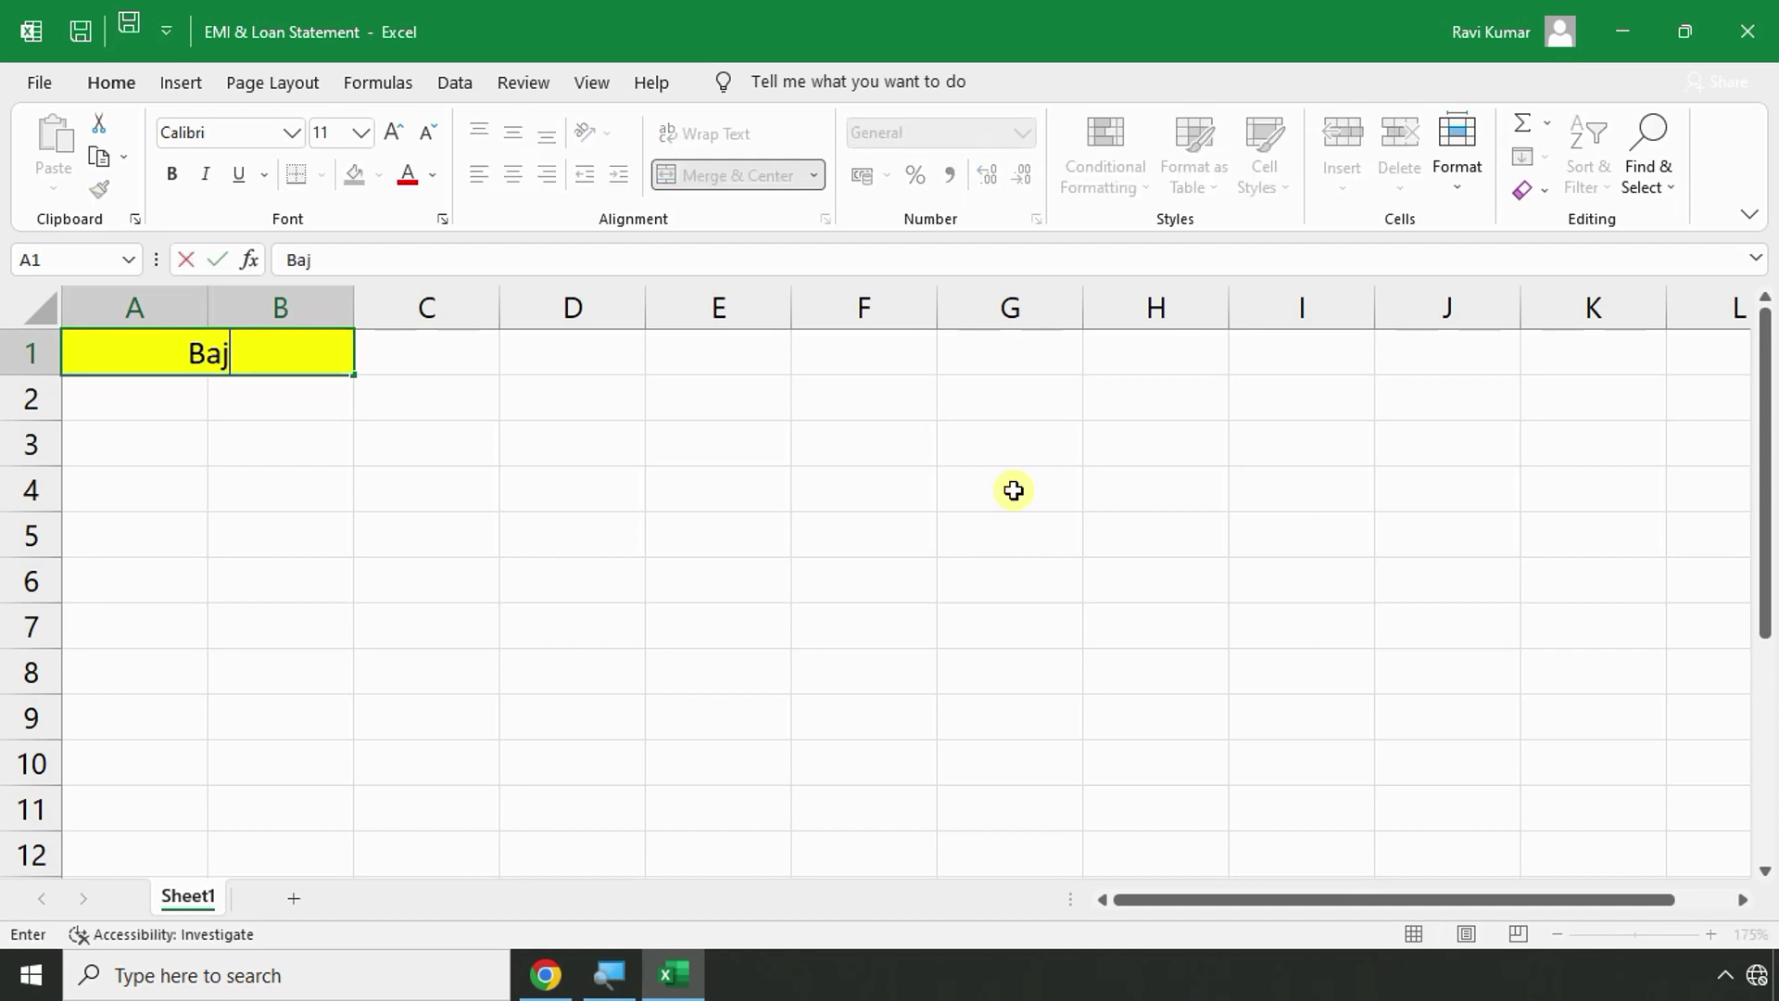
text(aj Fianancce)
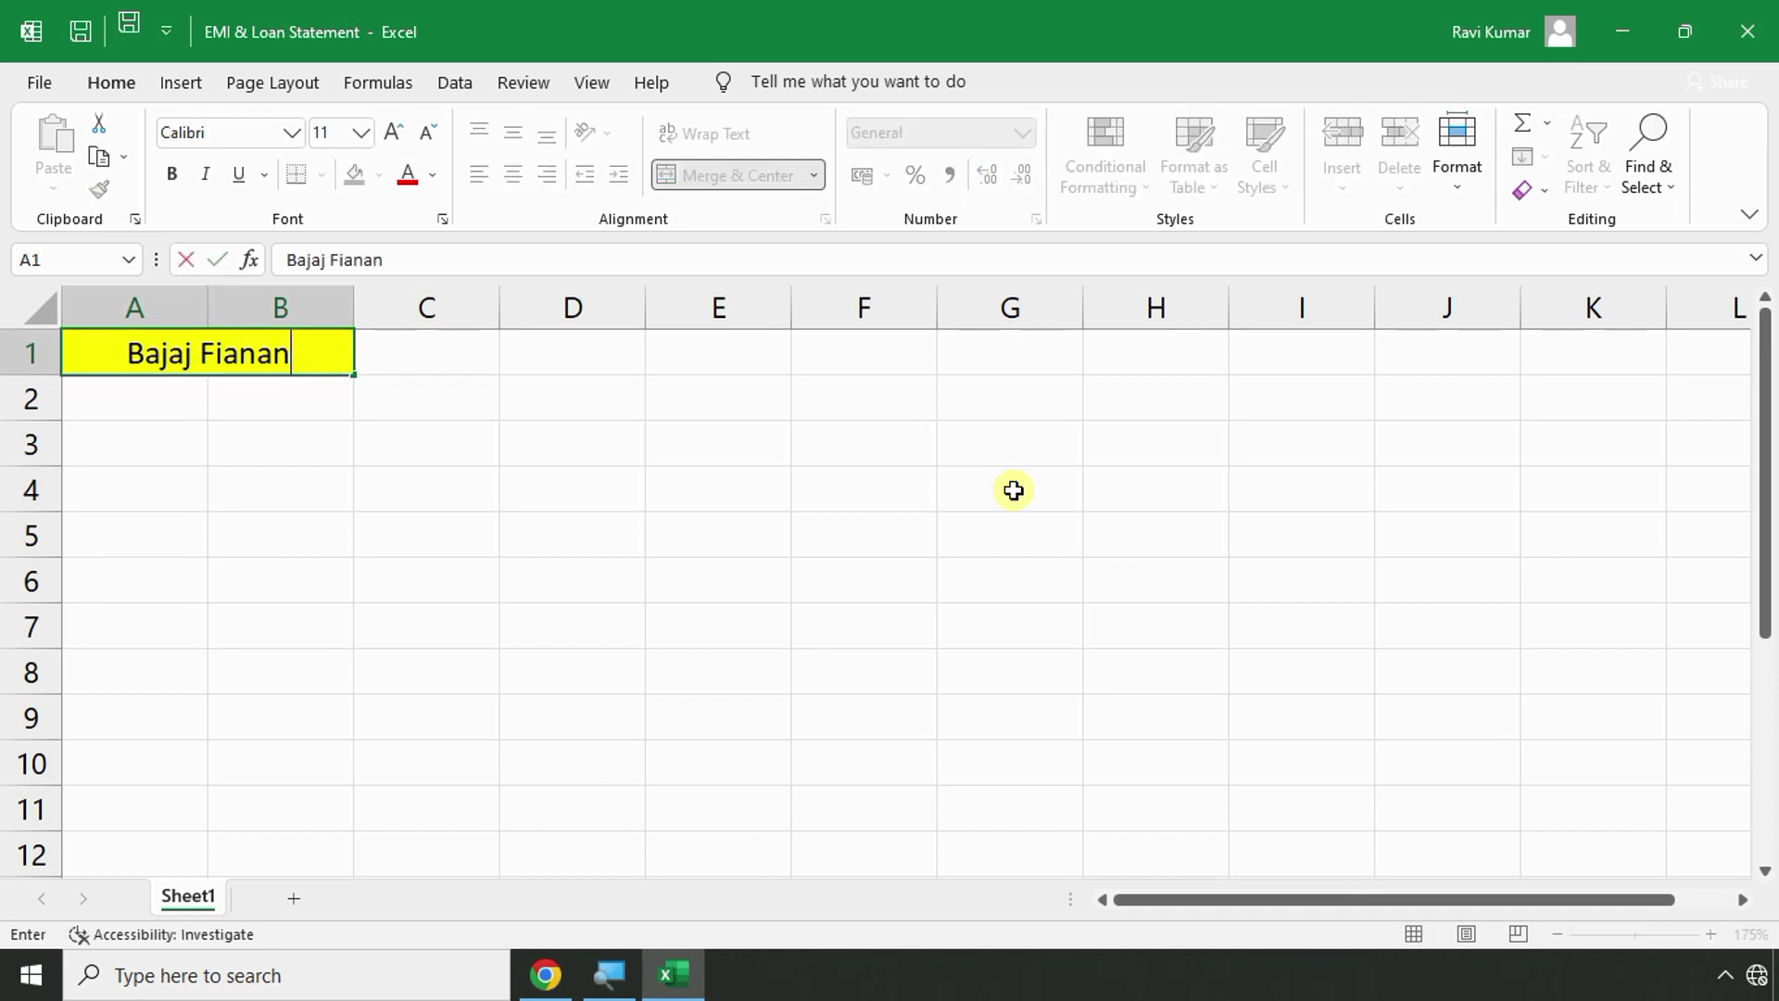
key(BackSpace)
key(BackSpace)
text(e)
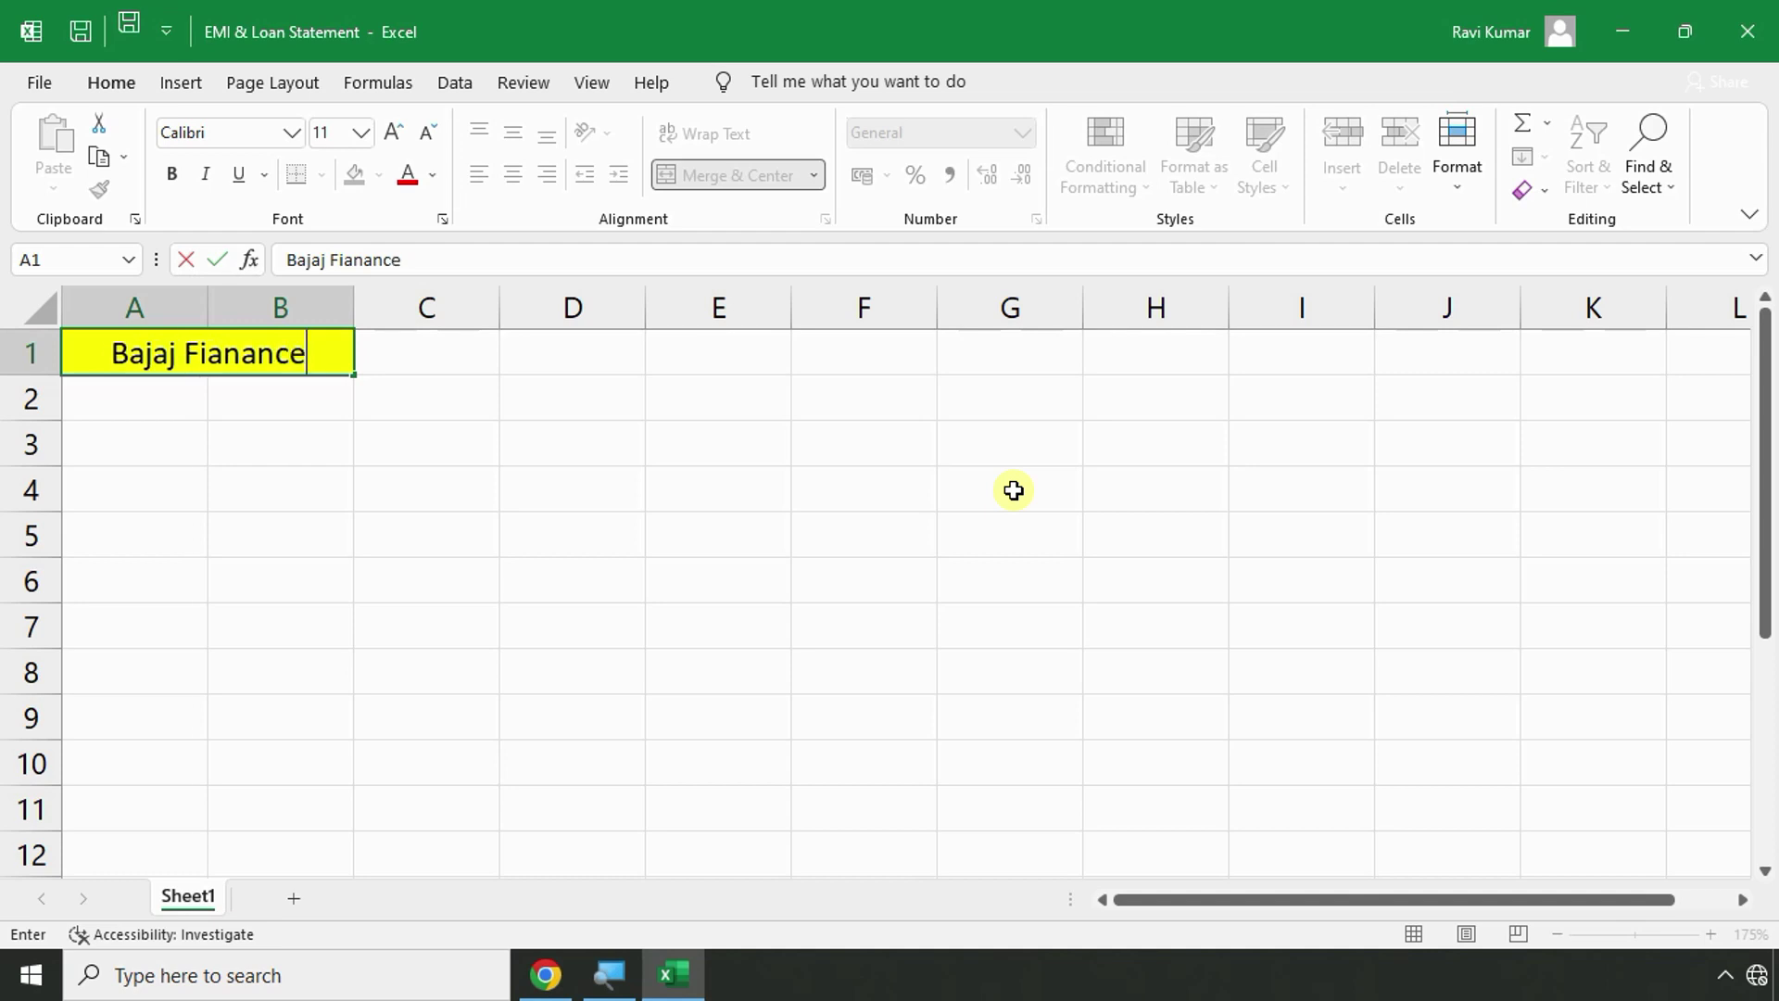
key(BackSpace)
key(BackSpace)
key(BackSpace)
key(BackSpace)
key(BackSpace)
key(BackSpace)
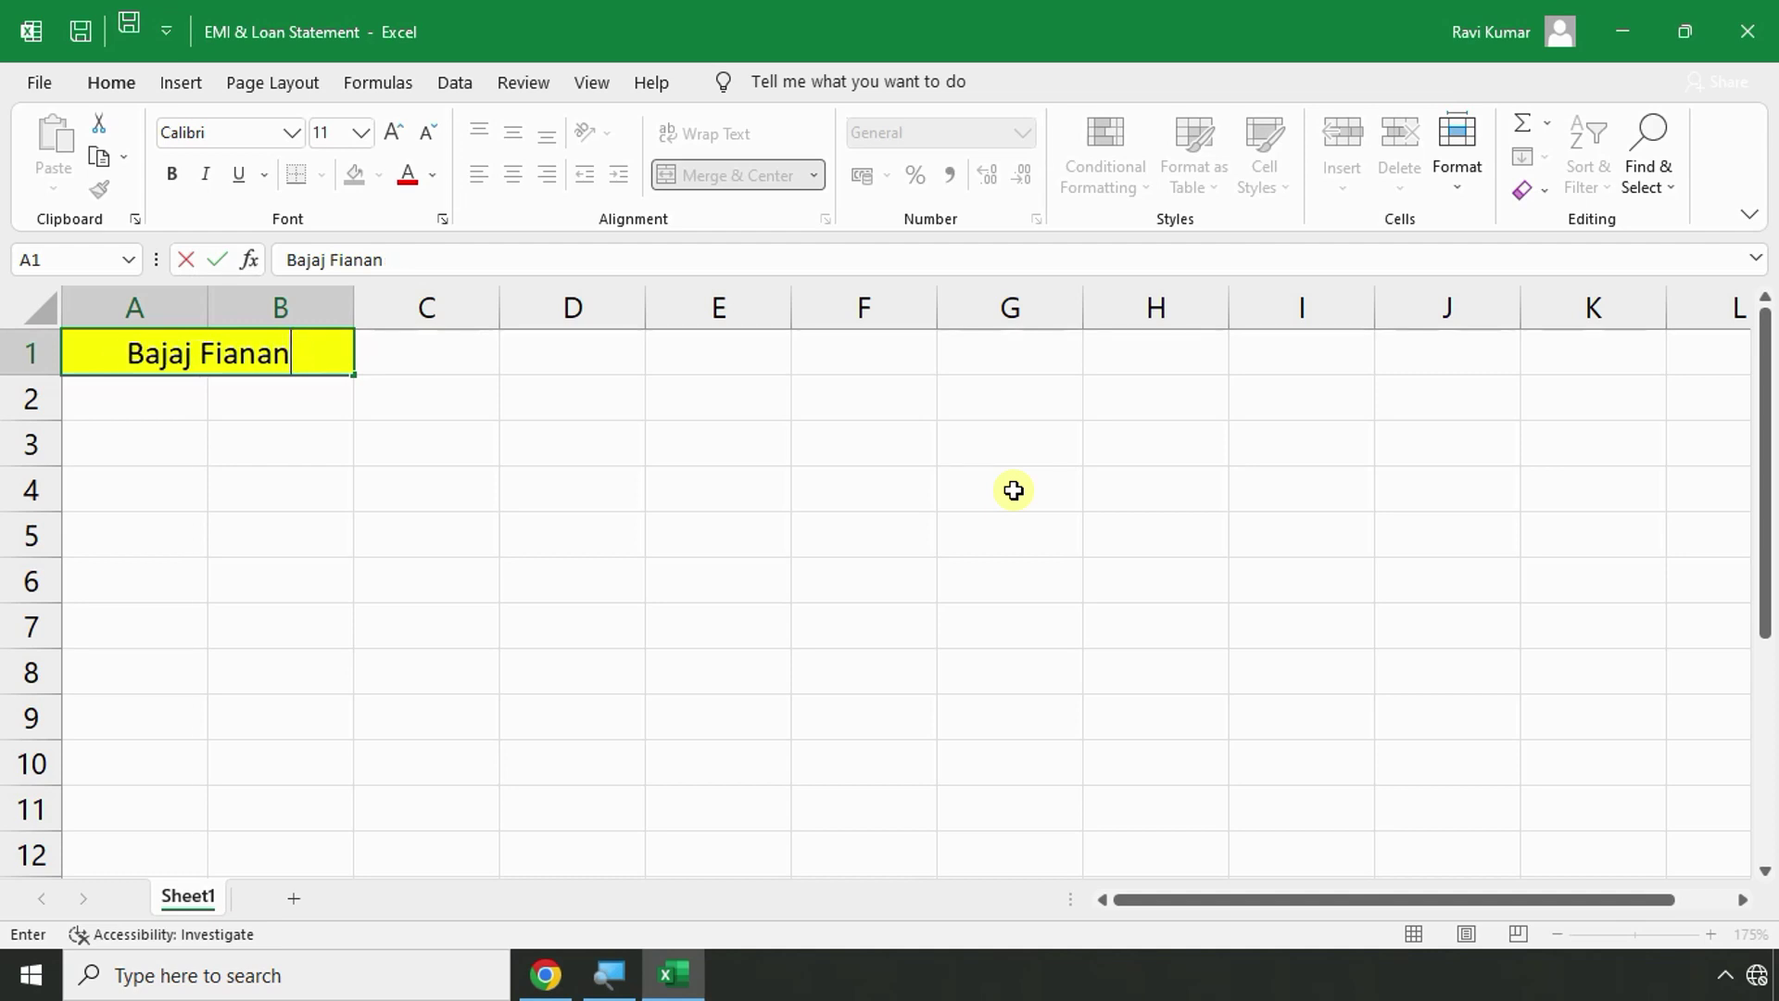
text(nance)
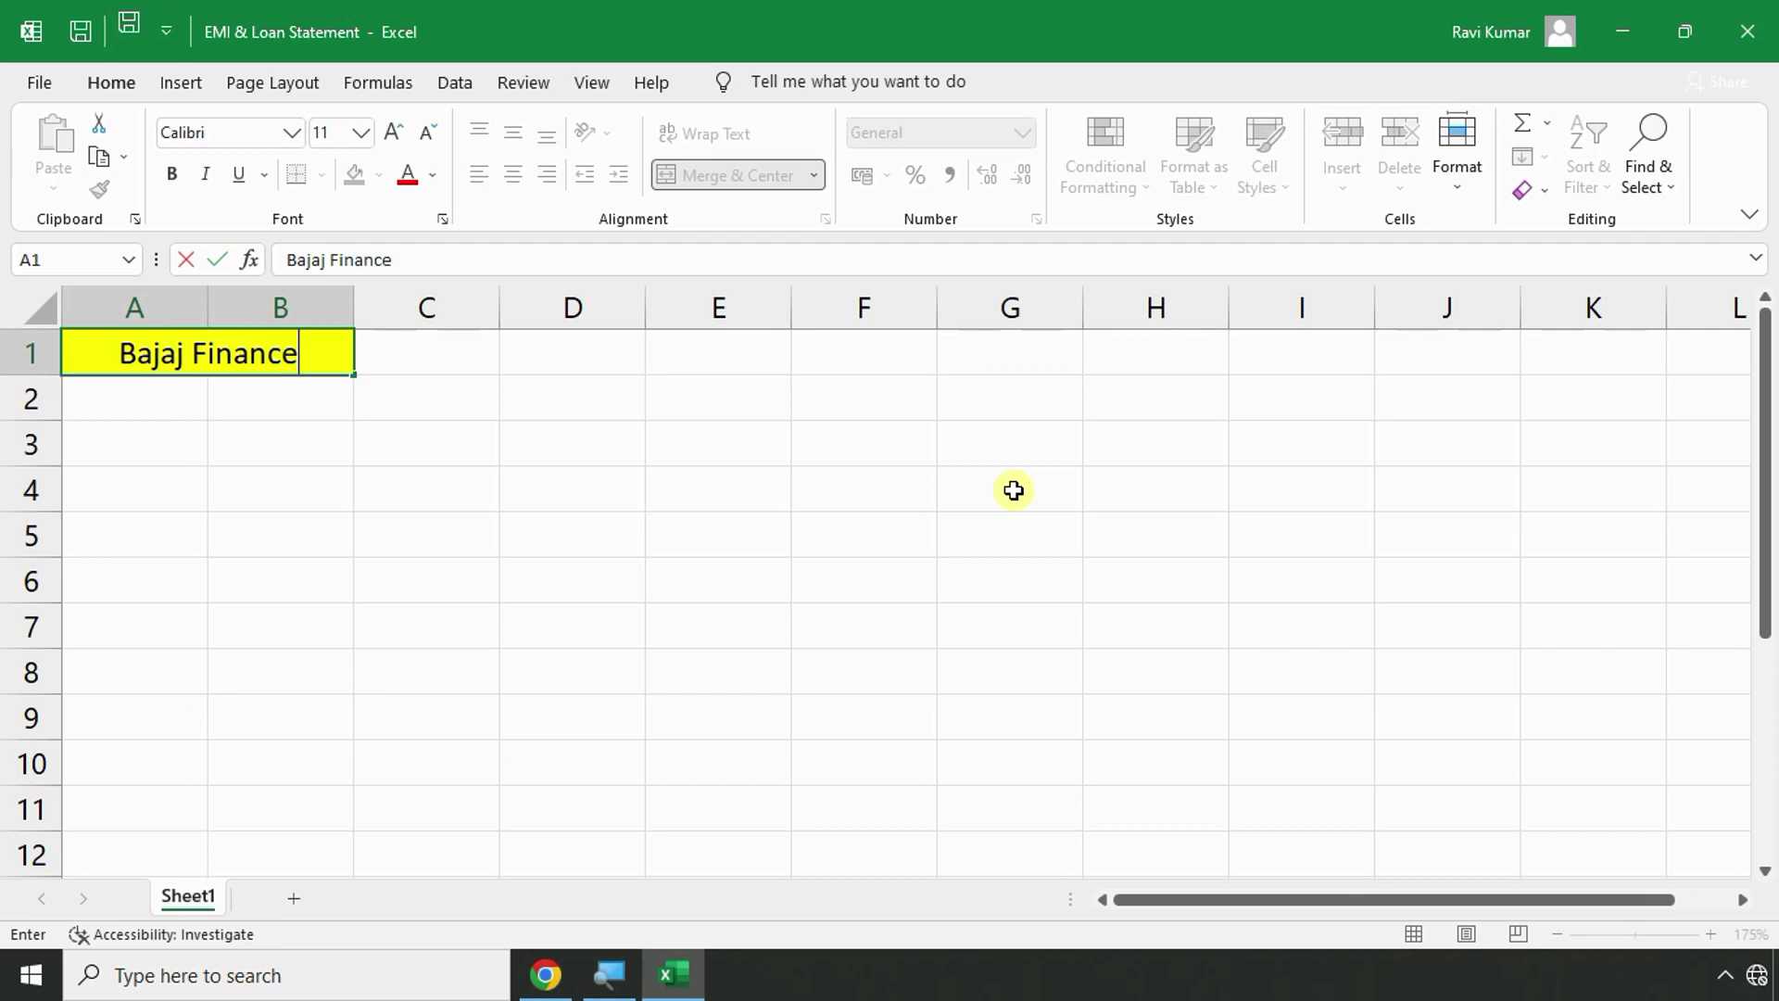
key(Return)
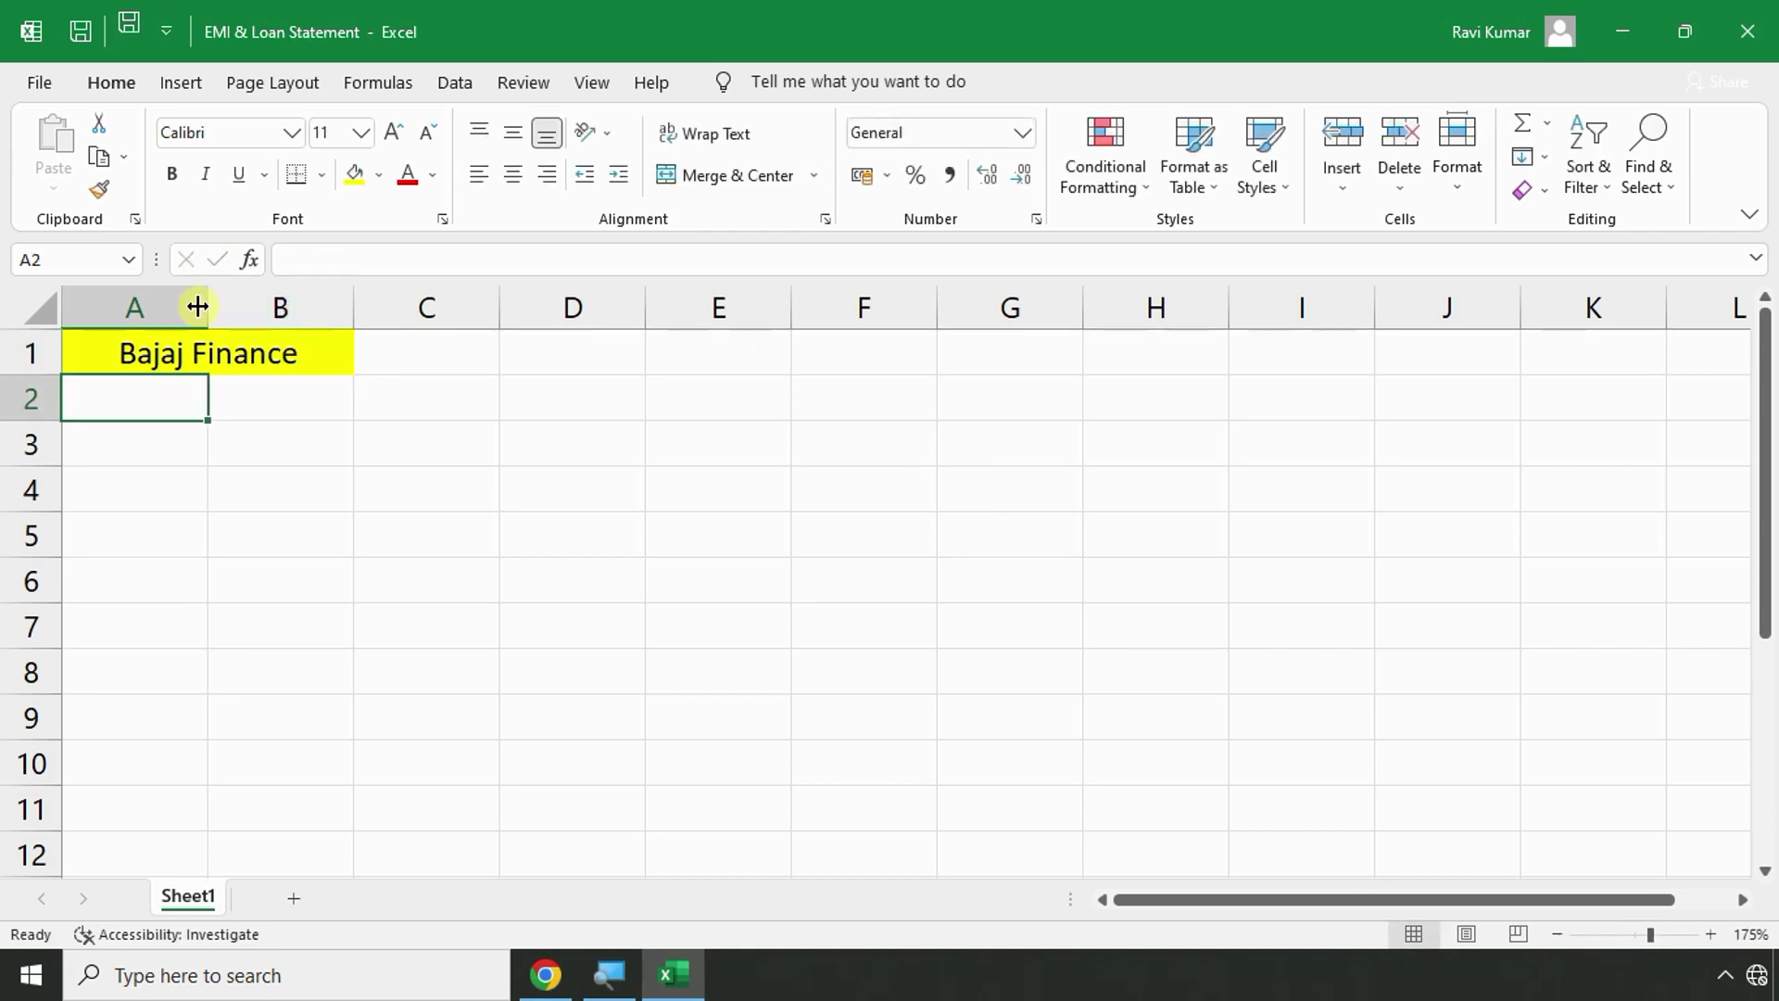
Widen columns A and B beneath the title, making column A the wider one.
drag(207, 304, 333, 304)
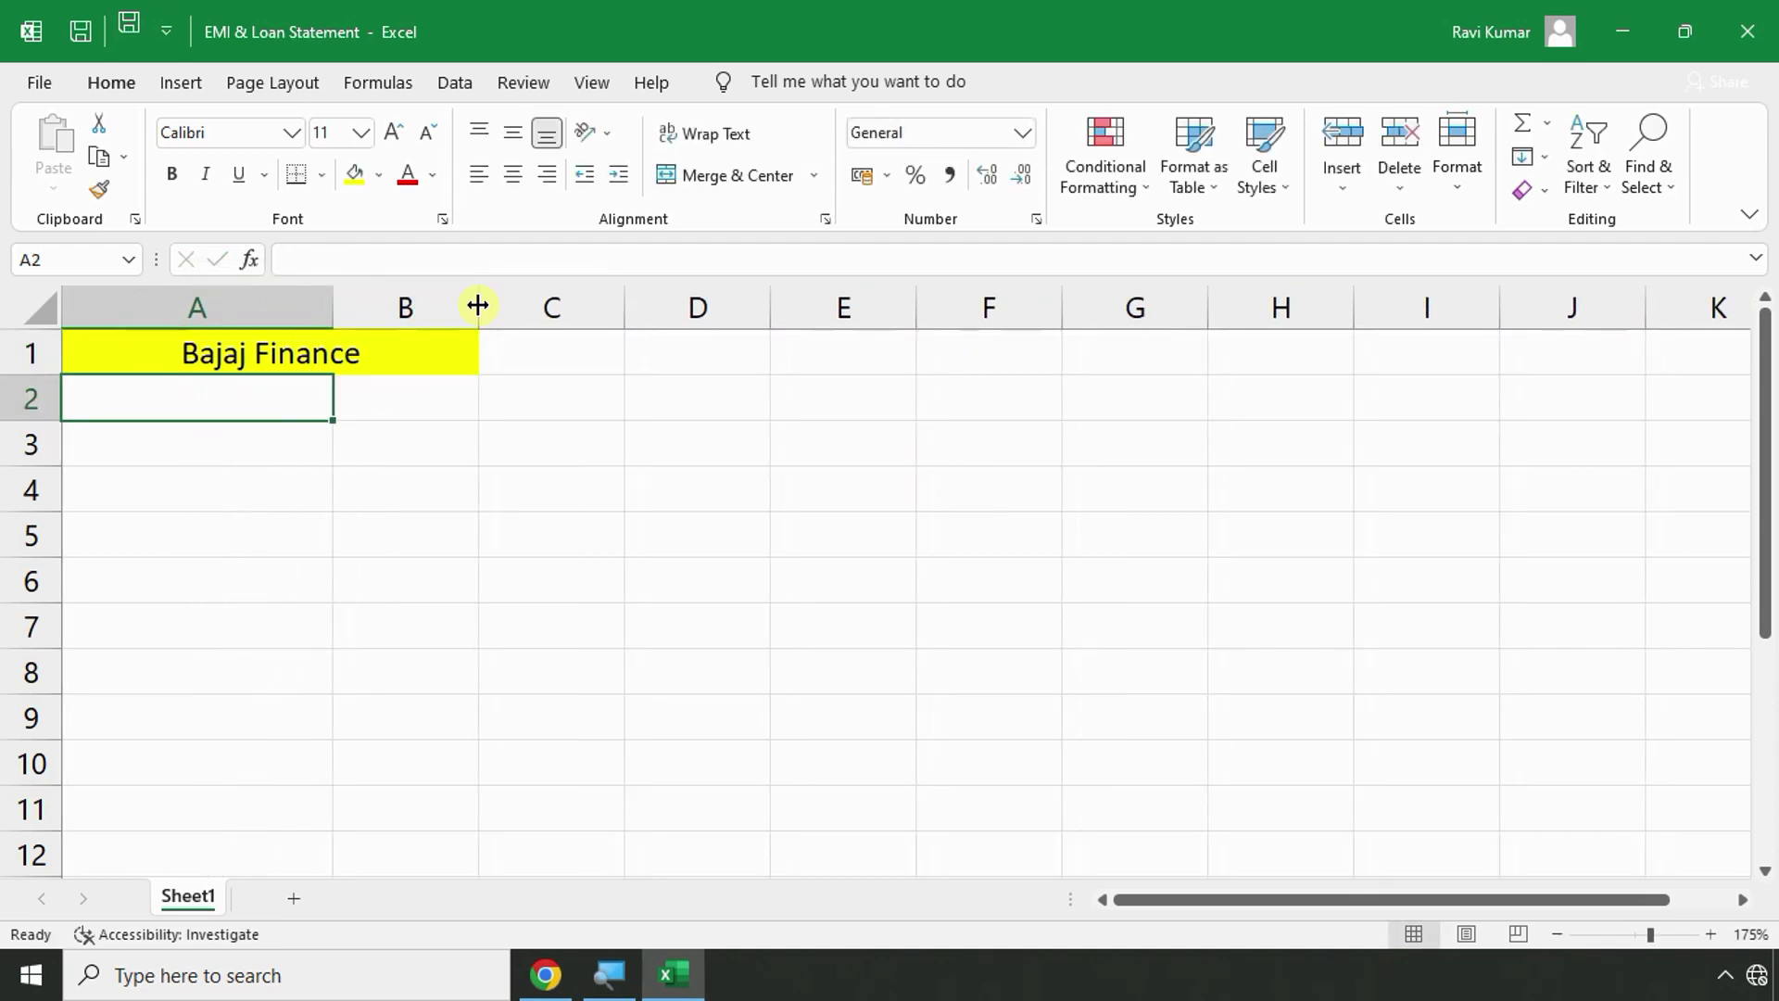
drag(476, 302, 522, 302)
drag(334, 302, 366, 302)
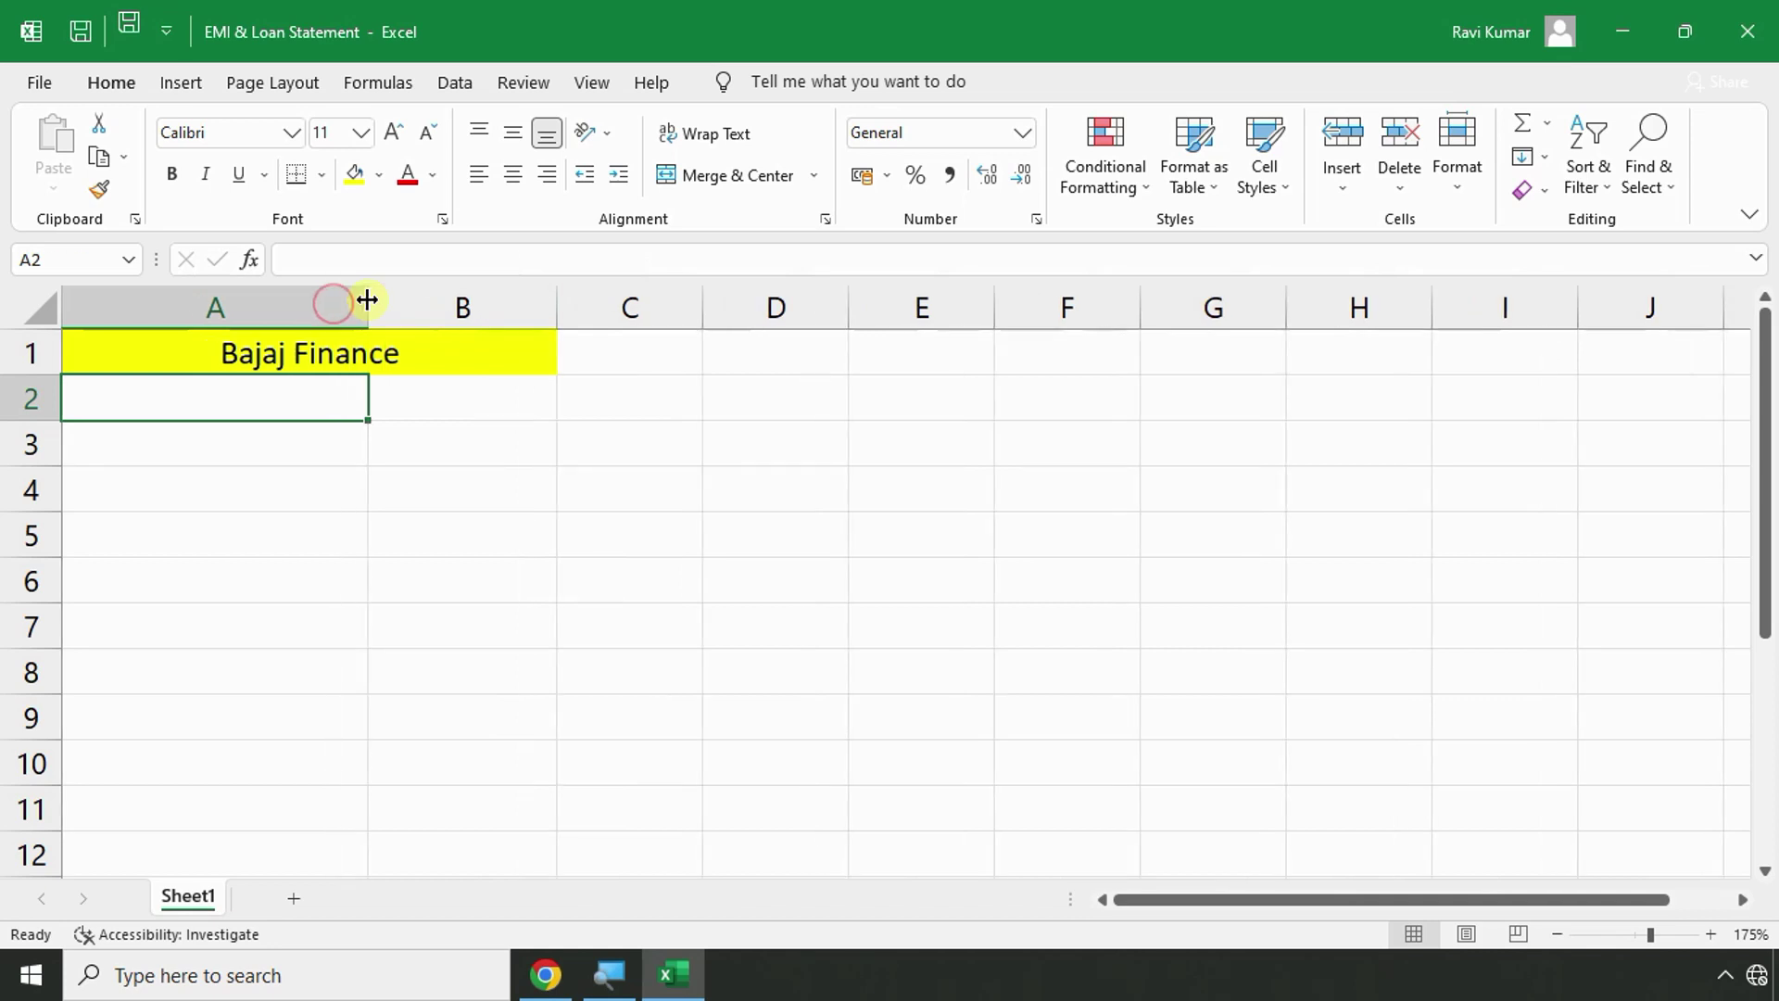
Read the list of labels to add in the Chrome PDF's third instruction, and return to the Excel workbook.
key(alt+Tab)
scroll(231, 445, down, 1)
scroll(239, 431, down, 2)
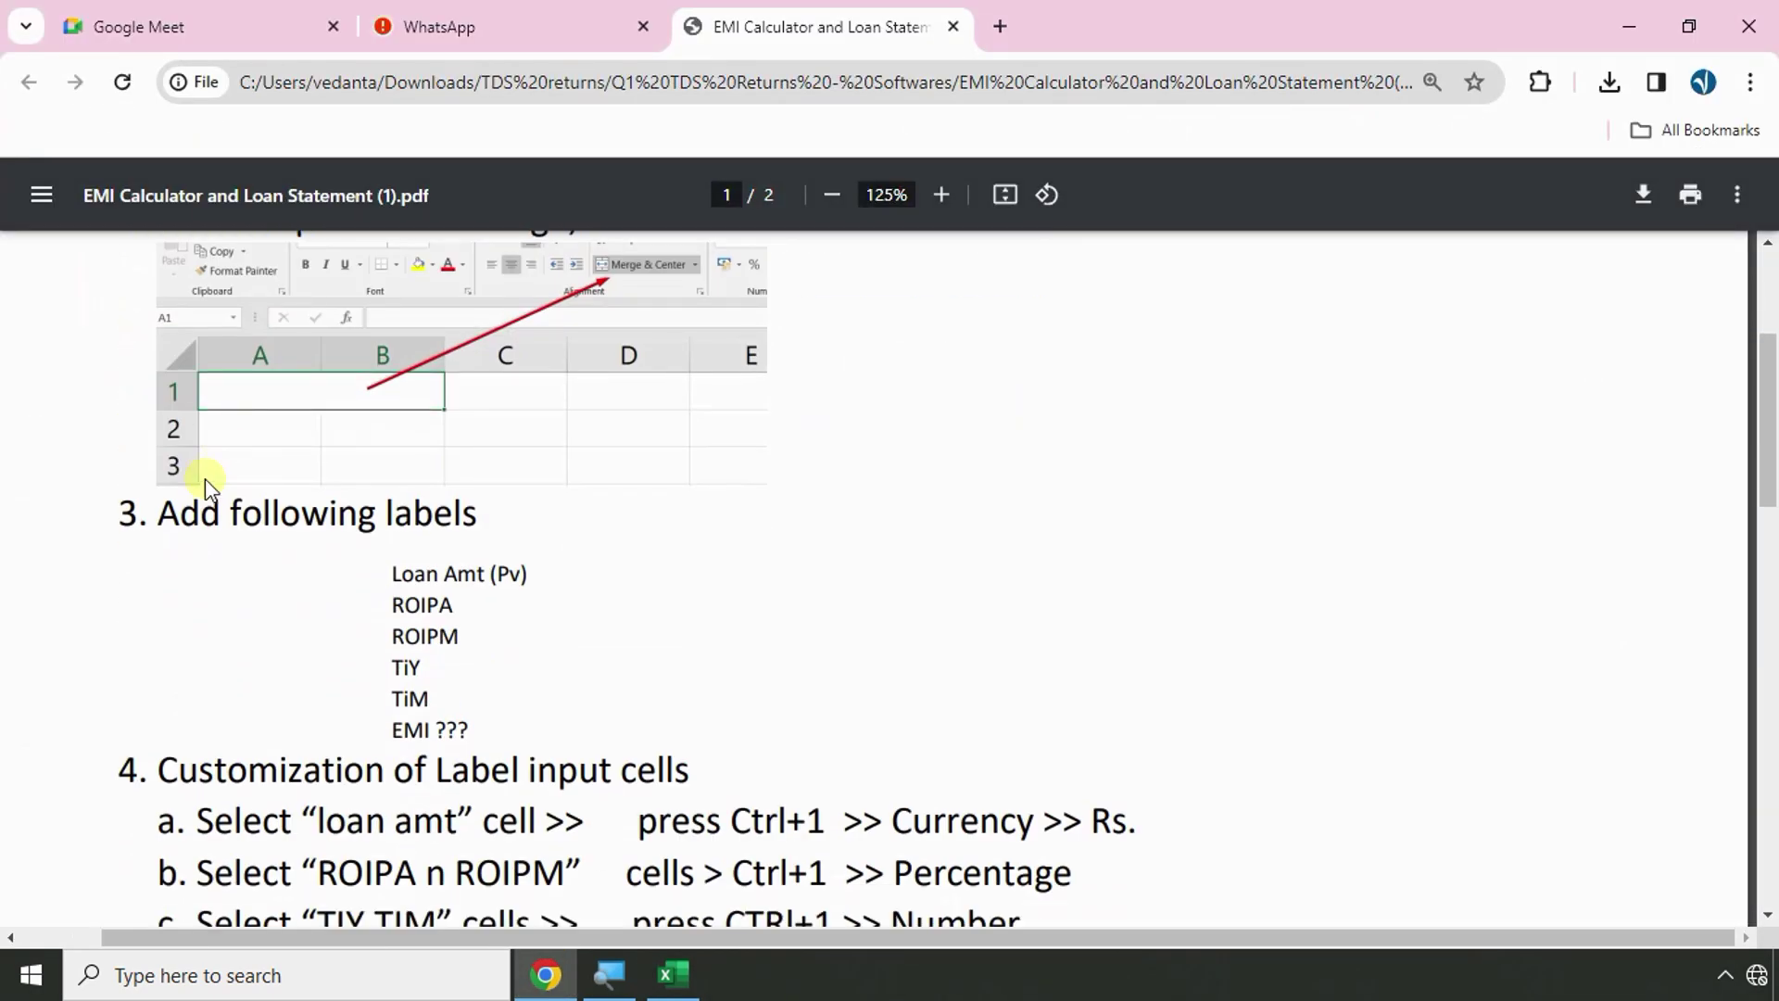
drag(162, 512, 478, 515)
scroll(481, 442, down, 3)
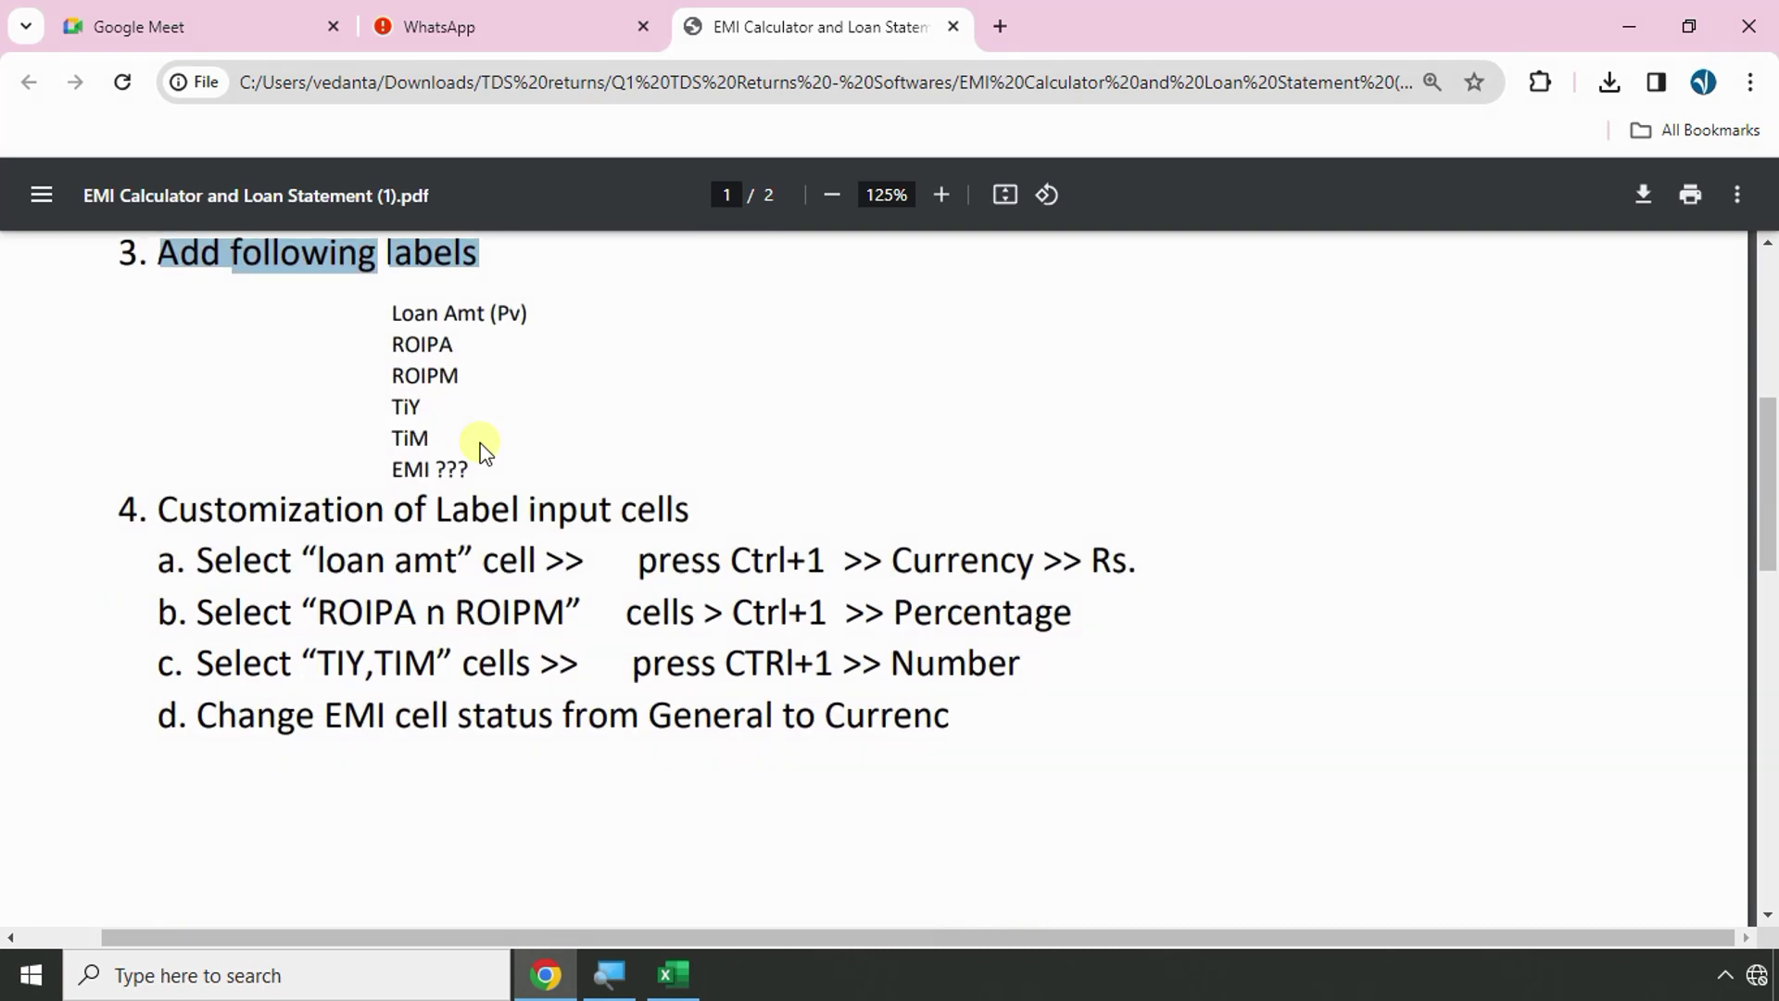
key(alt+Tab)
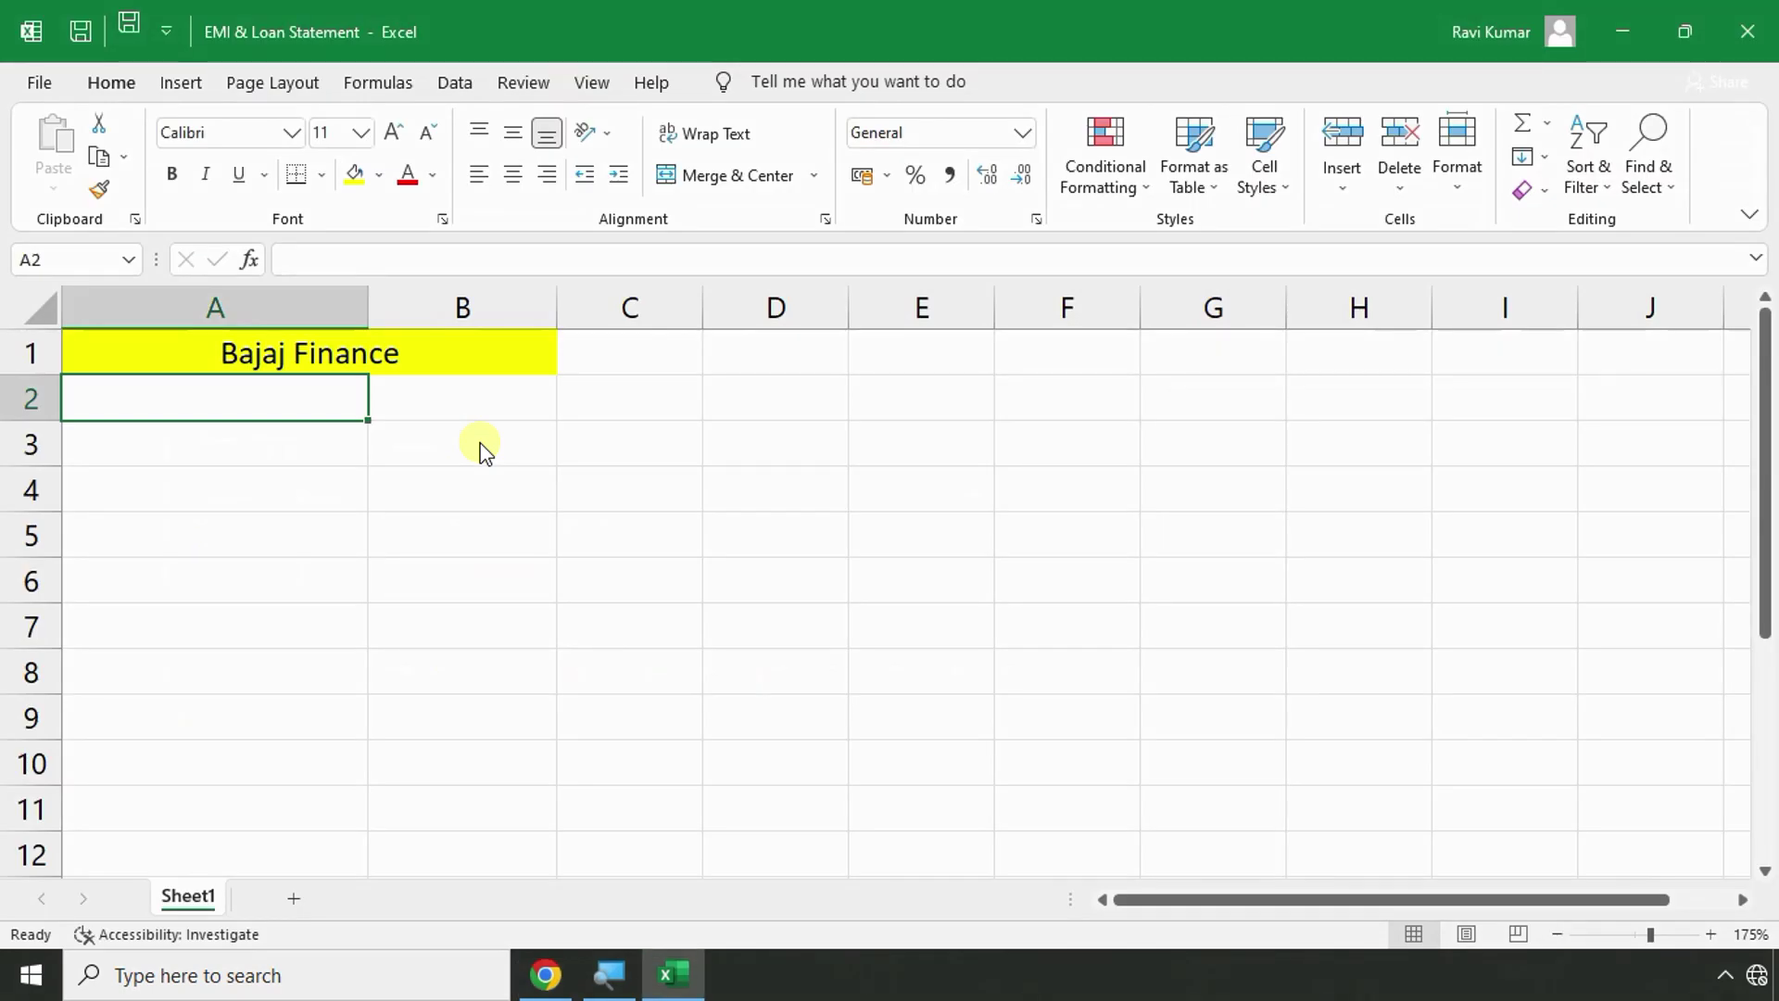
Enter the label "Loan Amount (PV)" in cell A2.
text(P)
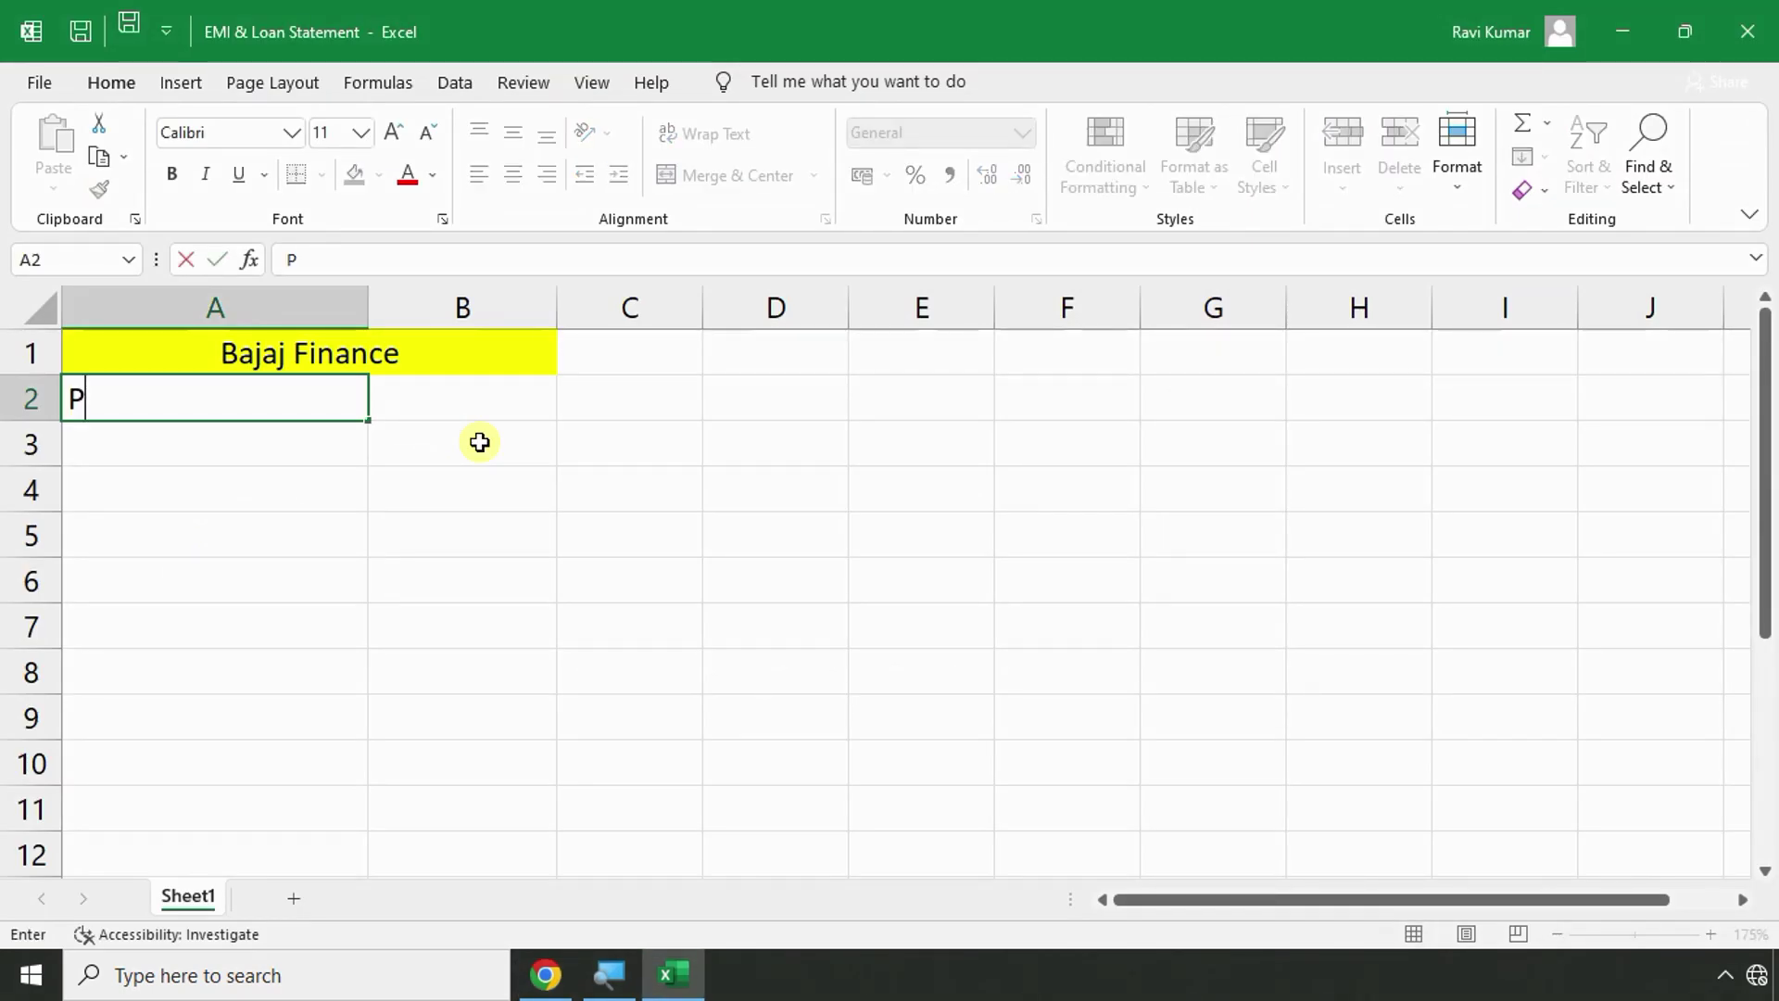
key(alt+Tab)
key(alt+Tab)
key(BackSpace)
text(Loan Amouunt)
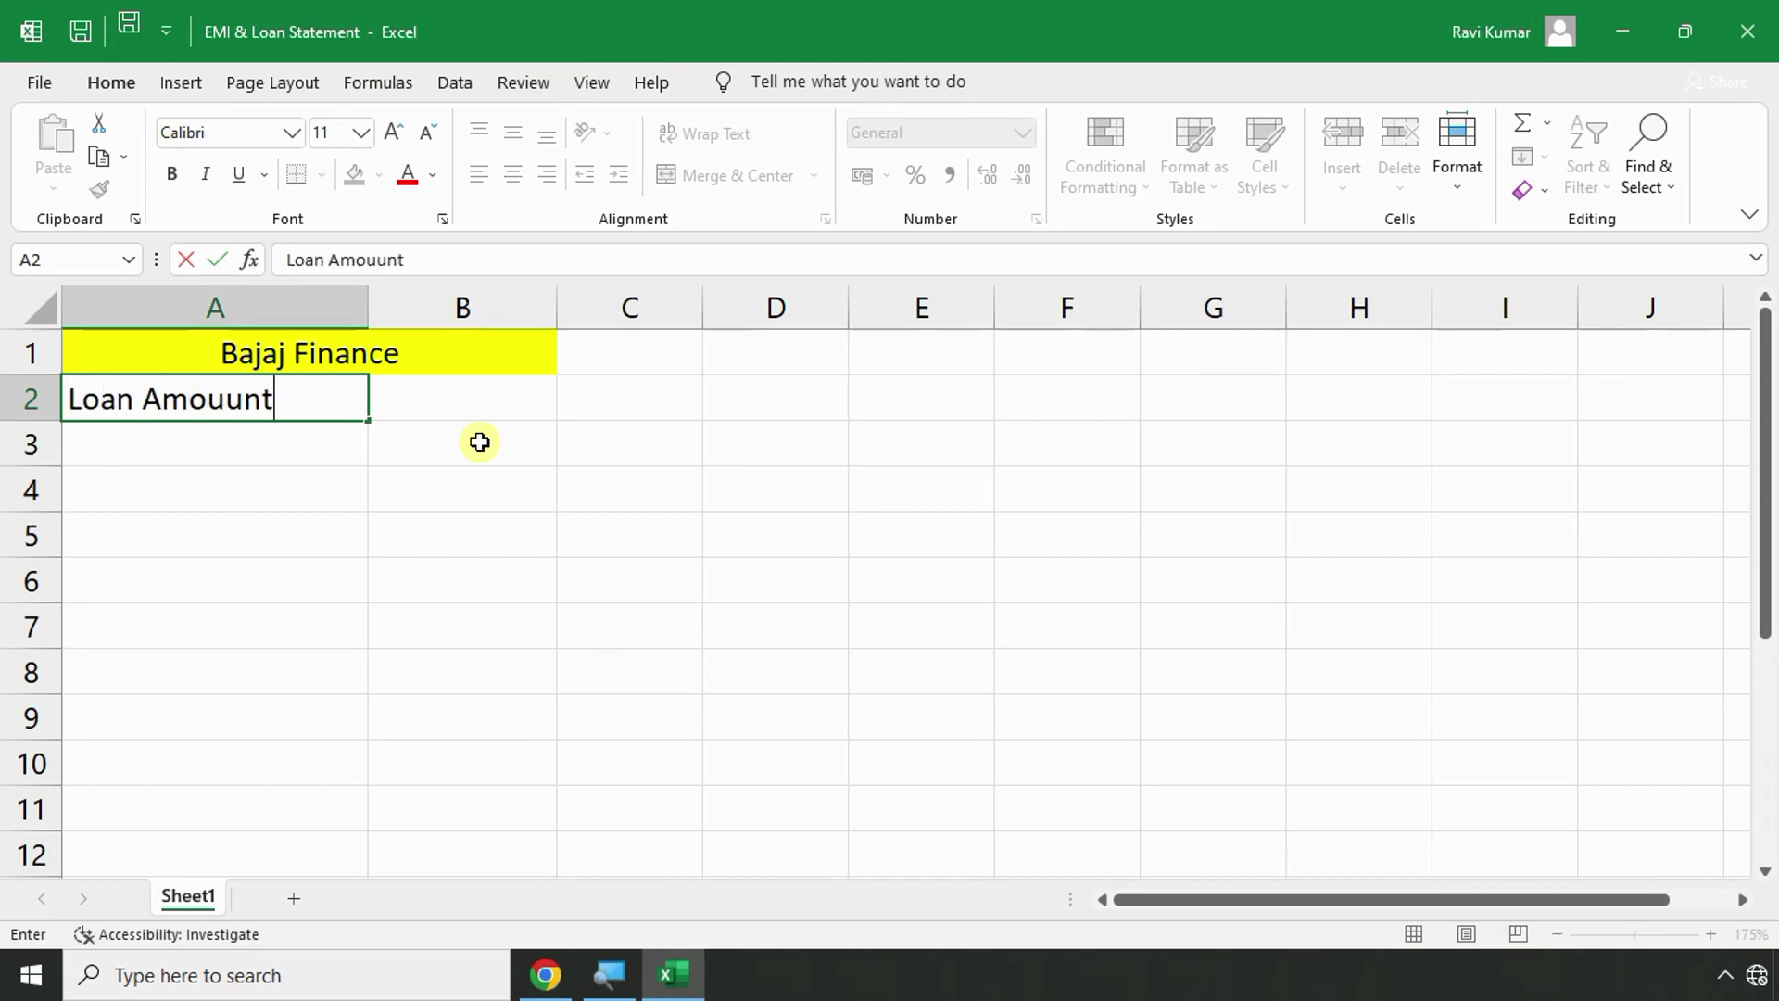
key(BackSpace)
key(BackSpace)
key(BackSpace)
text(nt)
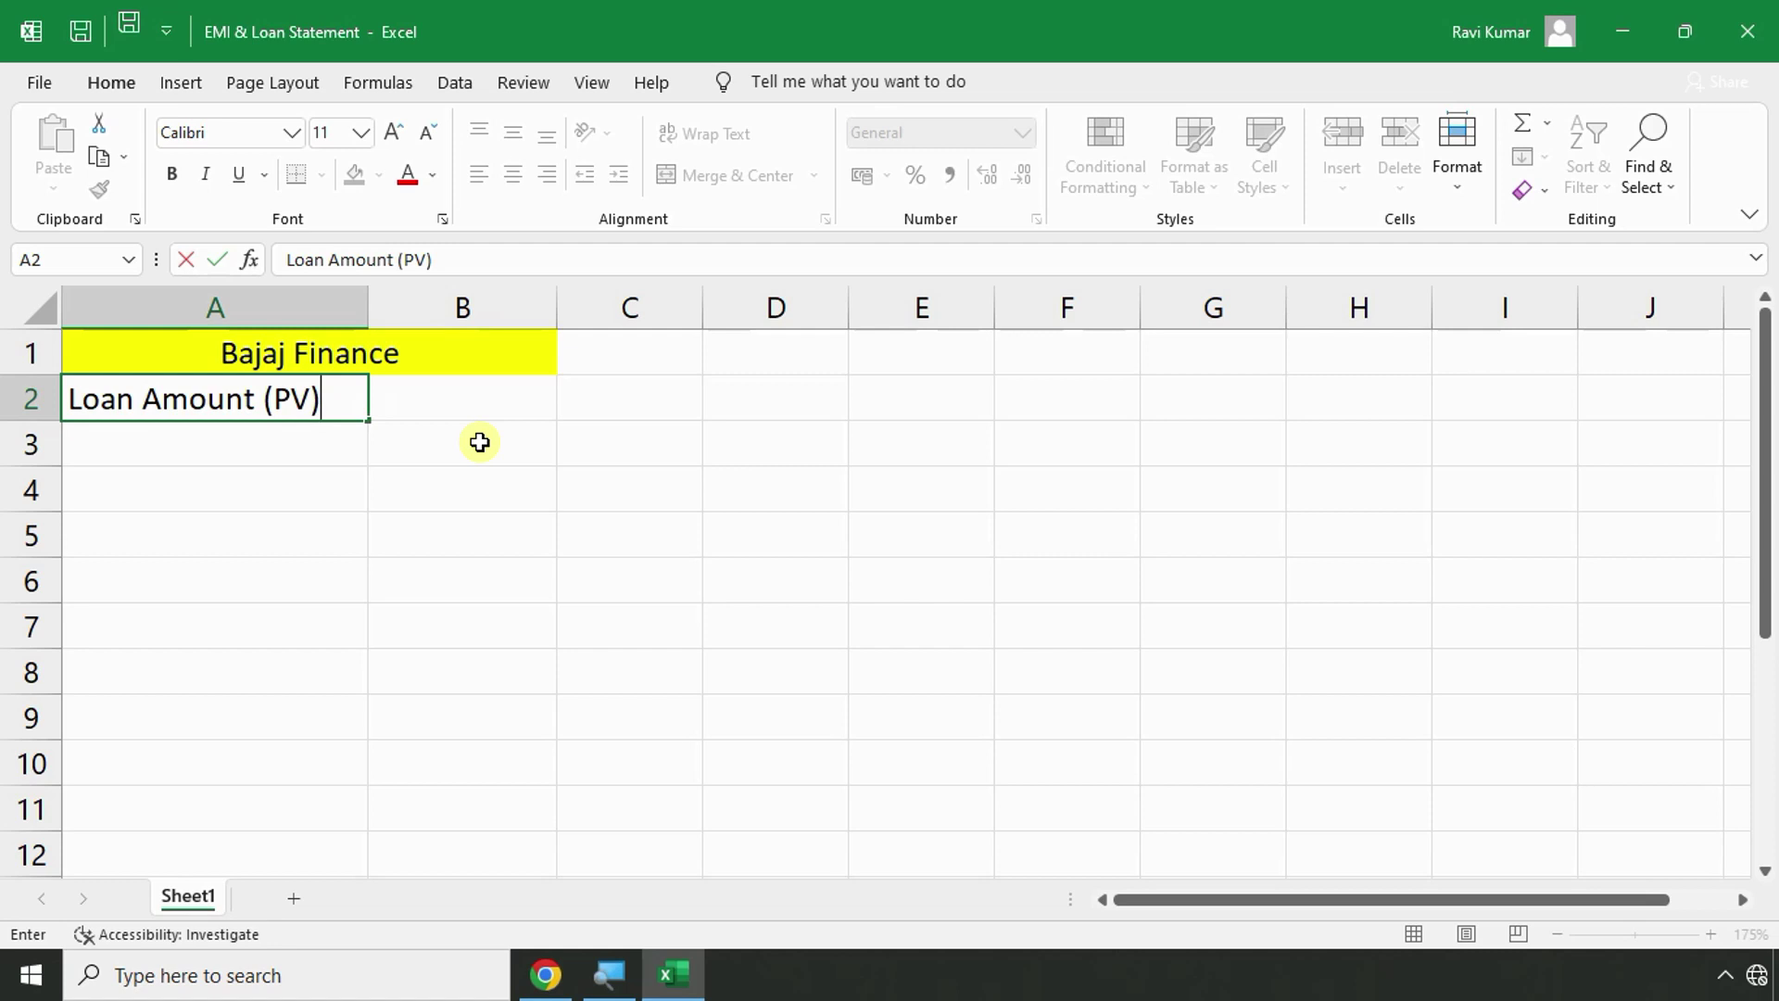
text((PV))
key(Return)
Check the two ROI labels in the Chrome PDF, and enter "ROI-PA" in A3 and "ROI-PM" in A4 of the Excel sheet.
key(alt+Tab)
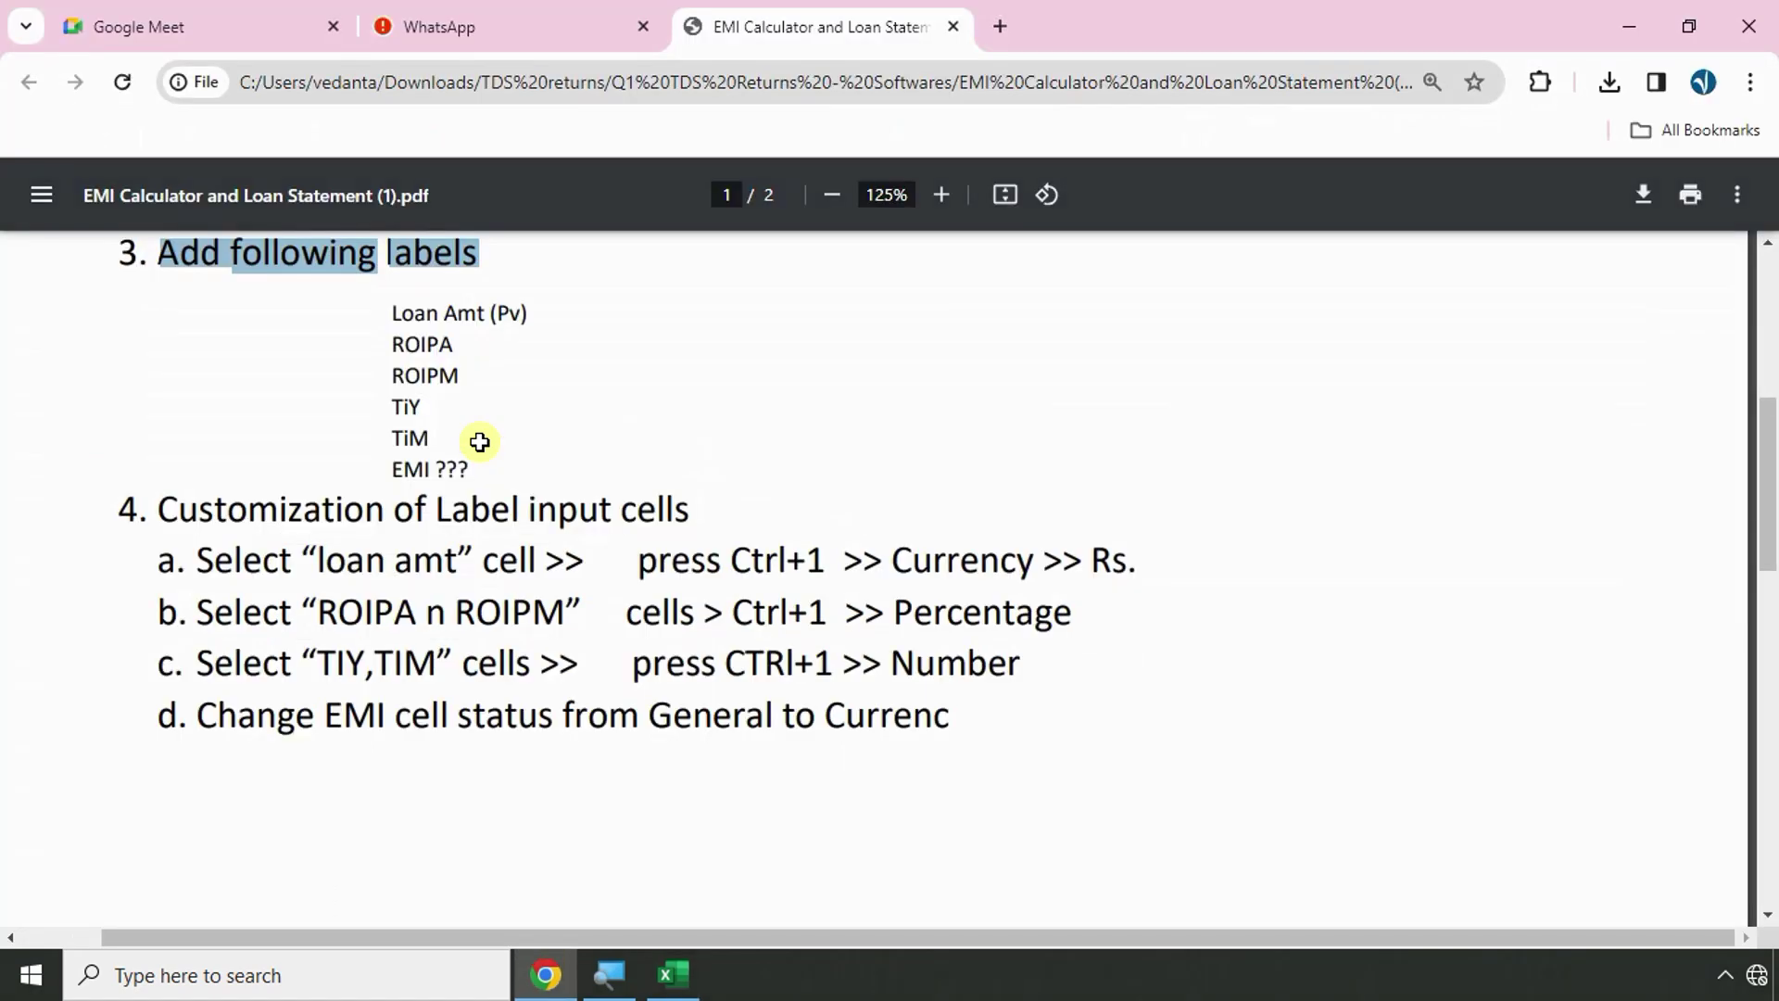
click(390, 343)
drag(389, 344, 465, 379)
key(alt+Tab)
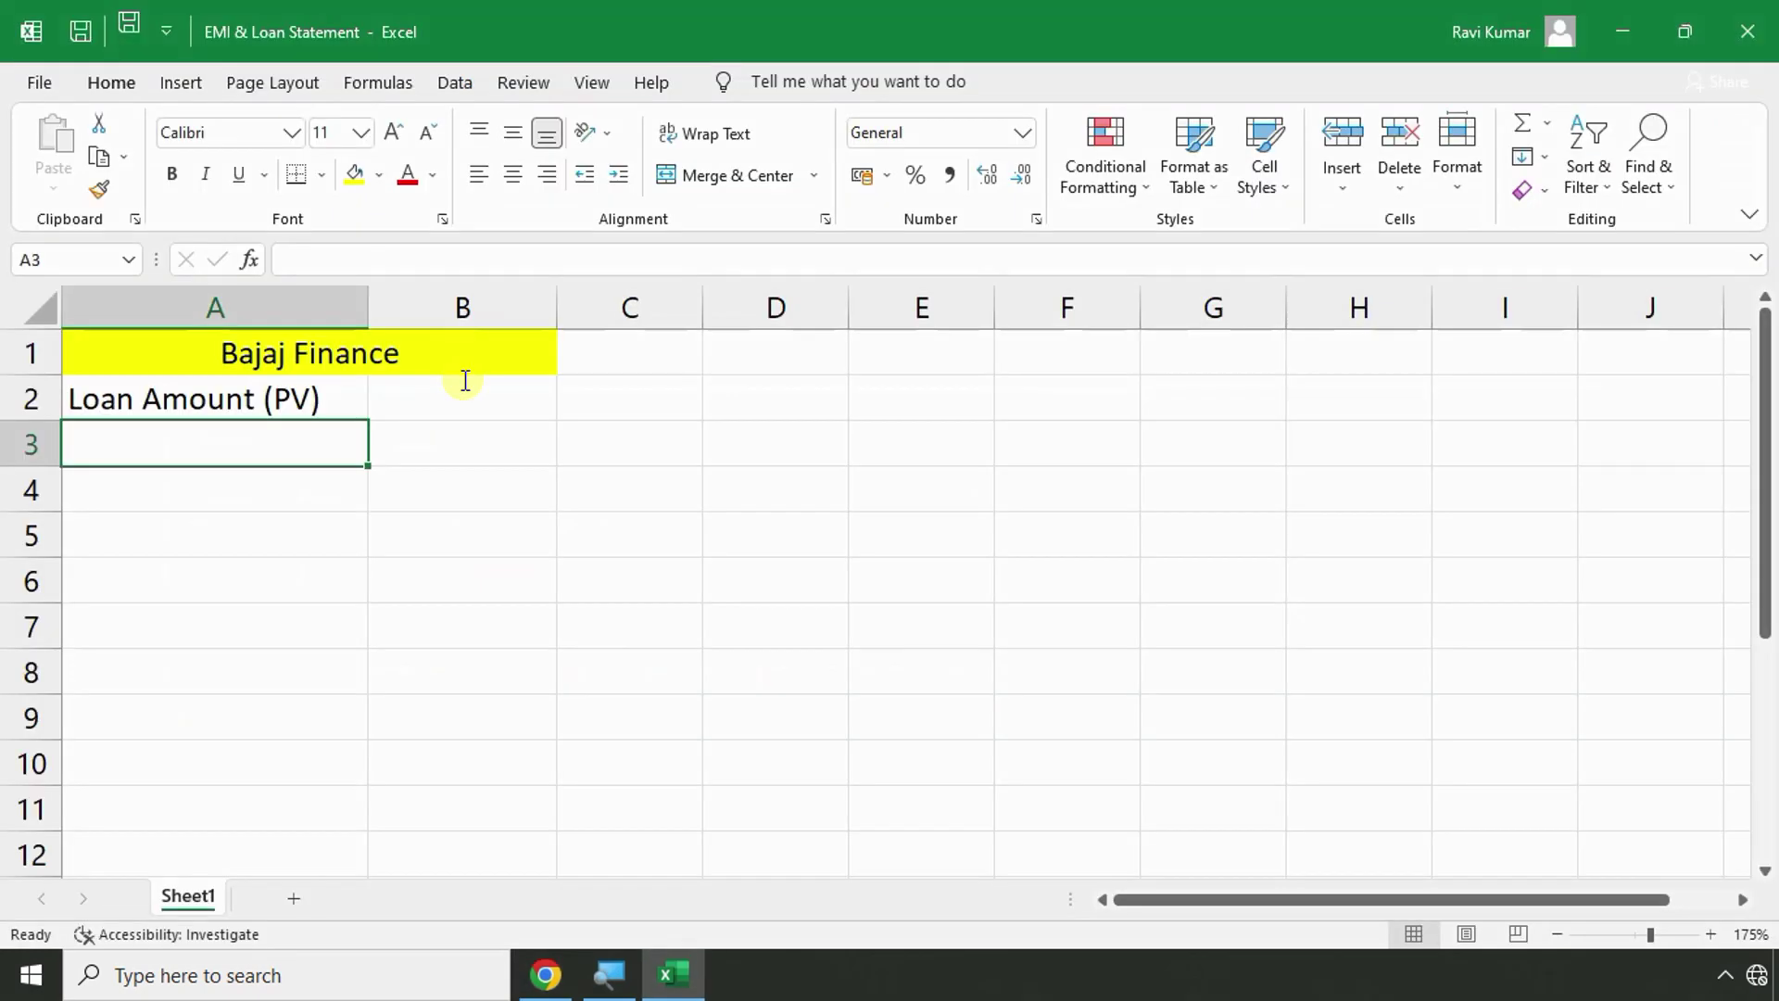
text(roi)
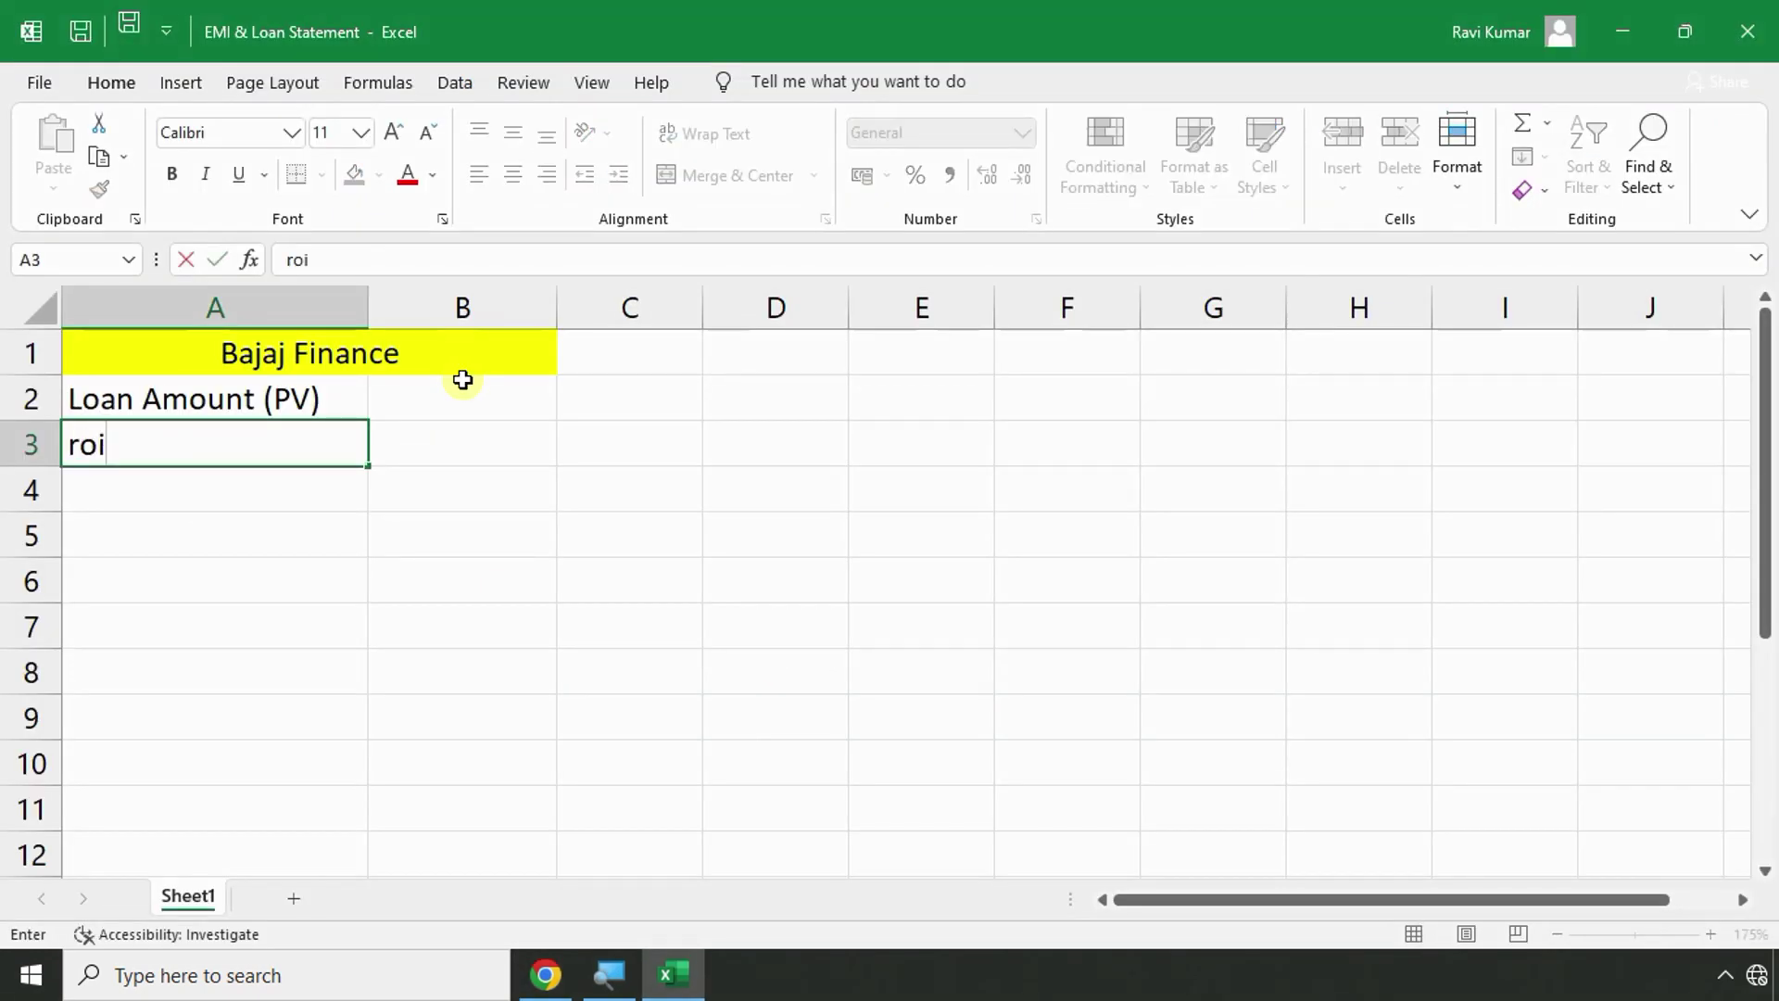
key(BackSpace)
key(BackSpace)
text(ROI-PA)
key(Return)
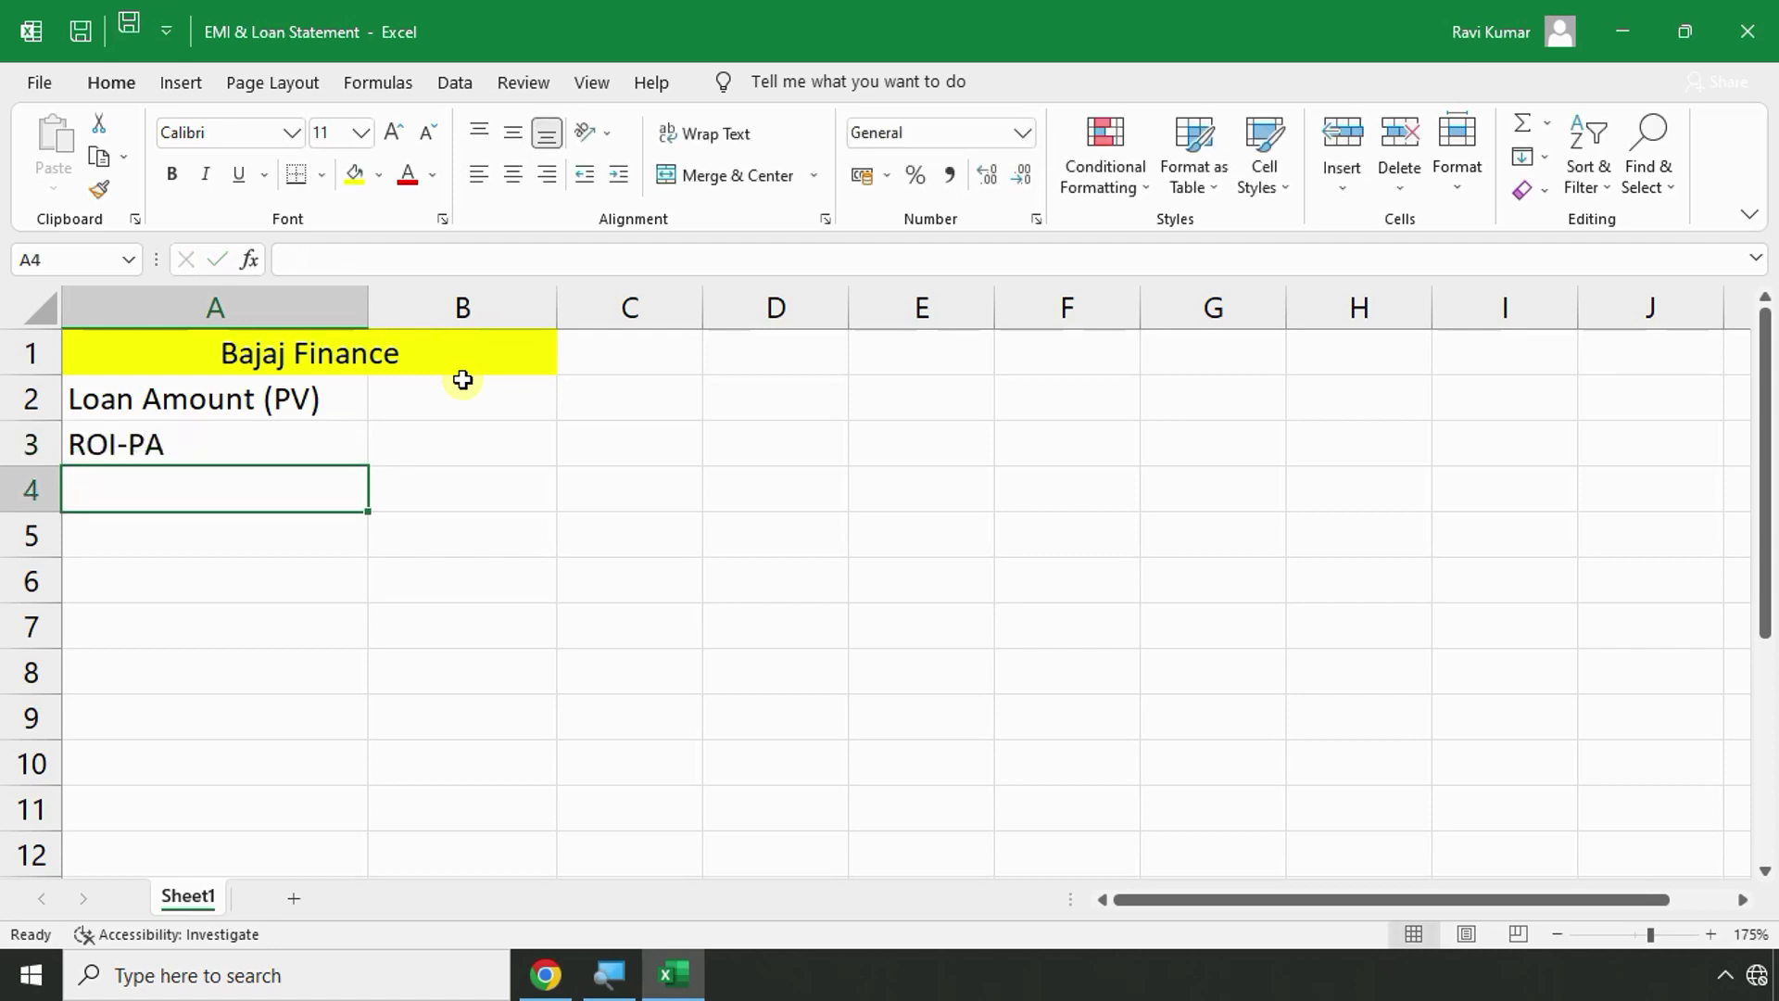
text(ROI-PM)
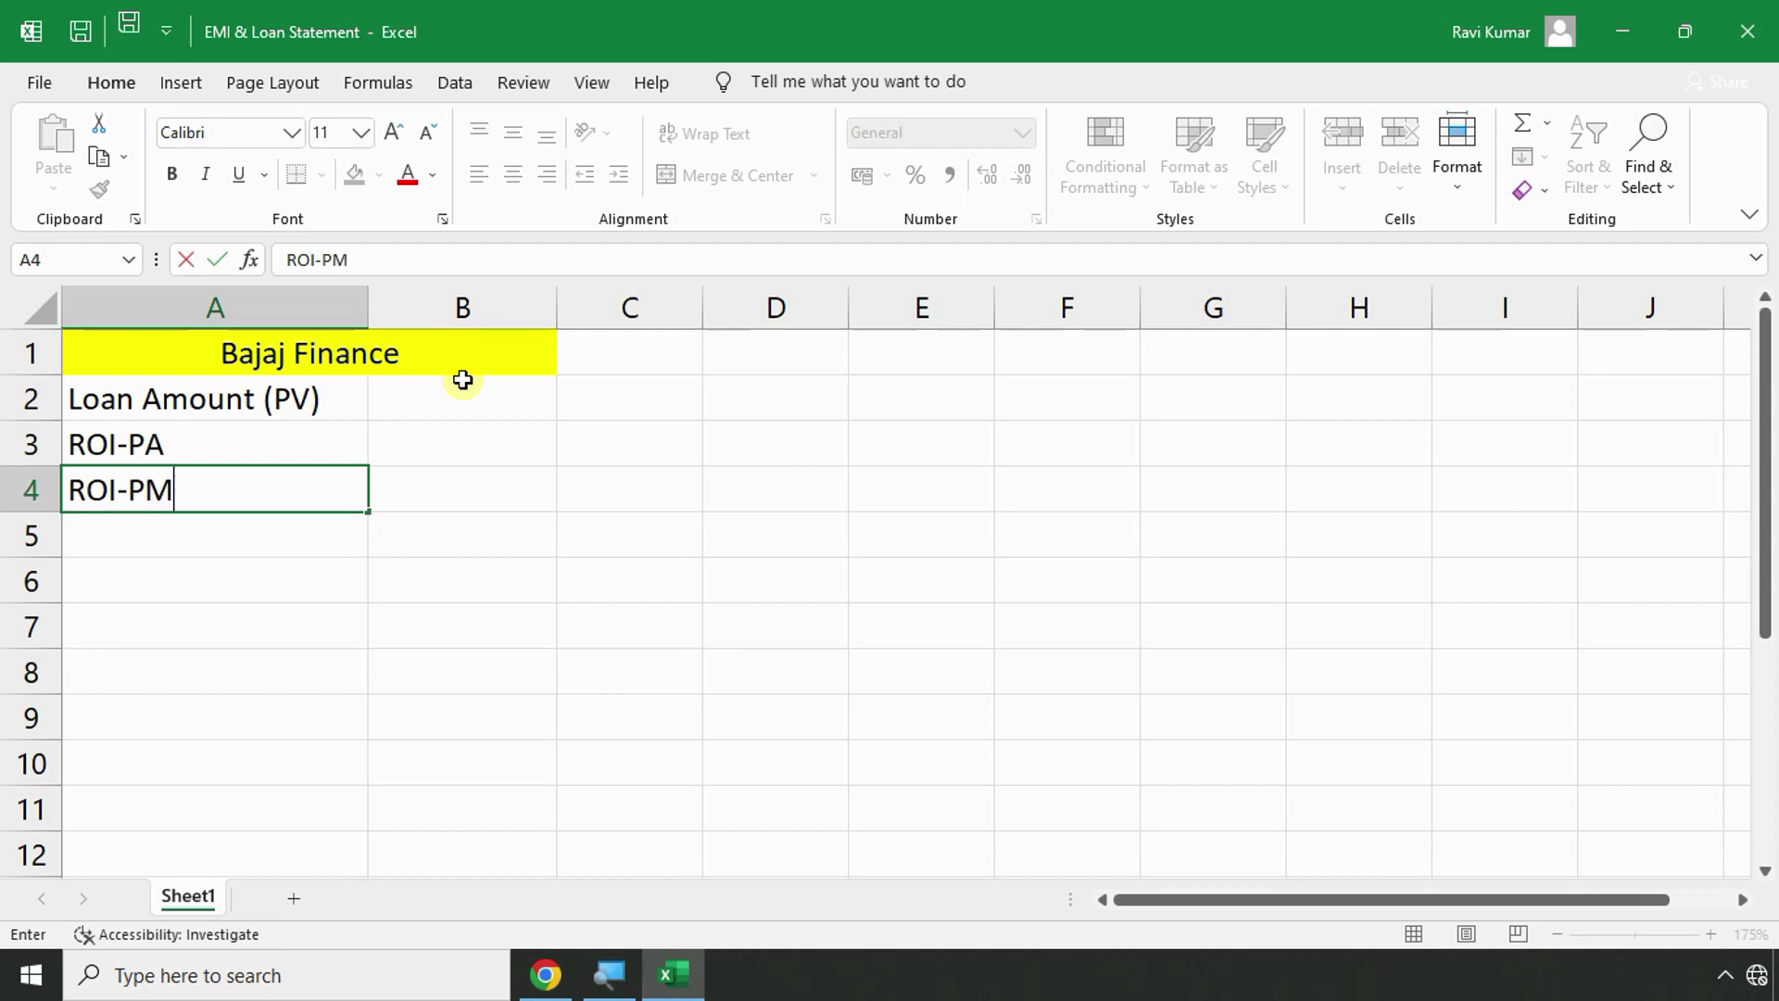
key(Return)
Check the TiY and TiM labels in the PDF, and enter "TENURE IN YEARS" in A5 and "TENURE IN MONTHS" in A6 in Excel.
key(alt+Tab)
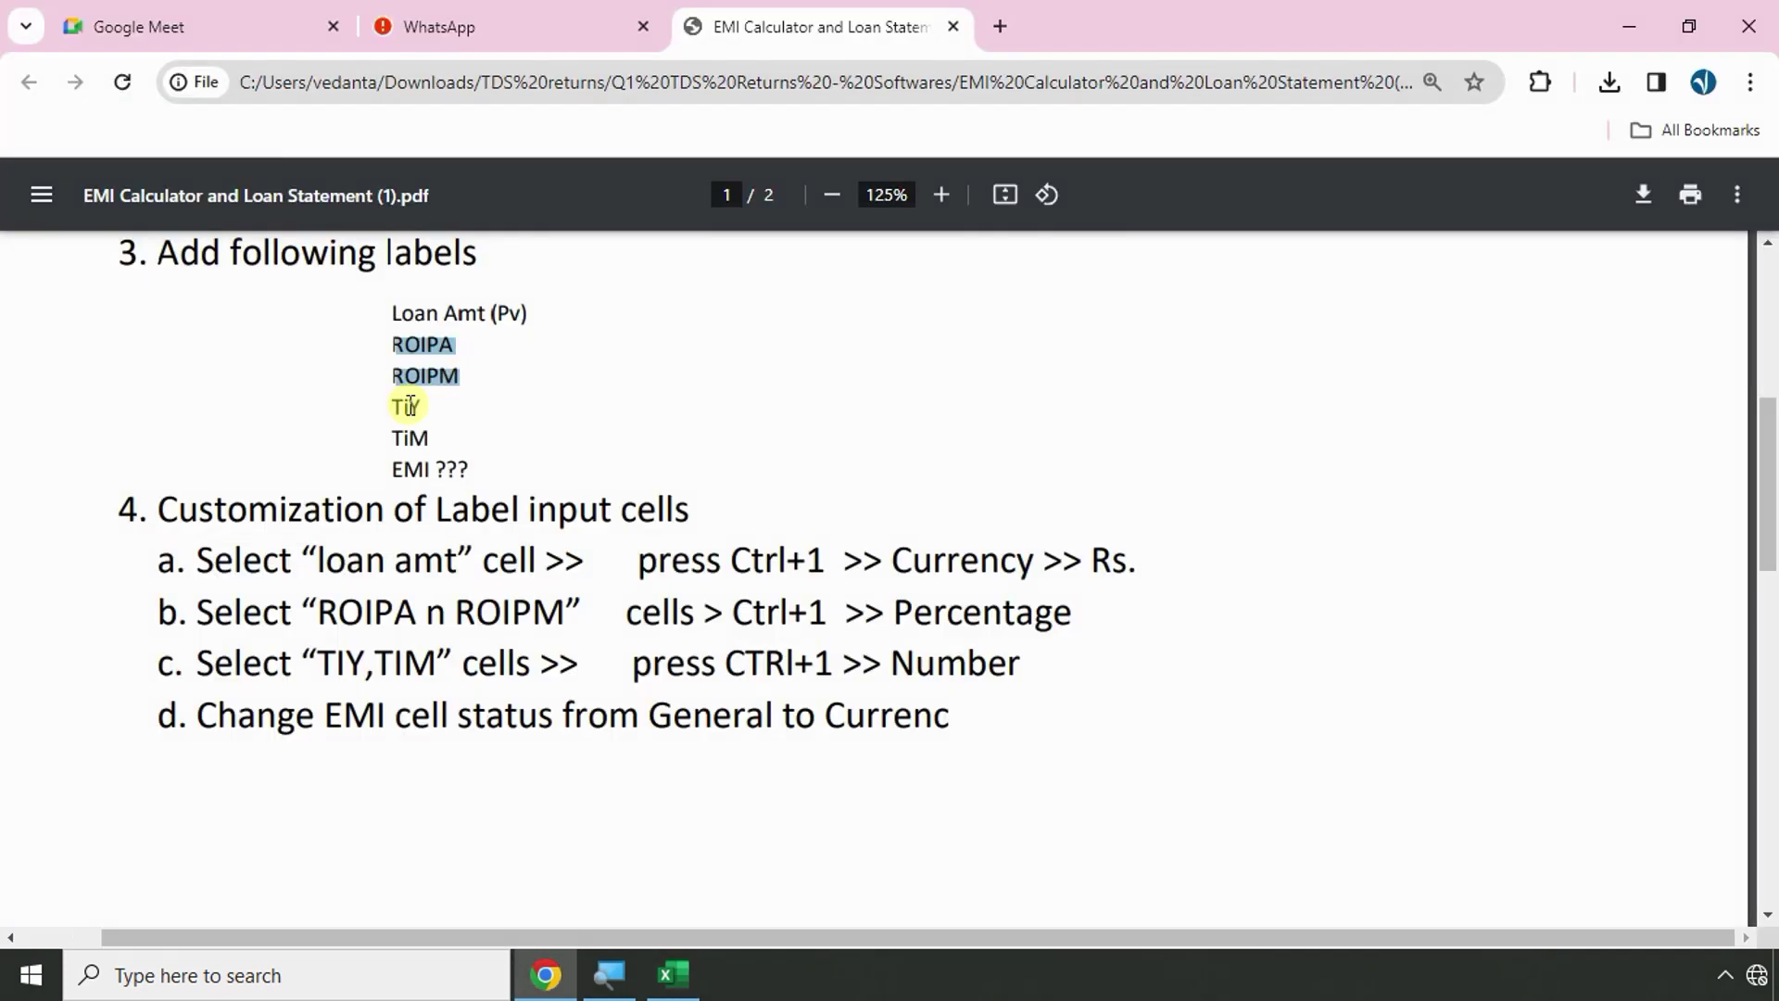
drag(386, 405, 430, 436)
key(alt+Tab)
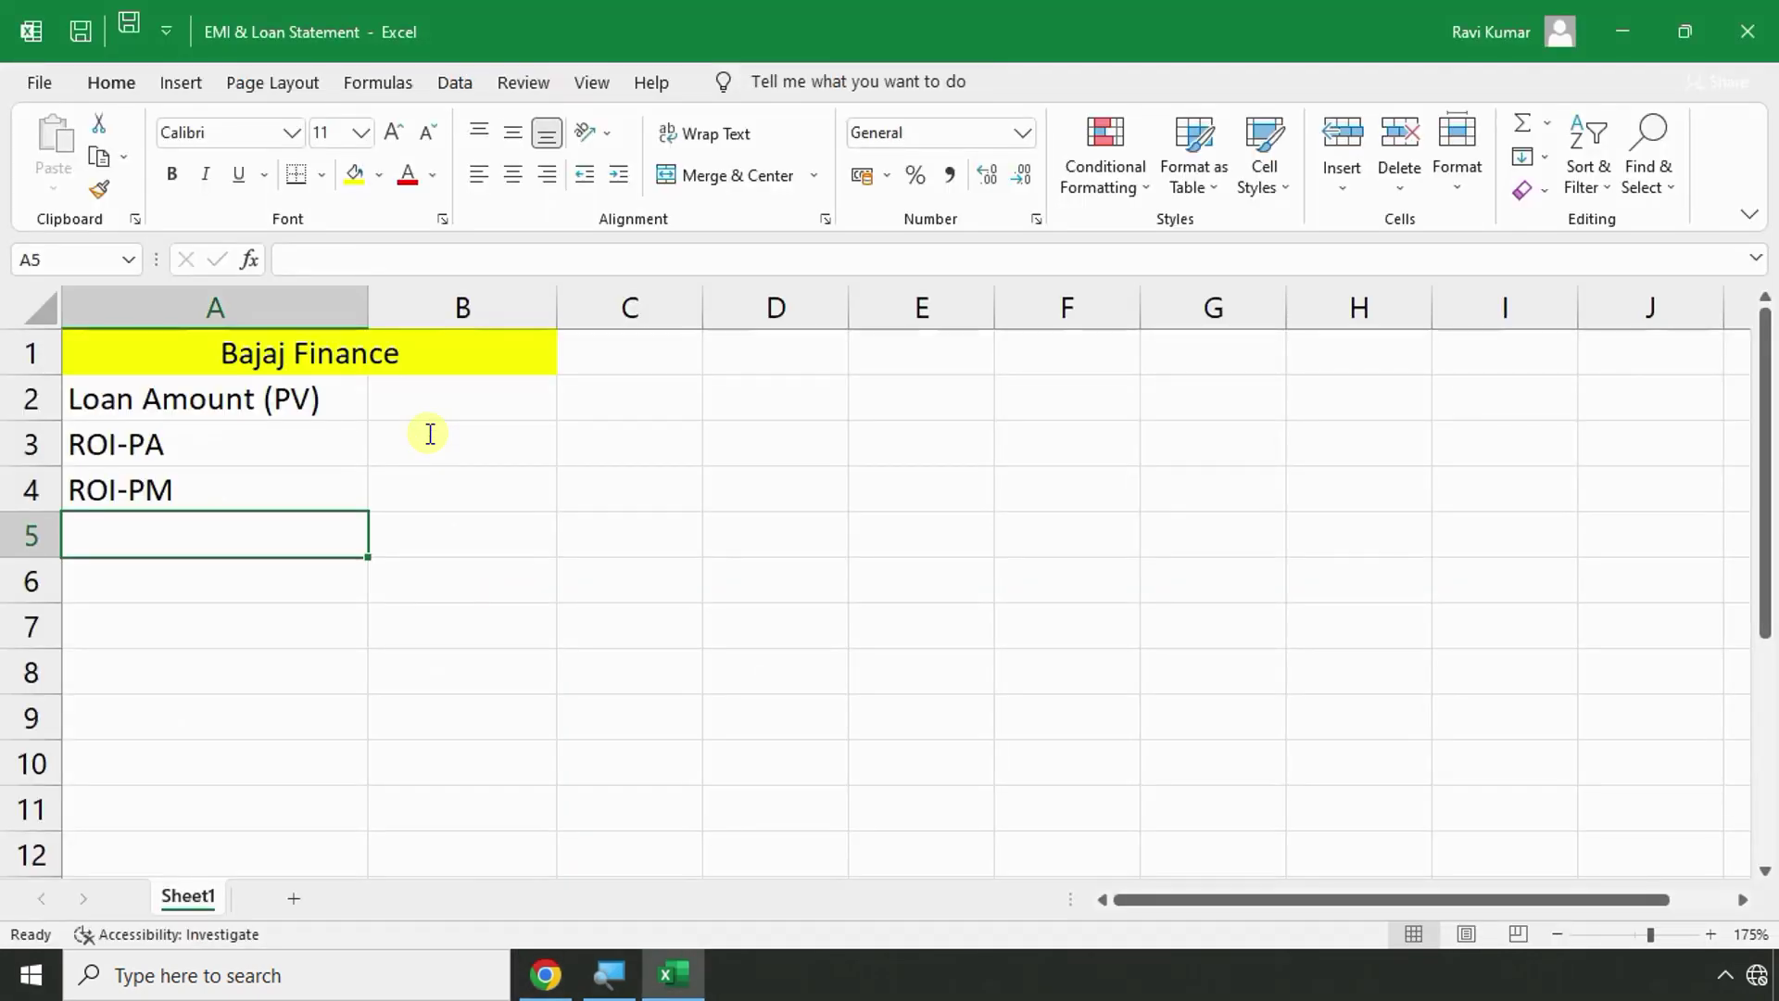
text(TENURE)
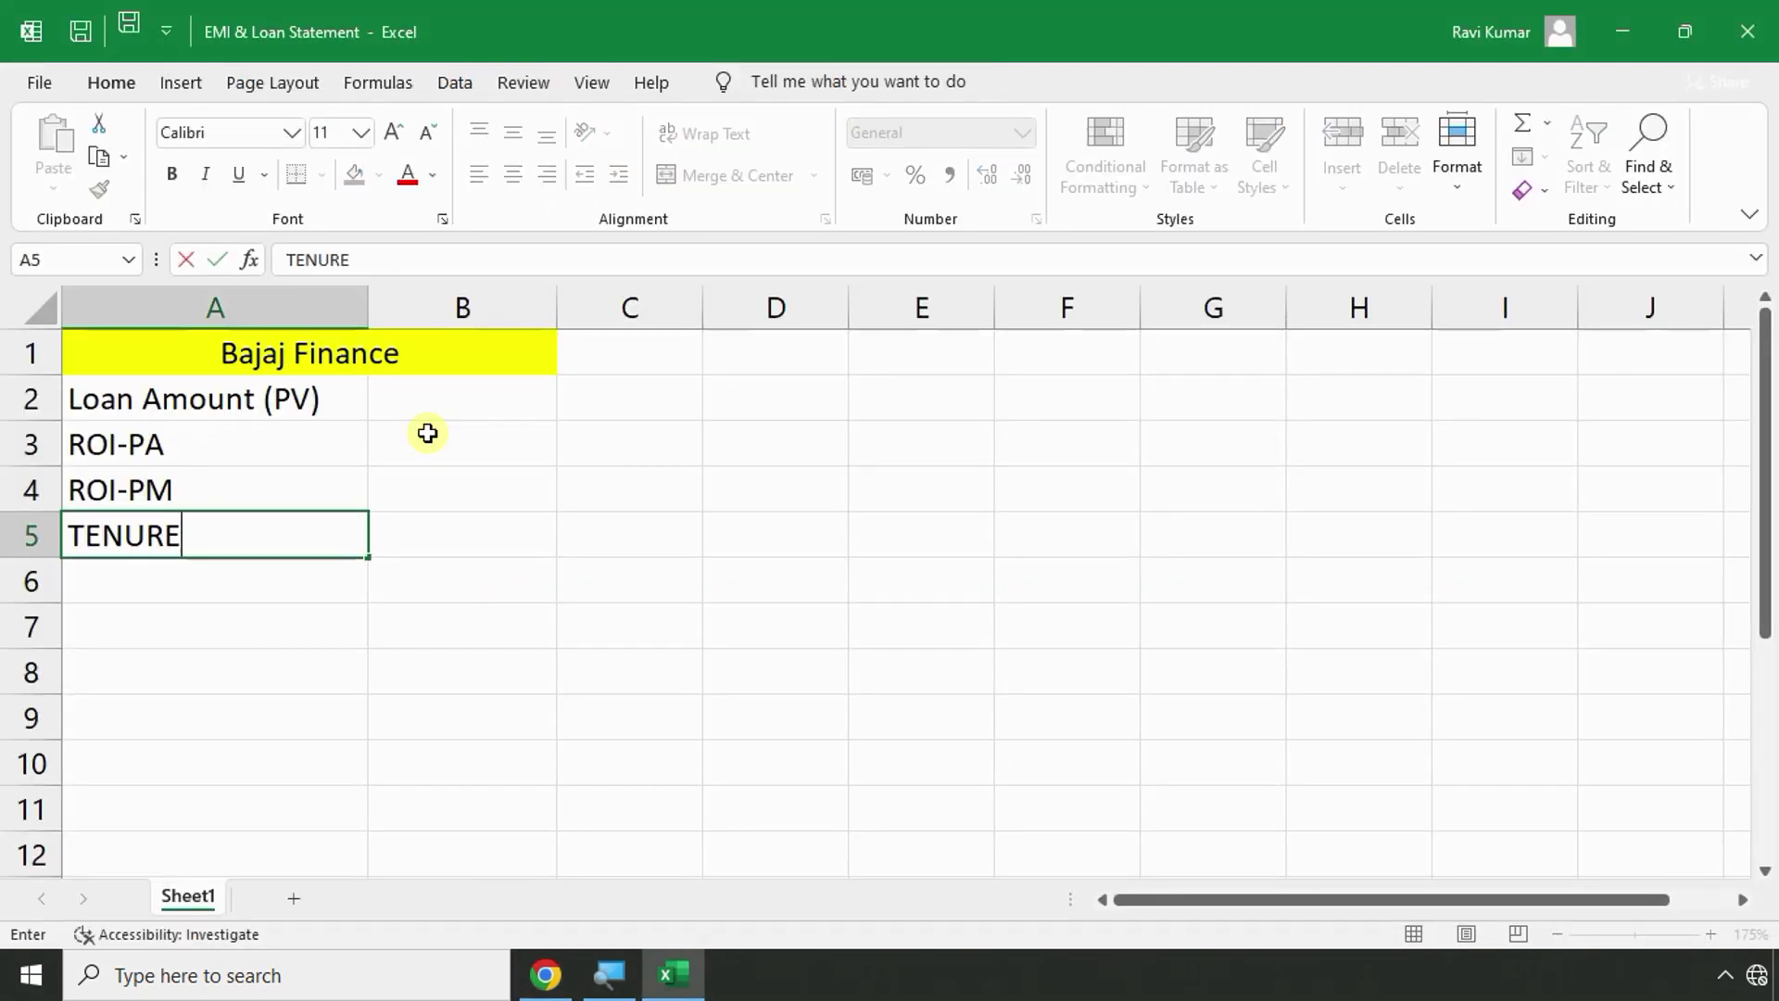
text( IN YEARS)
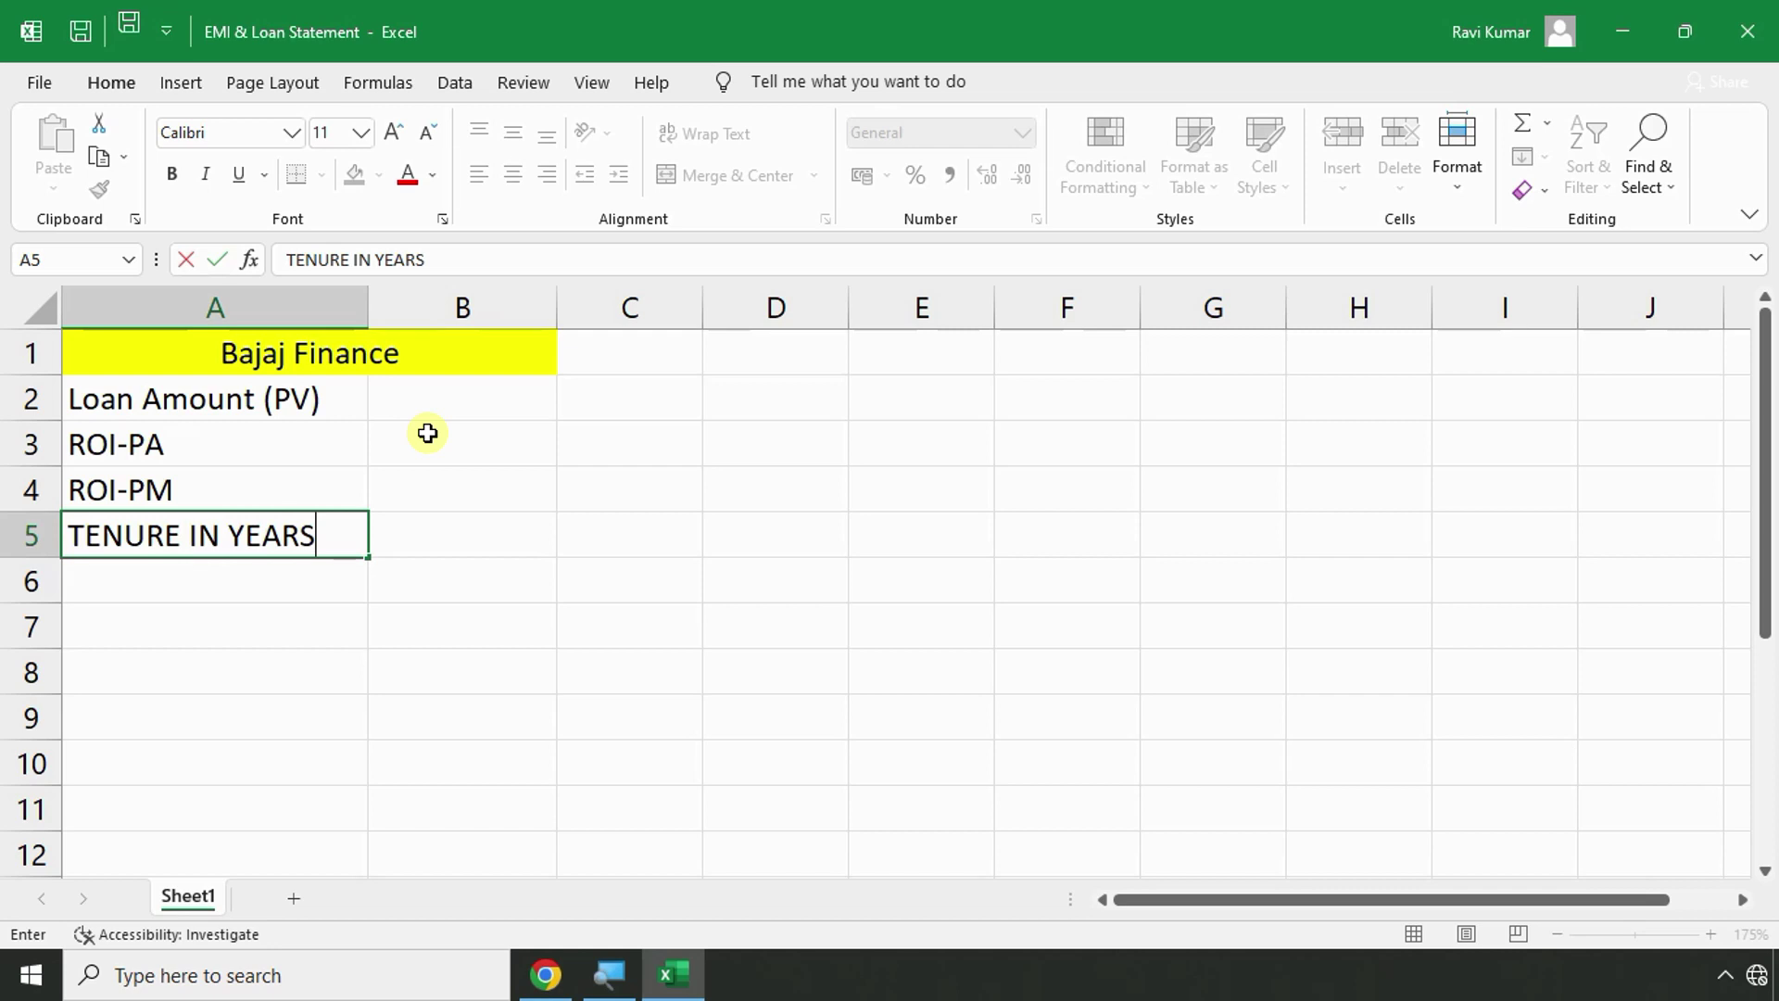
key(Return)
text(TENURE )
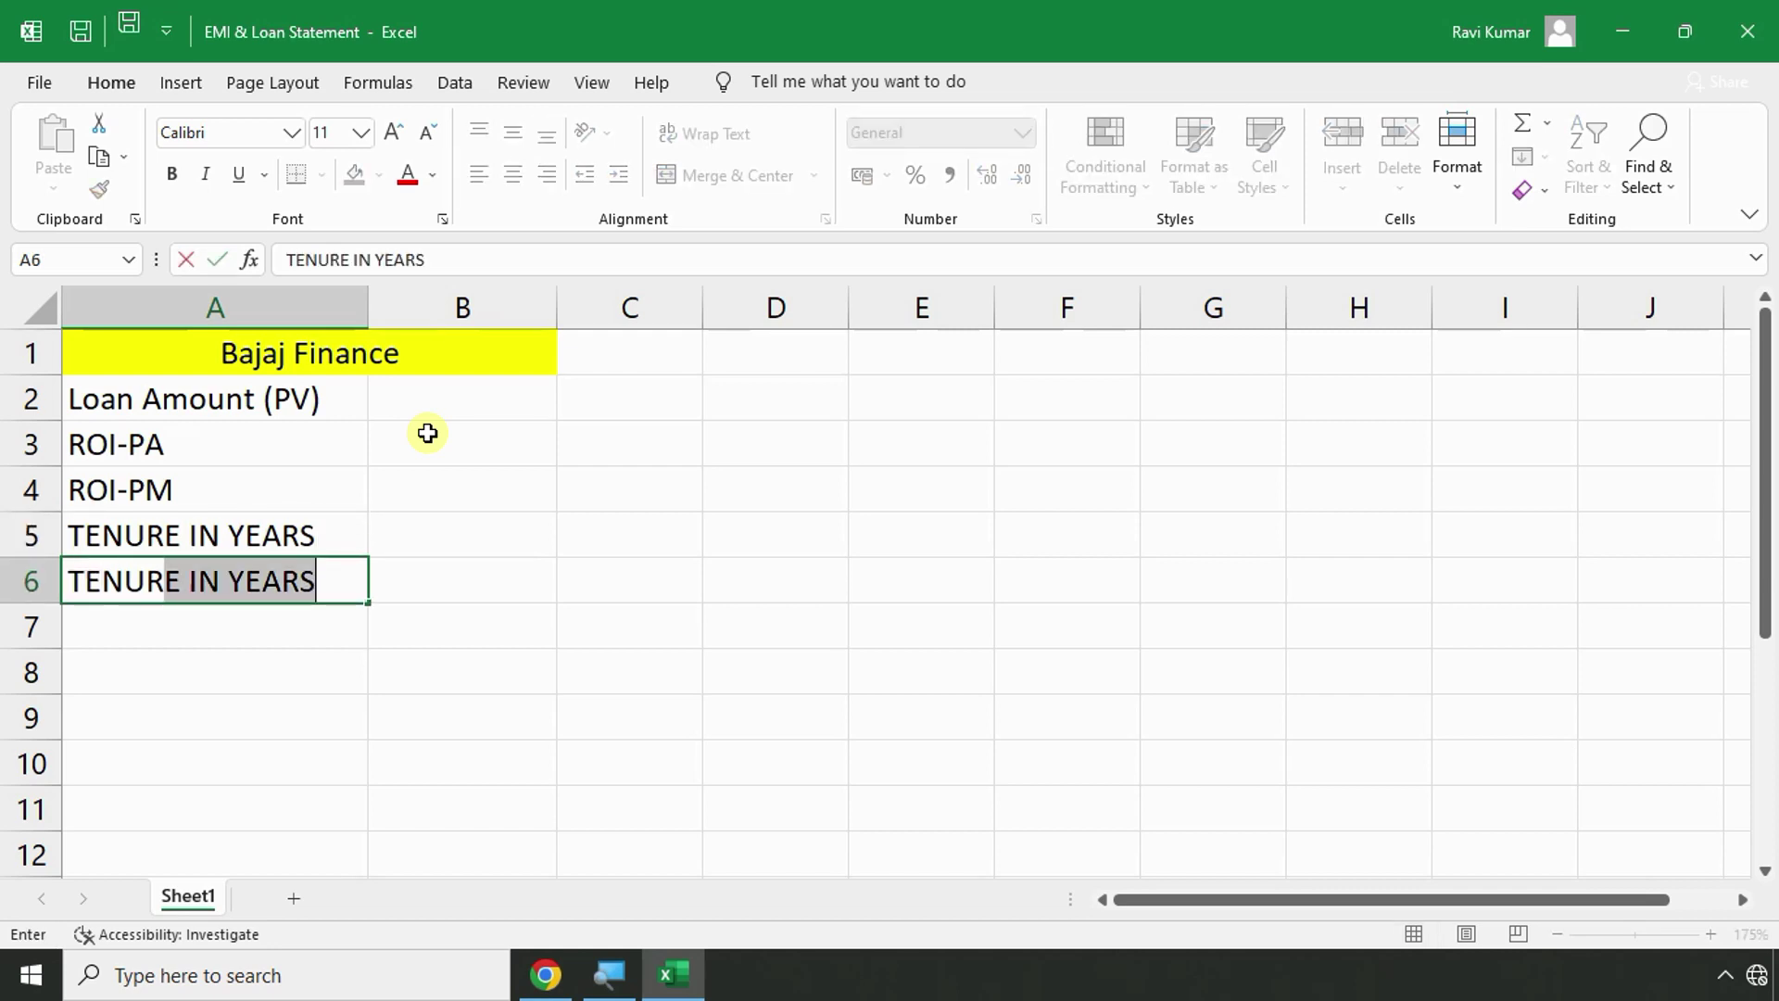
text(IN MONTHS)
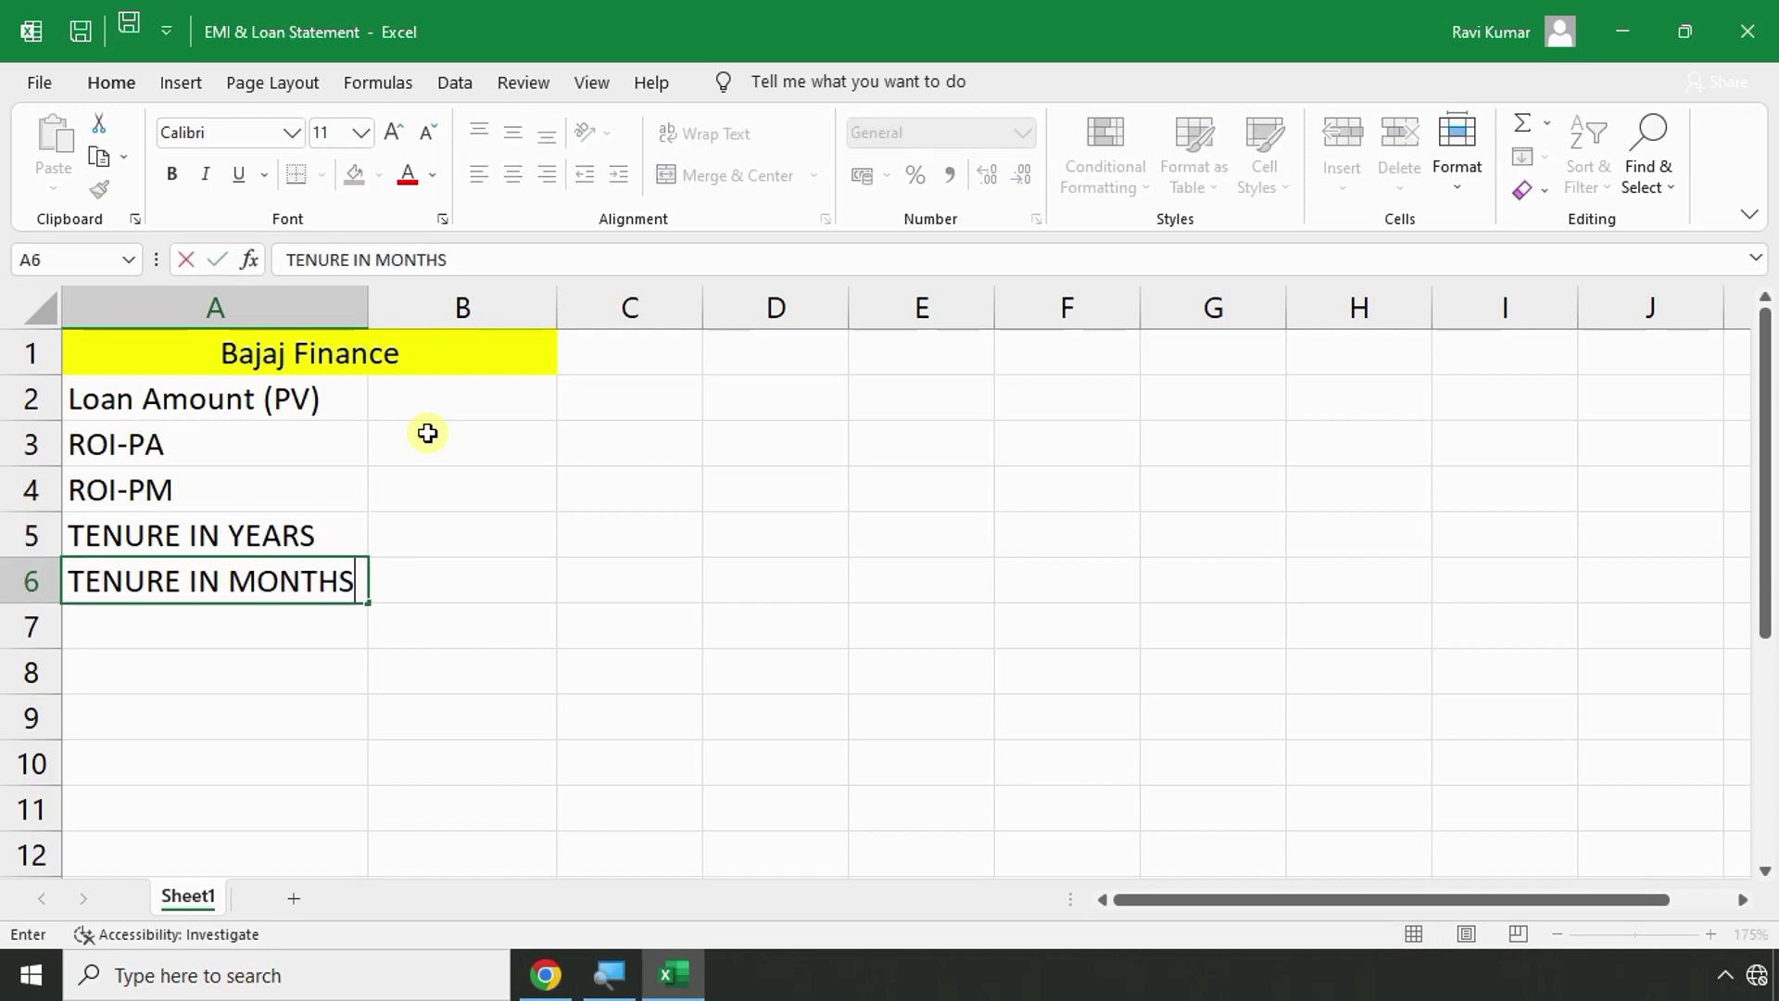
key(Return)
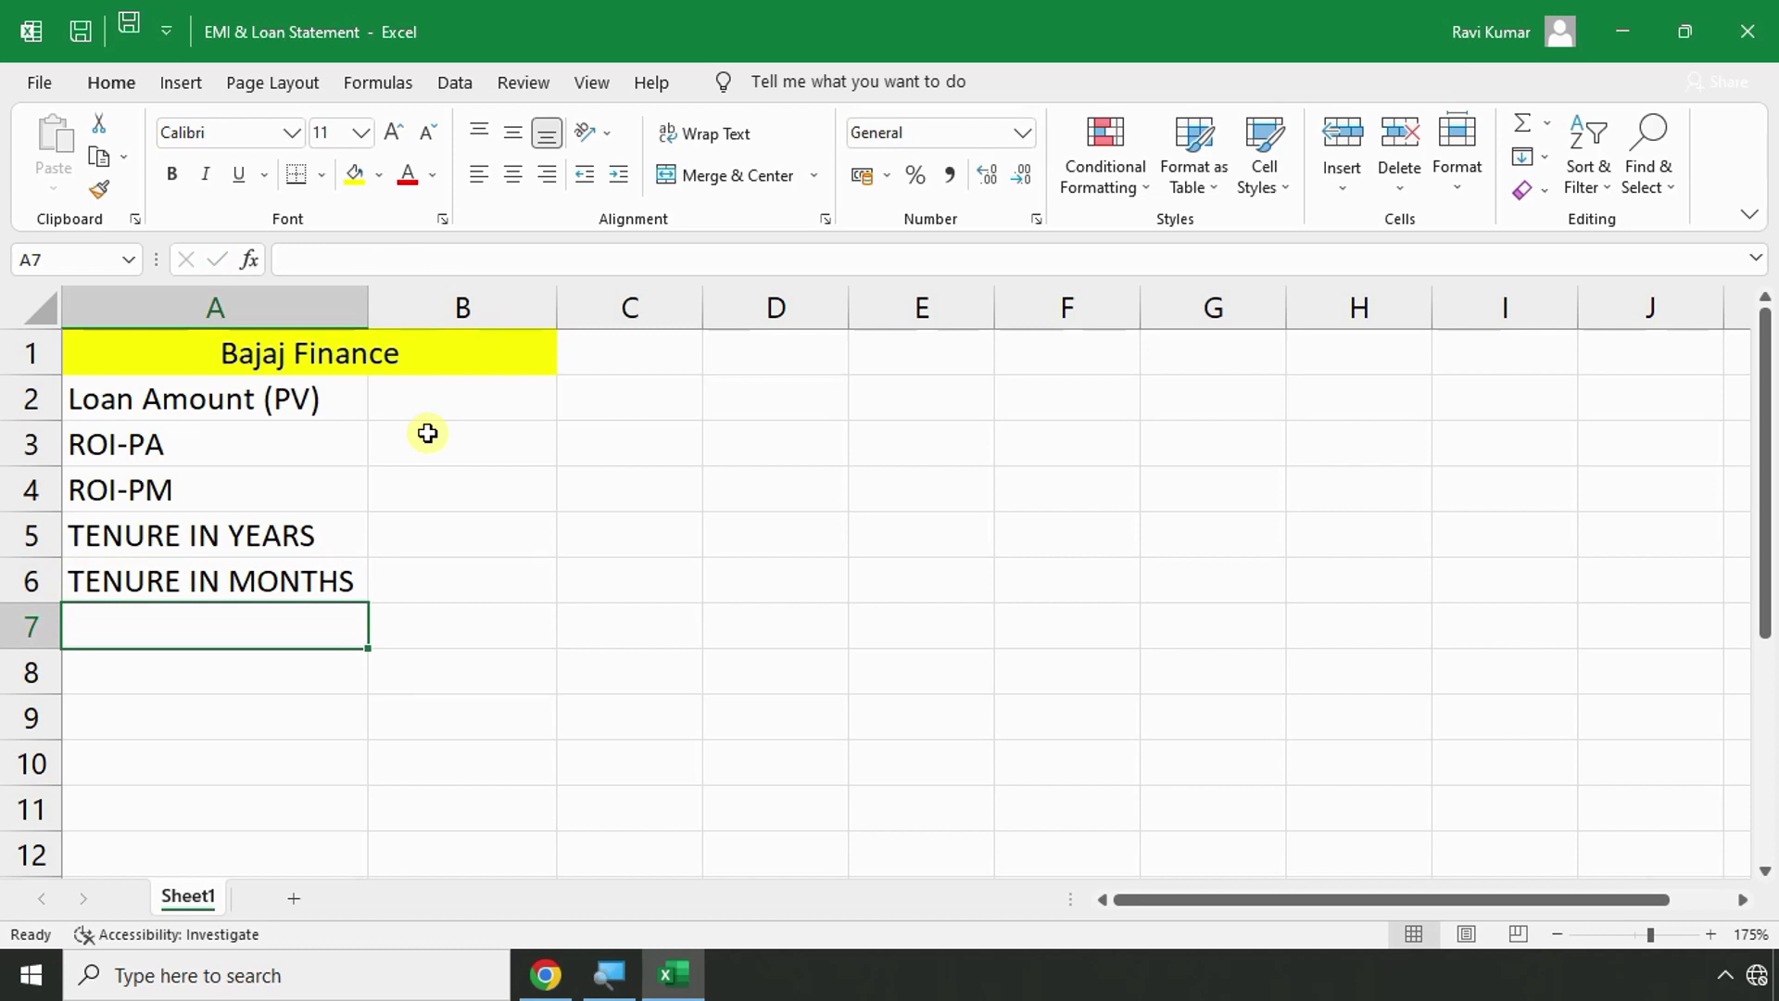
Check the EMI label in the PDF, and enter "What is EMI????" in cell A7 of the Excel sheet.
key(alt+Tab)
drag(395, 466, 477, 467)
key(alt+Tab)
drag(454, 394, 460, 619)
click(326, 607)
text(em)
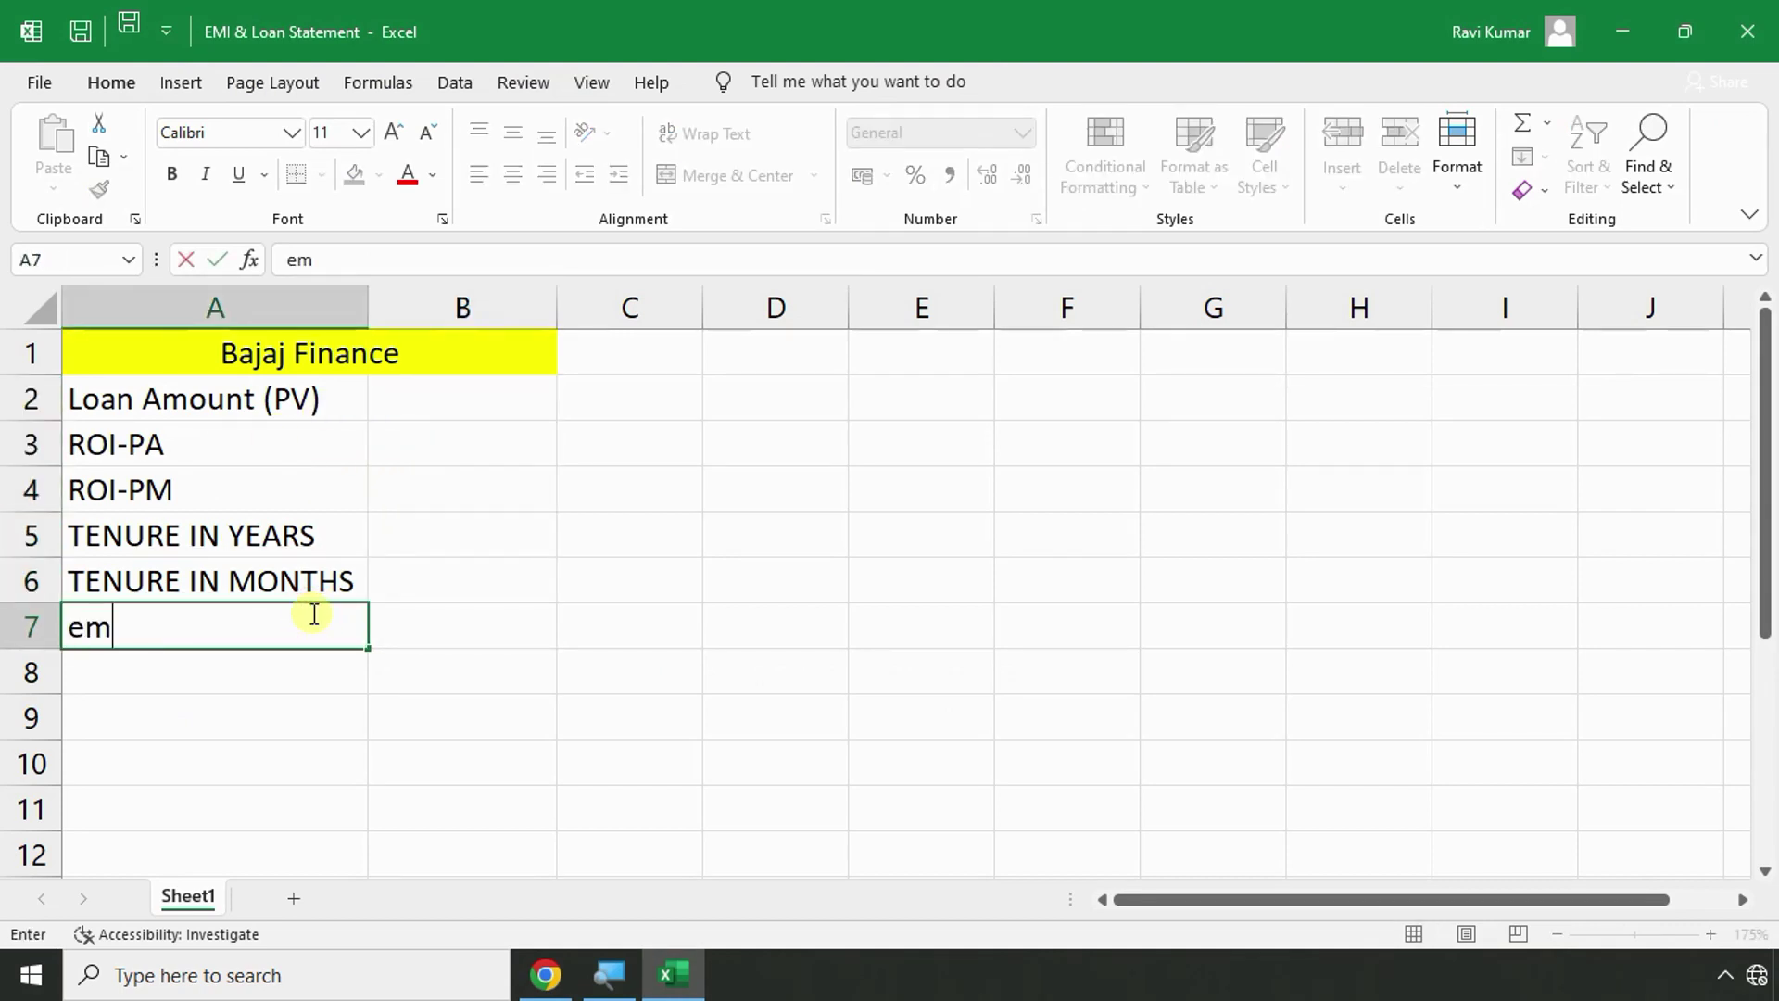
key(BackSpace)
key(BackSpace)
text(emi)
key(BackSpace)
key(BackSpace)
key(BackSpace)
key(BackSpace)
text(What )
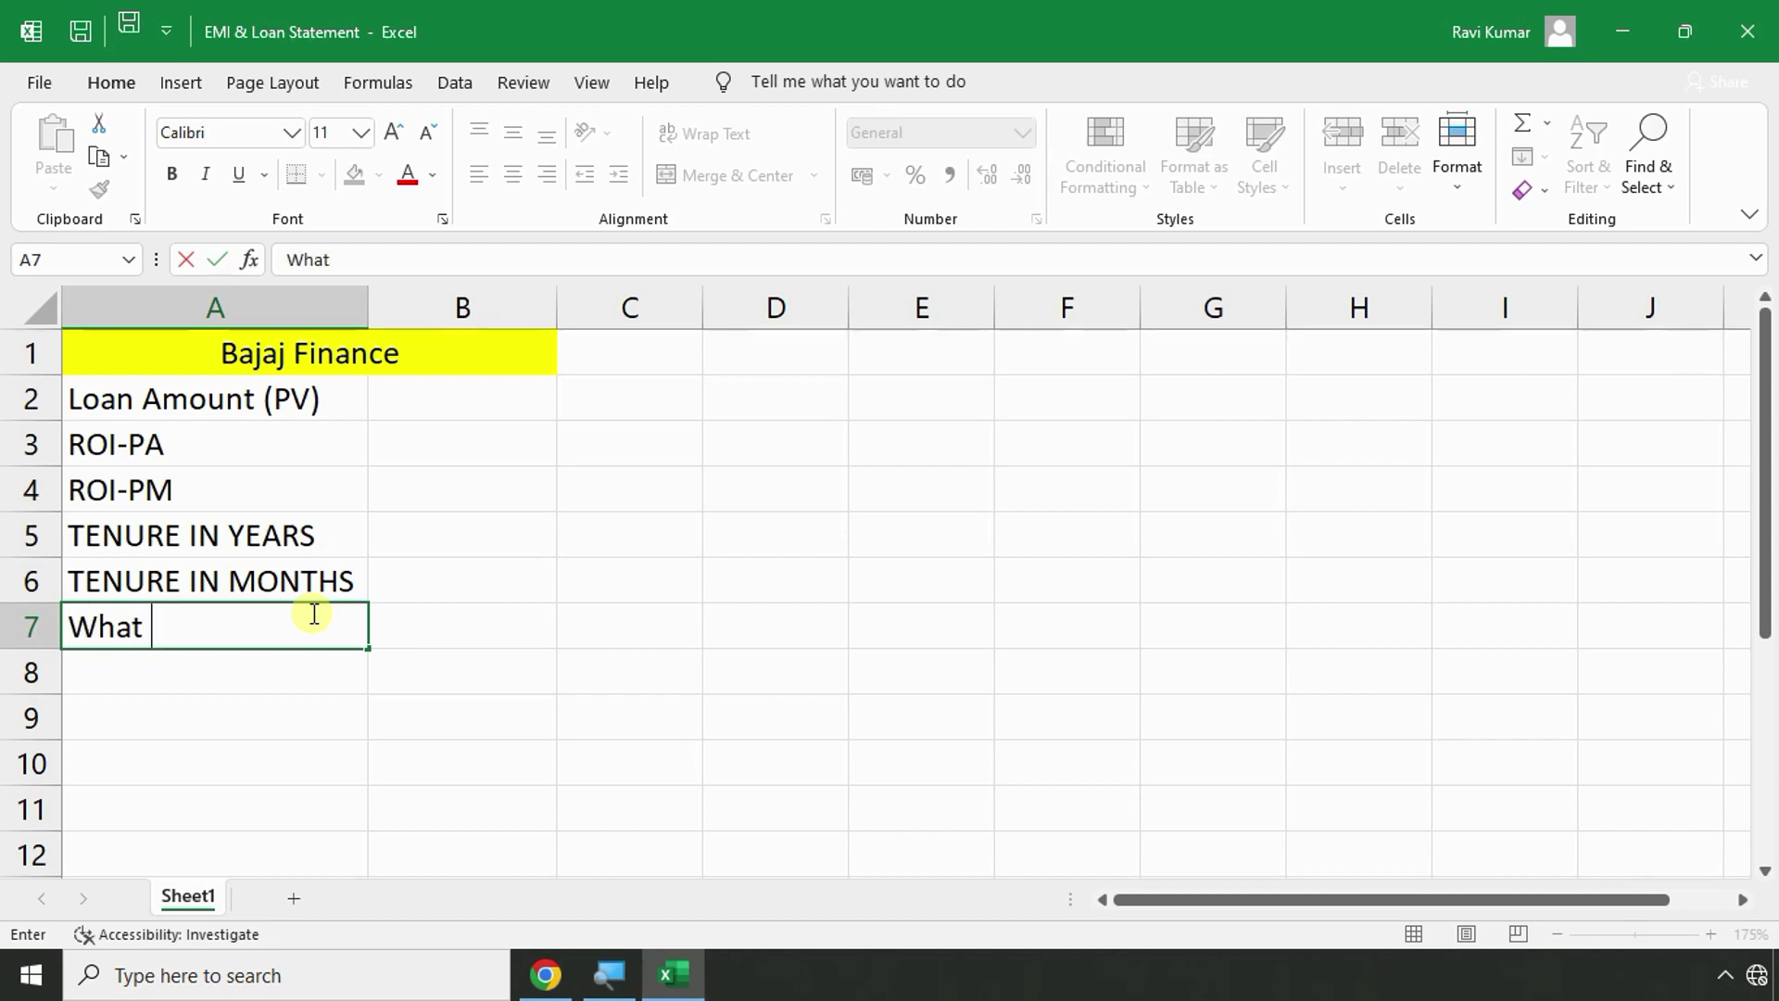
text(is EMI)
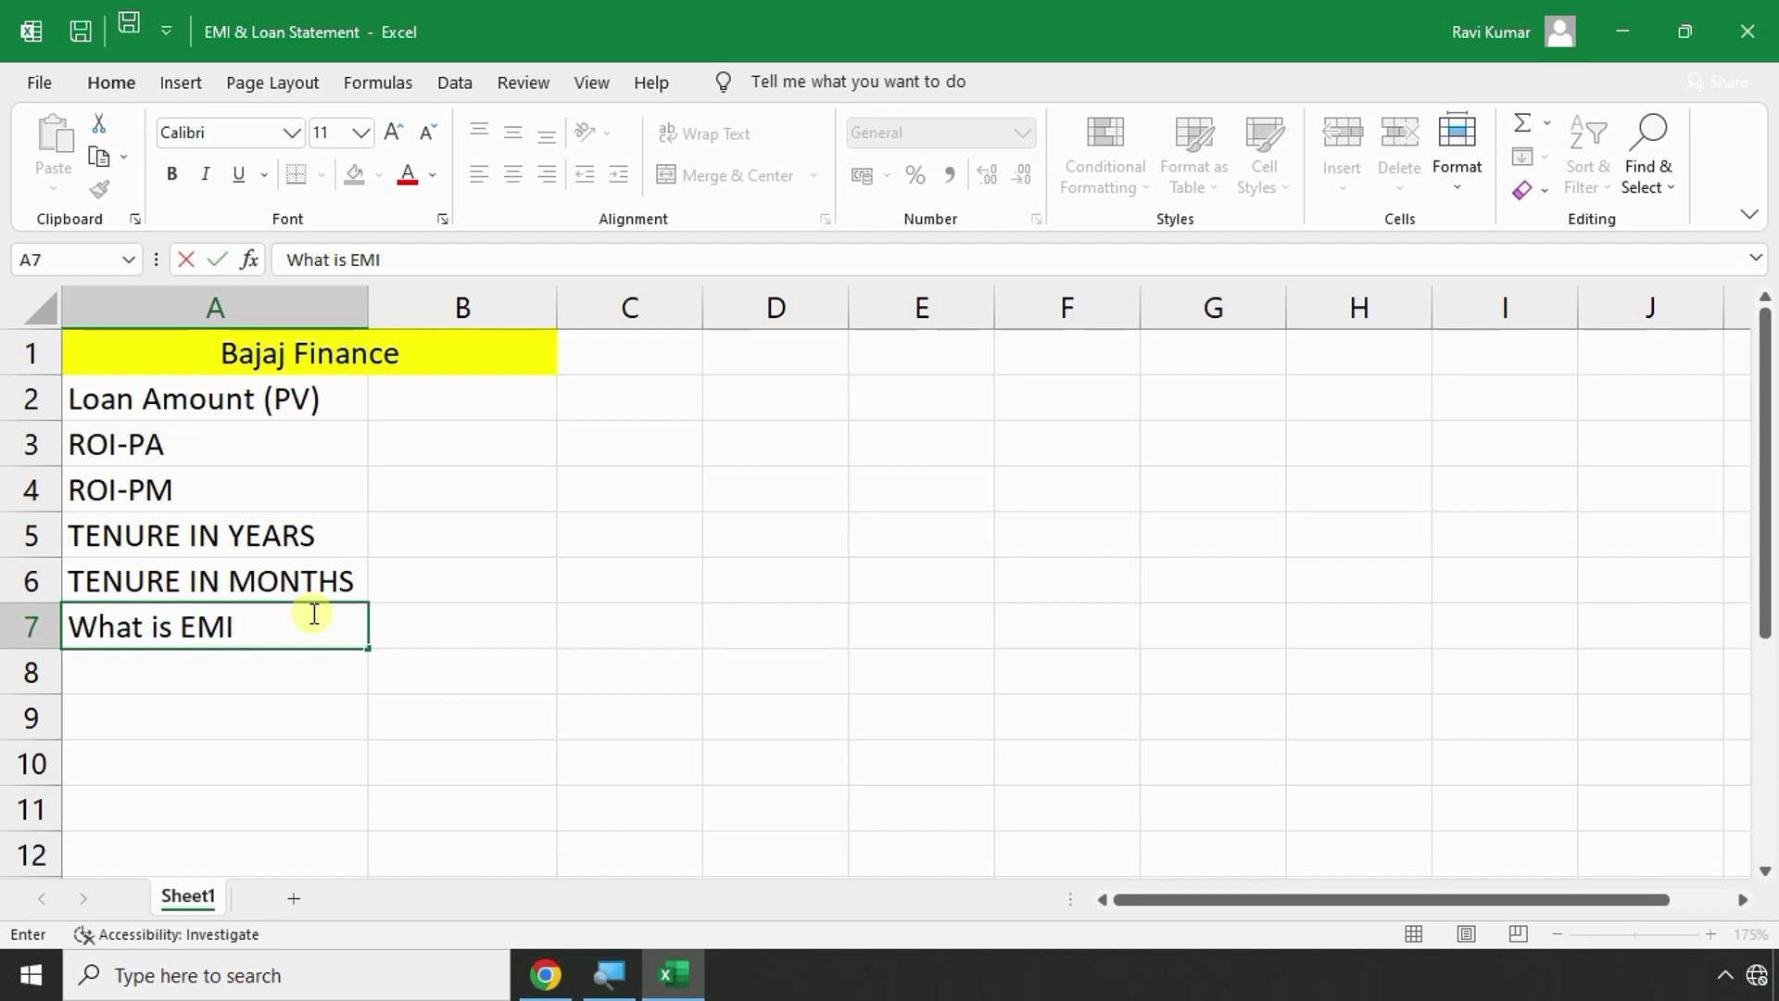
text(????)
key(Return)
Fill the EMI label cell A7 and its result cell B7 yellow.
click(312, 612)
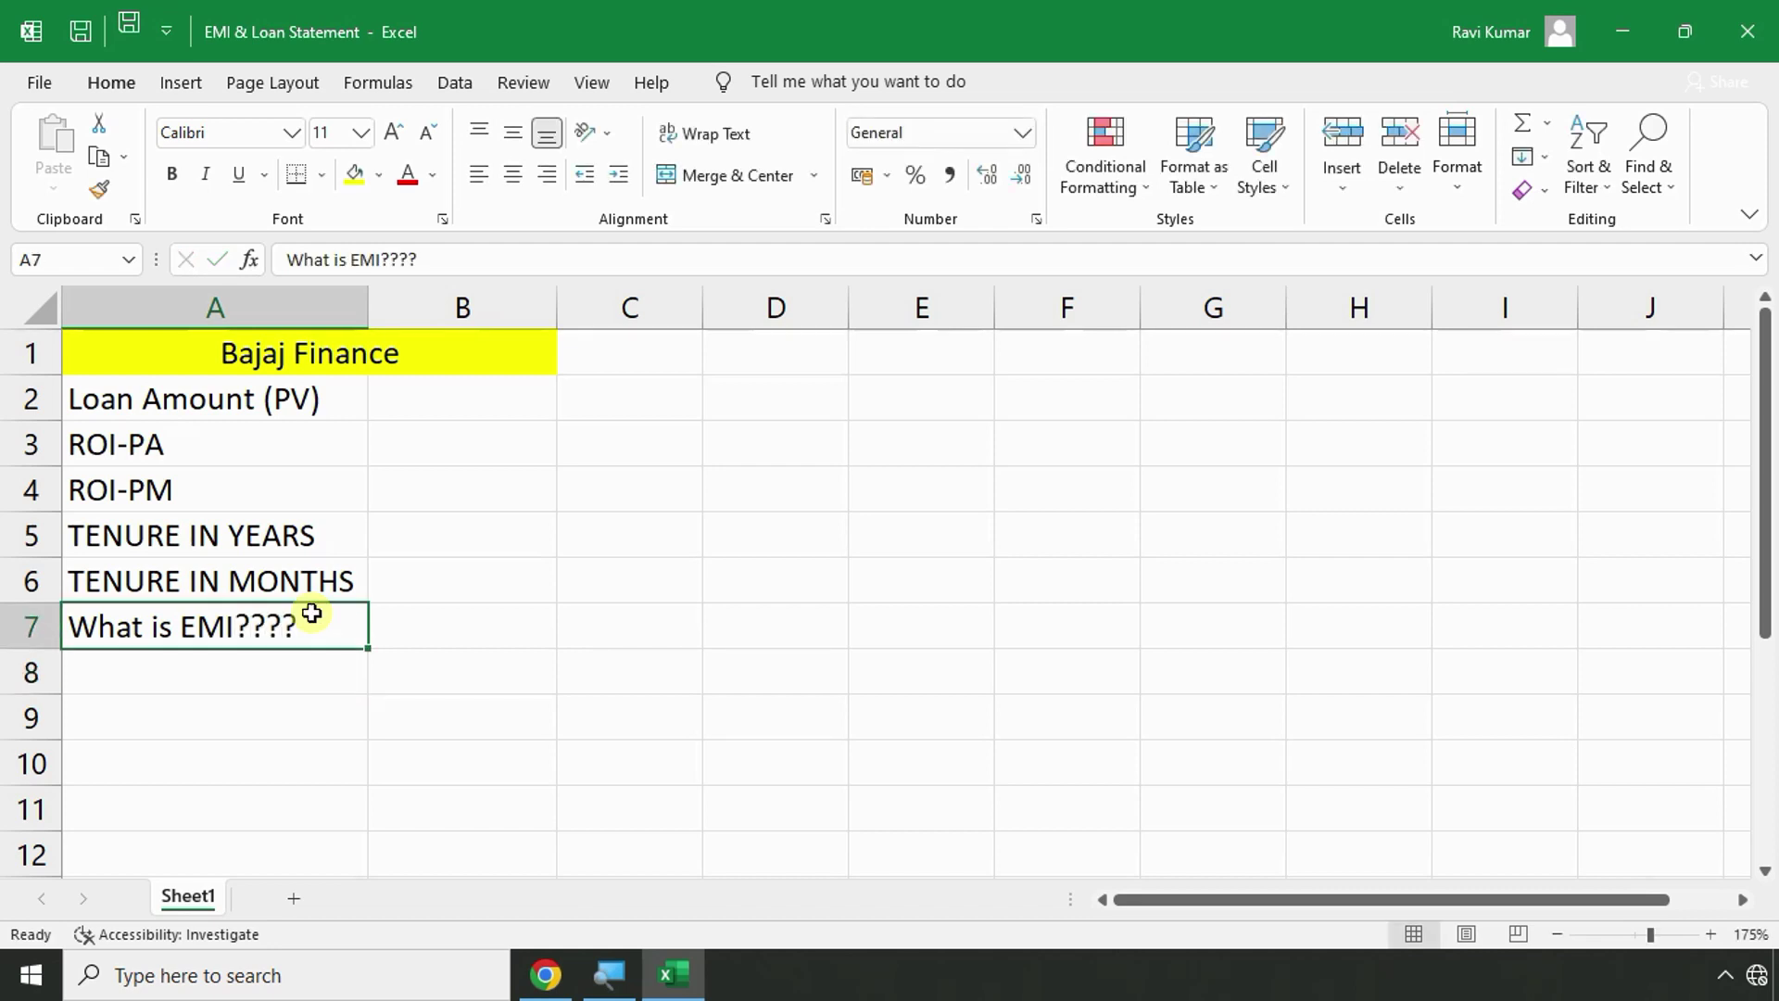
click(355, 174)
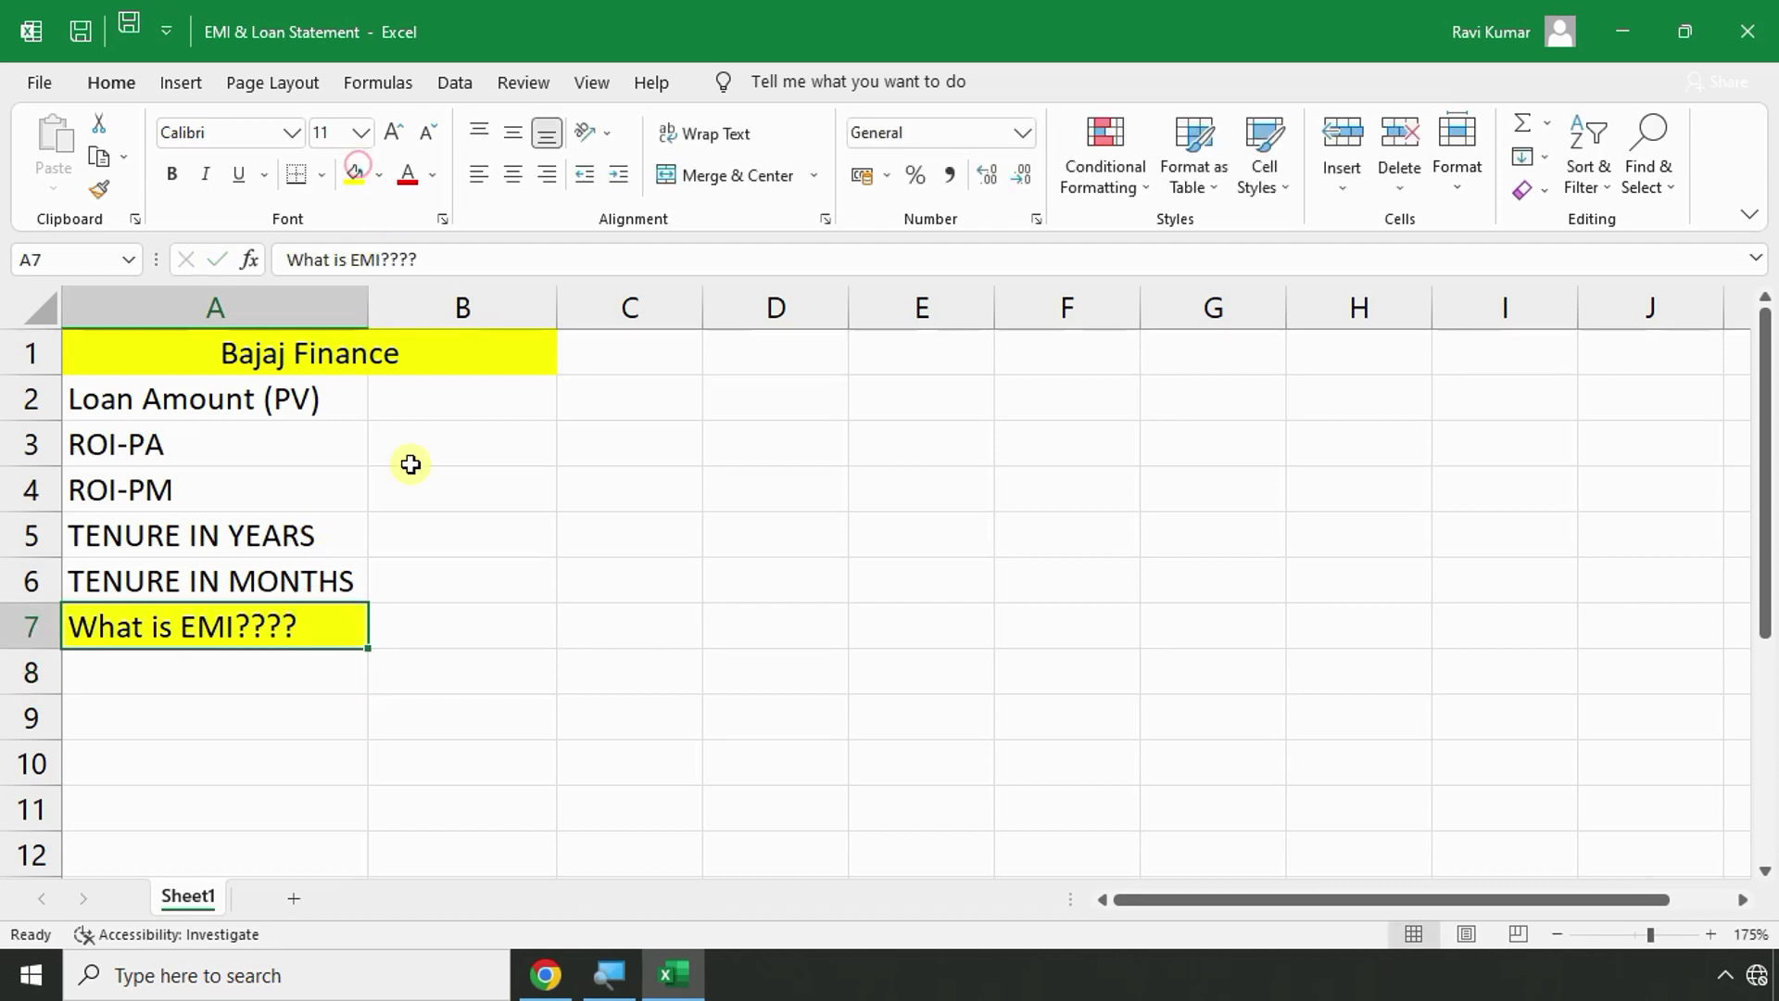
click(449, 641)
click(355, 174)
Apply a thick outside border to the EMI result cell B7.
click(320, 175)
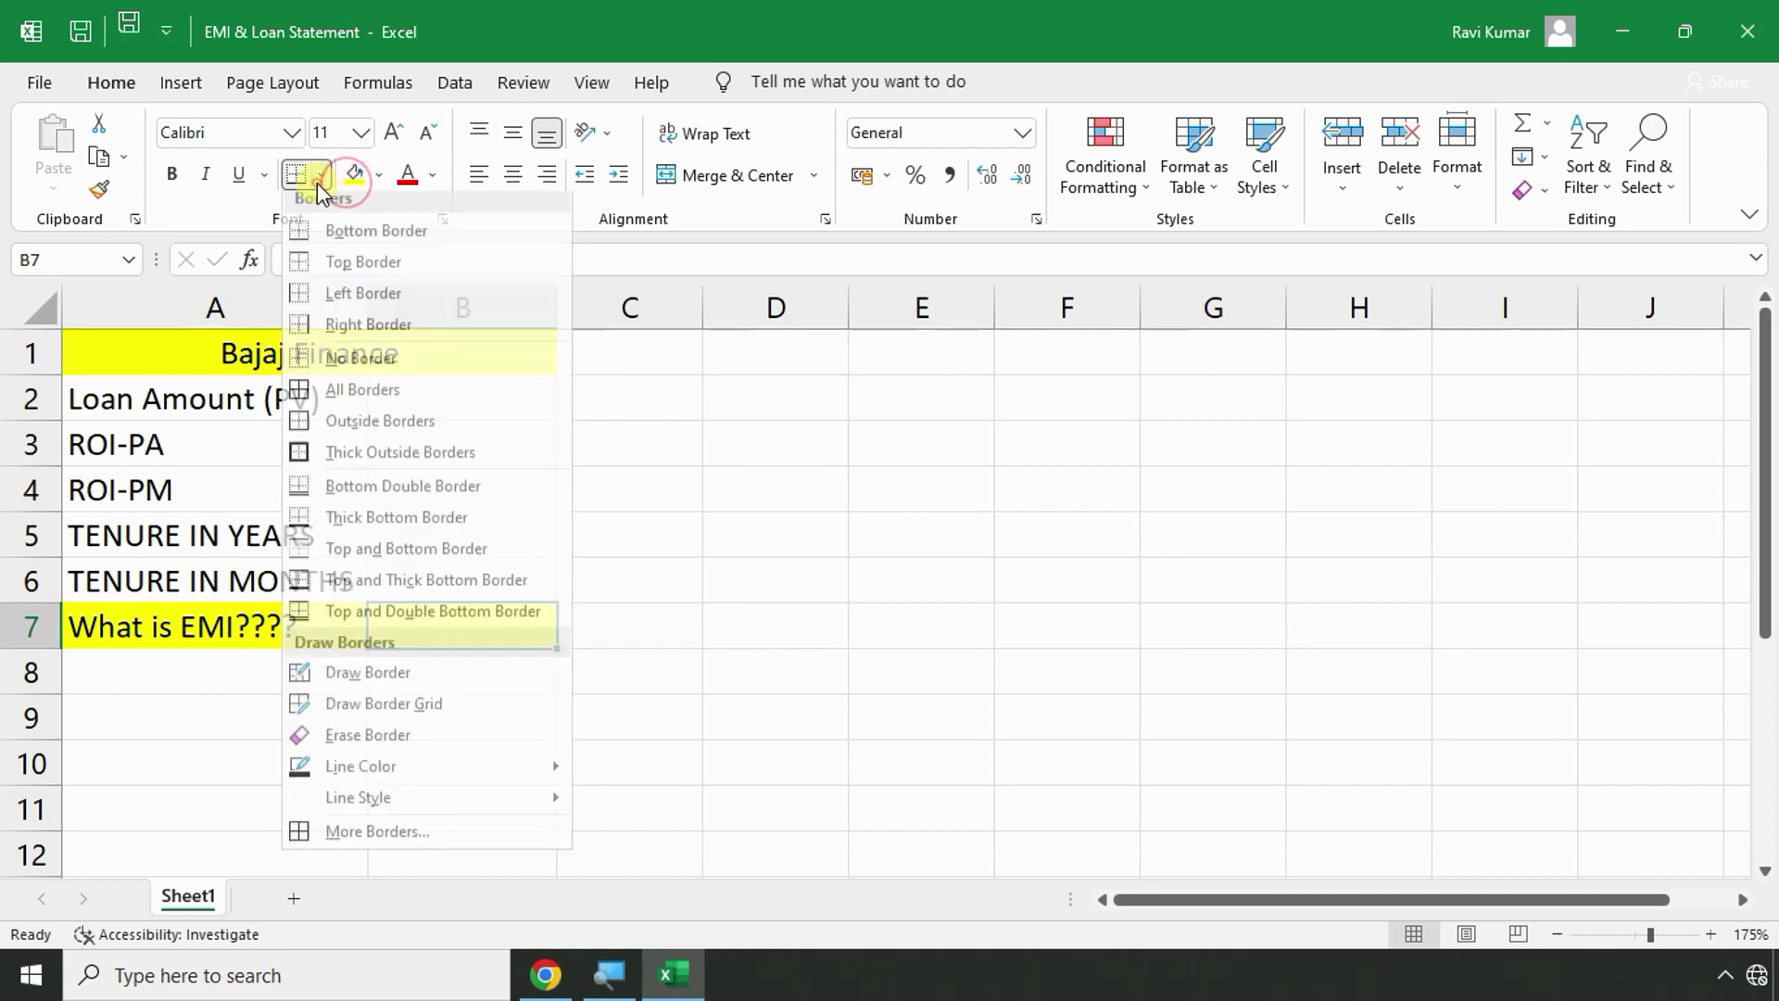
click(369, 465)
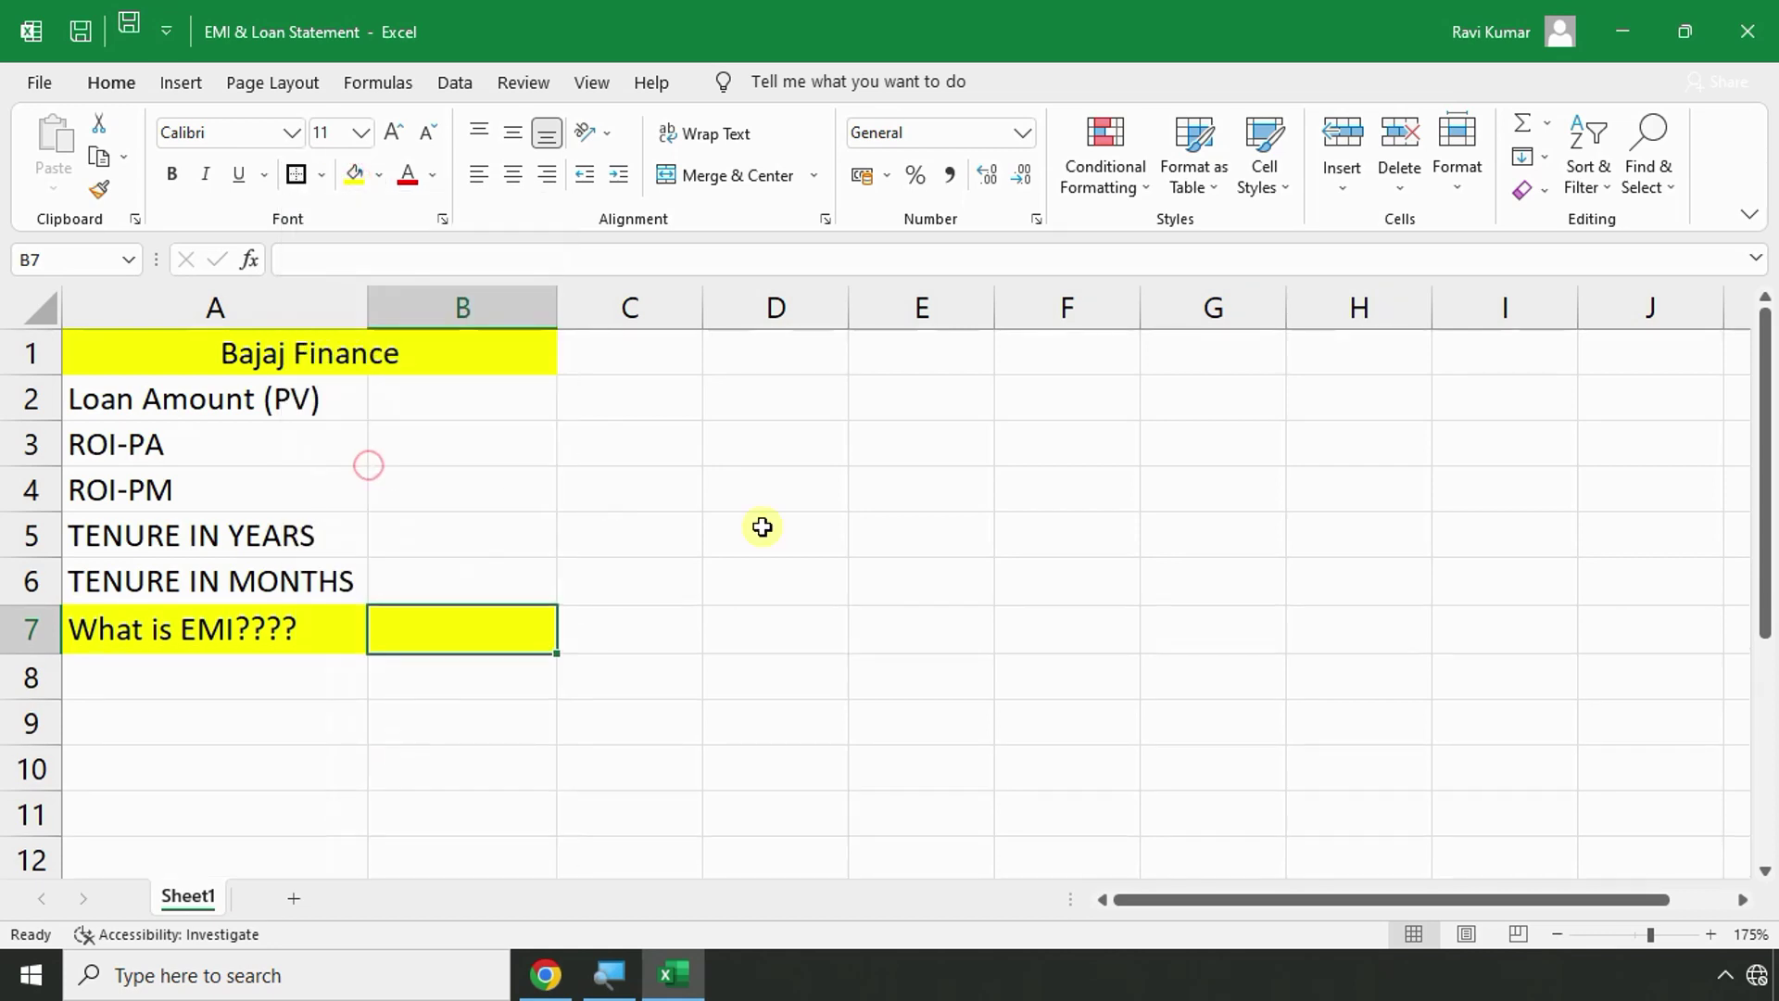
click(774, 528)
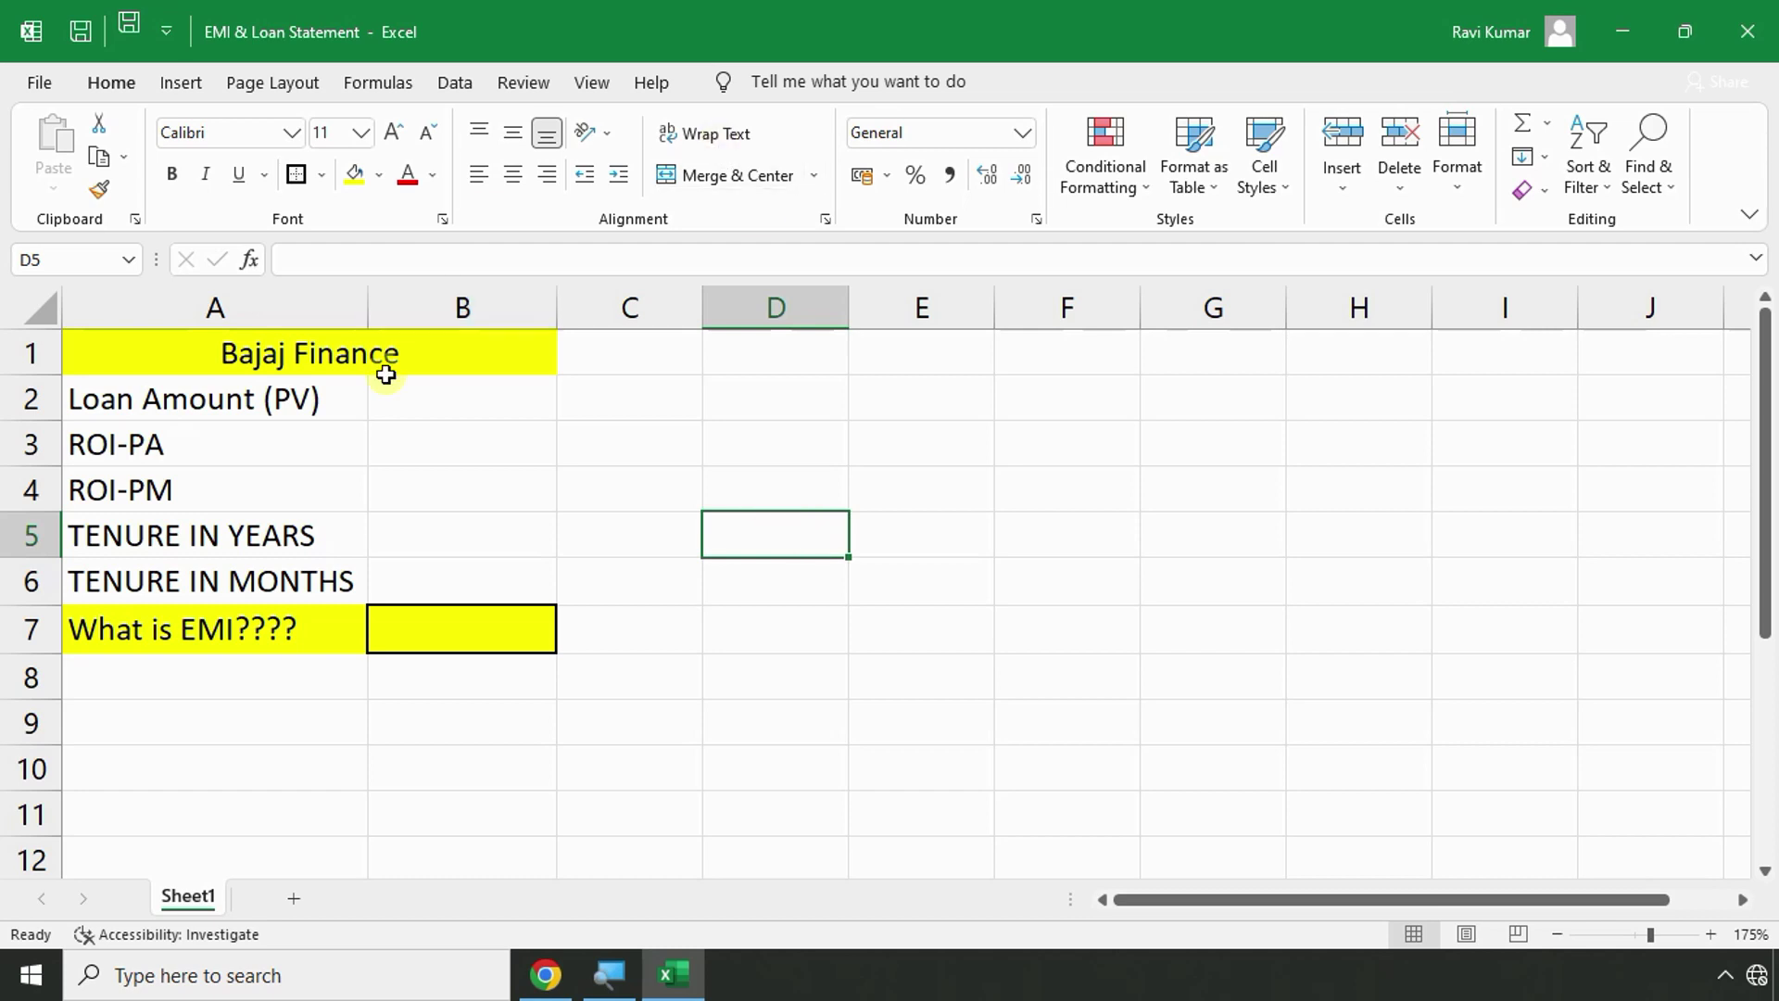
Apply All Borders to the whole calculator table, A1:B7.
click(218, 350)
drag(175, 413, 183, 613)
click(782, 564)
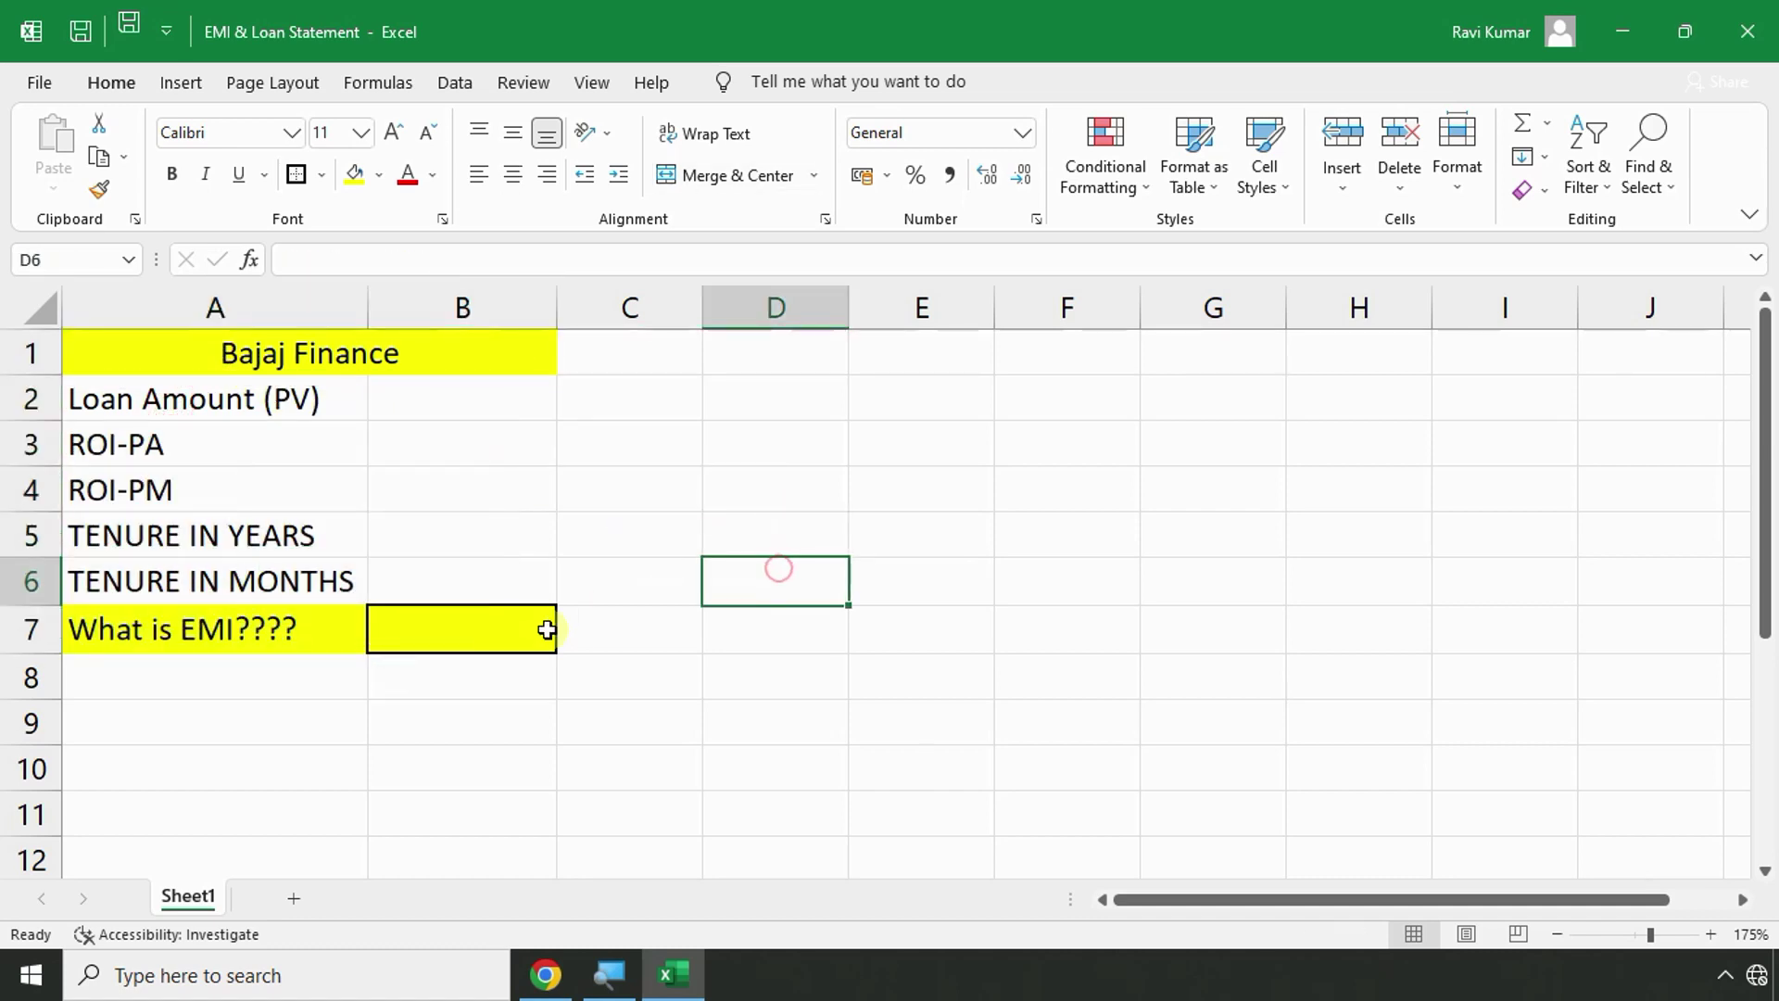
drag(515, 638, 158, 353)
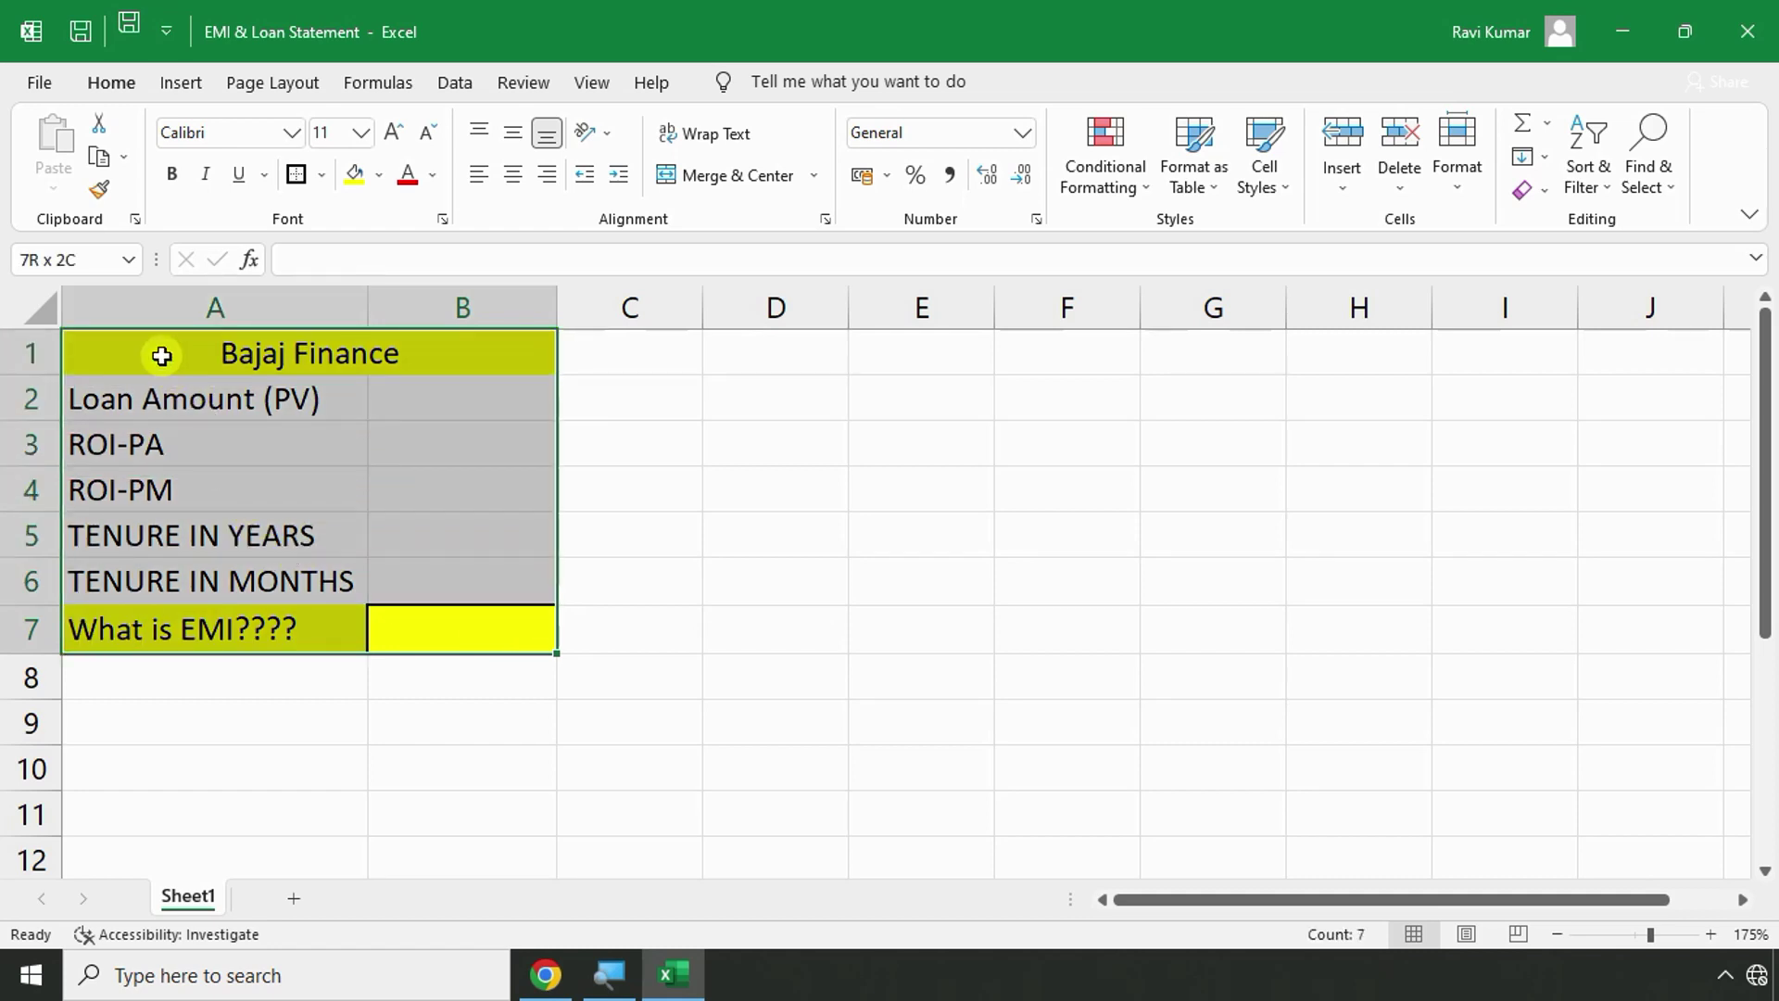
click(321, 176)
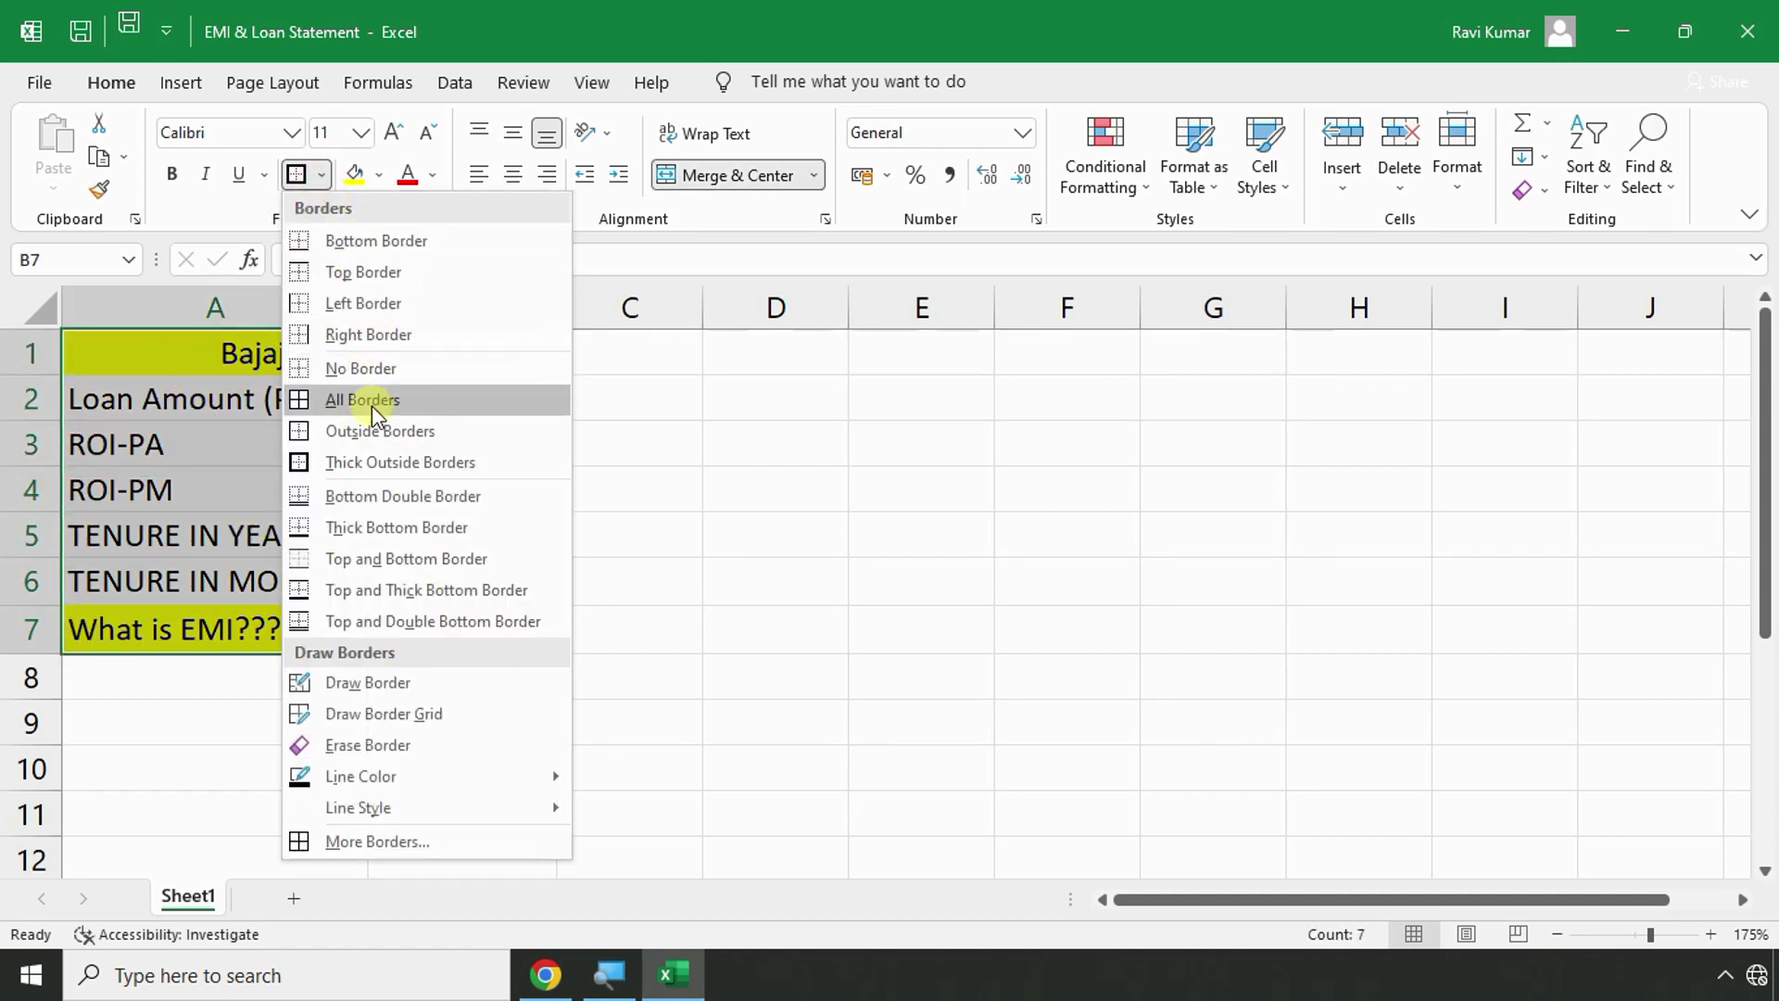
click(371, 404)
click(735, 567)
Reapply the Thick Outside Borders style to the EMI result cell B7.
click(464, 627)
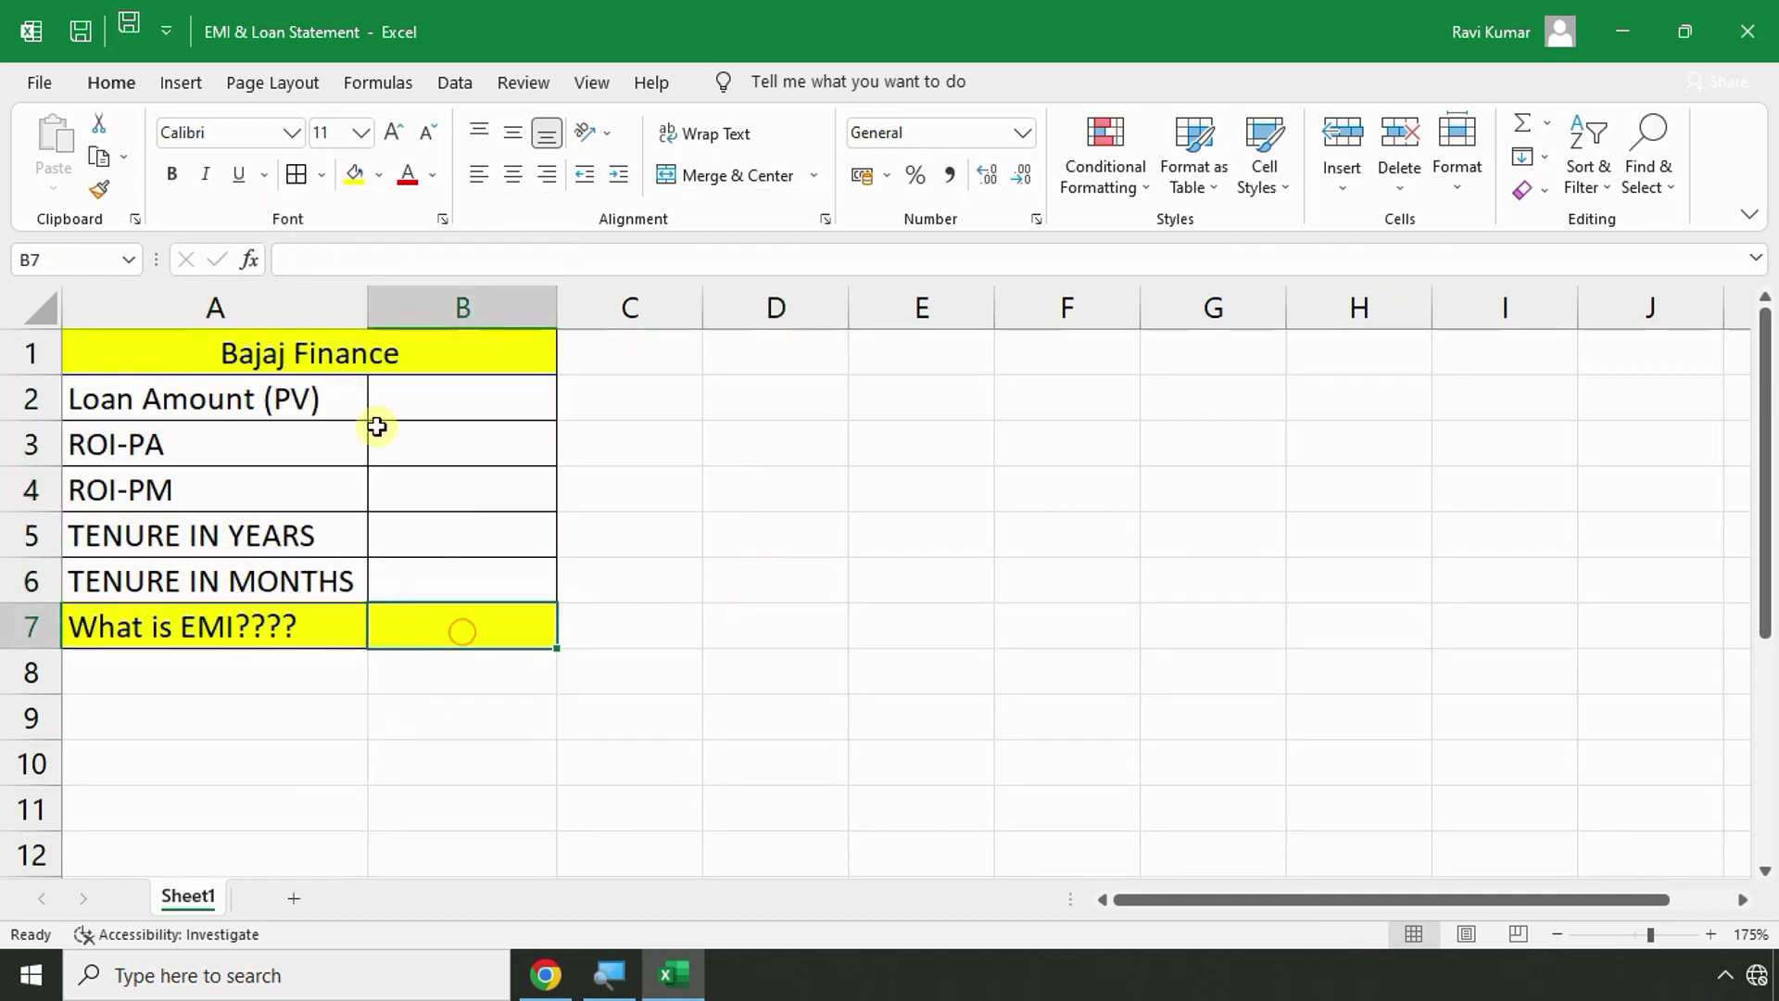
click(321, 176)
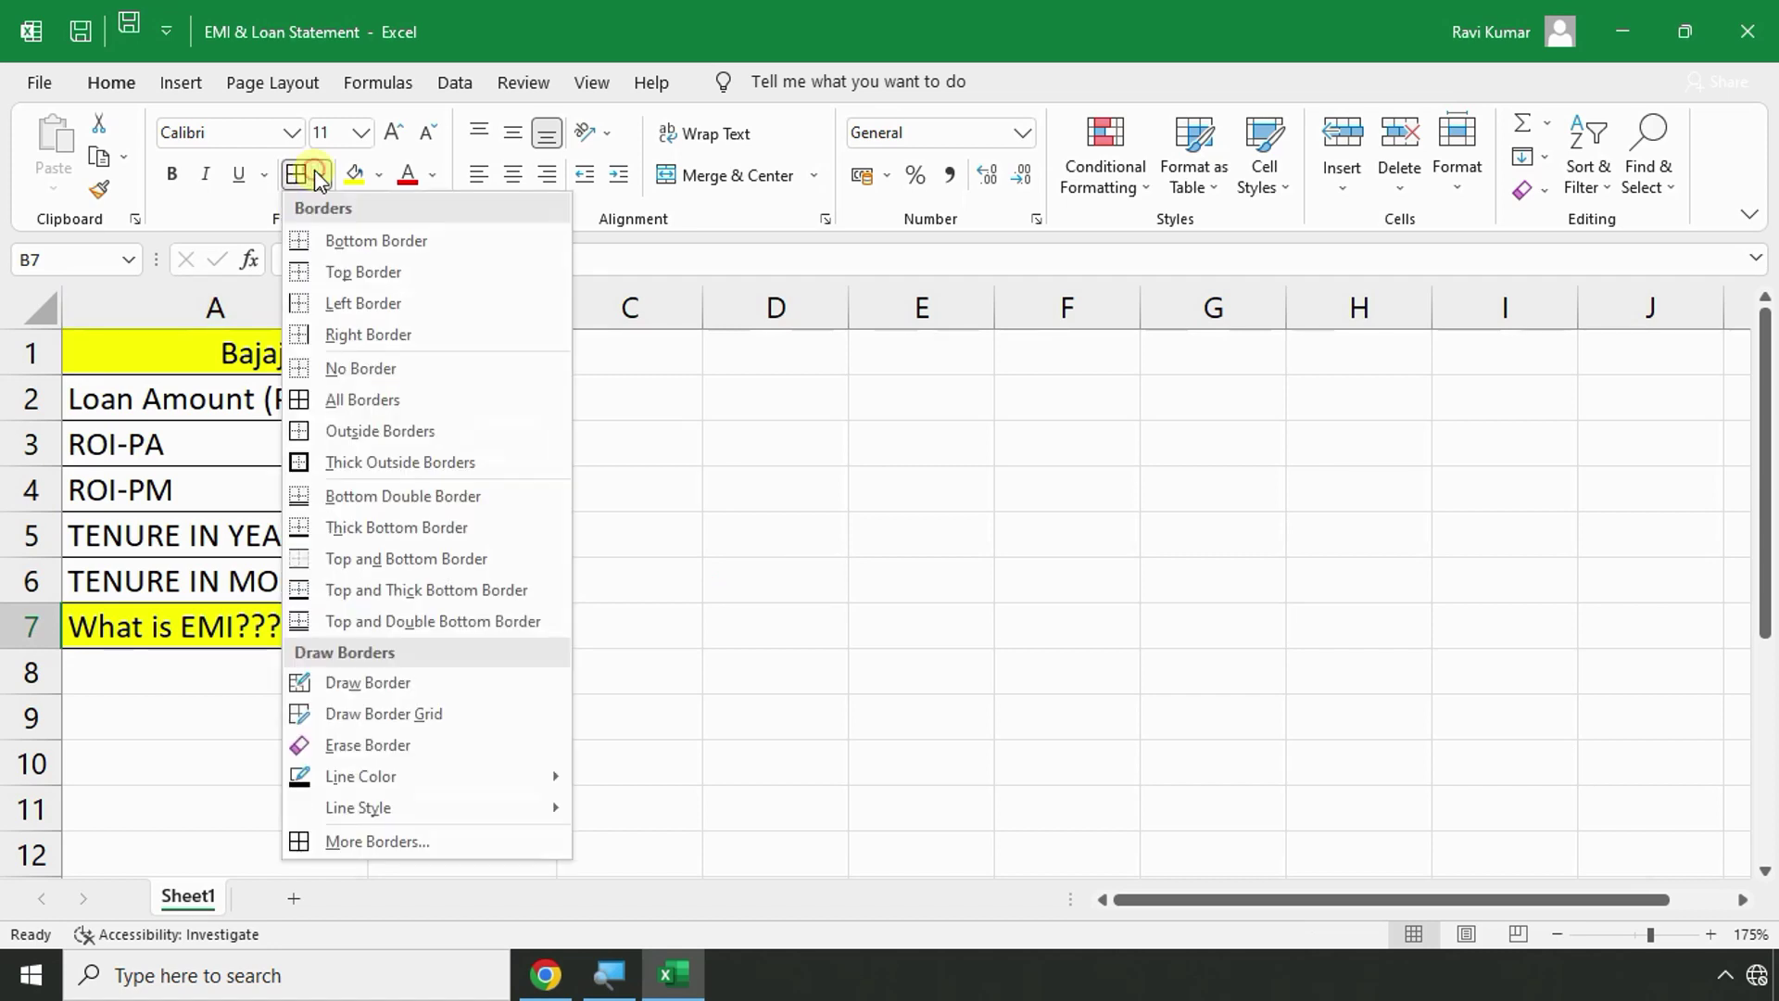
click(355, 457)
click(986, 556)
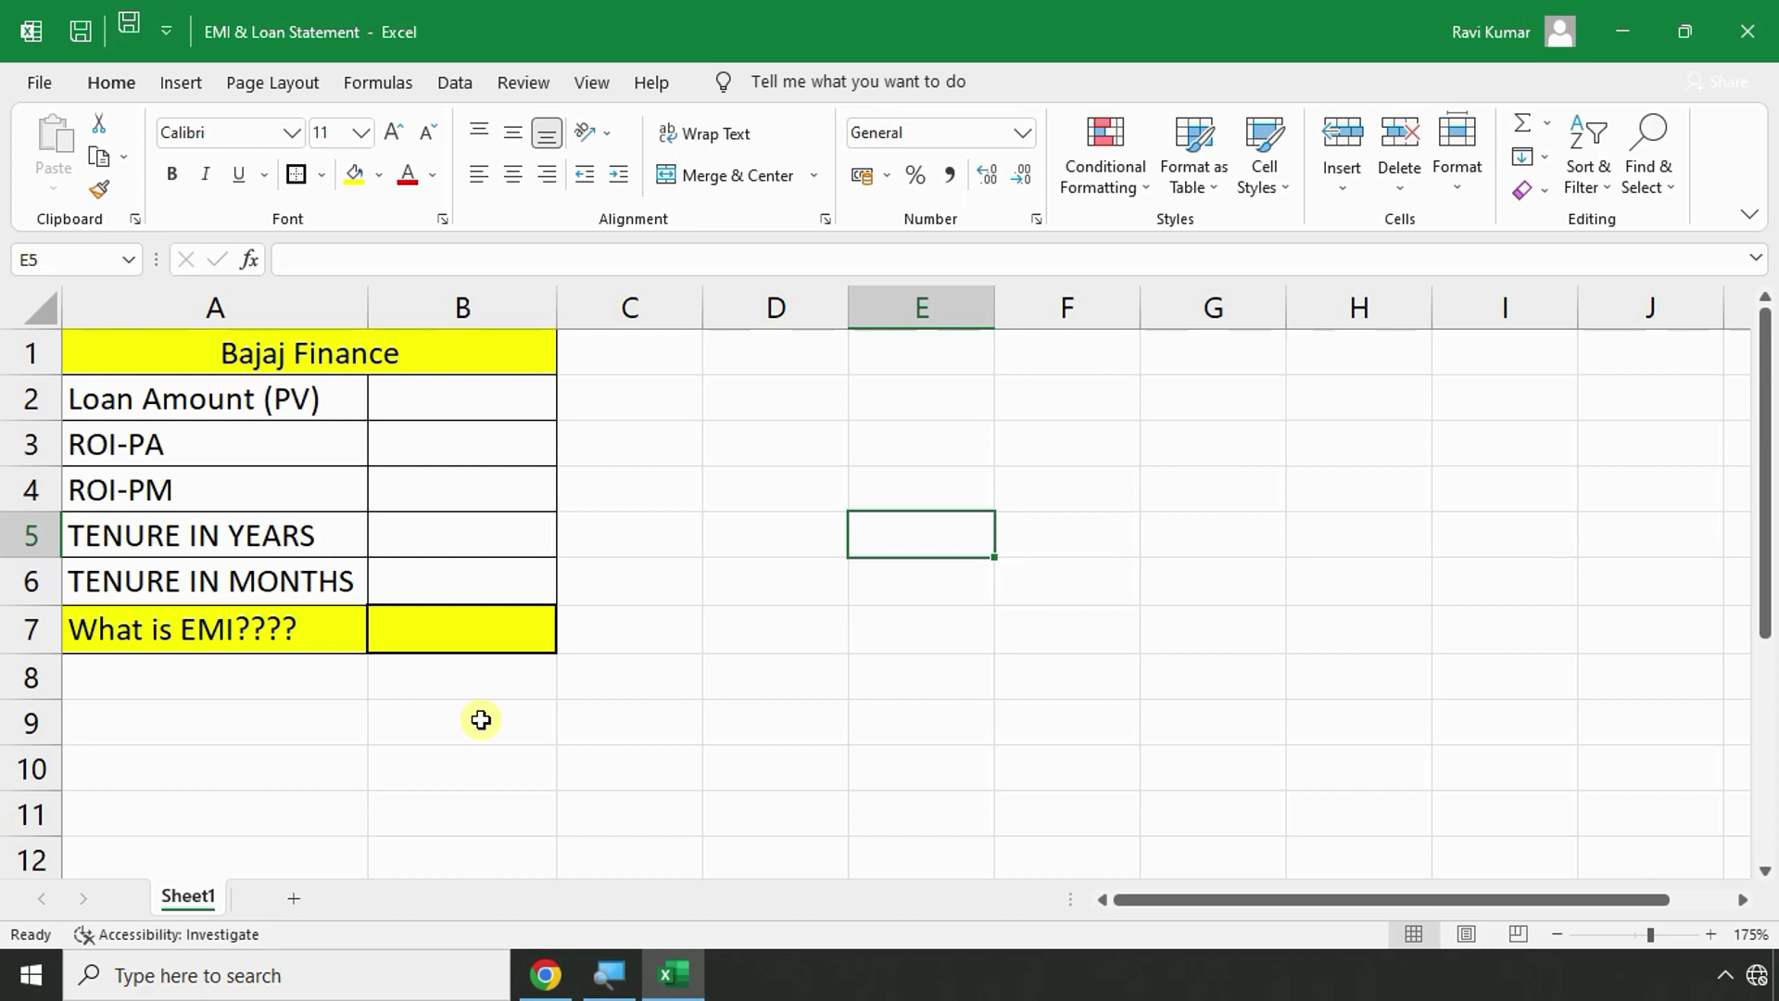
Read the PDF's fourth instruction on customizing label input cells, and highlight the labels and matching input cells B2:B7 in Excel.
key(alt+Tab)
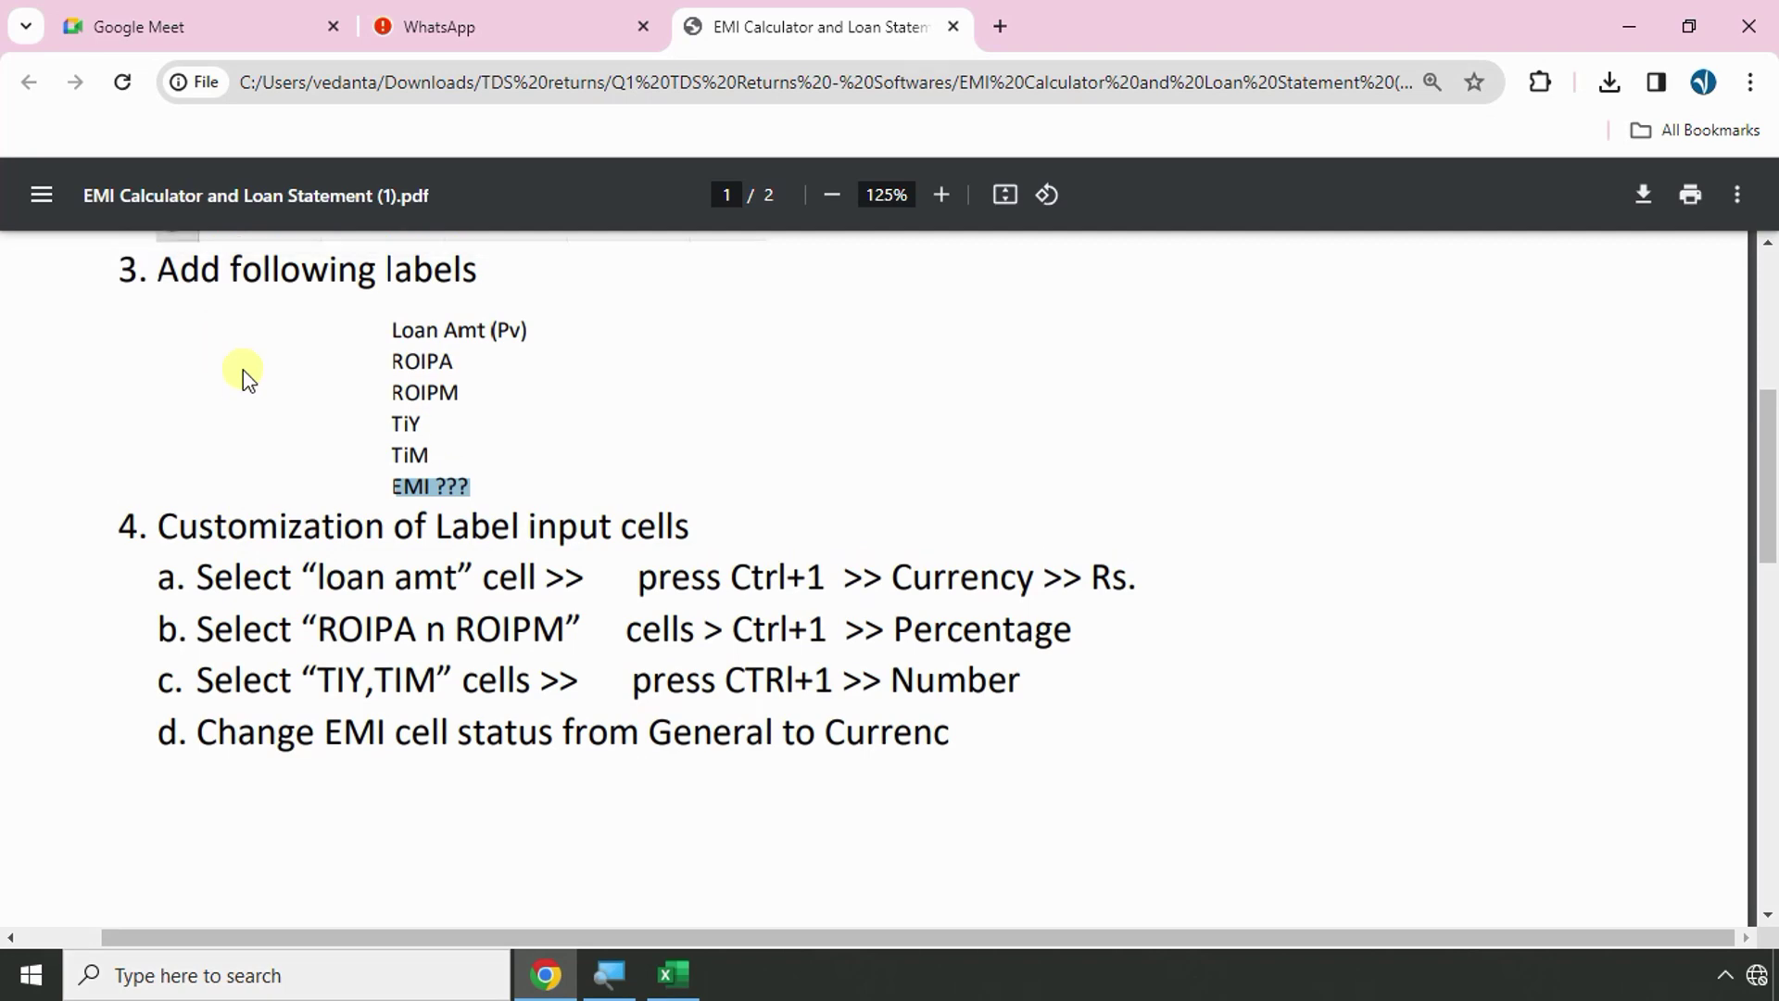
scroll(242, 369, up, 5)
scroll(243, 369, down, 6)
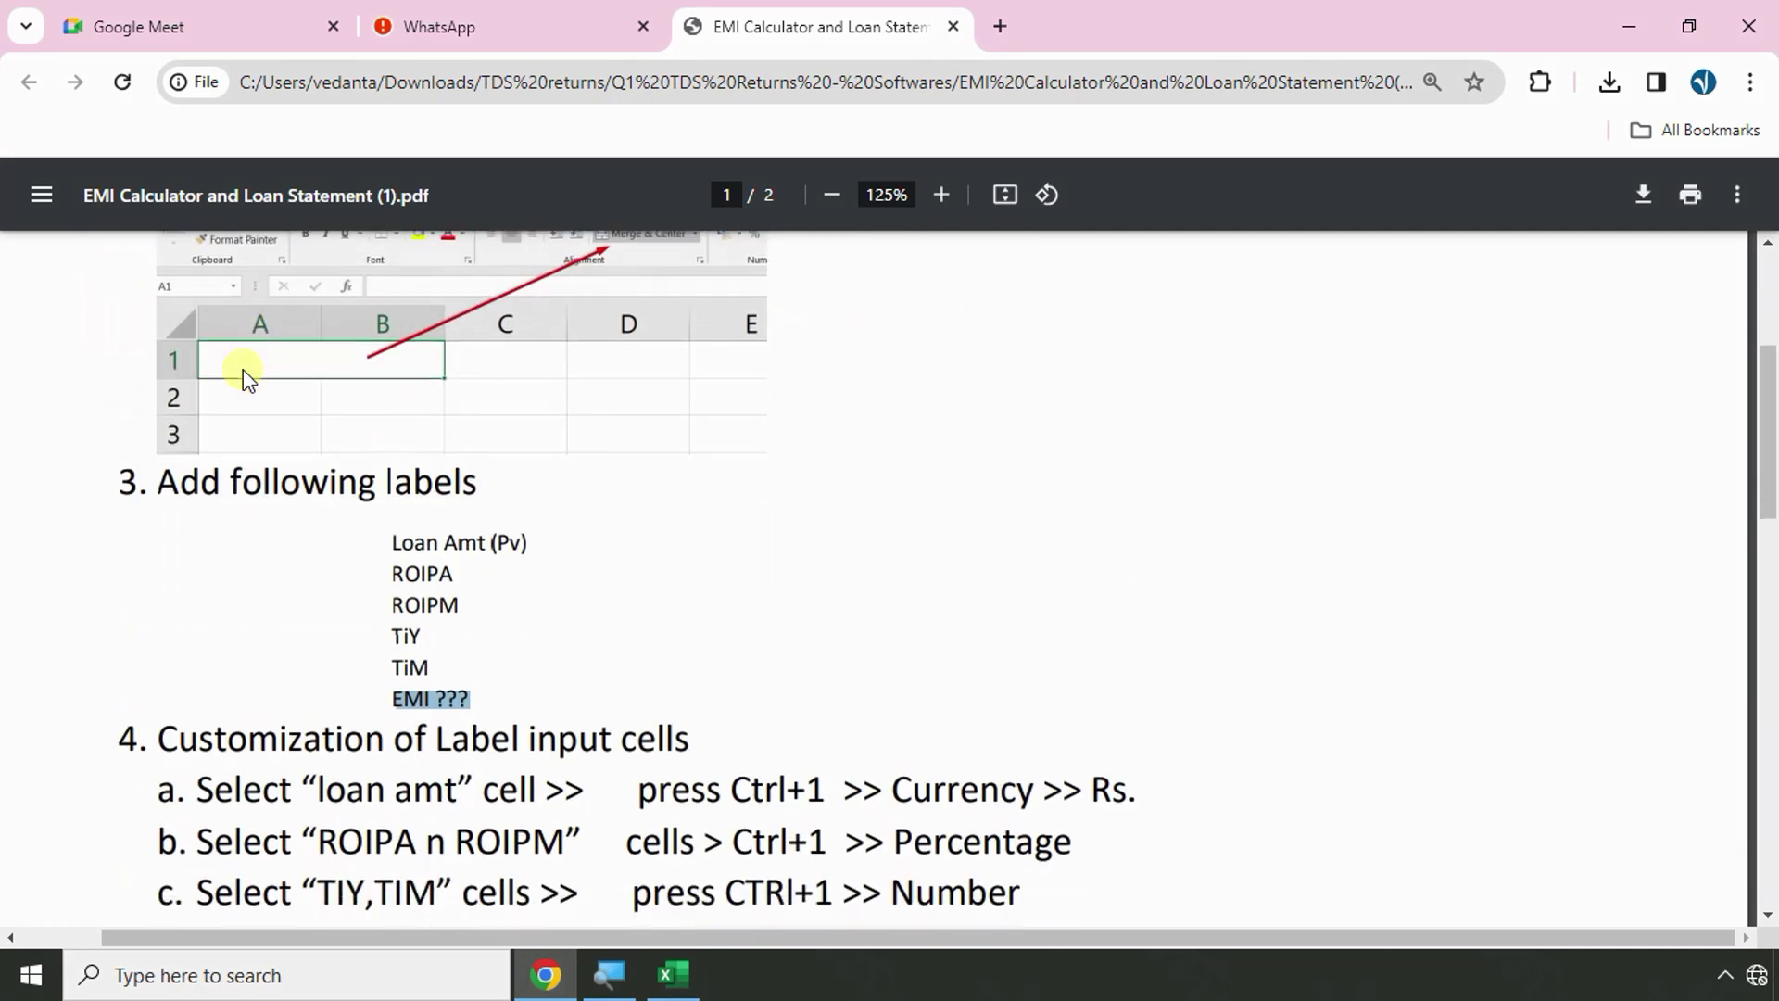
drag(159, 387, 723, 383)
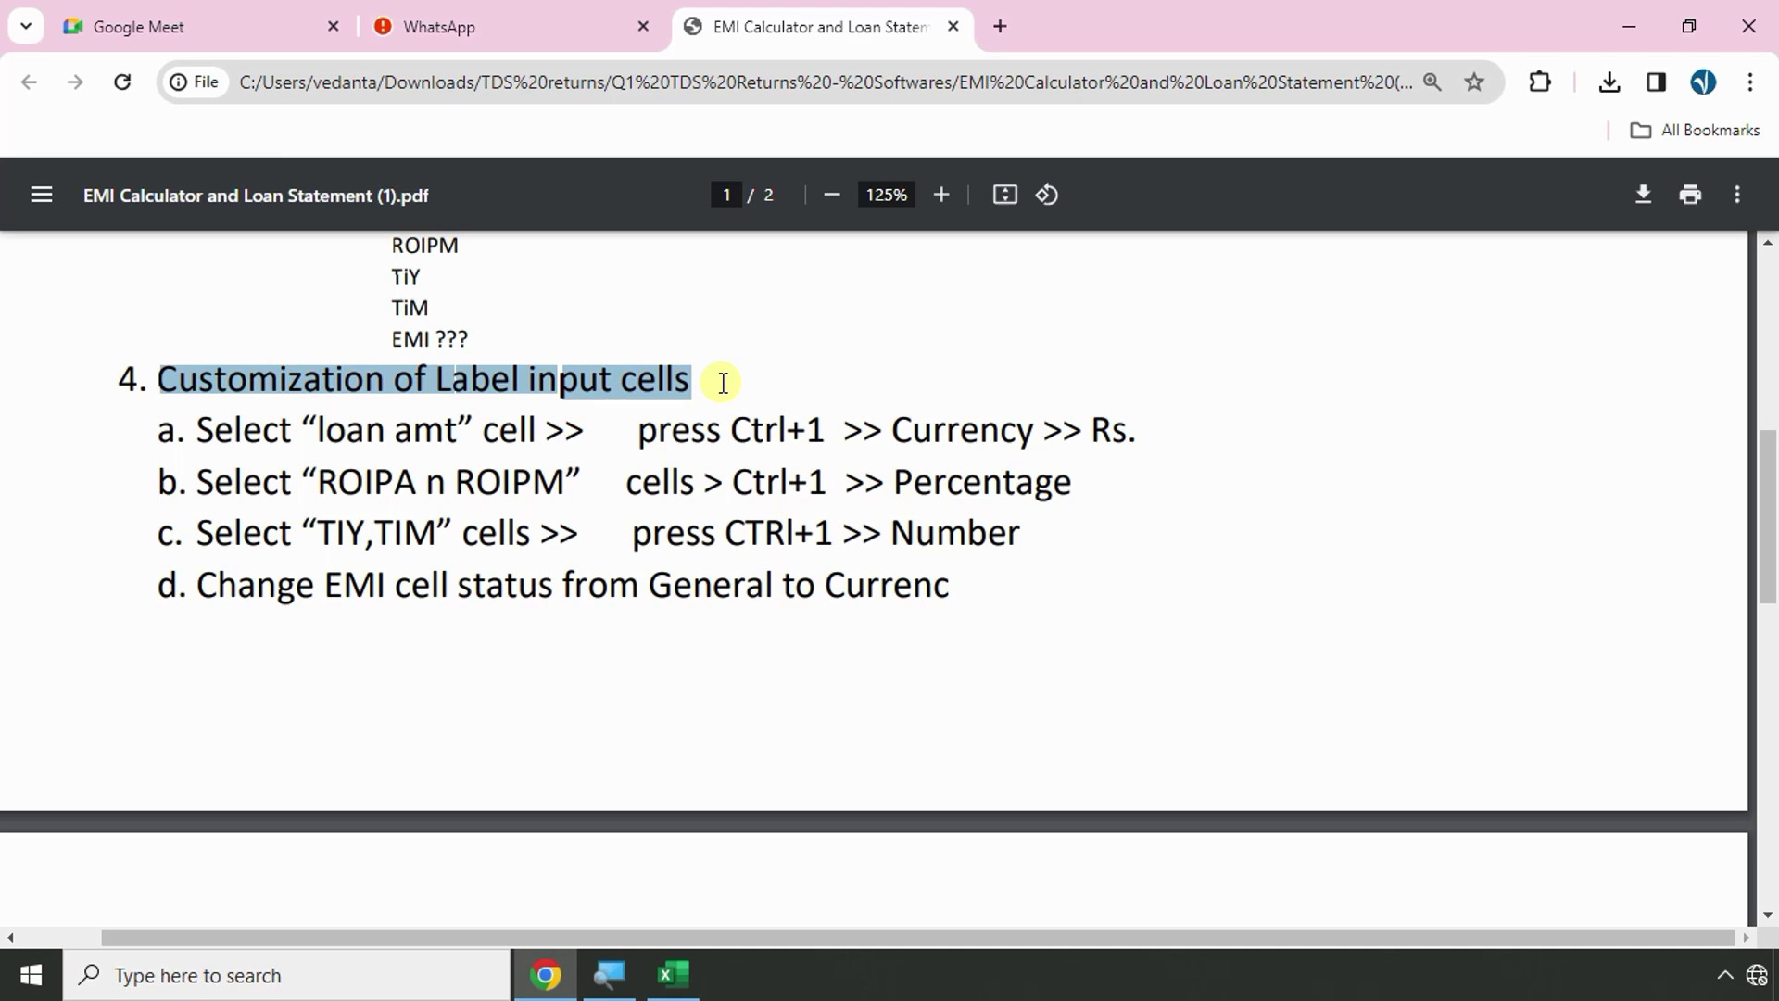
key(alt+Tab)
drag(318, 388, 292, 631)
key(alt+Tab)
drag(529, 388, 702, 381)
key(alt+Tab)
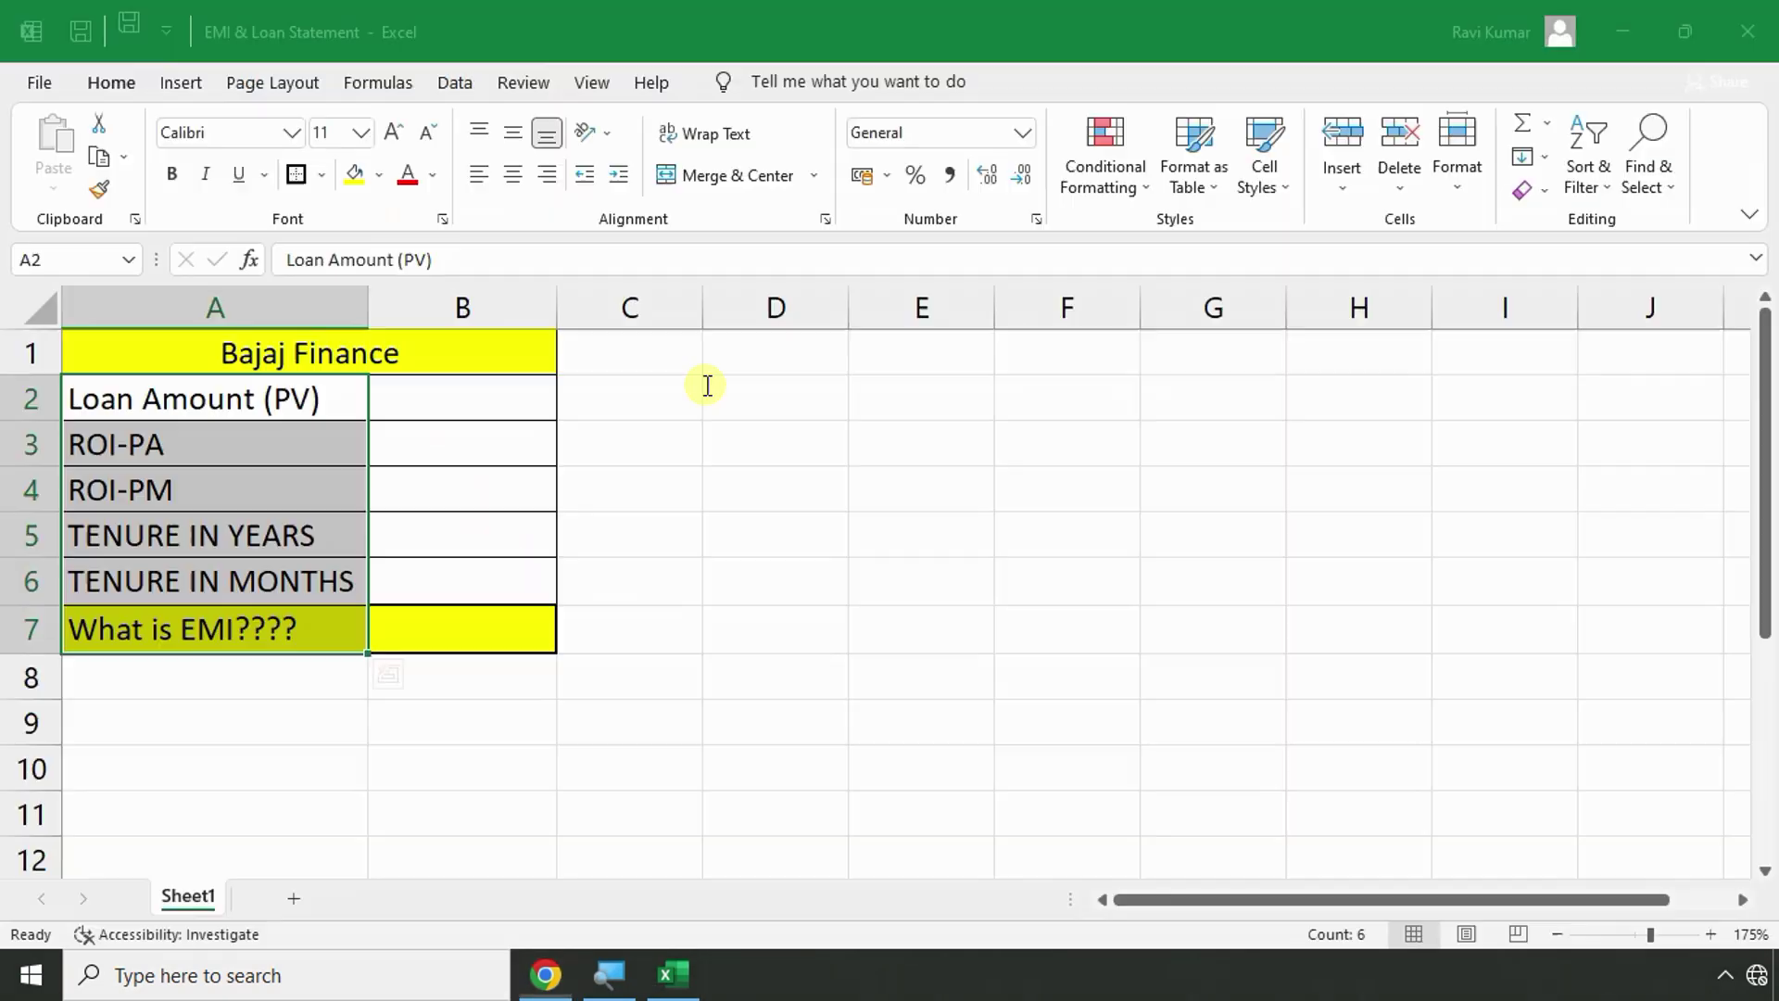
drag(231, 393, 232, 602)
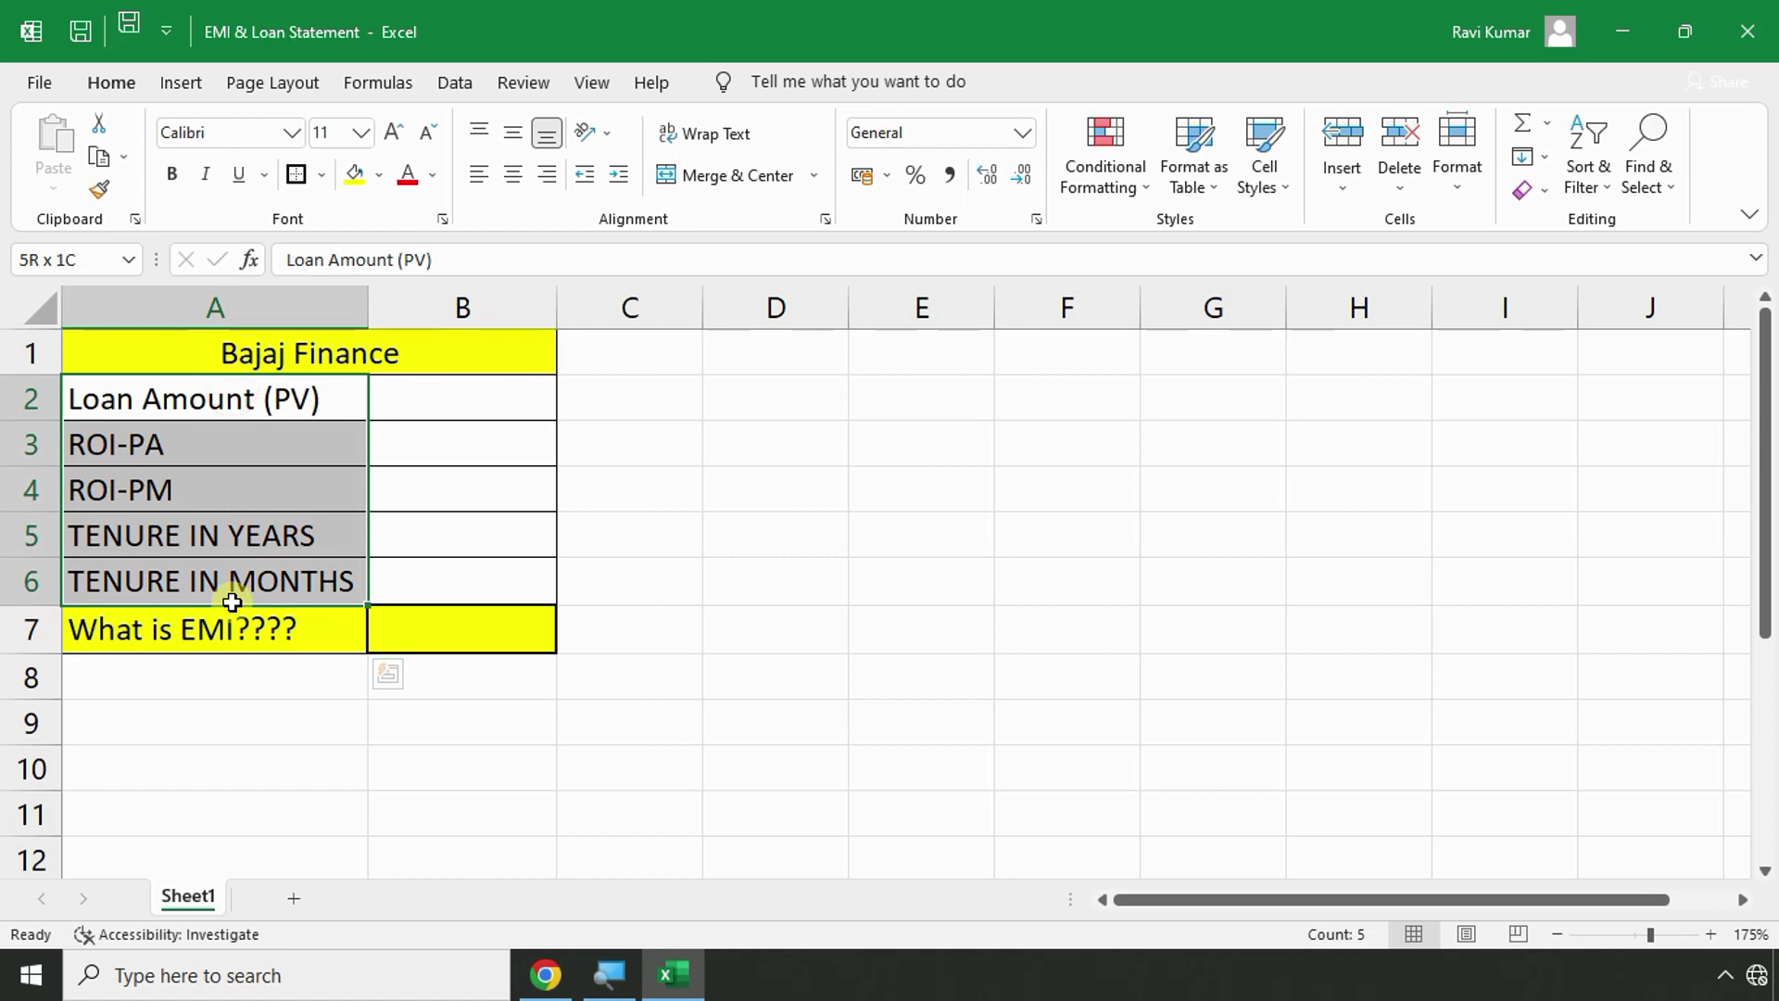
drag(424, 396, 427, 614)
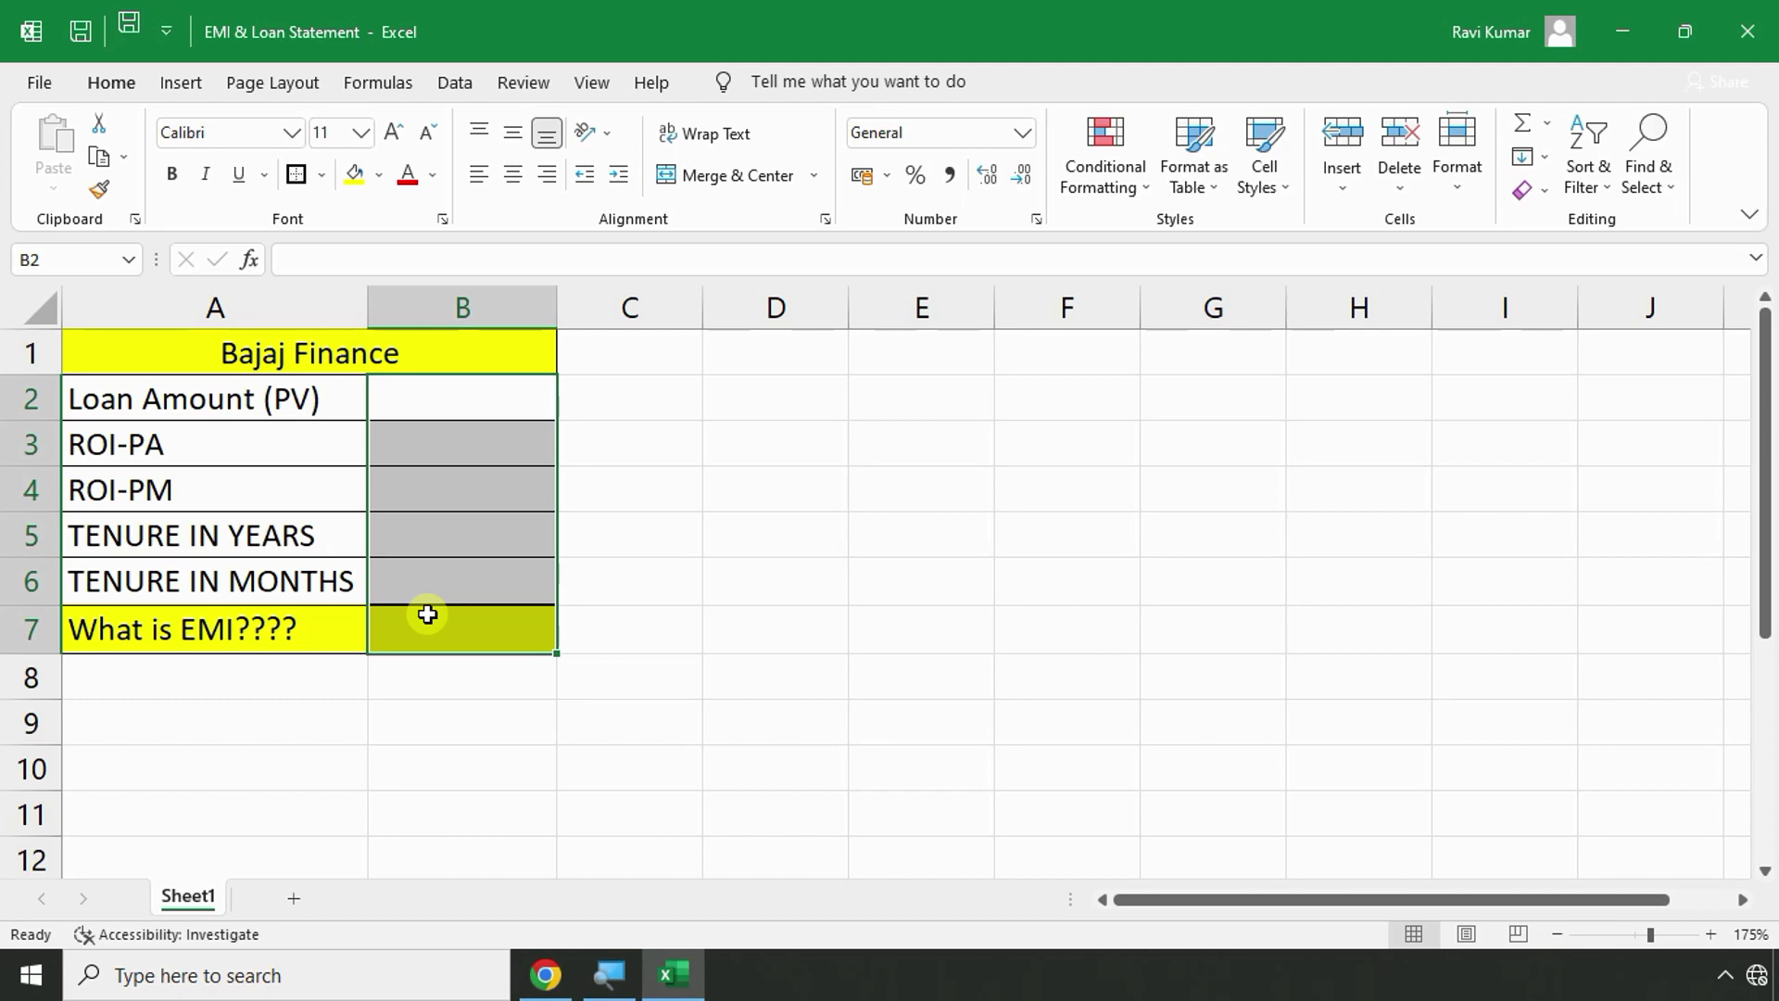
Compare the PDF's fourth instruction with the Excel table, checking which cells in B2:B7 are the loan amount, rate, tenure and EMI inputs.
key(alt+Tab)
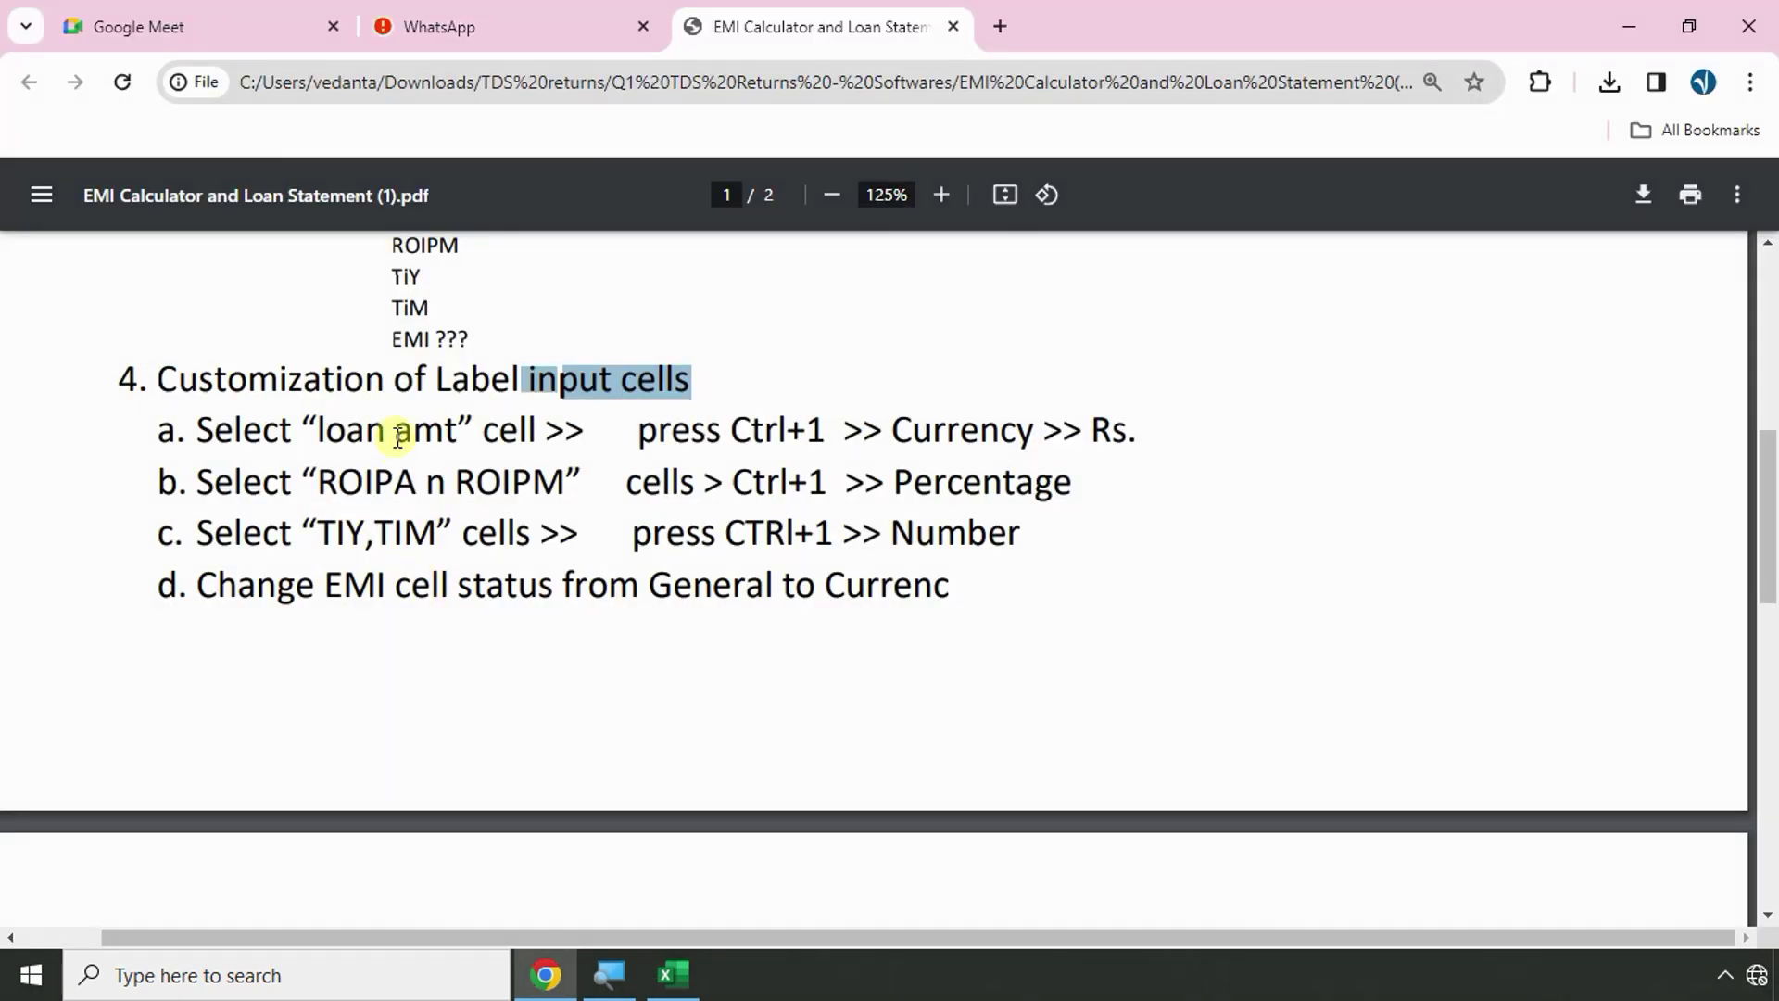
key(alt+Tab)
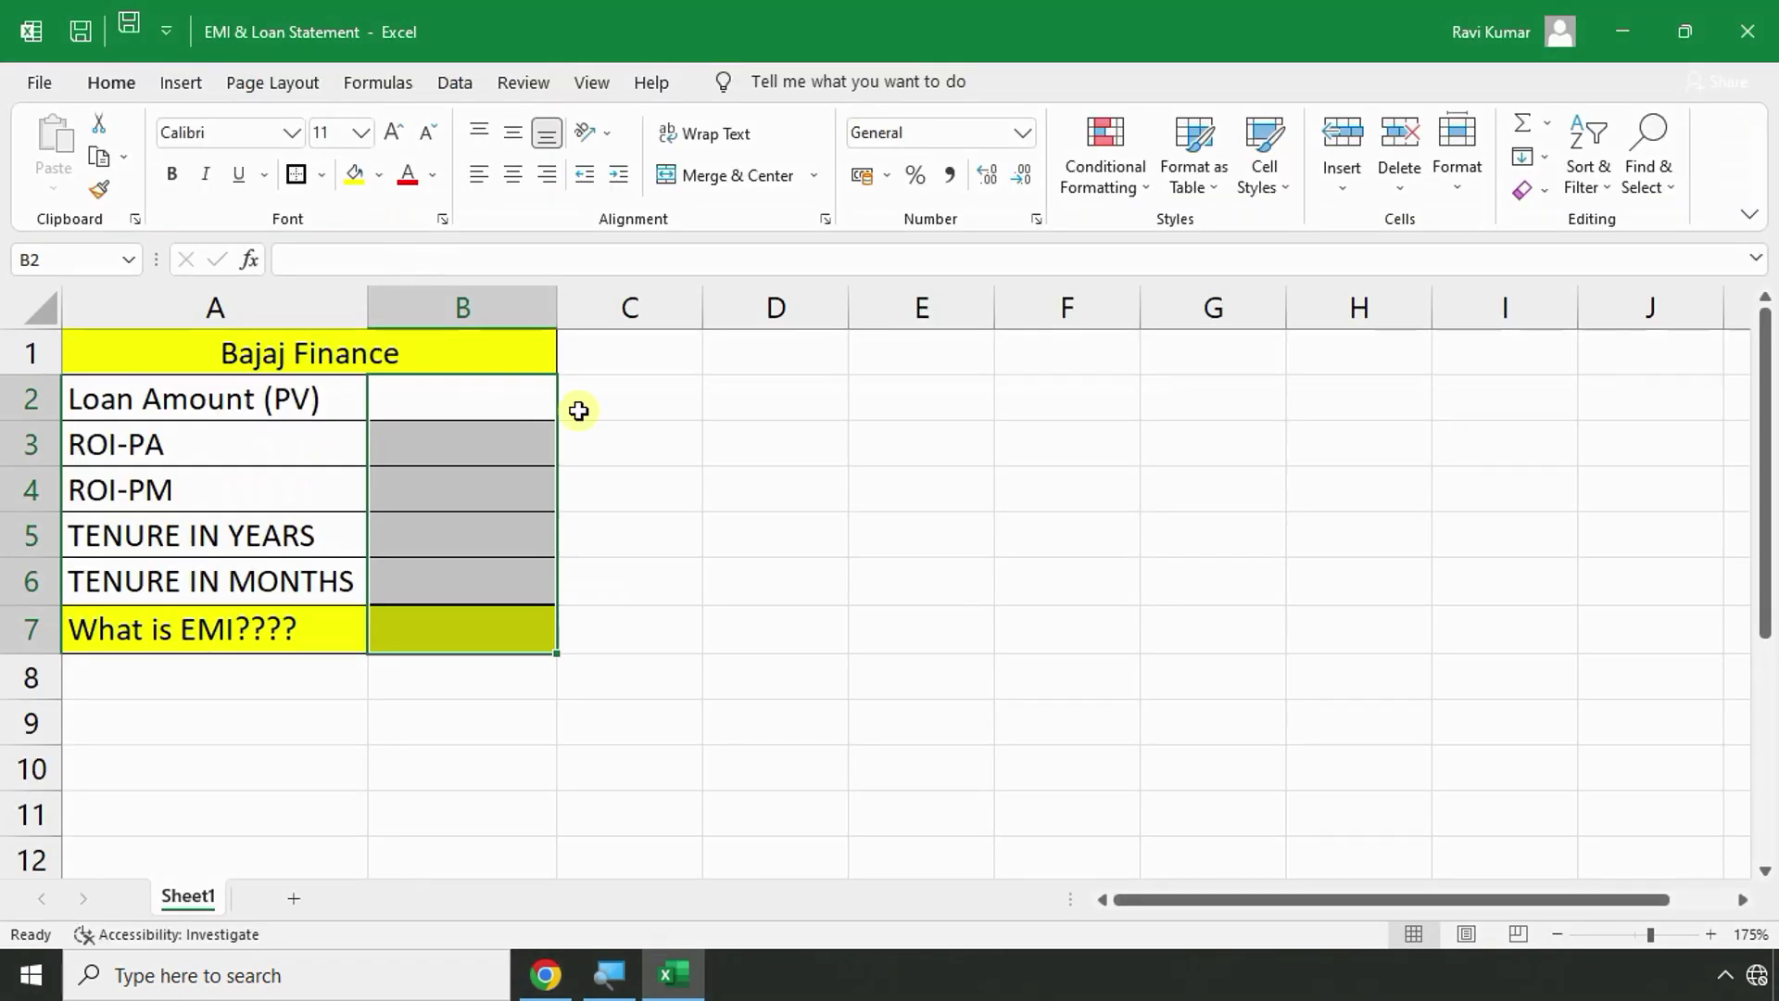
click(670, 417)
click(518, 396)
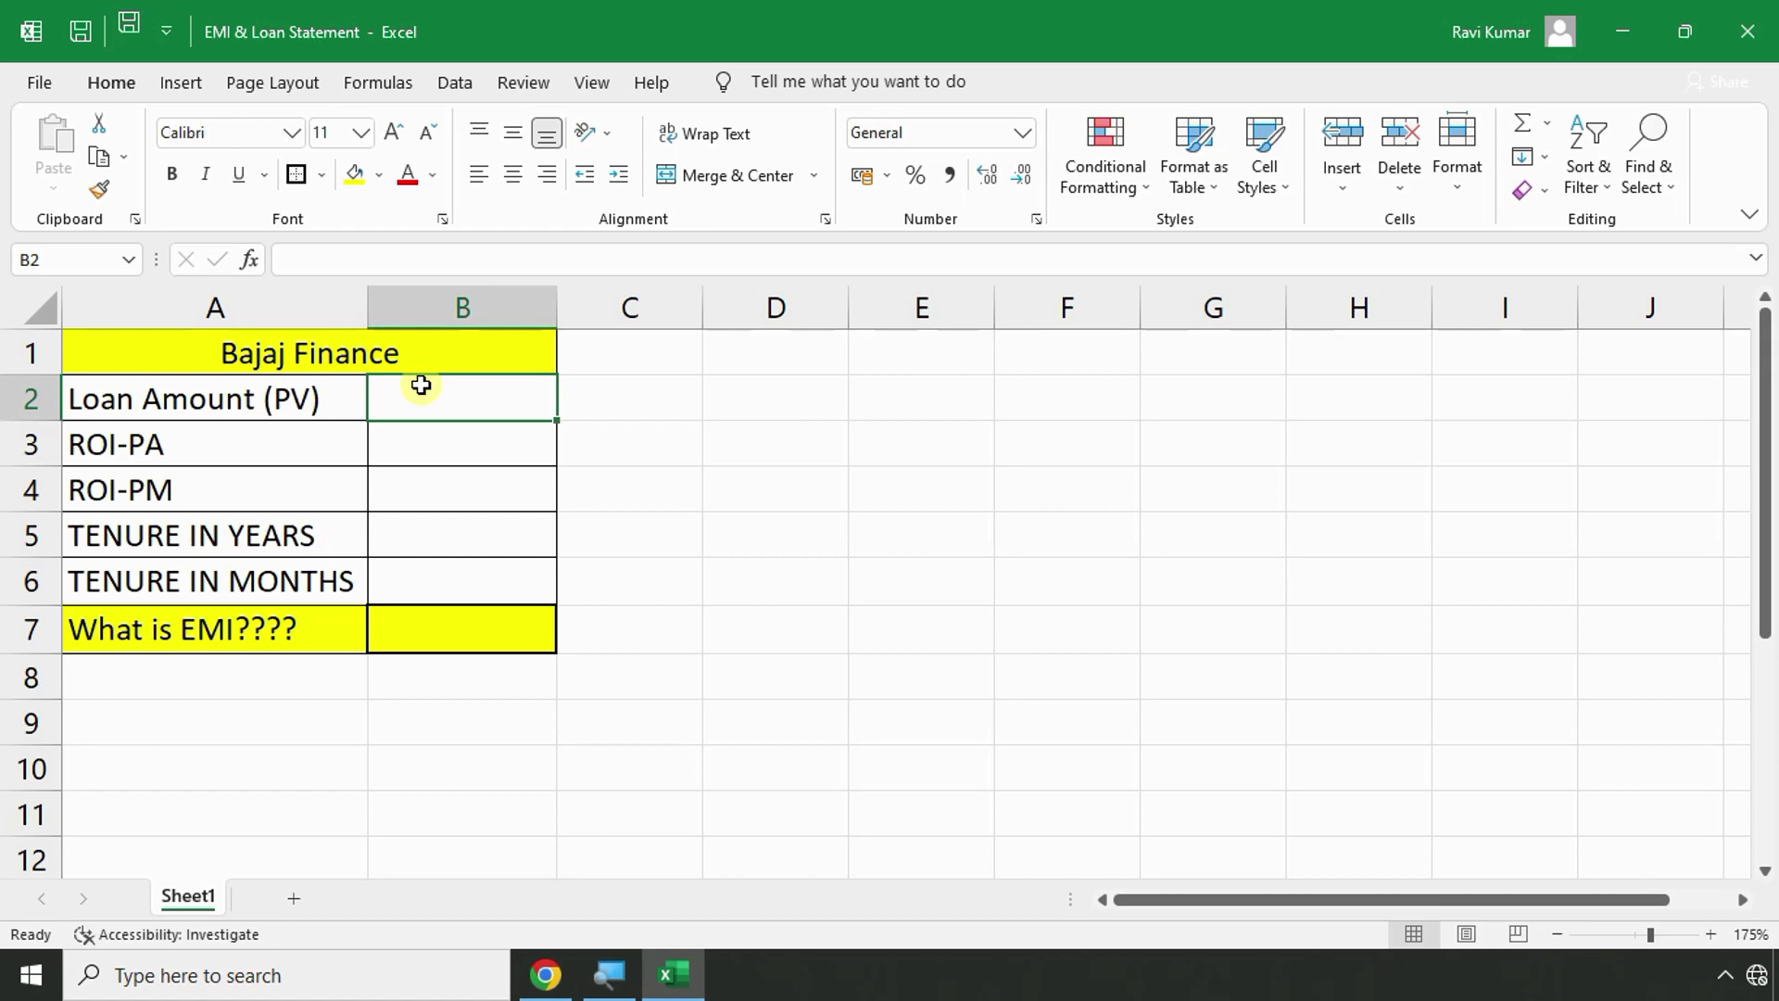
click(413, 640)
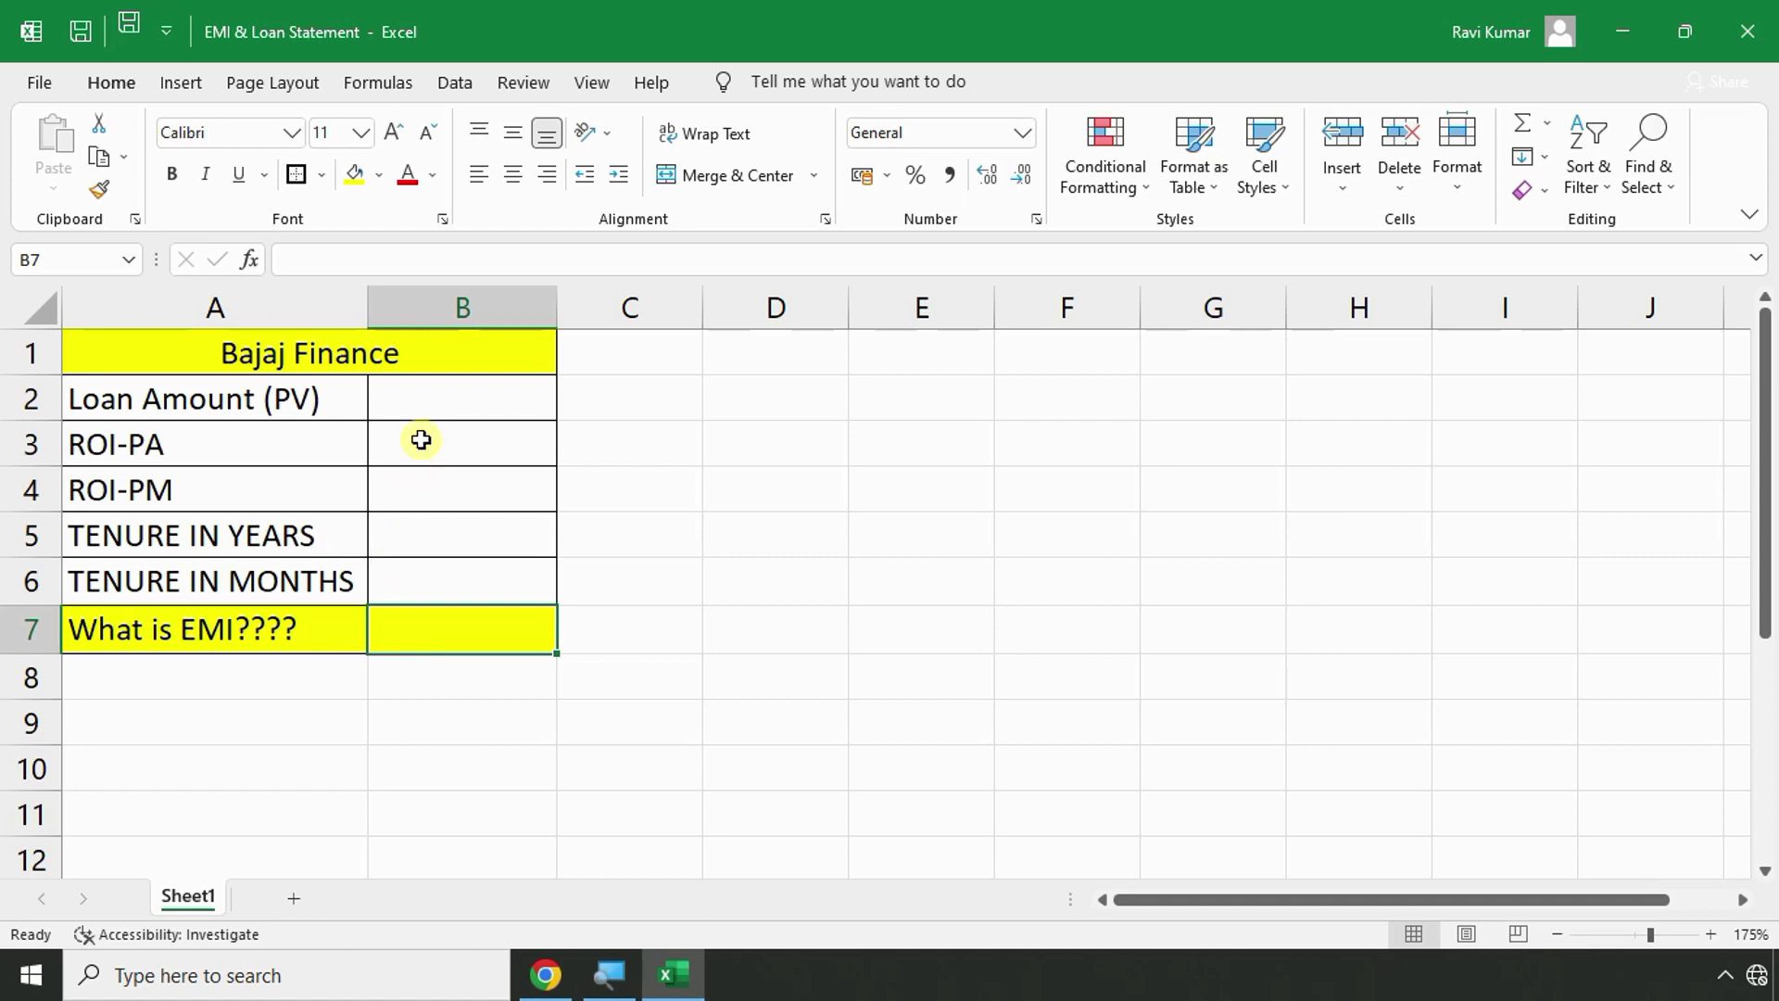
drag(422, 441, 420, 587)
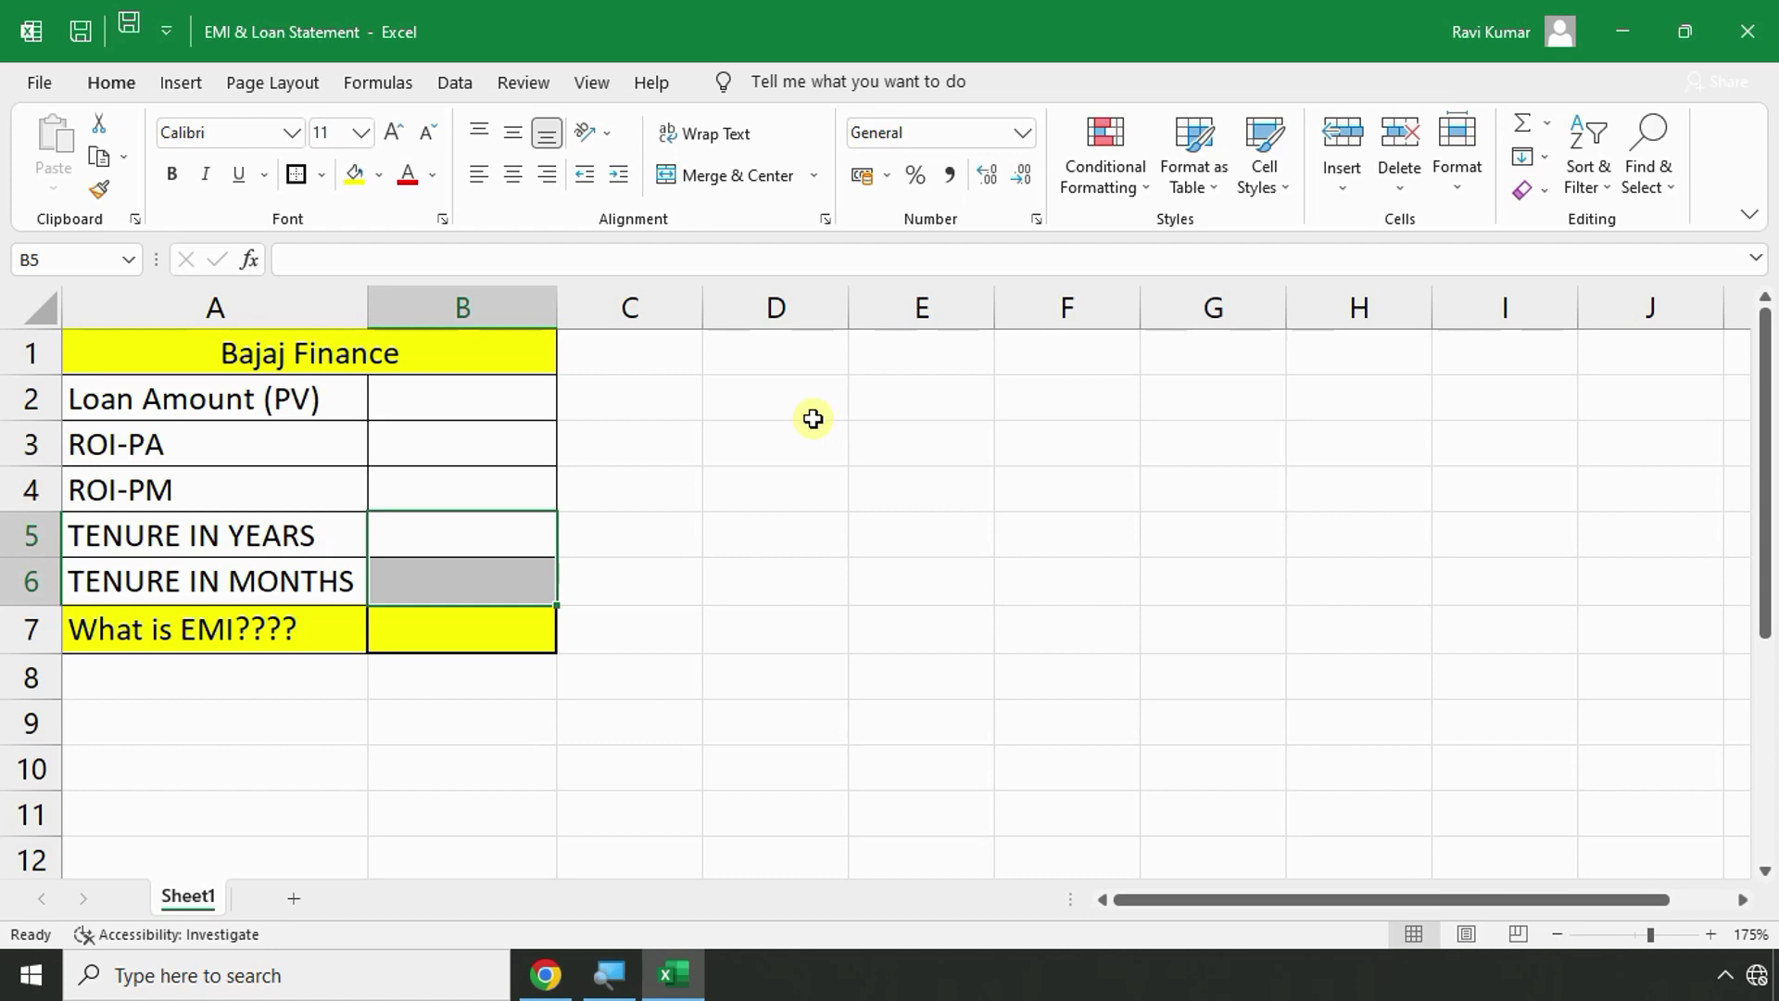
click(414, 400)
key(alt+Tab)
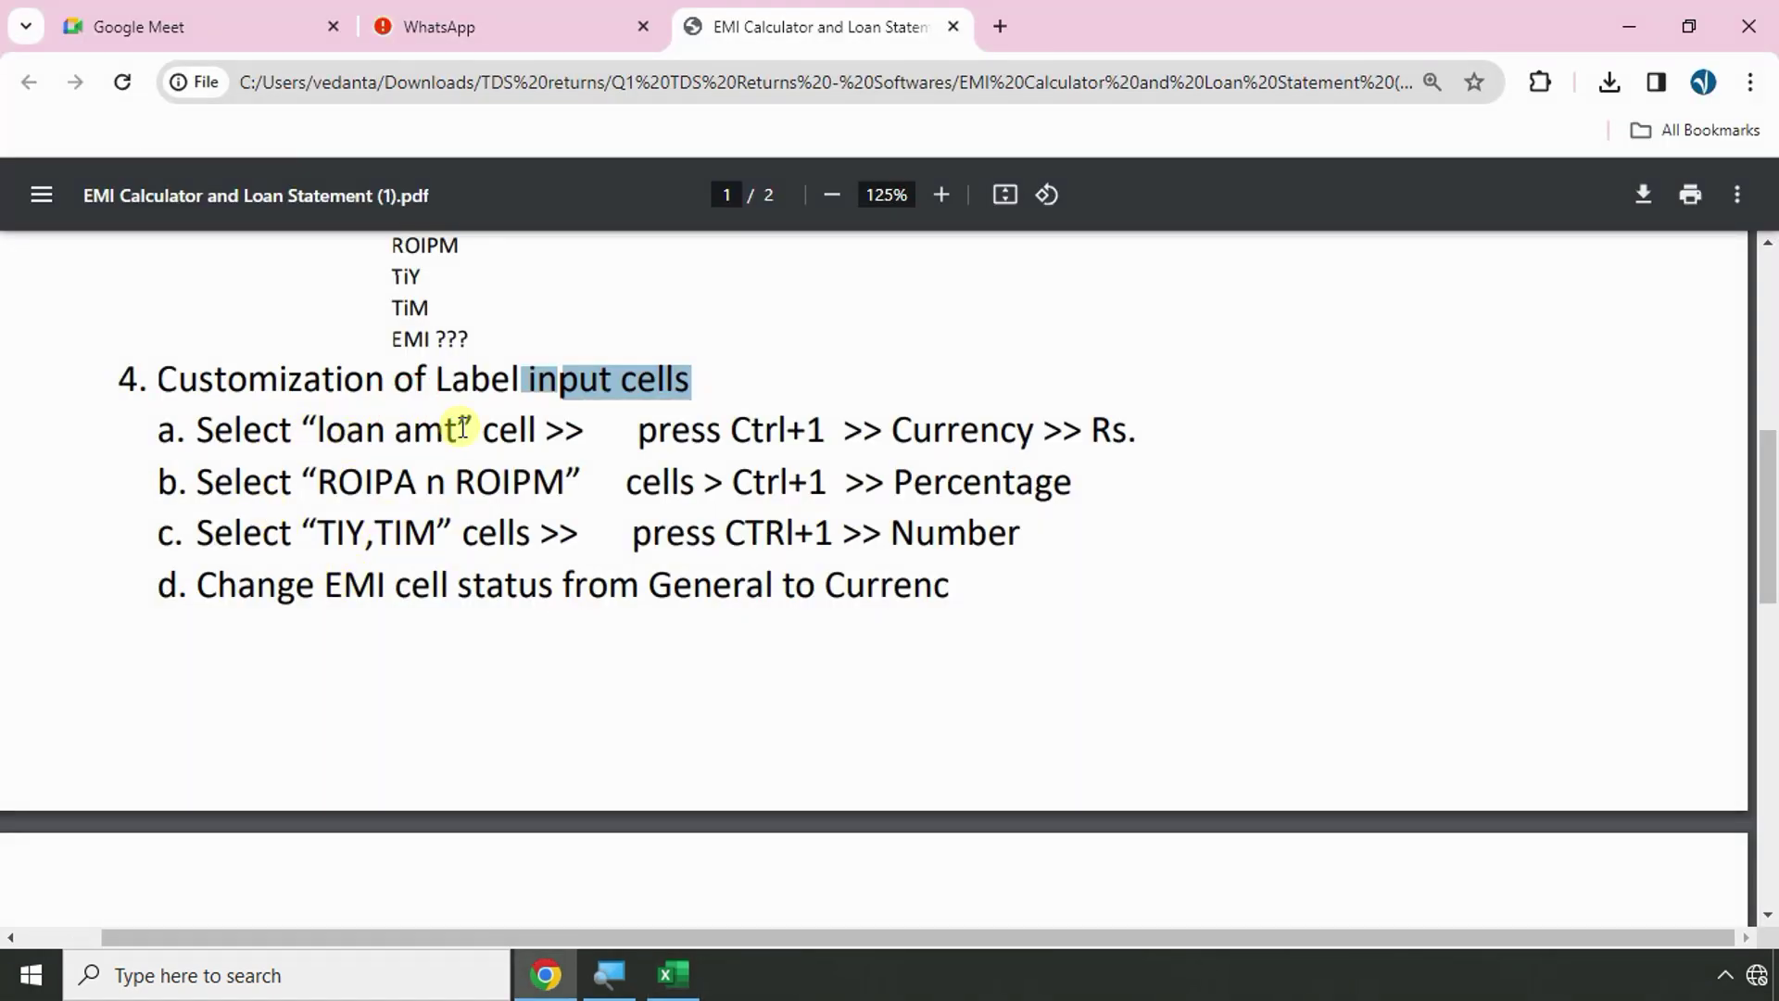
key(alt+Tab)
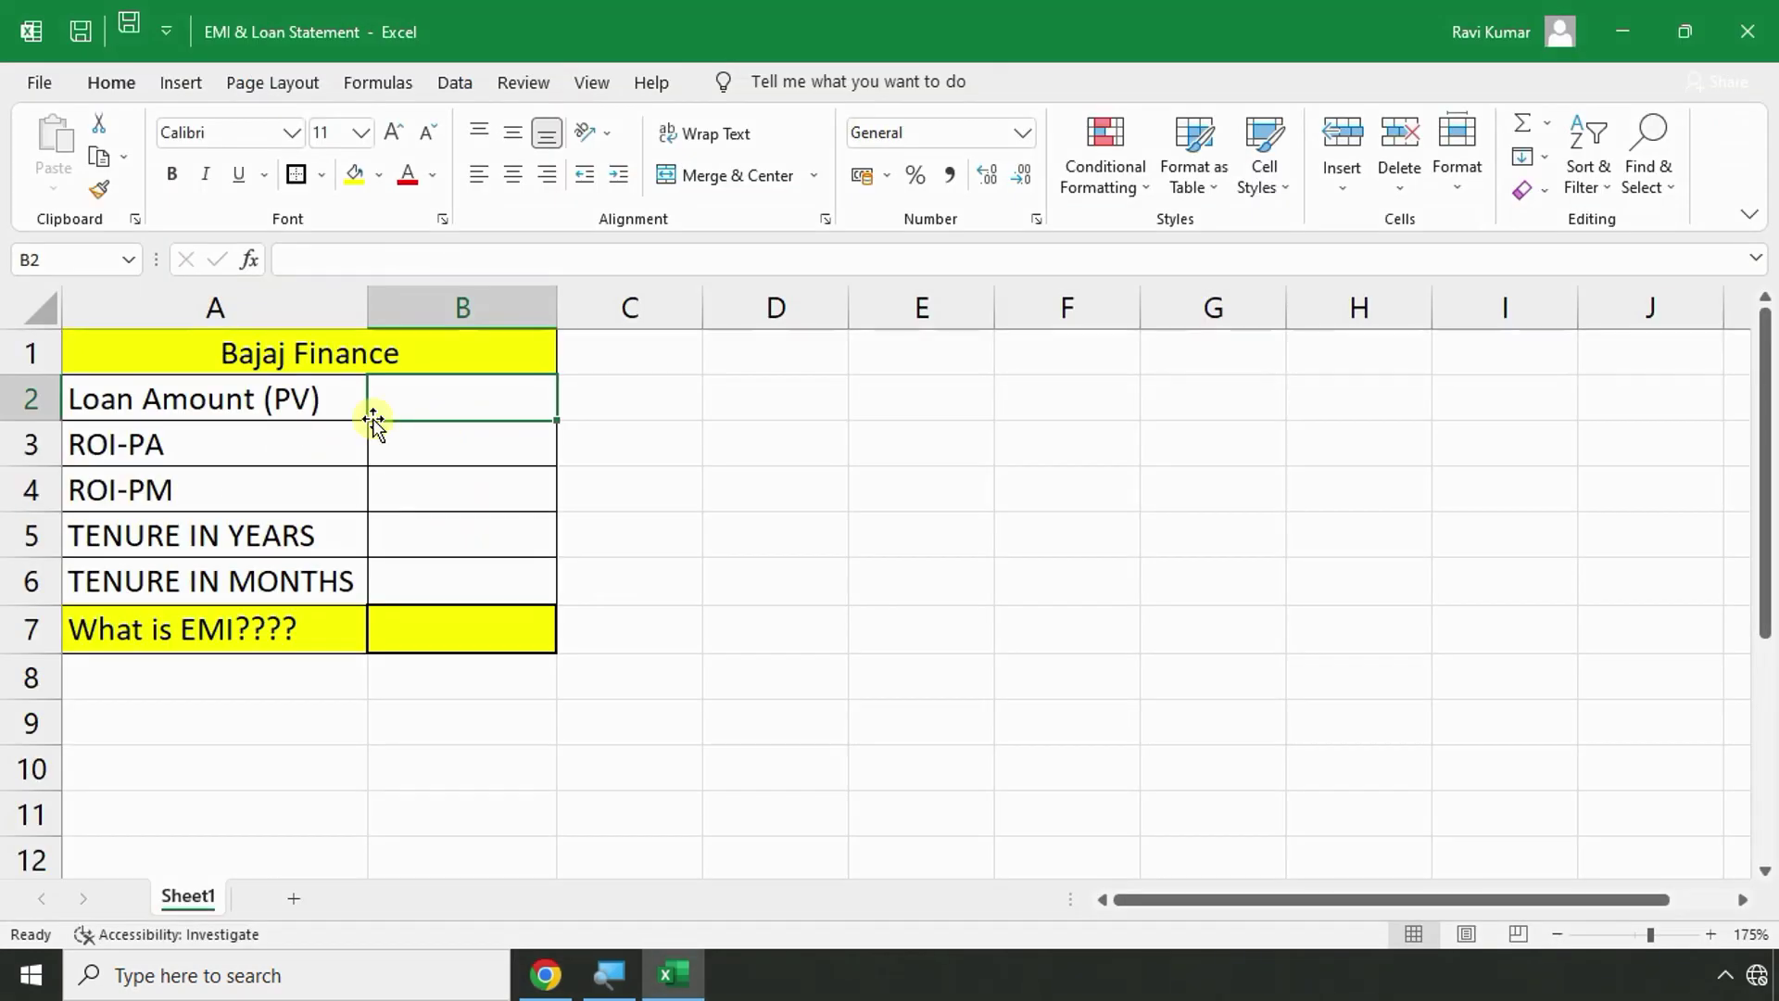
click(229, 399)
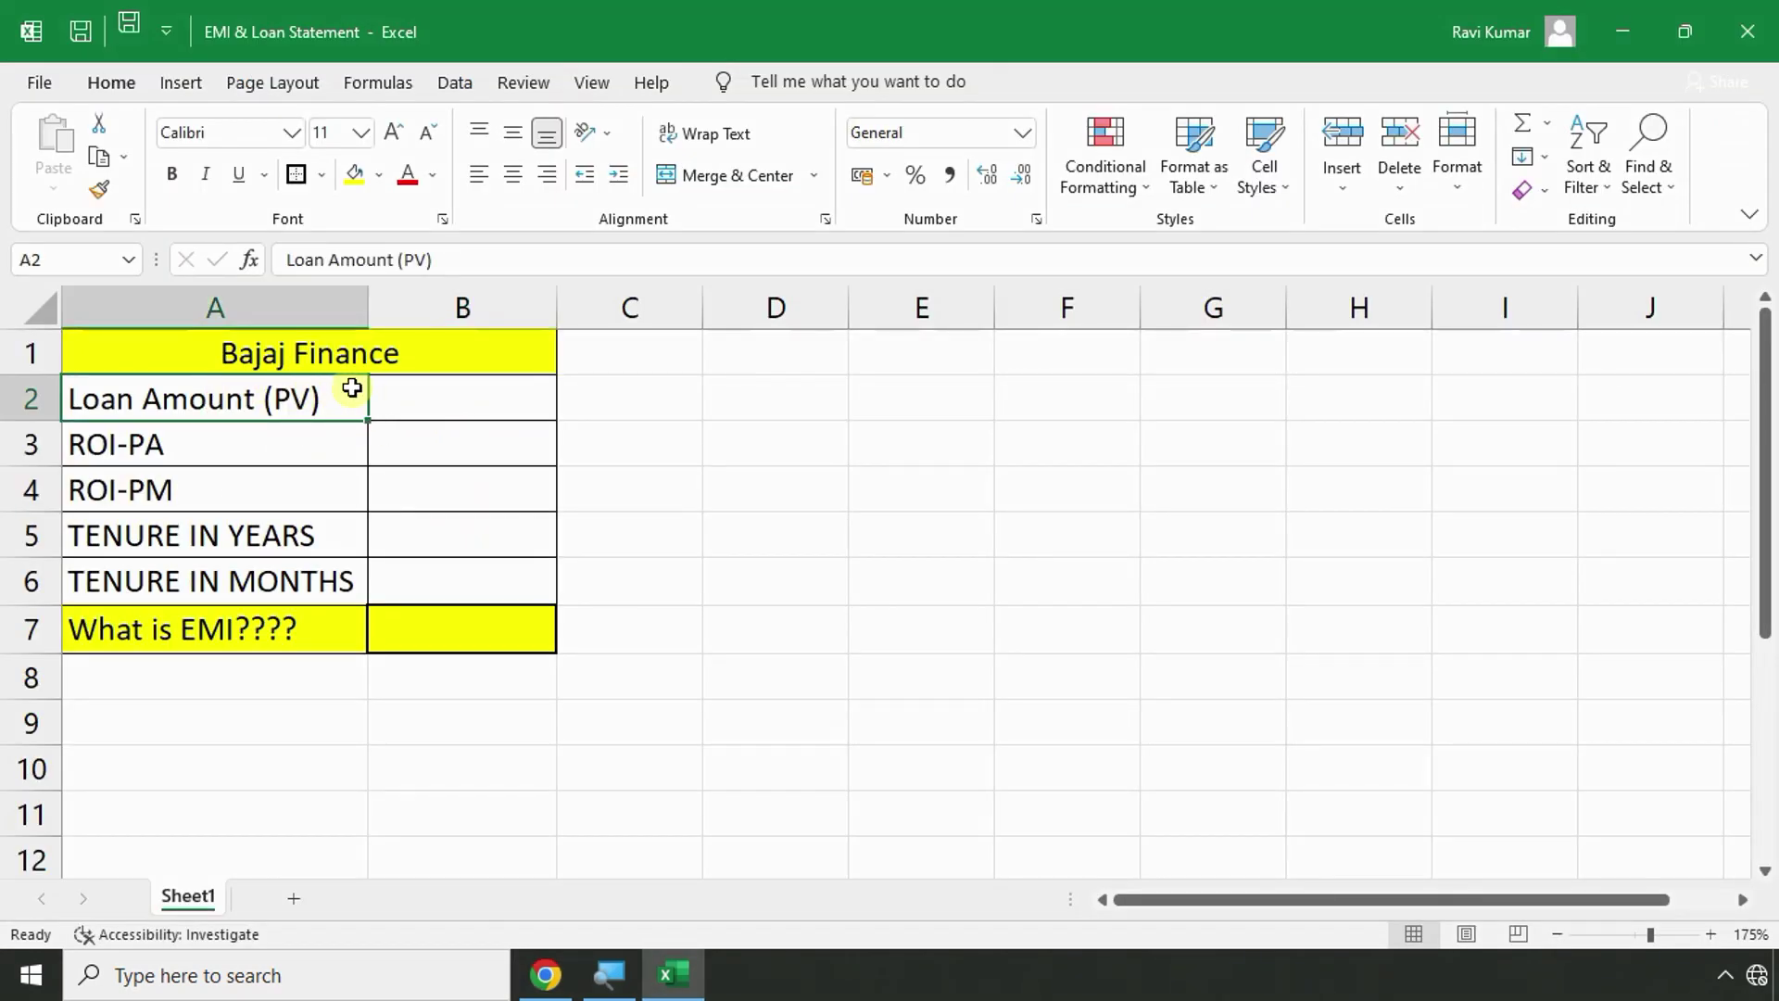
click(449, 402)
key(alt+Tab)
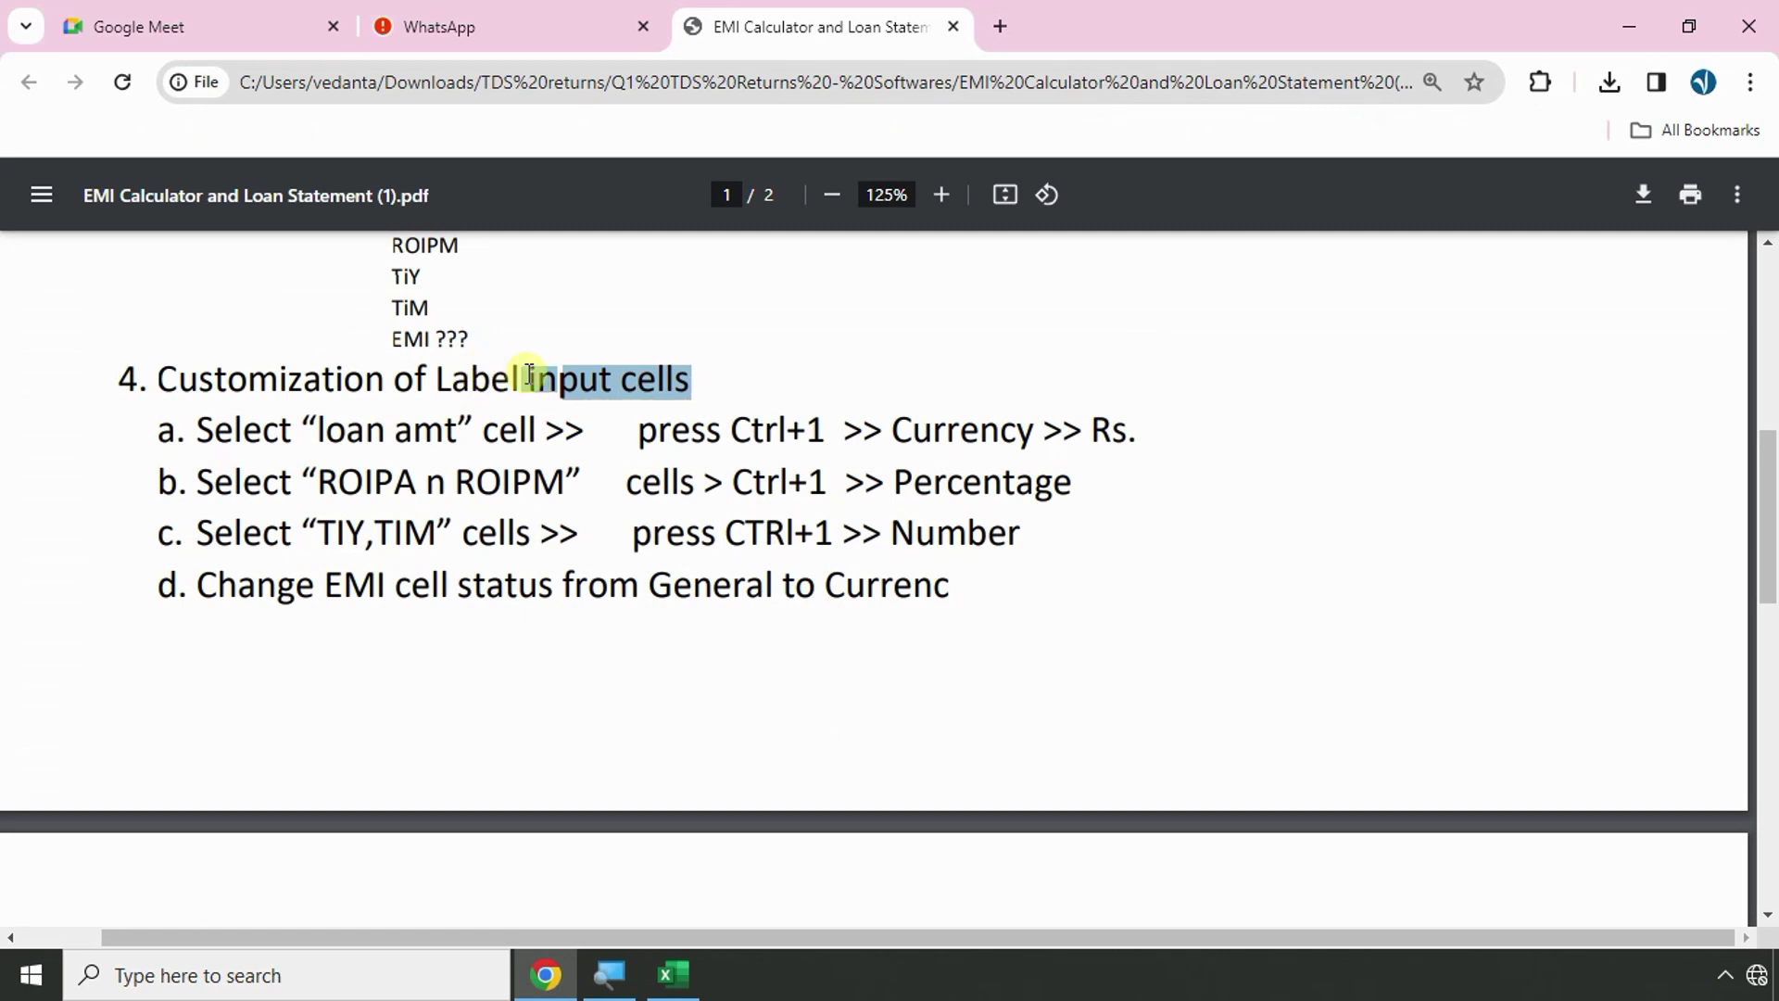
drag(525, 374, 692, 374)
key(alt+Tab)
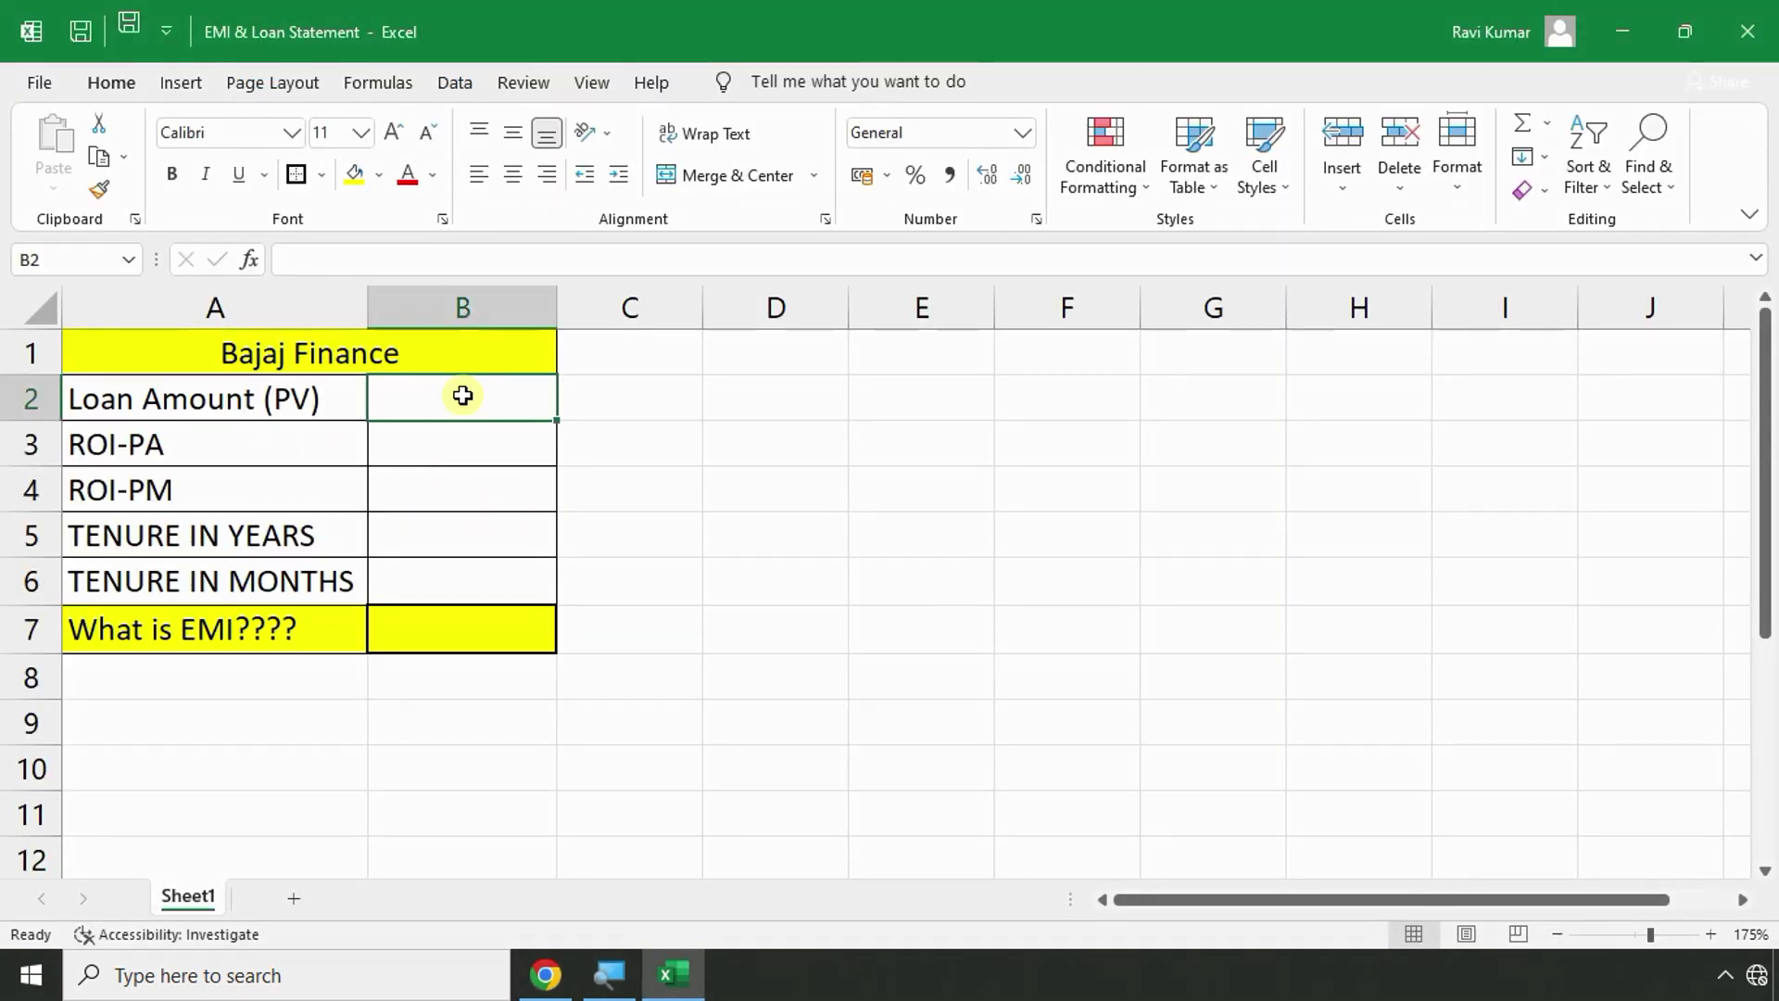
Following the PDF's item 4a, format the loan amount cell B2 in Excel as Currency with the ₹ symbol and 0 decimal places.
click(628, 421)
click(492, 393)
key(alt+Tab)
drag(639, 429, 1159, 431)
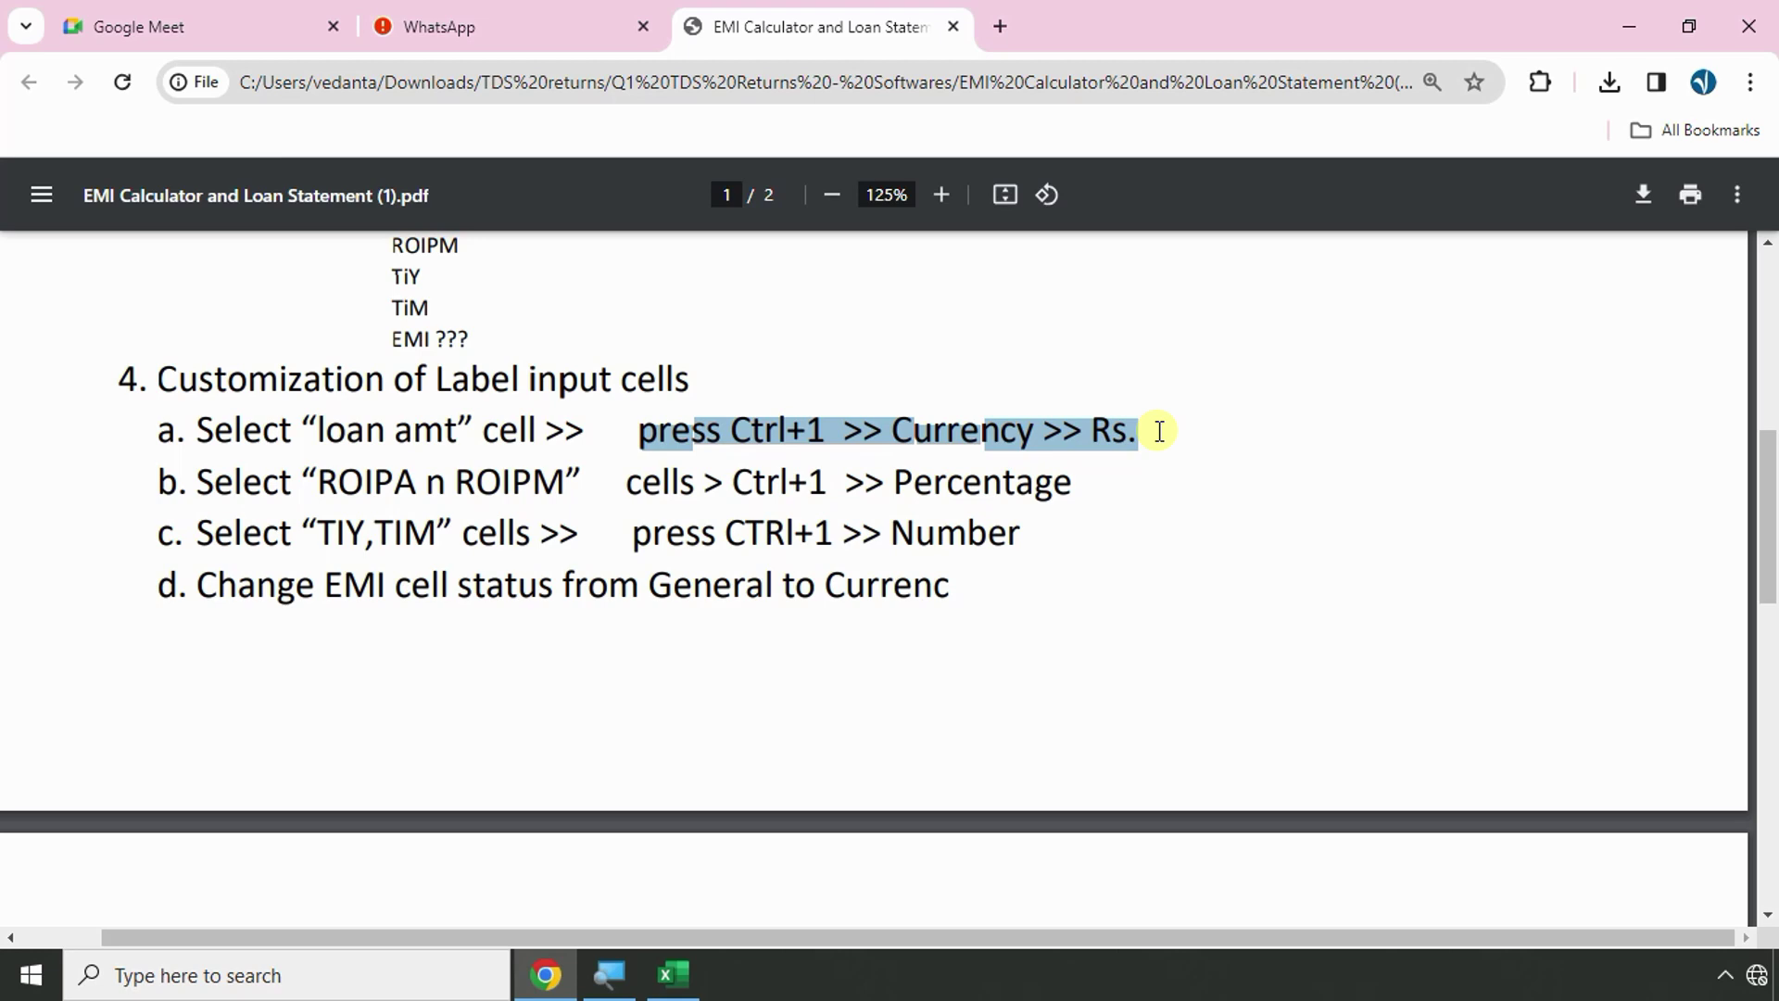
key(alt+Tab)
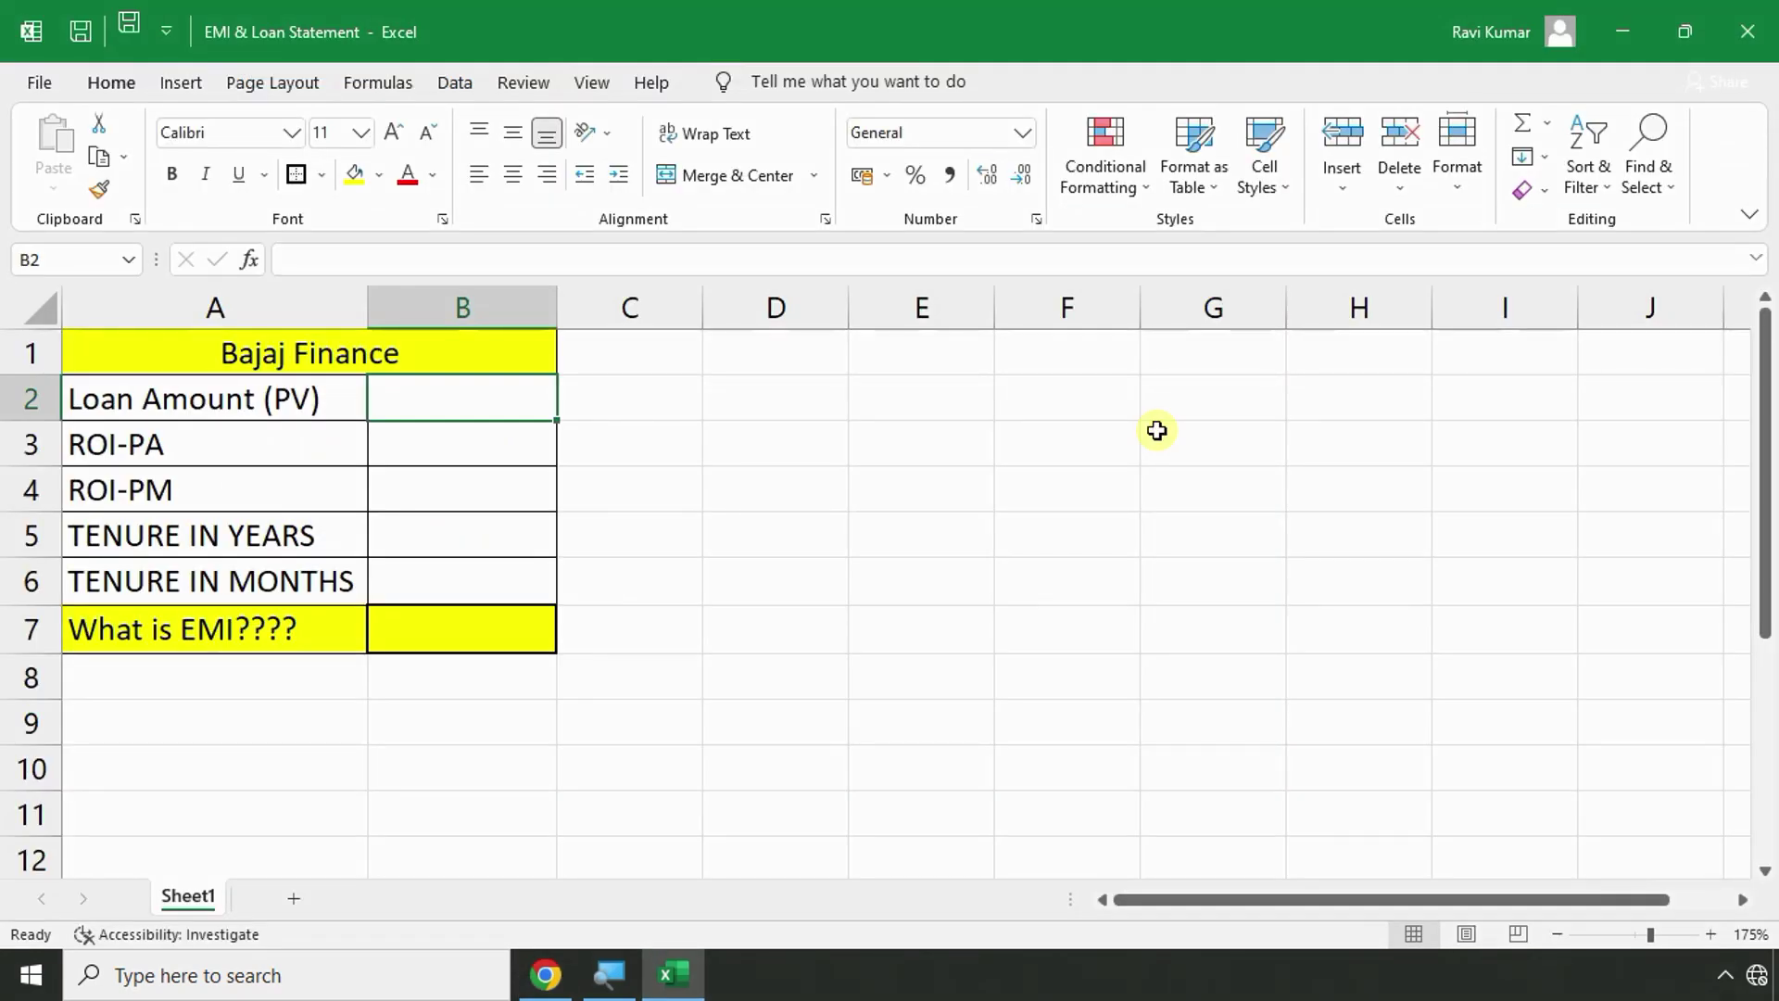
key(ctrl+1)
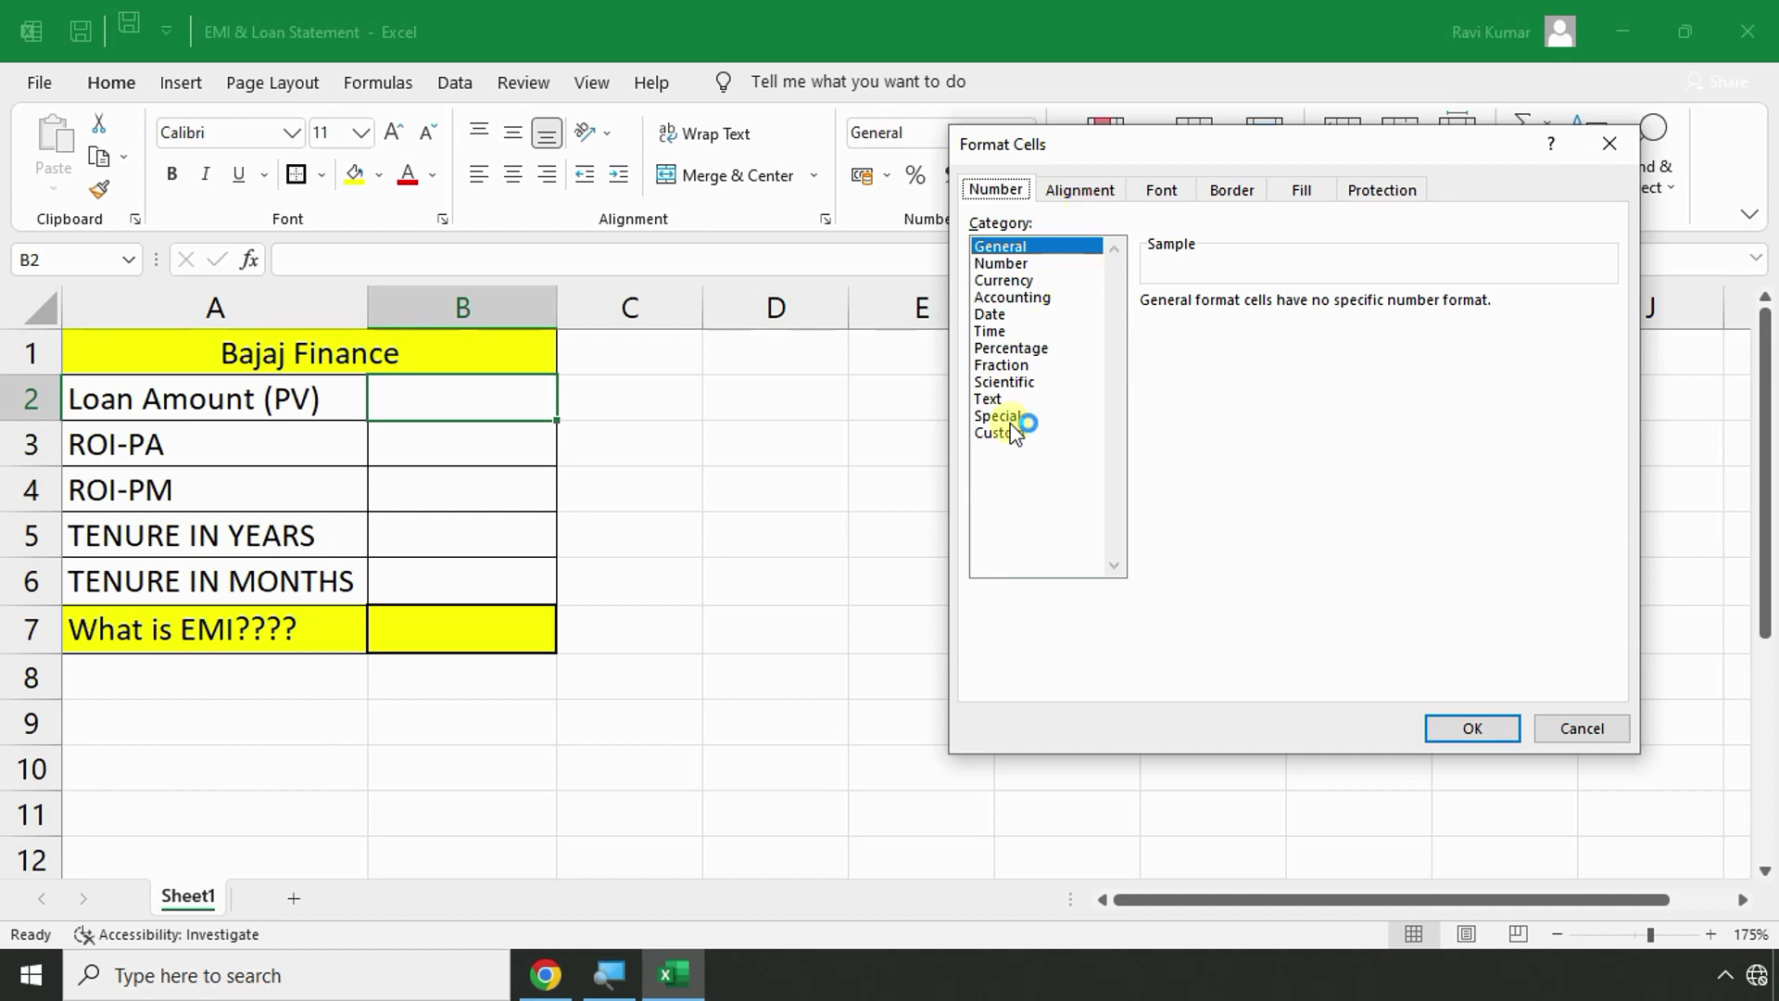
click(1008, 279)
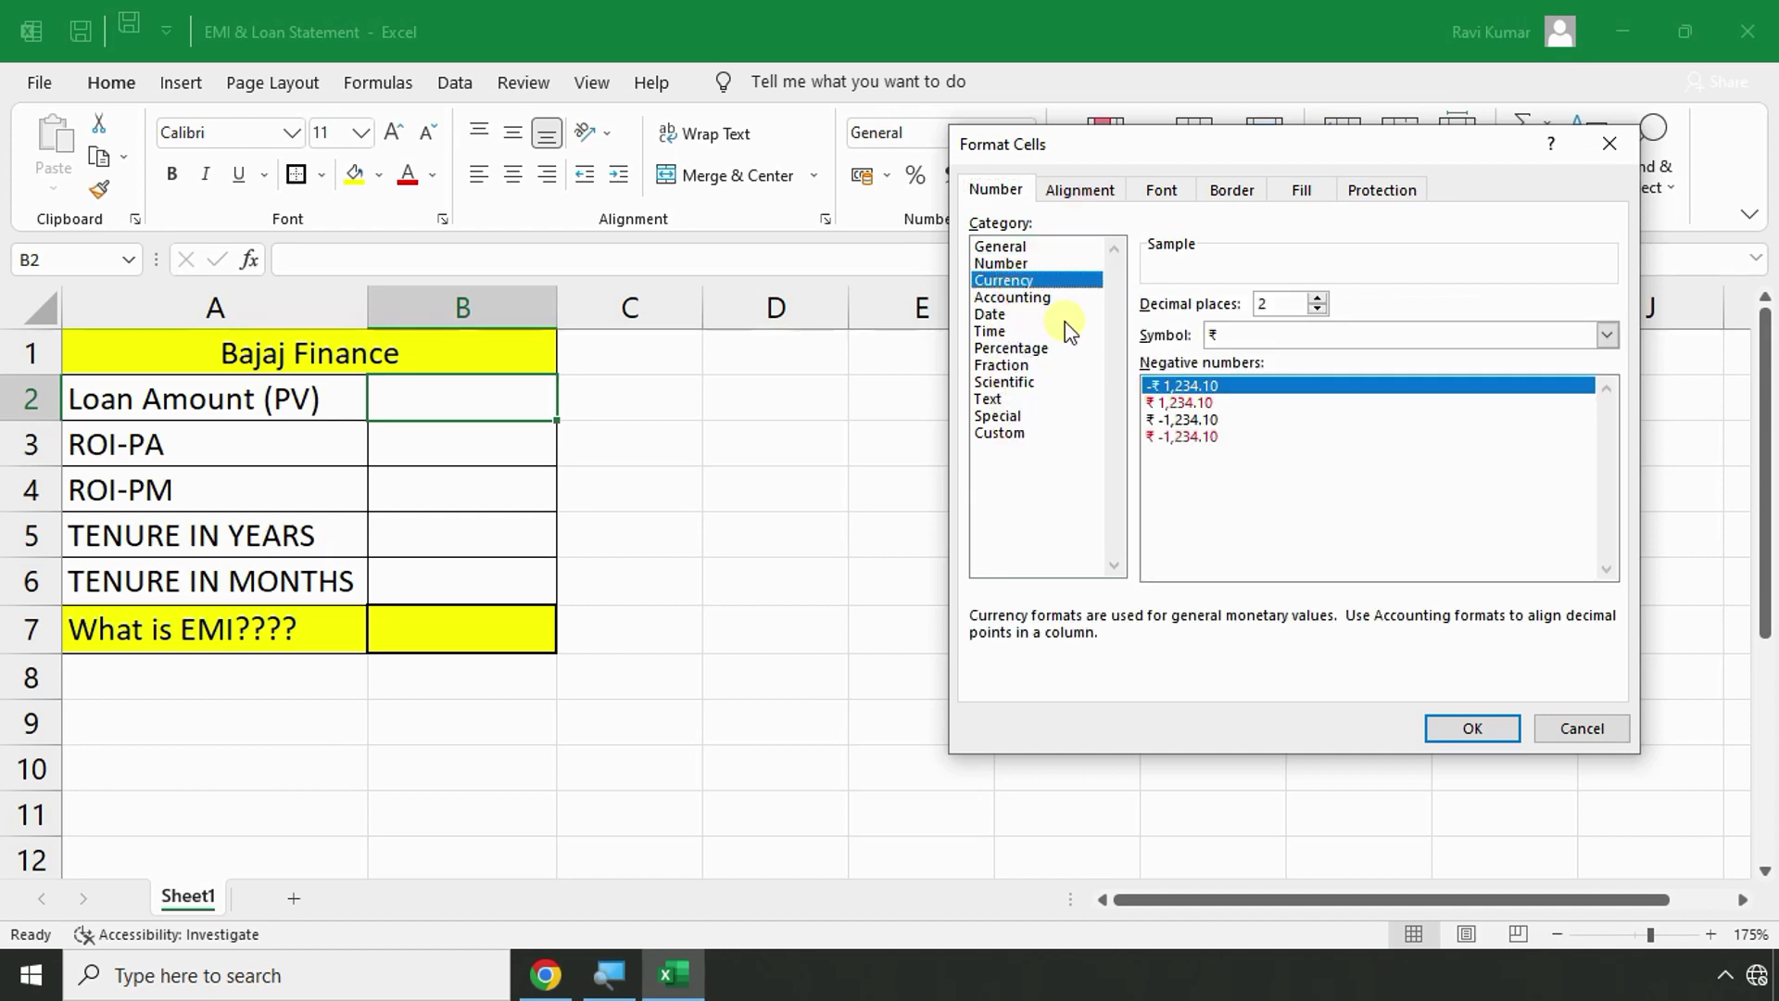
click(1321, 336)
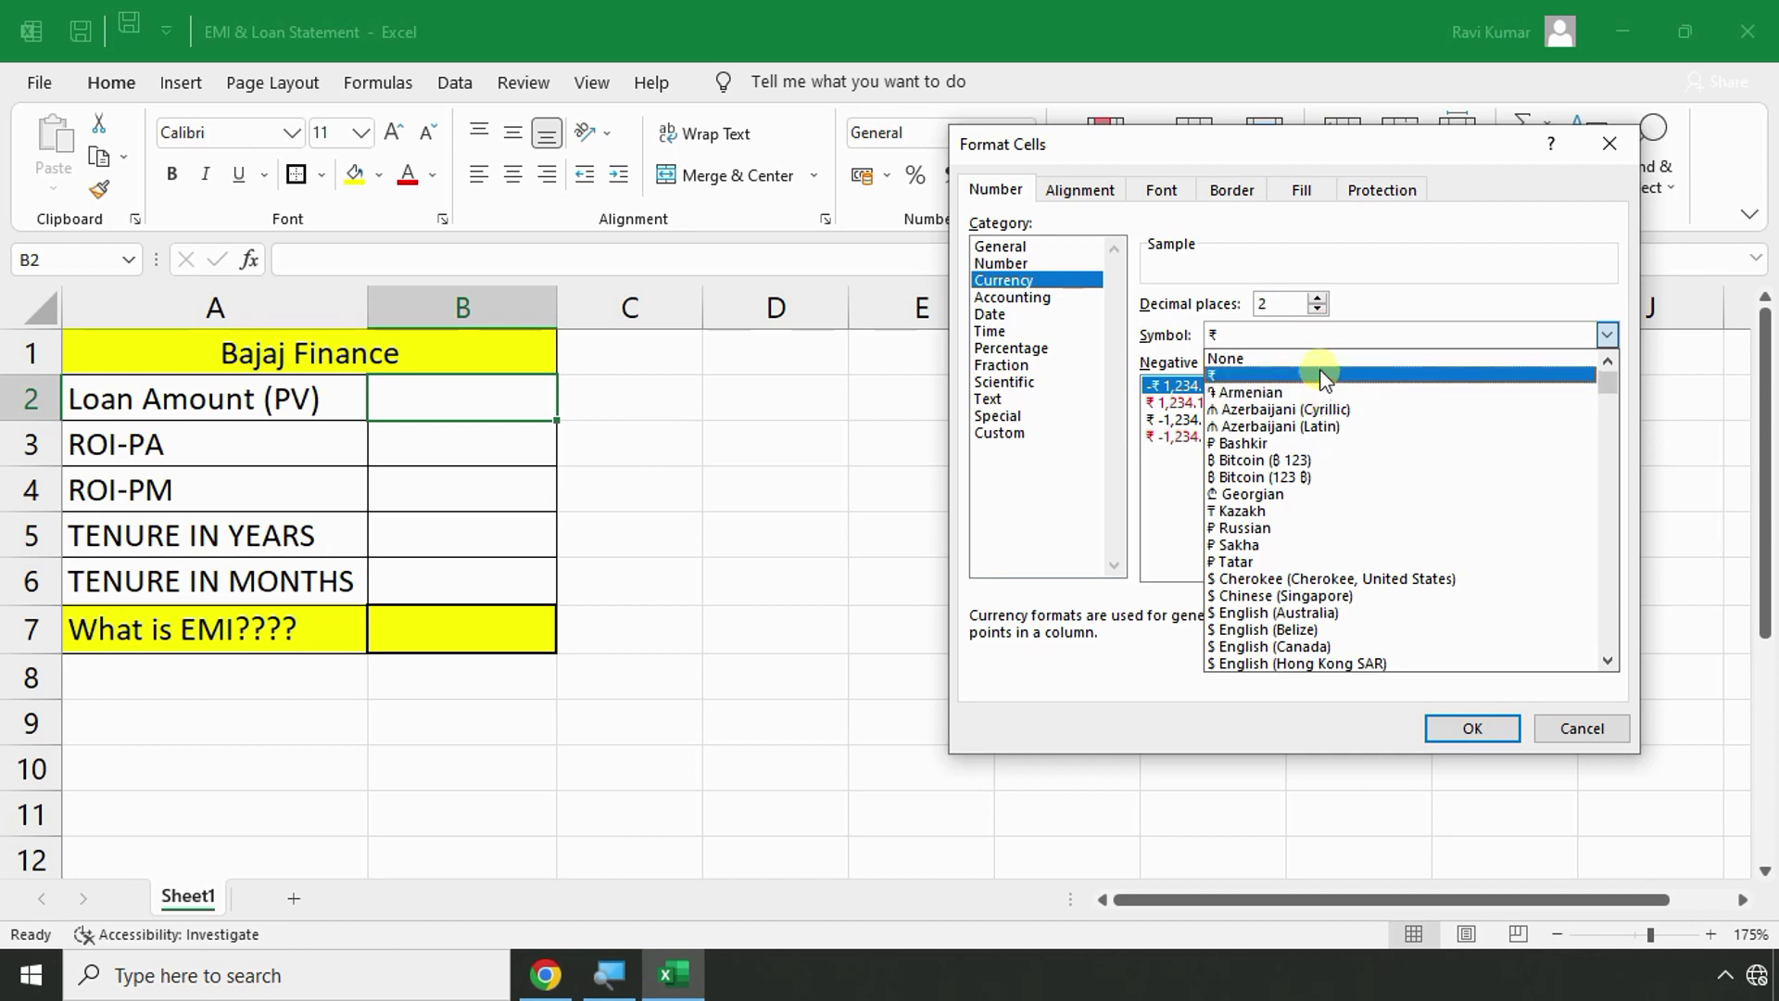
click(1319, 373)
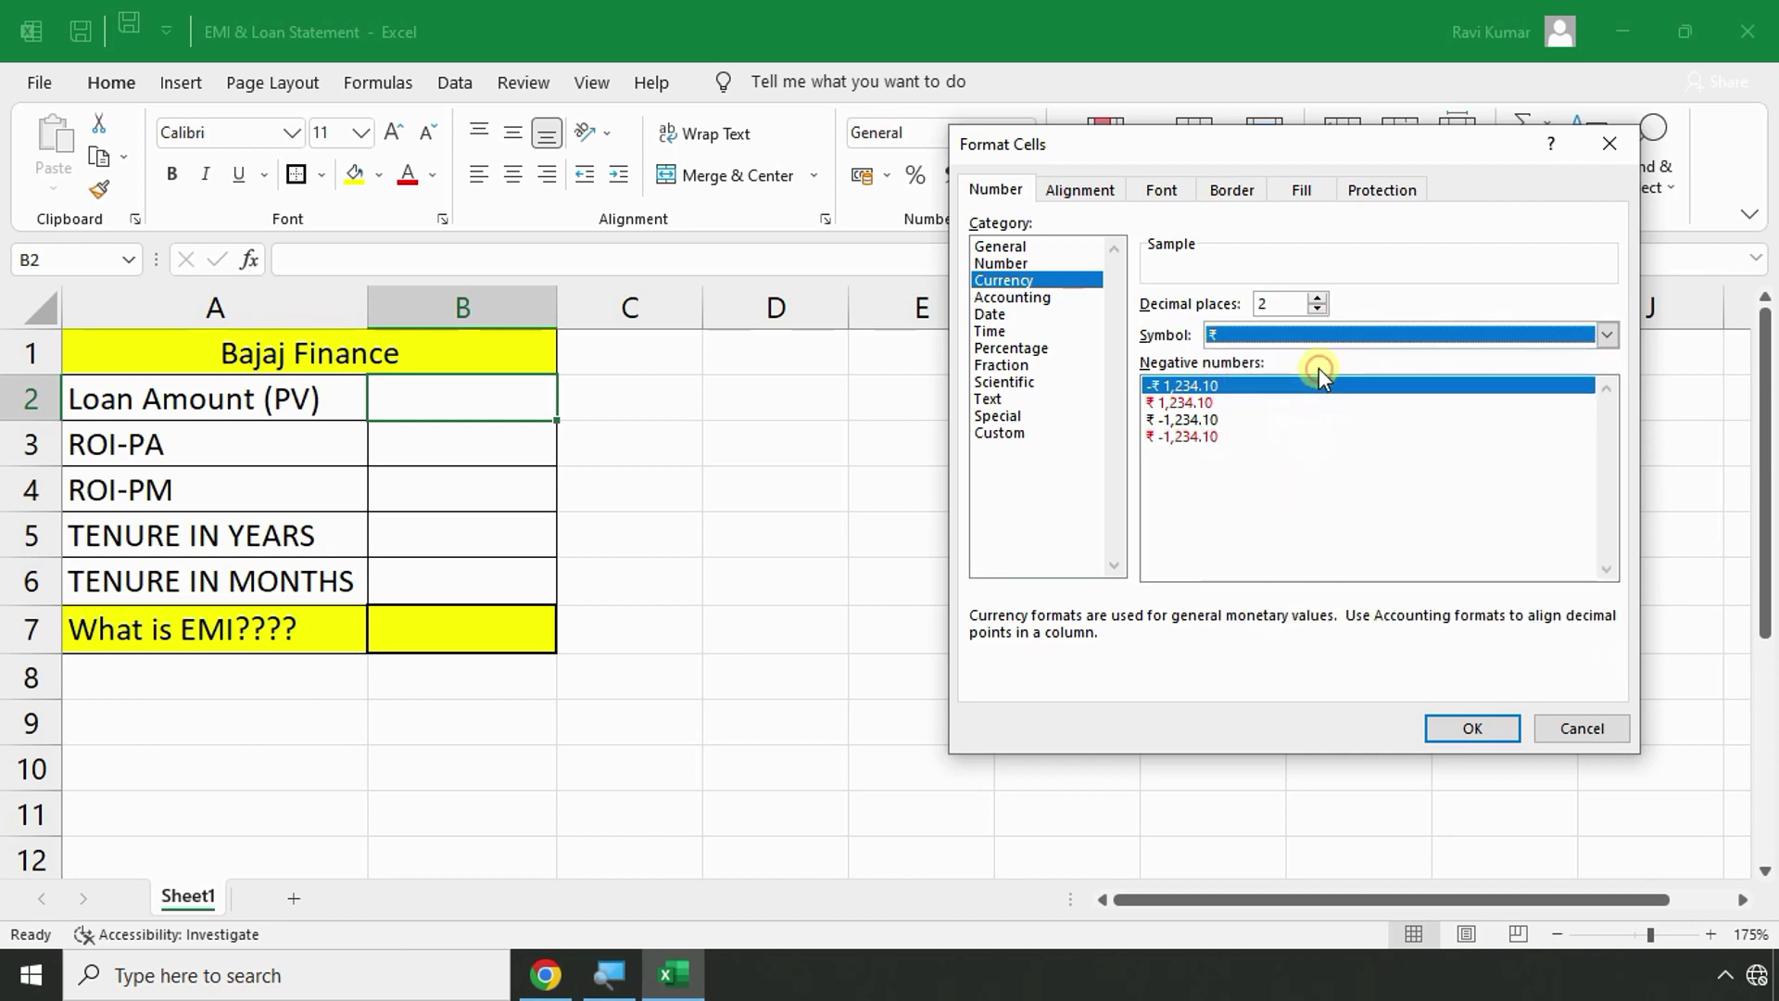
click(1318, 308)
click(1317, 309)
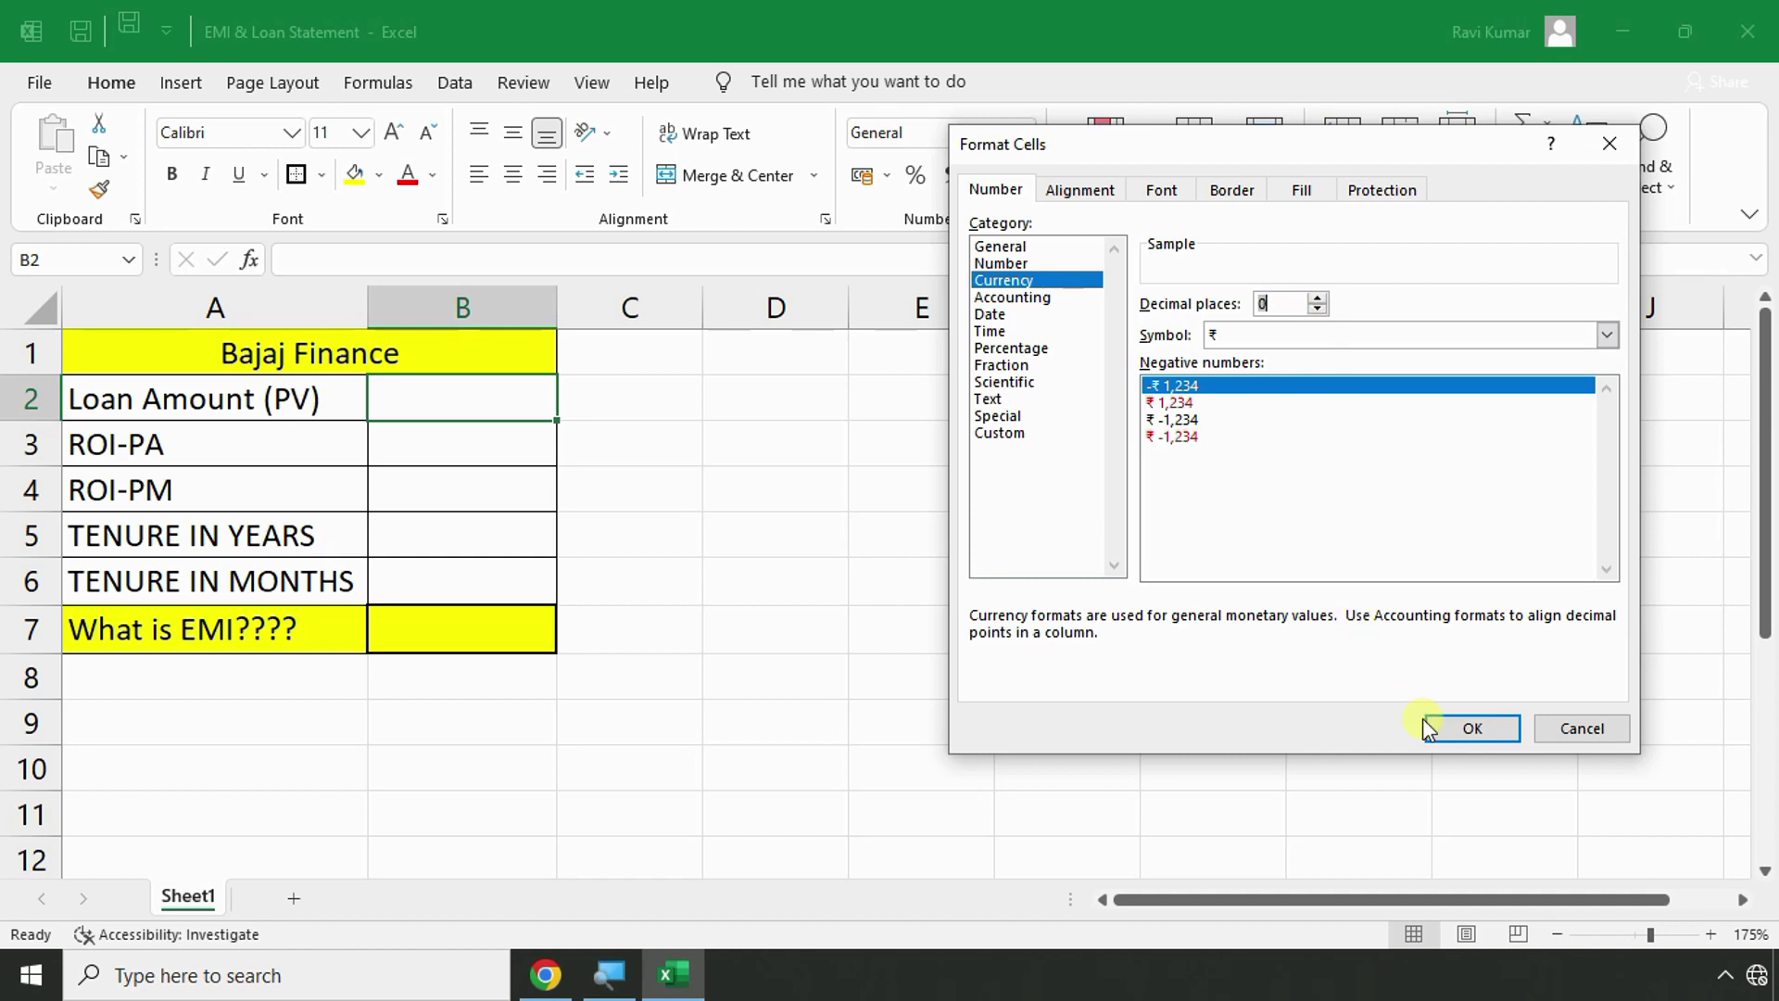
click(1457, 726)
Enter 100 as a test value in the loan amount cell B2 and in the EMI cell B7.
text(100)
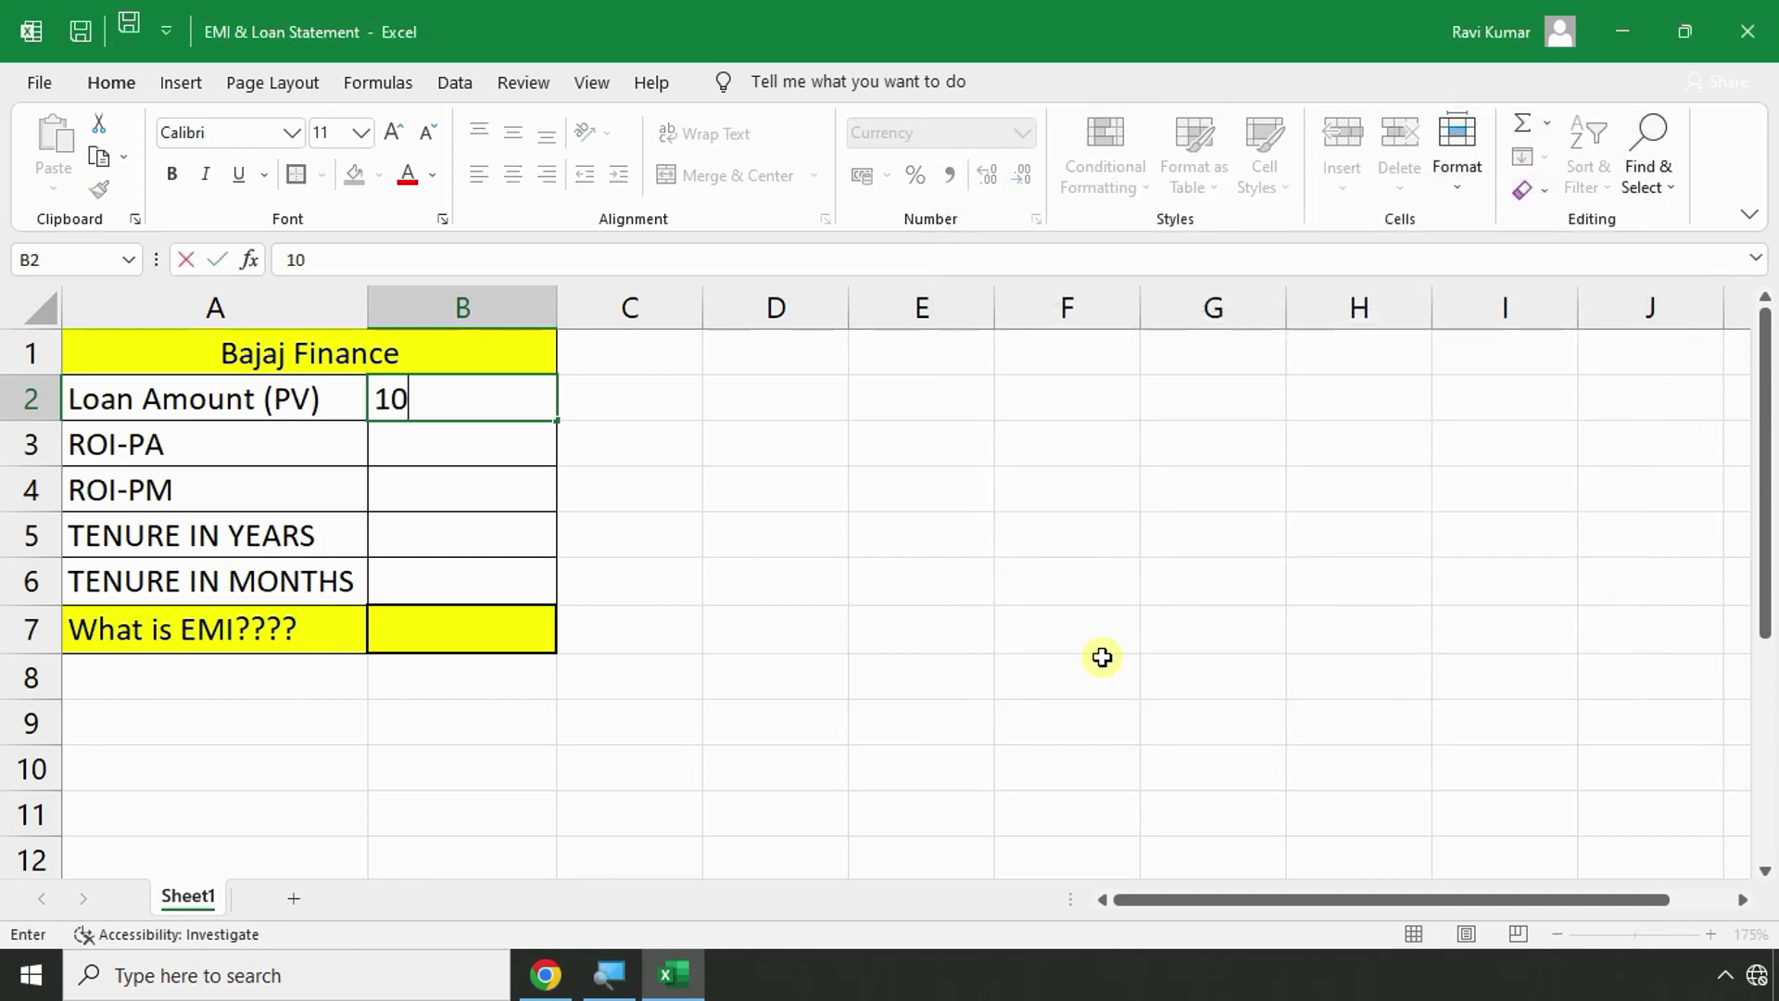
key(Return)
click(480, 390)
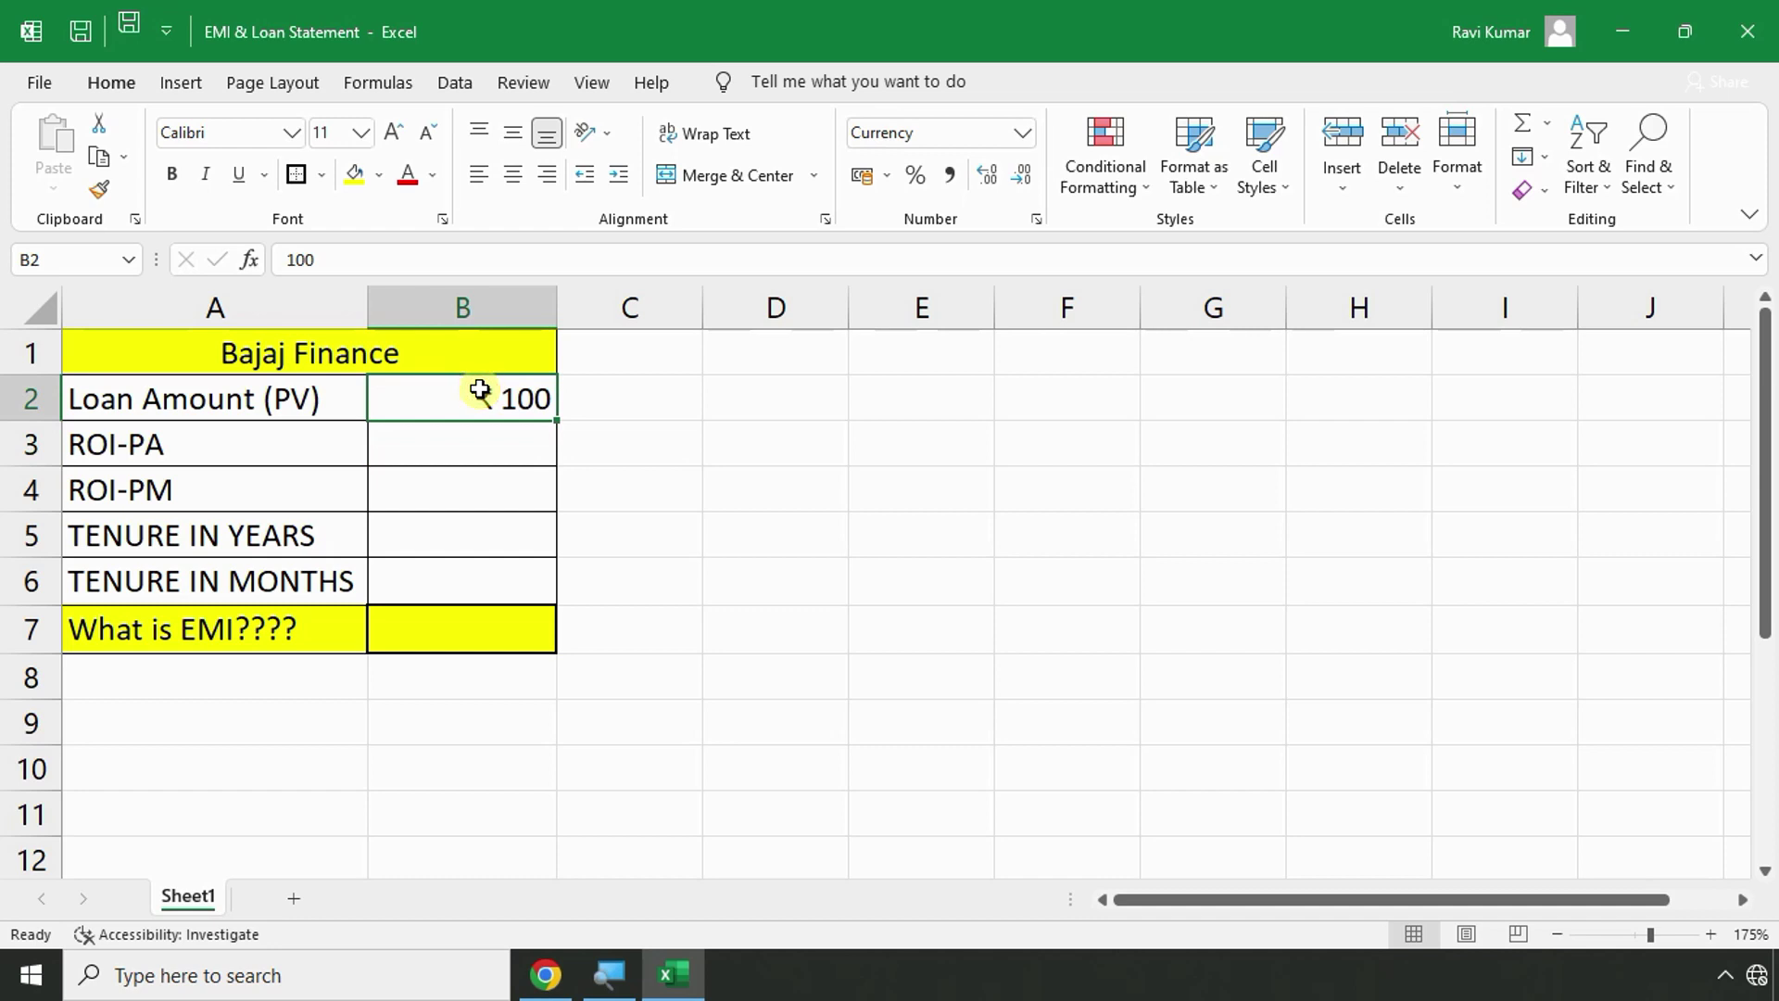
click(448, 626)
text(100)
key(Return)
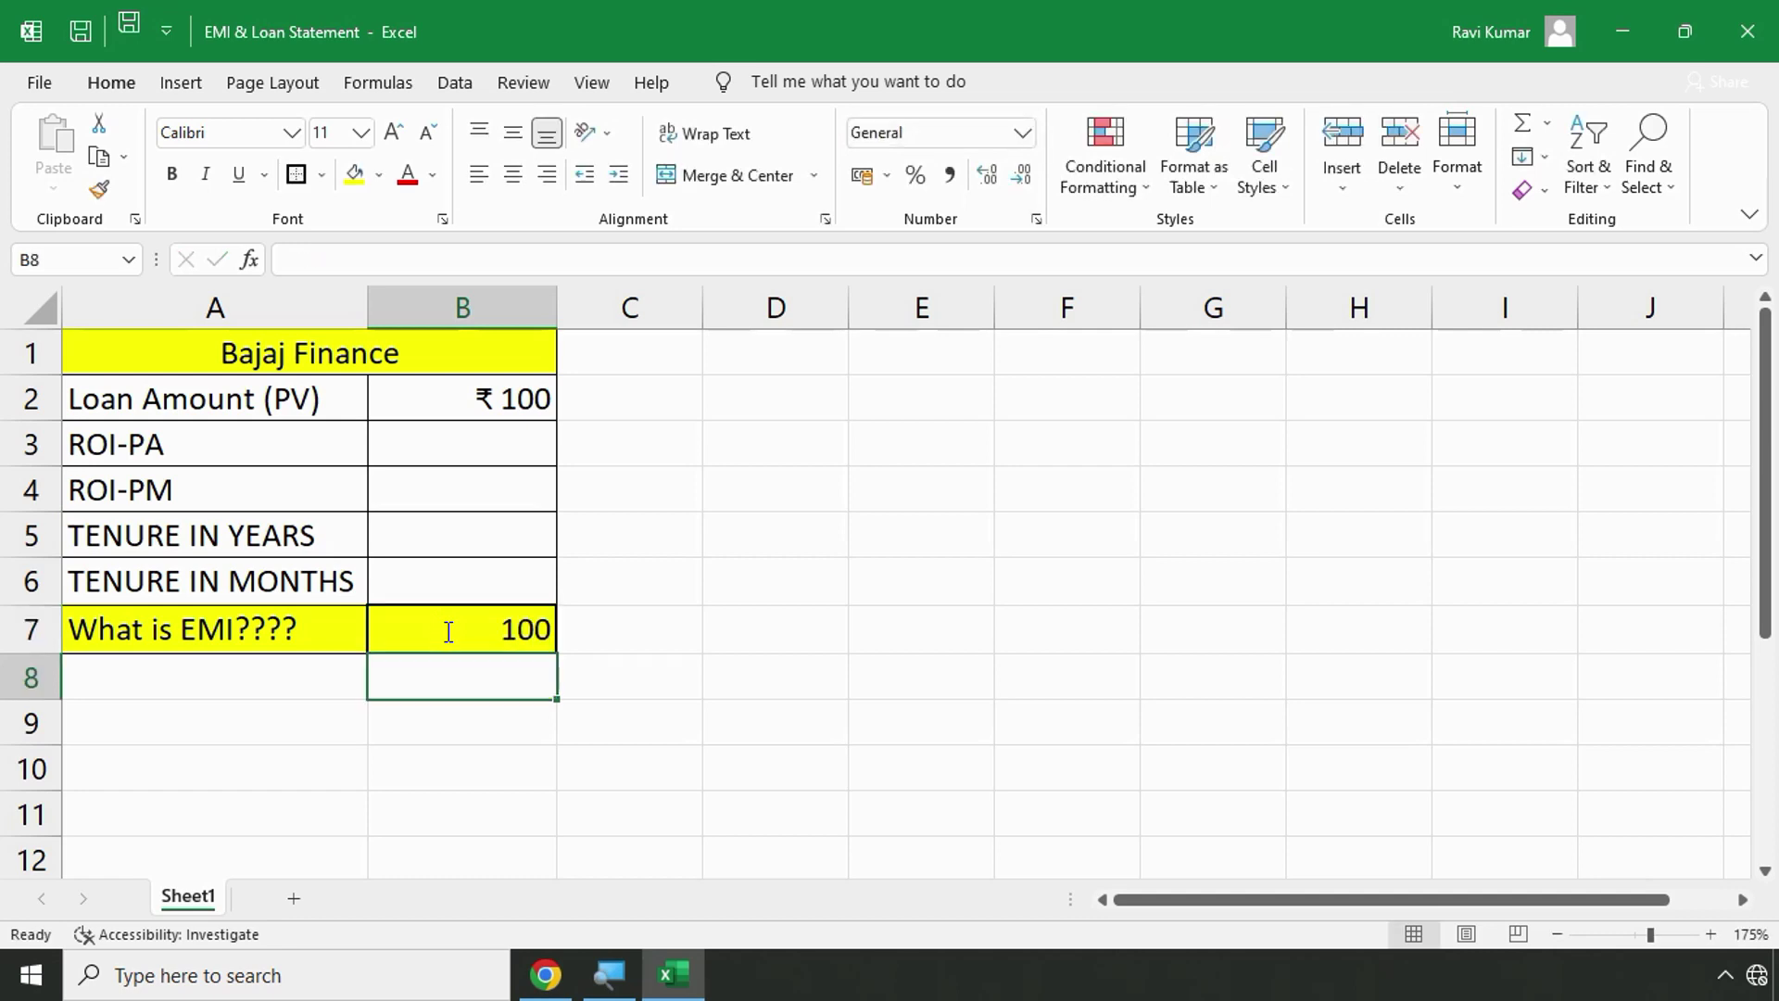
click(446, 631)
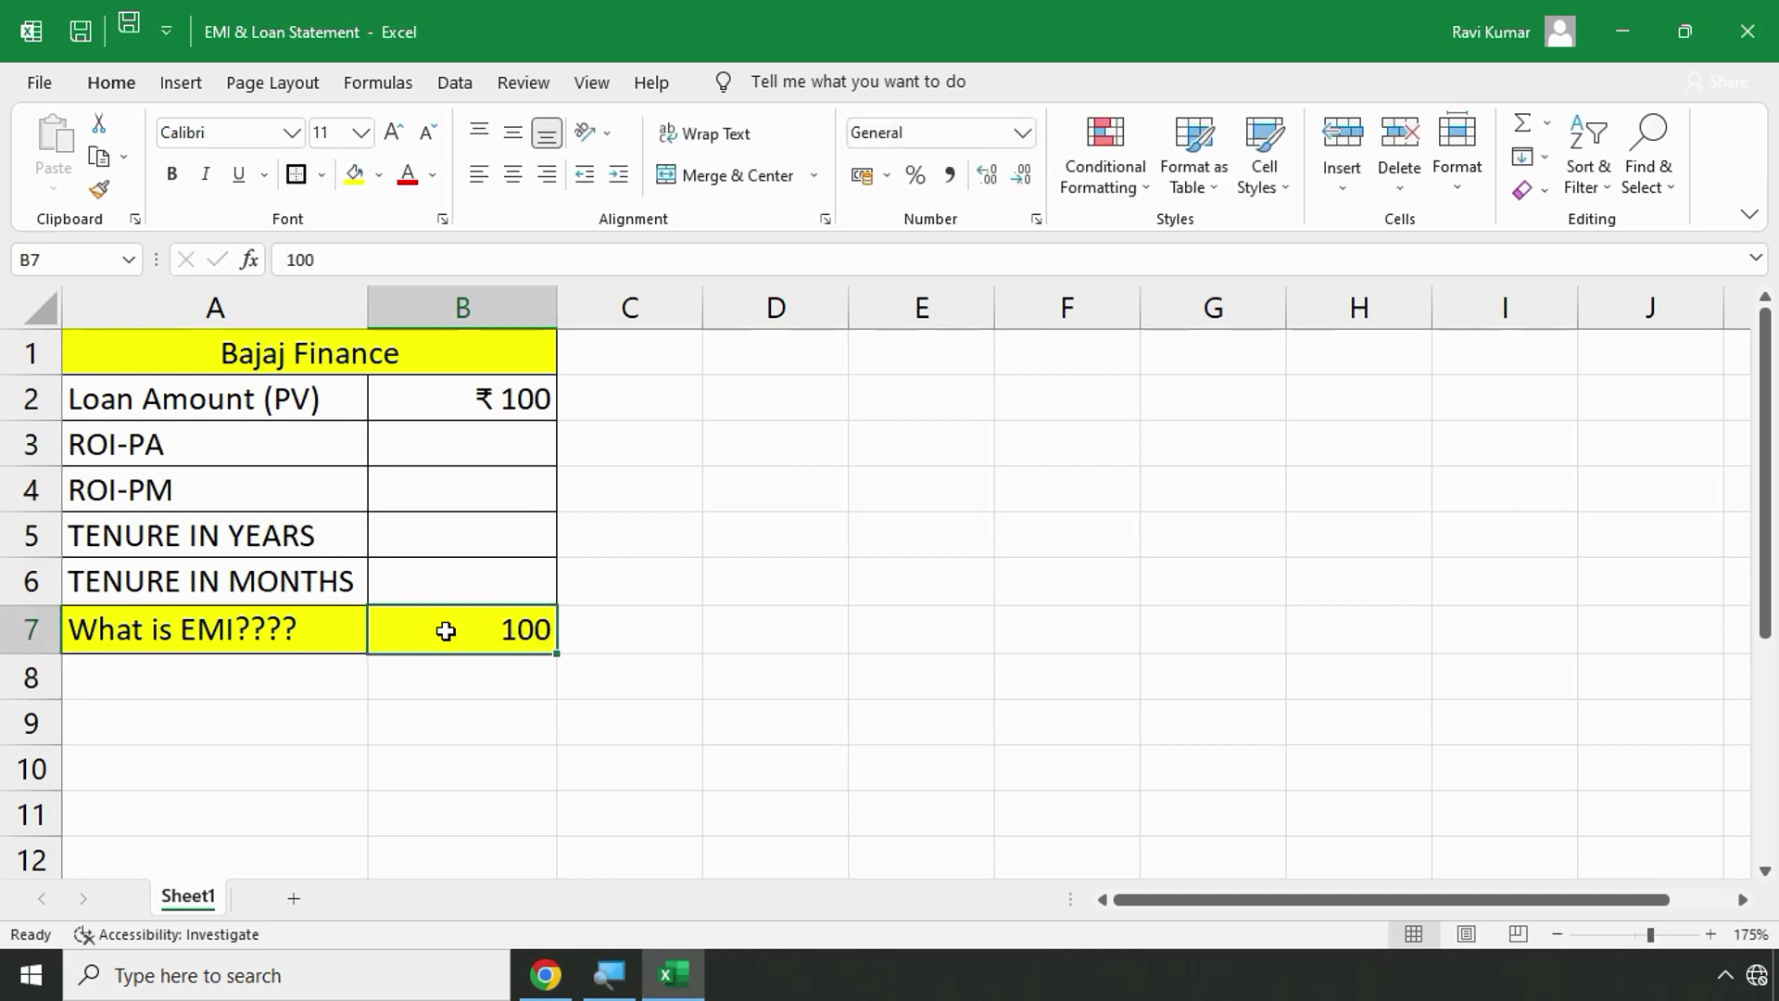
Read items 4a and 4d in the PDF, and format the EMI cell B7 in Excel as Currency with ₹ and 2 decimal places.
key(alt+Tab)
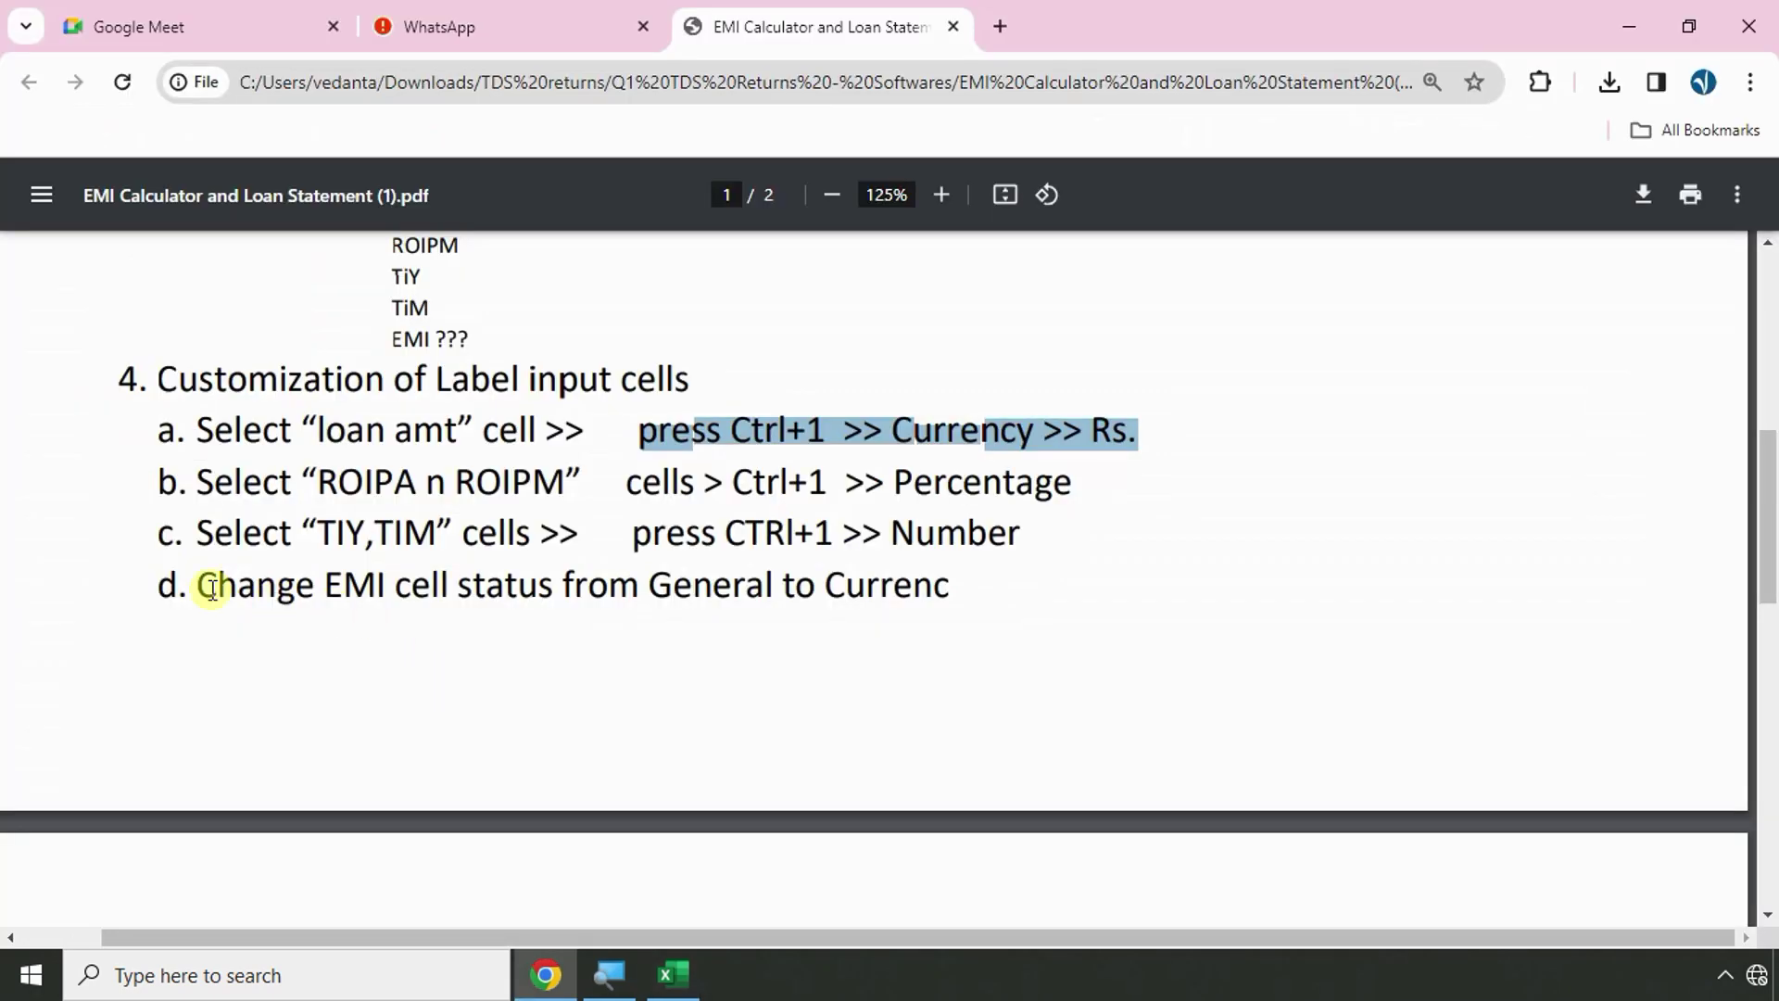
drag(198, 584, 296, 586)
drag(196, 429, 1128, 426)
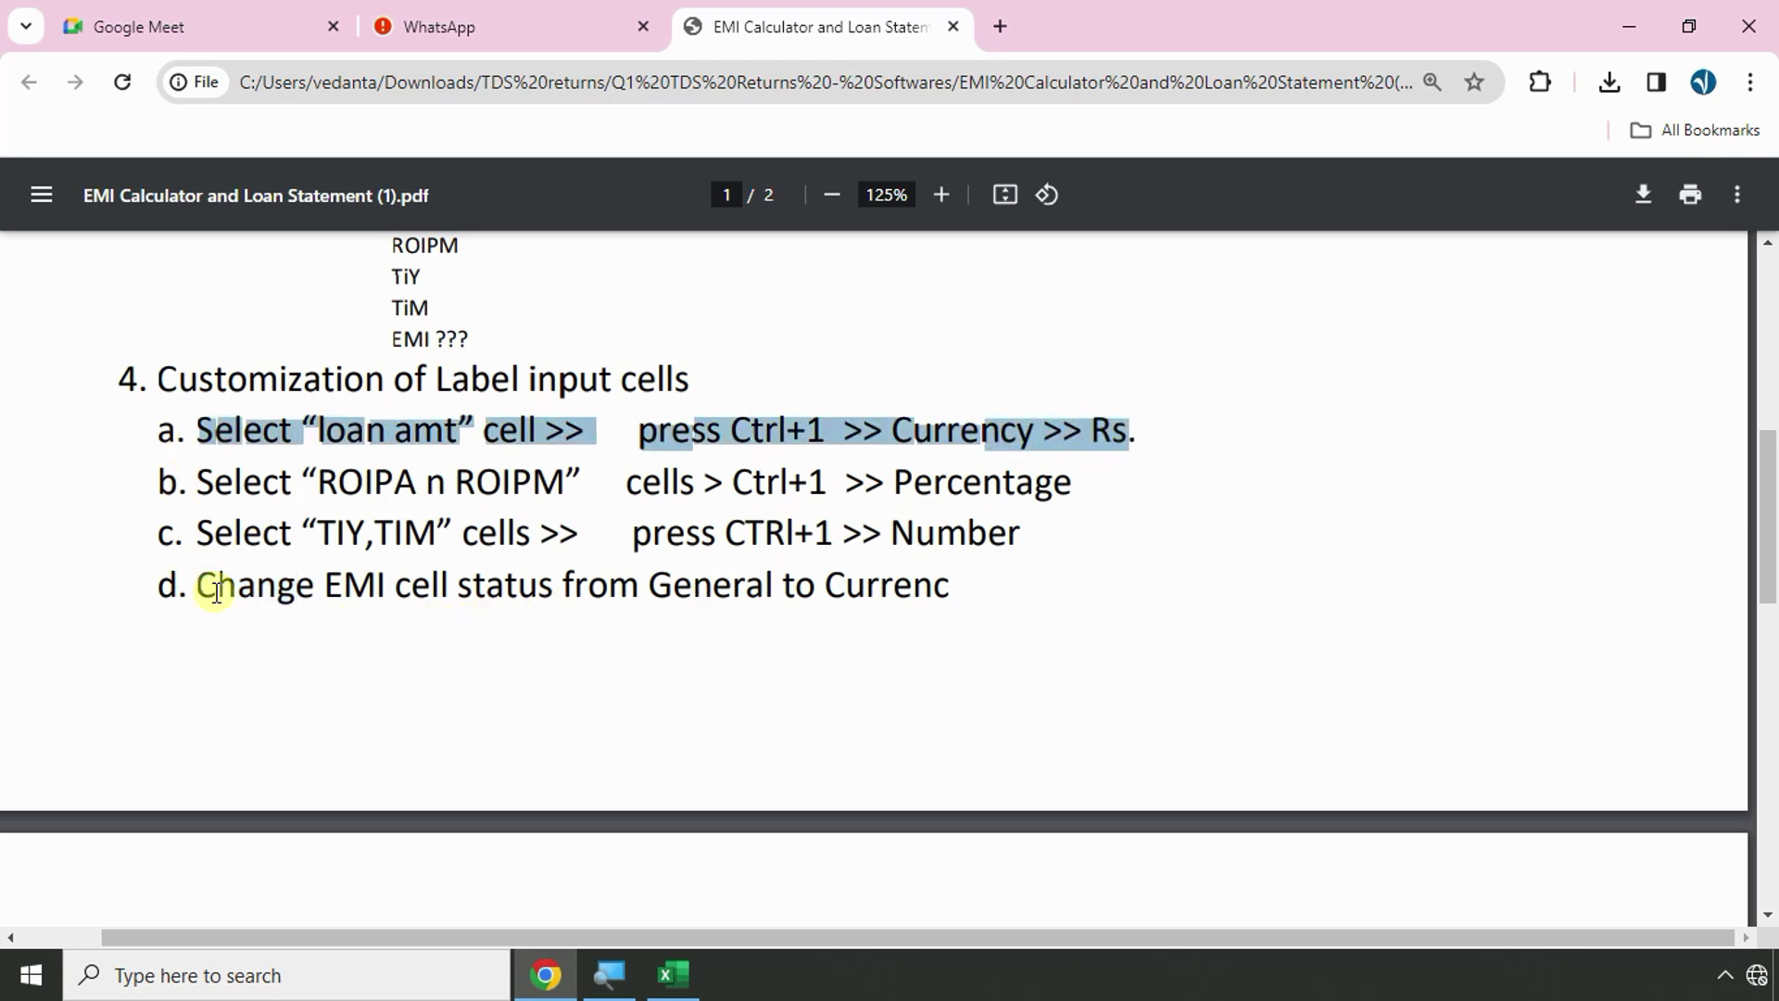
drag(186, 585, 980, 589)
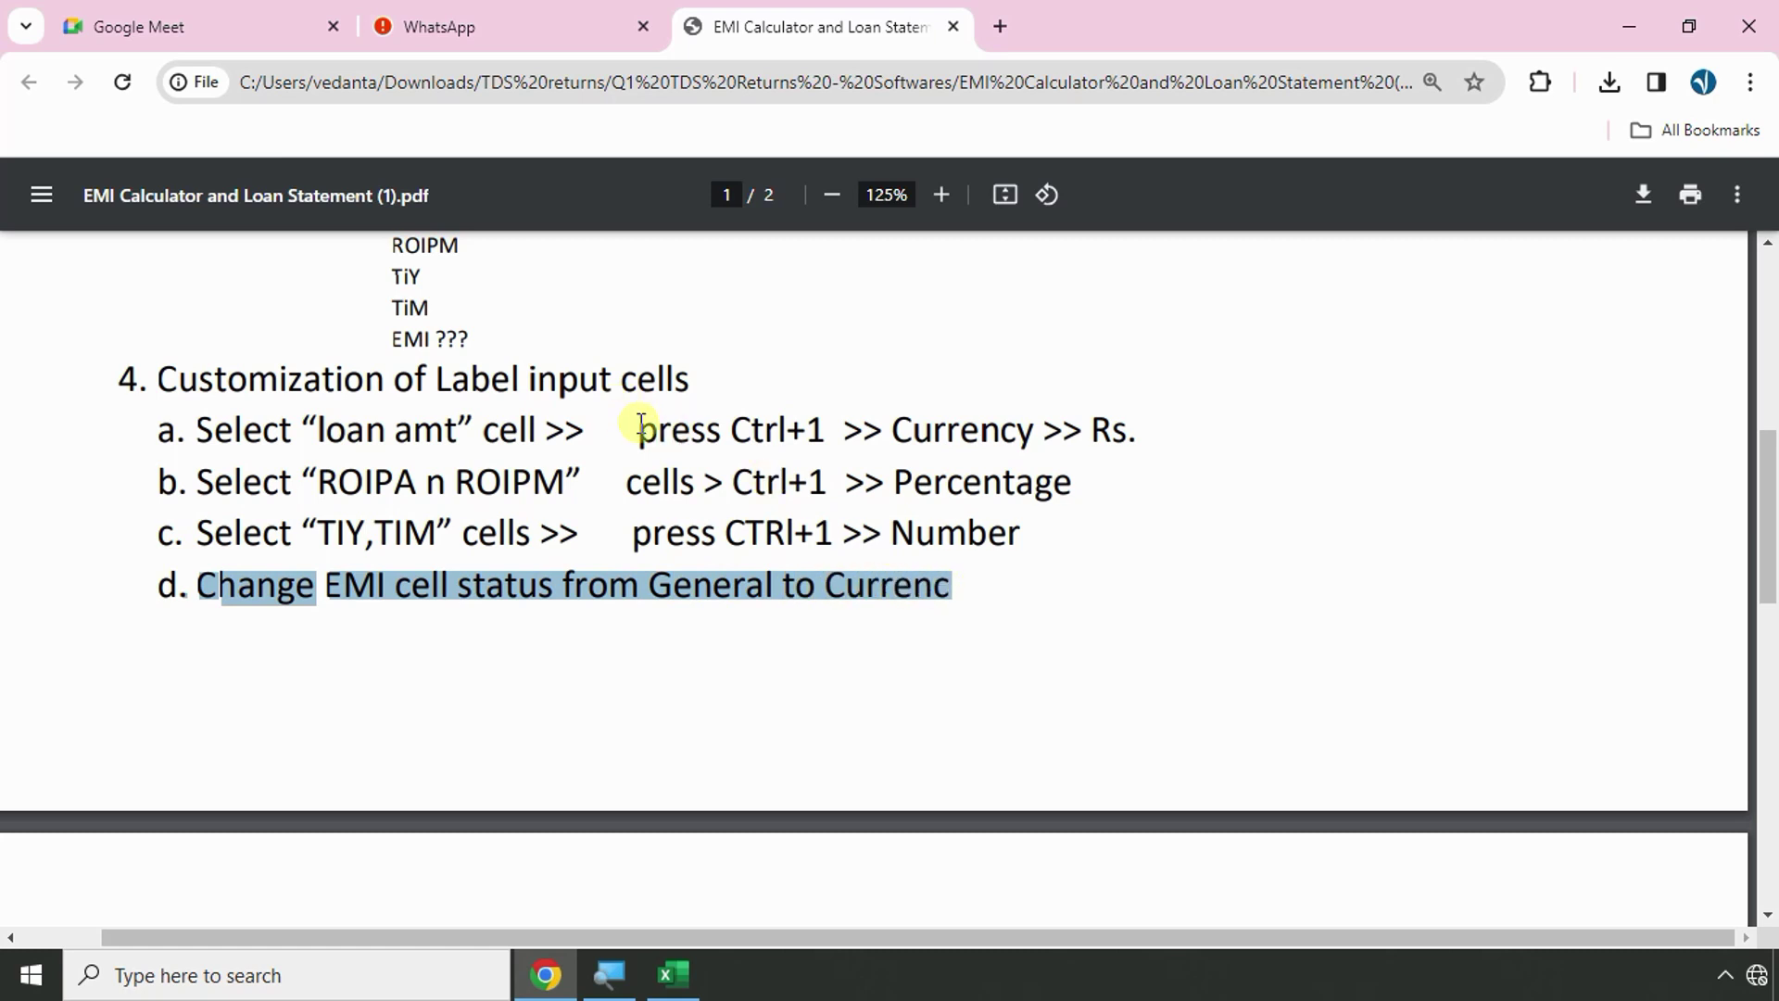
drag(641, 428, 1161, 427)
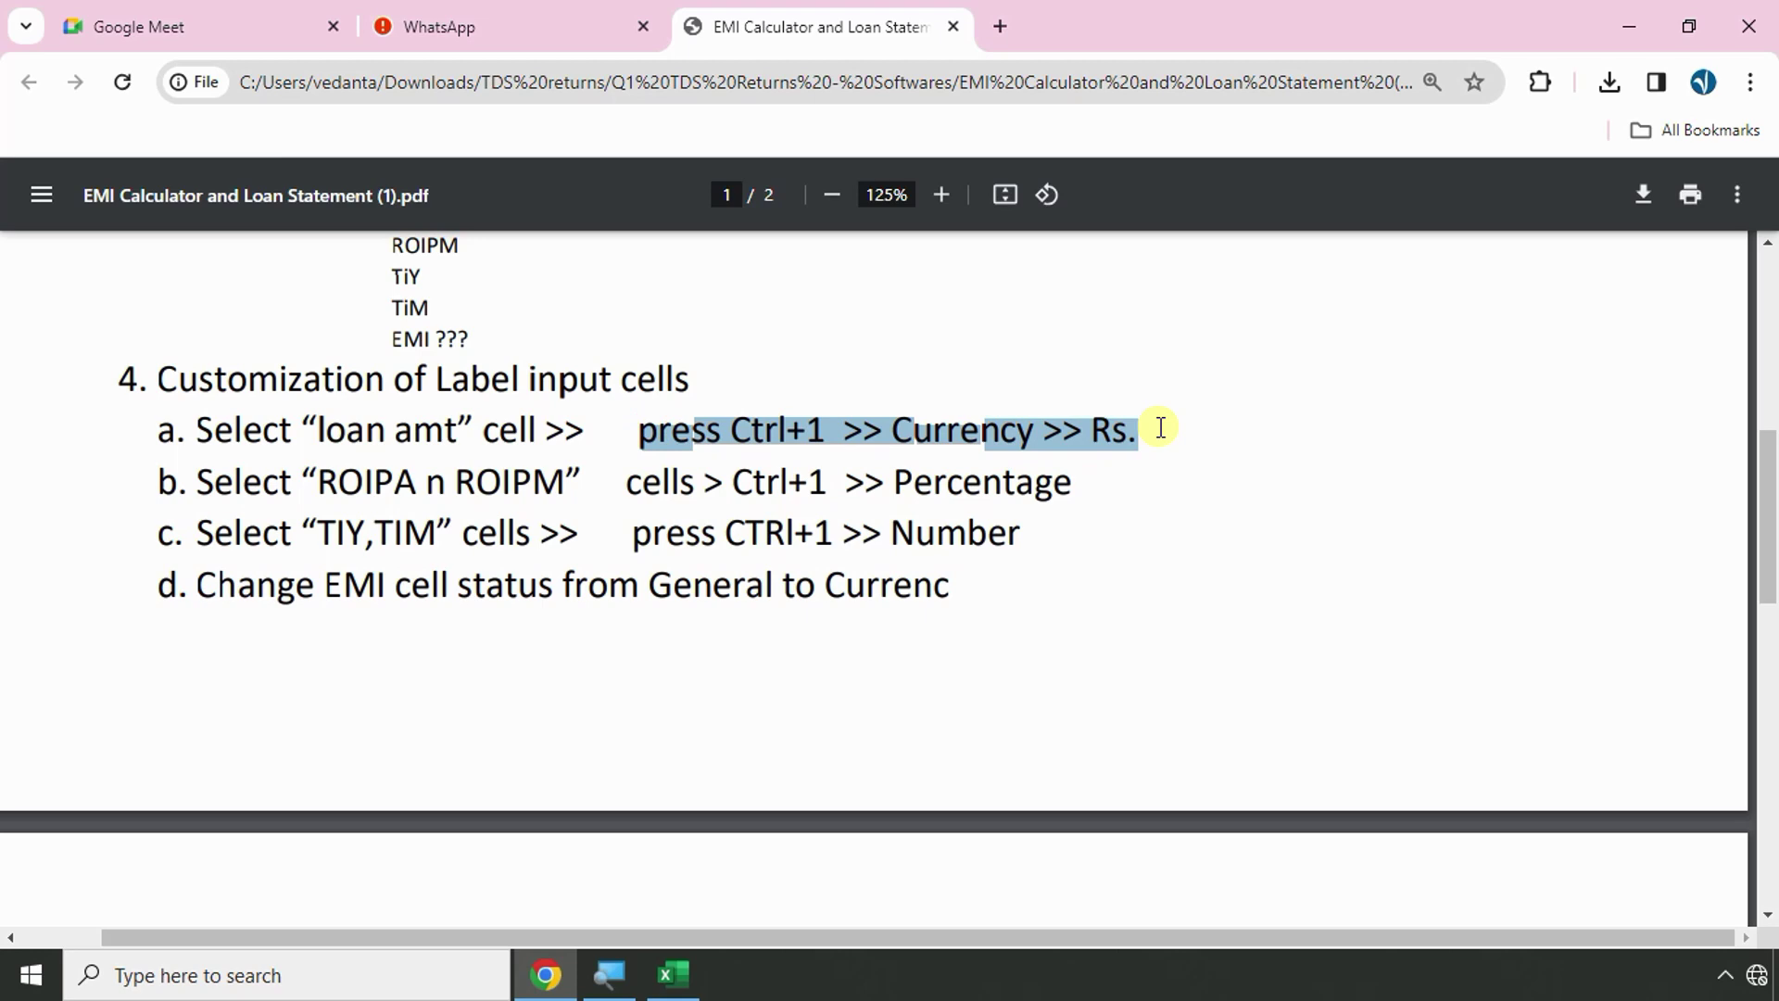
key(alt+Tab)
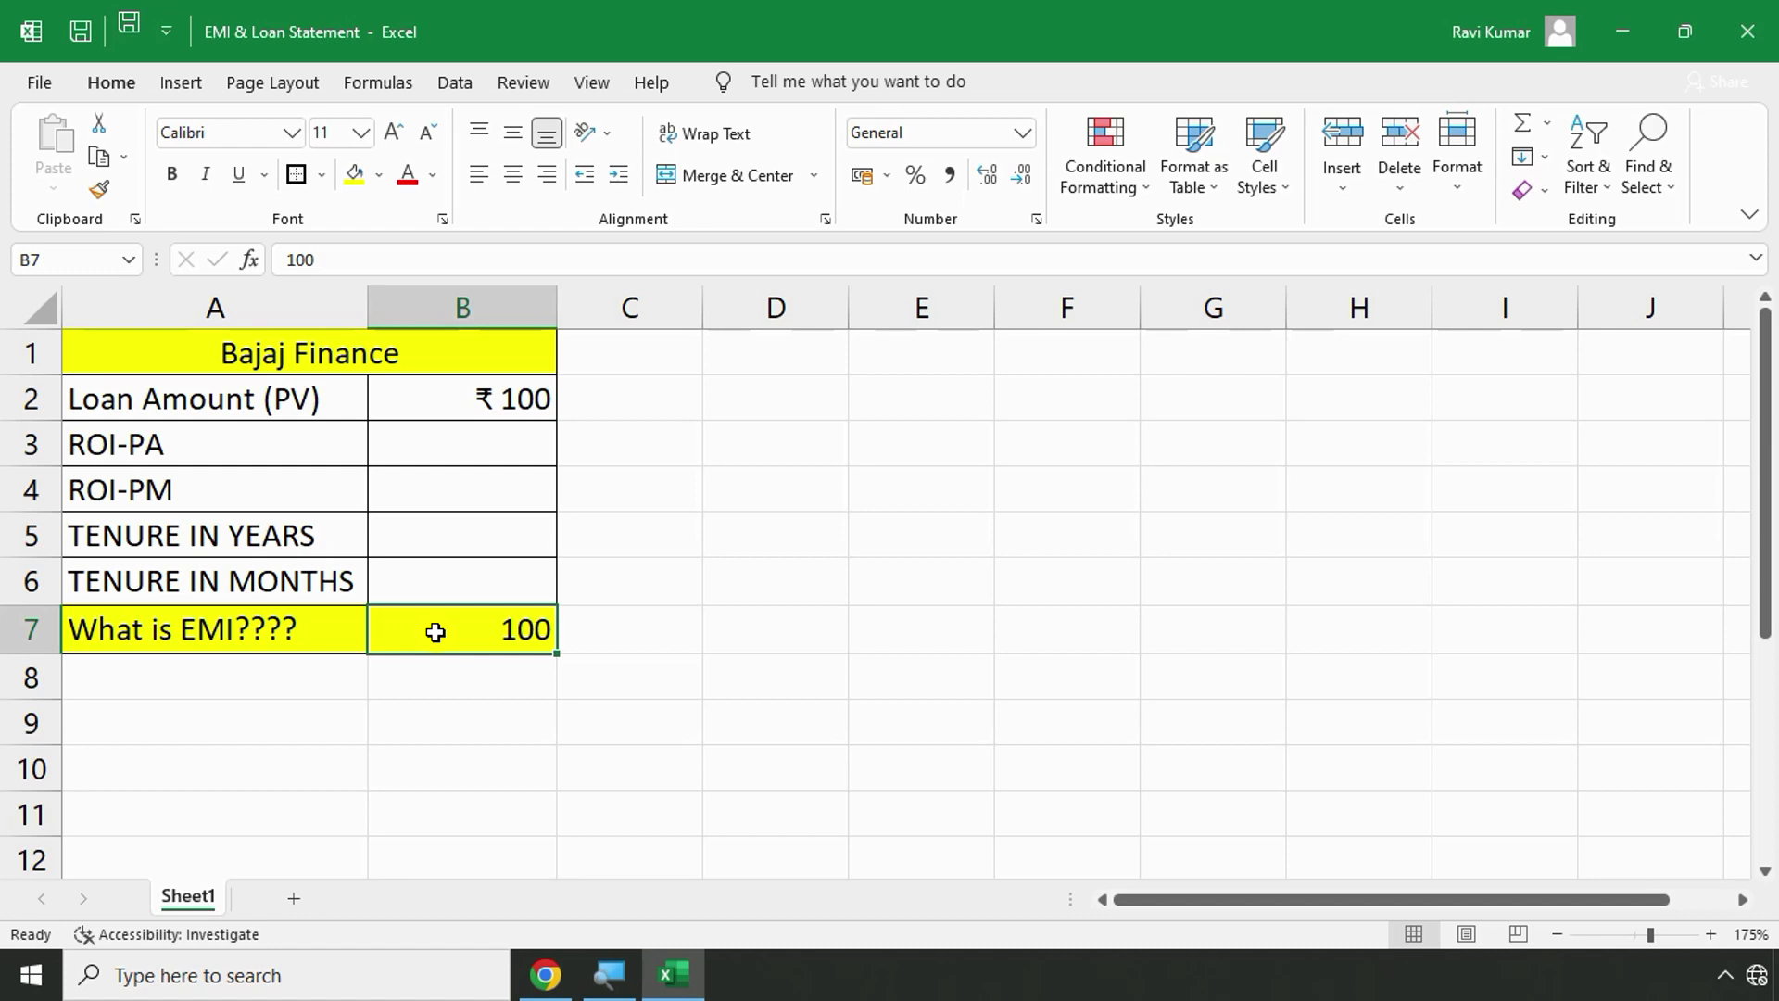
key(ctrl+1)
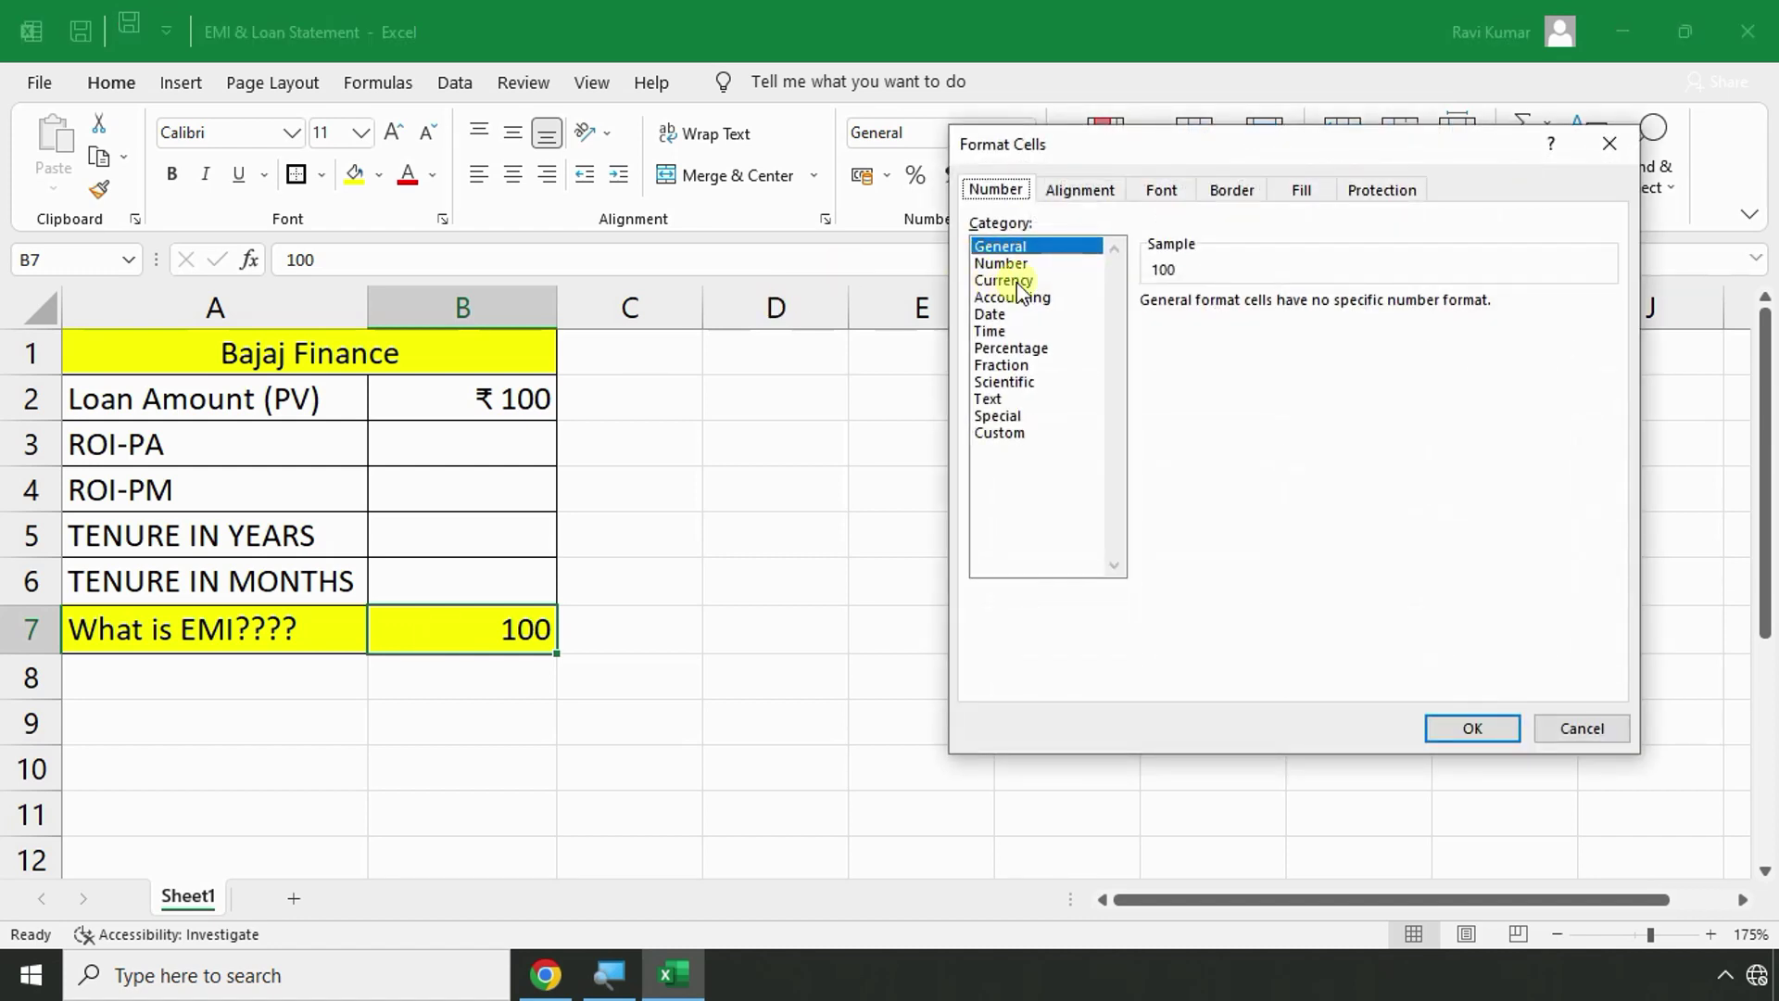
click(1005, 280)
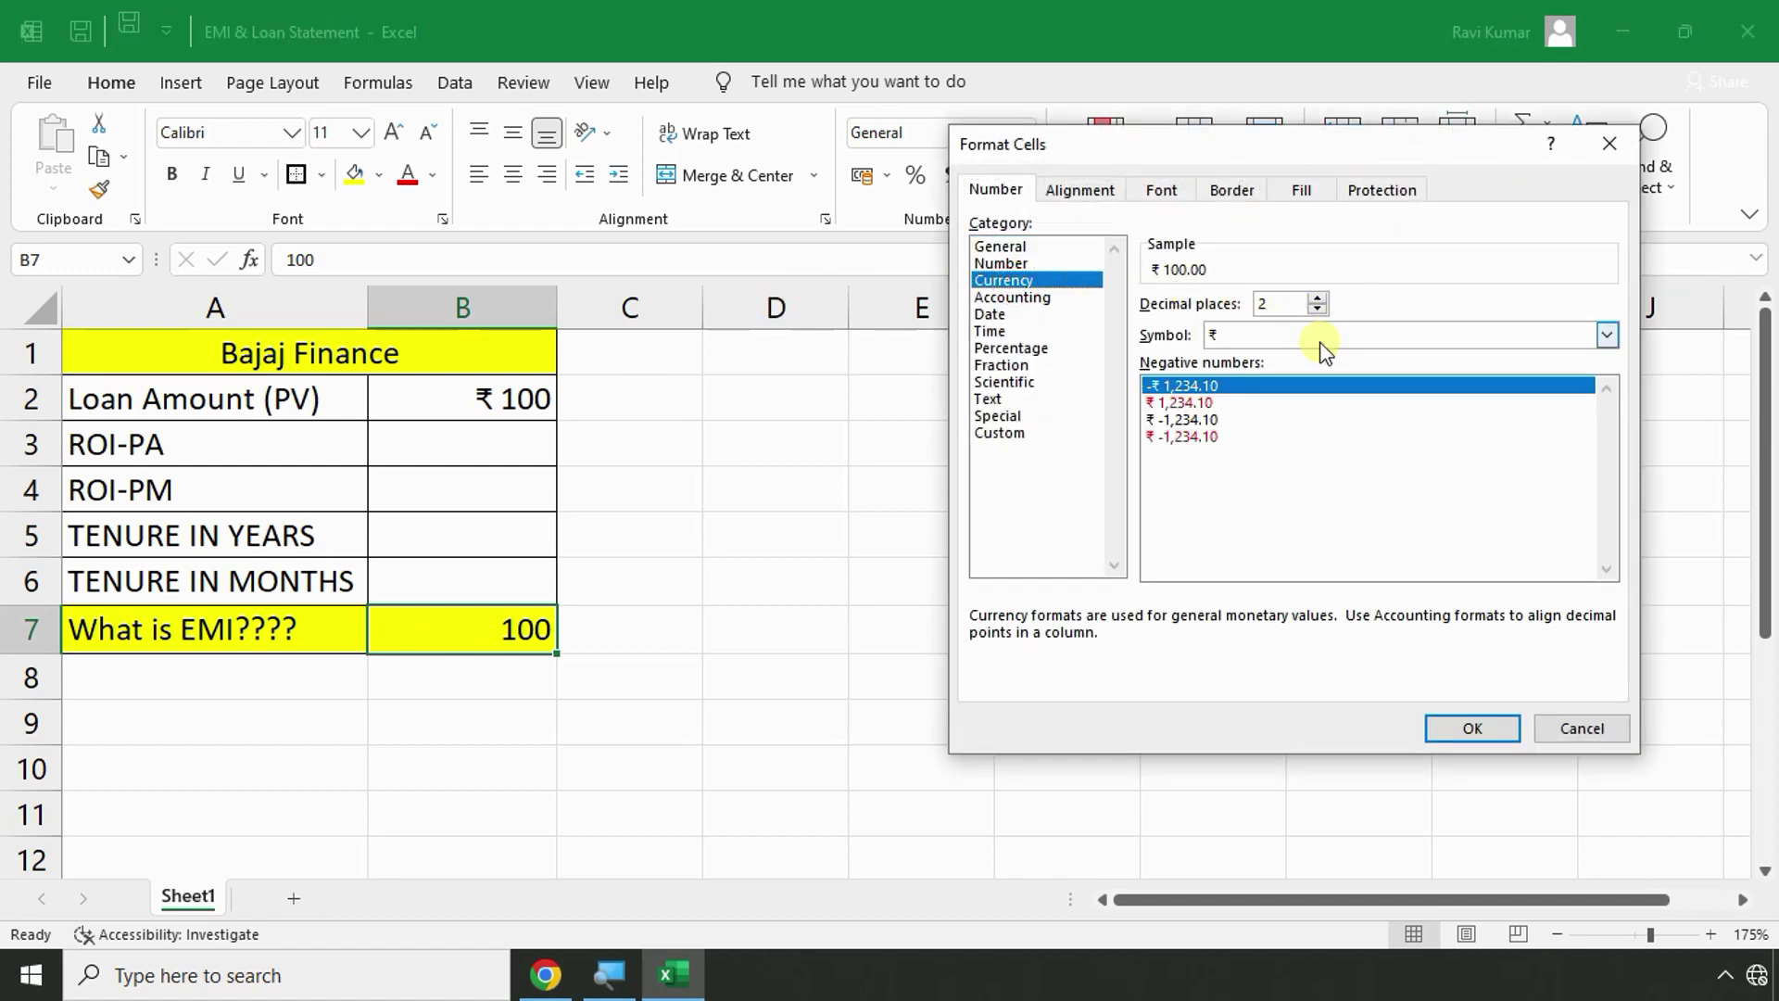
click(1318, 309)
click(1318, 308)
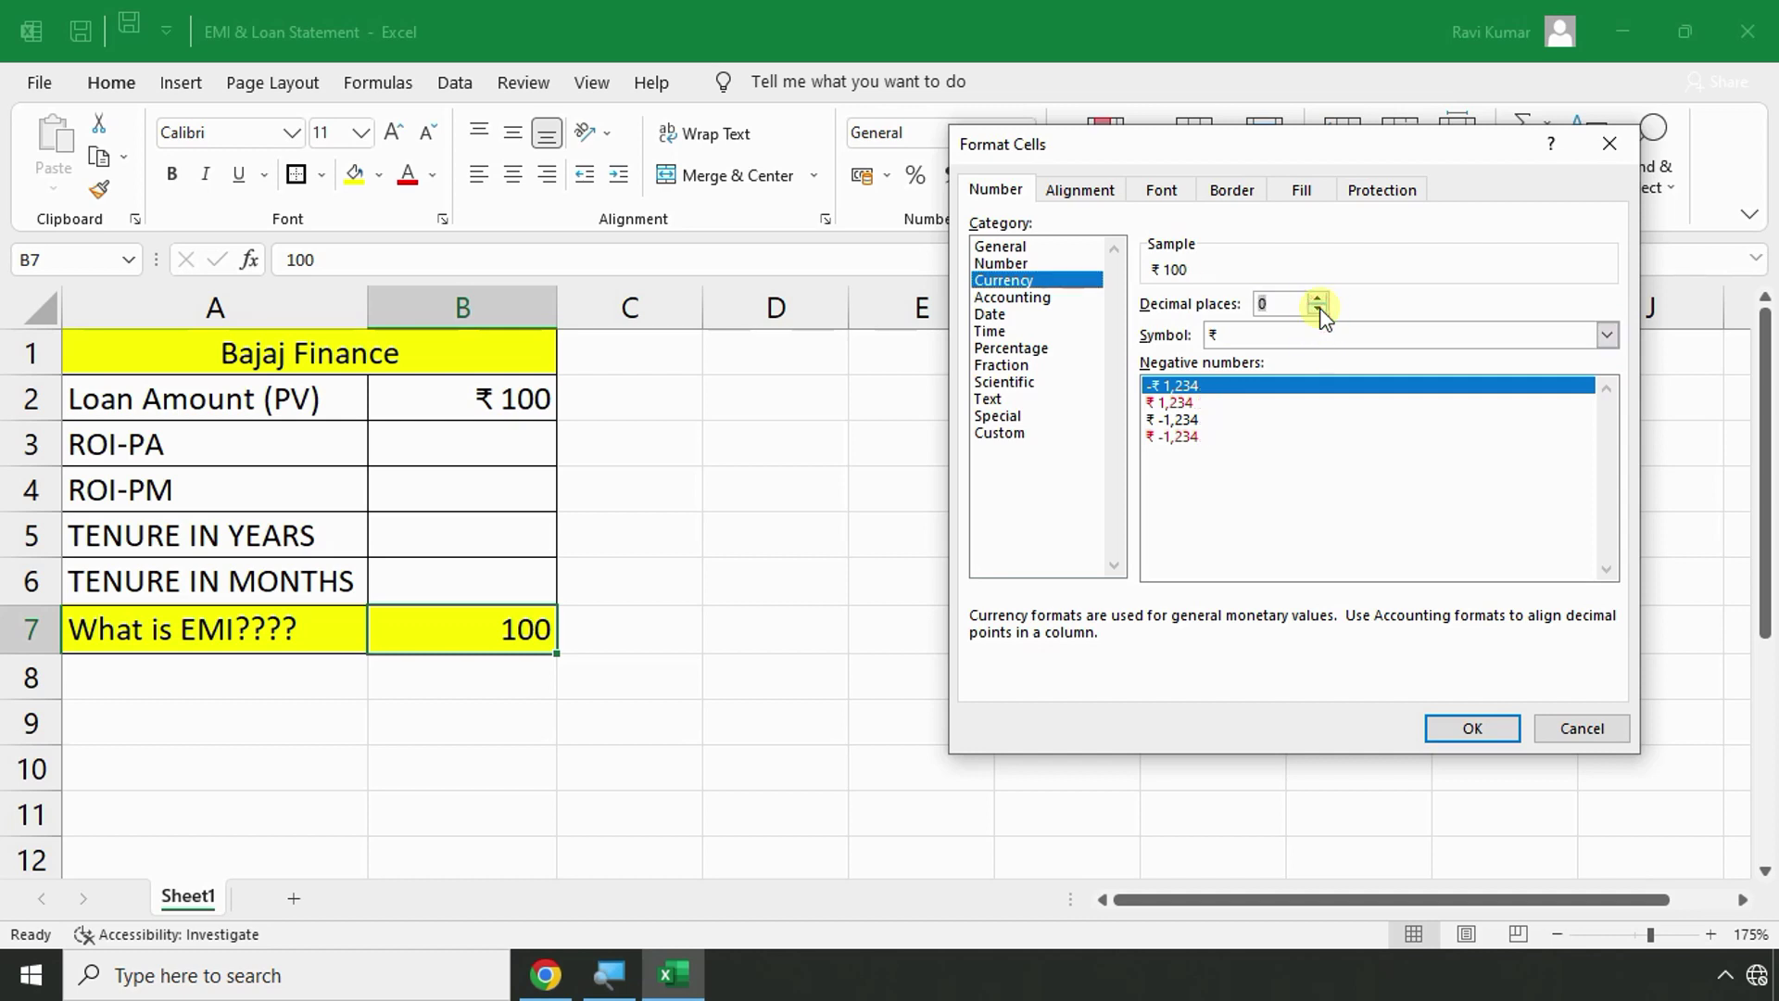
click(1318, 299)
click(1318, 299)
click(1473, 730)
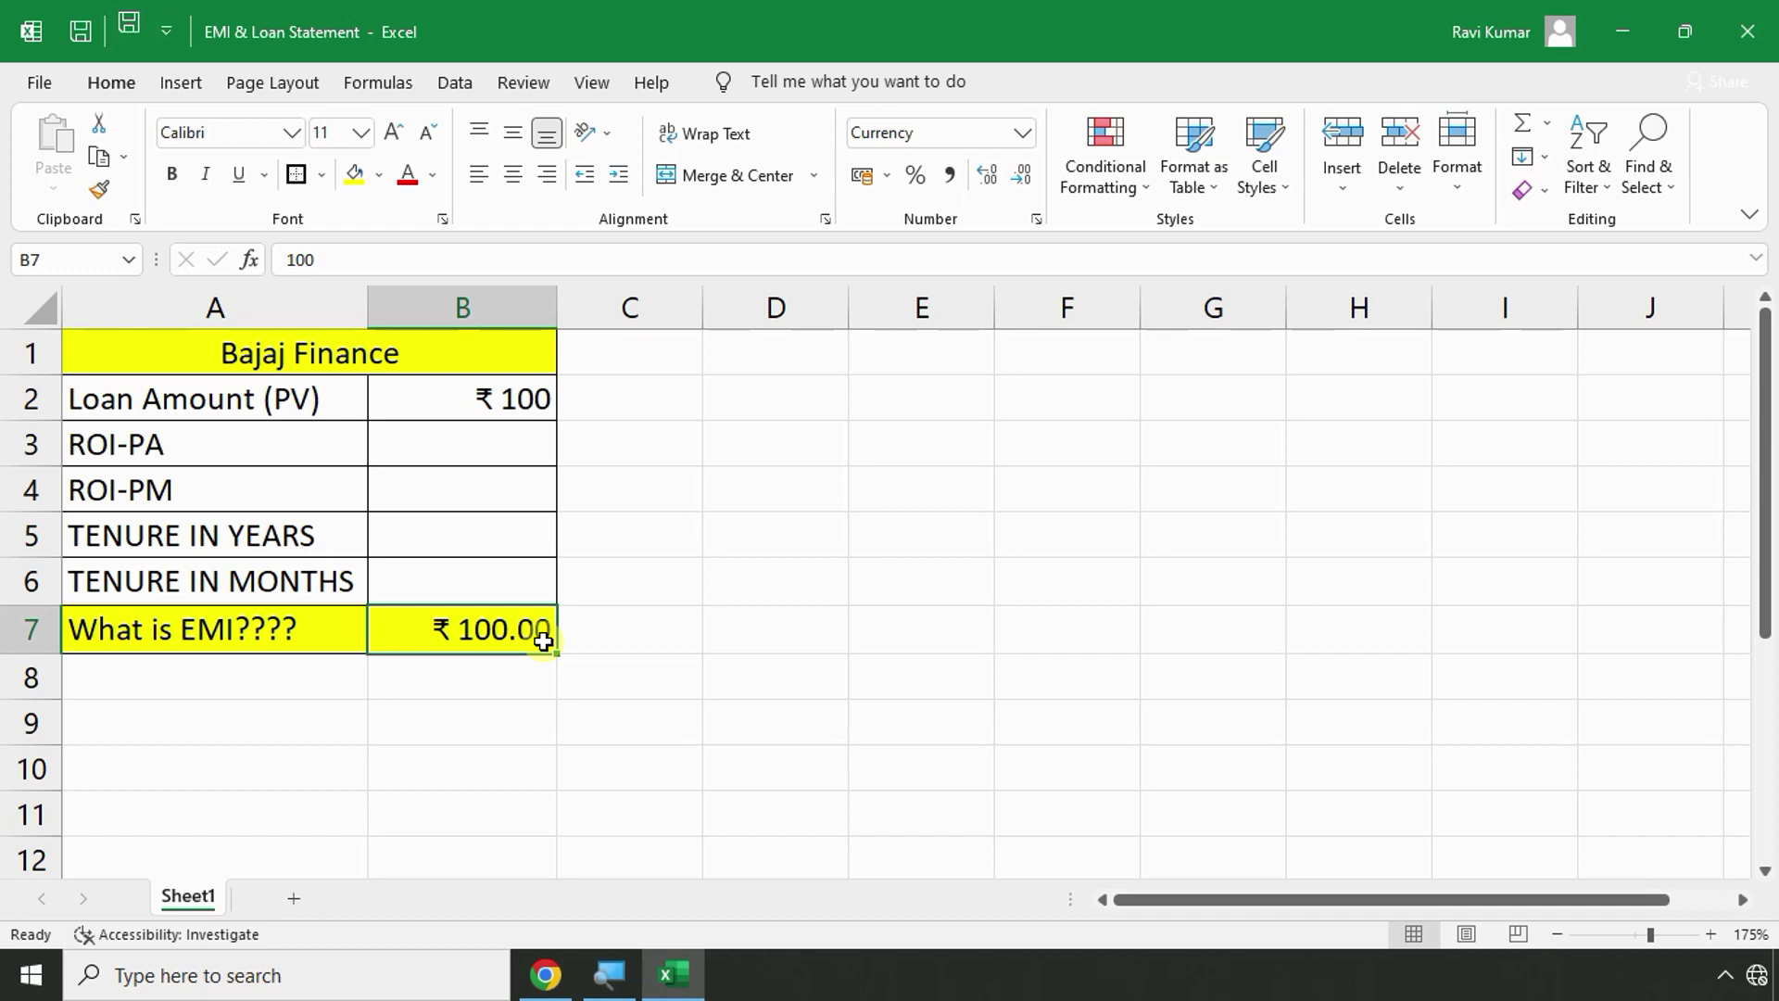
Reduce the EMI cell B7's currency format to 0 decimal places.
key(ctrl+1)
click(1320, 308)
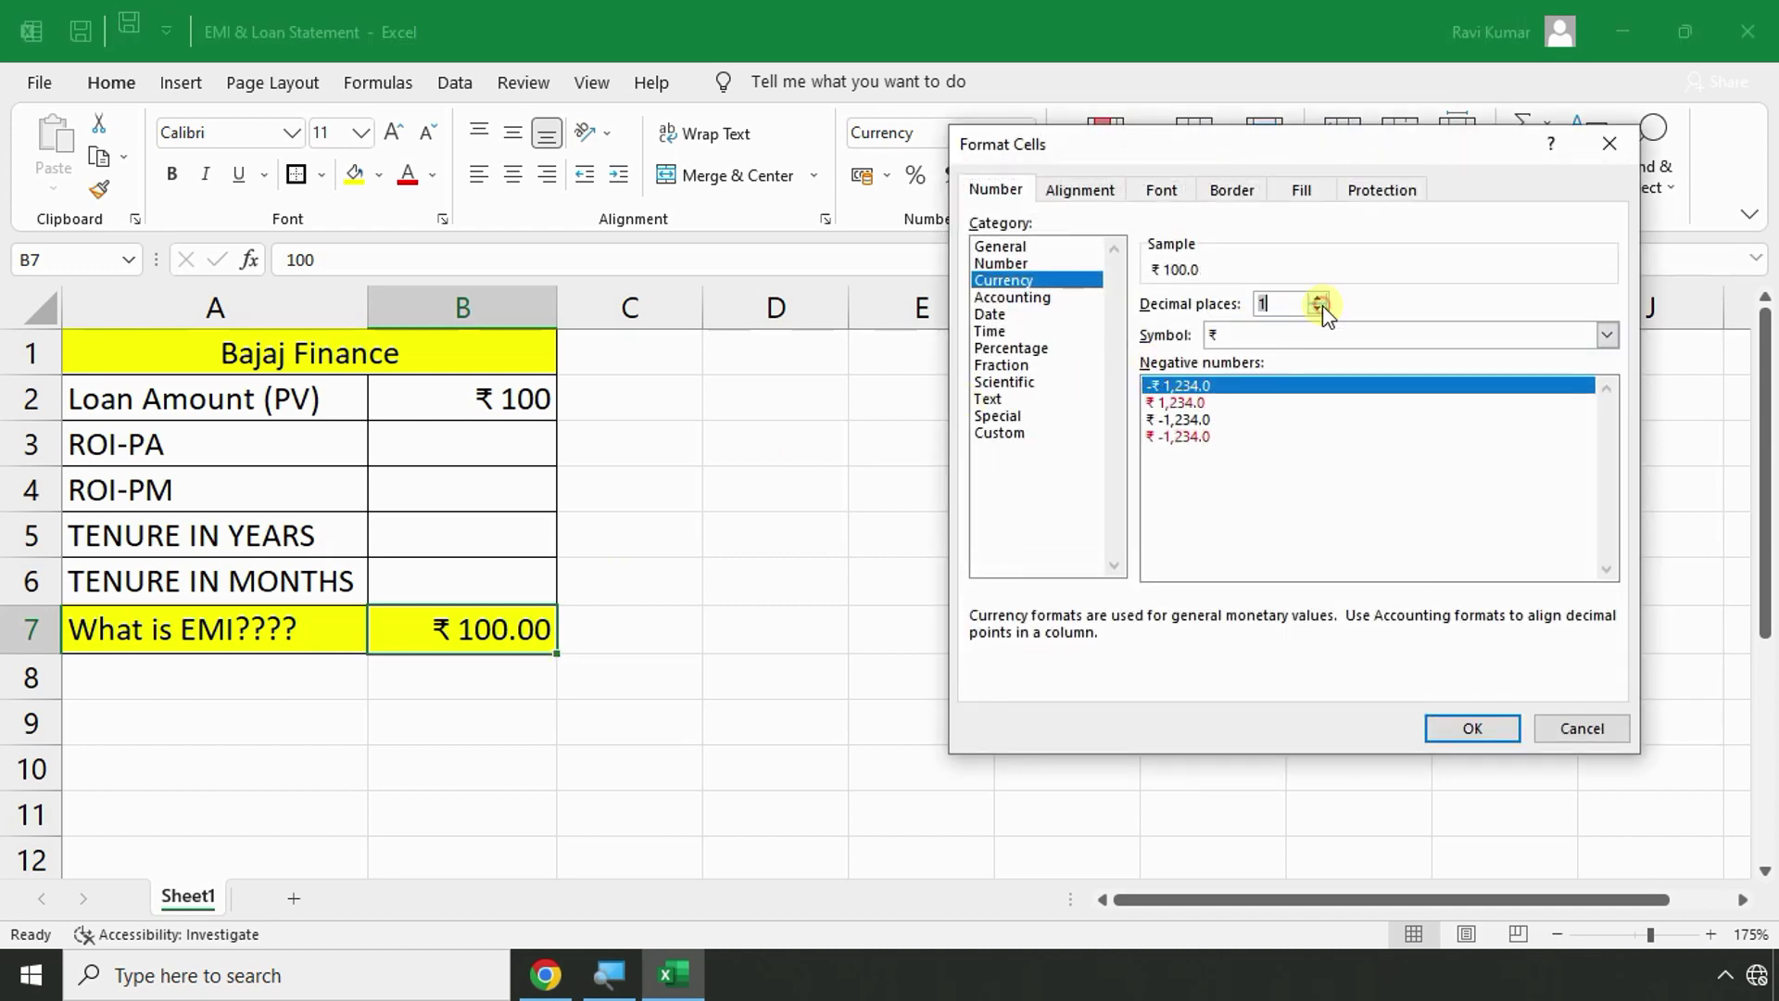
click(1320, 309)
click(1452, 718)
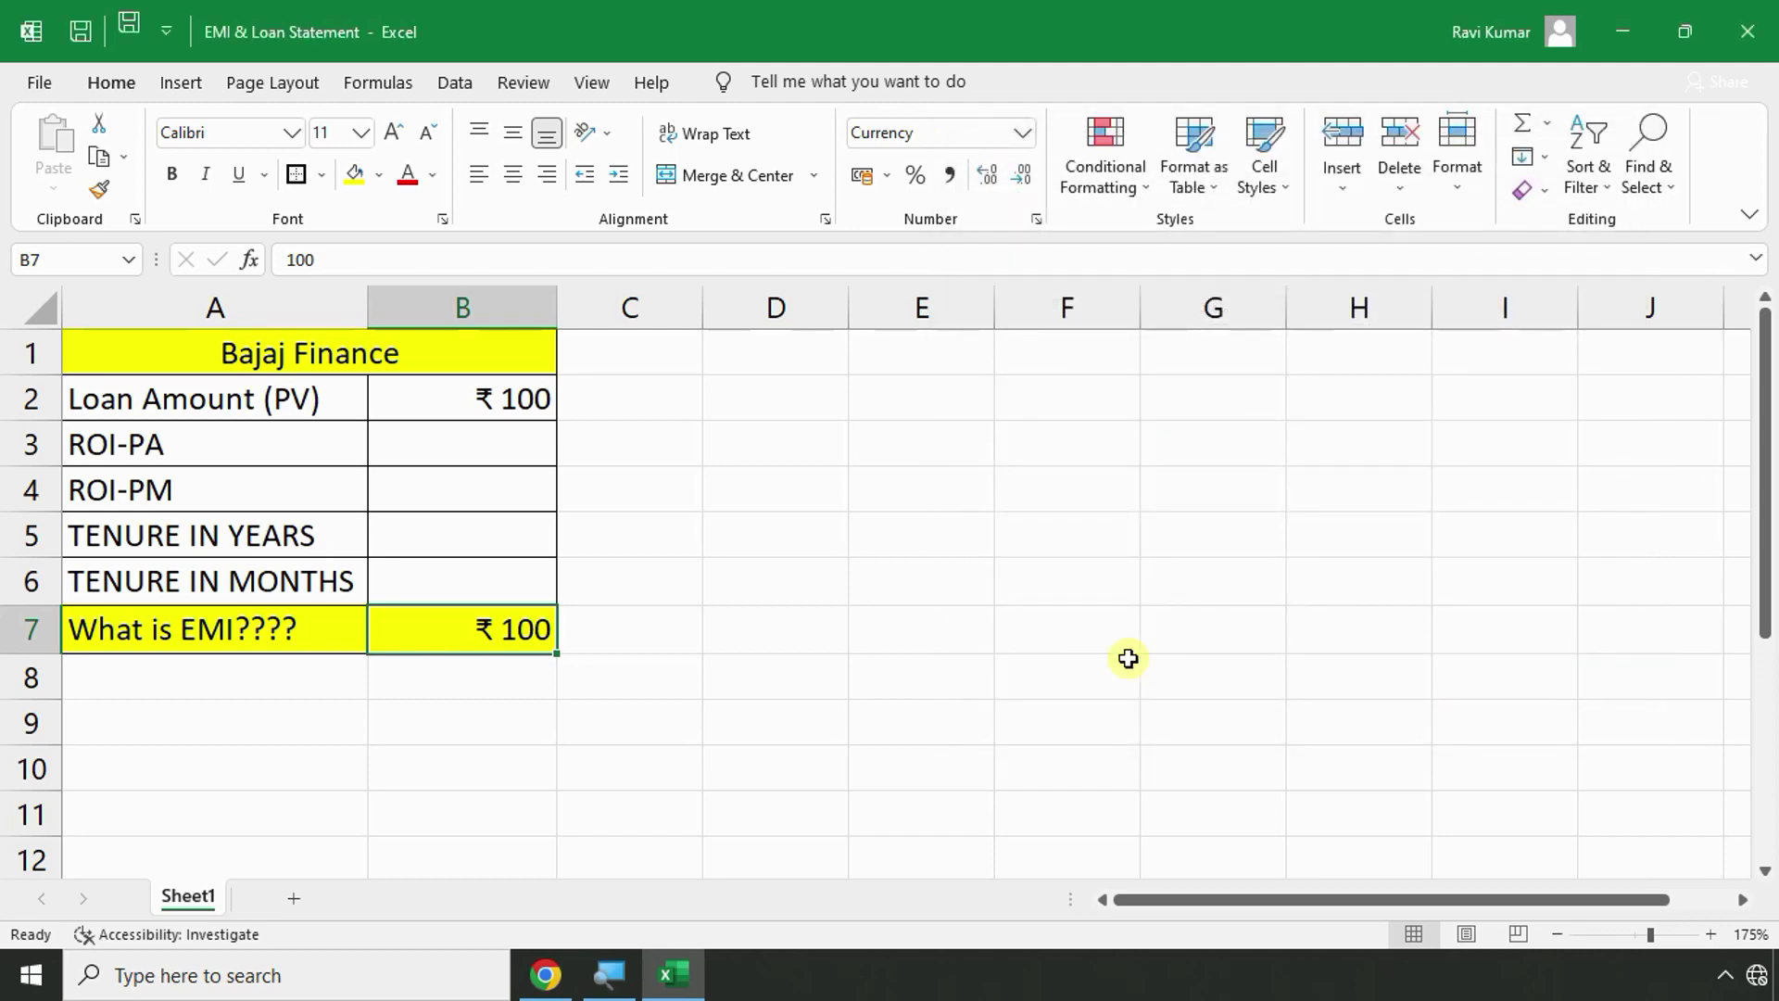
Switch to the PDF and review items 4a and 4d on currency formatting for the loan amount and EMI cells.
key(alt+Tab)
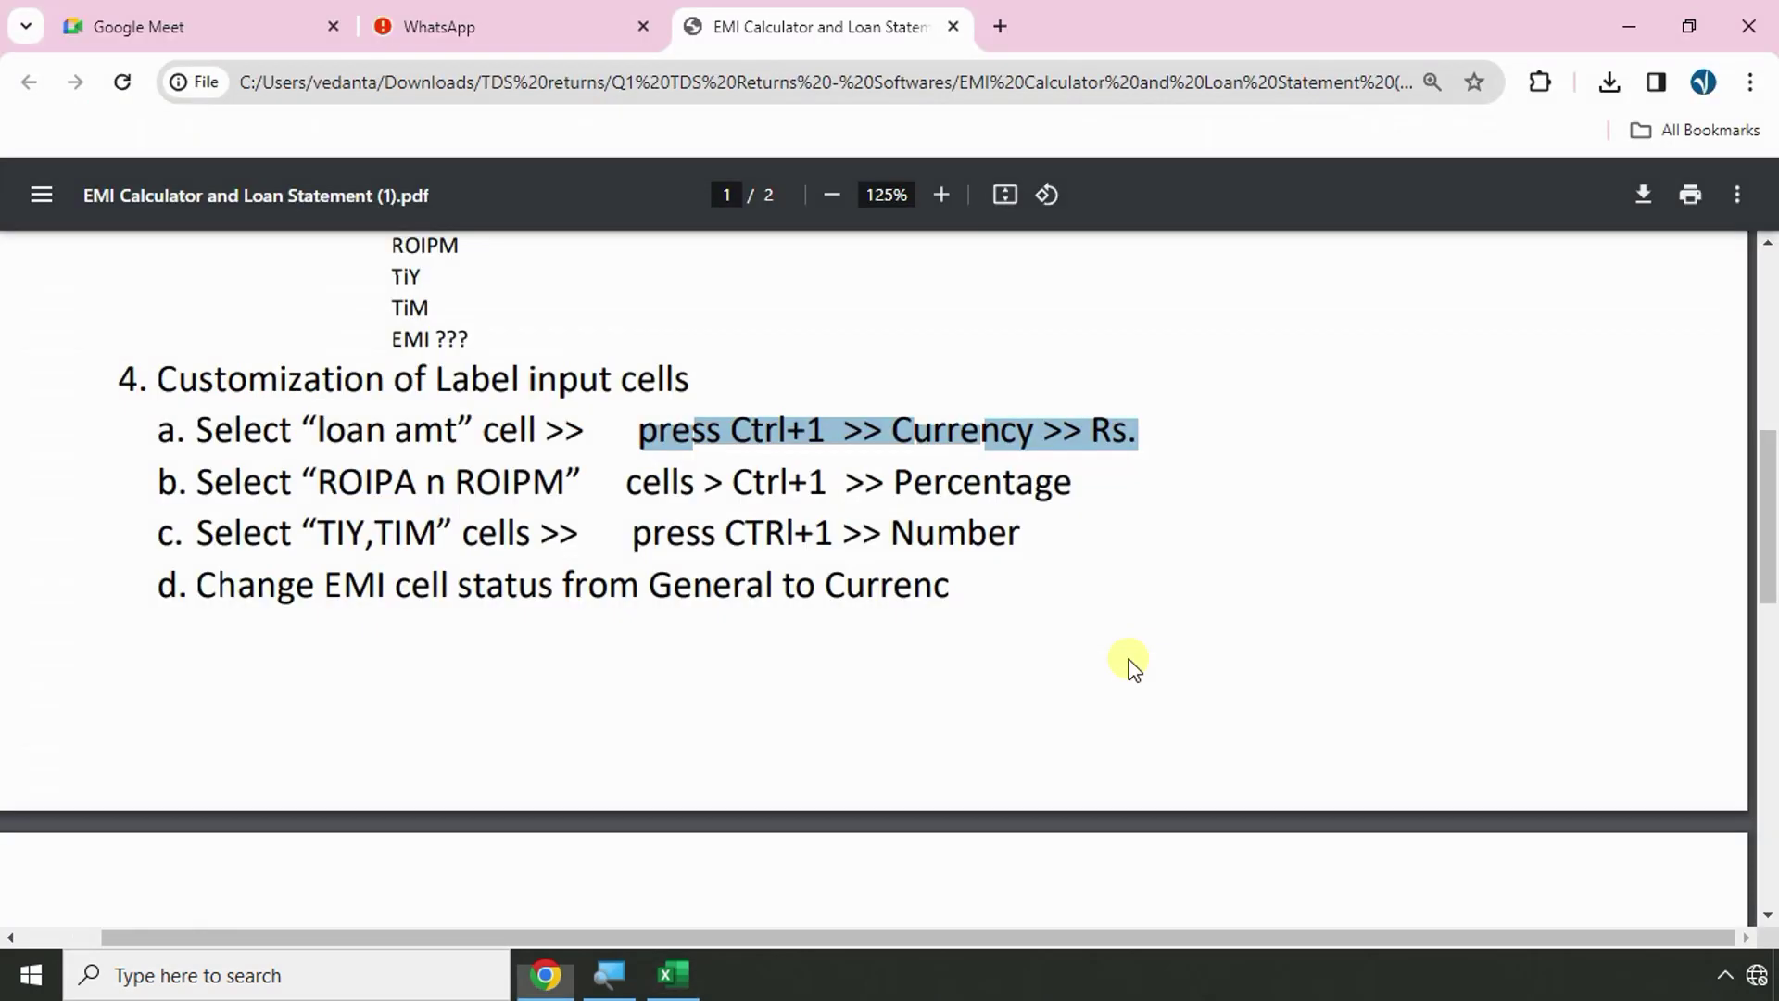
click(163, 433)
drag(164, 433, 1138, 432)
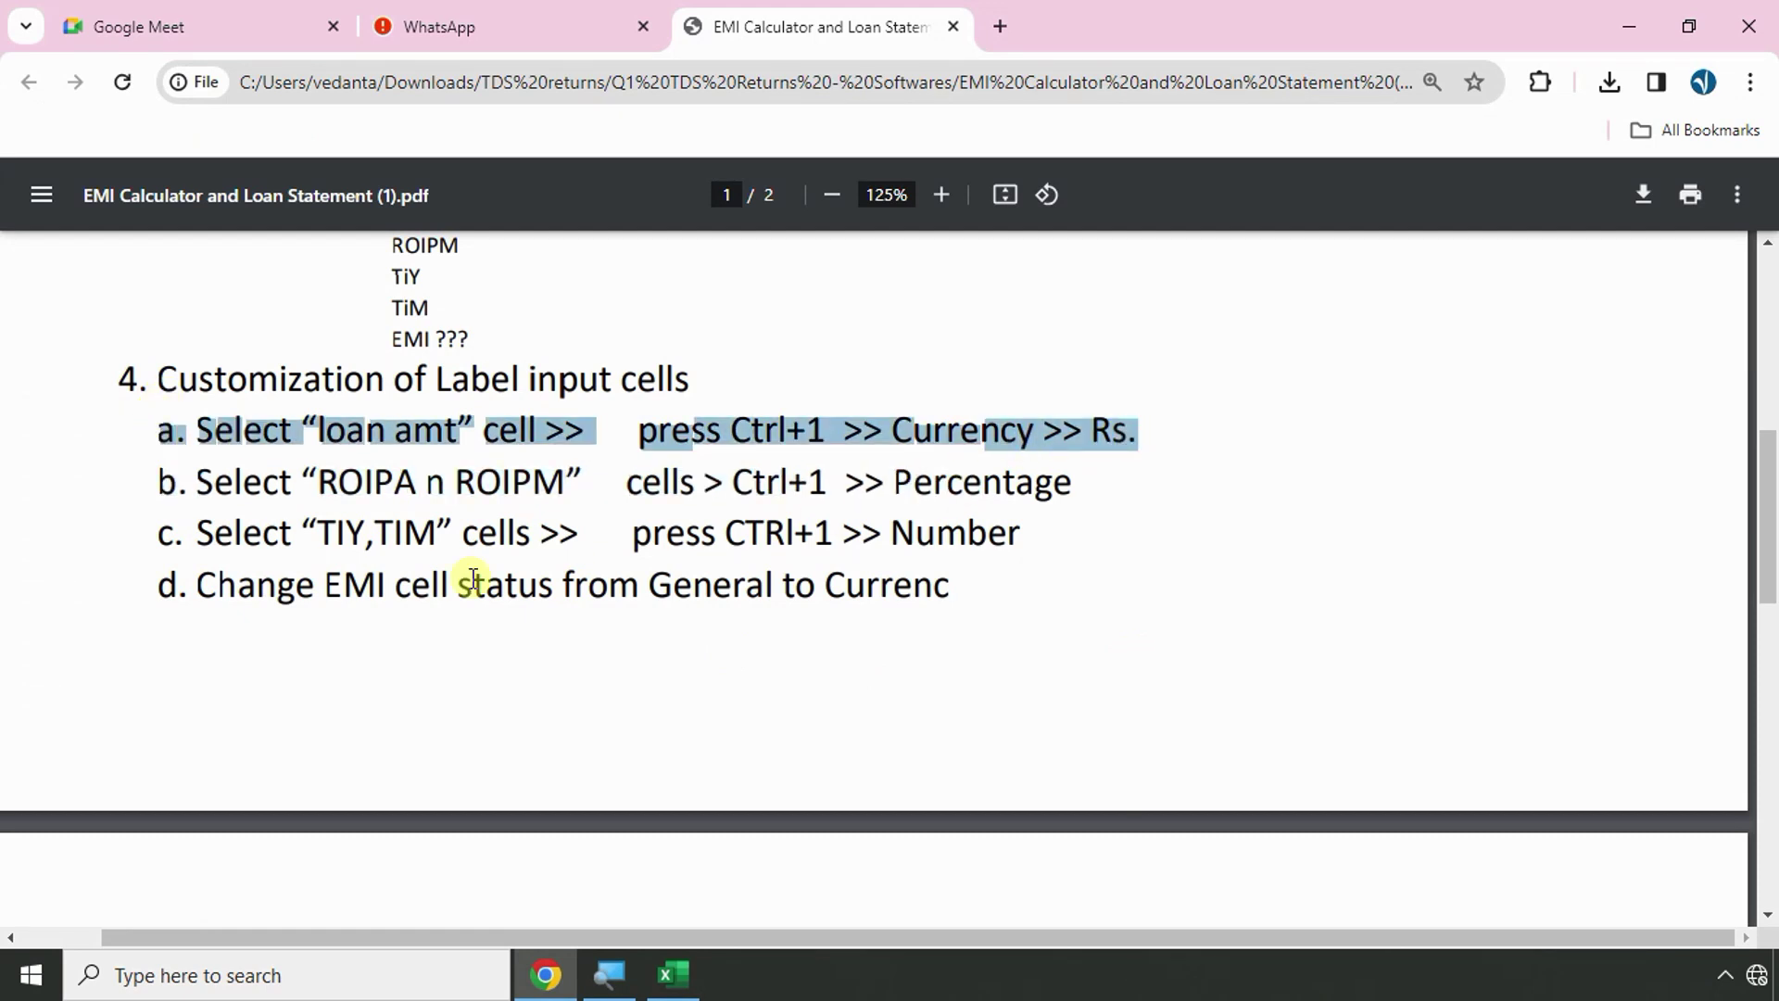
drag(184, 593, 845, 585)
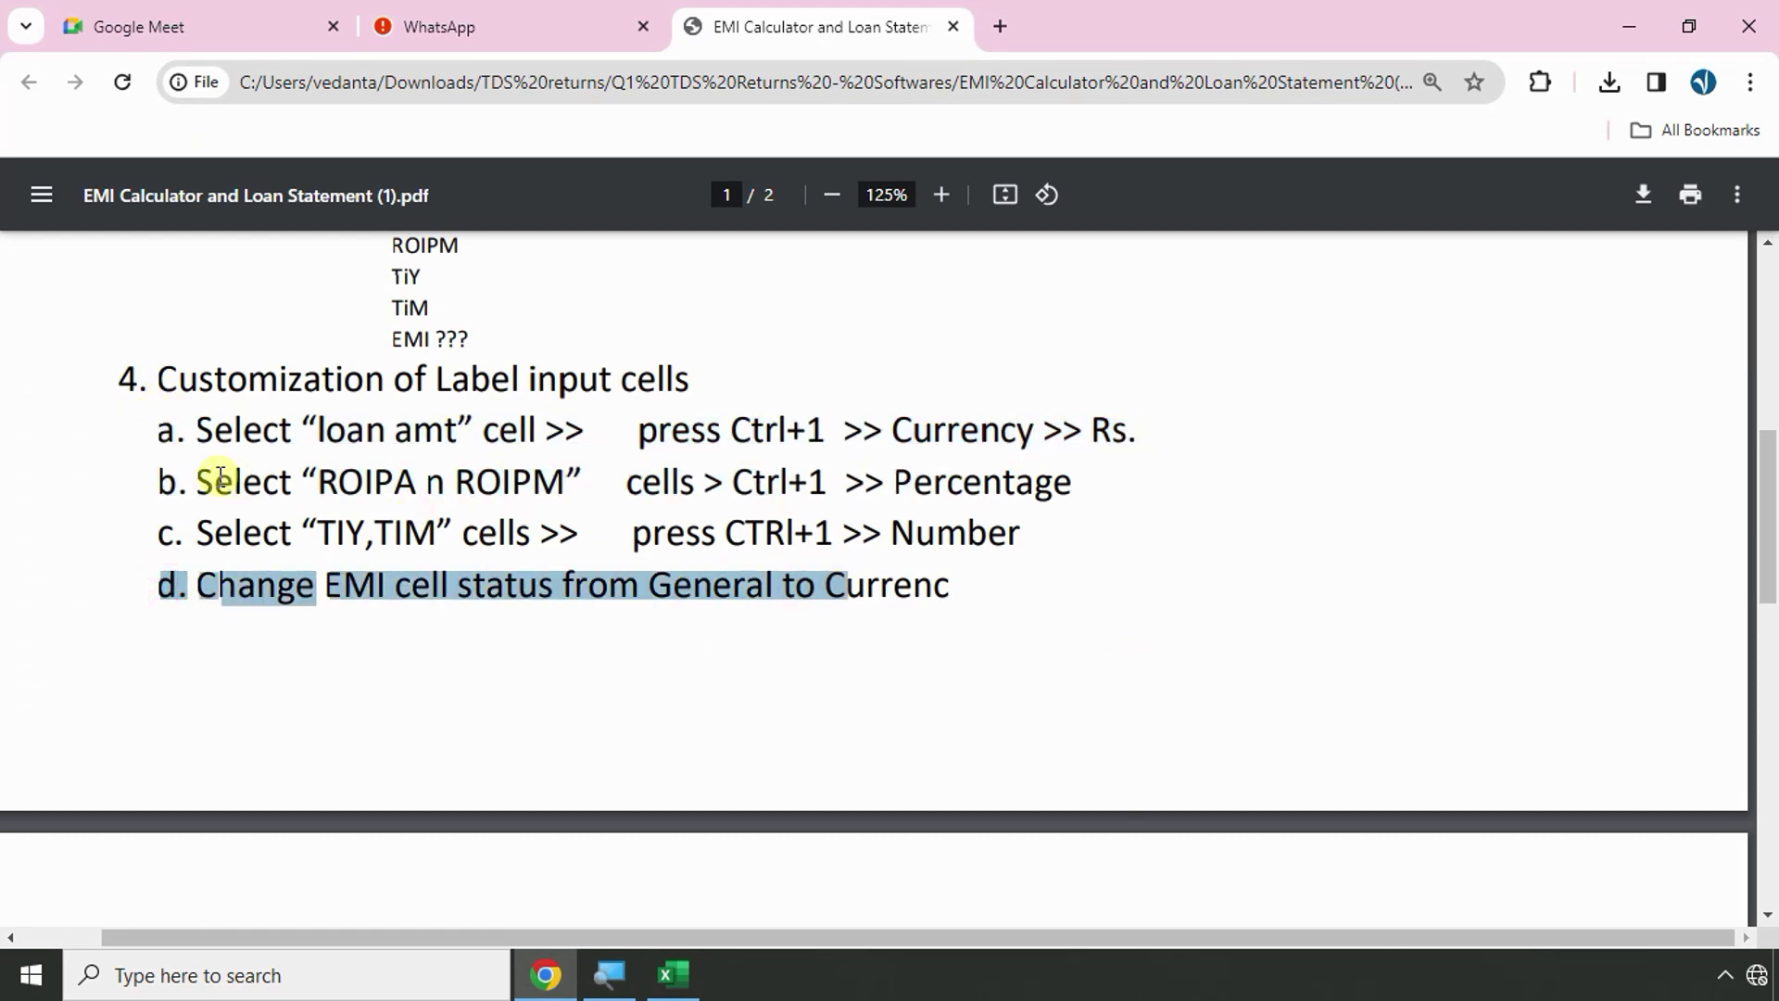
Read item 4b in the PDF, and format the ROI-PA and ROI-PM cells B3:B4 in Excel as Percentage with 2 decimal places.
drag(158, 479, 1104, 480)
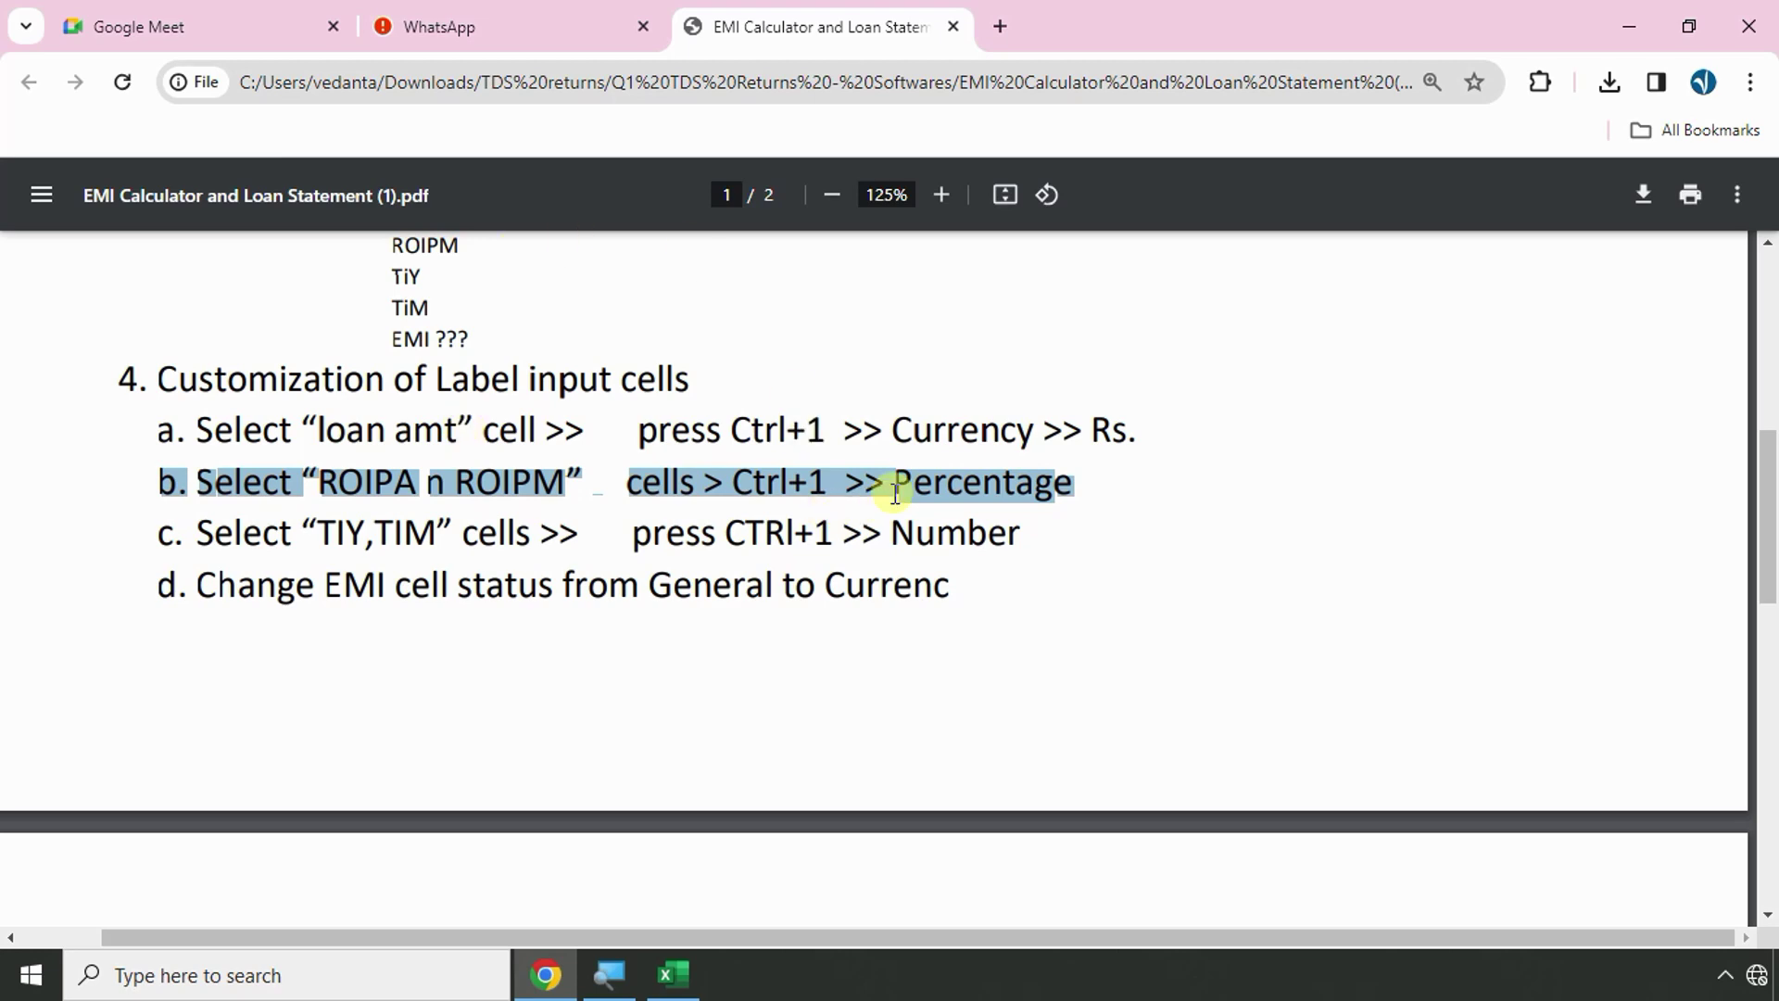
key(alt+Tab)
click(442, 432)
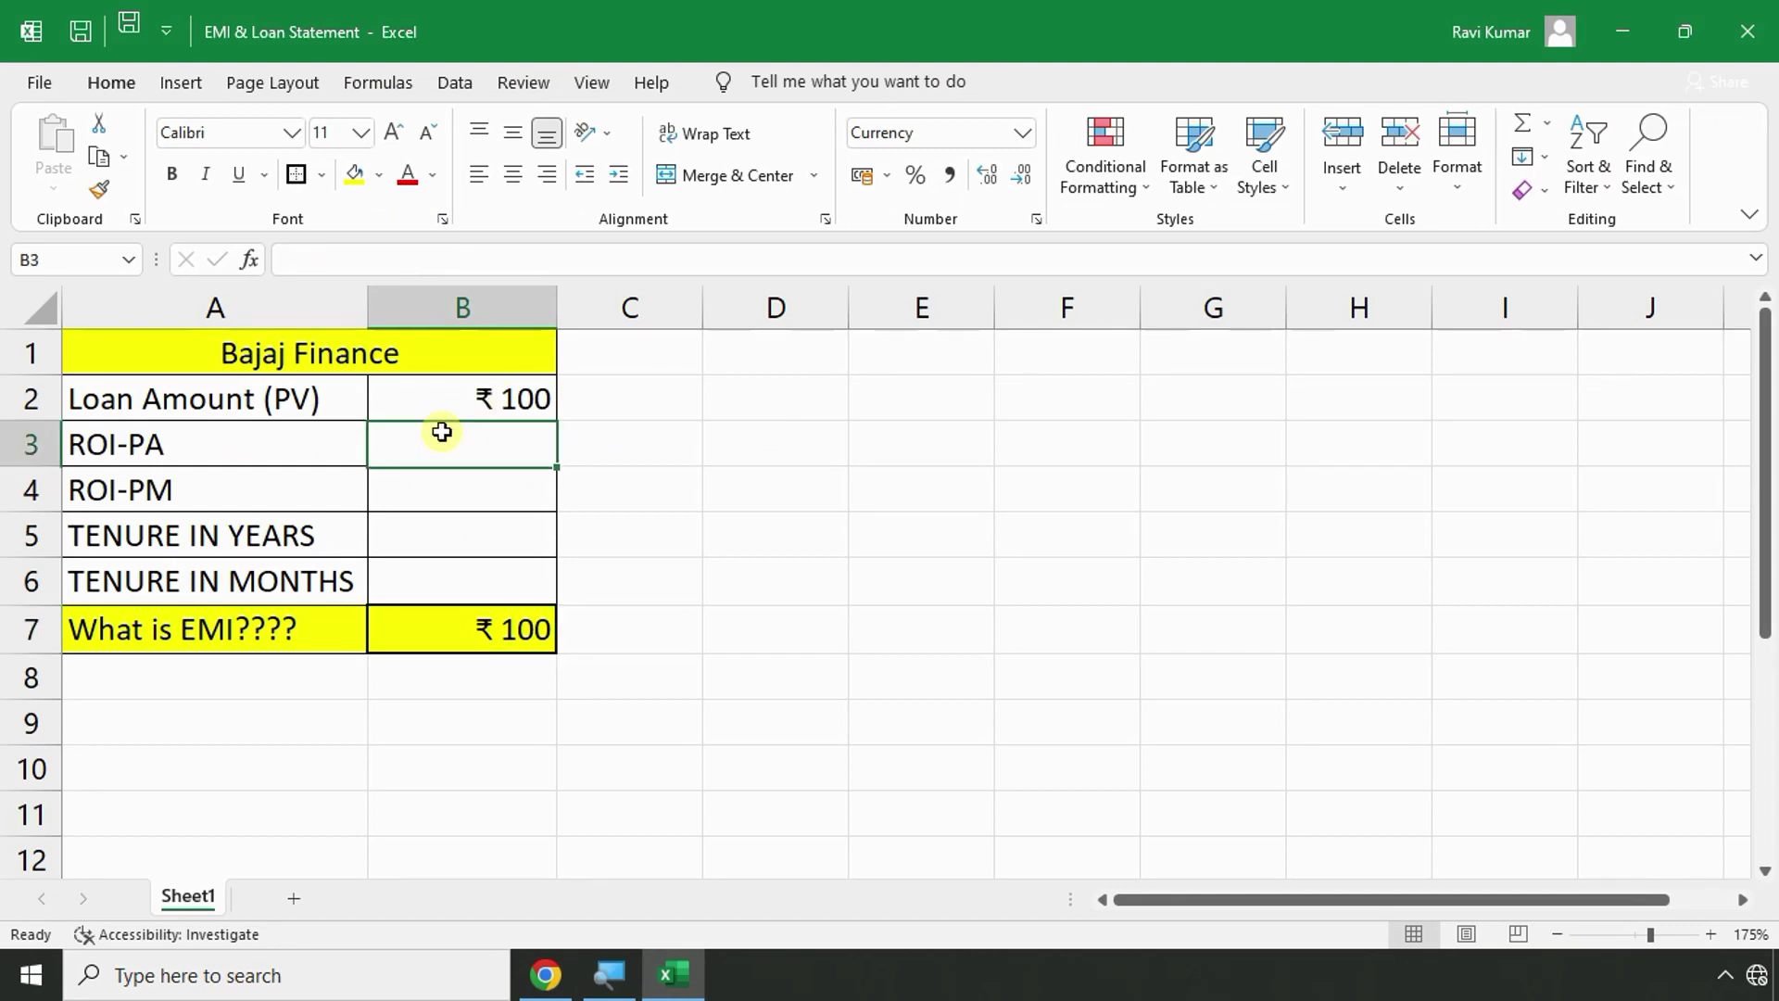
drag(442, 431, 442, 484)
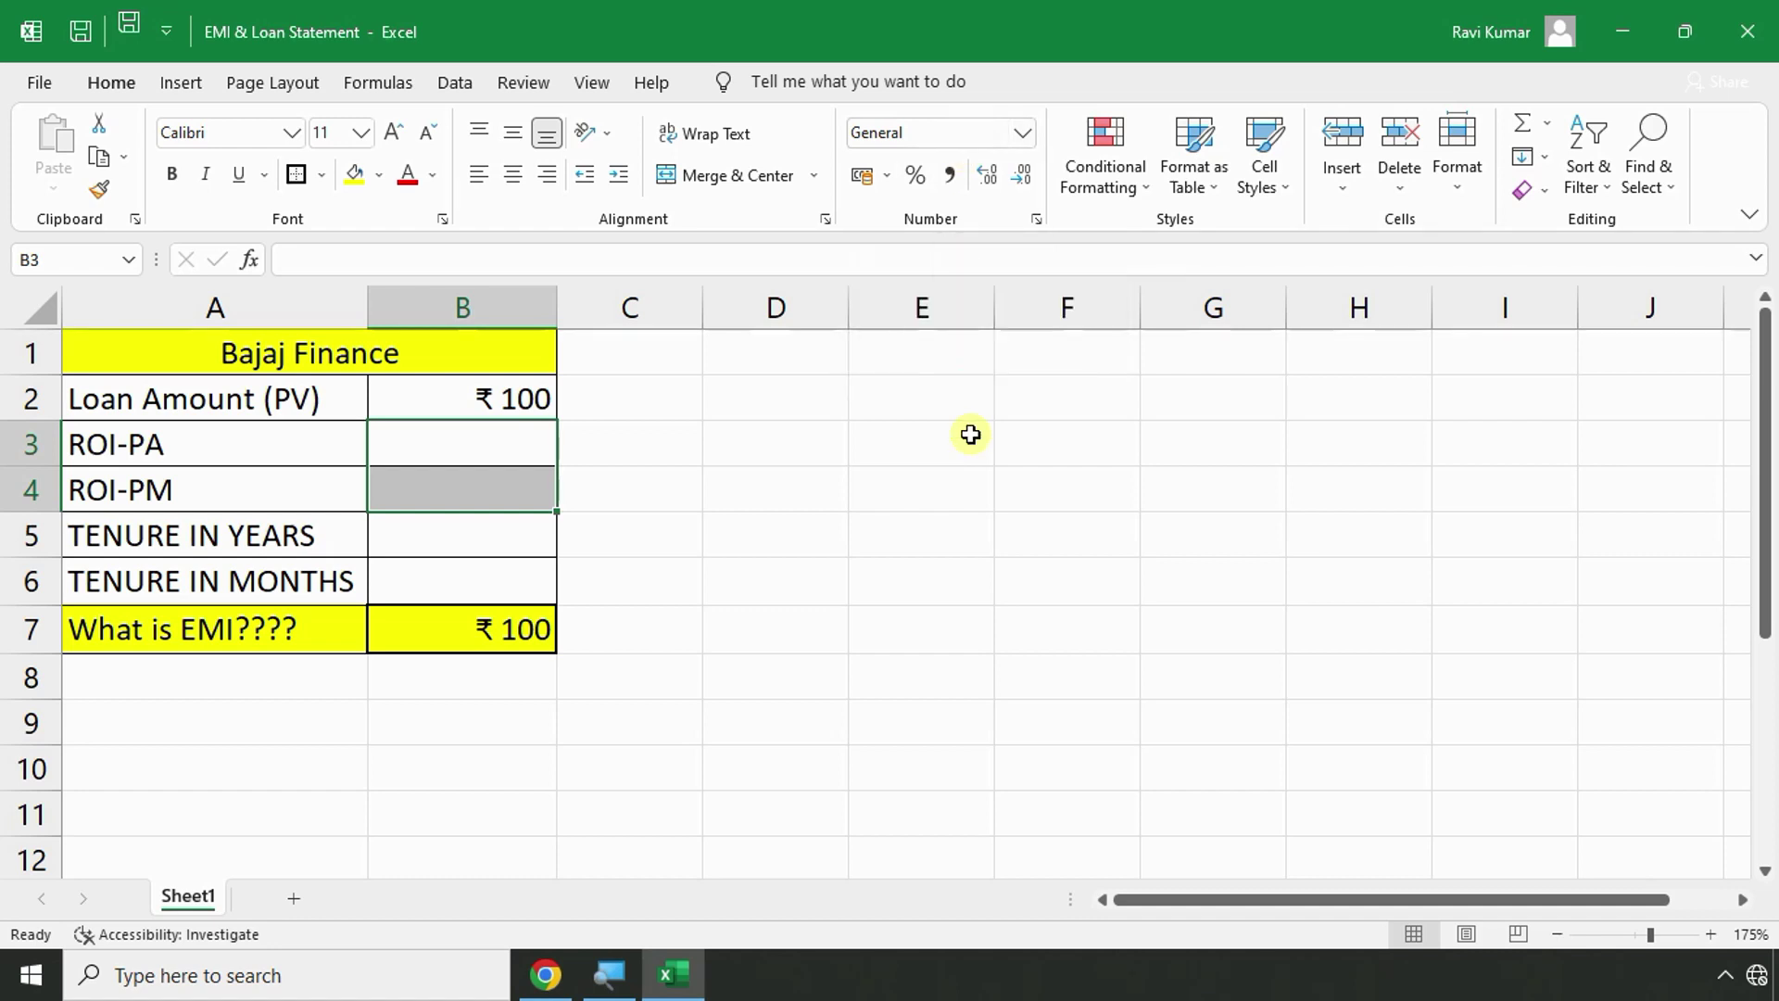
key(ctrl+1)
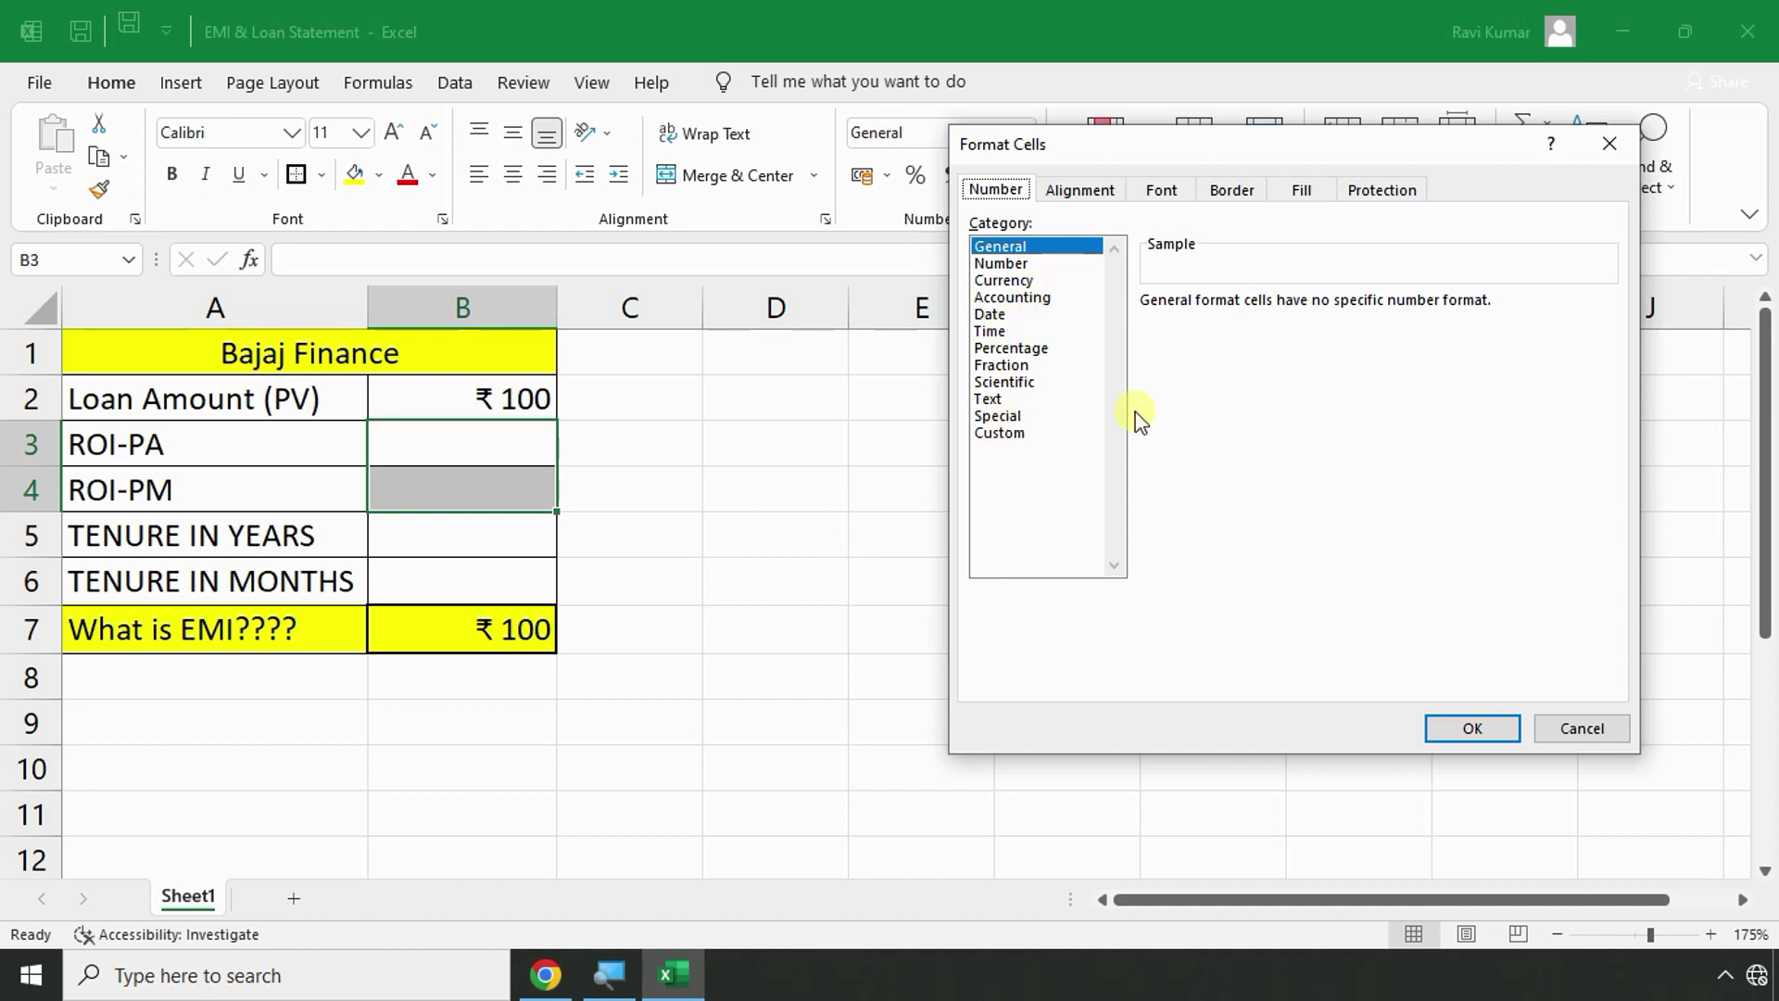
click(1049, 348)
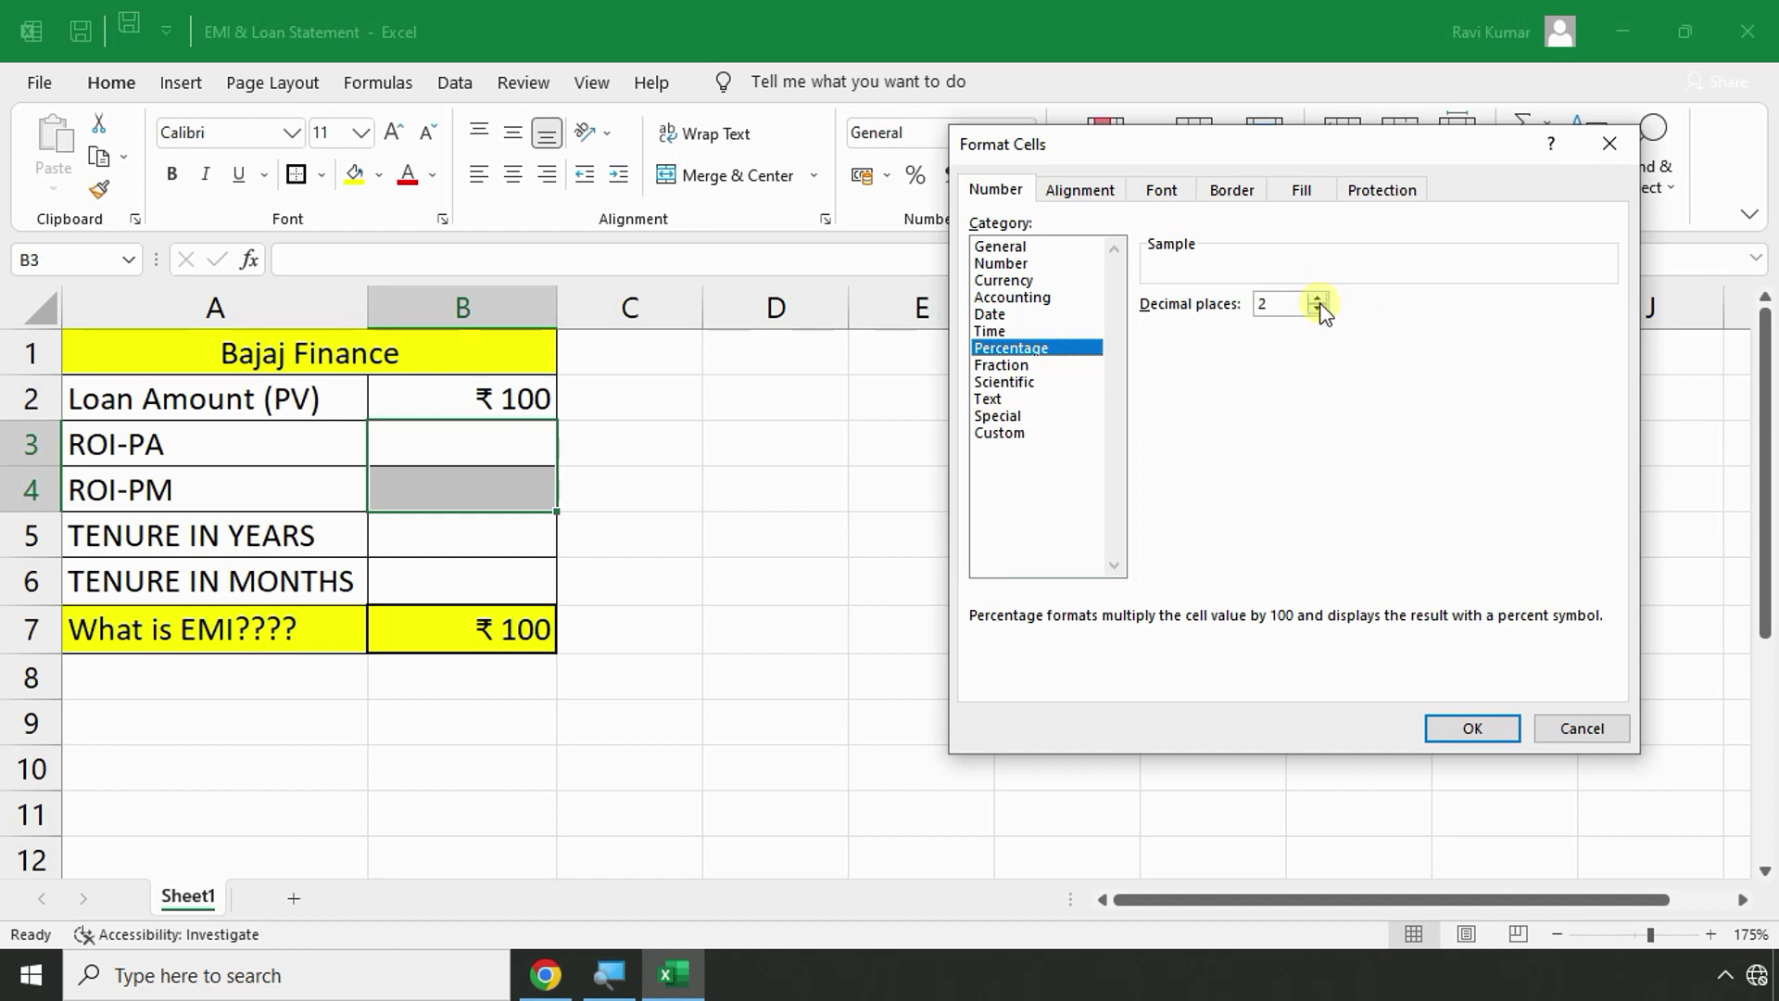
click(1457, 730)
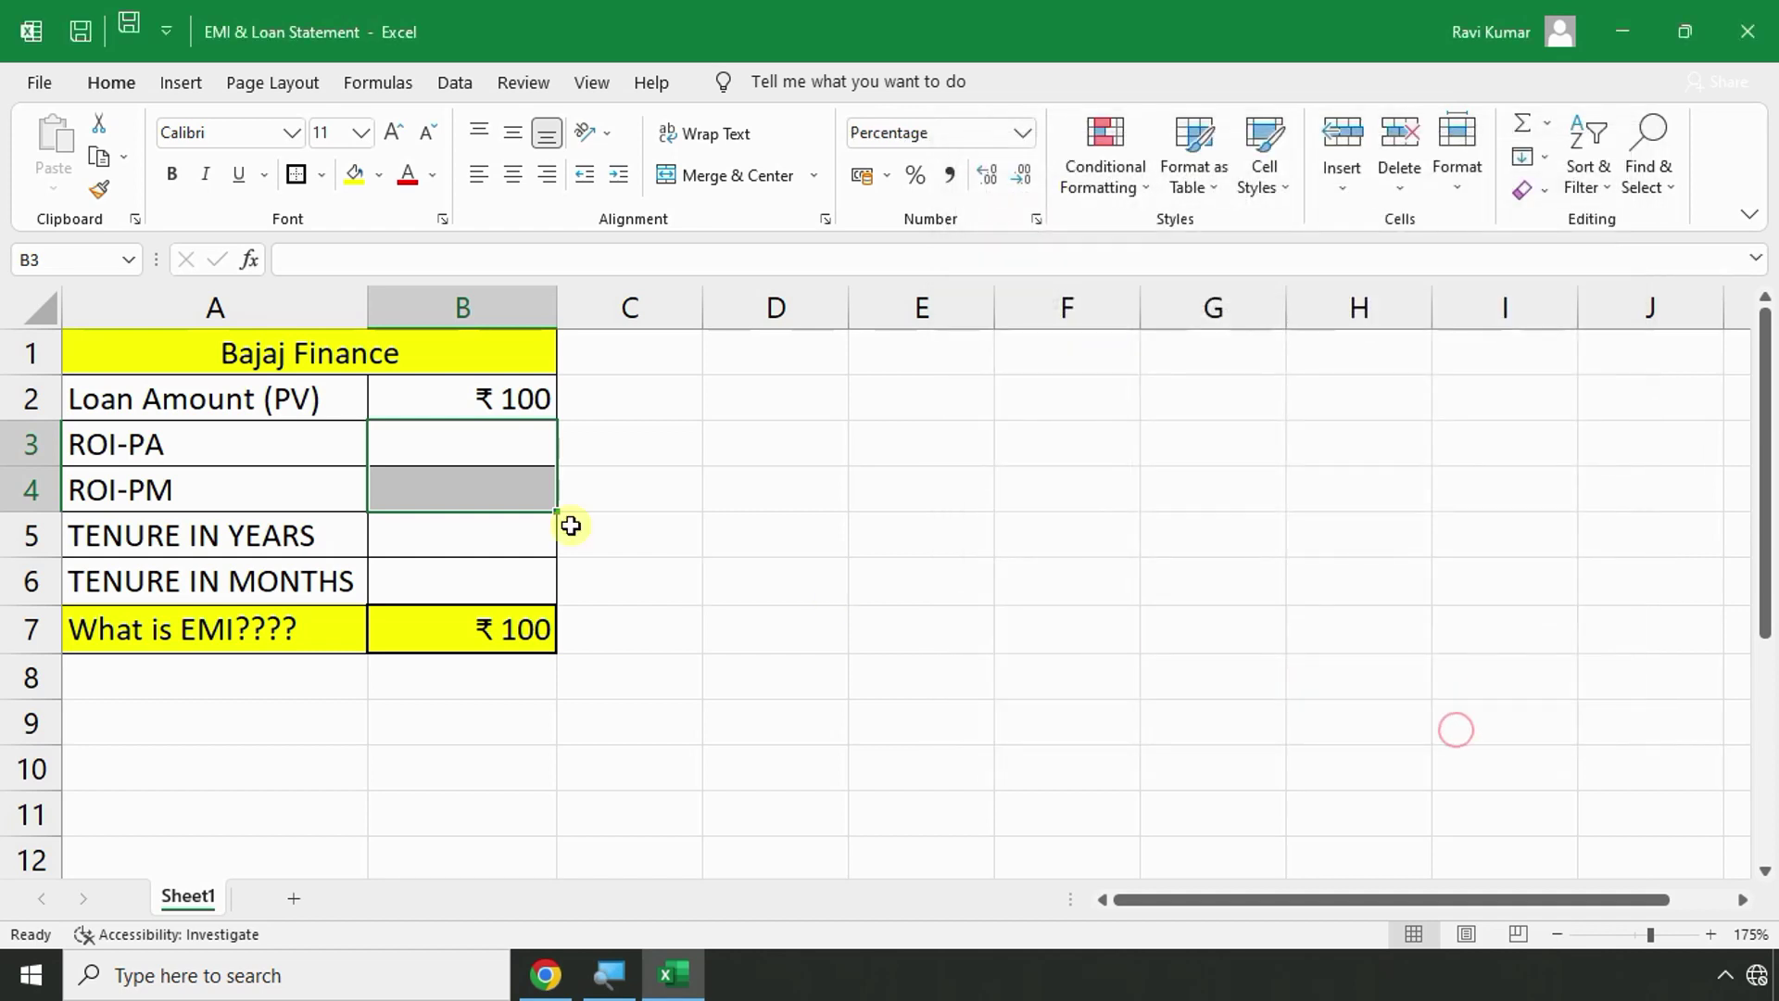
Enter 9% as a test value in the ROI-PM cell B4 and in the ROI-PA cell B3.
key(Return)
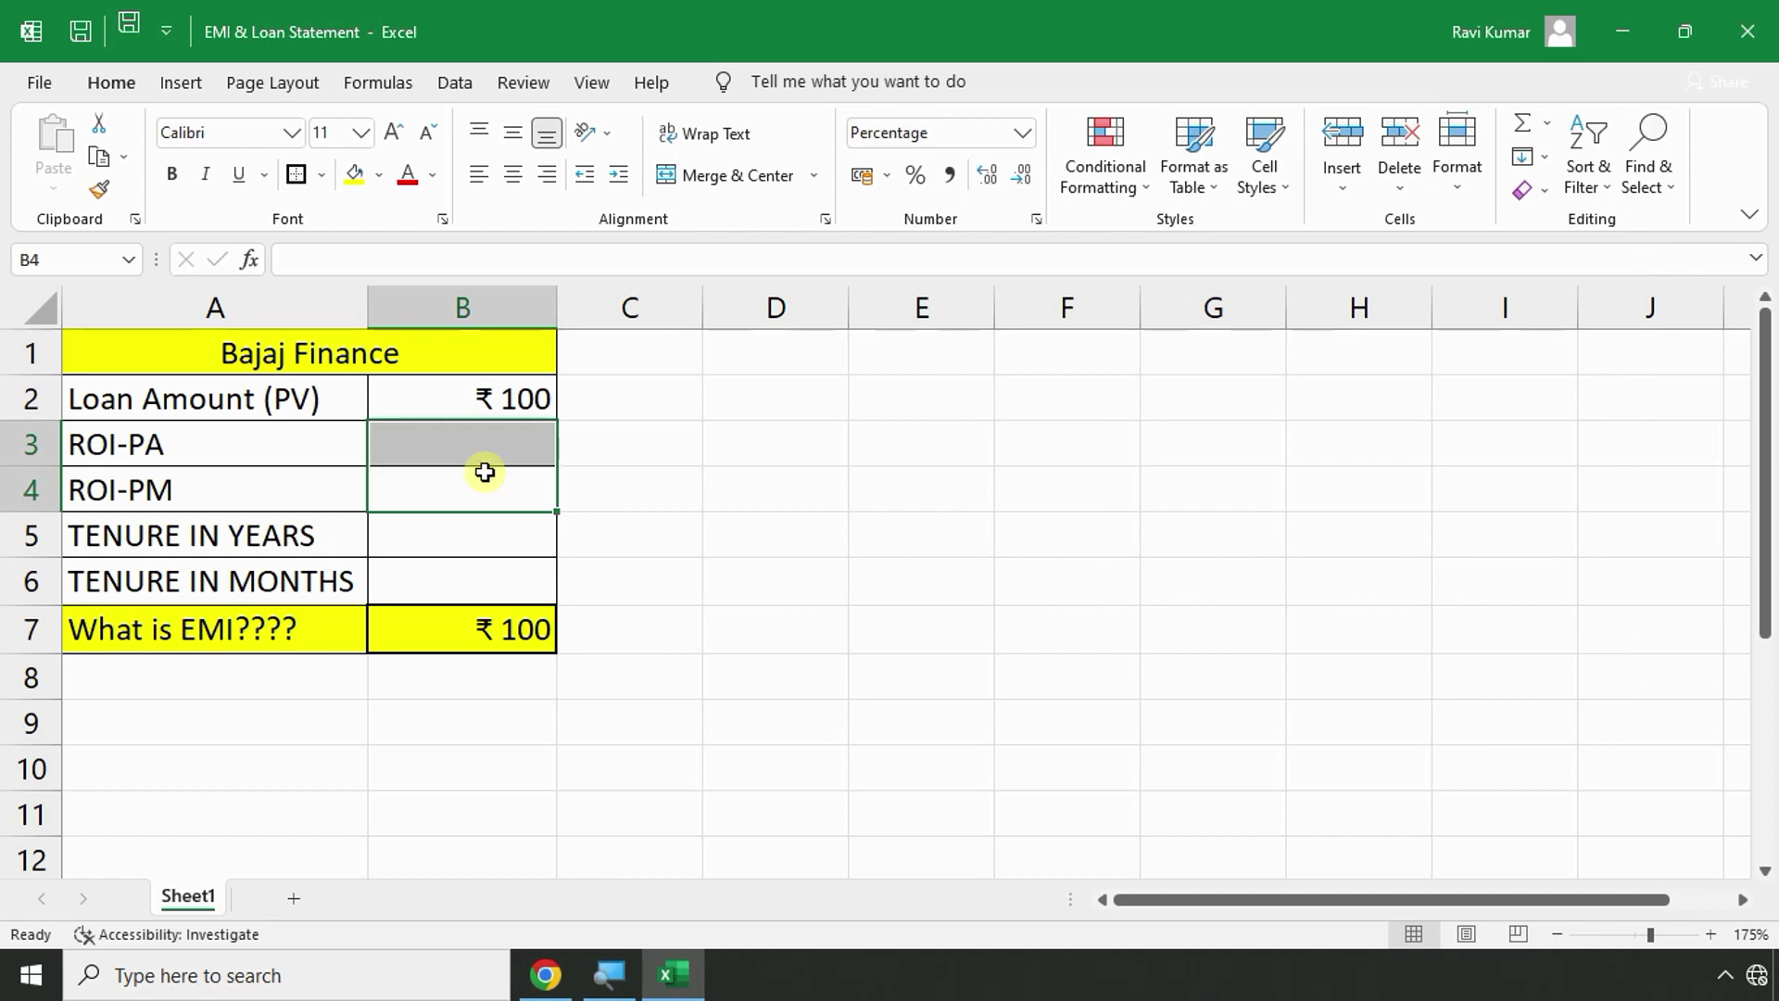
text(9)
key(Return)
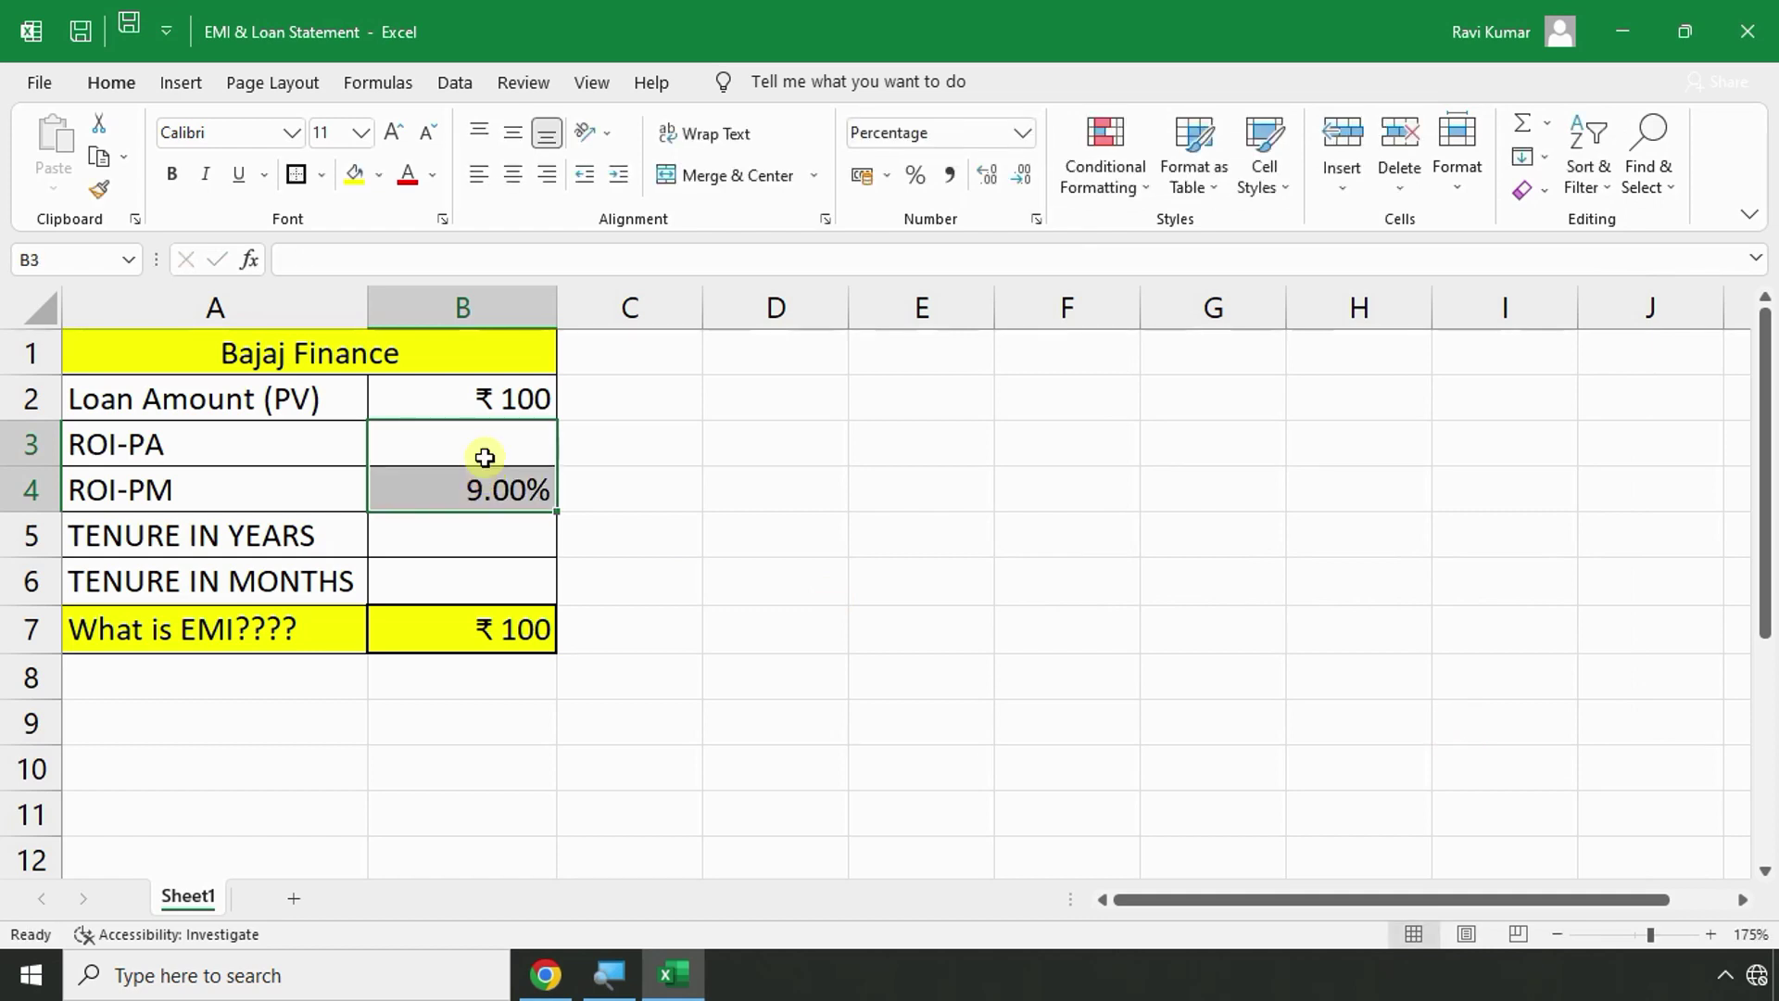
click(485, 457)
text(9)
key(Return)
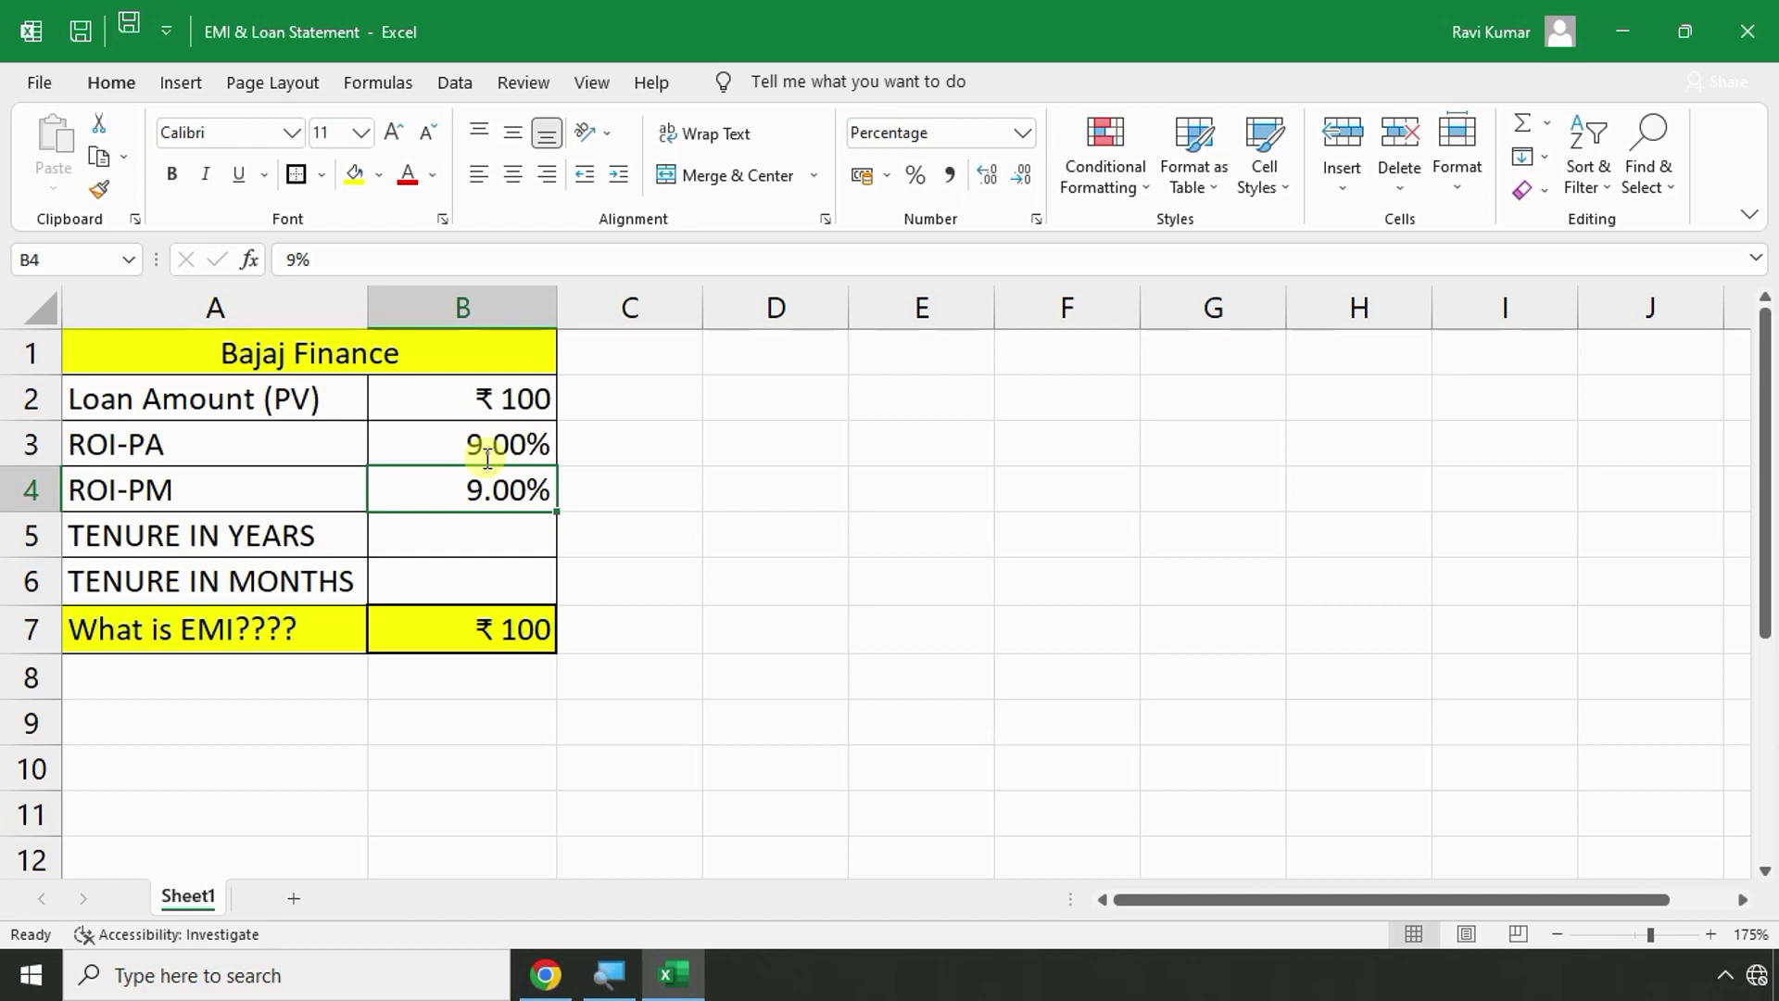
Check item 4b in the PDF against the percentage format of cells B3:B4 in Excel.
click(465, 535)
key(alt+Tab)
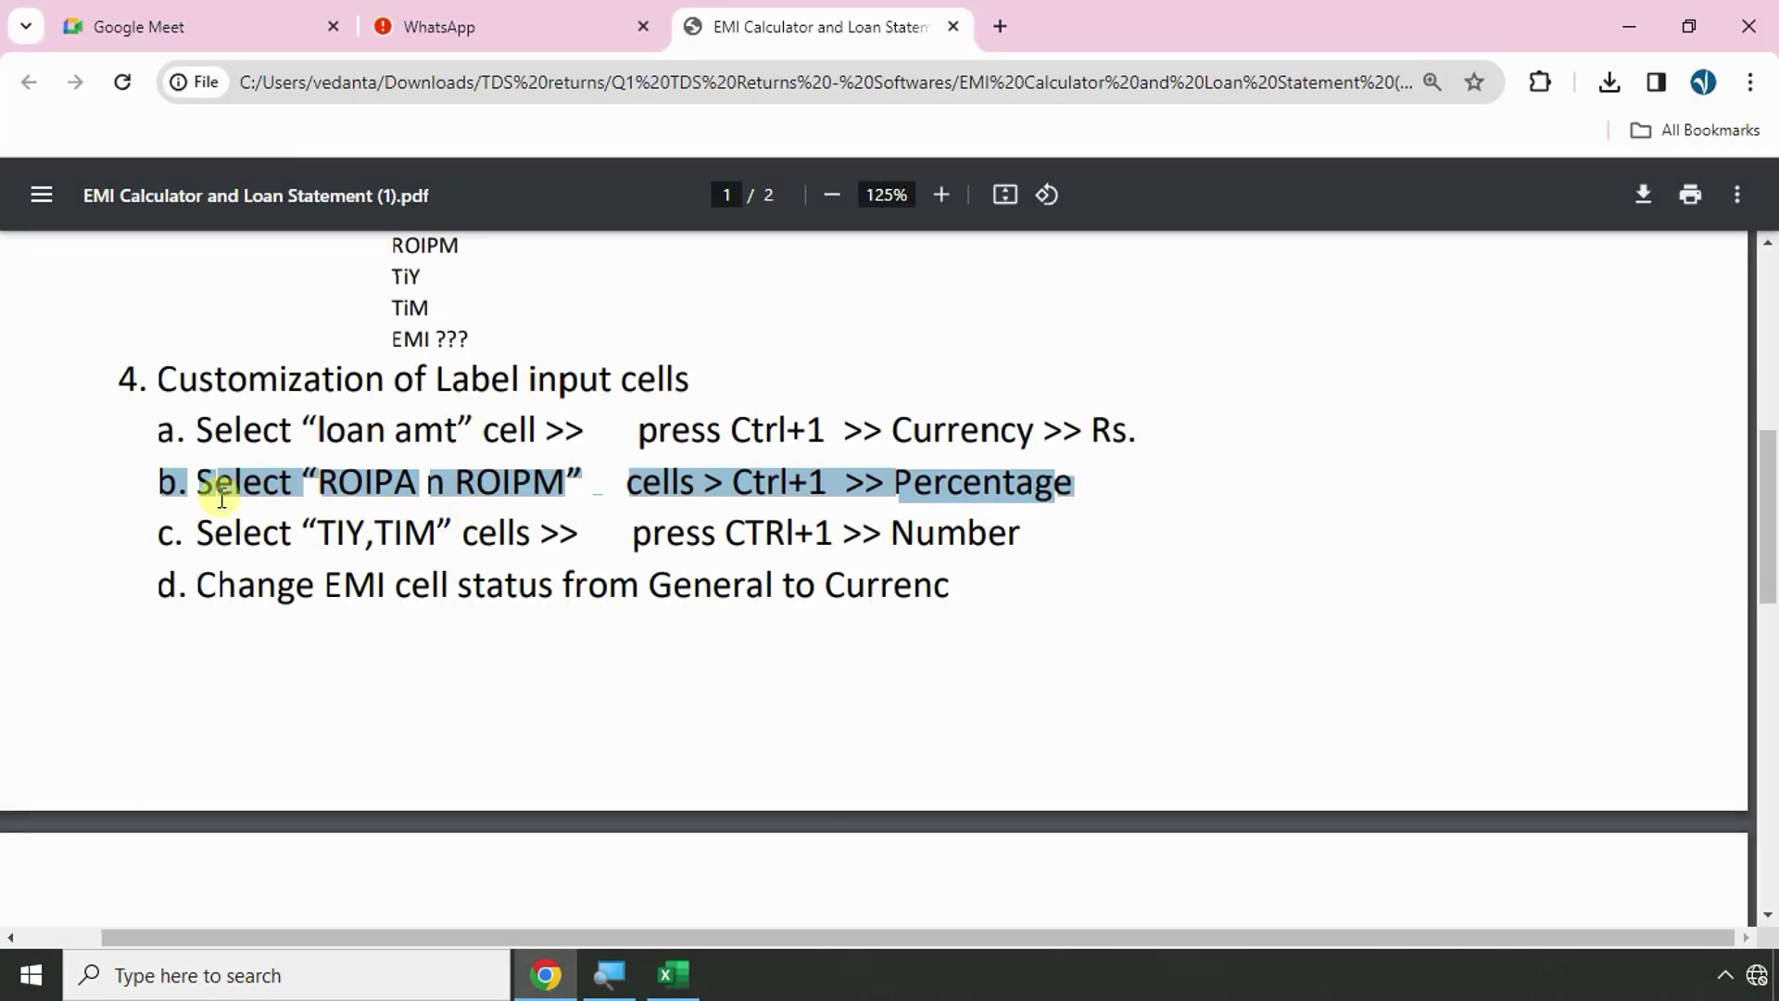
key(alt+Tab)
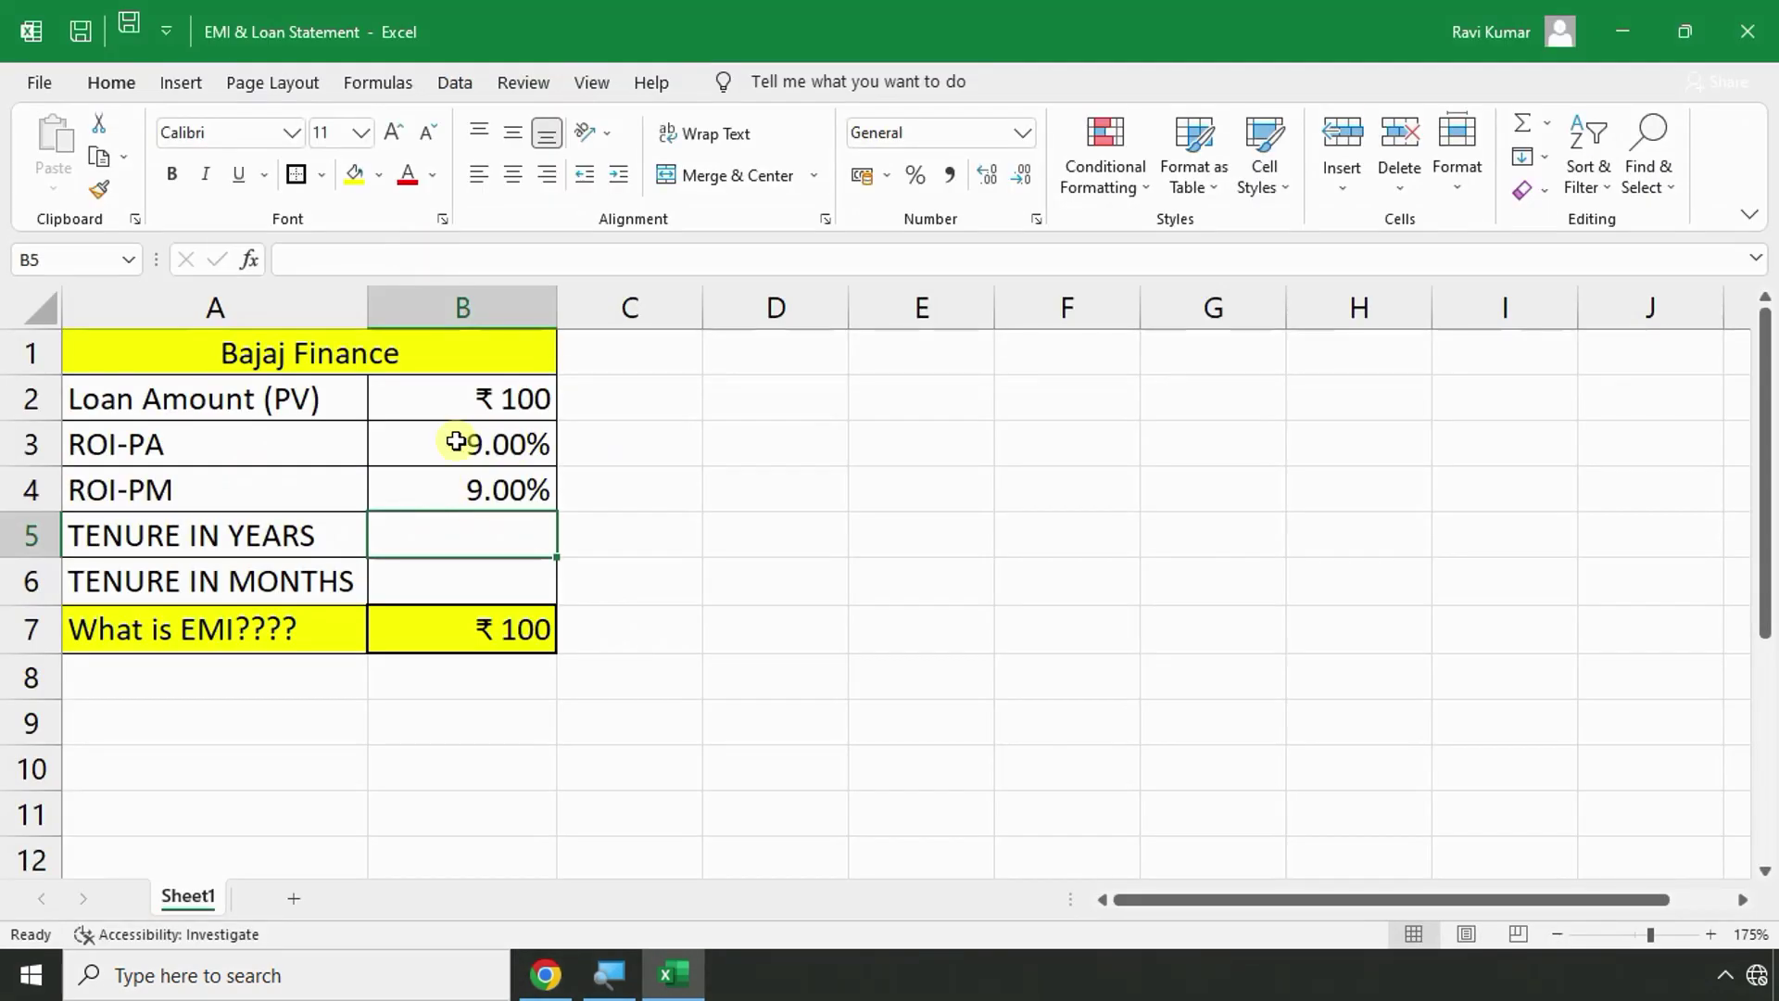
drag(456, 439, 453, 483)
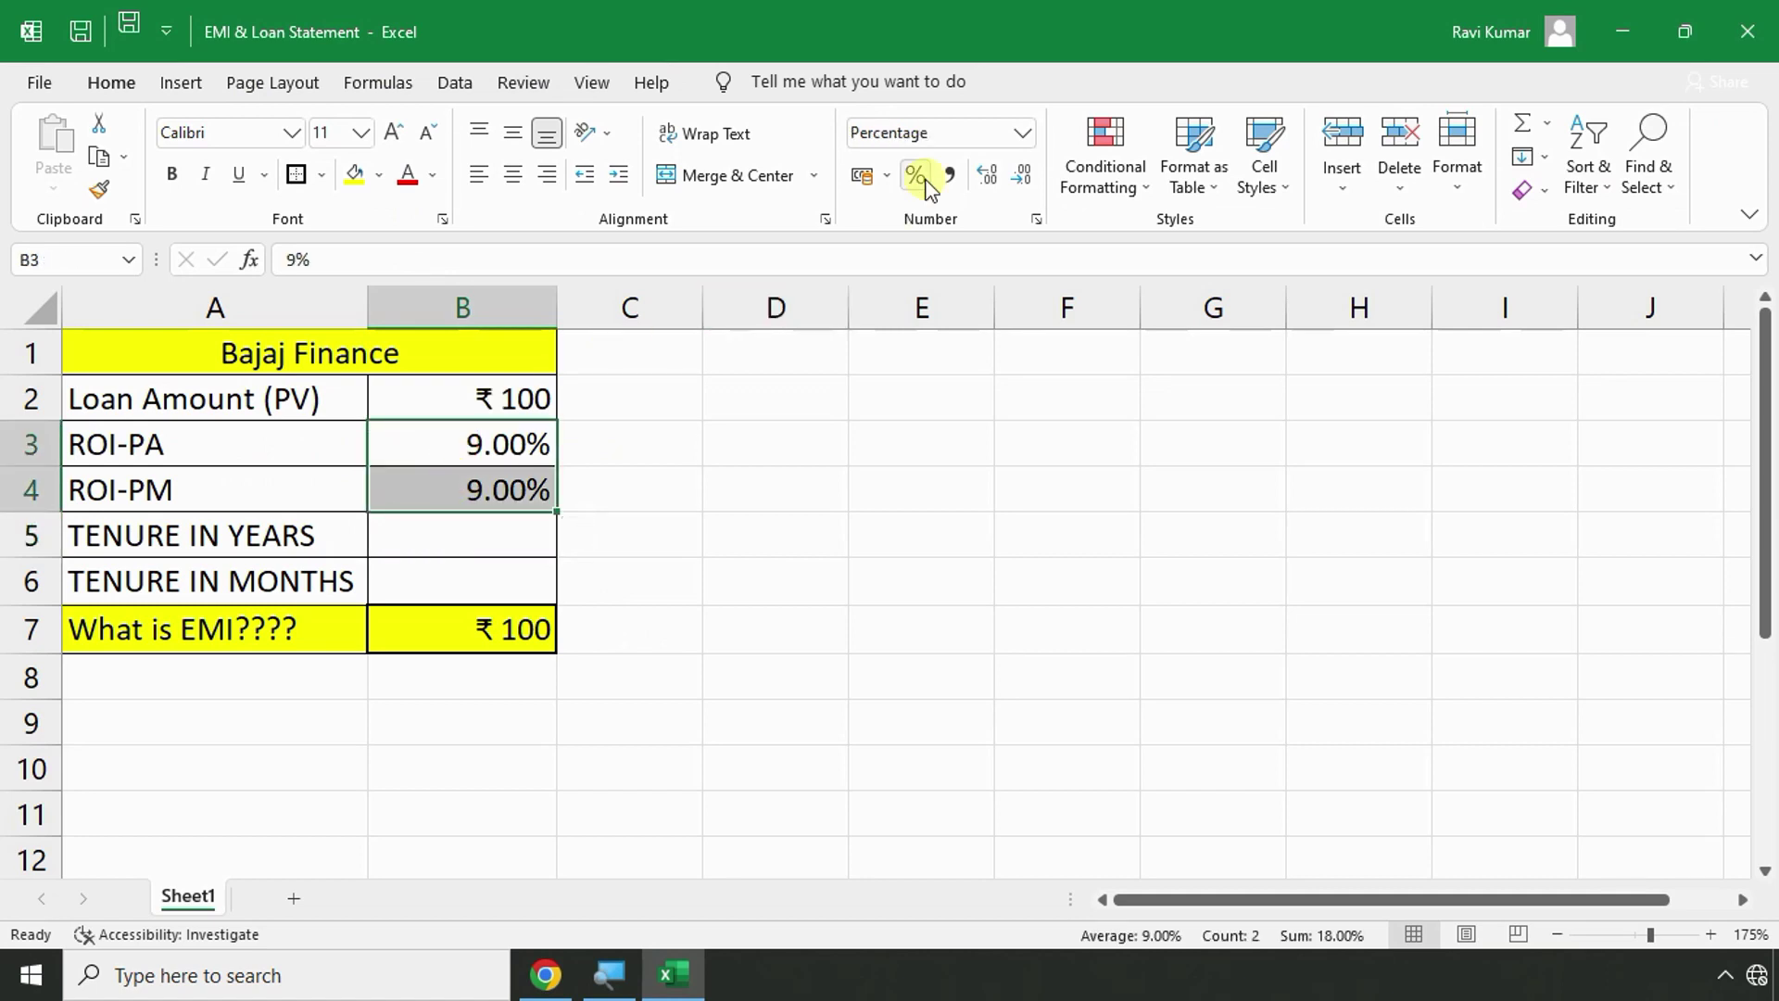
click(782, 528)
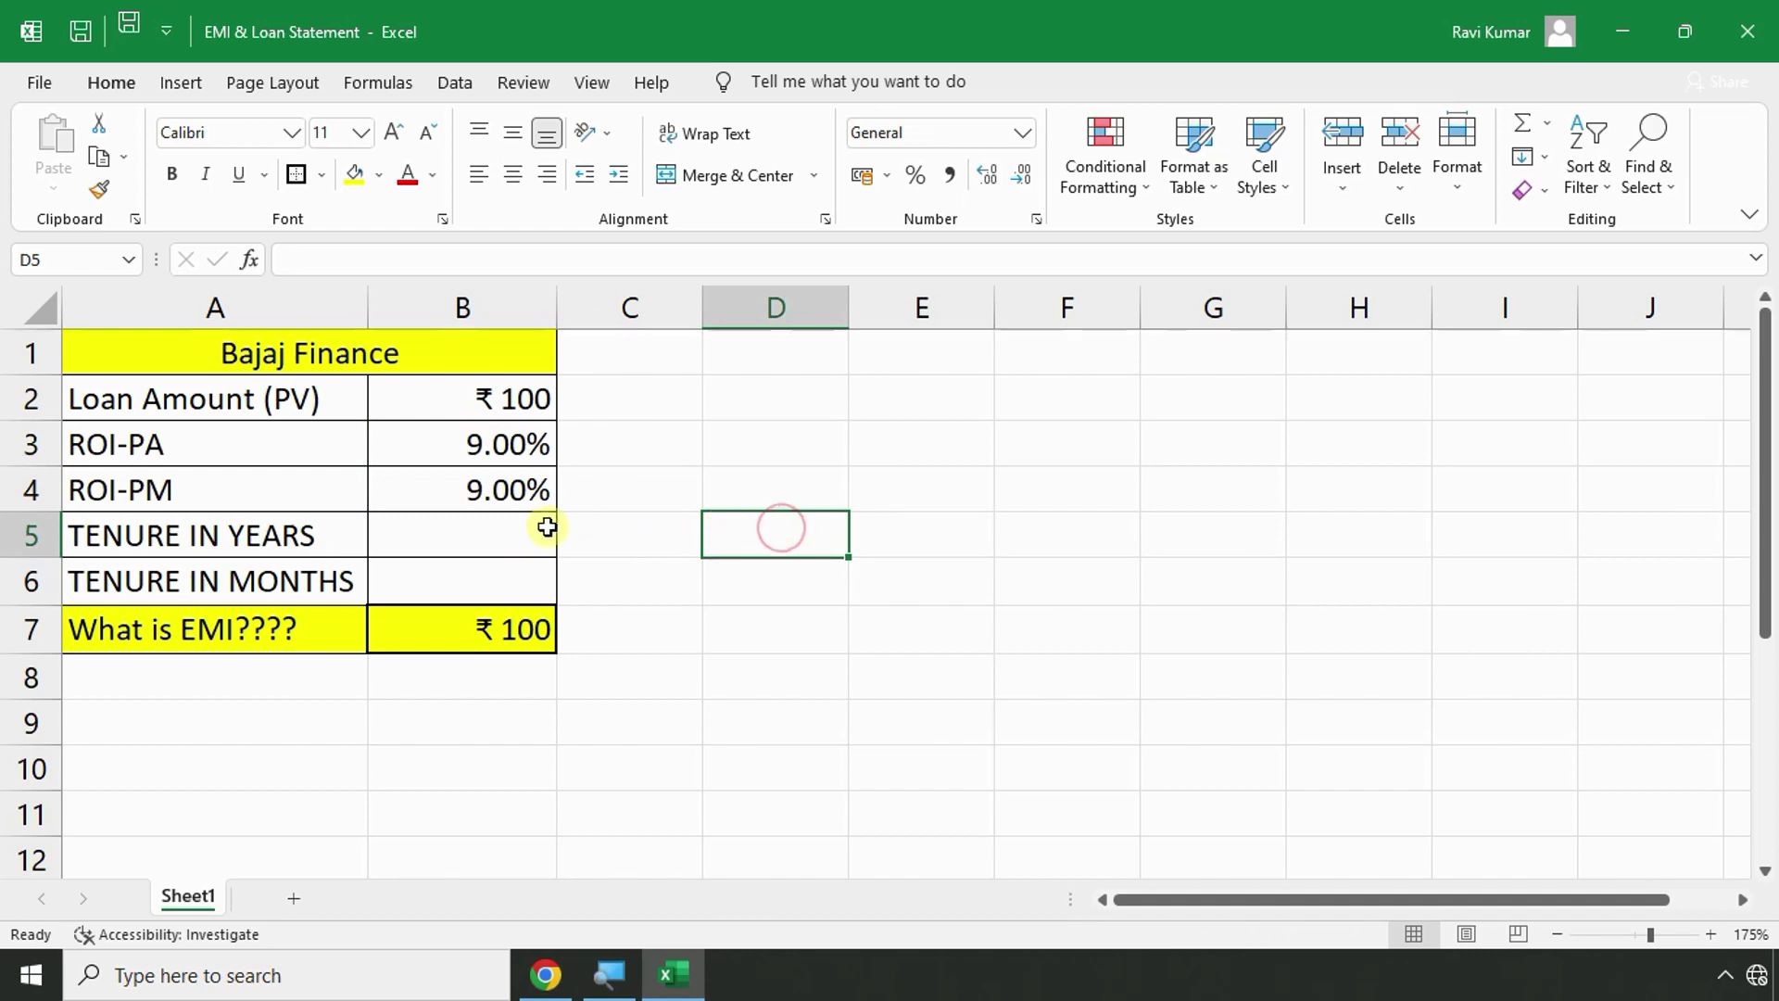
Enter 20 as the tenure in years in B5 and 240 as the tenure in months in B6.
click(491, 527)
text(20)
key(Return)
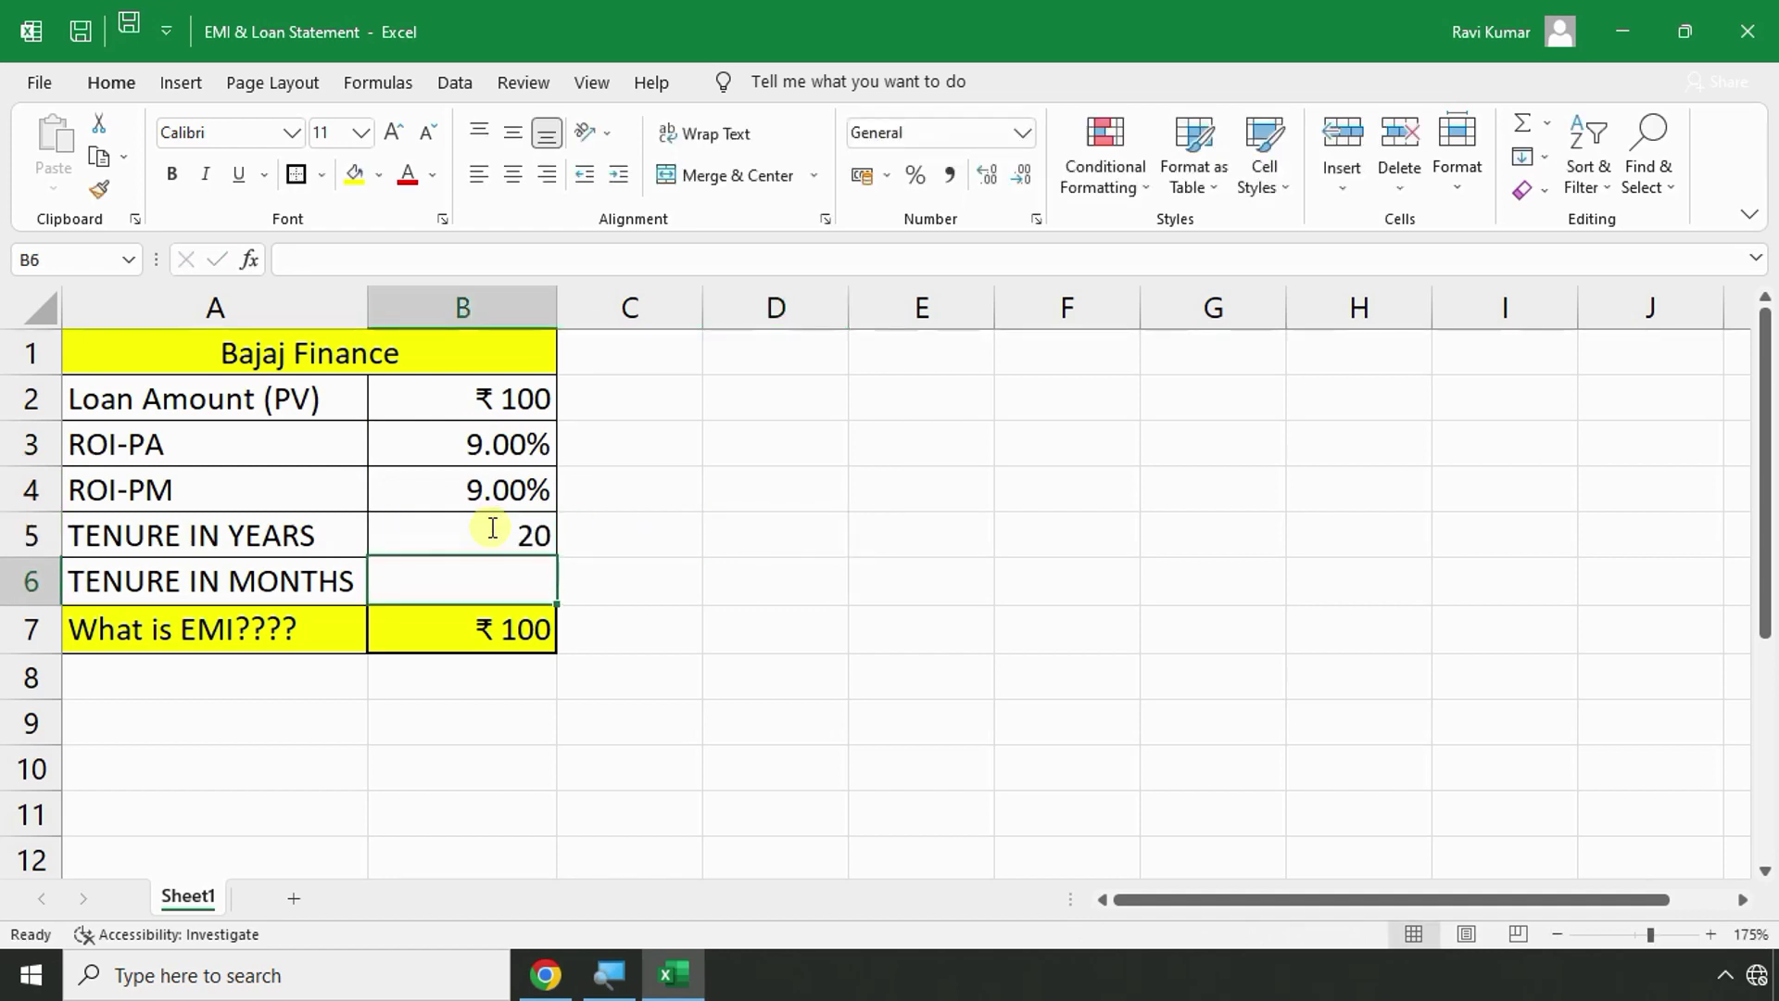
text(240)
key(Return)
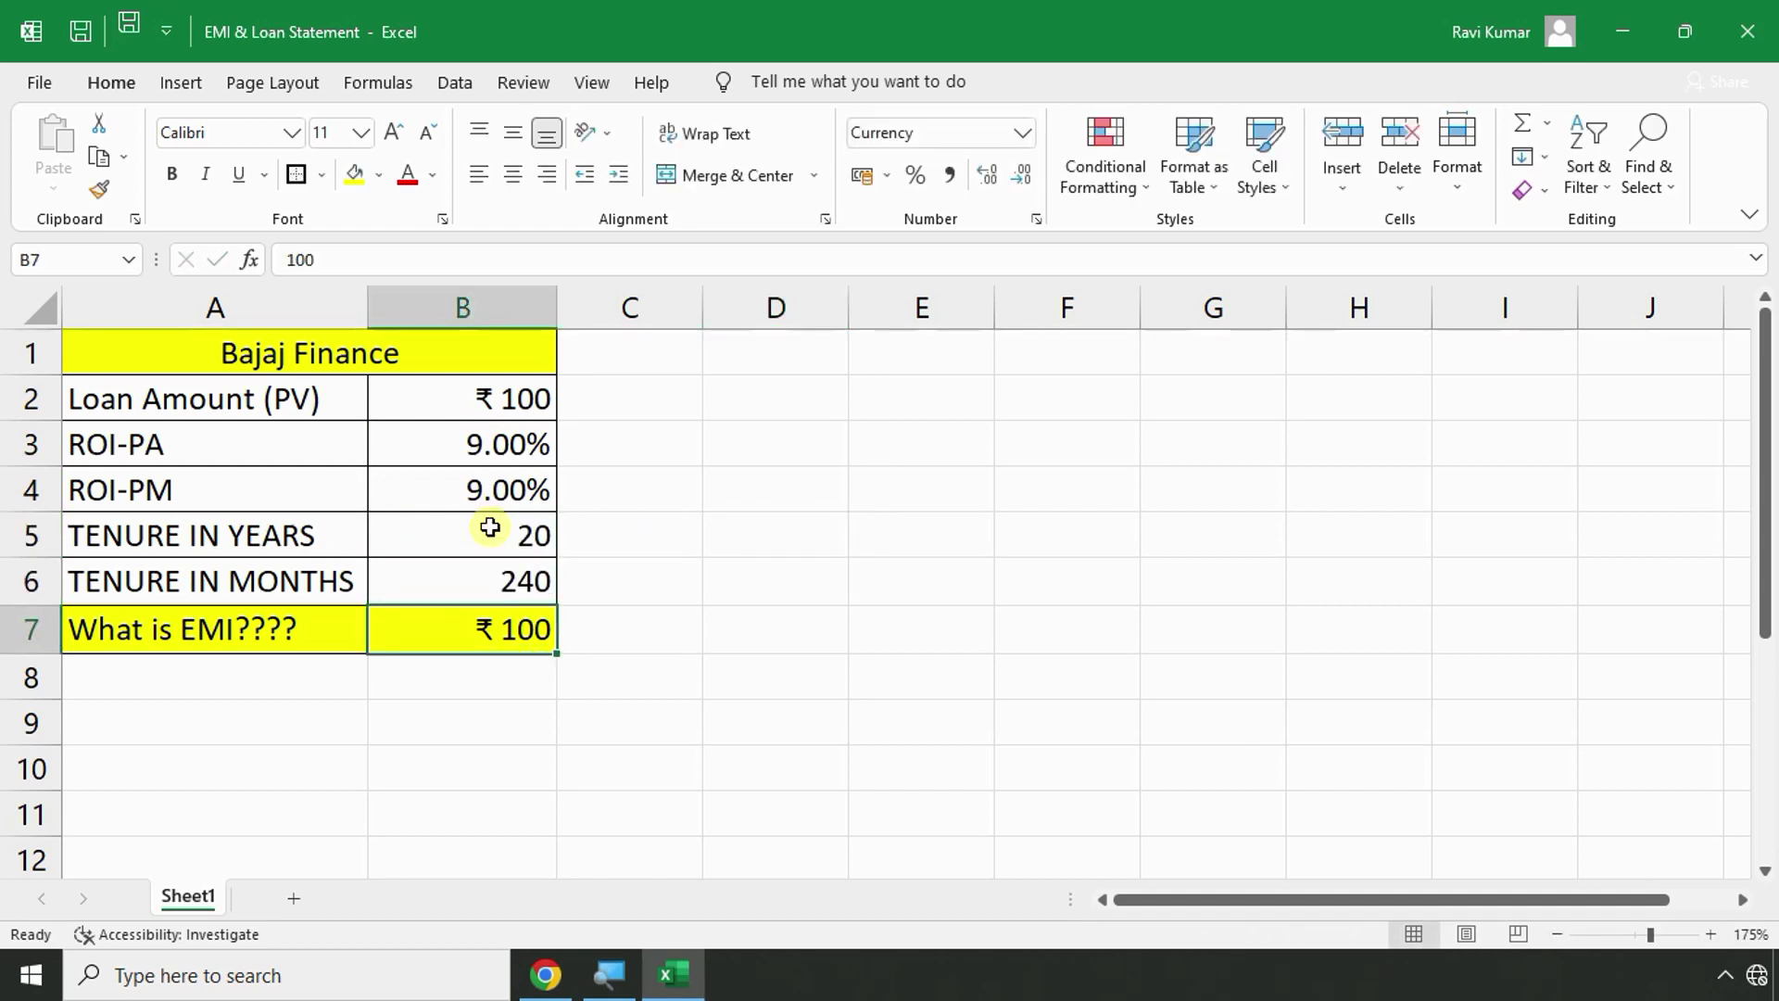
Switch to the PDF and read item 4c on formatting the TIY and TIM cells.
click(490, 527)
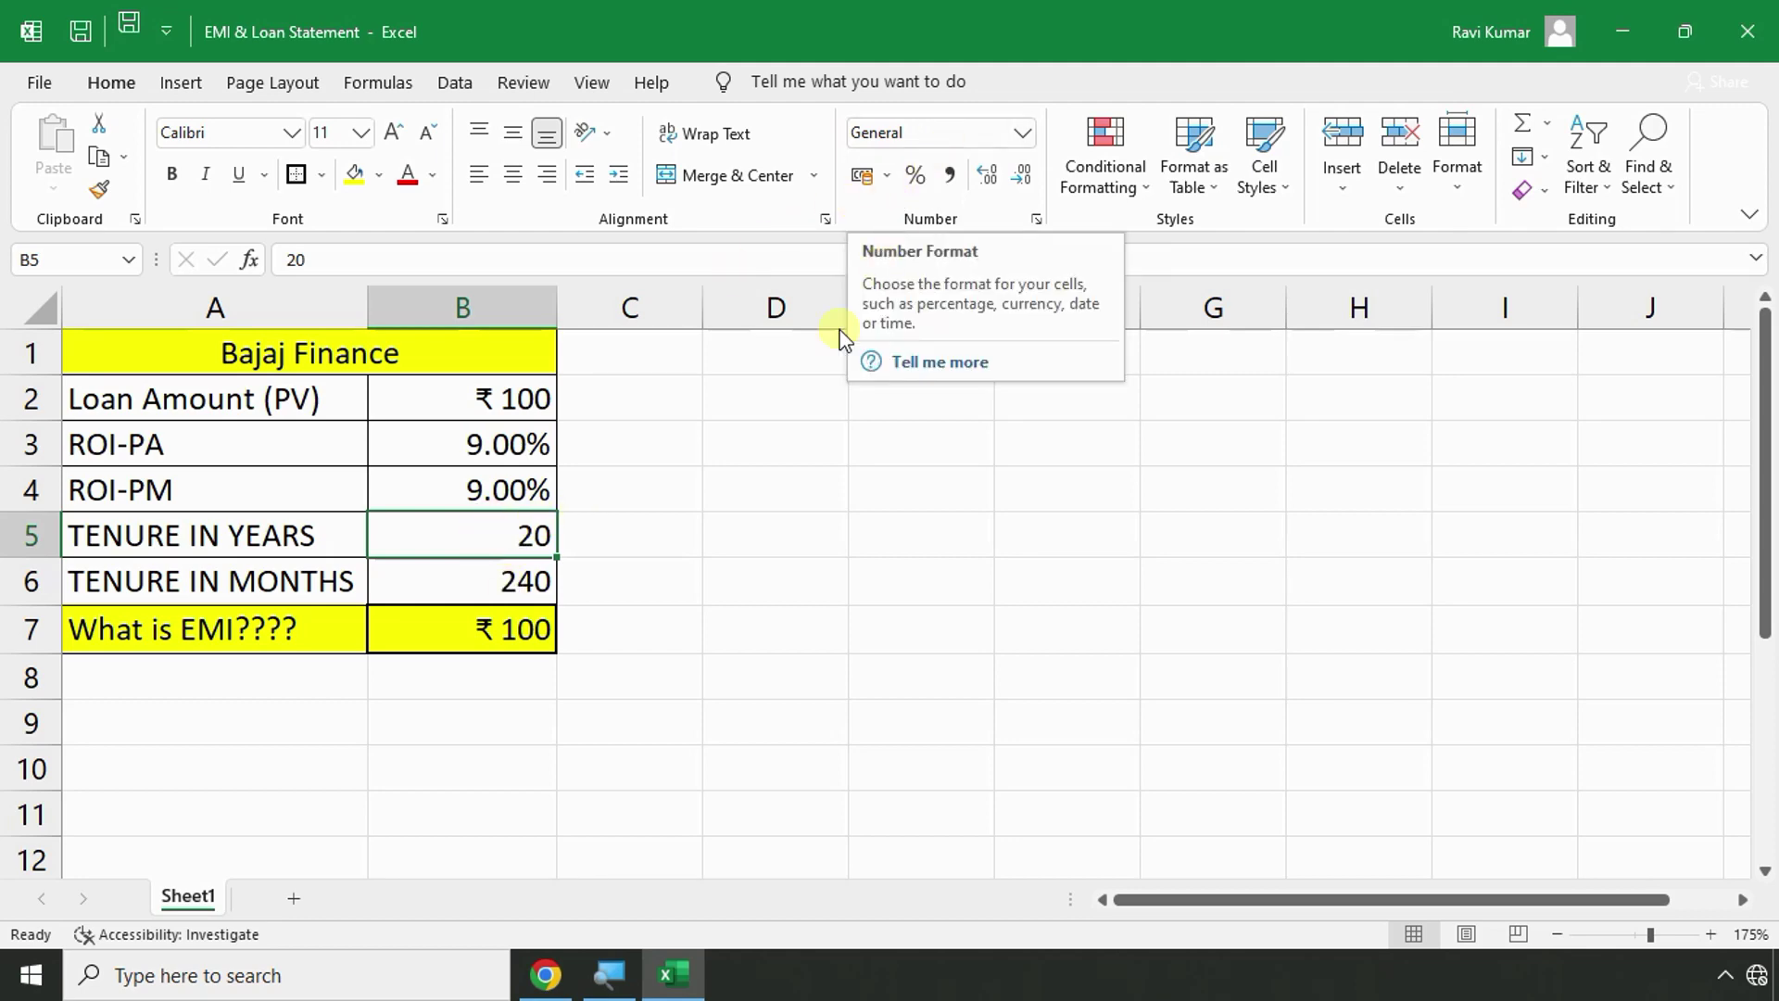
key(alt+Tab)
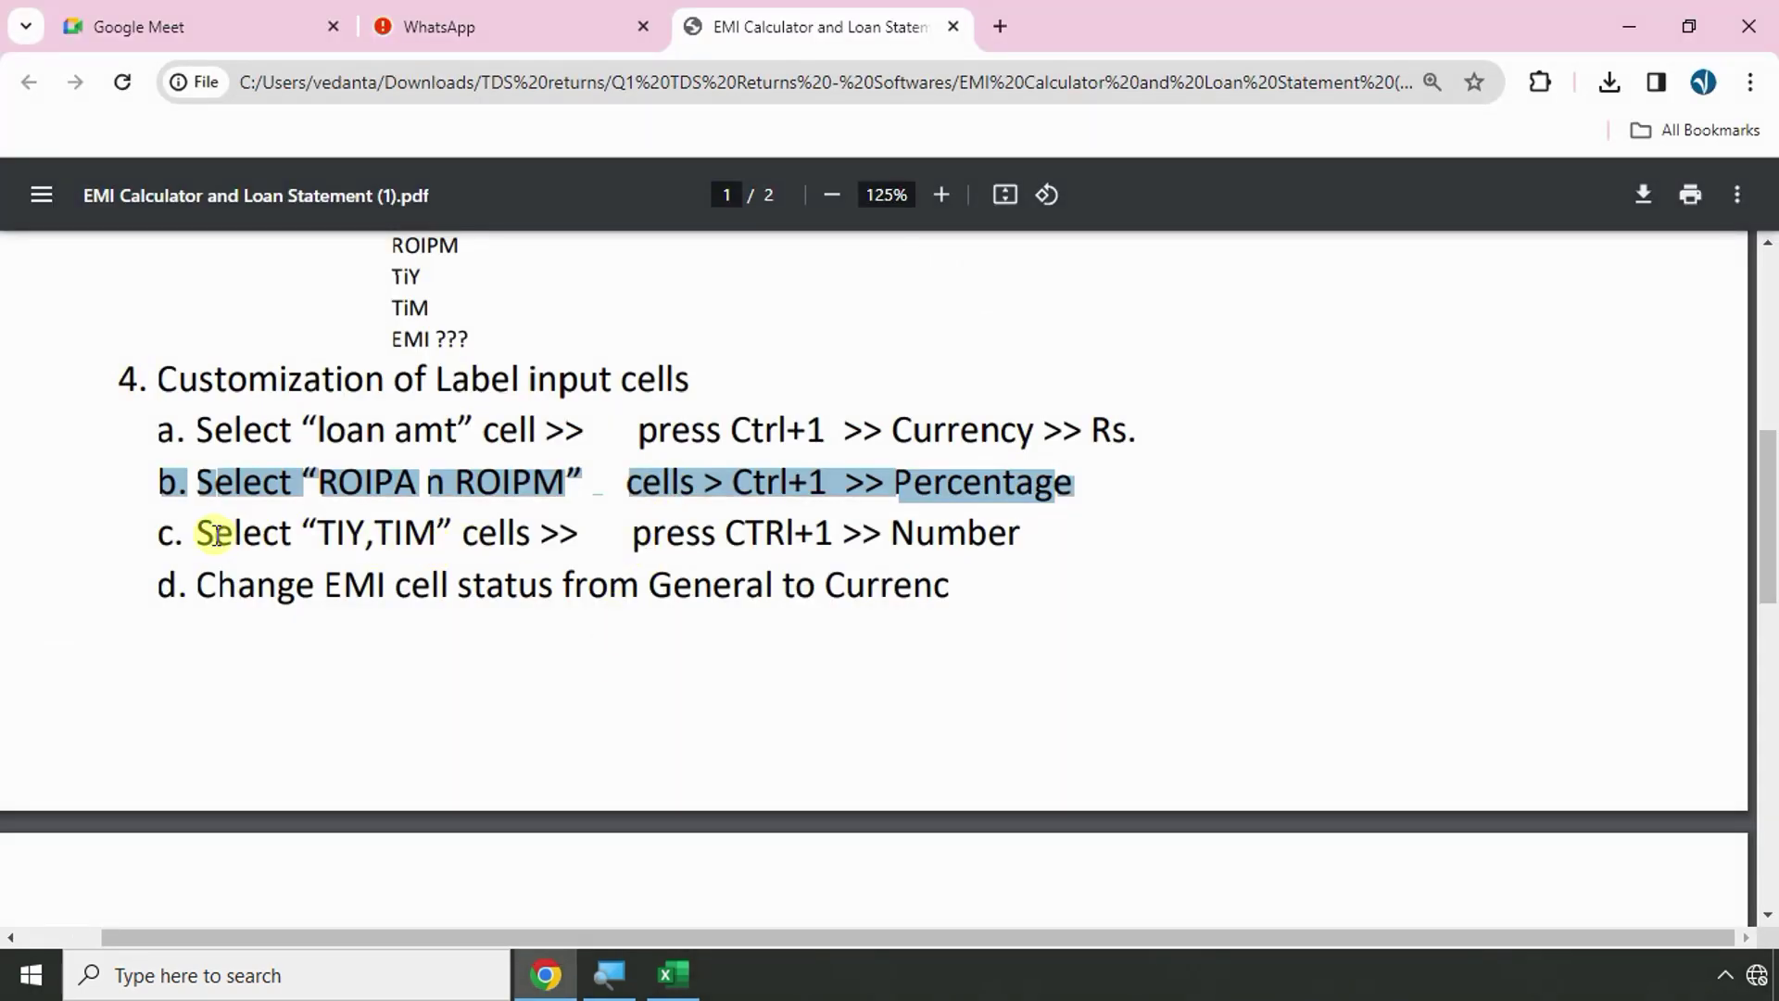
drag(216, 535, 1009, 532)
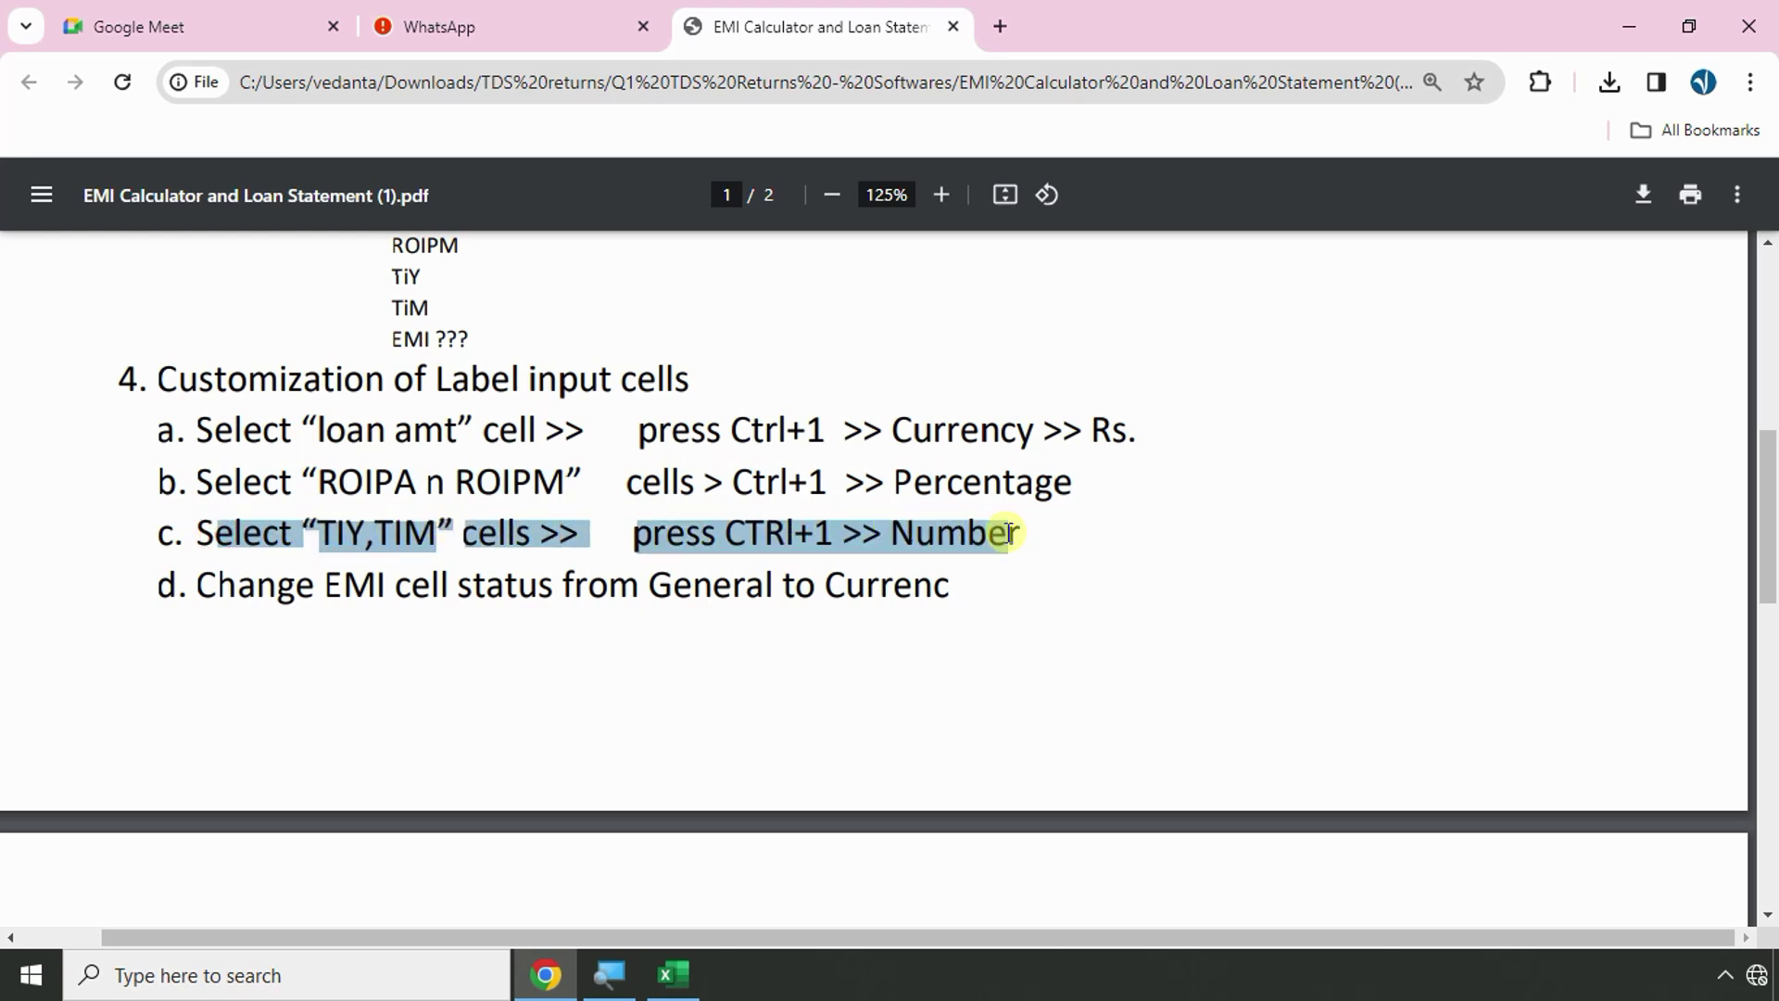
Return to Excel and format the tenure cells B5:B6 as Number with 0 decimal places.
key(alt+Tab)
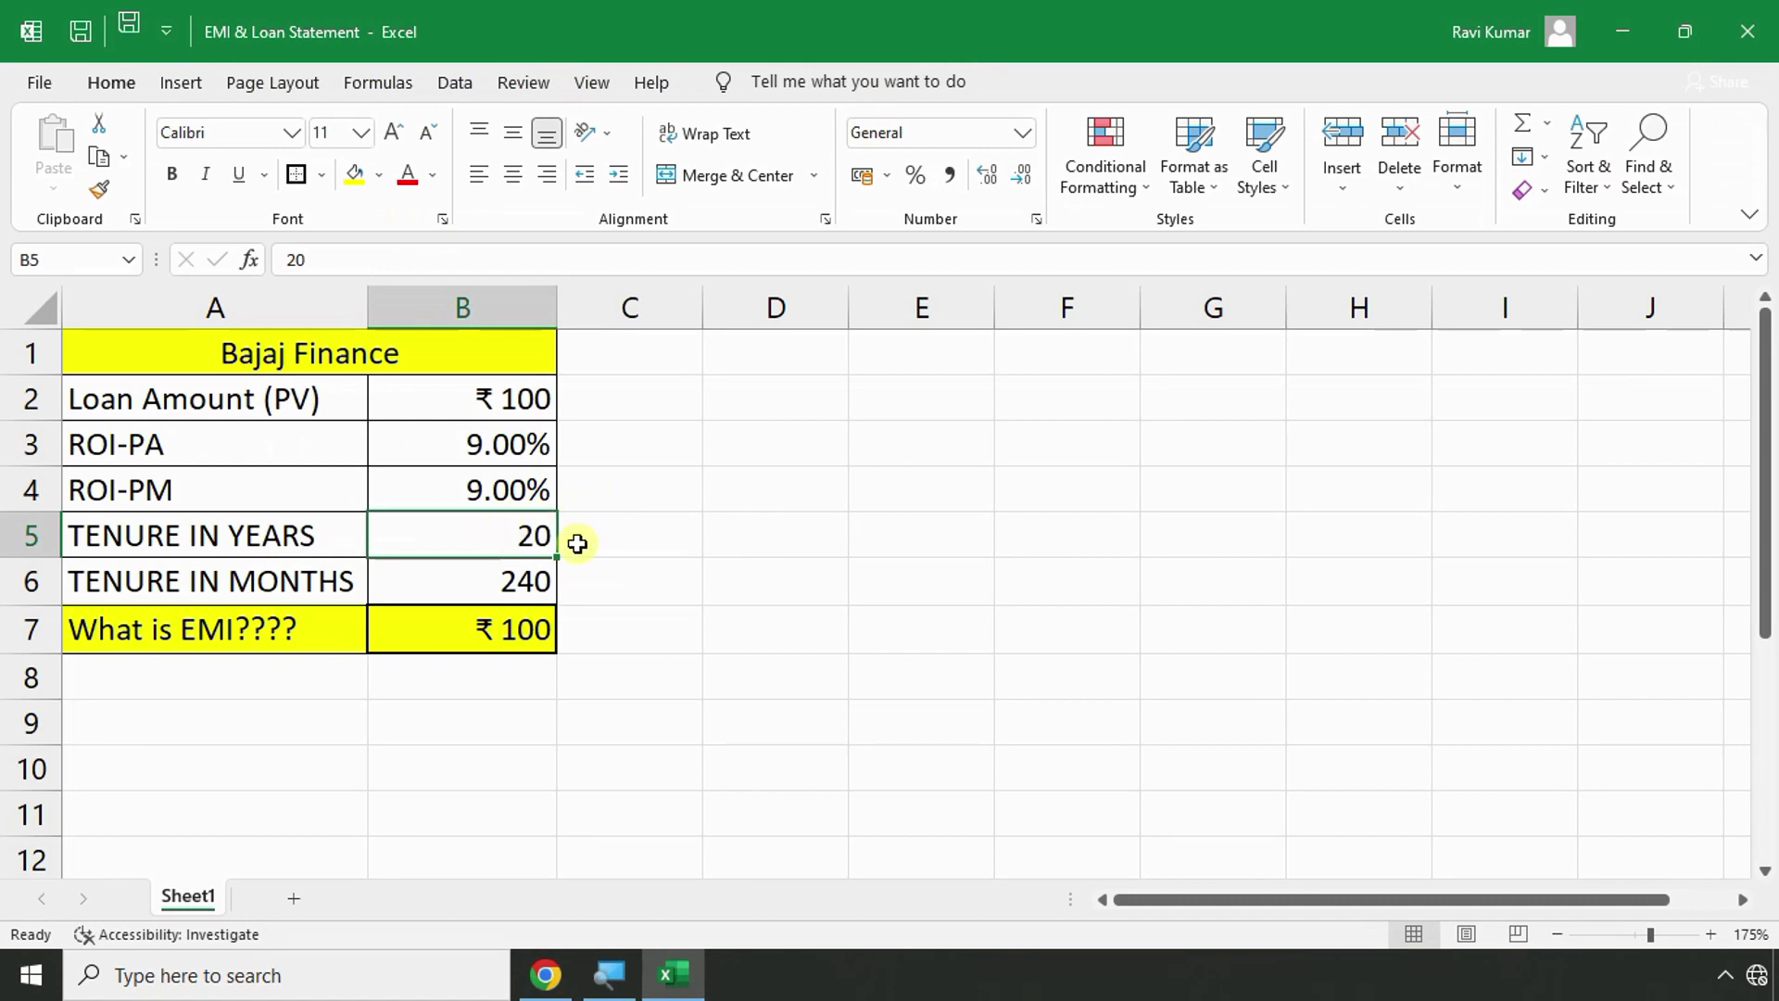
click(579, 536)
click(528, 553)
drag(528, 553, 528, 591)
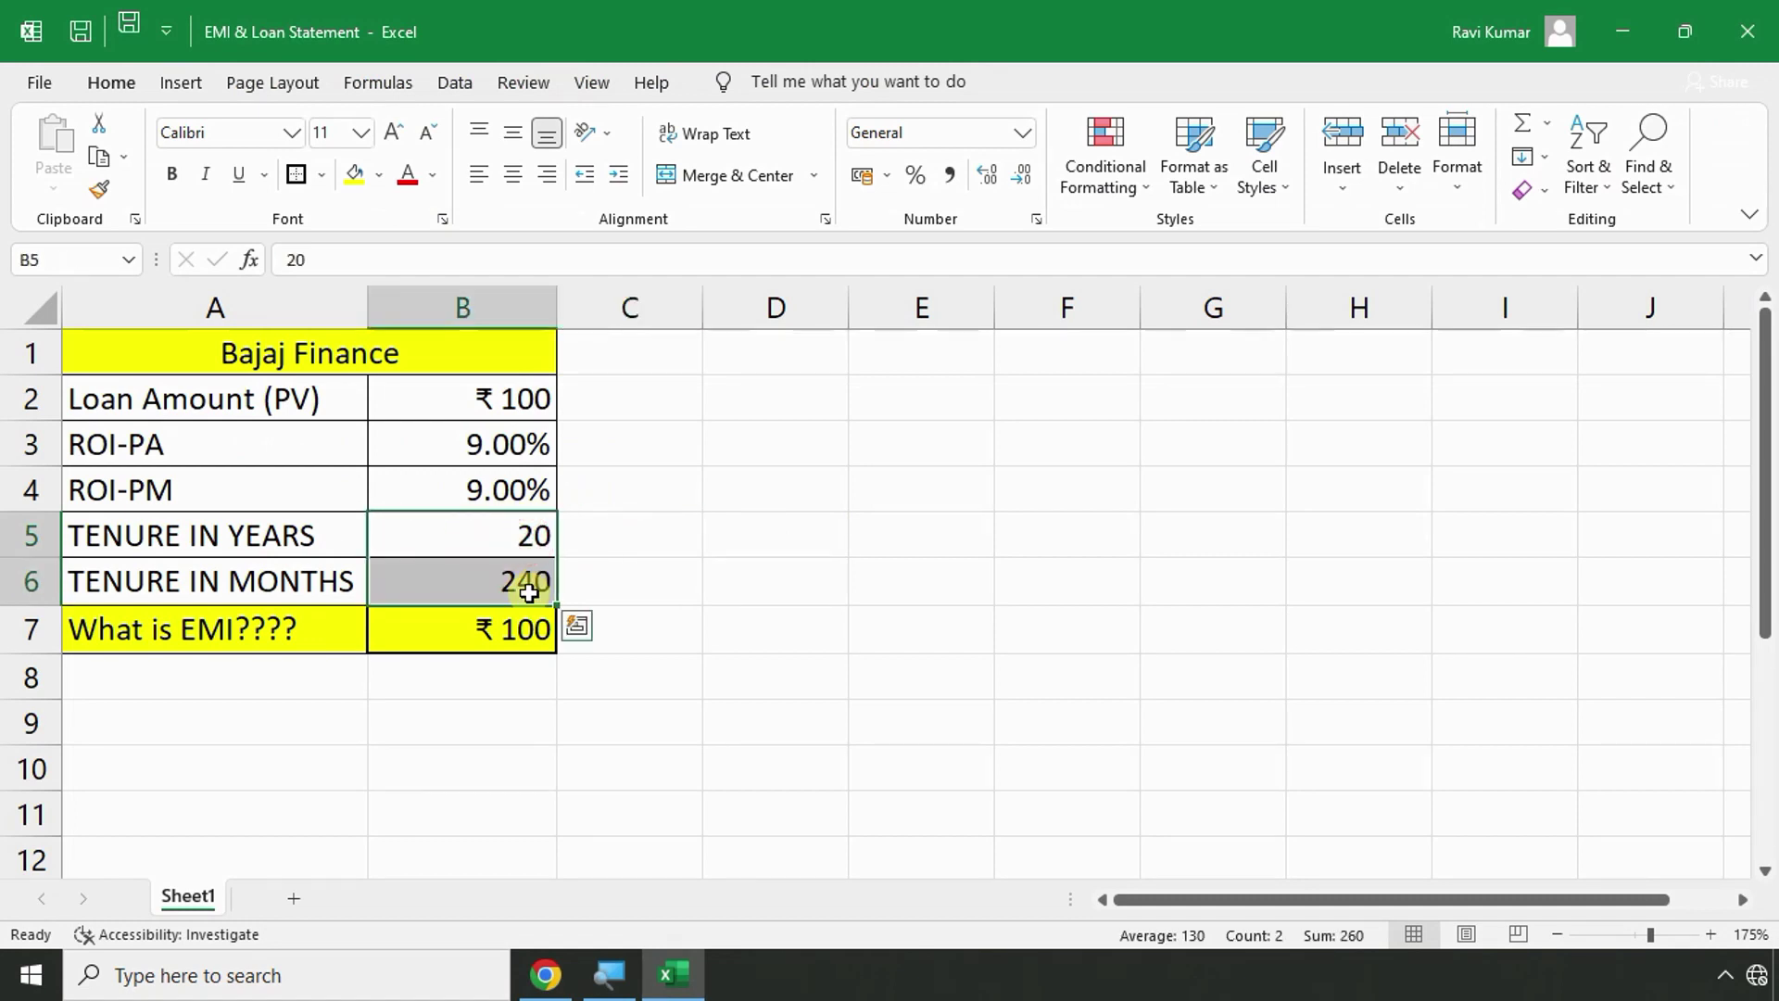
key(ctrl+1)
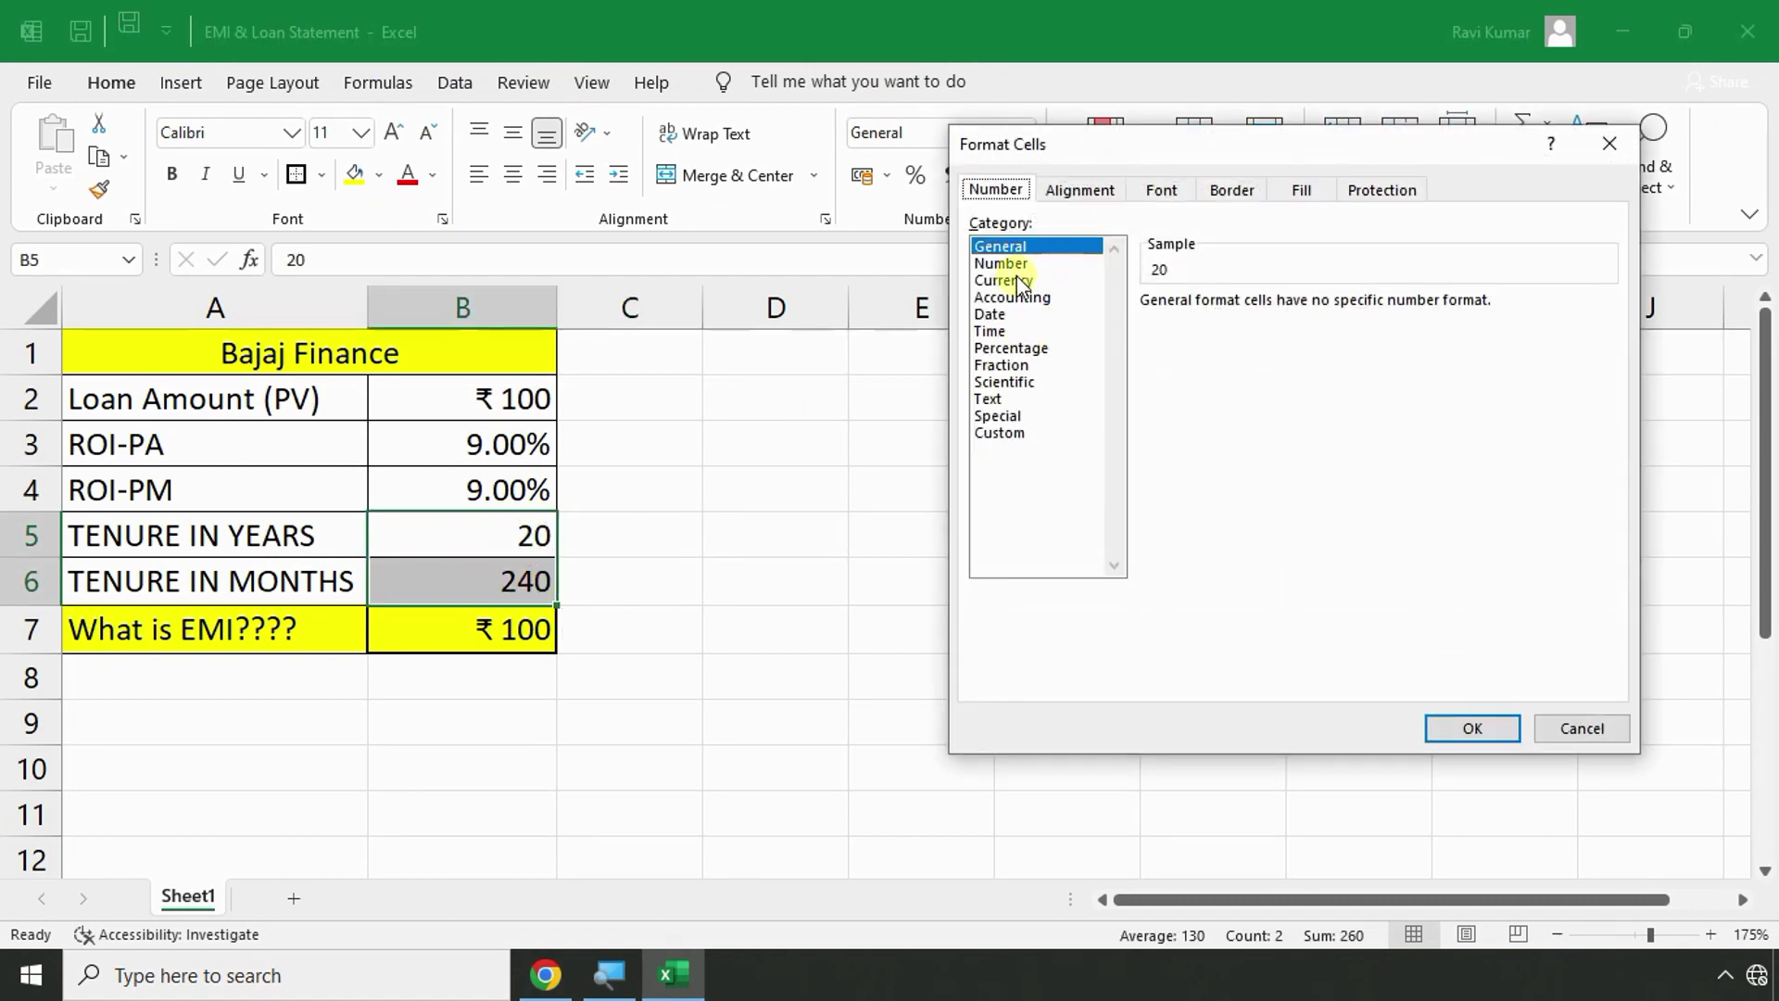
click(1010, 267)
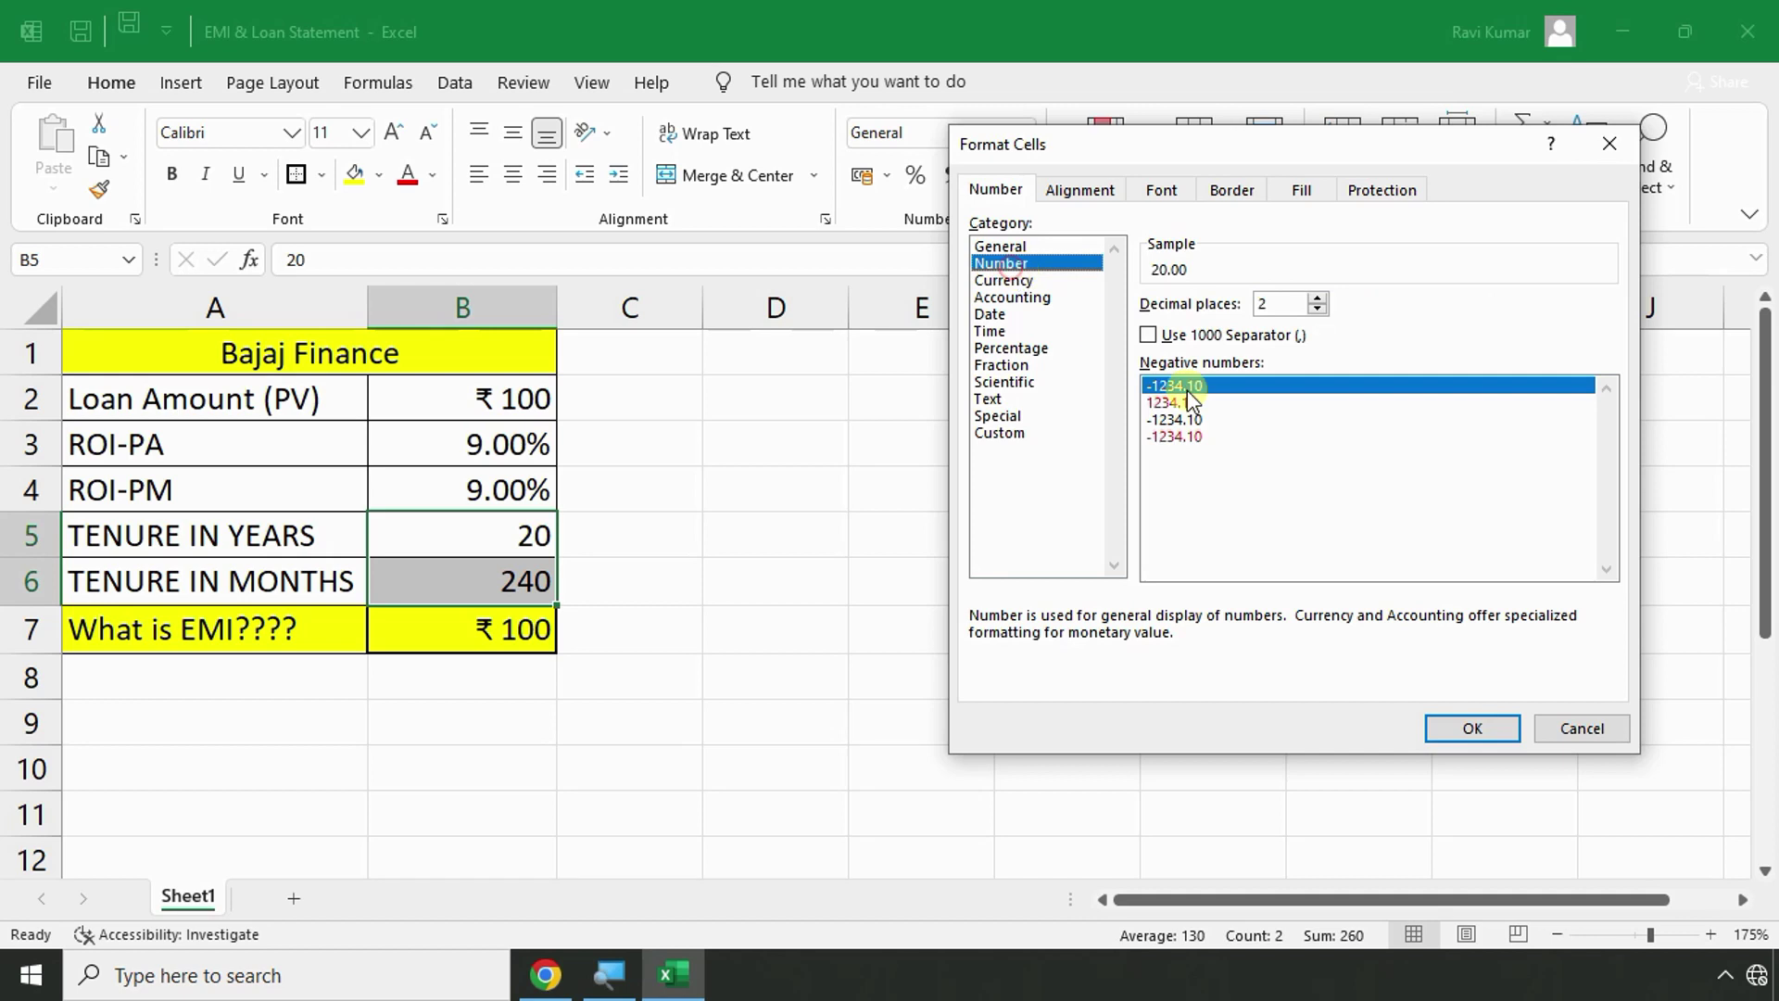
click(1458, 731)
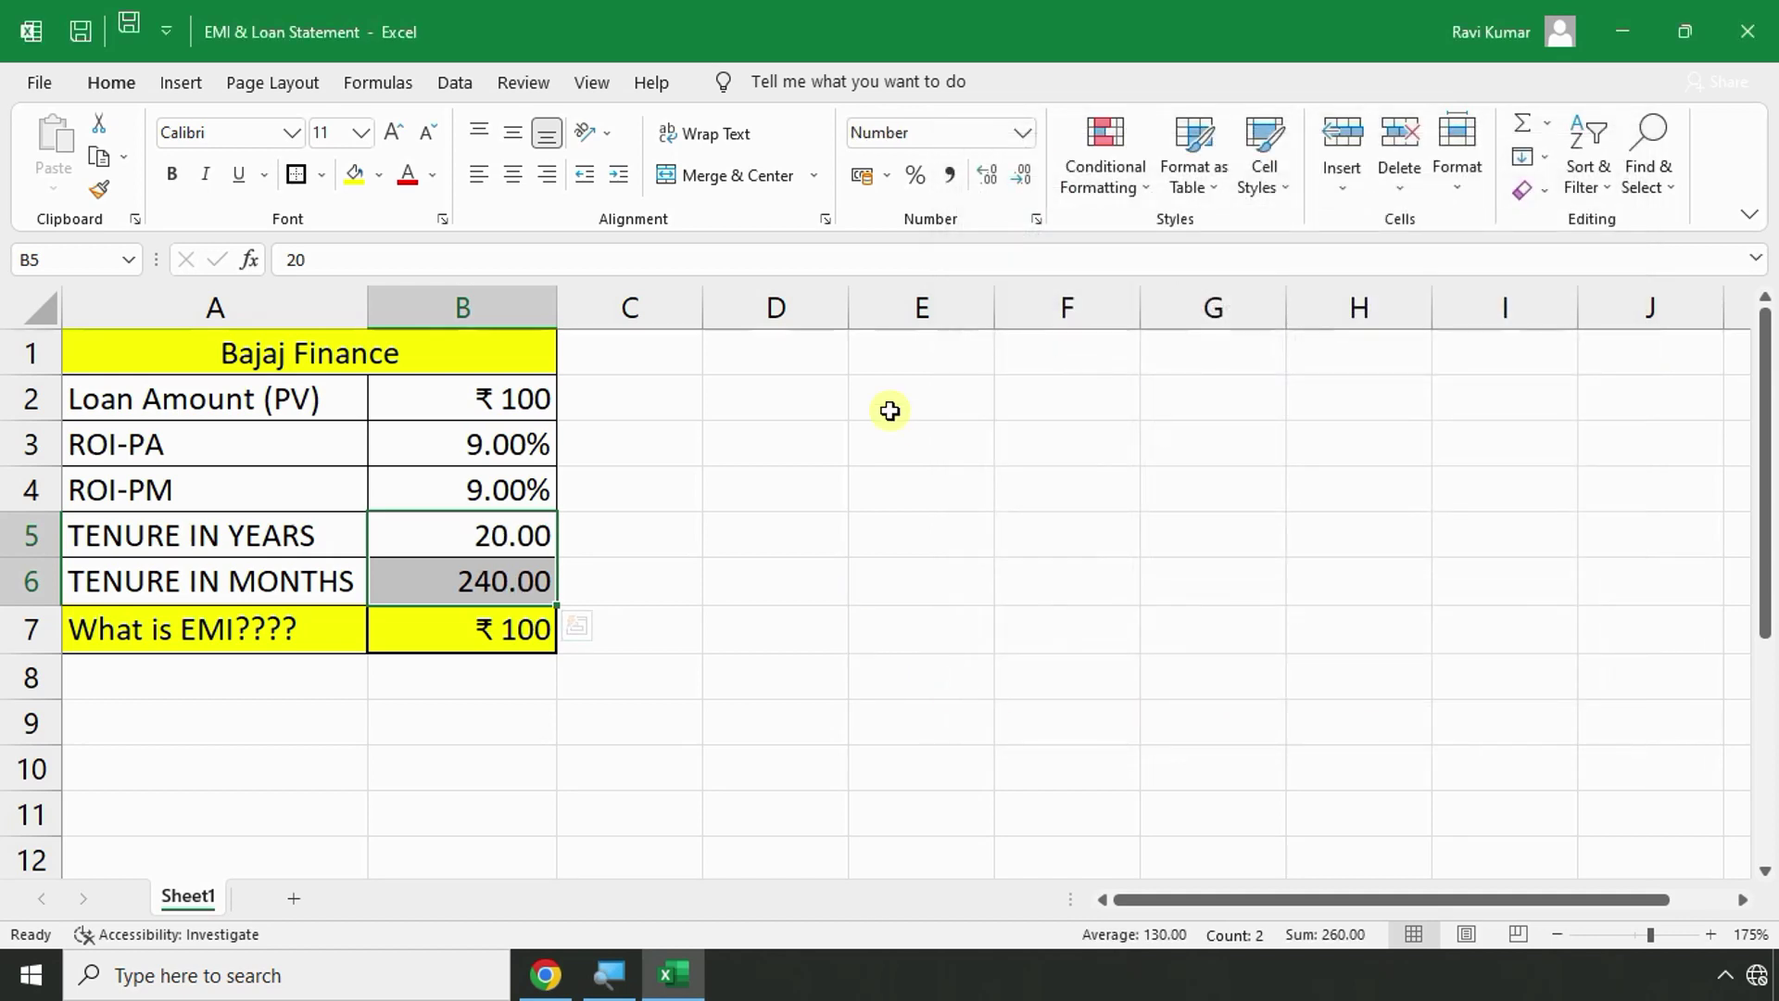
click(1031, 180)
click(1031, 179)
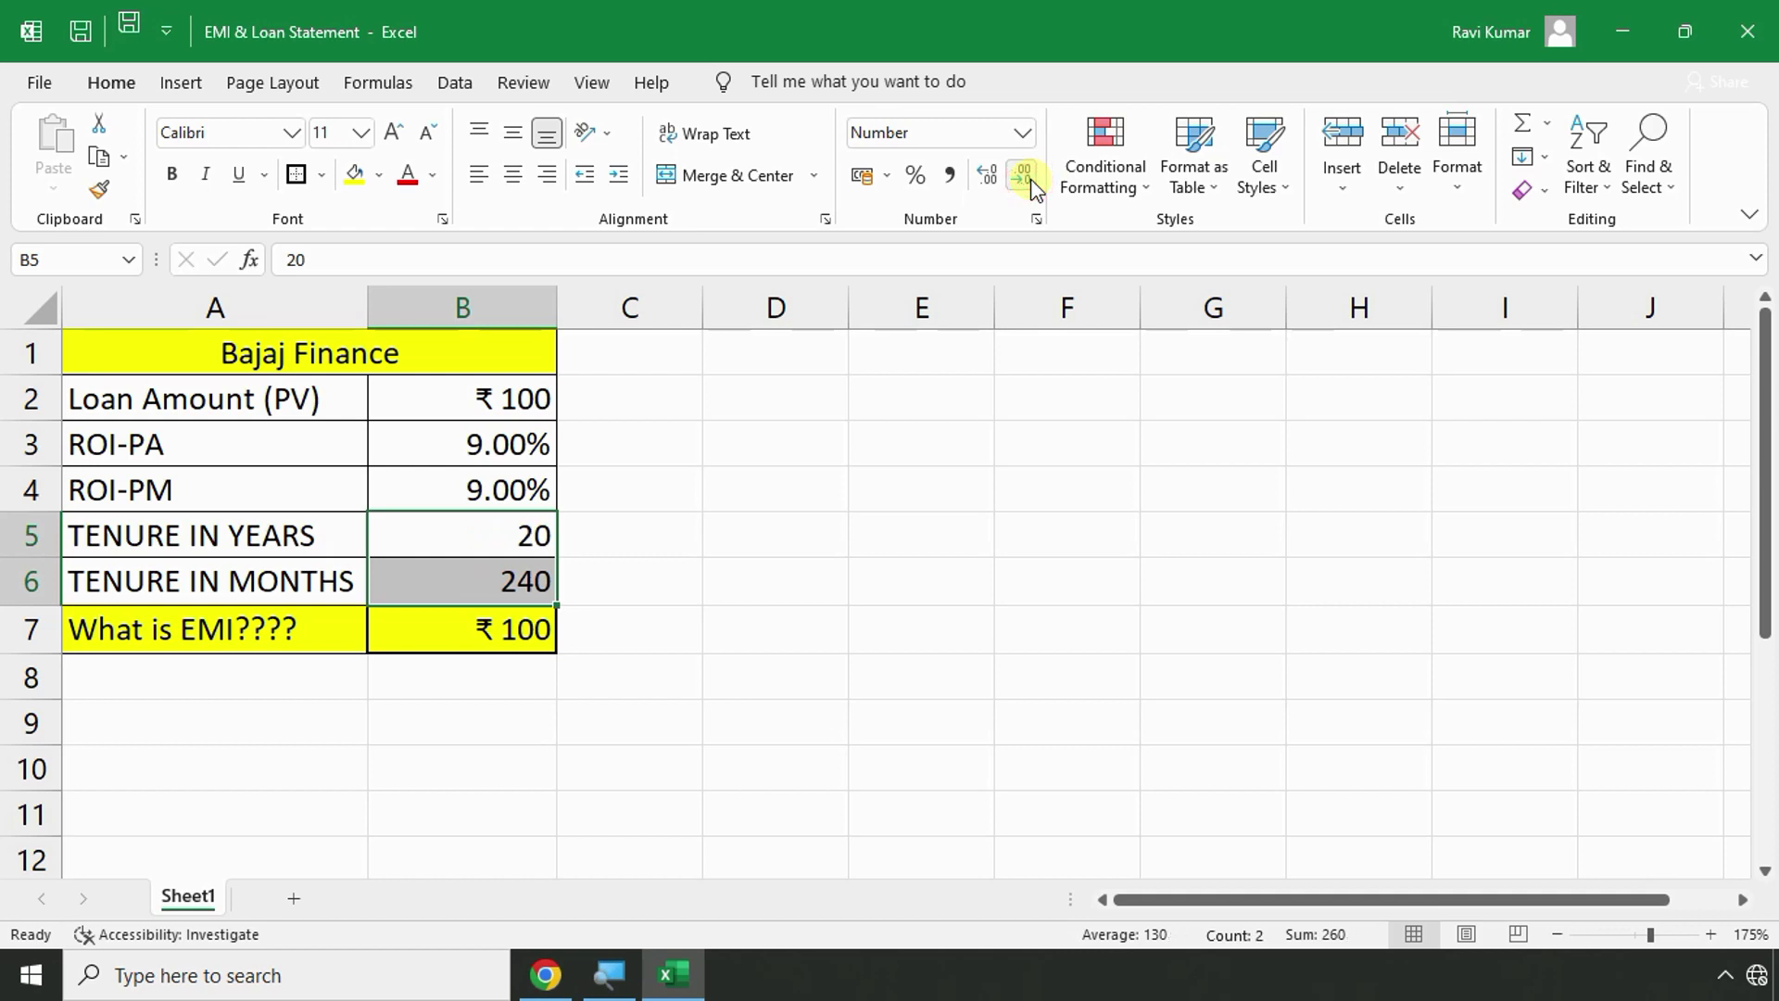
Try increasing the decimal places of the tenure cells B5:B6 to five, and reduce them back to 0.
click(988, 182)
click(988, 181)
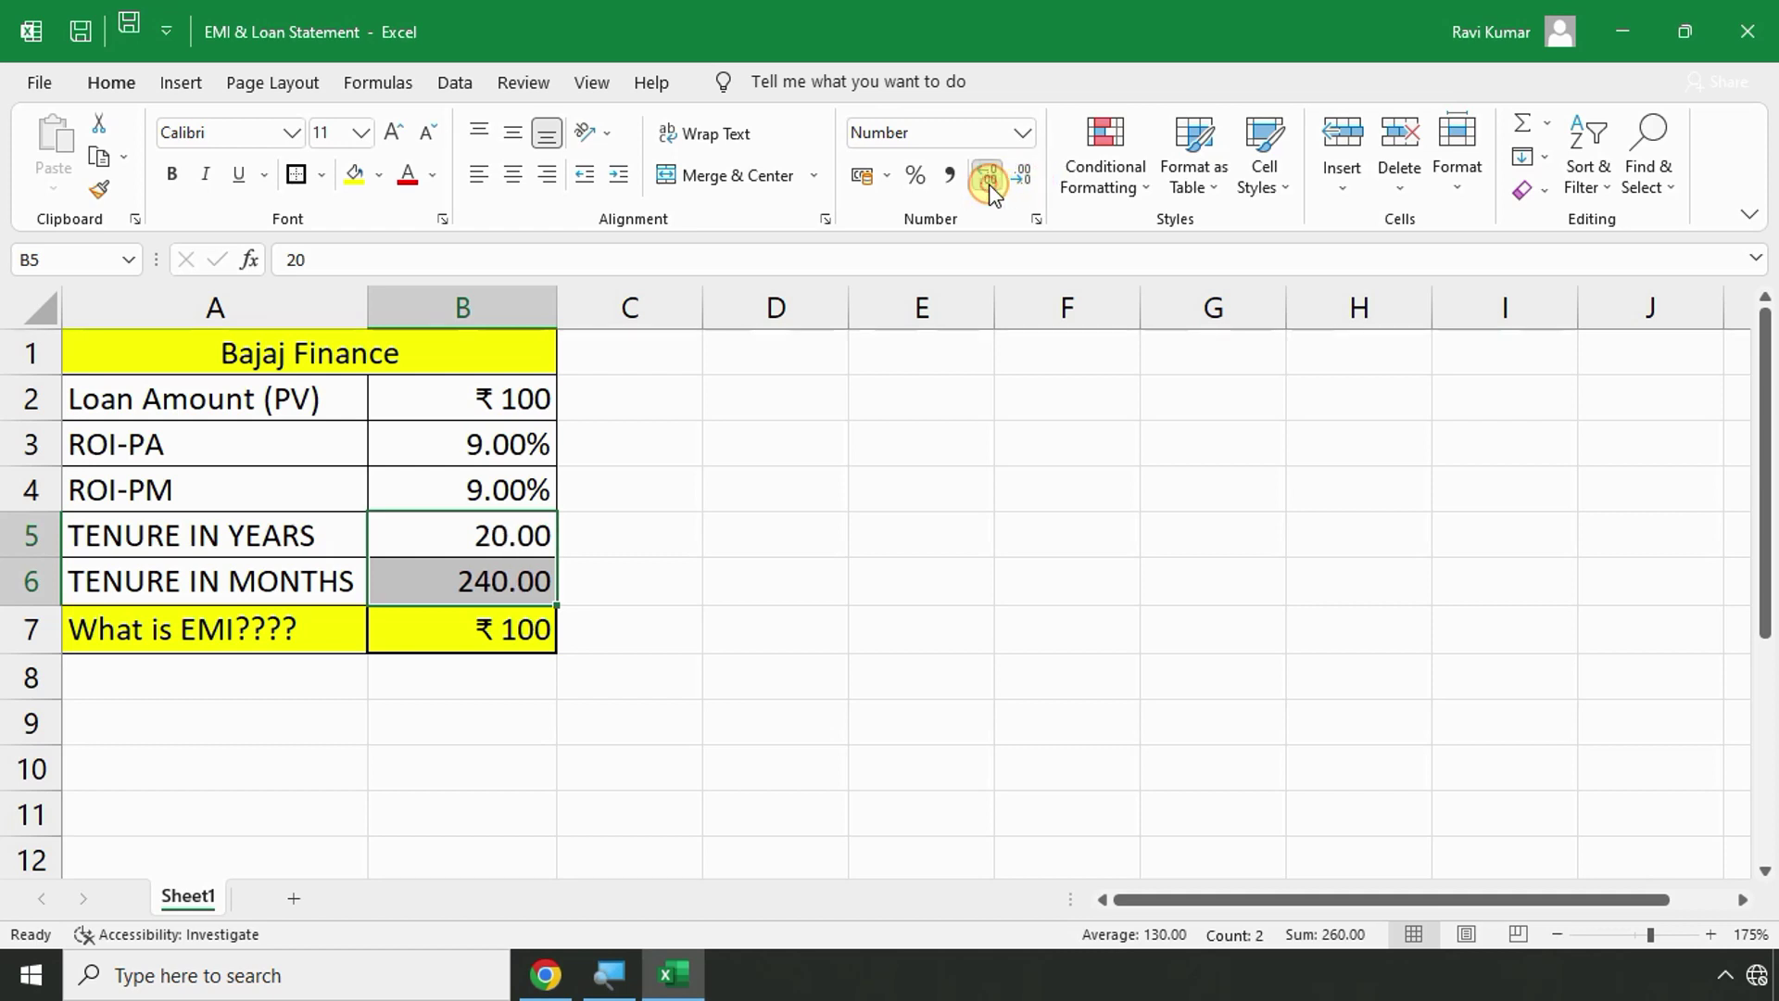
click(988, 182)
click(988, 182)
click(988, 184)
click(1020, 181)
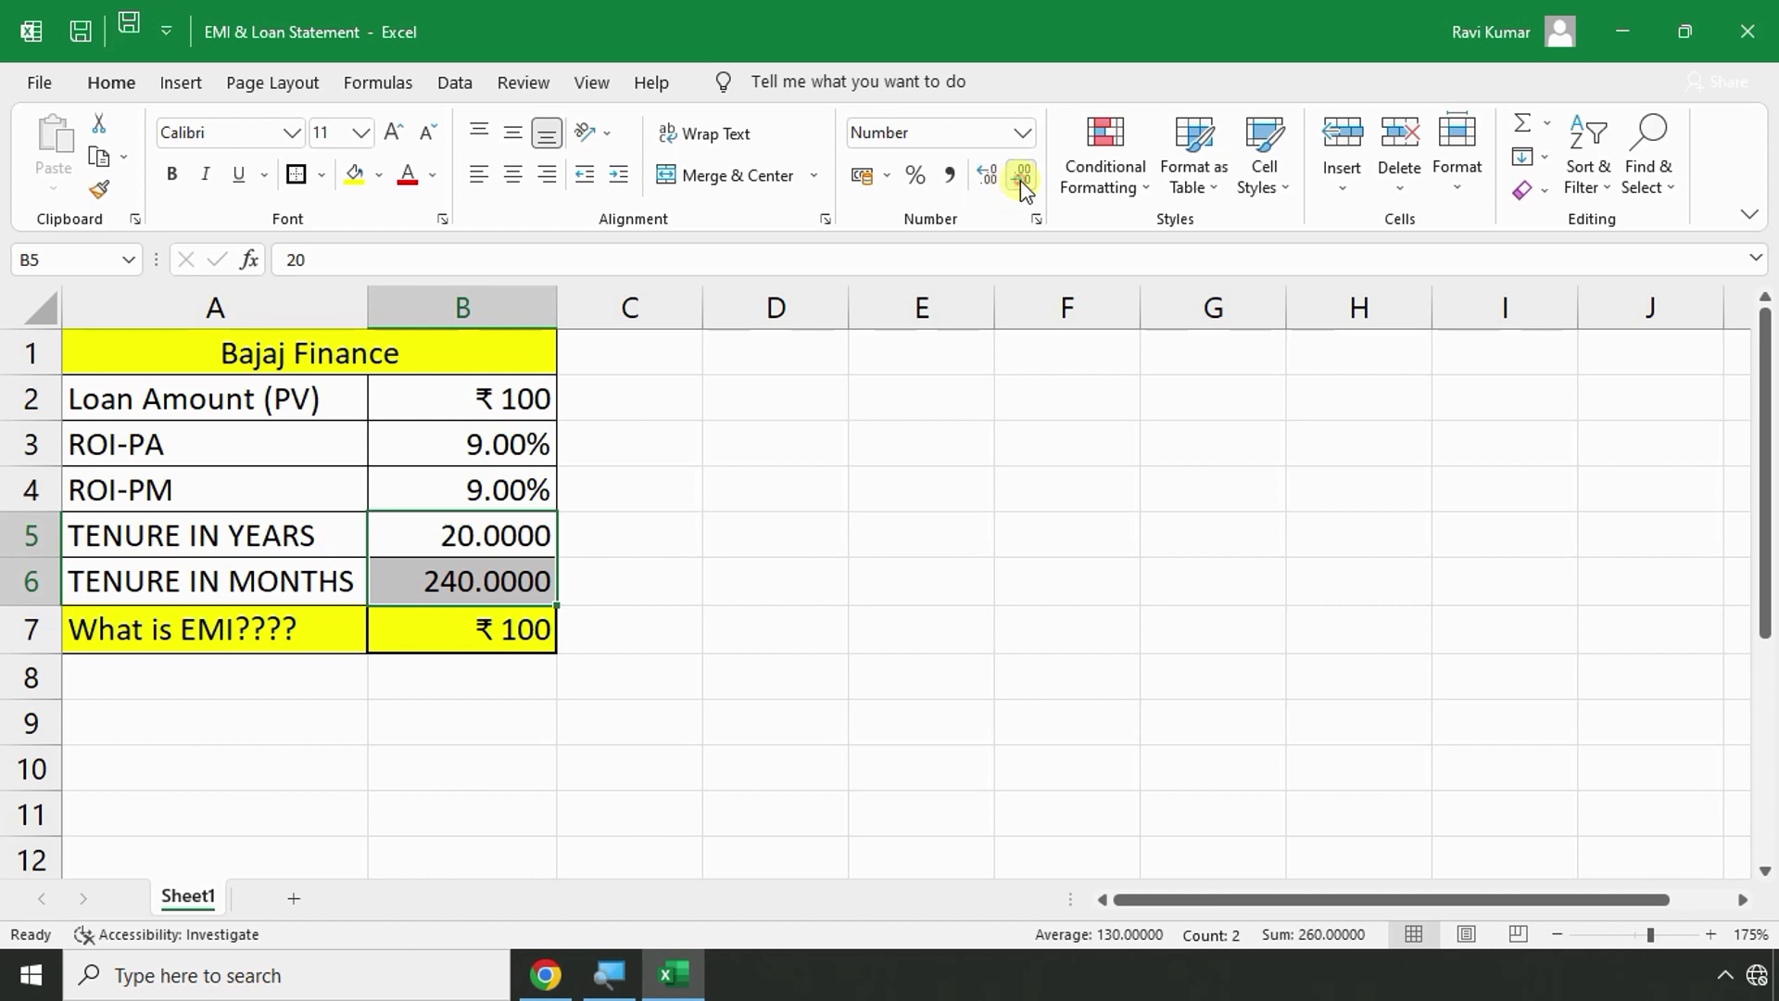
click(1020, 179)
click(1020, 180)
click(1020, 180)
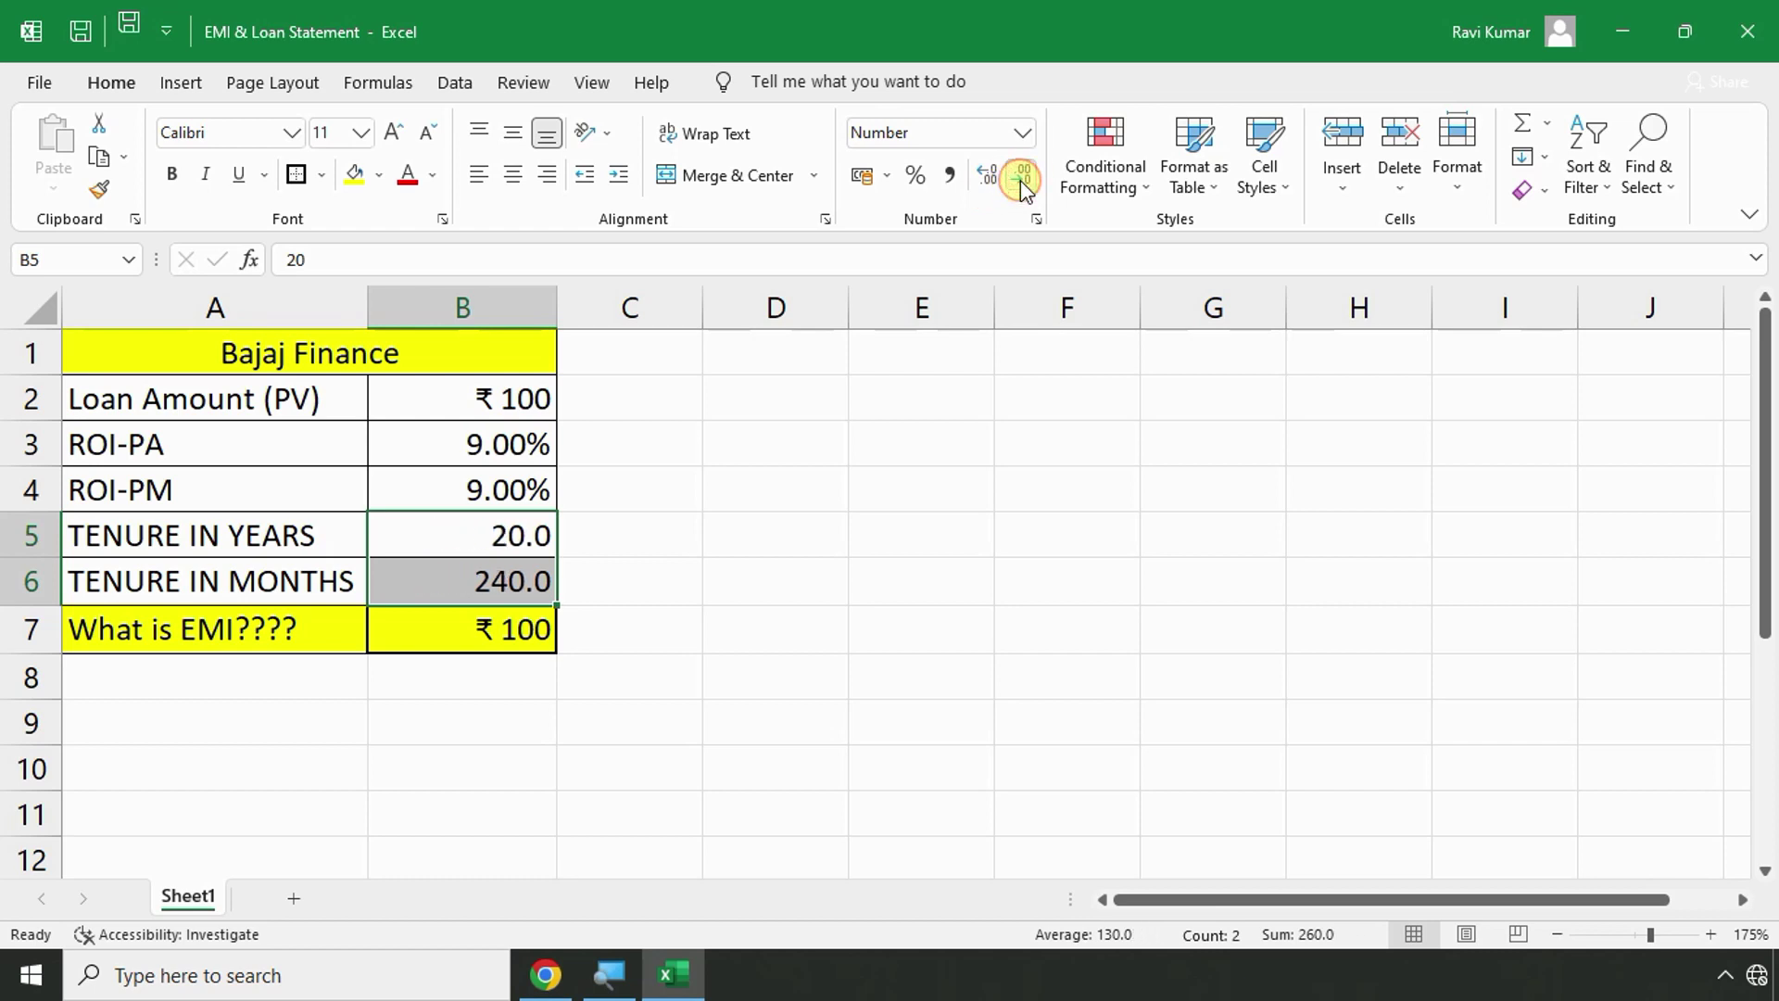
click(1020, 180)
click(732, 599)
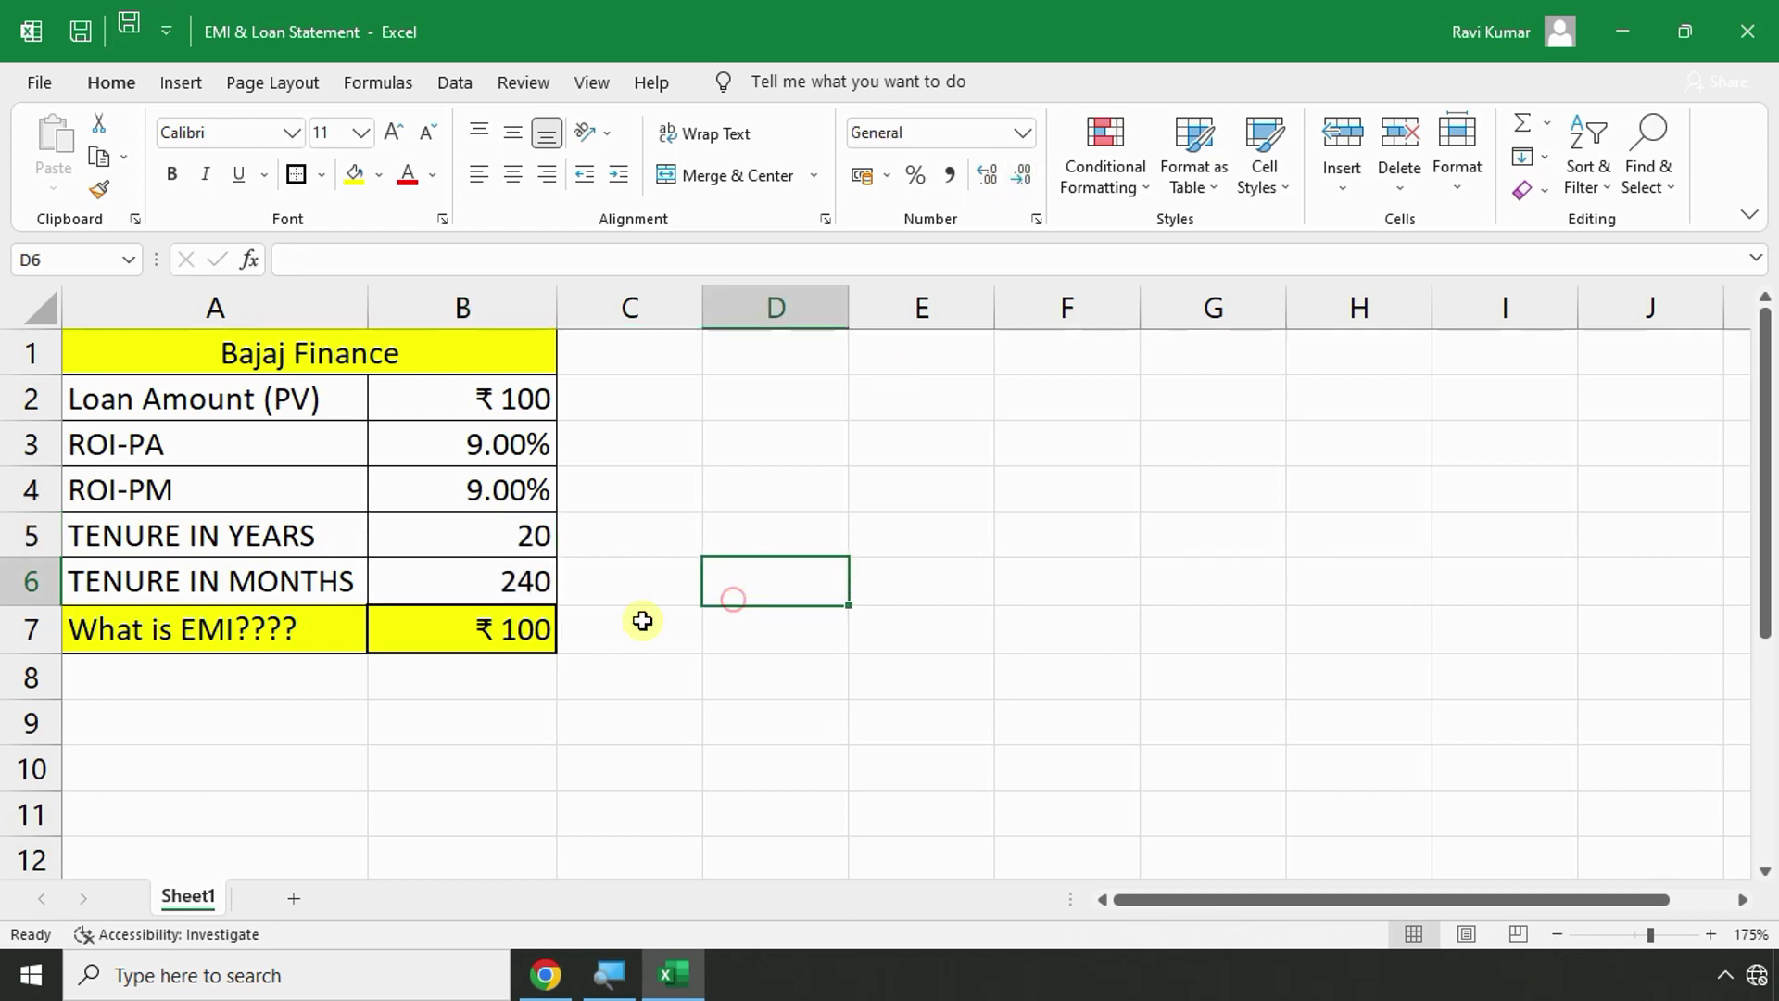
Switch to the PDF and review the heading of item 4 and item 5 on converting ROIPA to ROIPM with =ROIPA/12.
key(alt+Tab)
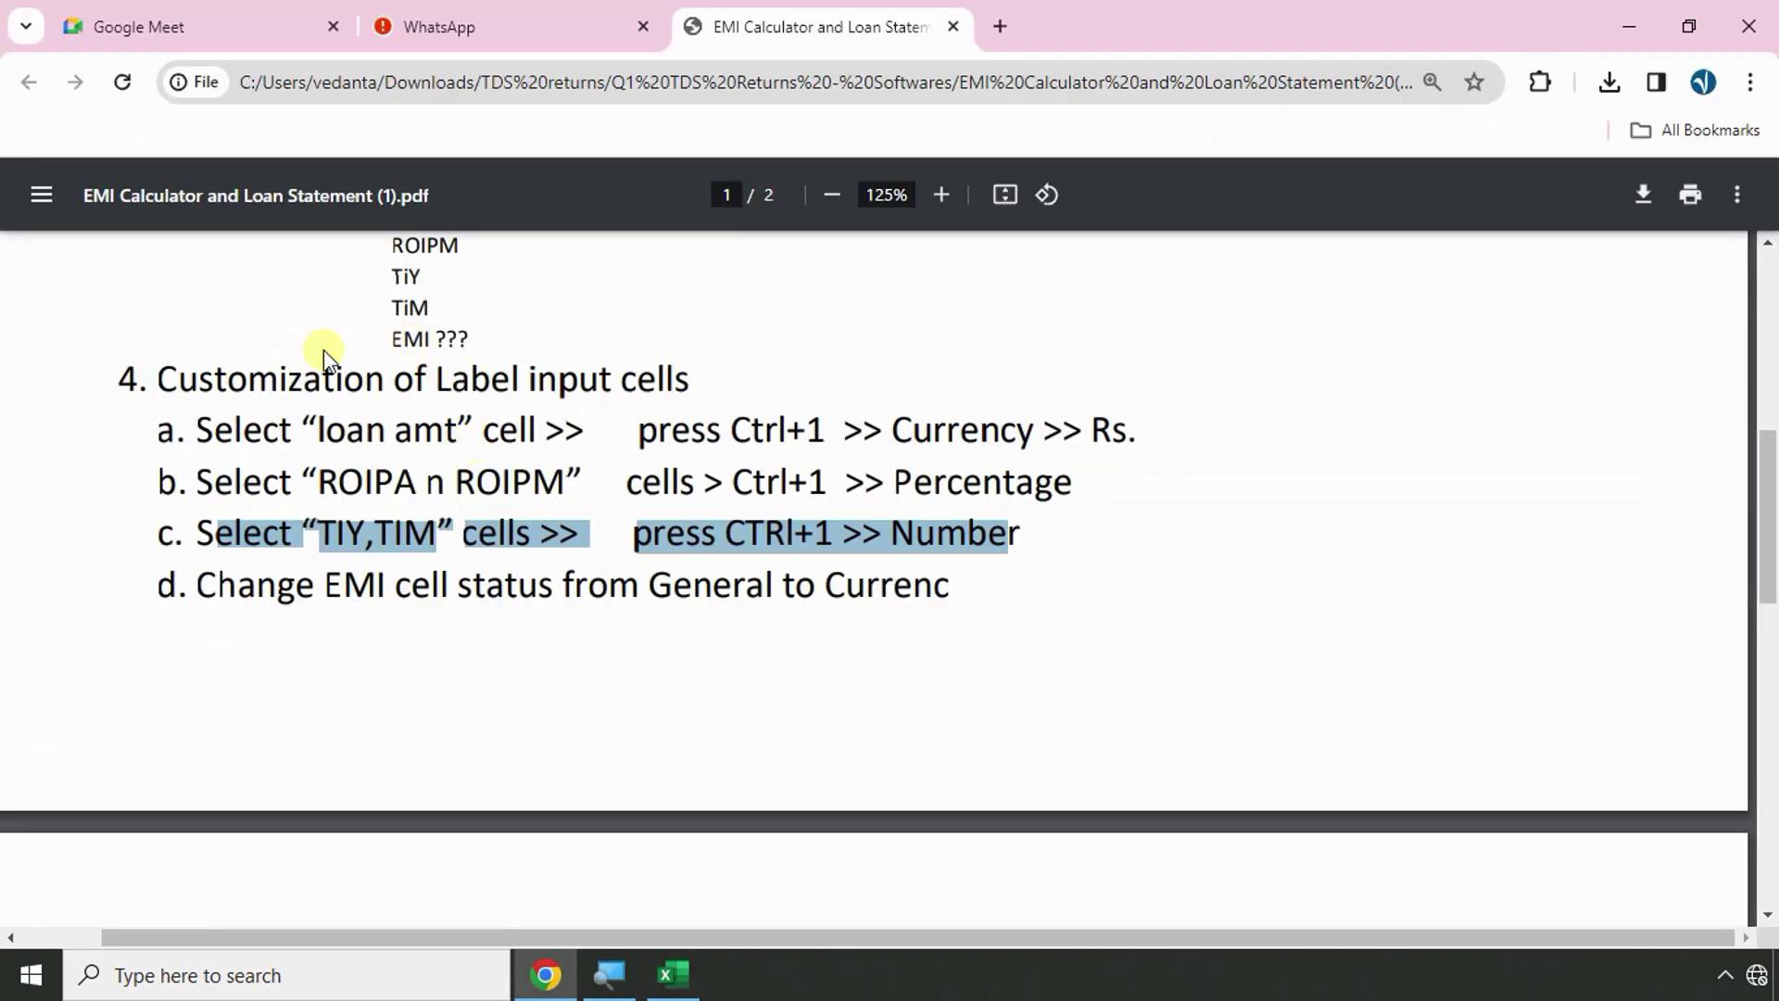
drag(186, 385, 658, 389)
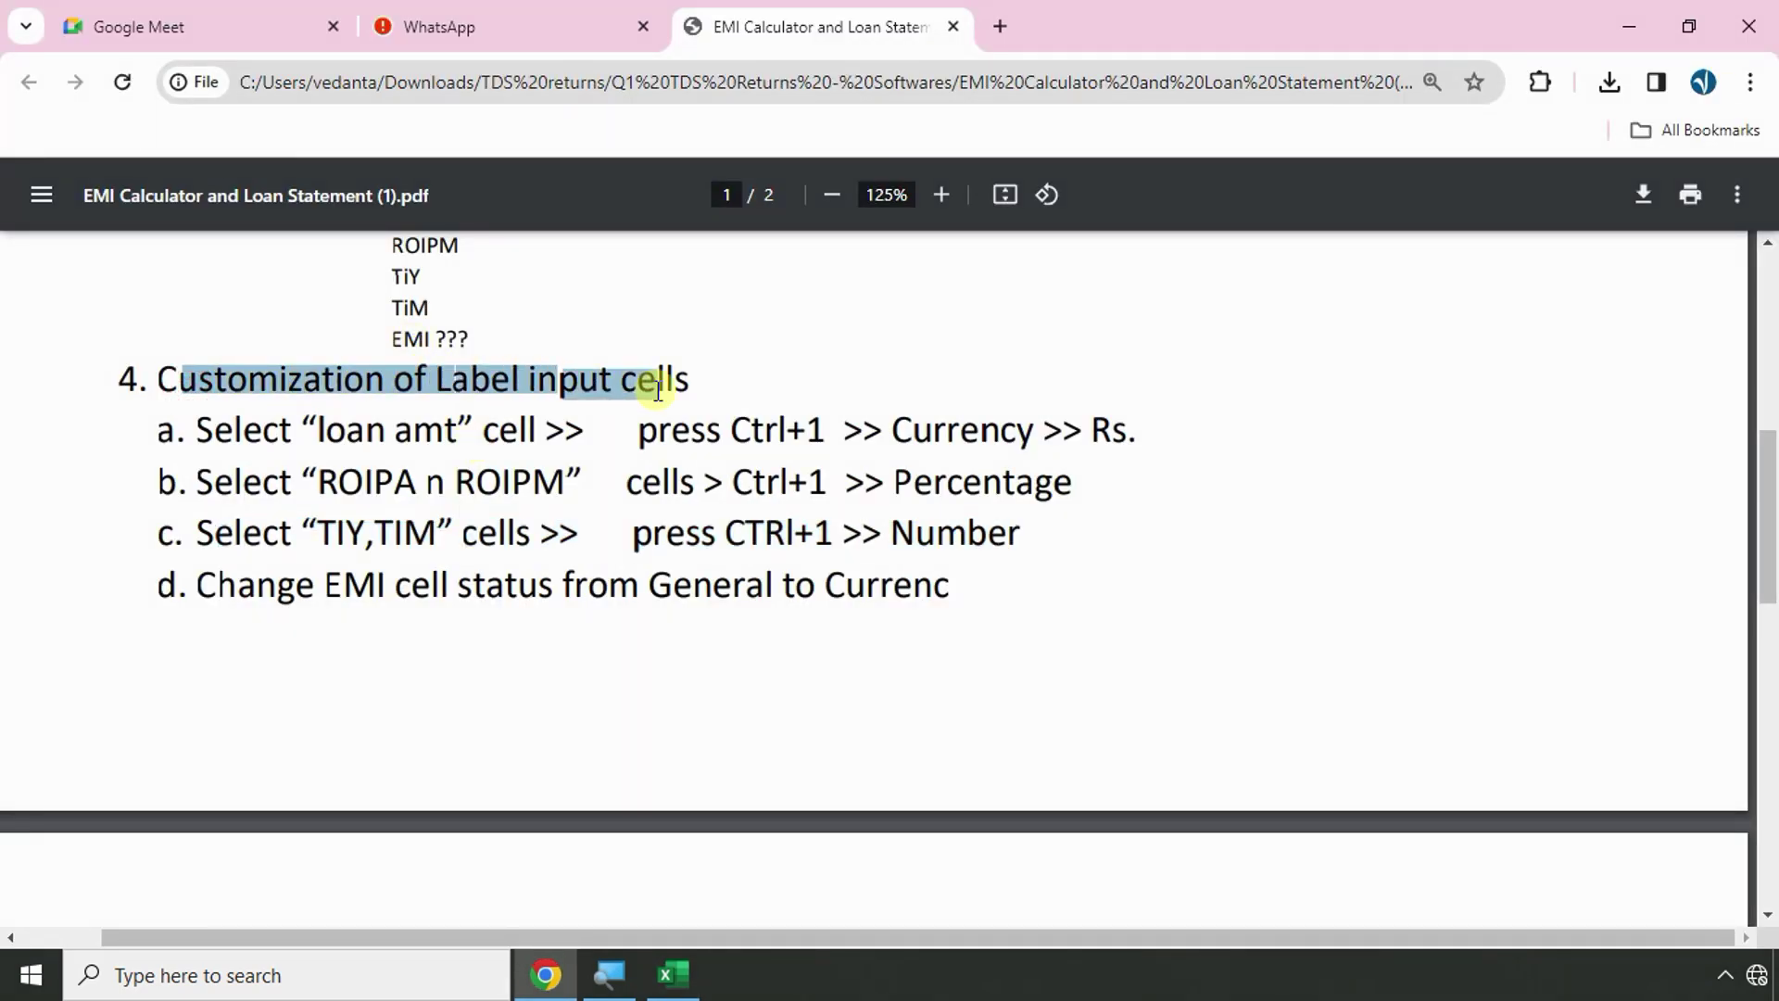
scroll(519, 584, down, 6)
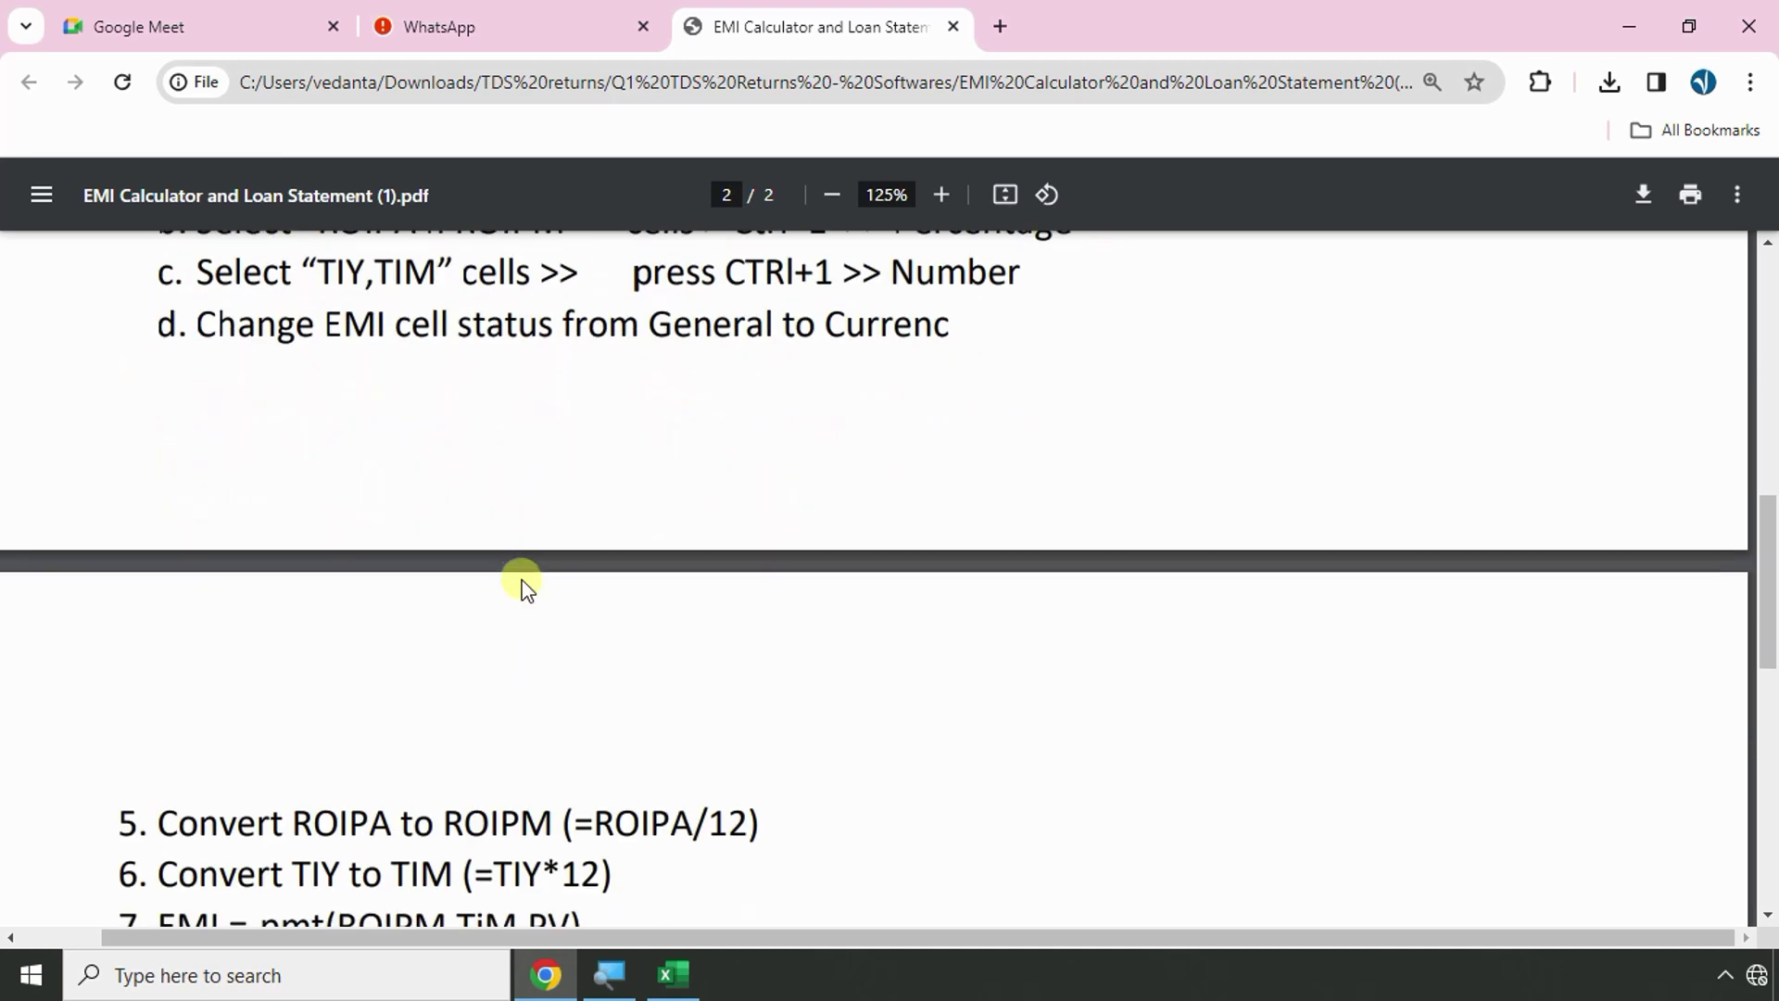
drag(163, 432, 805, 428)
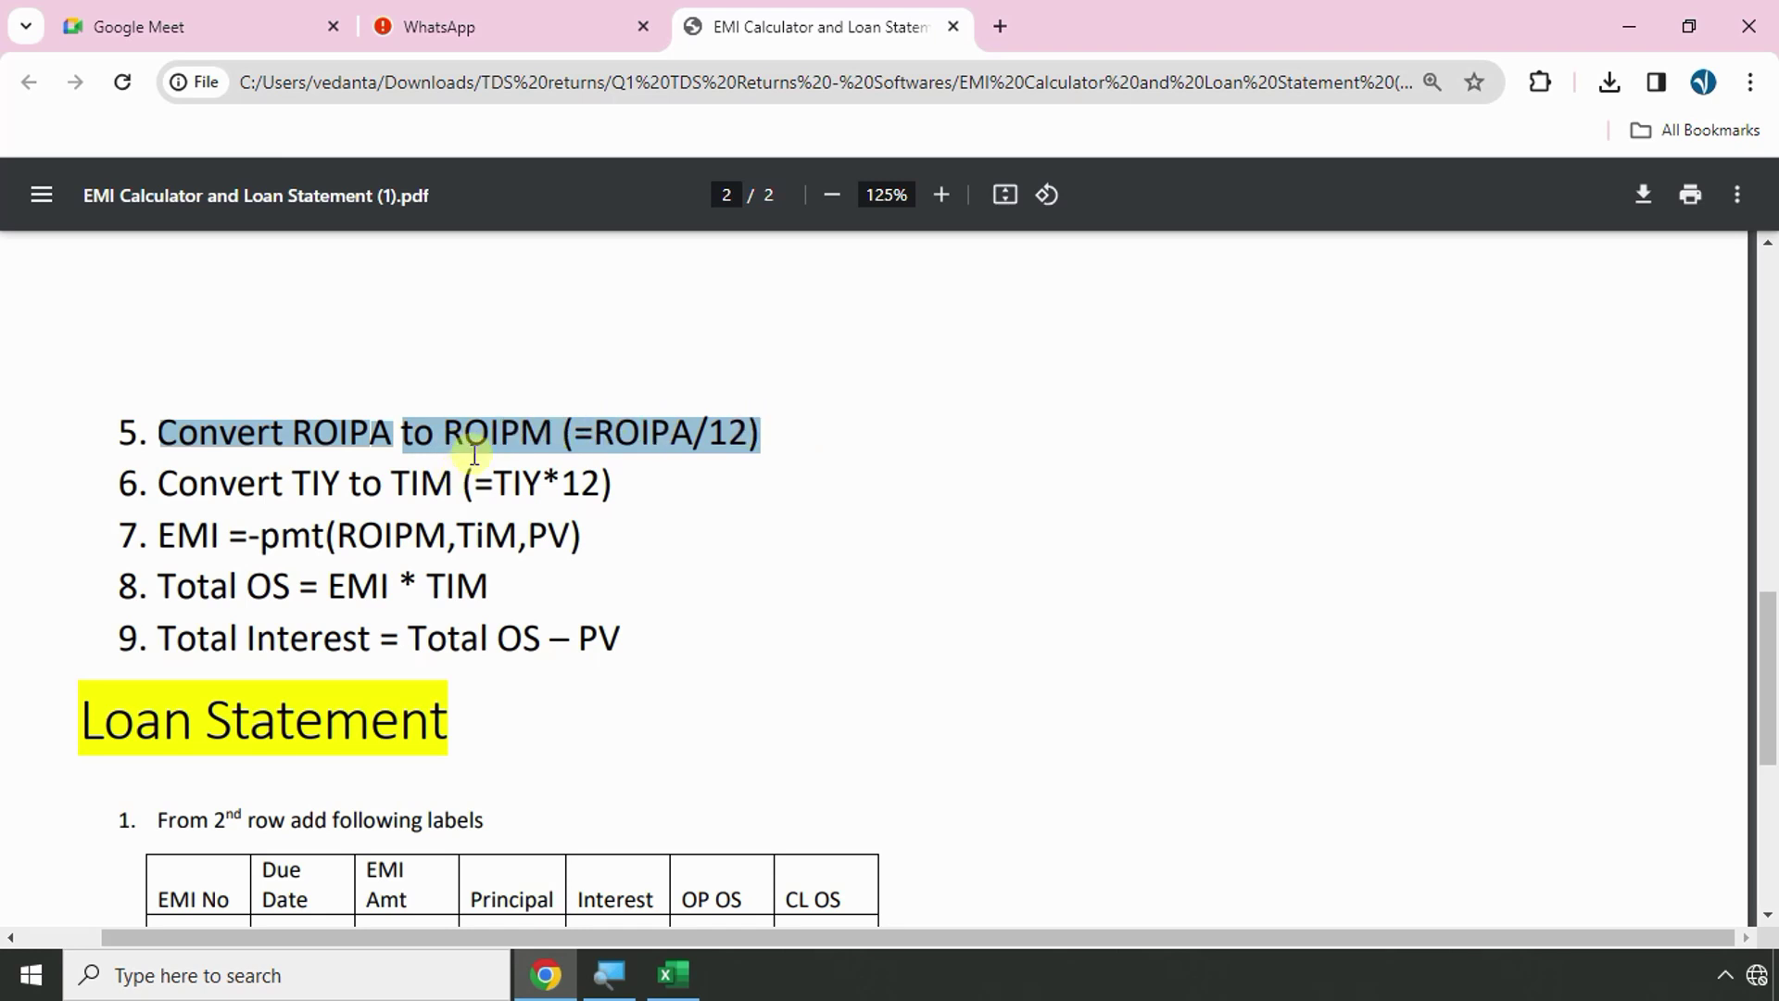
drag(578, 432, 737, 433)
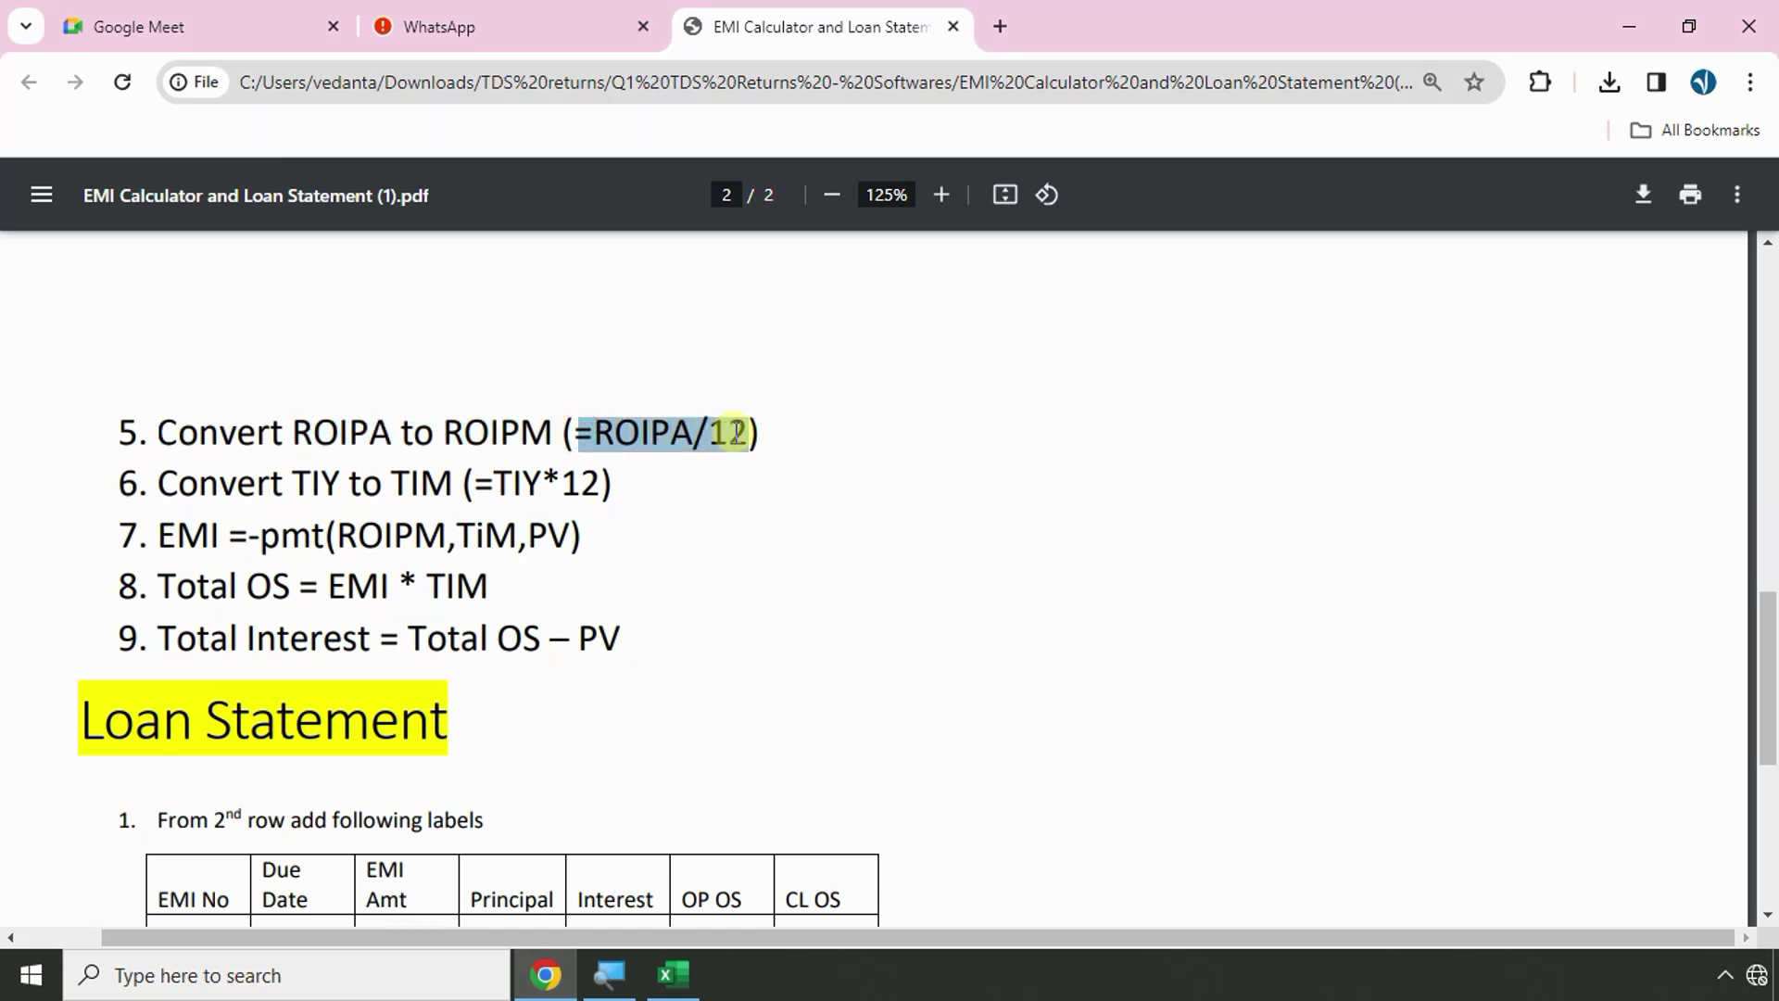
Return to Excel, reset the ROI-PM cell B4 to 0, and select the ROI-PA cell B3.
key(alt+Tab)
click(449, 491)
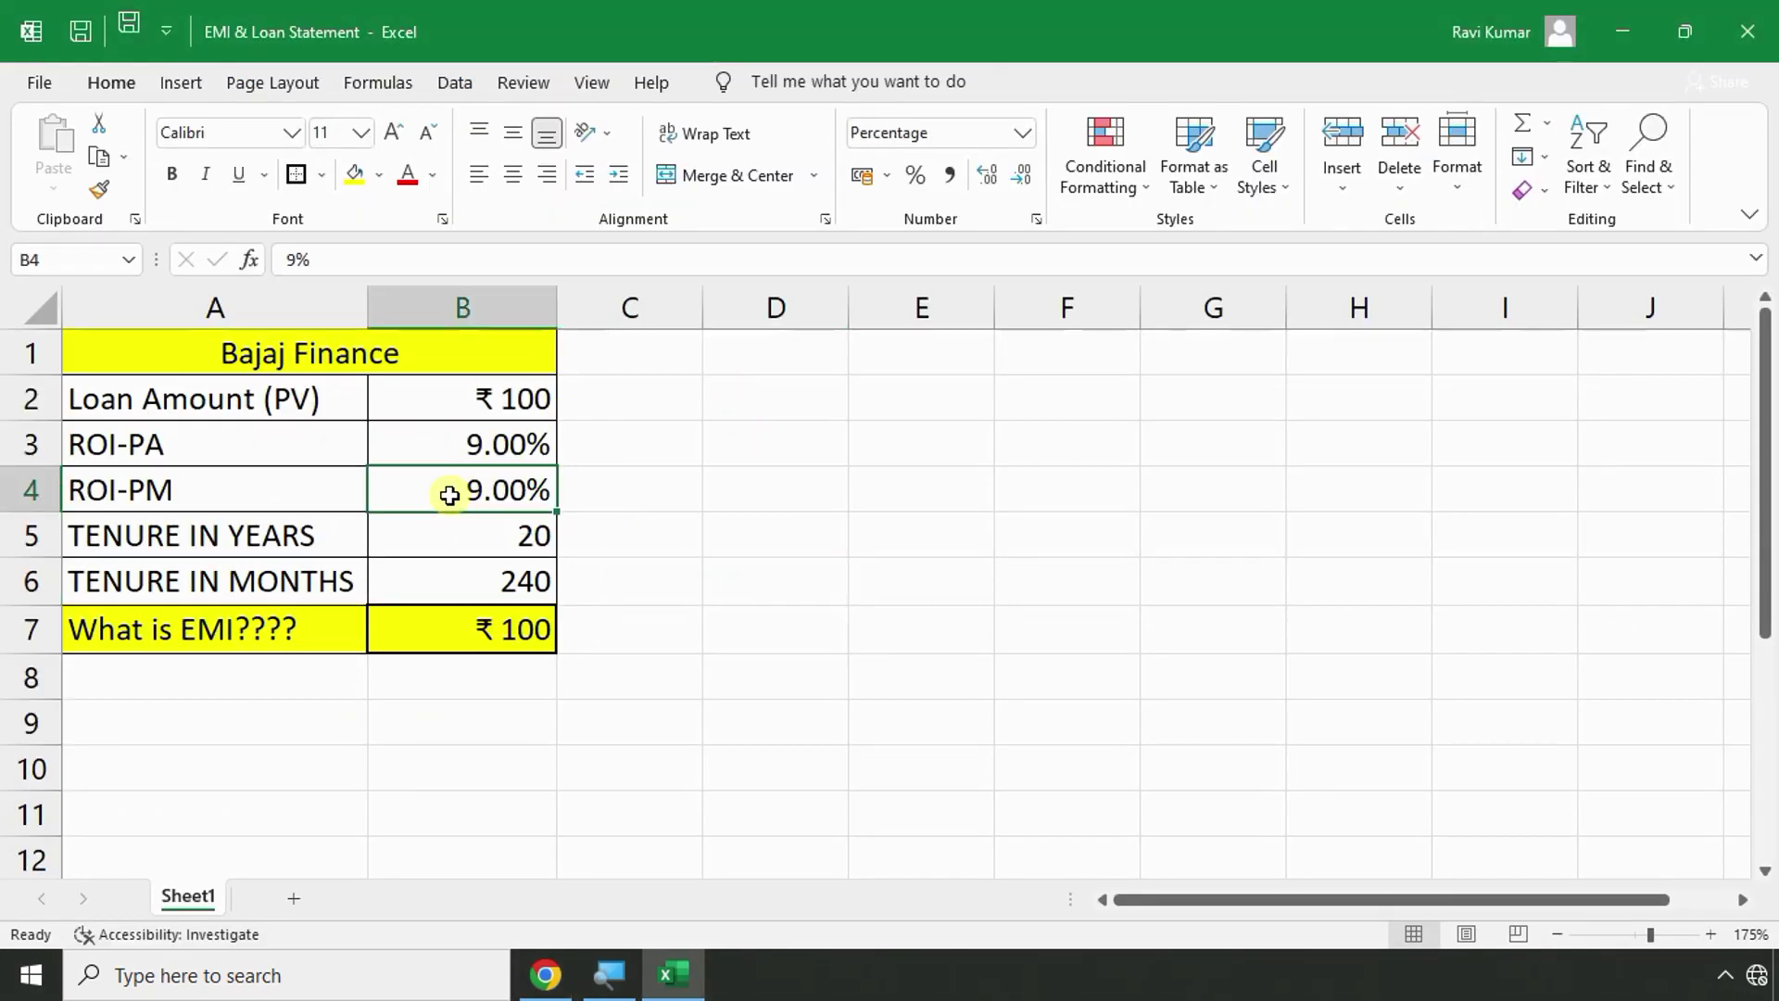
text(0)
key(Return)
click(426, 453)
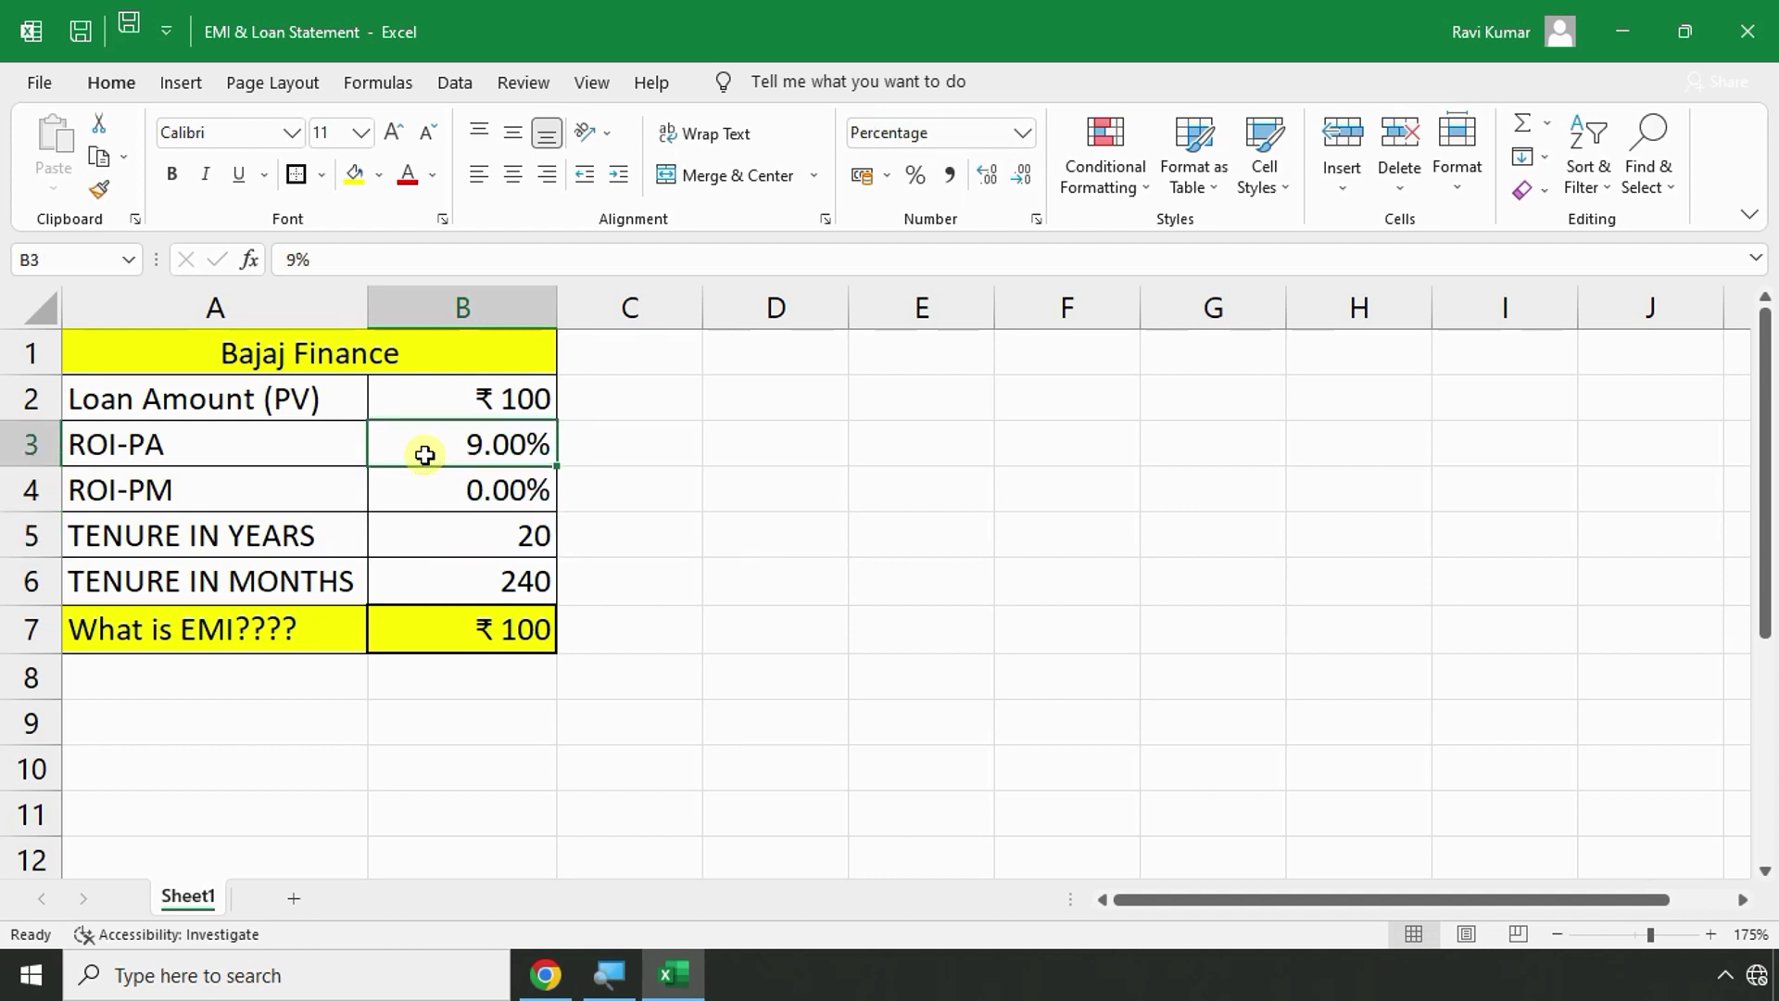
Set the annual interest rate (ROI-PA) in cell B3 to 9.15%.
double_click(425, 454)
text(.15)
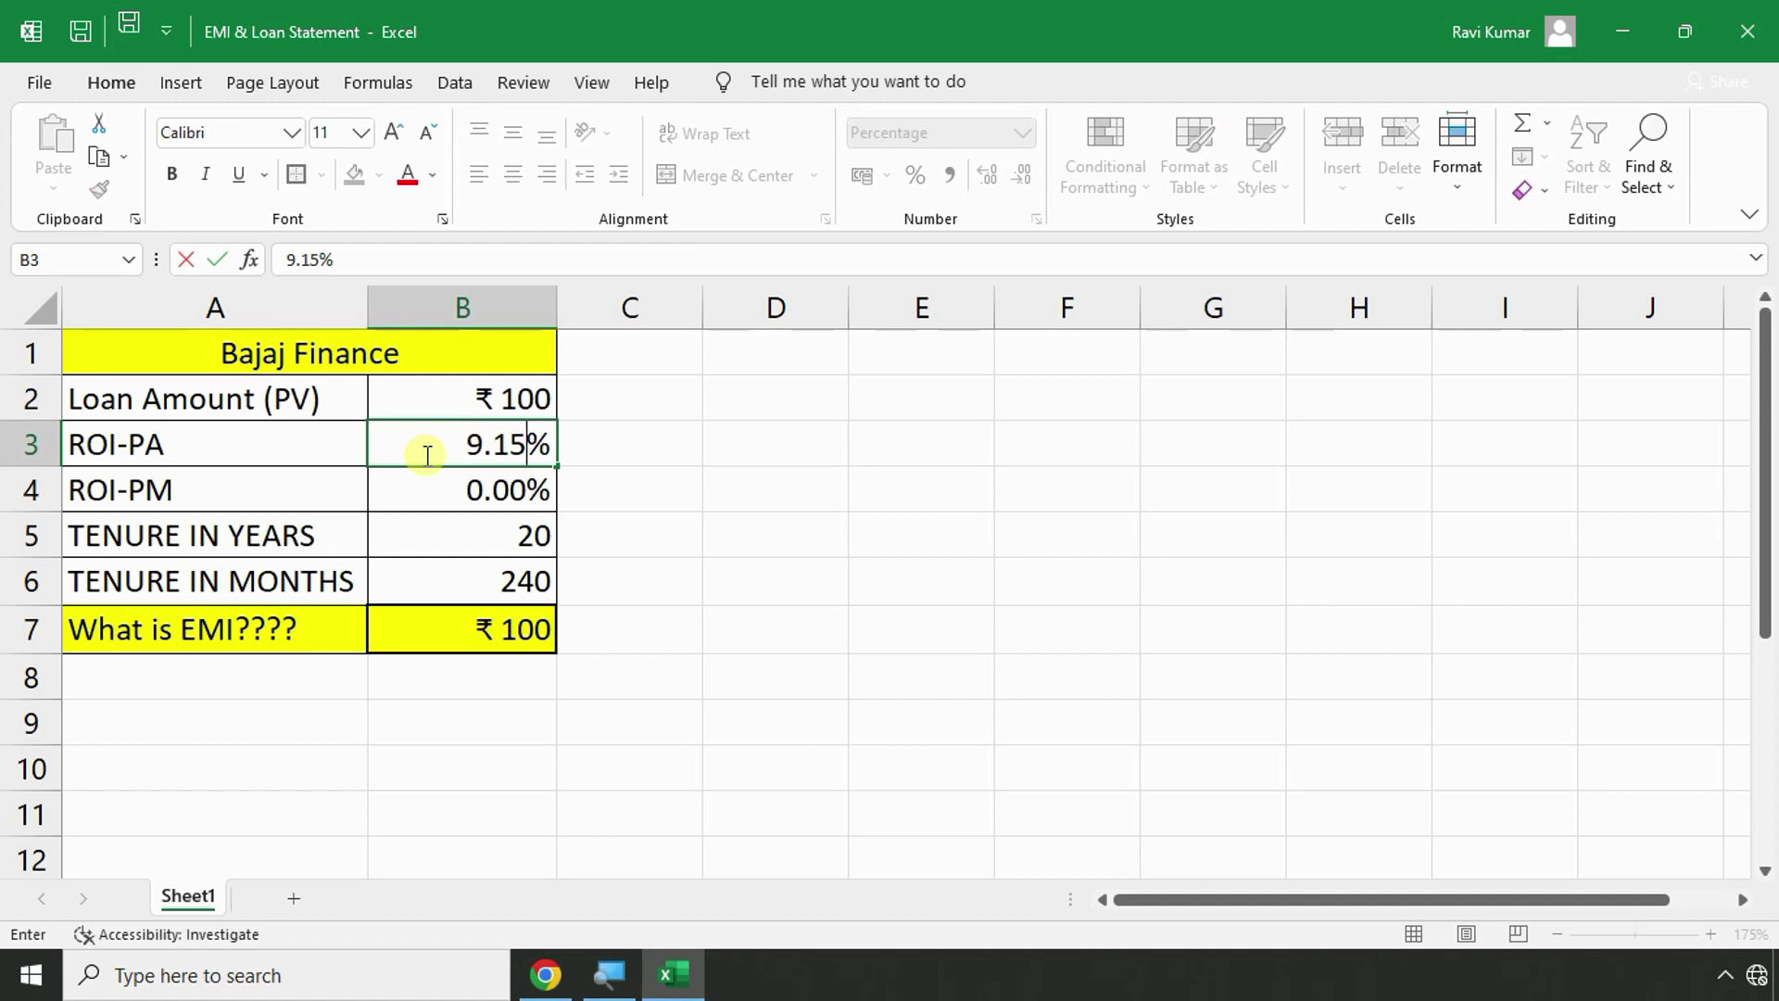
key(Return)
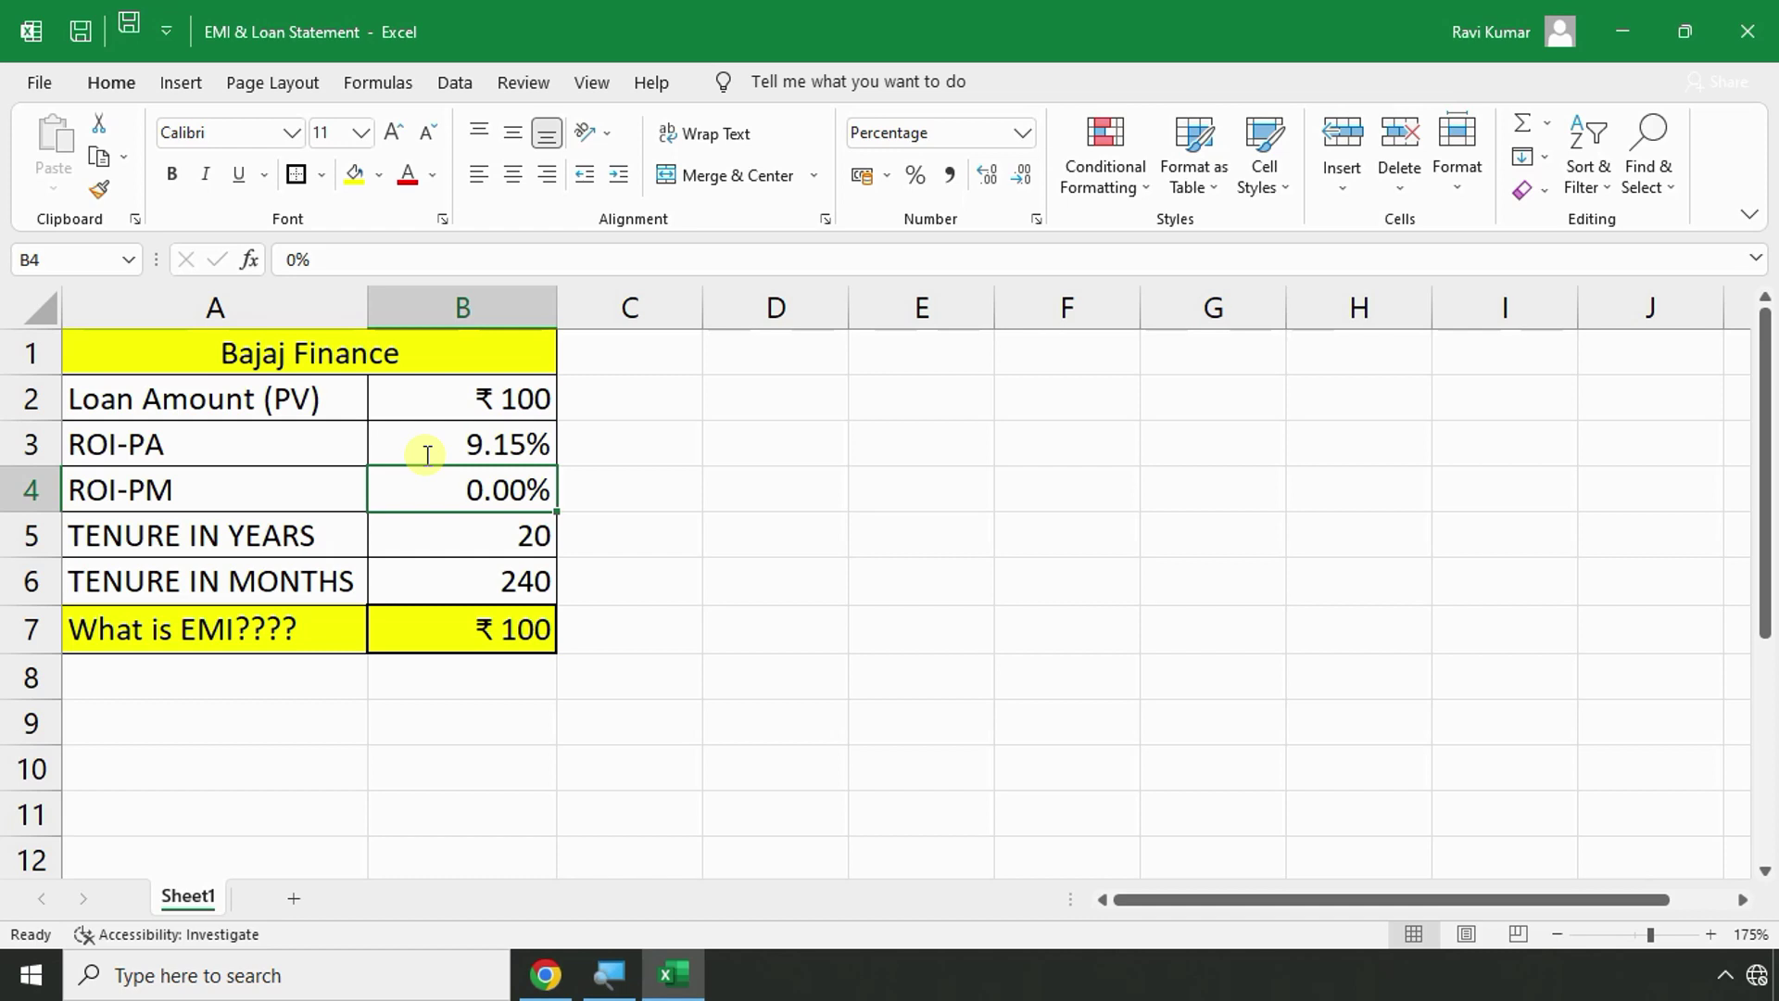
click(424, 454)
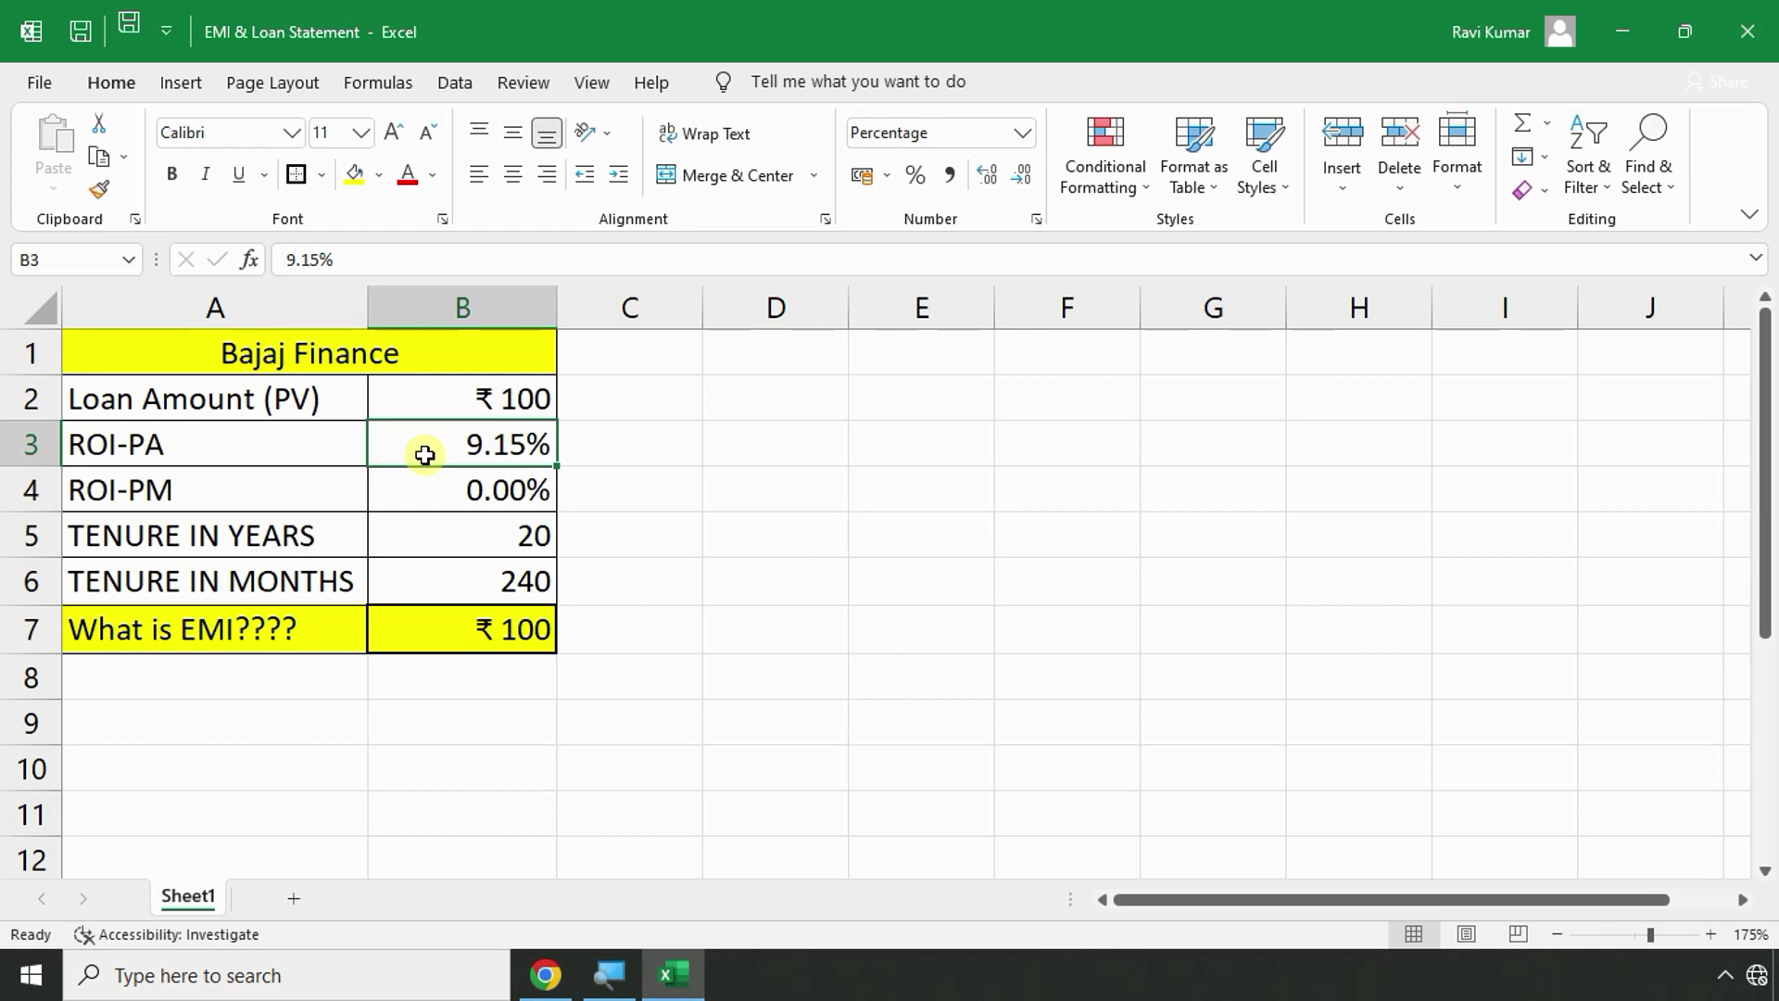
Calculate the monthly rate (ROI-PM) in cell B4 with the formula =B3/12.
key(Down)
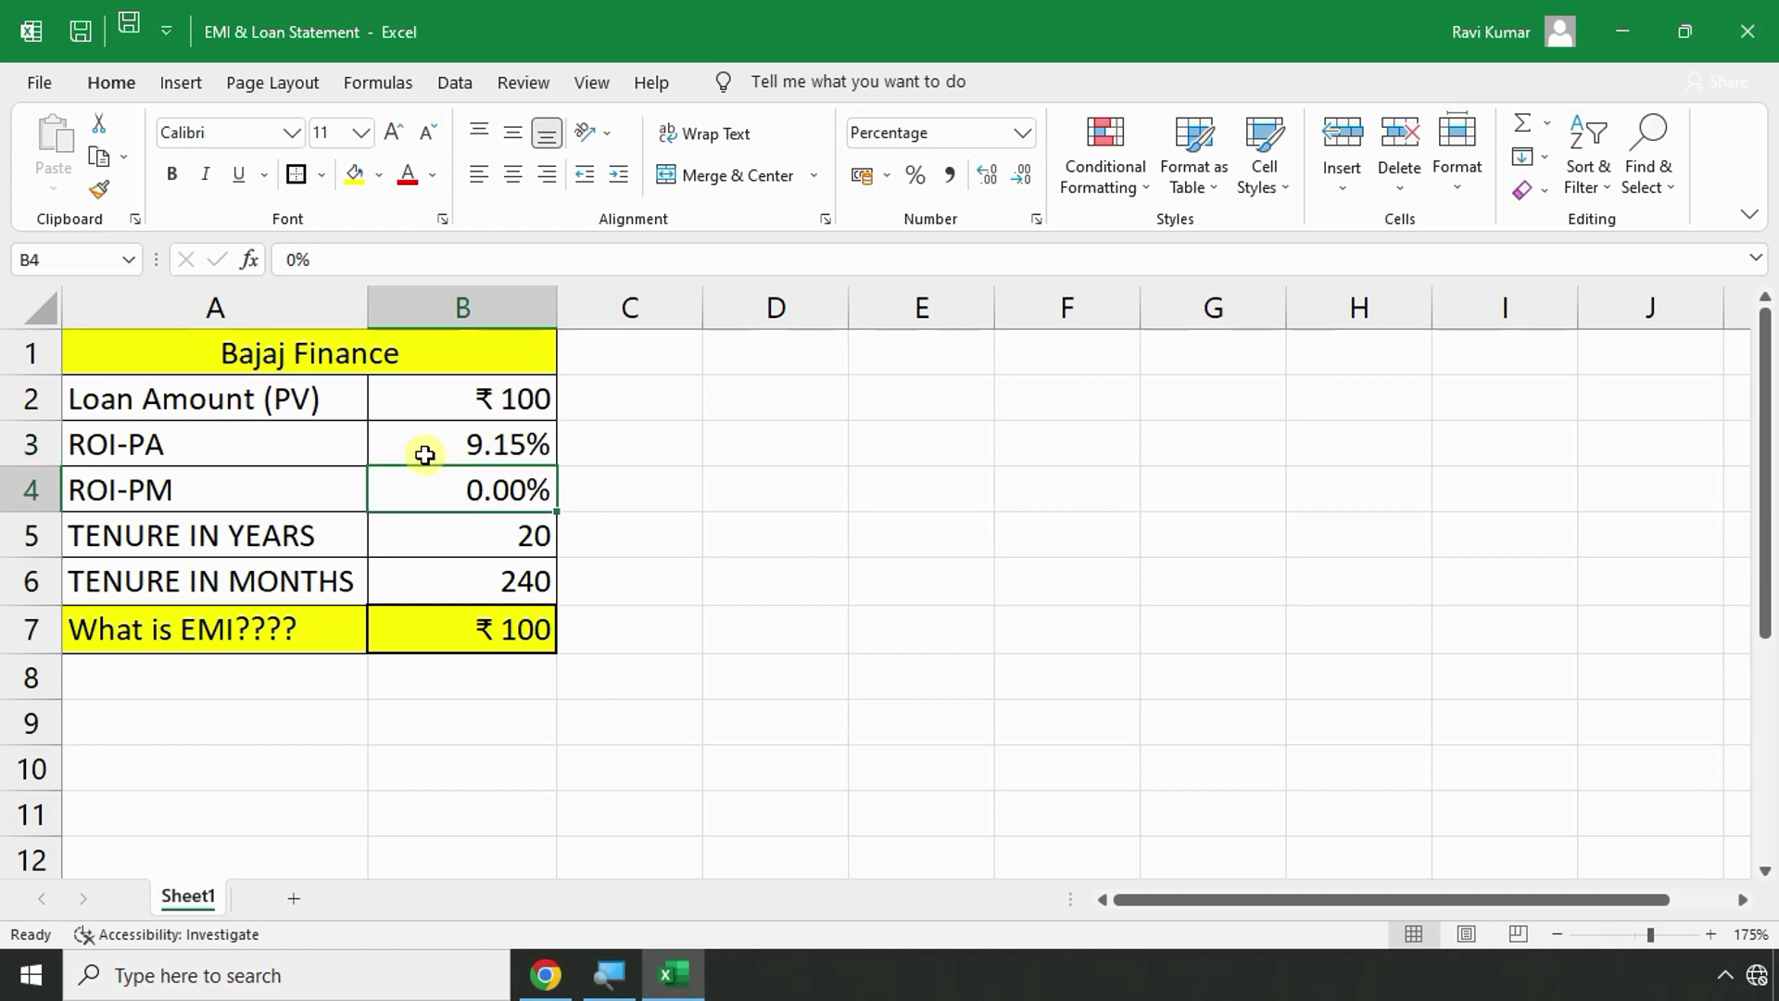
text(=)
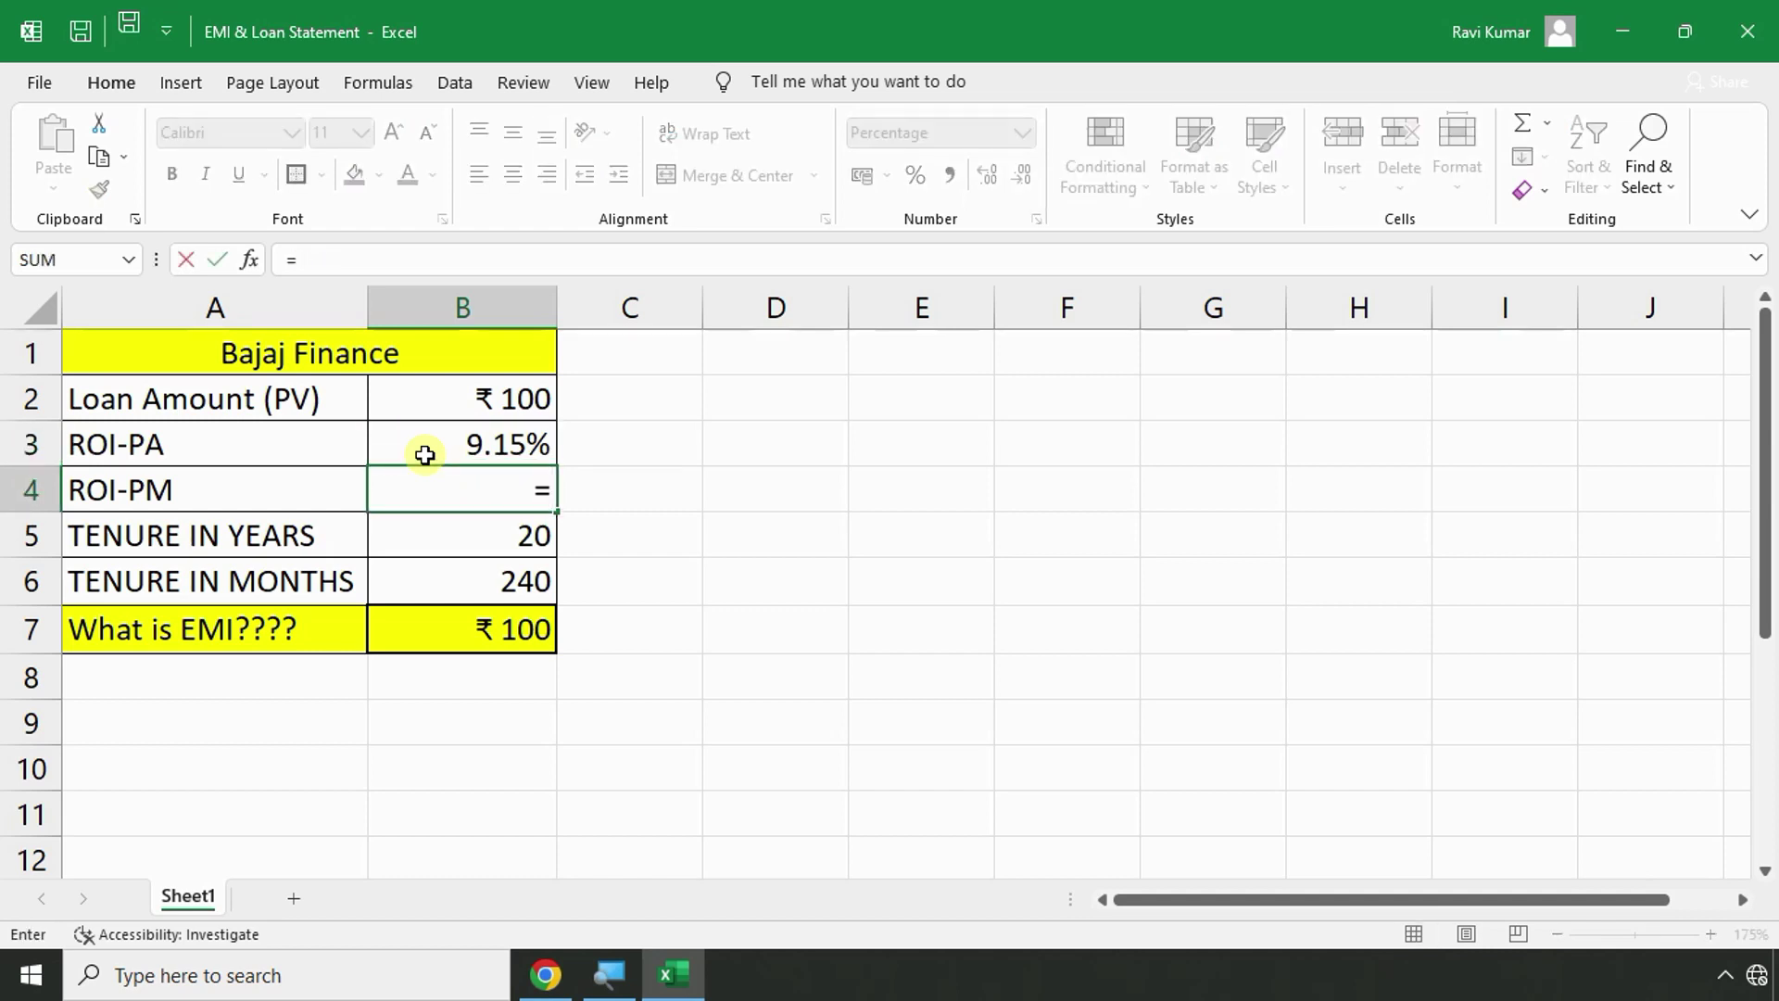
click(425, 455)
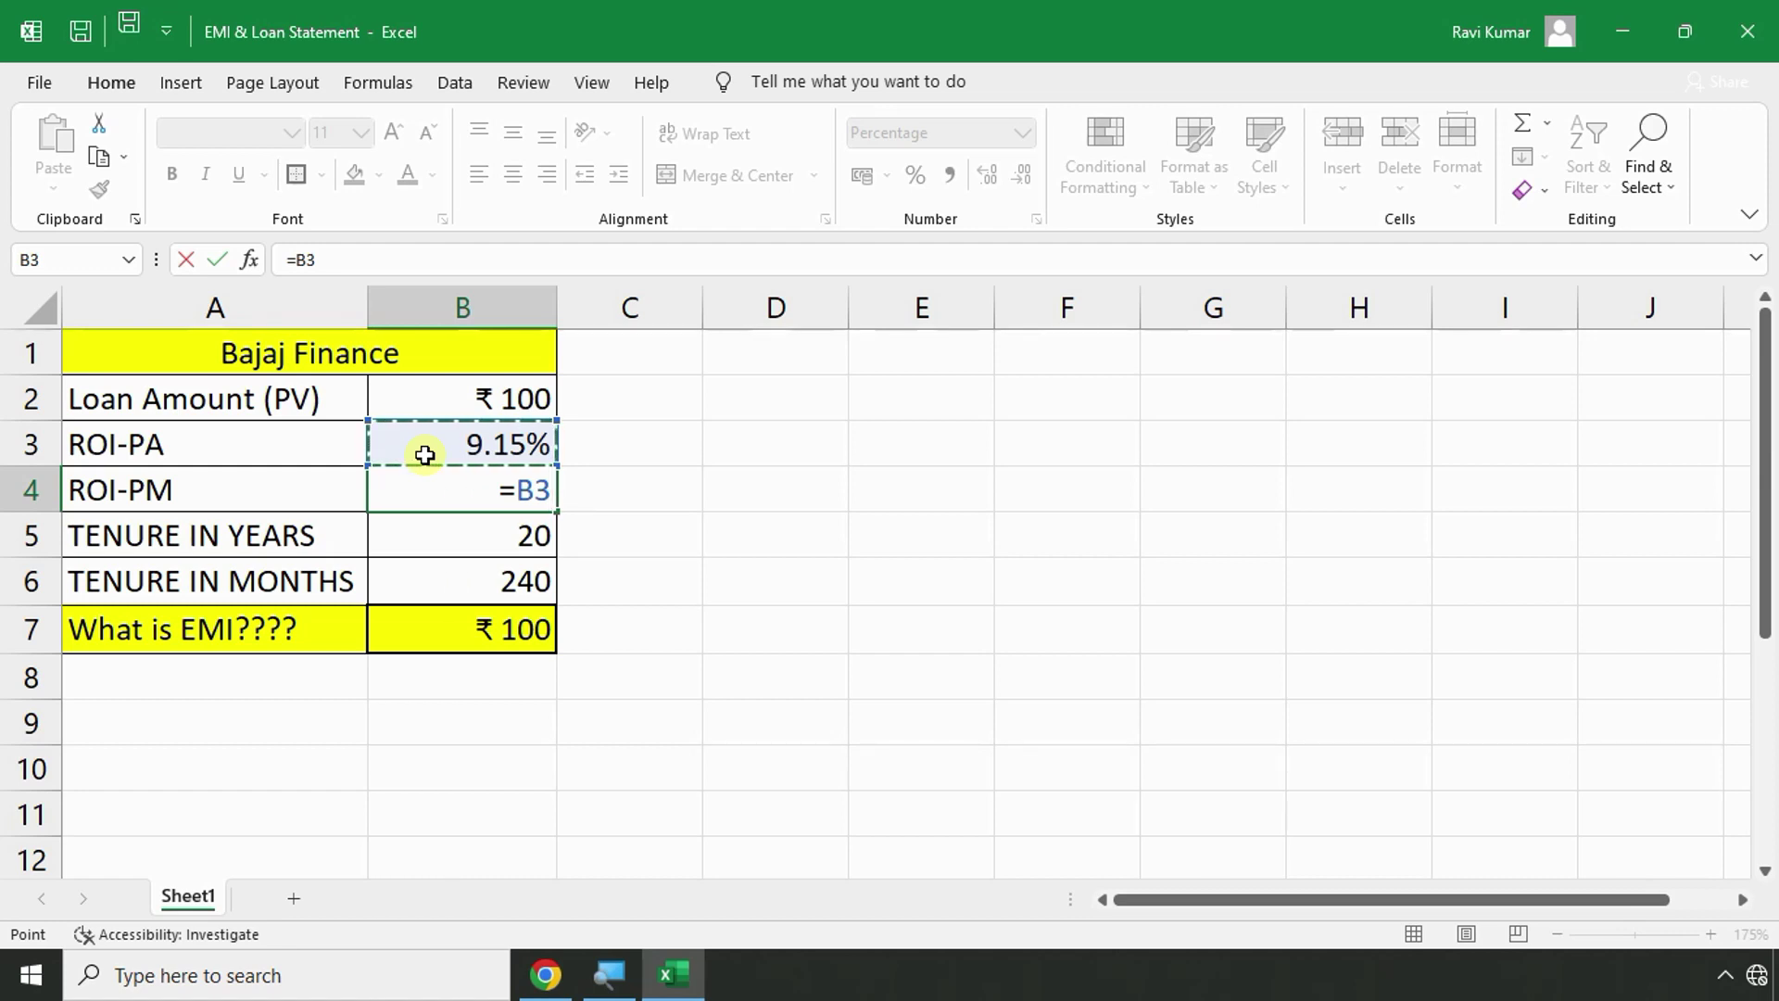
text(/12)
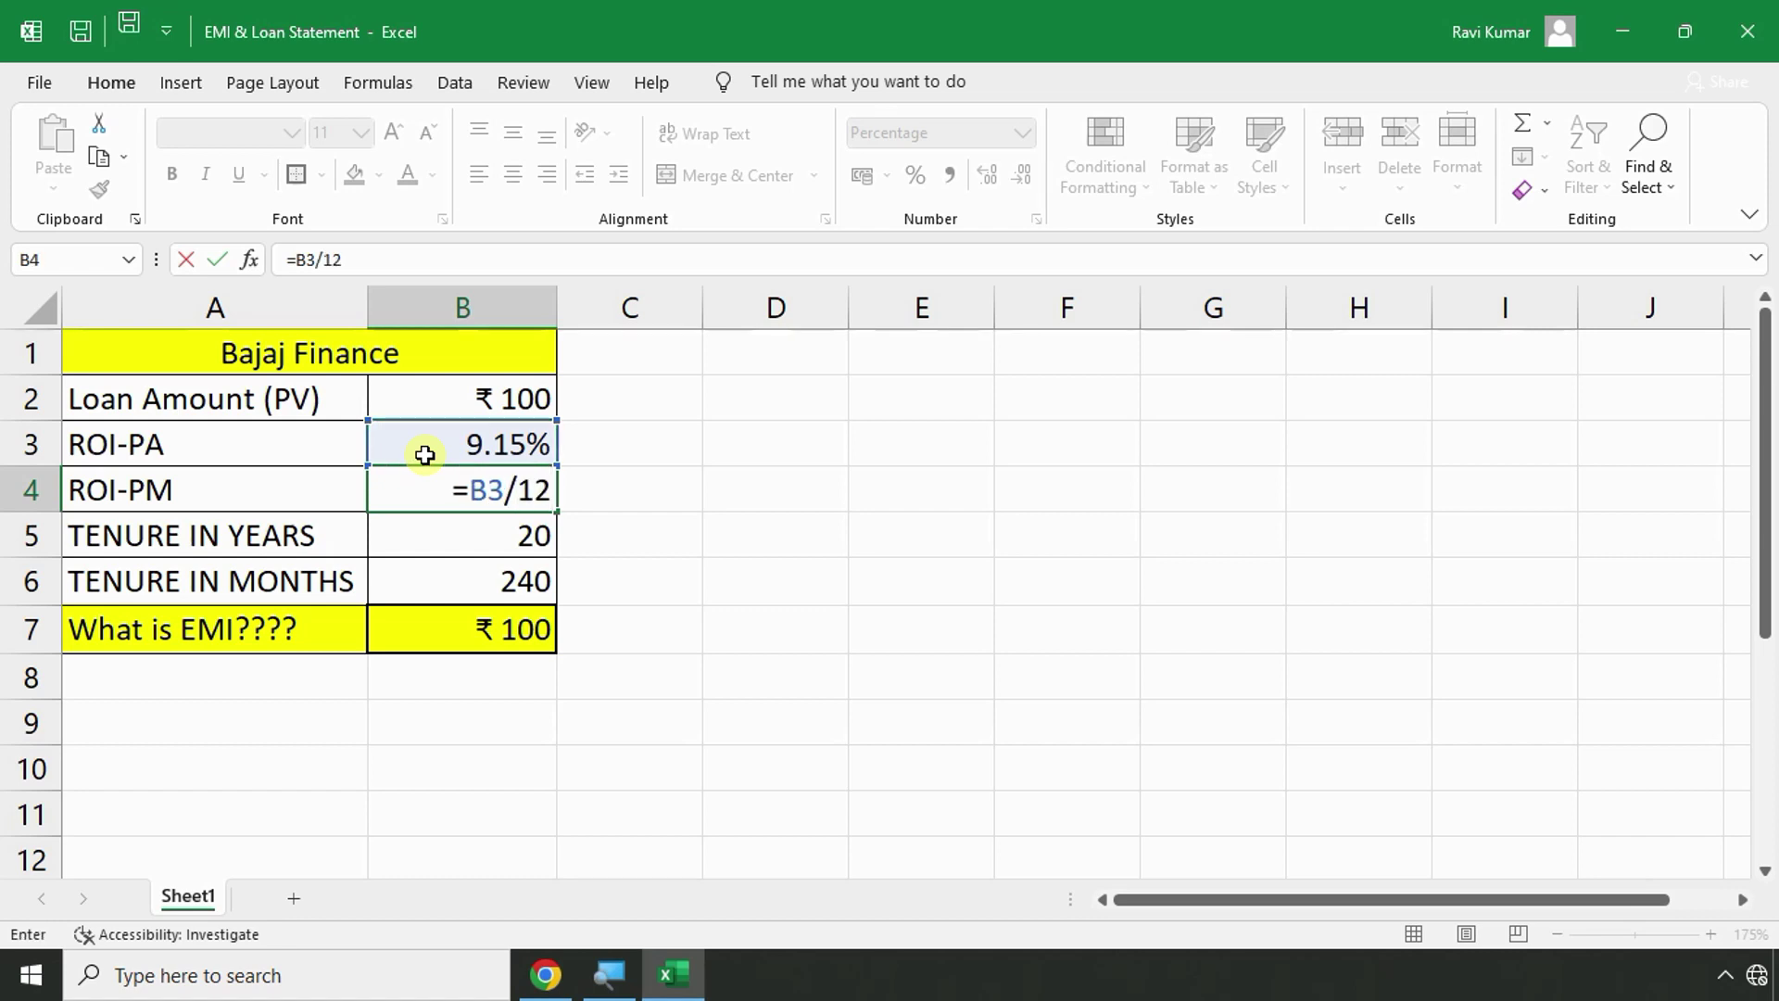
key(Return)
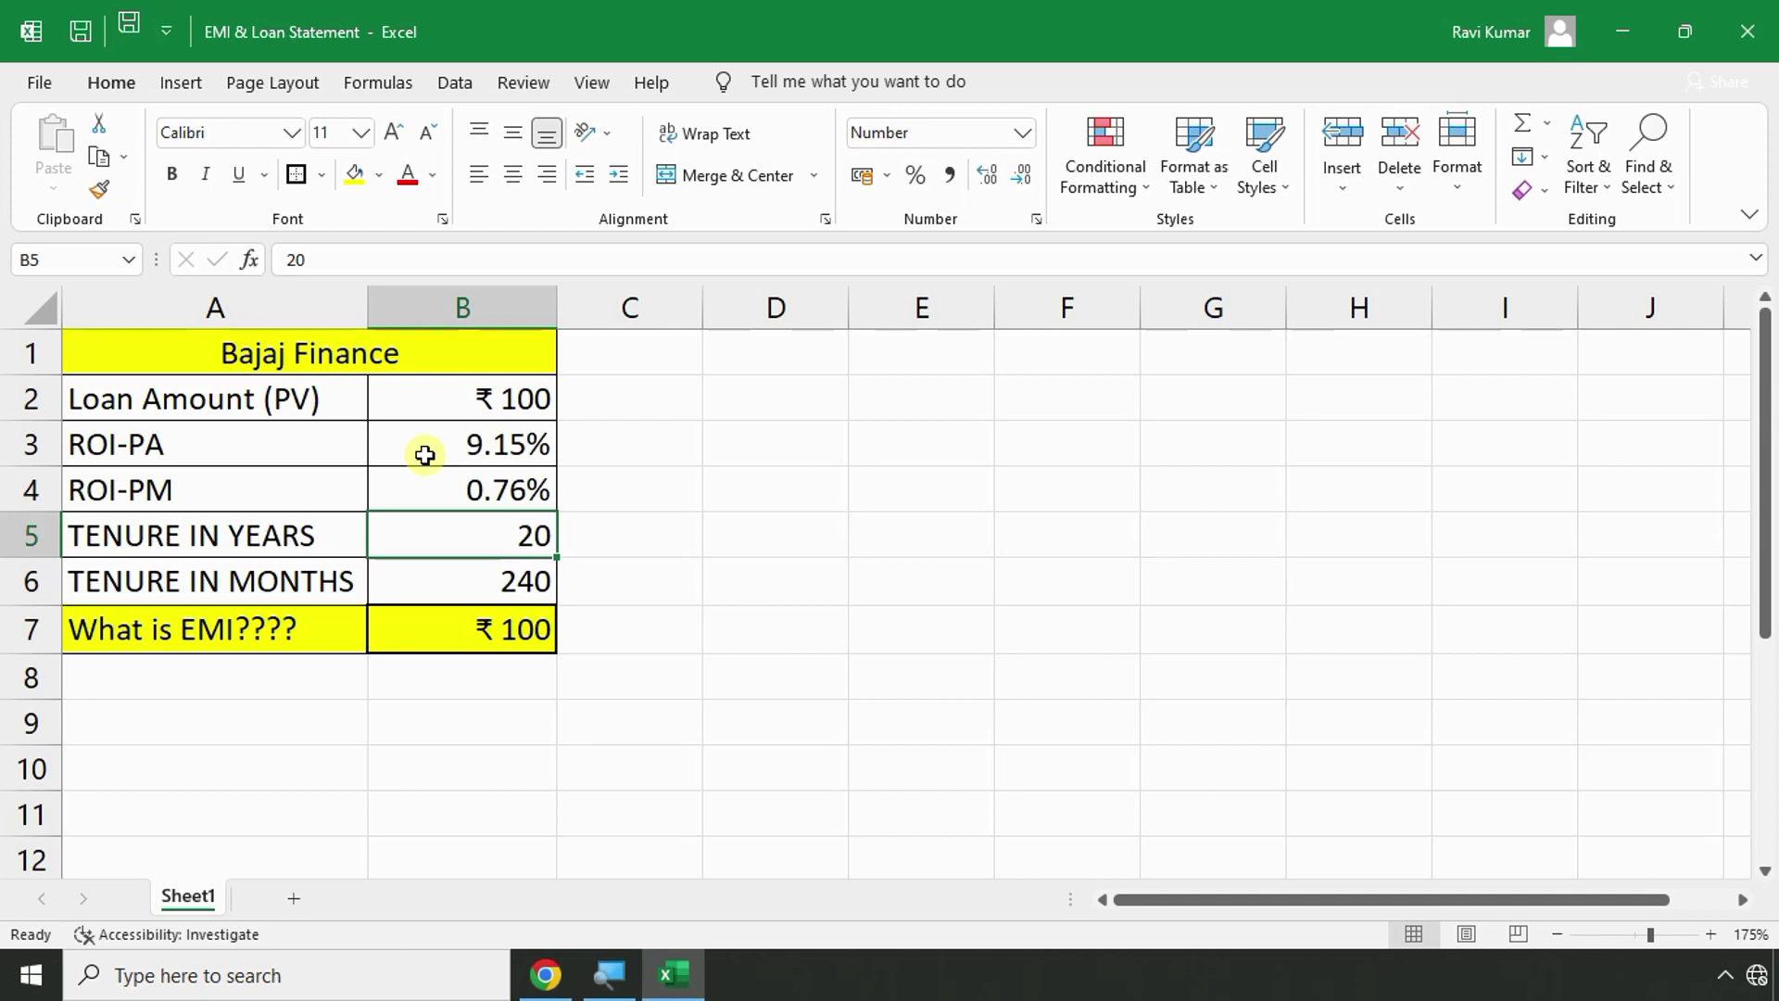
Add the text note =roipa/12 in cell C4 beside the monthly rate.
key(Right)
key(Up)
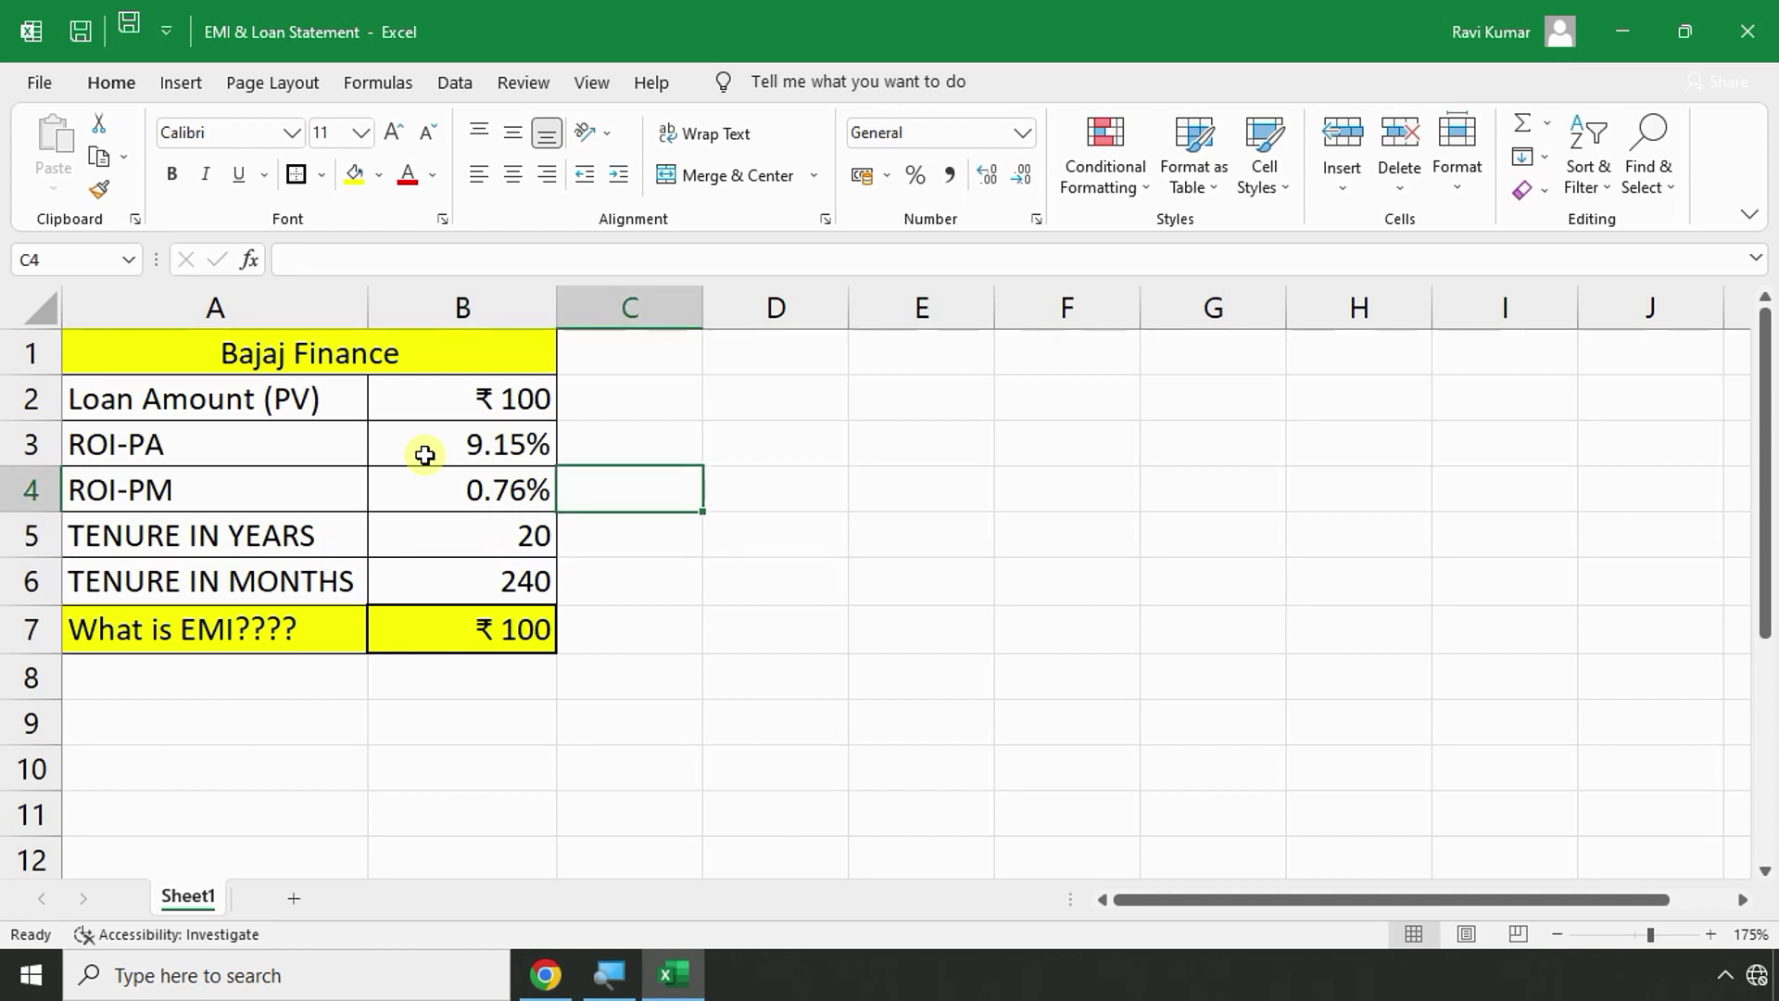
text('=r)
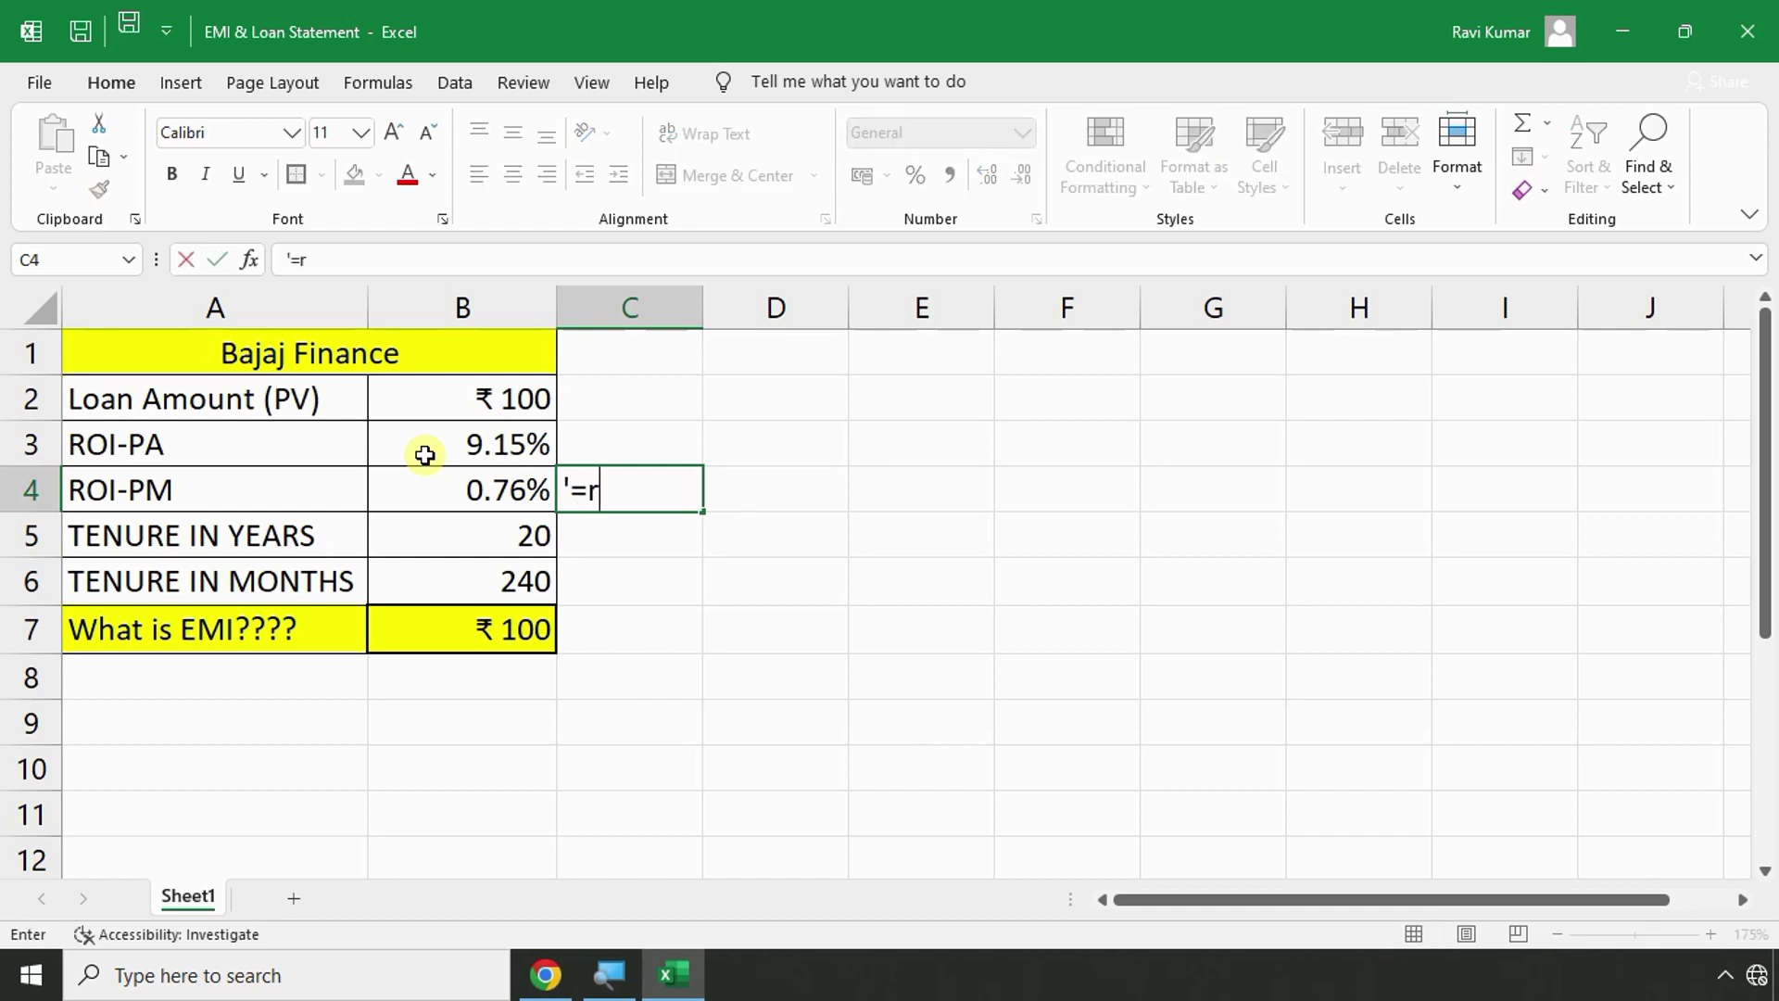
text(oipa/12)
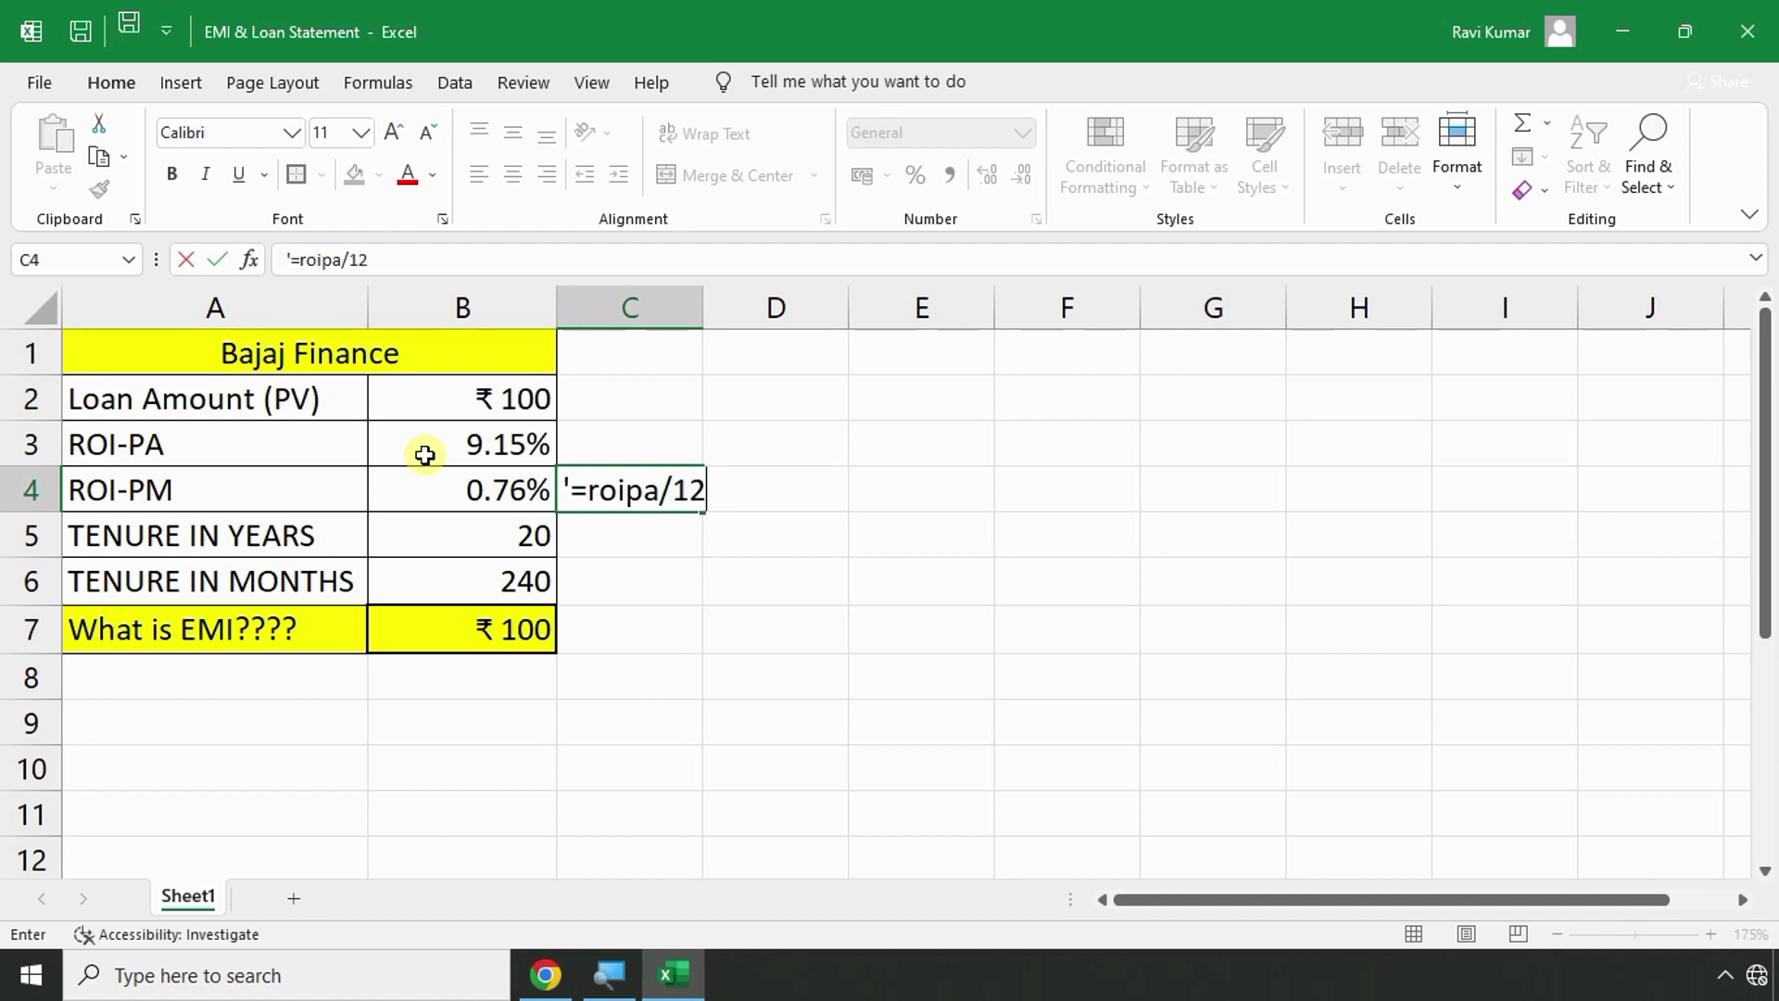
key(Return)
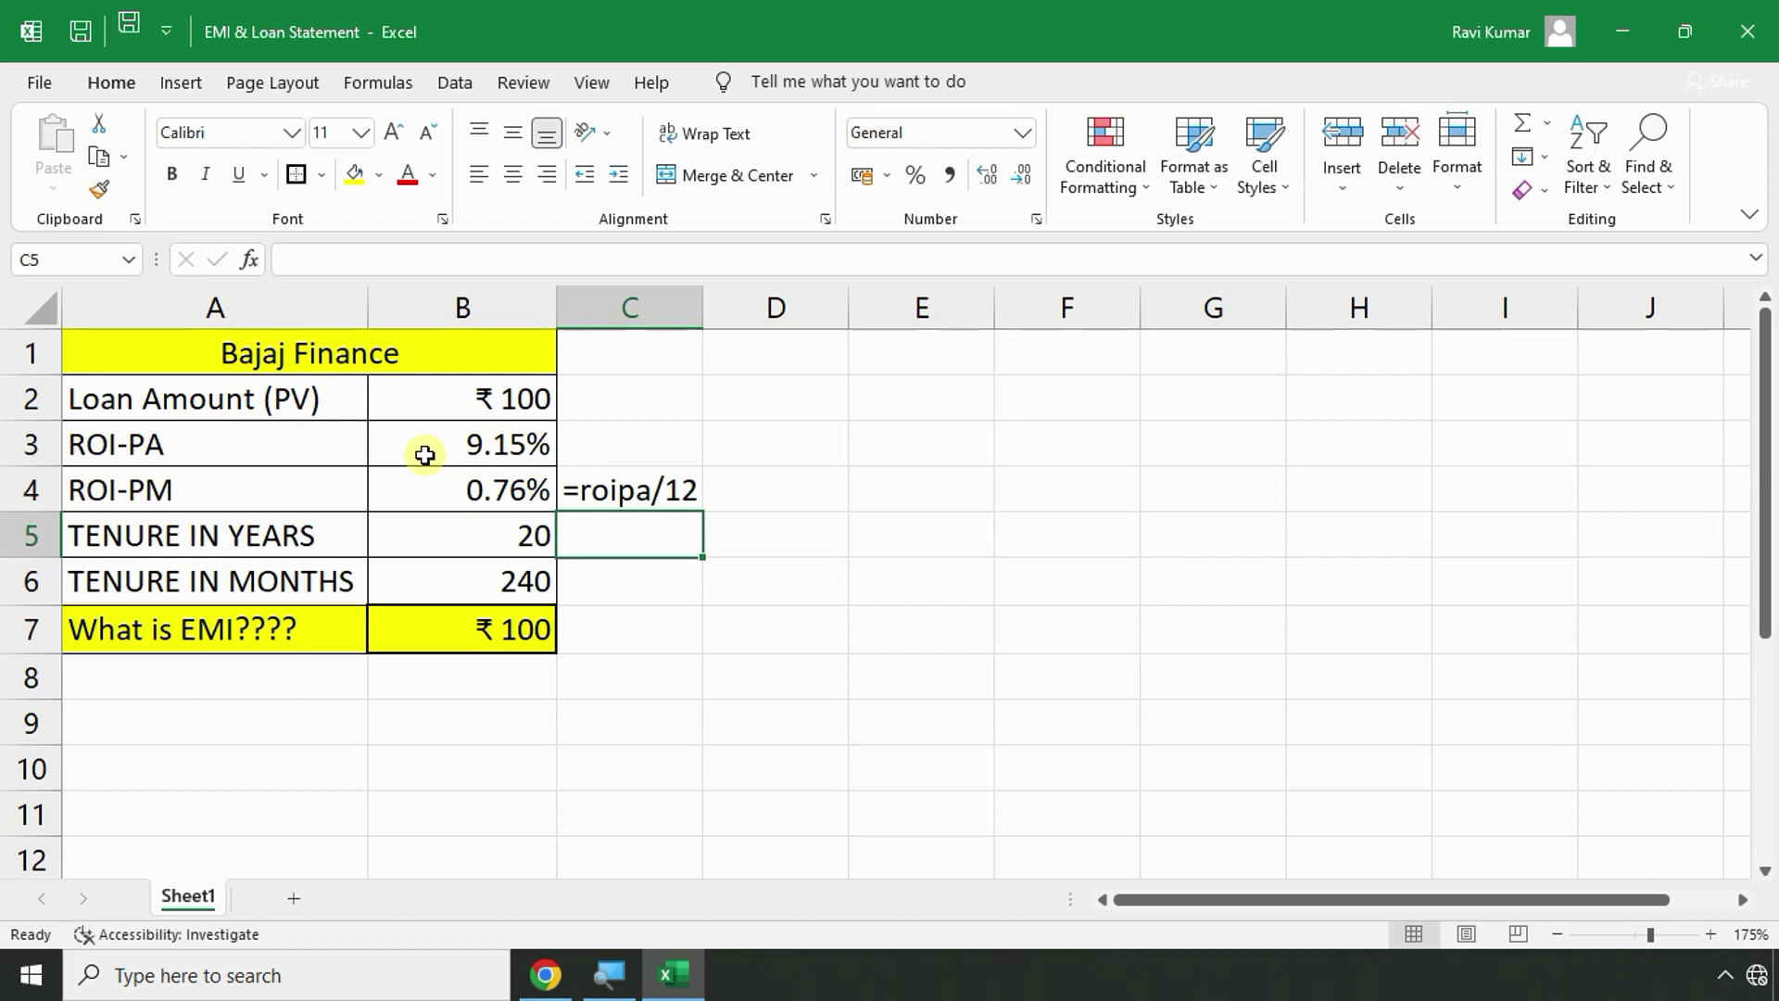
Switch to the PDF, review item 6 on converting TIY to TIM with =TIY*12, and return to Excel.
key(alt+Tab)
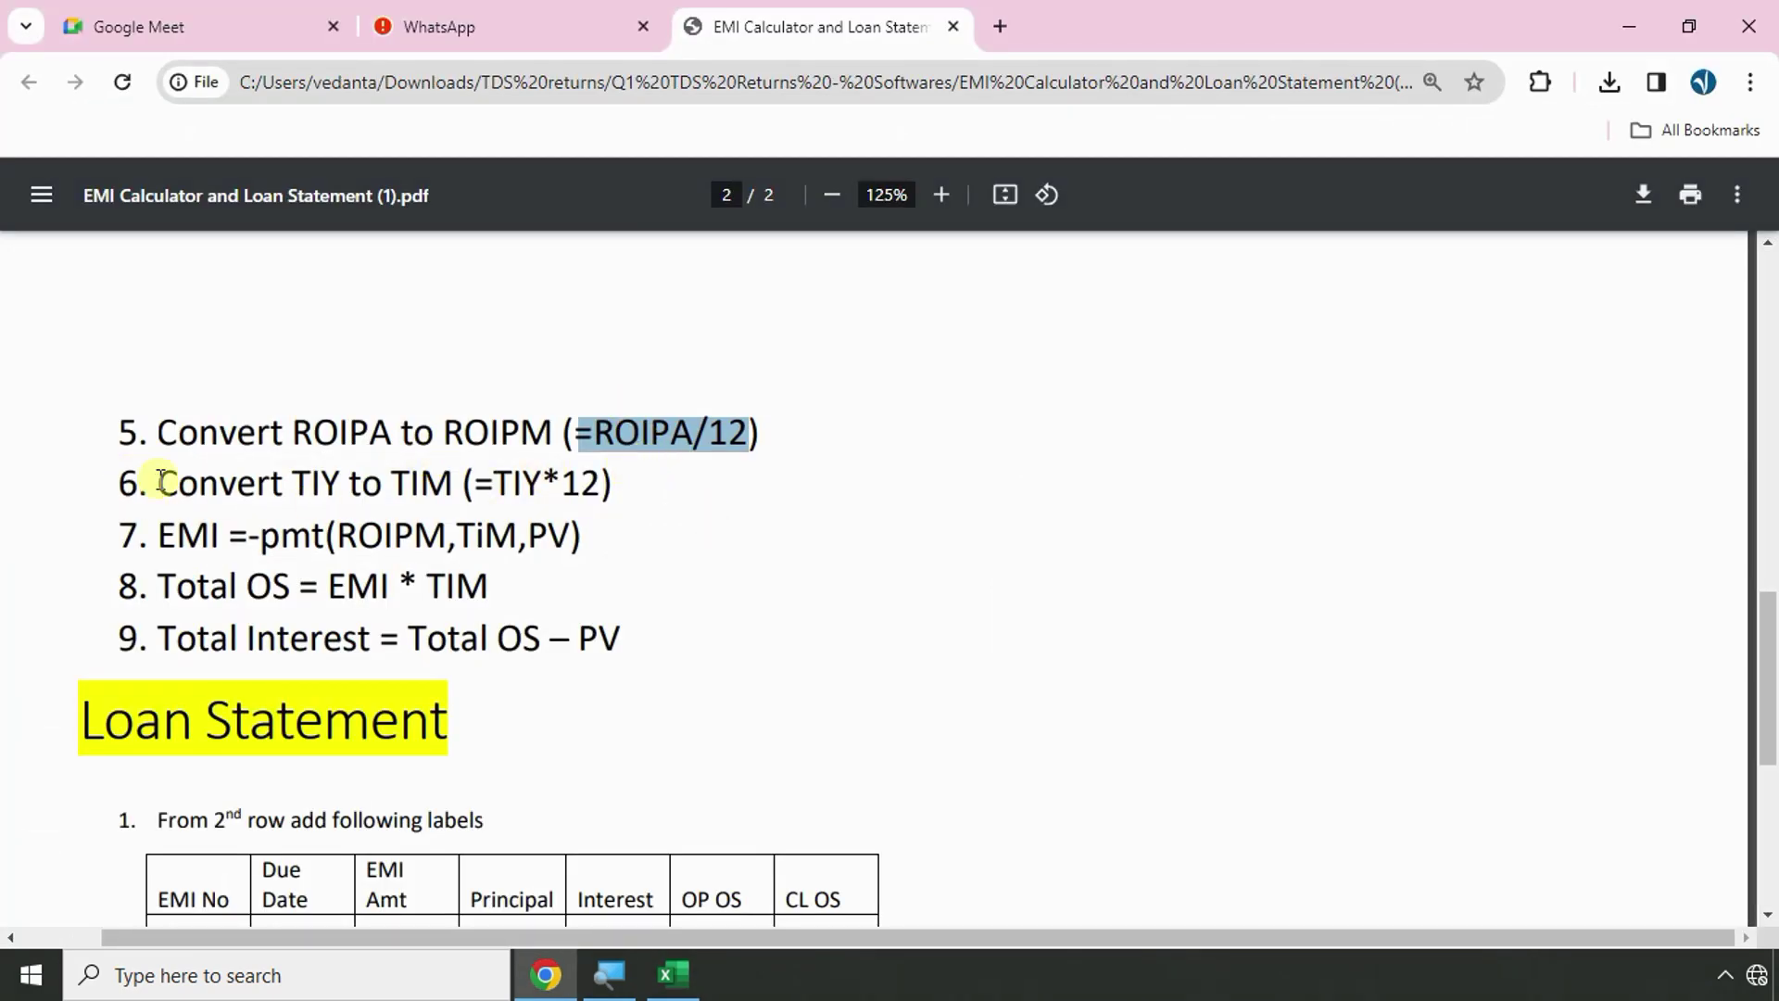
drag(160, 478, 647, 481)
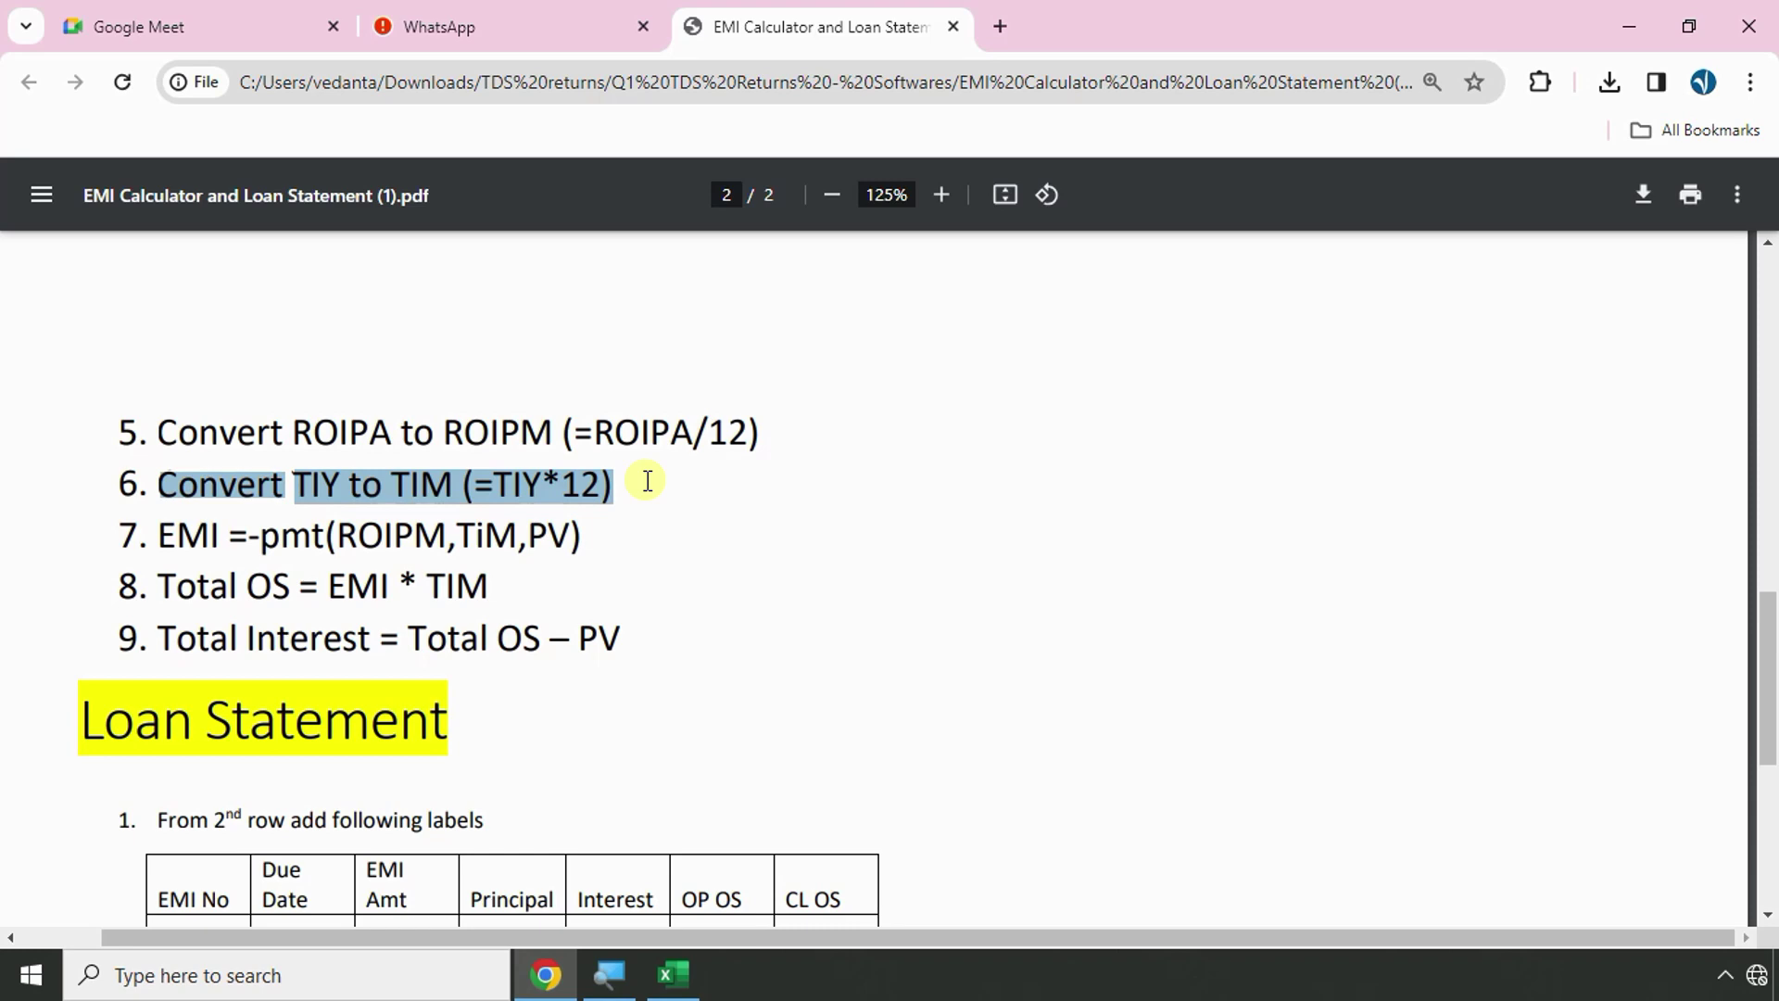
key(alt+Tab)
Try tenures of 1 and 2 years in cell B5, one after the other.
click(466, 537)
text(1)
key(Return)
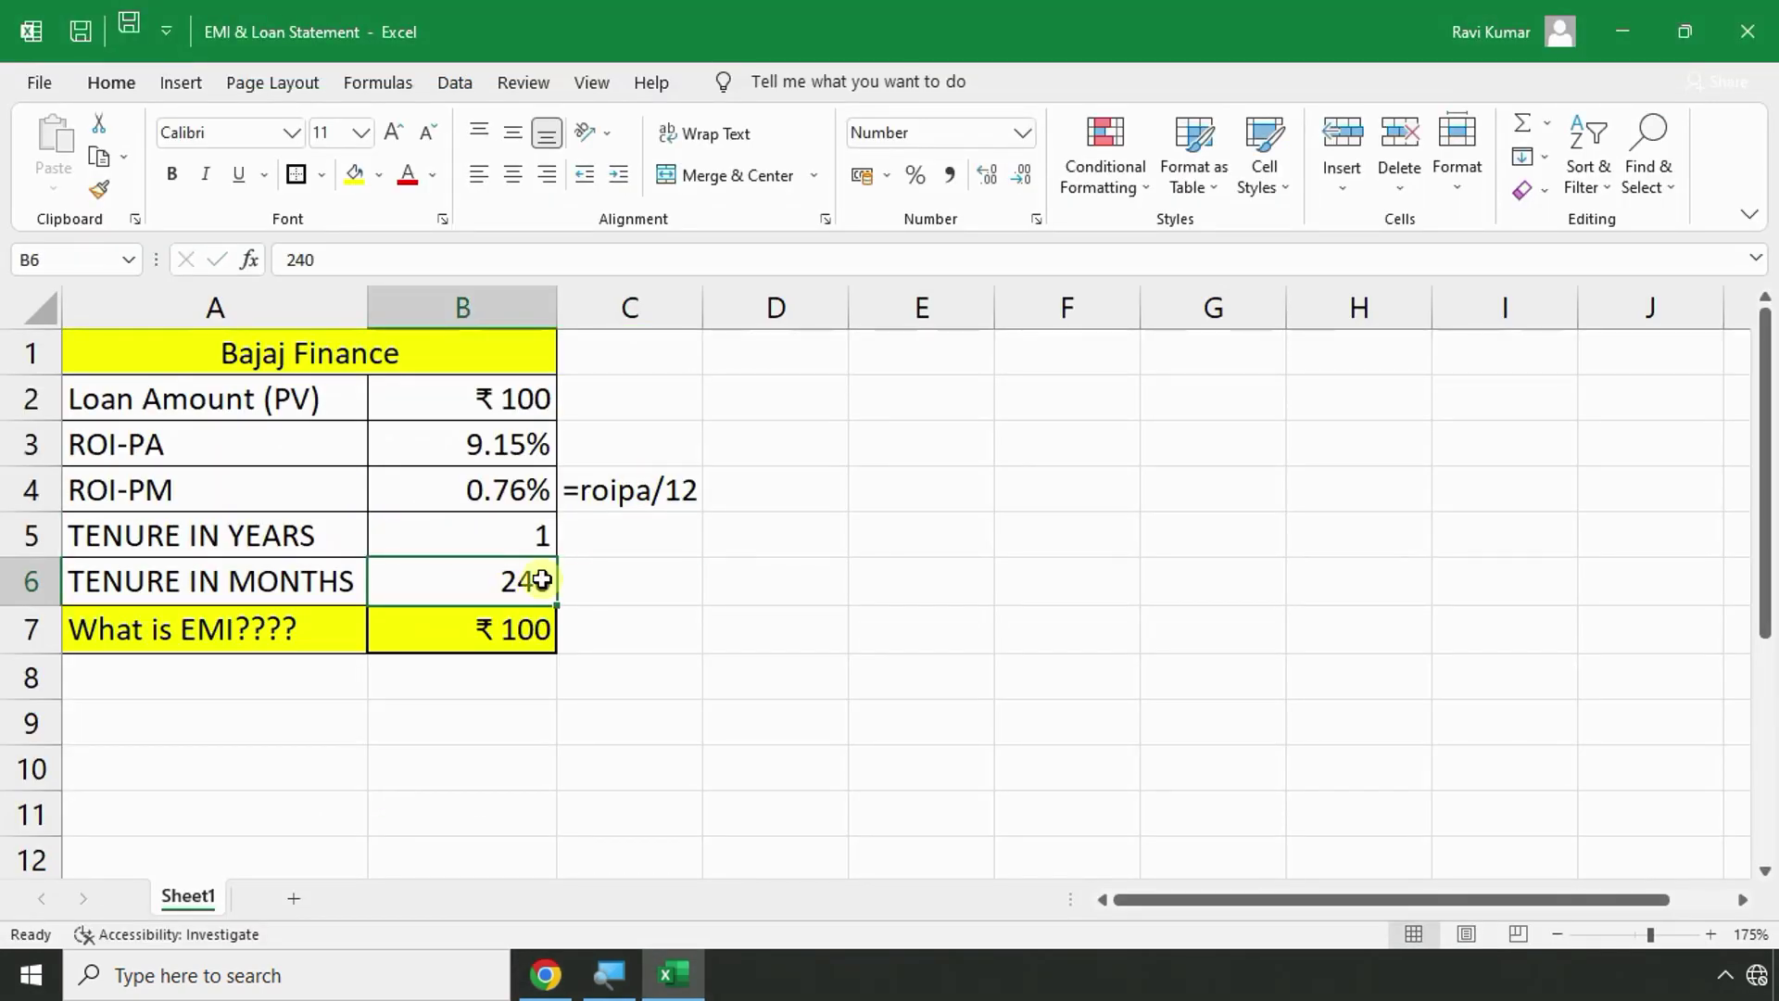
click(536, 539)
text(2)
key(Return)
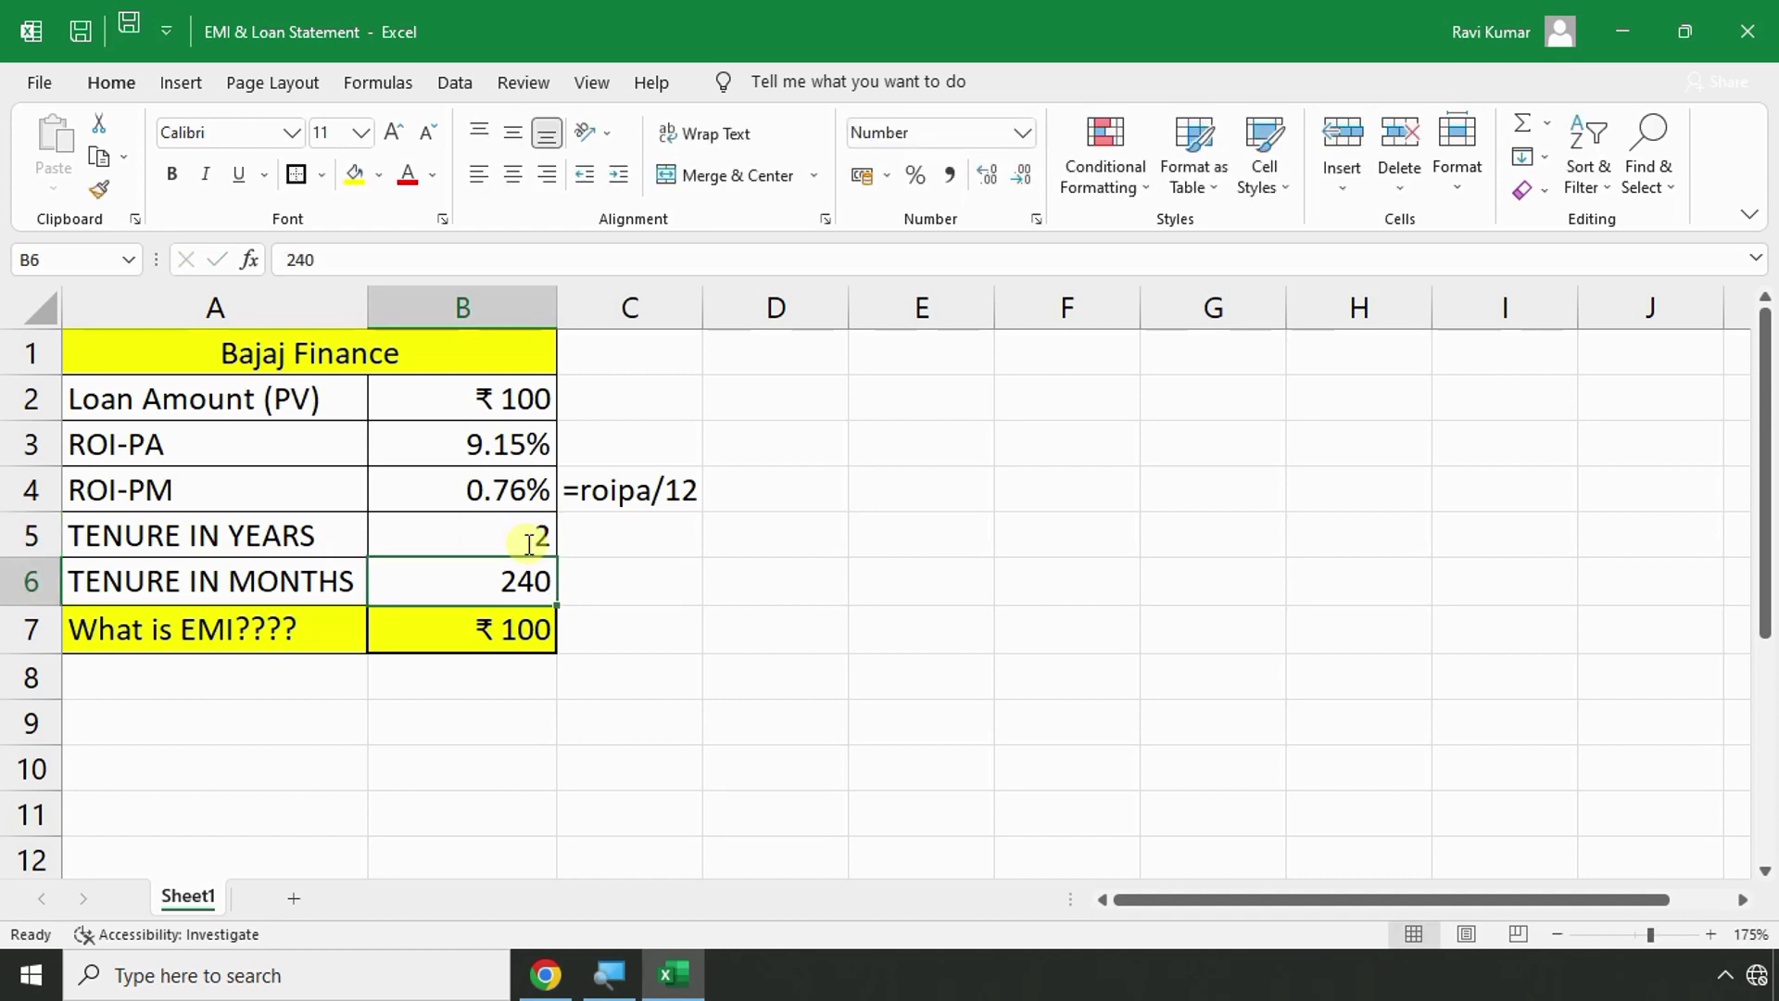
Add the text note =tiy*12 in cell C6 beside the tenure in months.
click(604, 590)
text(')
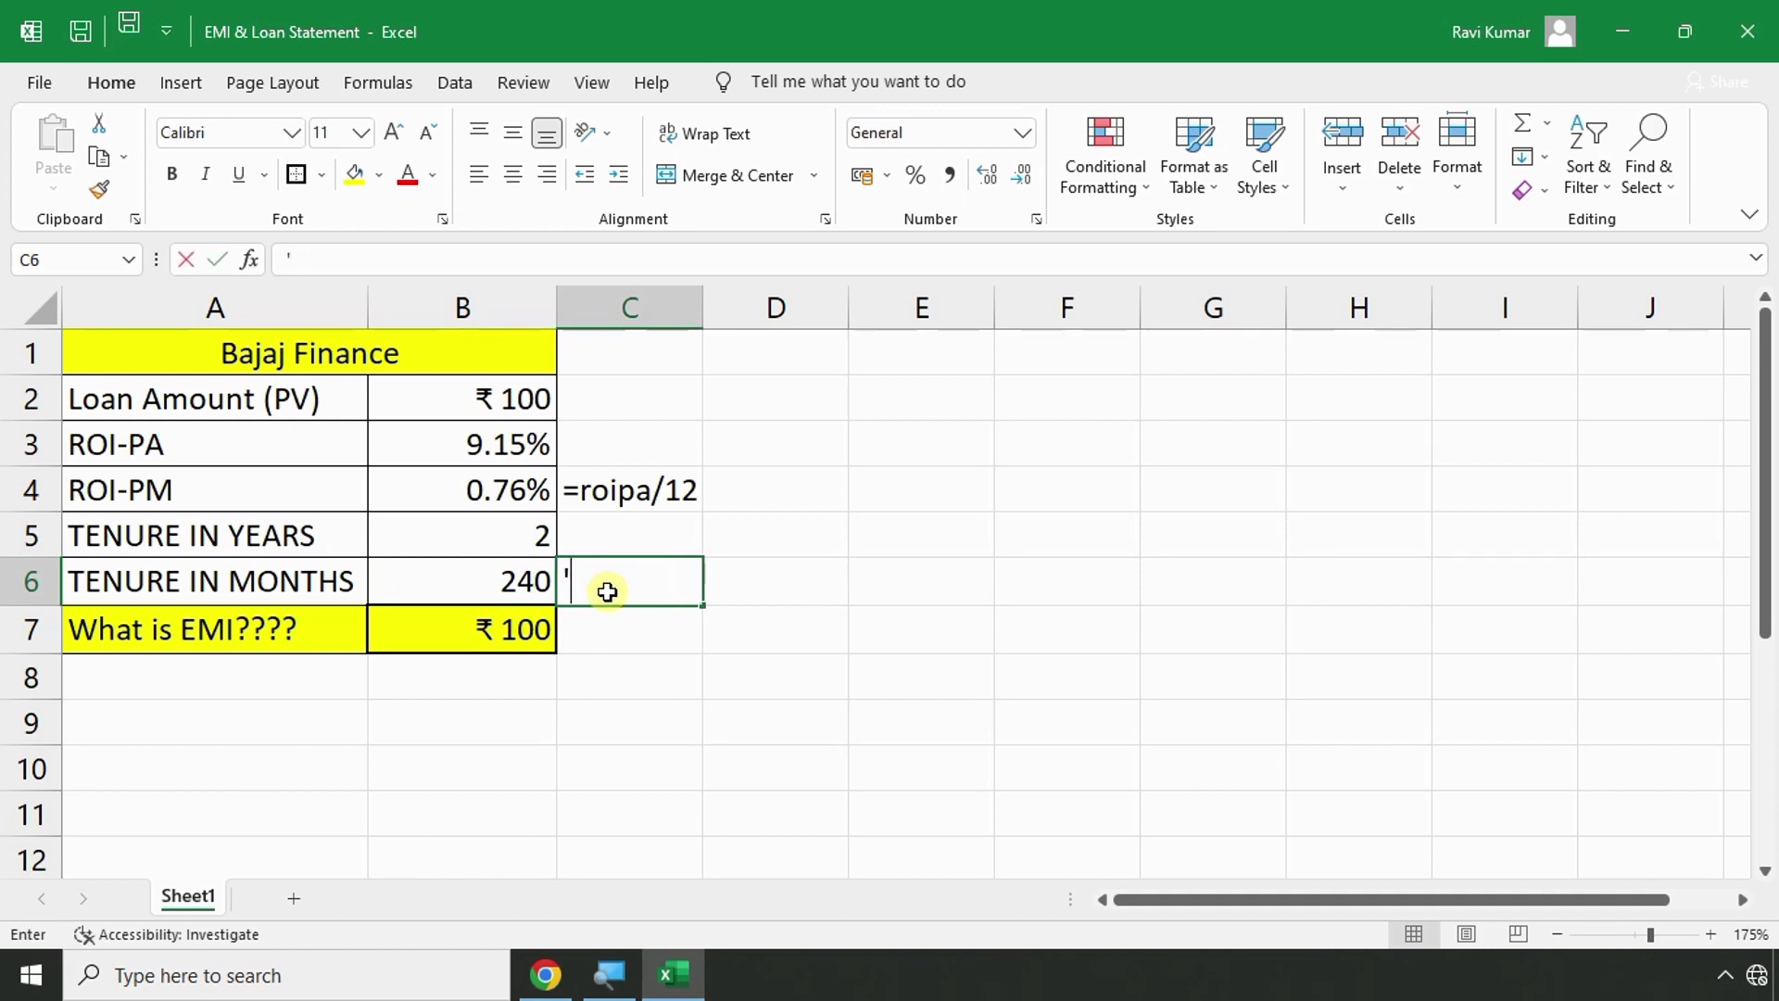
text(=tiy)
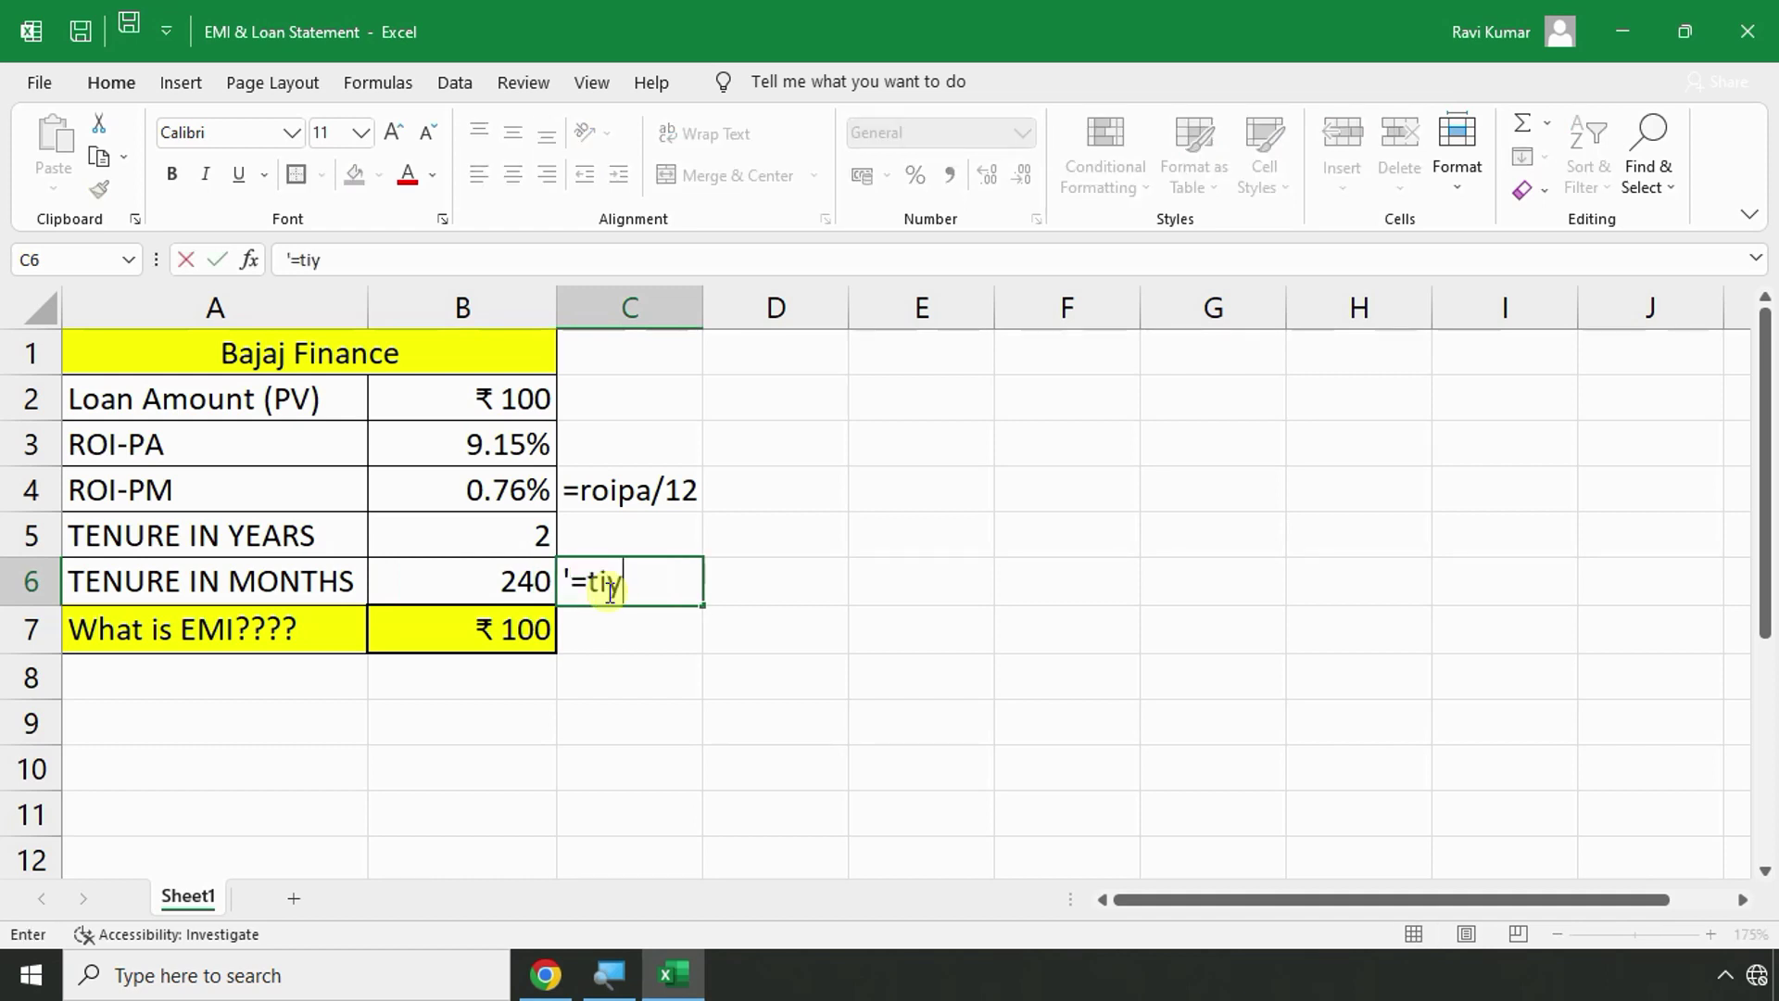
text(*12)
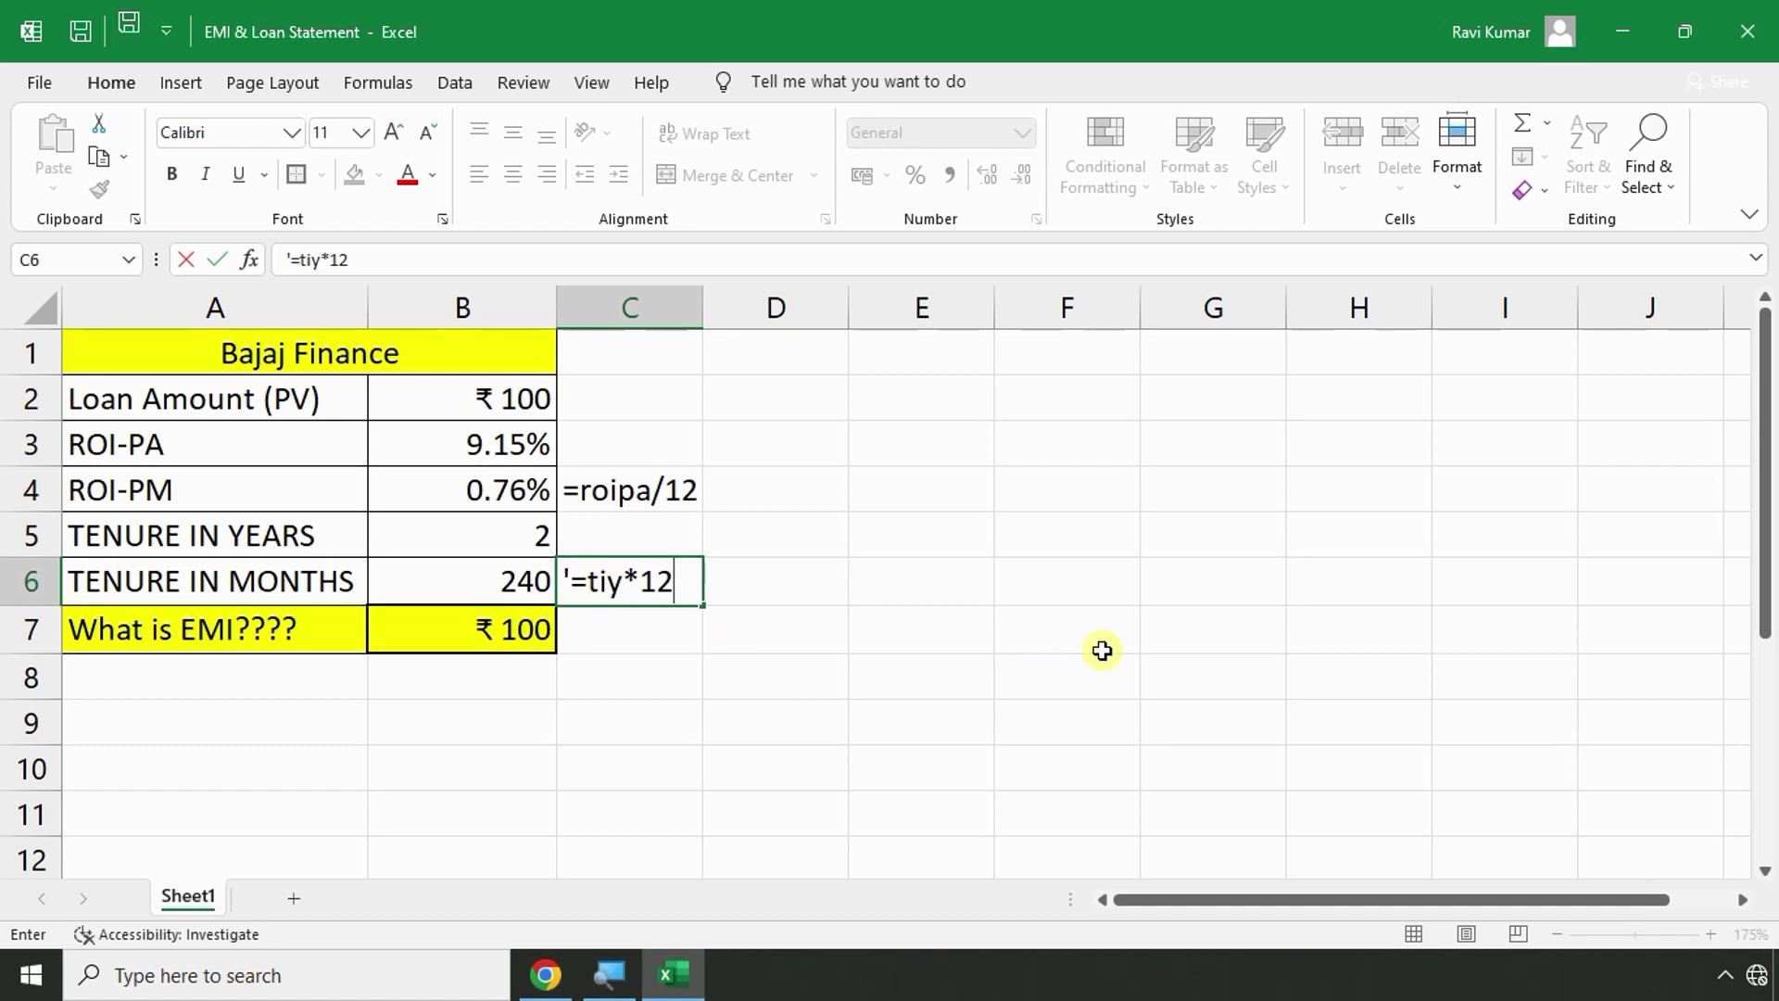
key(Return)
Replace the tenure in months in cell B6 with the formula =B5*12.
click(500, 573)
key(Delete)
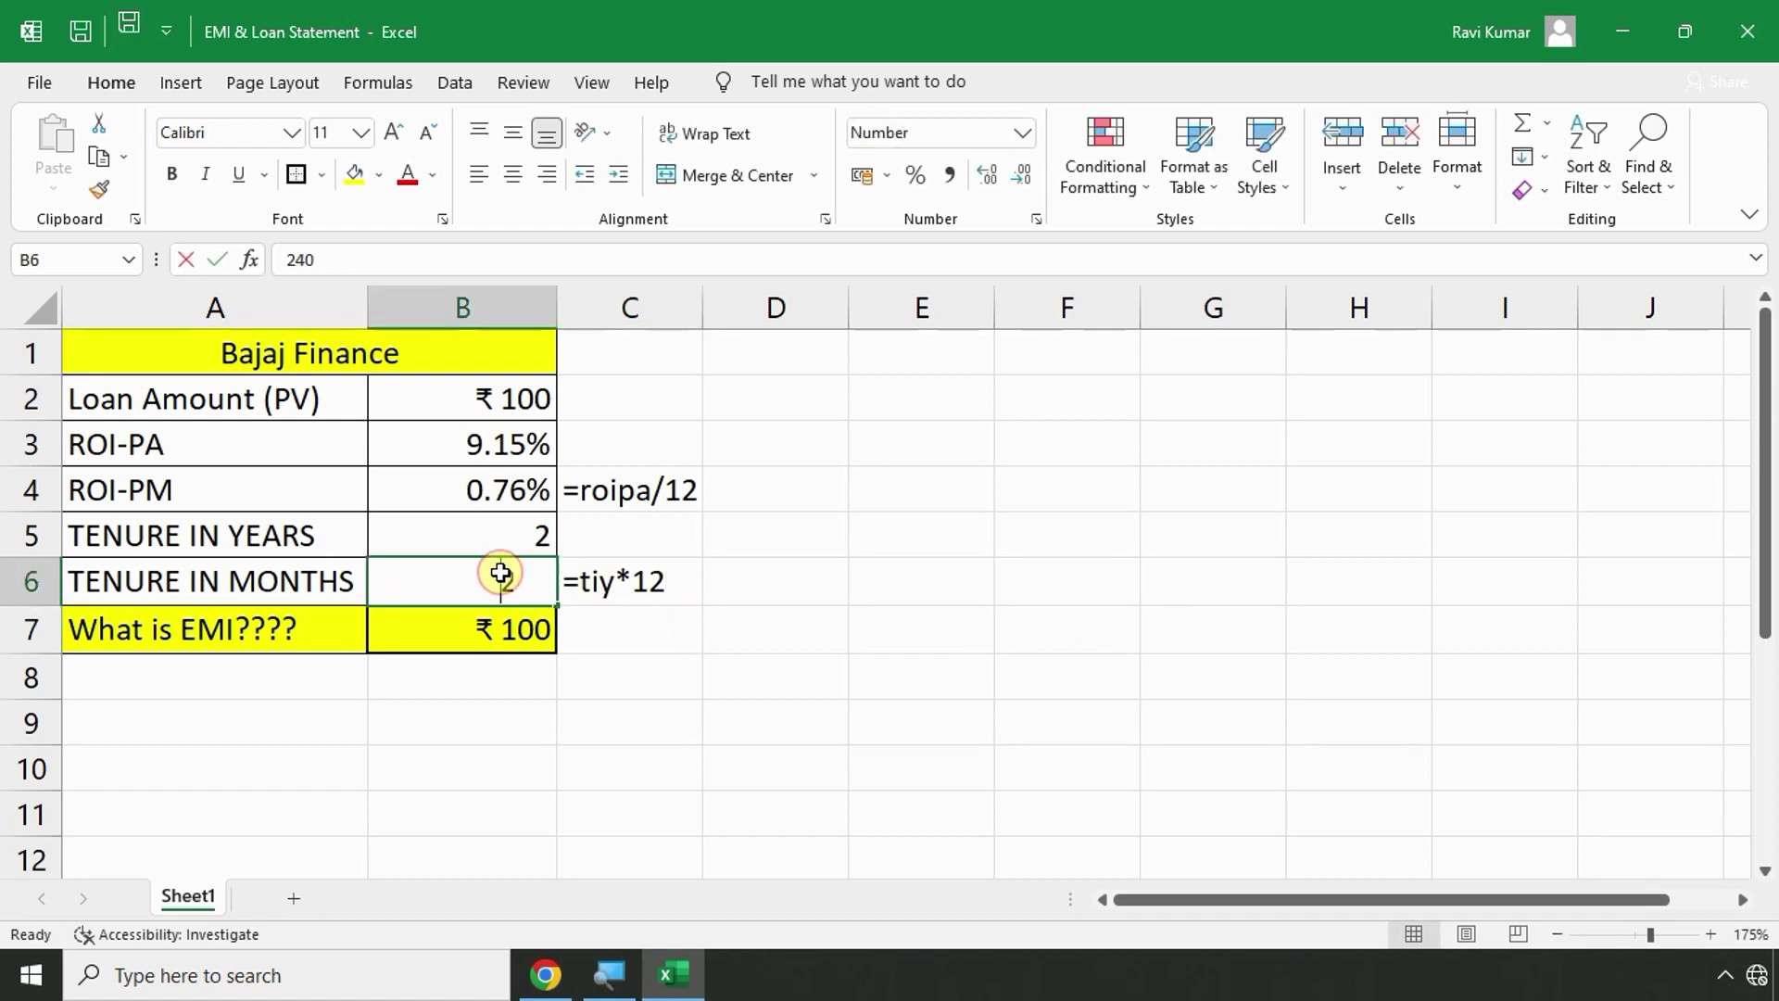
text(=)
click(477, 529)
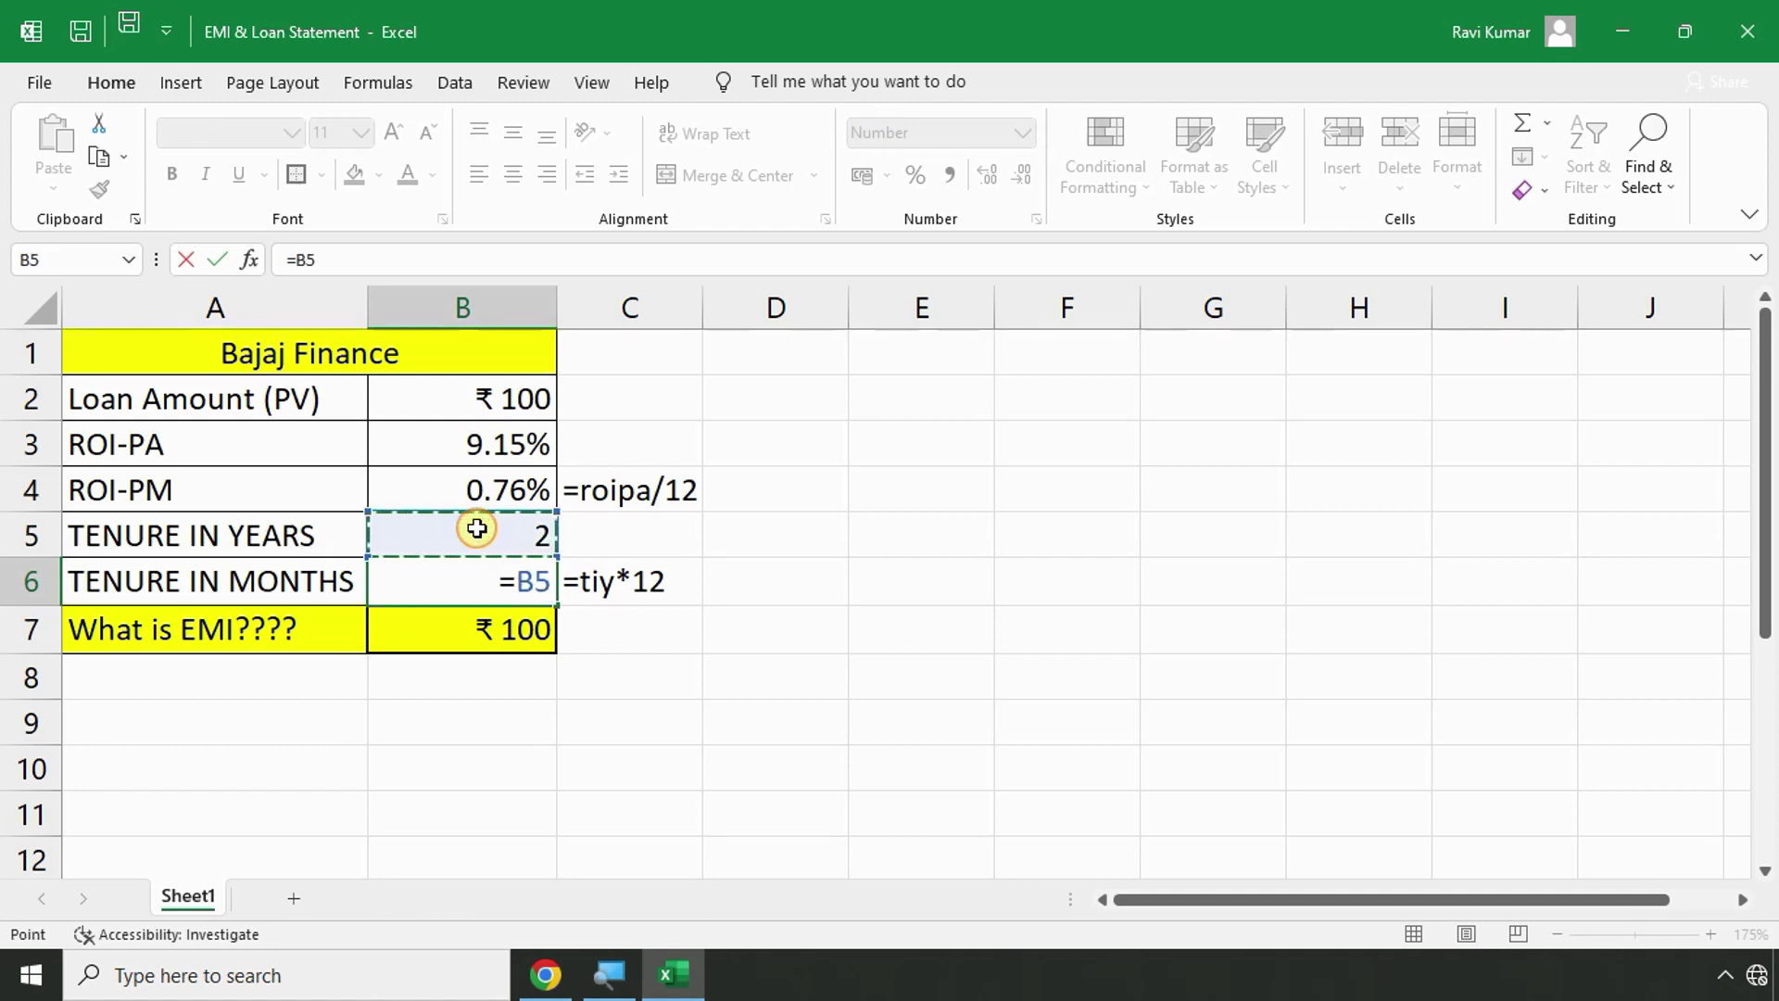
text(*)
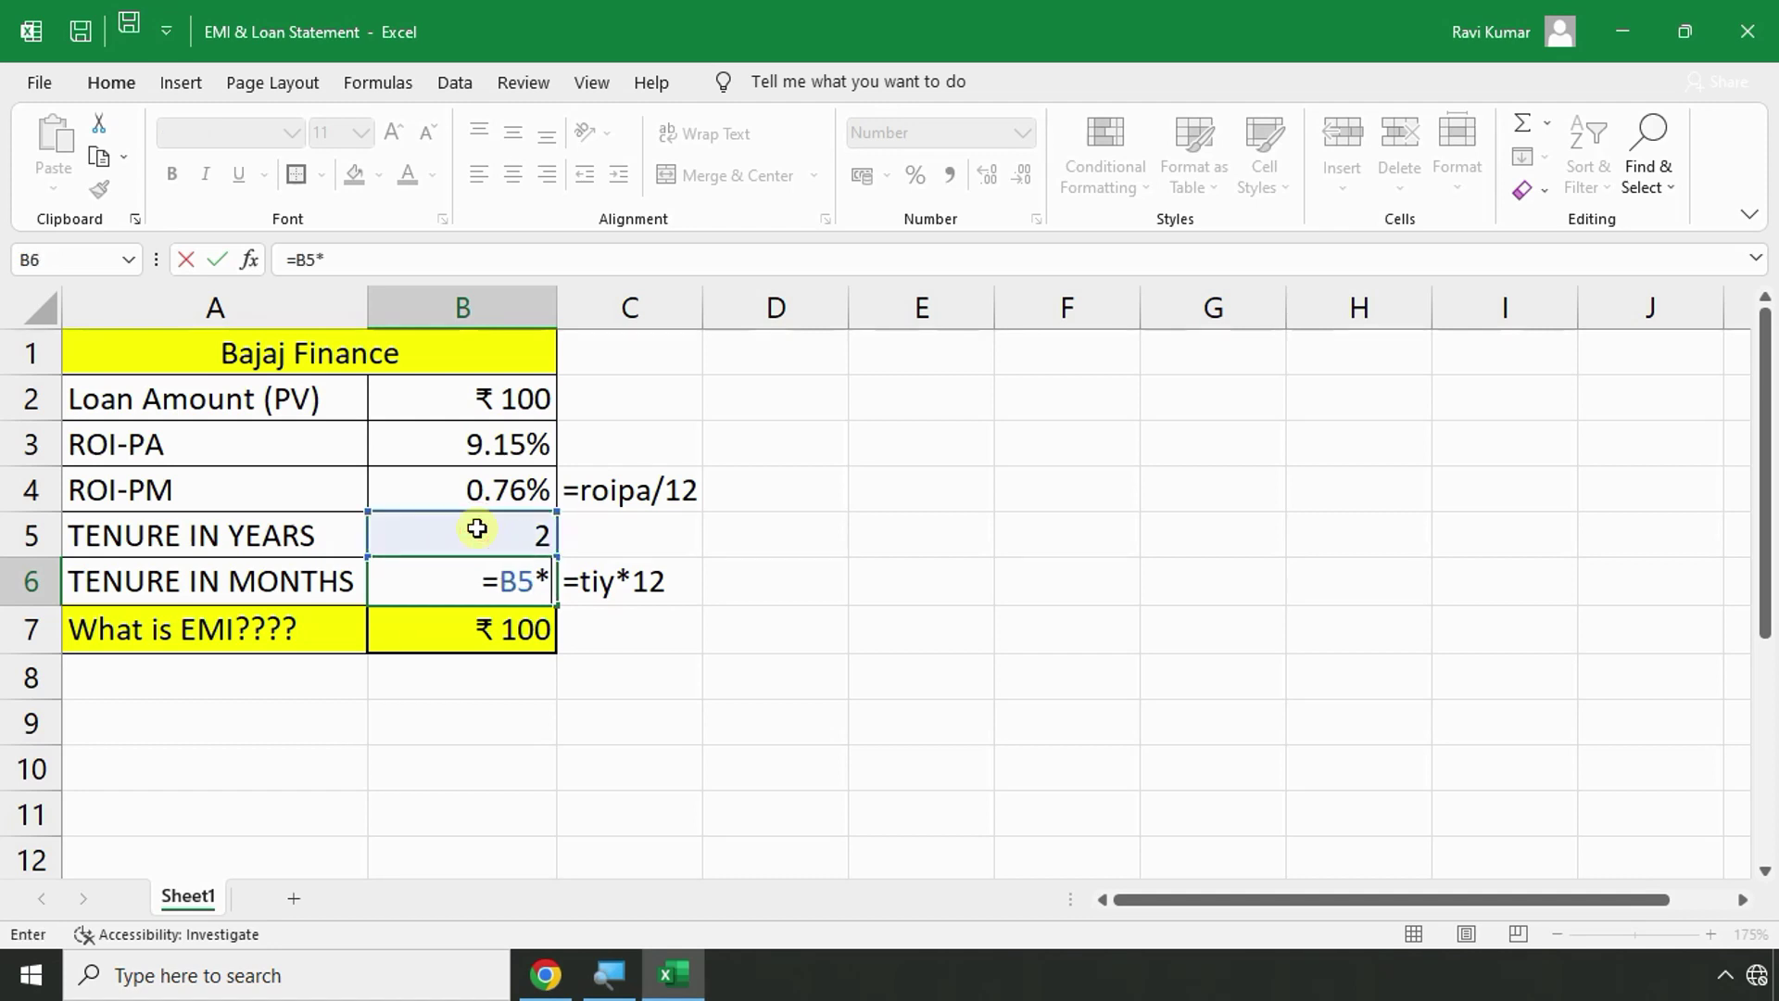
text(12)
key(Return)
Test the months formula by entering 1, 2, 5 and 10 years in turn in cell B5.
click(478, 530)
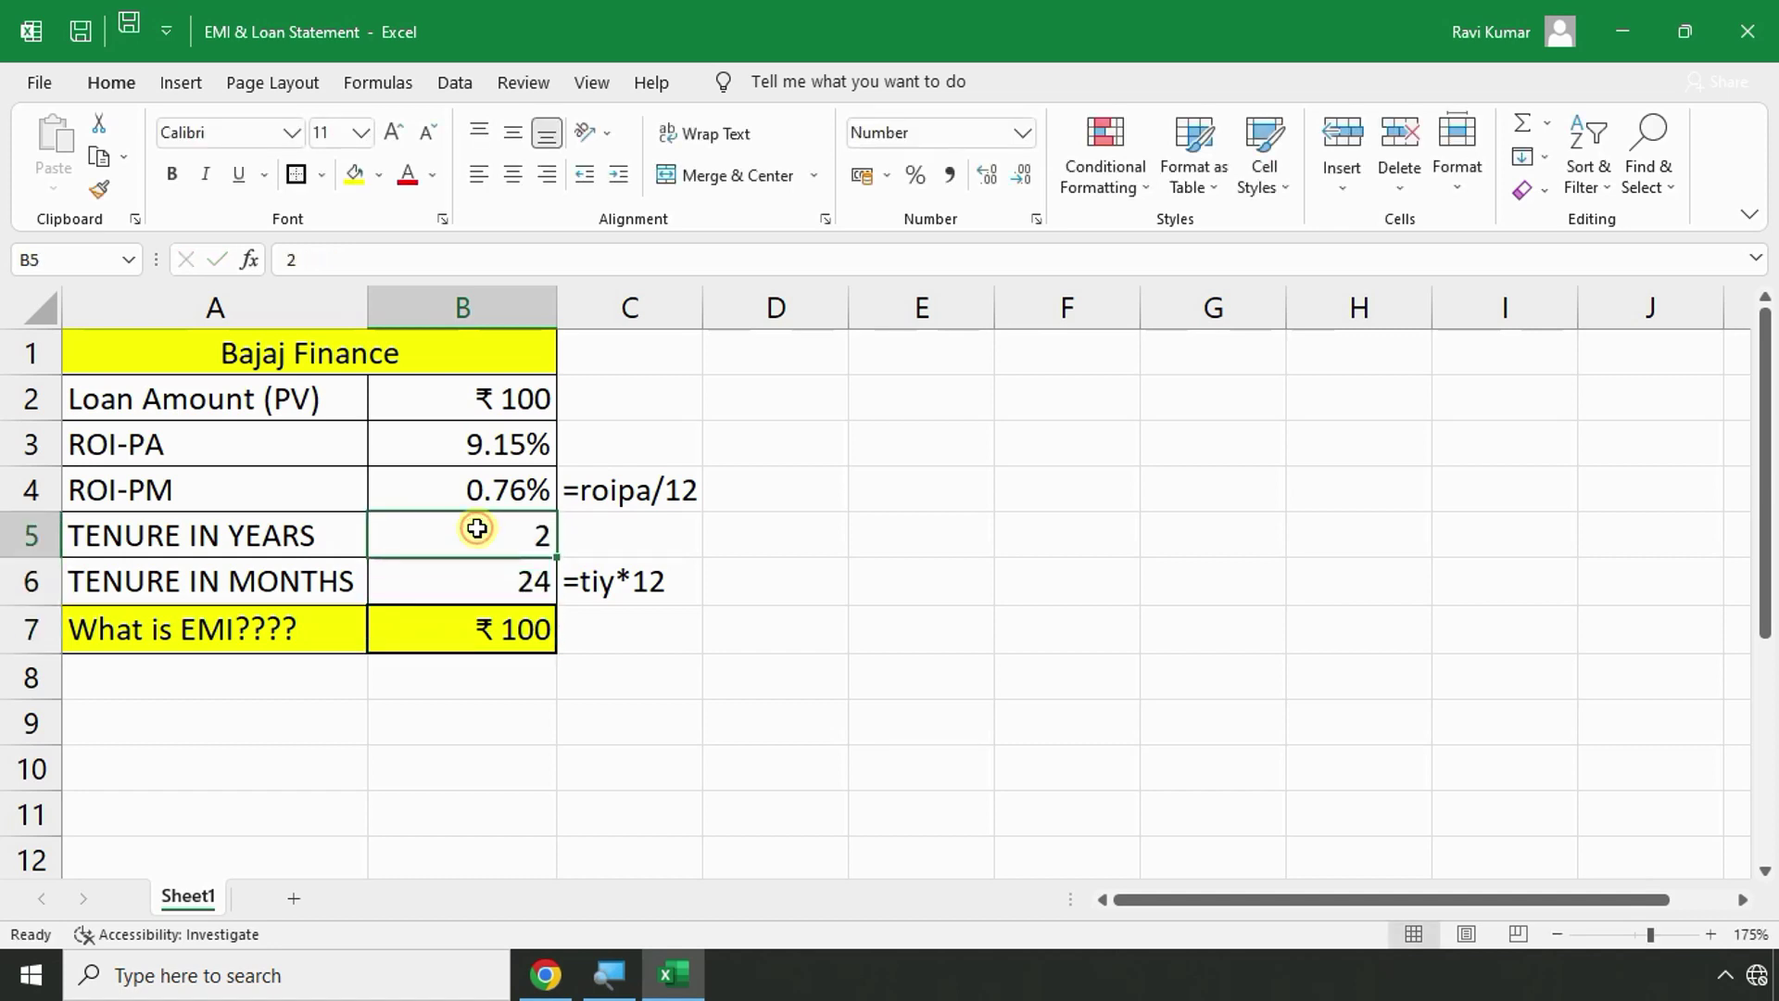
text(1)
key(Return)
click(479, 529)
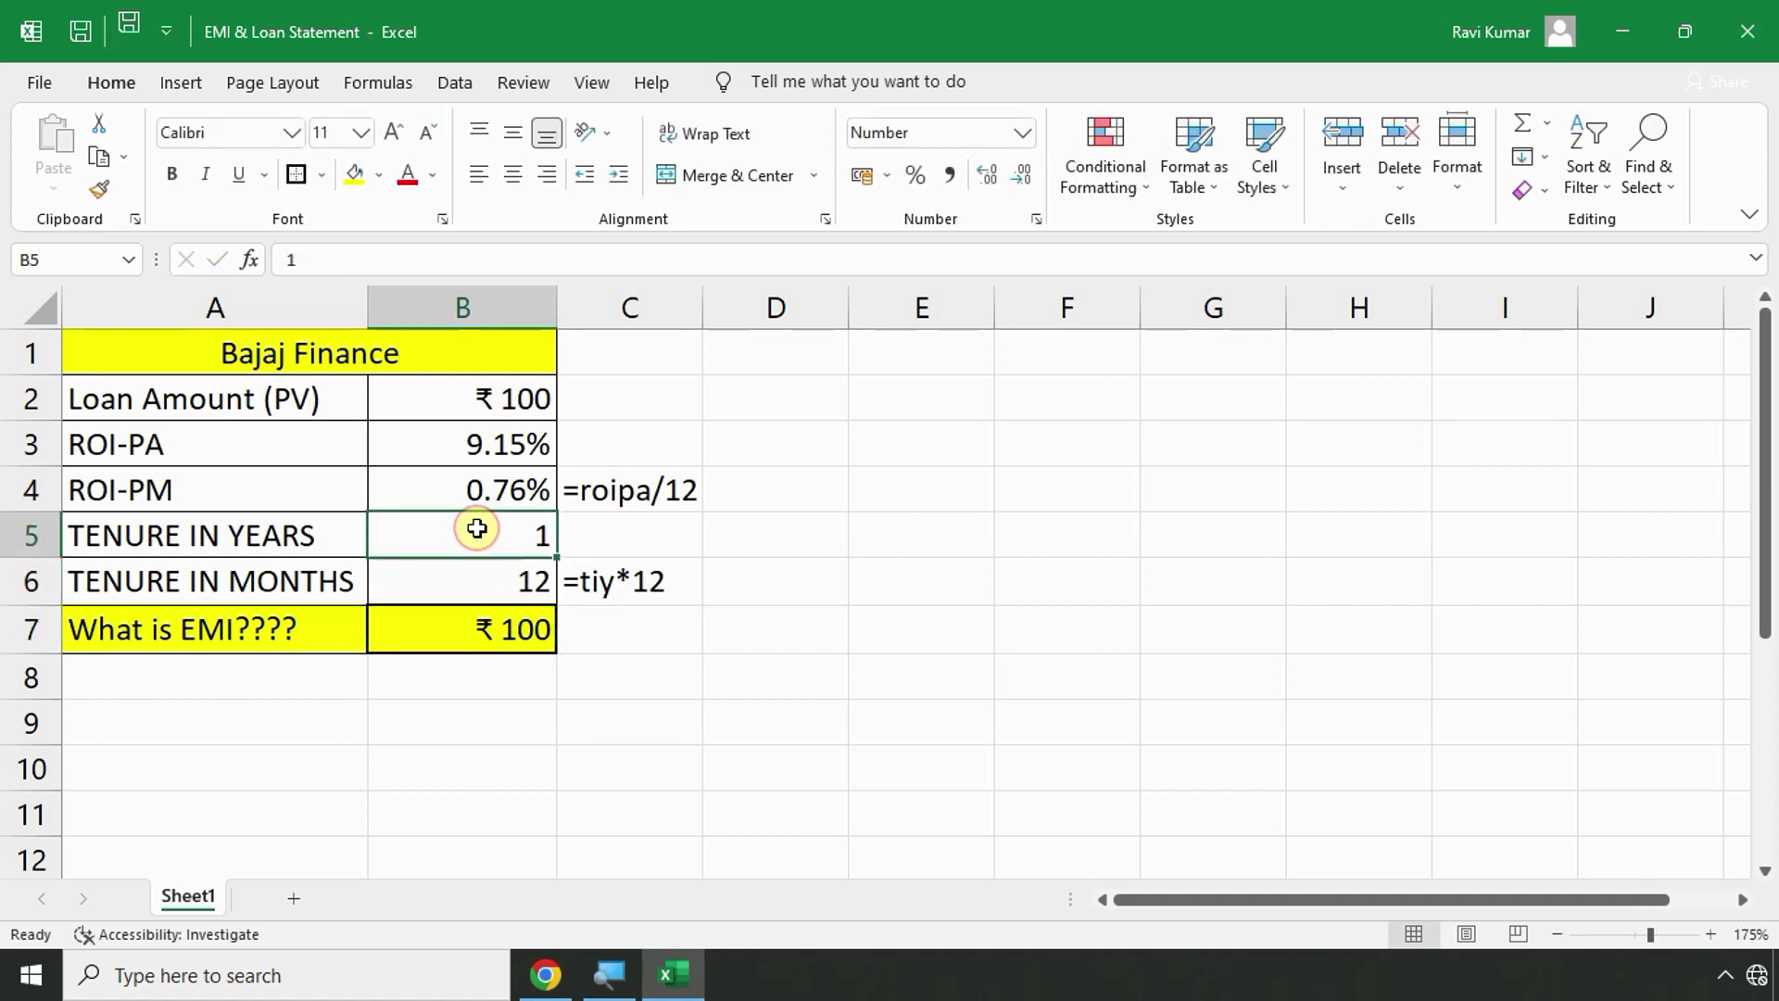
text(2)
key(Return)
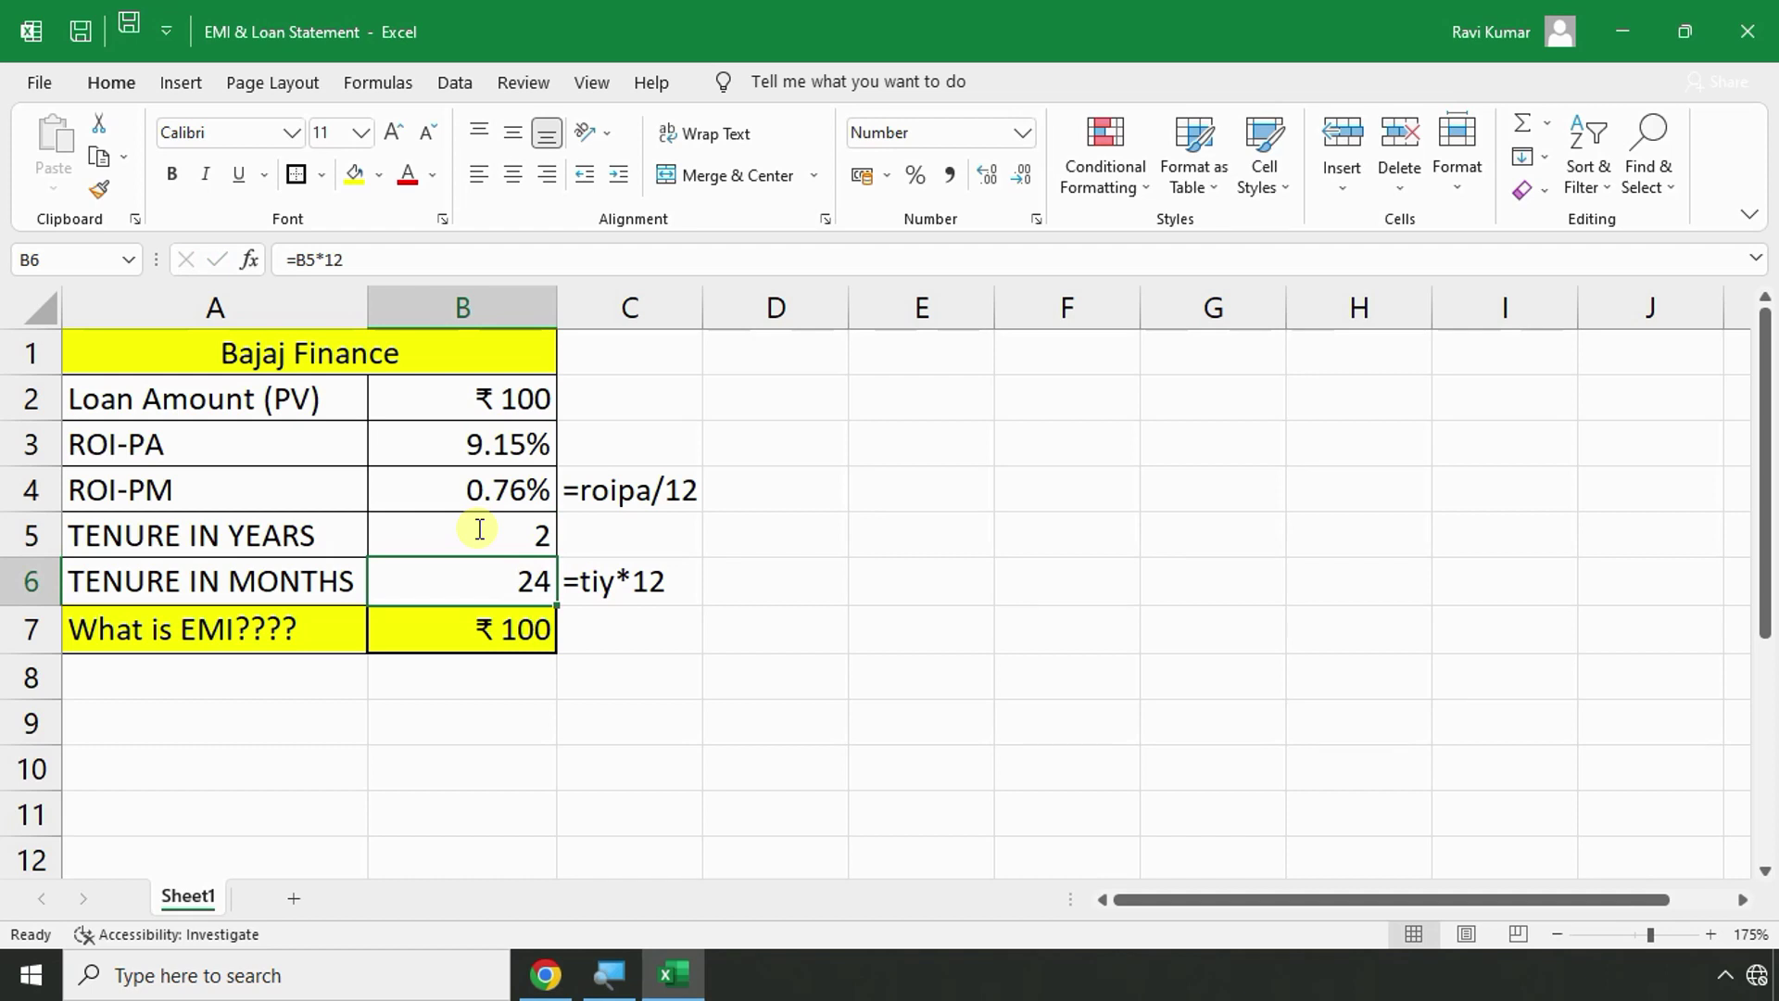
click(479, 529)
text(5)
key(Return)
click(479, 529)
text(10)
key(Return)
Set the tenure in years in cell B5 to 20.
click(481, 528)
text(20)
key(Return)
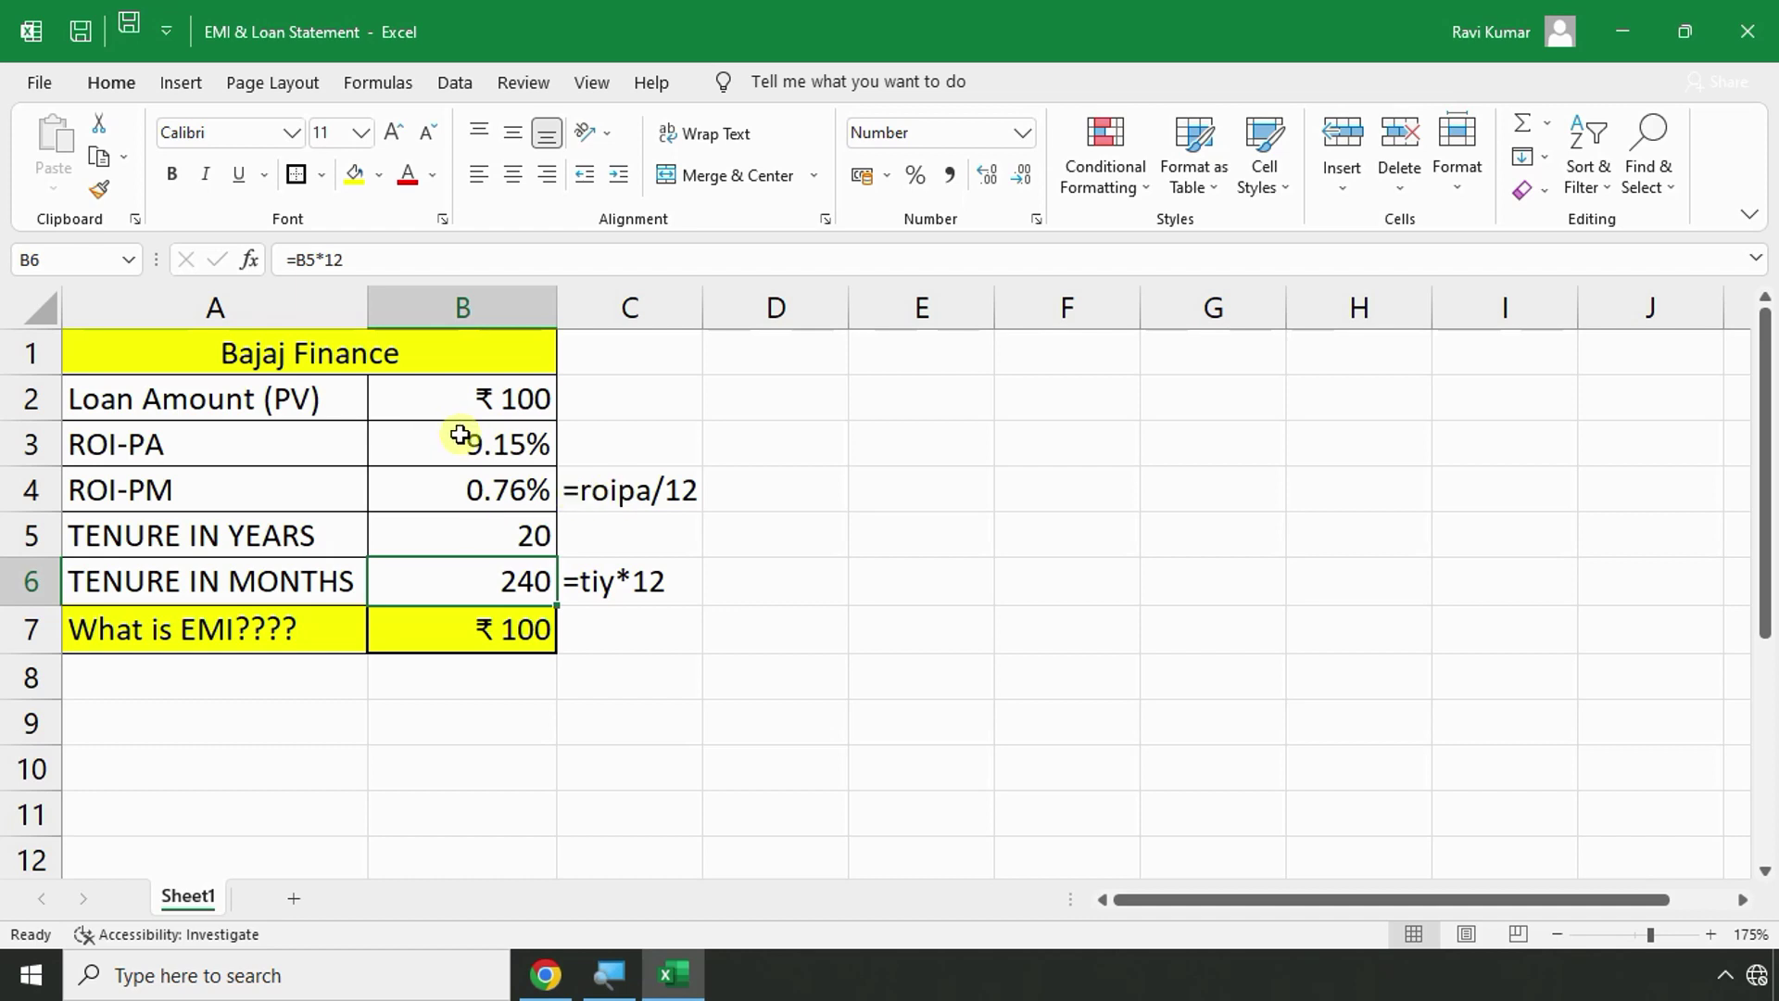
Reset the EMI result cell B7 to 0.
click(469, 628)
text(0)
key(Return)
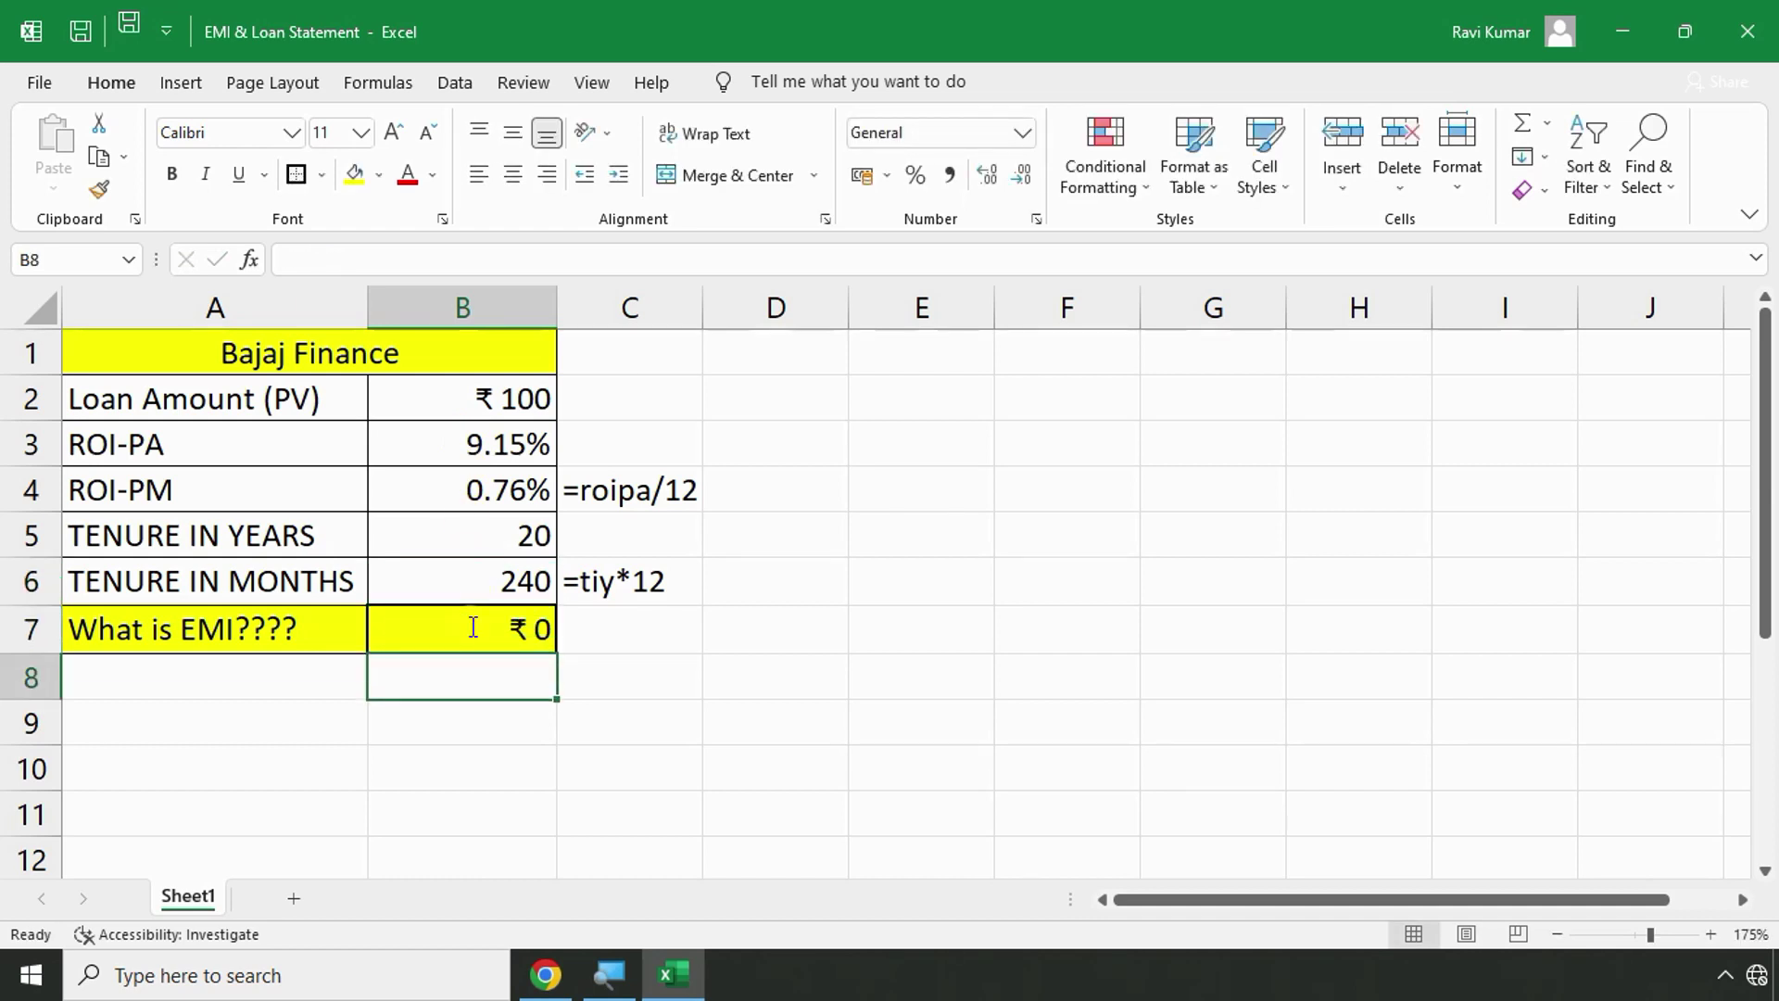
Set the loan amount in B2 to ₹50,00,000 and re-enter 9.15% as the annual rate in B3.
click(394, 406)
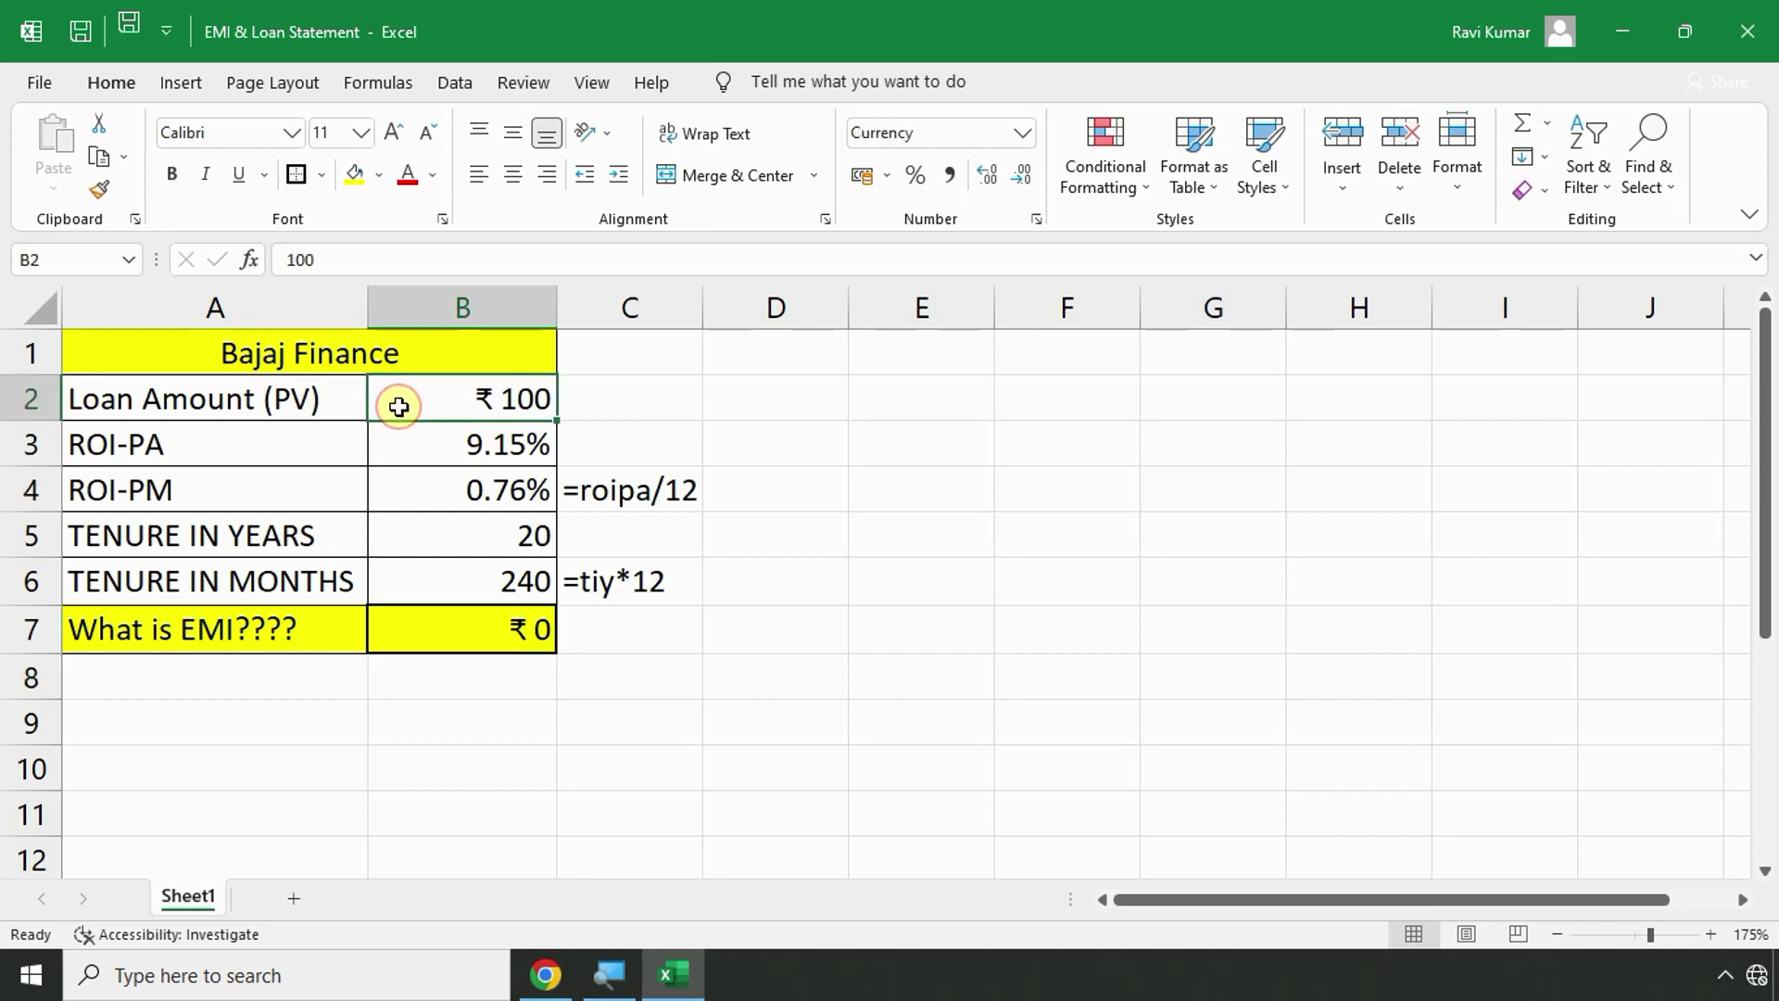
text(50,00,000)
key(Return)
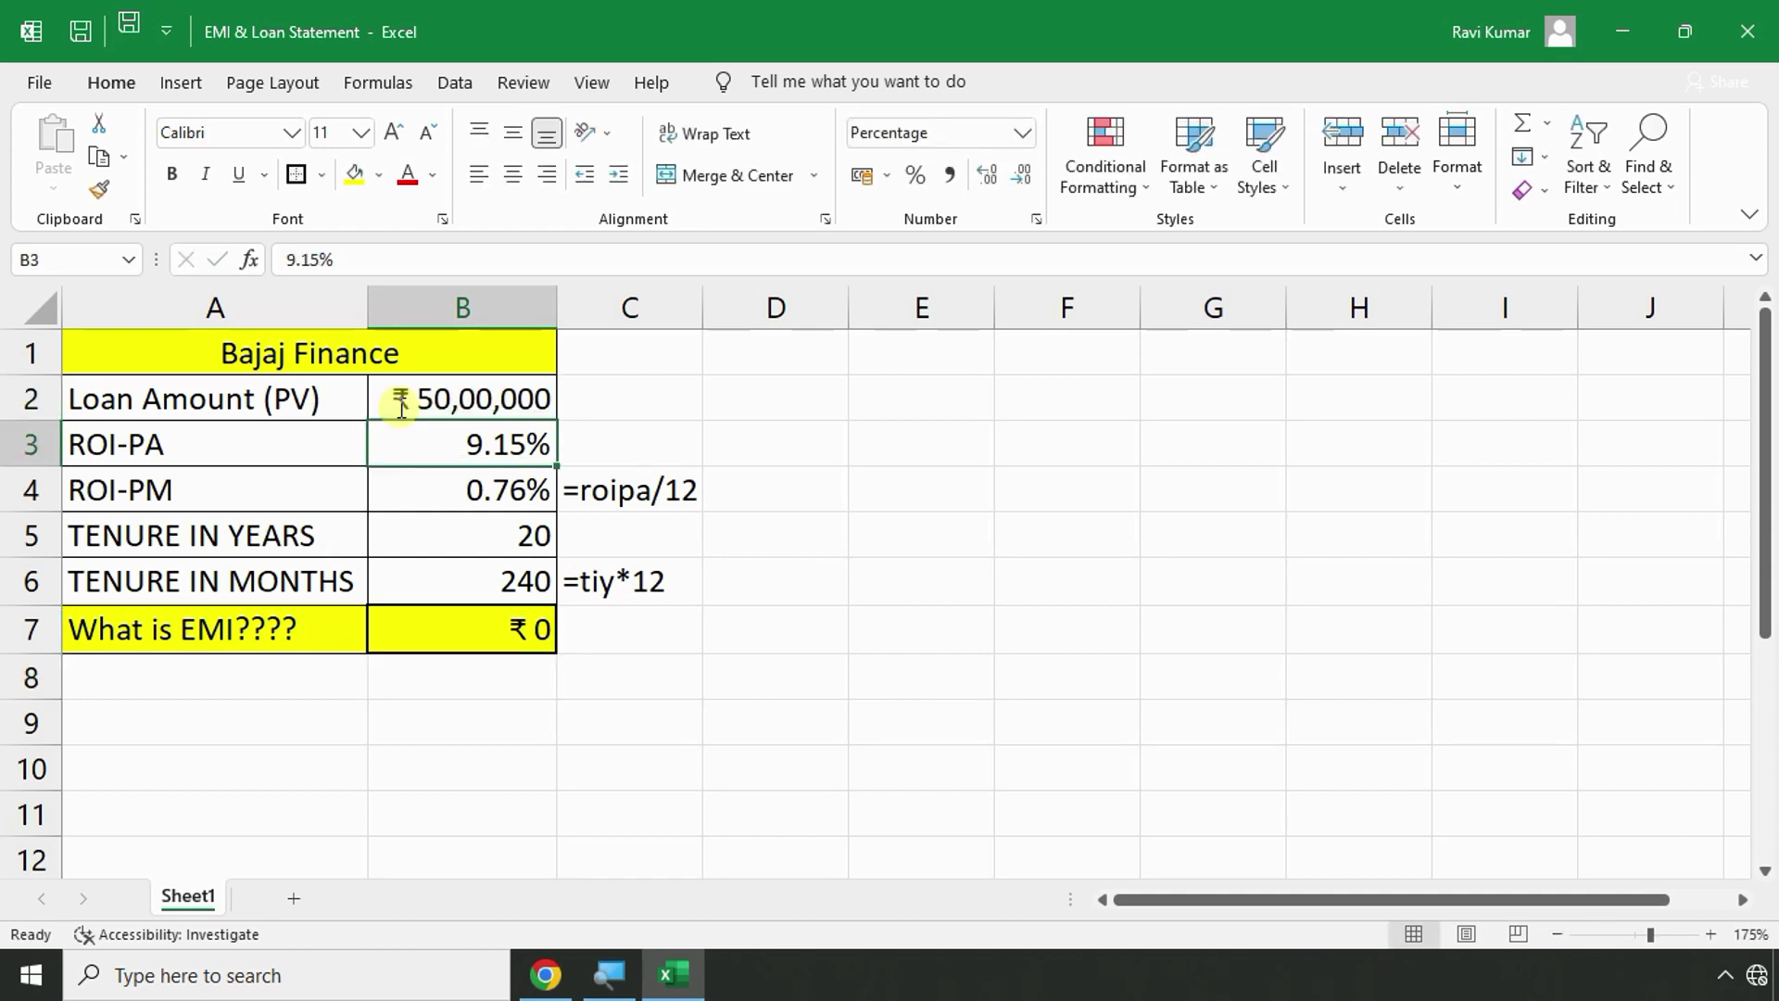
text(9.15)
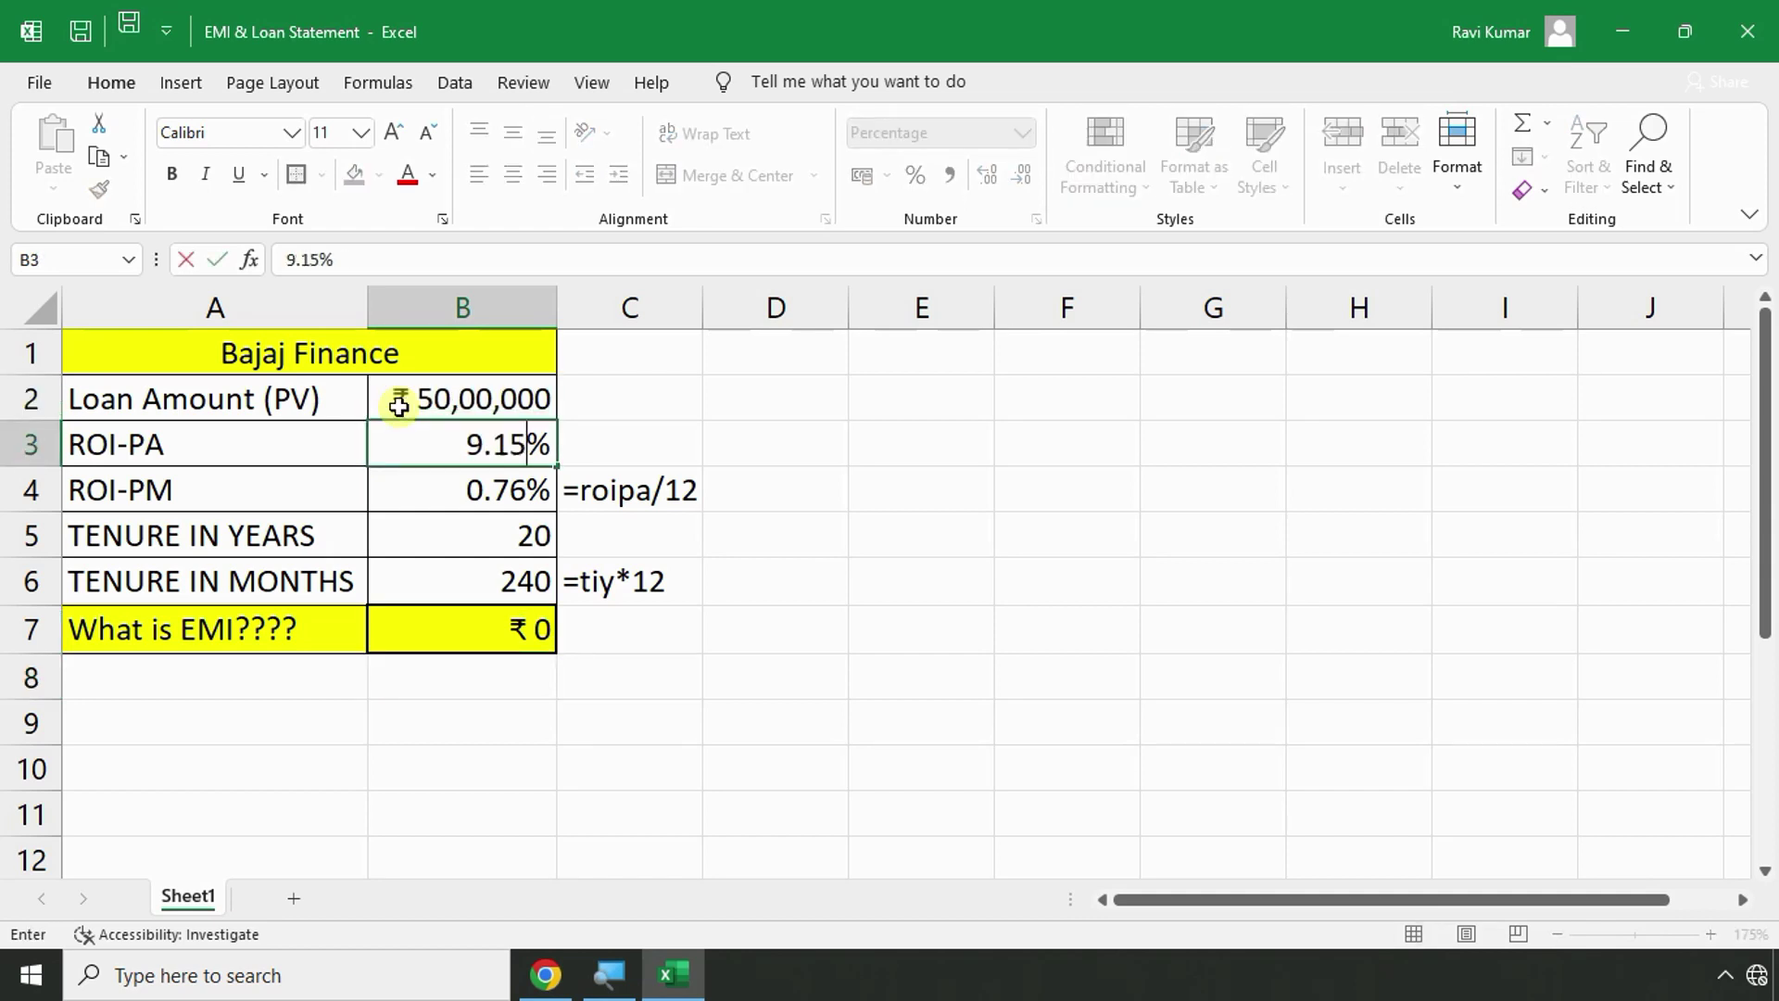
key(Return)
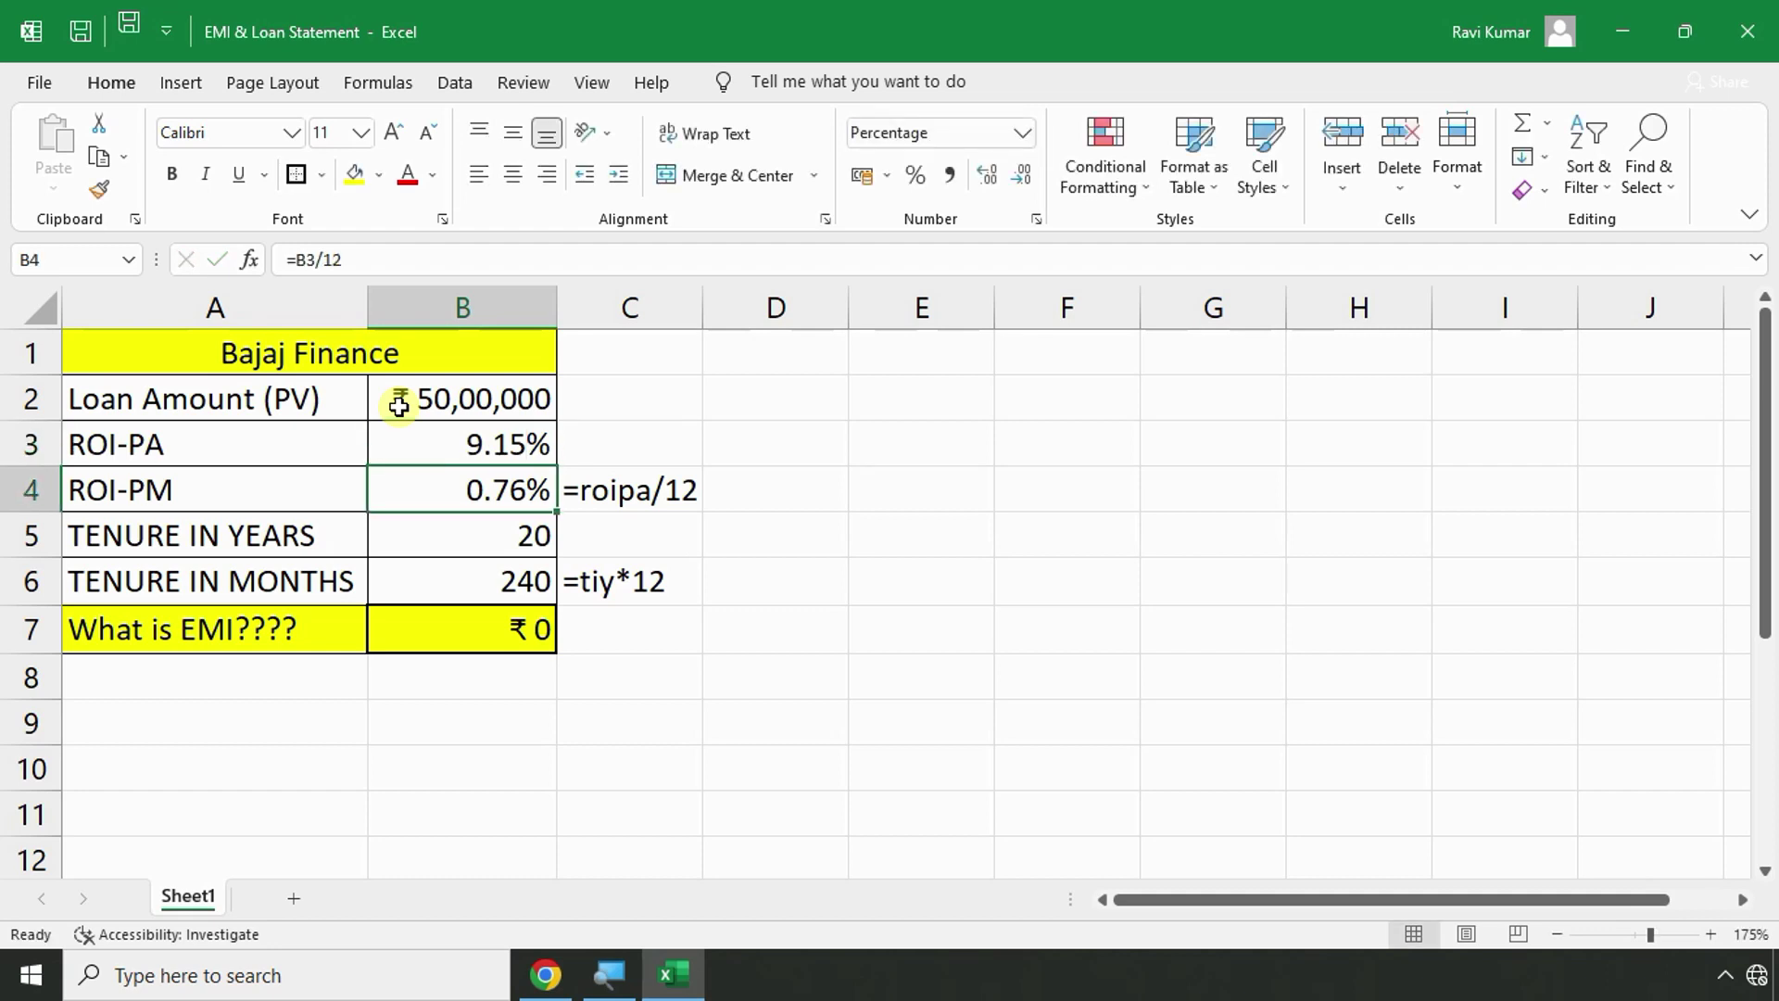
Try a tenure of 15 years in cell B5.
key(Down)
key(Up)
key(Down)
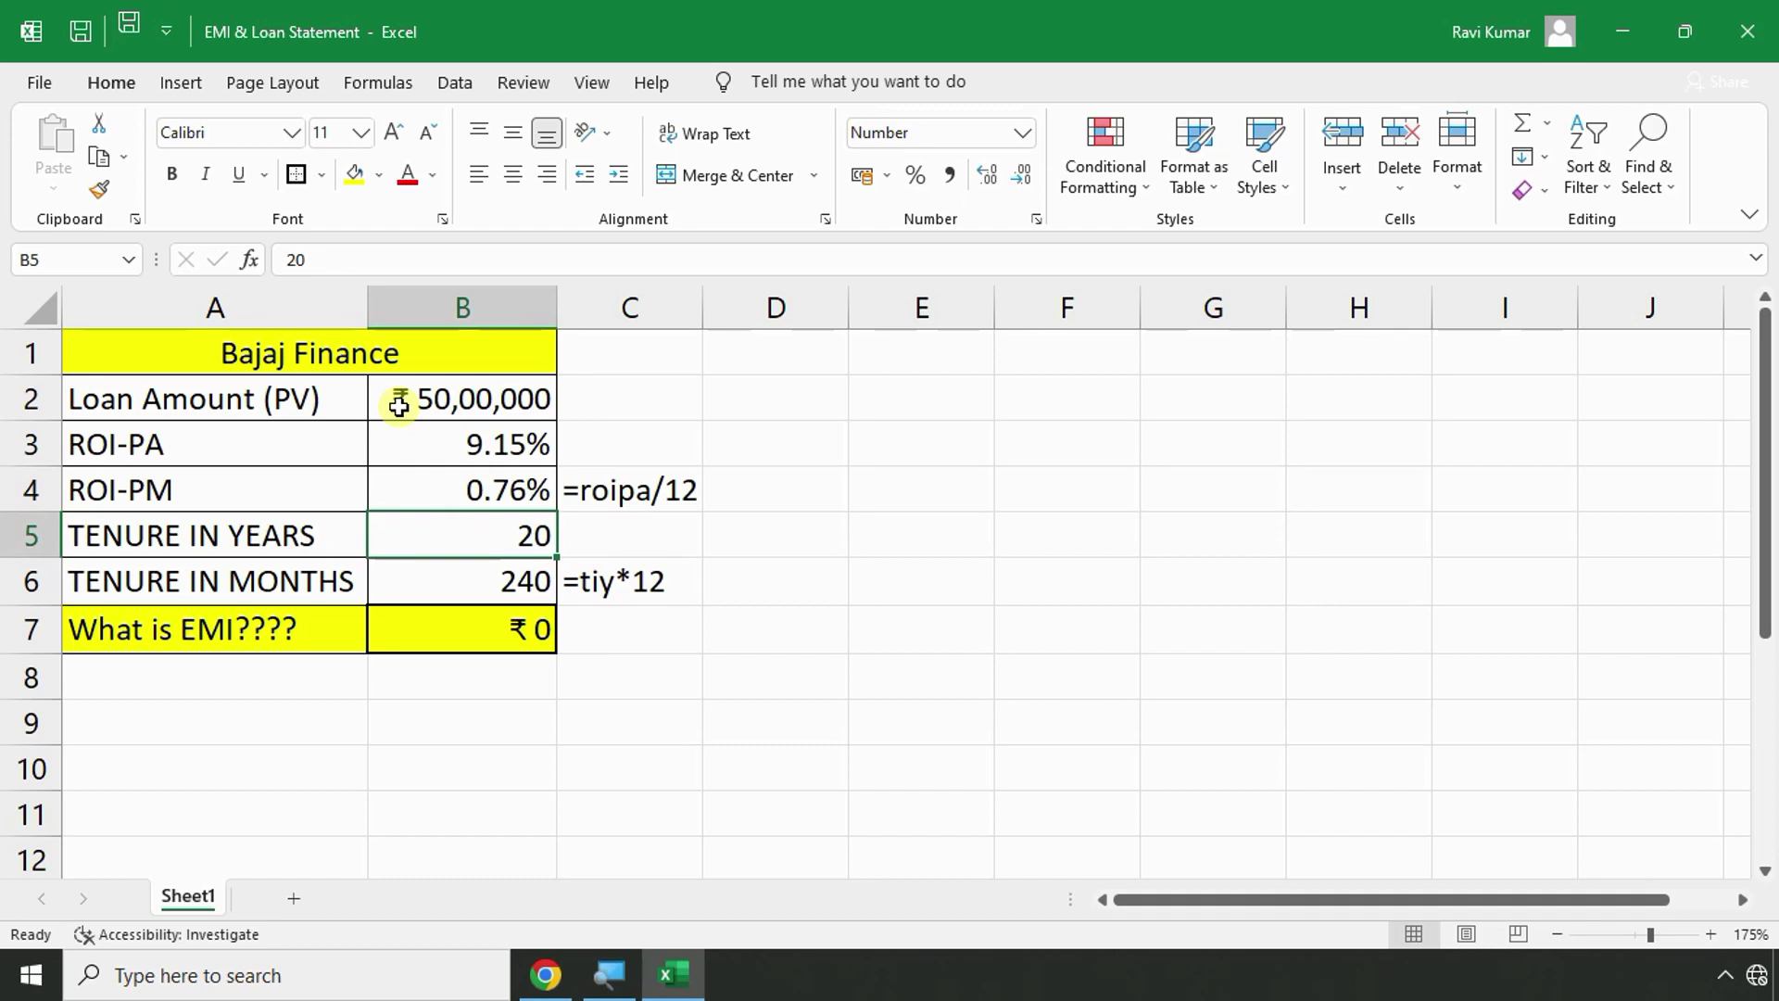
text(15)
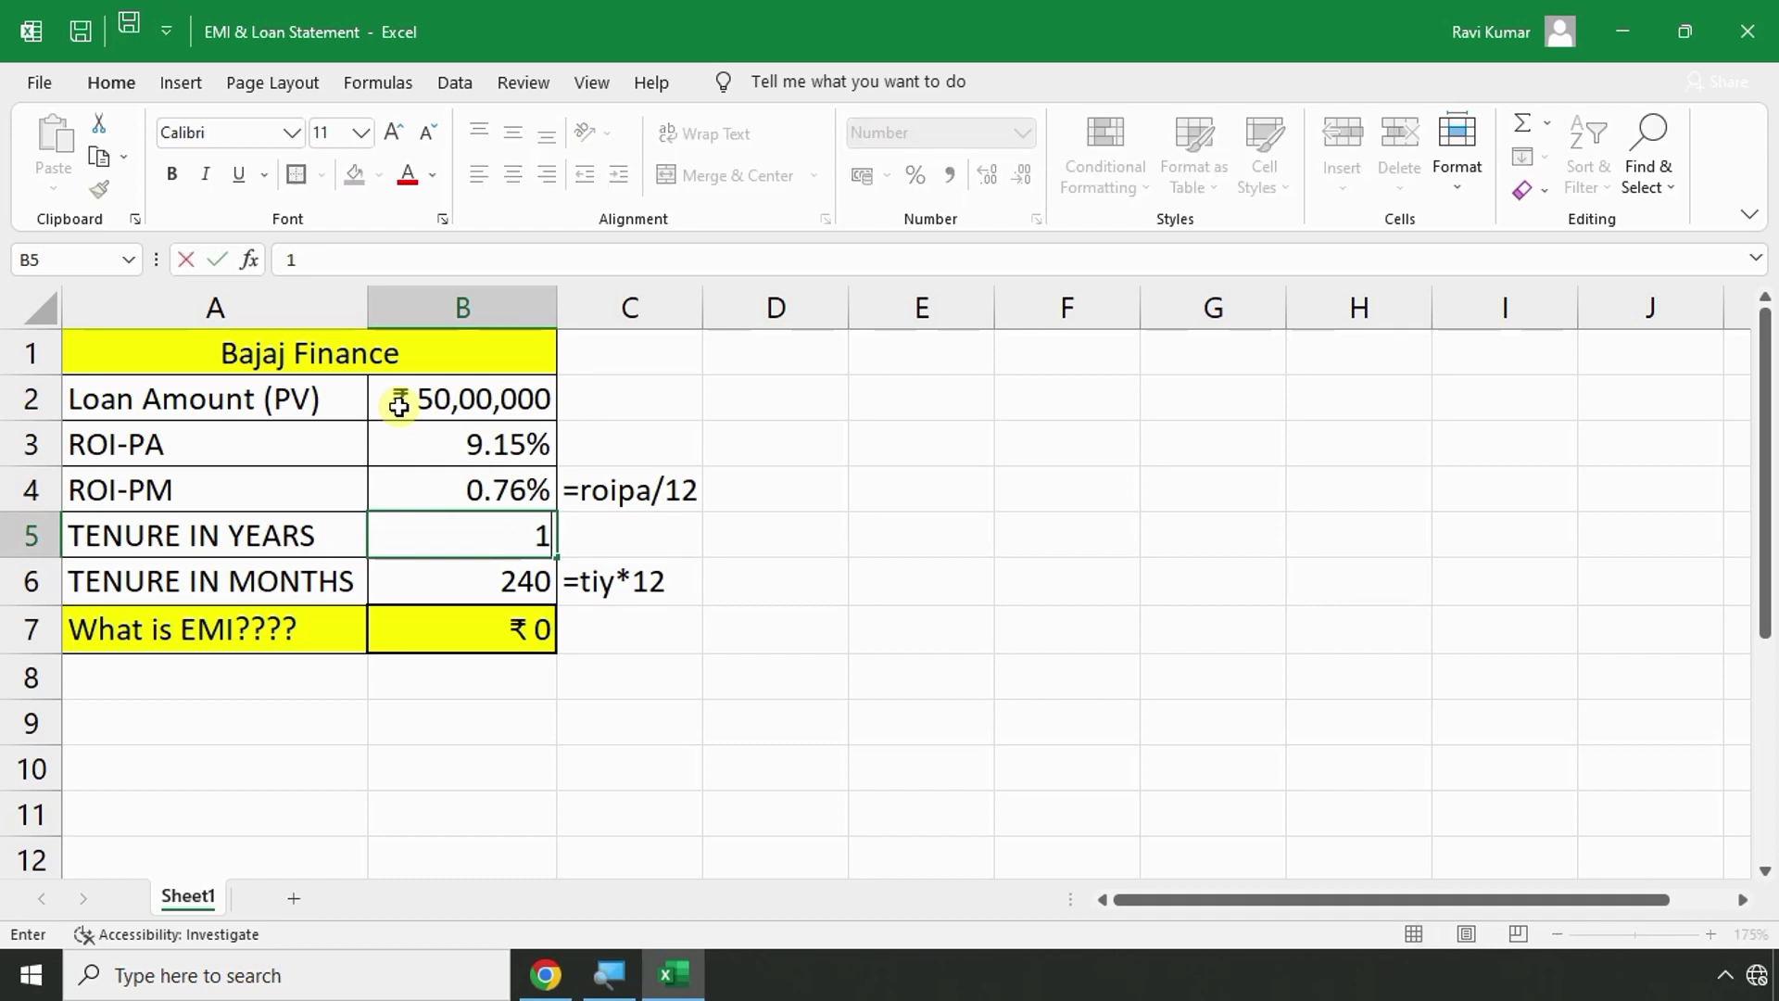
key(Return)
Set the tenure in years in cell B5 back to 20.
key(Up)
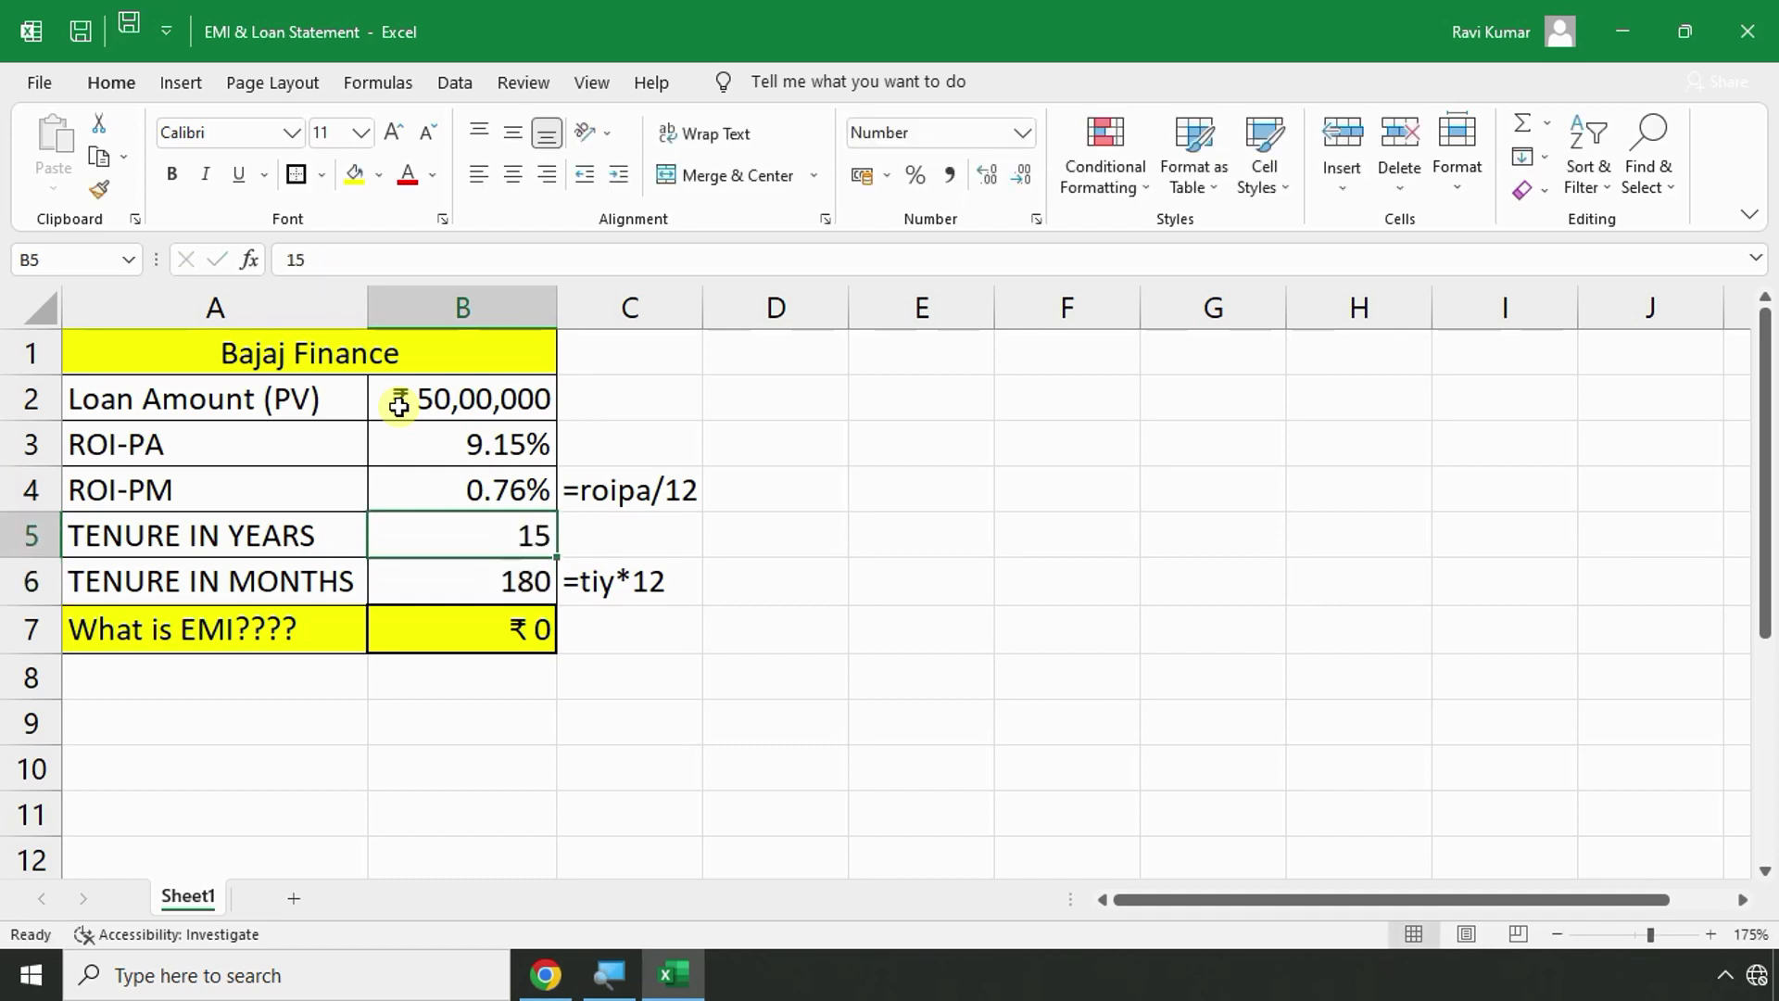
text(20)
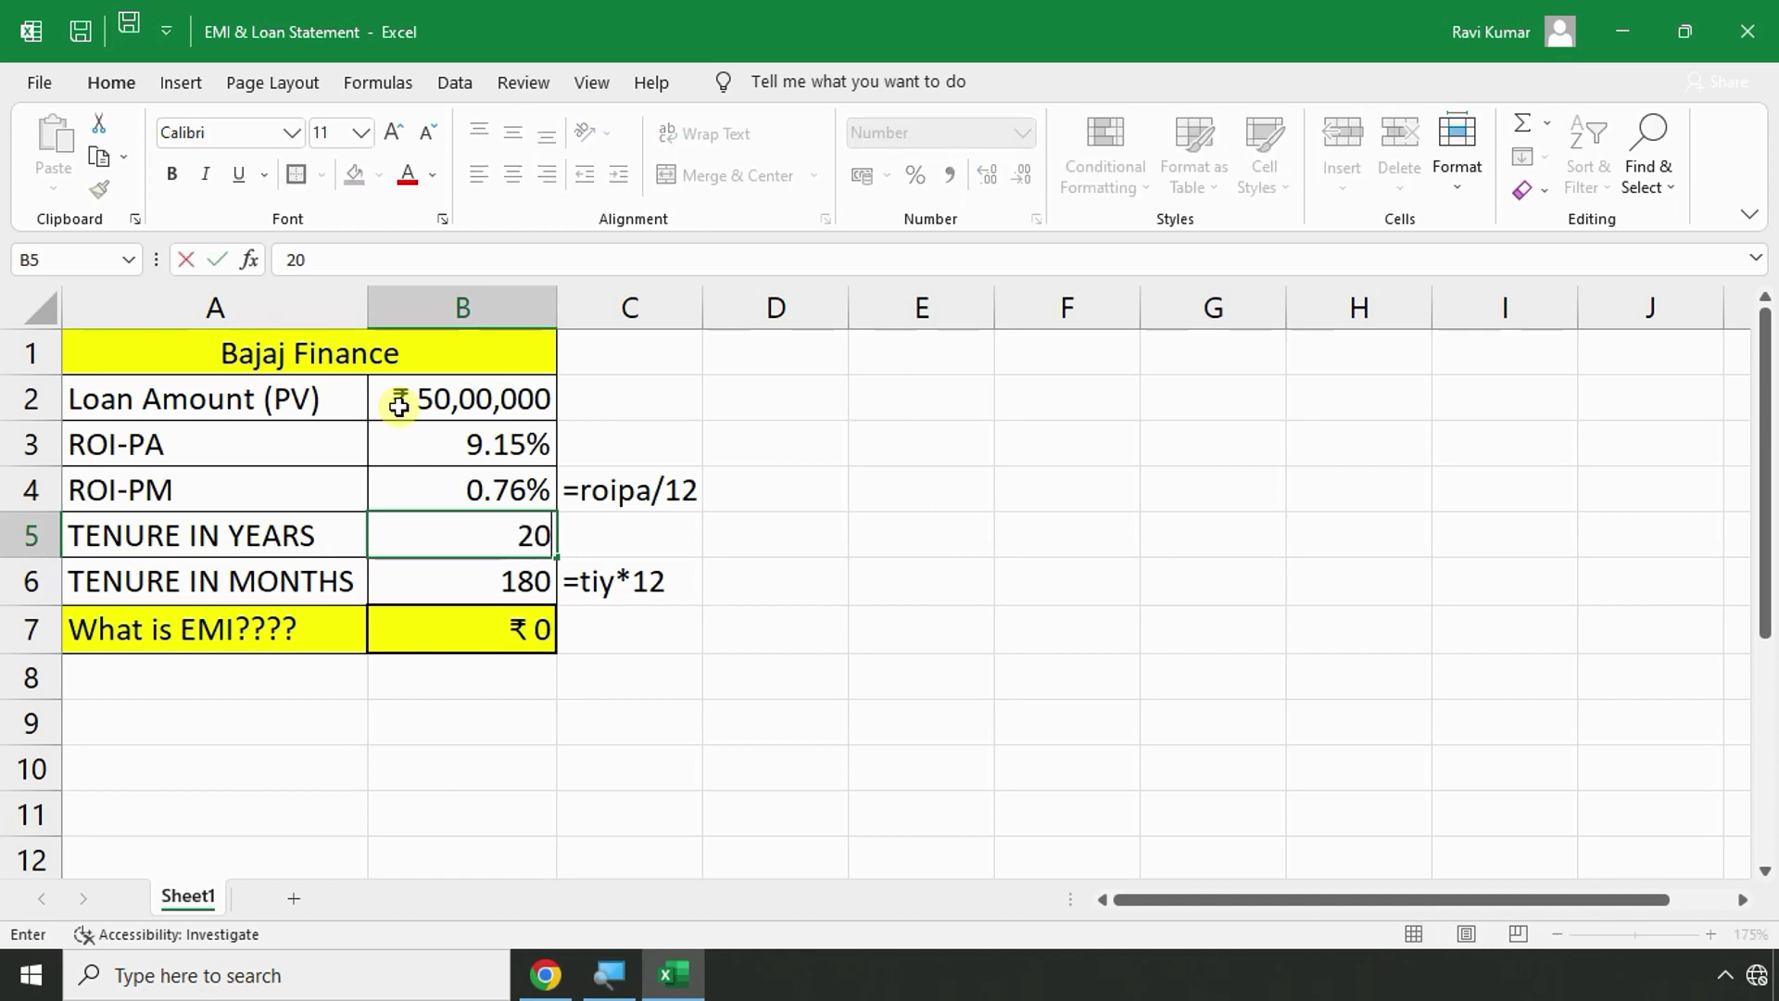
key(Return)
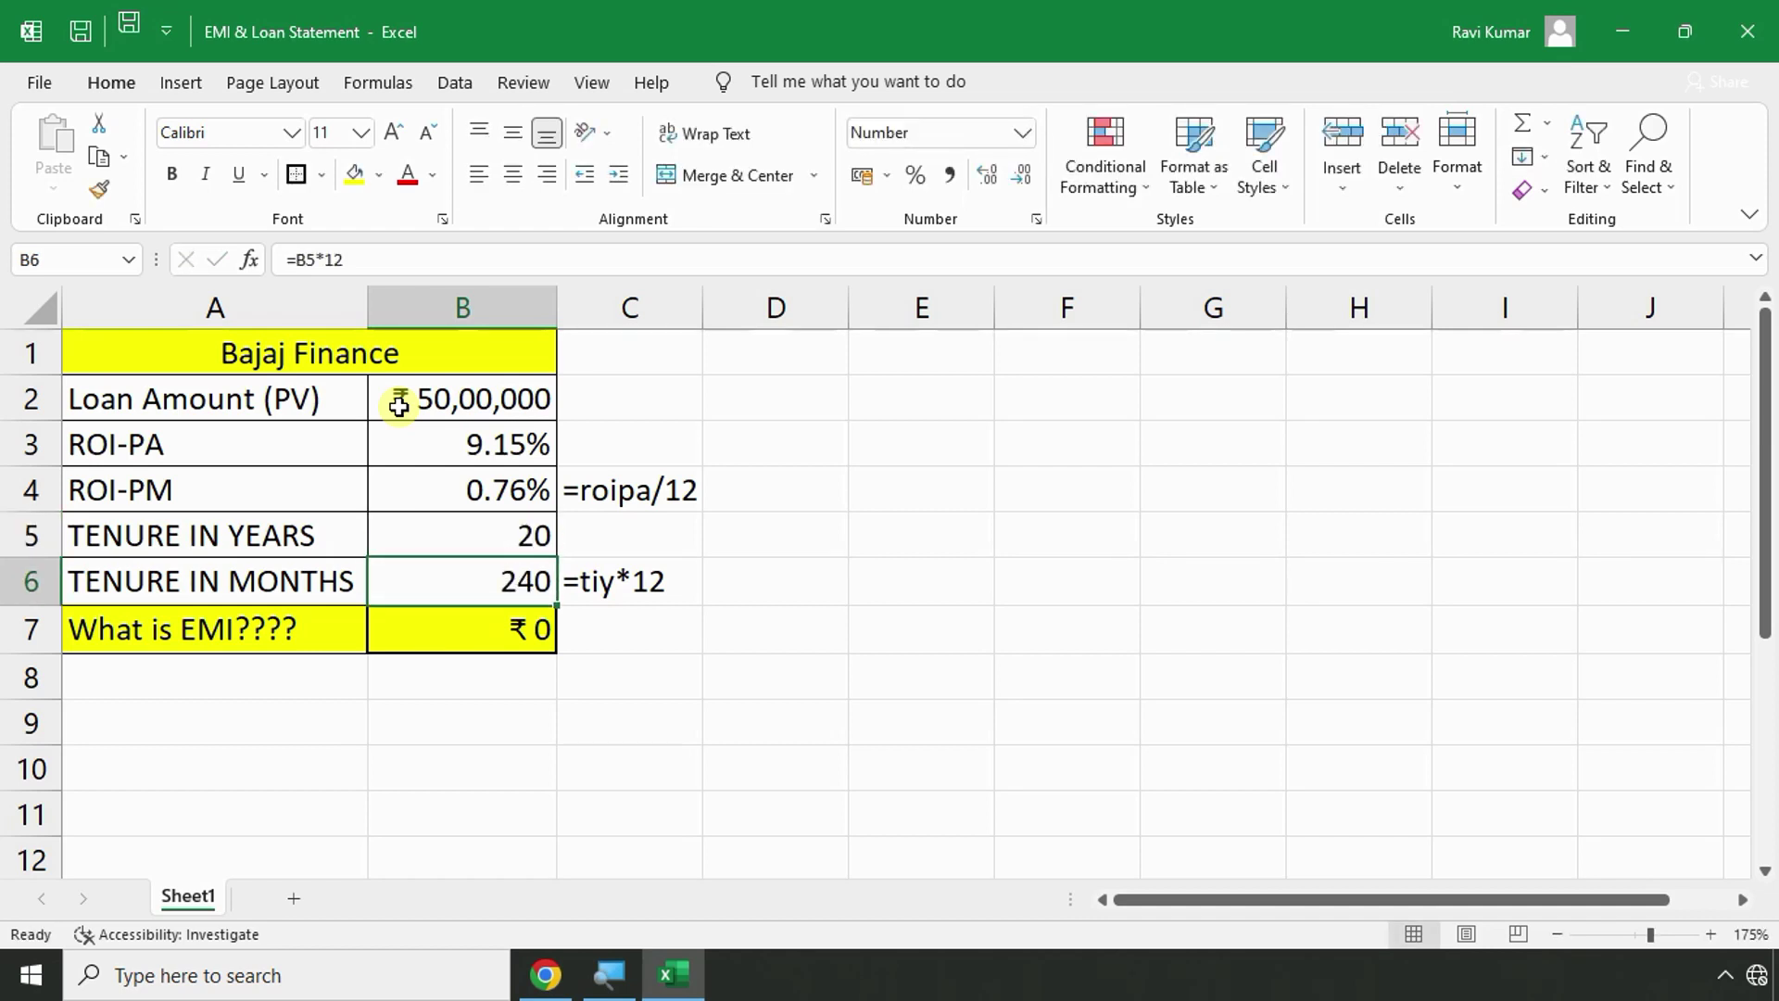
Fill the Loan Amount, ROI-PM and TENURE IN MONTHS rows (A2:B2, A4:B4, A6:B6) with a medium blue theme colour.
drag(323, 395, 463, 398)
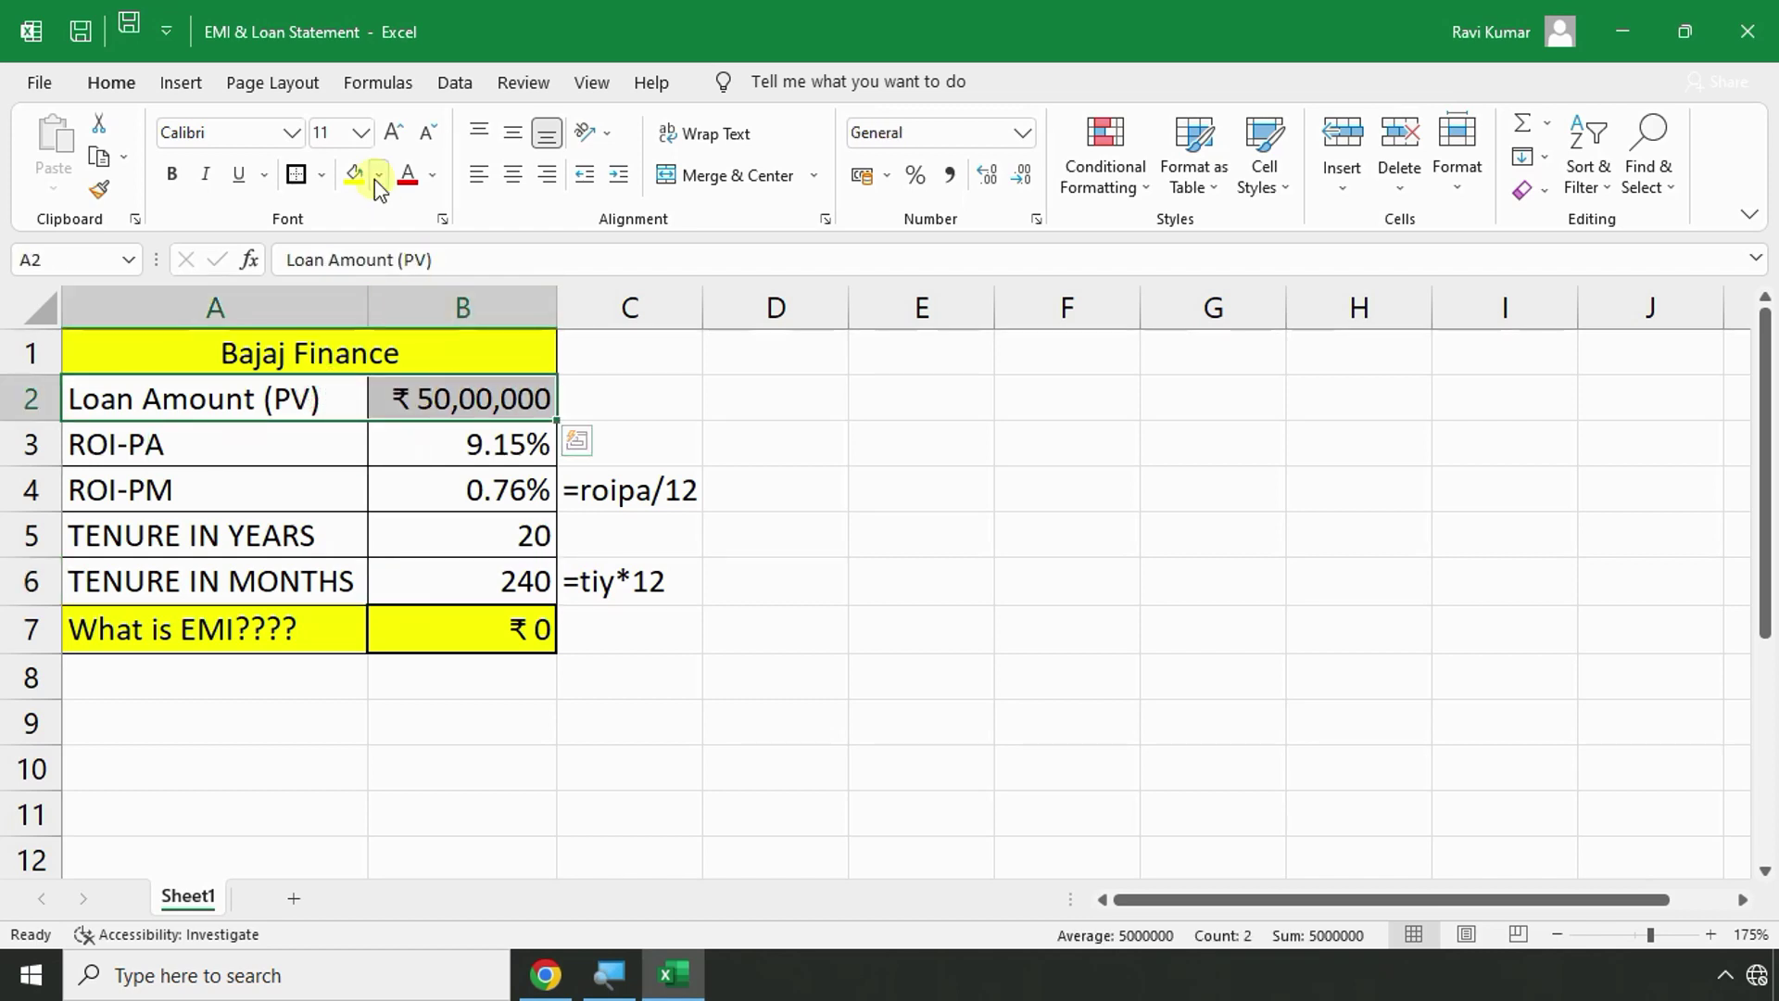
click(377, 178)
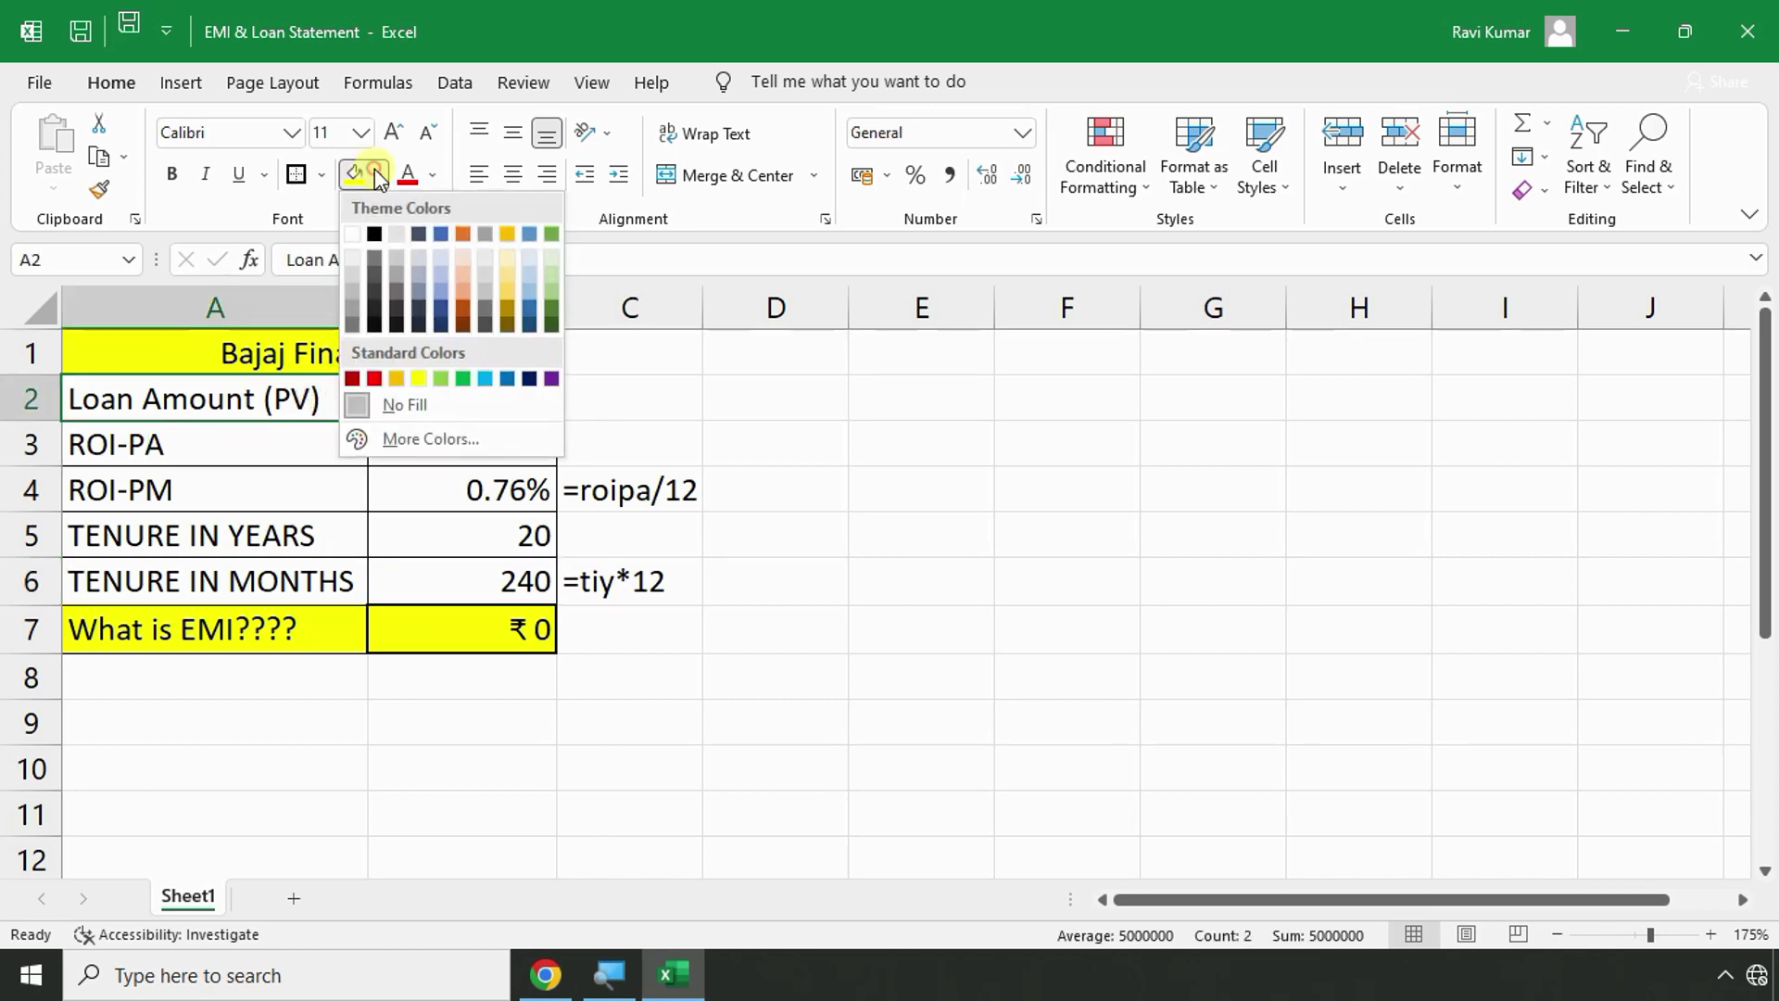
click(445, 292)
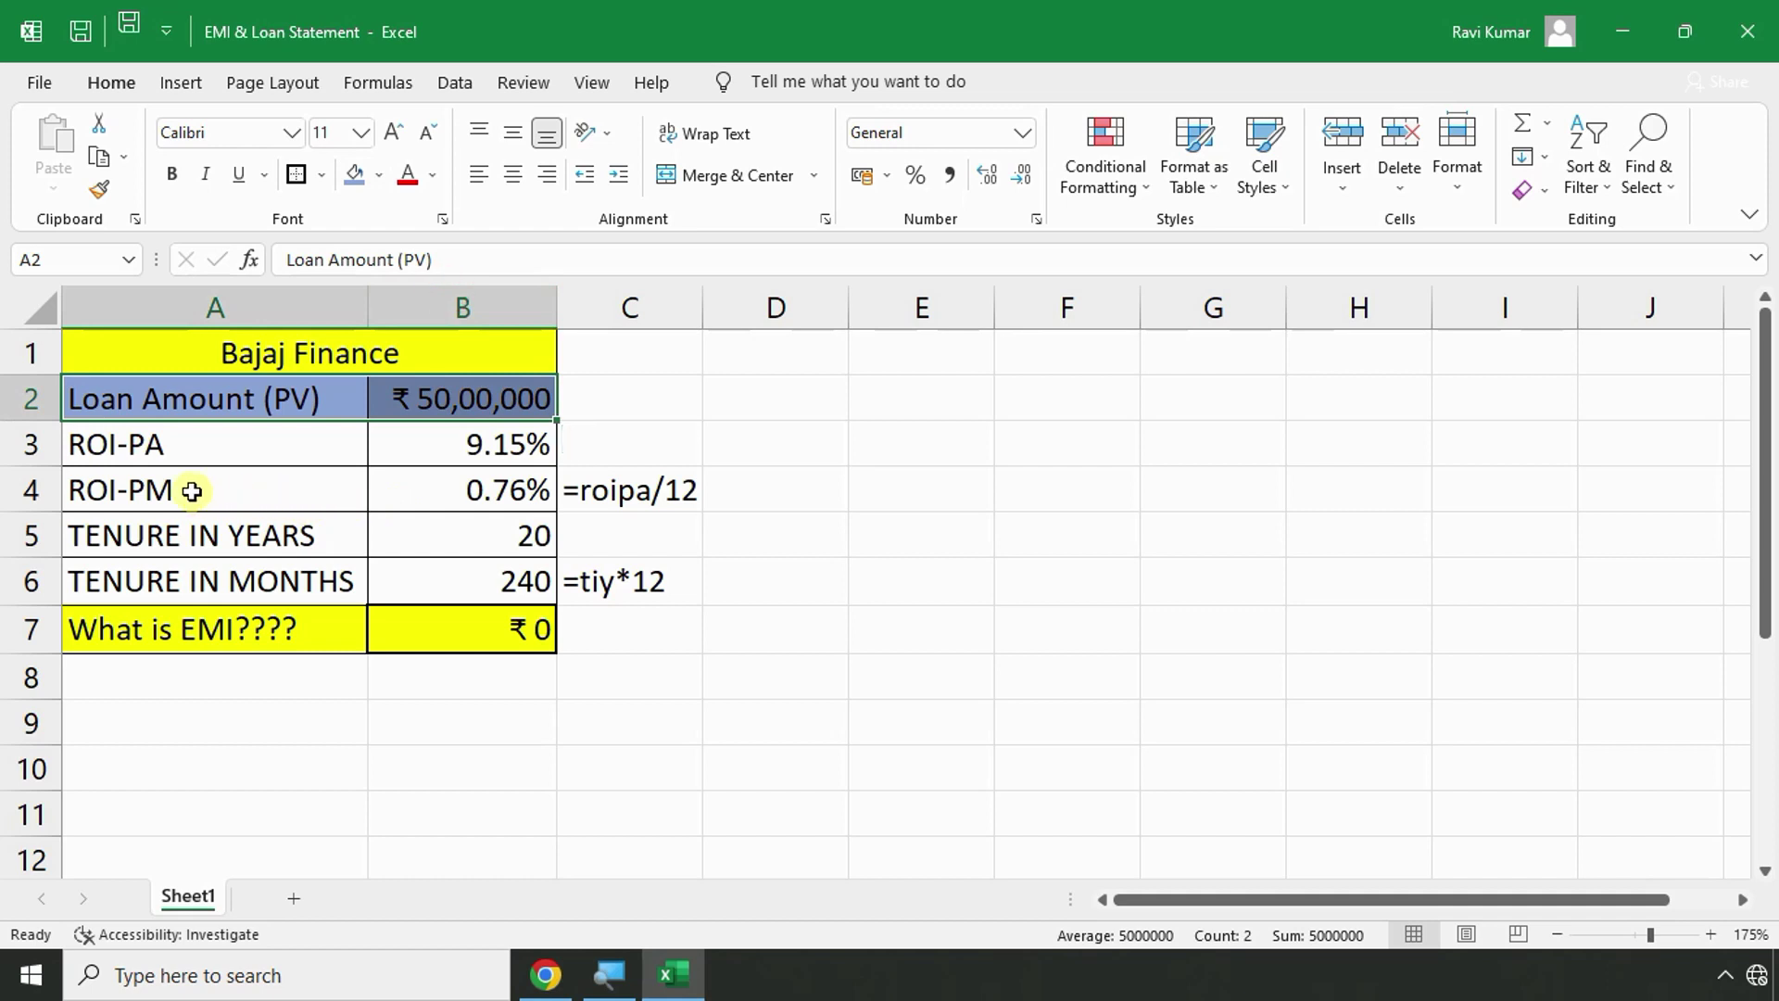
drag(192, 491, 487, 490)
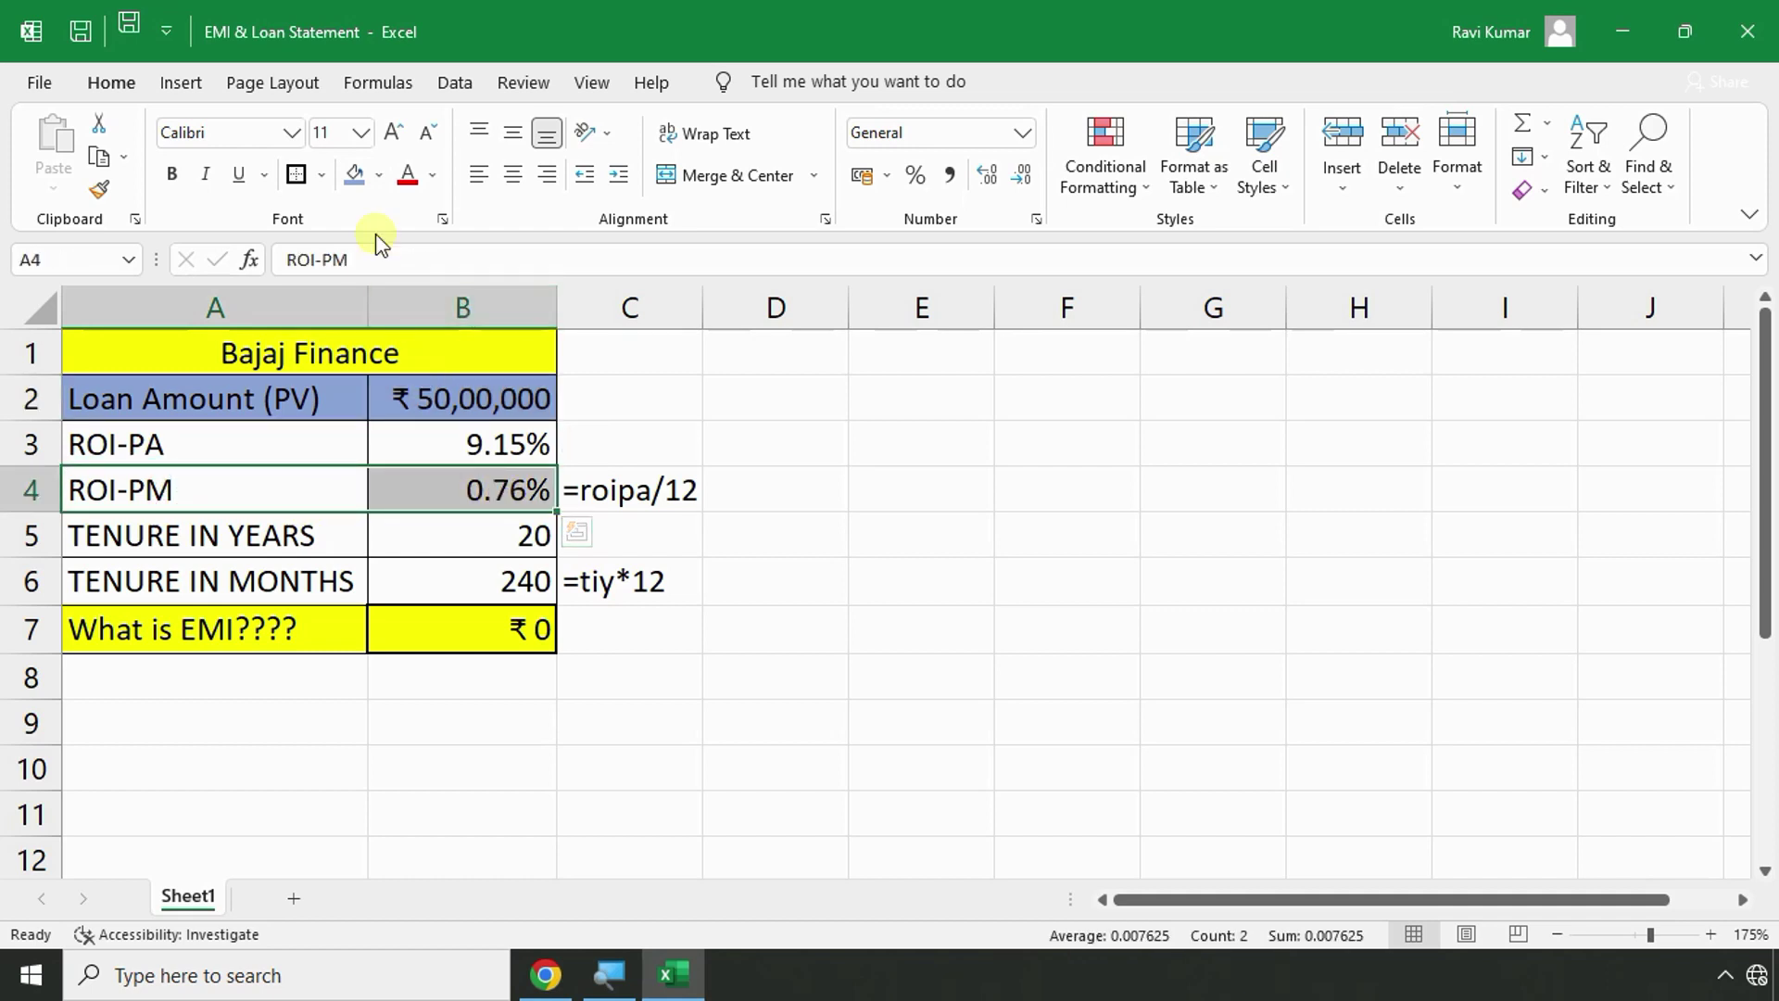
click(354, 176)
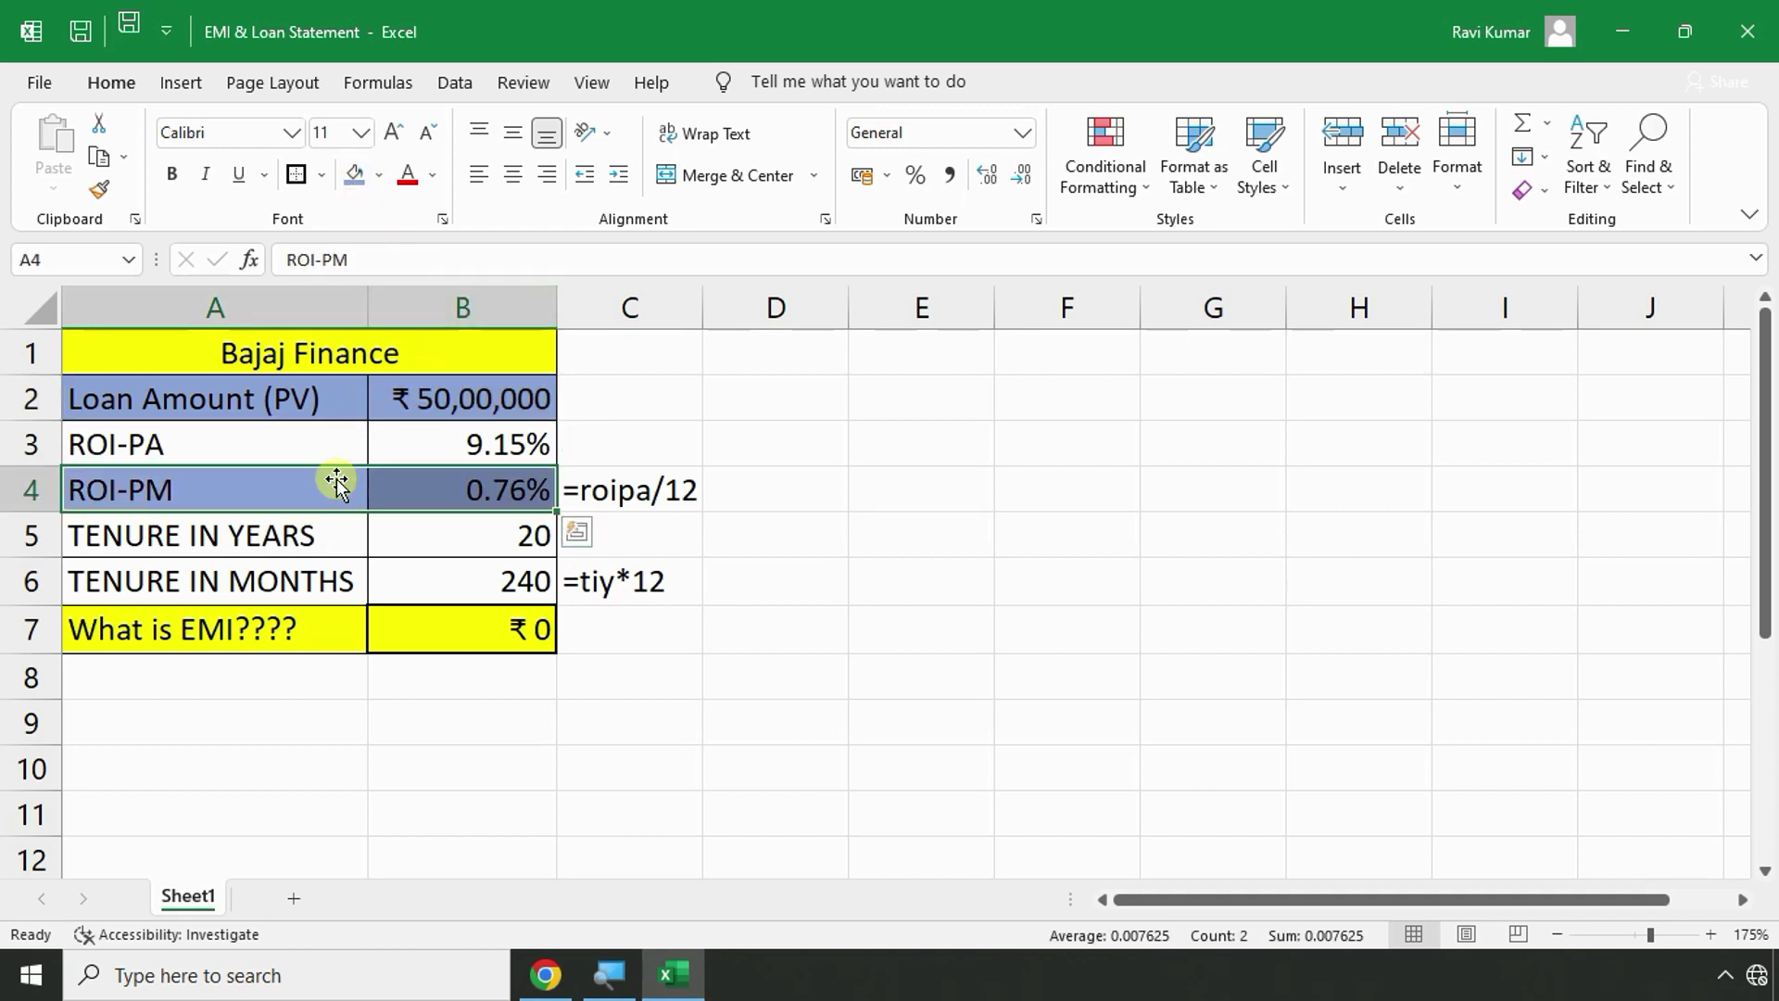
drag(204, 579, 473, 579)
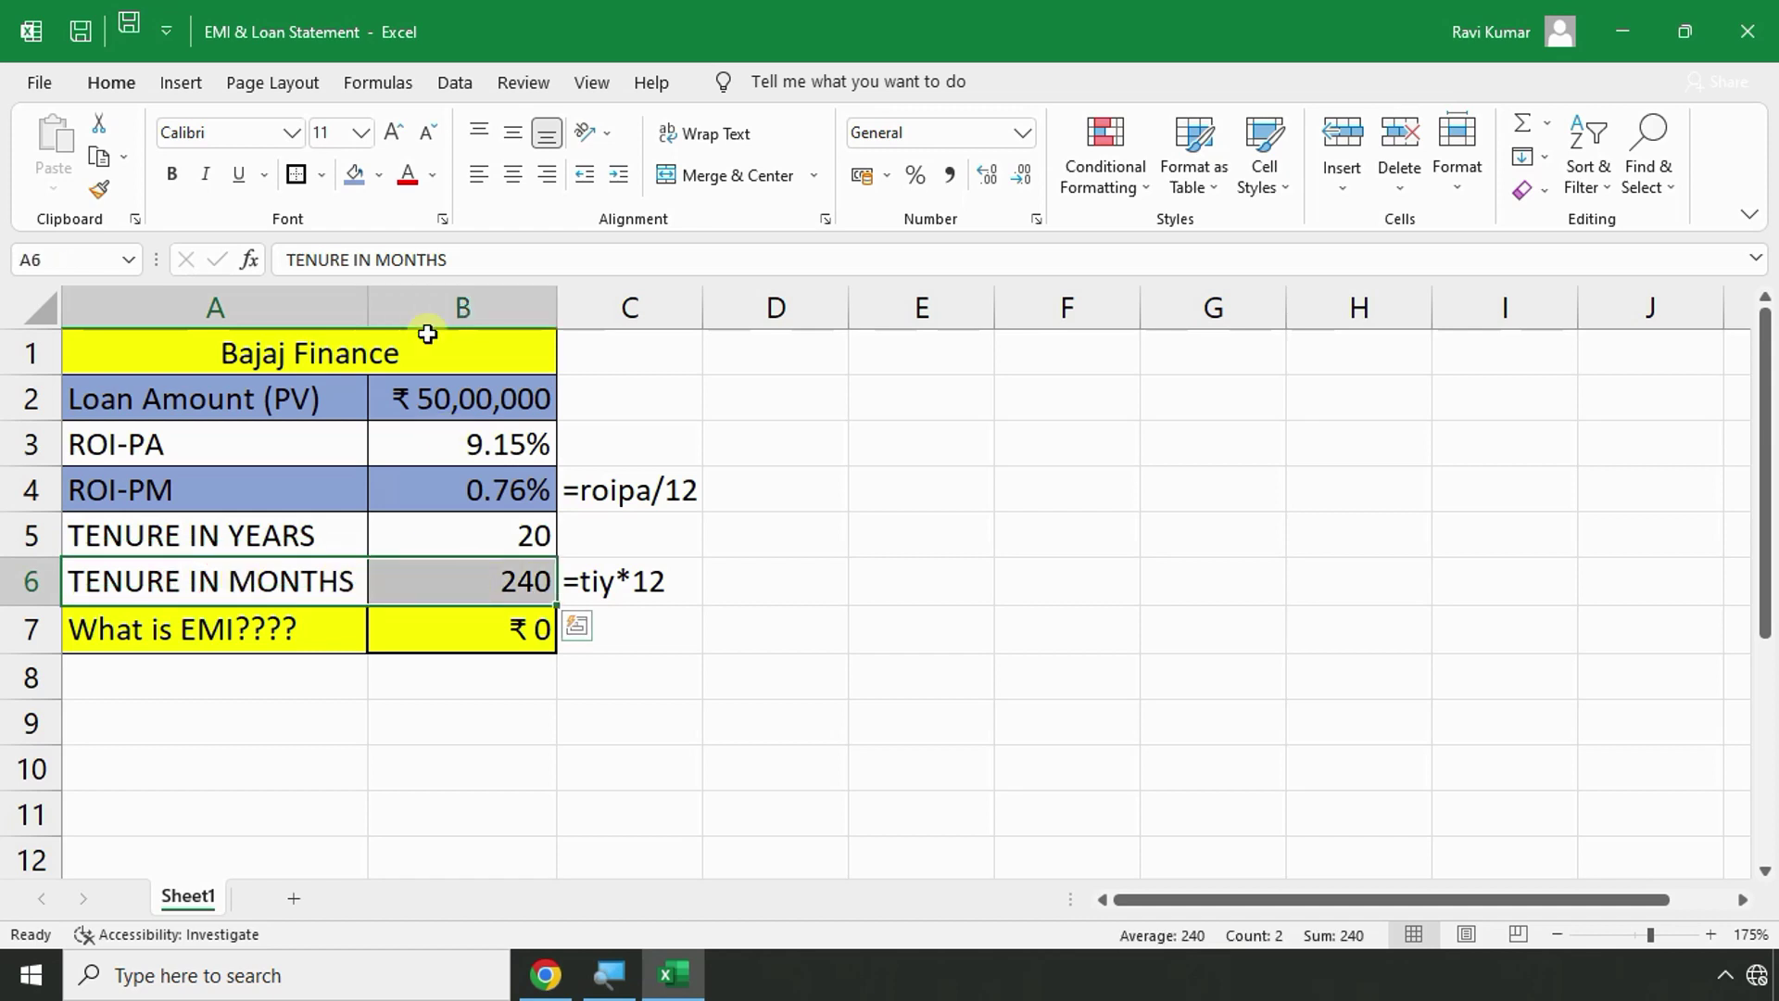
click(355, 176)
click(827, 544)
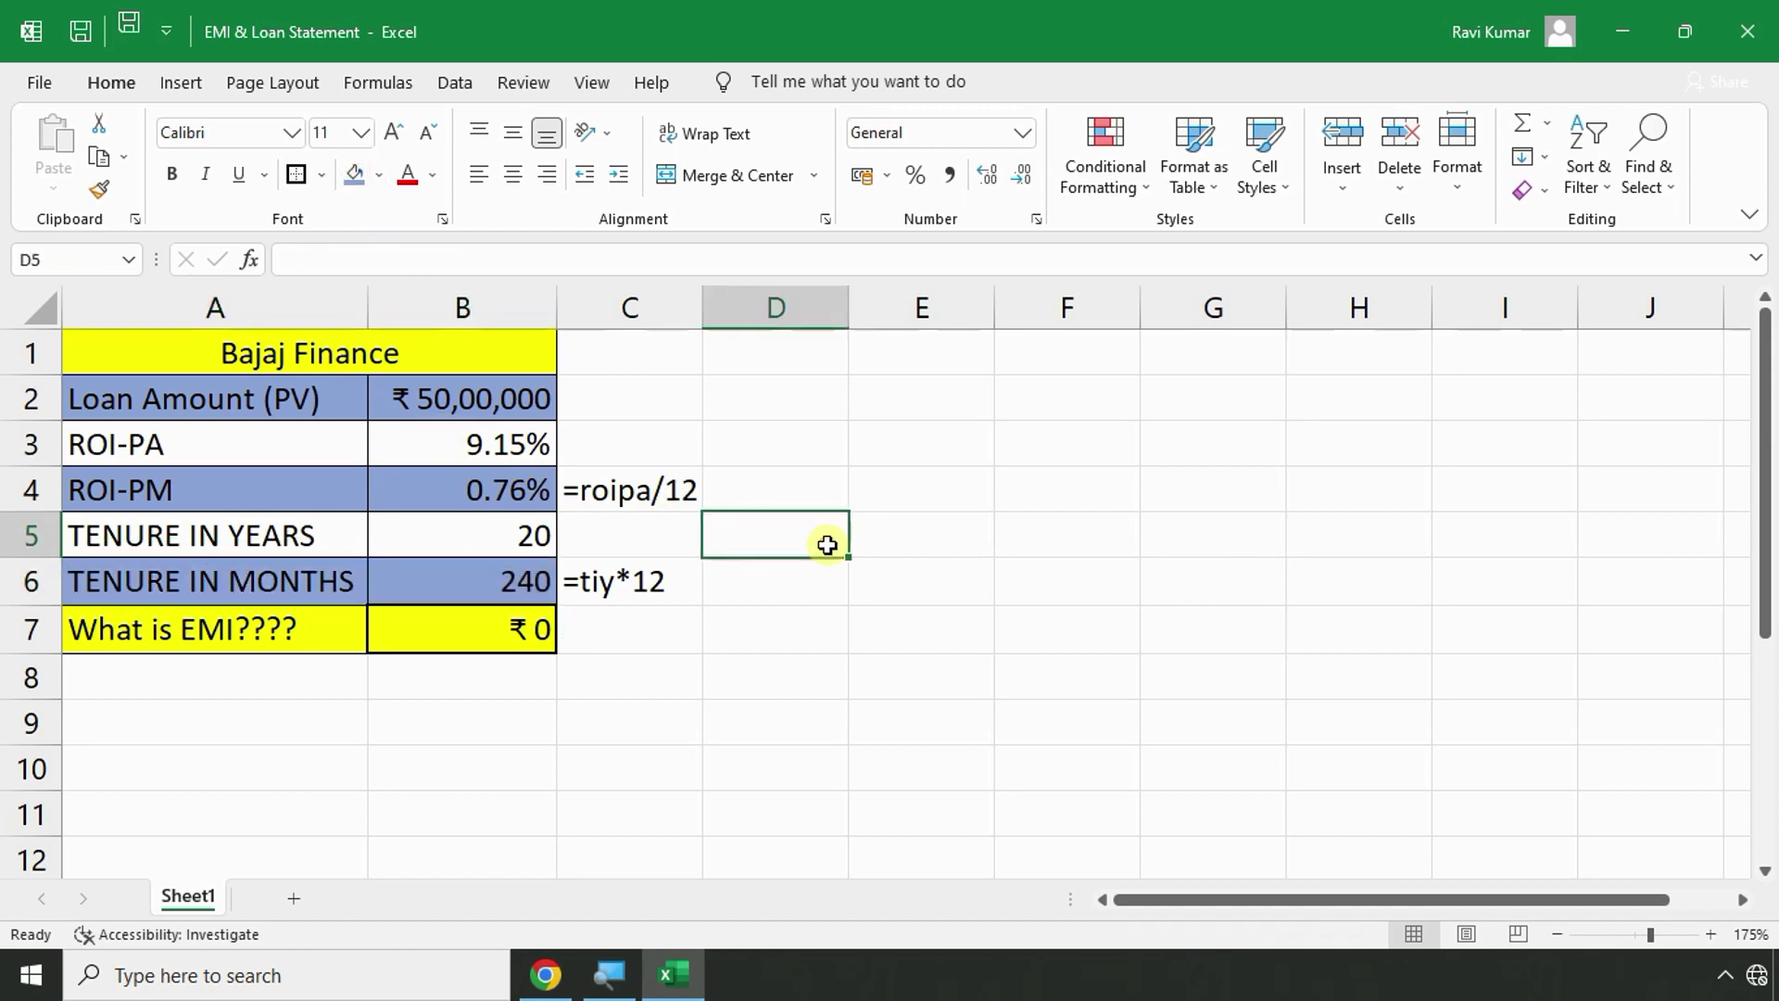
click(494, 619)
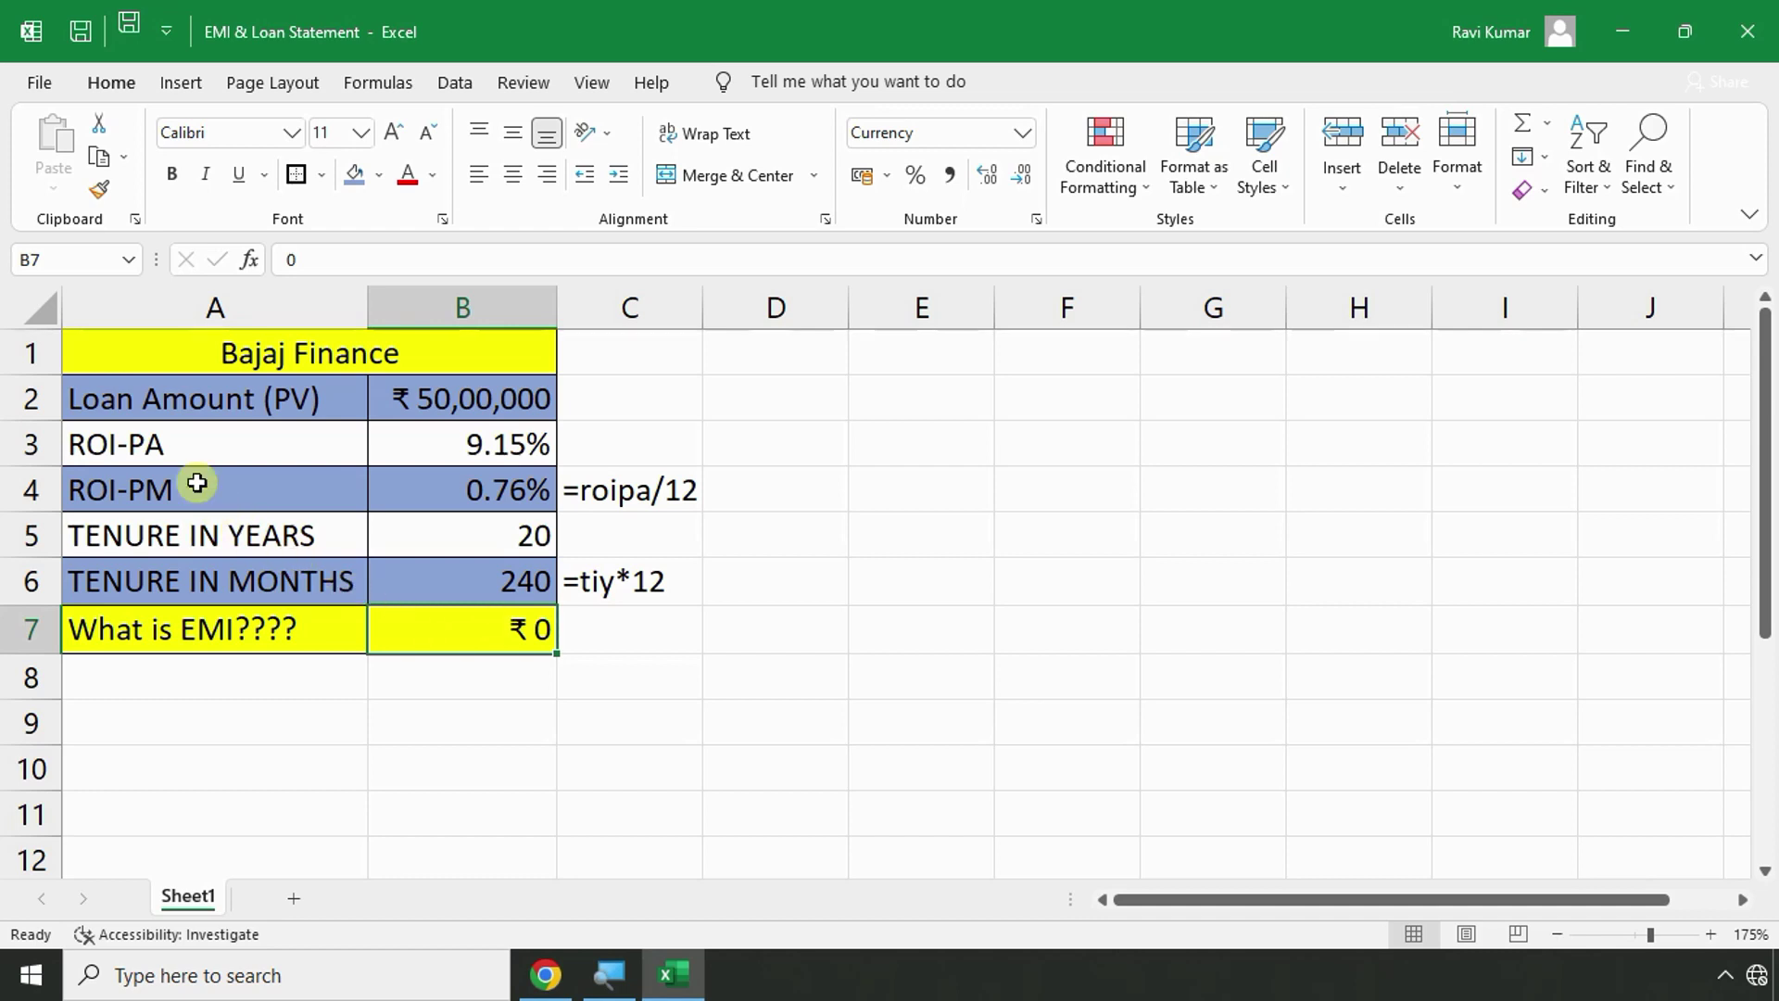
click(165, 445)
drag(253, 443, 468, 443)
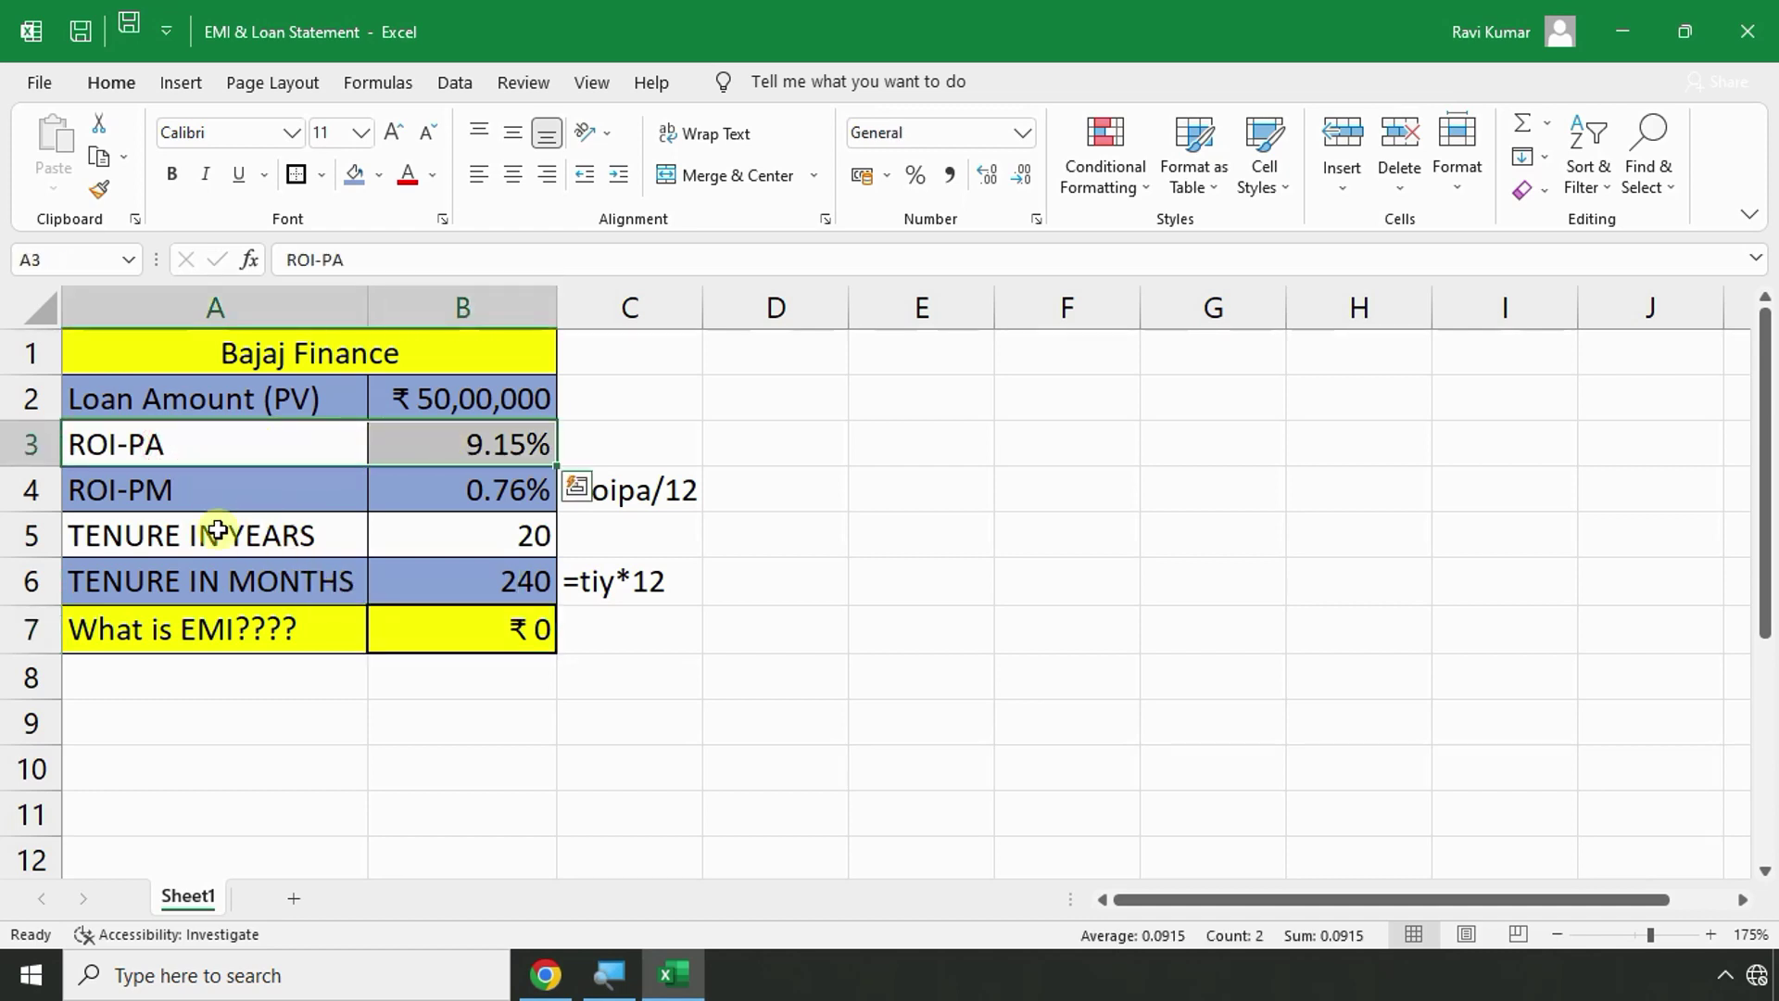
drag(214, 535, 470, 534)
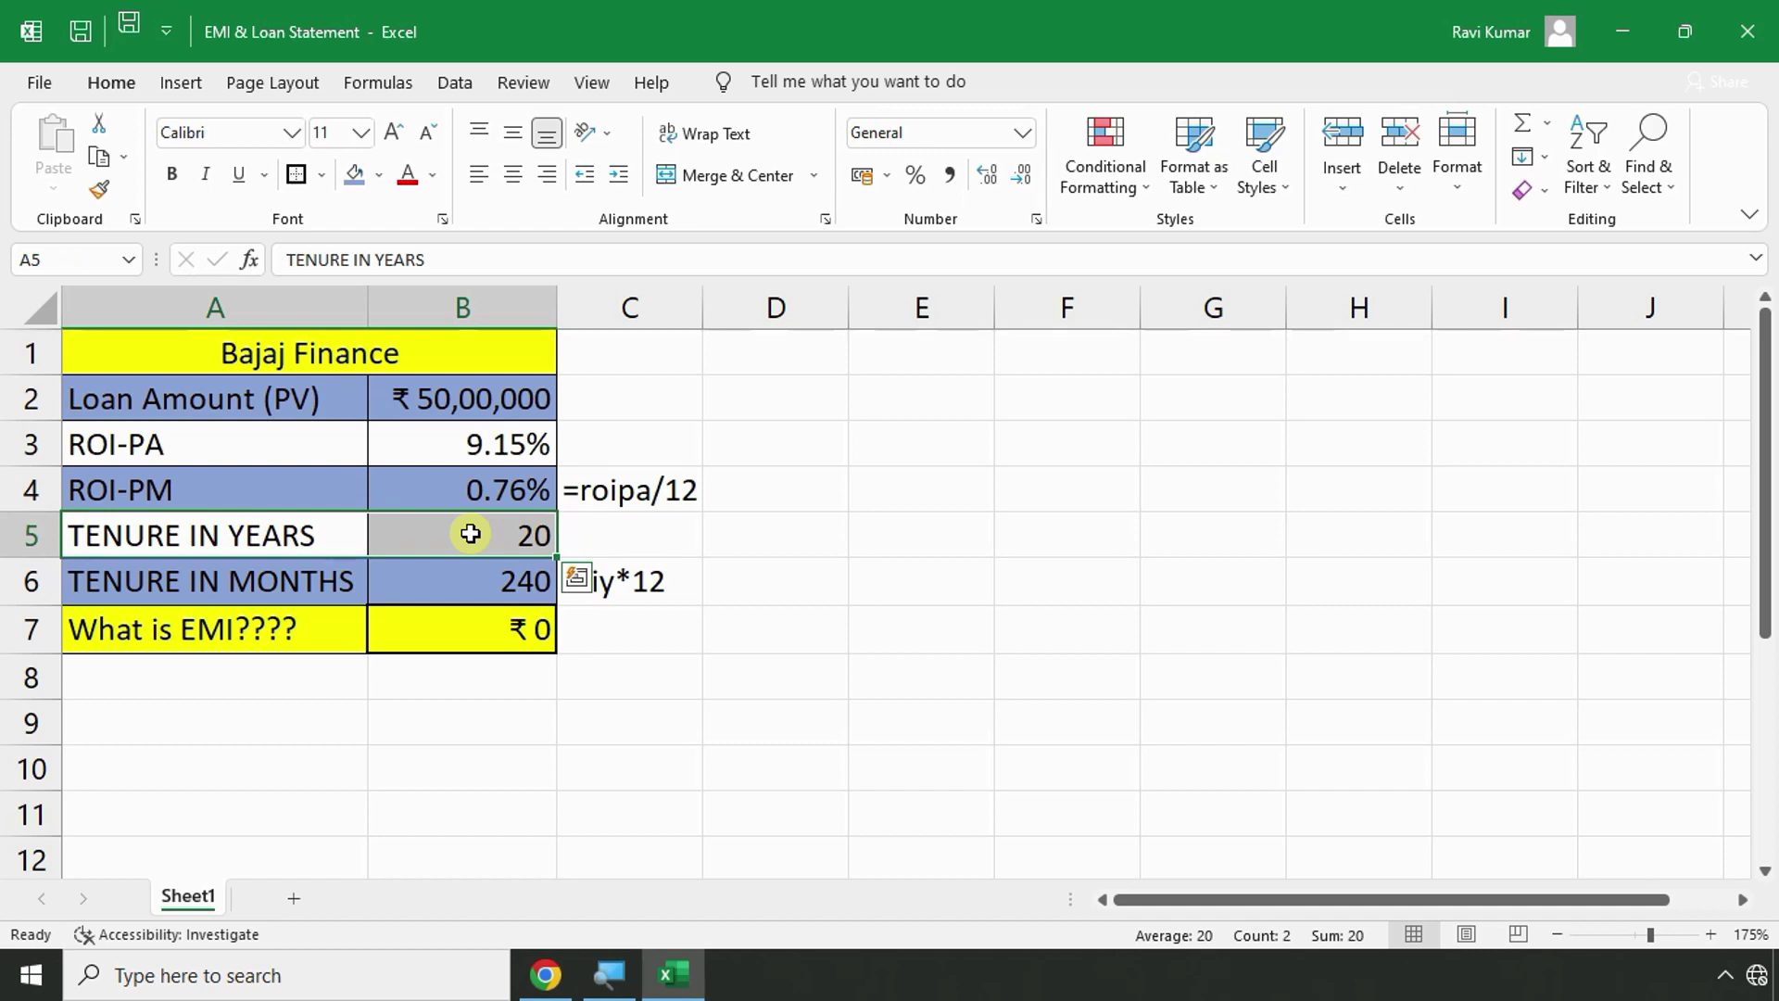
click(508, 739)
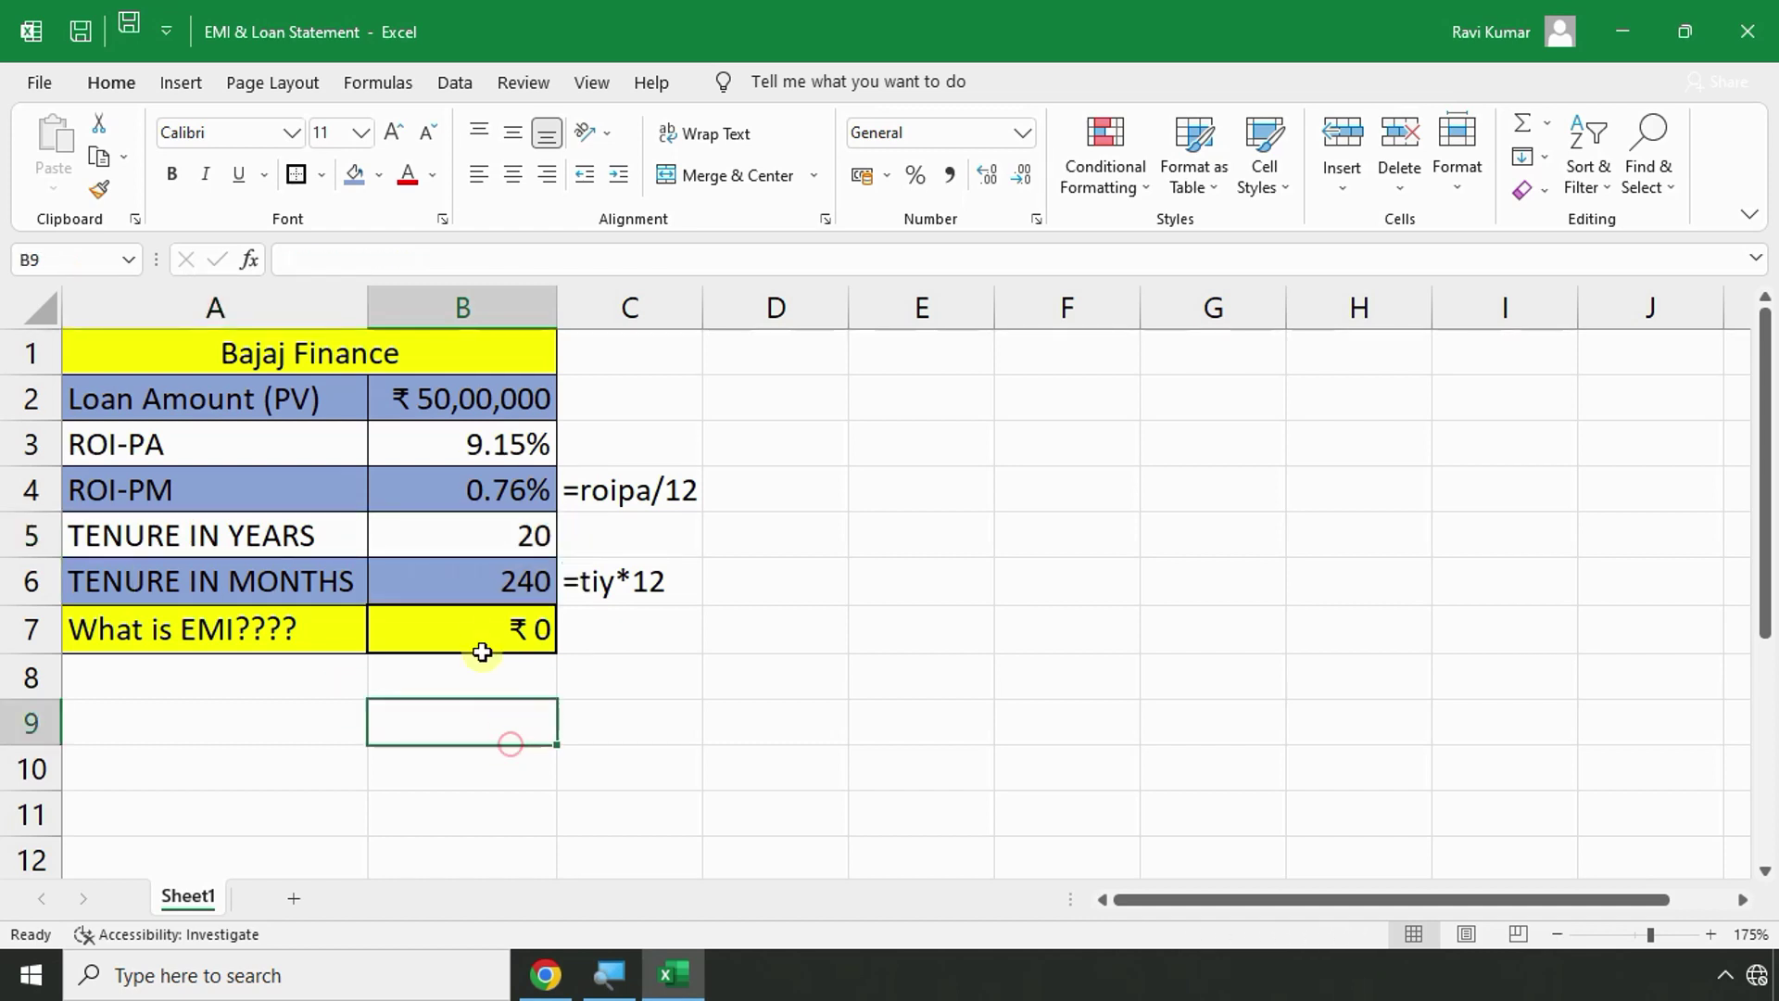
Select the EMI result cell B7 and consult the EMI formula in step 7 of the PDF guide in Chrome, returning to Excel.
click(481, 627)
key(alt+Tab)
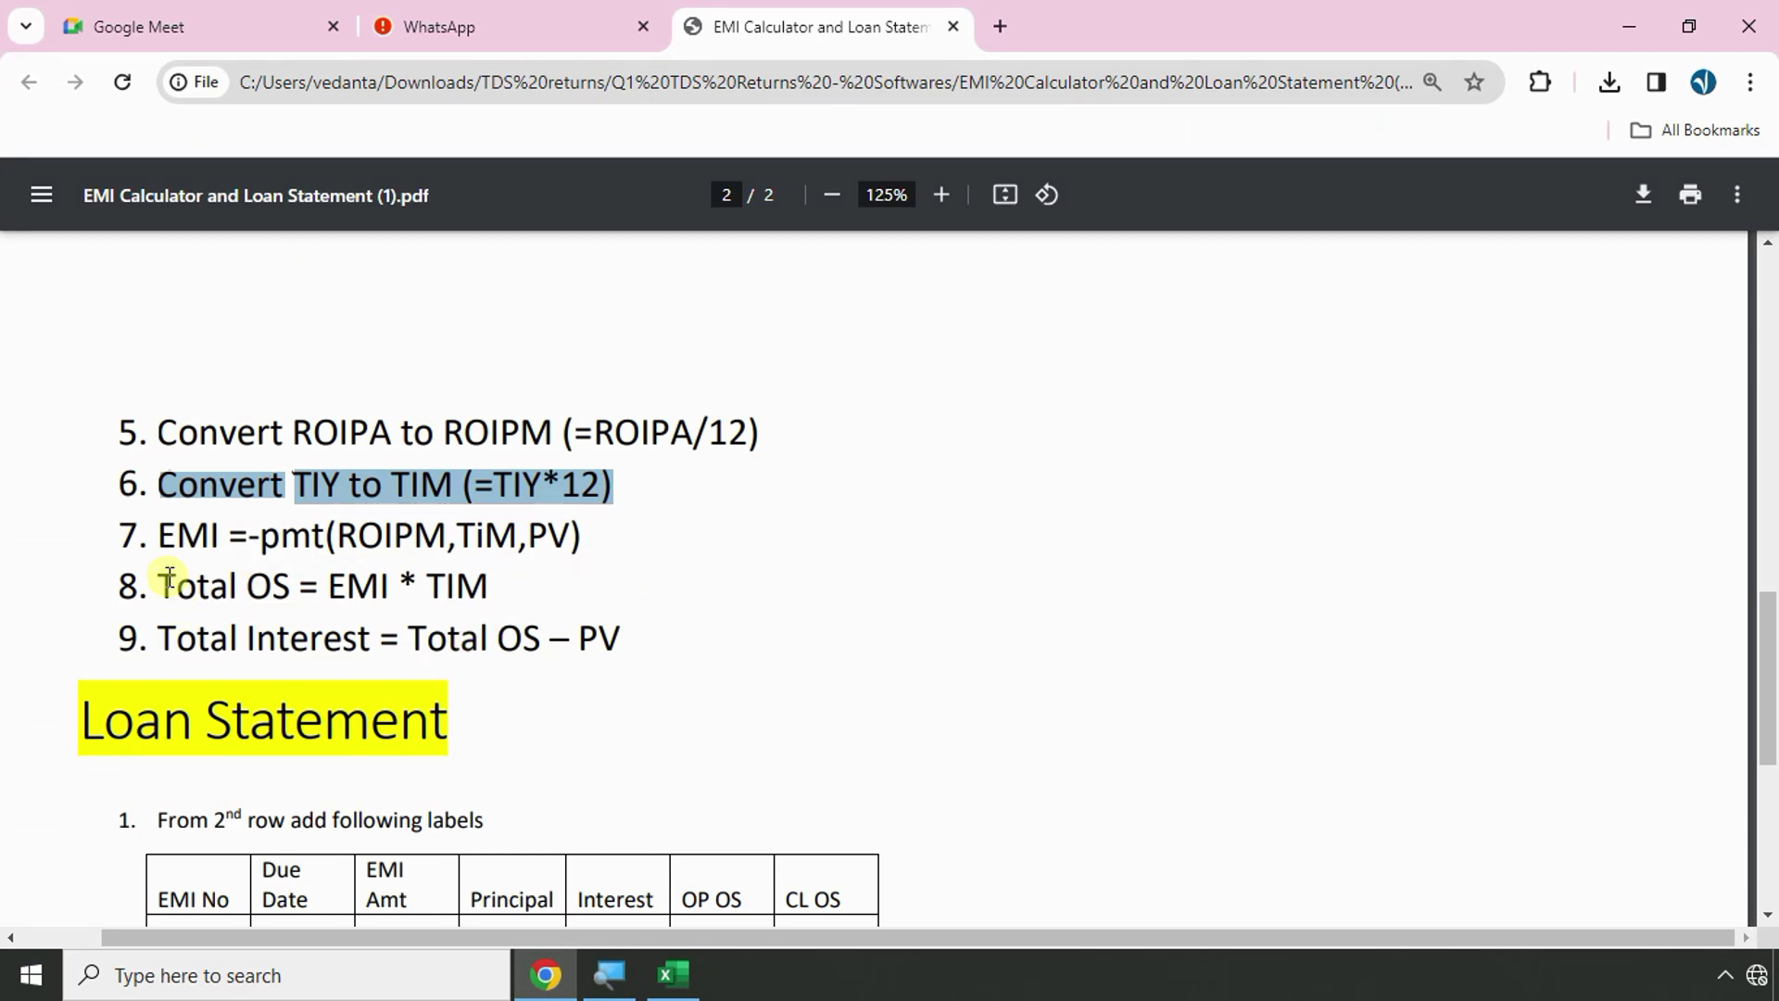
drag(159, 535, 590, 539)
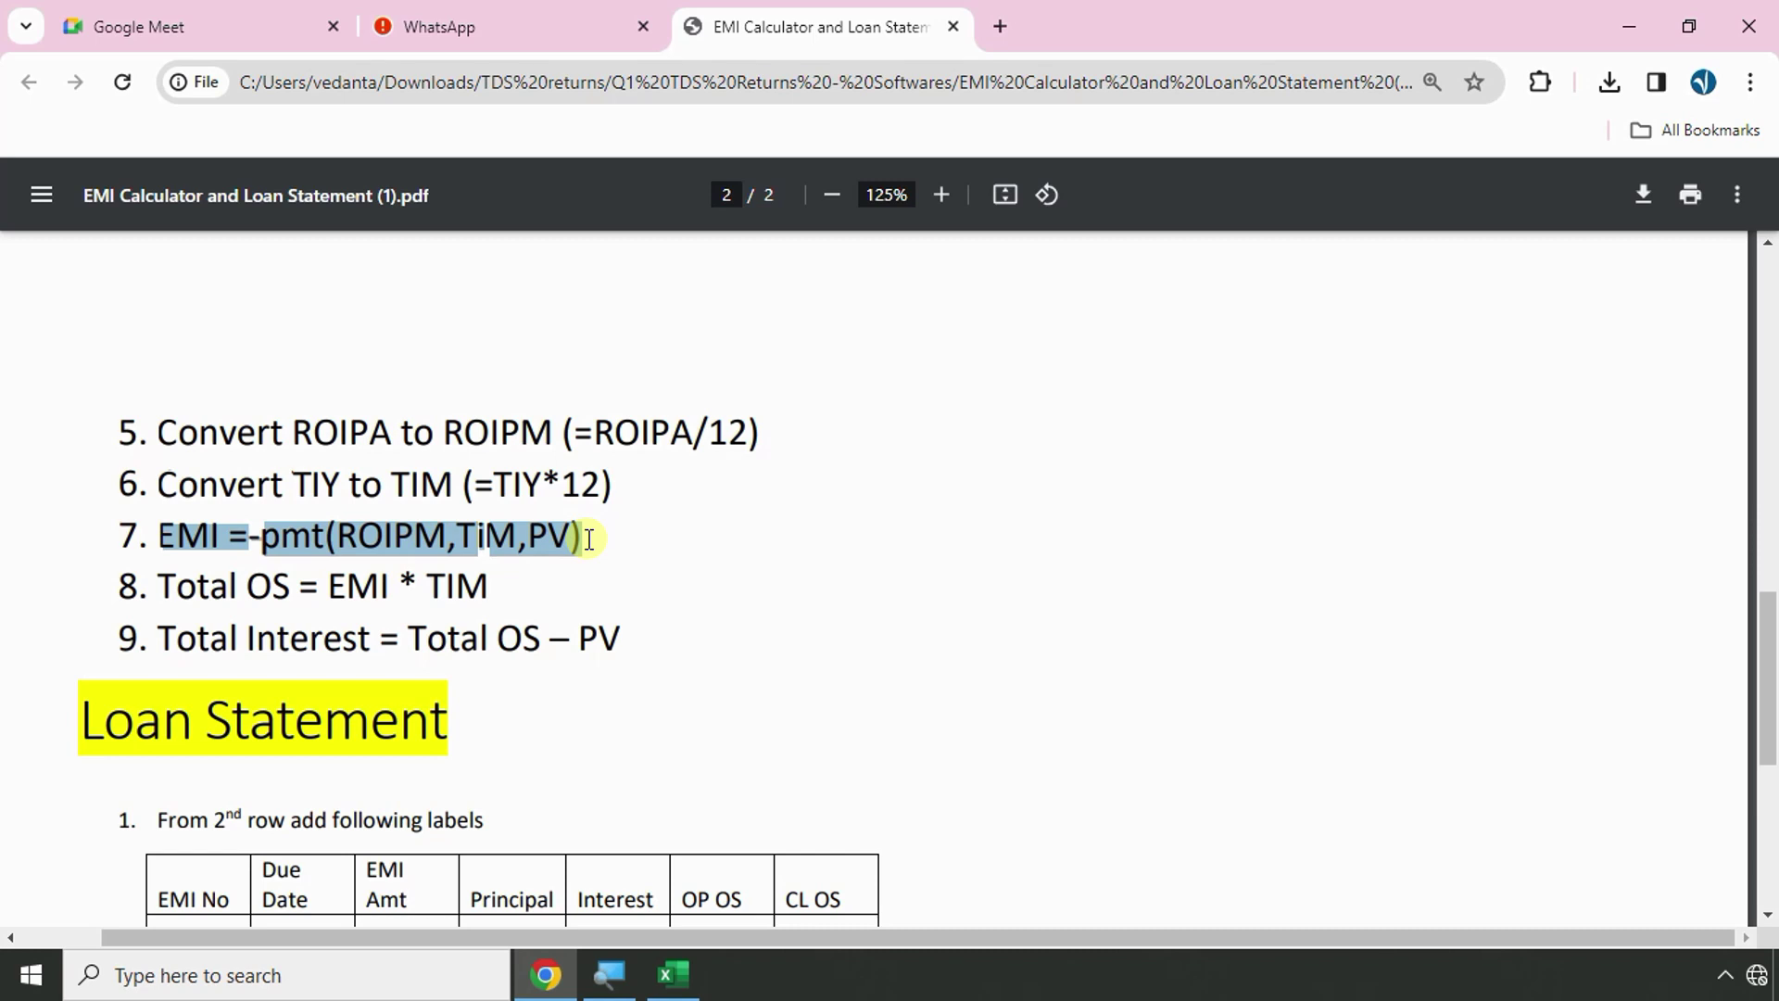
key(alt+Tab)
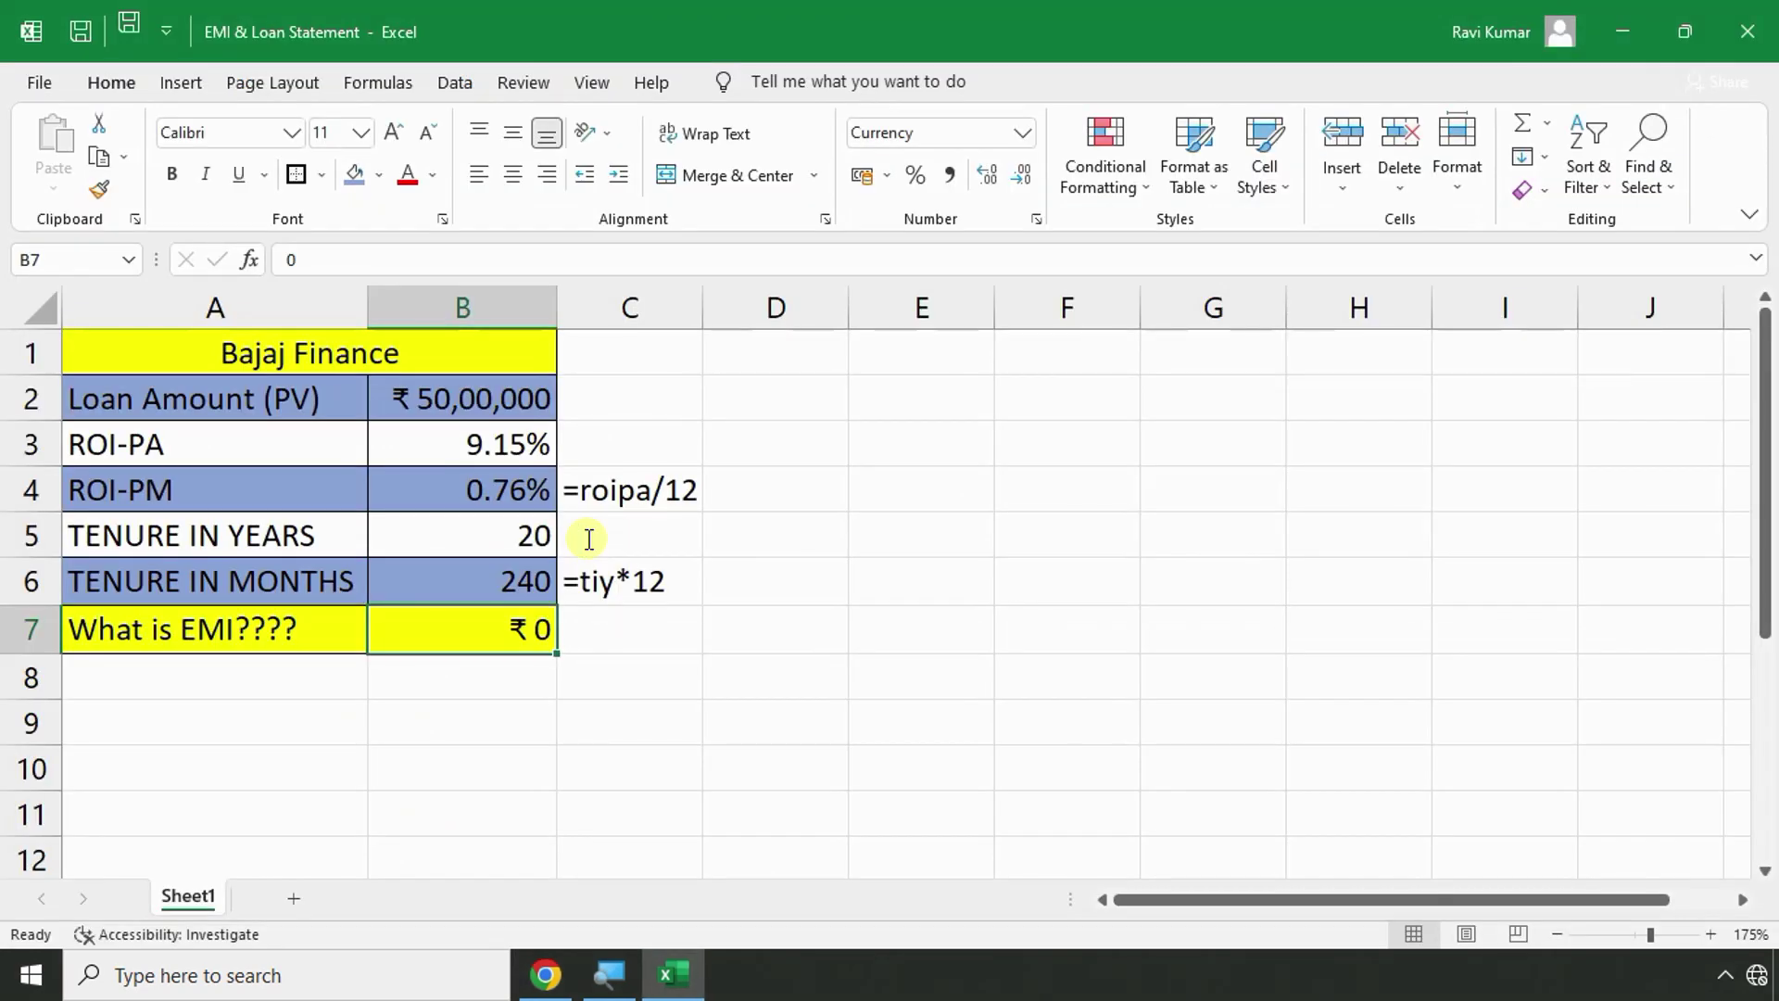
Begin the EMI formula in cell B7 with =-pmt(.
text(=-)
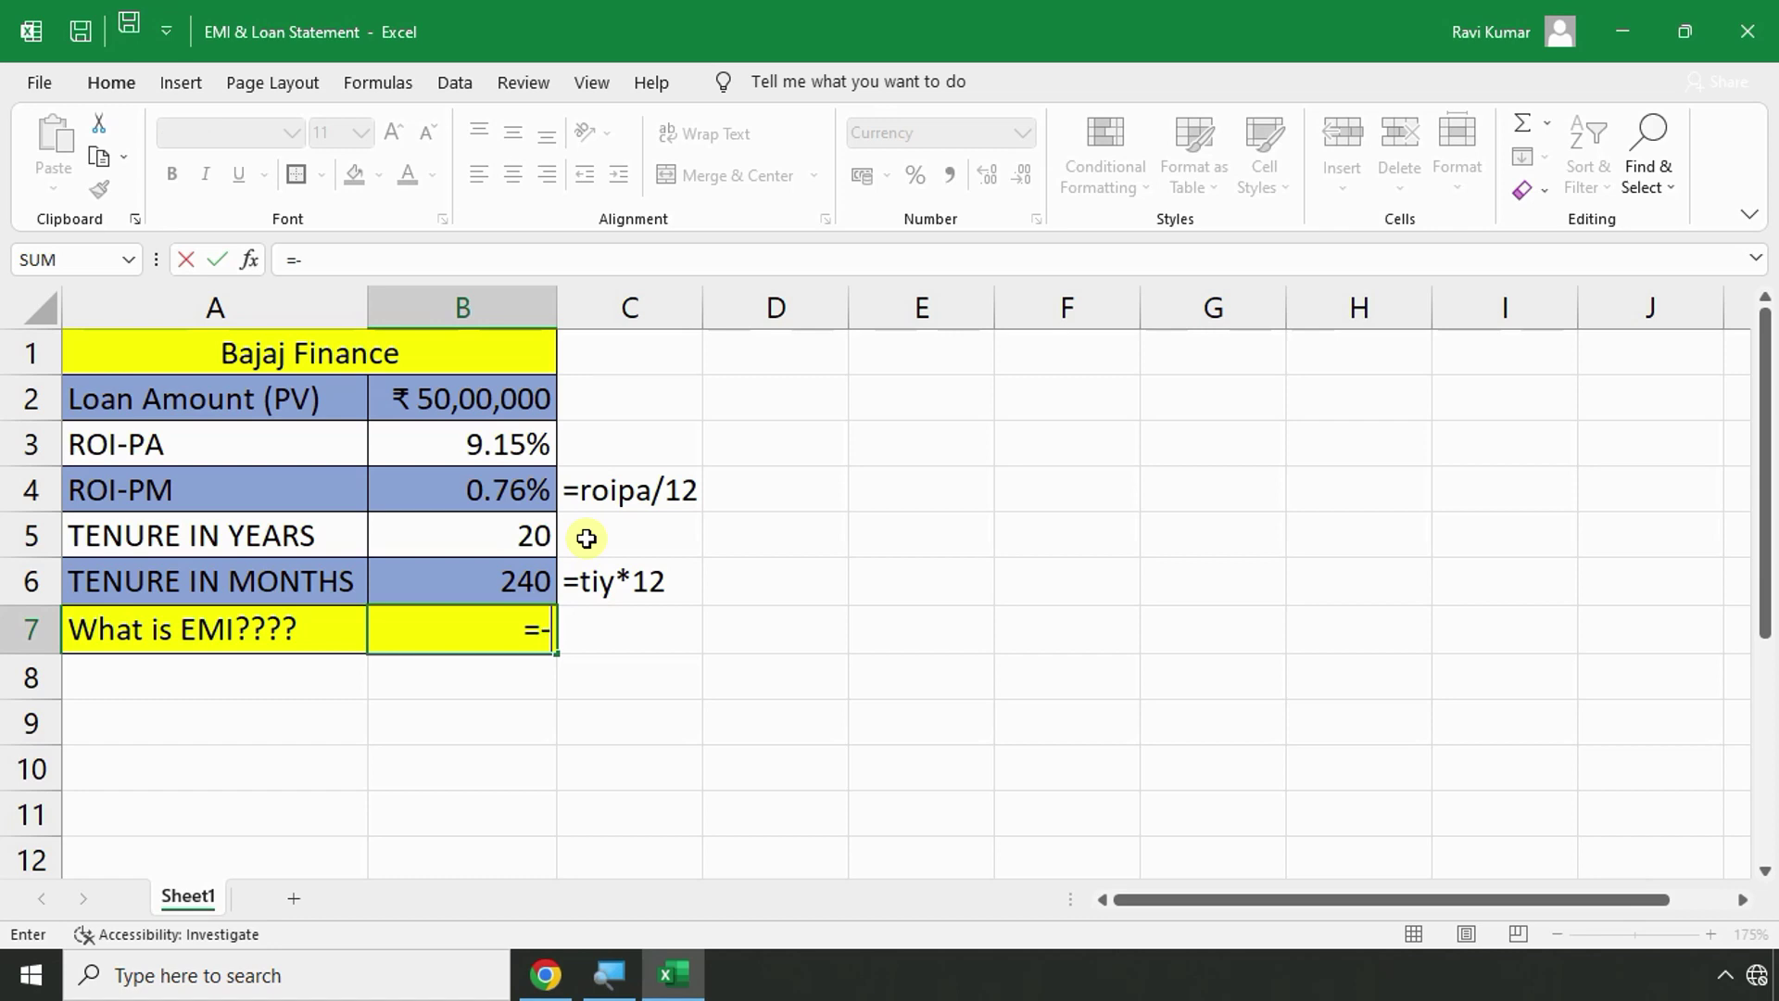
key(BackSpace)
text(pmt)
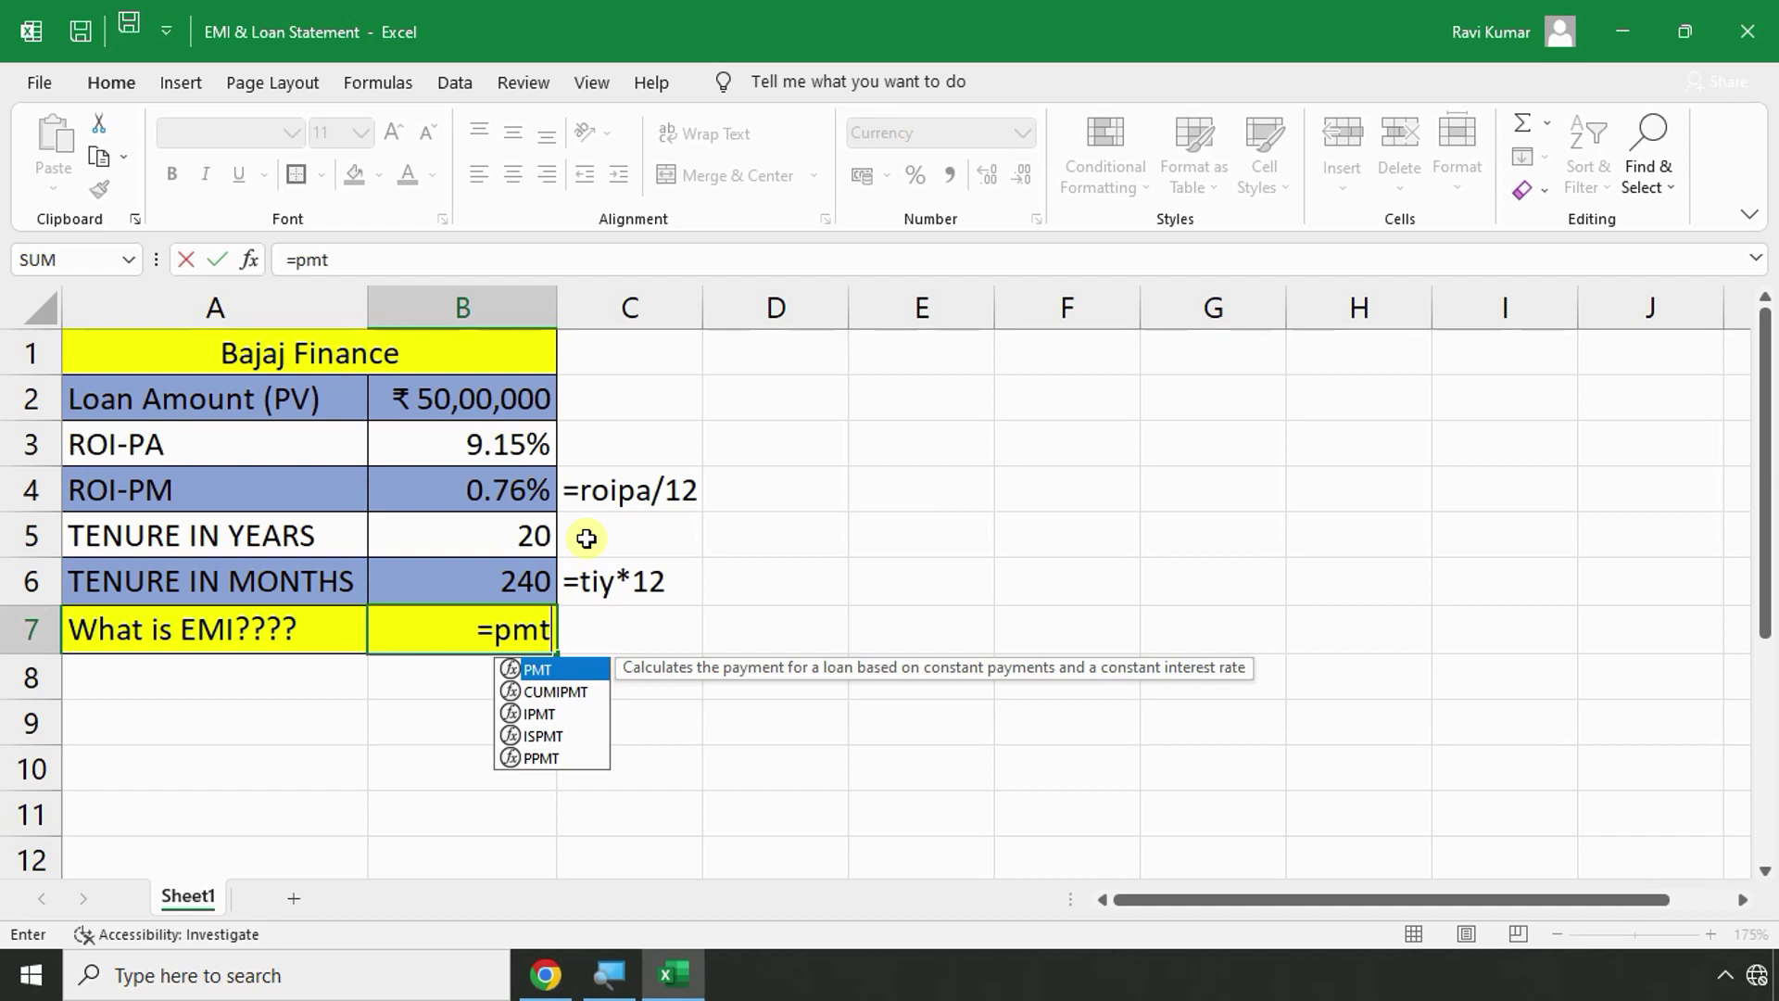
key(BackSpace)
key(BackSpace)
key(BackSpace)
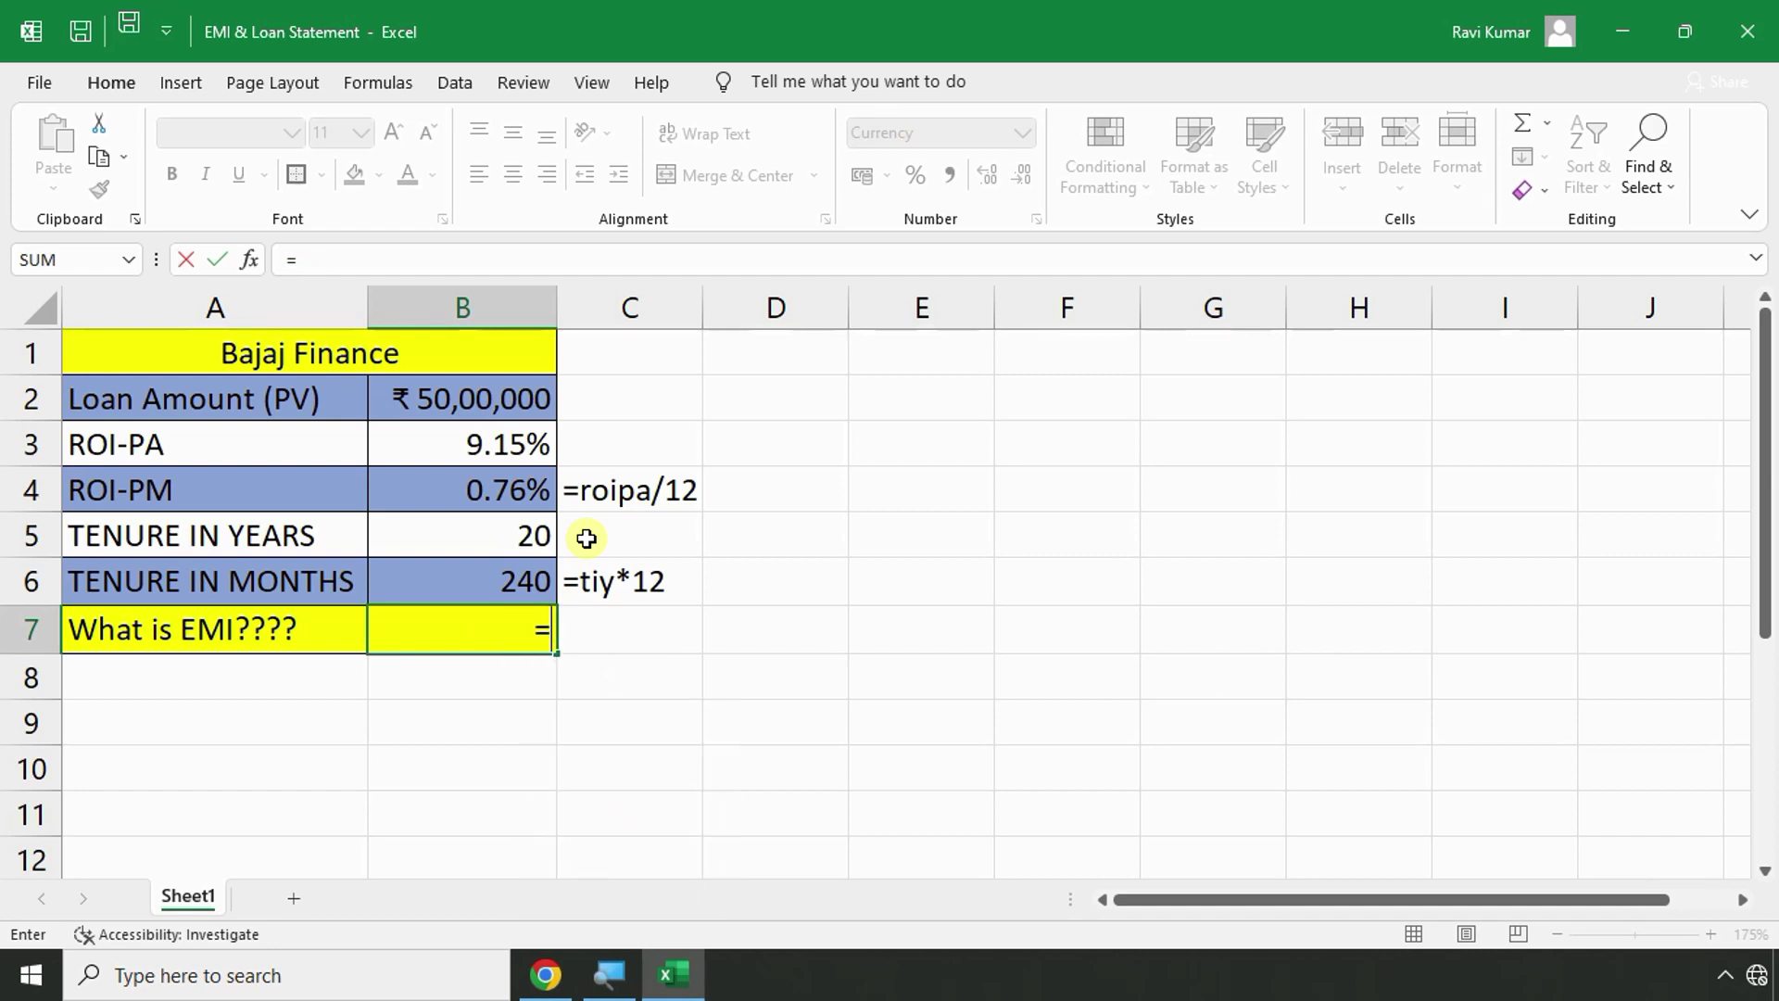
text(-pmt)
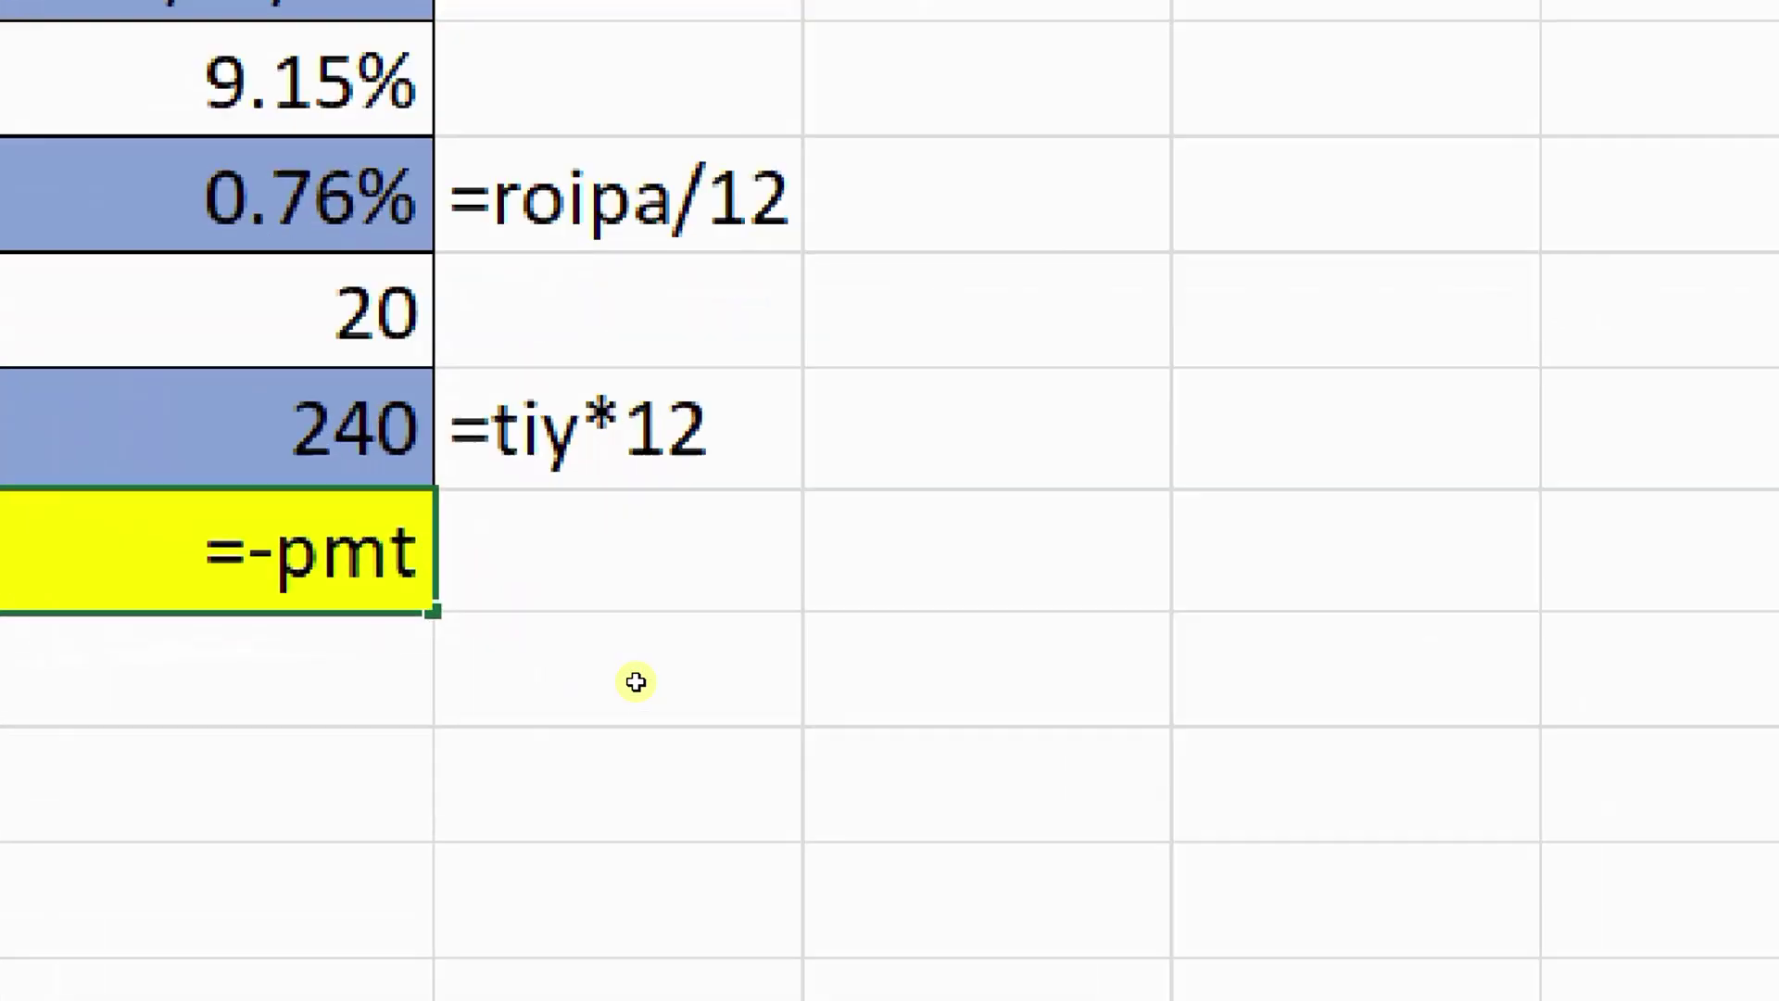
key(BackSpace)
text(t)
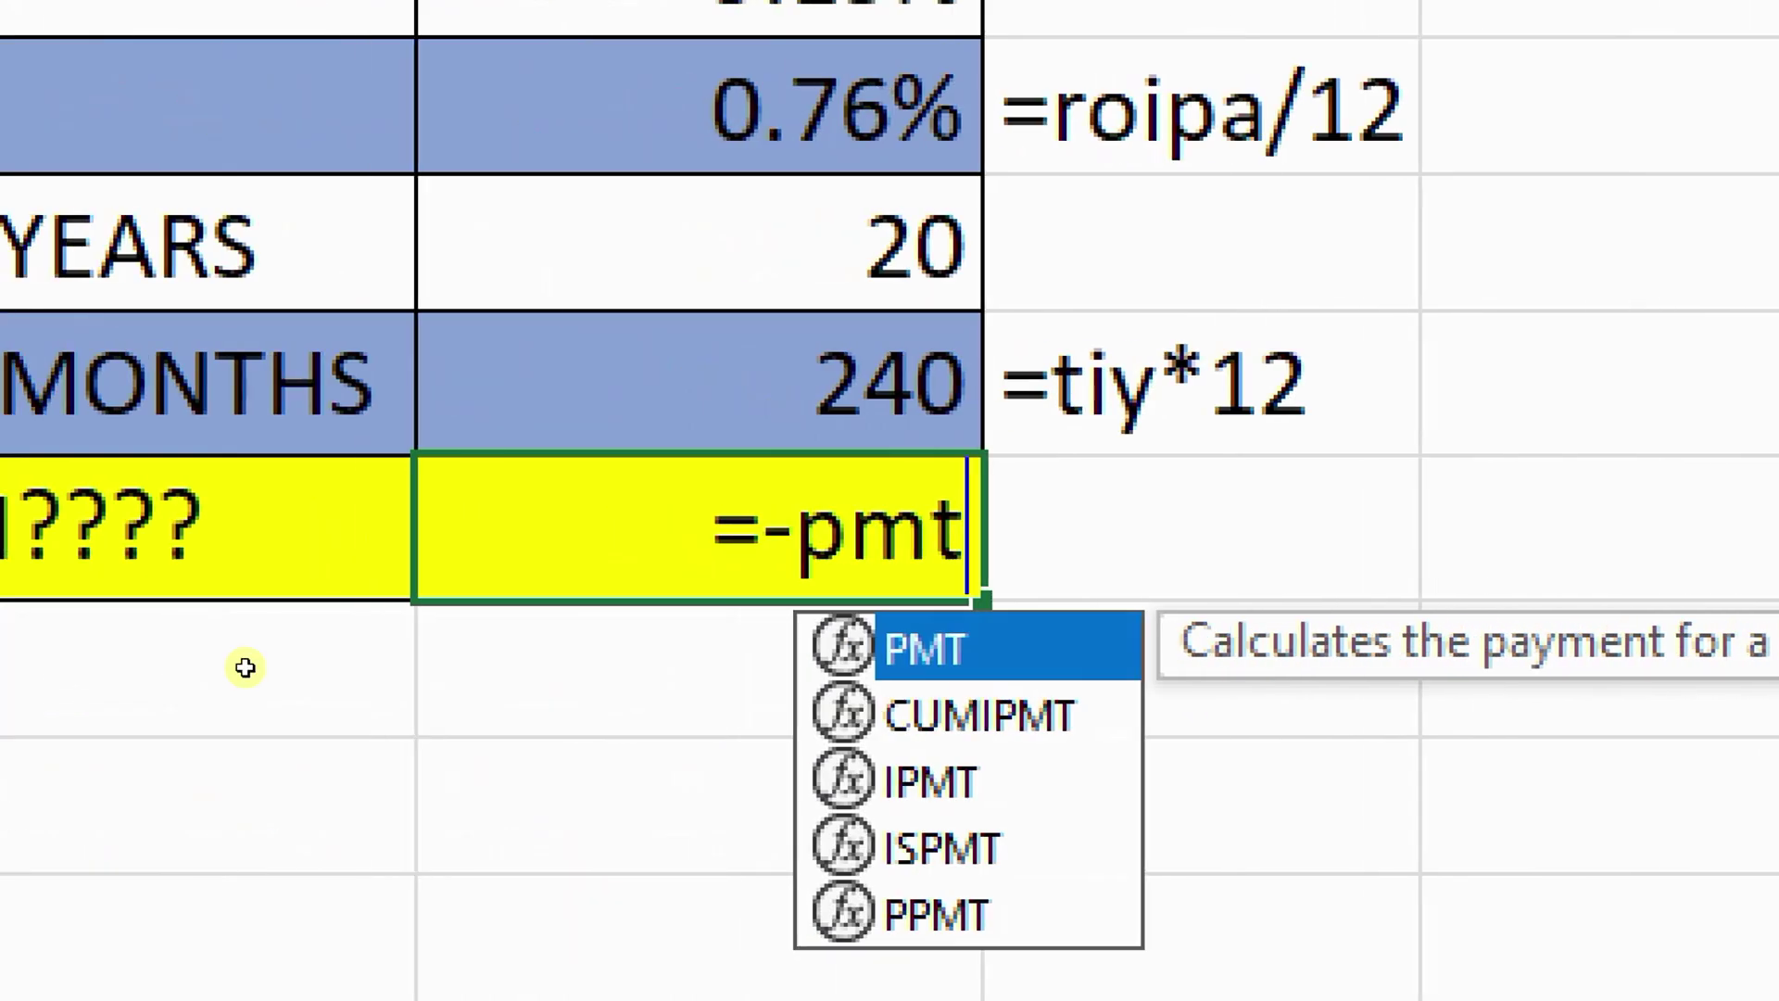
key(Escape)
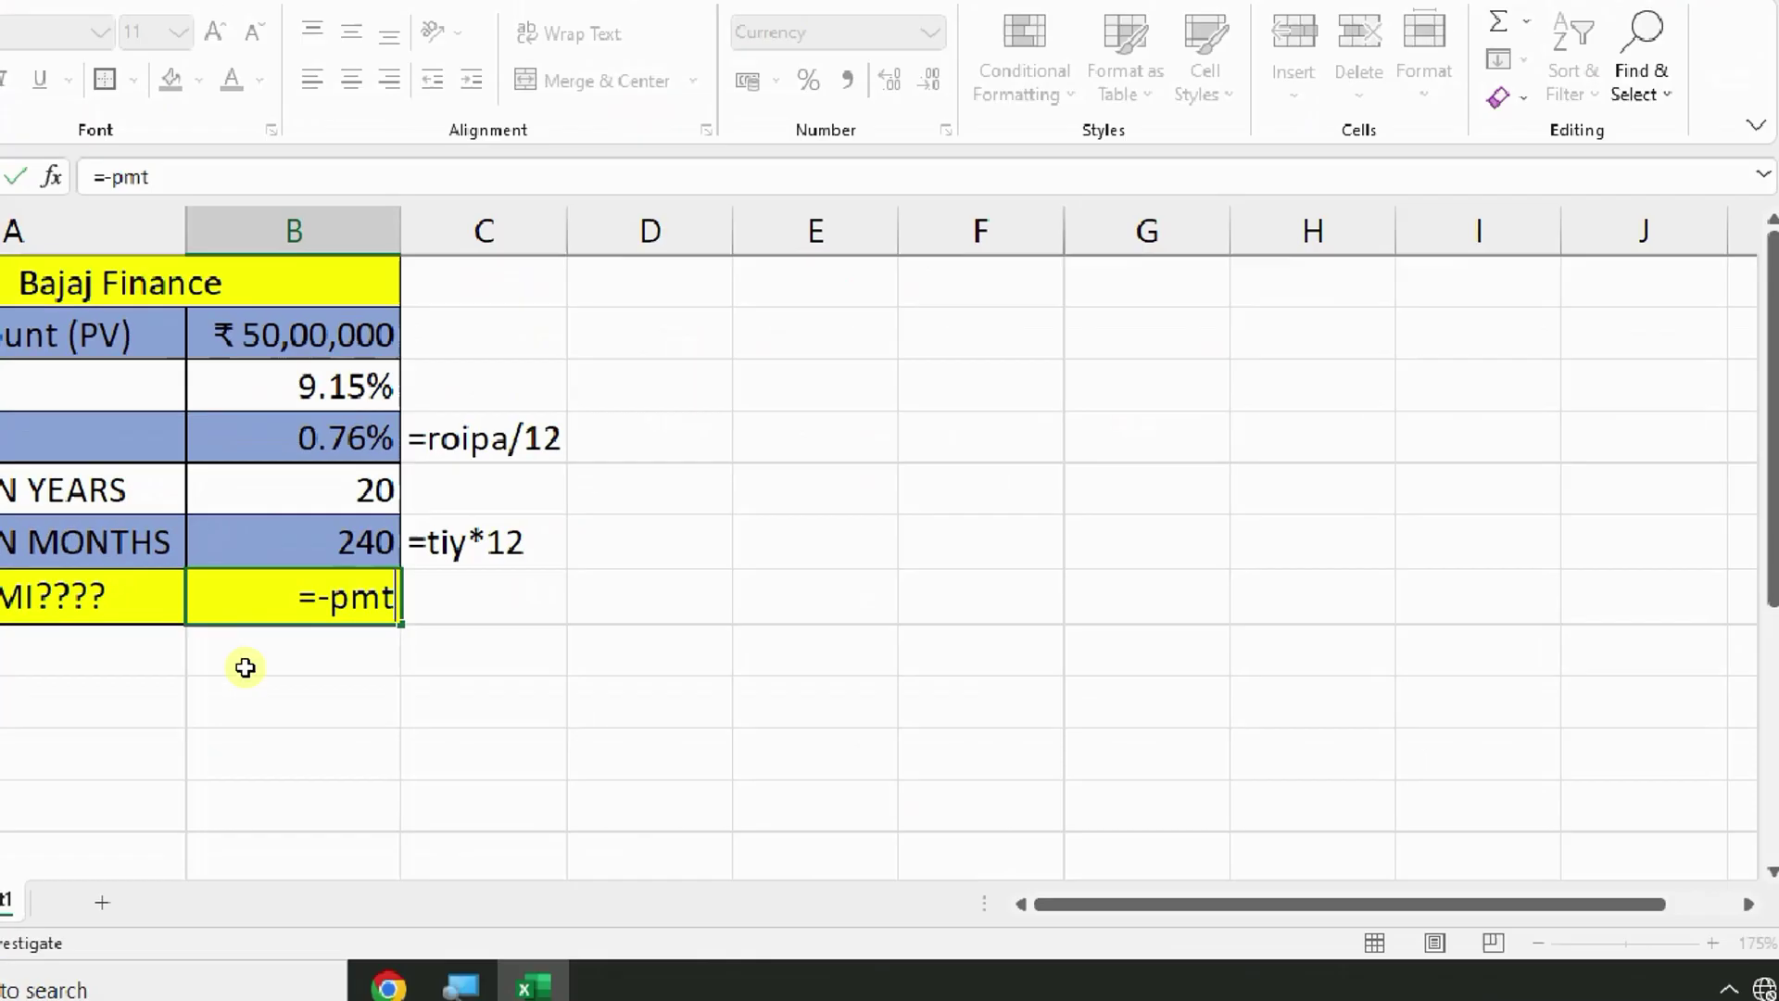
text(---)
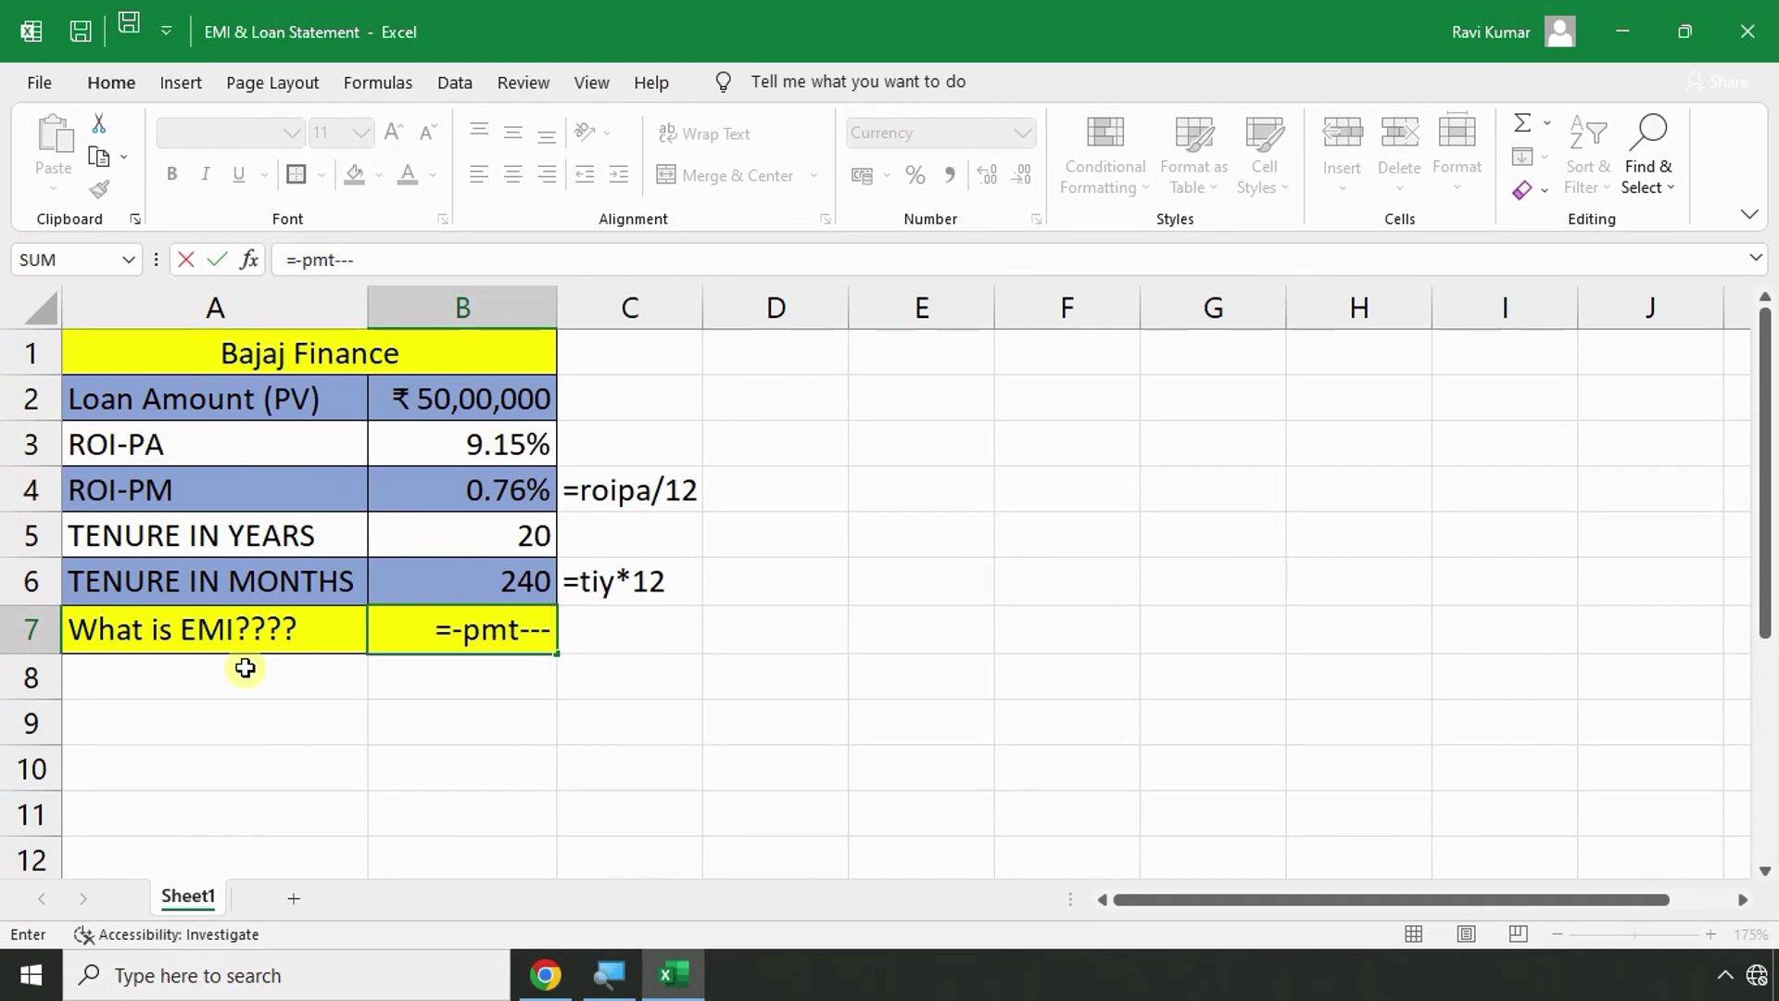
key(BackSpace)
key(BackSpace)
key(BackSpace)
text(()
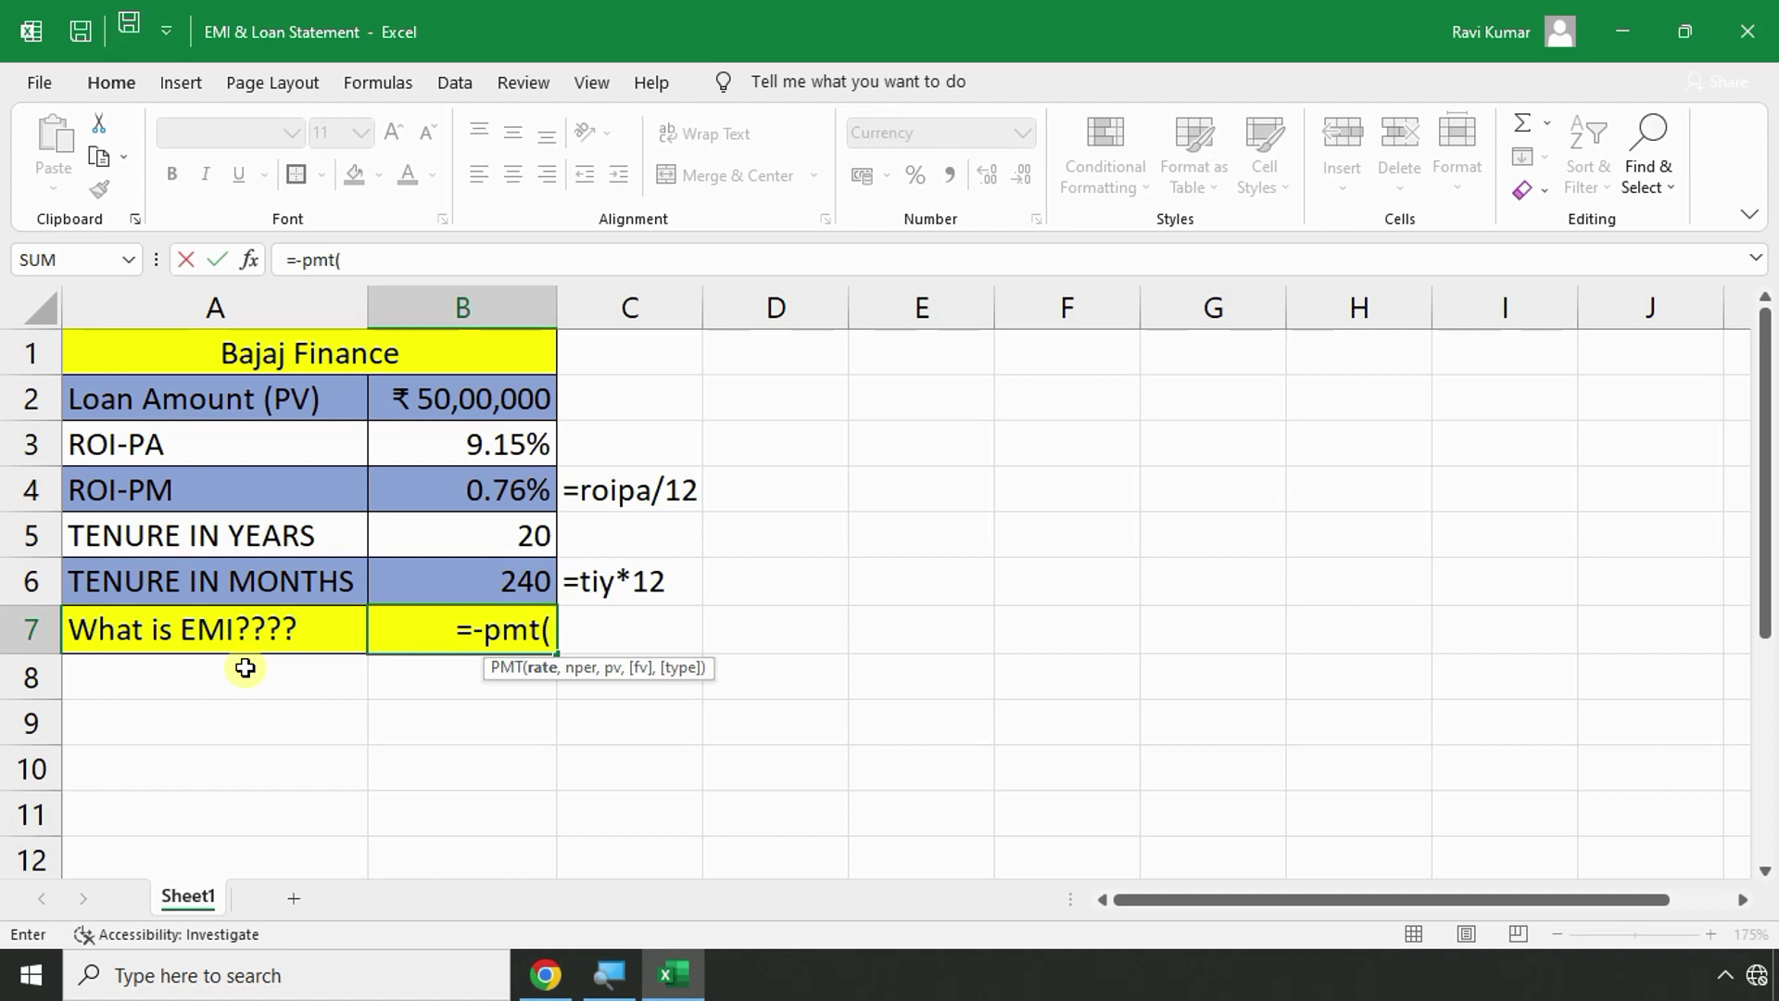
Check the first PMT argument in the PDF guide and add the monthly rate cell B4 to the formula, followed by a comma.
key(alt+Tab)
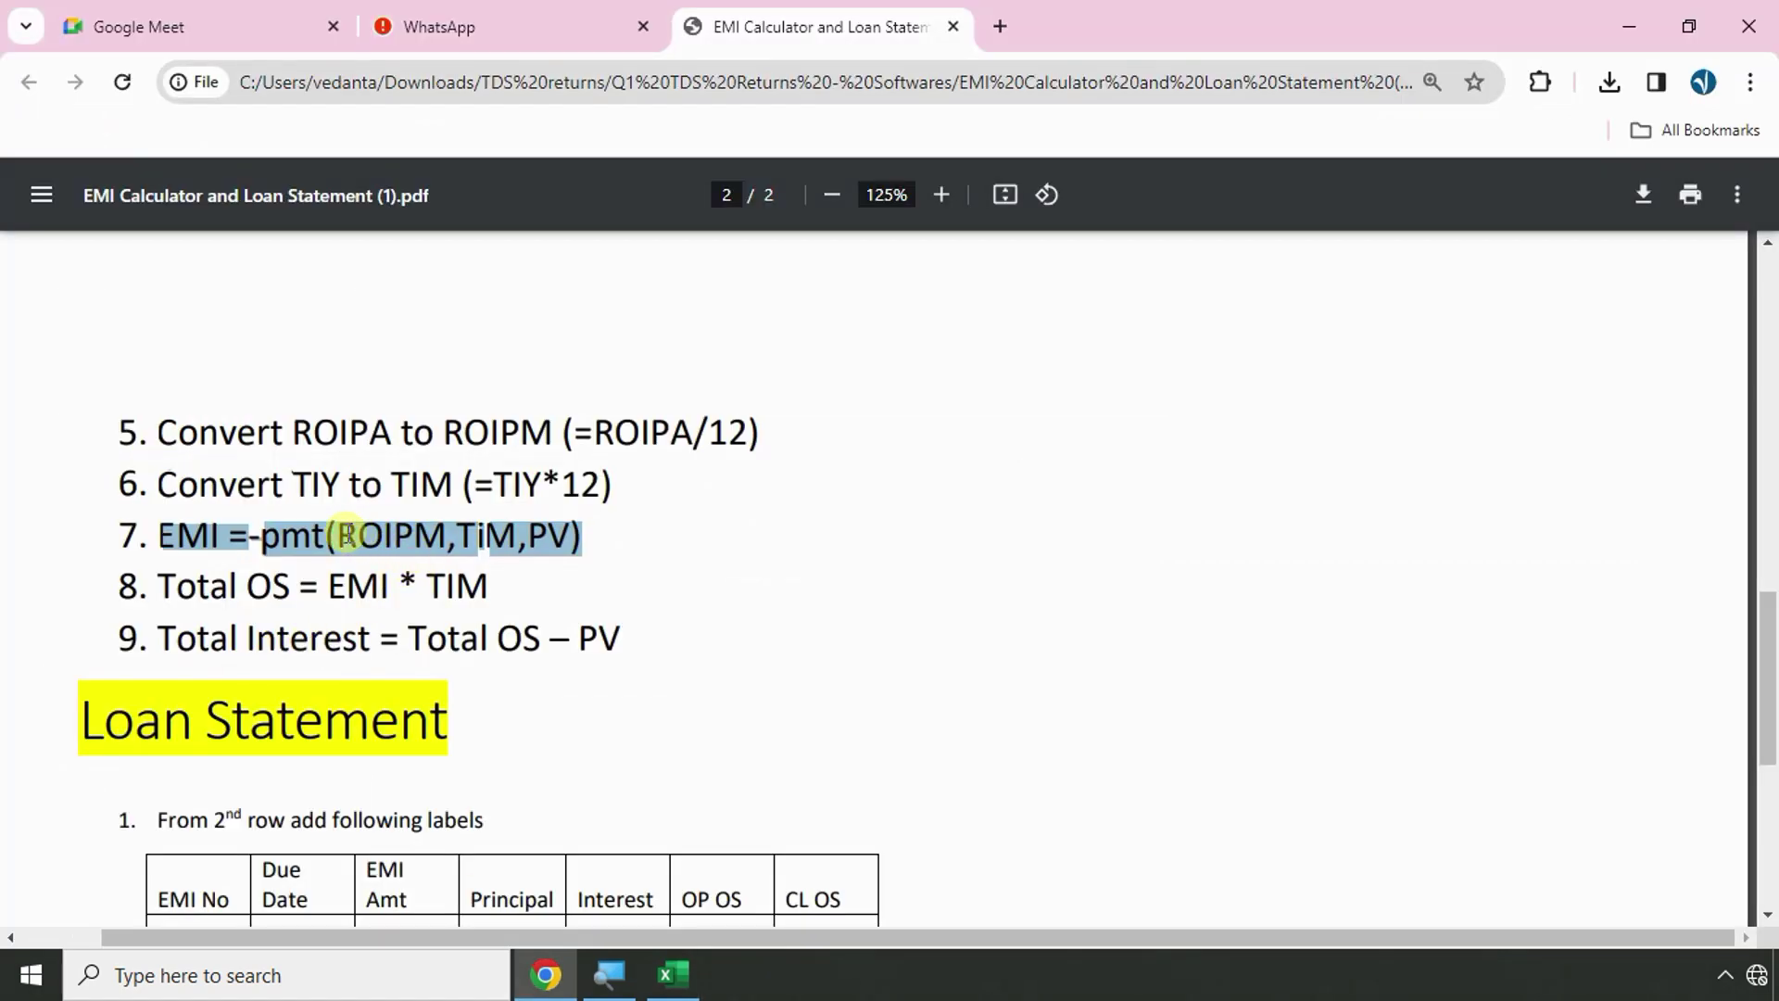
drag(337, 535, 441, 534)
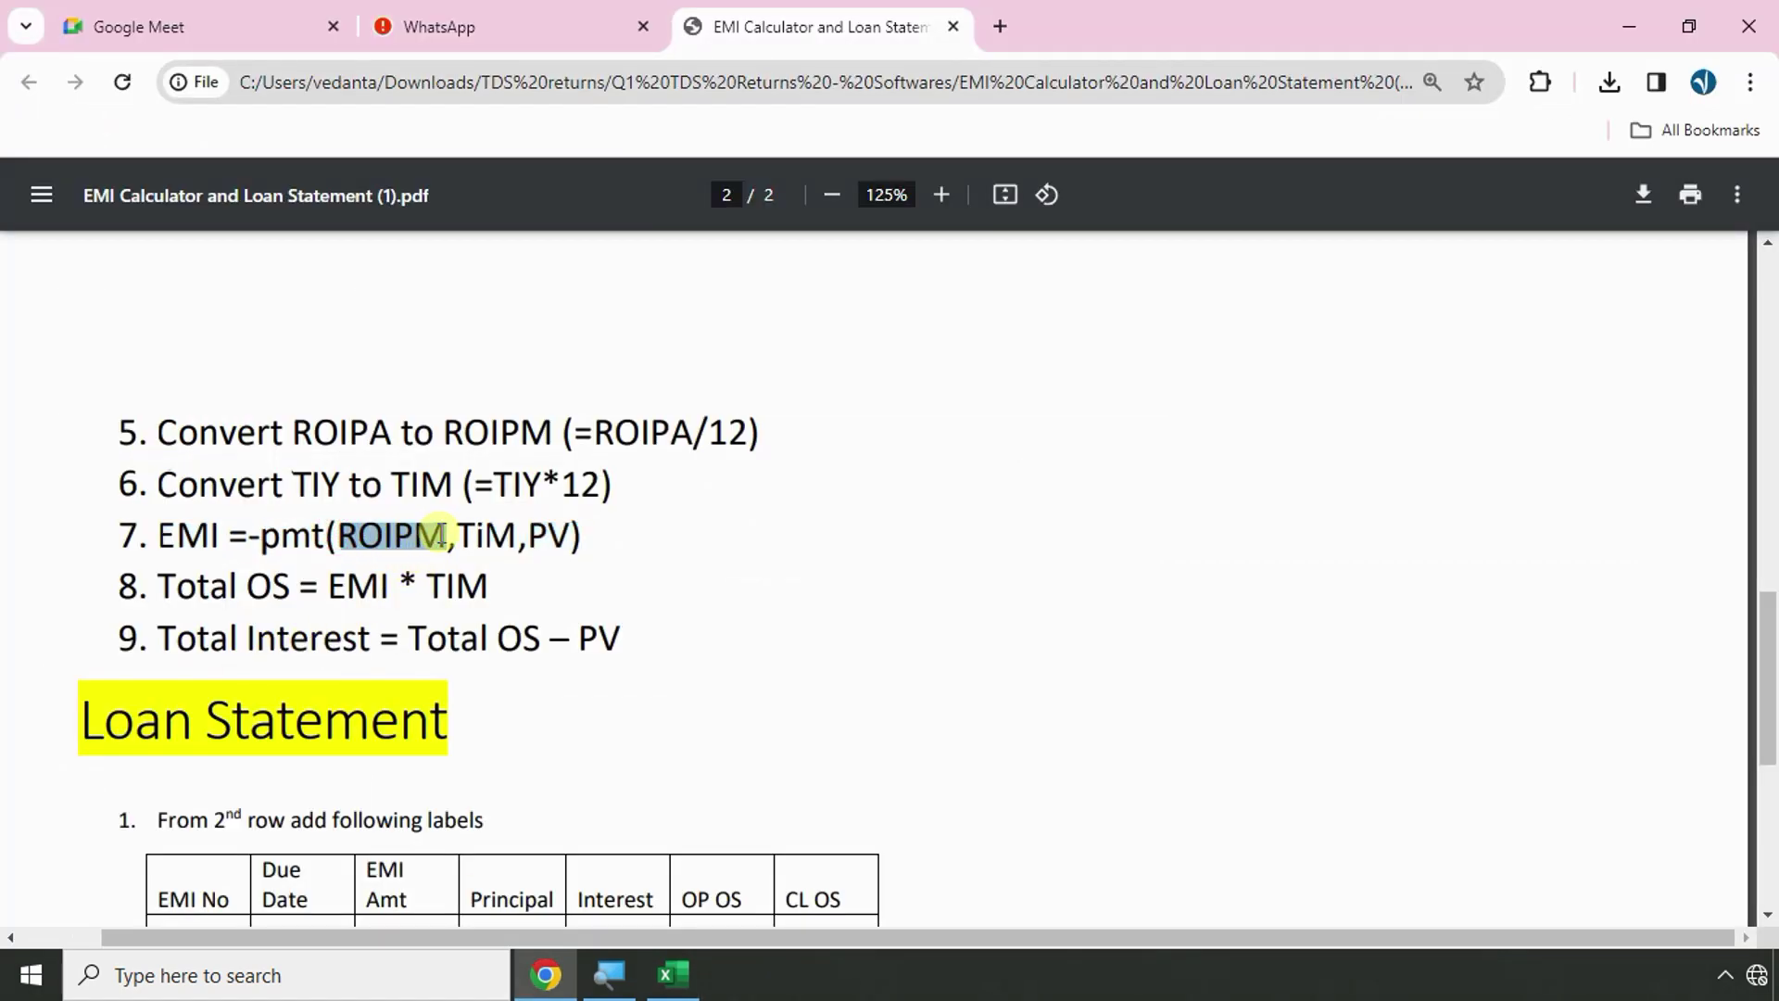
key(alt+Tab)
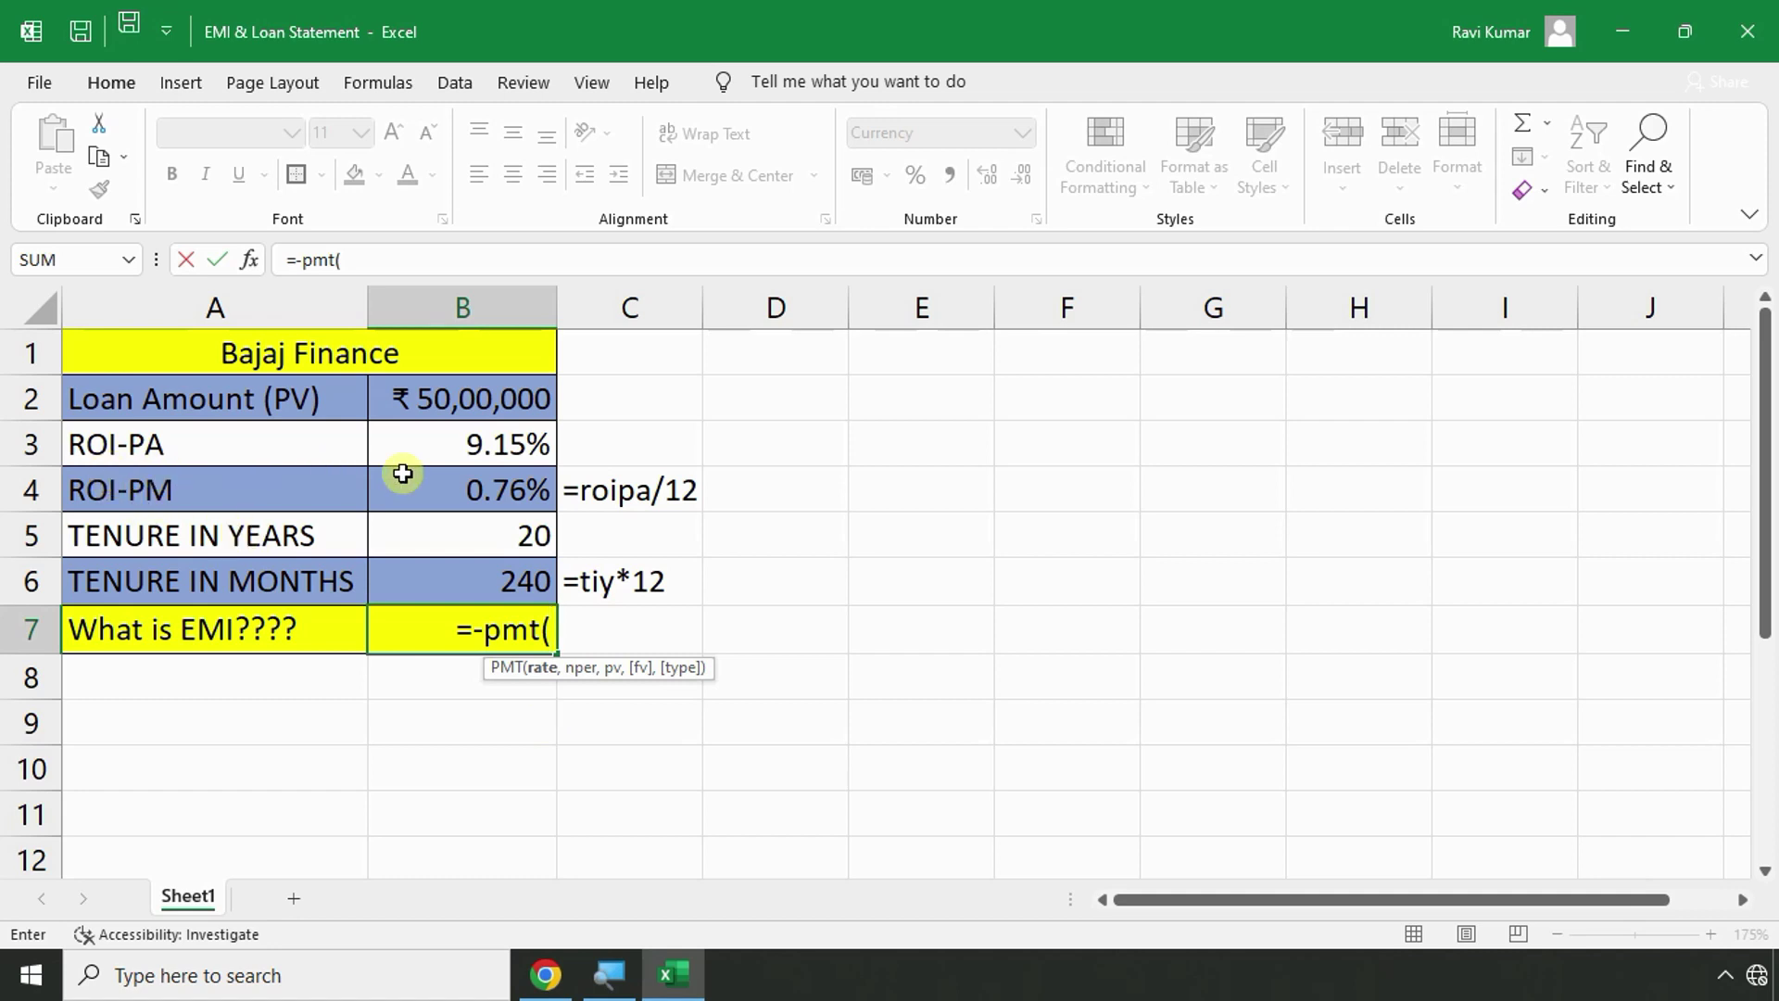
click(466, 491)
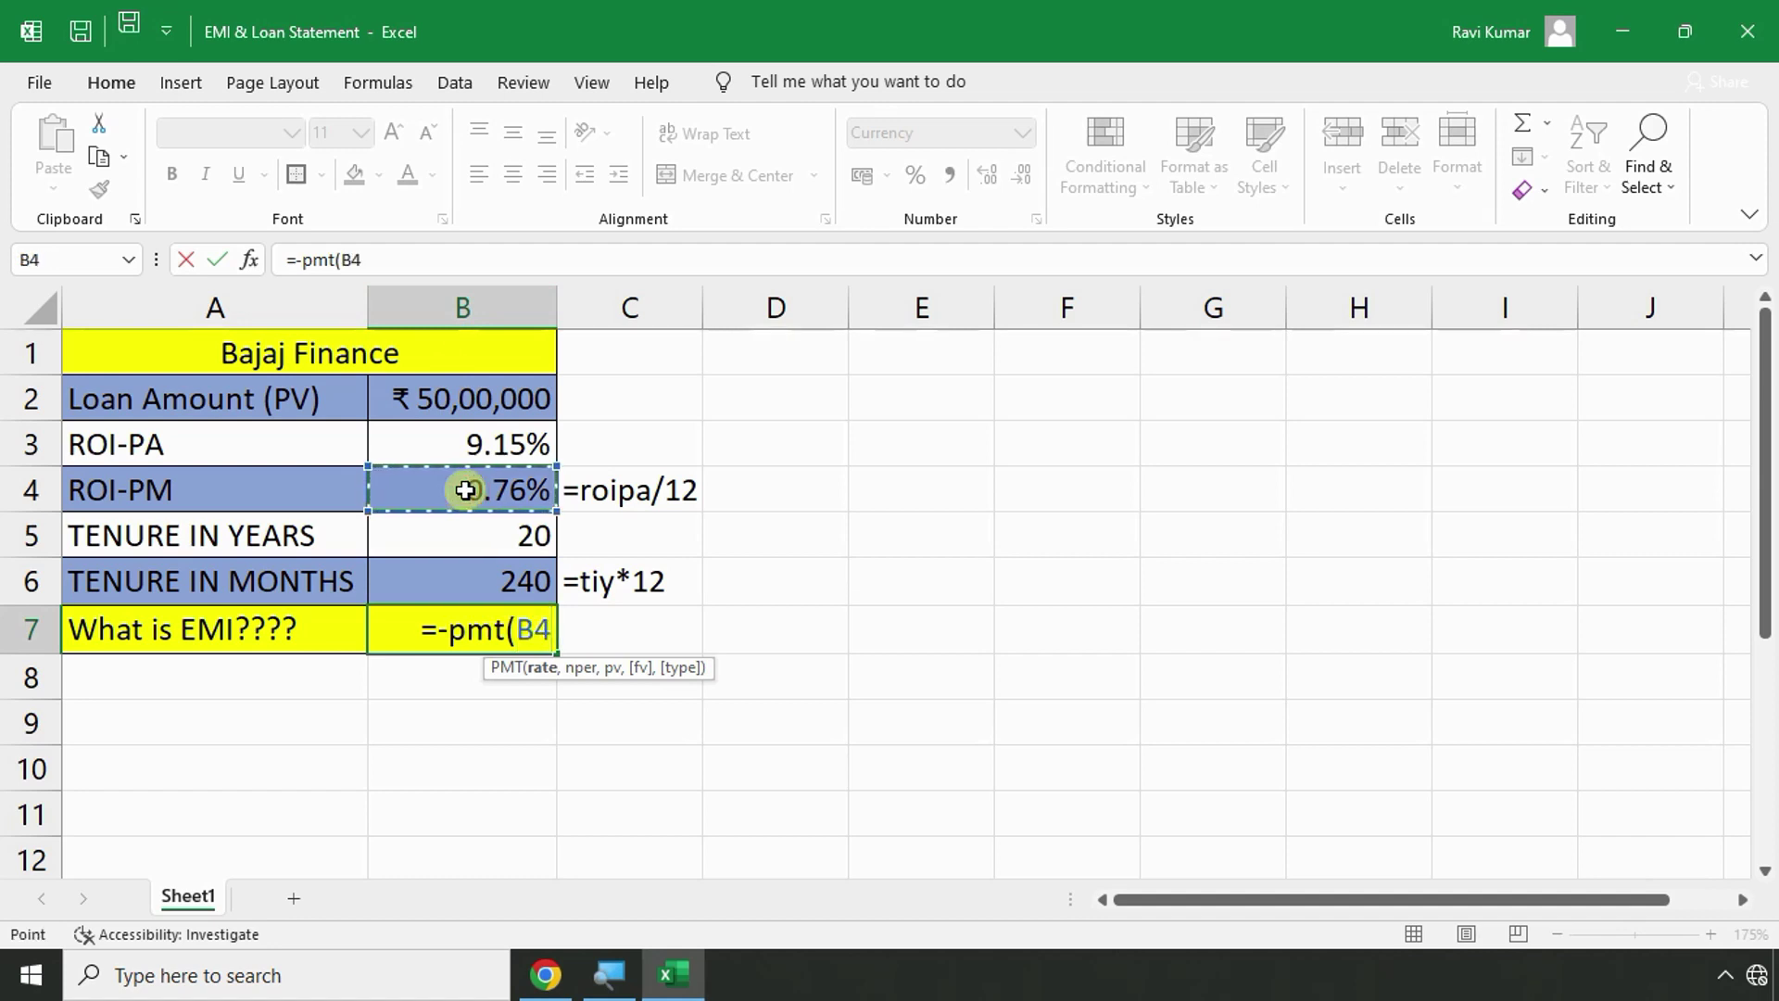
text(,)
Check the second PMT argument in the PDF guide and add the tenure-in-months cell B6 to the formula, followed by a comma.
key(alt+Tab)
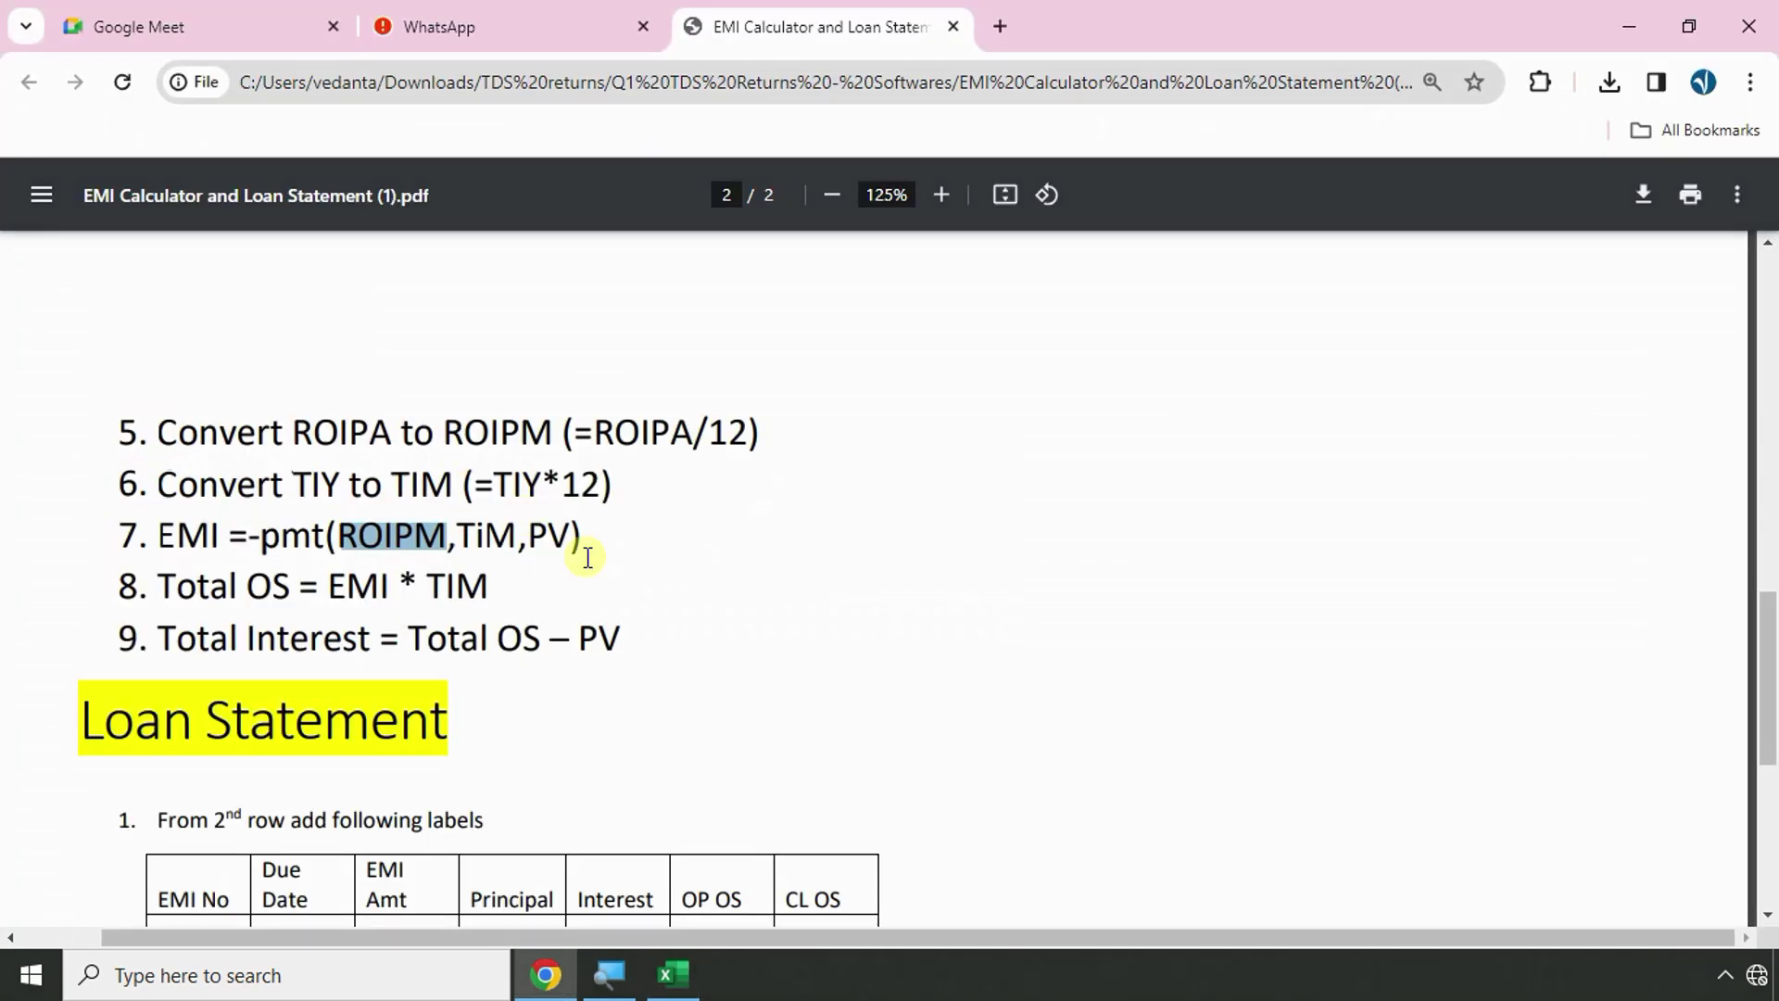
drag(463, 534, 501, 533)
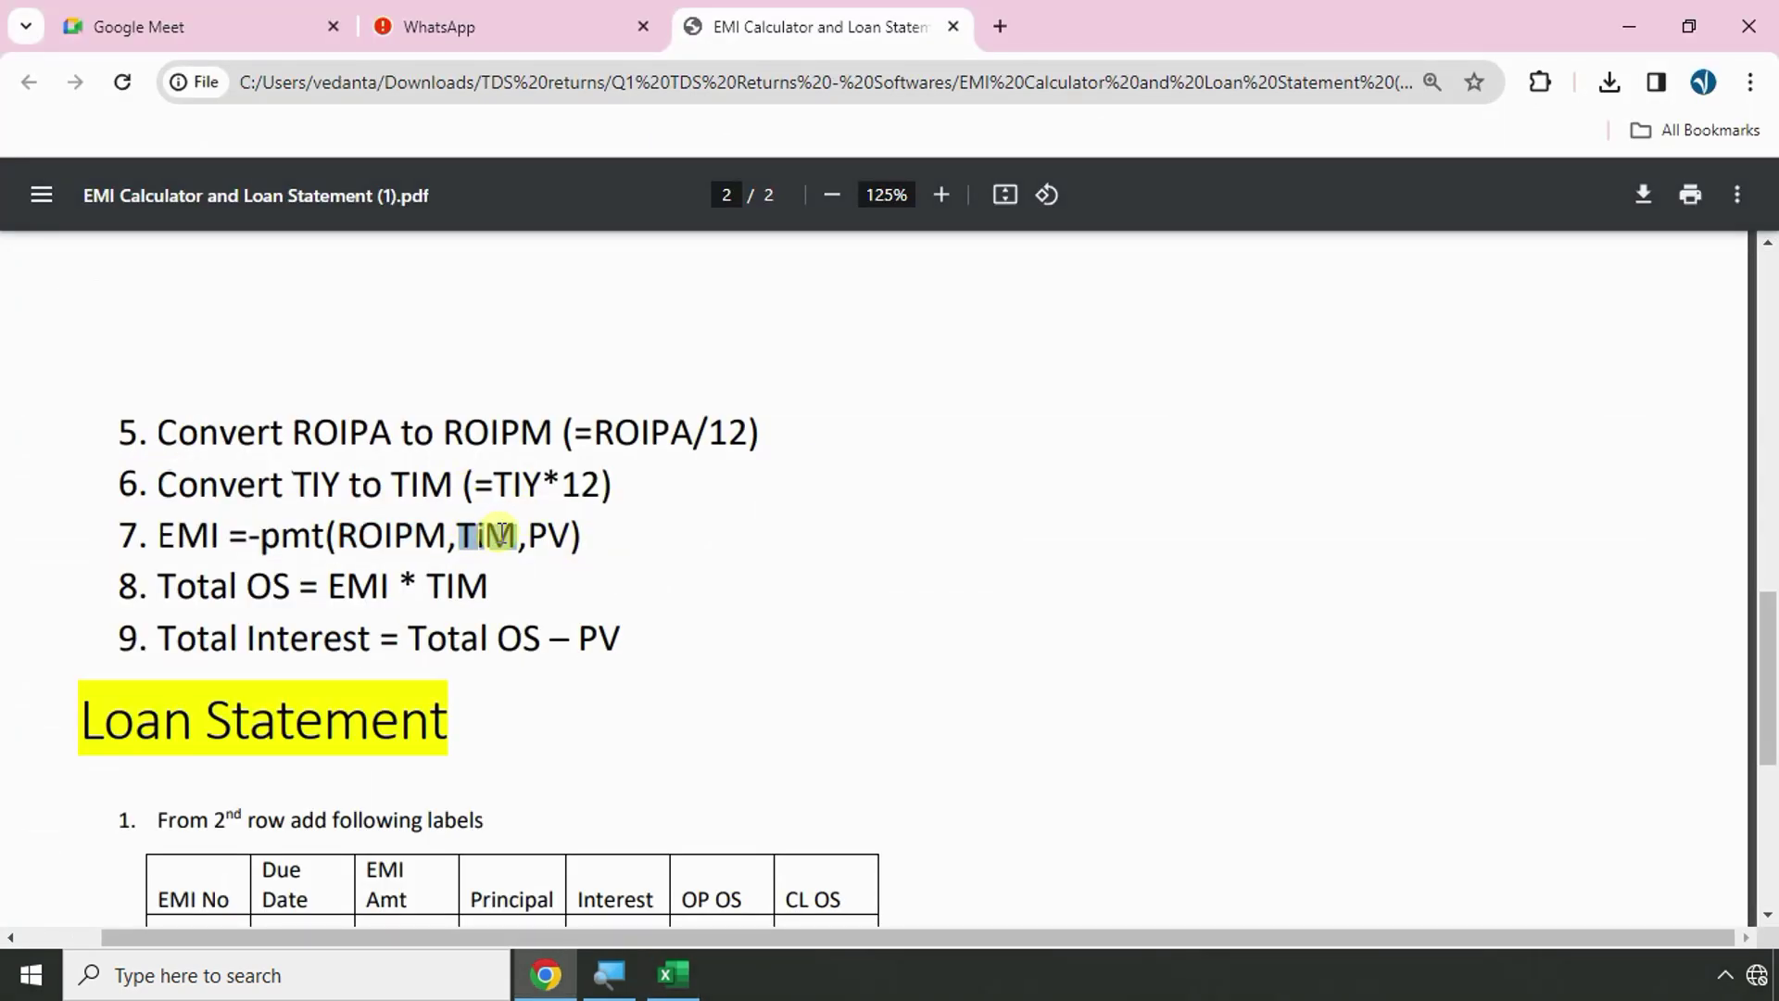
key(alt+Tab)
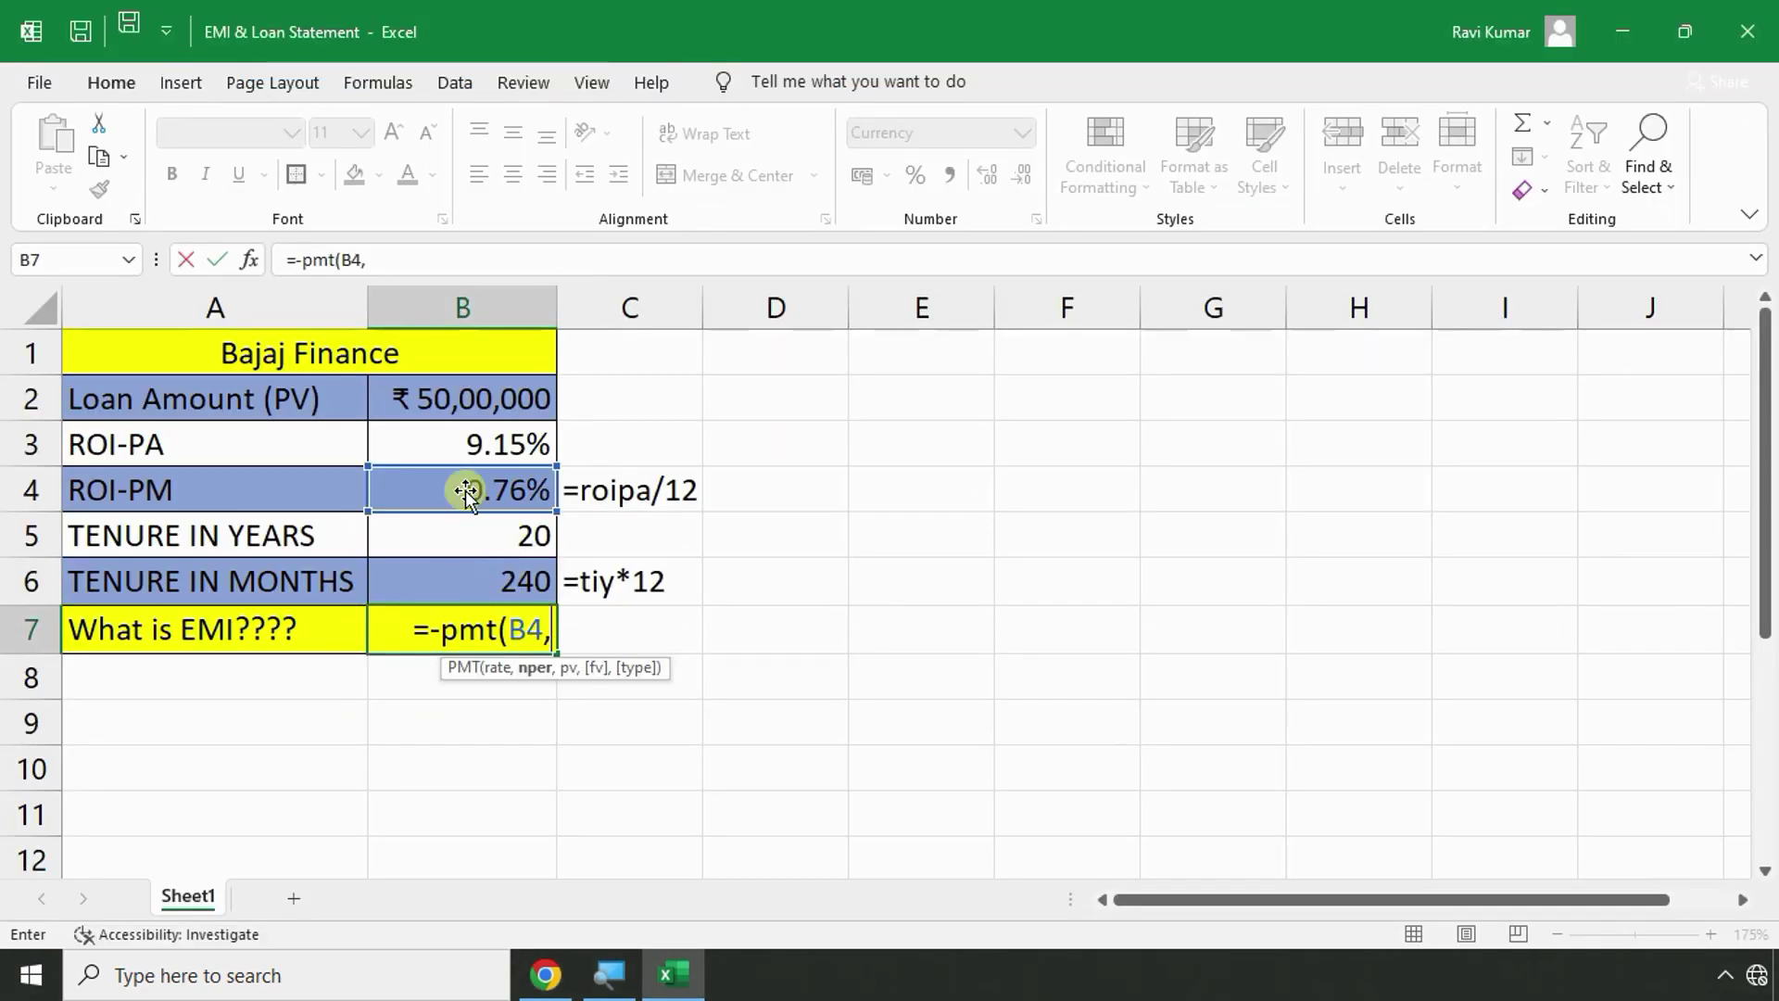
click(453, 580)
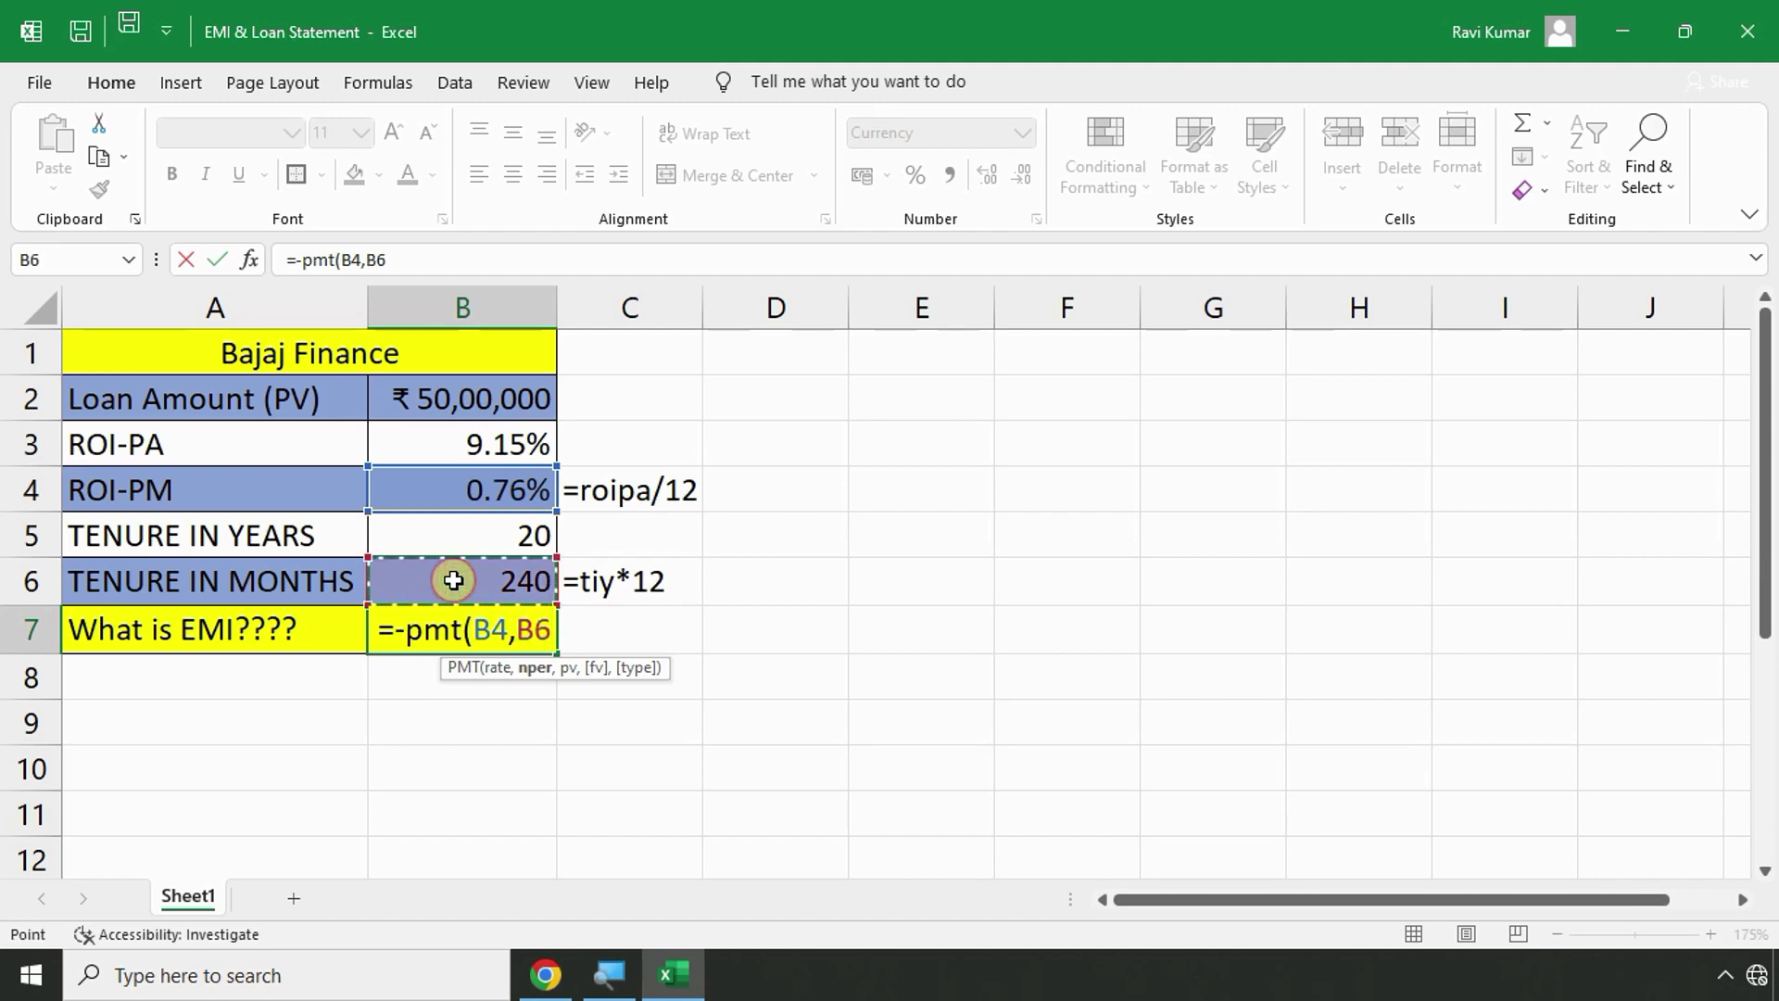
text(,)
Check the third PMT argument in the PDF guide in Chrome, then complete the EMI formula in Excel as =-pmt(B4,B6,B2).
key(alt+Tab)
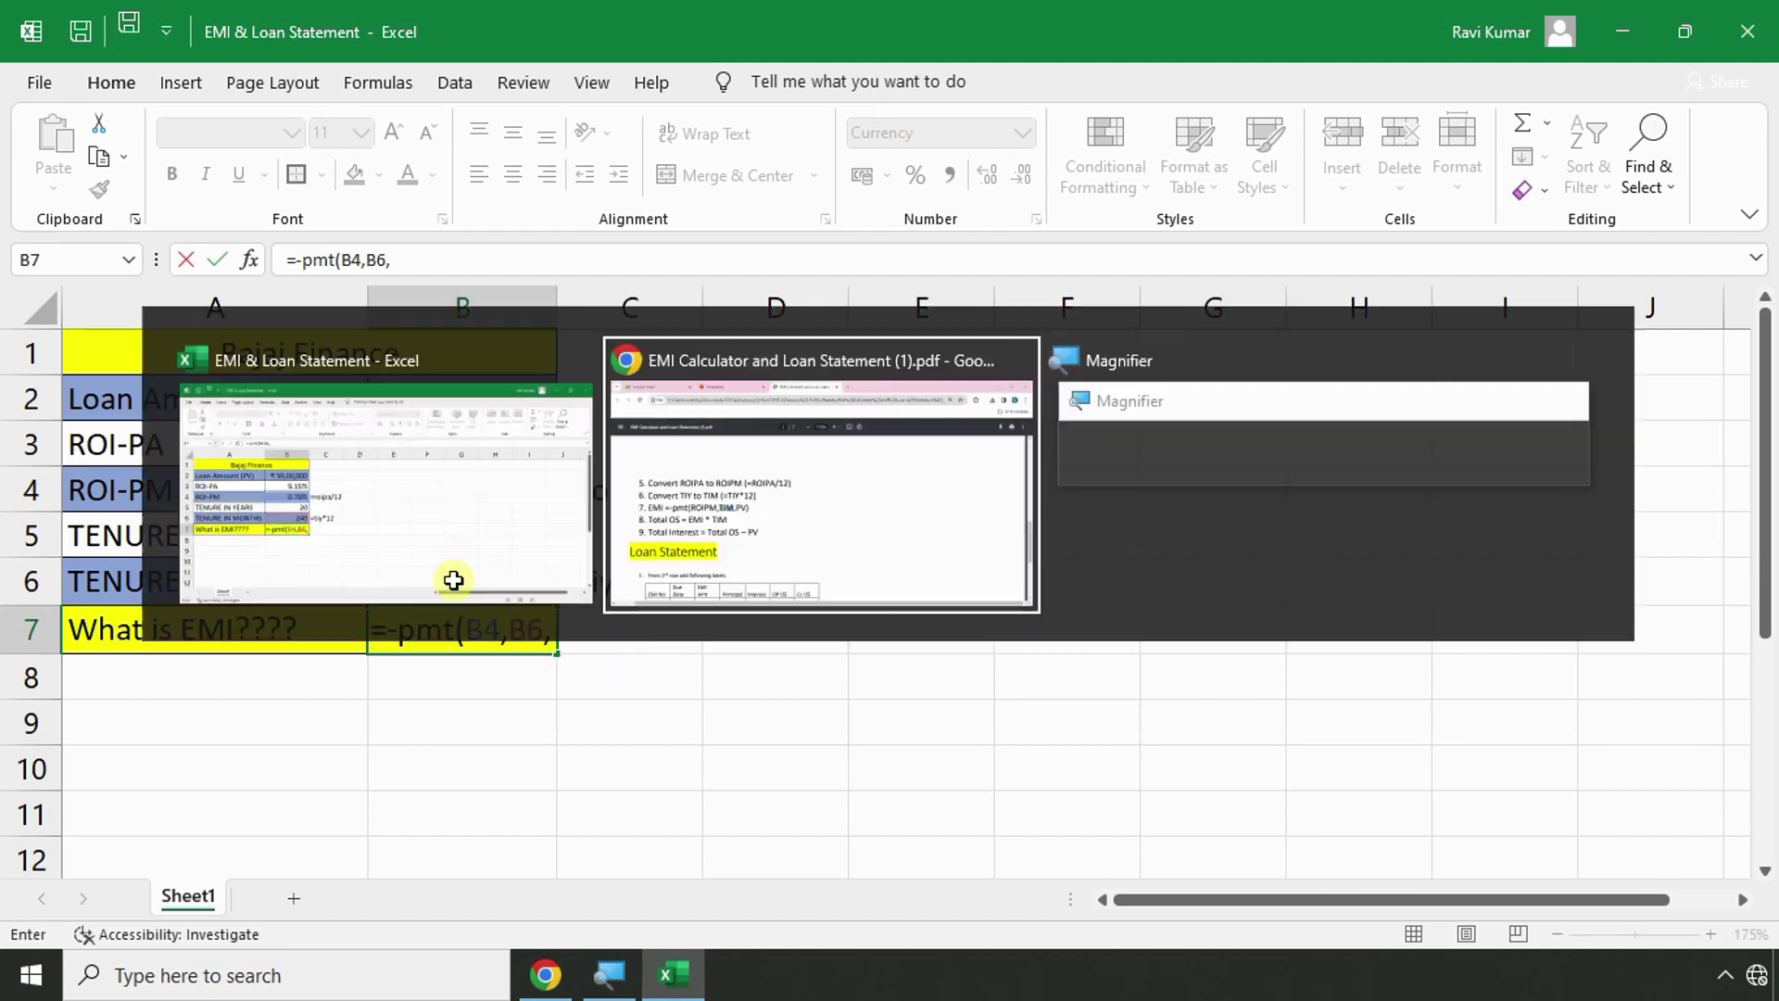
double_click(547, 535)
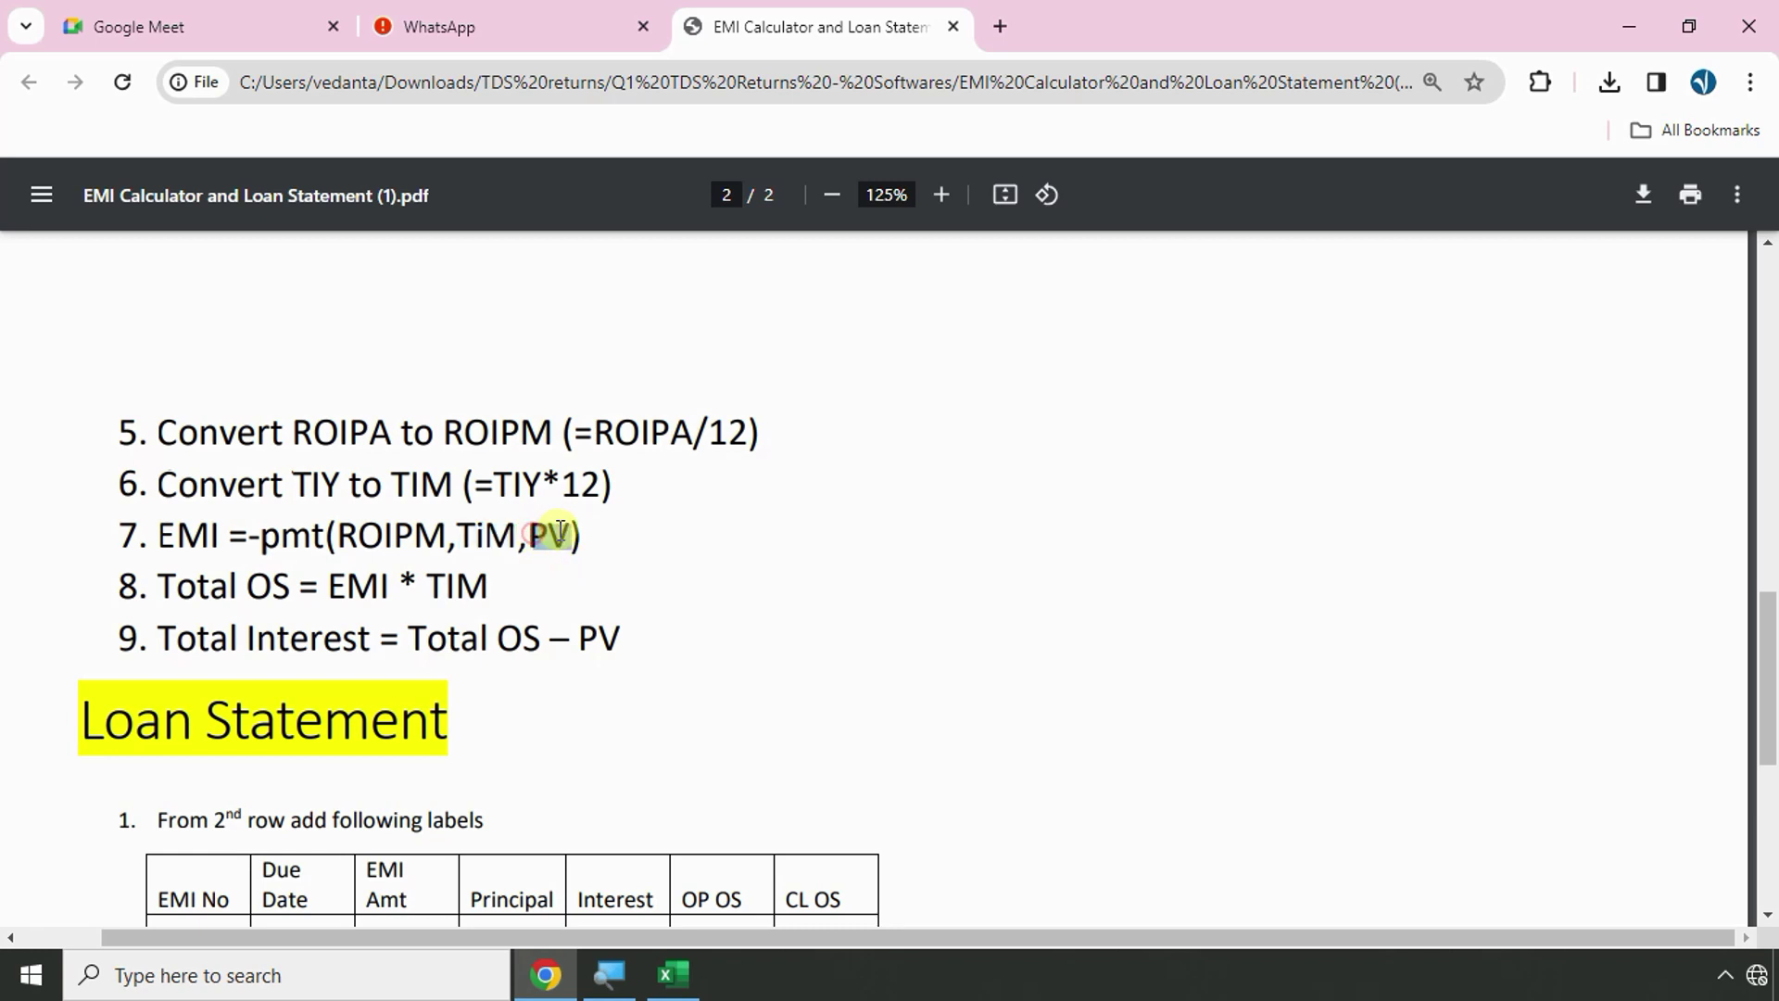
key(alt+Tab)
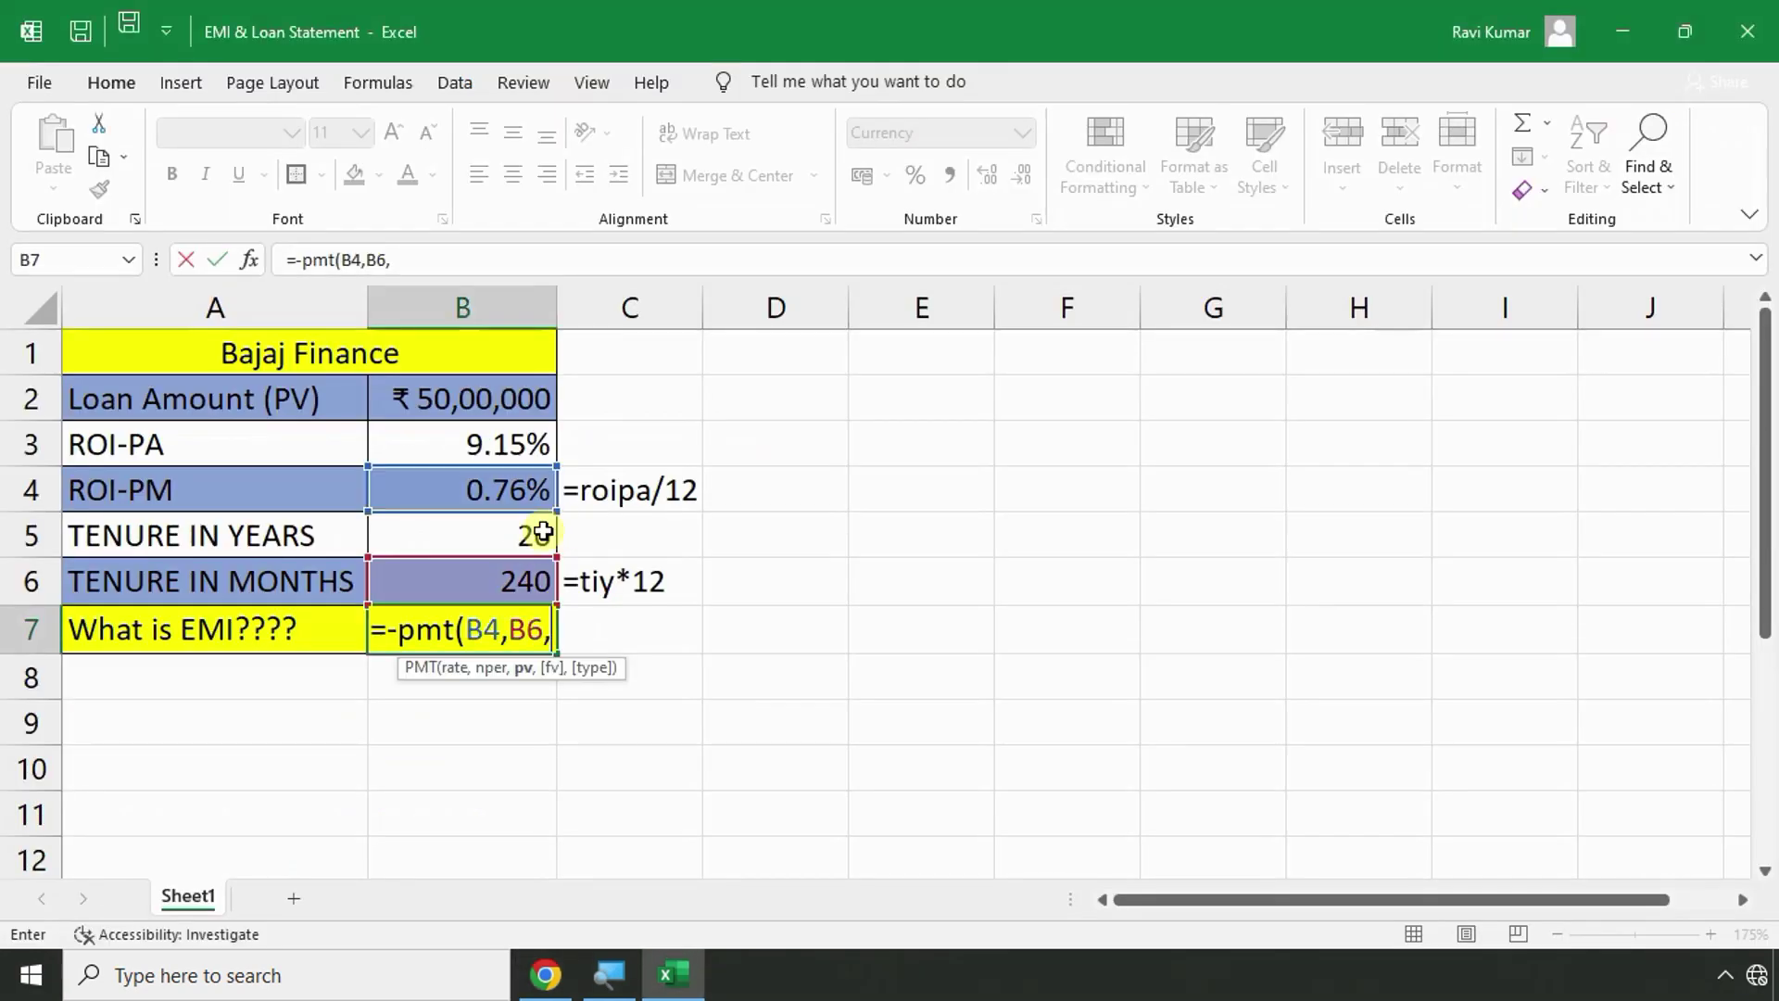
click(434, 398)
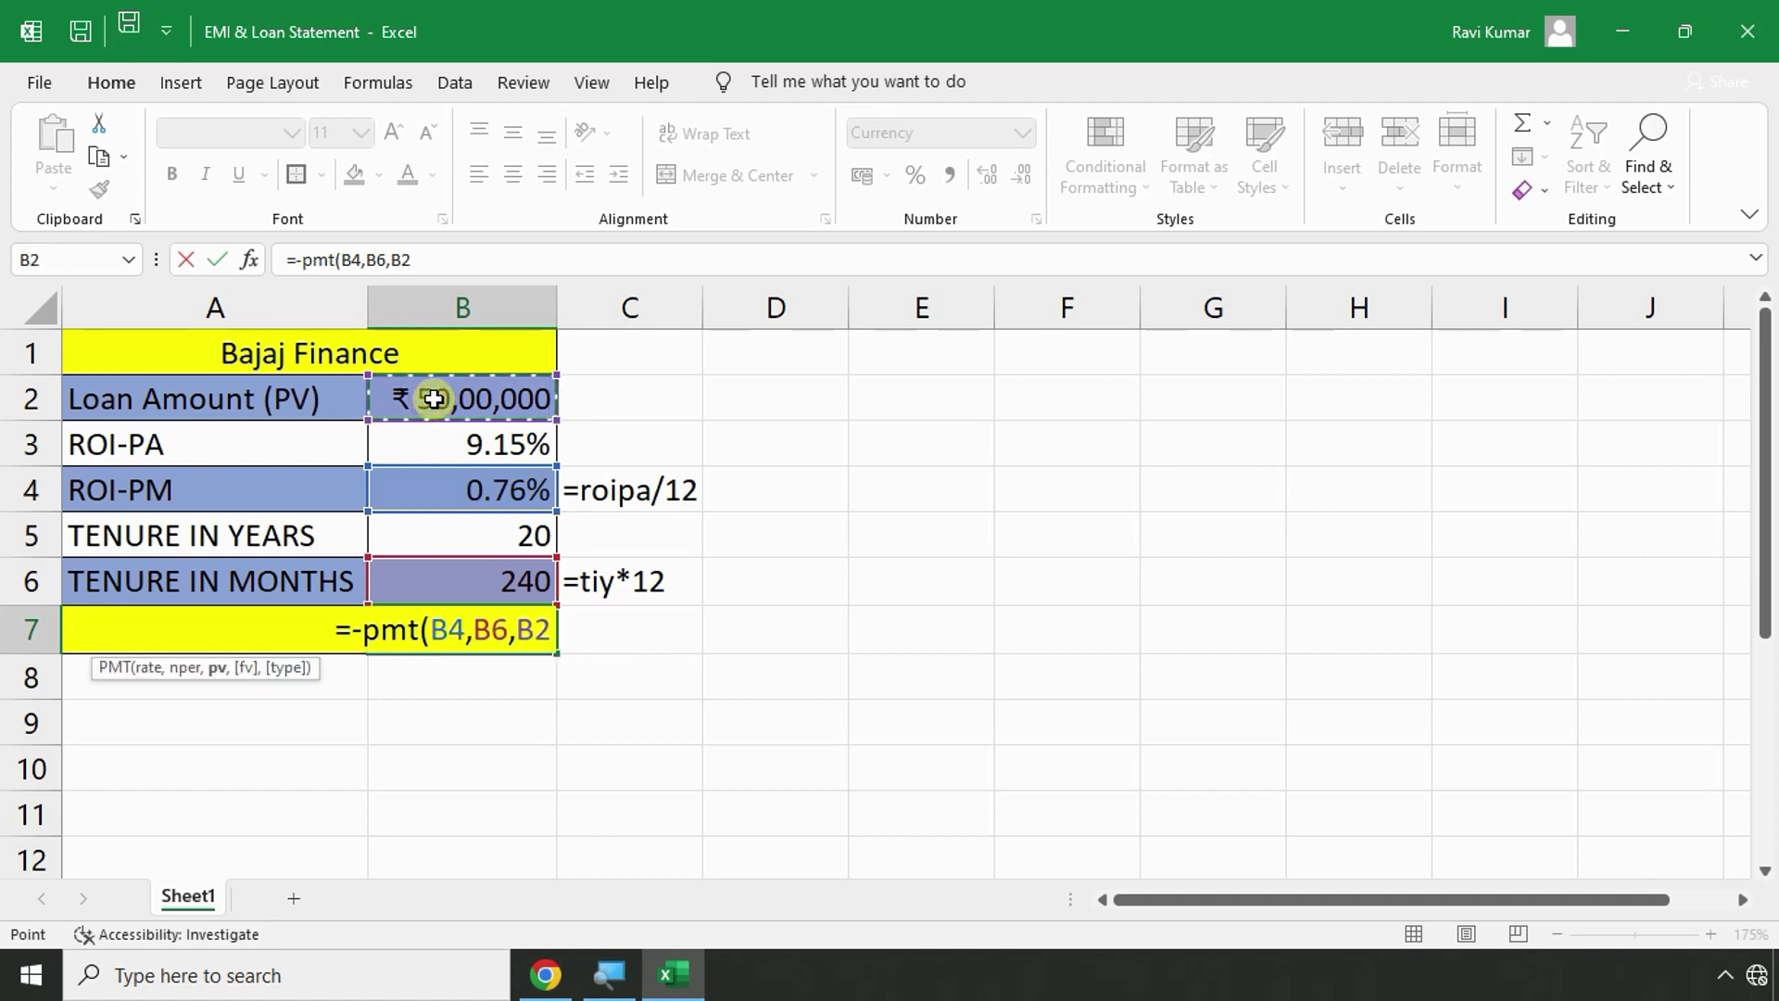
text())
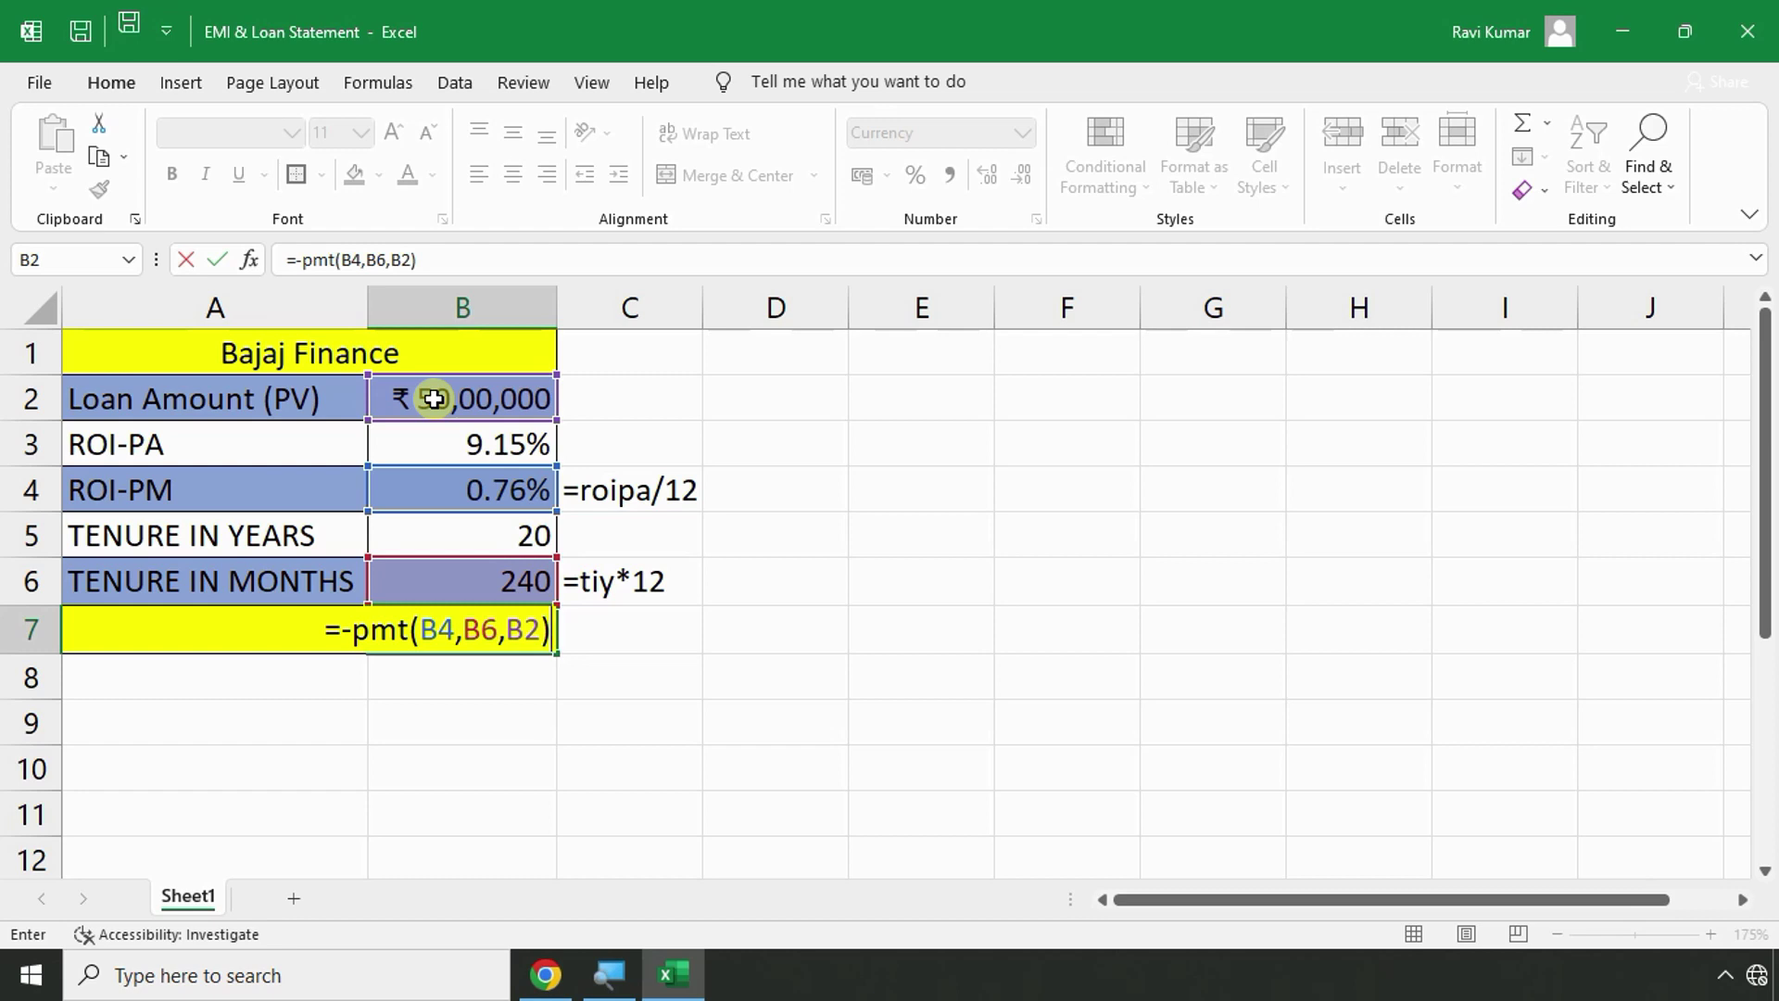
key(Return)
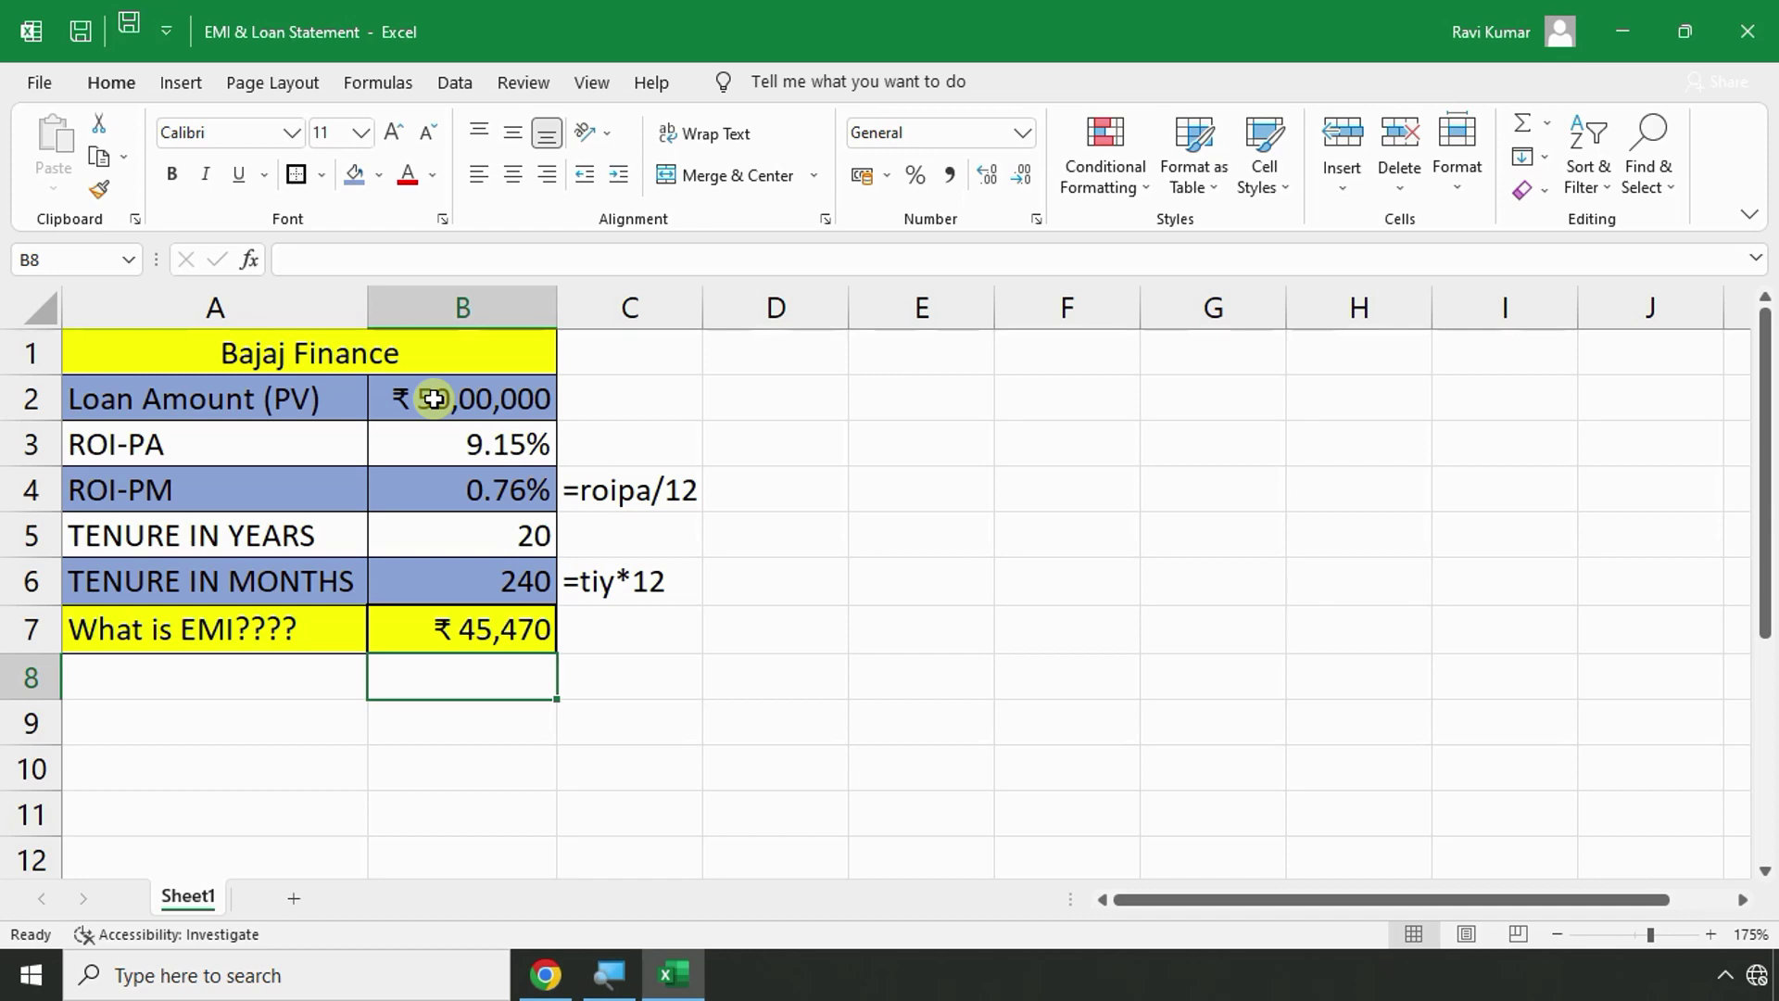
click(492, 629)
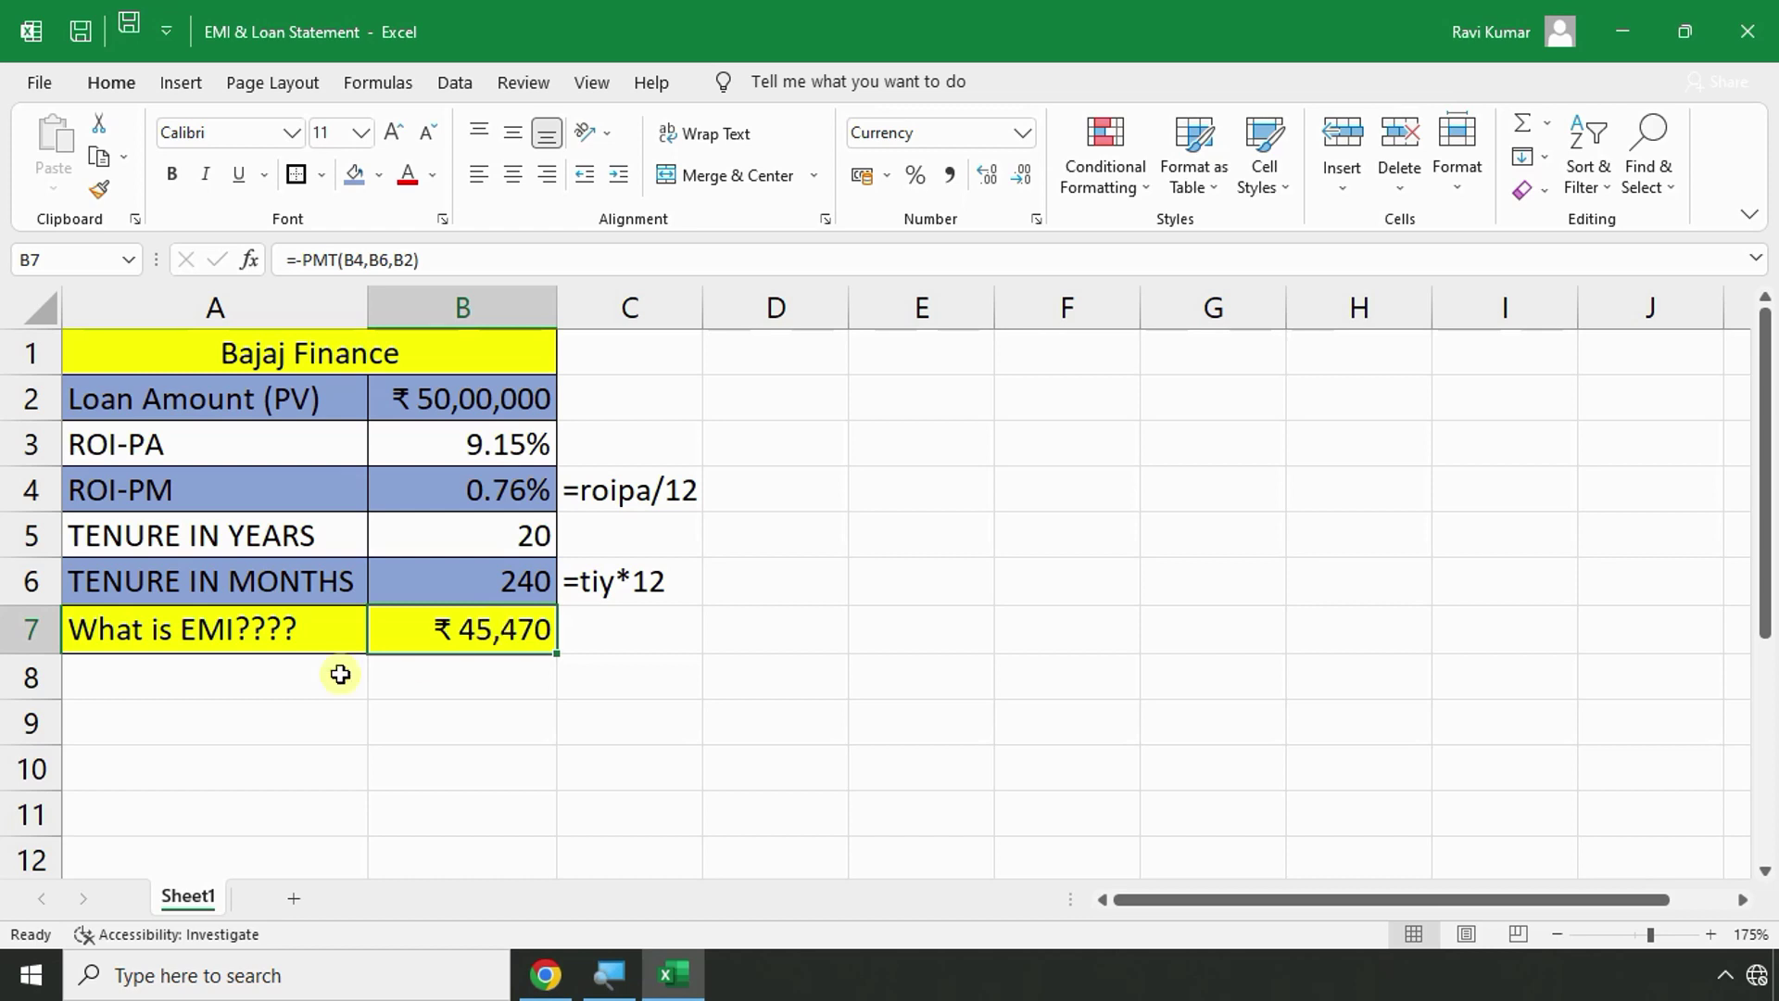
Consult step 8 of the PDF guide in Chrome and enter the label Total OS in cell A9 of the Excel sheet.
click(125, 734)
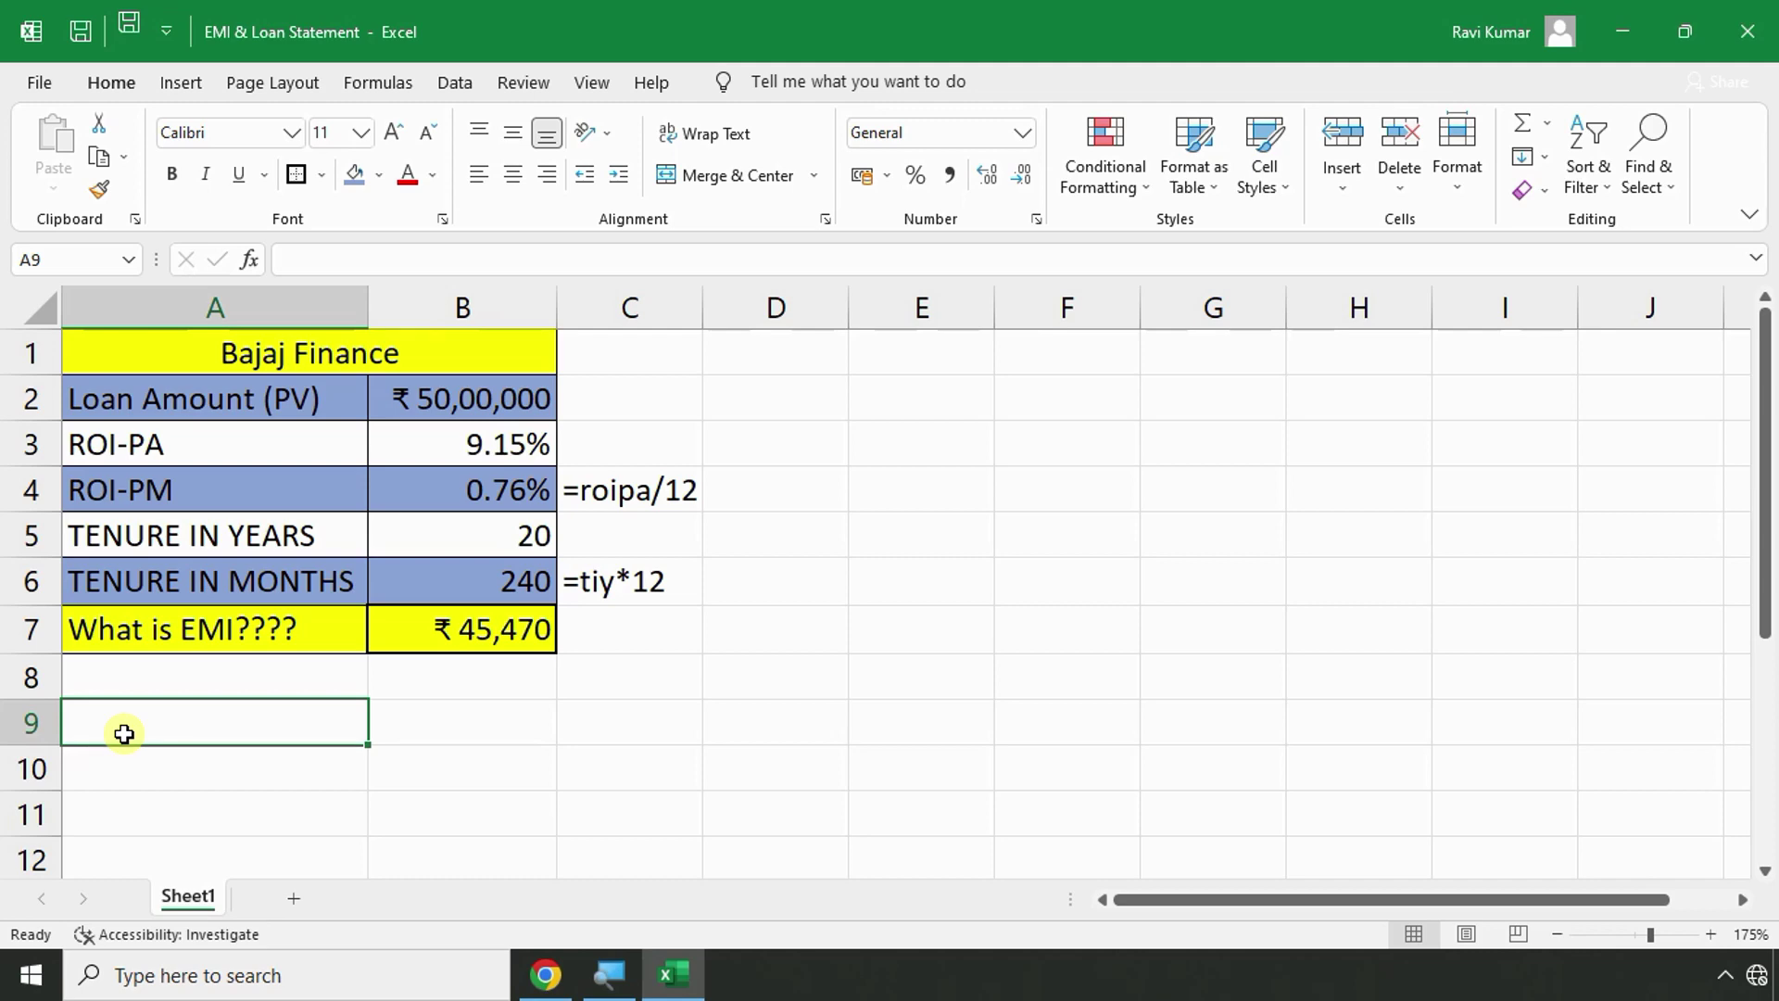
key(alt+Tab)
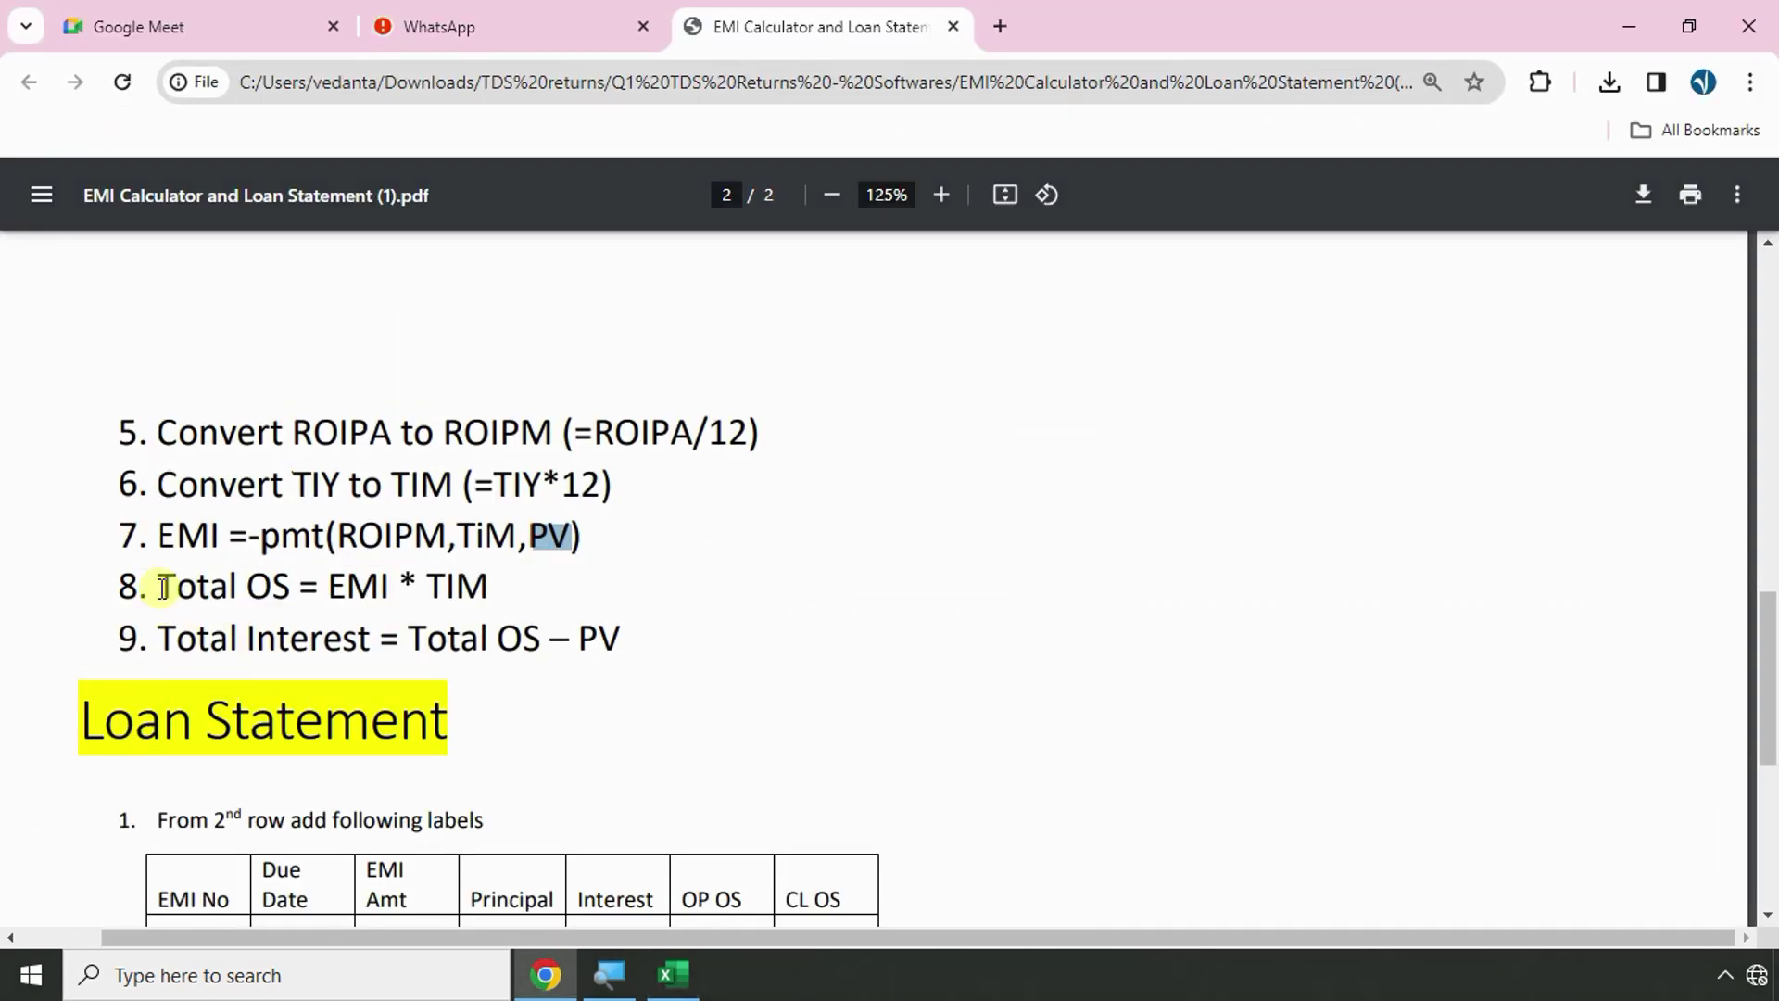
drag(158, 587, 289, 594)
key(alt+Tab)
text(T)
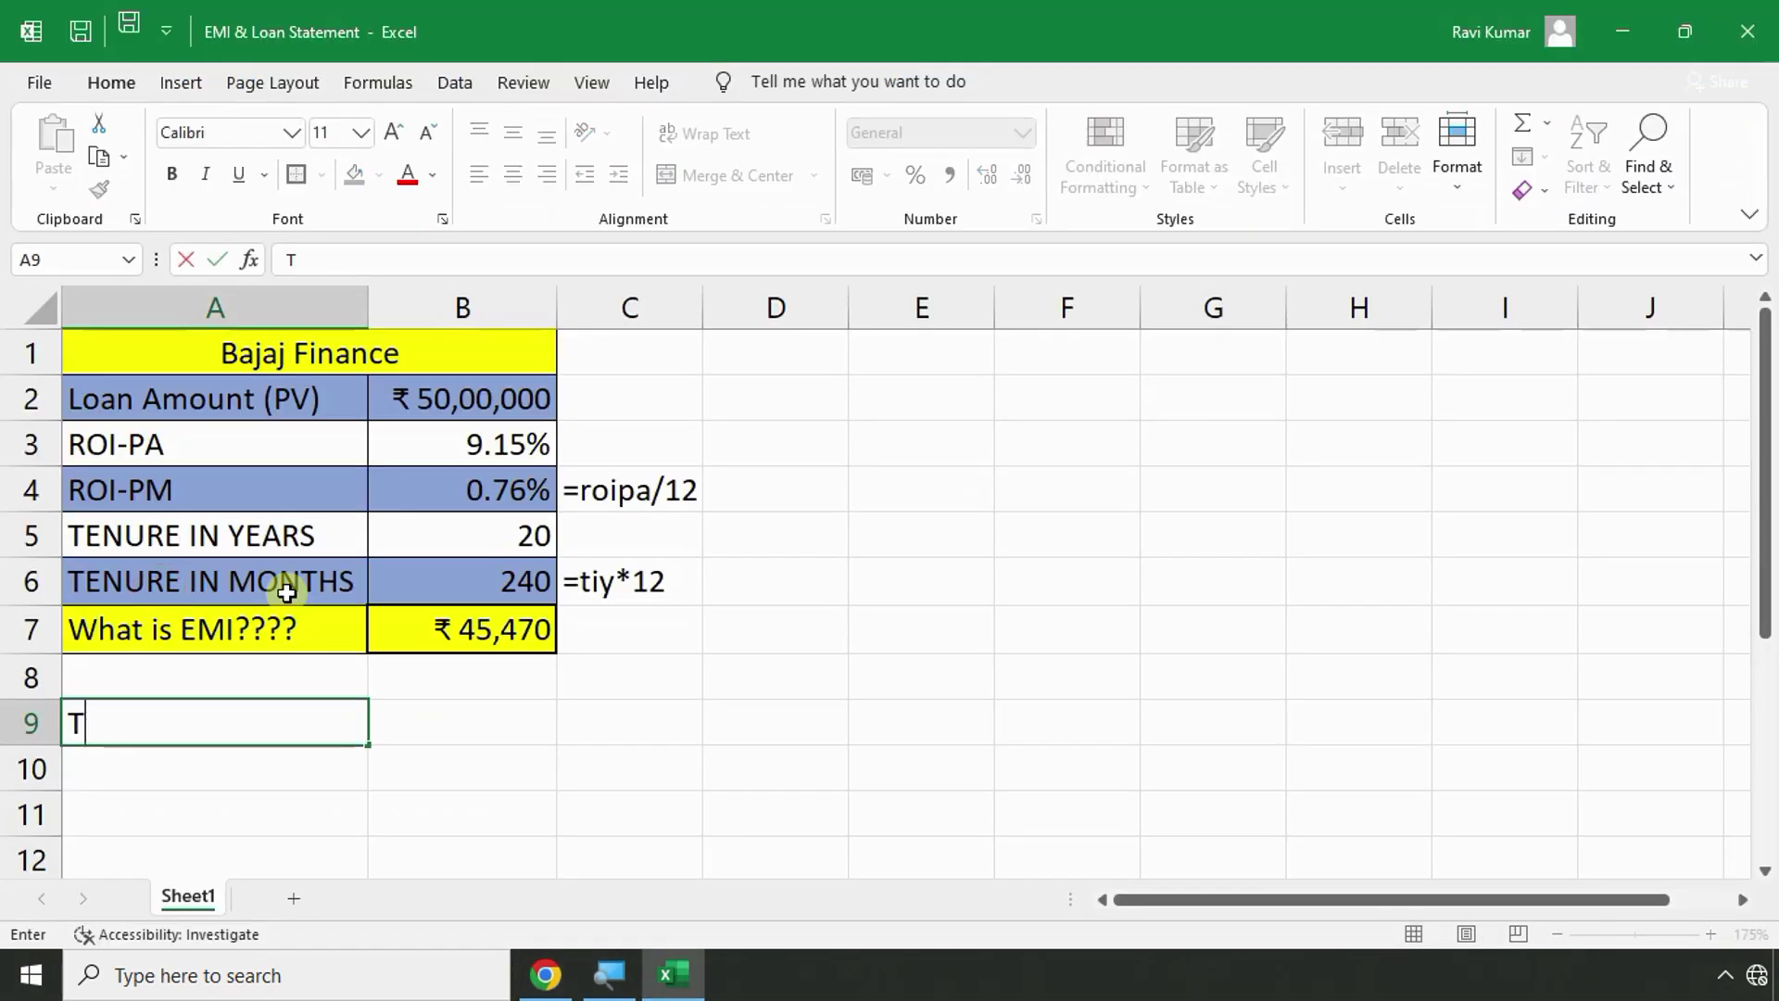
text(otal OS)
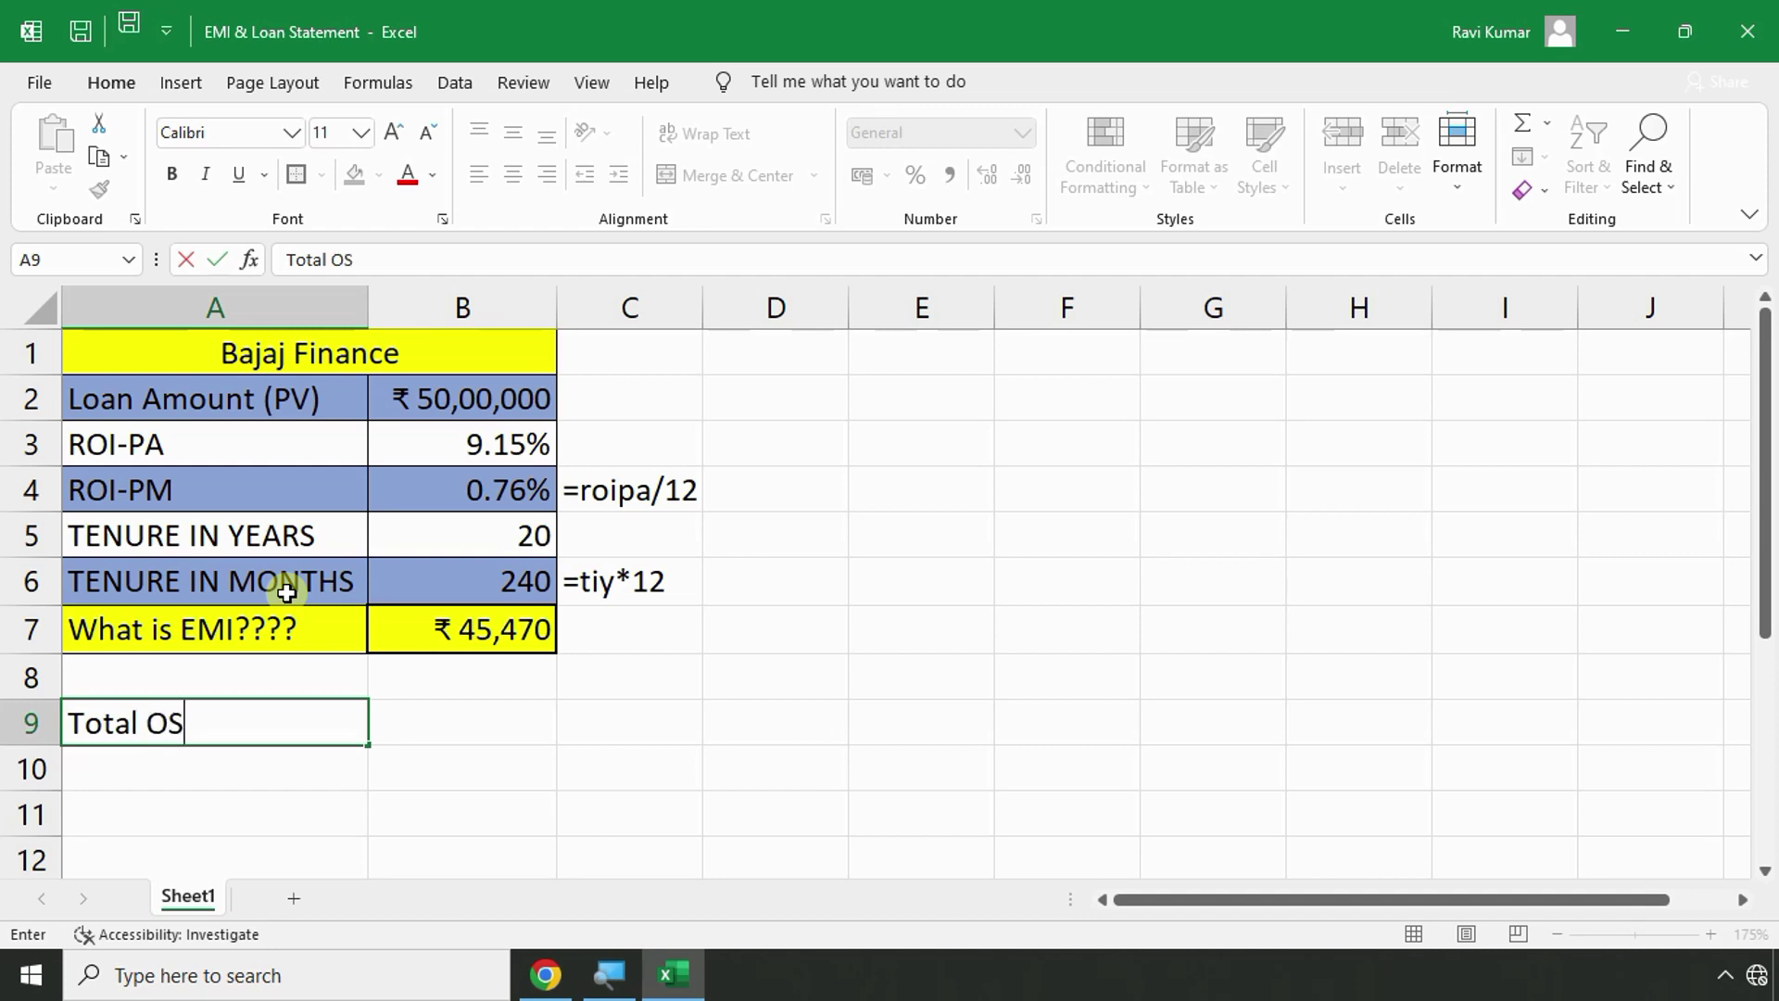
key(Return)
Calculate the total outstanding in B9 by multiplying the EMI by the tenure in months, using =B7*B6.
key(Up)
key(Right)
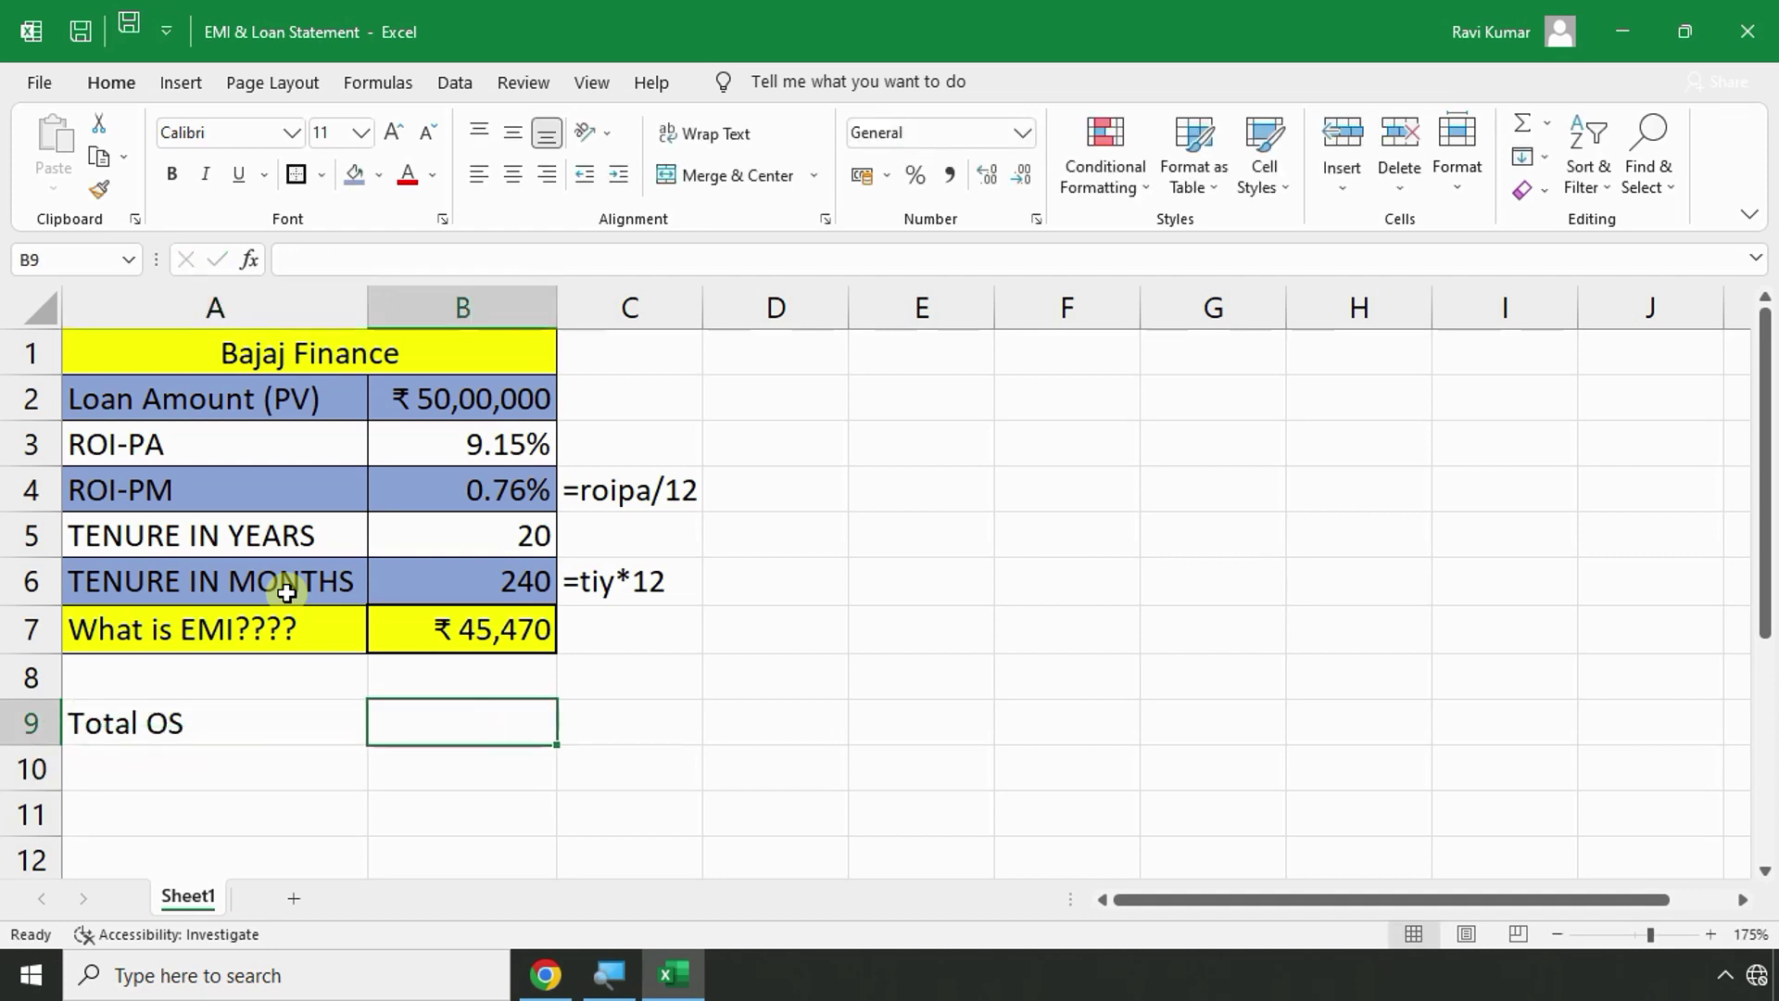
text(=)
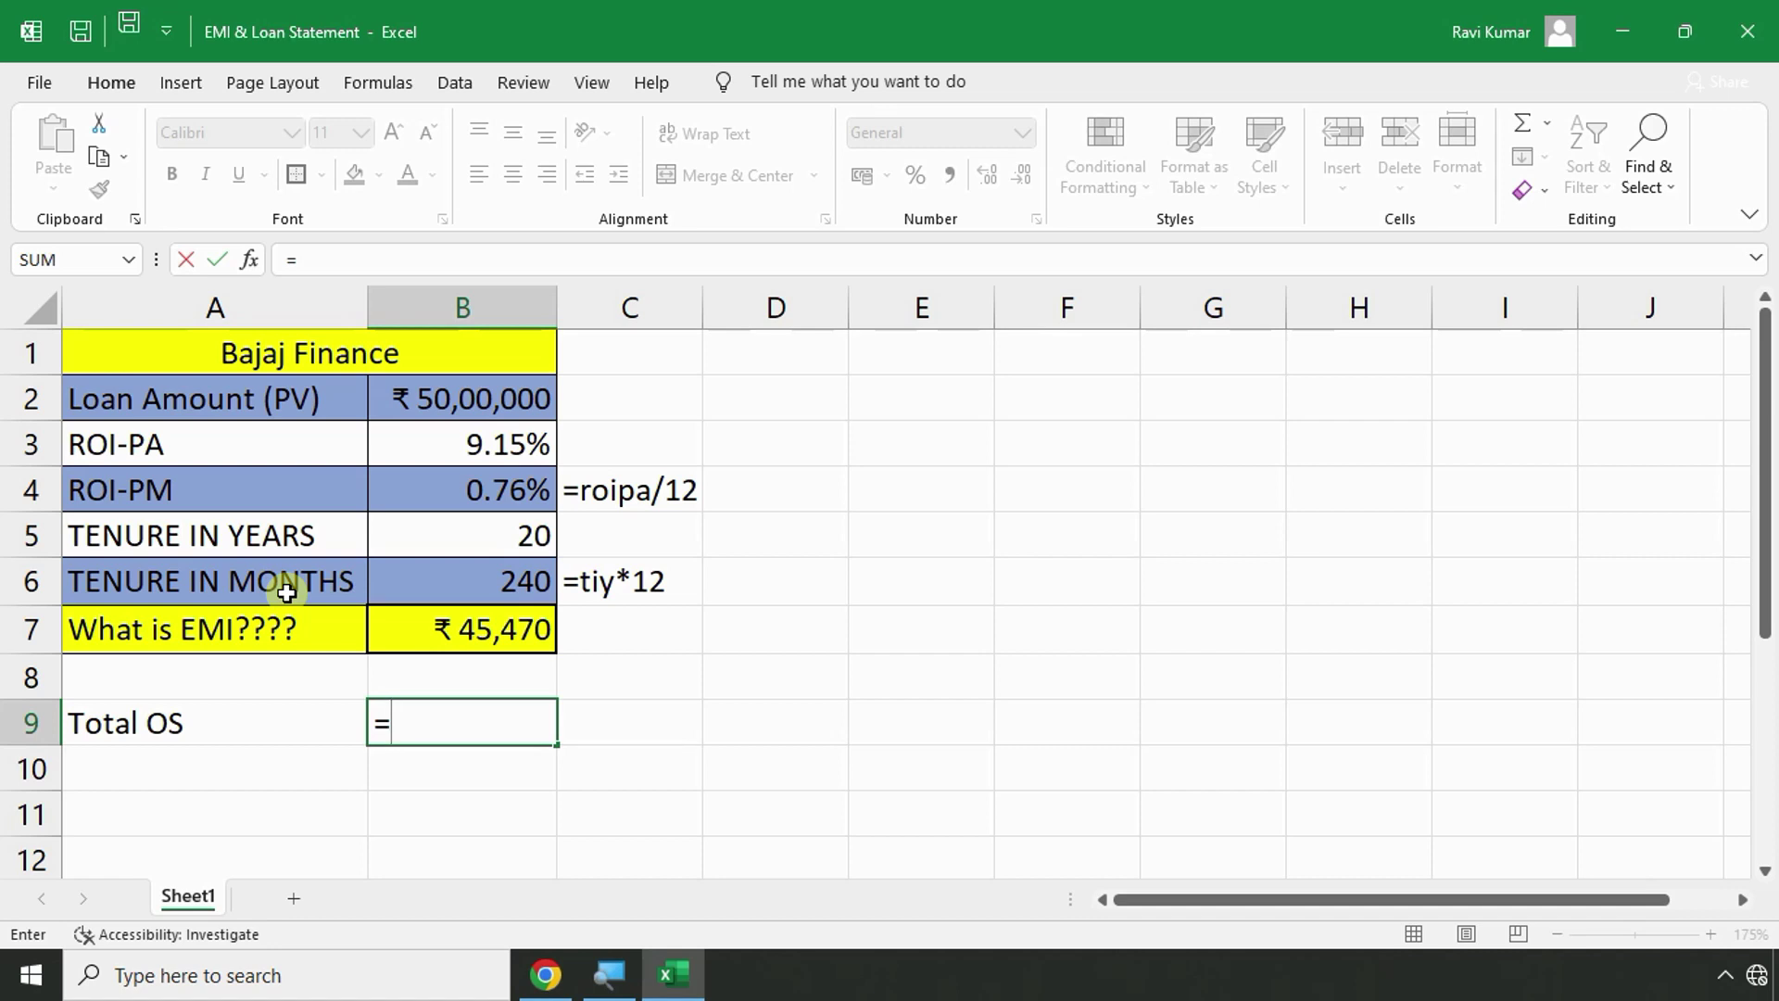
click(421, 612)
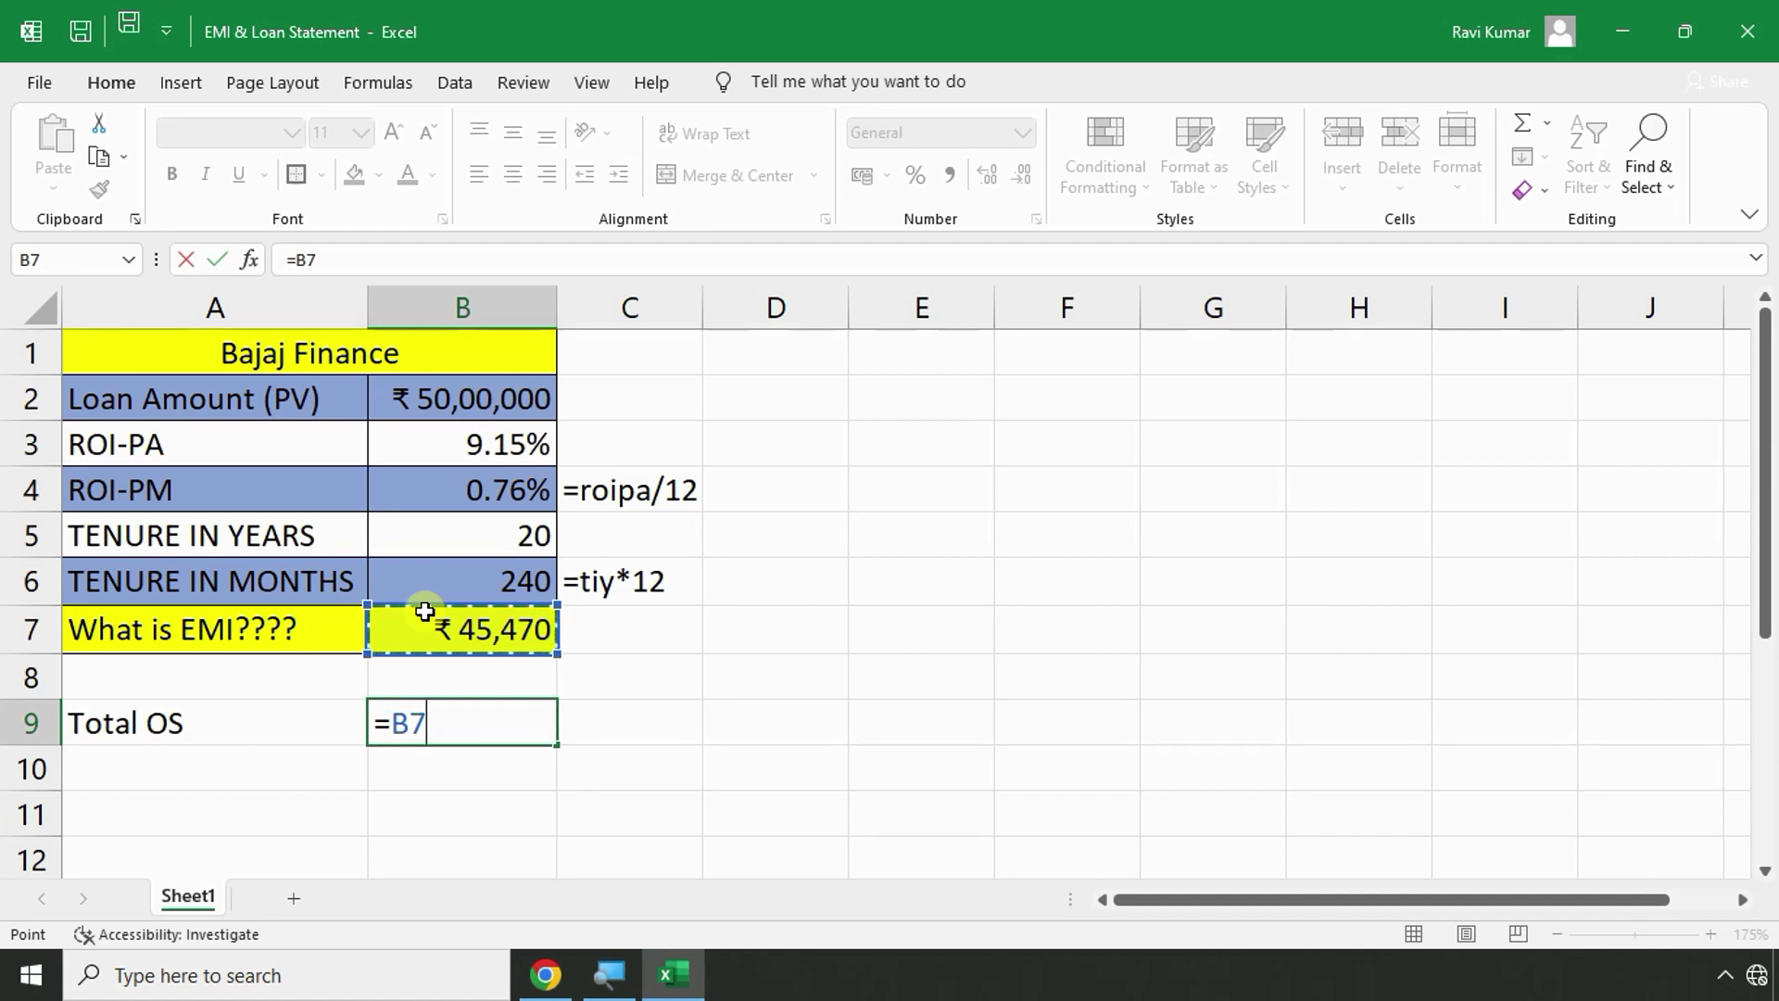
text(*)
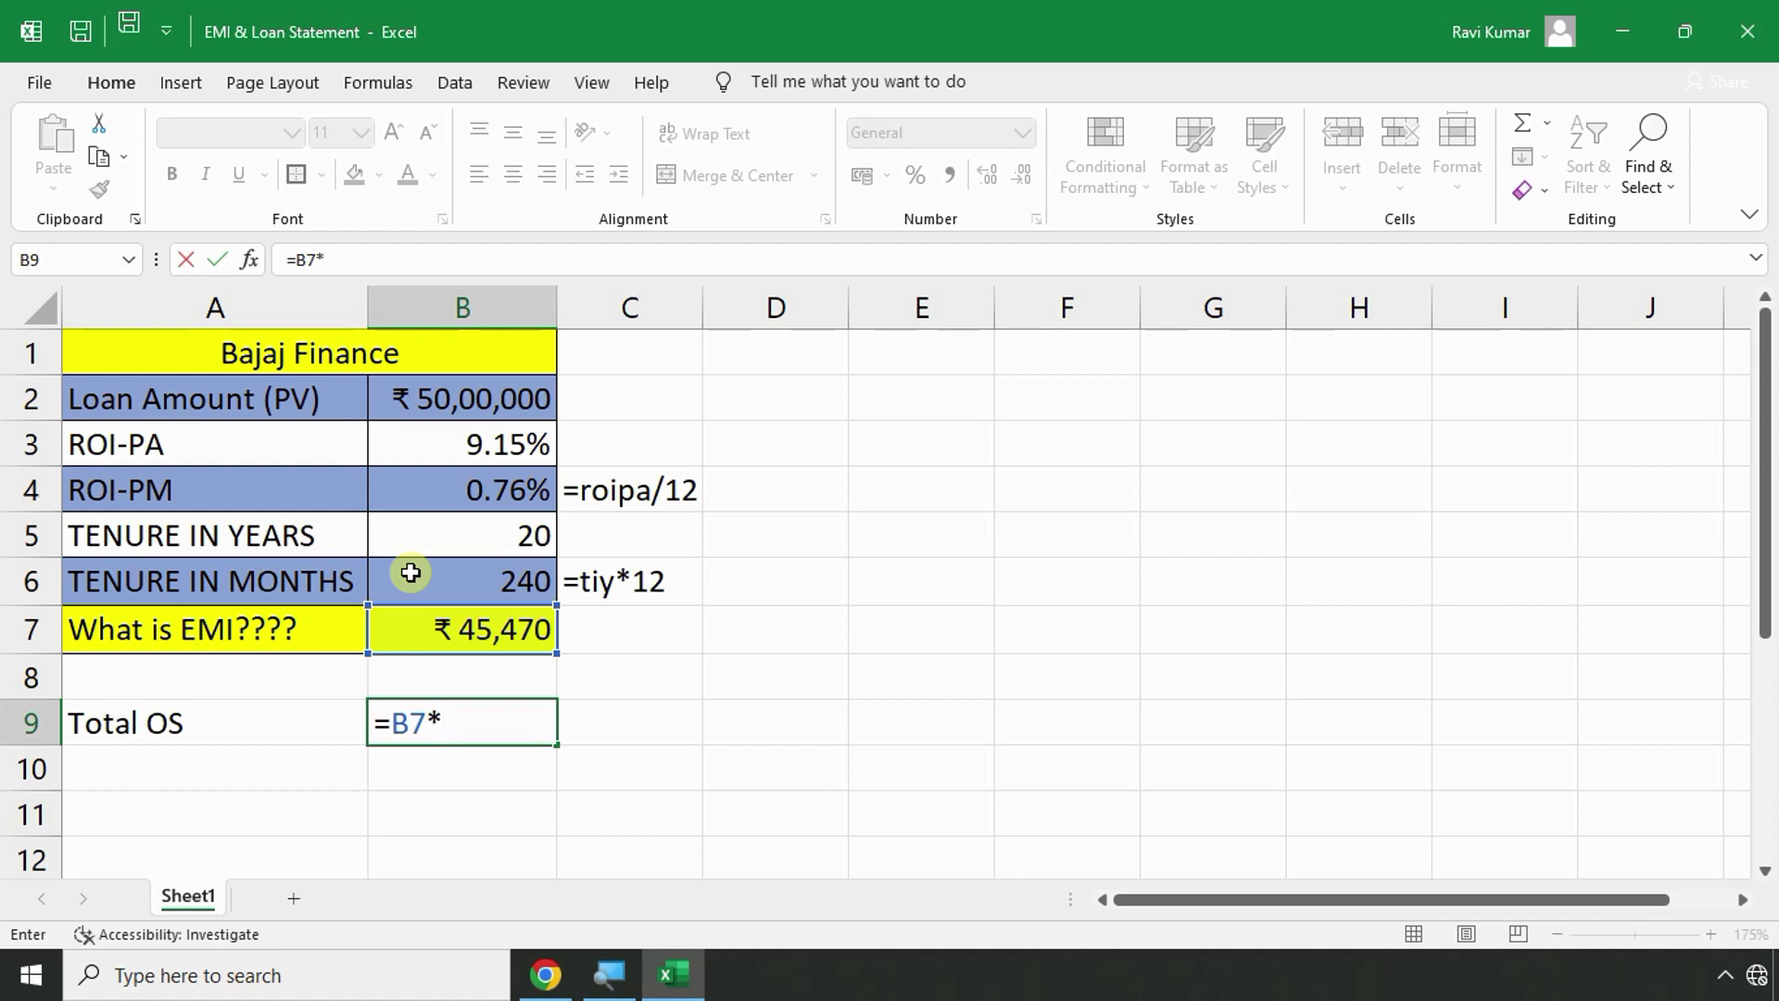
click(411, 573)
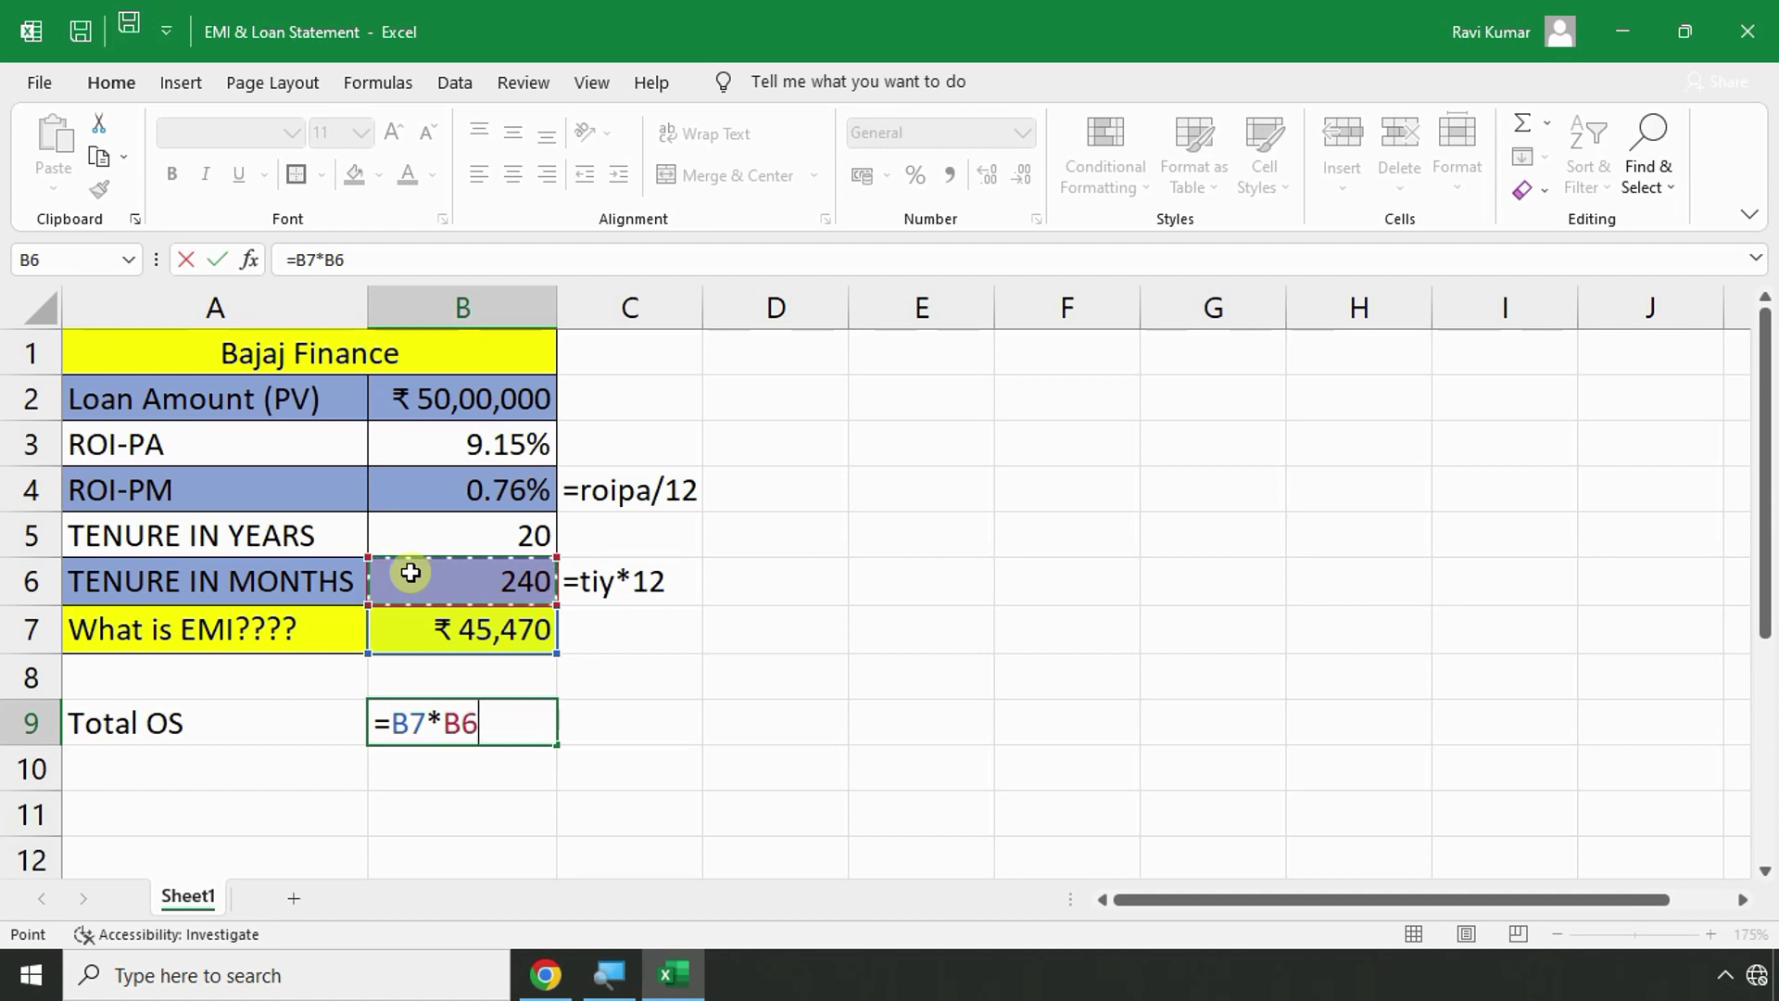
key(Return)
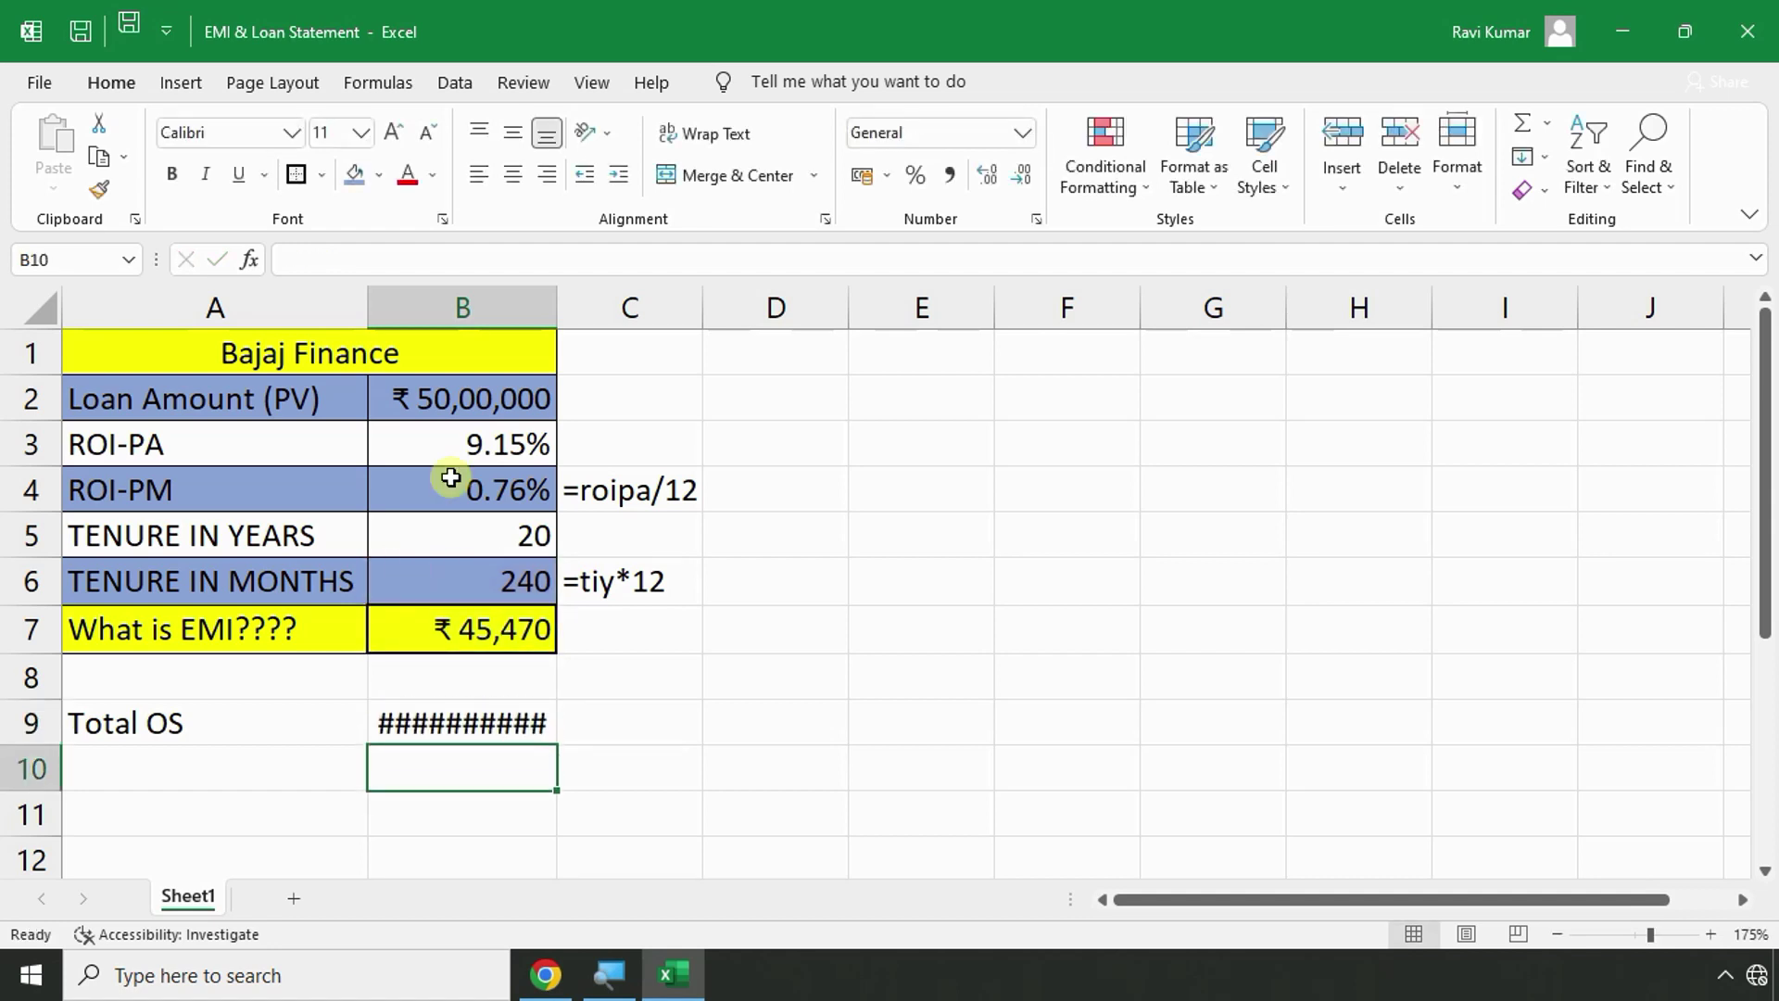
Widen column B to fit the Total OS amount and reduce cell B9 to zero decimal places.
drag(557, 308, 620, 299)
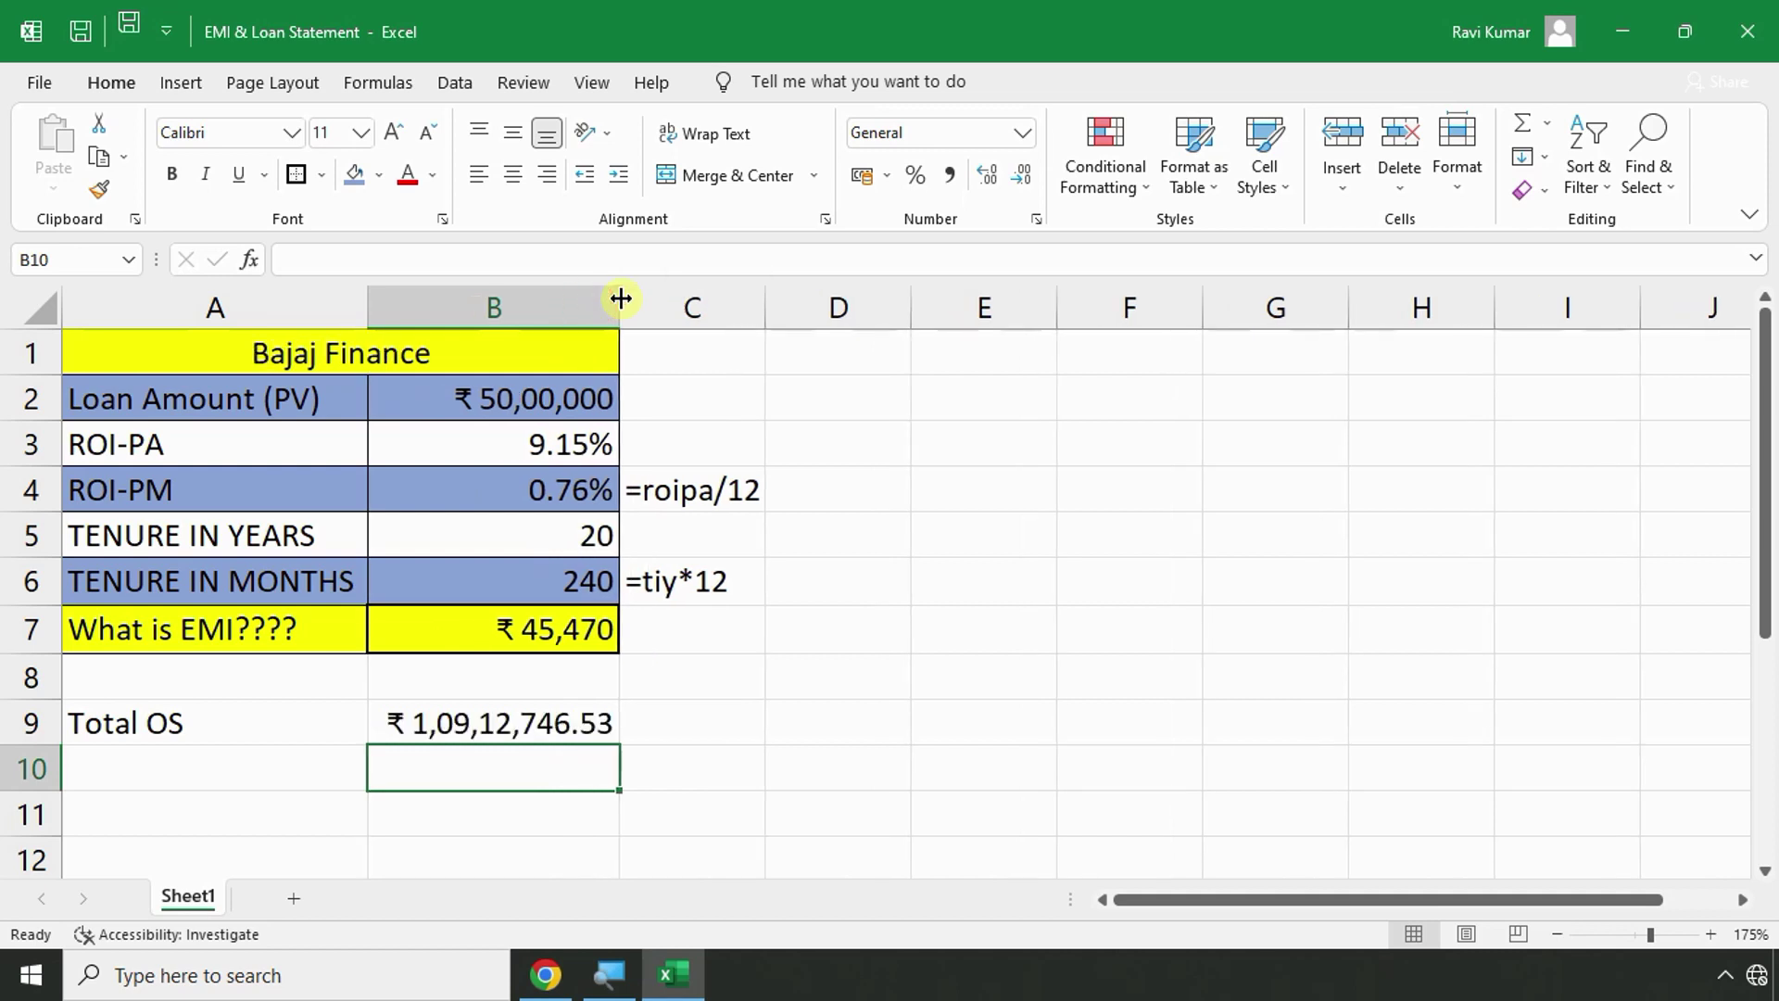
click(541, 723)
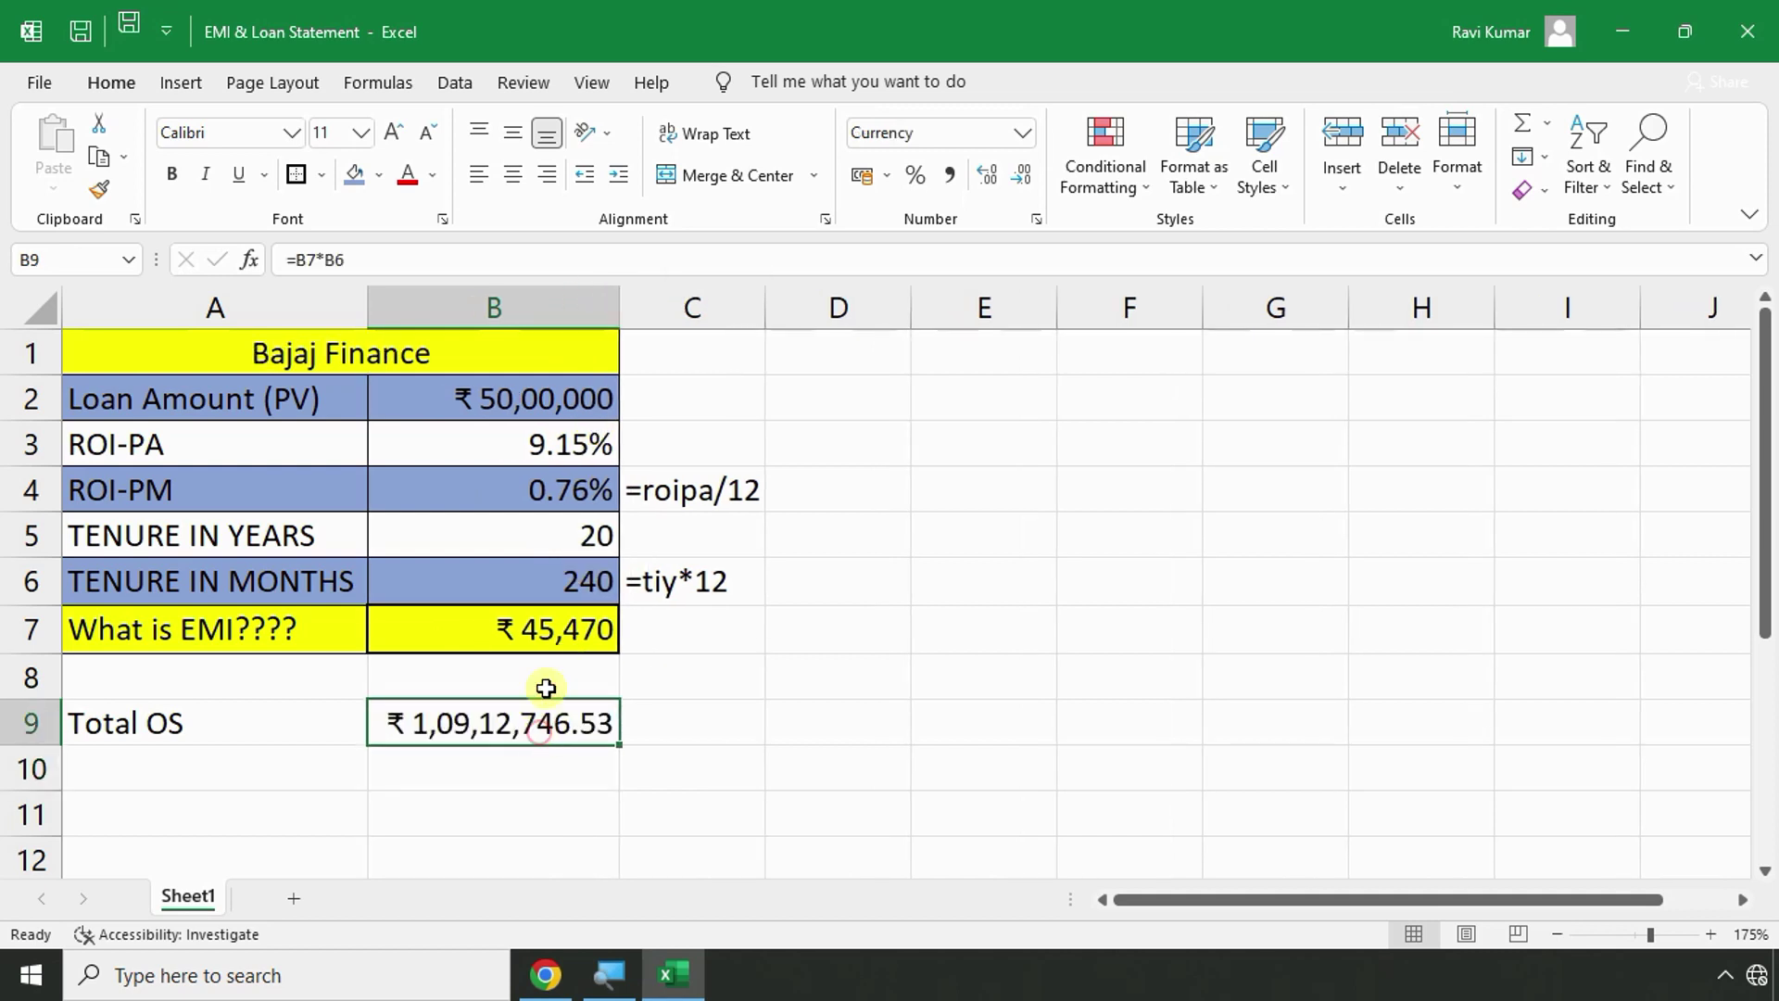
click(1023, 175)
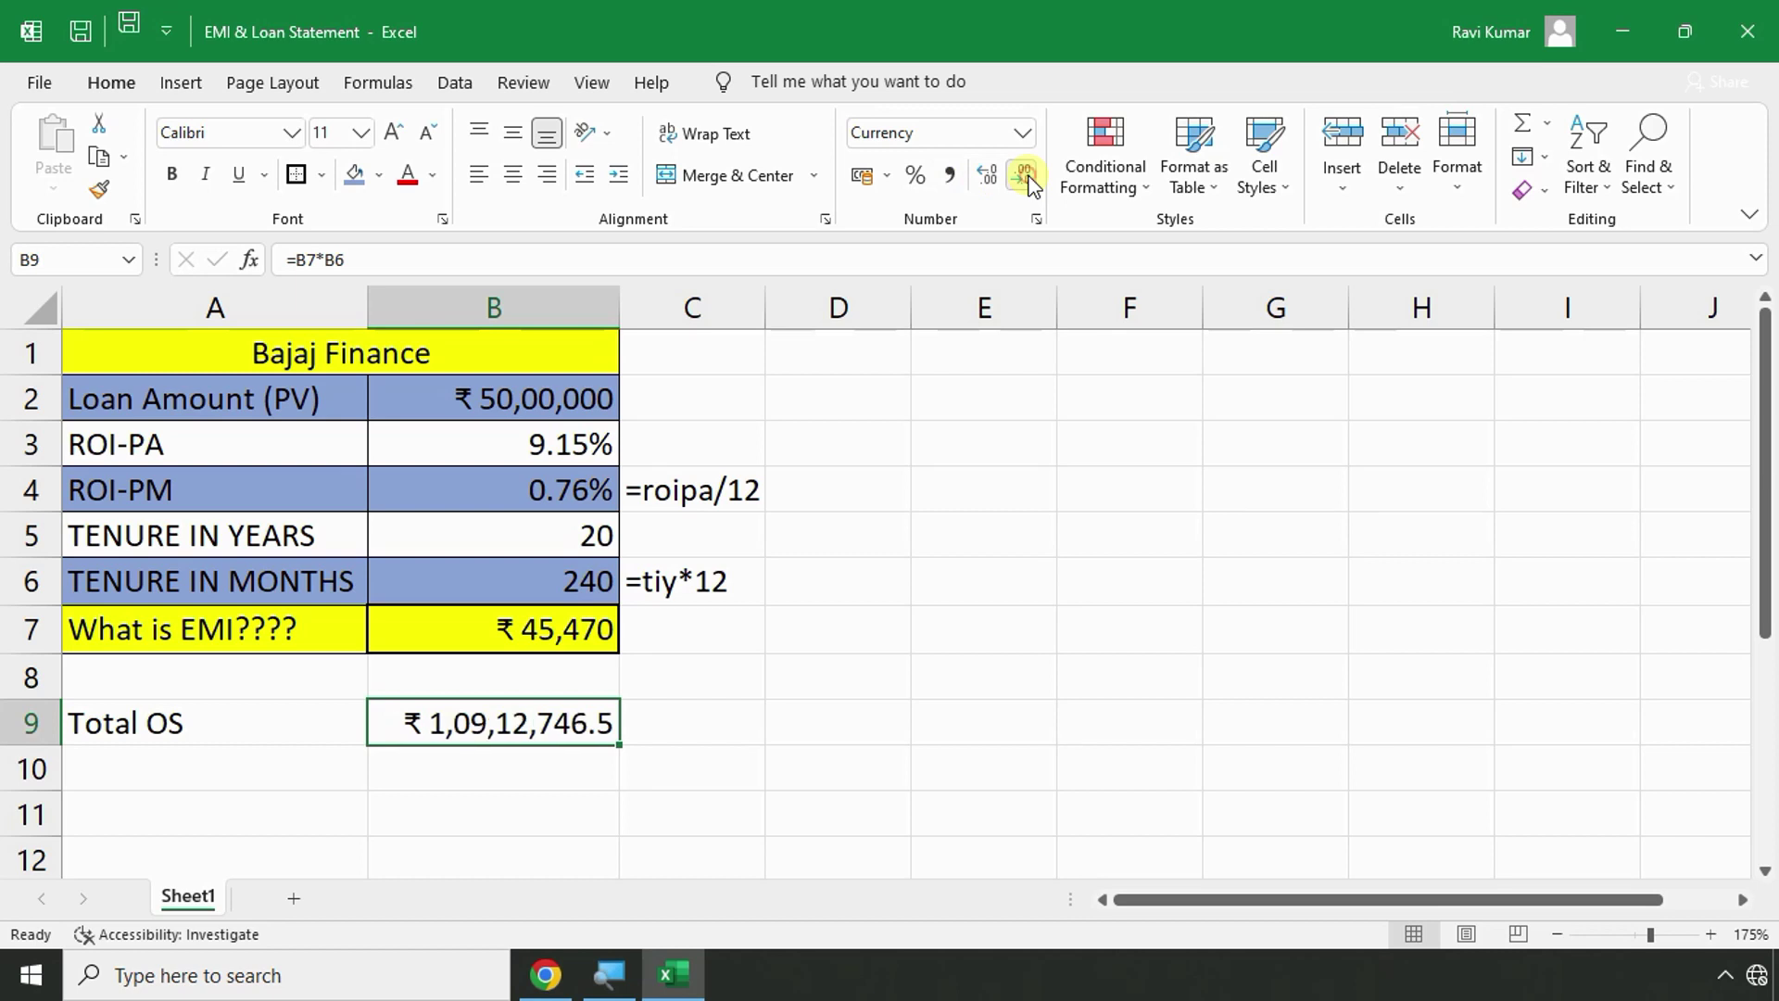
click(1023, 174)
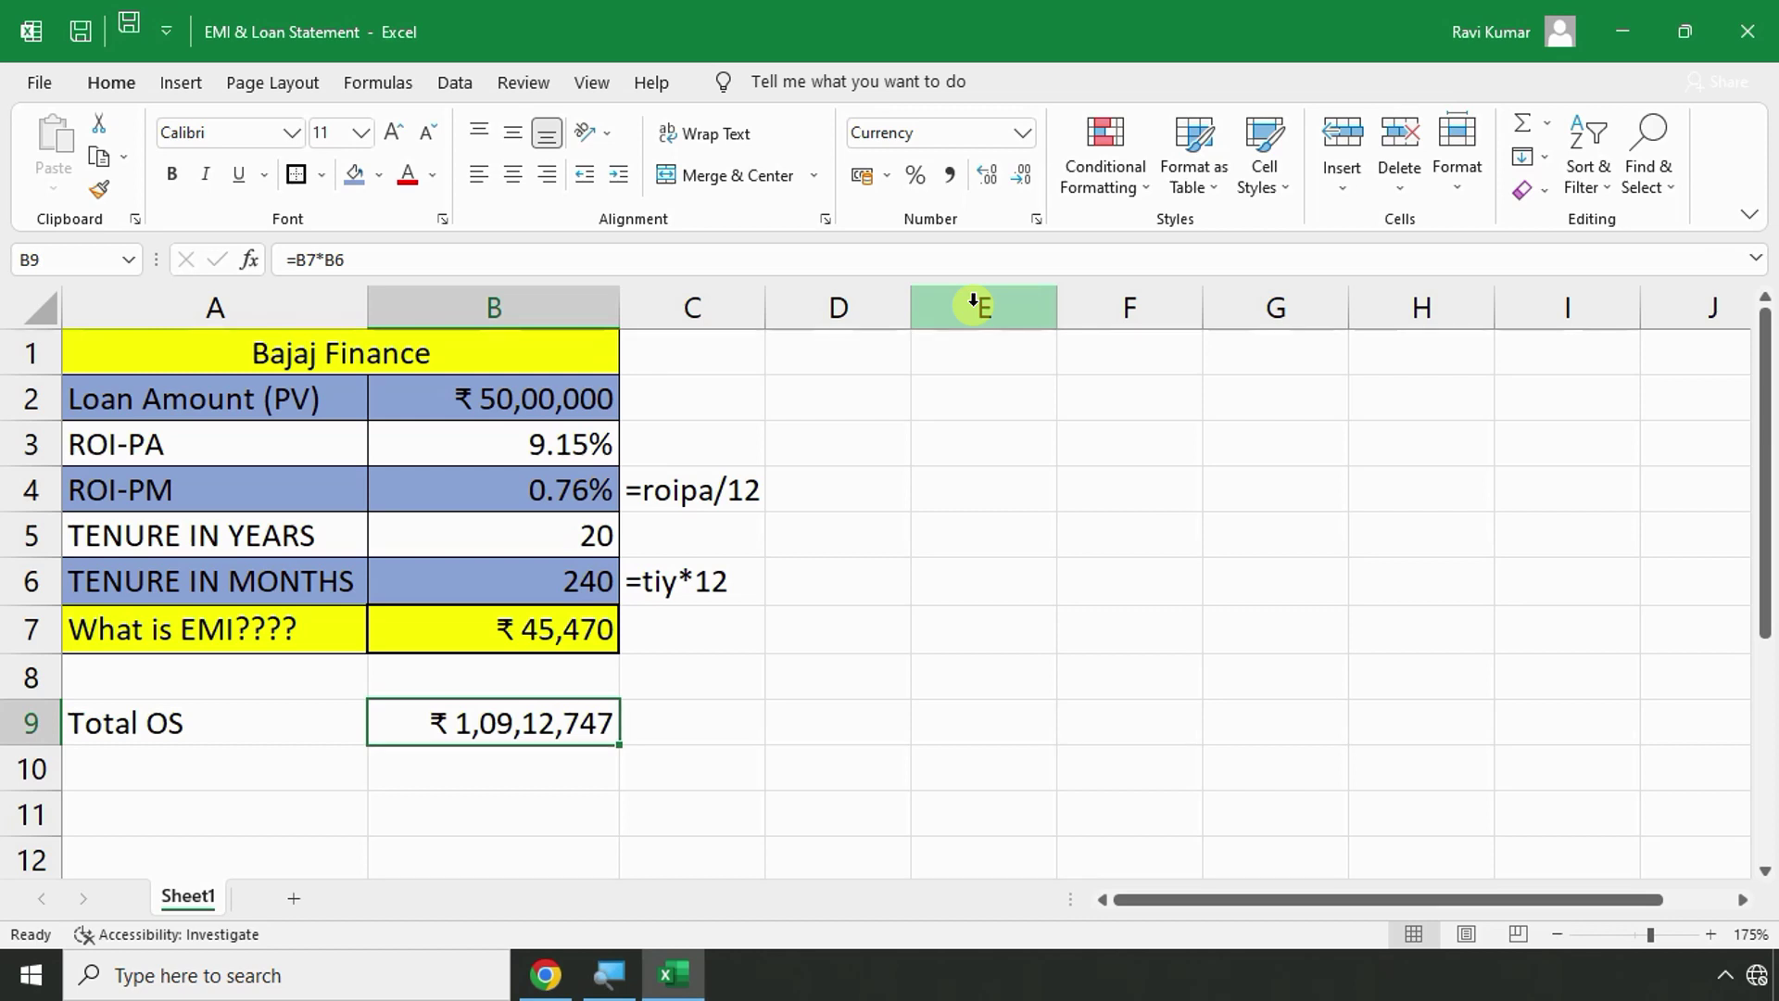
Test the calculator with a loan amount of 200000, an annual rate of 14% and a tenure of 3 years.
click(525, 398)
text(200000)
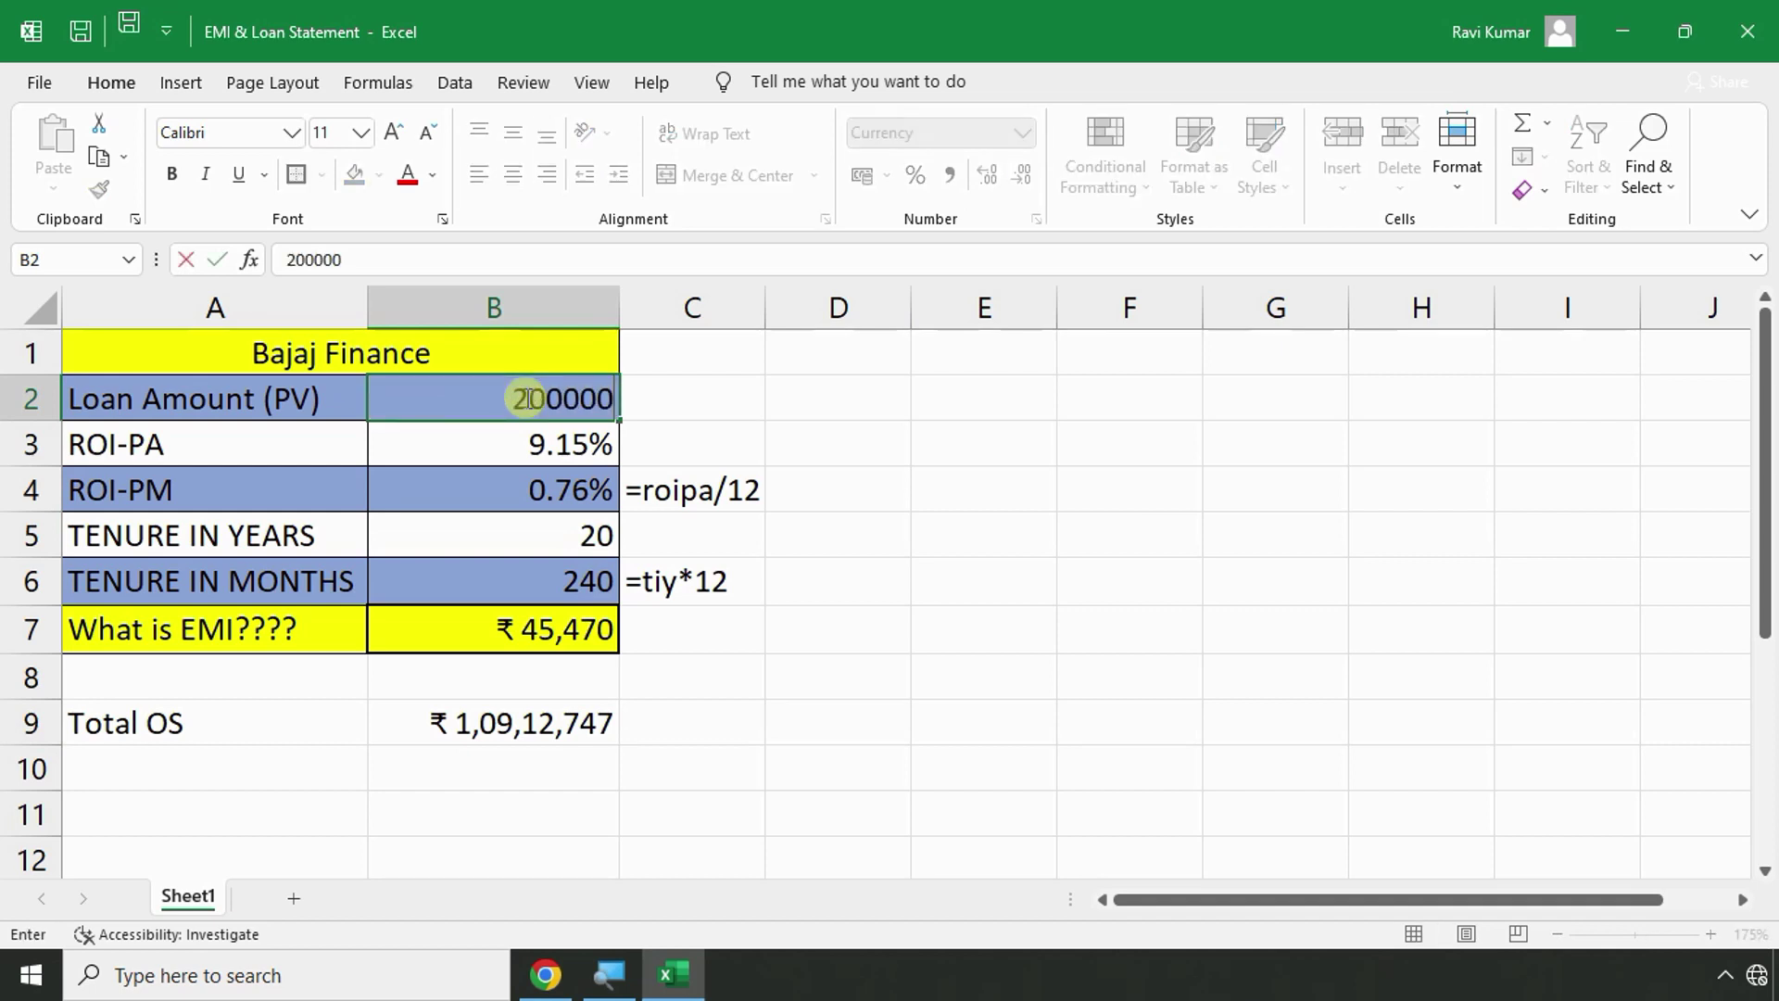
key(Return)
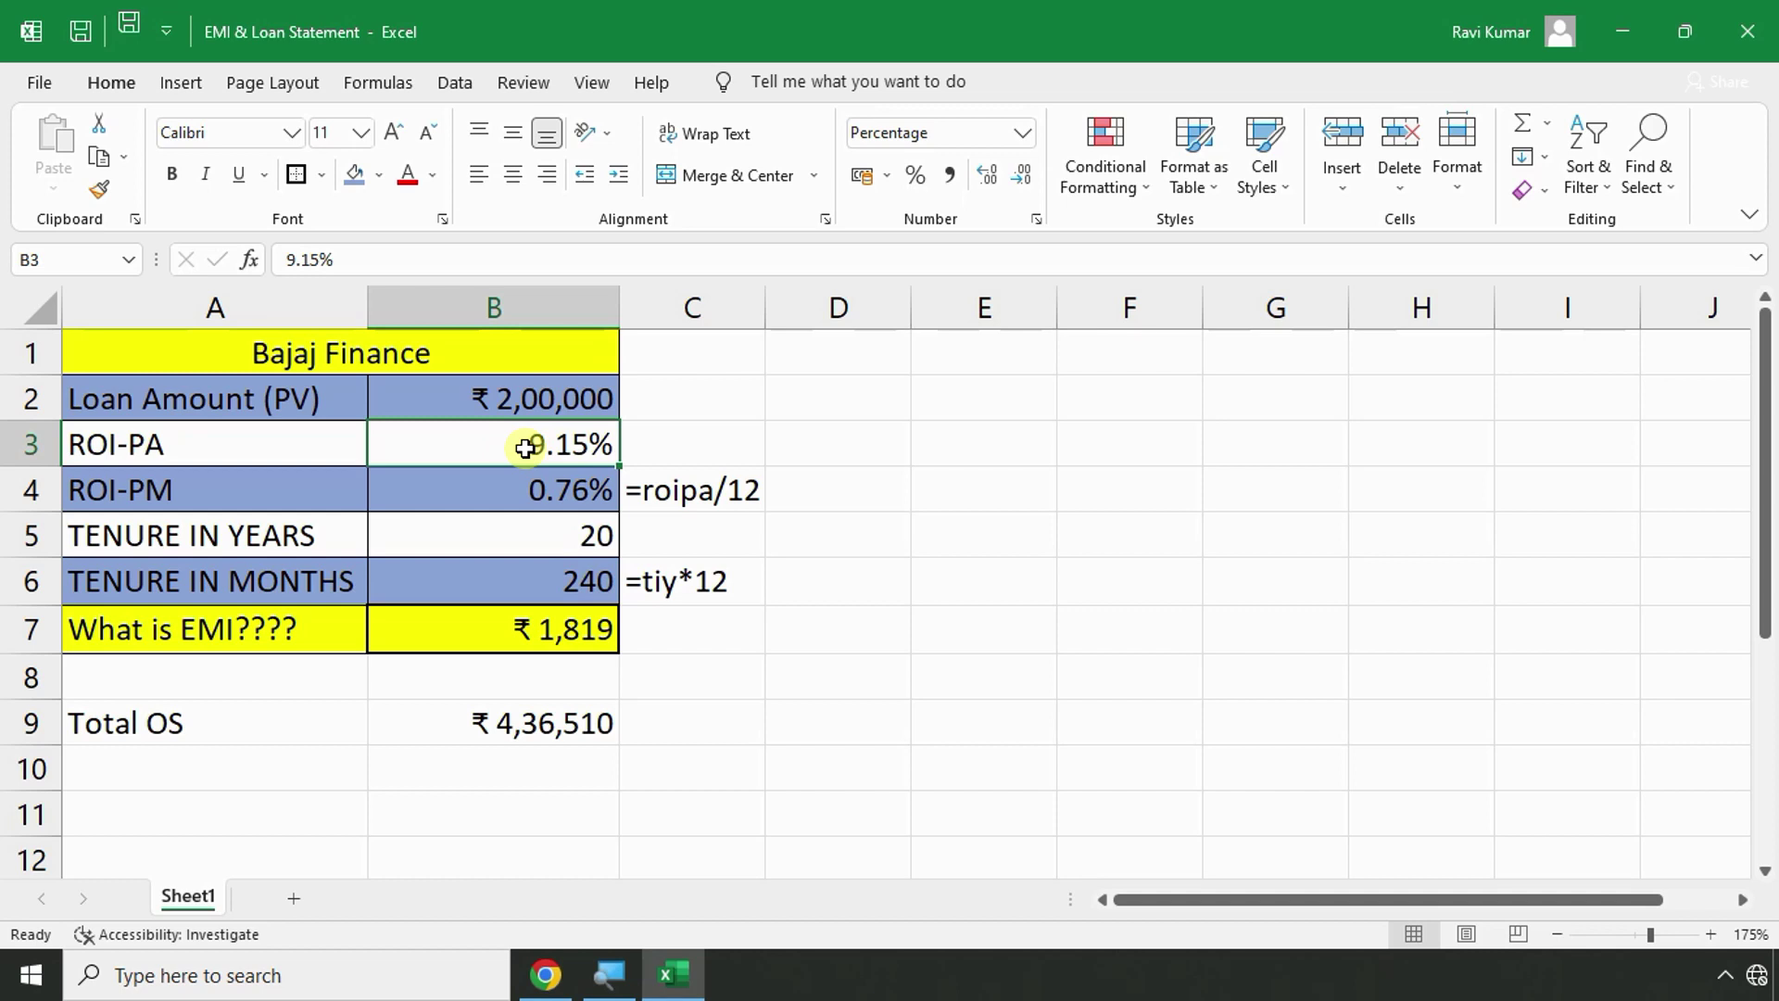
text(14)
key(Return)
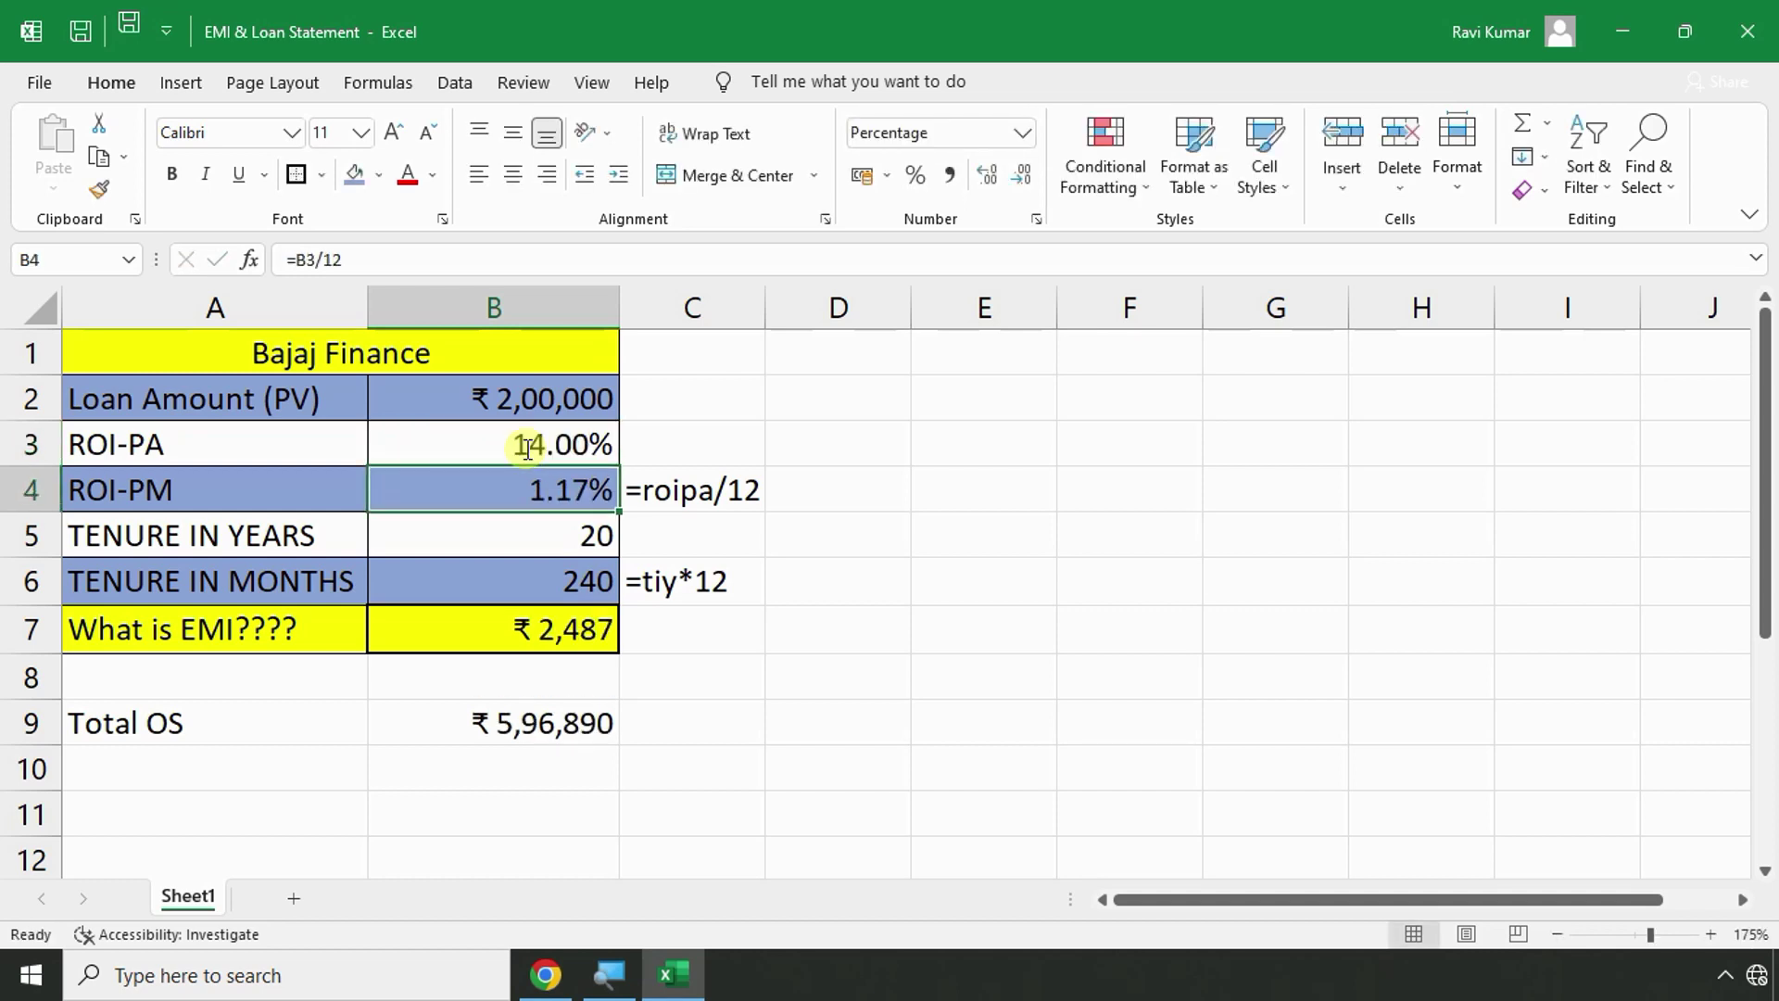
click(520, 496)
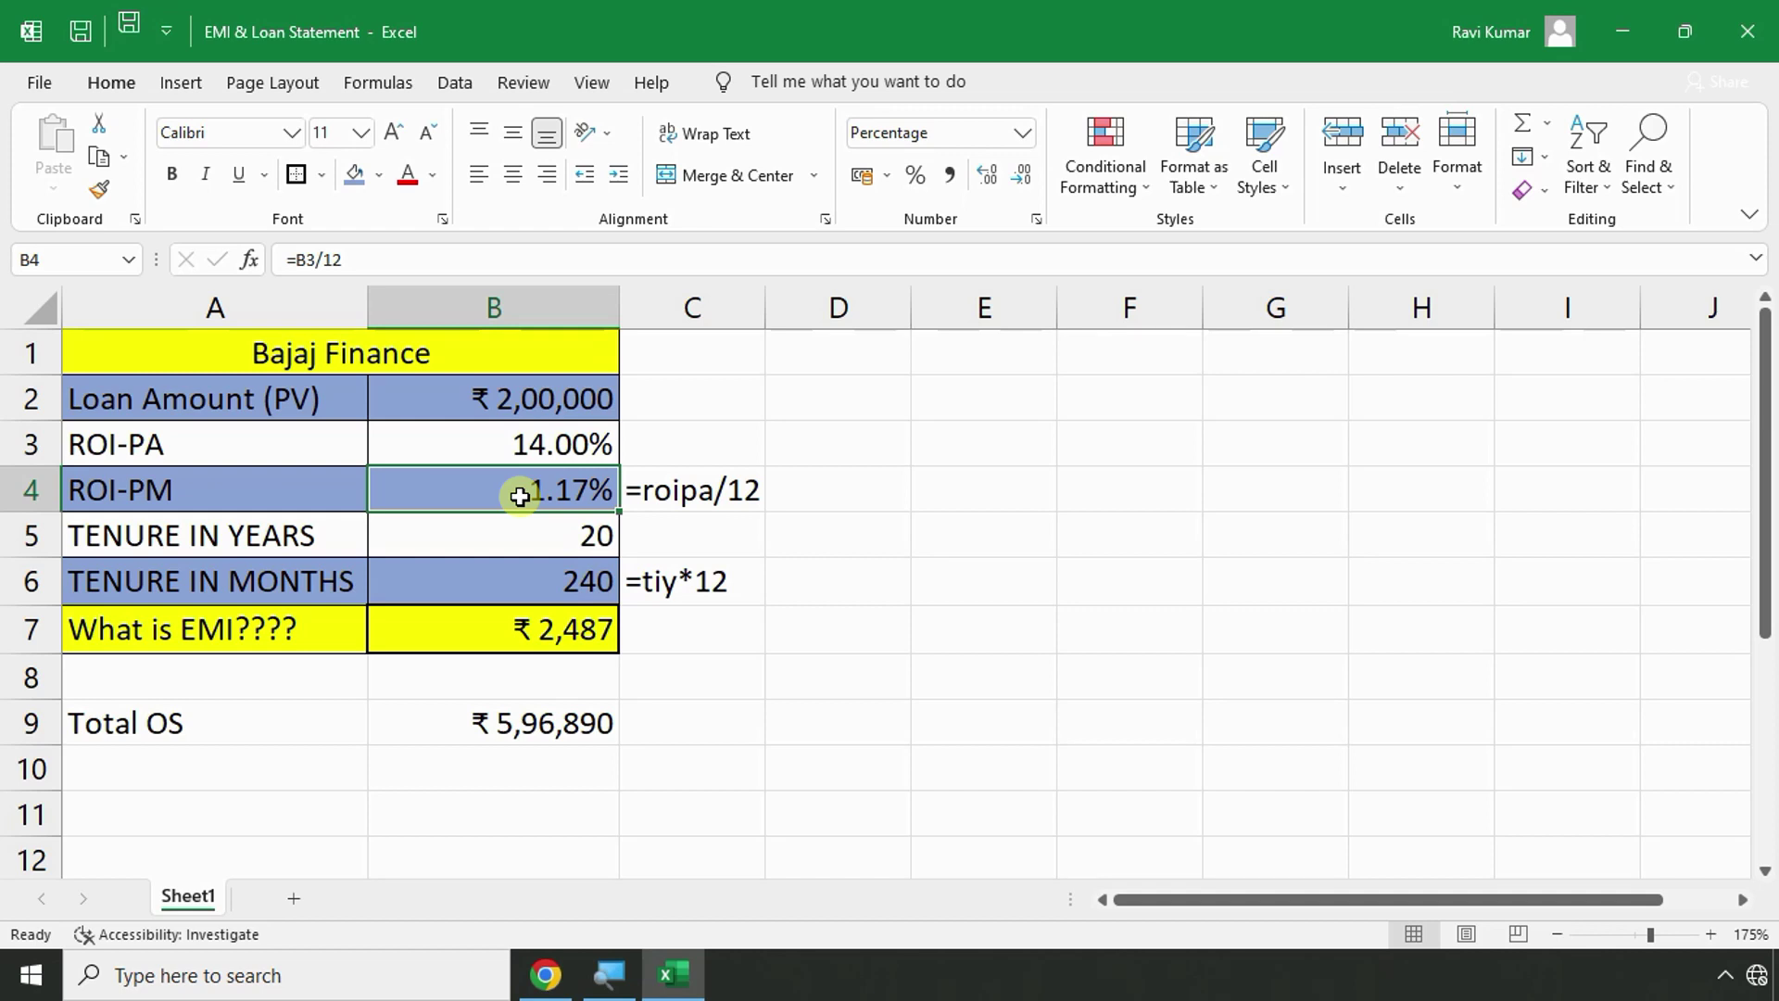
click(521, 533)
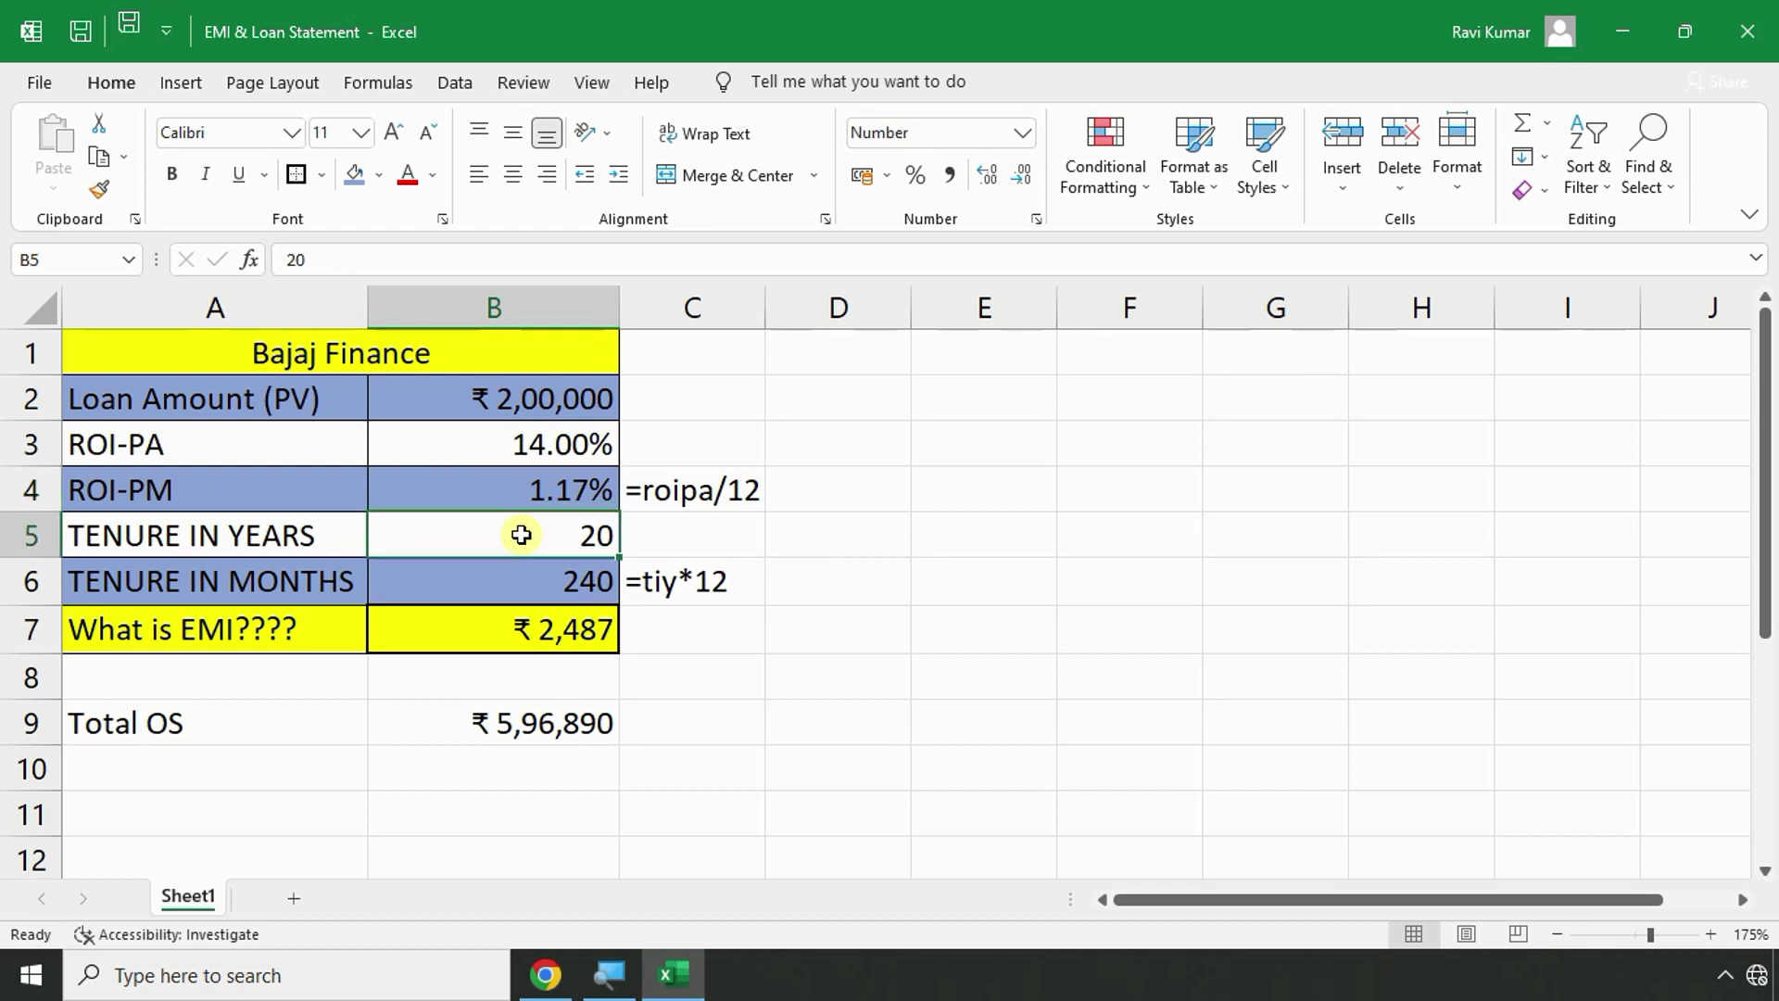
text(3)
key(Return)
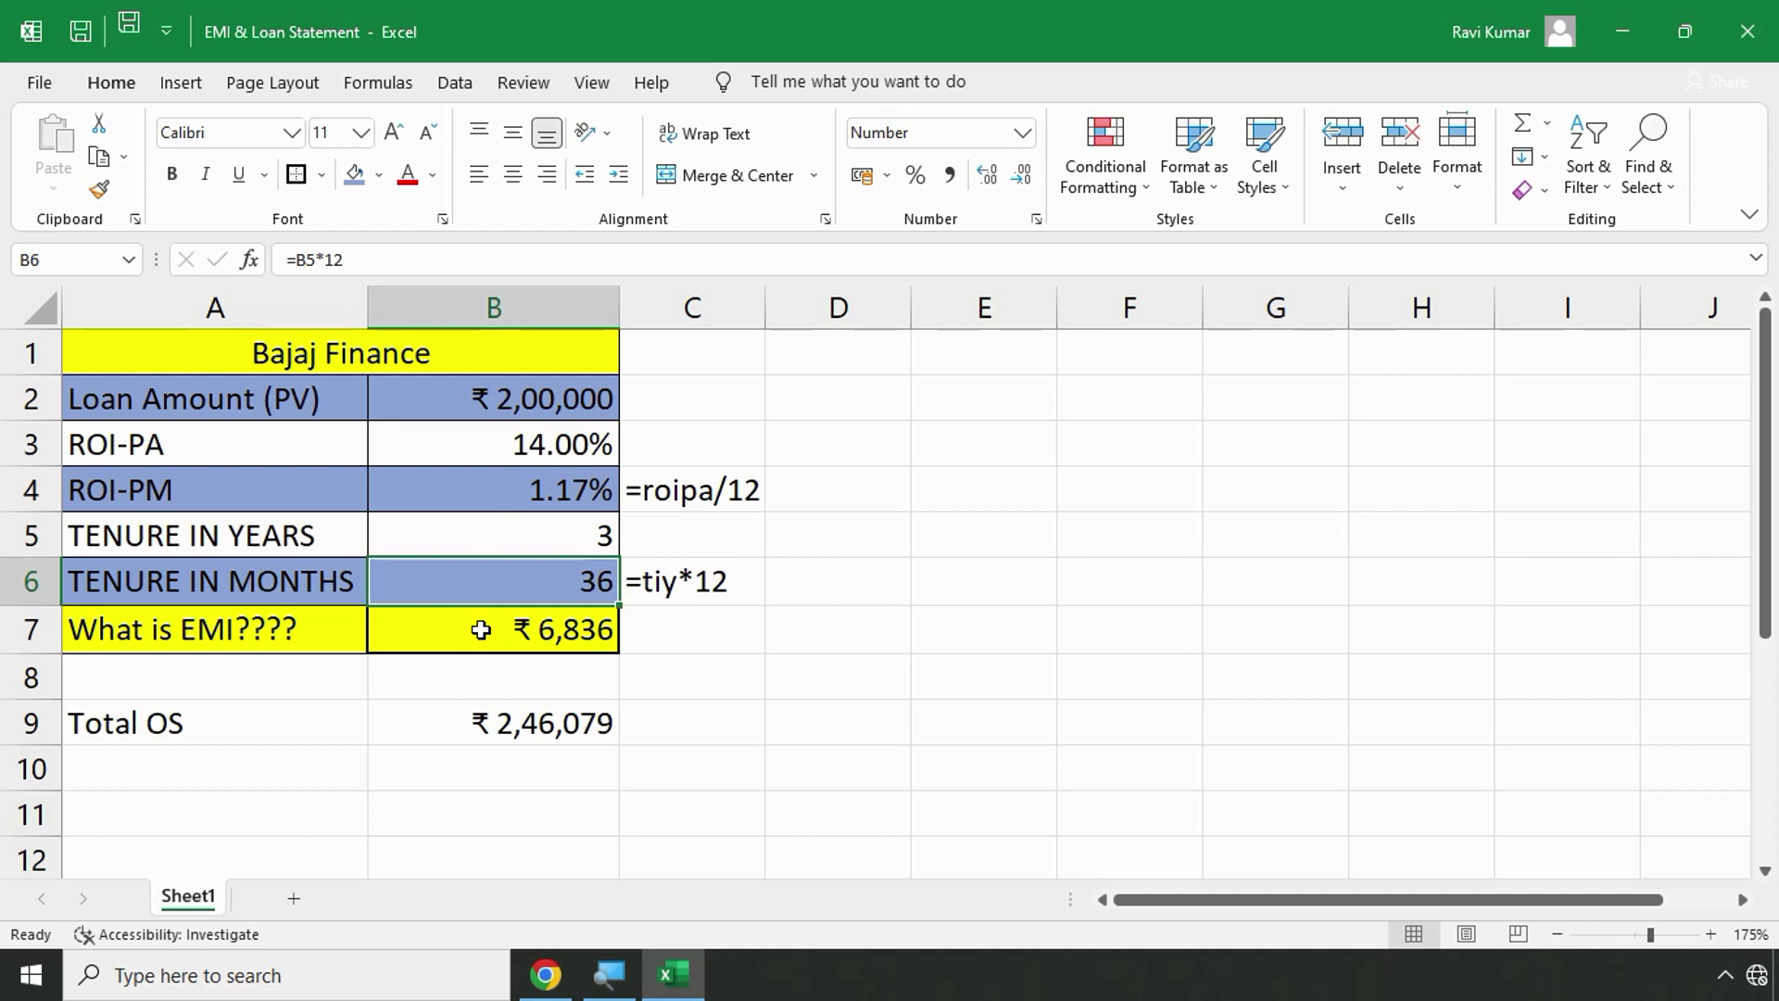
click(489, 722)
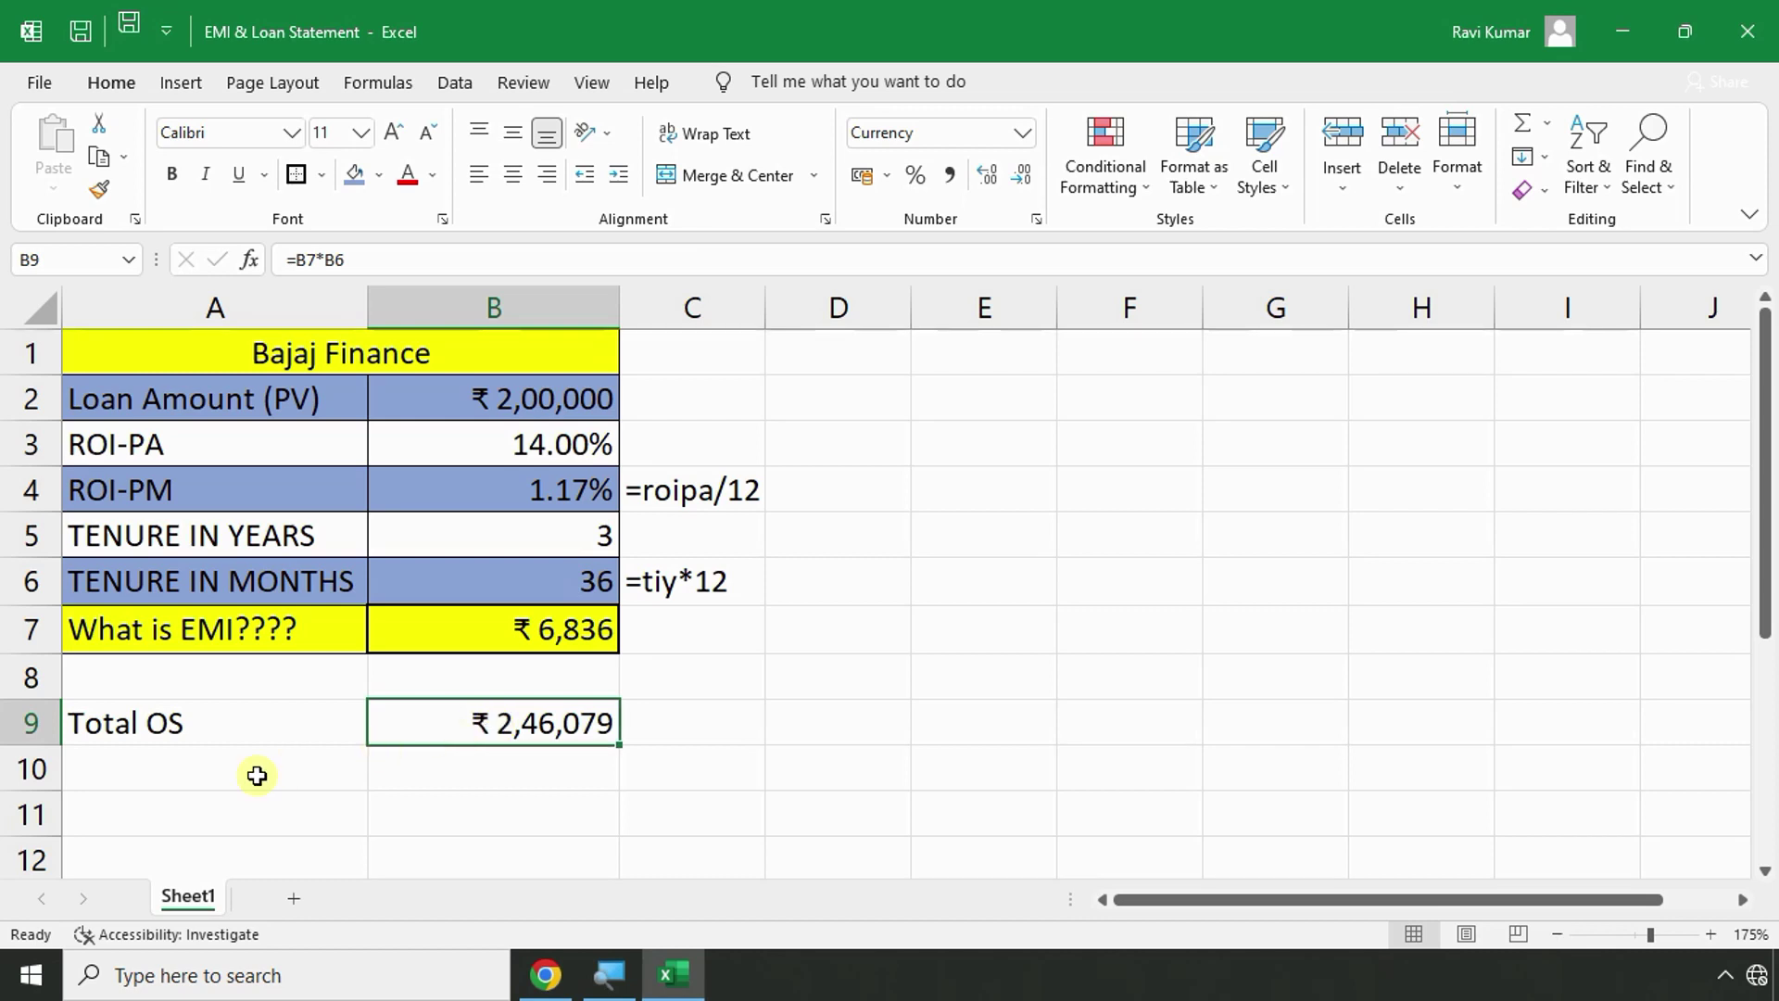
Undo the test entries for tenure, annual rate and loan amount.
click(125, 775)
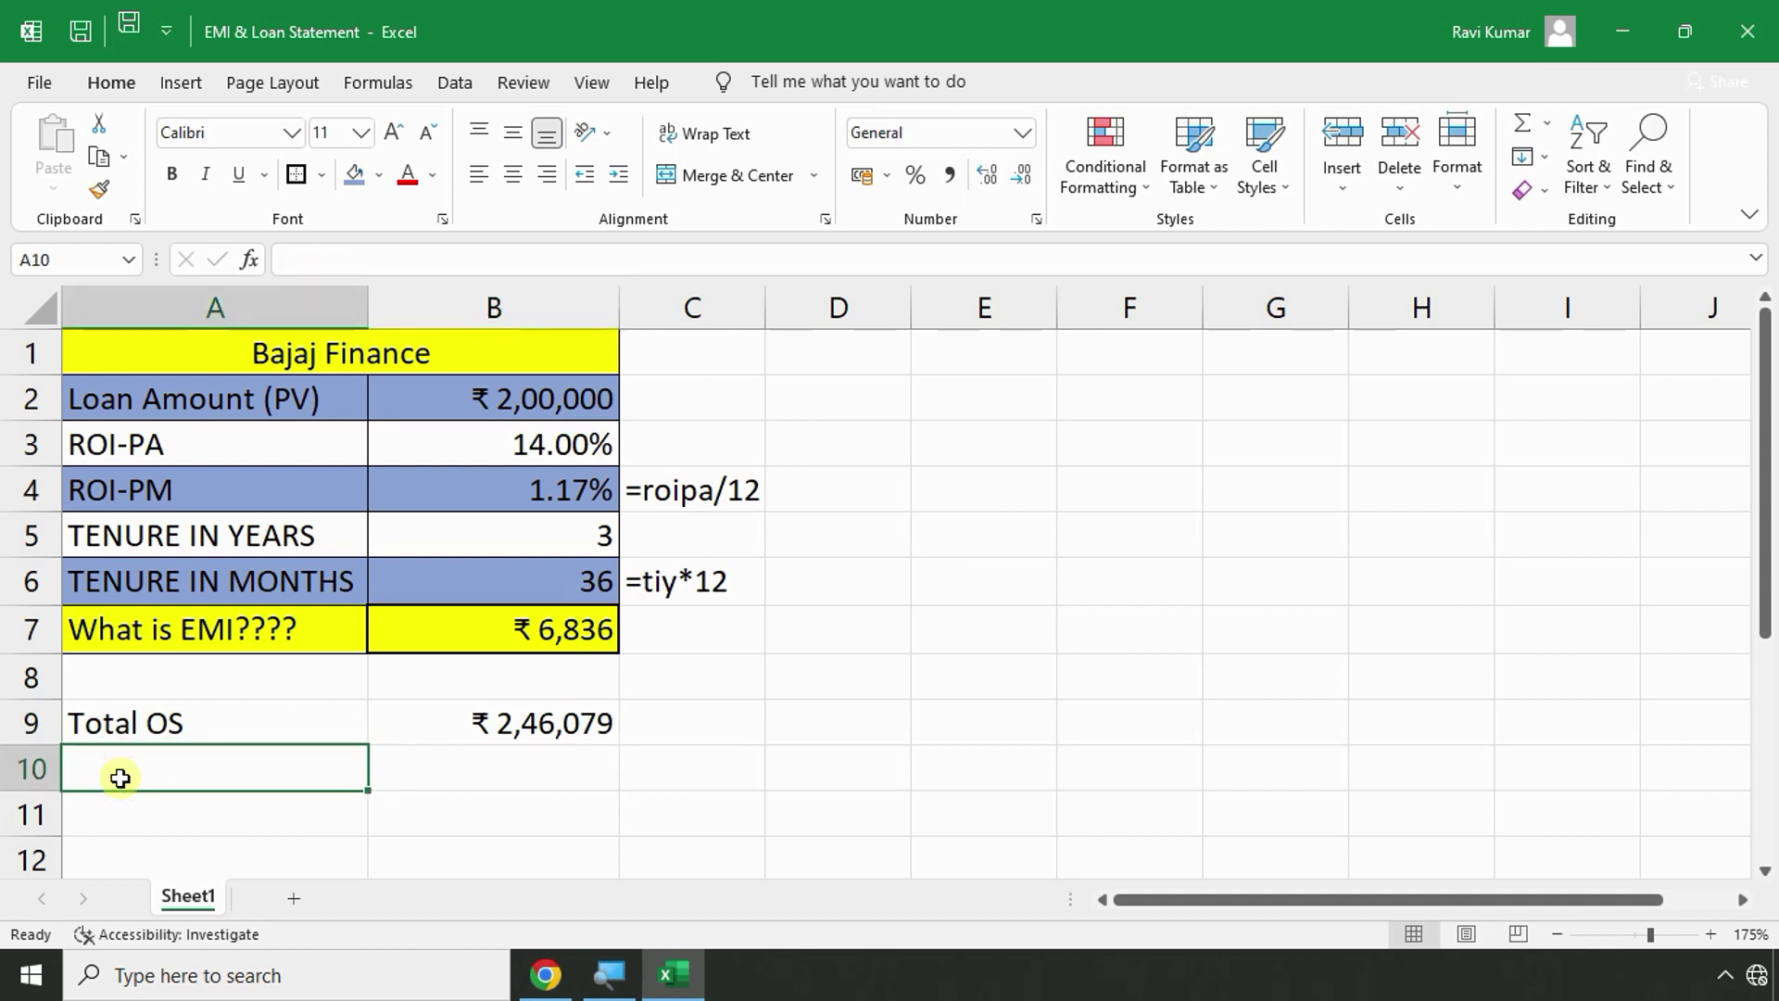
key(ctrl+z)
key(ctrl+z)
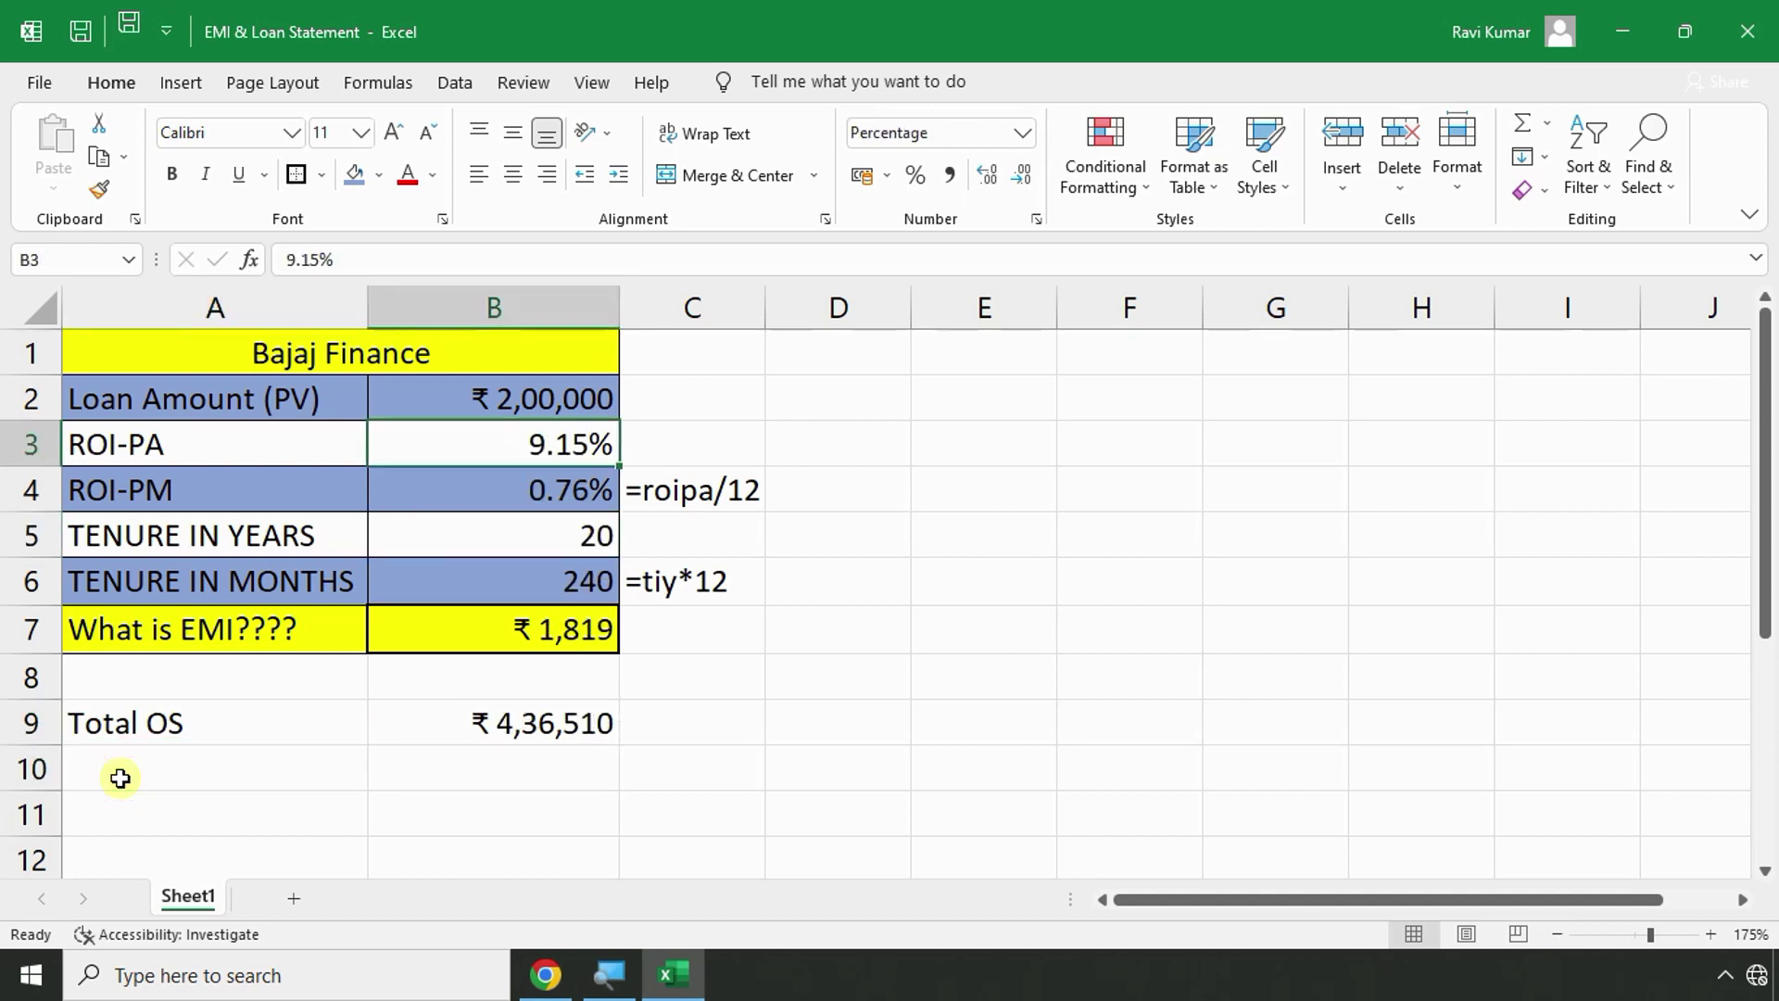
key(ctrl+z)
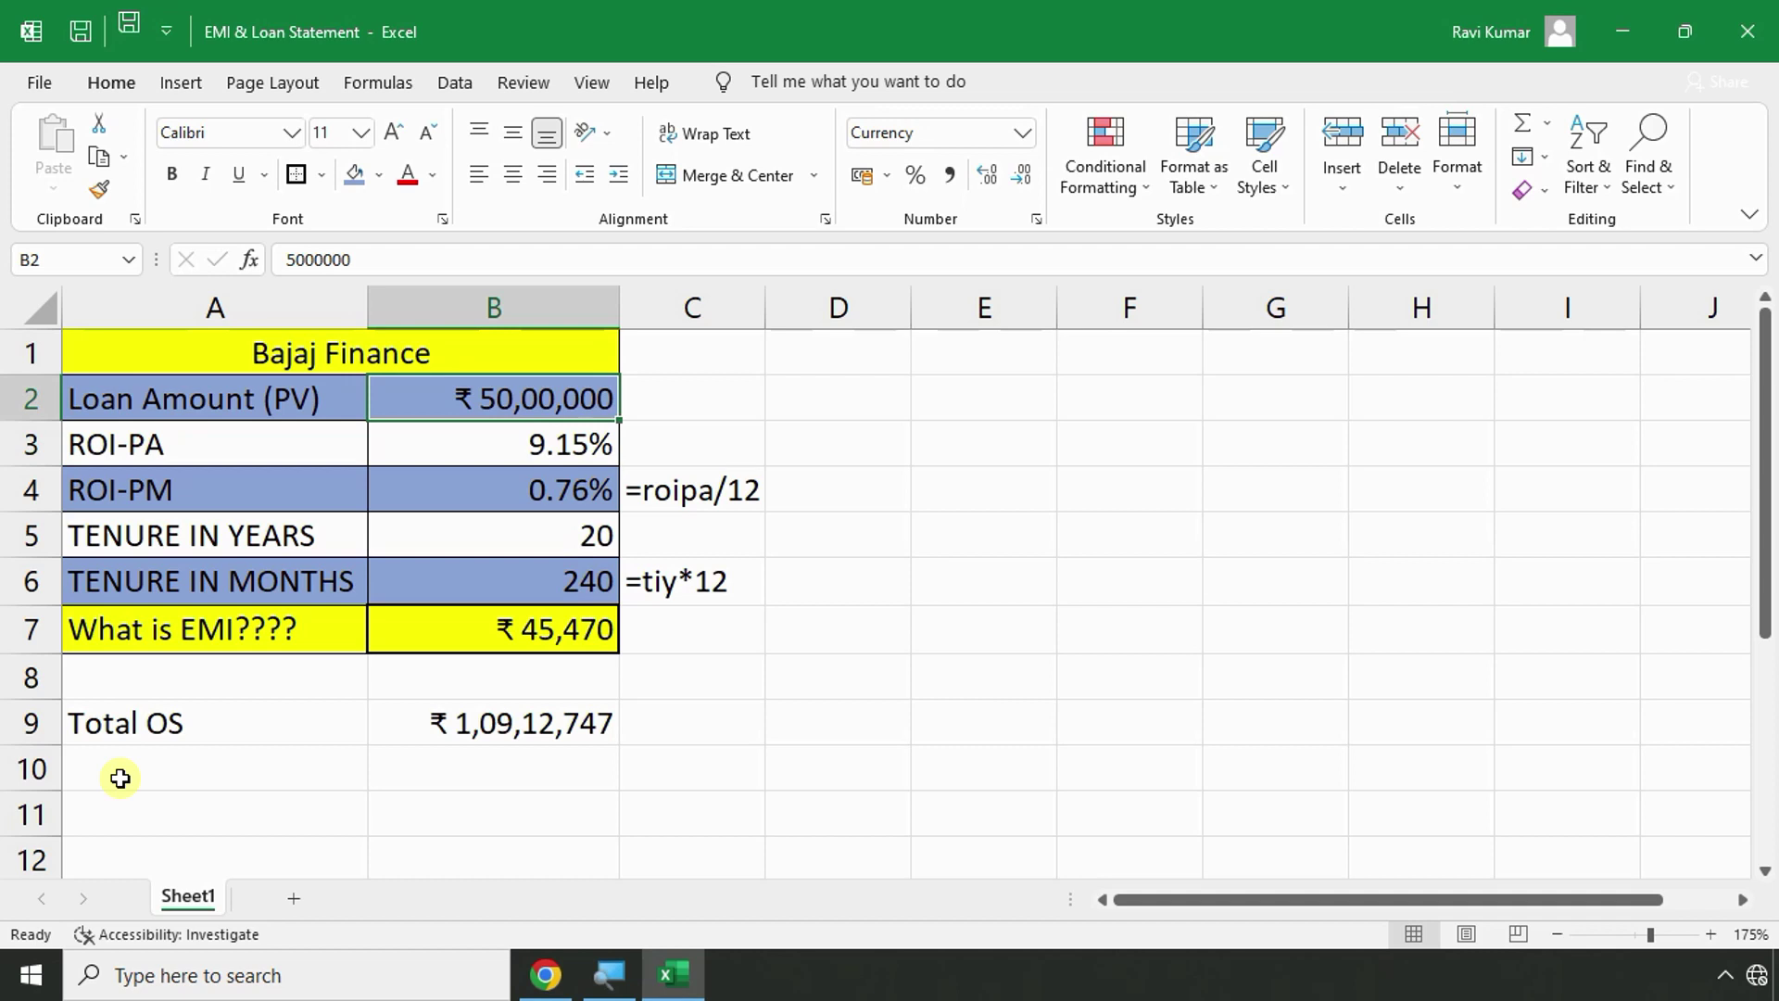
Enter the label Total Interest in cell A10 and select the adjacent cell B10 for its formula.
click(120, 777)
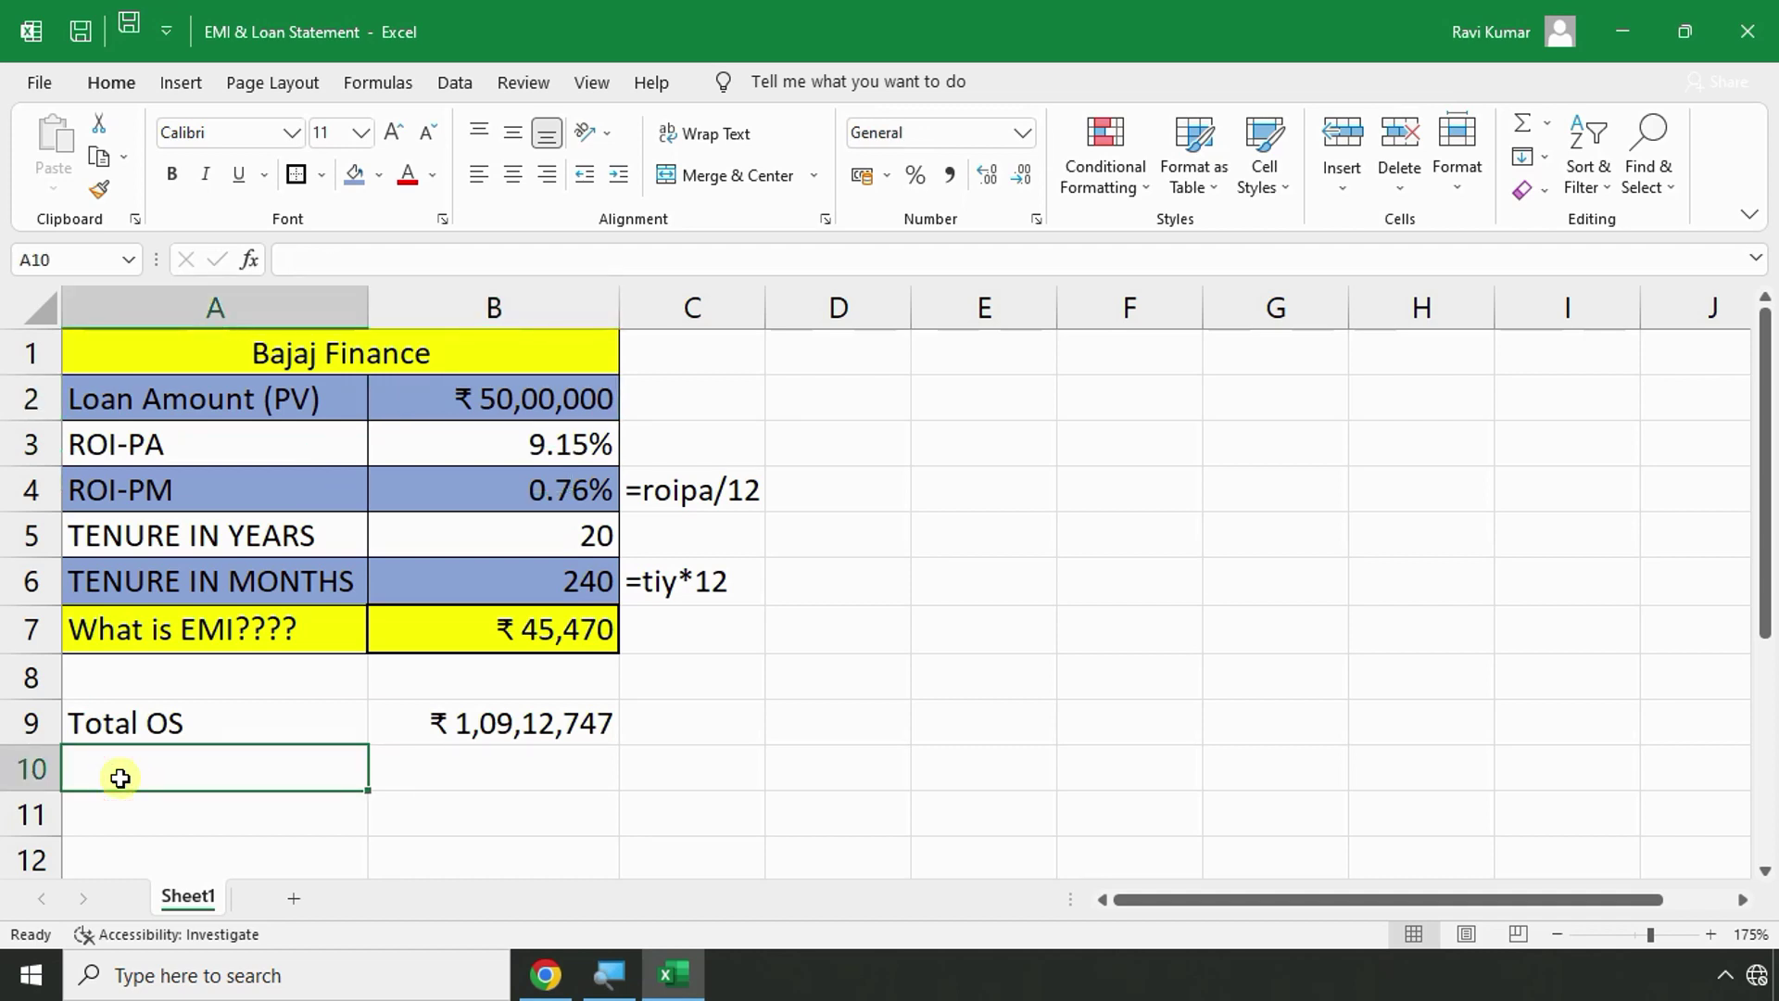
text(Total I)
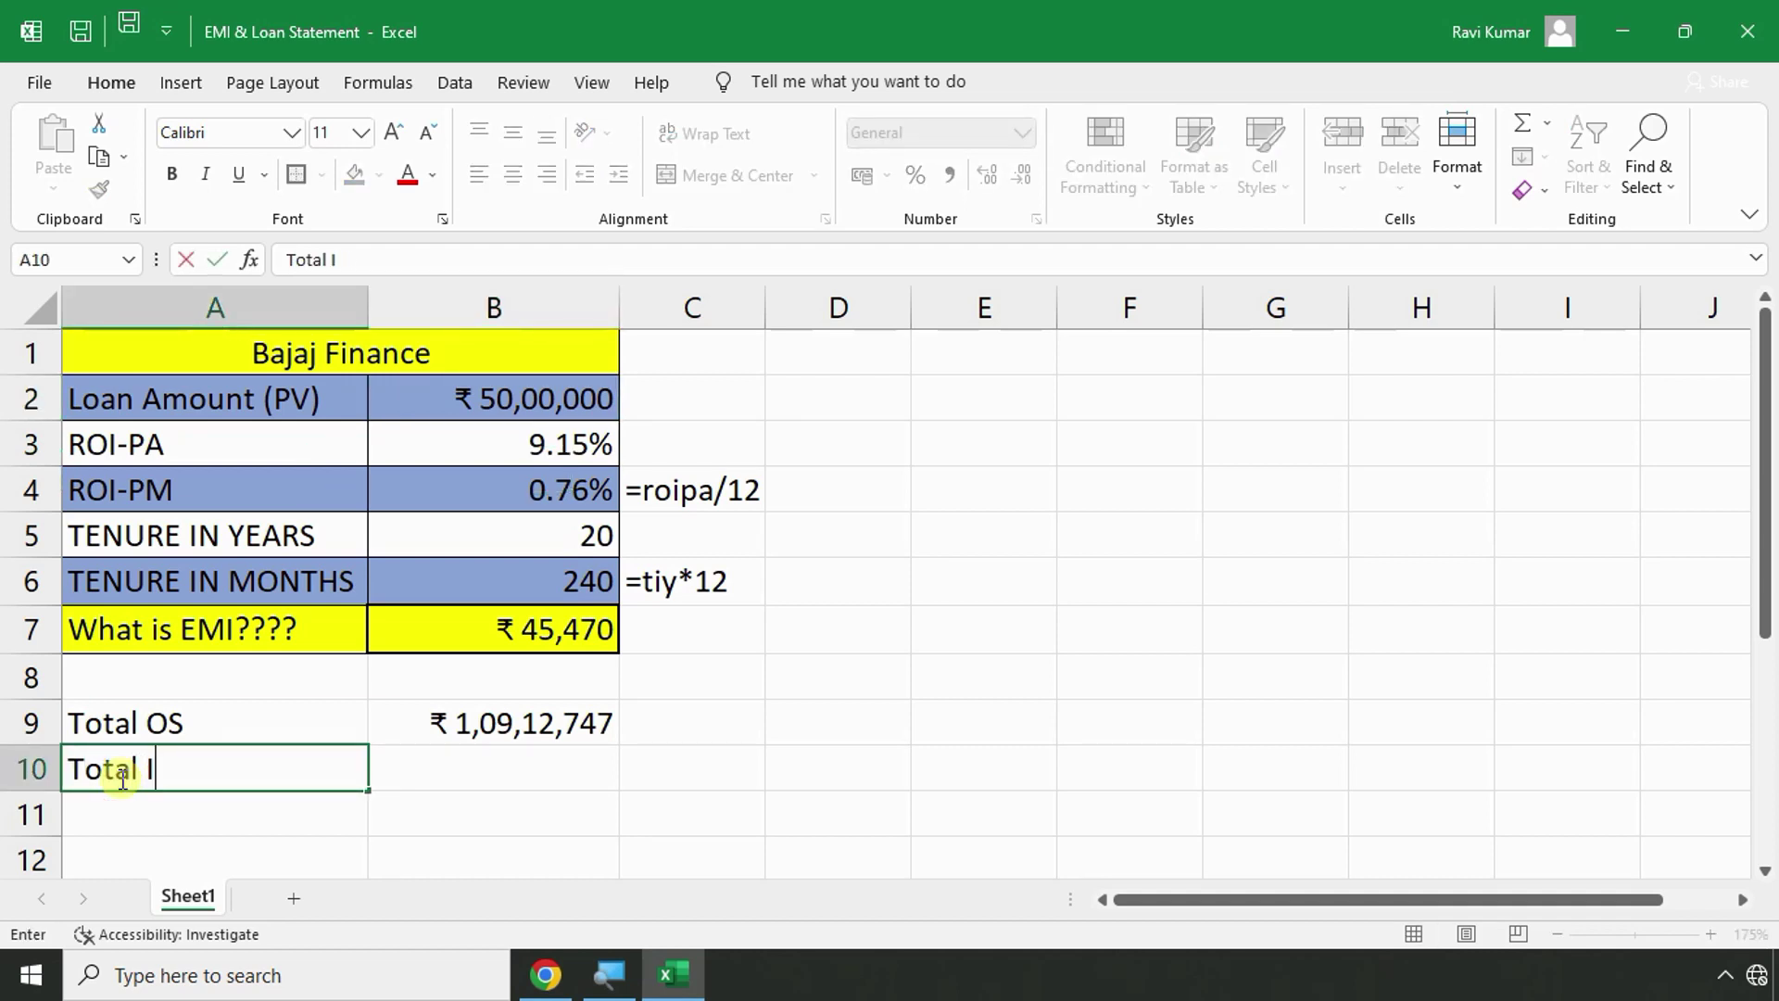
text(nterest)
key(Return)
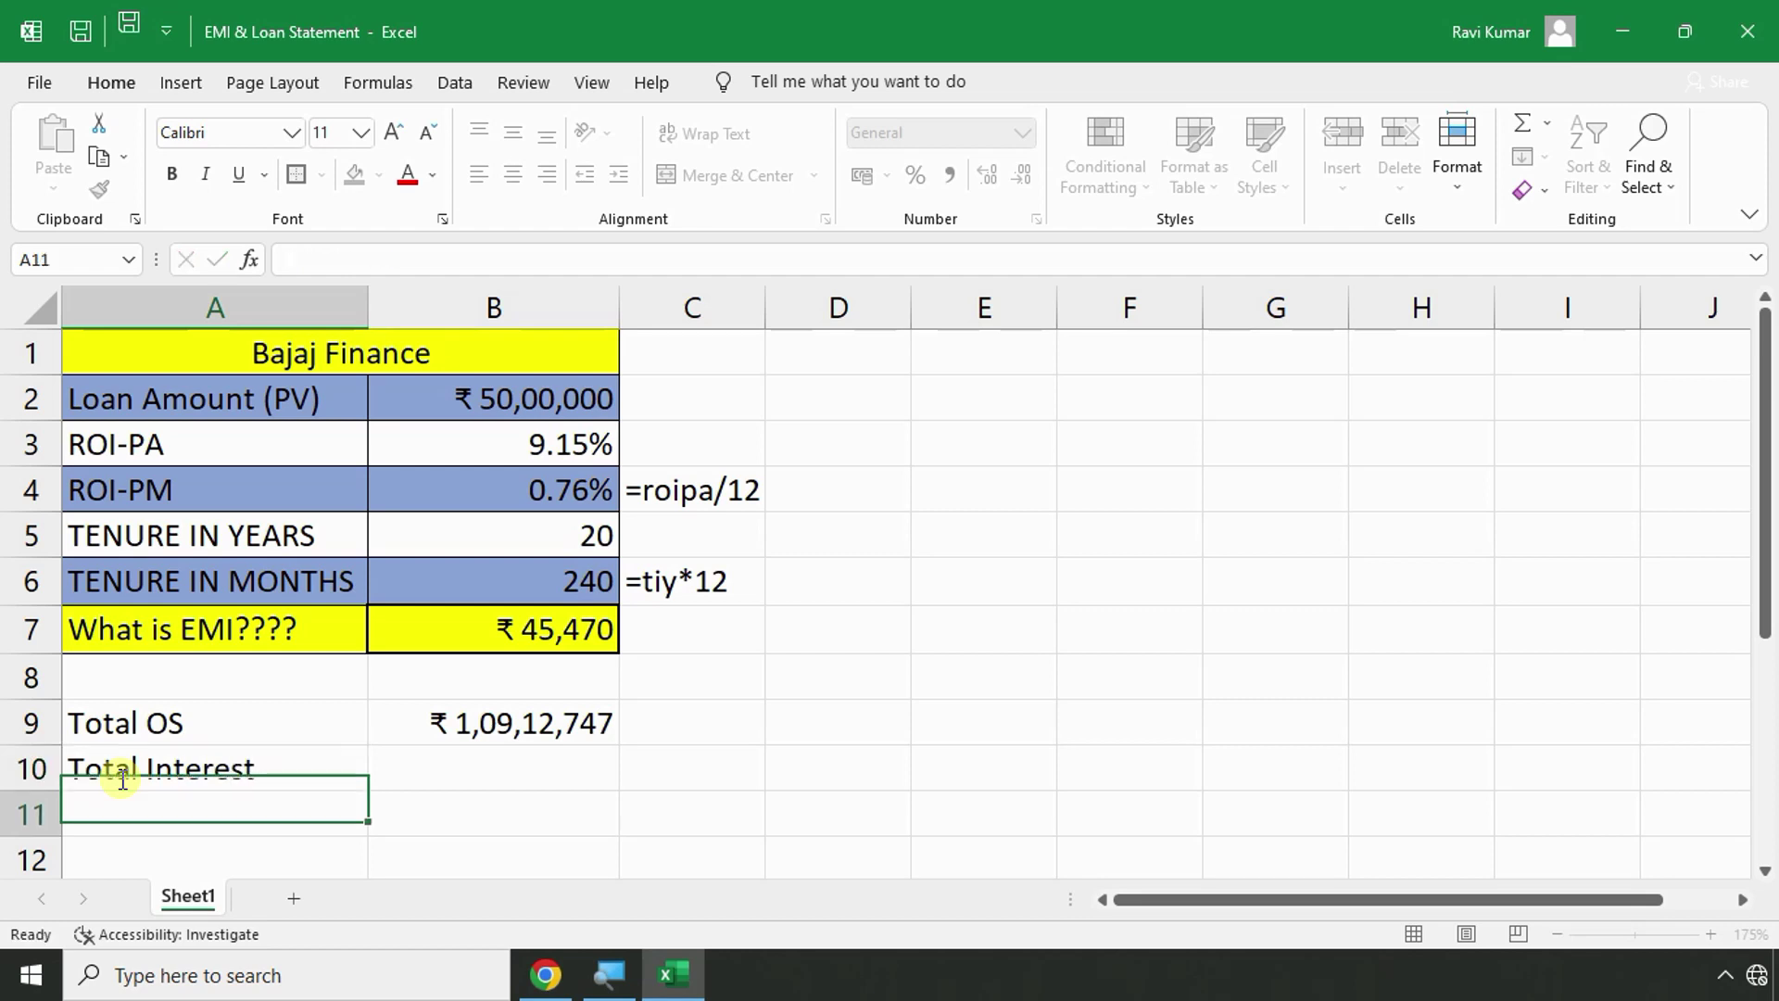
click(468, 776)
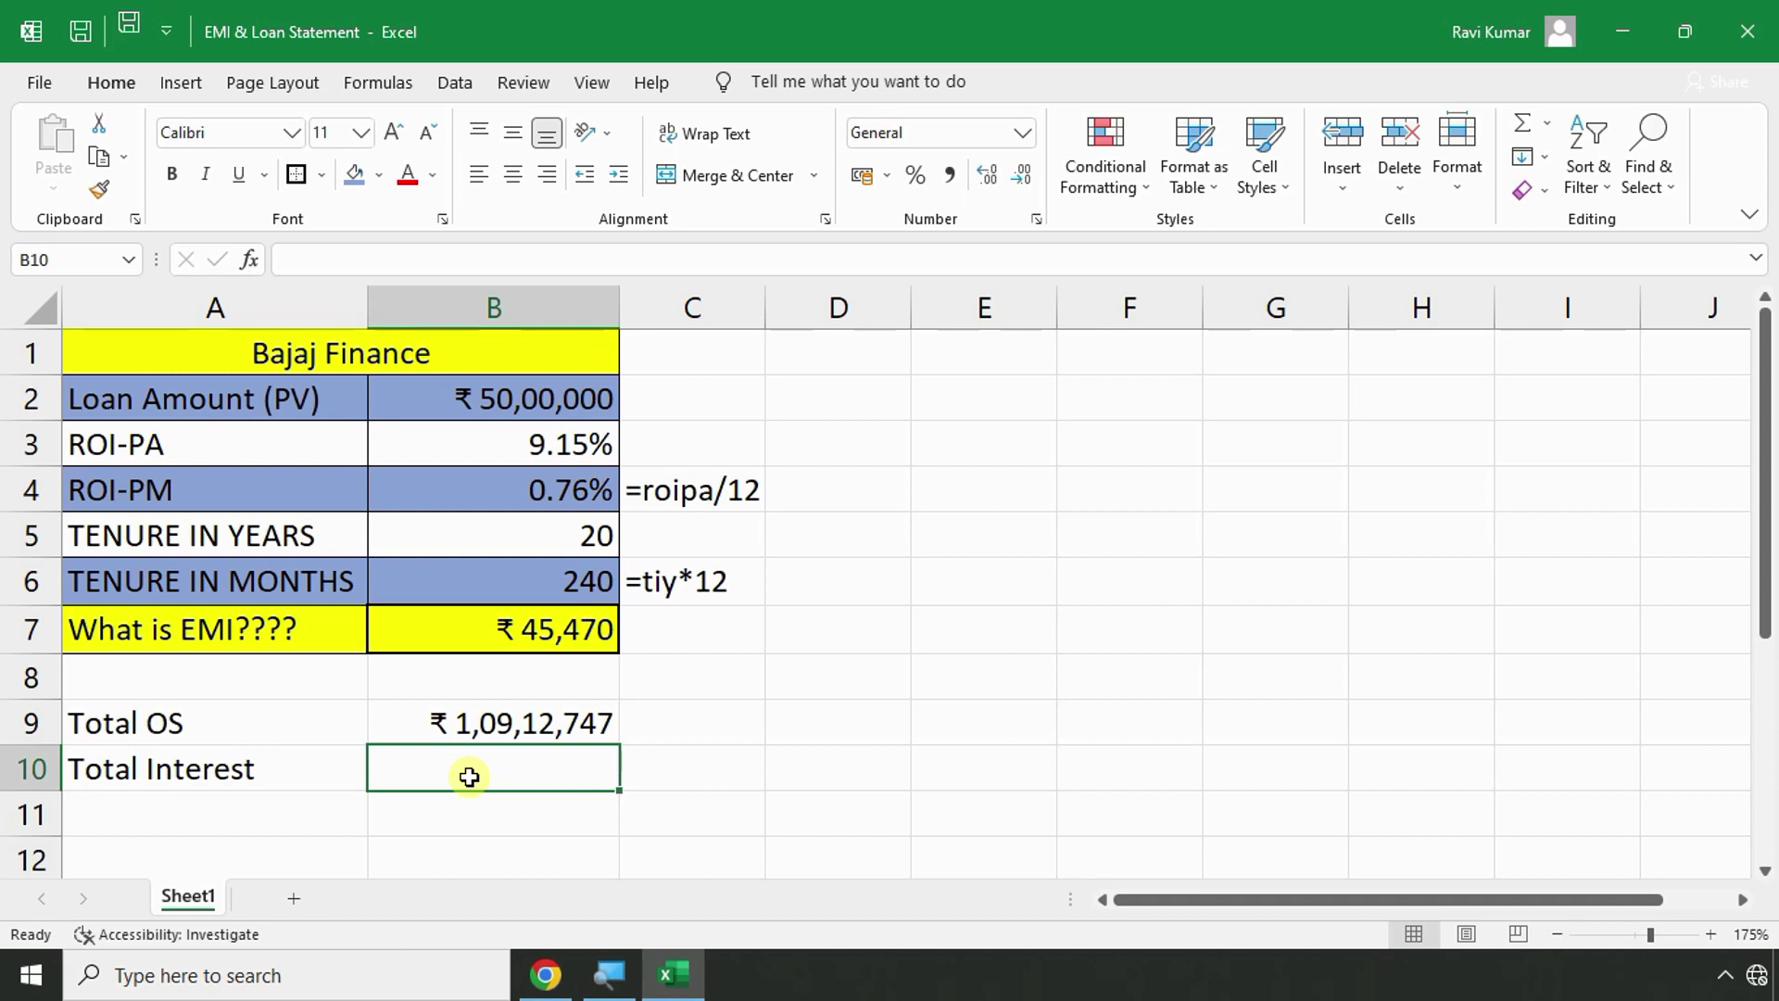
Calculate Total Interest in cell B10 as Total OS minus the loan amount with the formula =B9-B2.
text(=)
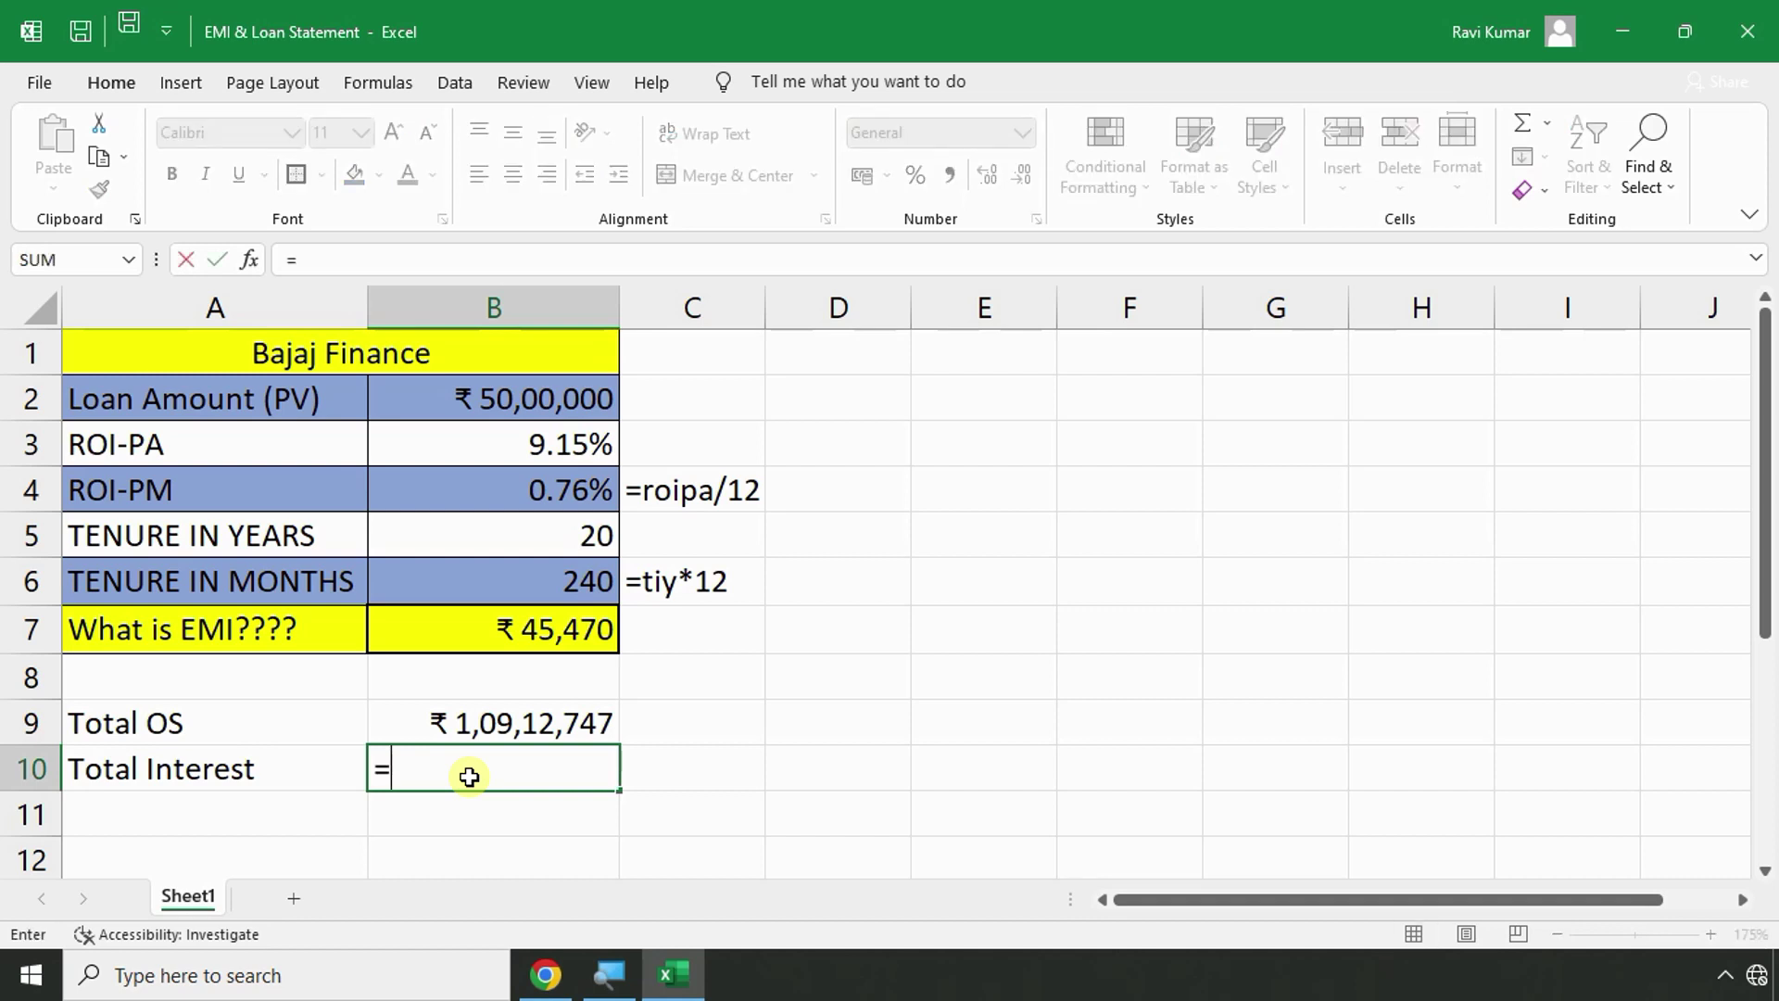
click(470, 722)
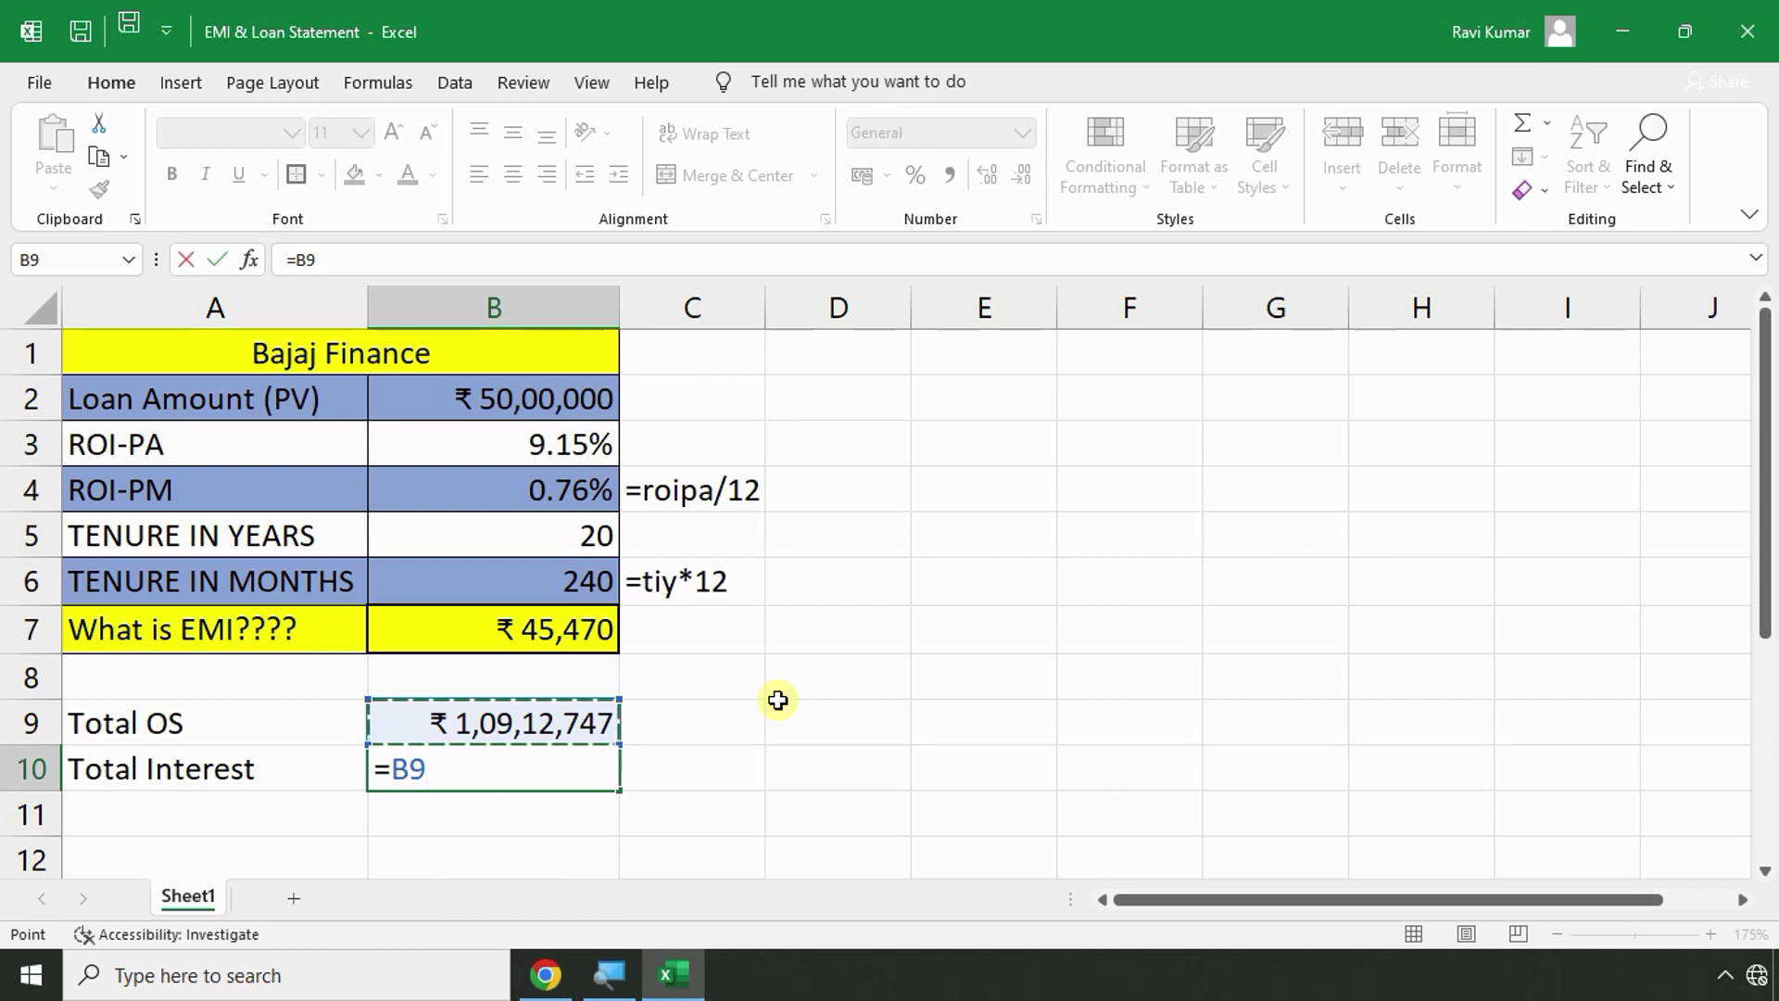
text(-)
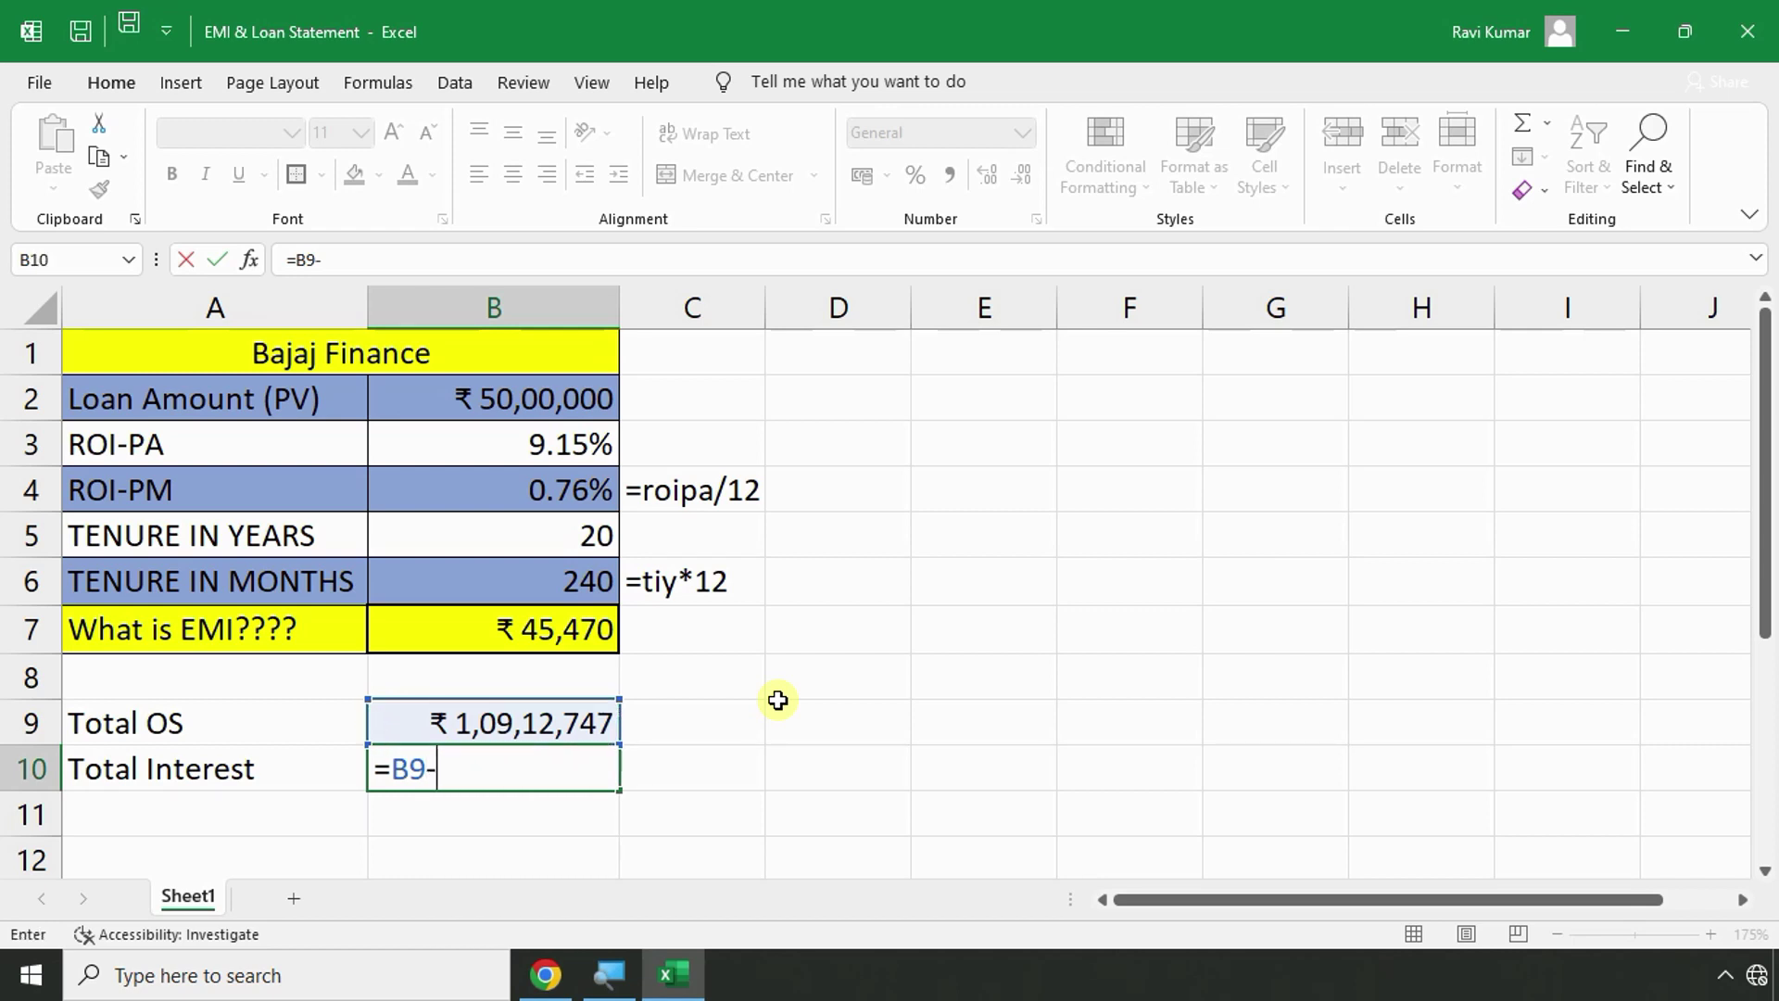
click(438, 396)
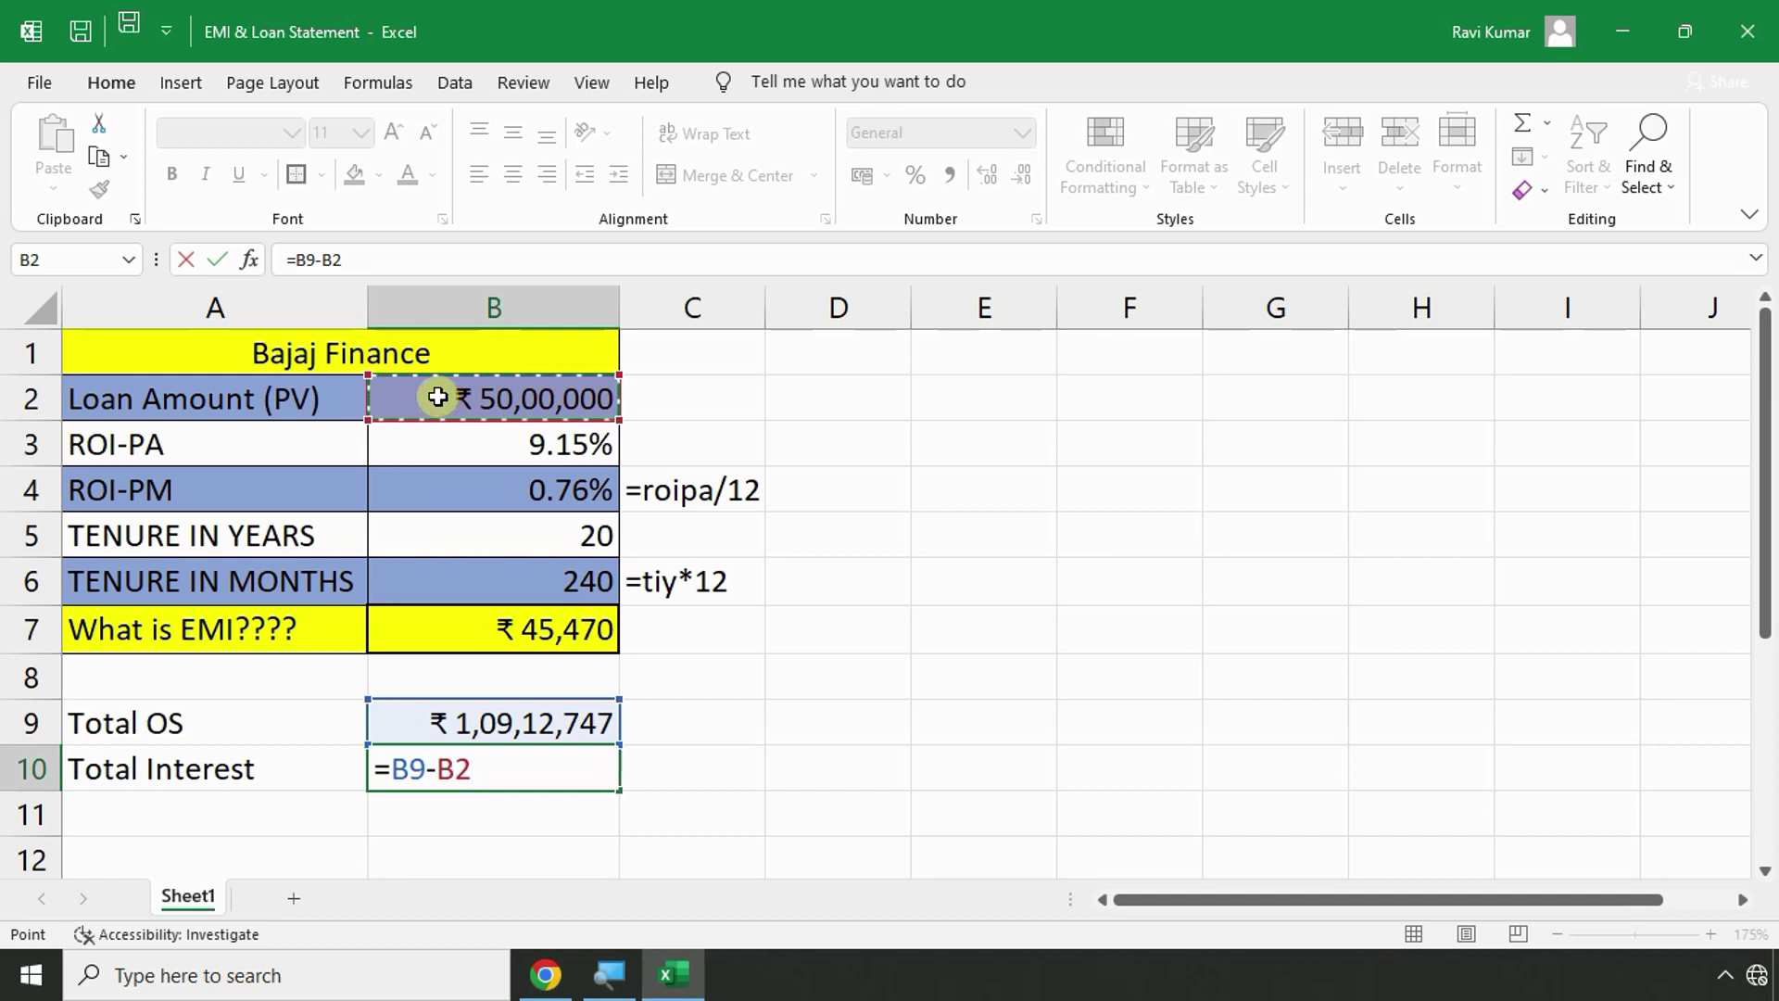
key(Return)
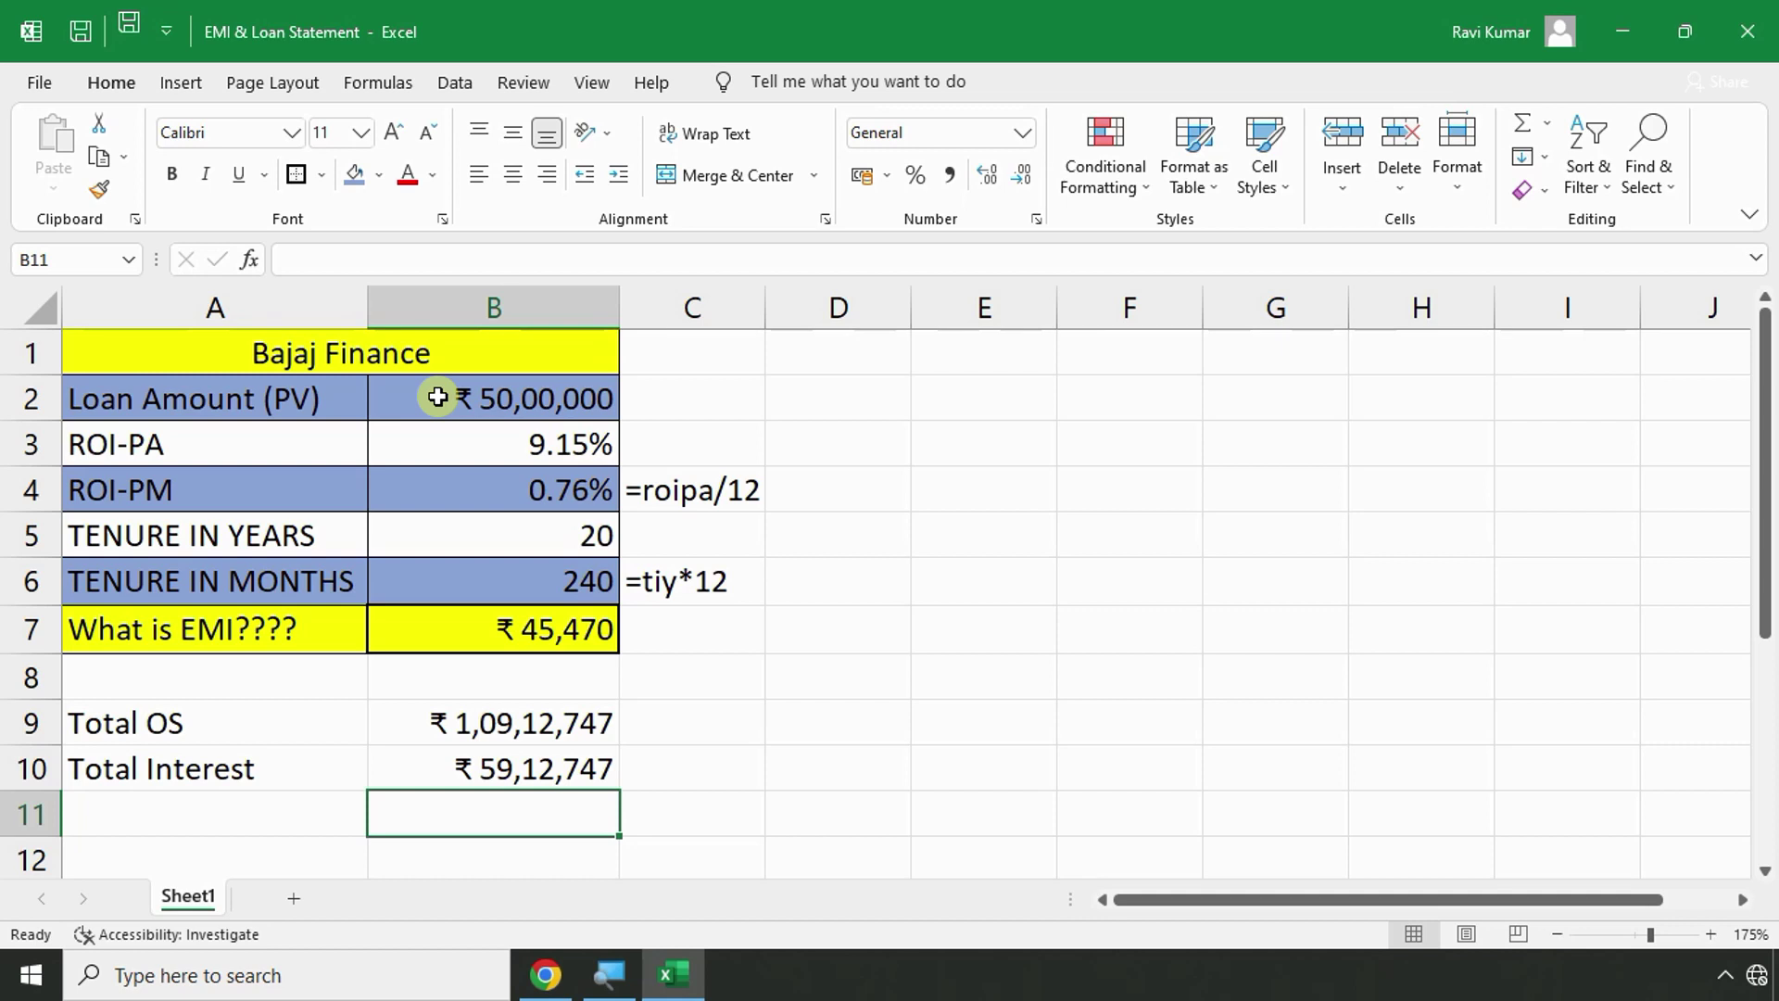
click(455, 533)
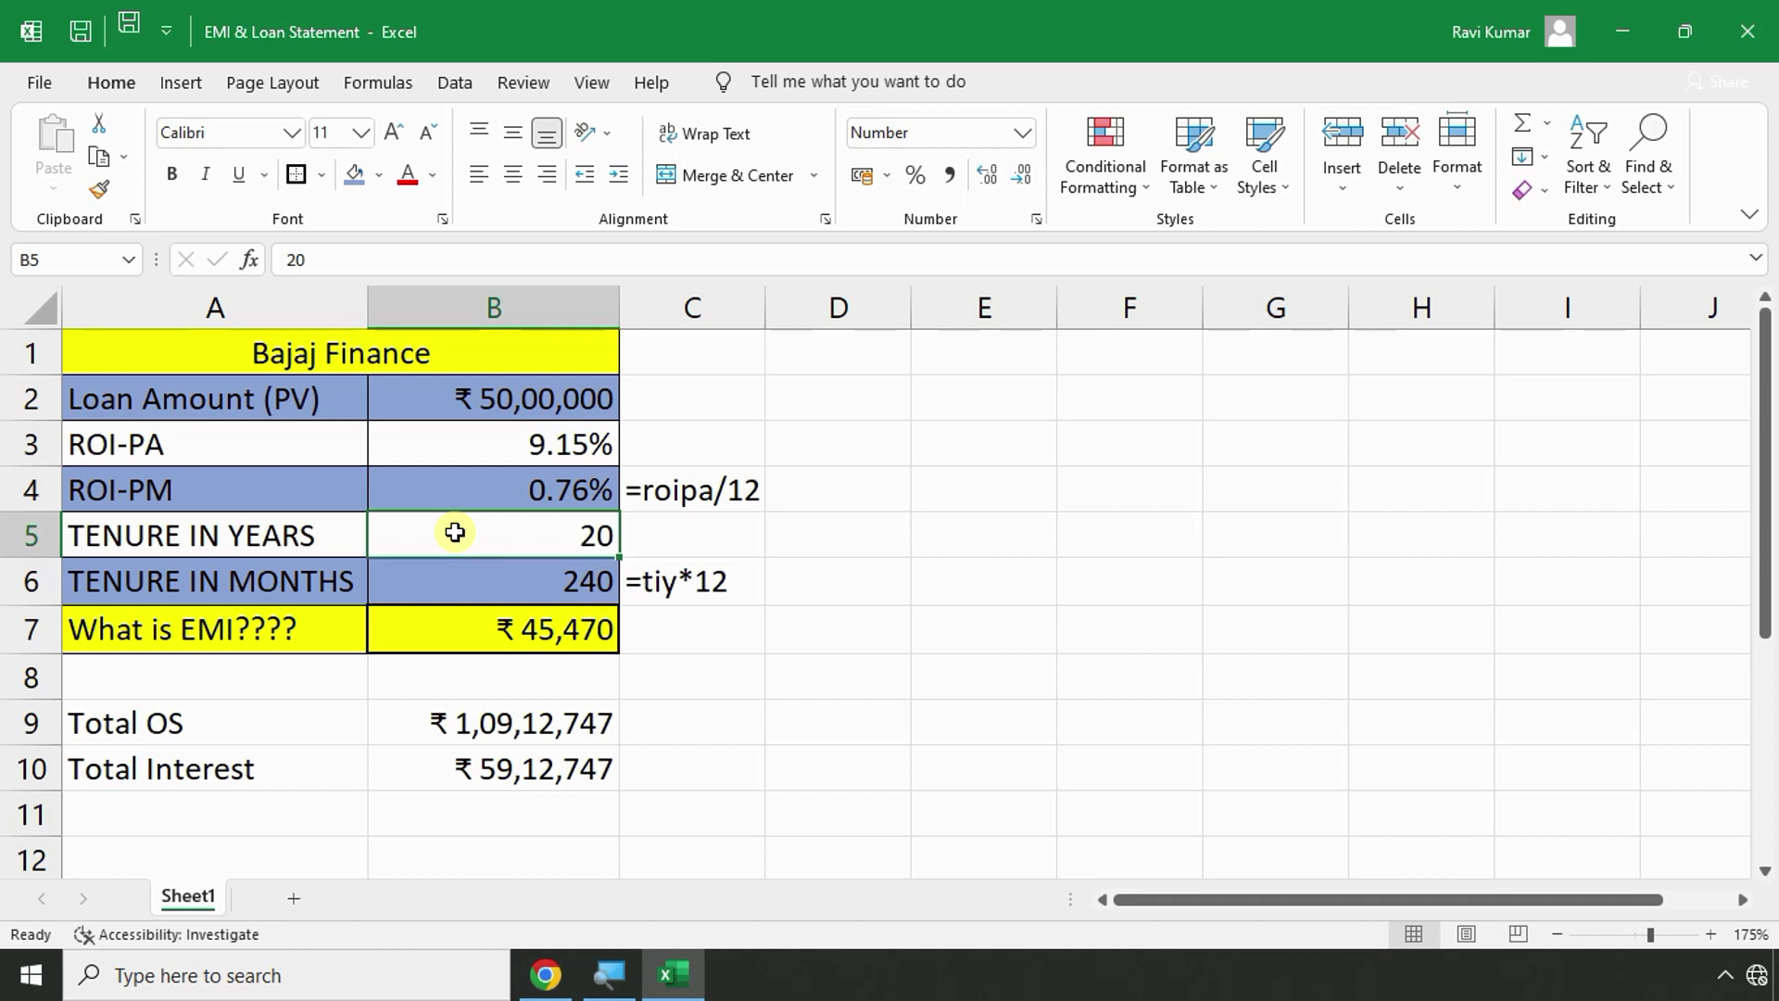
click(873, 458)
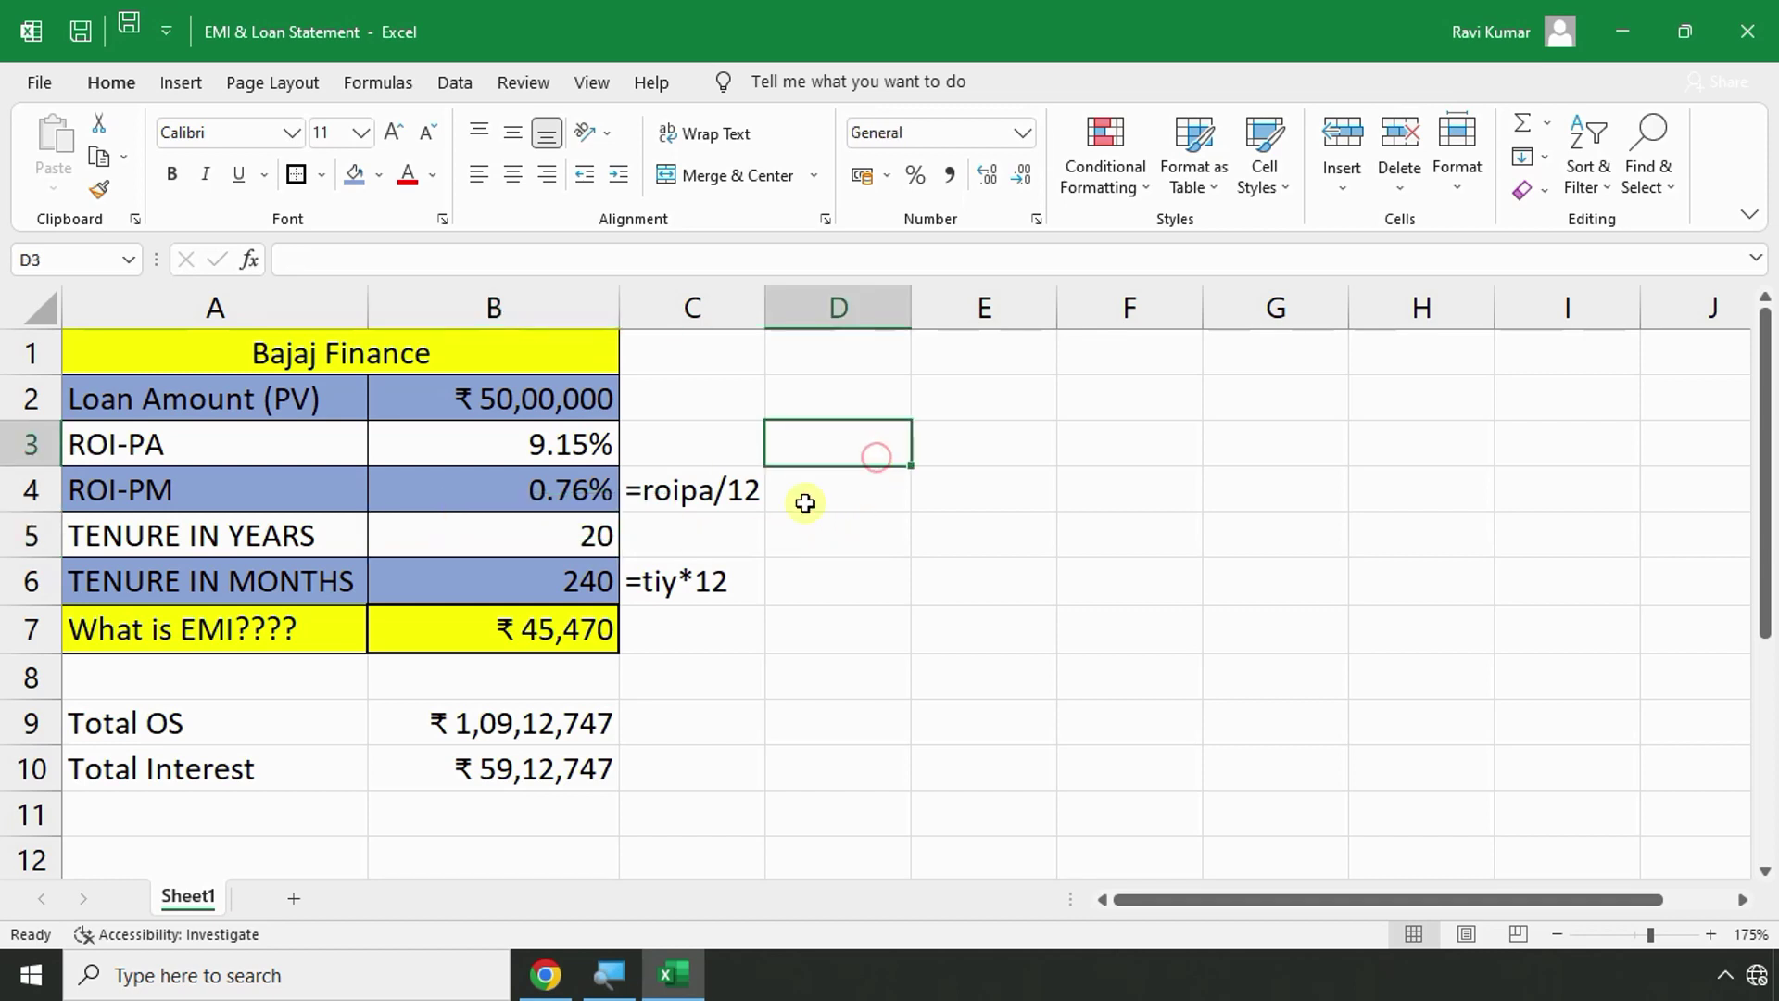
click(516, 531)
click(513, 589)
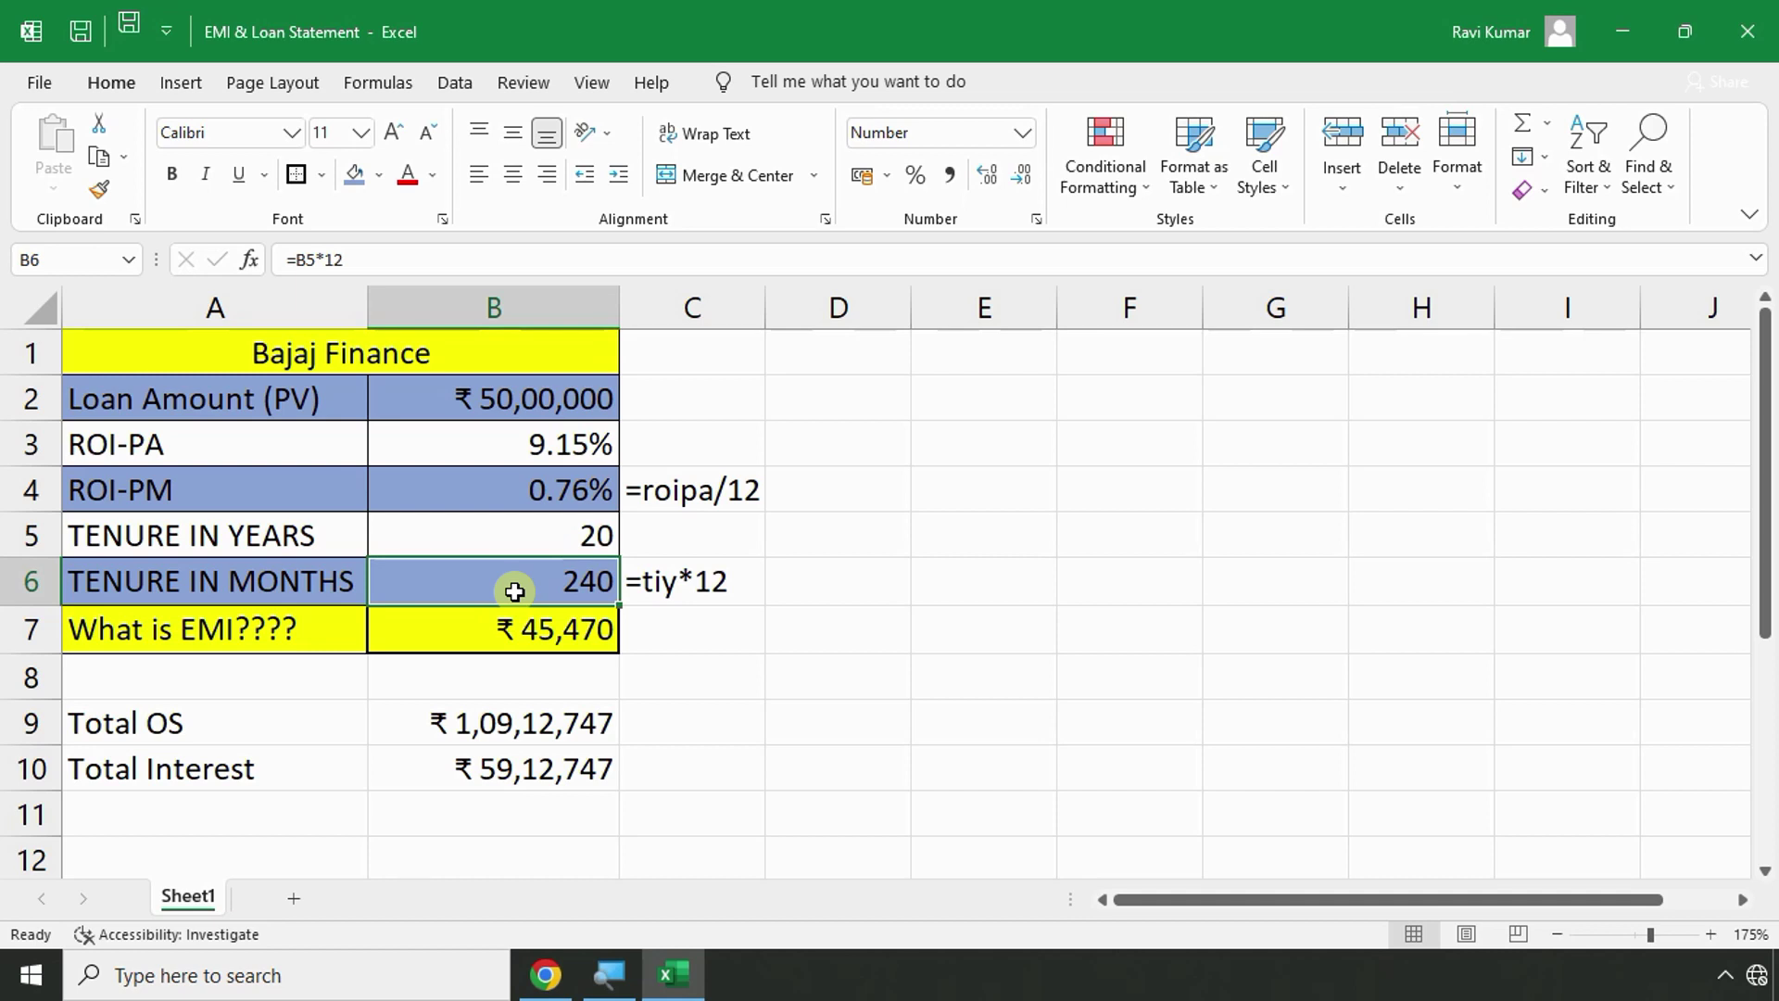
click(877, 445)
Clear the helper formula notes beside the calculator in cells C4:C7.
drag(695, 490, 680, 614)
key(Delete)
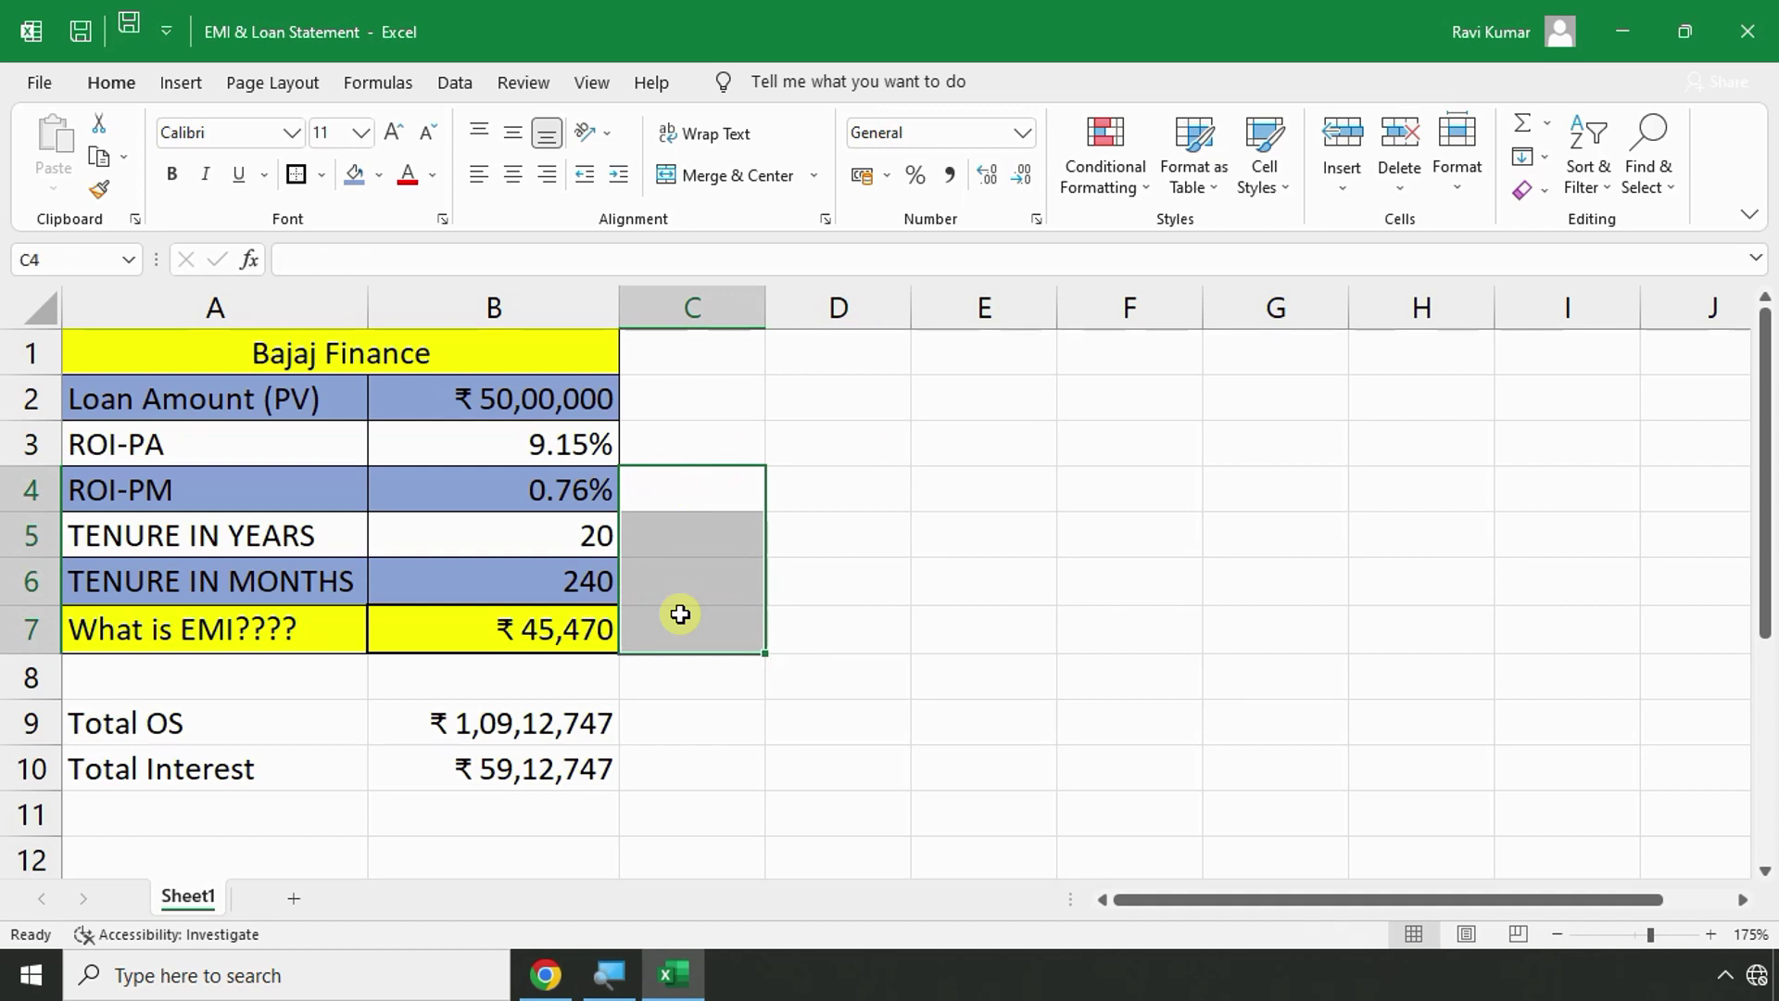
click(806, 409)
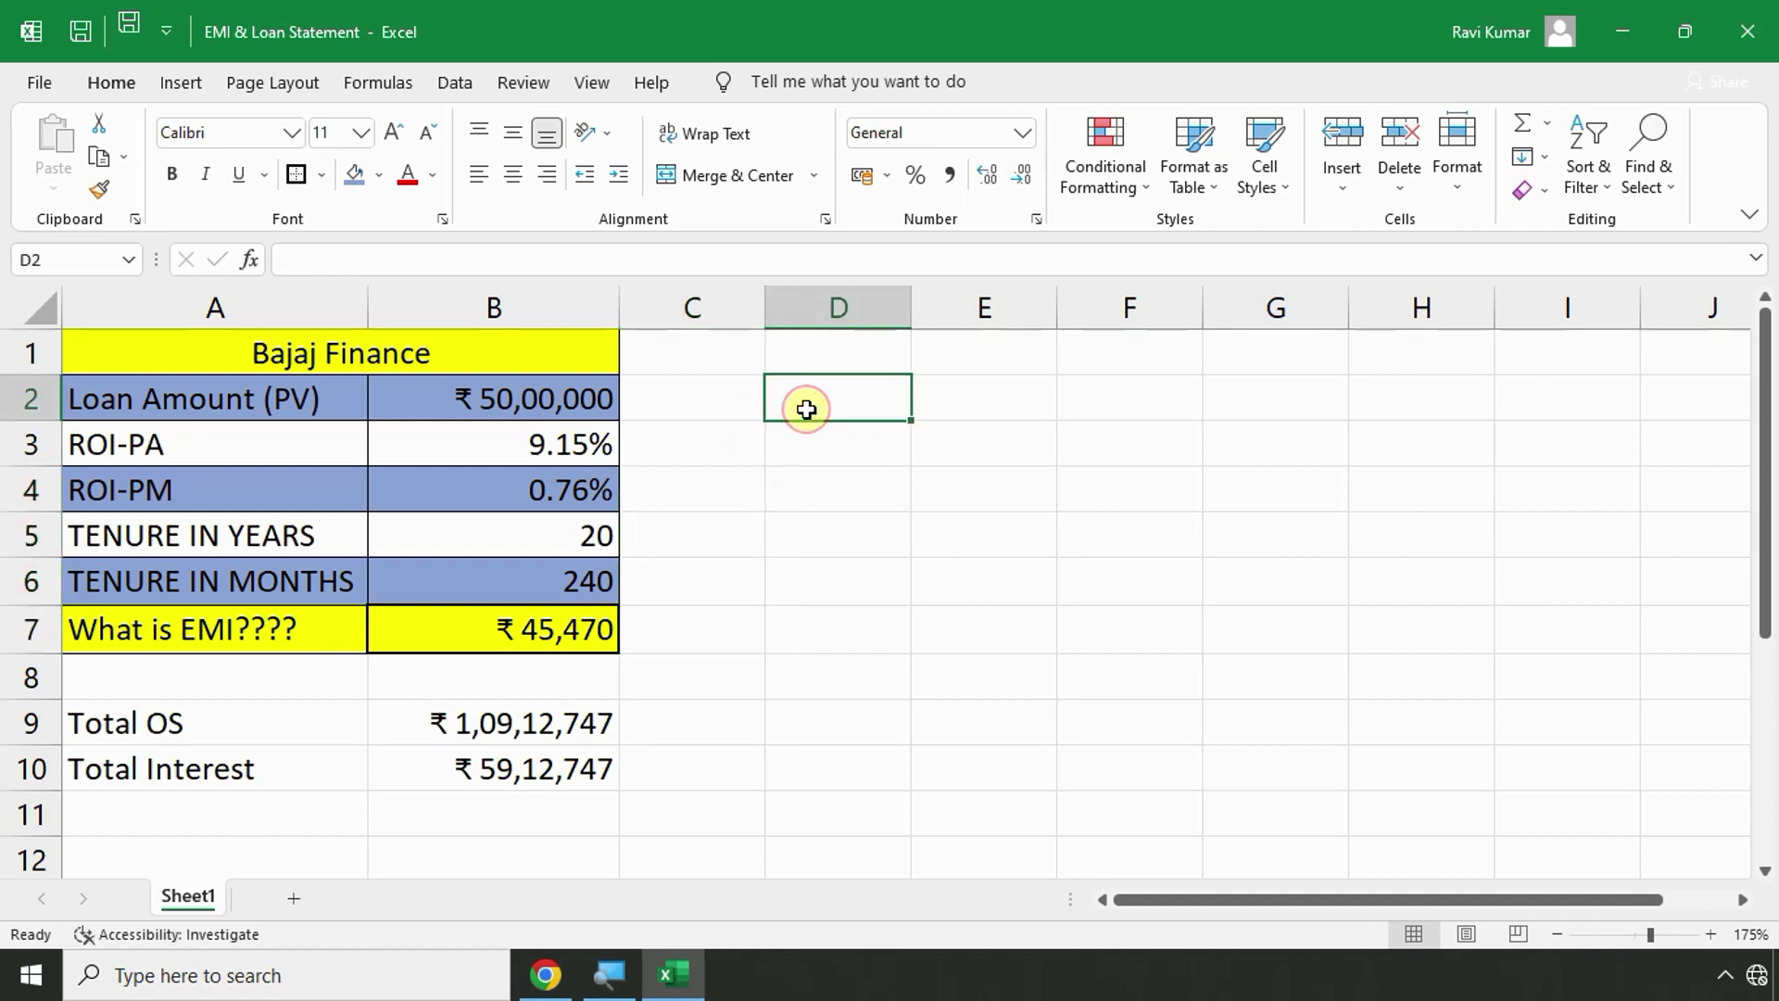
click(387, 347)
click(768, 353)
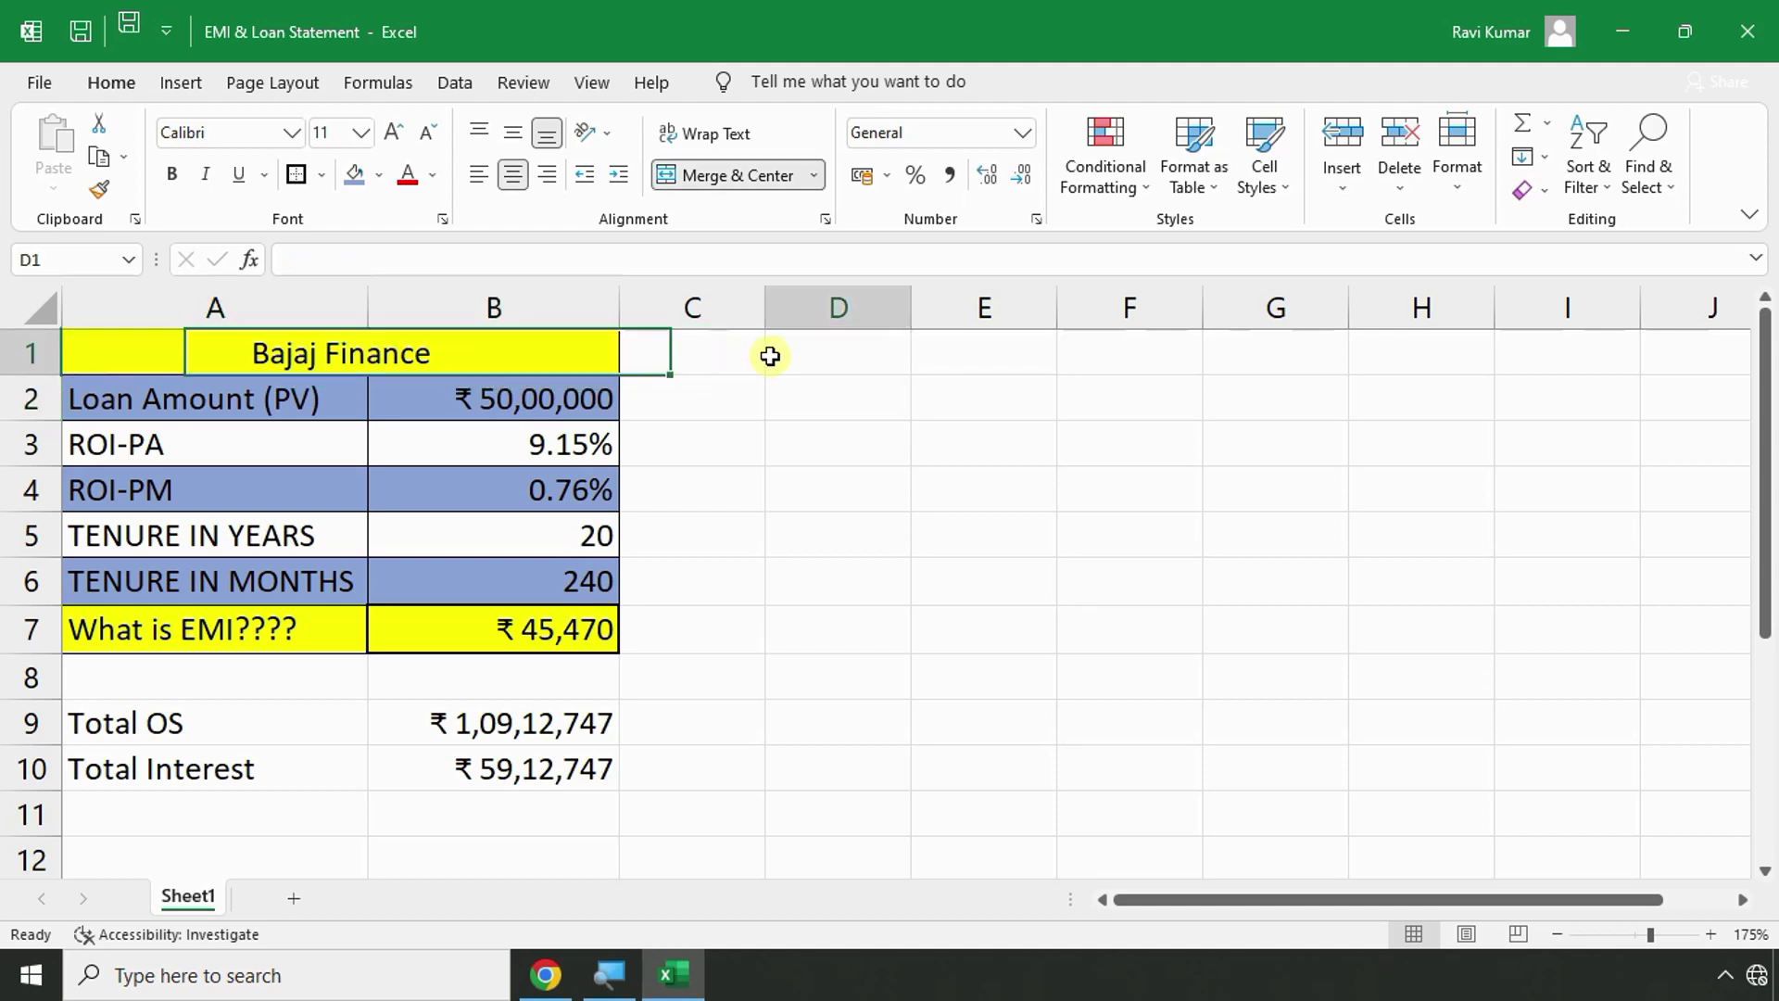
Switch to the PDF guide in Chrome and read the Loan Statement section's instruction on adding labels from the 2nd row.
key(alt+Tab)
scroll(503, 451, down, 4)
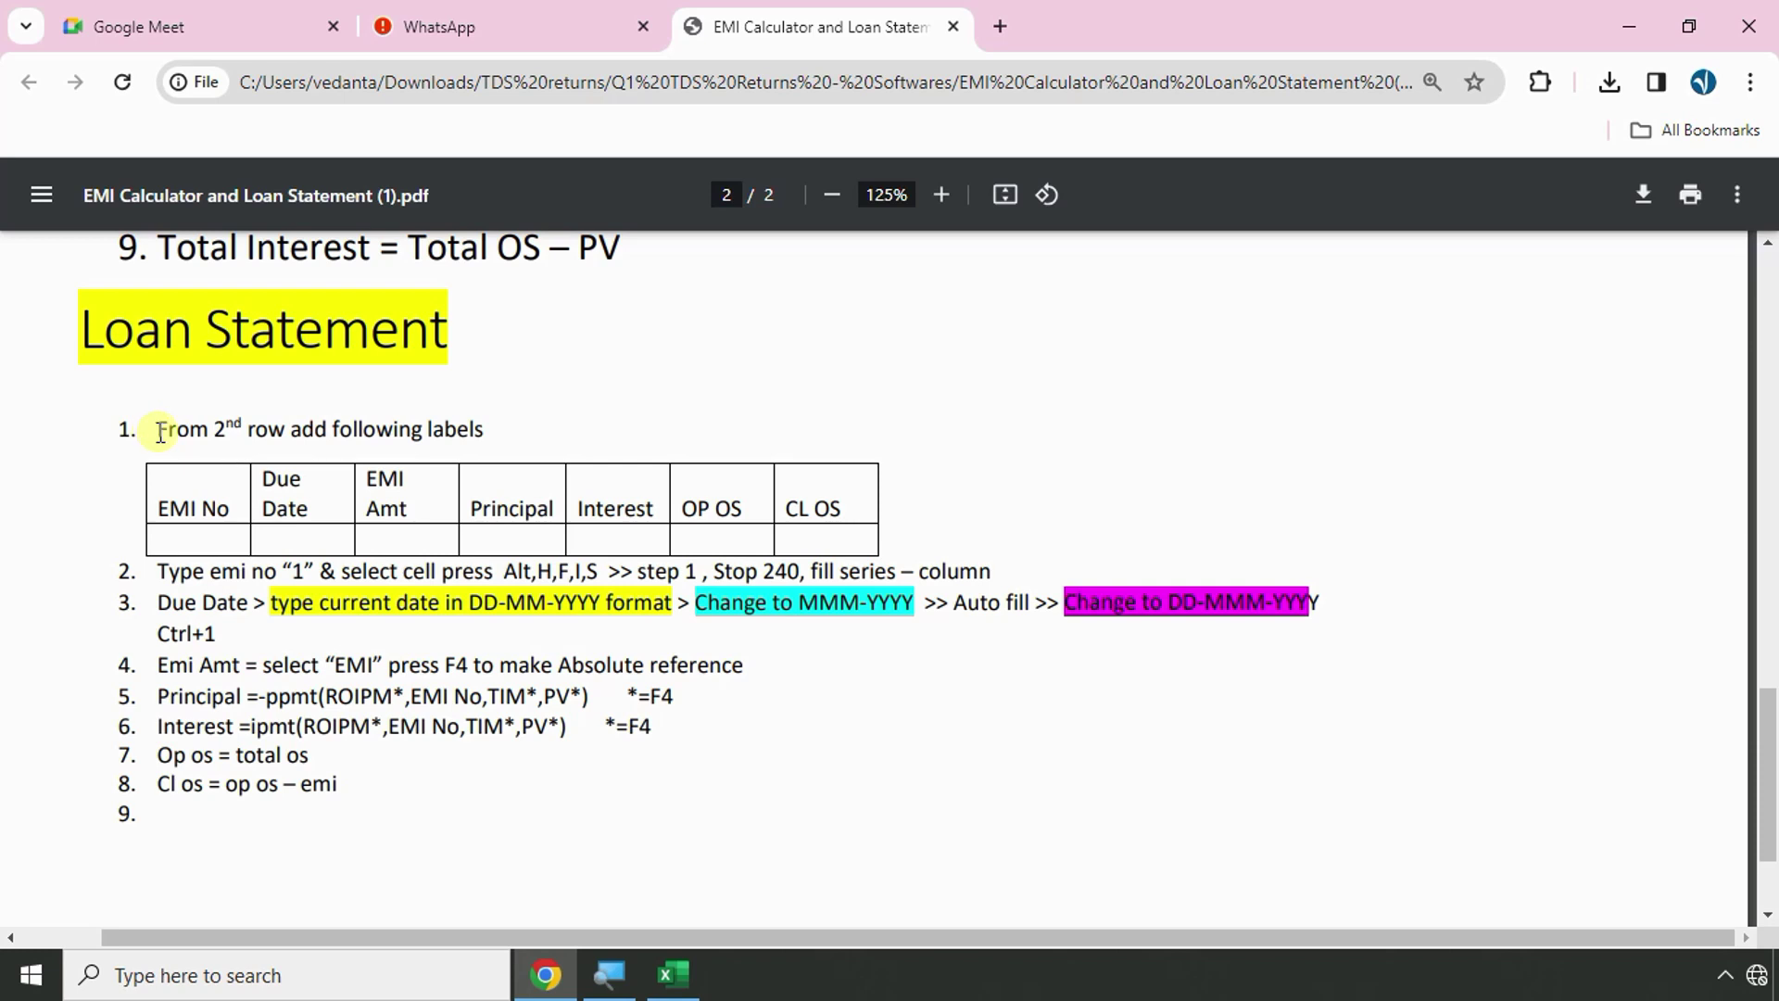
drag(80, 326, 442, 326)
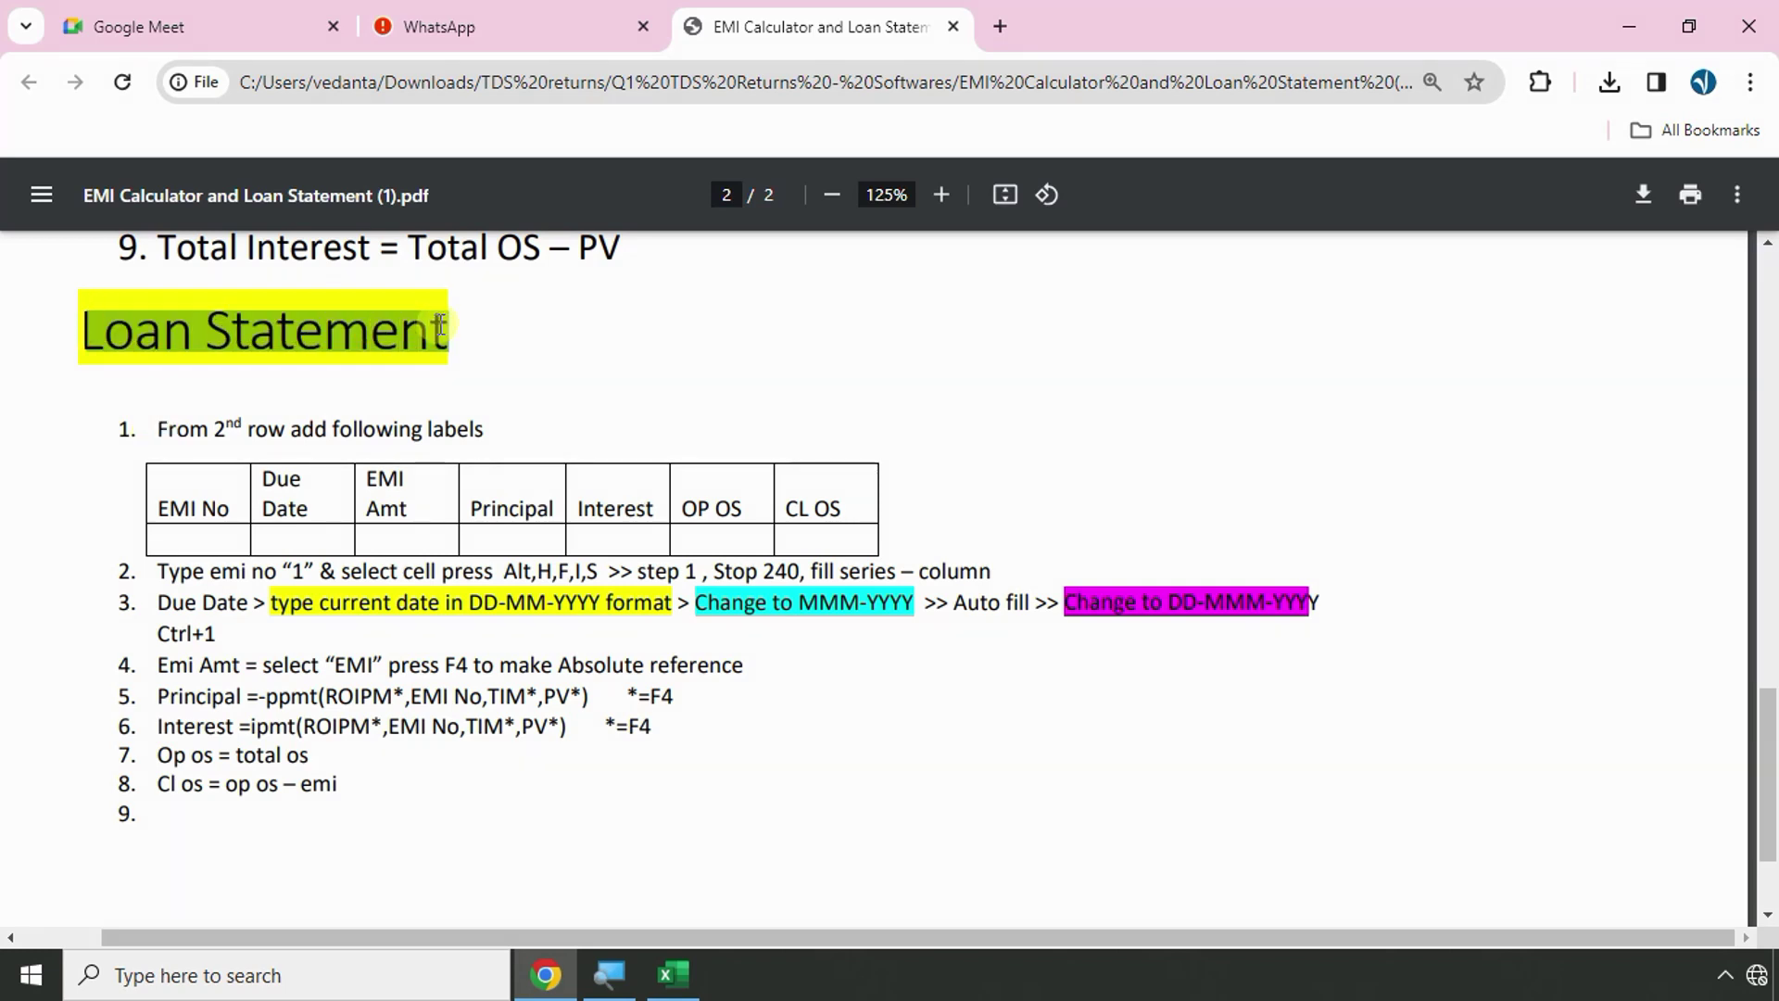
ctrl+scroll(385, 491, up, 2)
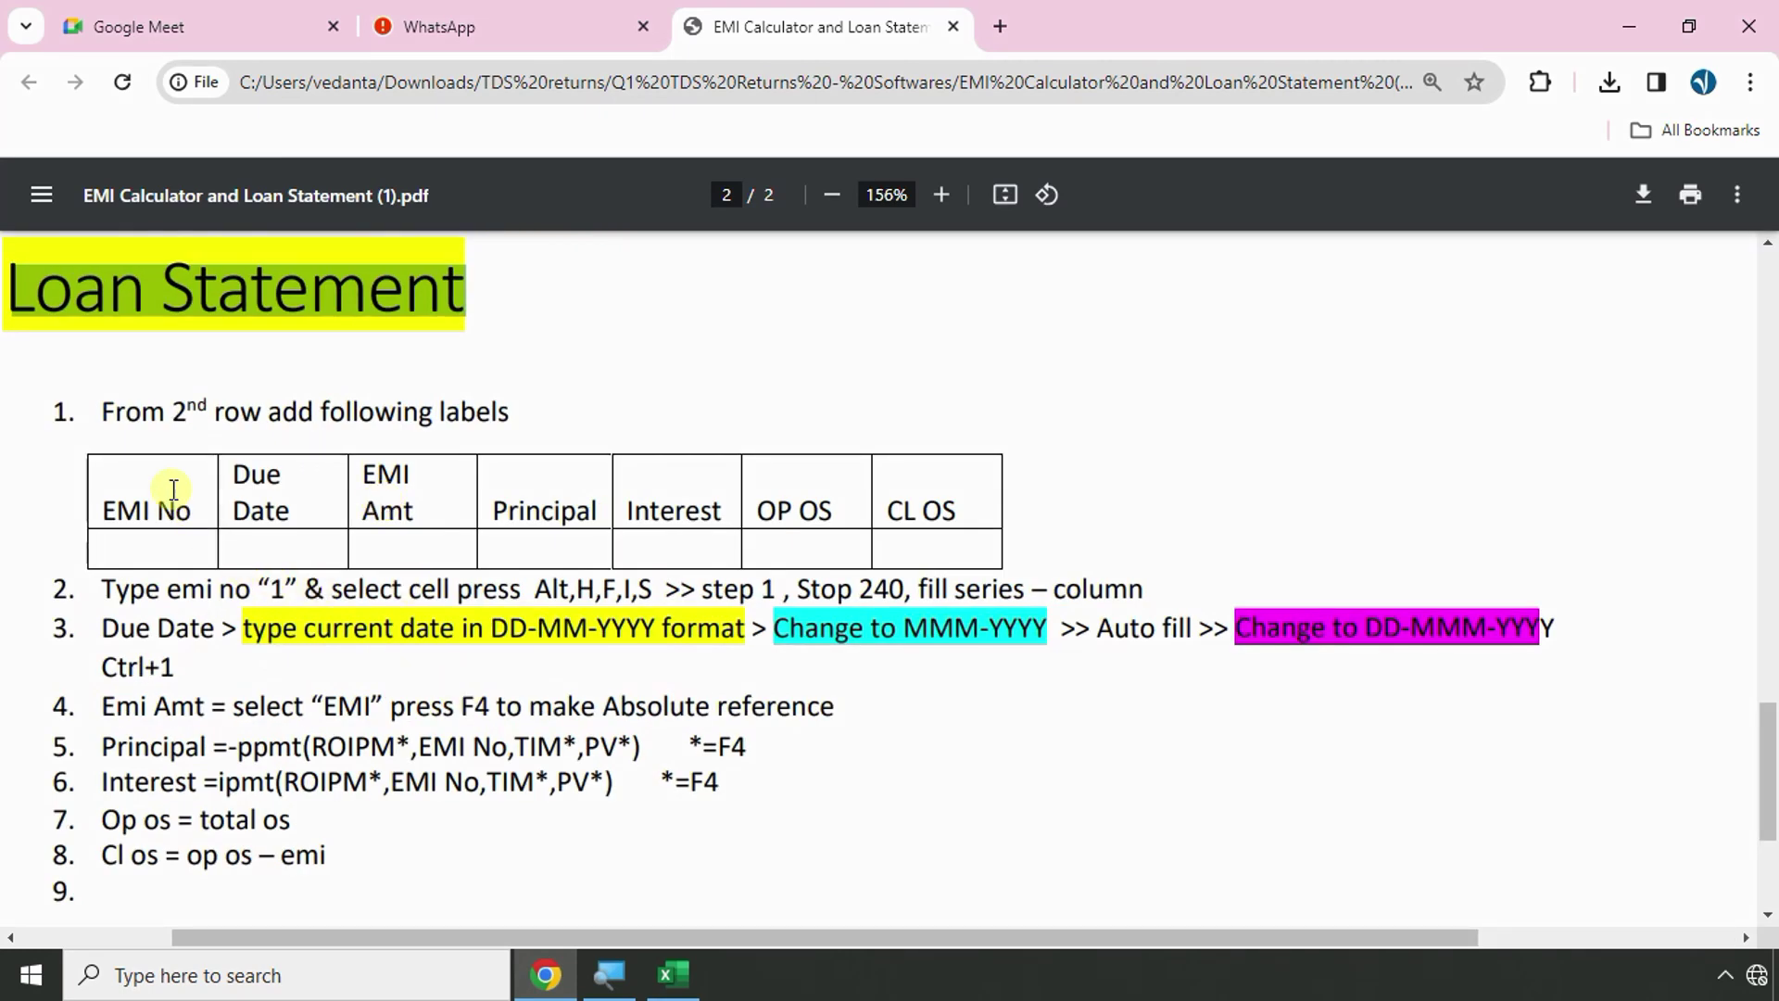
drag(103, 408, 492, 393)
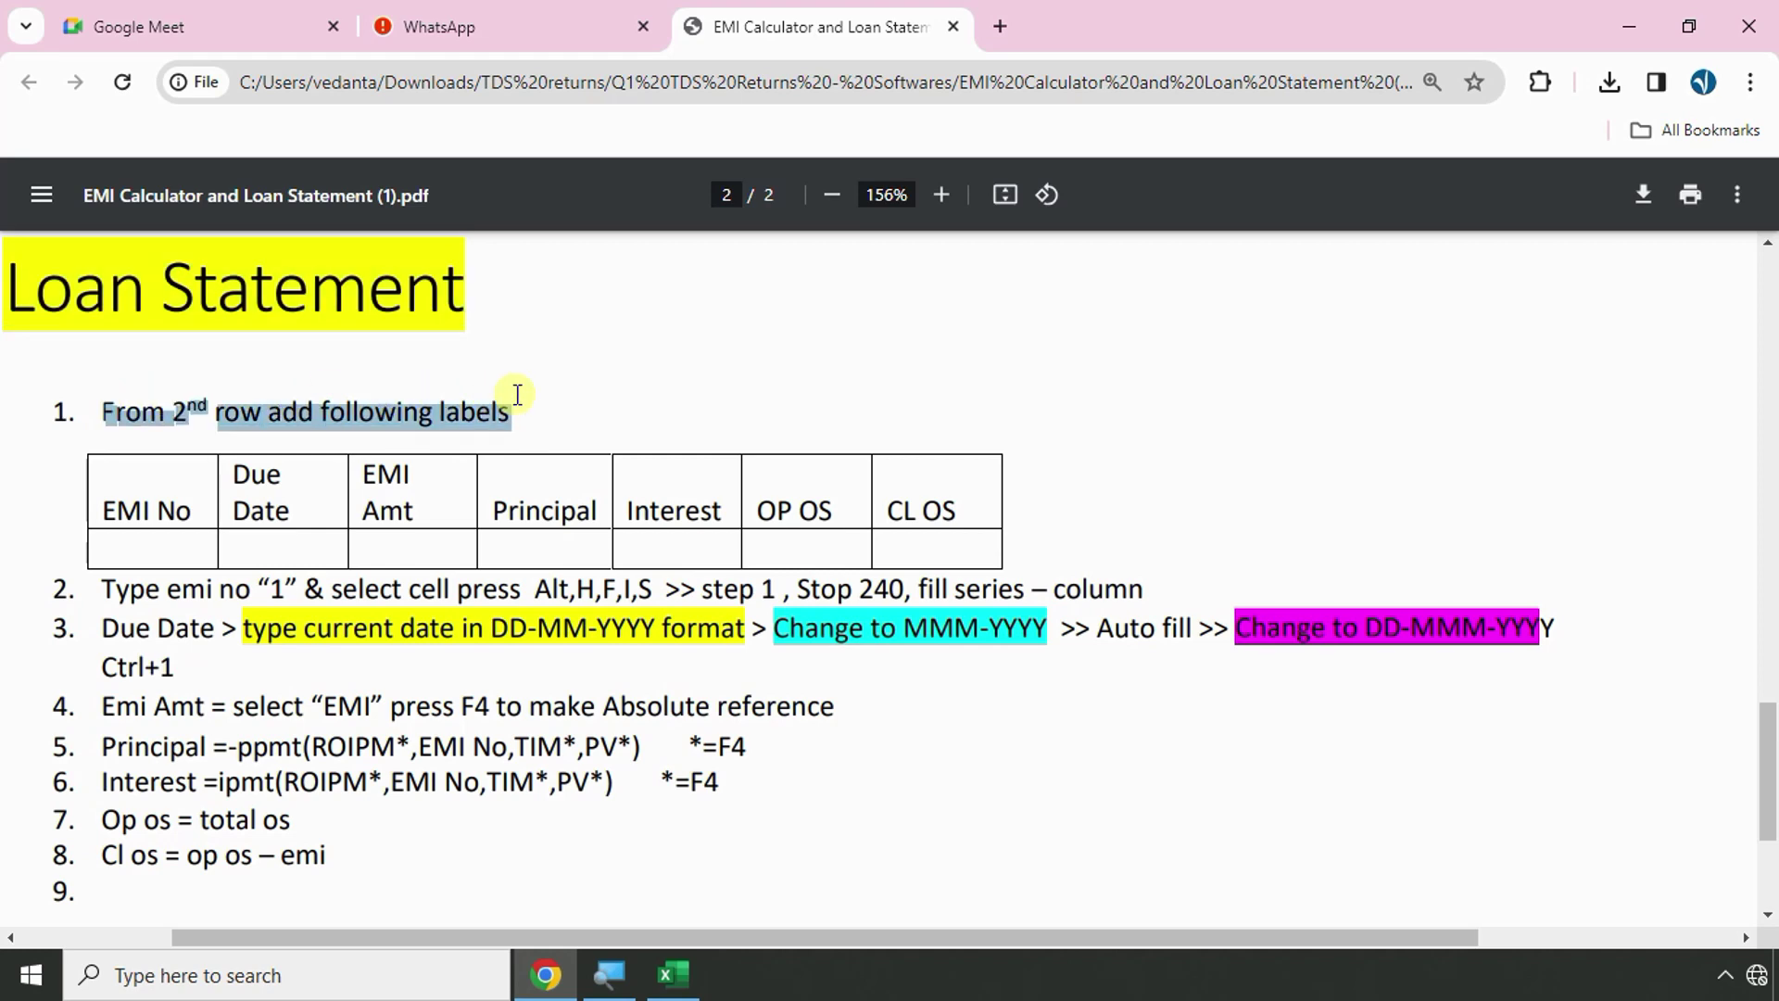
Return to the Excel workbook and enter the first loan statement heading, EMI no, in cell D2.
key(alt+Tab)
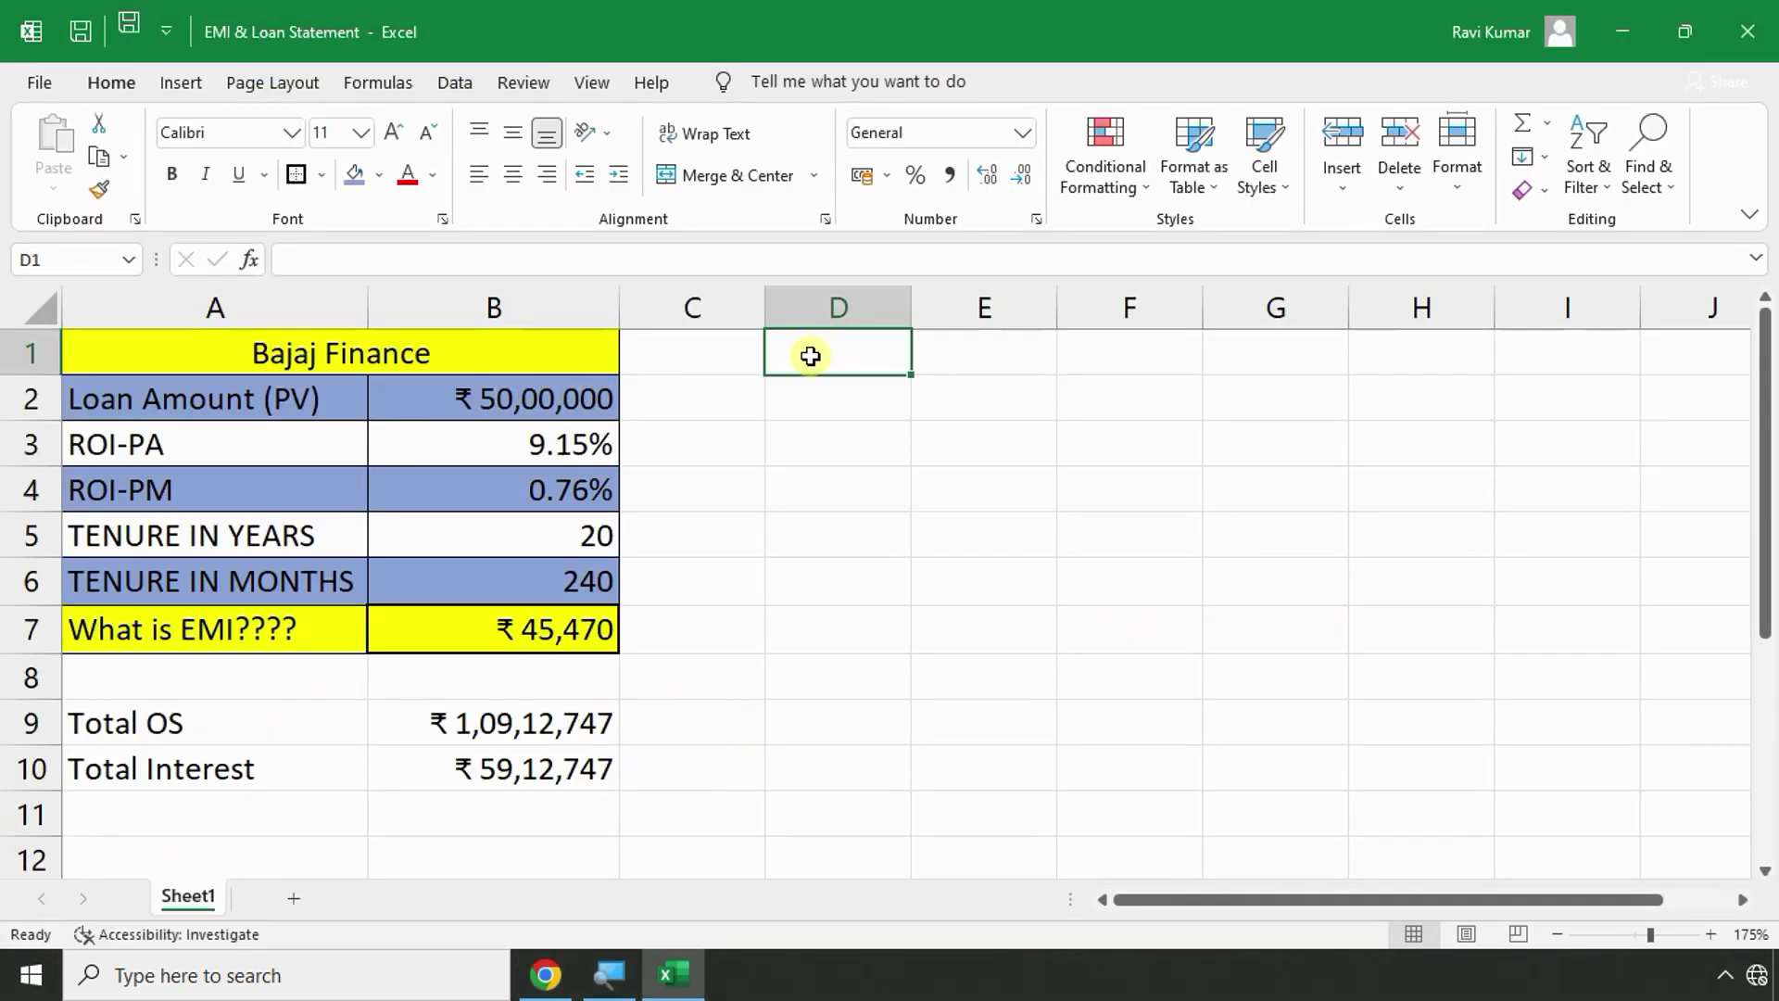
click(811, 404)
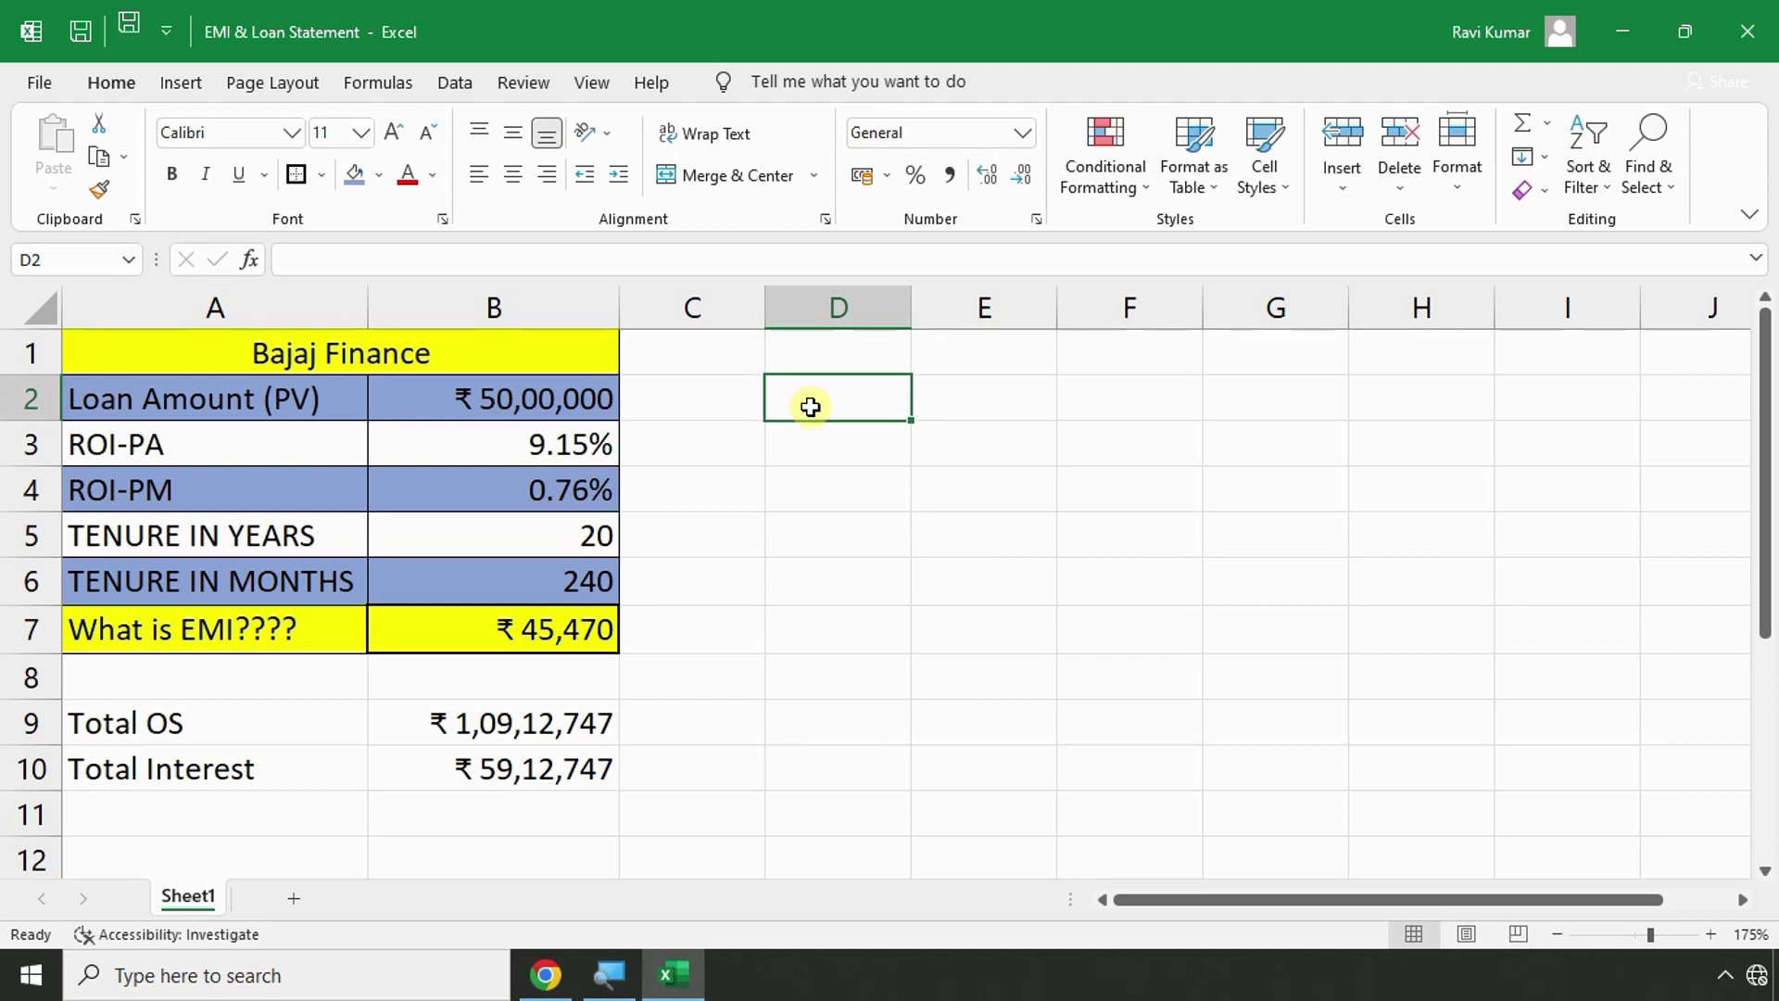
key(alt+Tab)
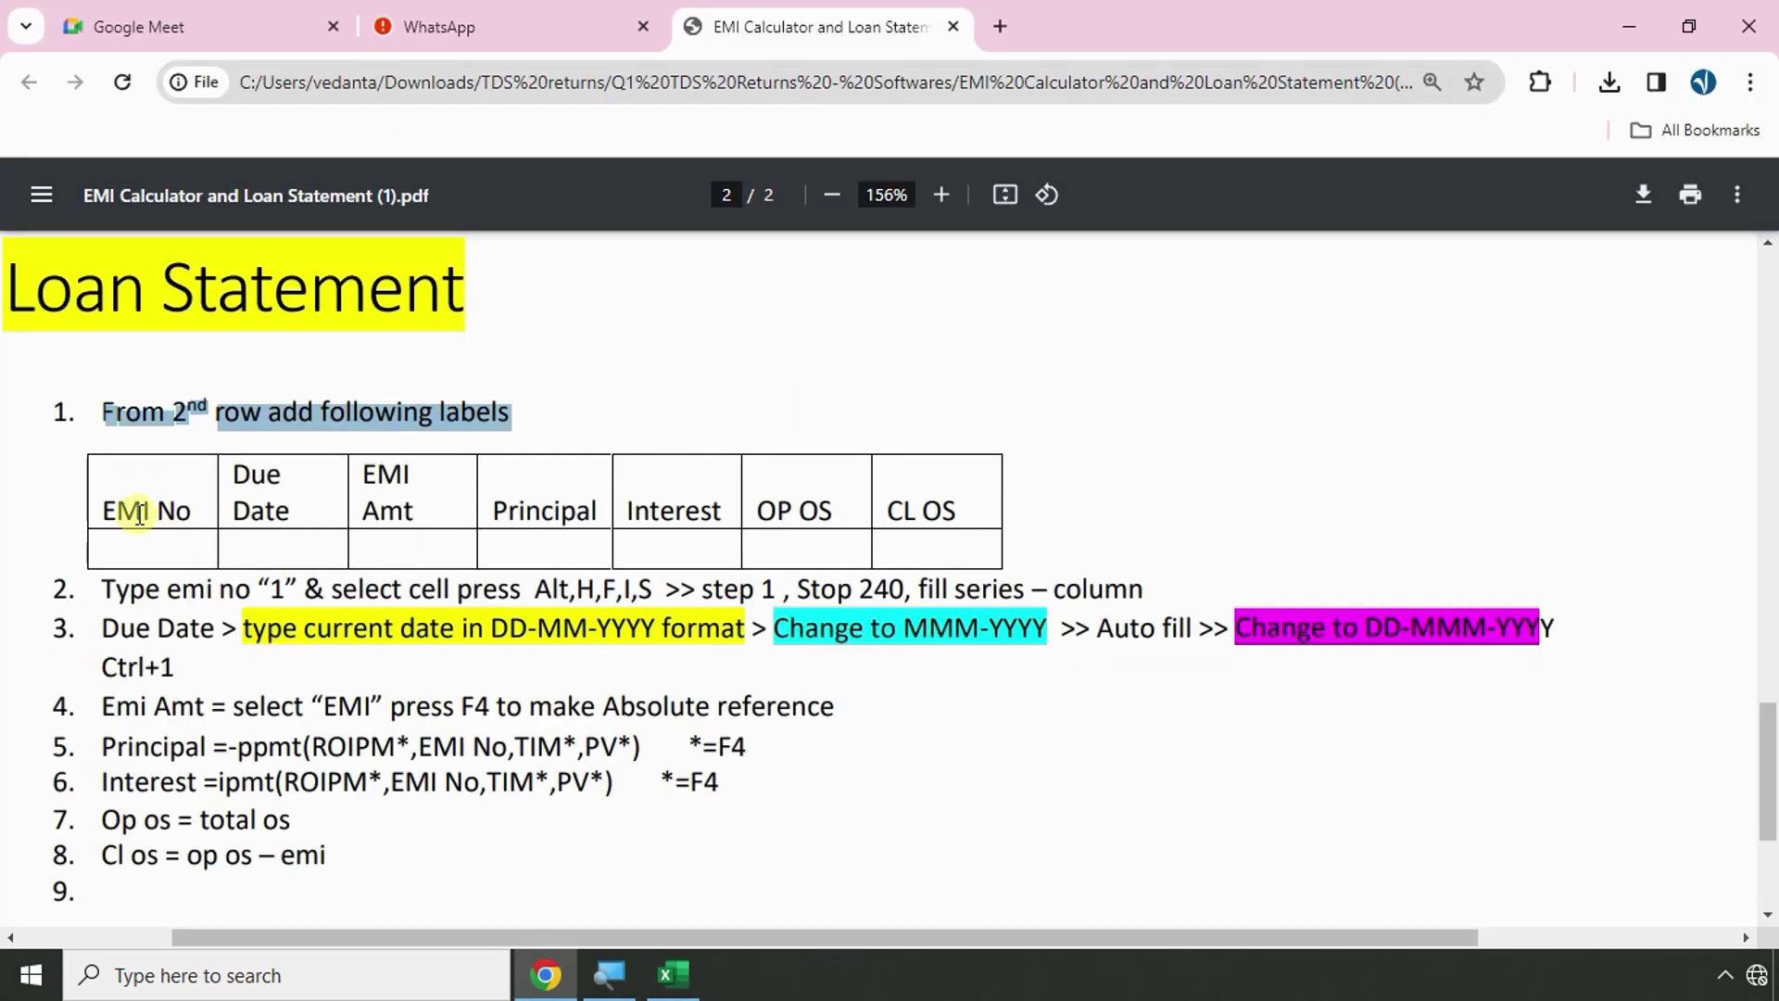
key(alt+Tab)
text(EMI no)
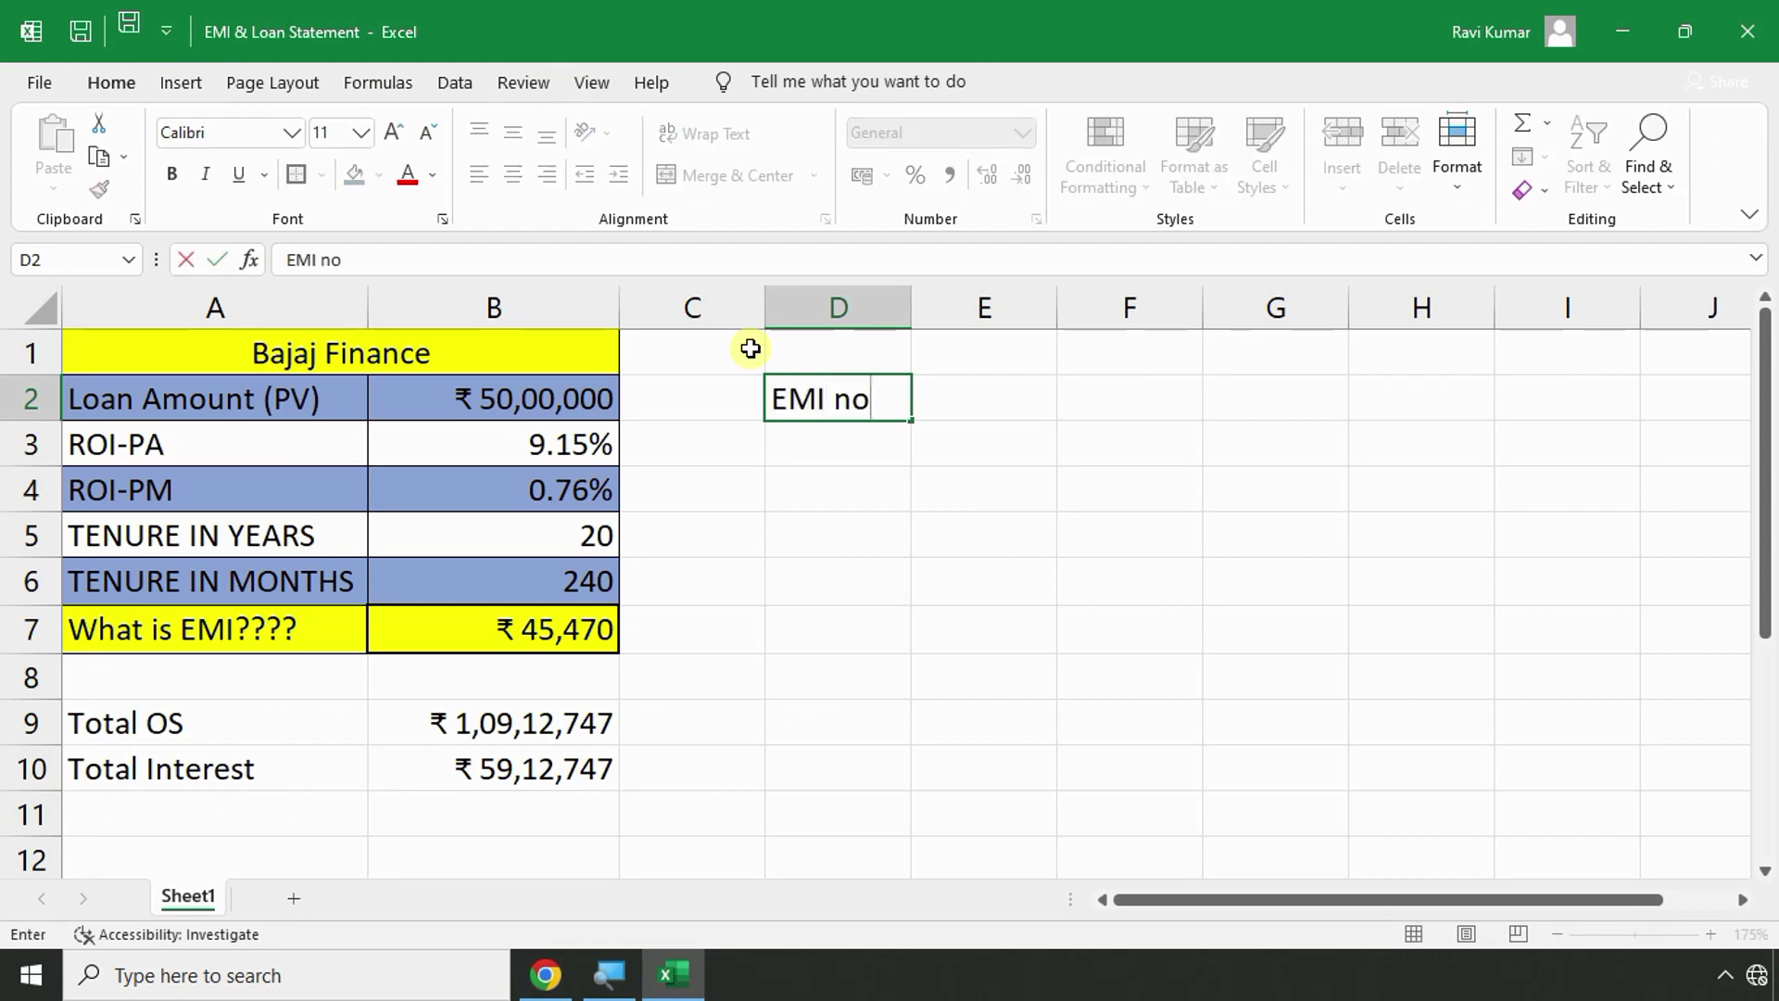
key(Tab)
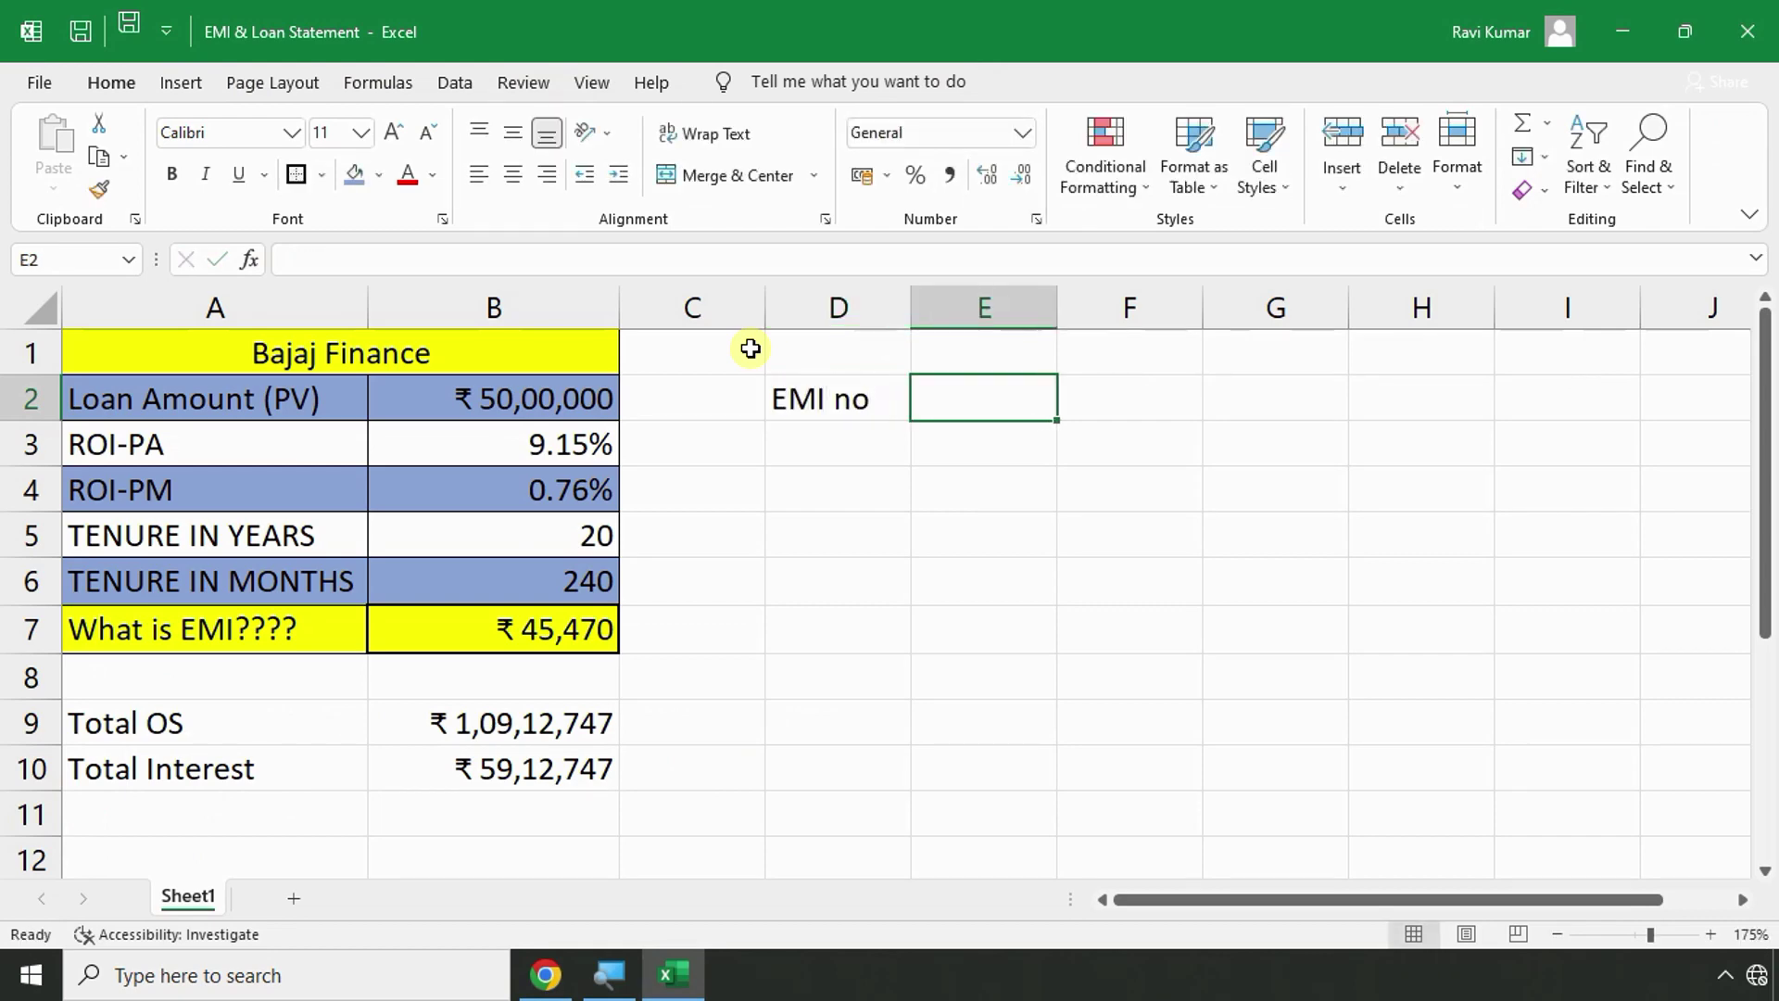
Check the next label in the PDF guide and enter the heading Due Date in cell E2.
key(alt+Tab)
key(alt+Tab)
text(D)
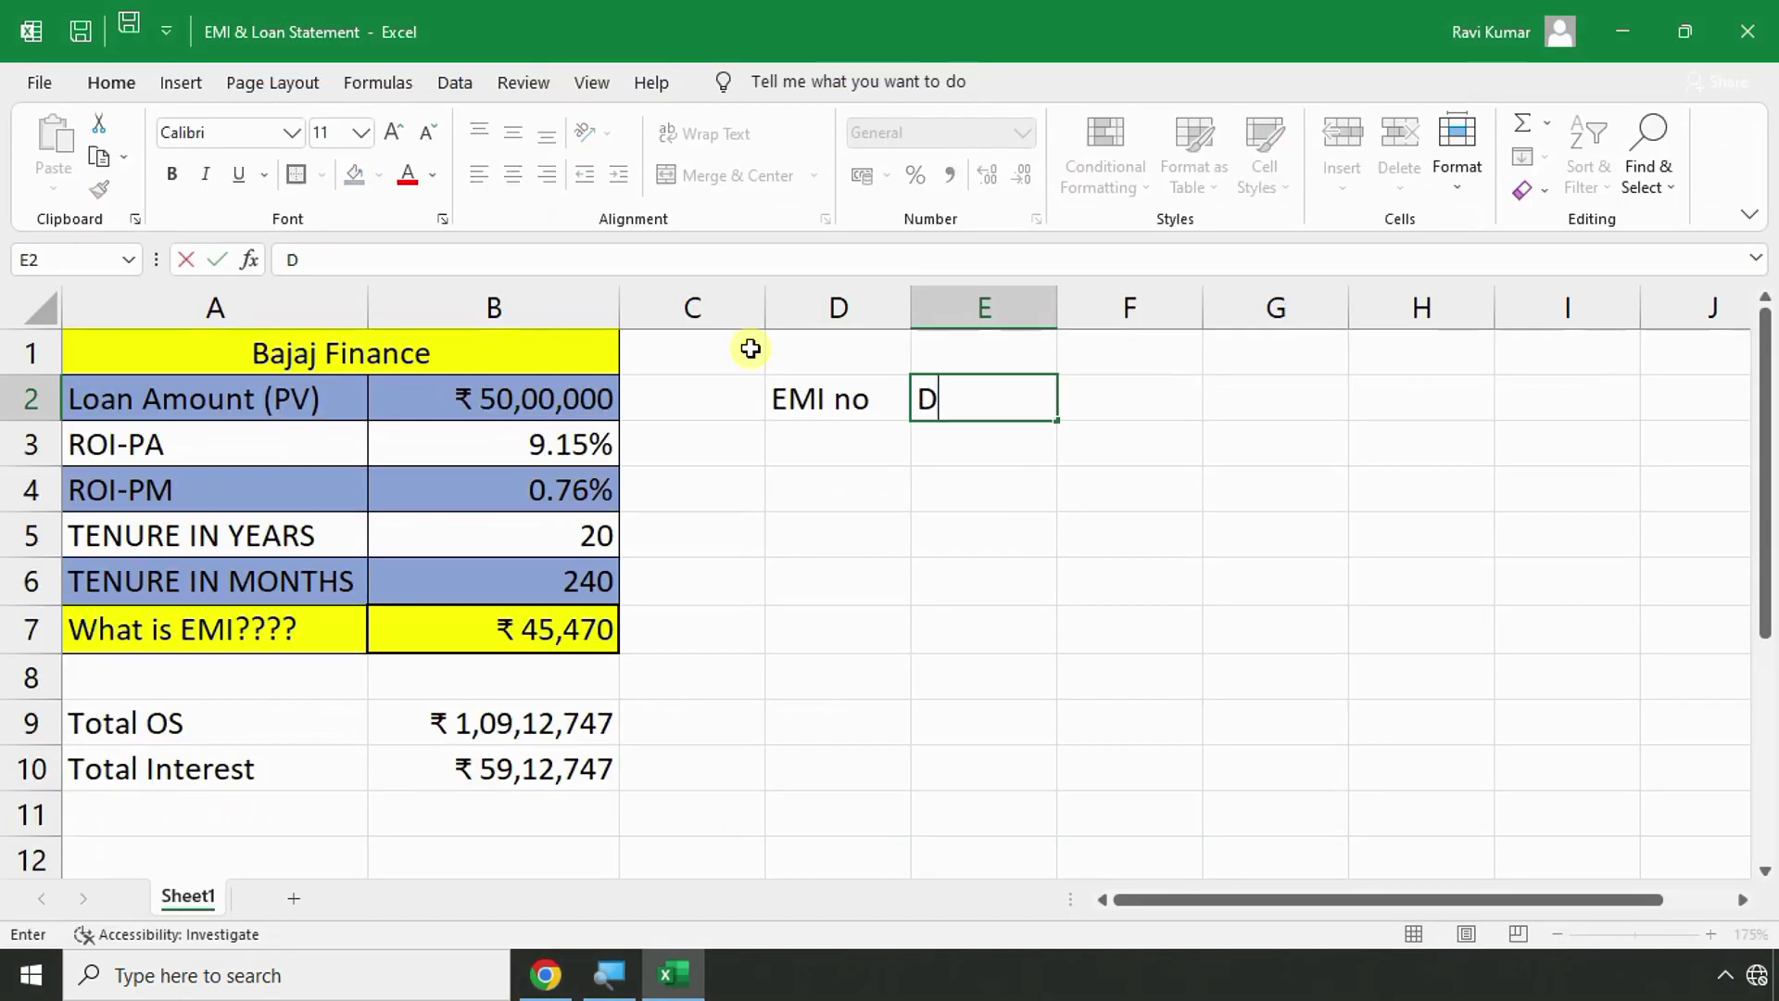
text(ue Daat)
key(BackSpace)
key(BackSpace)
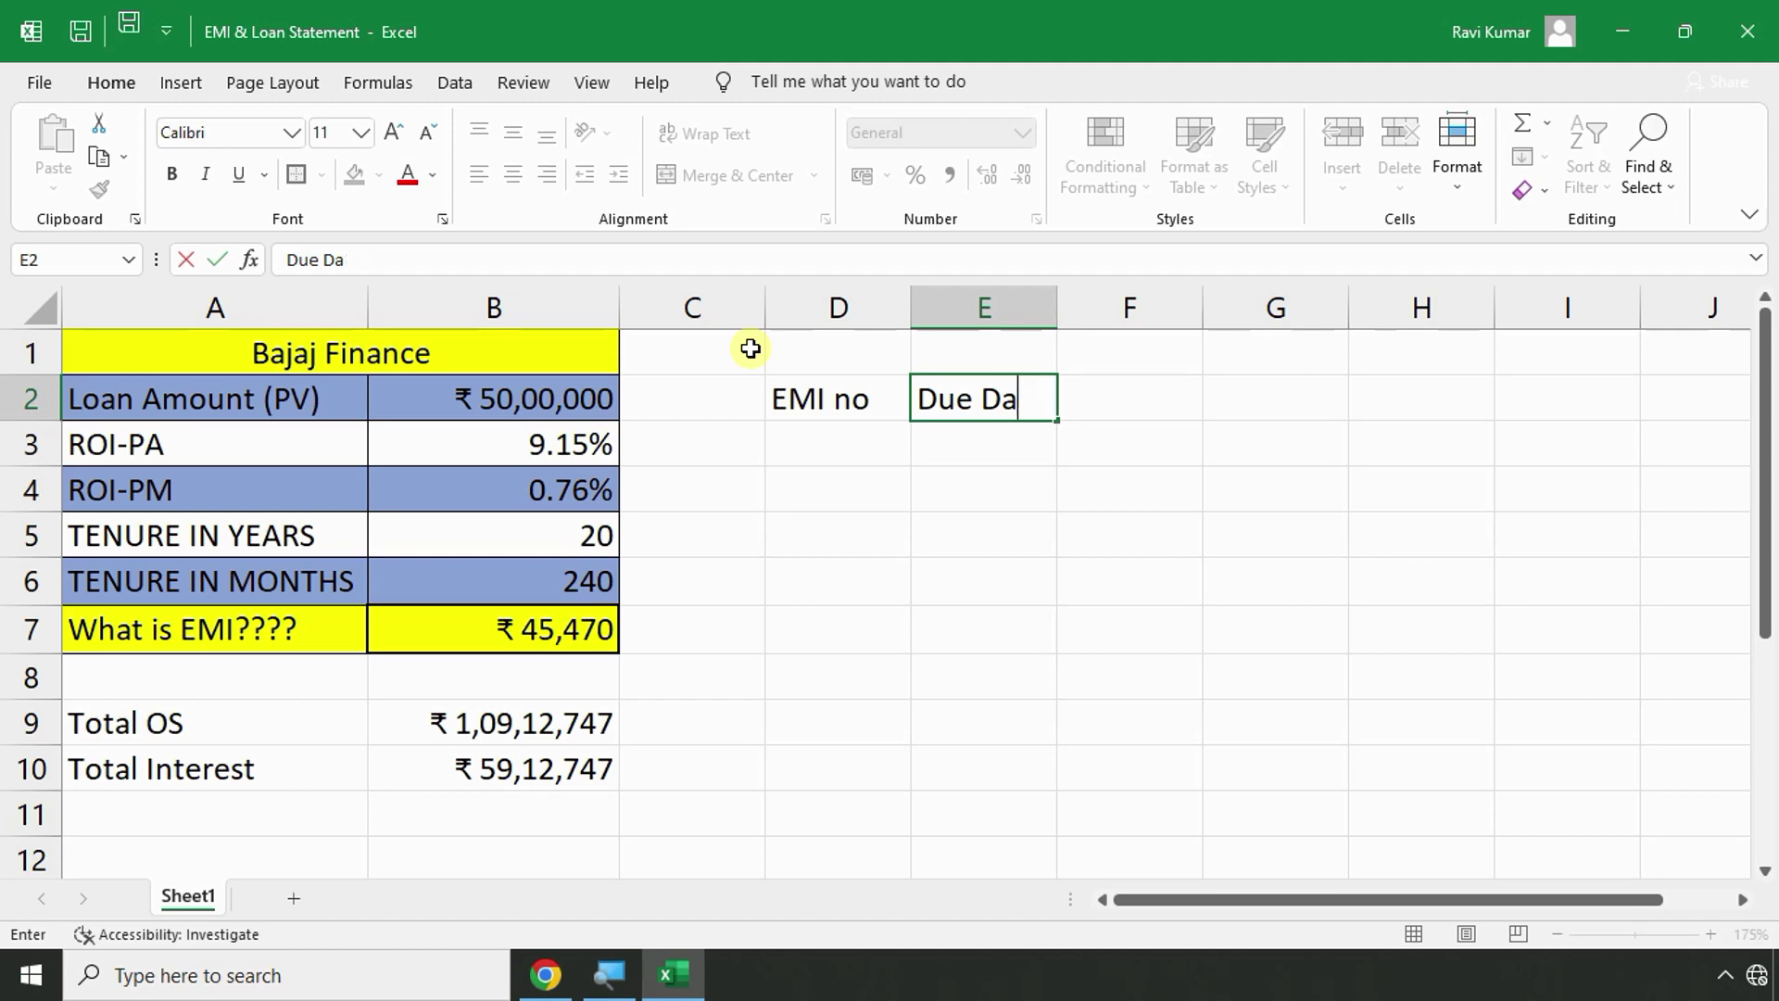
text(te)
key(Return)
key(Up)
key(Right)
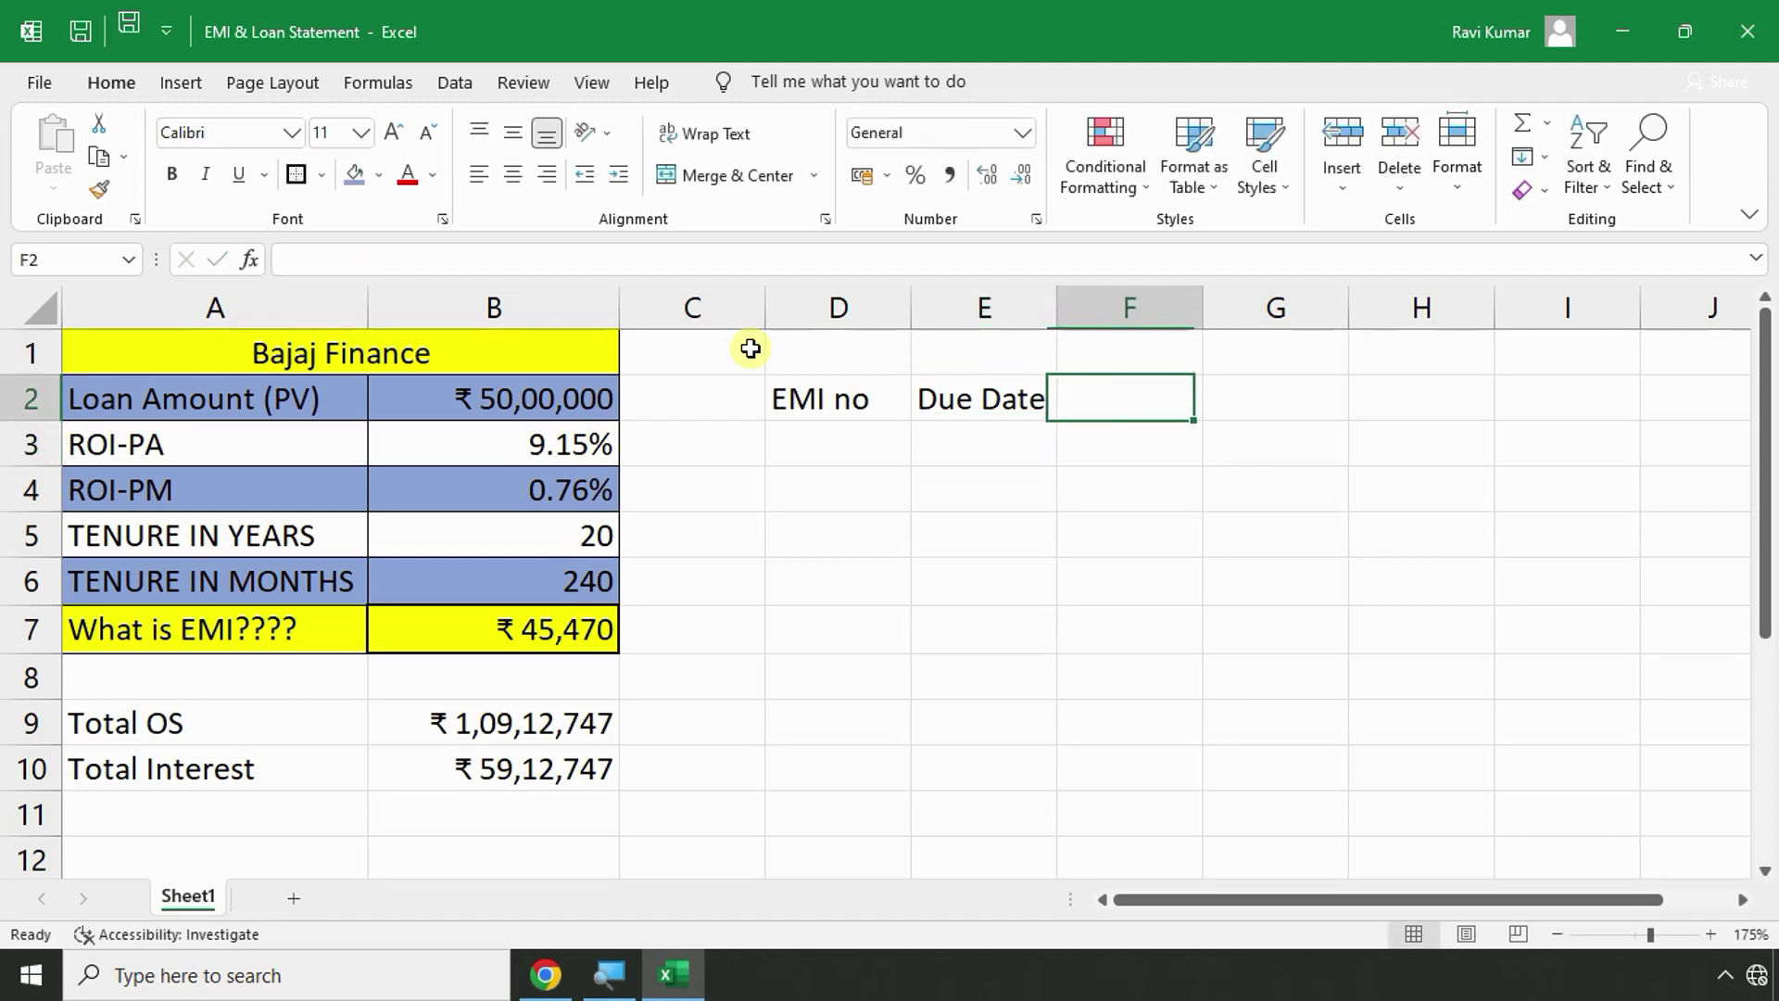
Check the PDF guide's label table and enter the heading EMI Amt in cell F2.
key(alt+Tab)
key(alt+Tab)
click(750, 349)
text(EMI AMr)
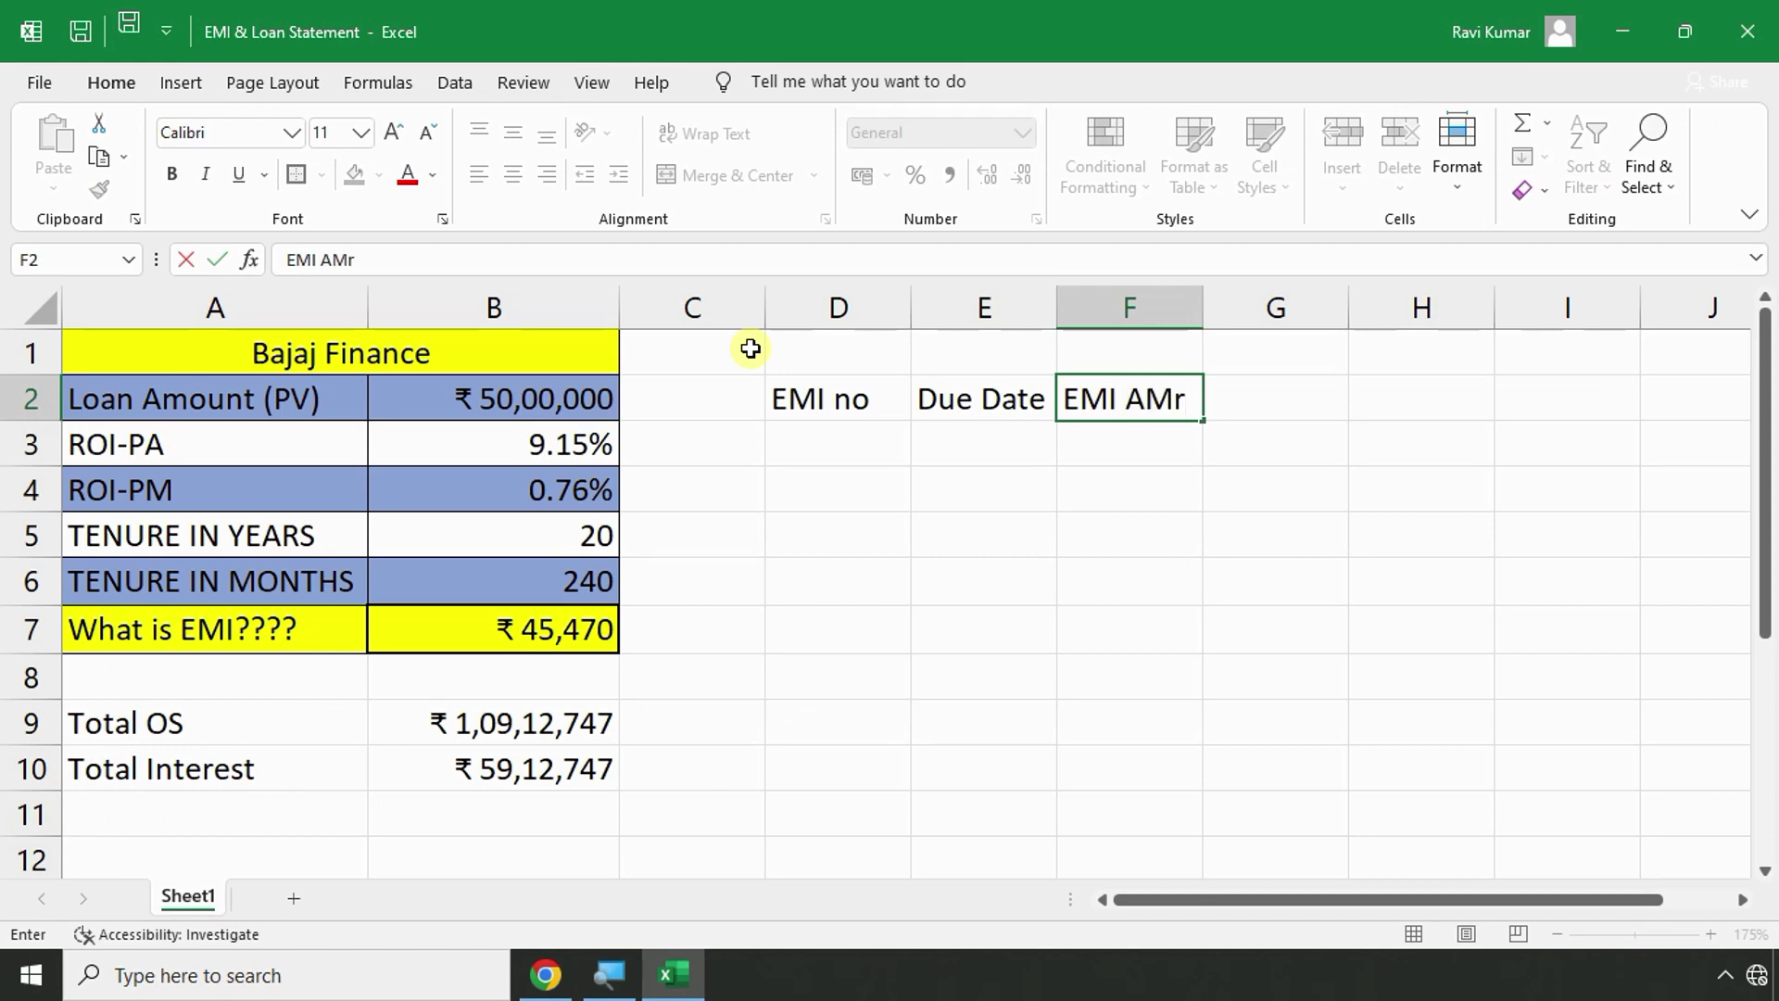
key(BackSpace)
text(t)
key(Return)
key(alt+Tab)
key(alt+Tab)
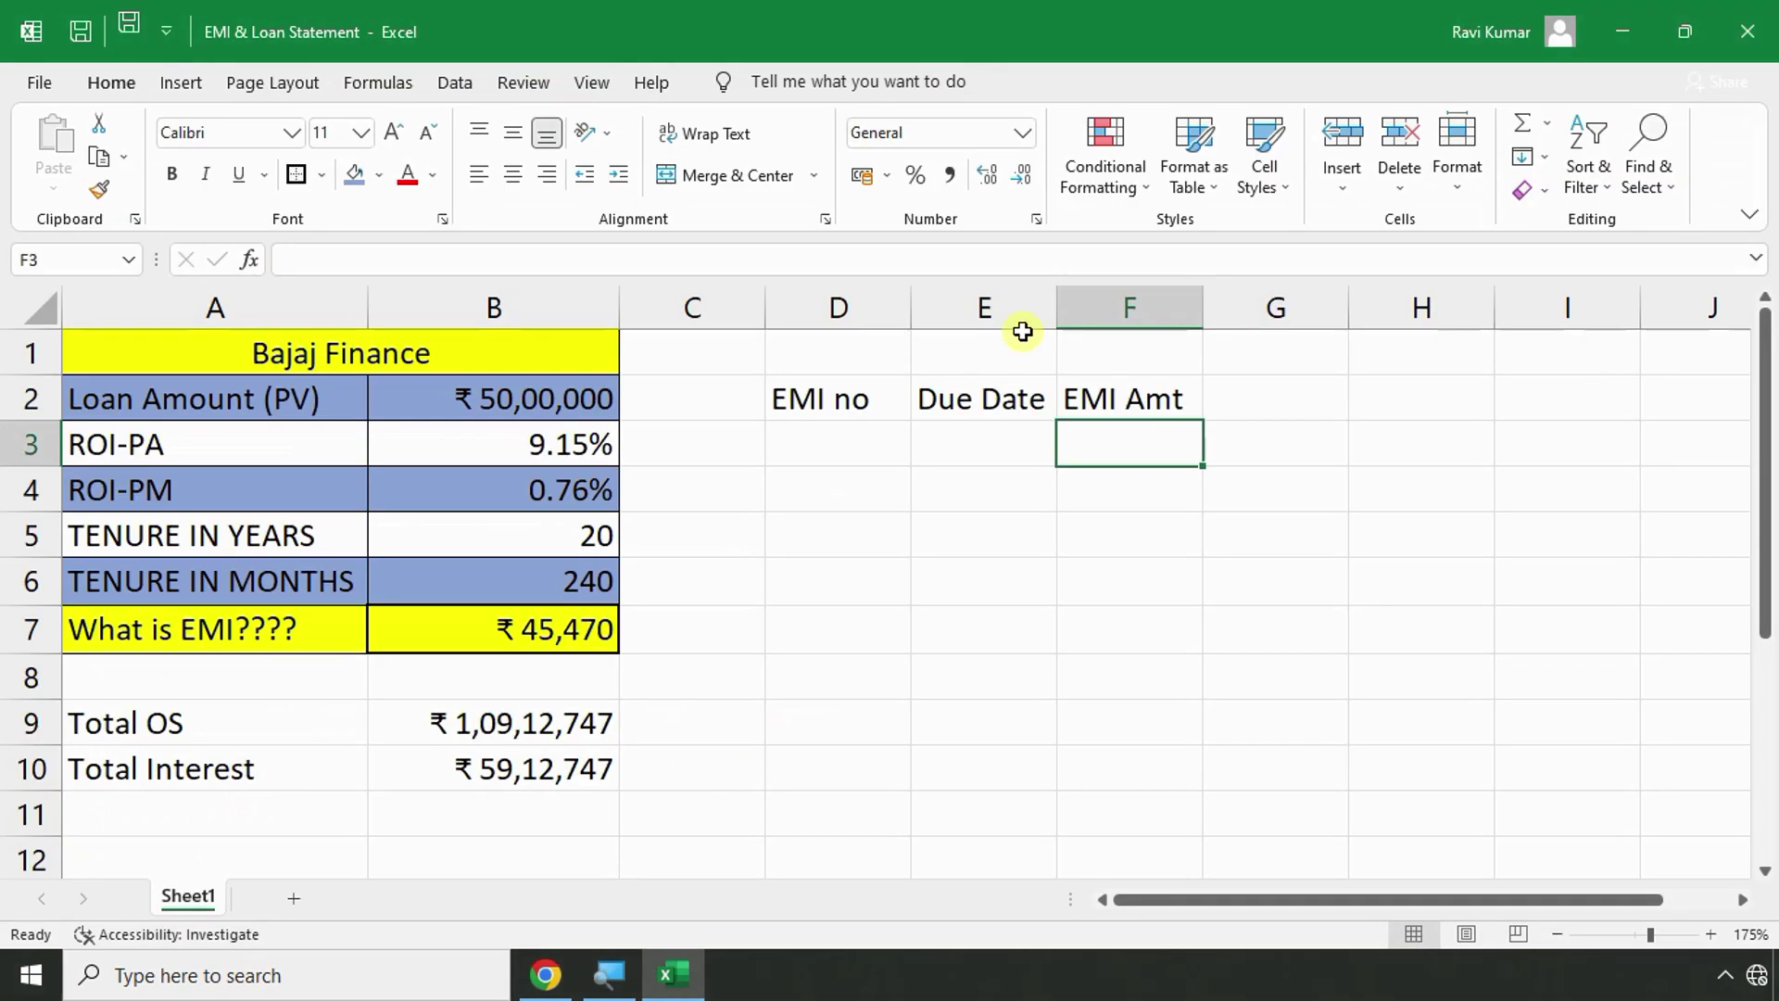
Check the following label in the PDF guide and enter the heading Principal in cell G2.
click(1285, 382)
key(alt+Tab)
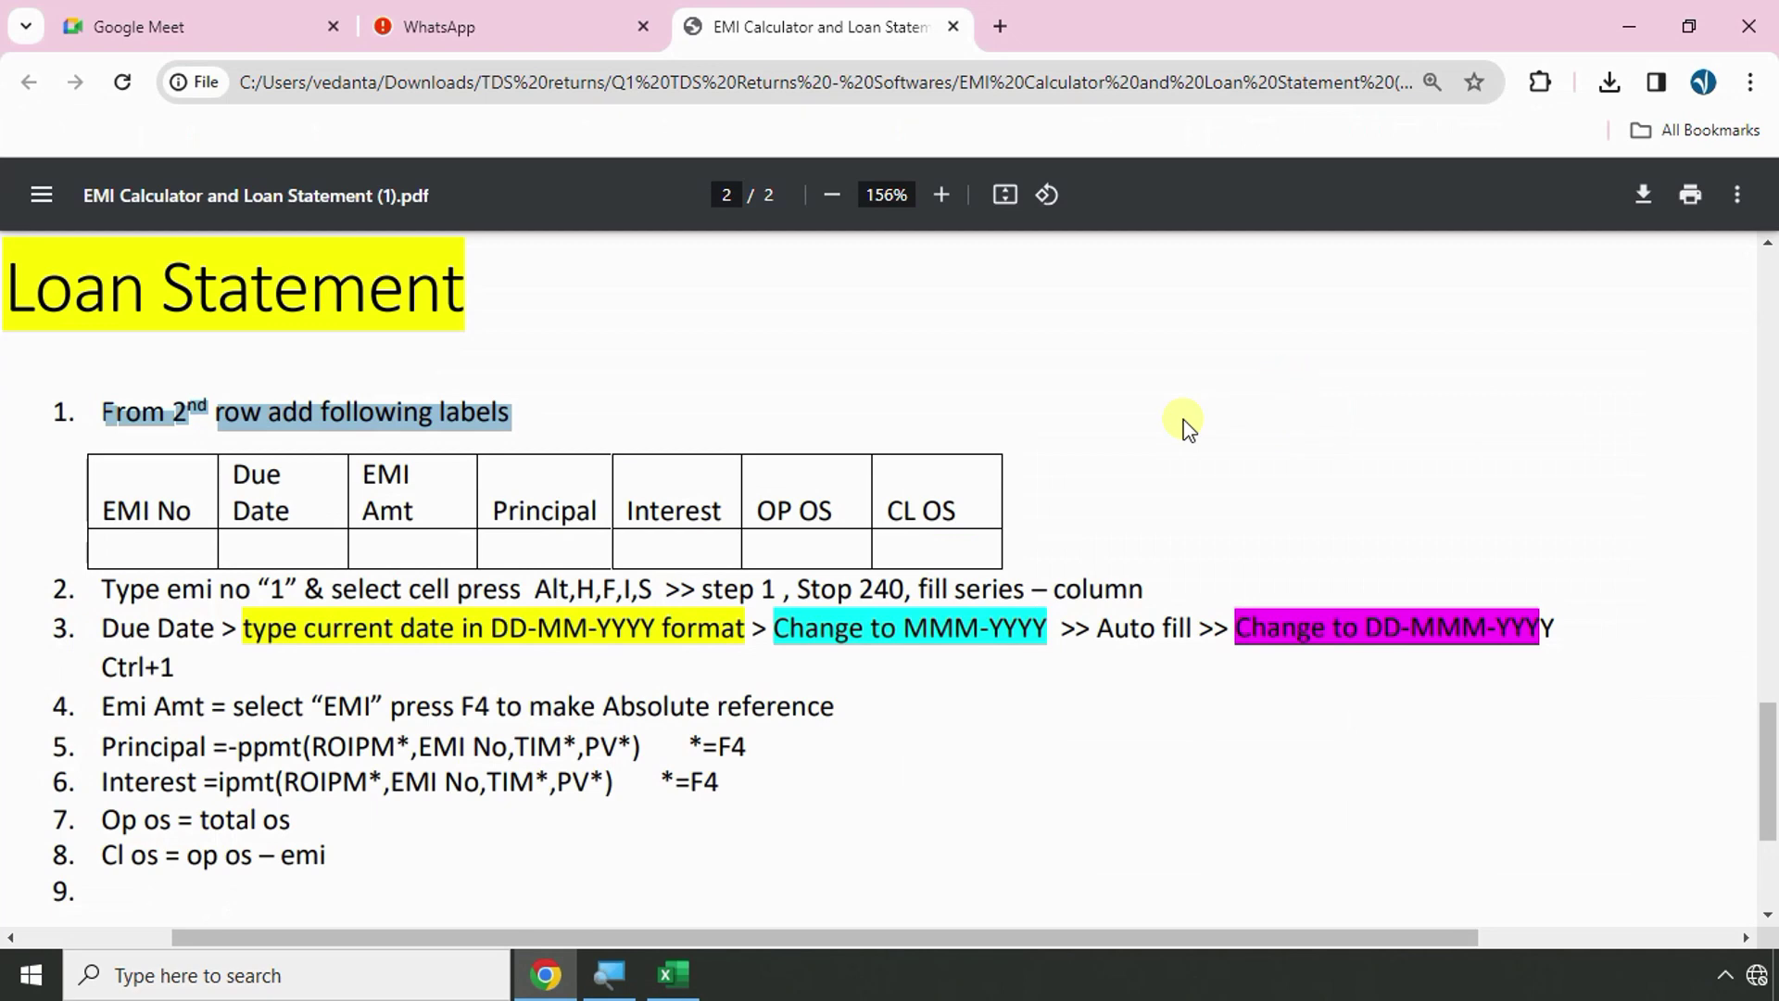
key(alt+Tab)
text(Princiapl)
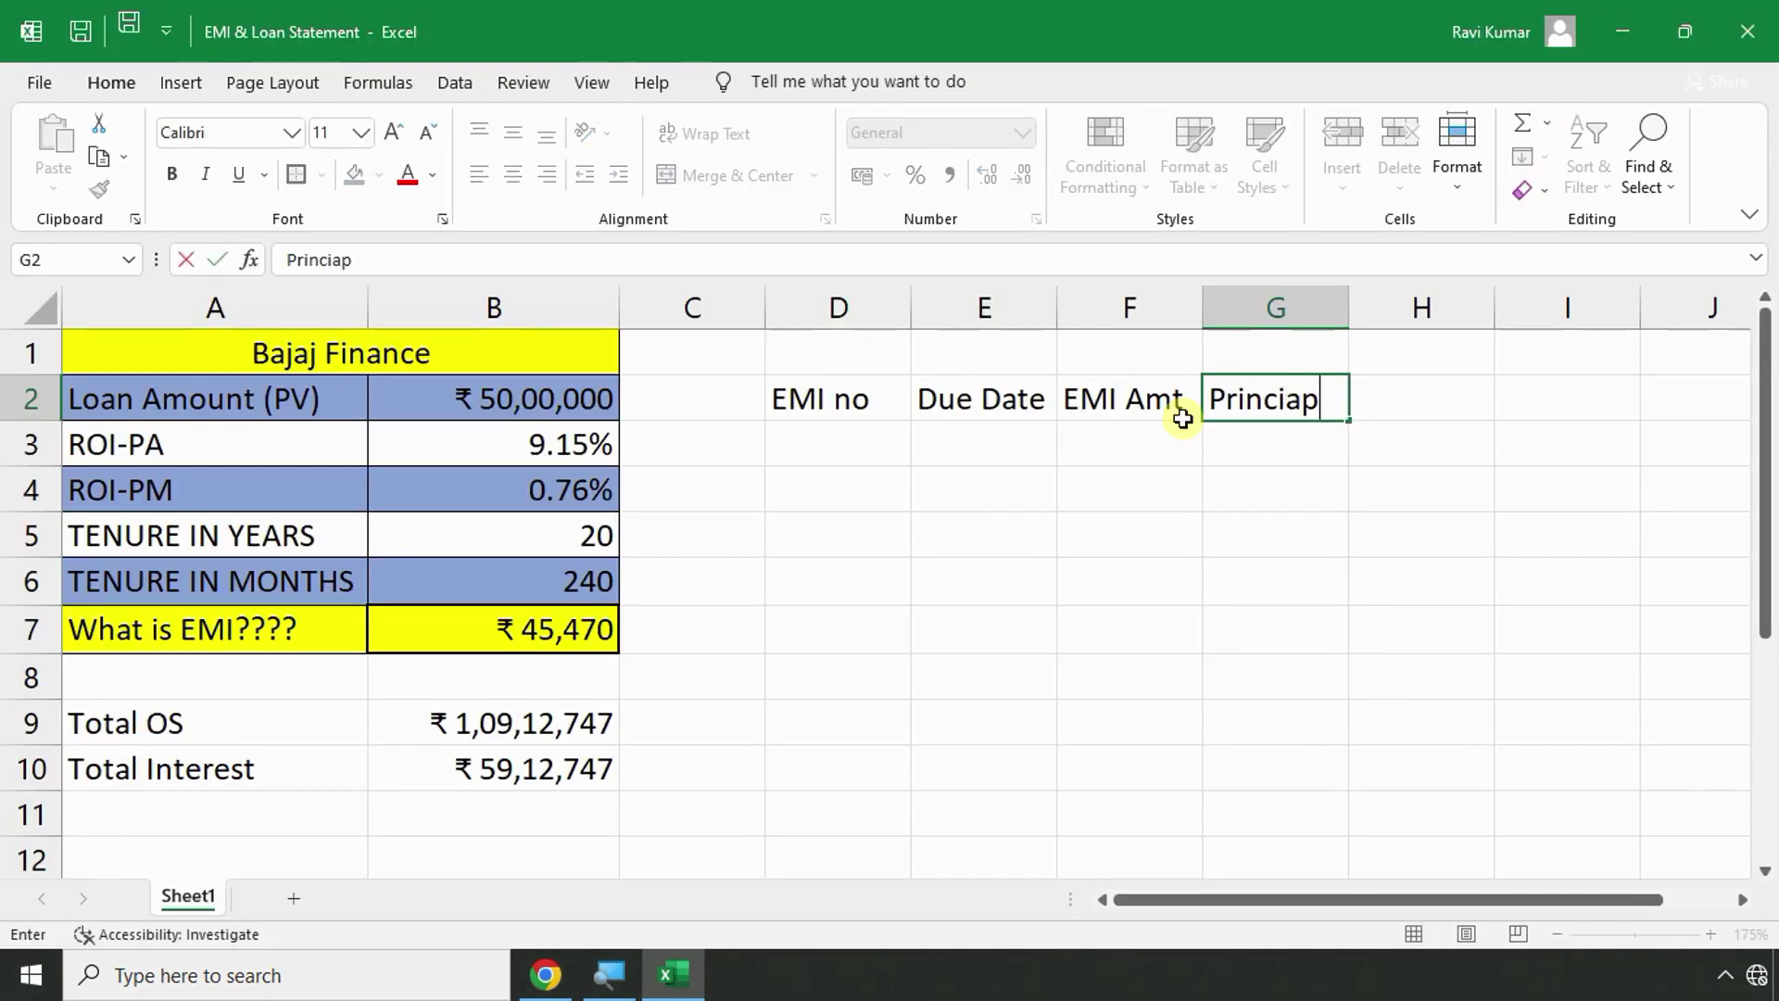
Complete the header in G2 as Principal and enter the header Interest in H2.
key(BackSpace)
key(BackSpace)
key(BackSpace)
text(pal)
key(Return)
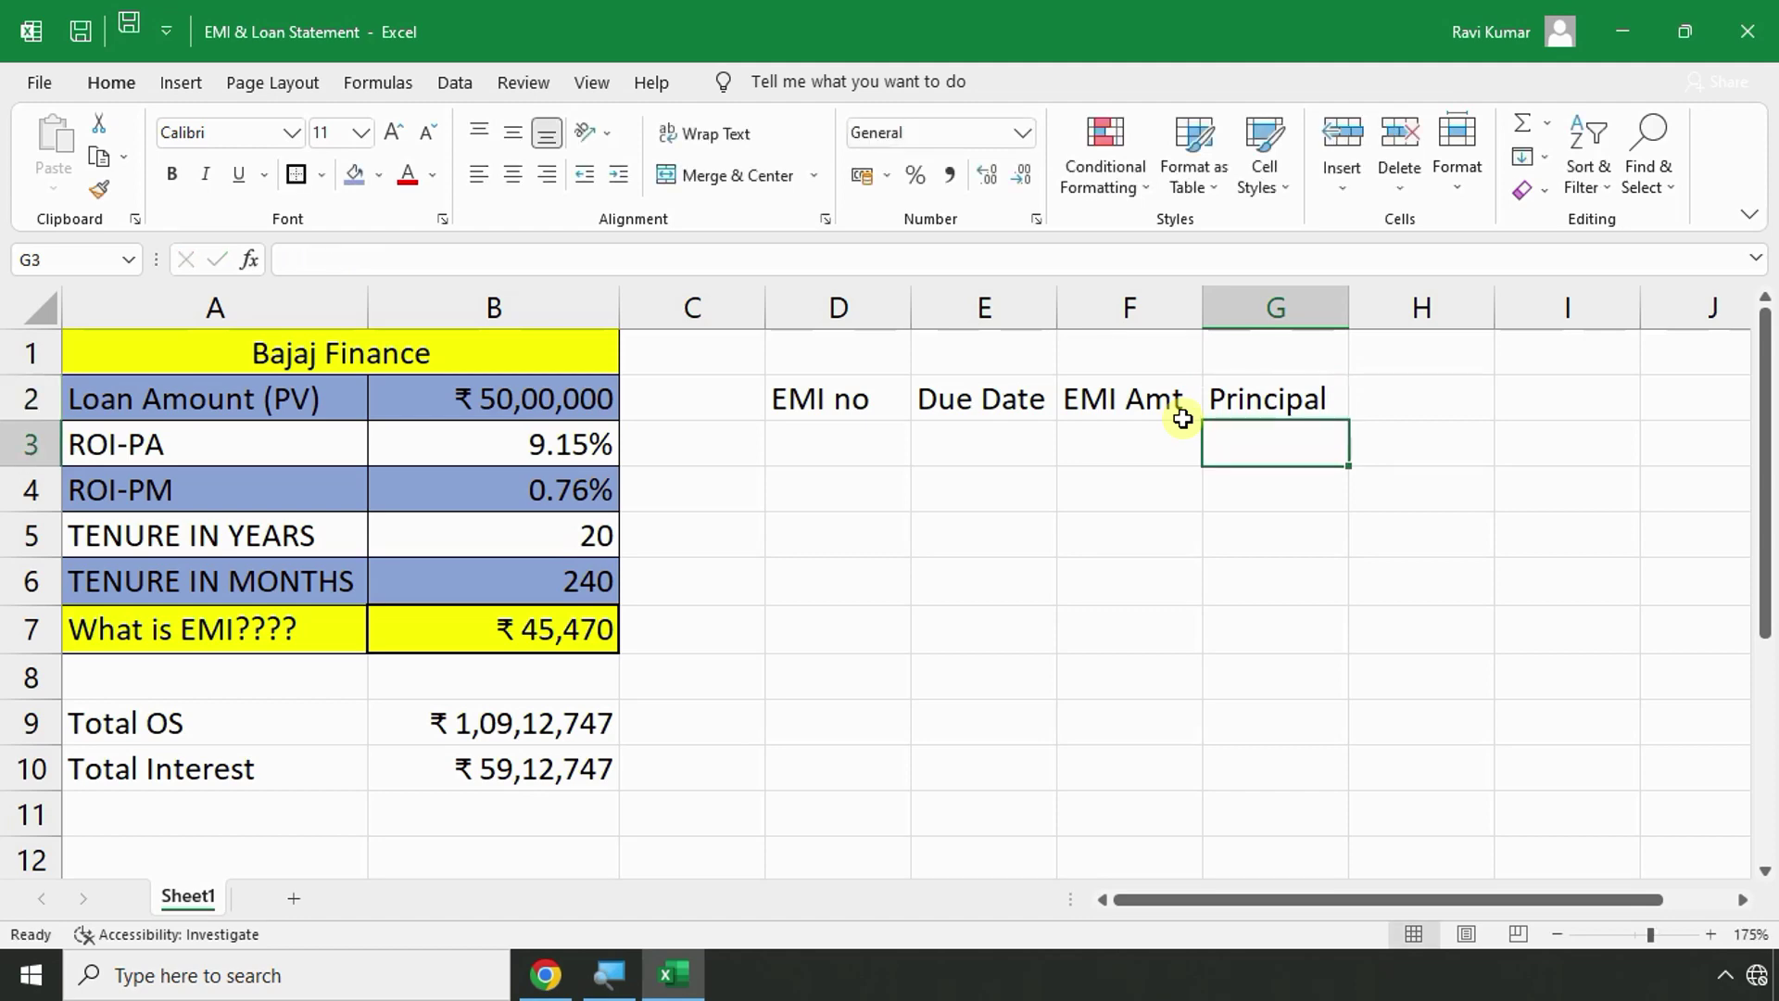
key(Up)
key(Right)
text(Interest)
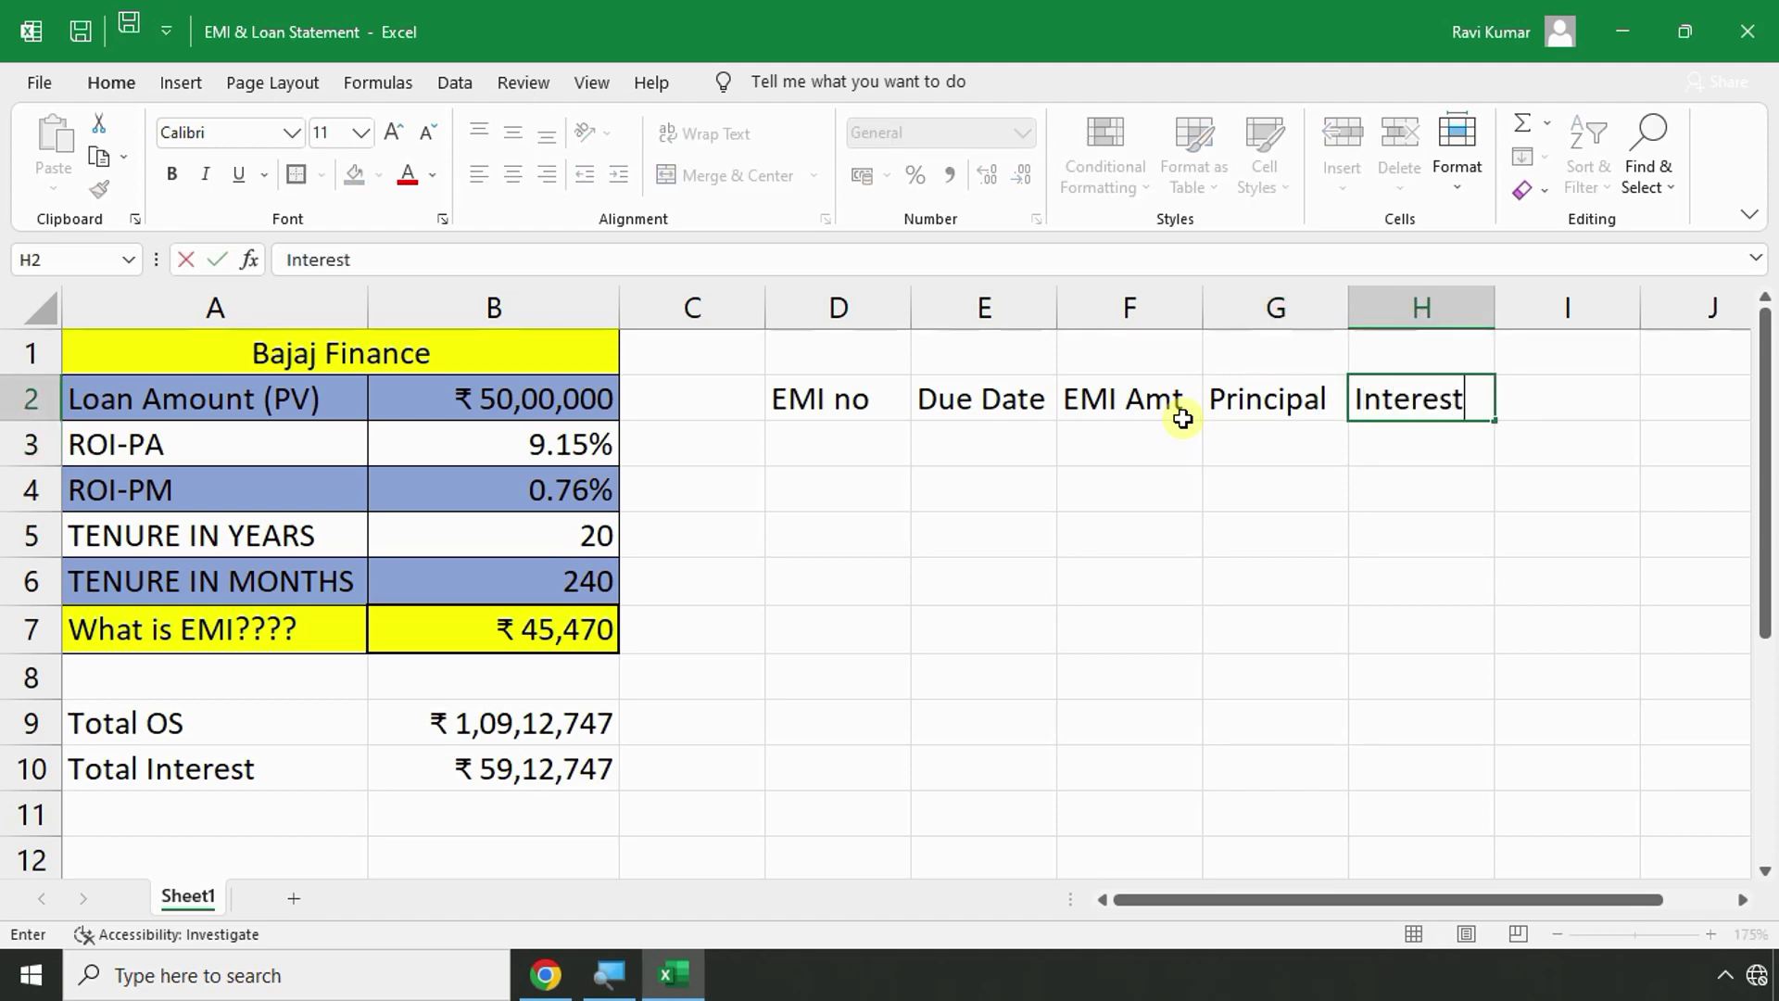
key(Return)
Check the remaining labels in the PDF instructions, and enter the headers OP OS in I2 and CL OS in J2.
key(alt+Tab)
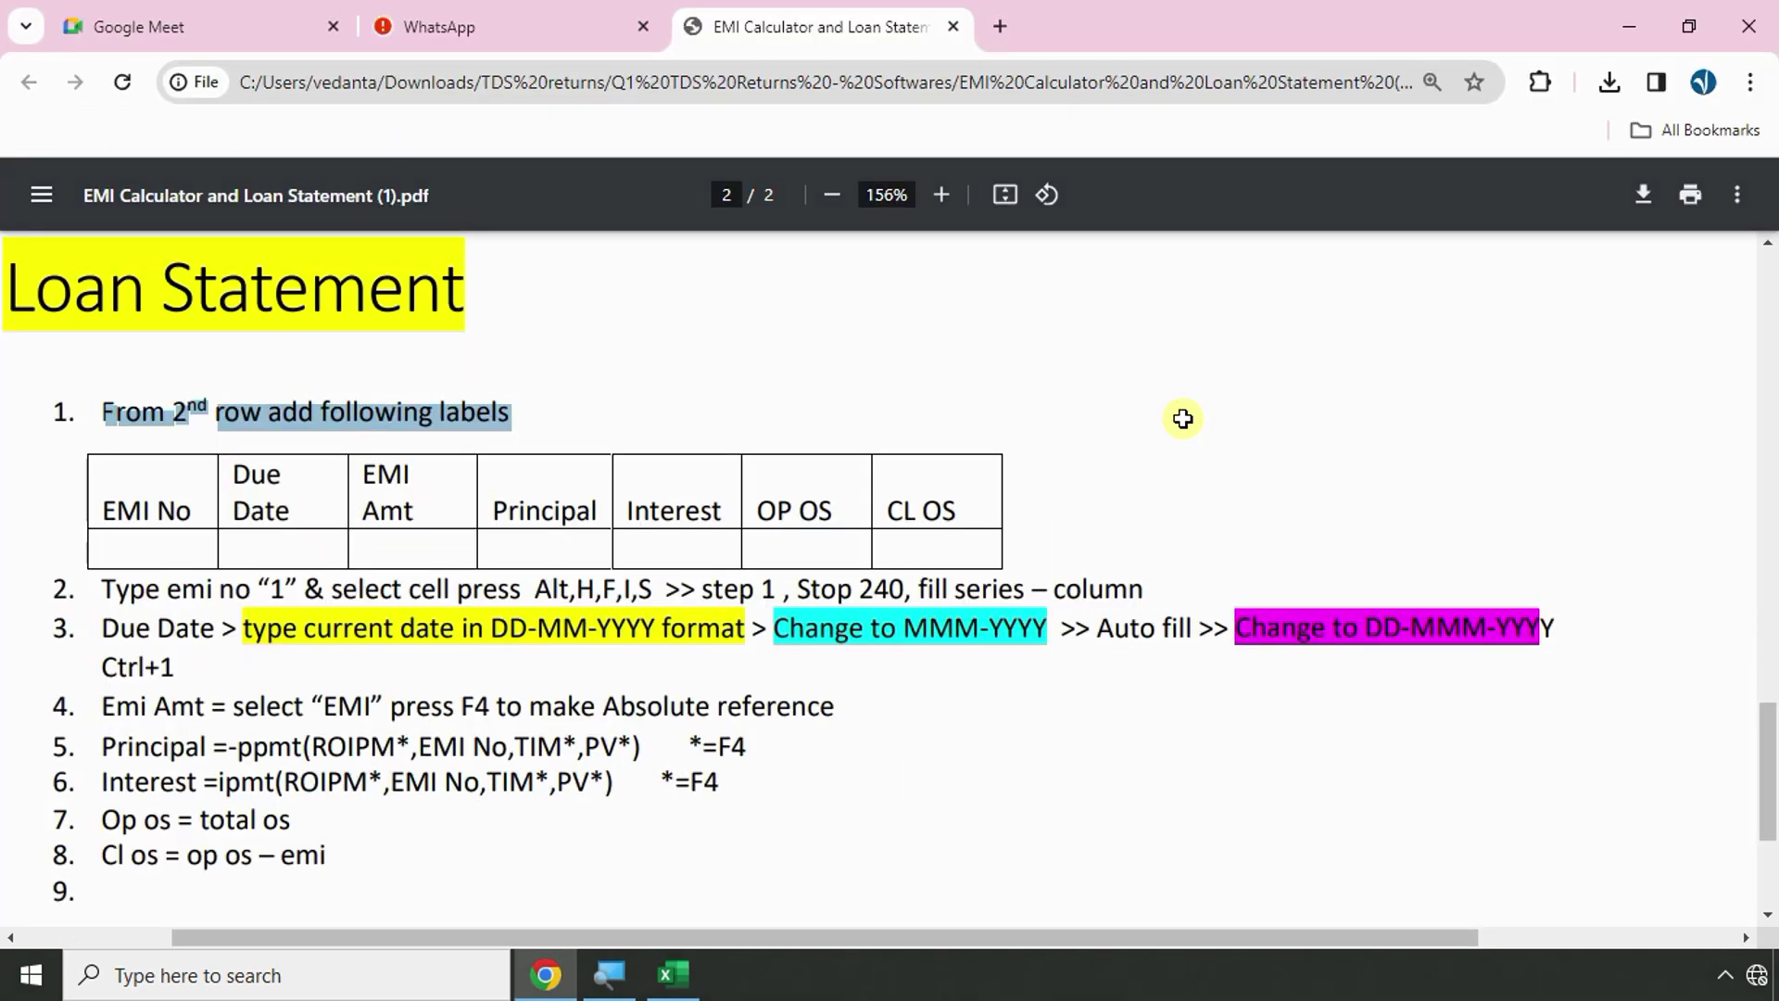
key(alt+Tab)
key(Up)
key(Right)
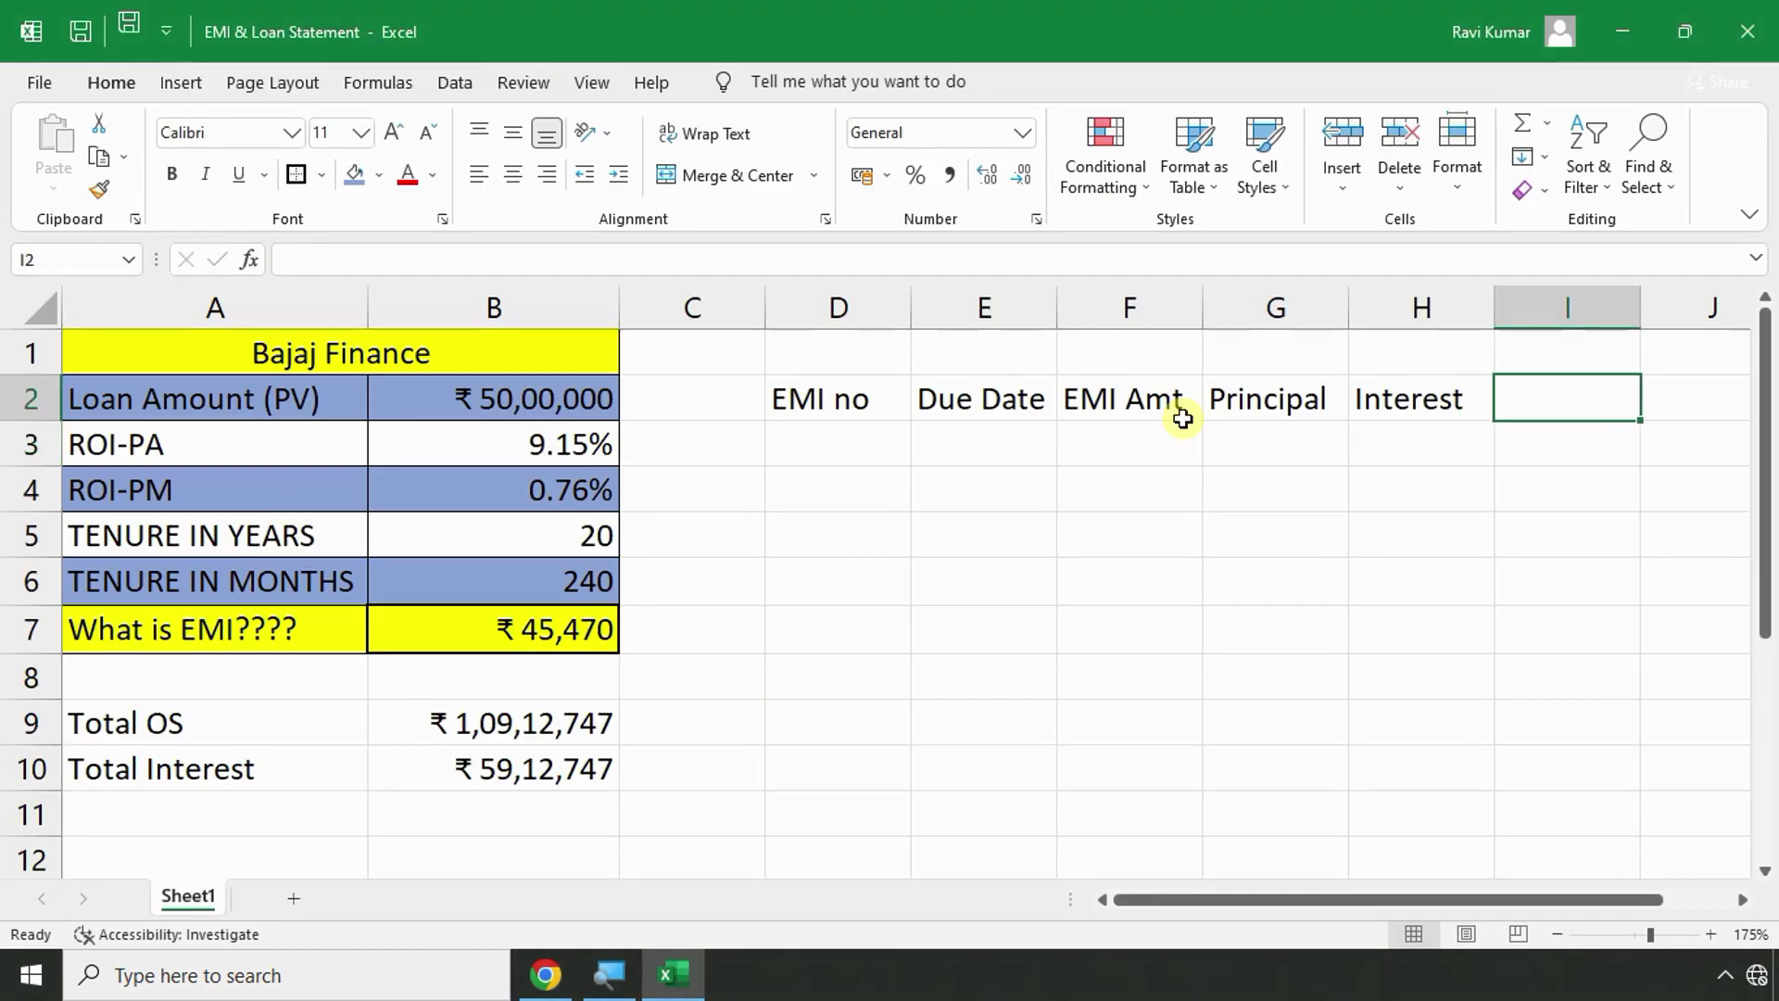
text(OPS)
key(BackSpace)
text(oS)
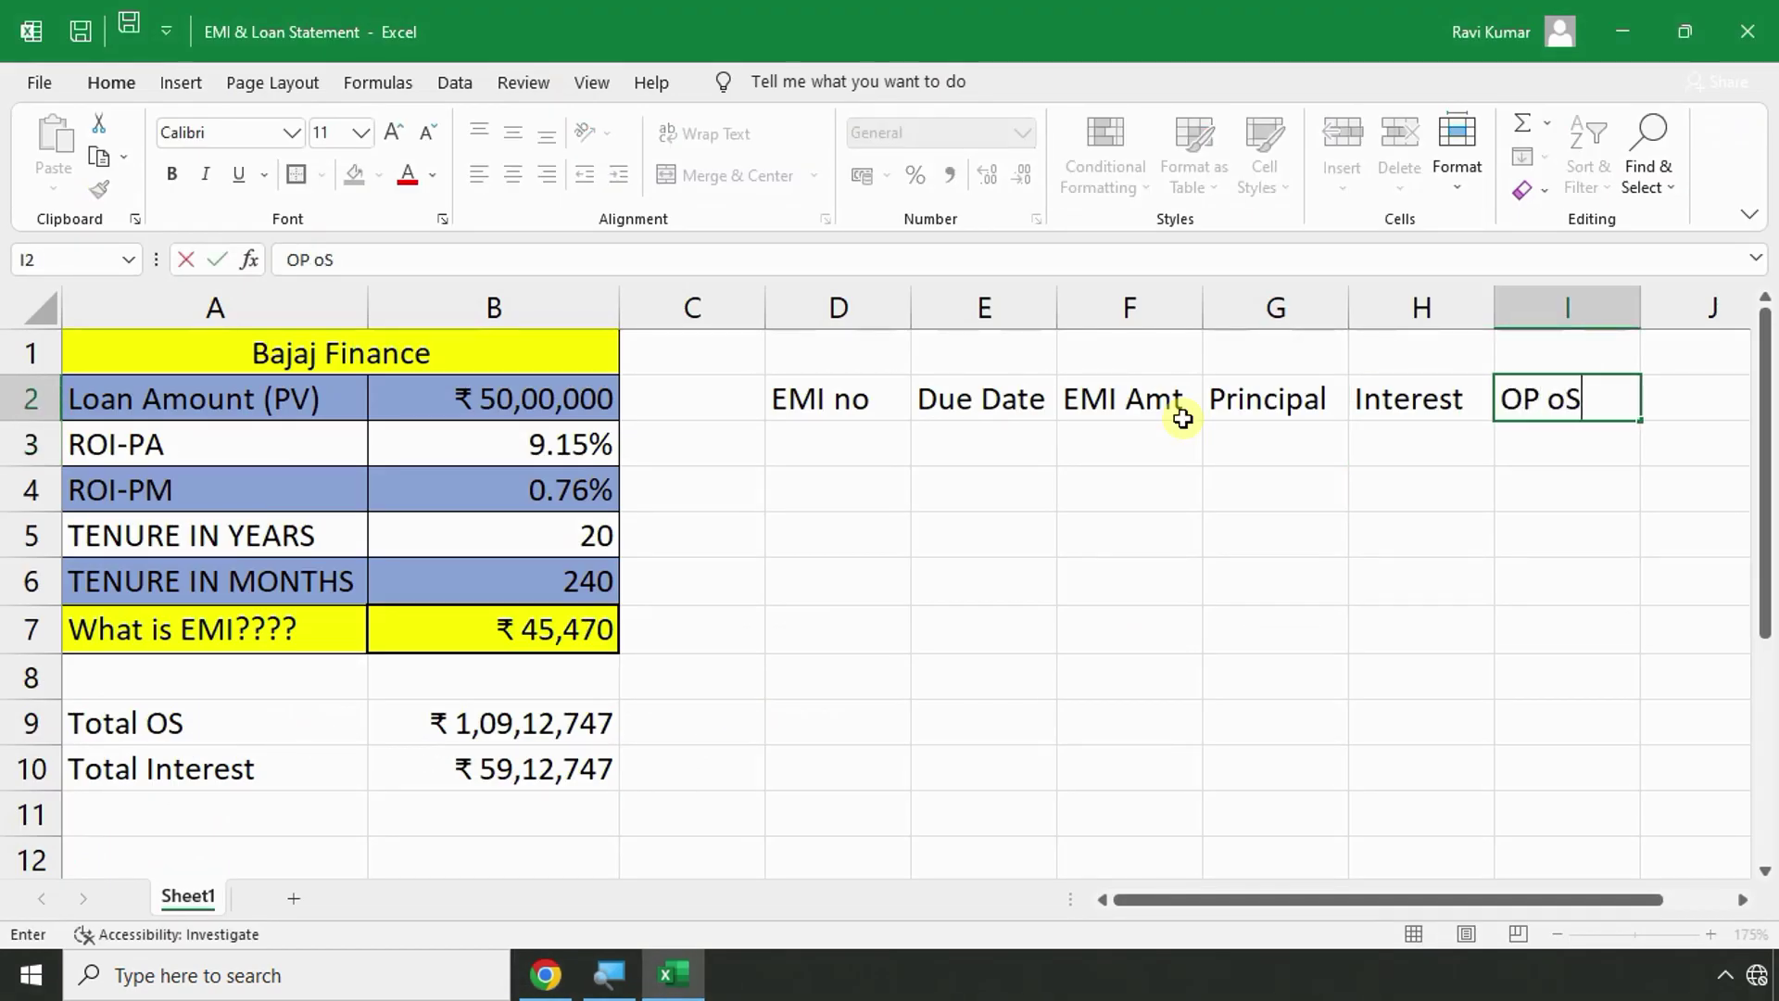
key(BackSpace)
key(BackSpace)
text(OS)
key(Tab)
text(CL )
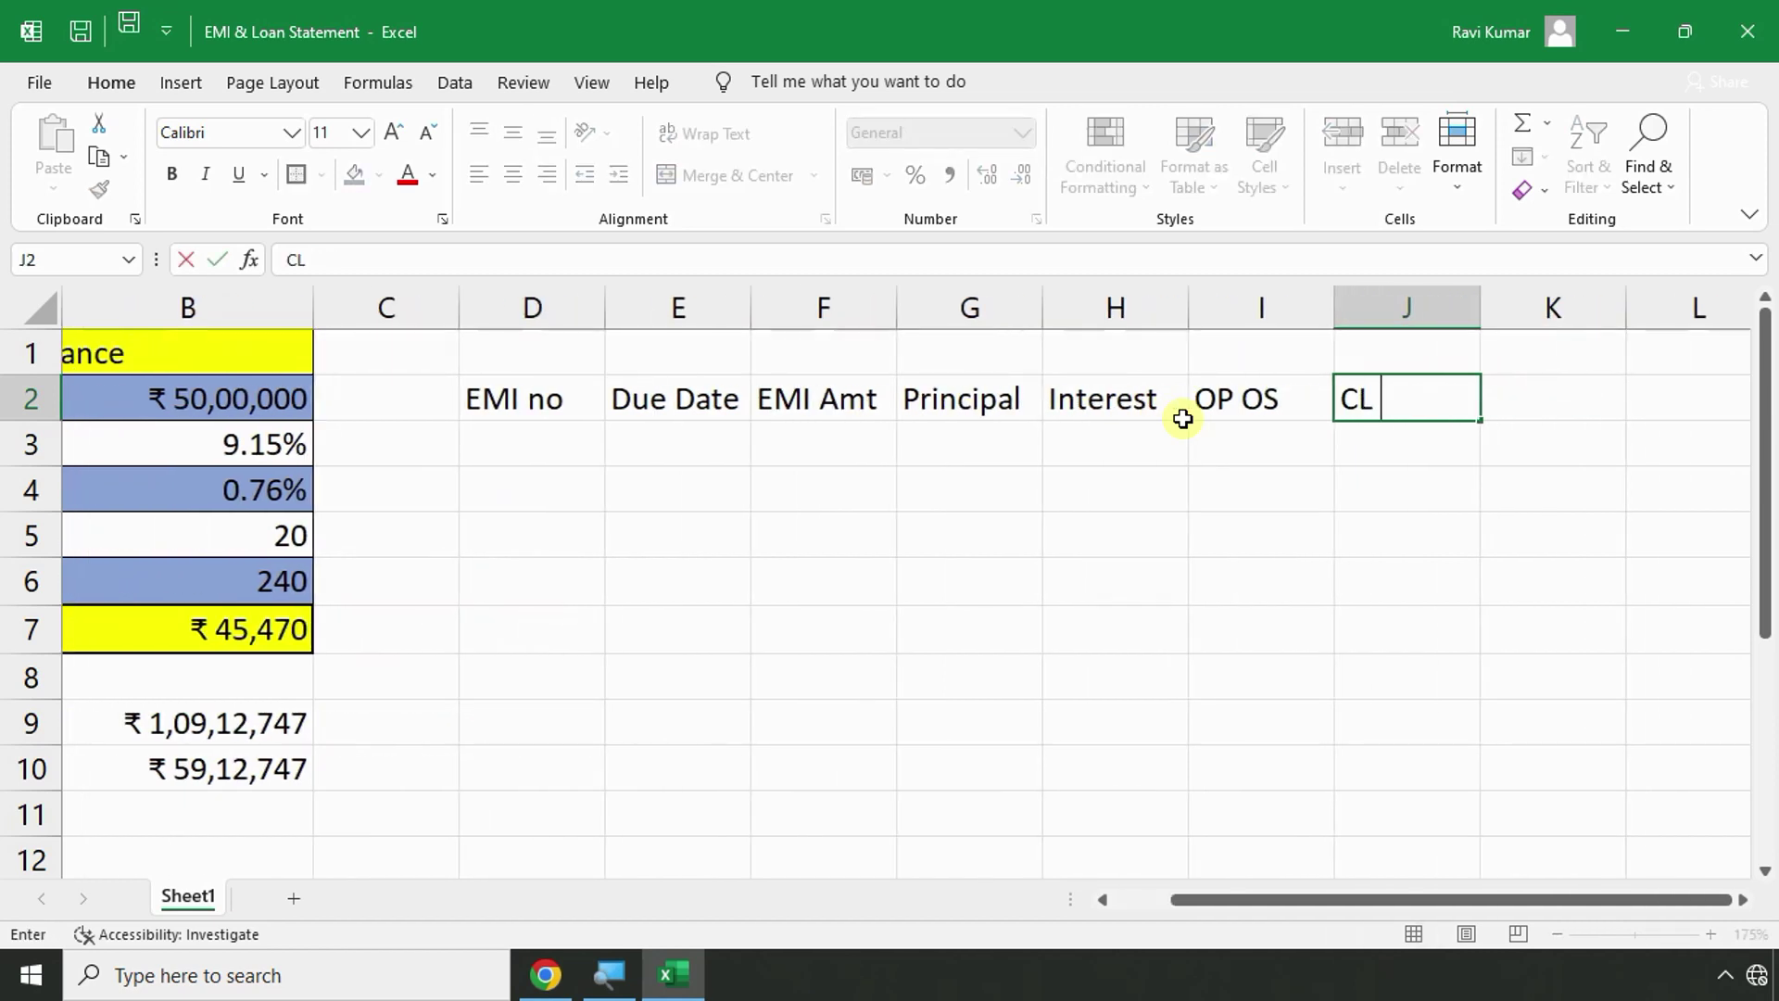
text(OS)
key(Return)
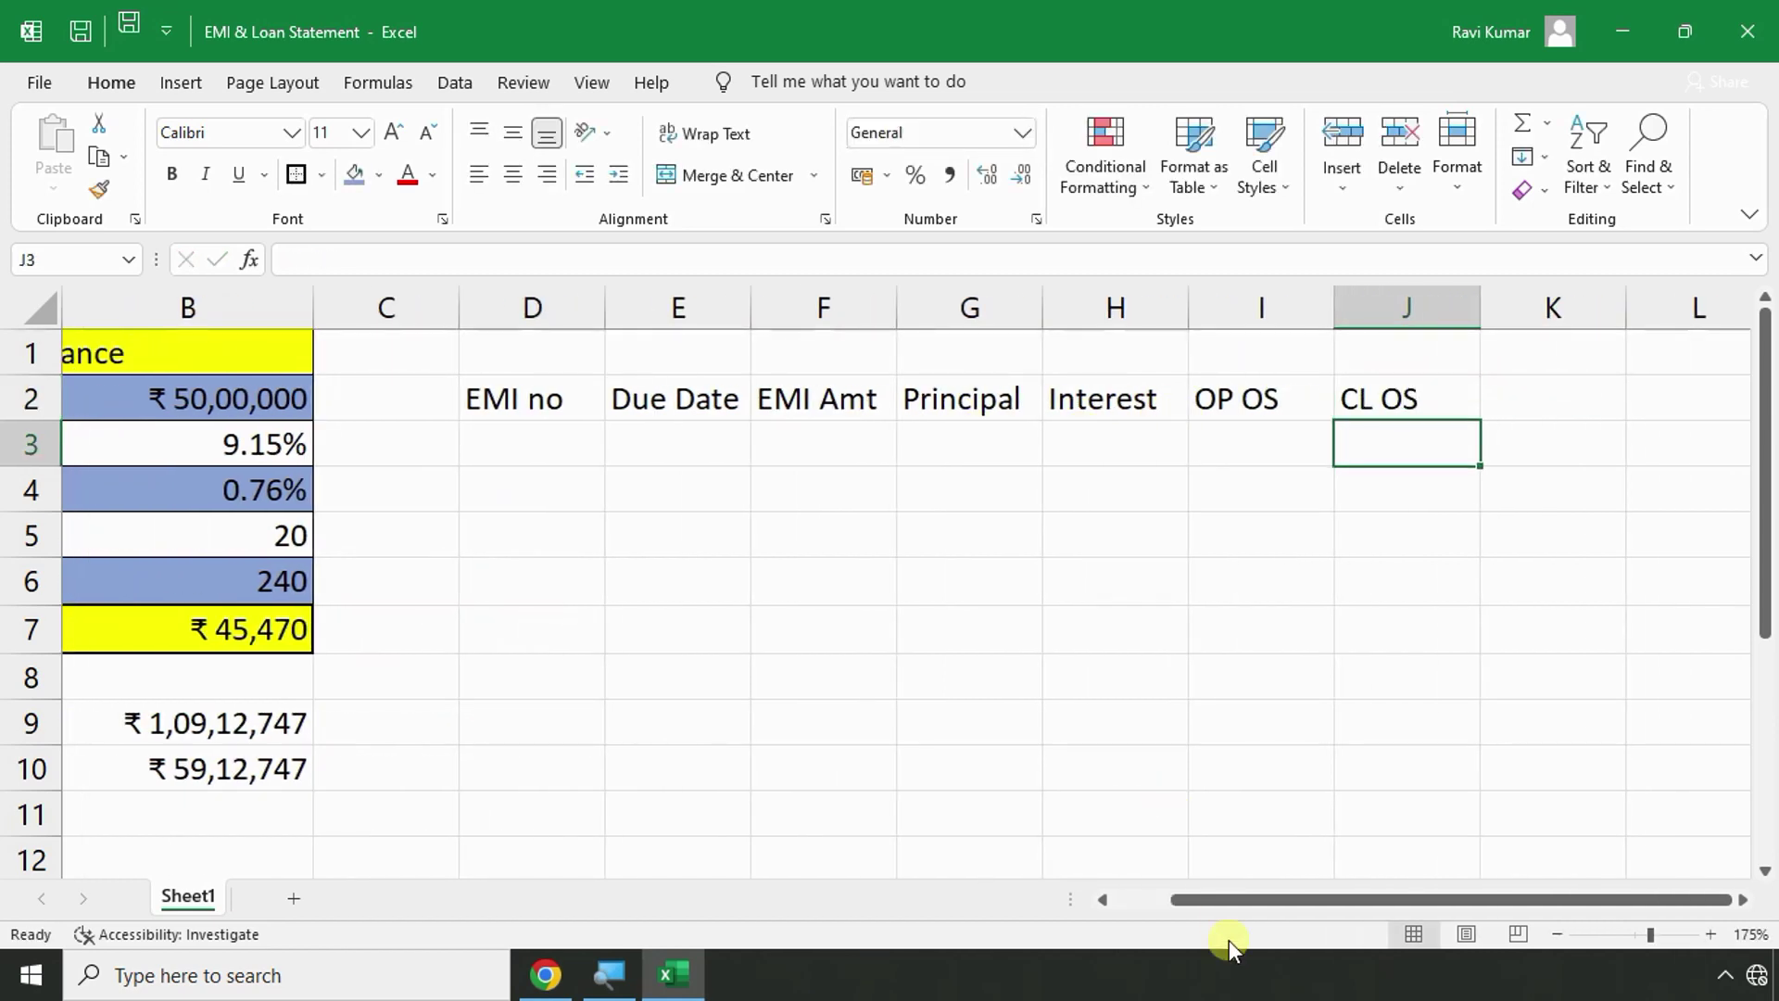
Merge and center D1:J1 above the loan statement headers and fill it with yellow.
drag(1232, 900, 1107, 889)
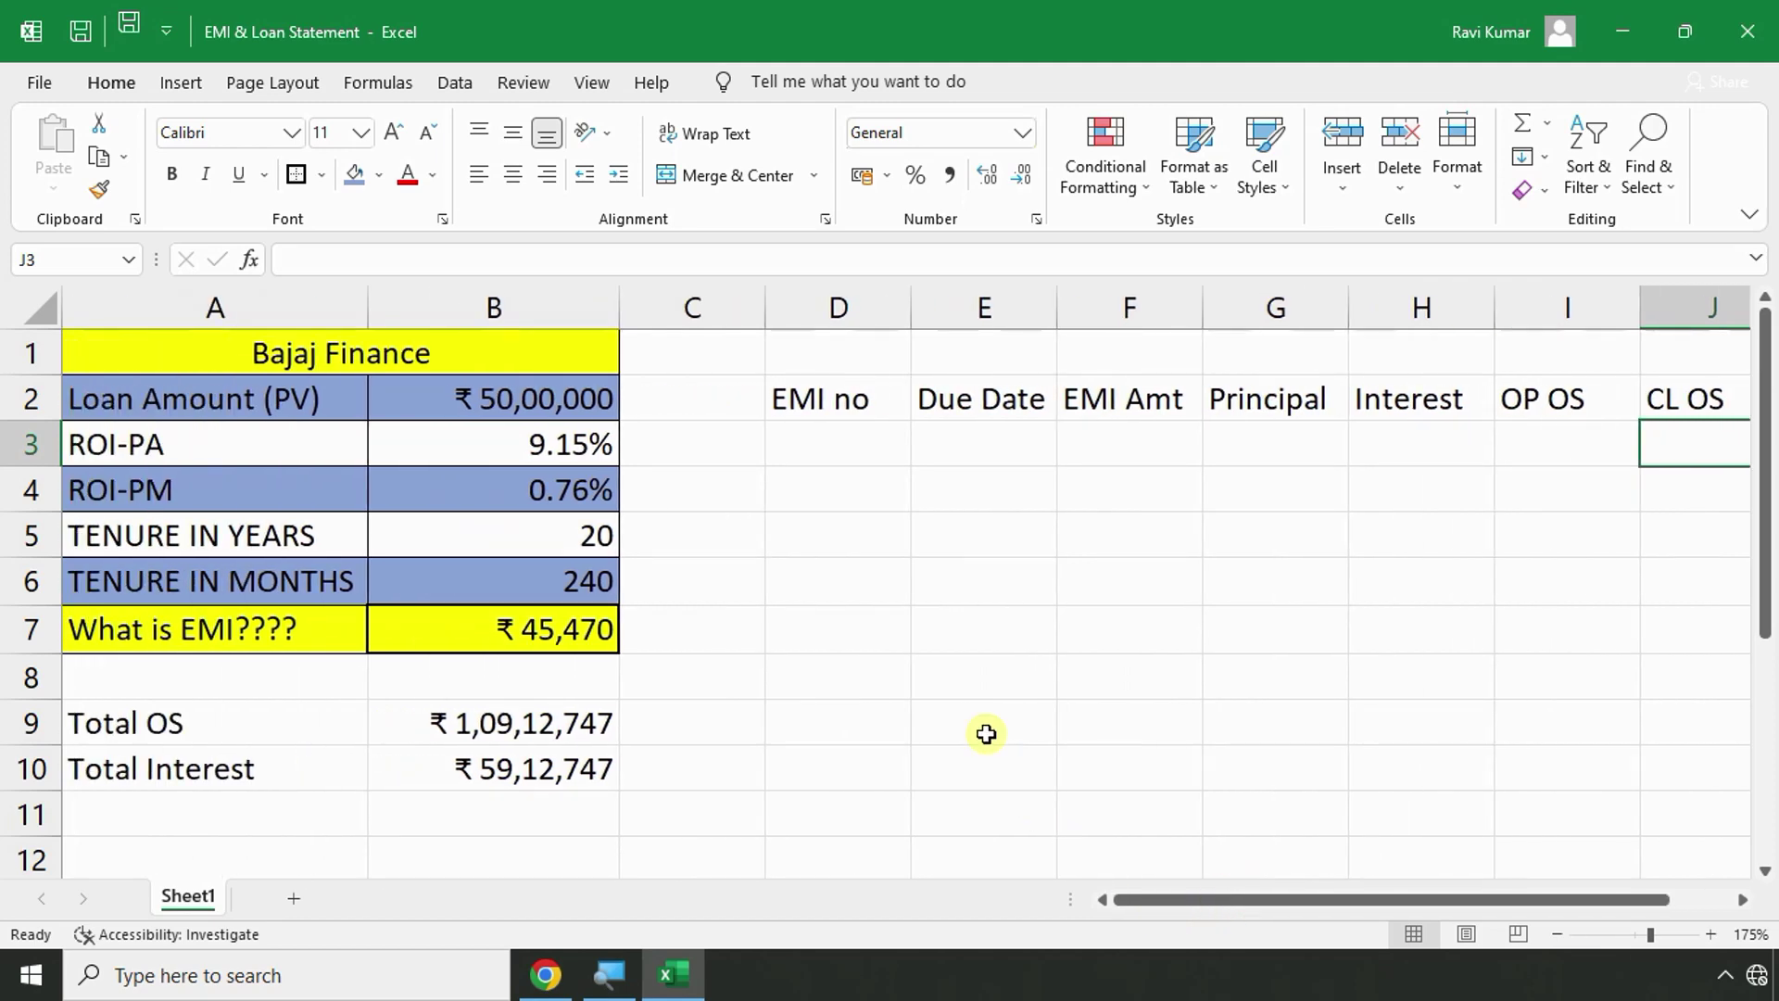
ctrl+scroll(986, 734, down, 1)
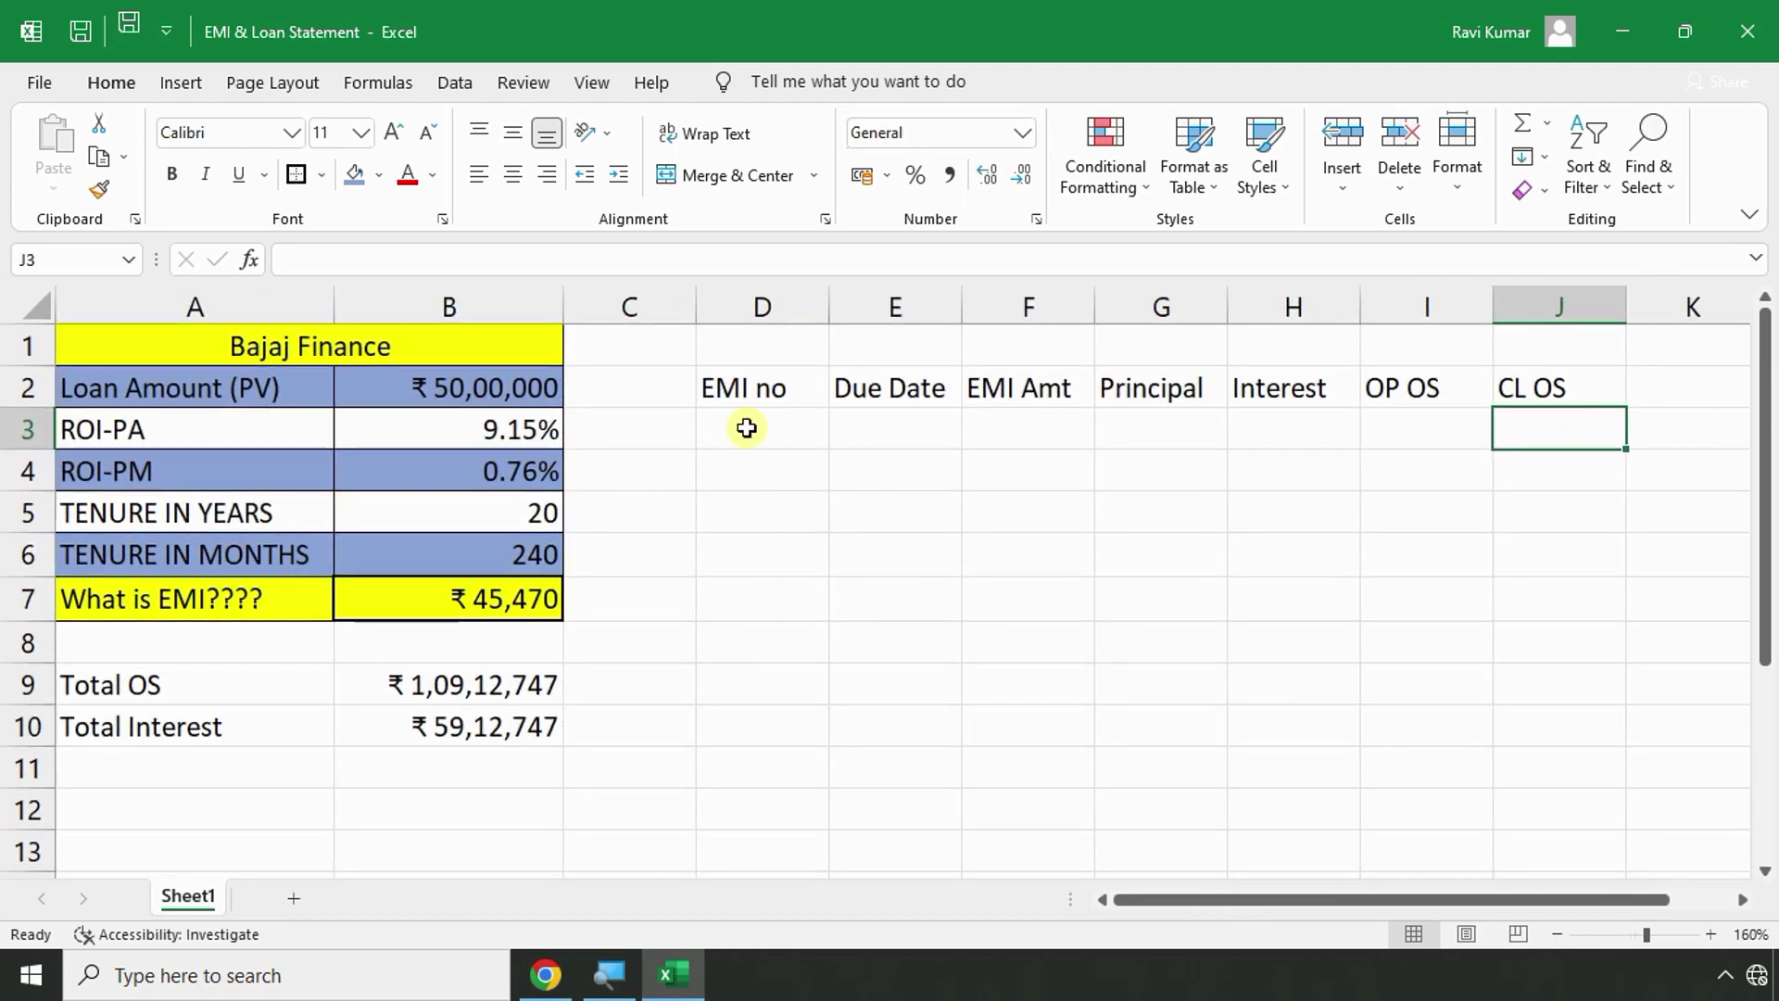
click(742, 390)
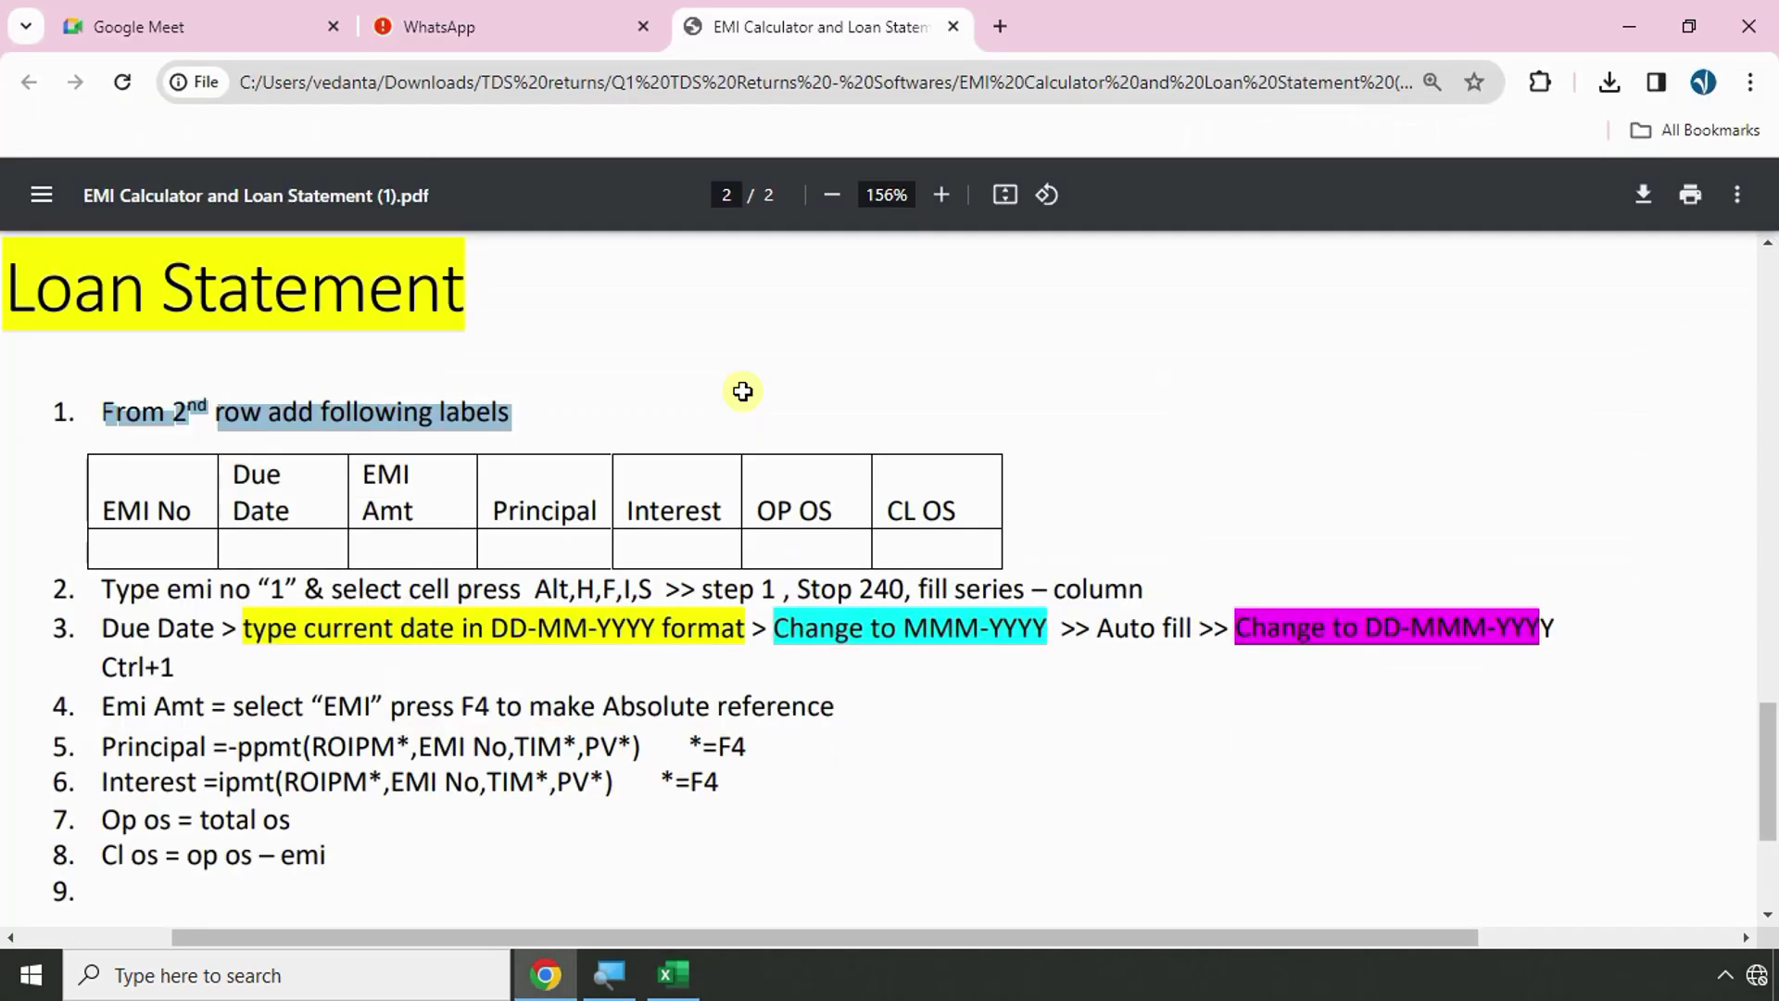
key(alt+Tab)
key(alt+Tab)
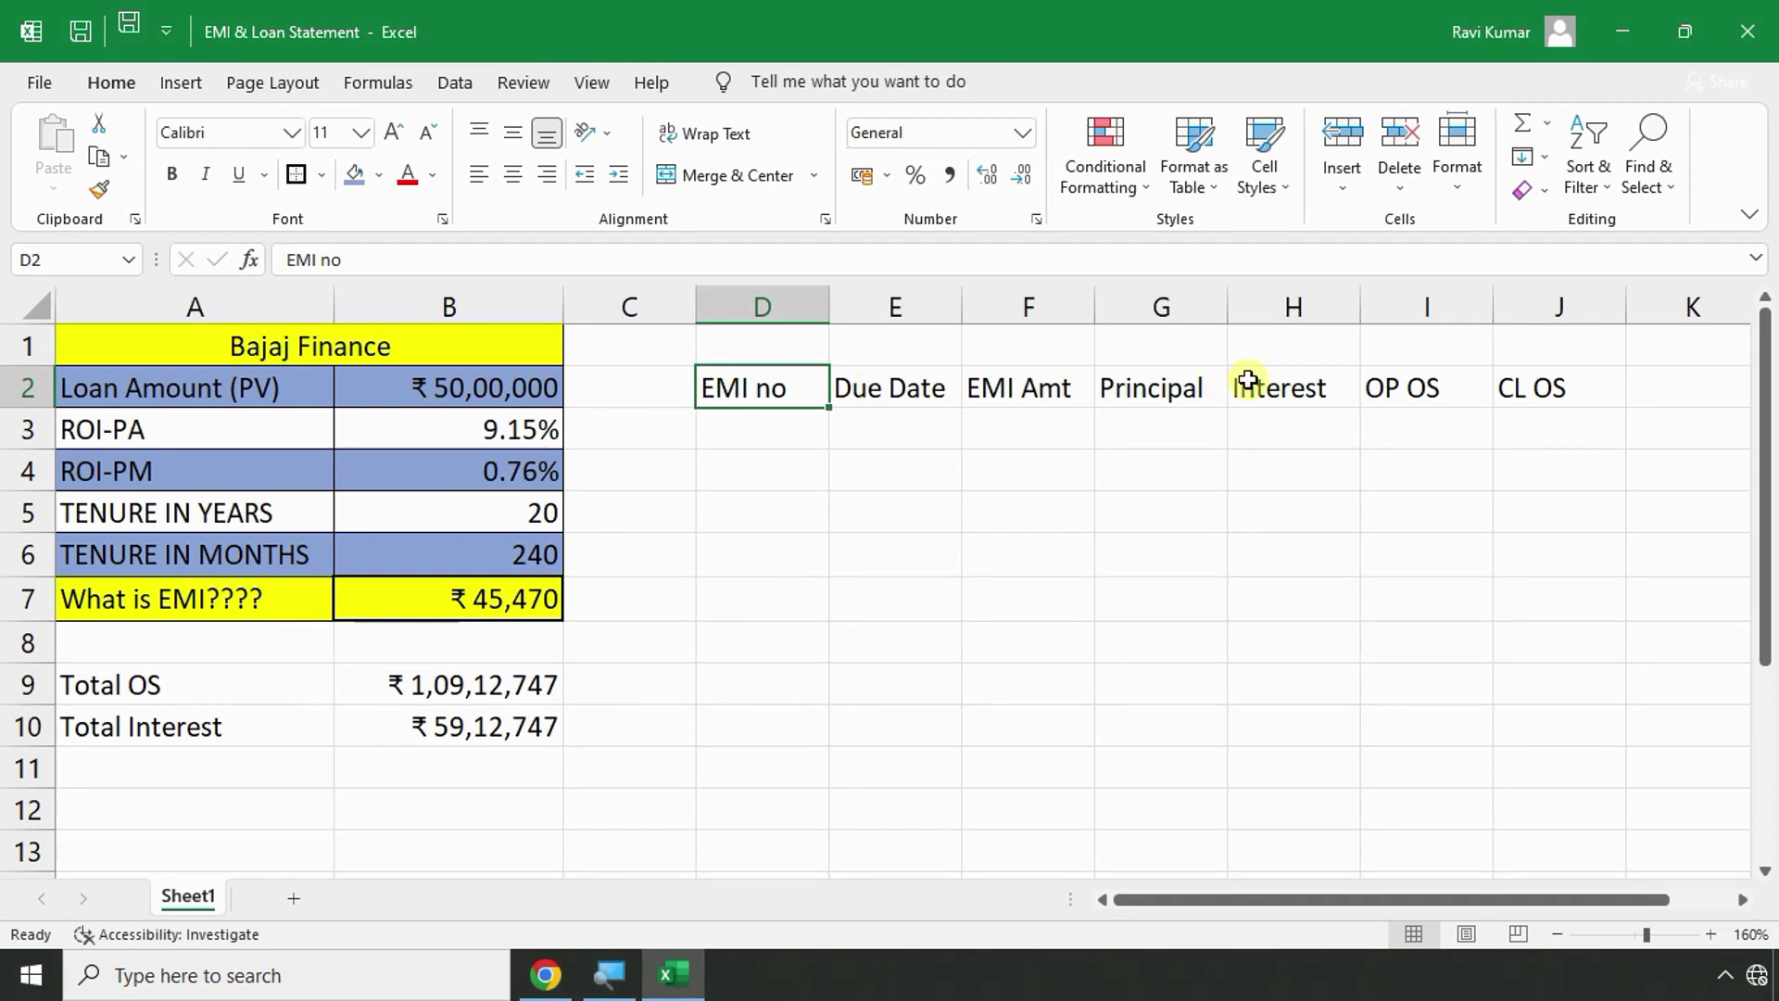
click(747, 343)
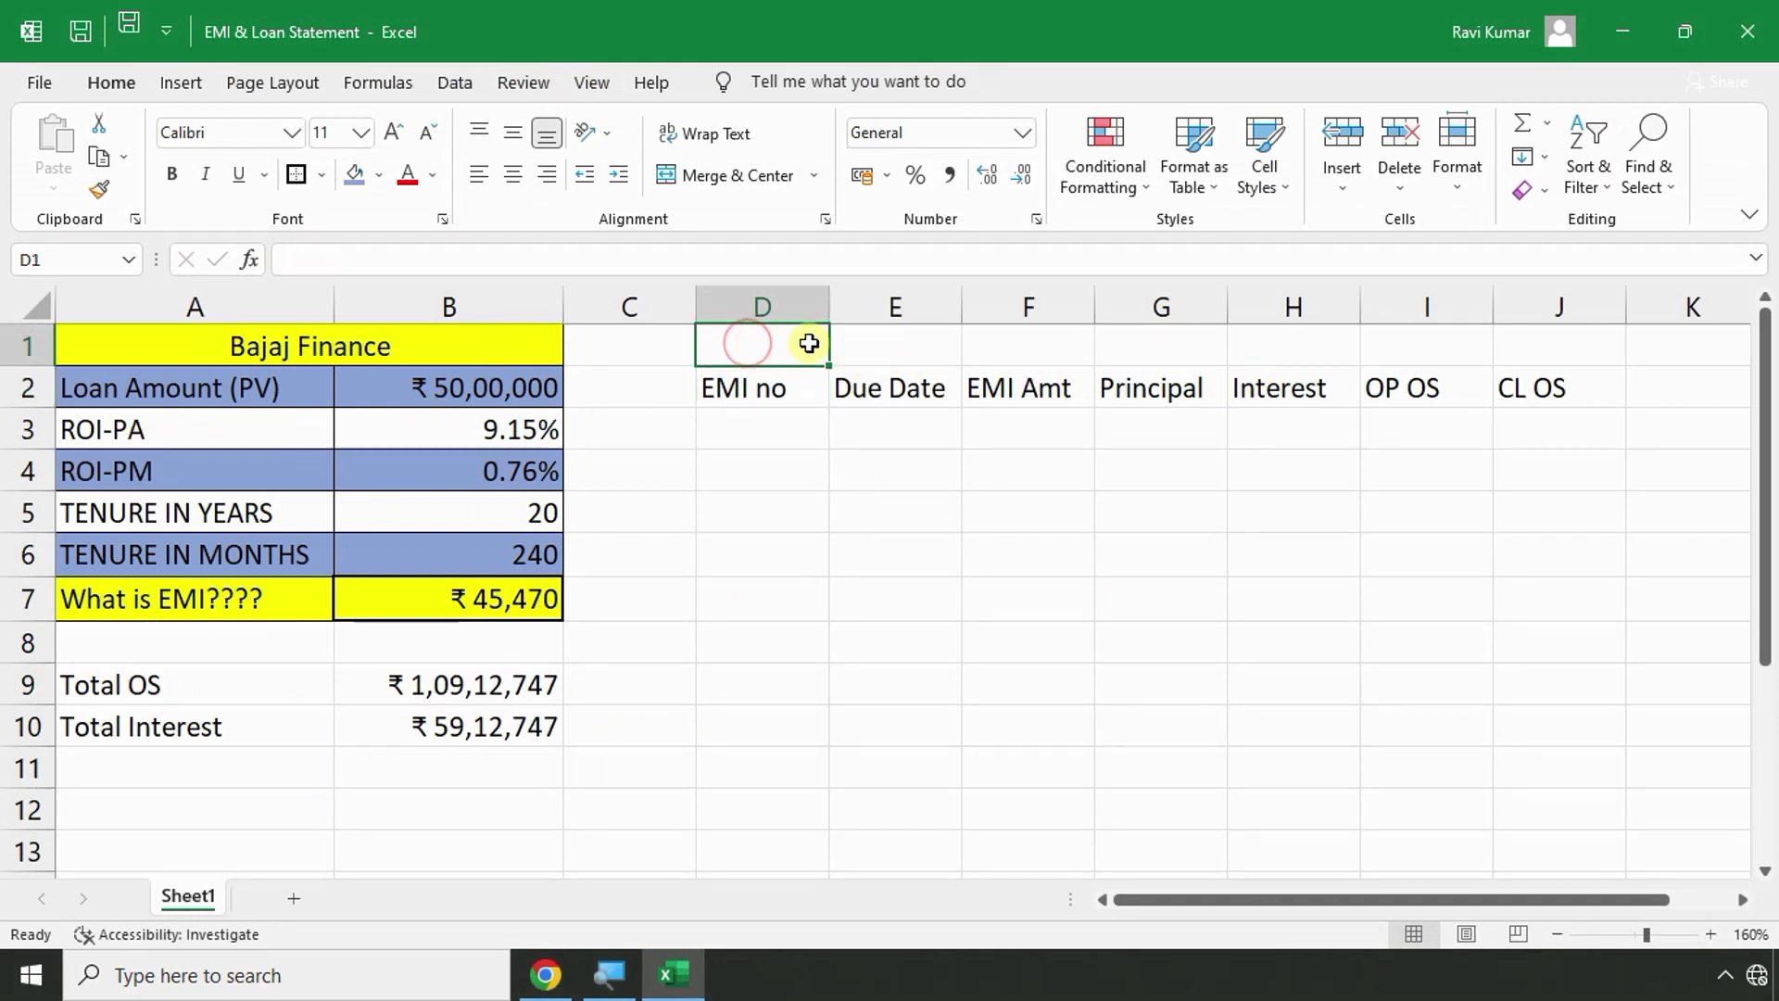
drag(809, 342, 1535, 342)
click(720, 177)
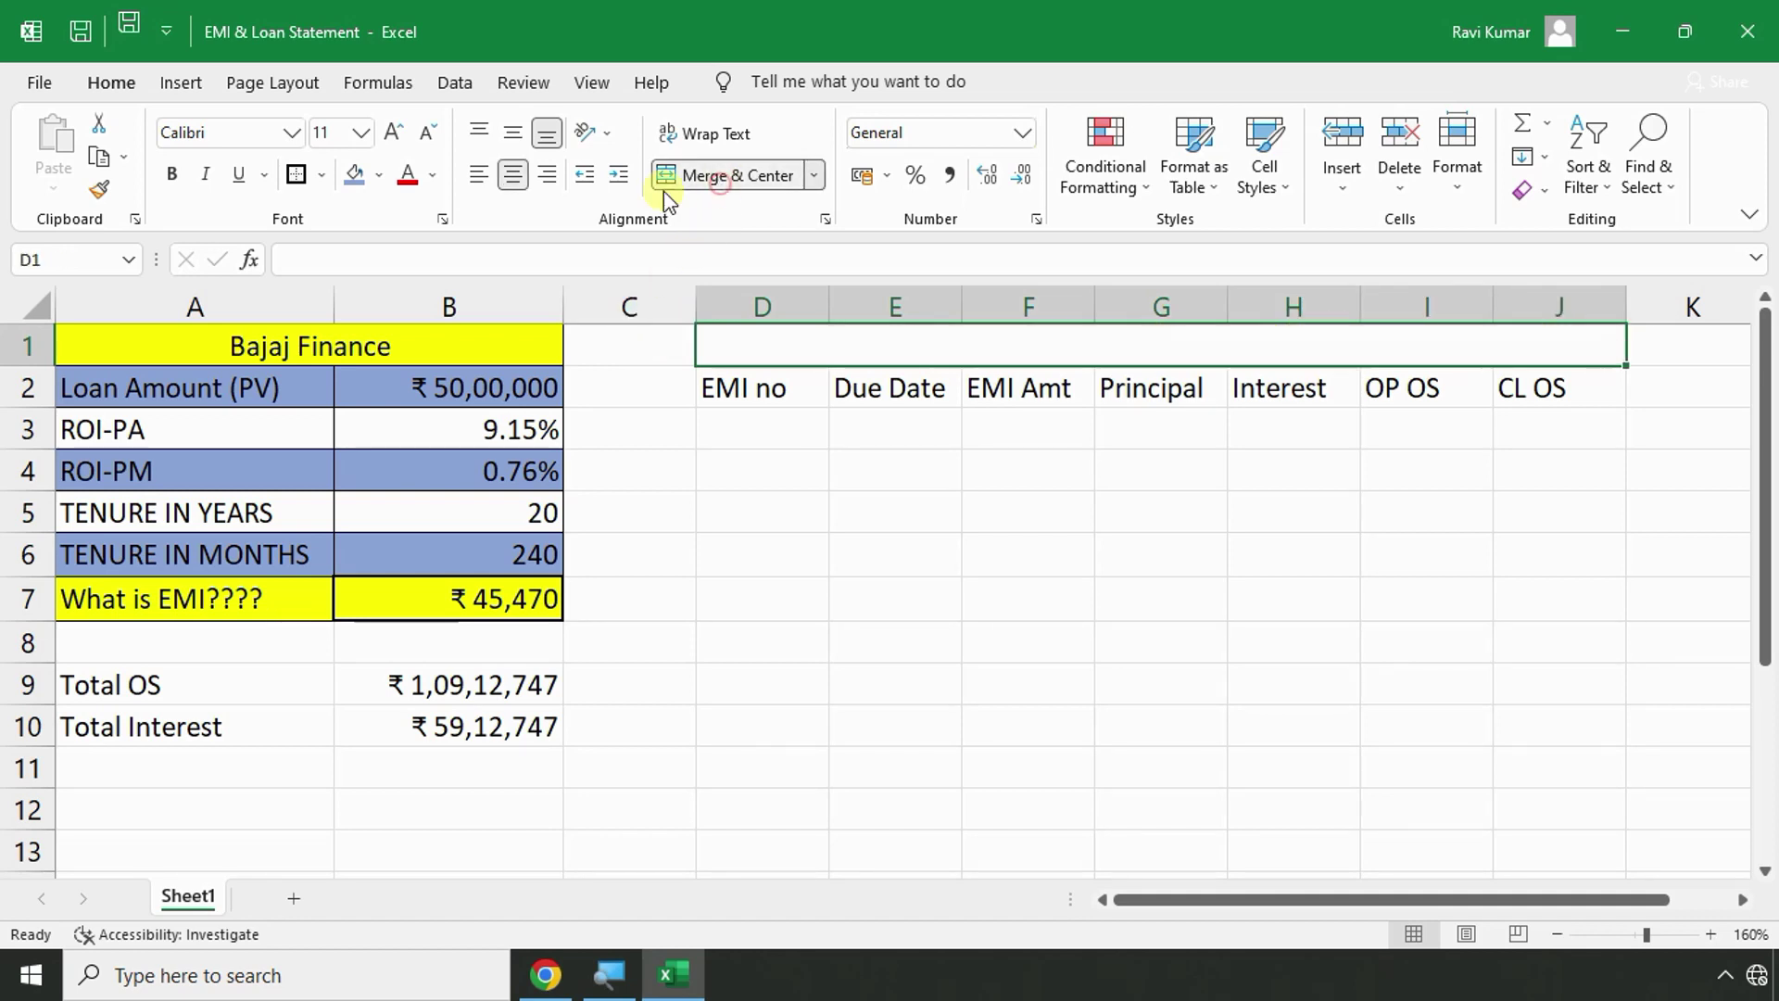
click(379, 174)
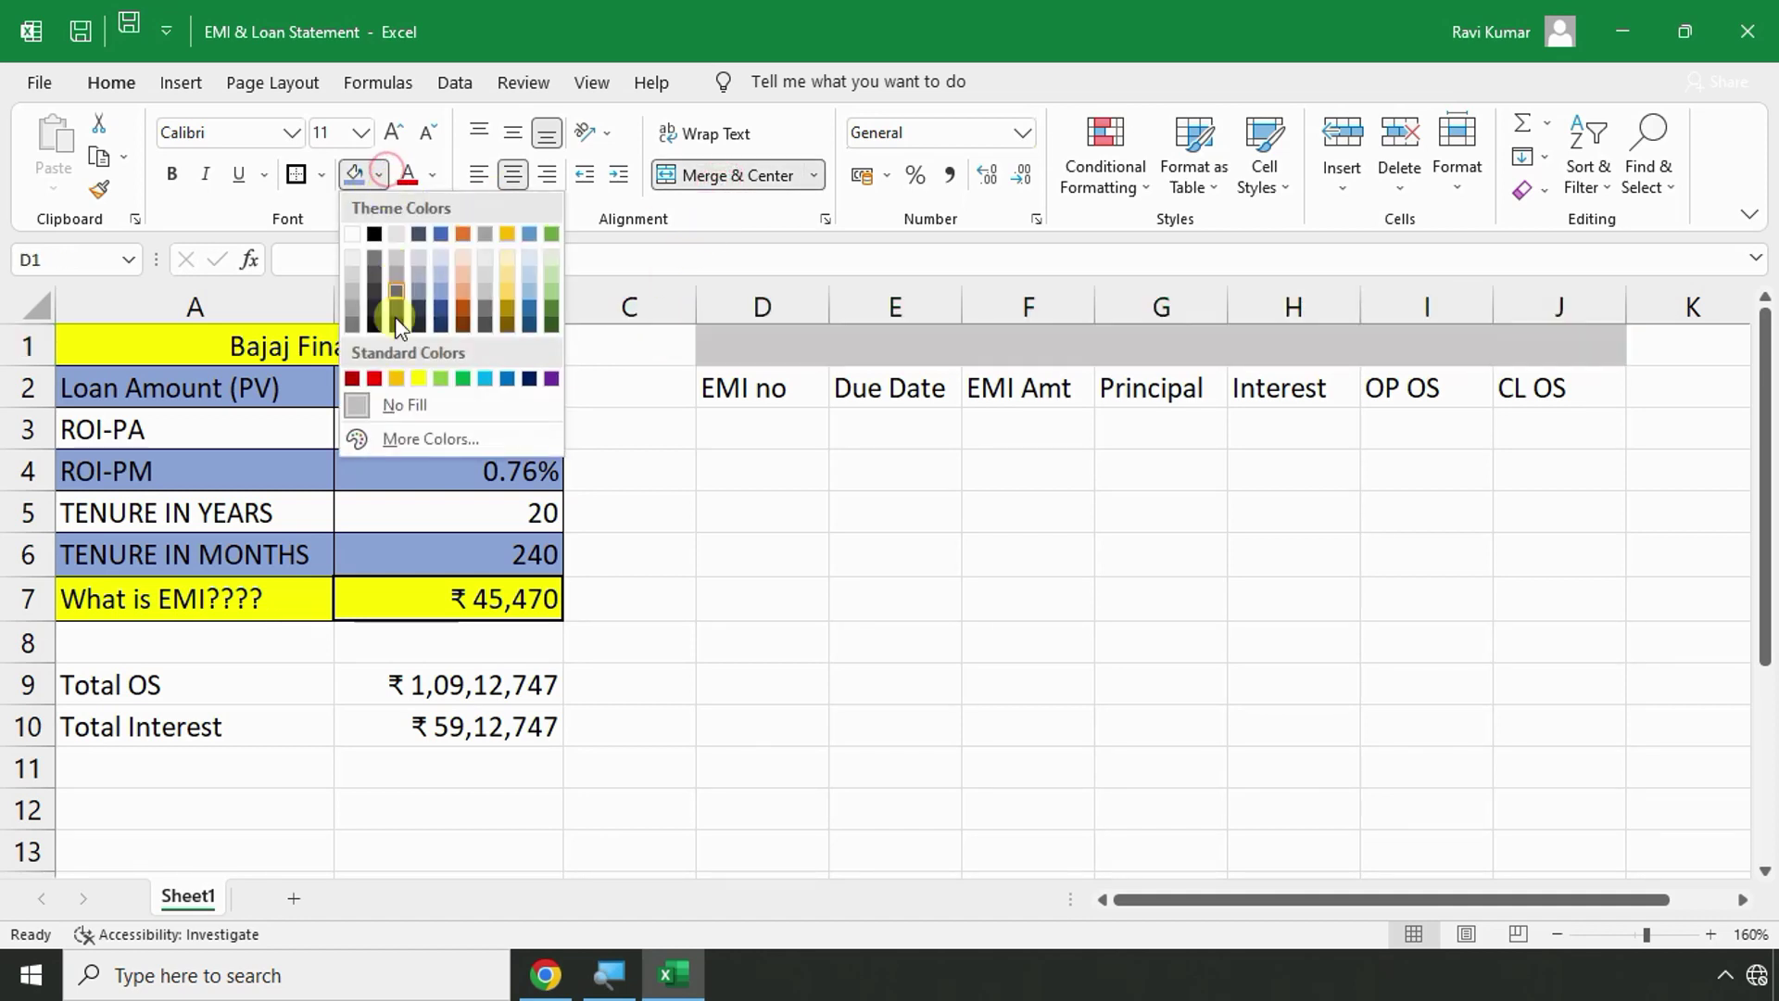
click(423, 377)
click(710, 181)
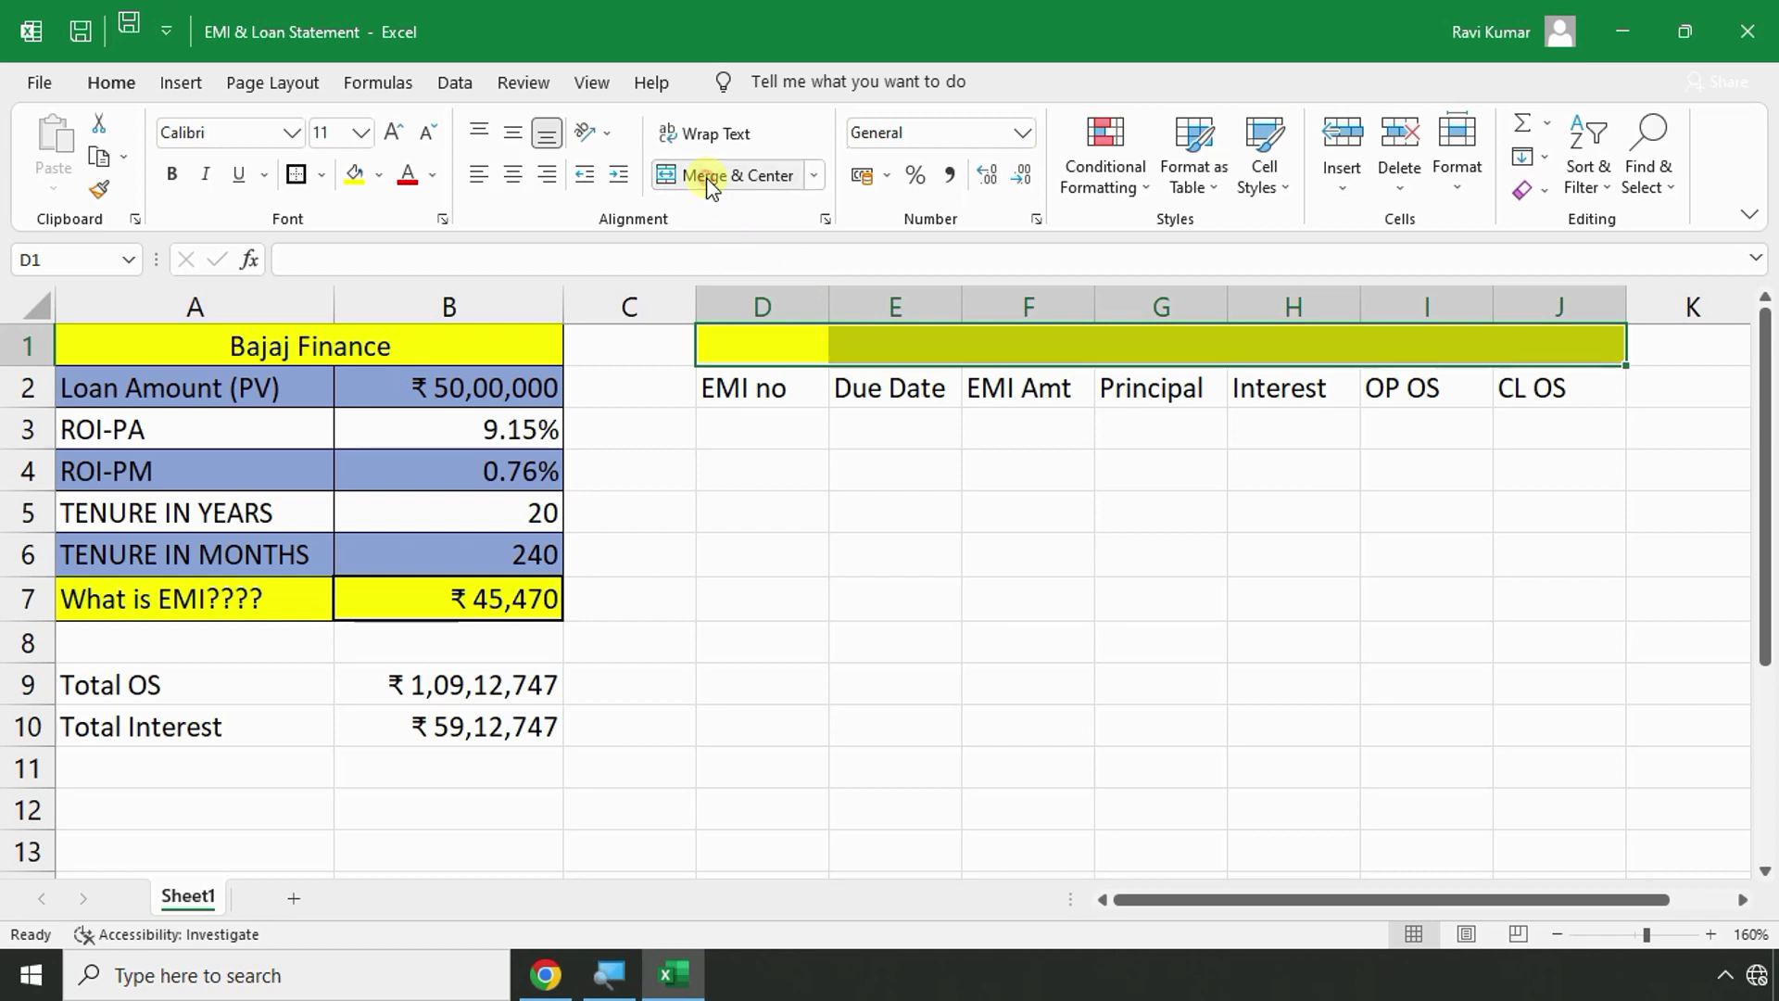
drag(765, 352, 1513, 337)
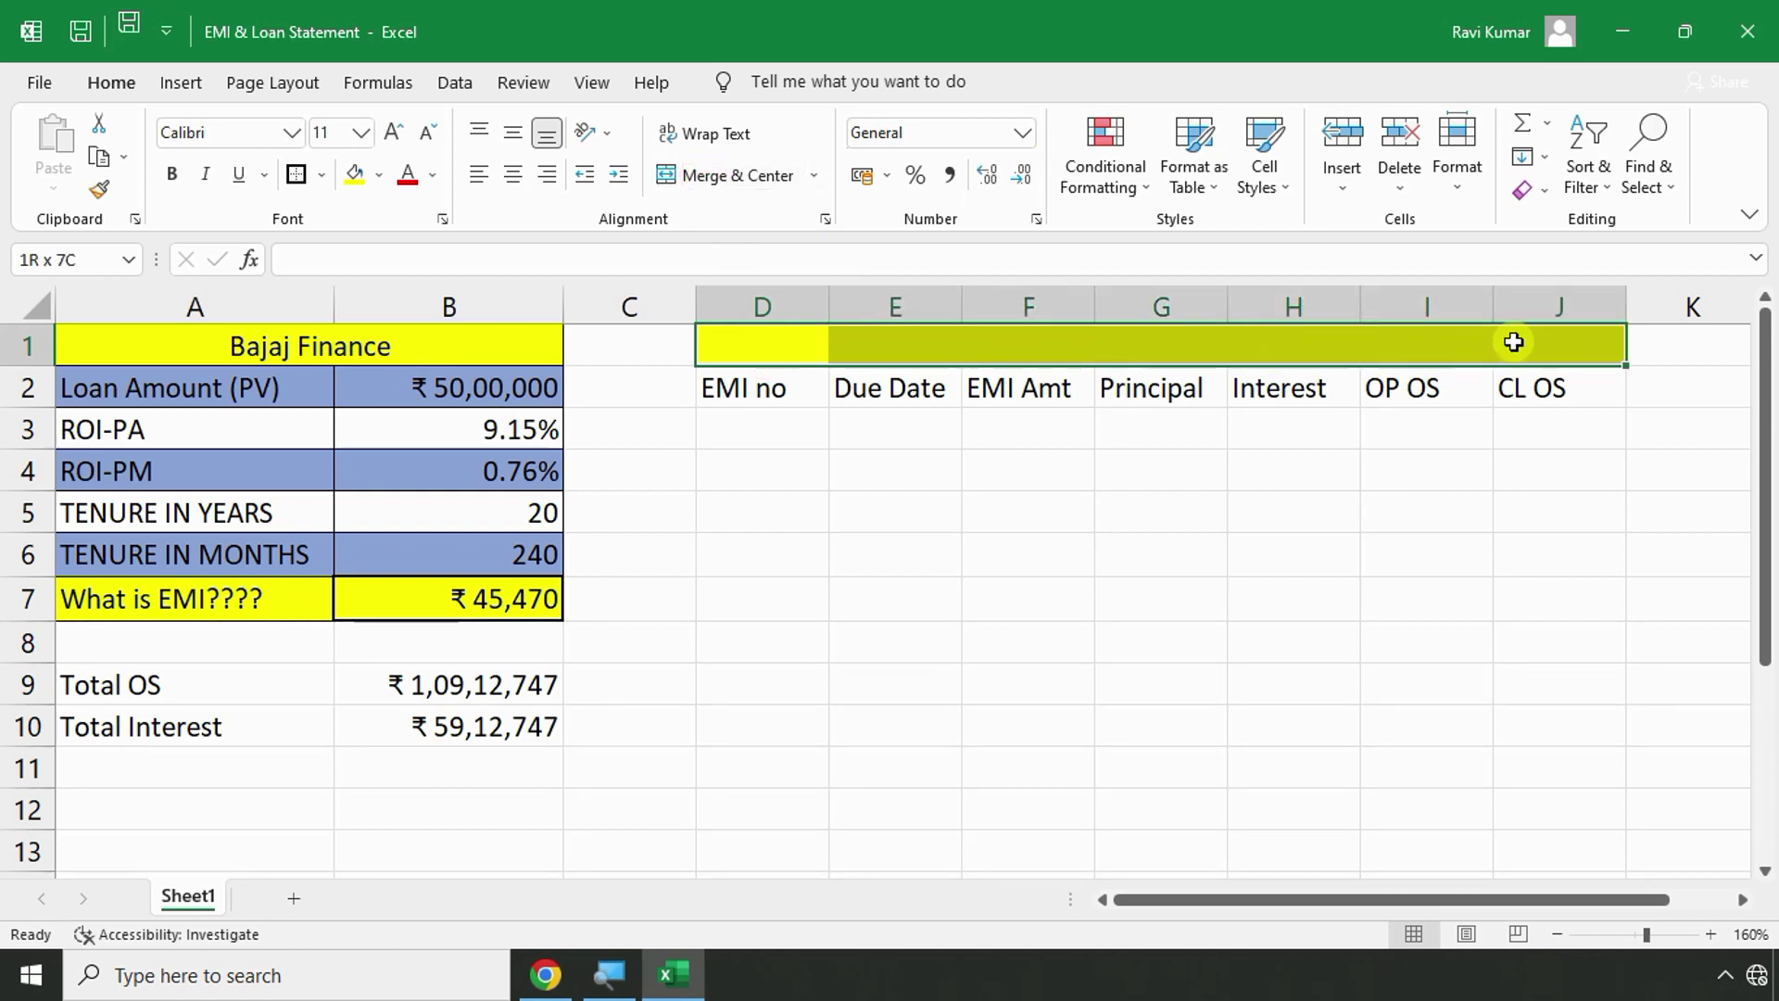
click(715, 174)
Enter the title Loan Statement in the merged yellow cell above the headers.
text(k)
key(BackSpace)
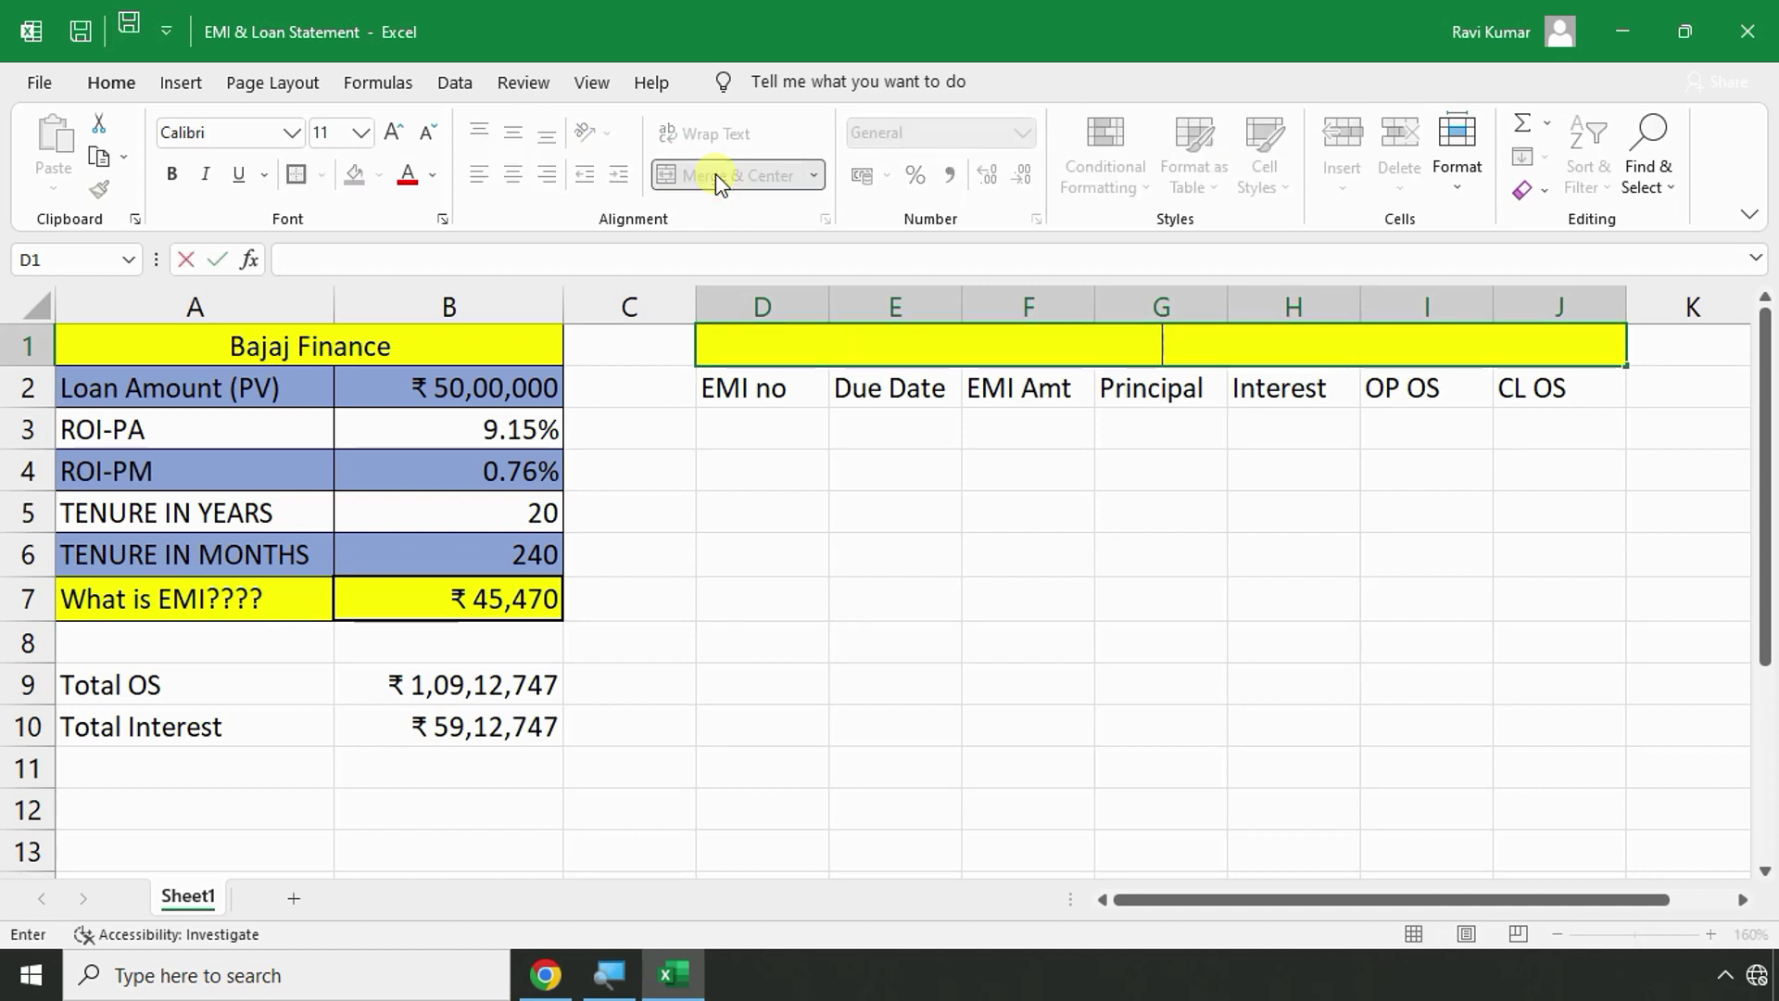
text(Loan Statement)
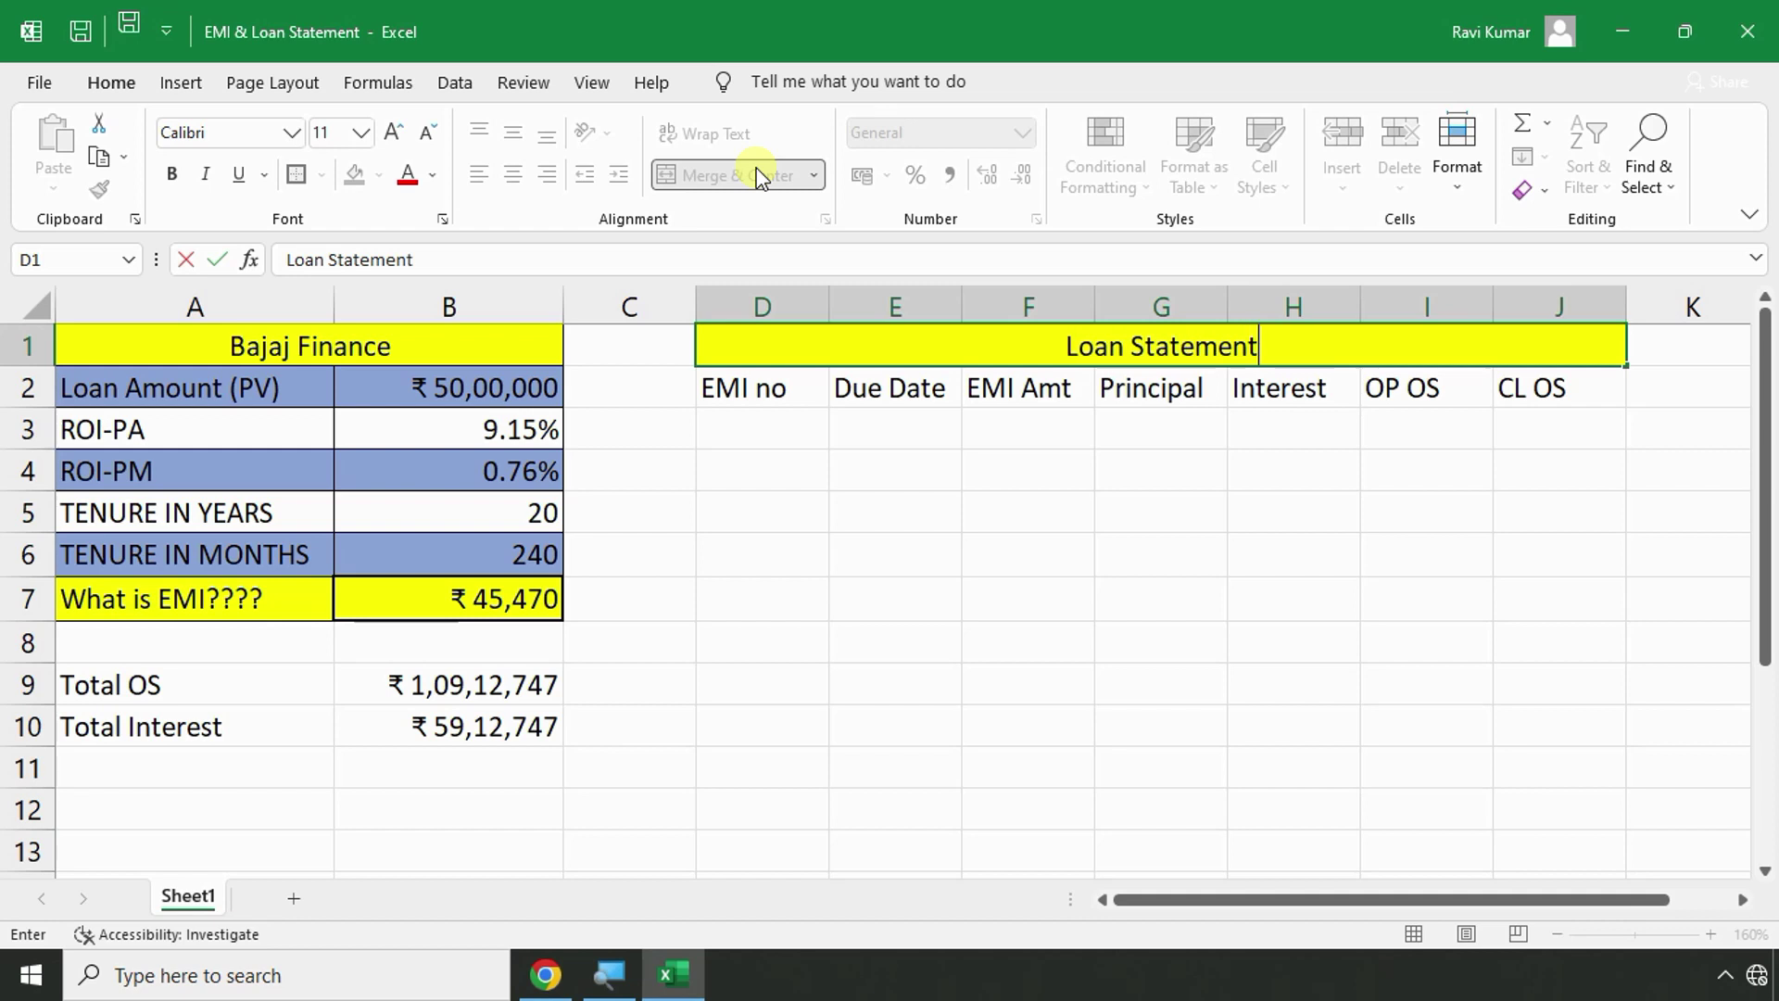
key(Return)
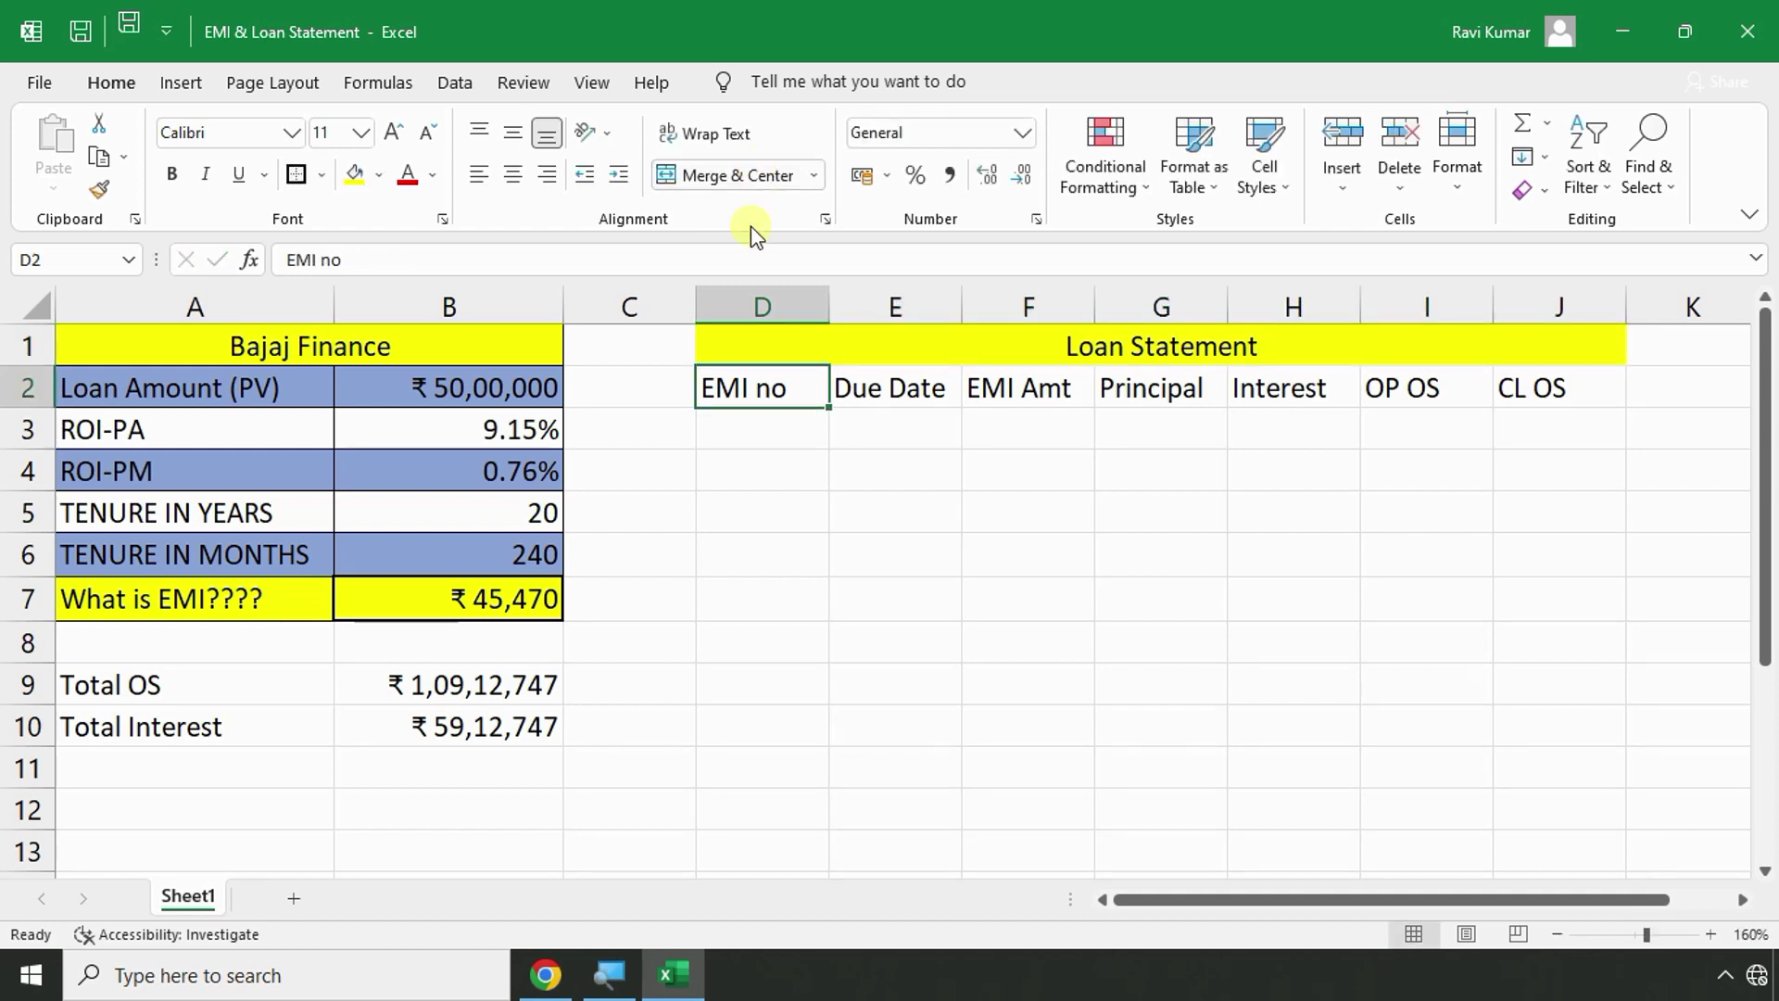
click(844, 496)
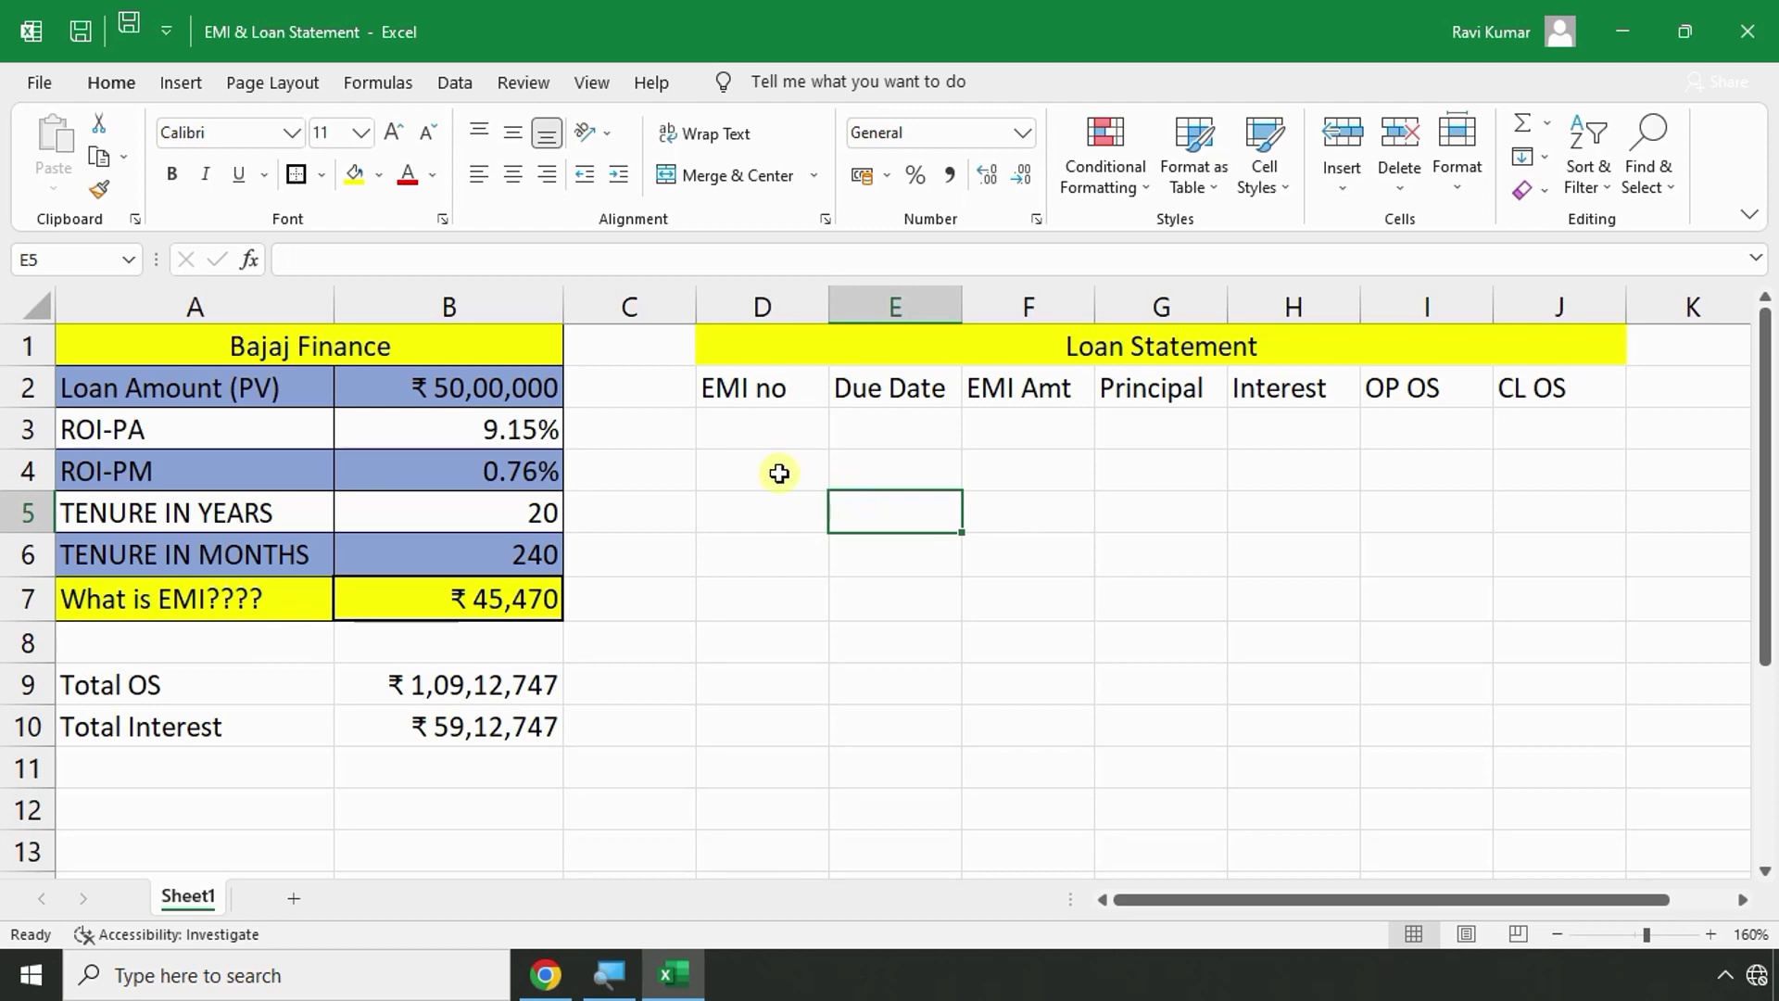
Read the EMI number instruction in the Chrome PDF and examine the tenure in months in Excel cell B6.
key(alt+Tab)
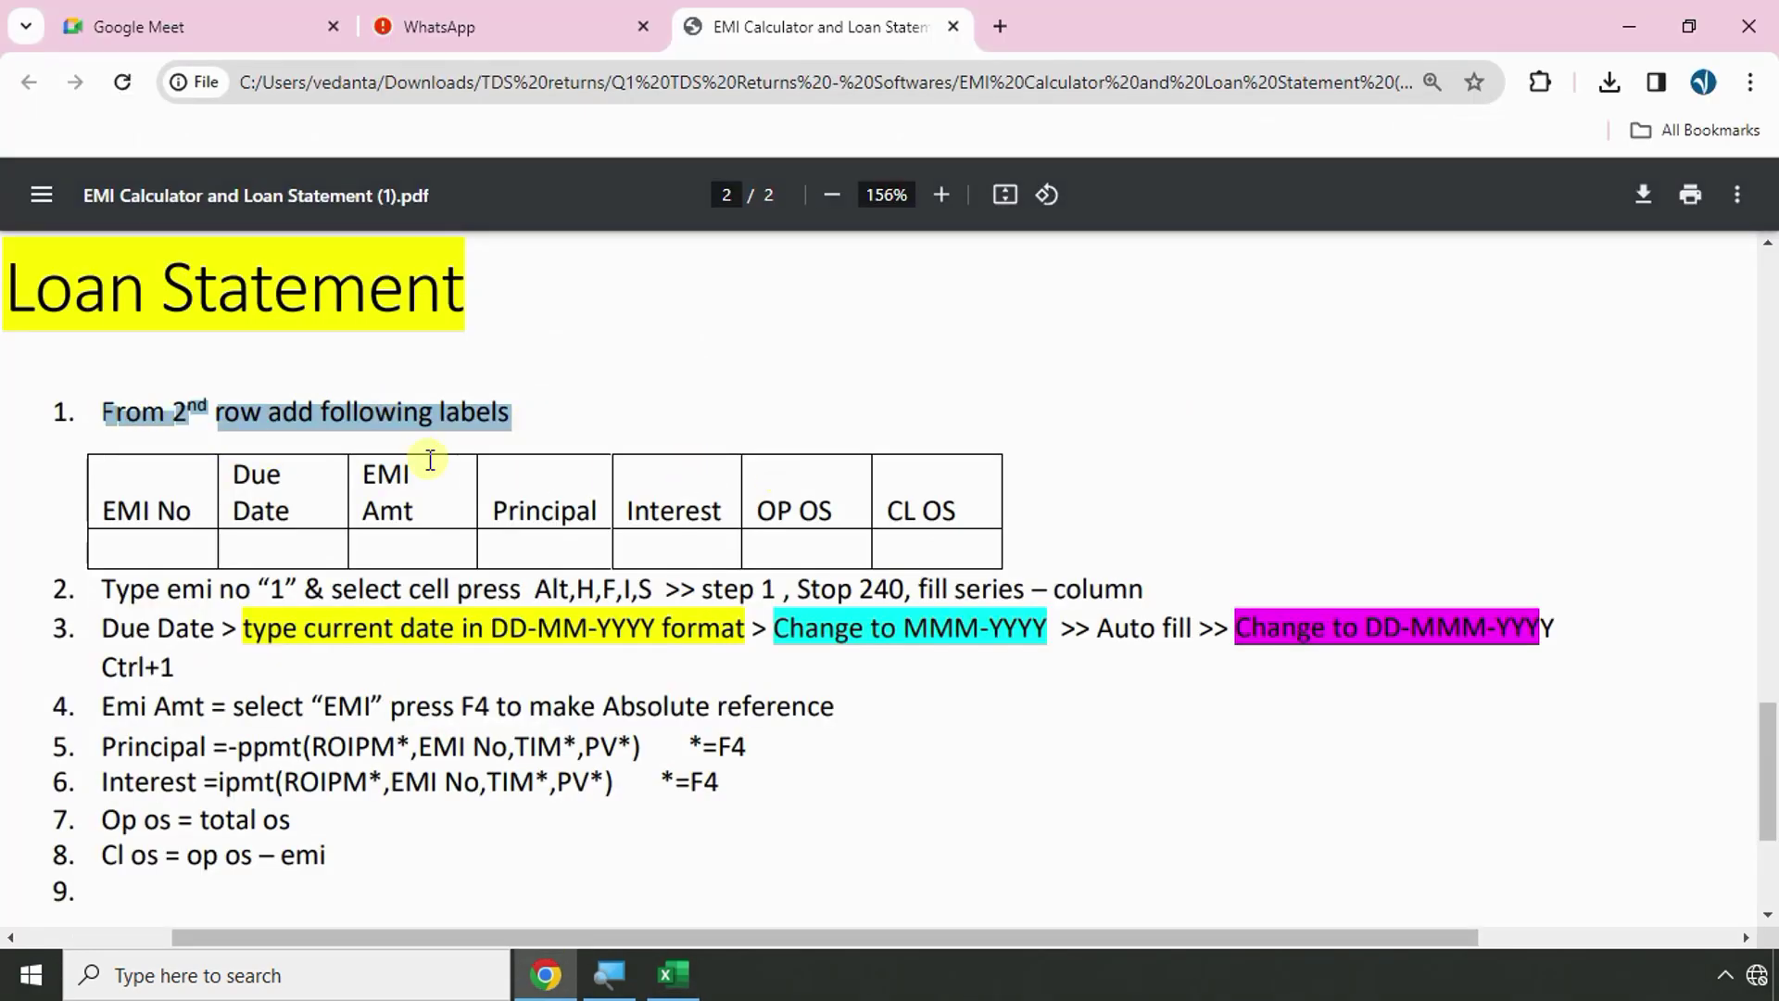
scroll(426, 451, down, 1)
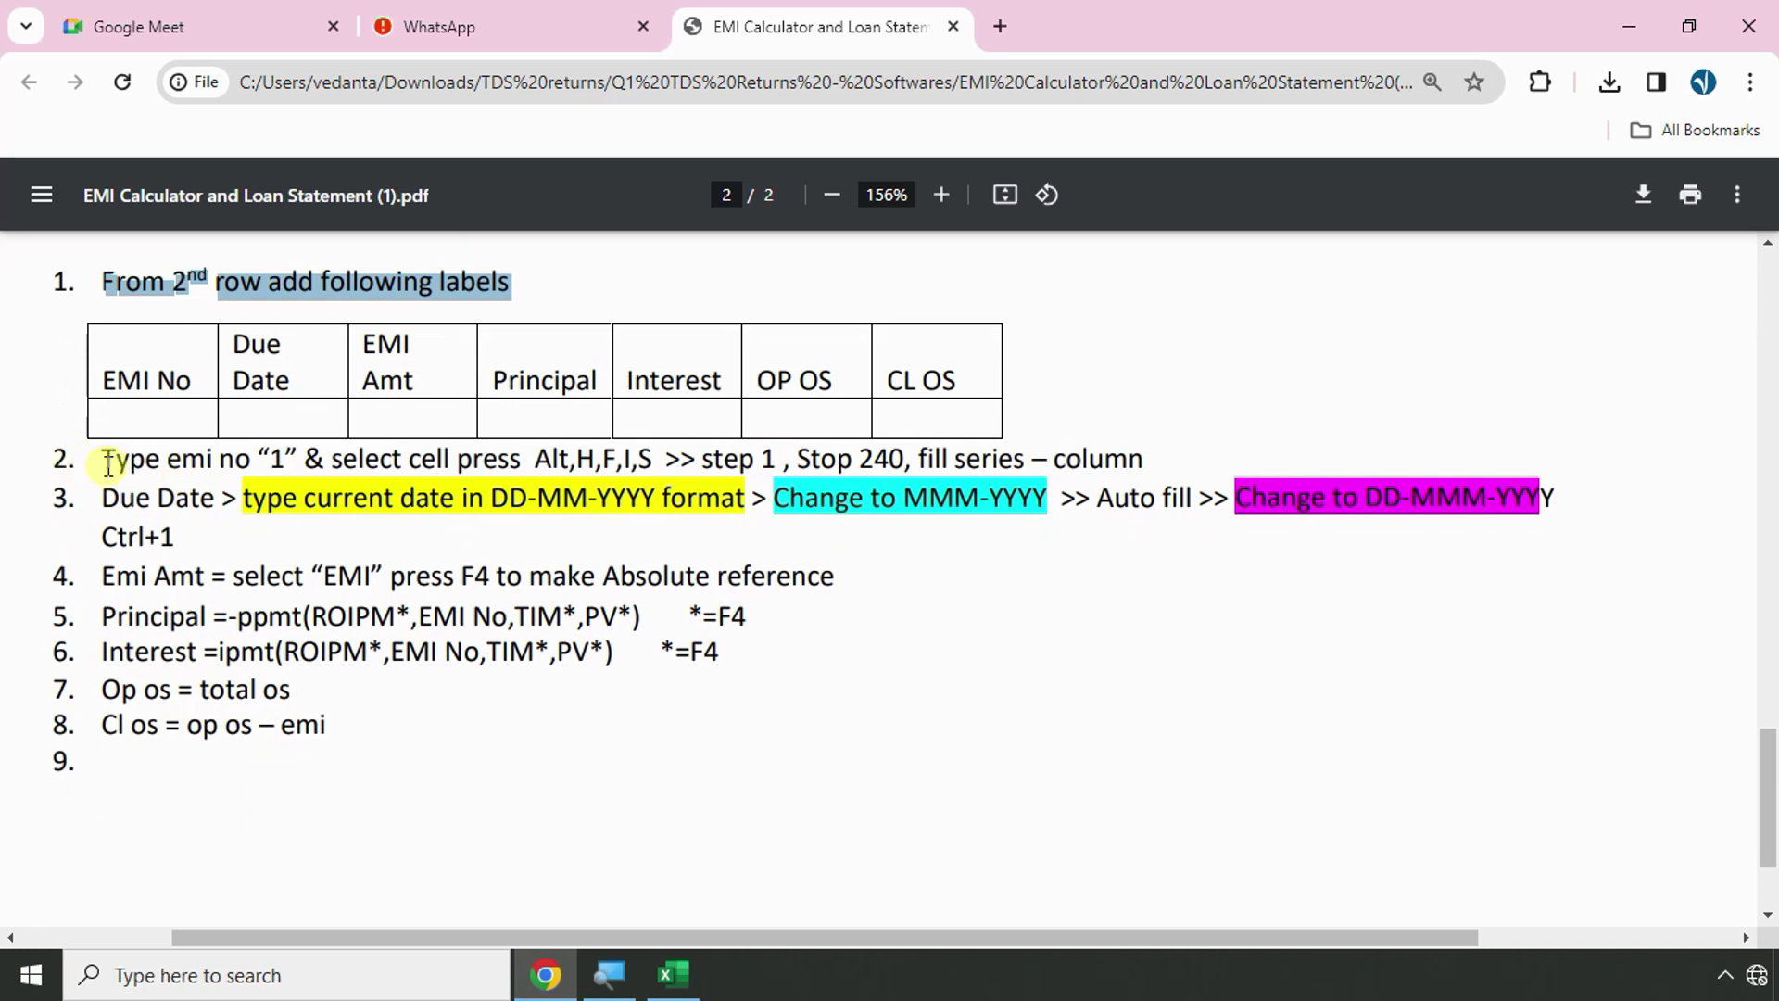
drag(104, 461, 306, 476)
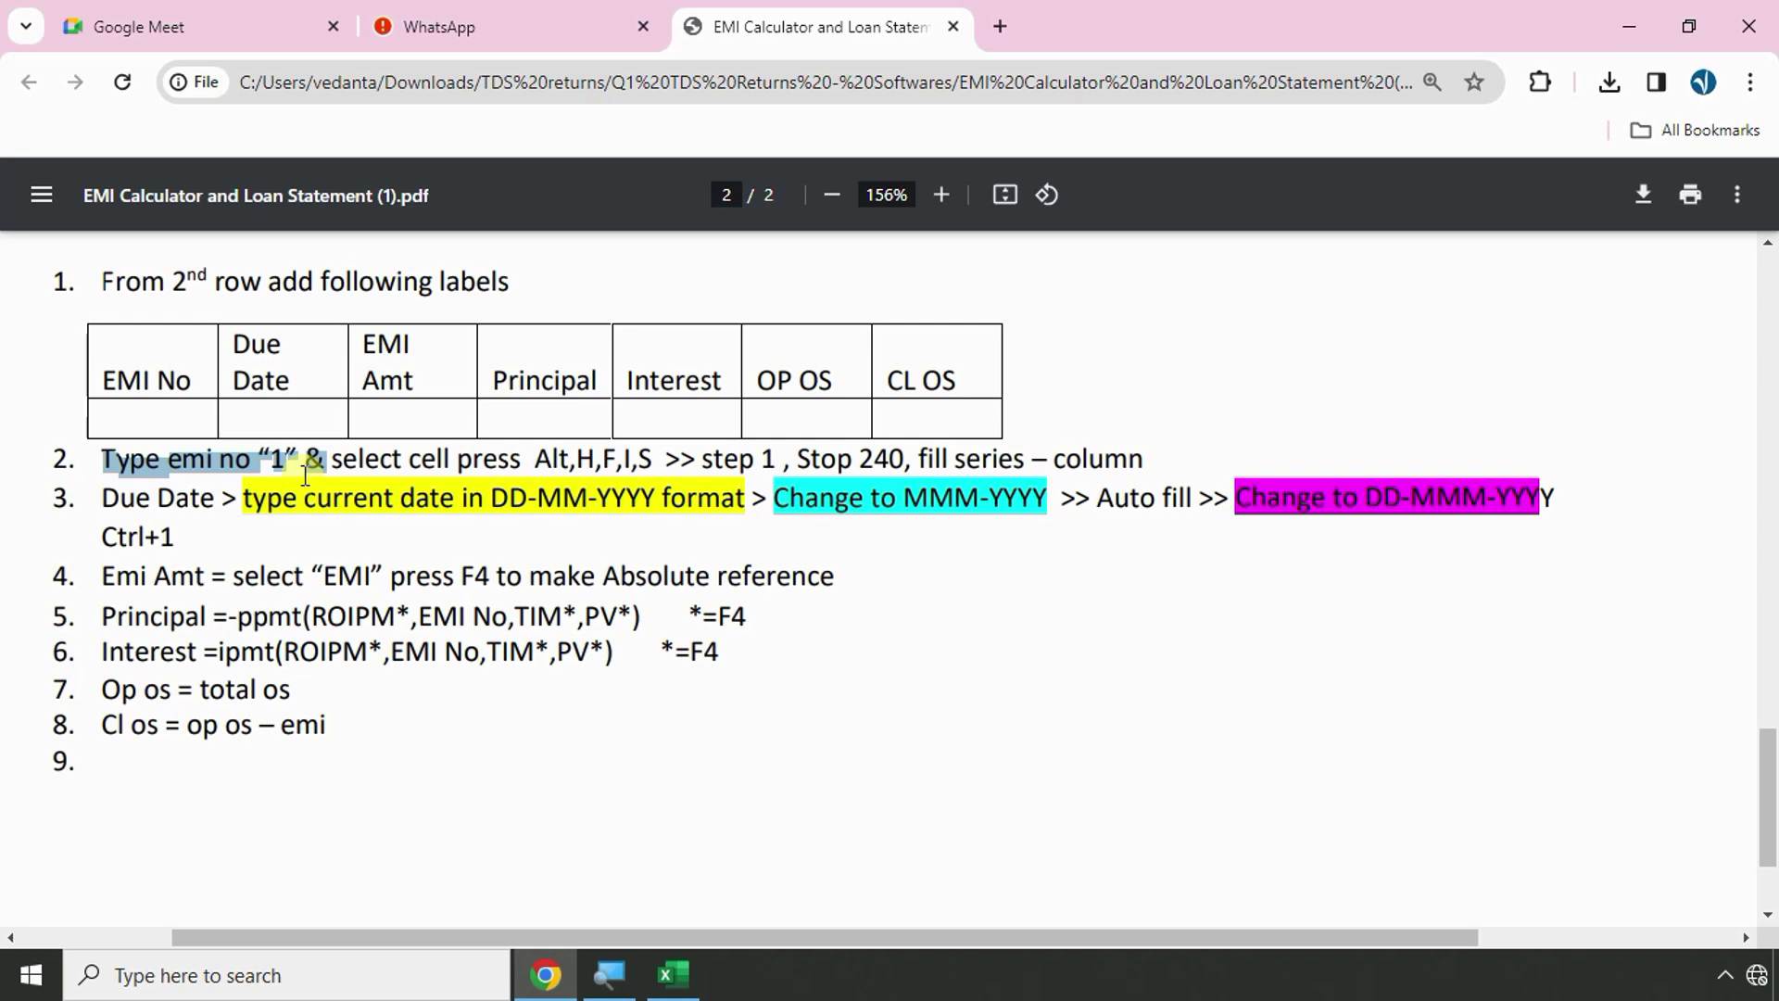
key(alt+Tab)
click(429, 558)
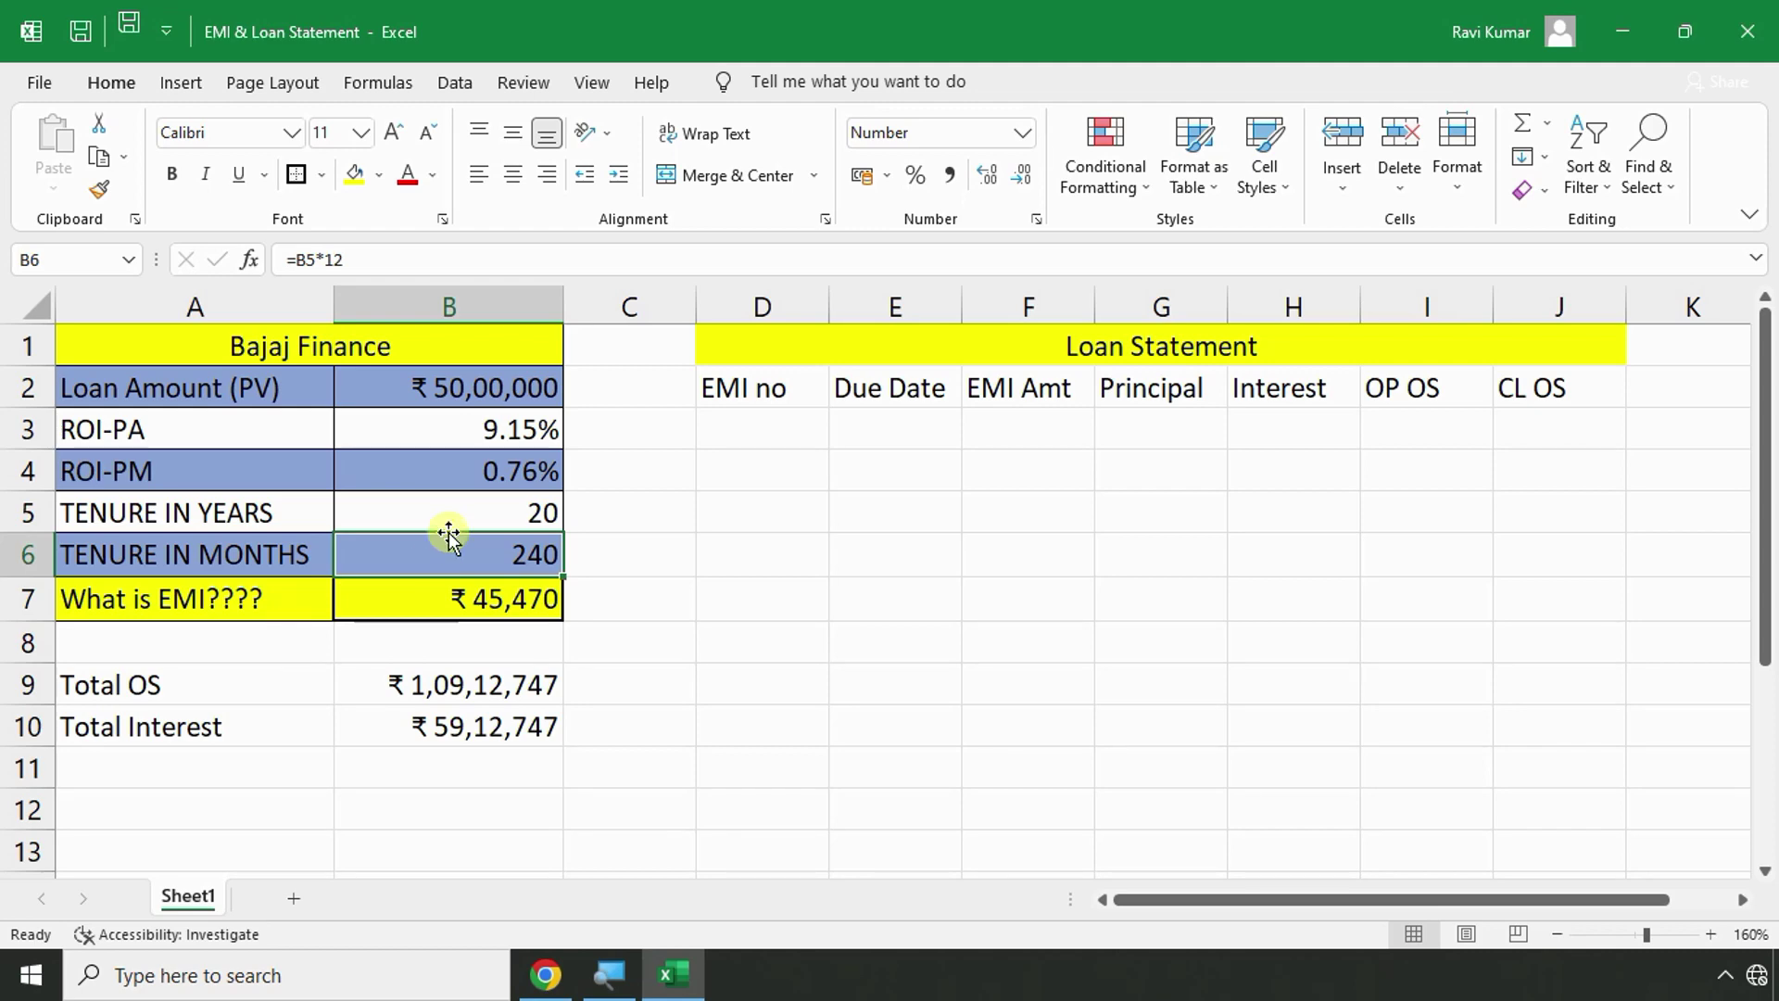
key(alt+Tab)
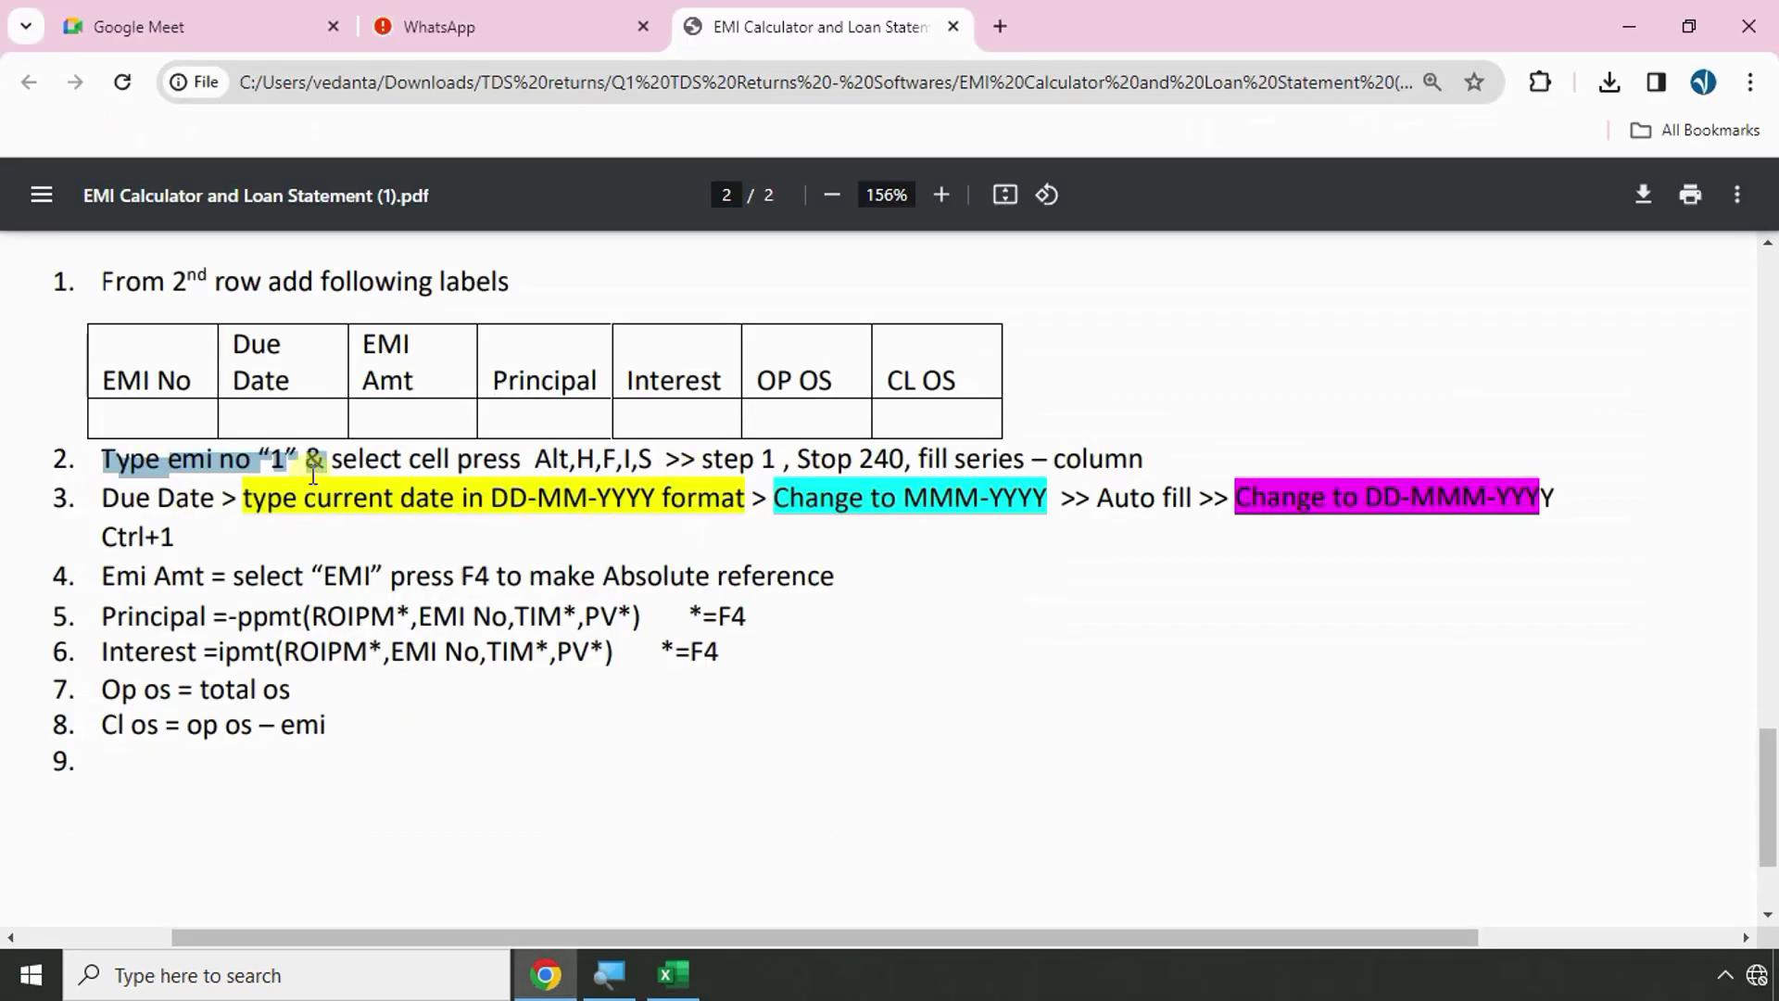
key(alt+Tab)
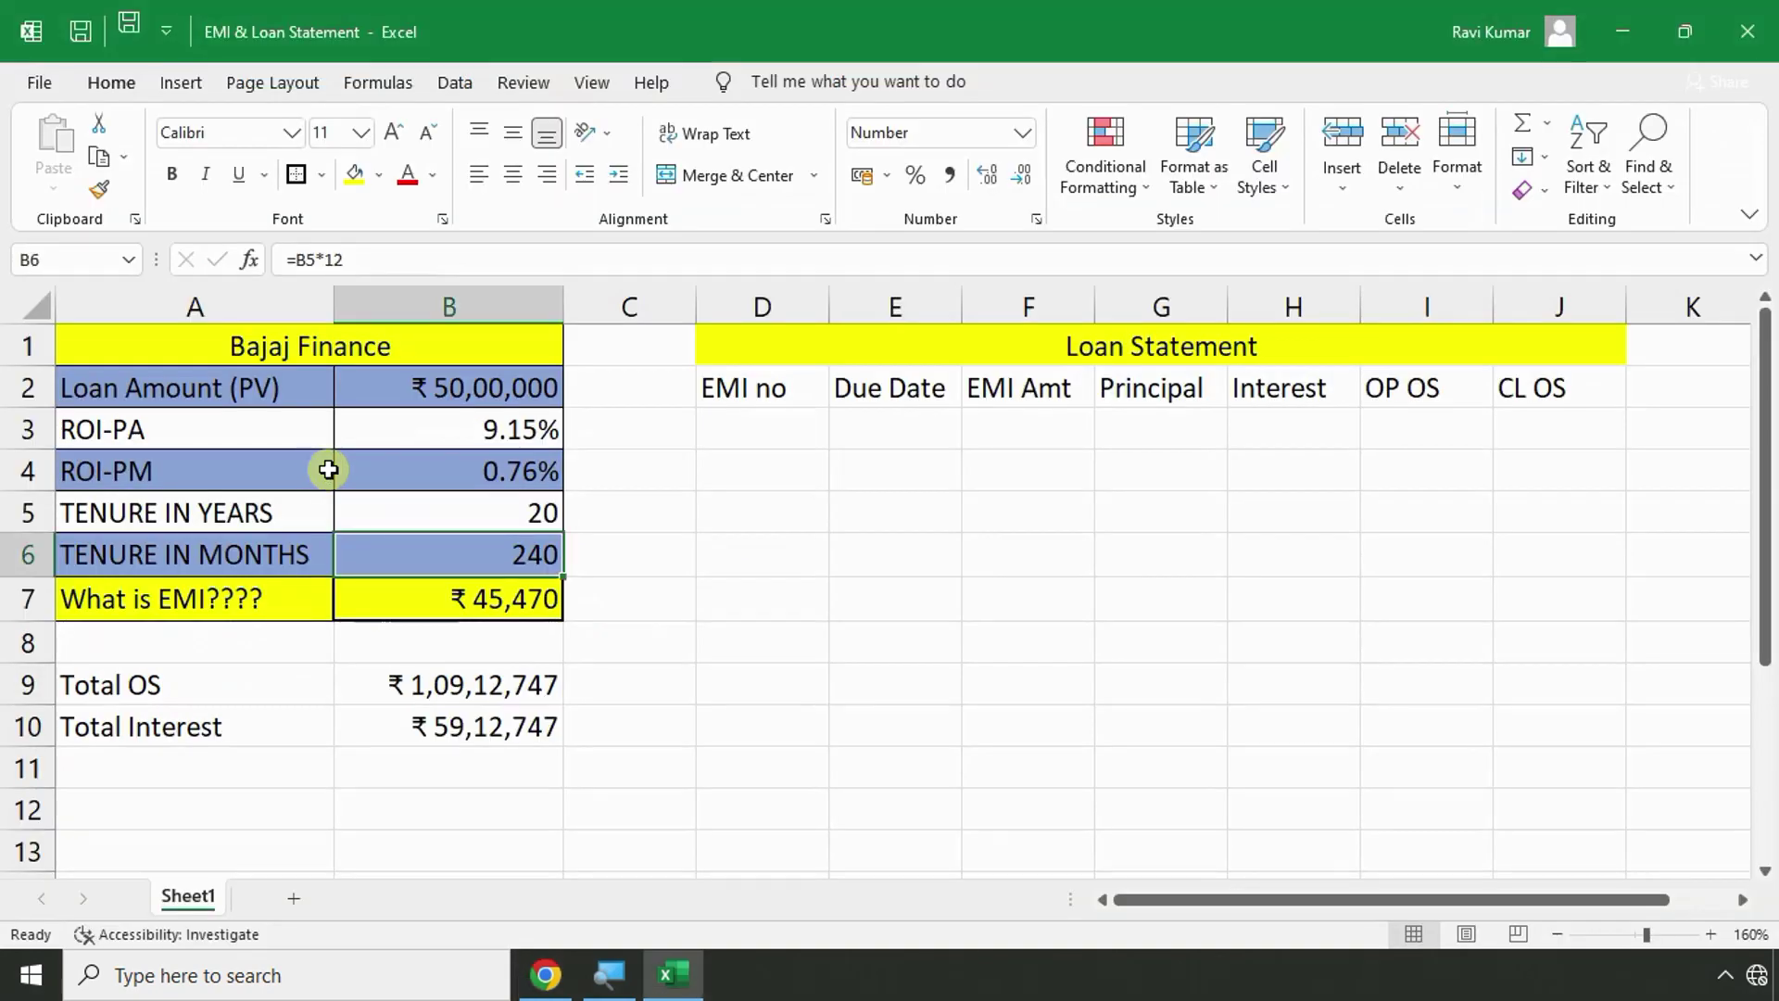
Enter 1 as the first EMI number in D3.
click(752, 427)
text(1)
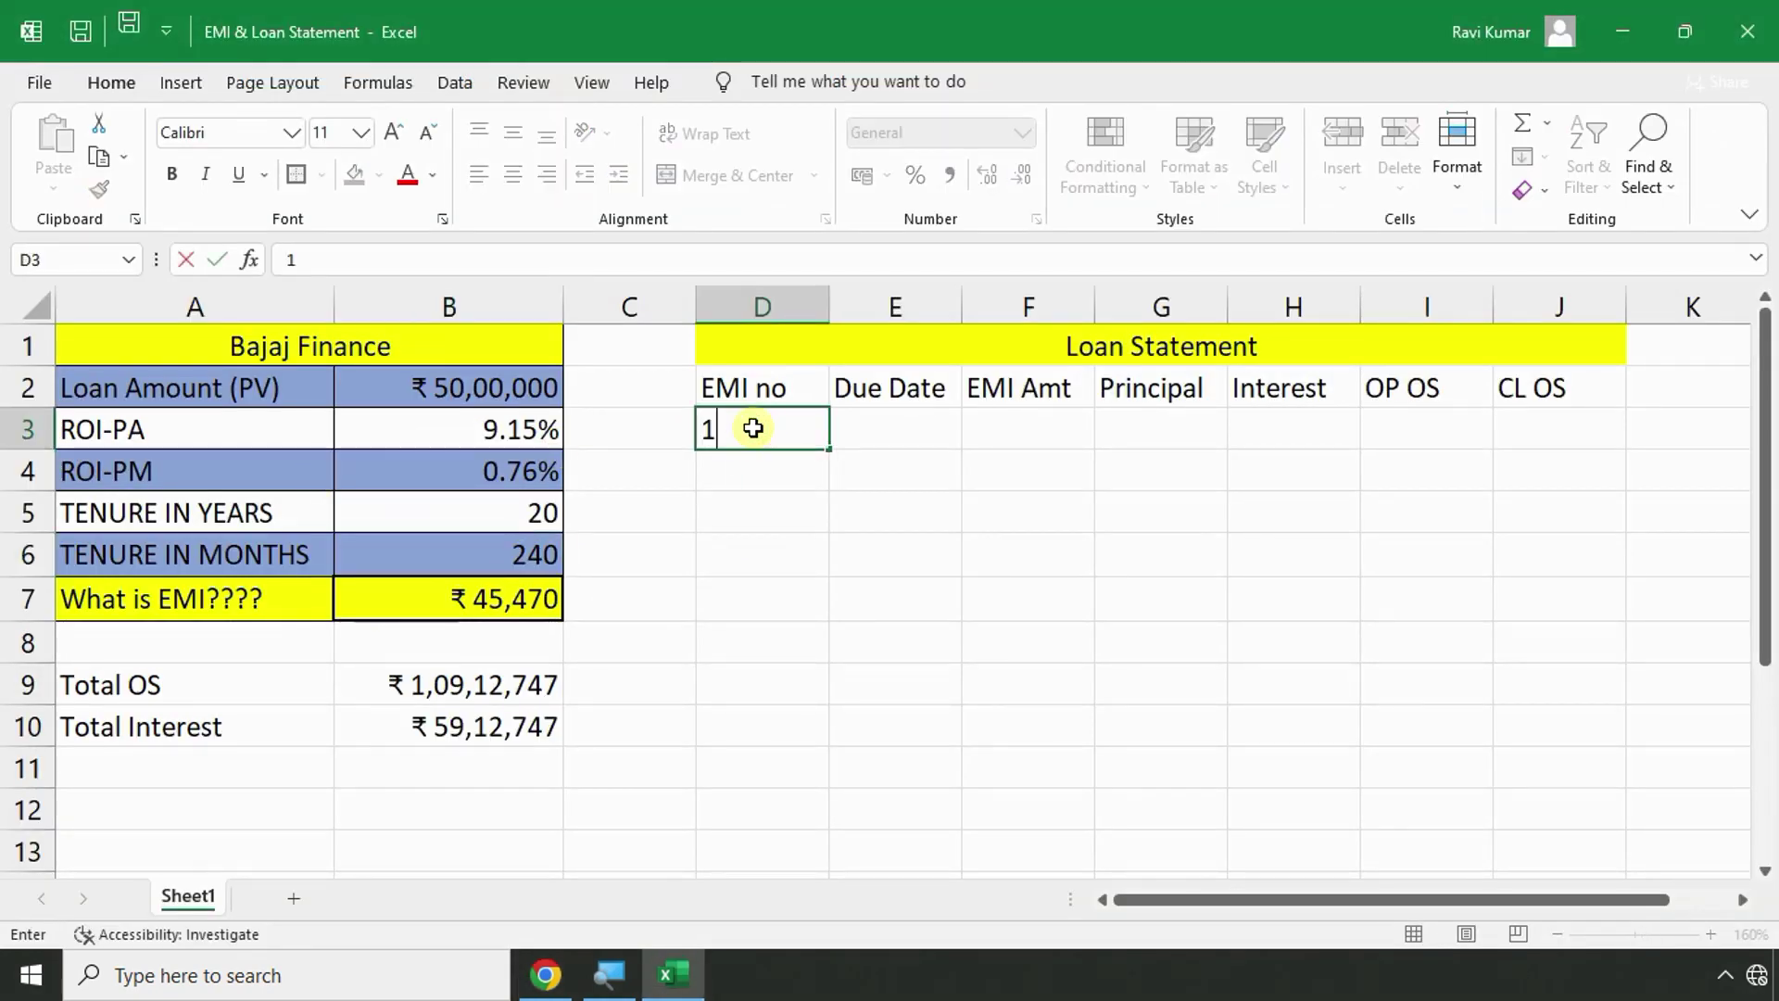
click(880, 633)
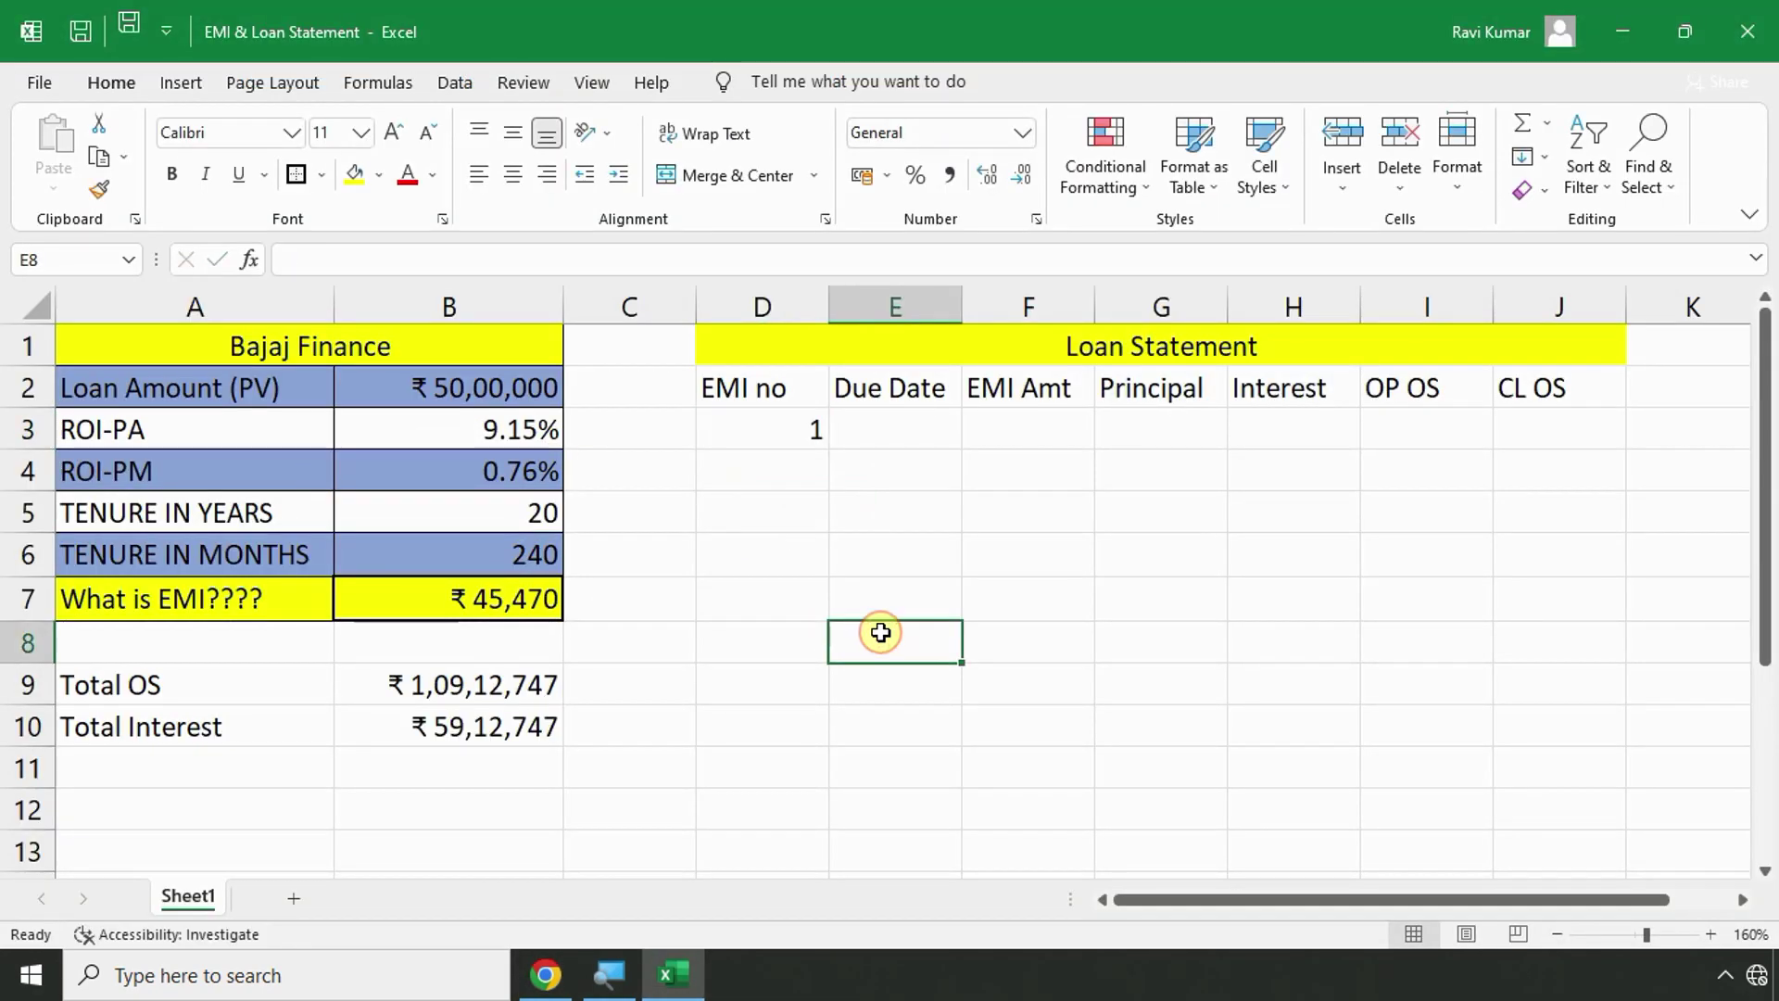
key(alt+Tab)
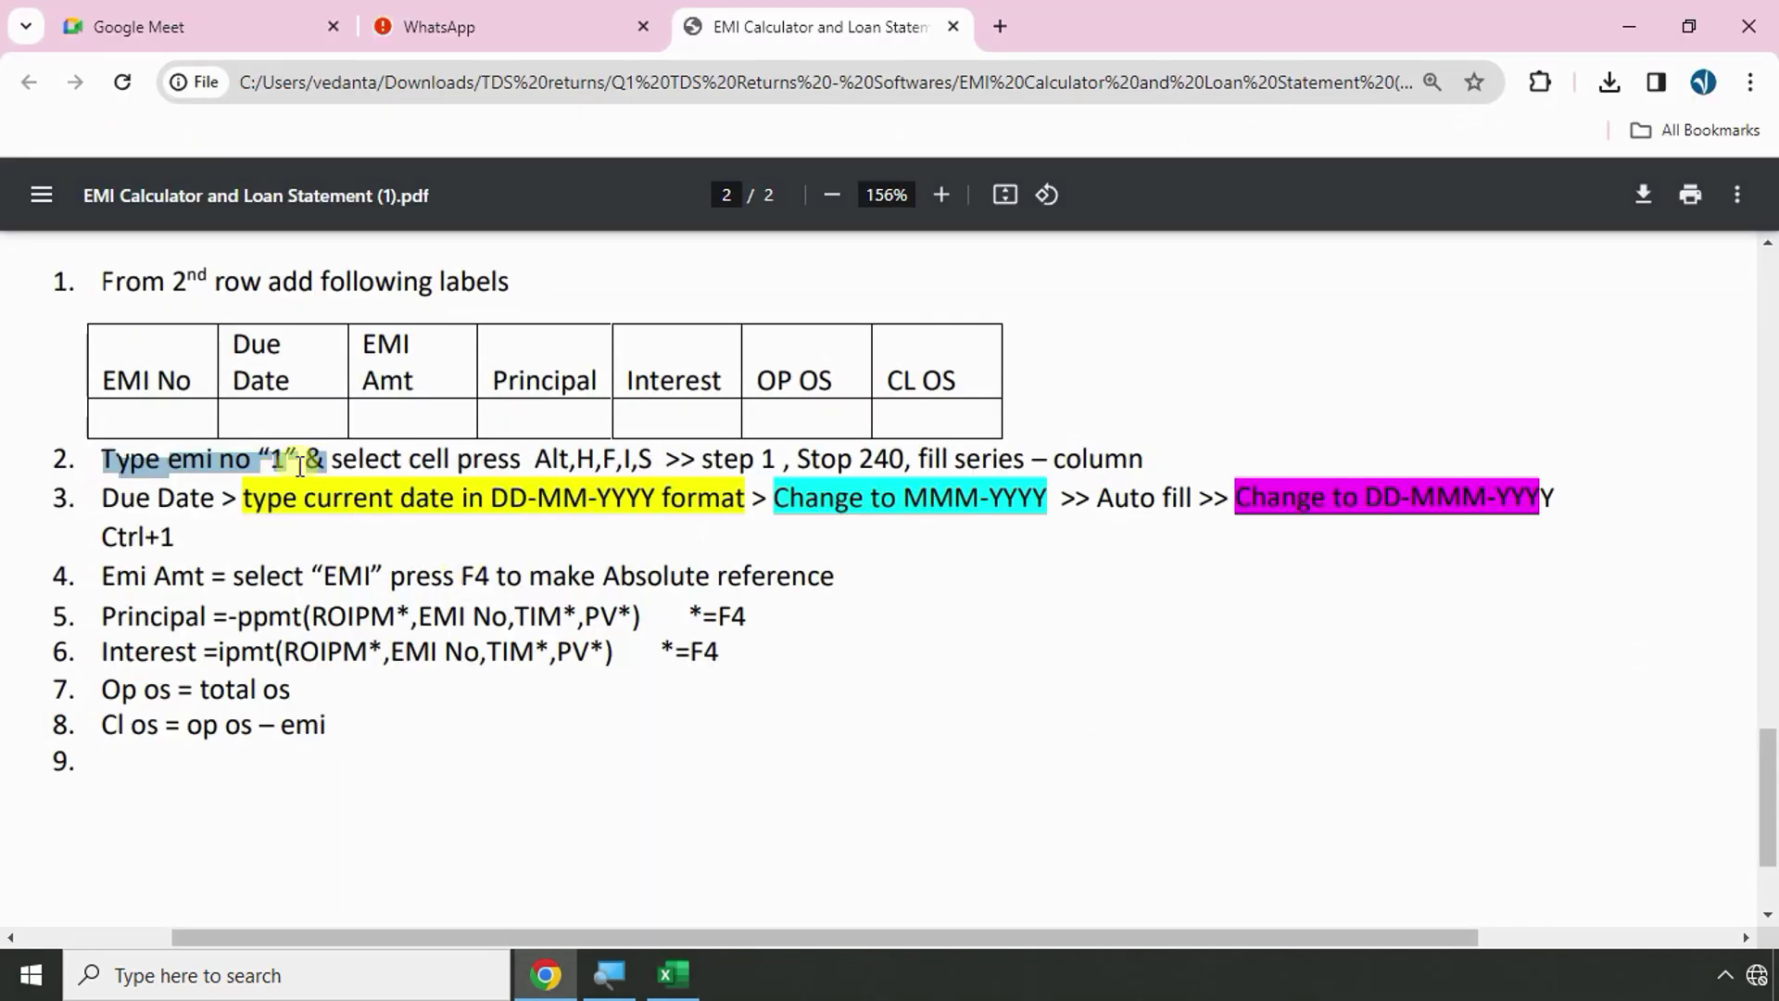
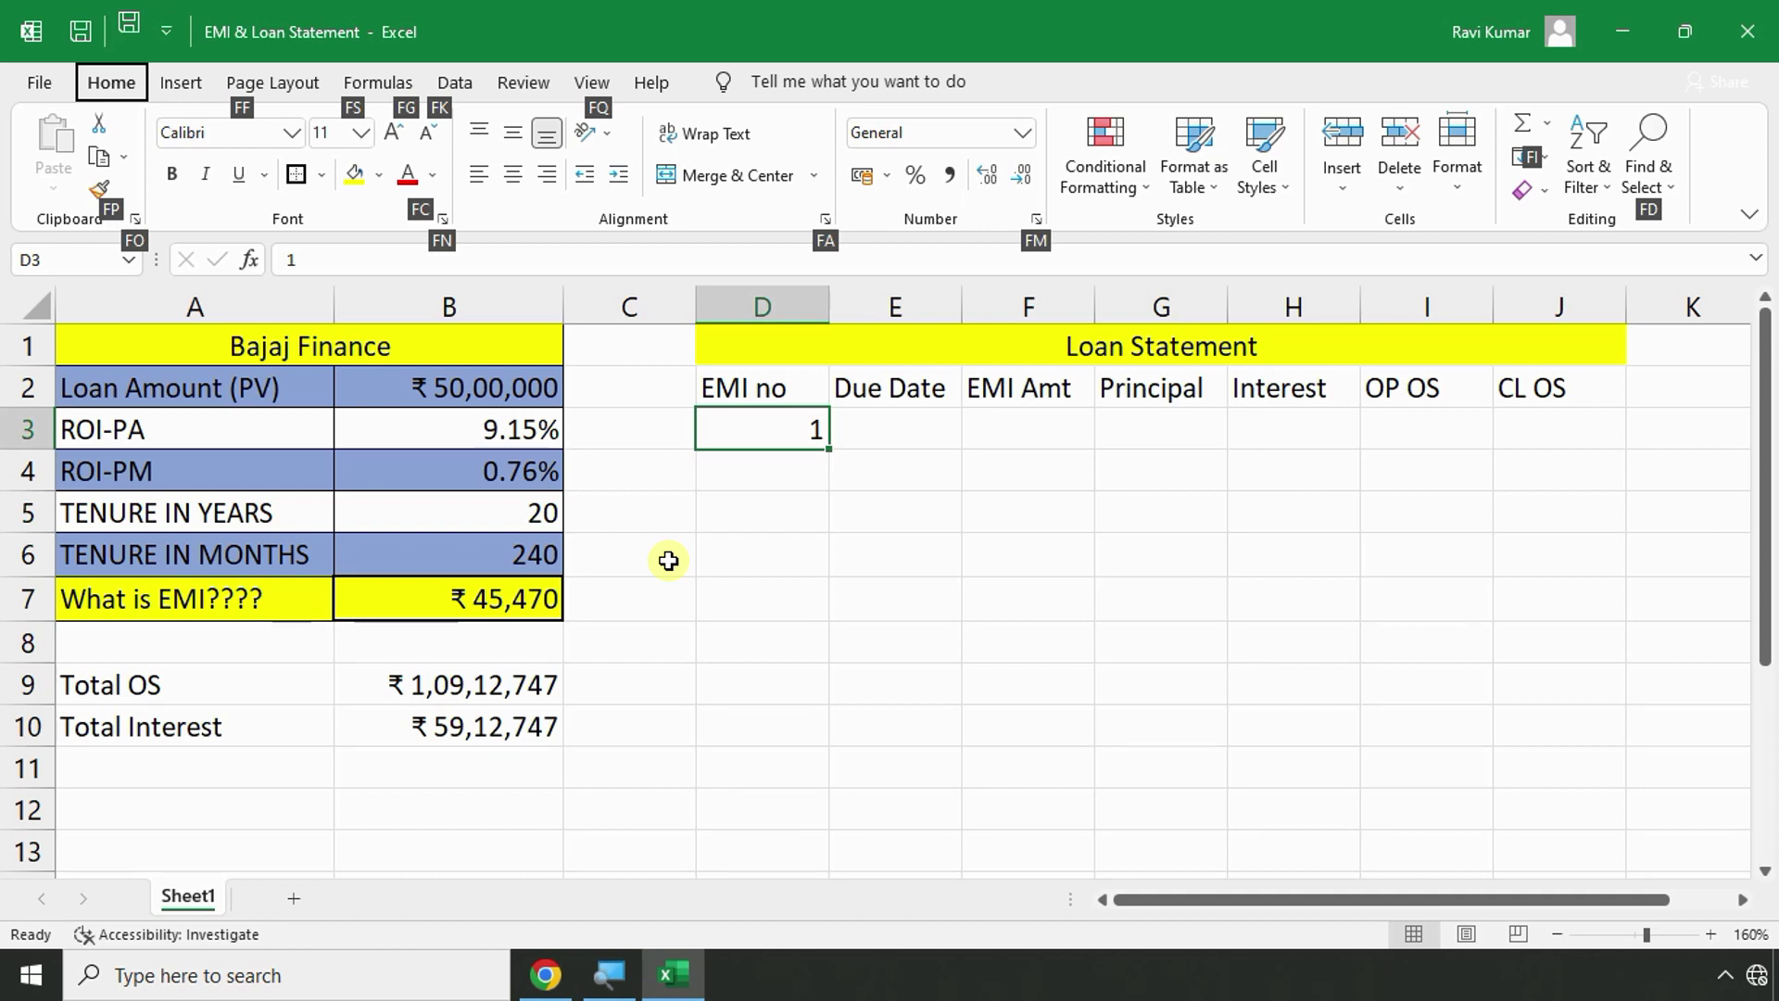
key(f)
key(i)
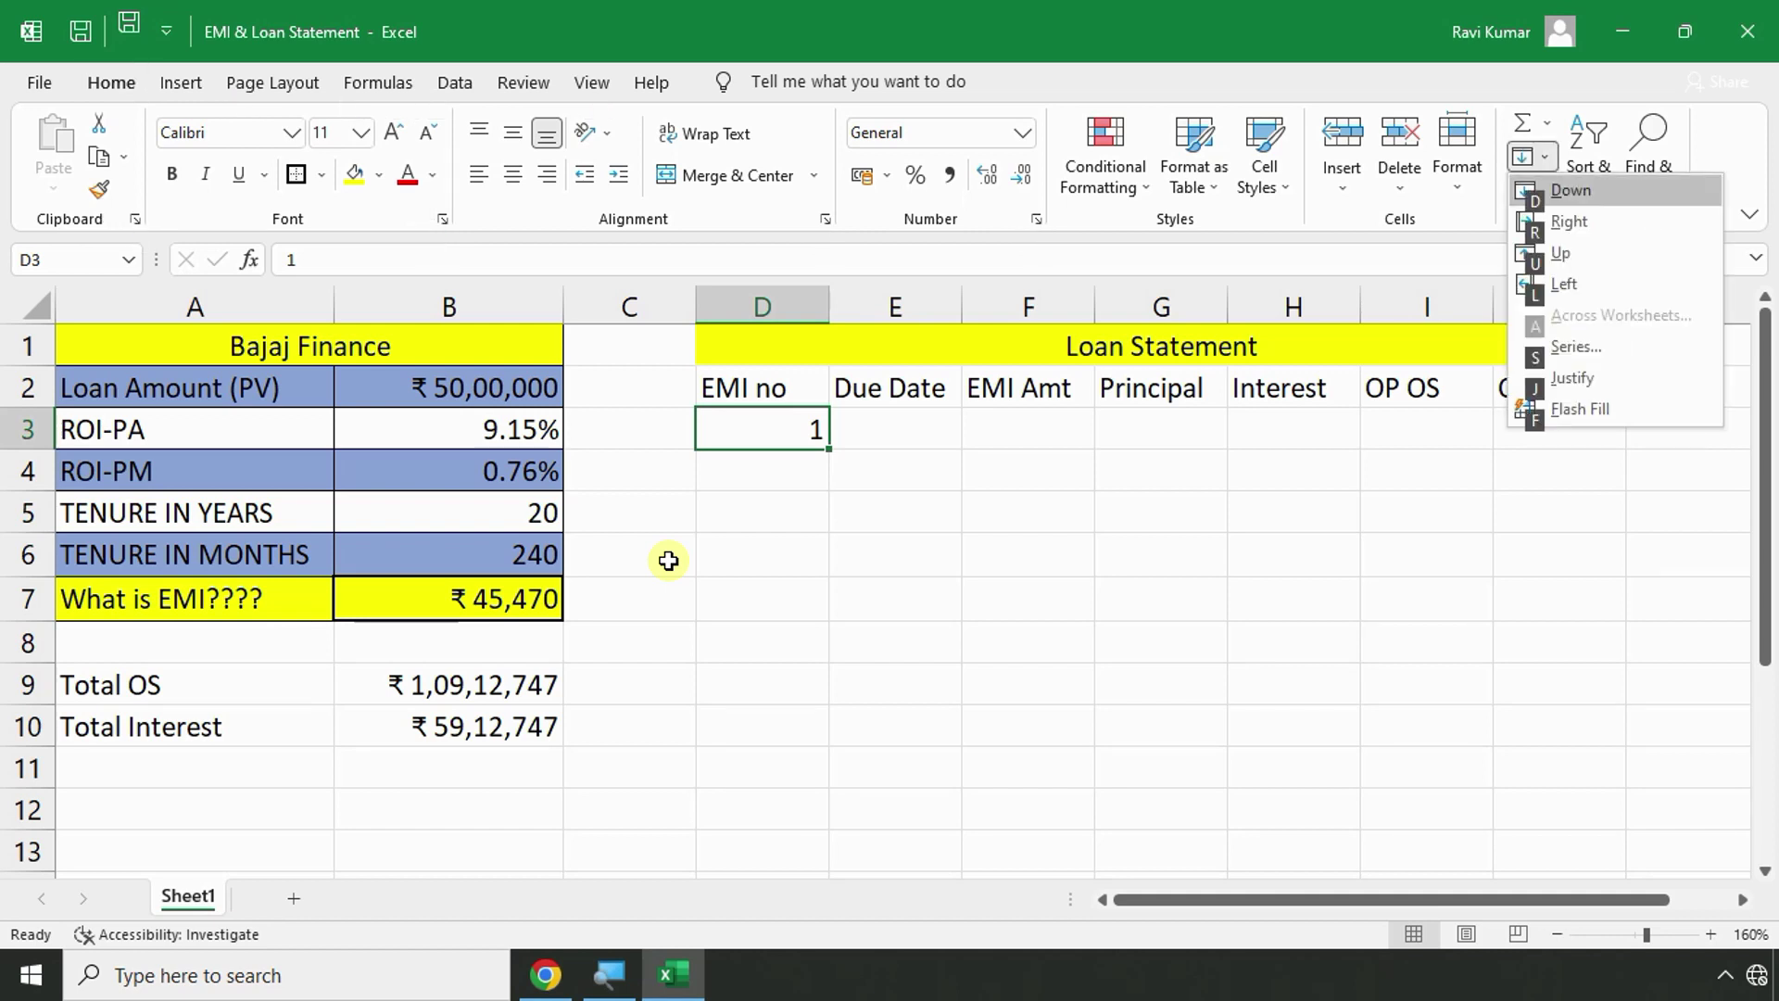
key(s)
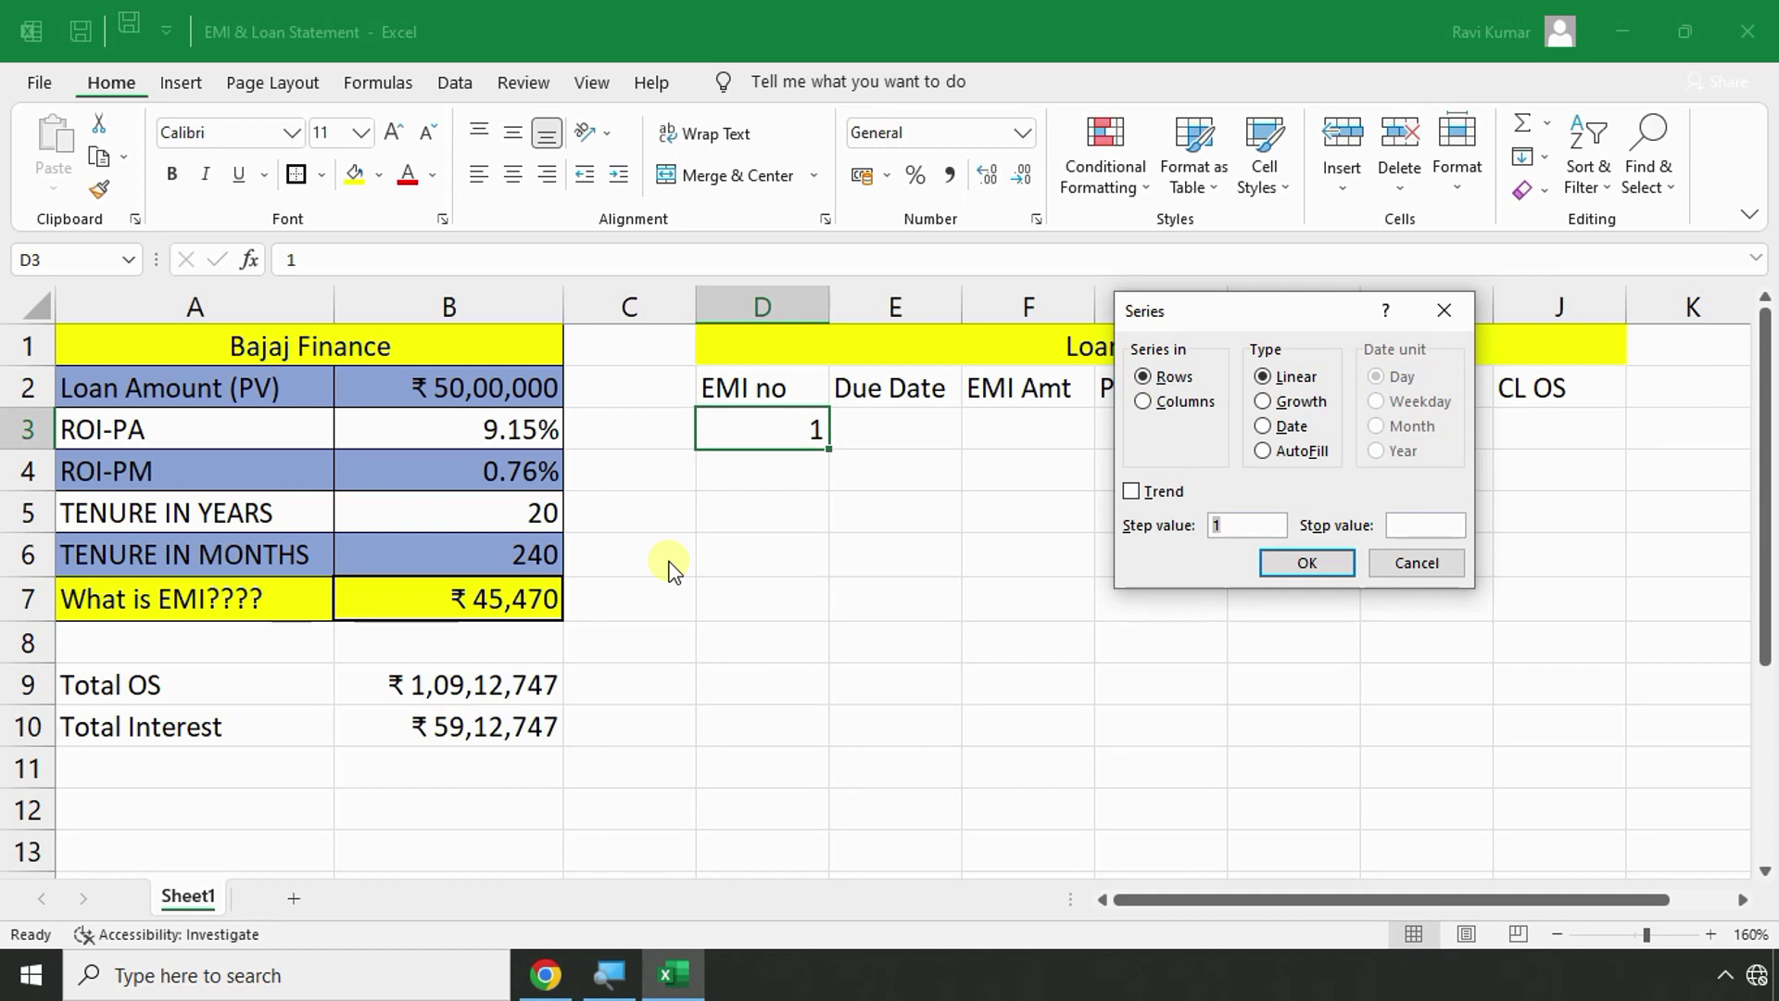
key(Escape)
Fill a linear series from D3 down the column with step value 1 and stop value 240.
key(alt)
key(h)
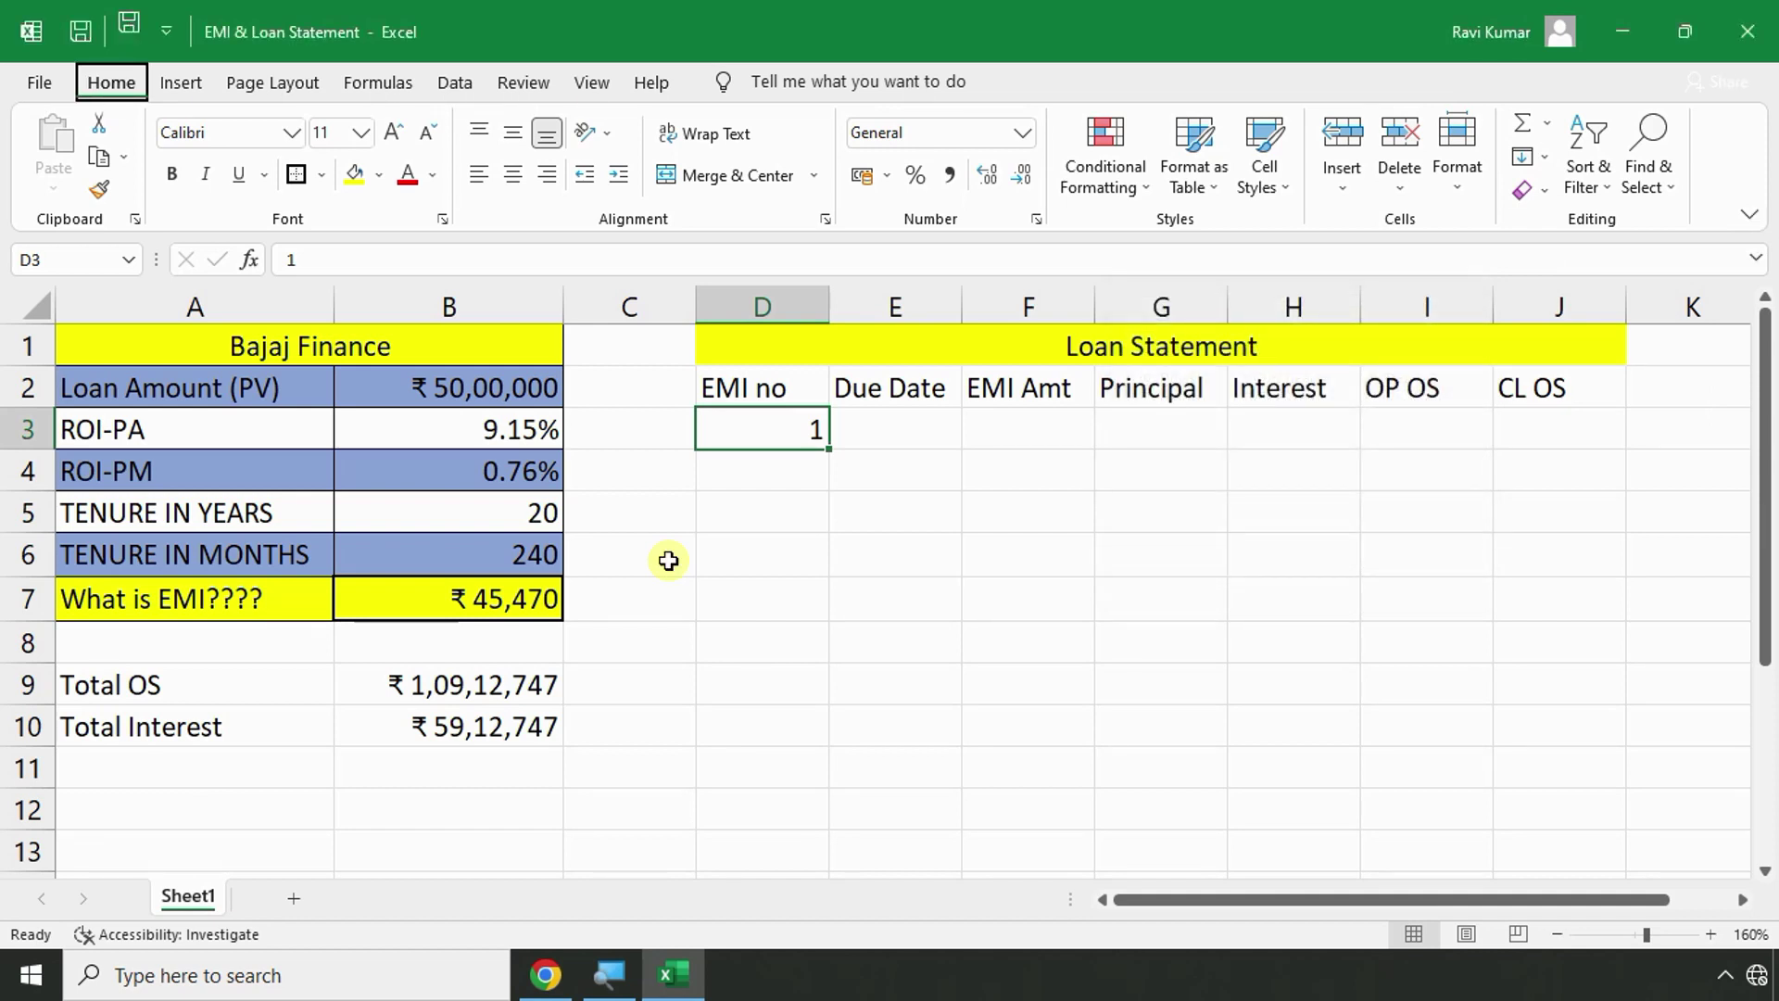
key(f)
key(i)
key(s)
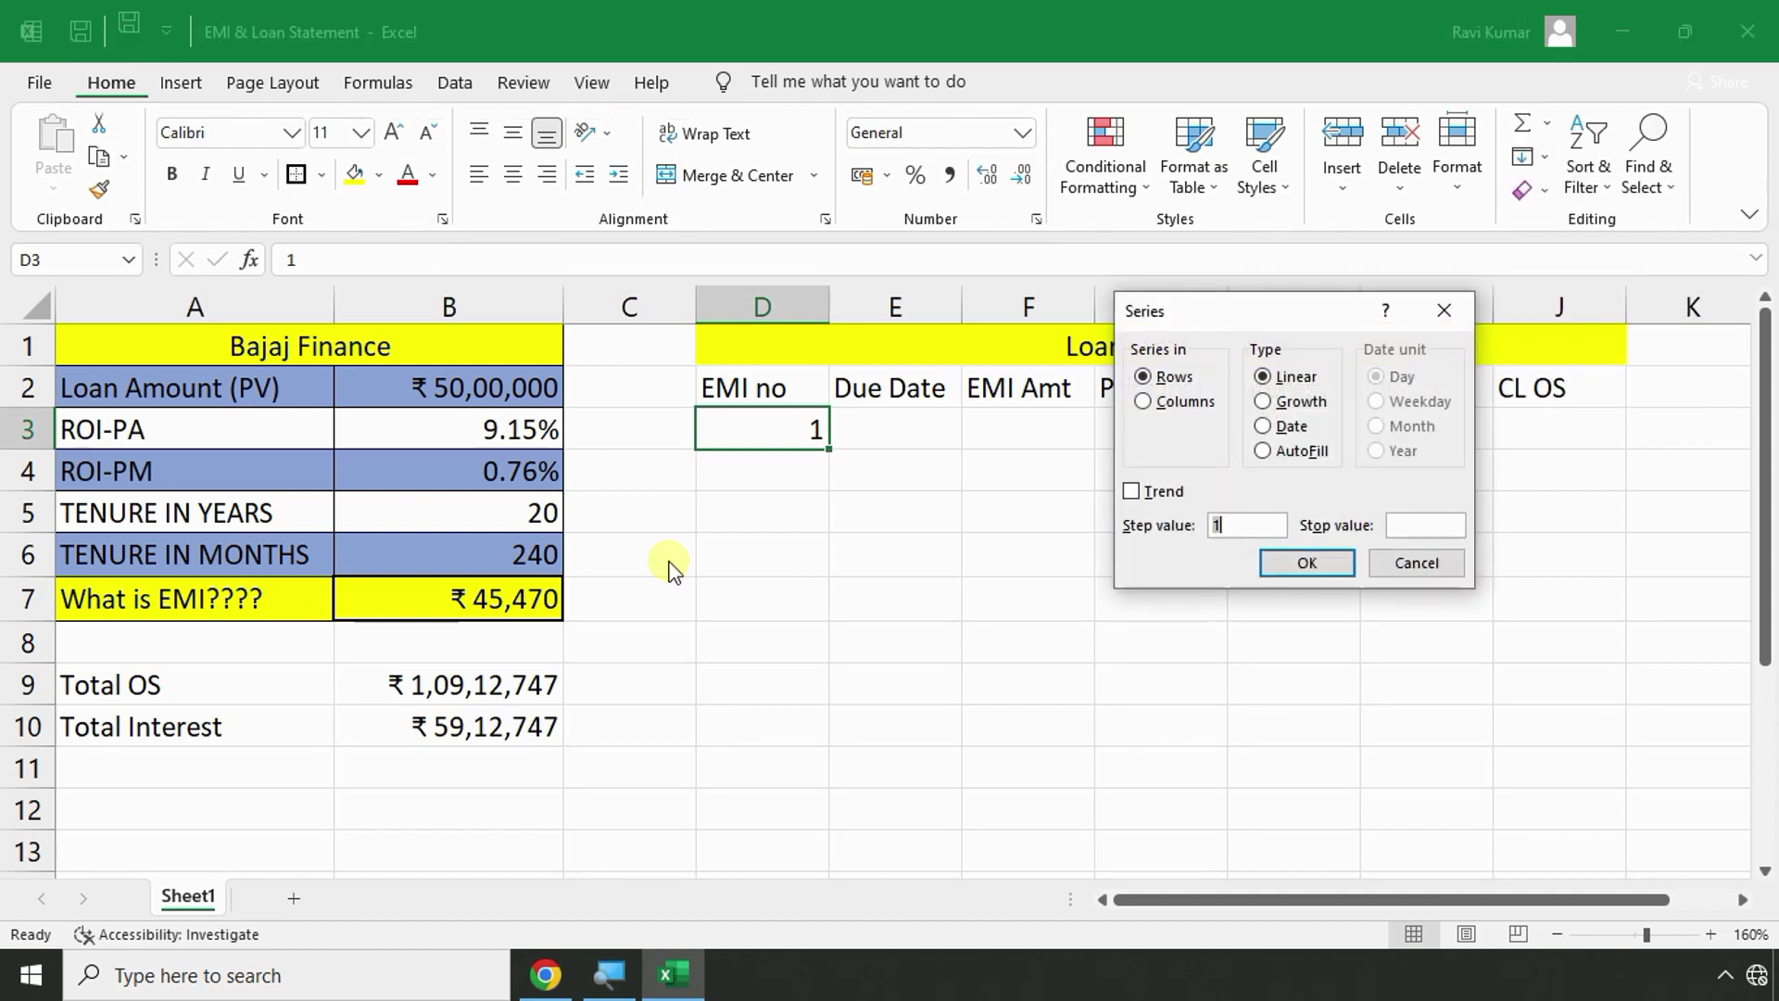
drag(1264, 311, 1011, 433)
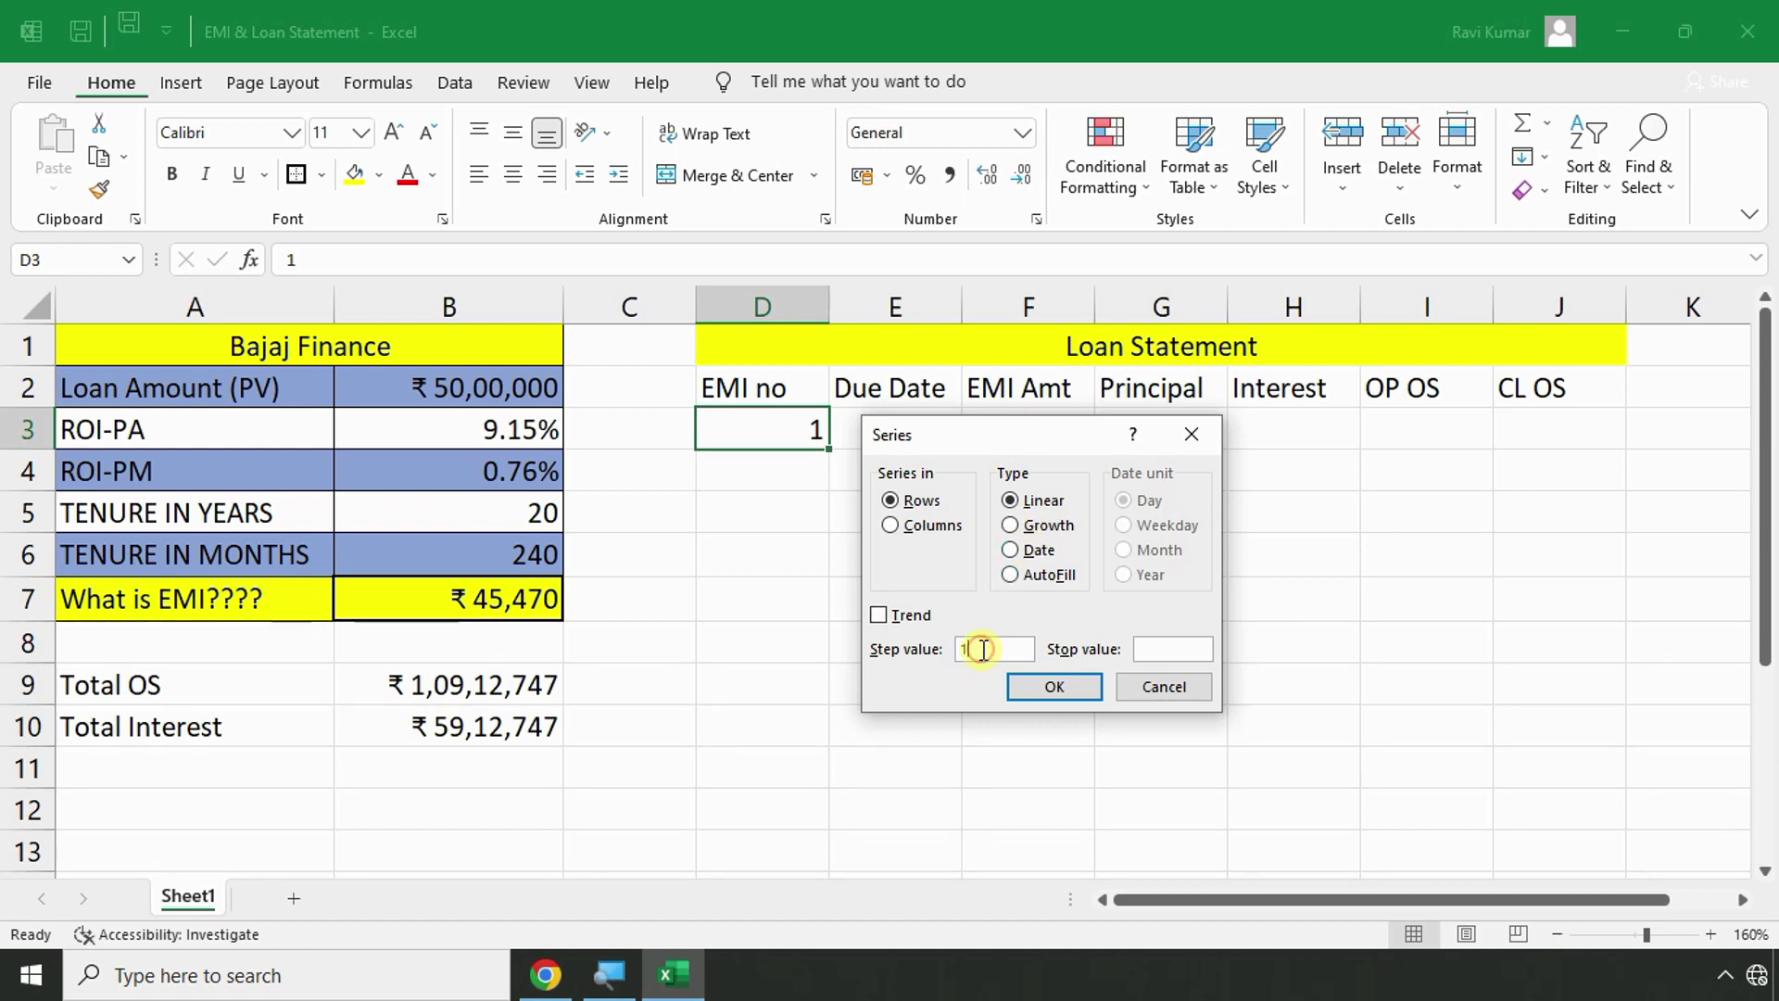
click(1164, 649)
text(240)
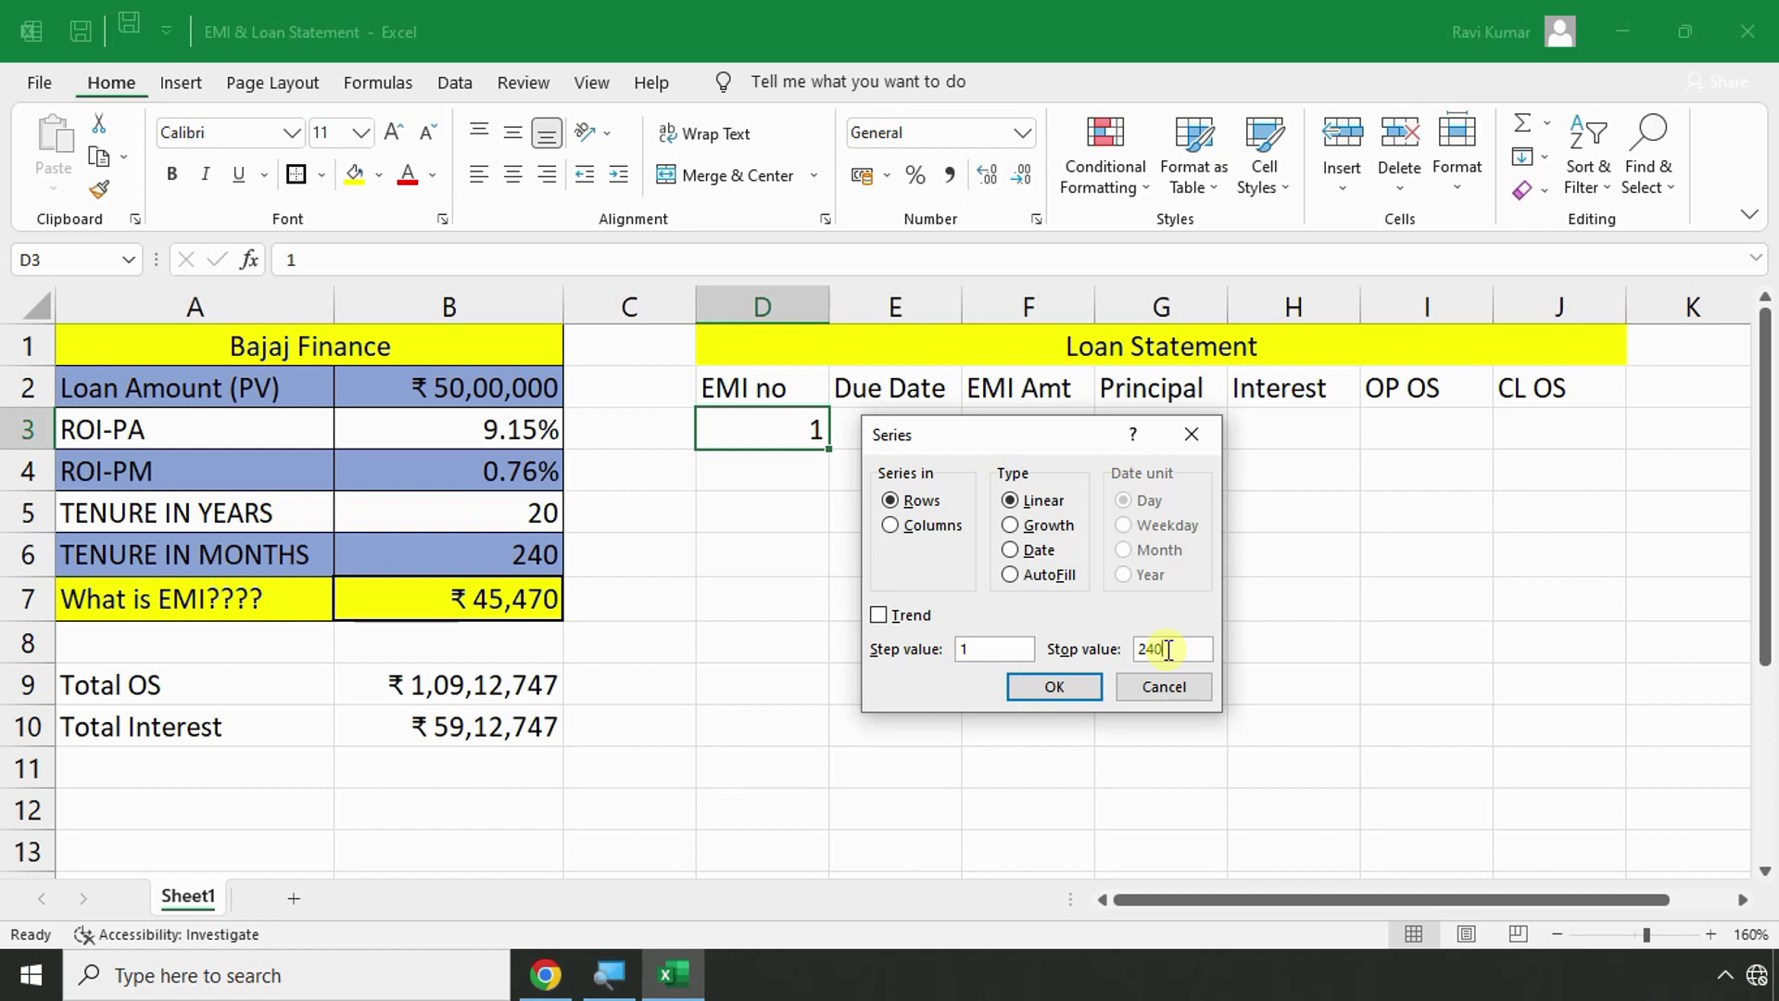
click(909, 524)
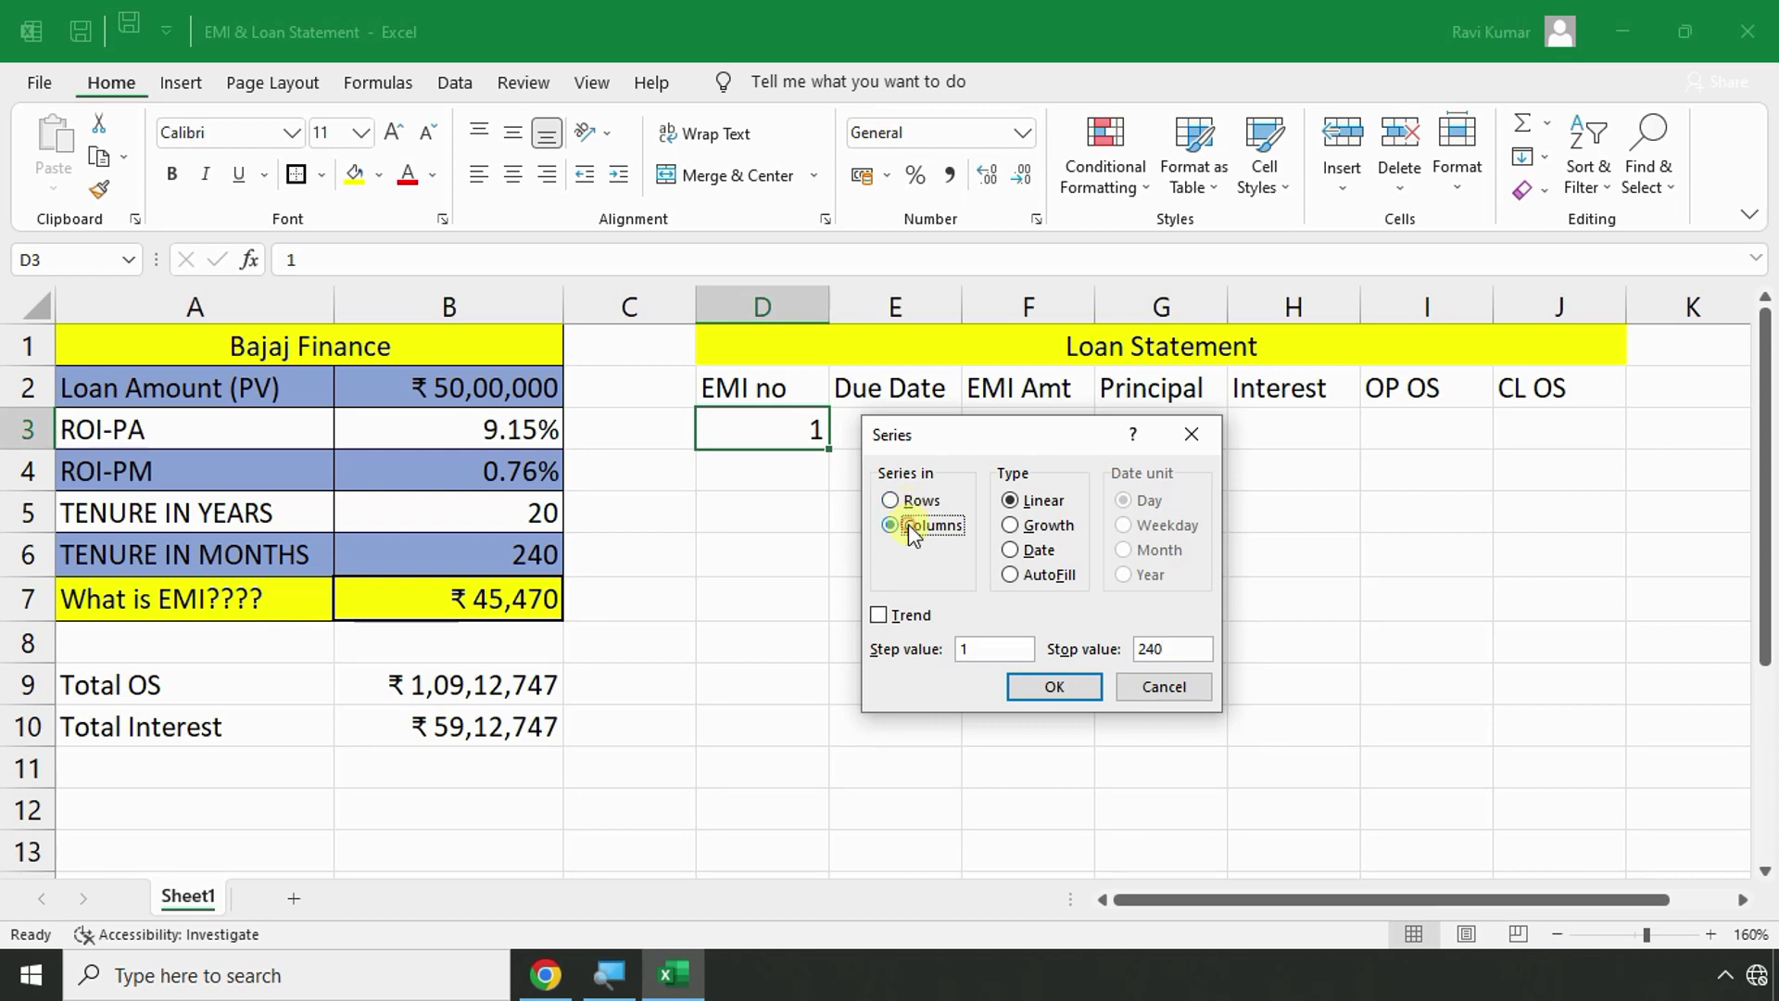
click(1062, 691)
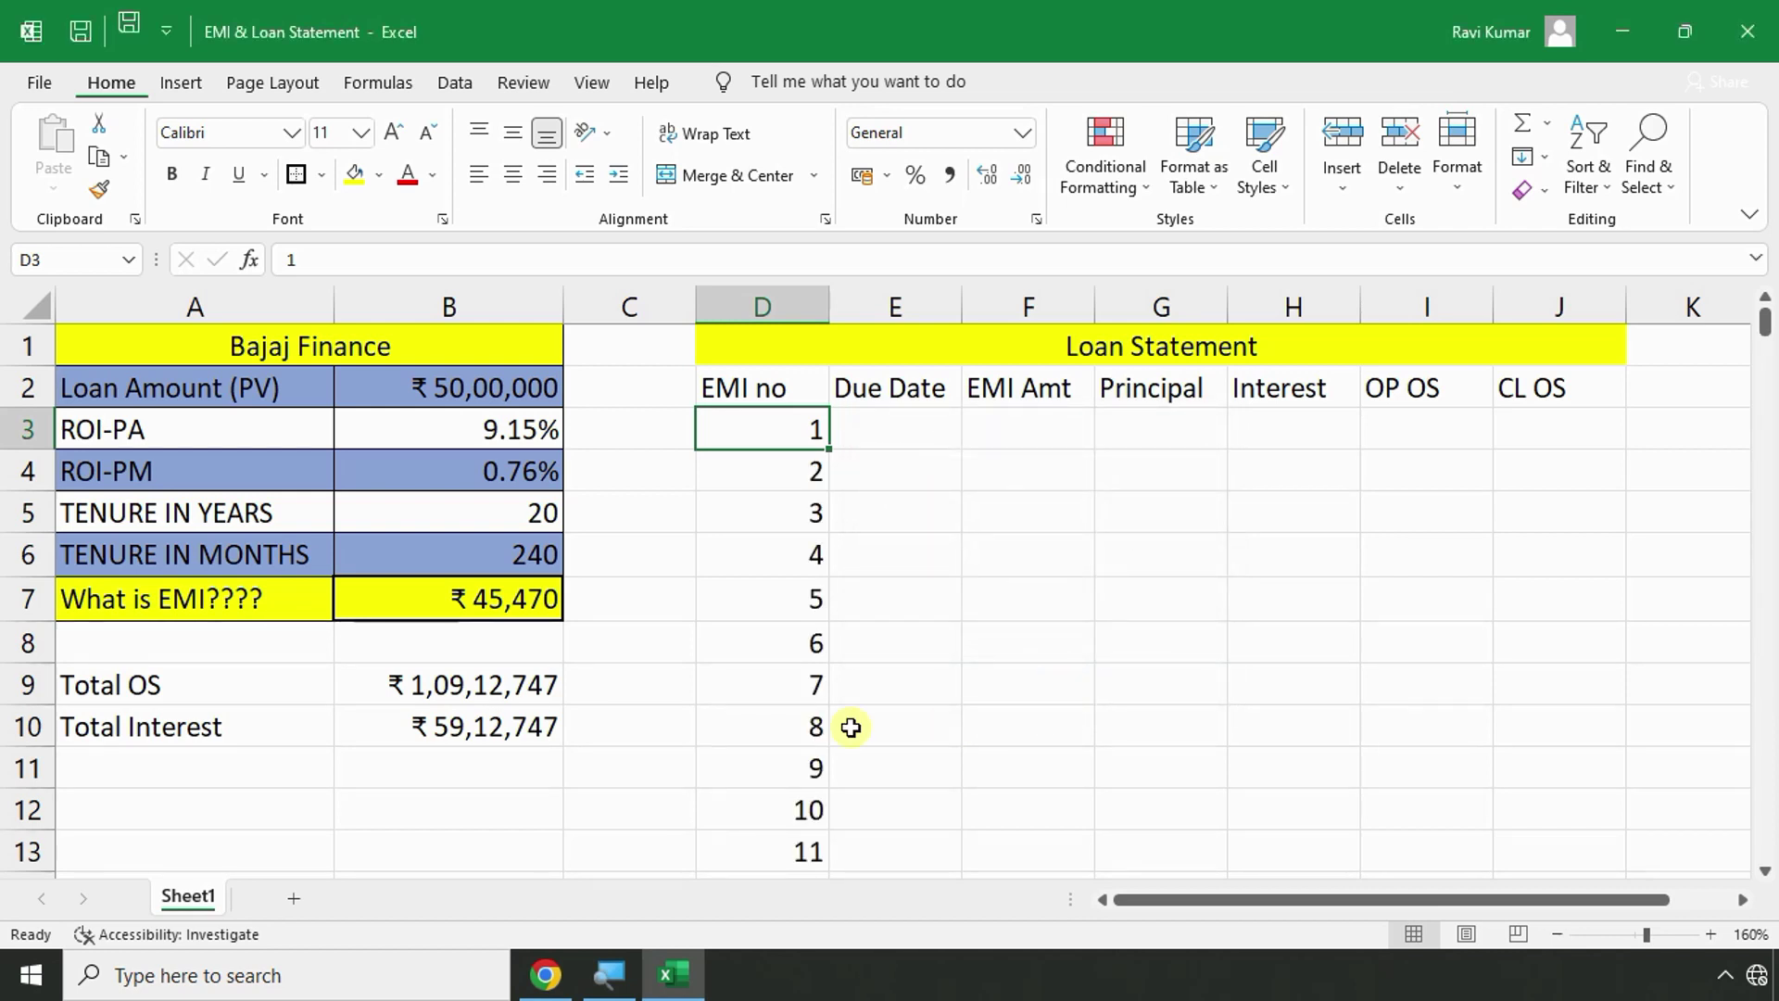
Examine the filled EMI numbers in column D down to the end of the series.
scroll(835, 601, down, 20)
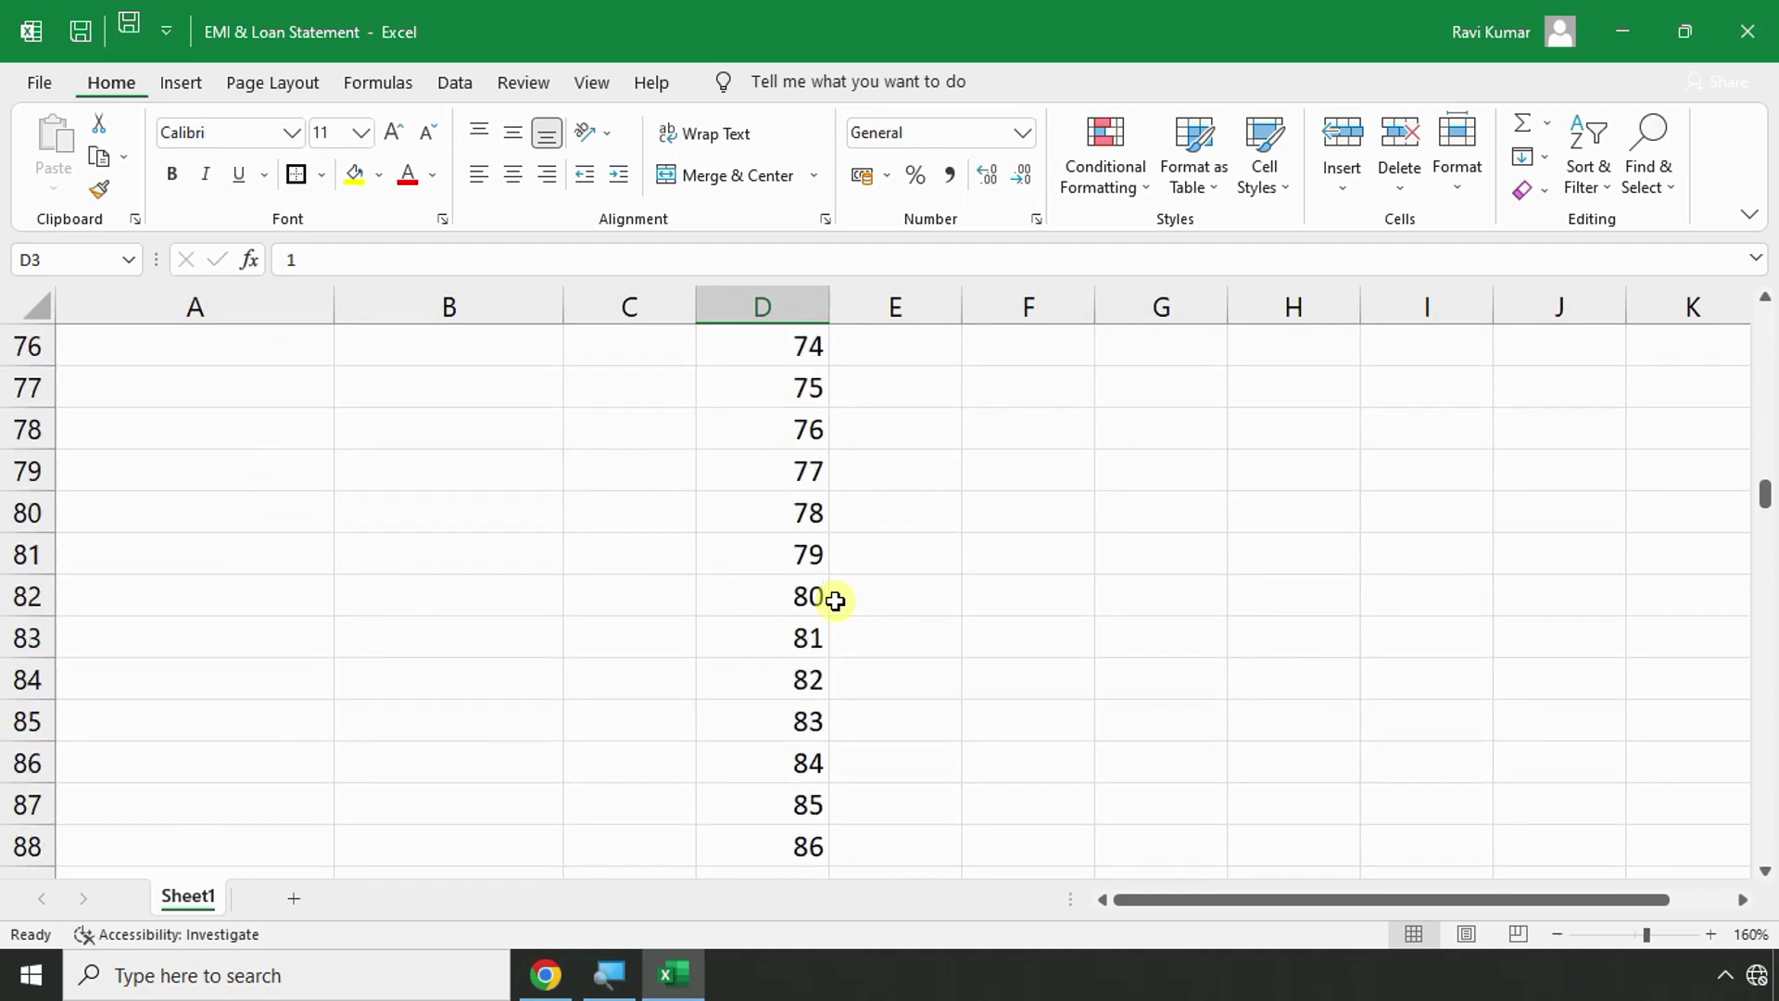
scroll(835, 601, down, 20)
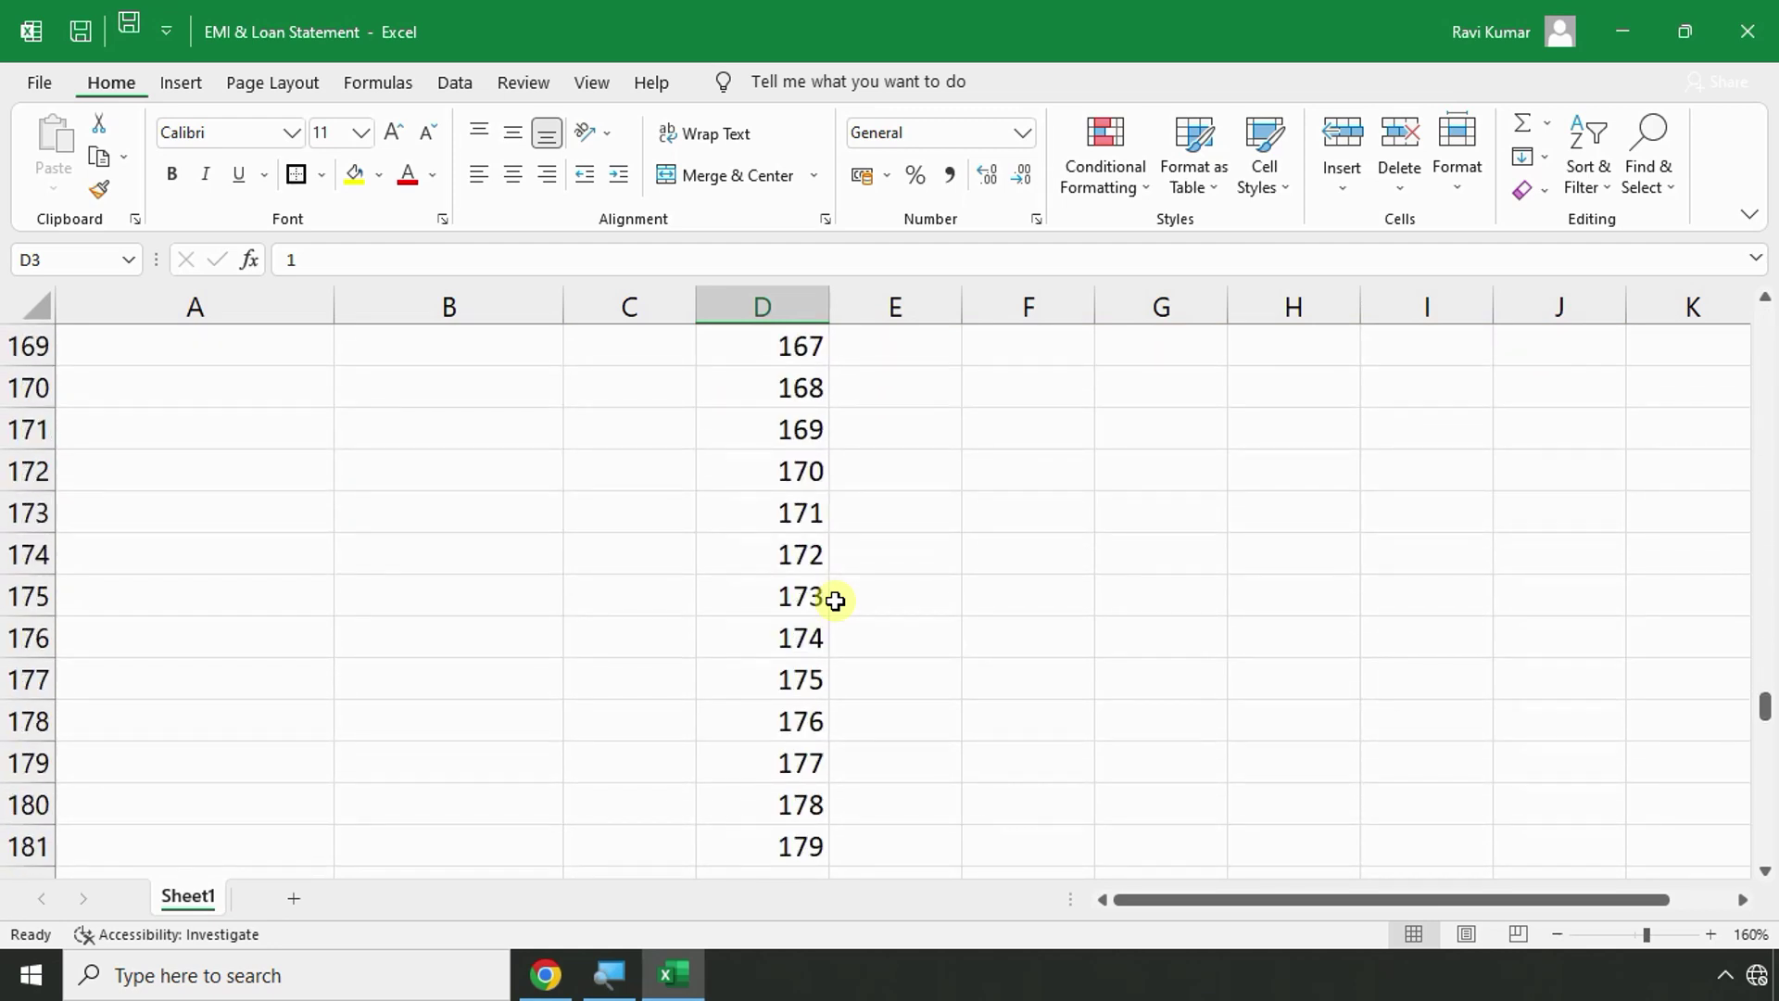
scroll(835, 602, down, 19)
scroll(835, 601, up, 4)
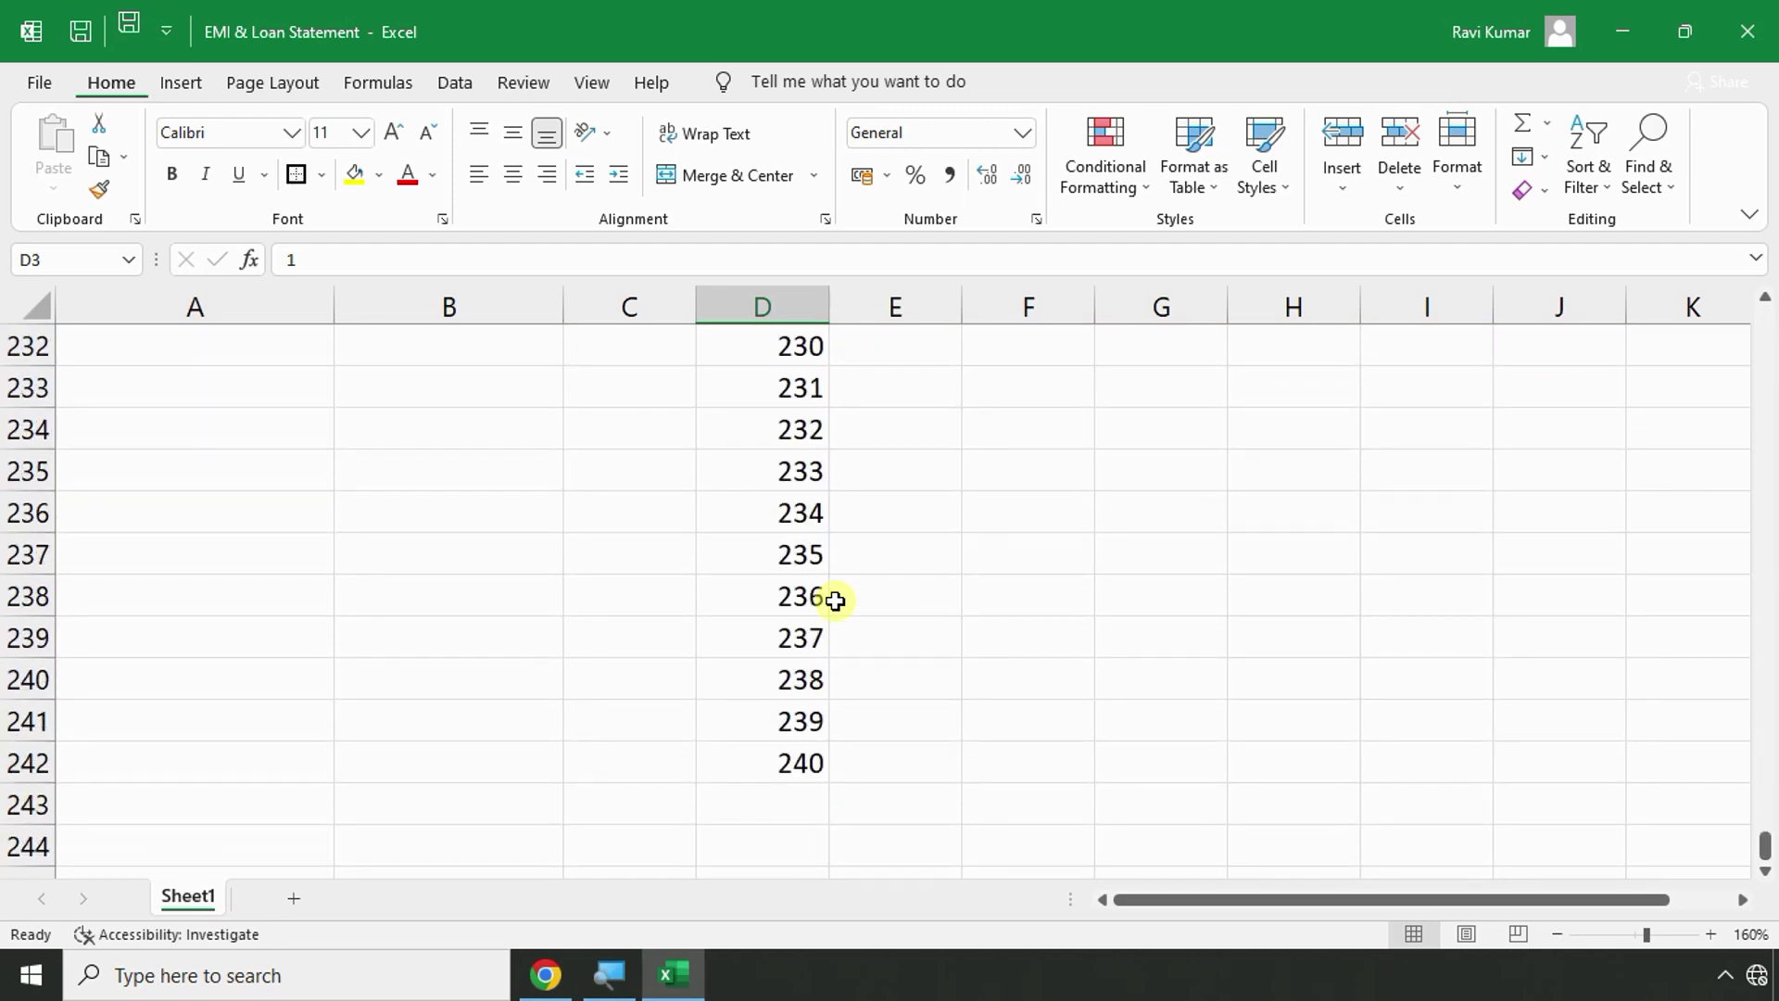
scroll(835, 602, up, 20)
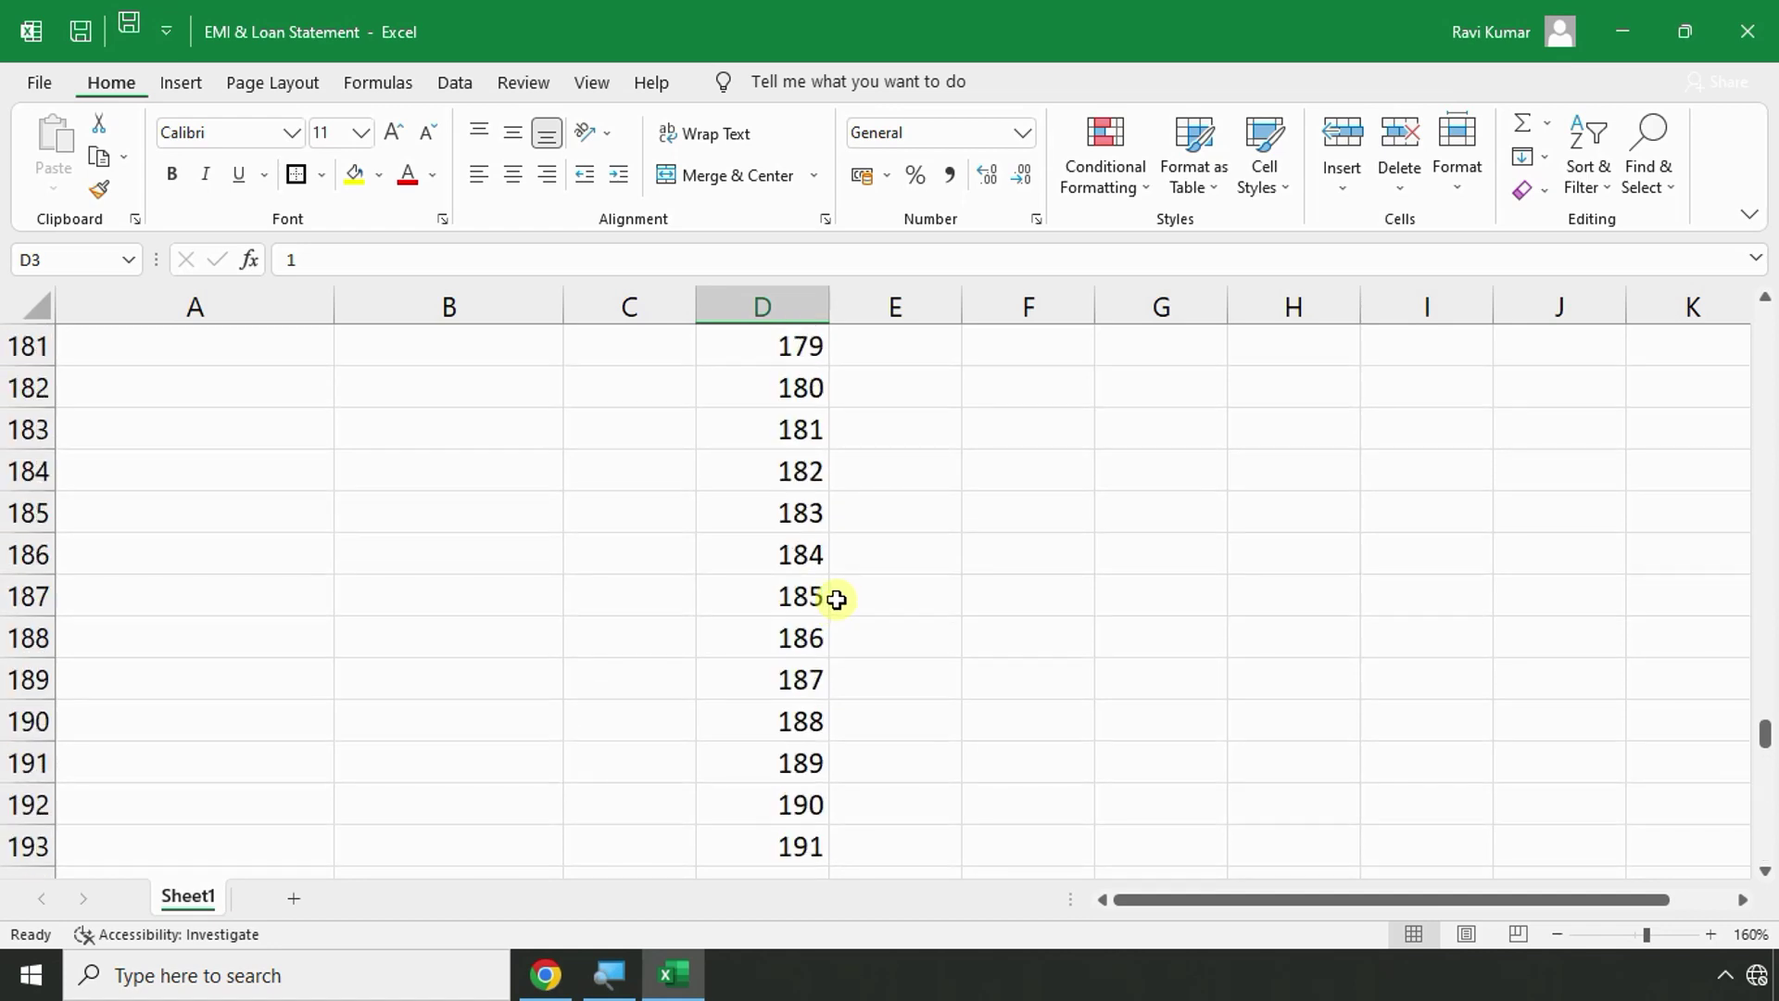
scroll(836, 600, up, 20)
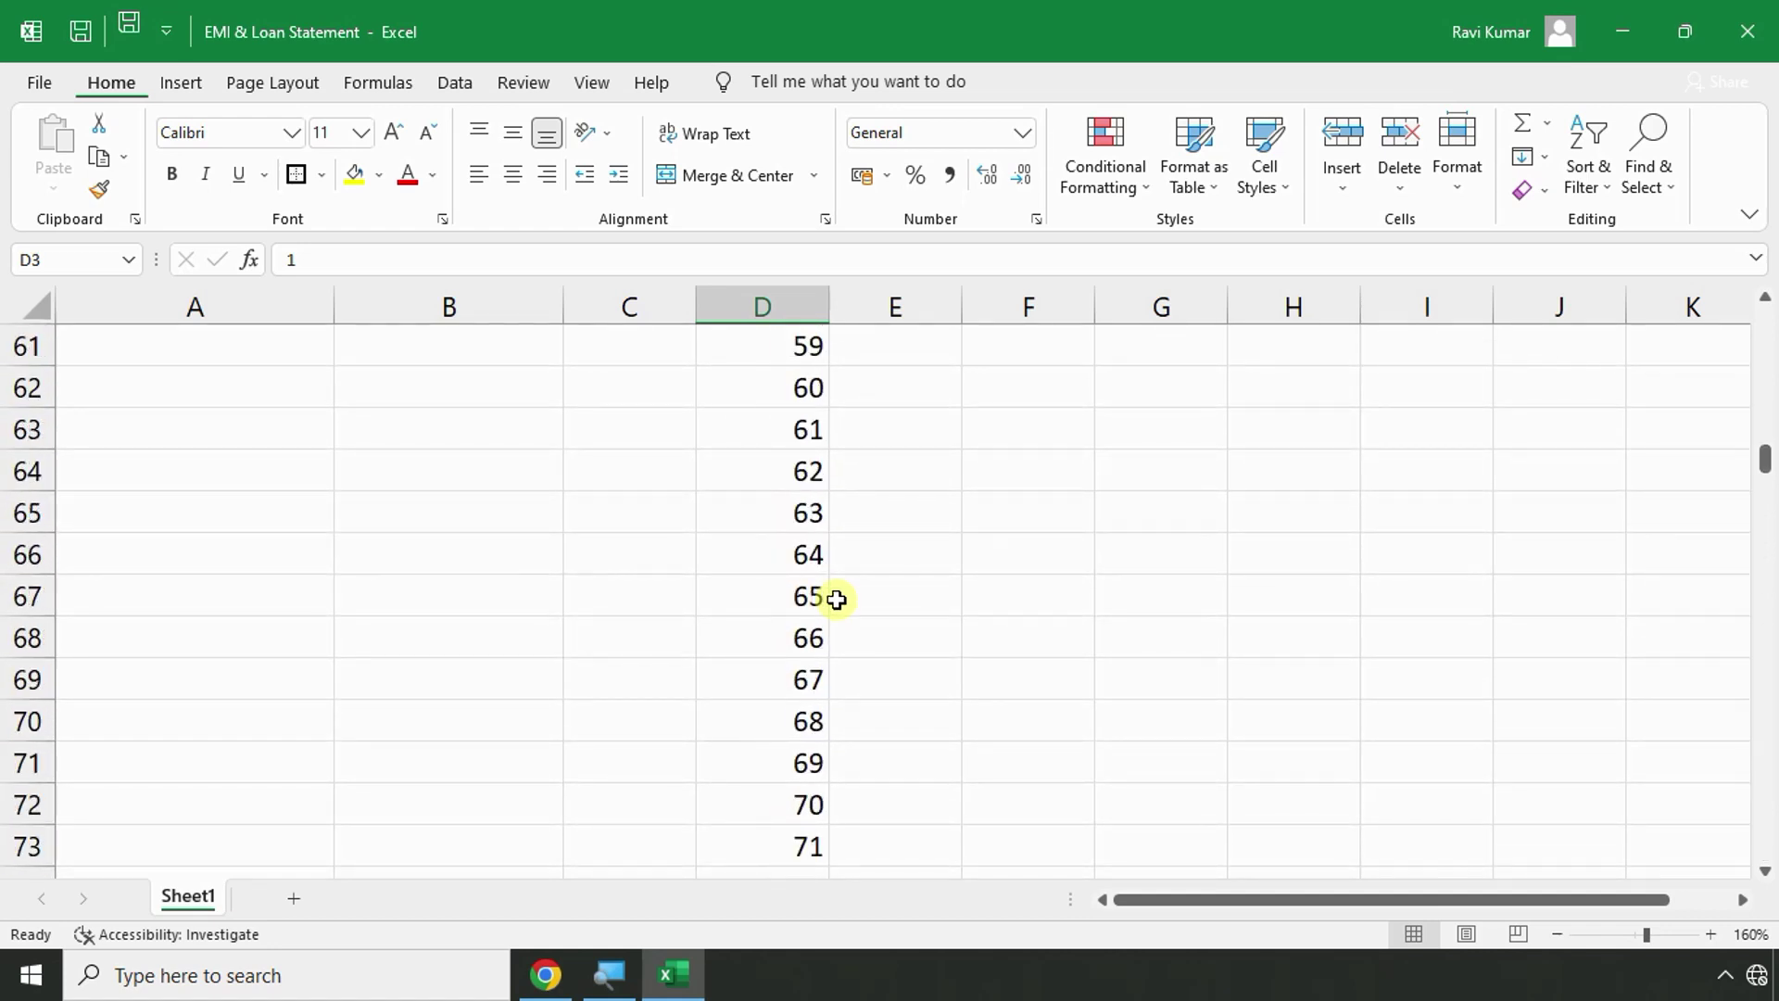
scroll(836, 601, up, 11)
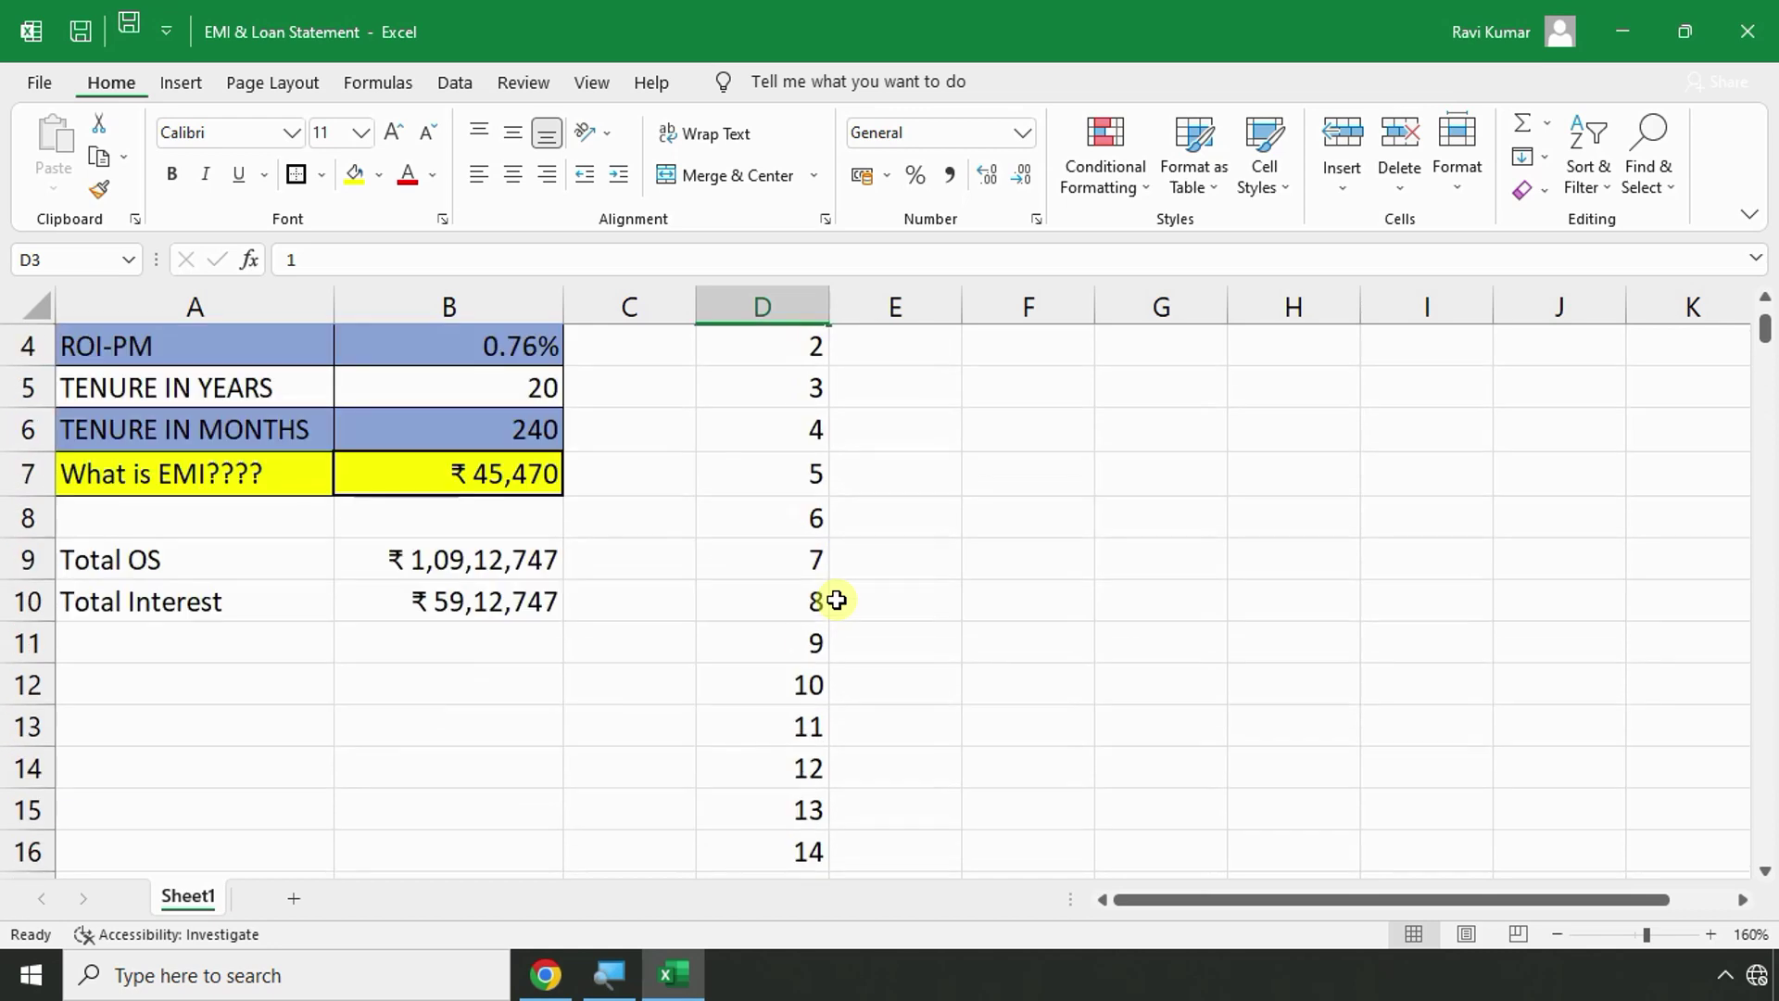
scroll(876, 521, up, 1)
Check the due date instruction in the Chrome PDF and enter 27-12-2023 as the first due date in Excel cell E3.
click(889, 426)
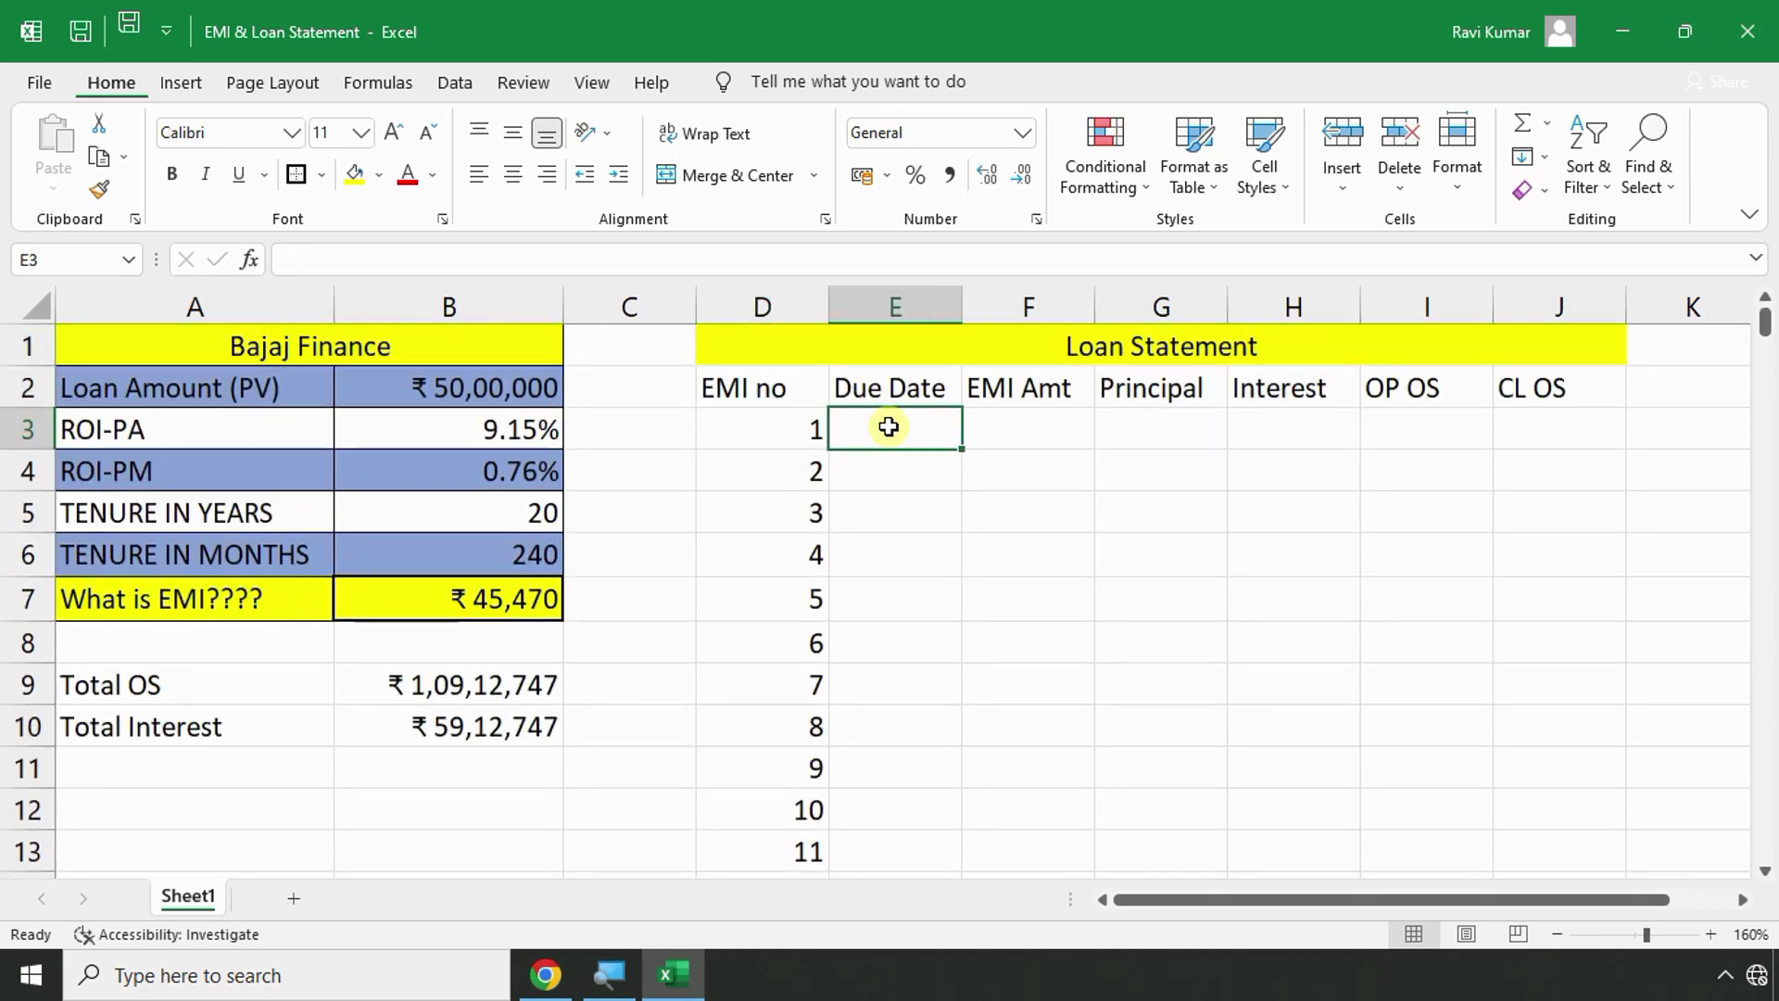
key(alt+Tab)
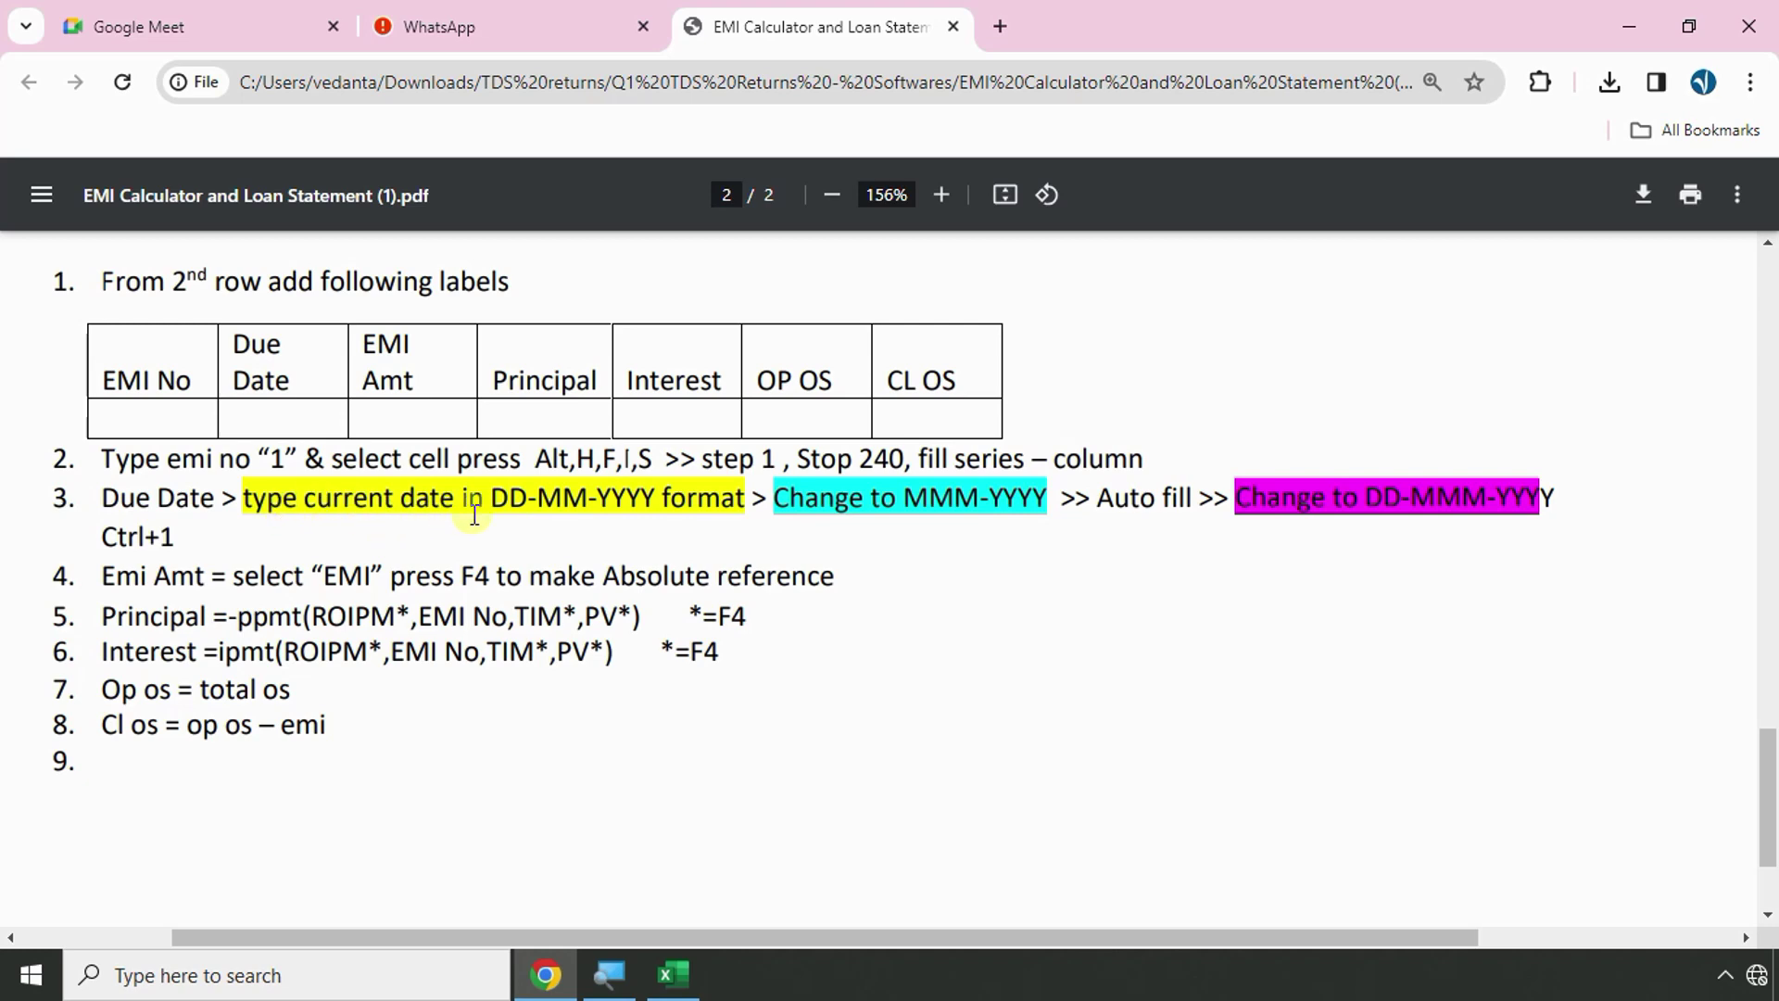
key(alt+Tab)
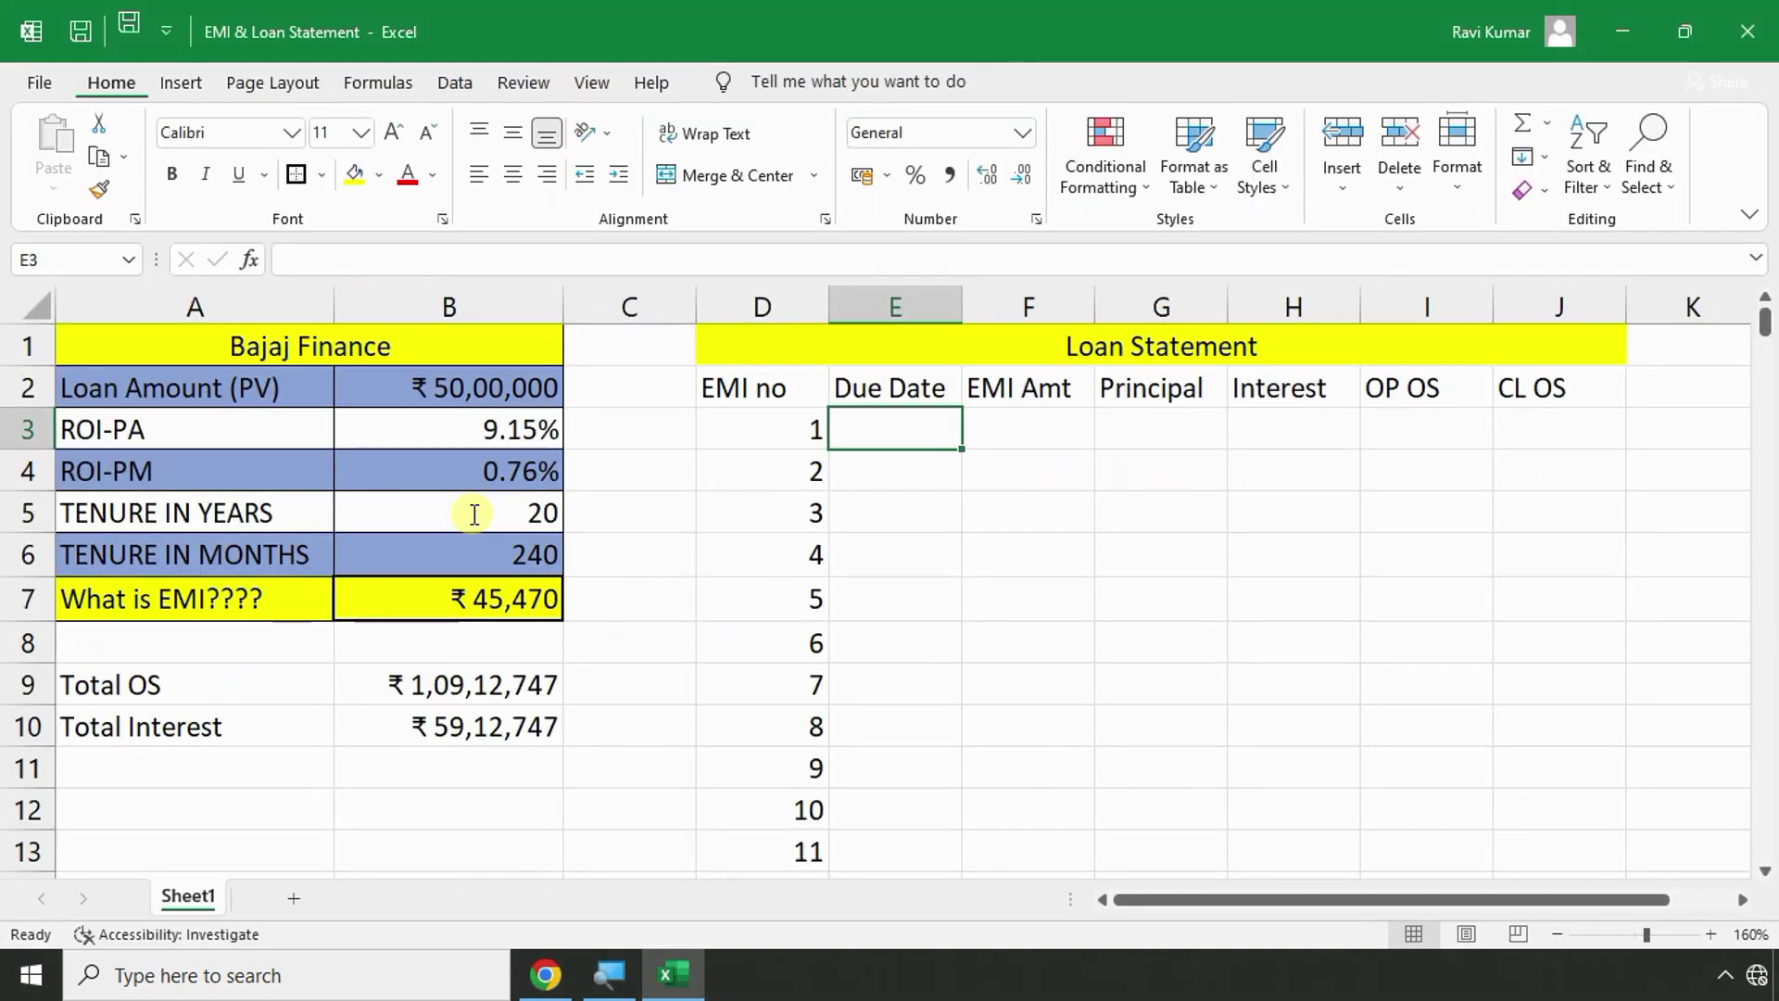
text(27)
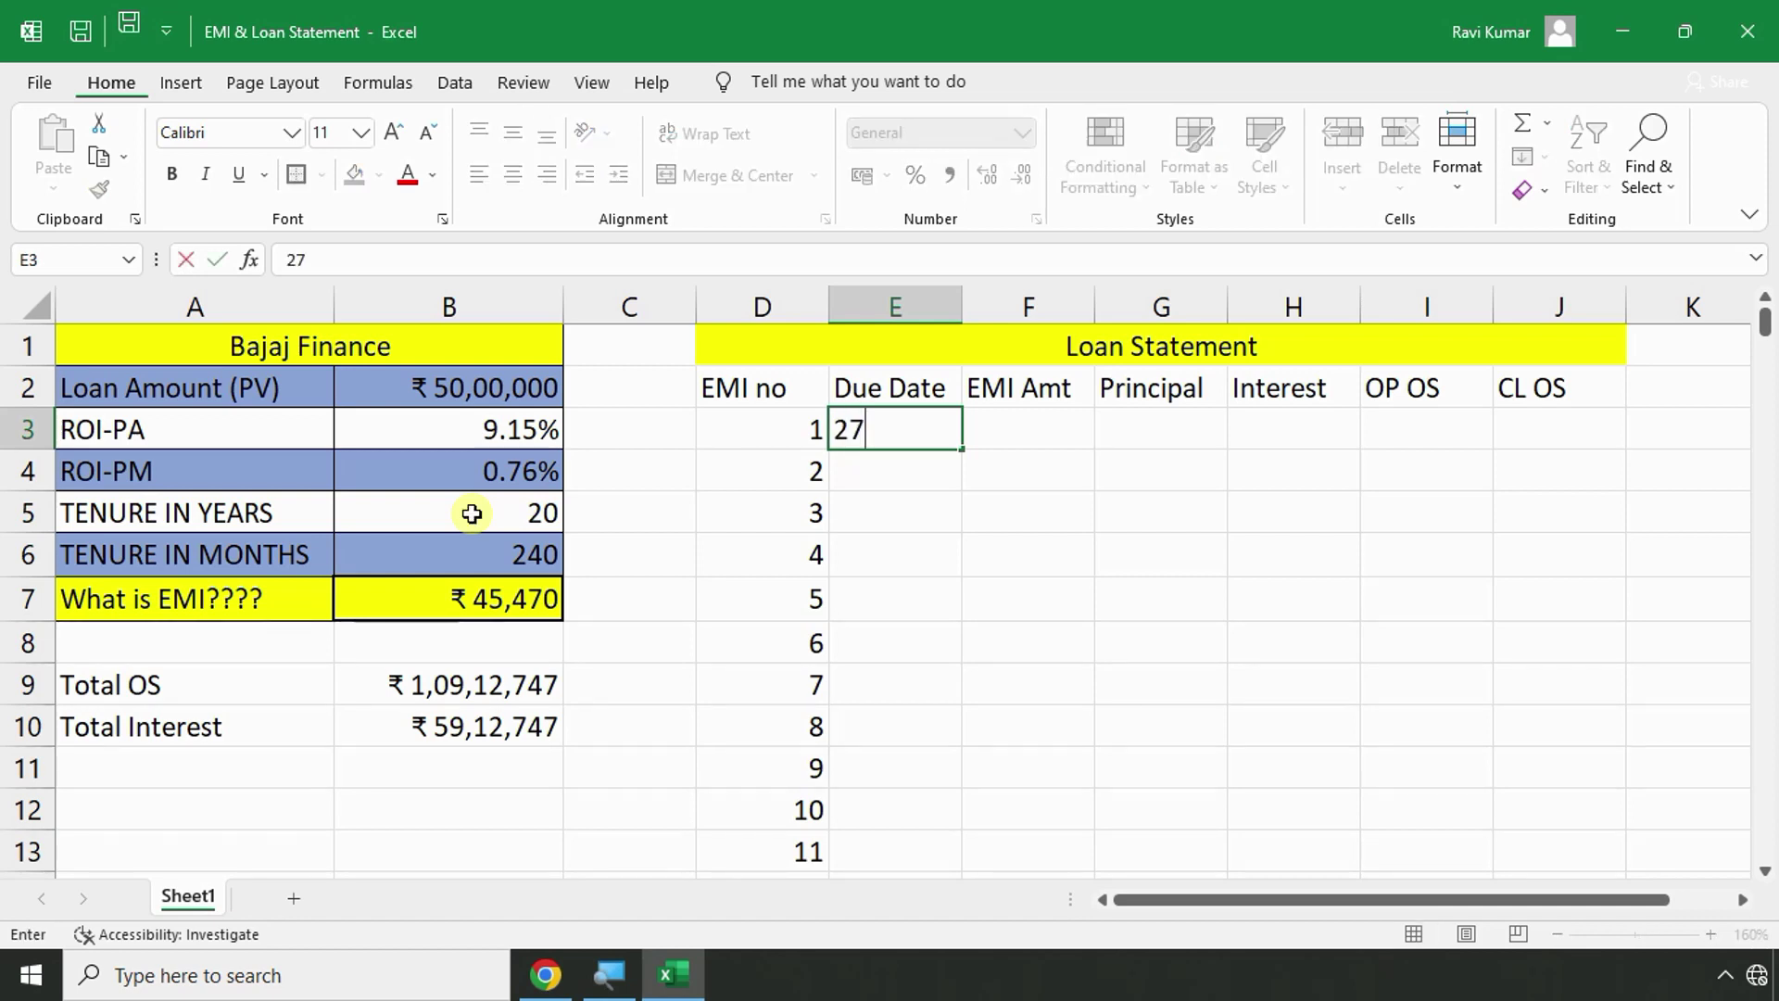
text(-12-2023)
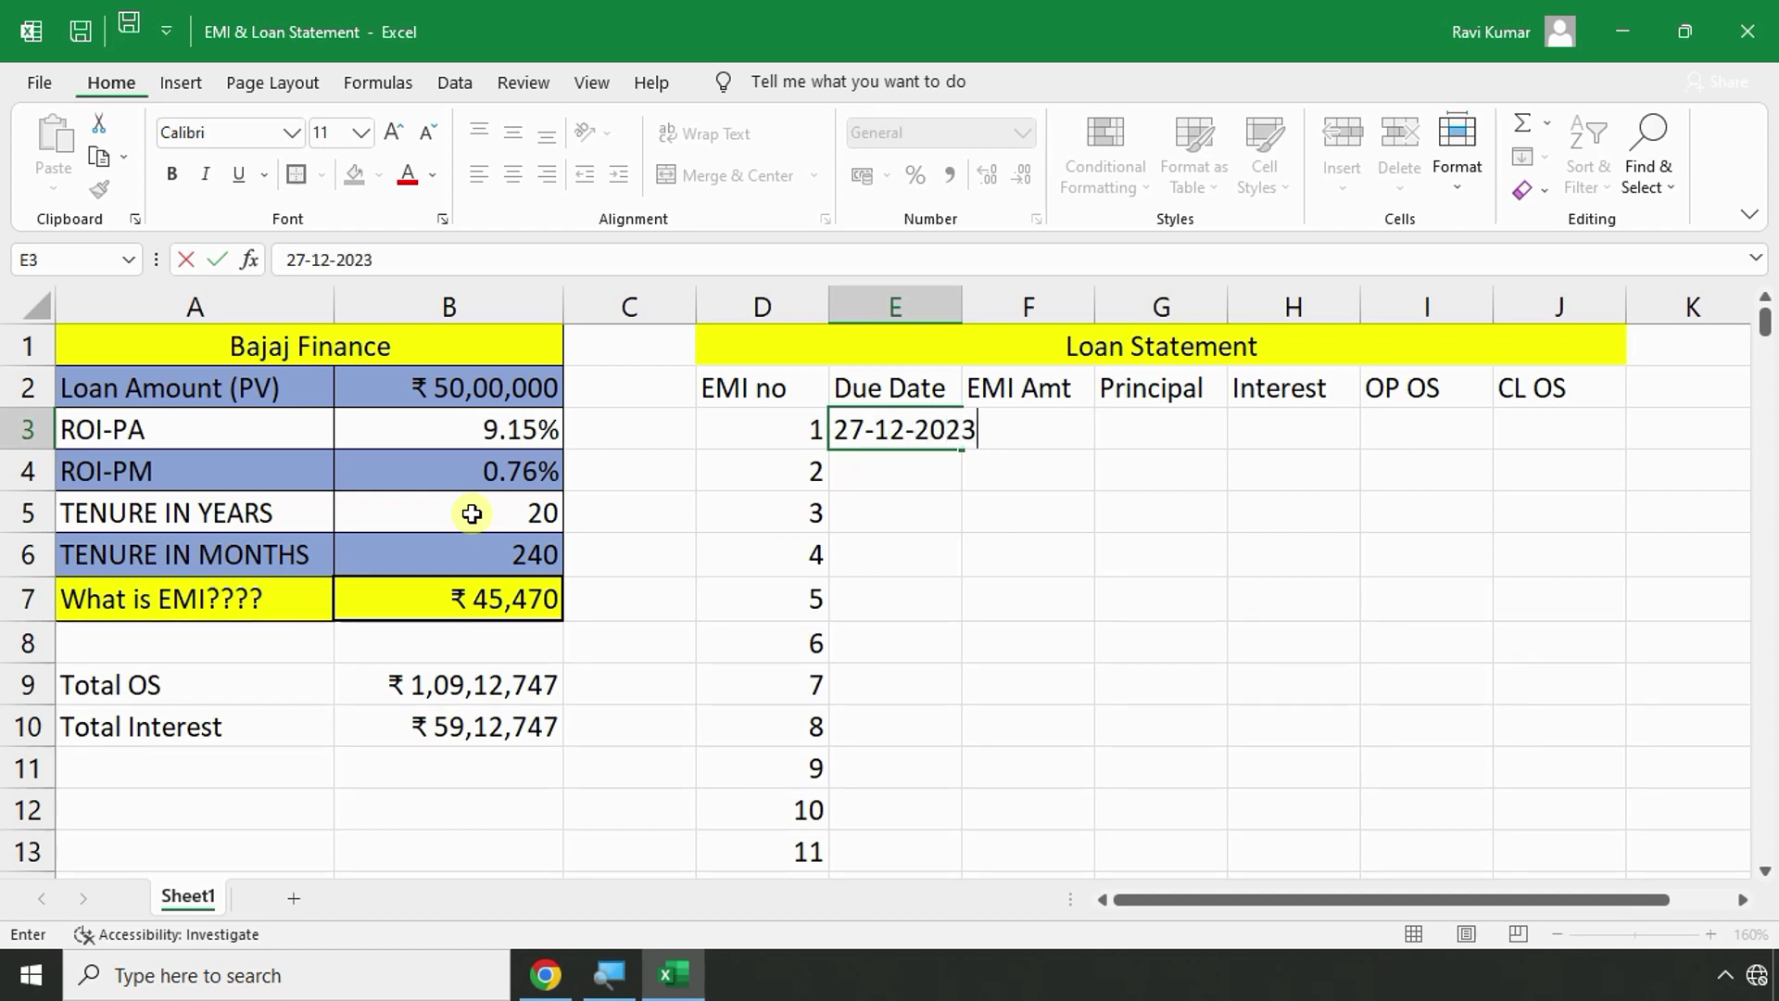
key(Return)
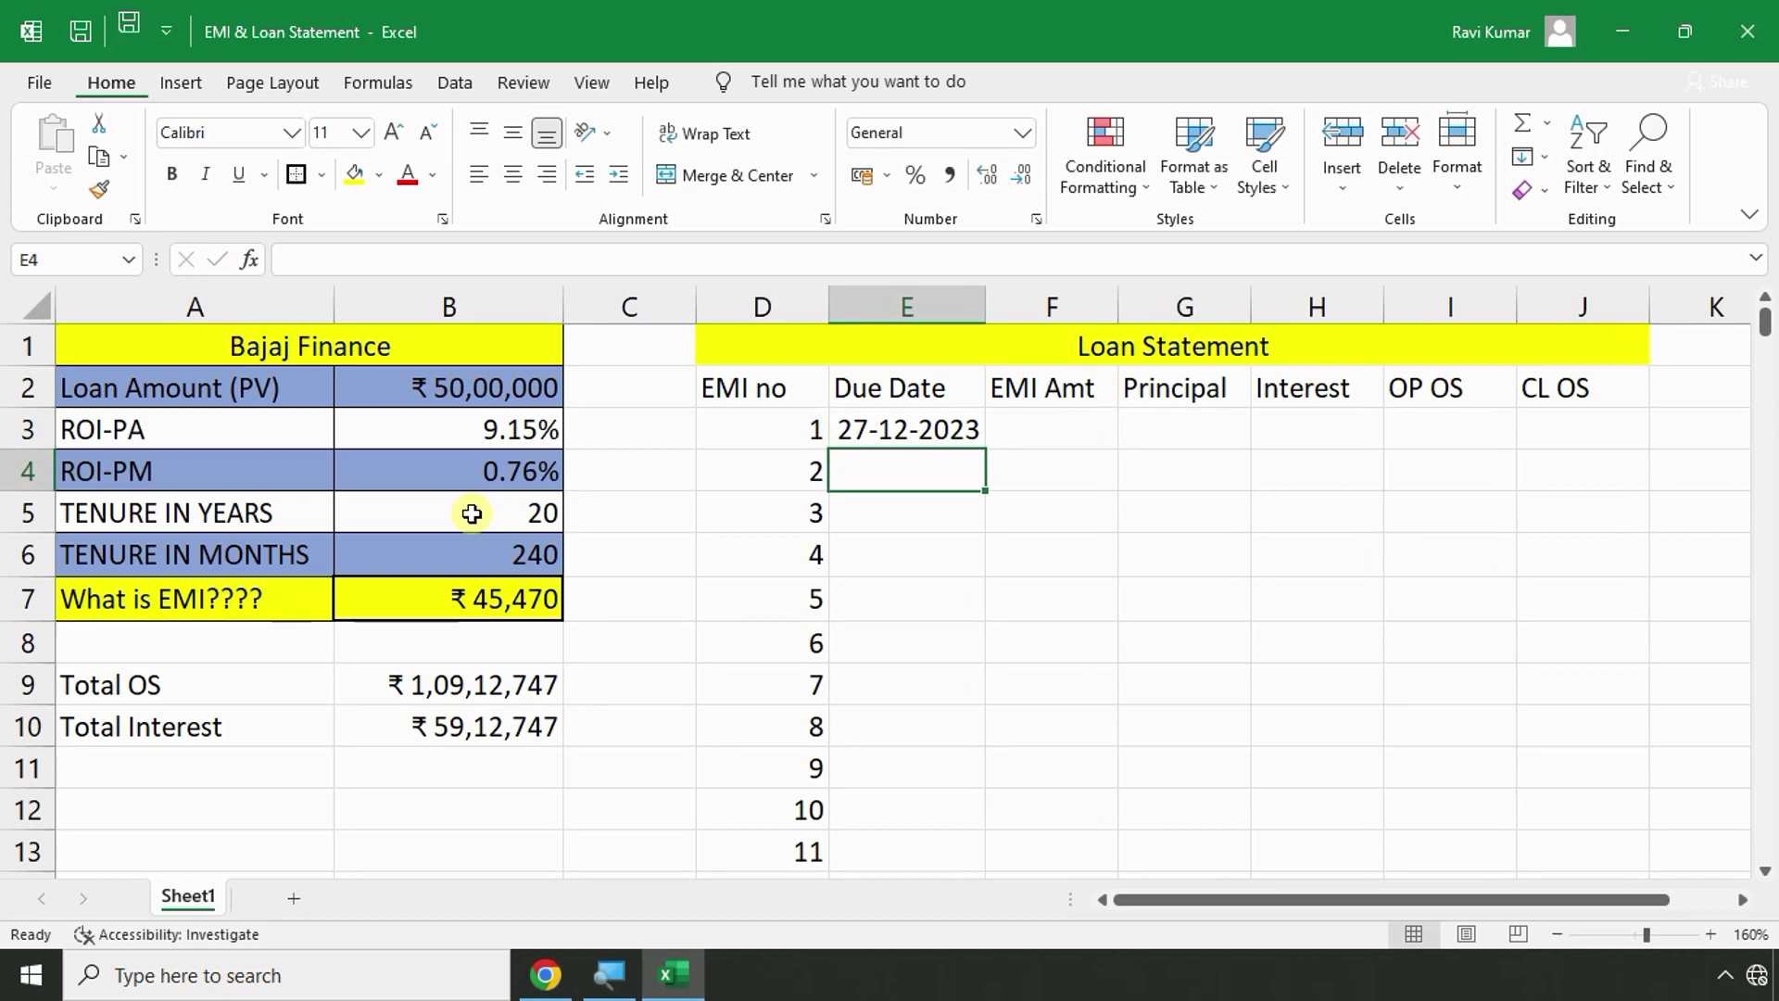
Read the PDF's due date instructions on the DD-MM-YYYY entry and the MMM-YYYY change, and return to Excel with E3 selected.
key(alt+Tab)
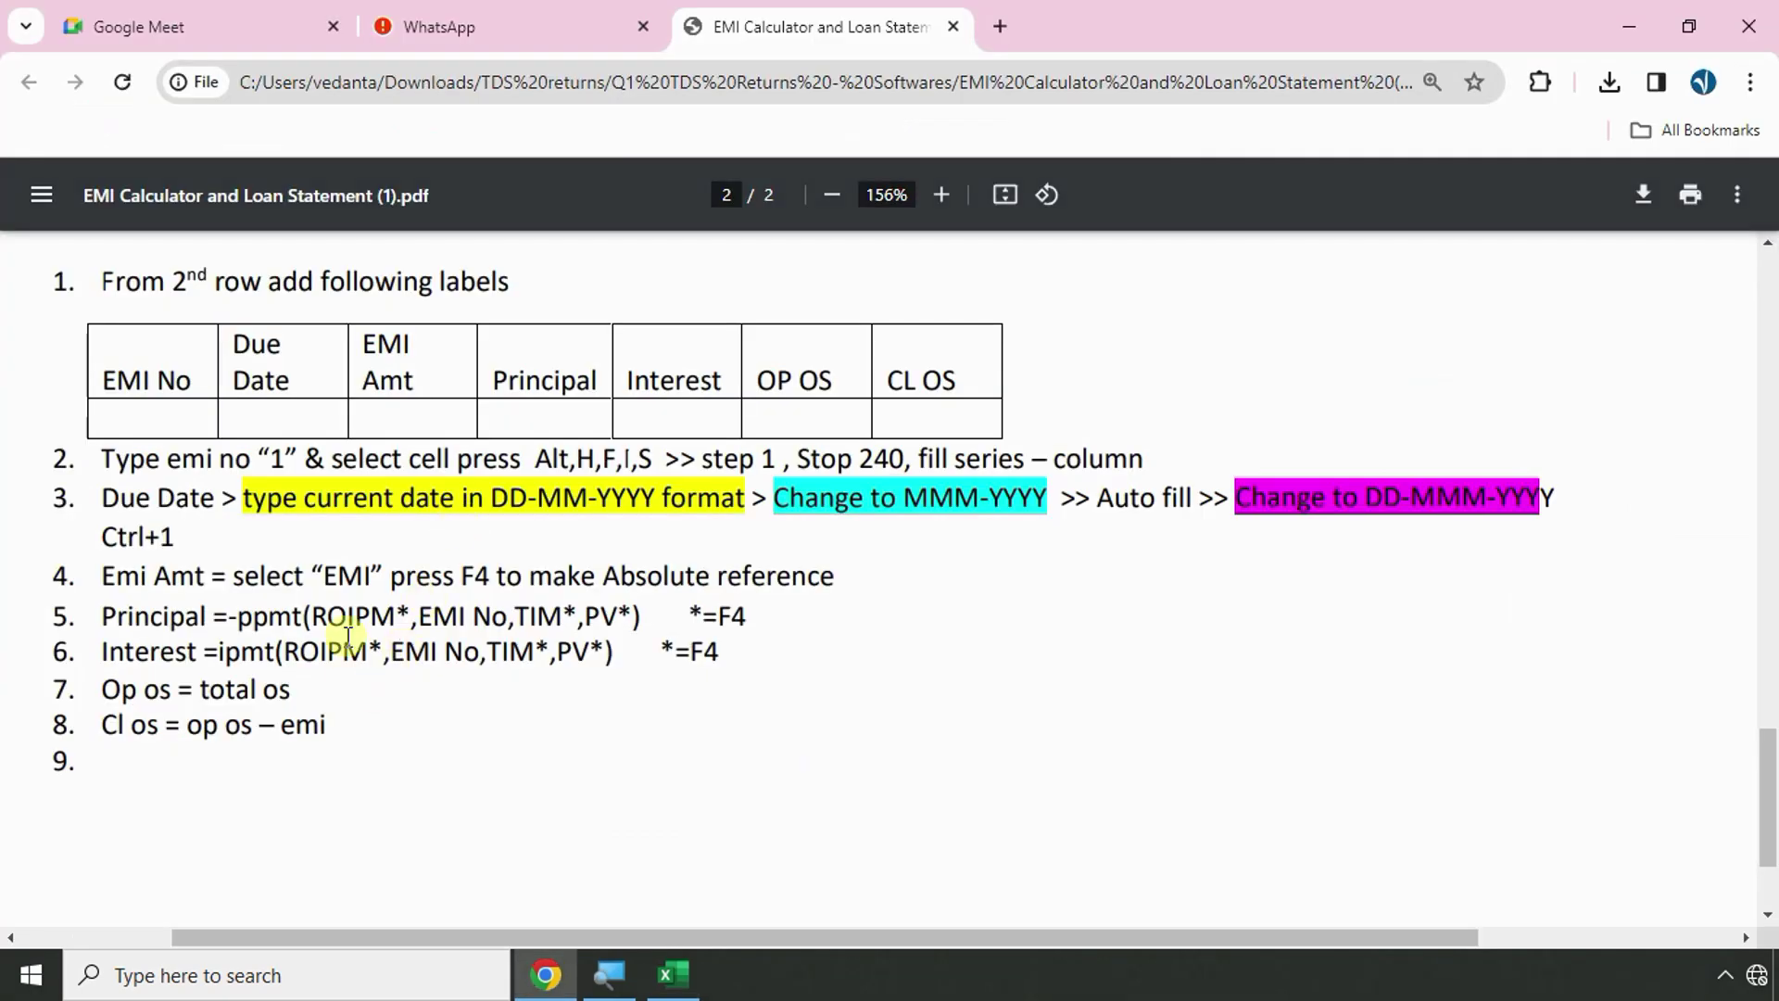
drag(259, 503, 750, 492)
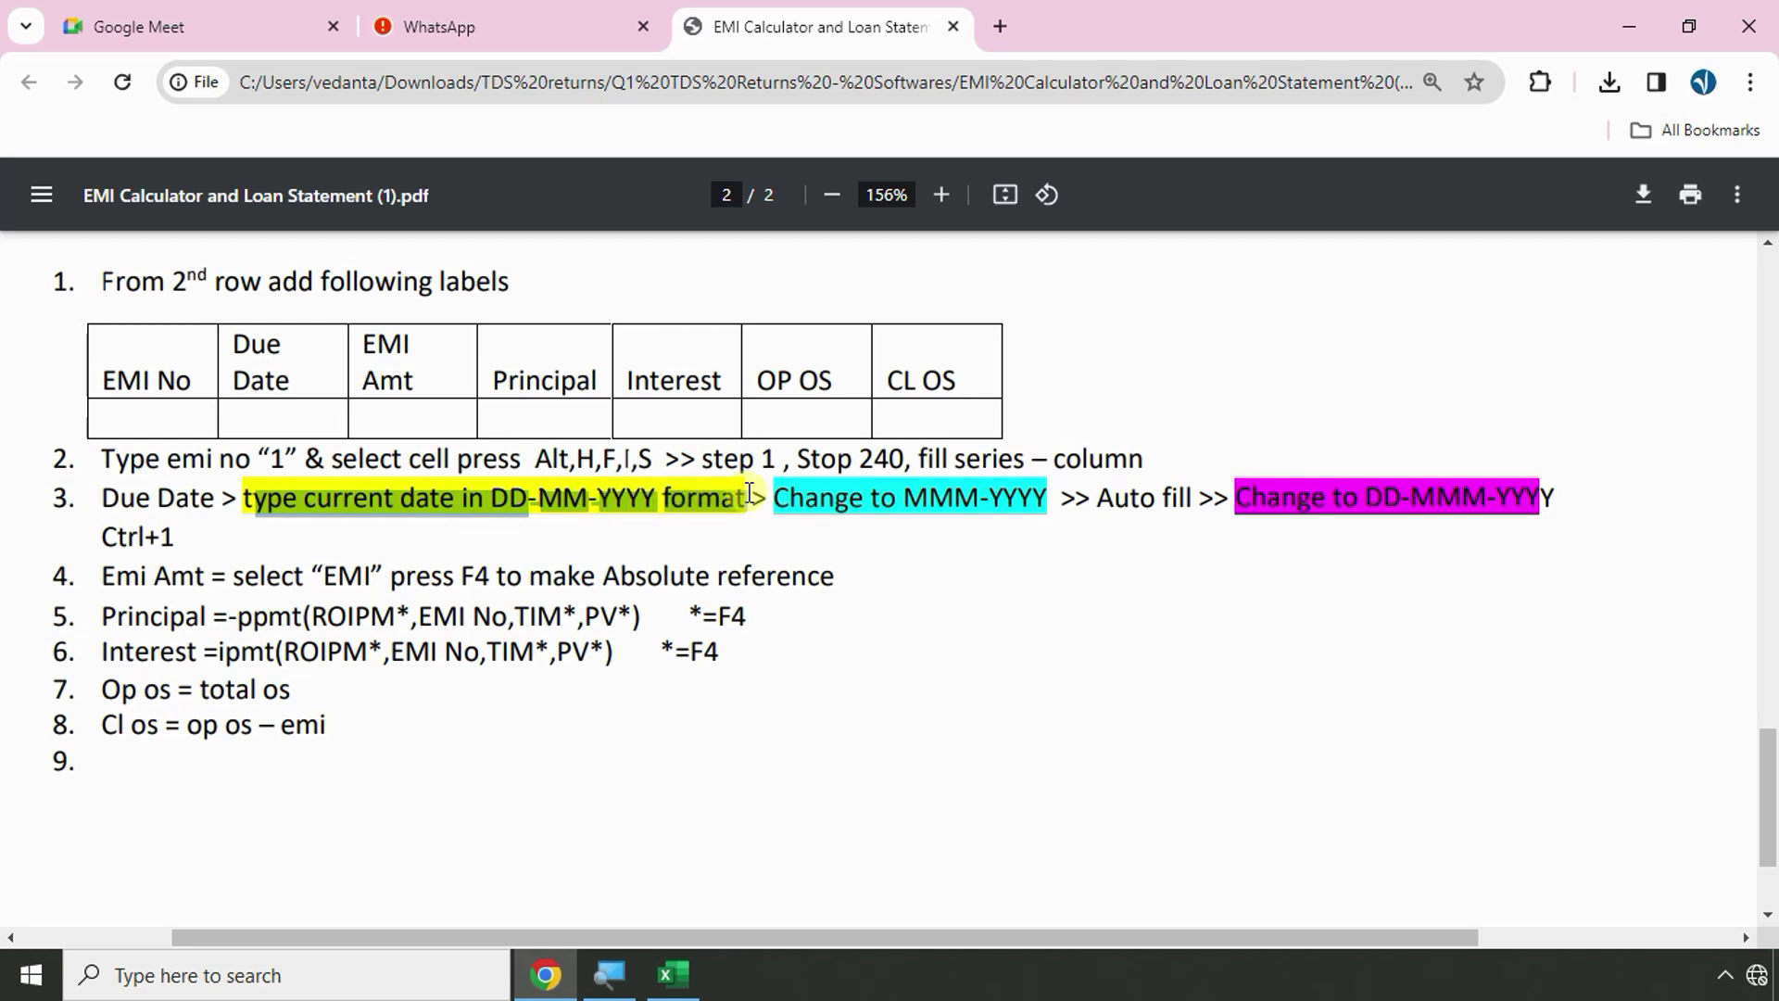
key(alt+Tab)
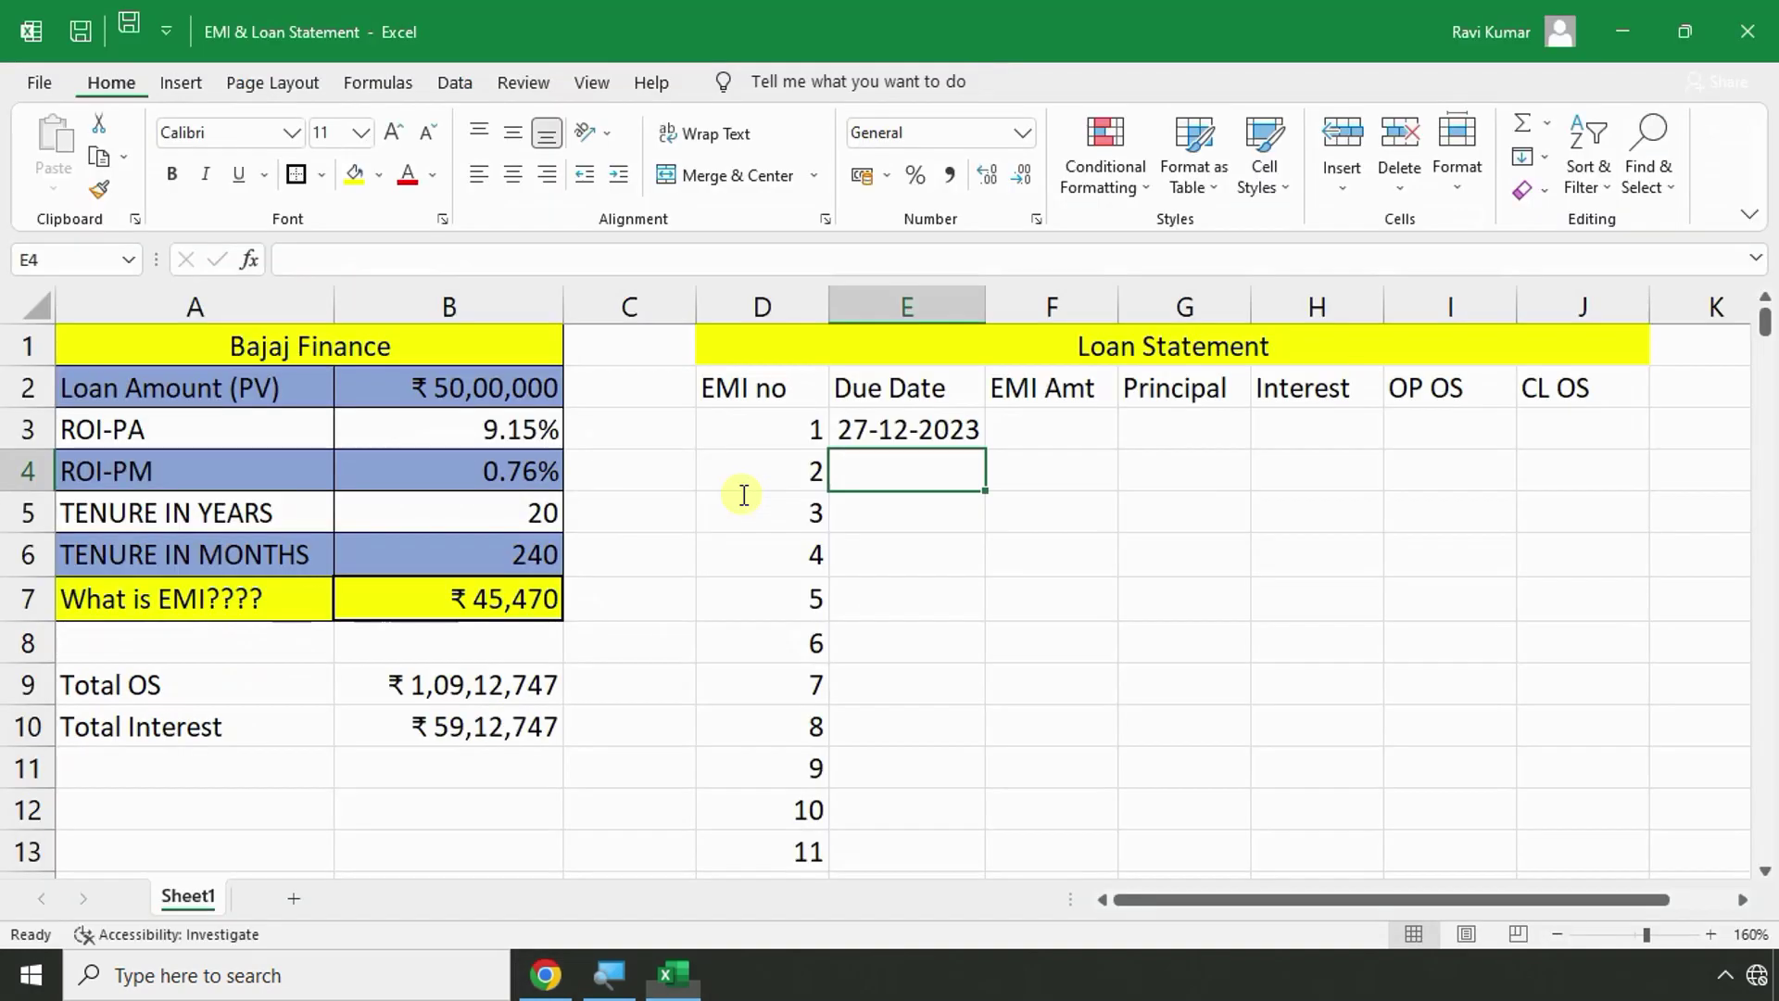
click(866, 428)
key(alt+Tab)
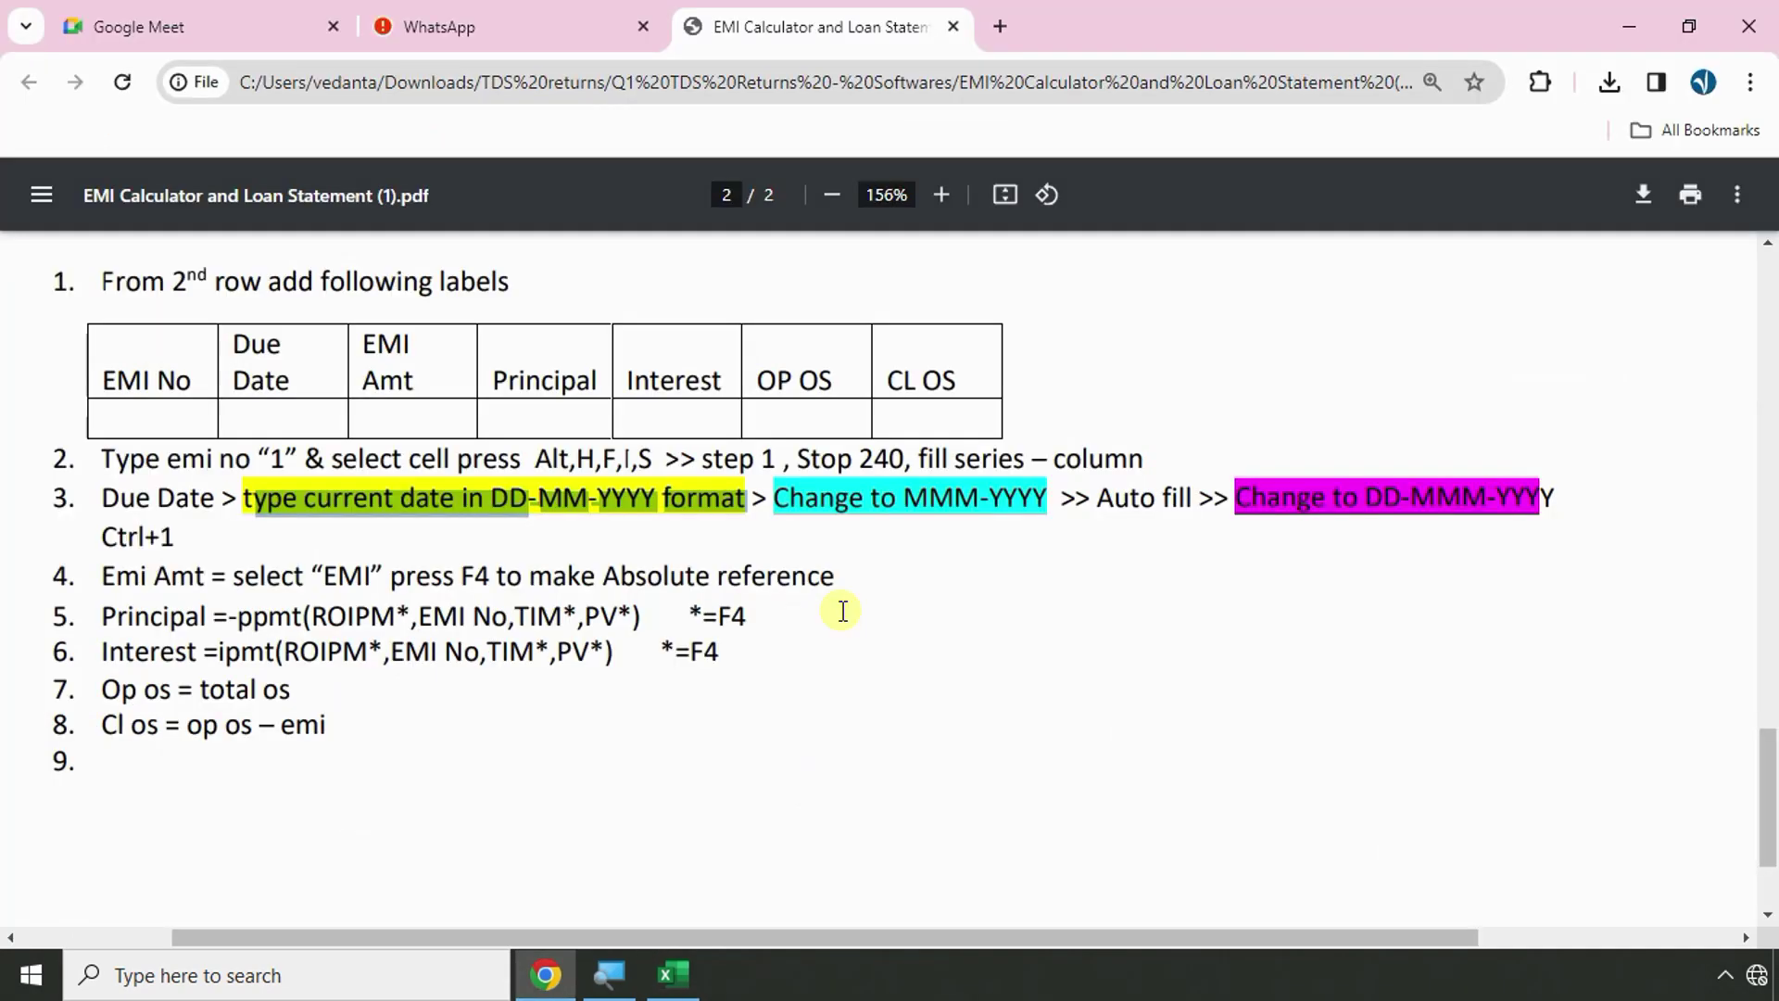
drag(781, 498, 1041, 497)
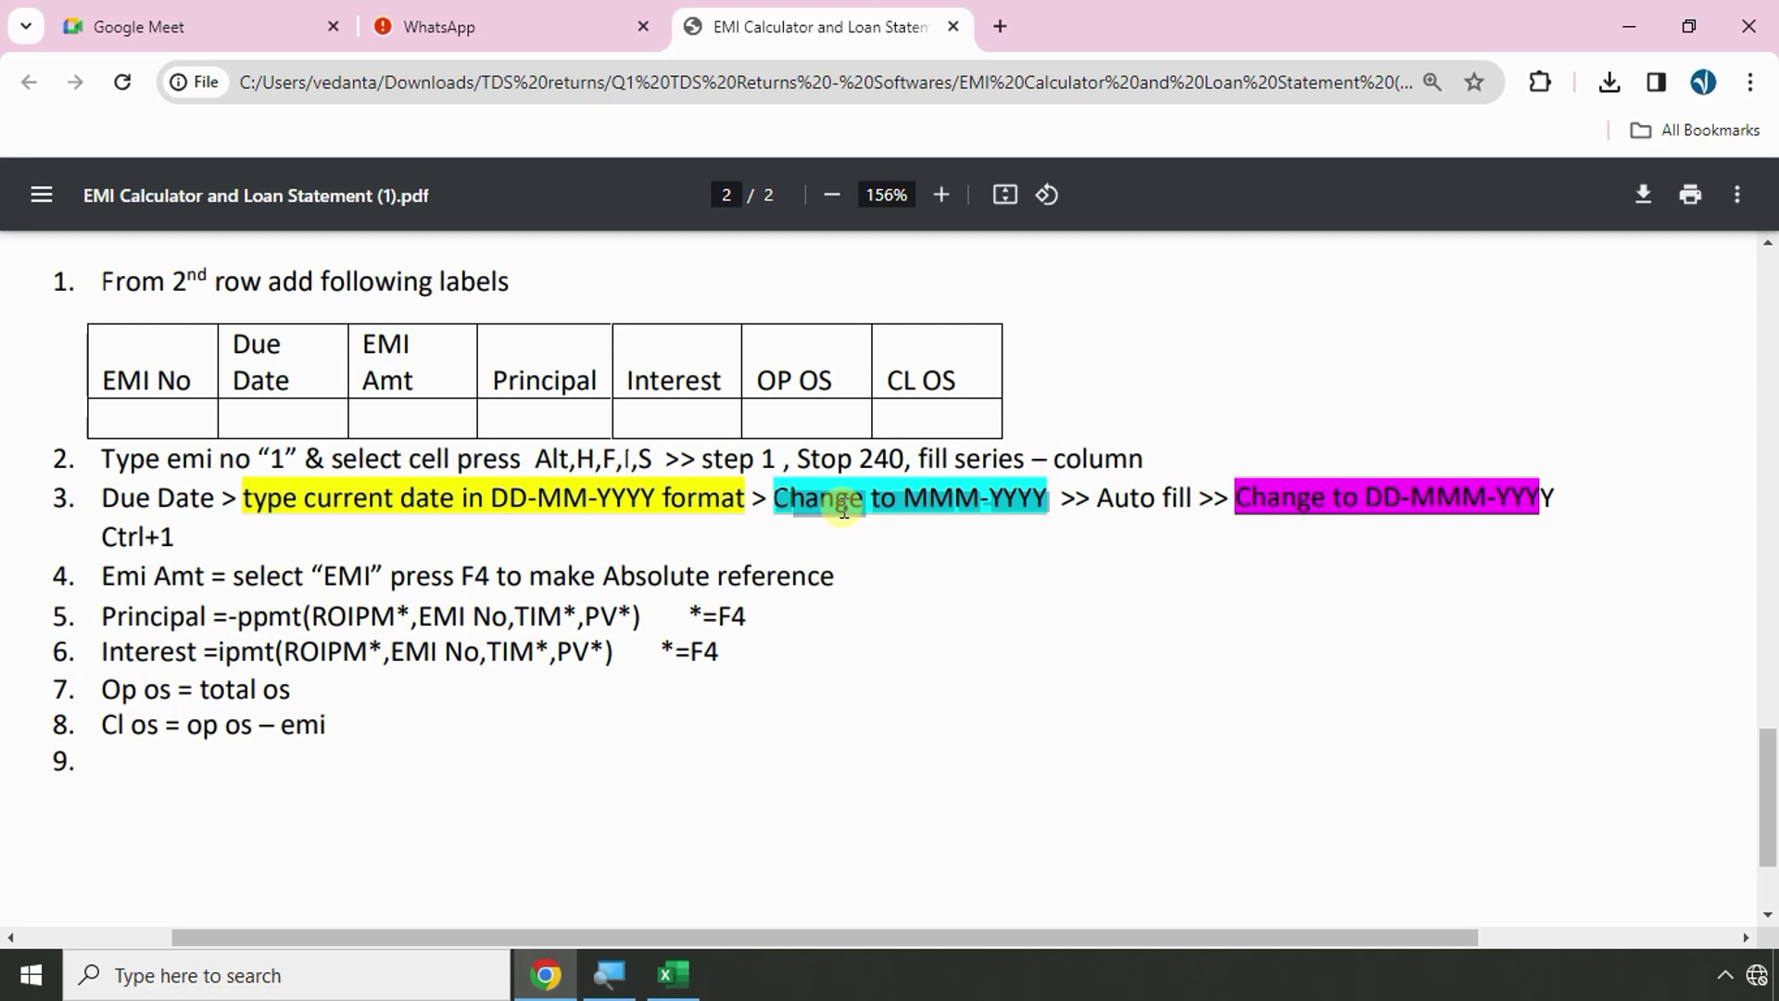
key(alt+Tab)
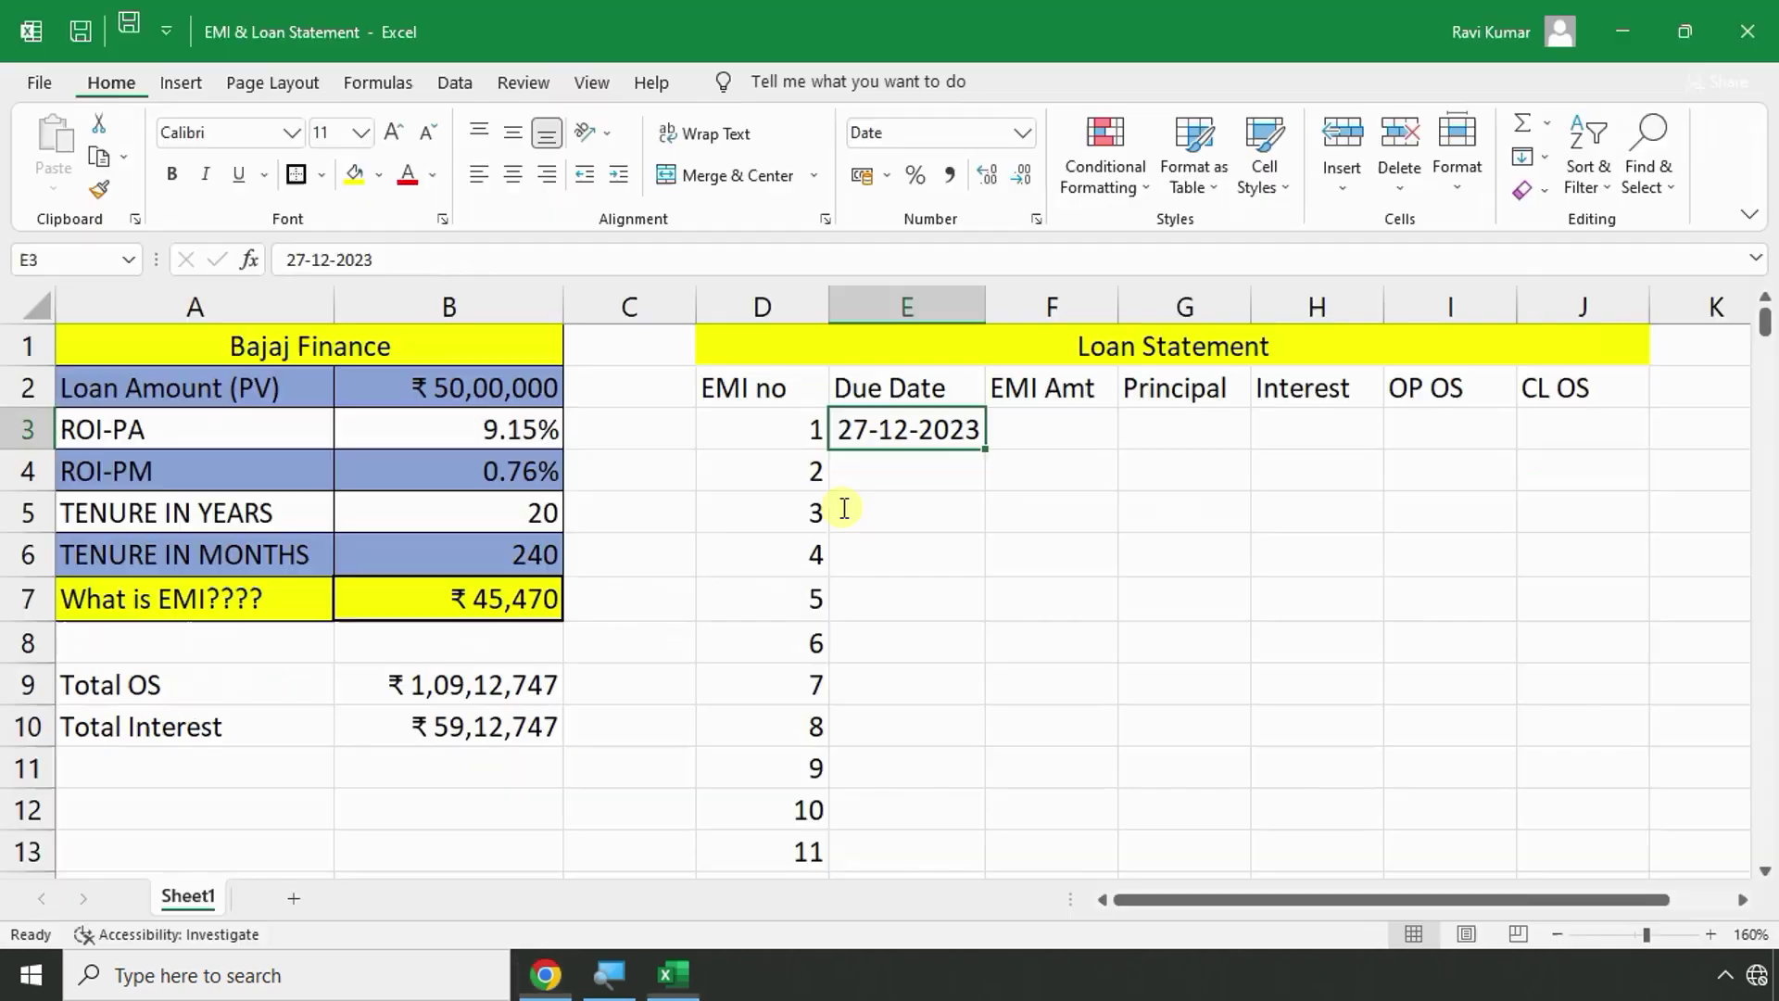
Try auto-filling the due date from E3 down column E, and undo the fill.
double_click(988, 453)
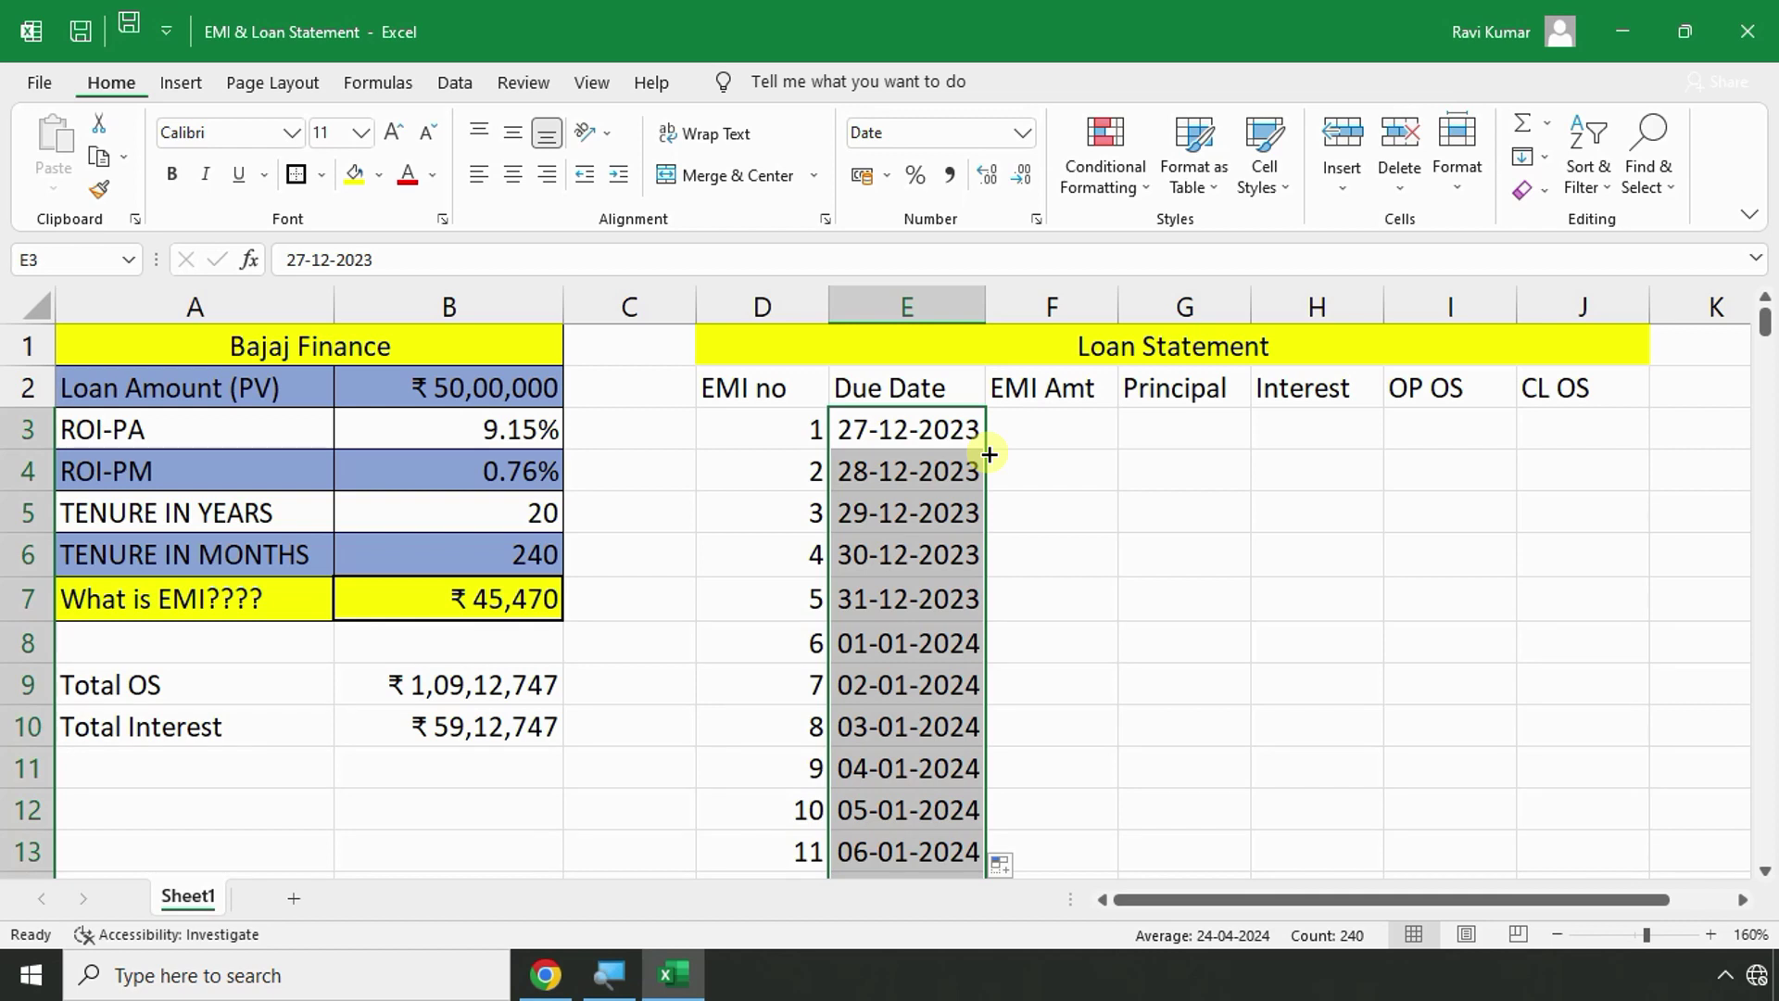
key(ctrl+z)
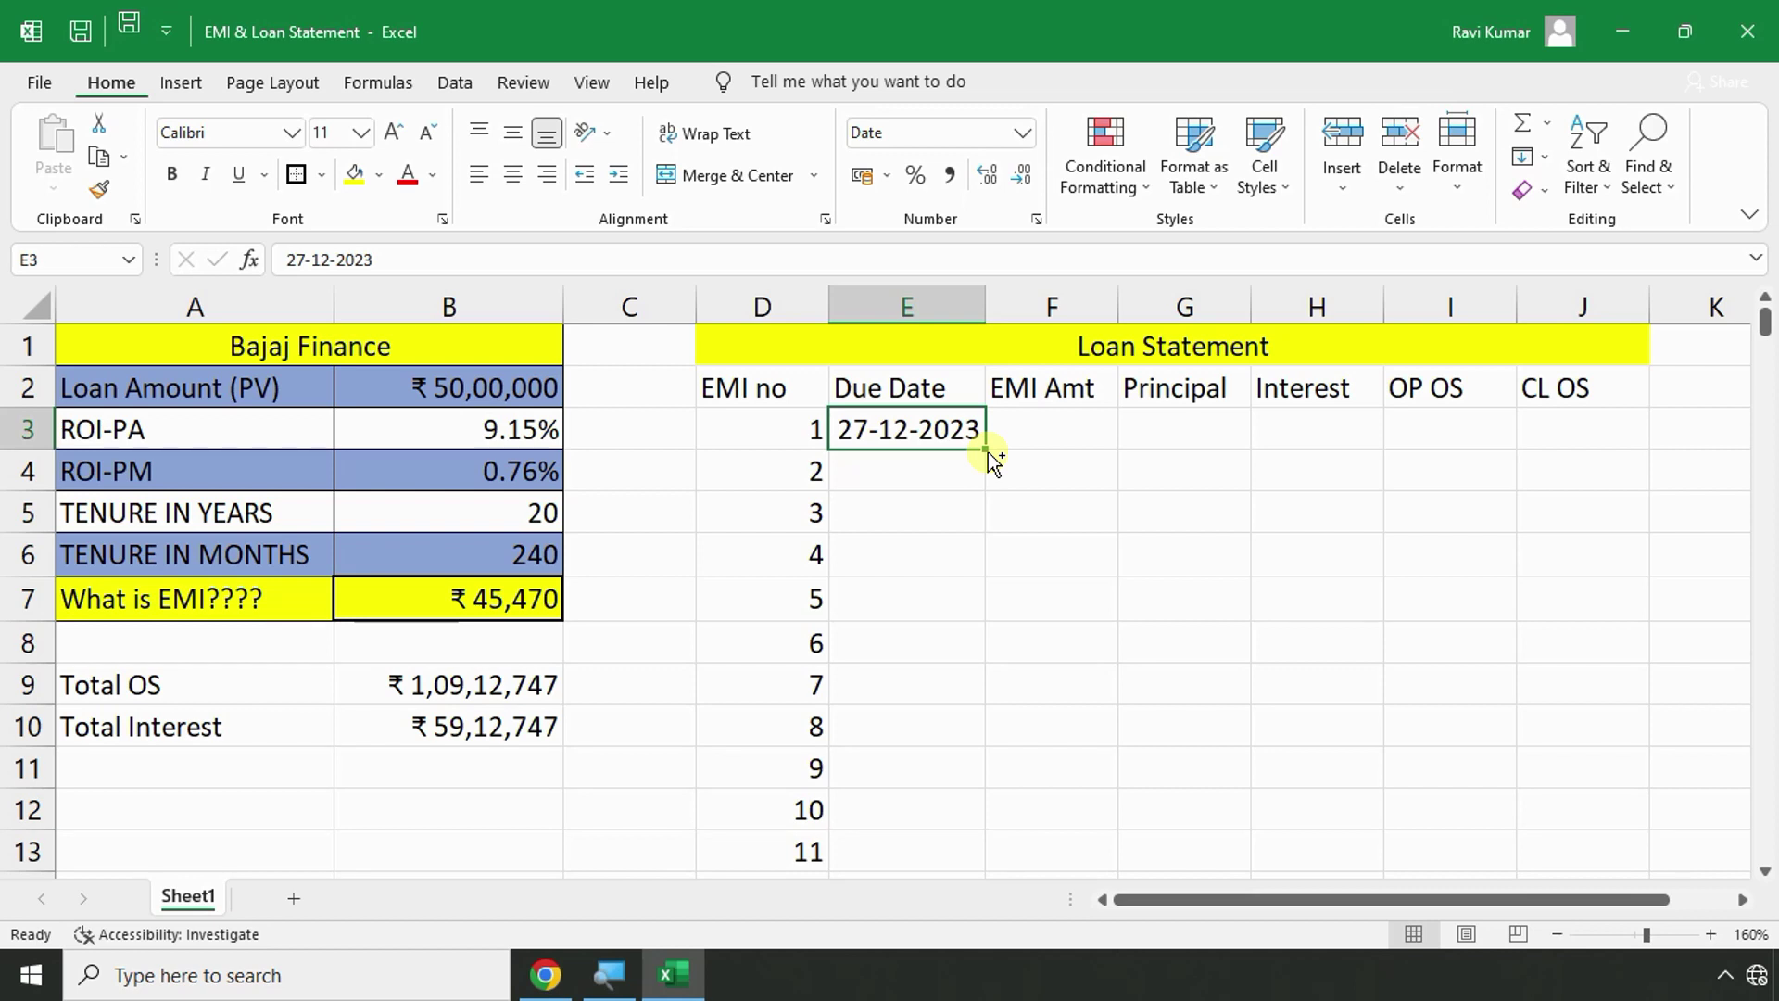
Review the cell formatting notes and the MMM-YYYY due date instruction in the Chrome PDF, and return to Excel.
key(alt+Tab)
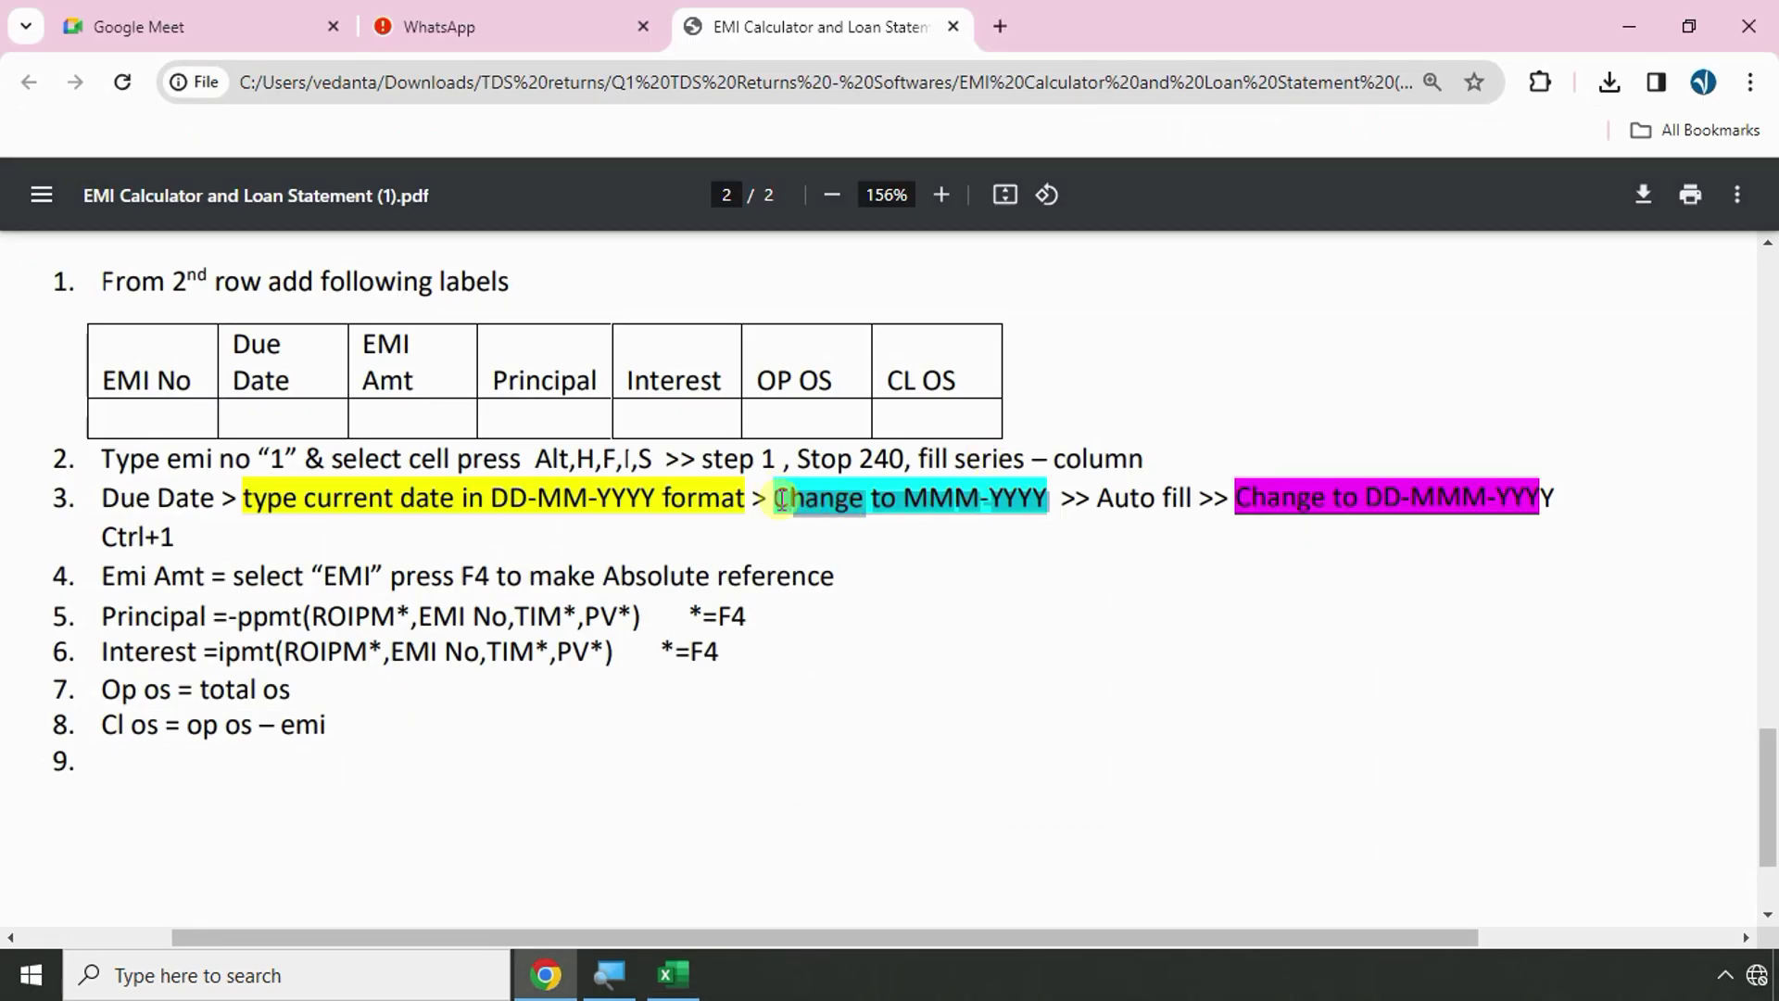
scroll(877, 500, up, 15)
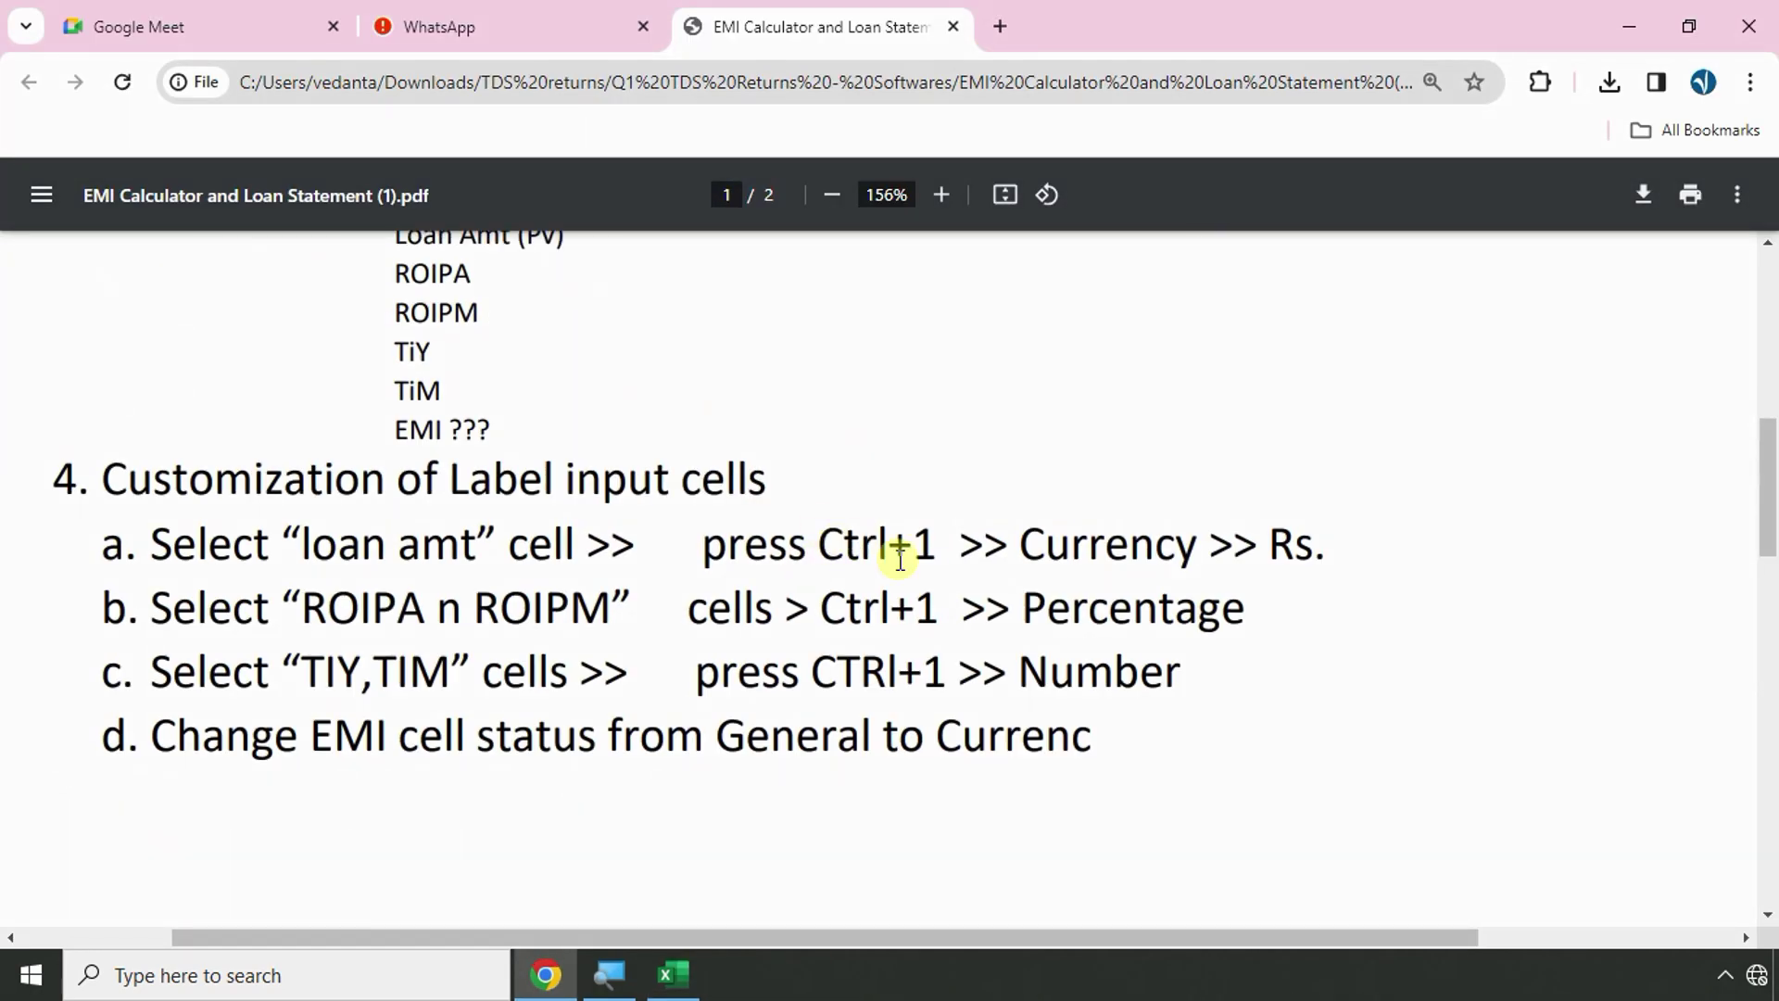
scroll(872, 540, down, 3)
scroll(868, 536, down, 15)
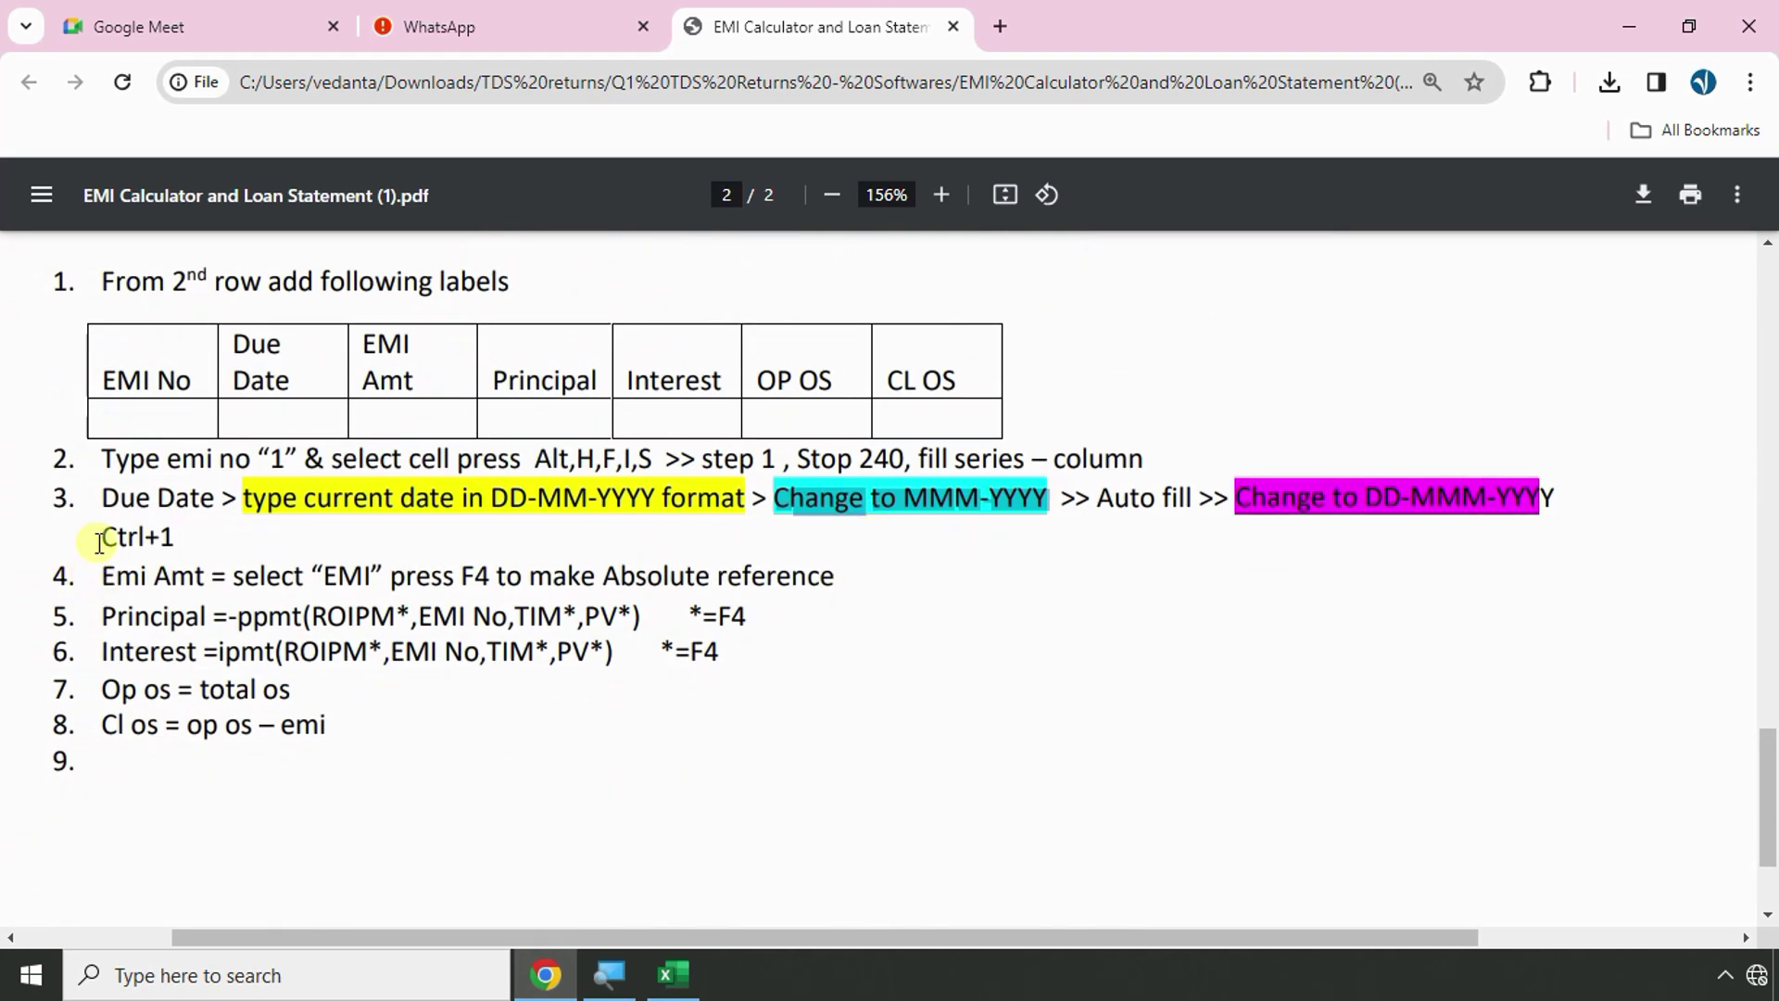
drag(96, 539, 198, 540)
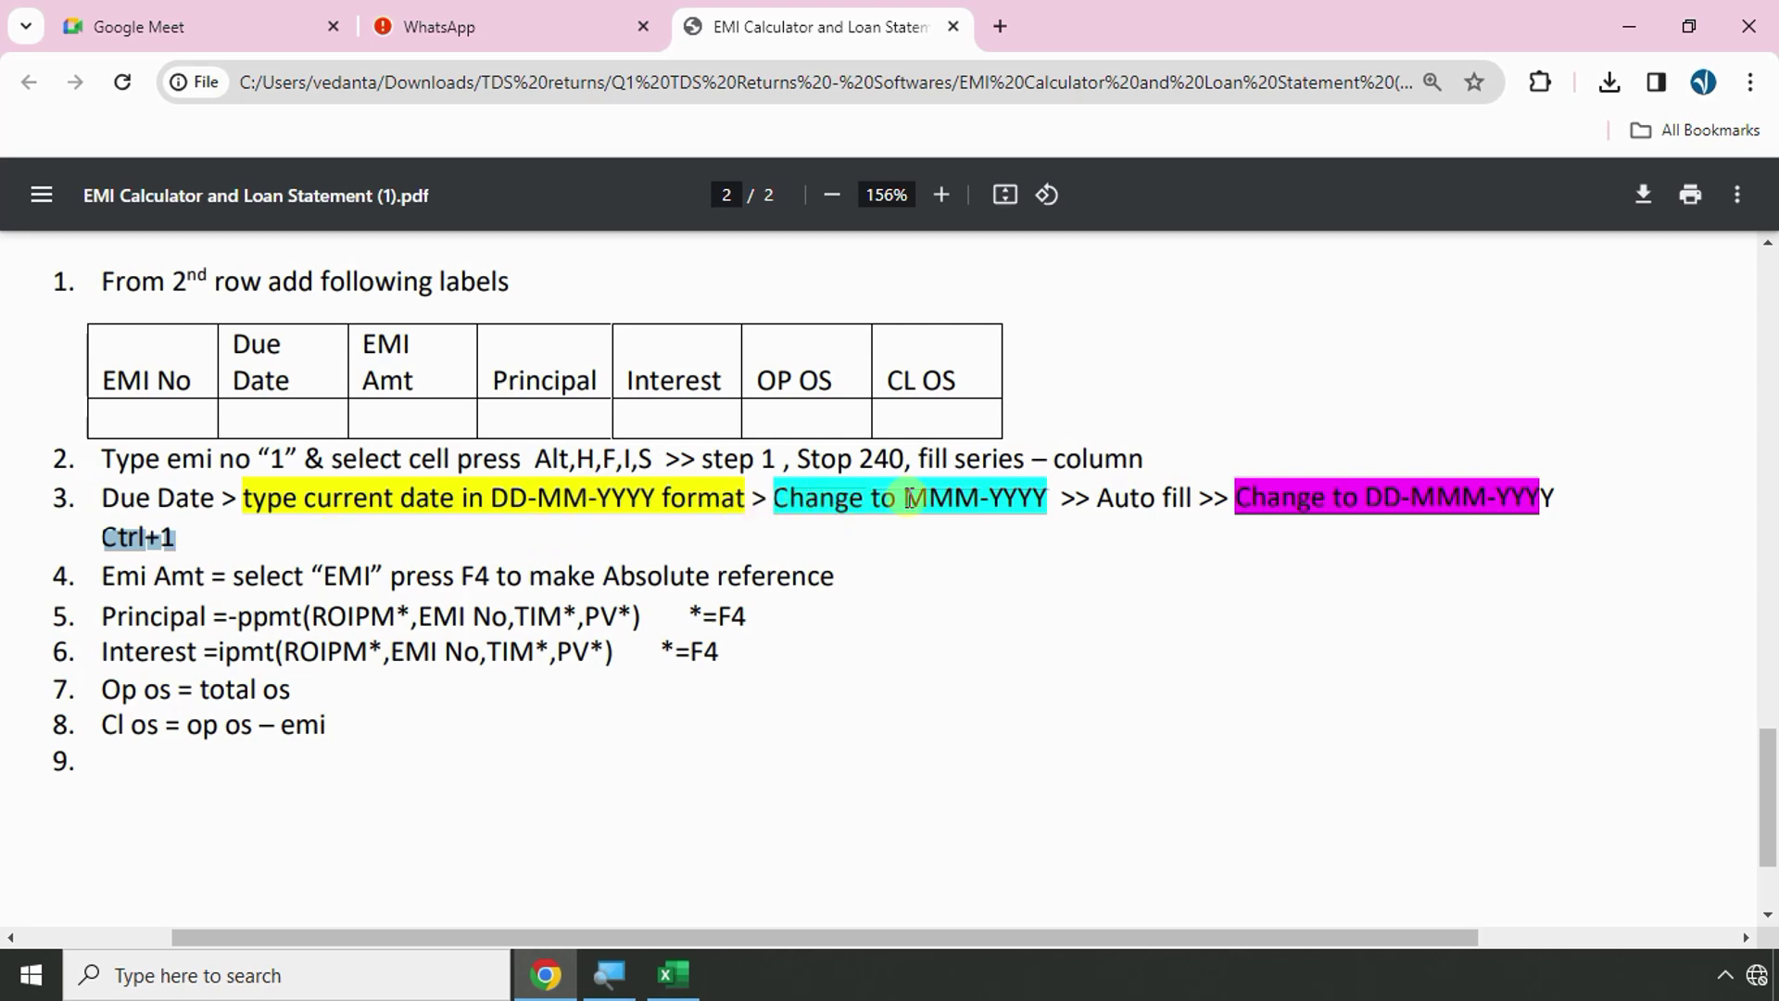
drag(903, 501, 1046, 500)
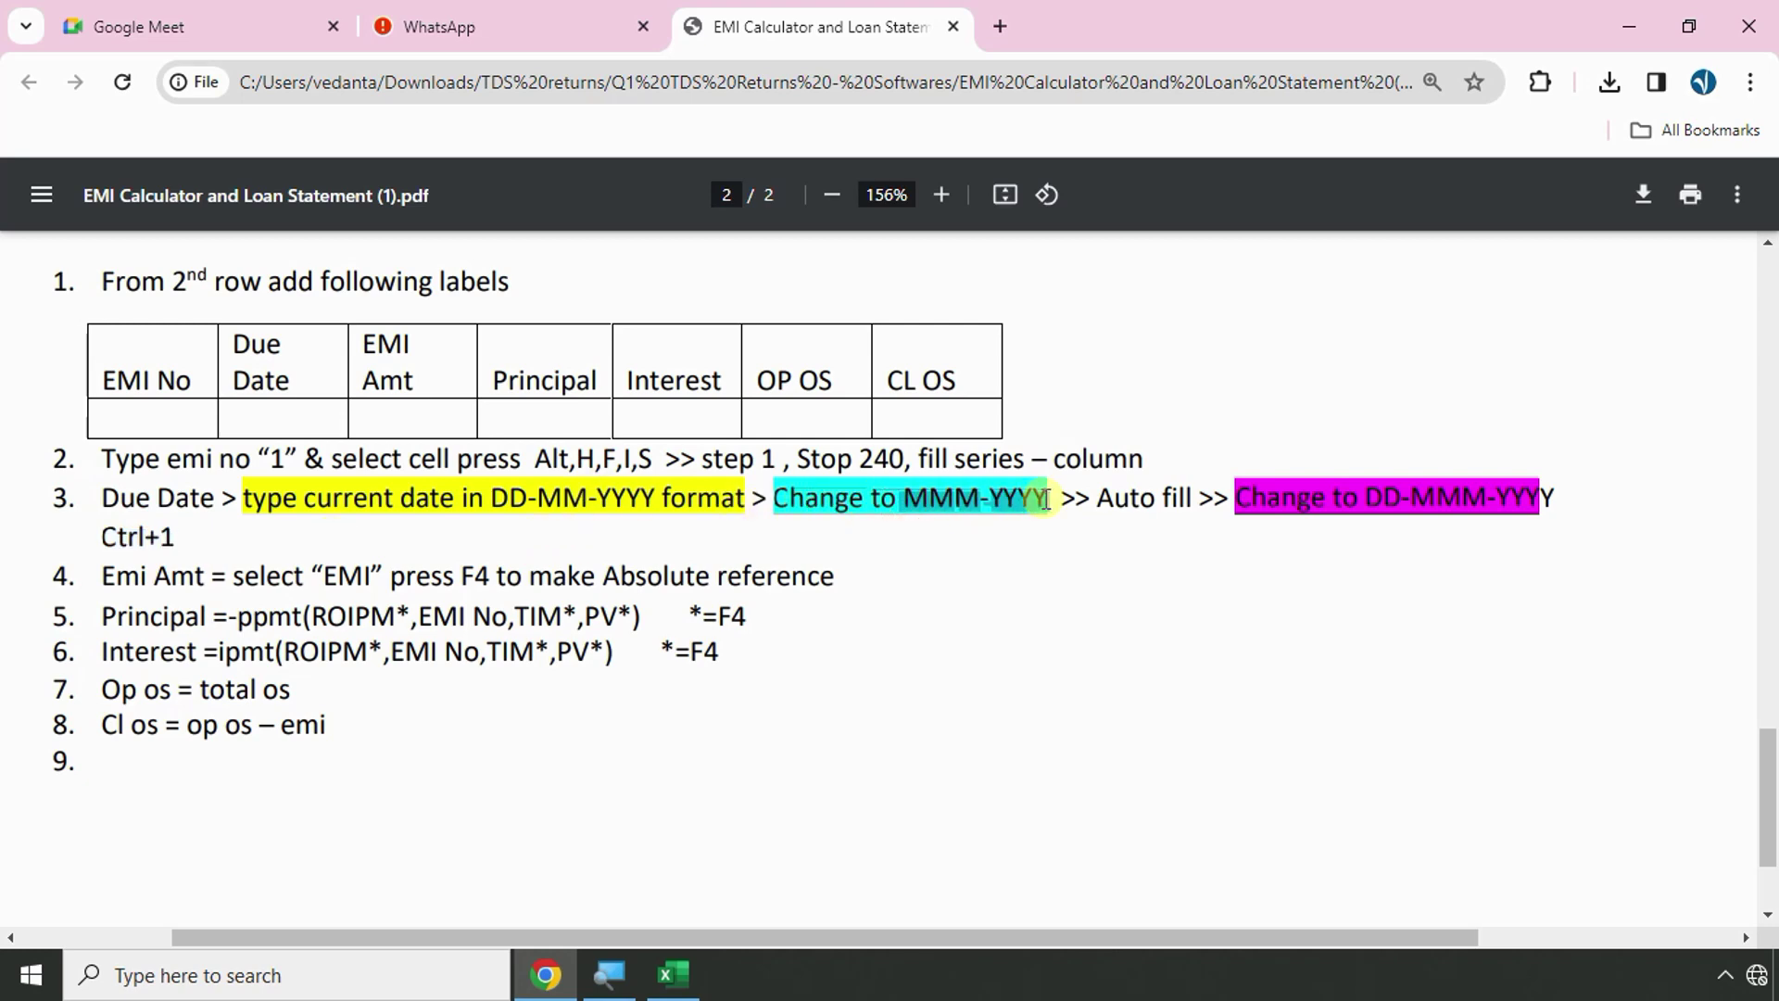
key(alt+Tab)
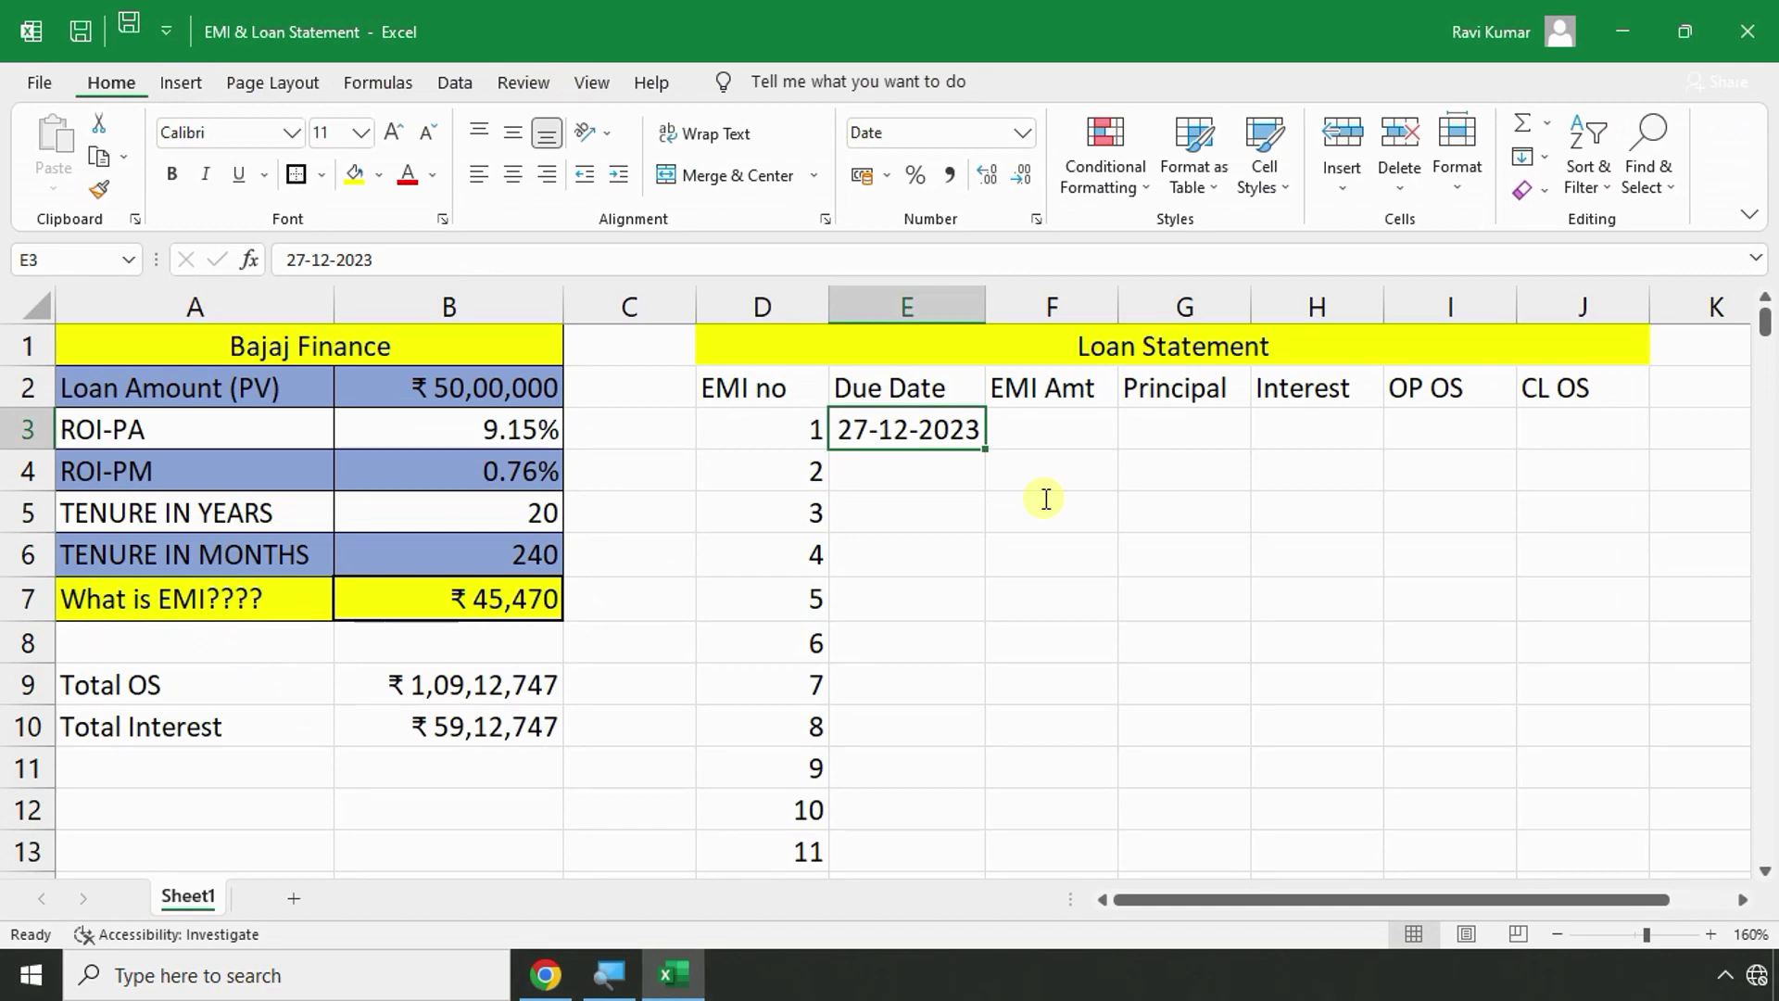
Open the cell formatting for E3, choose the Custom category and shorten its date code to mm-yyyy.
key(ctrl+1)
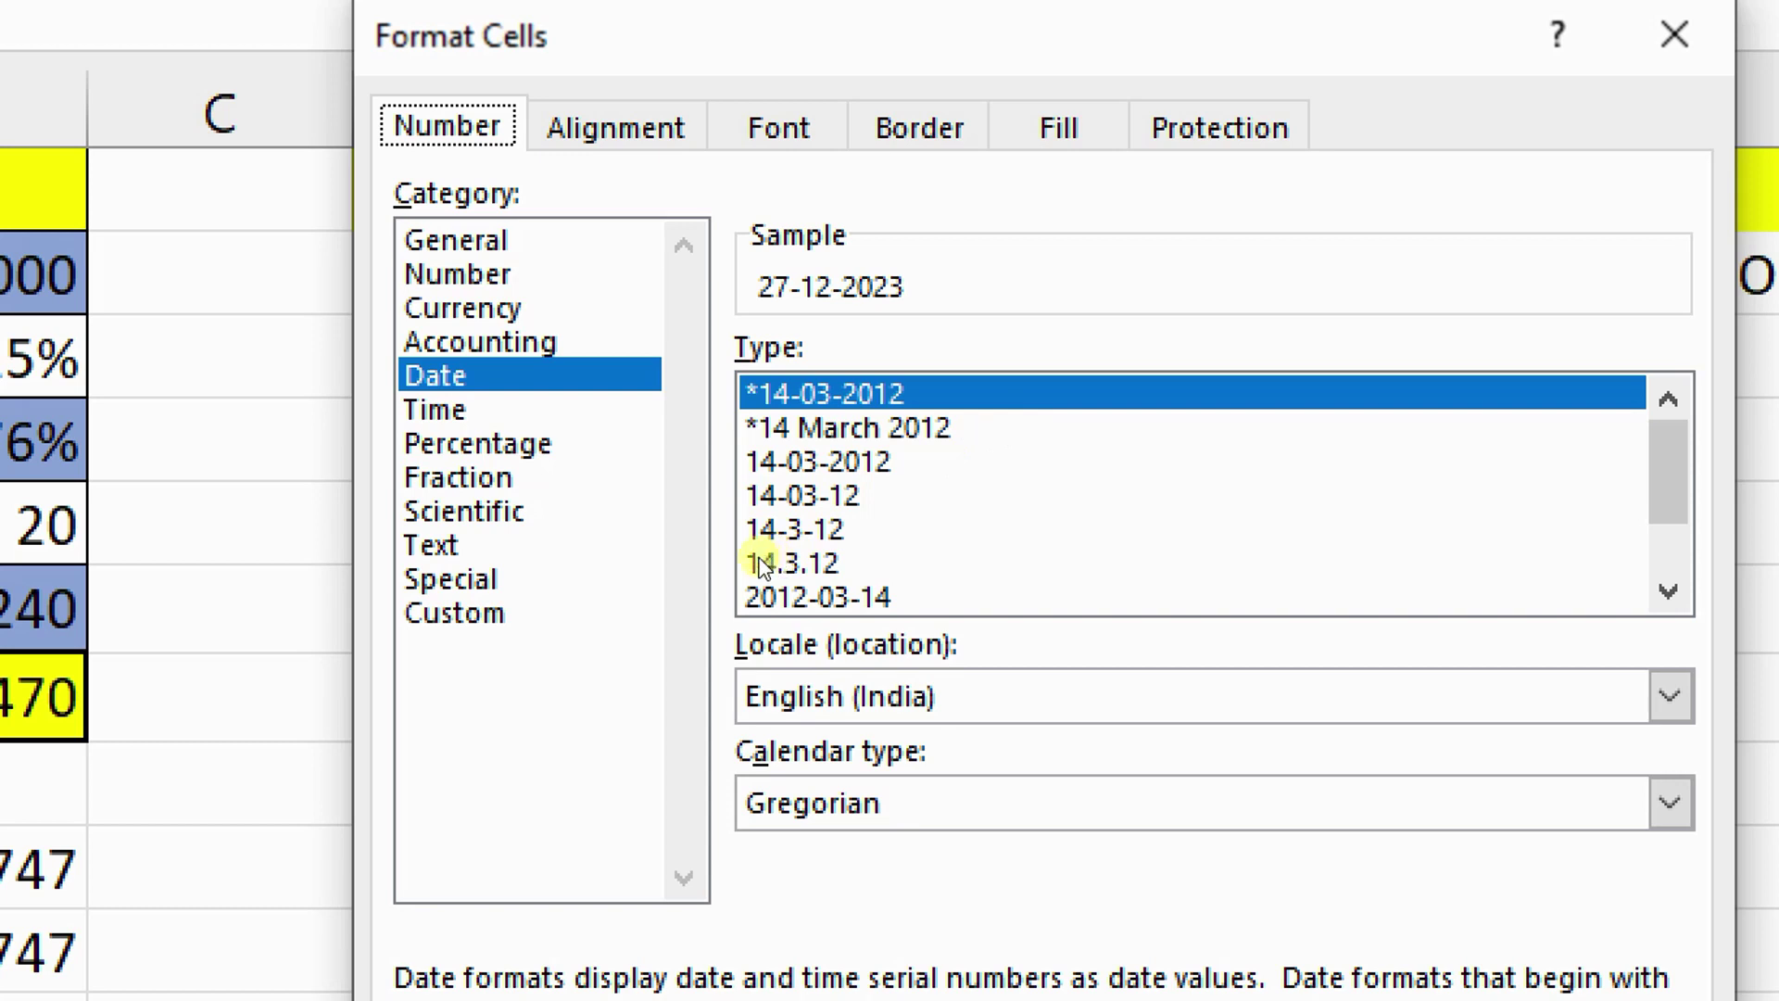
key(alt+c)
key(End)
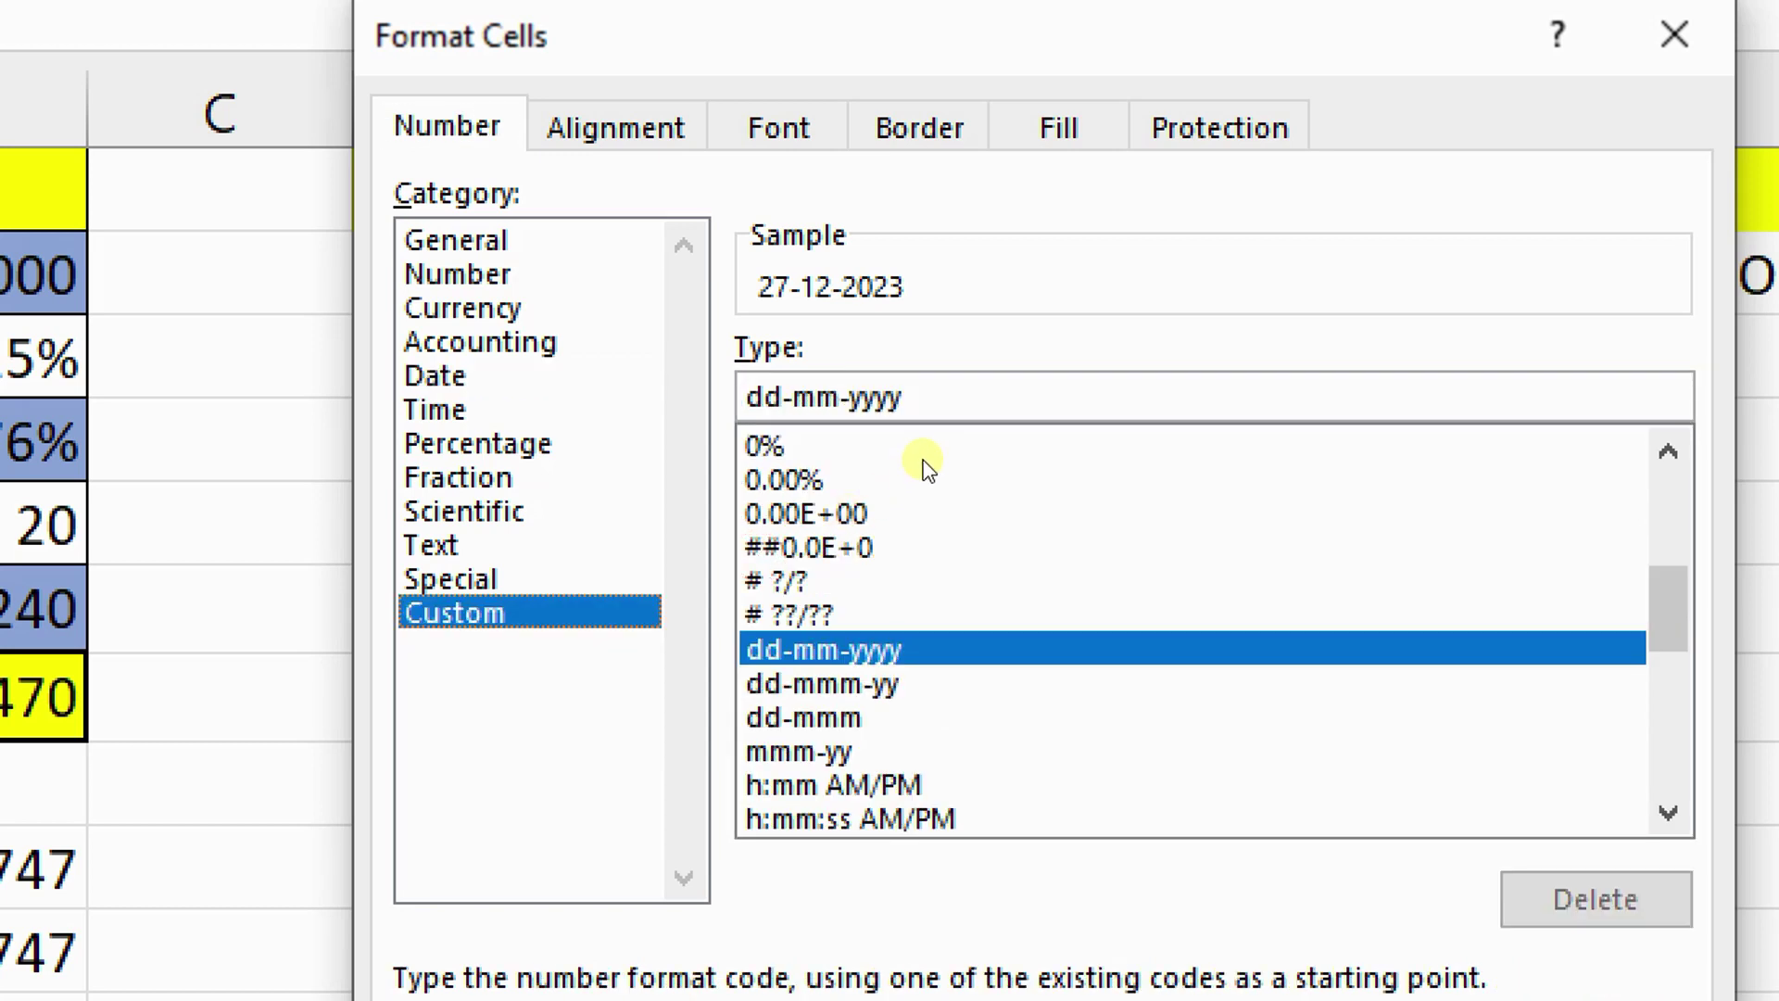
key(Tab)
key(Home)
key(Right)
key(Right)
key(Right)
key(BackSpace)
key(BackSpace)
key(BackSpace)
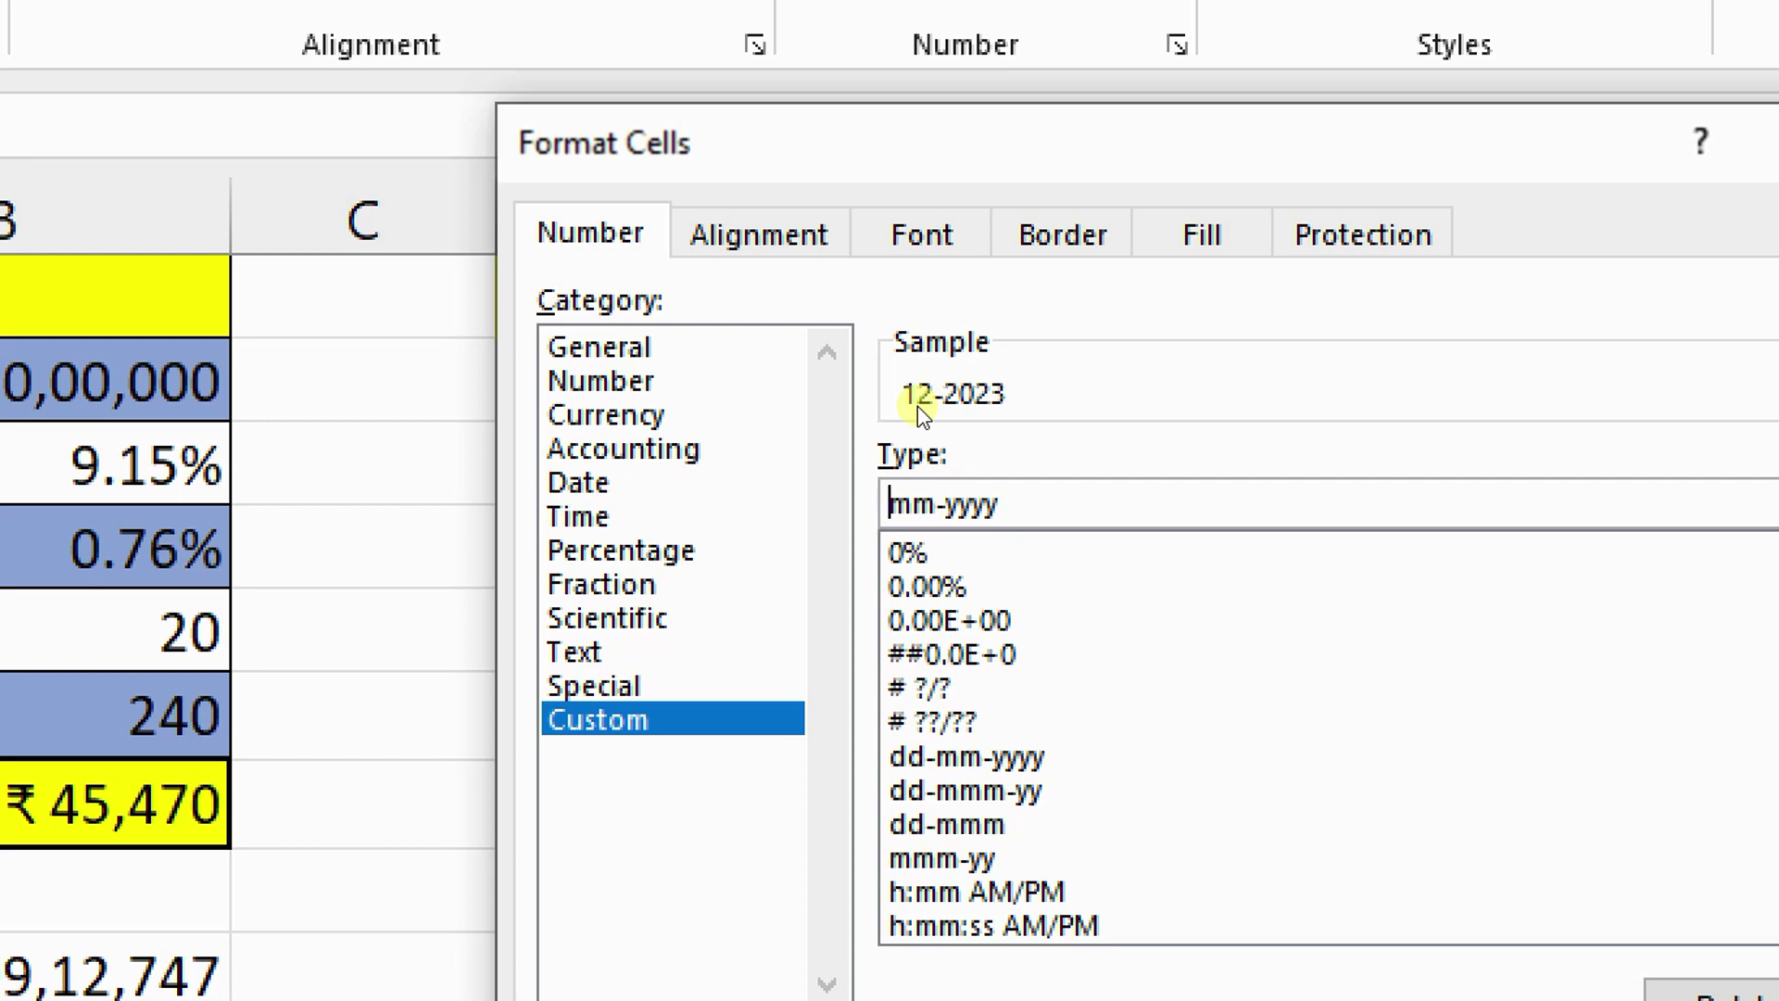
Check the MMM-YYYY instruction in the Chrome PDF and change E3's custom format code to mmm-yyyy in Excel.
key(alt+Tab)
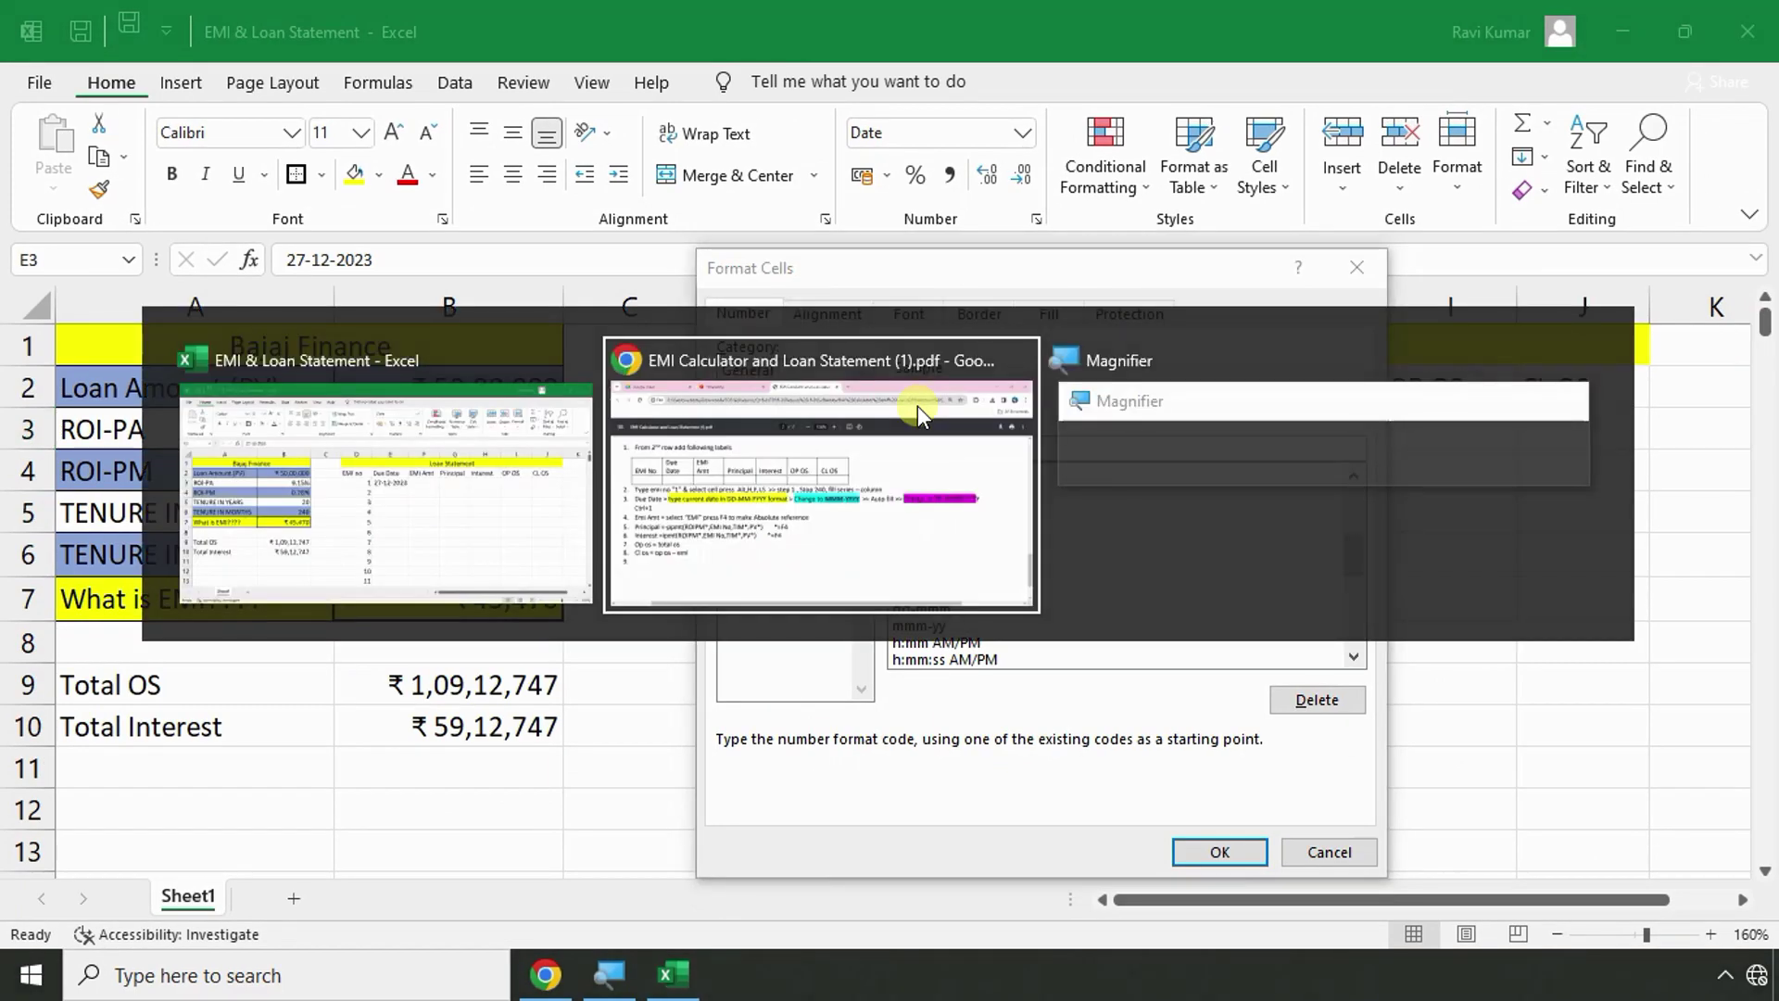
drag(912, 500, 1046, 488)
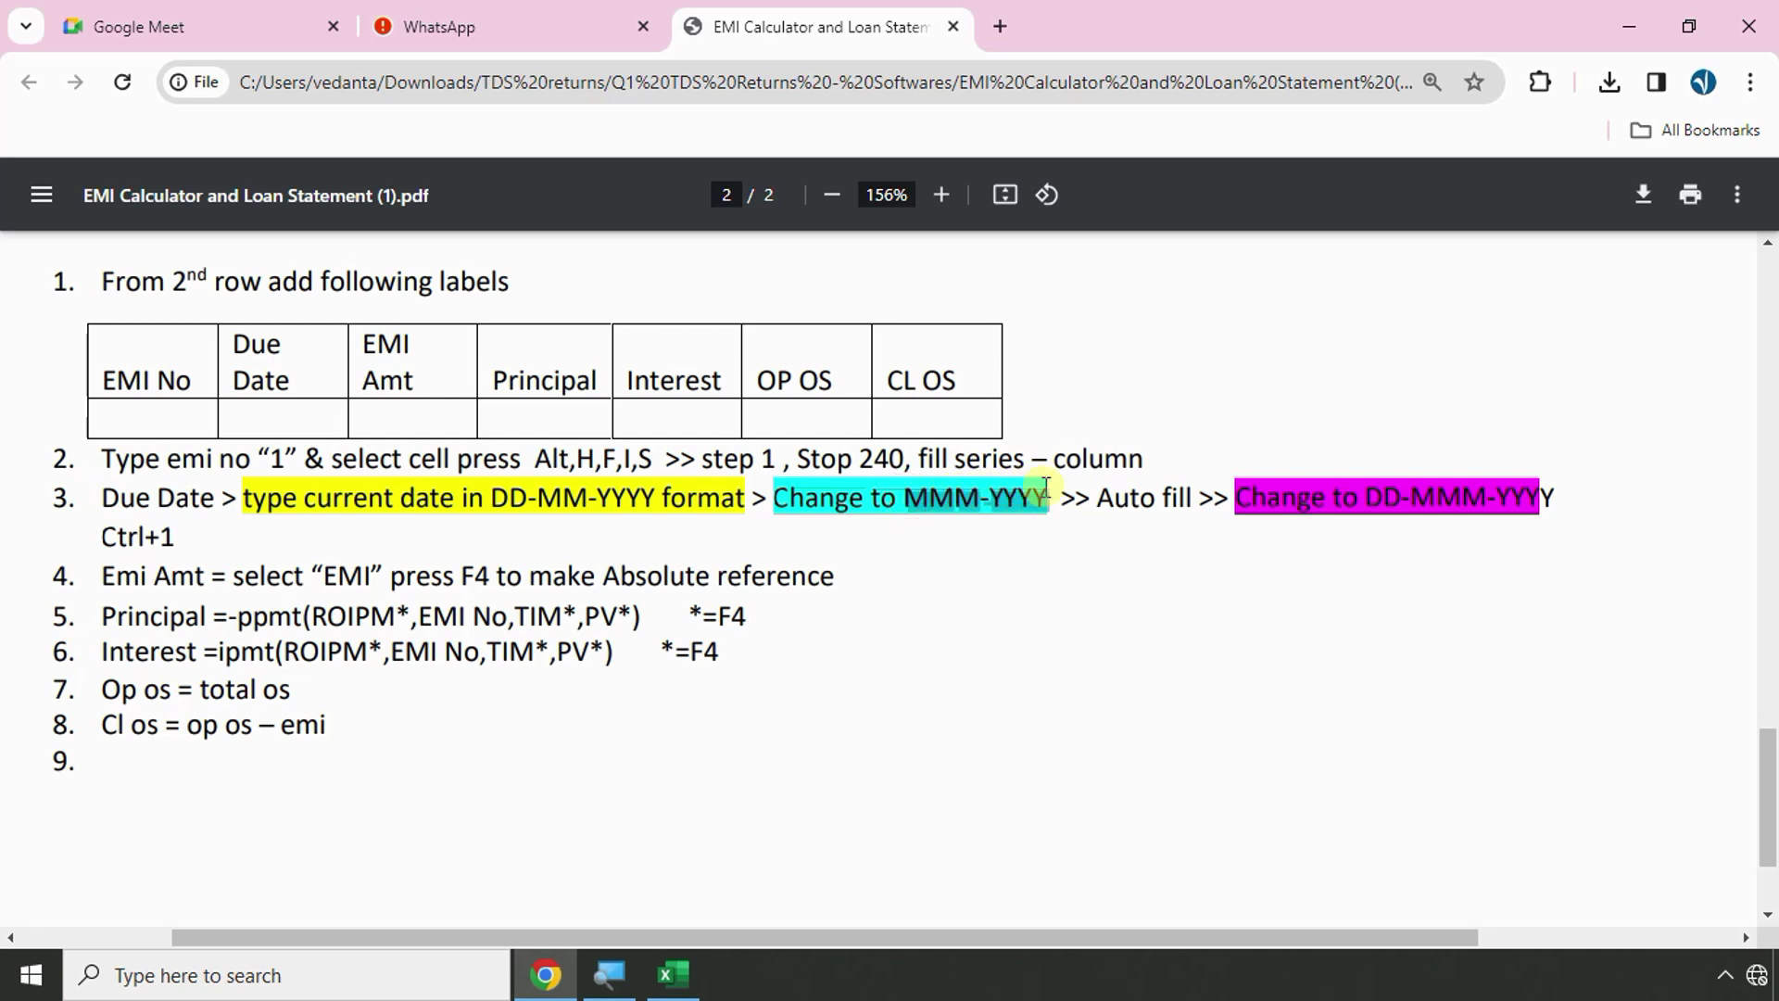
key(alt+Tab)
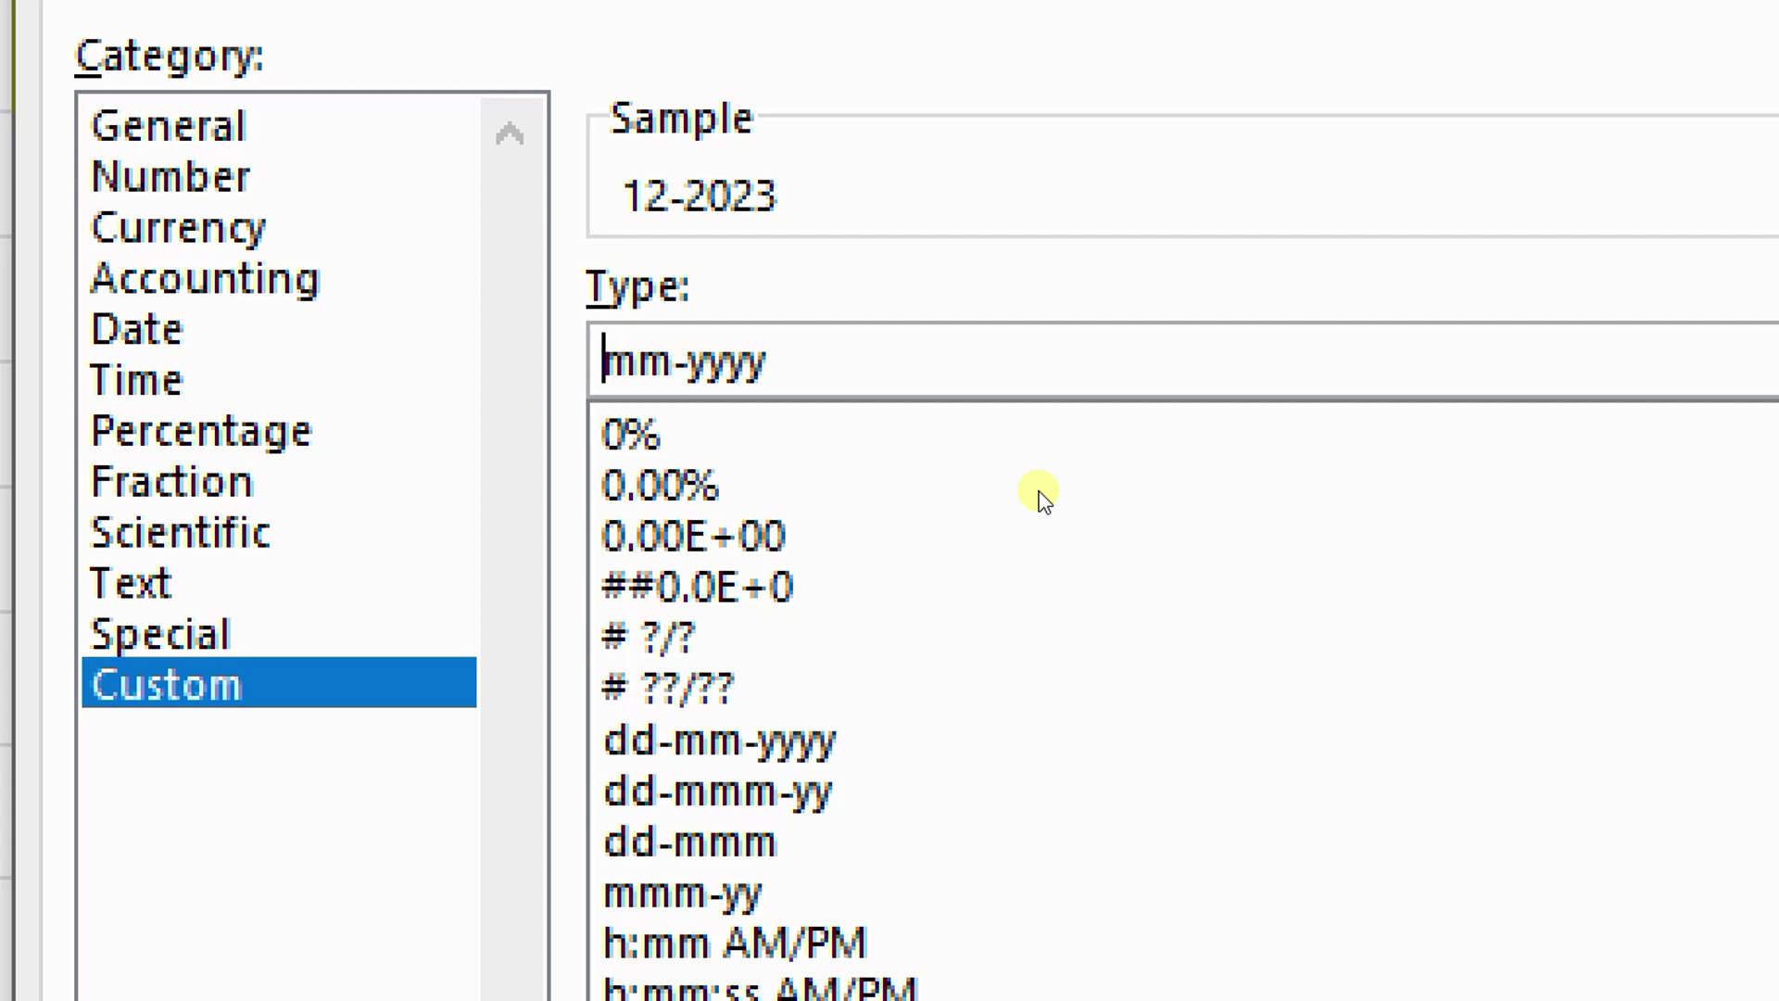
text(m)
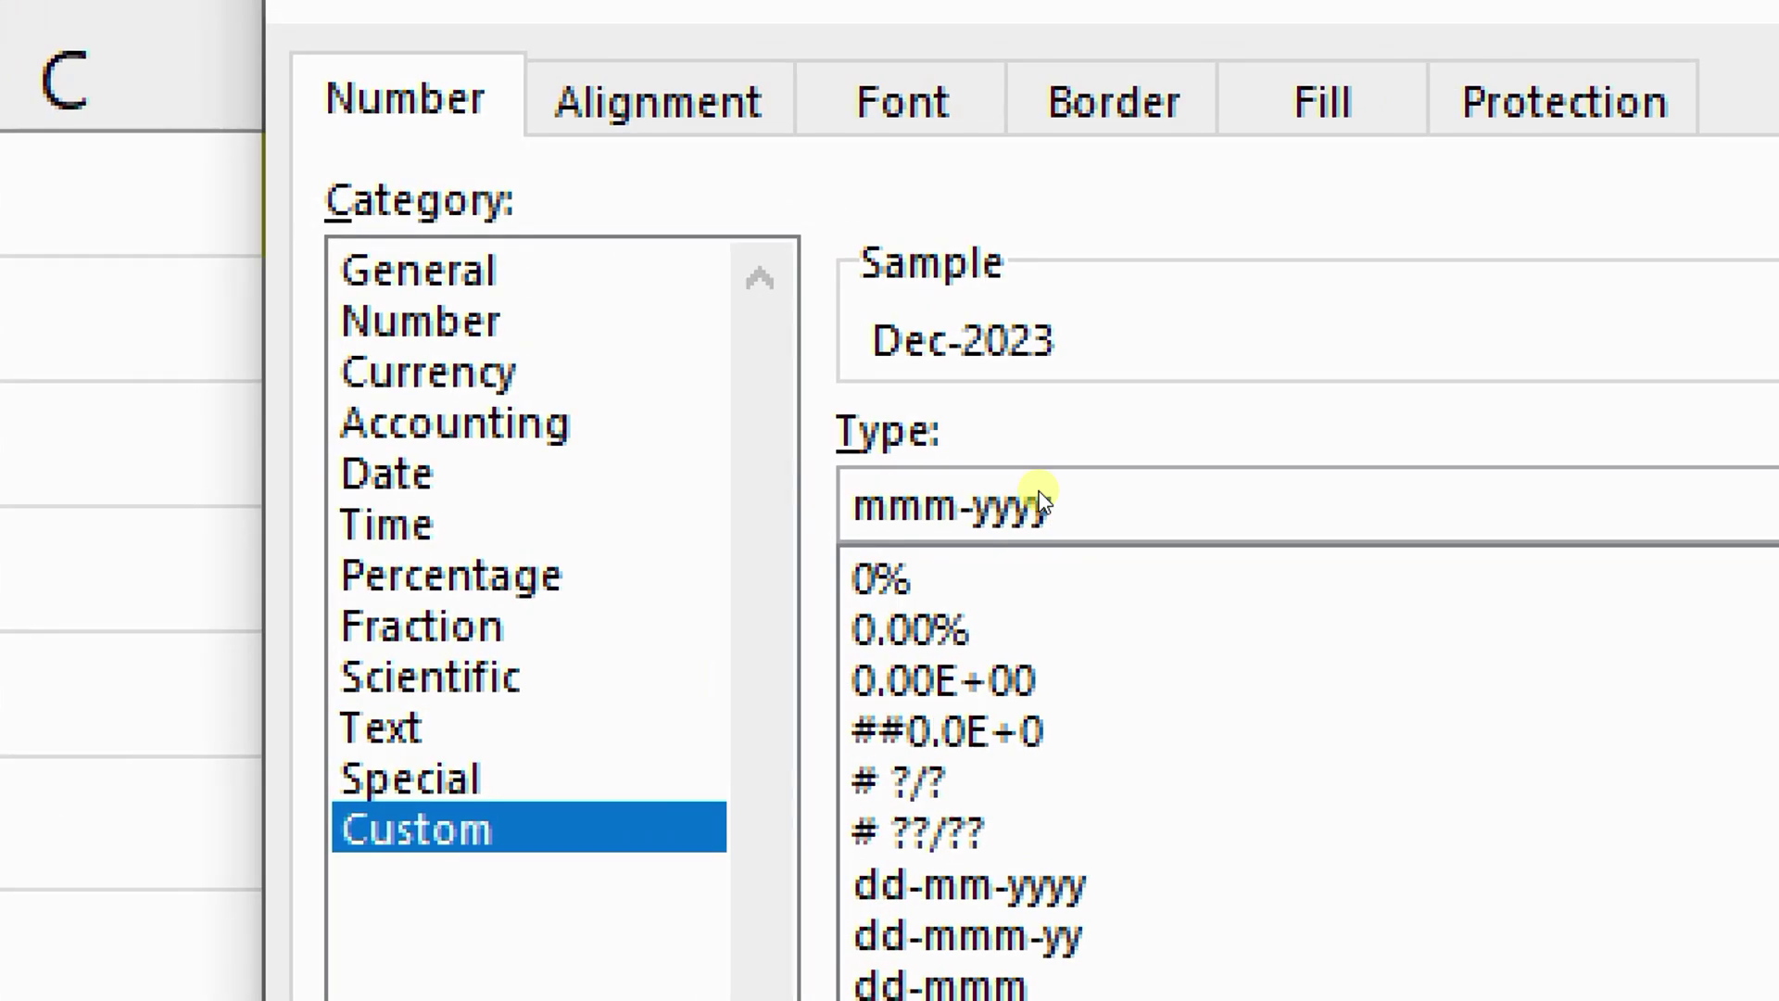
Try the mmmm-yyyy and mm-yyyy codes in E3's custom format and return to mmm-yyyy.
text(m)
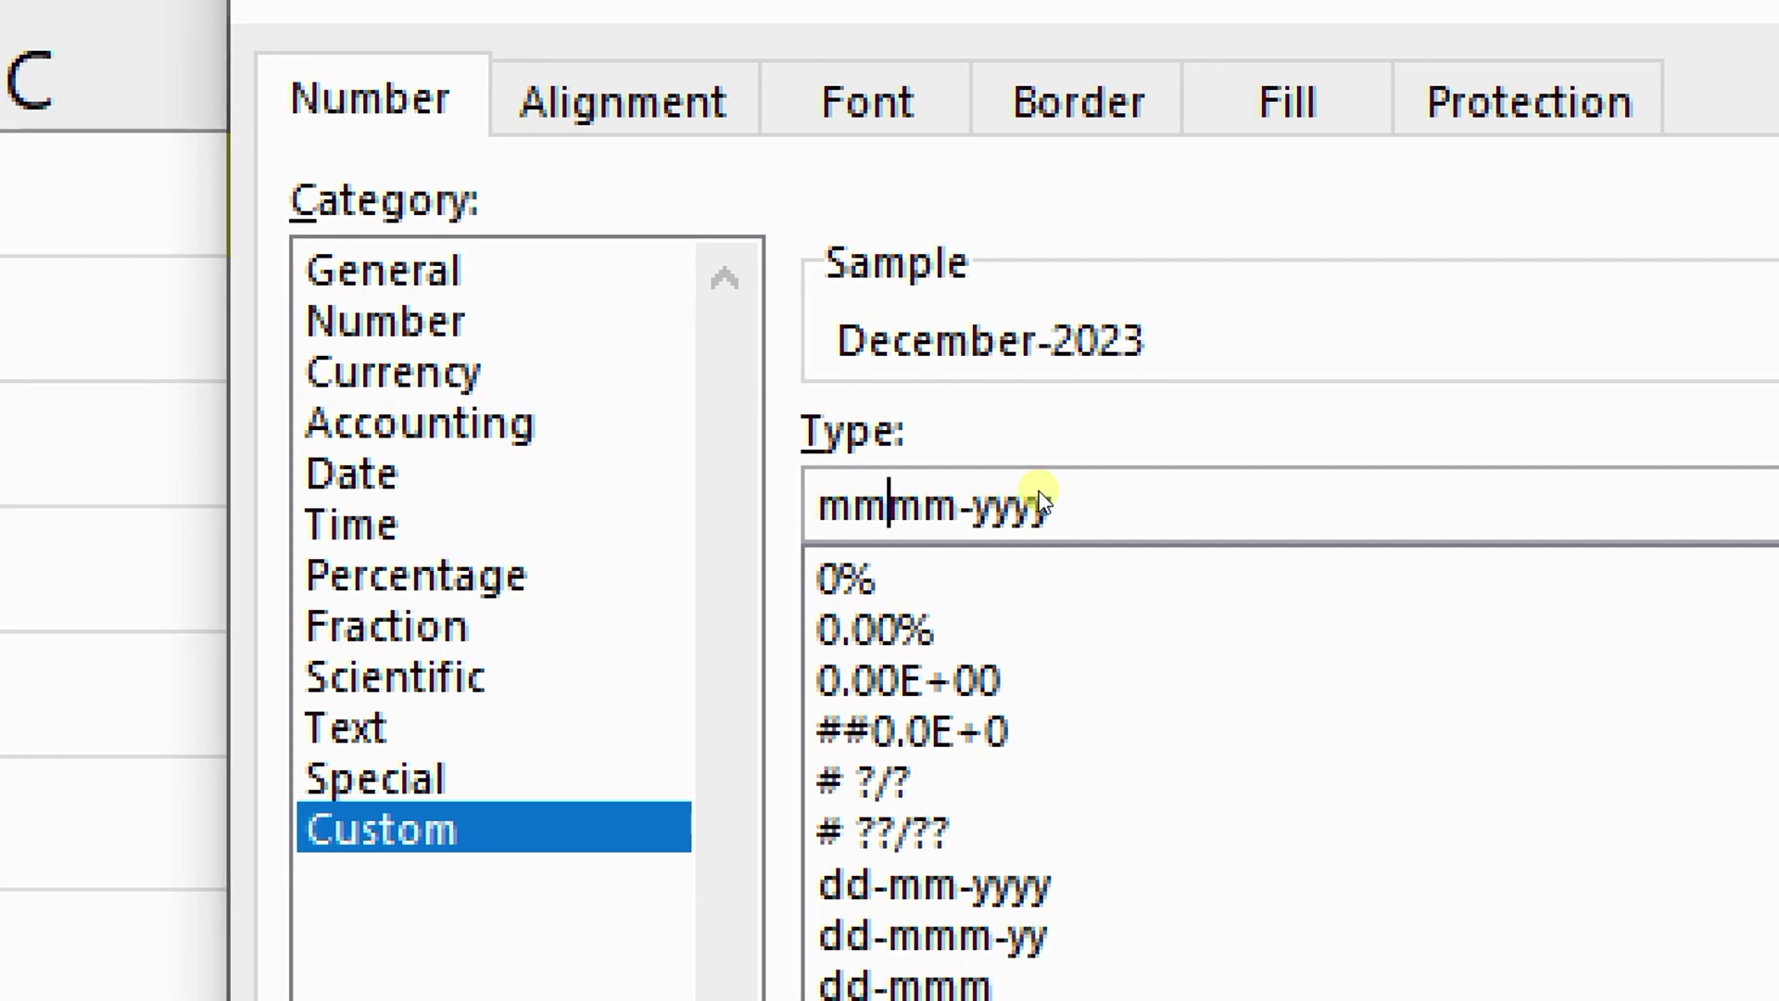
key(BackSpace)
key(BackSpace)
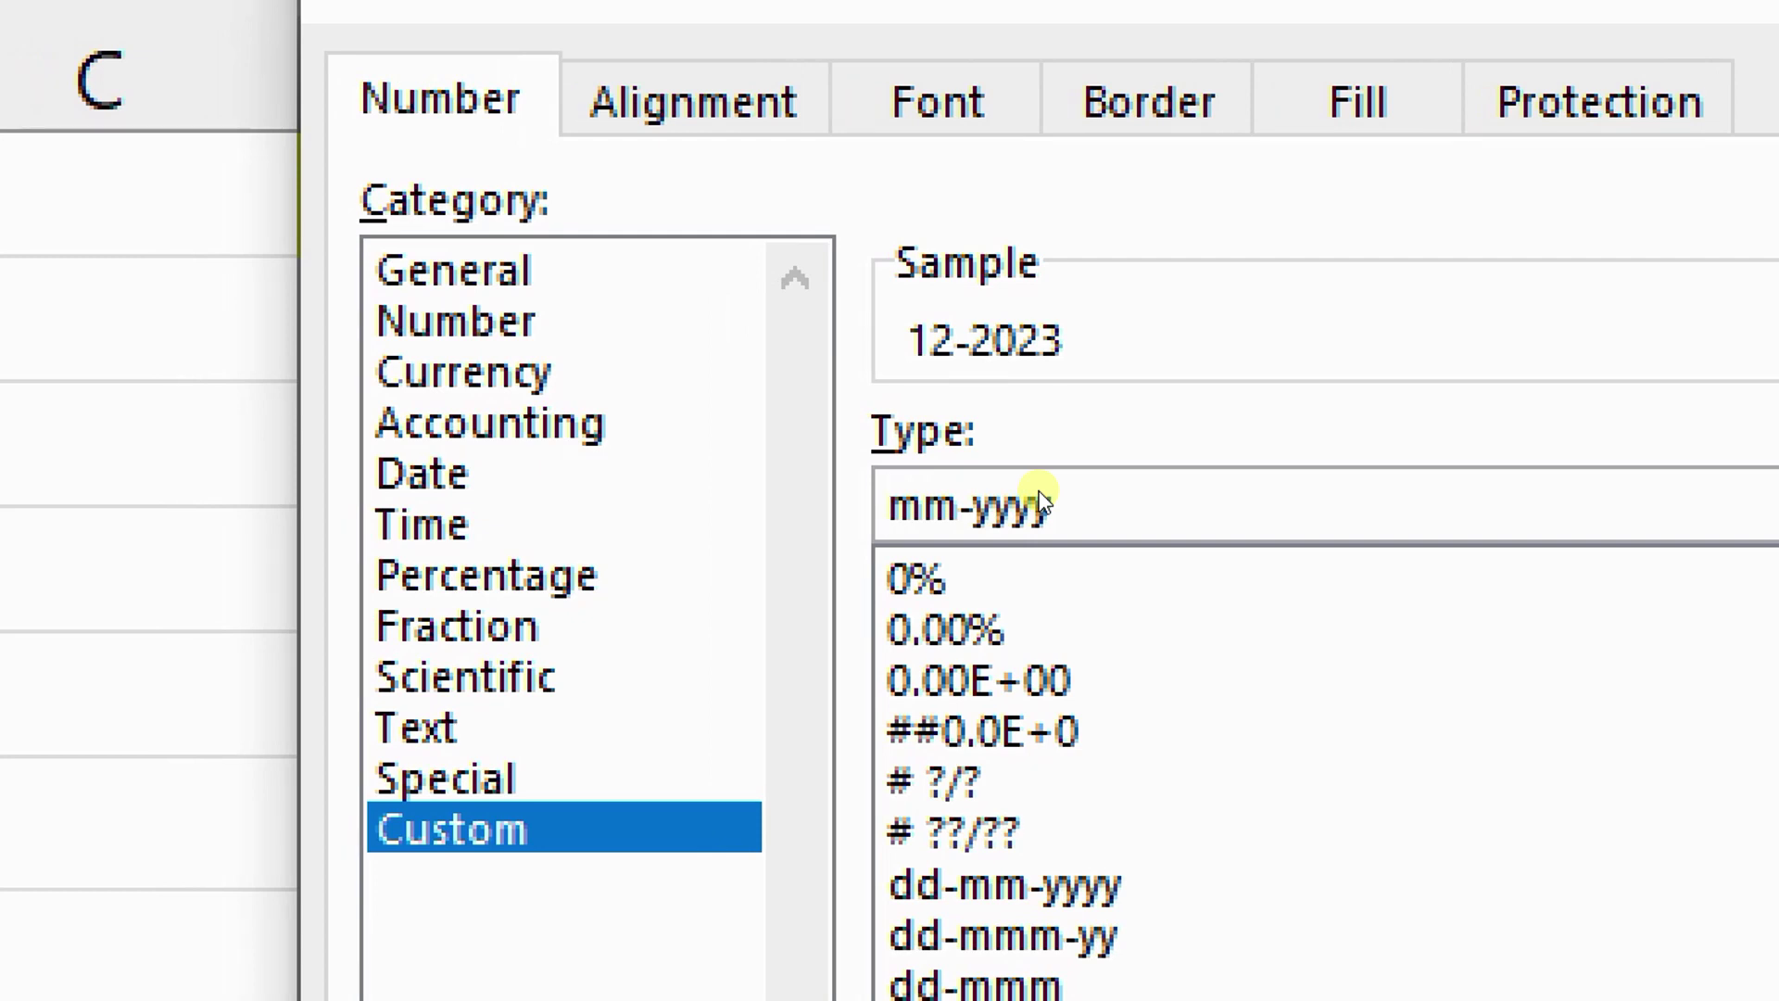
text(m)
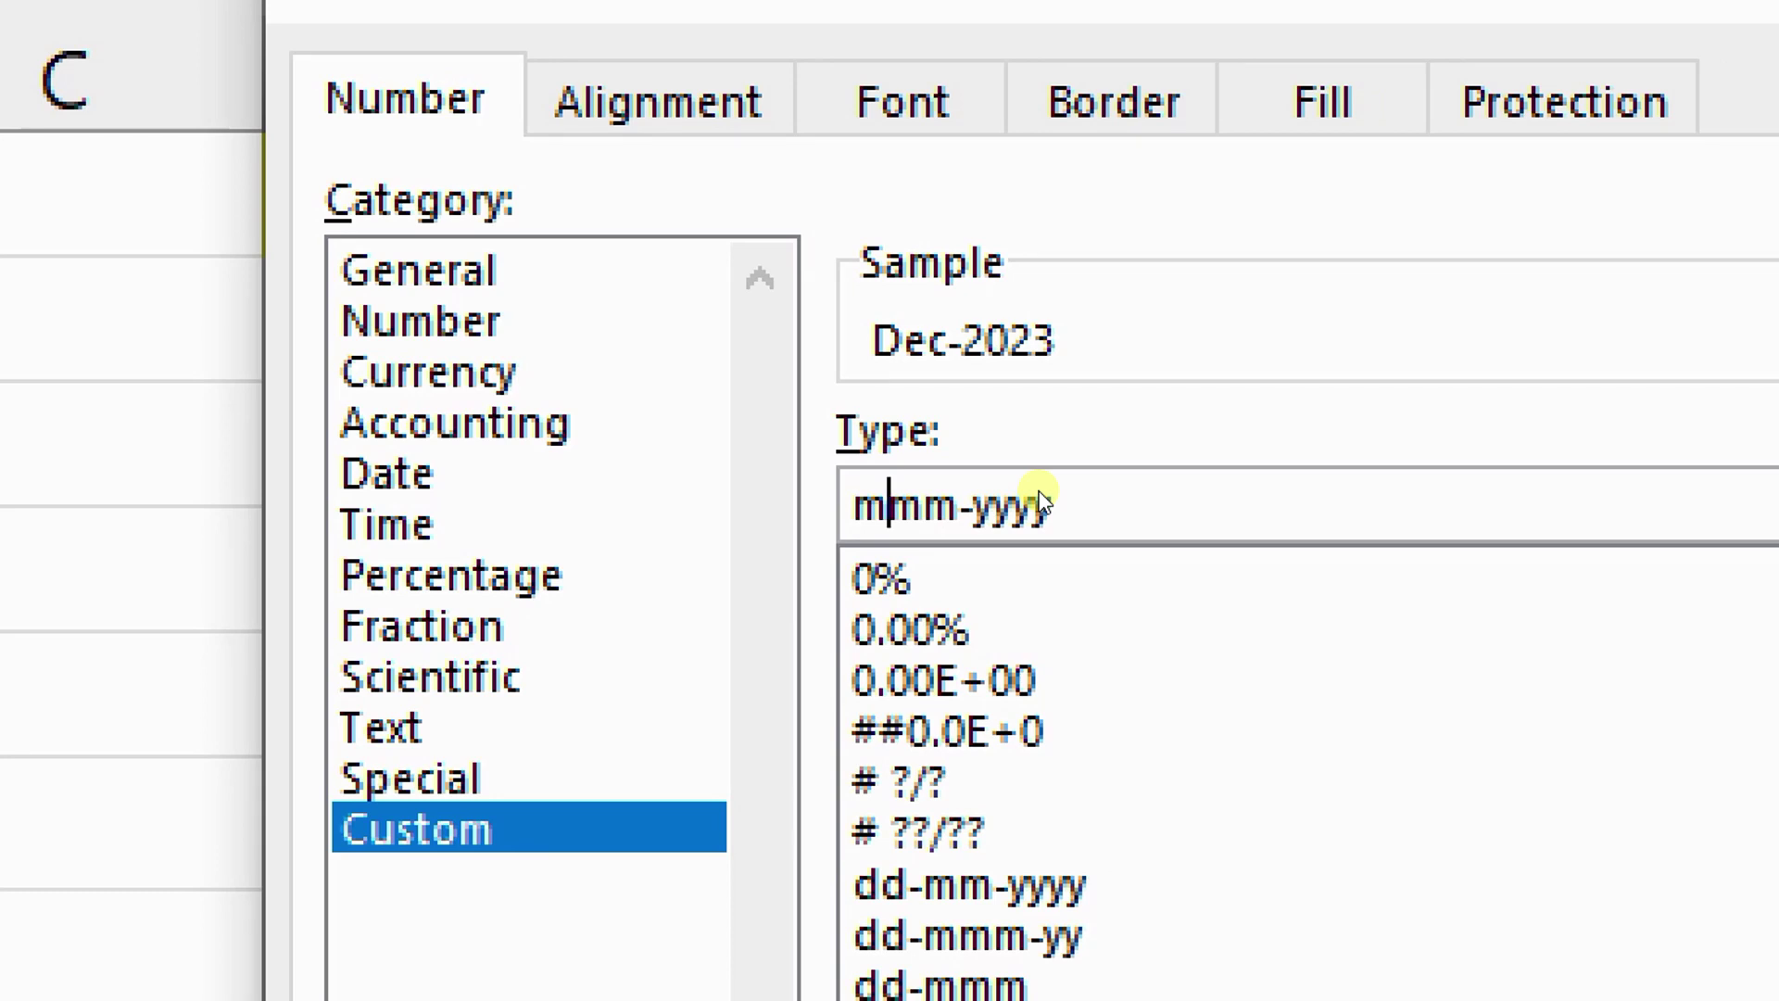
text(m)
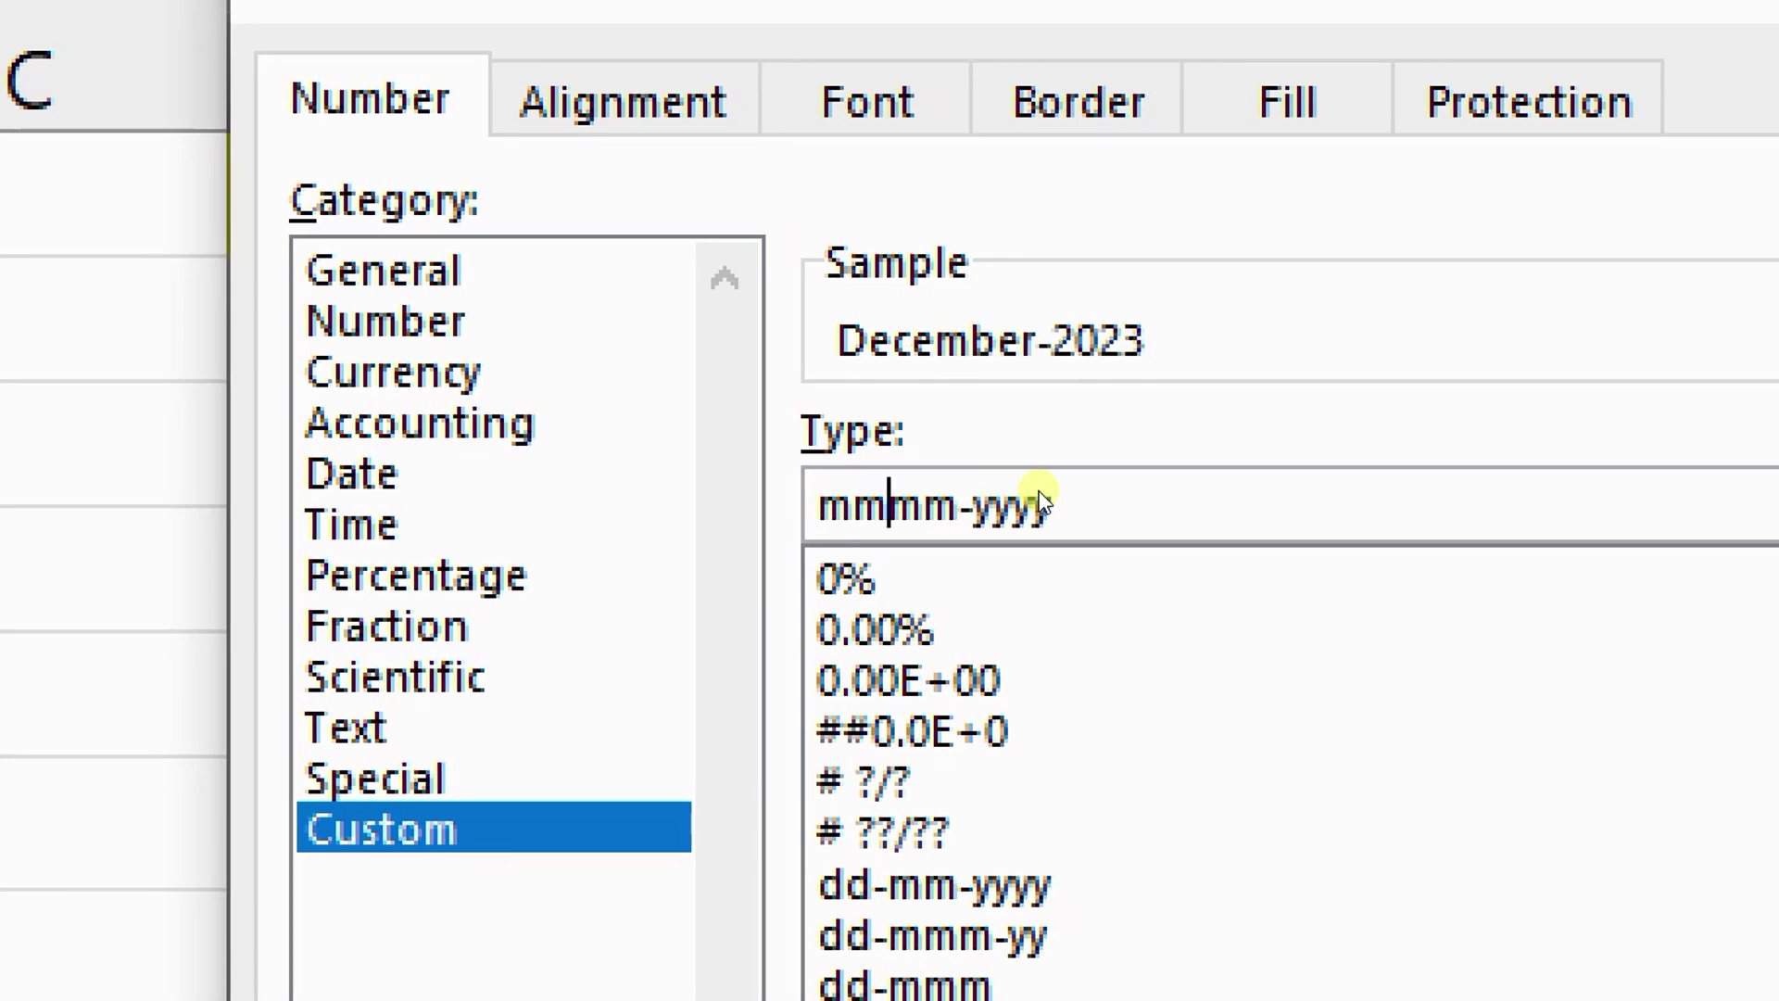
key(BackSpace)
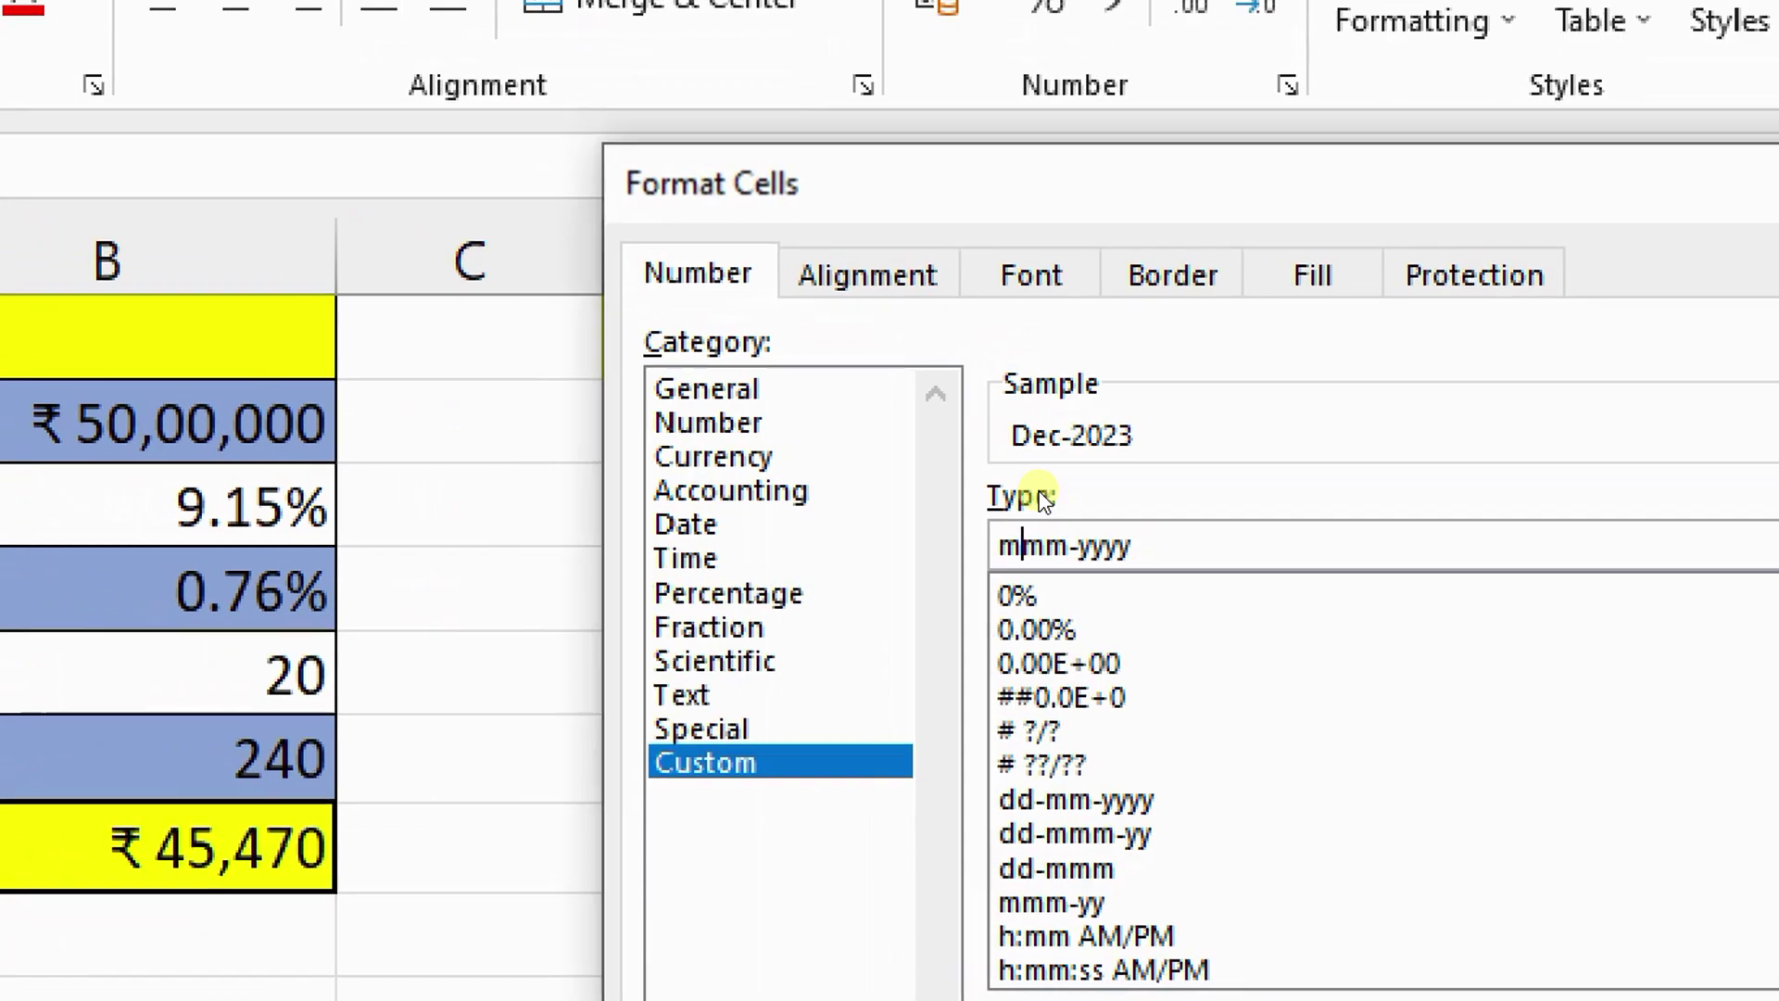
Minimize the Magnifier window over the Chrome PDF, return to Excel and apply the mmm-yyyy custom format to E3.
key(alt+Tab)
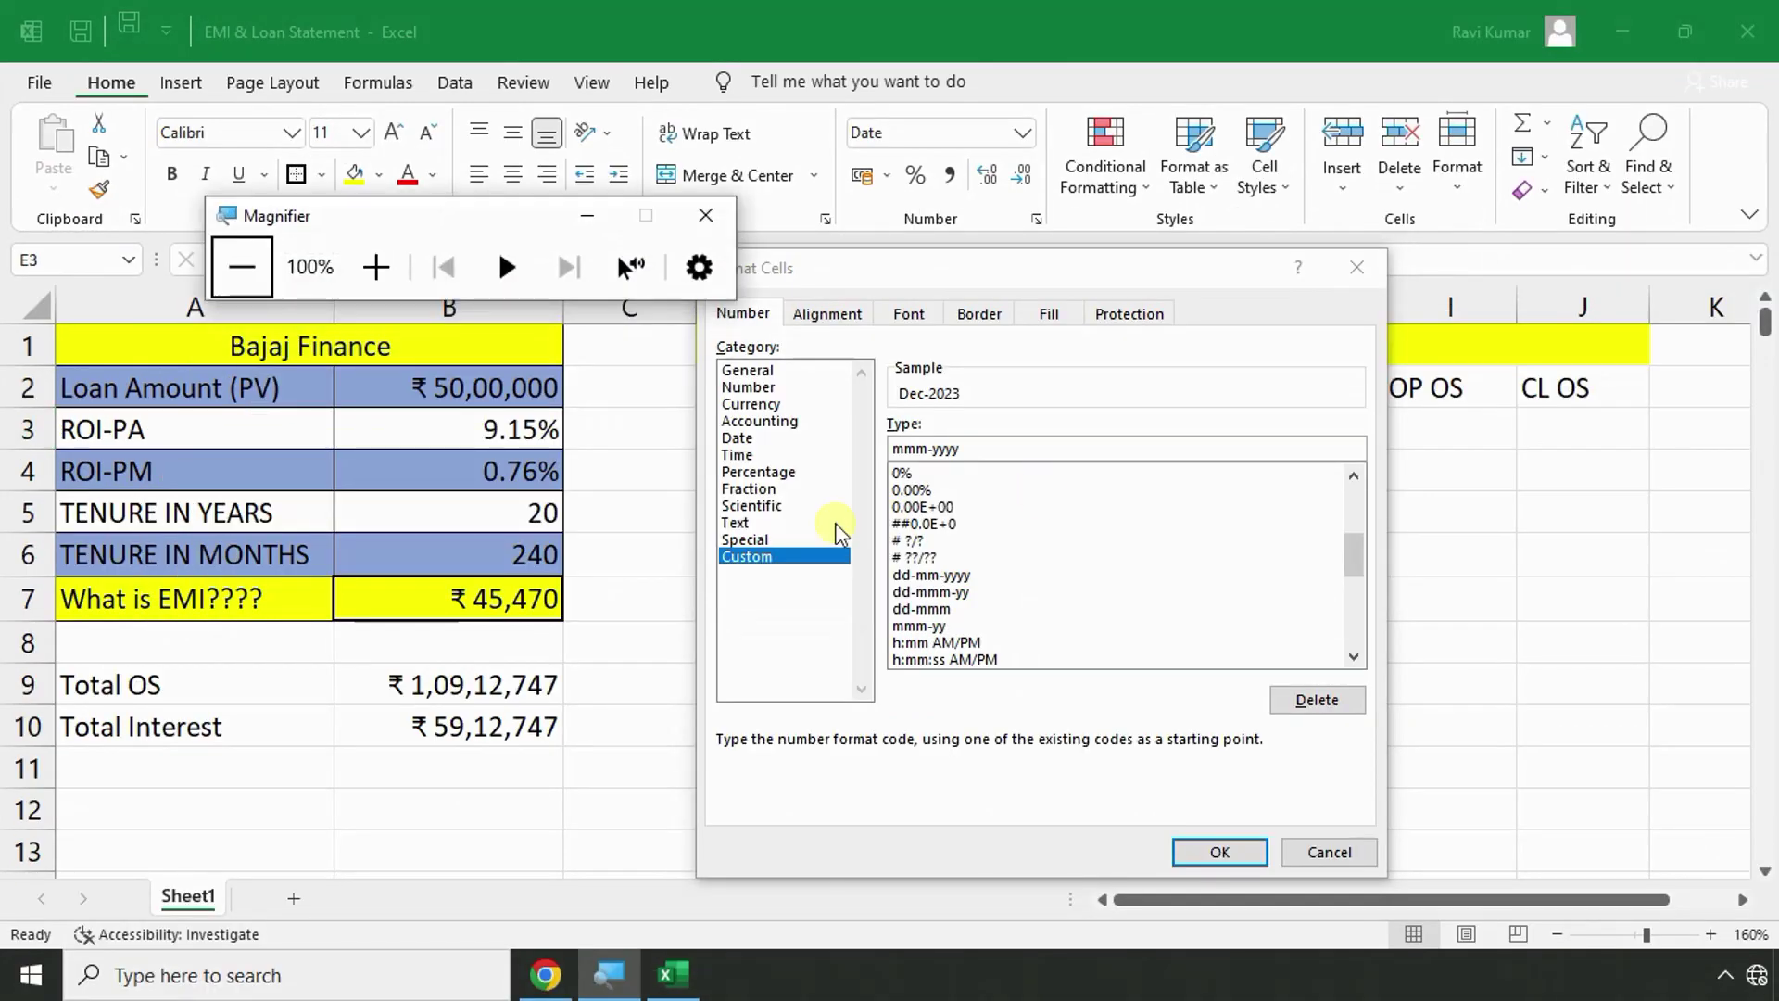
key(alt+Tab)
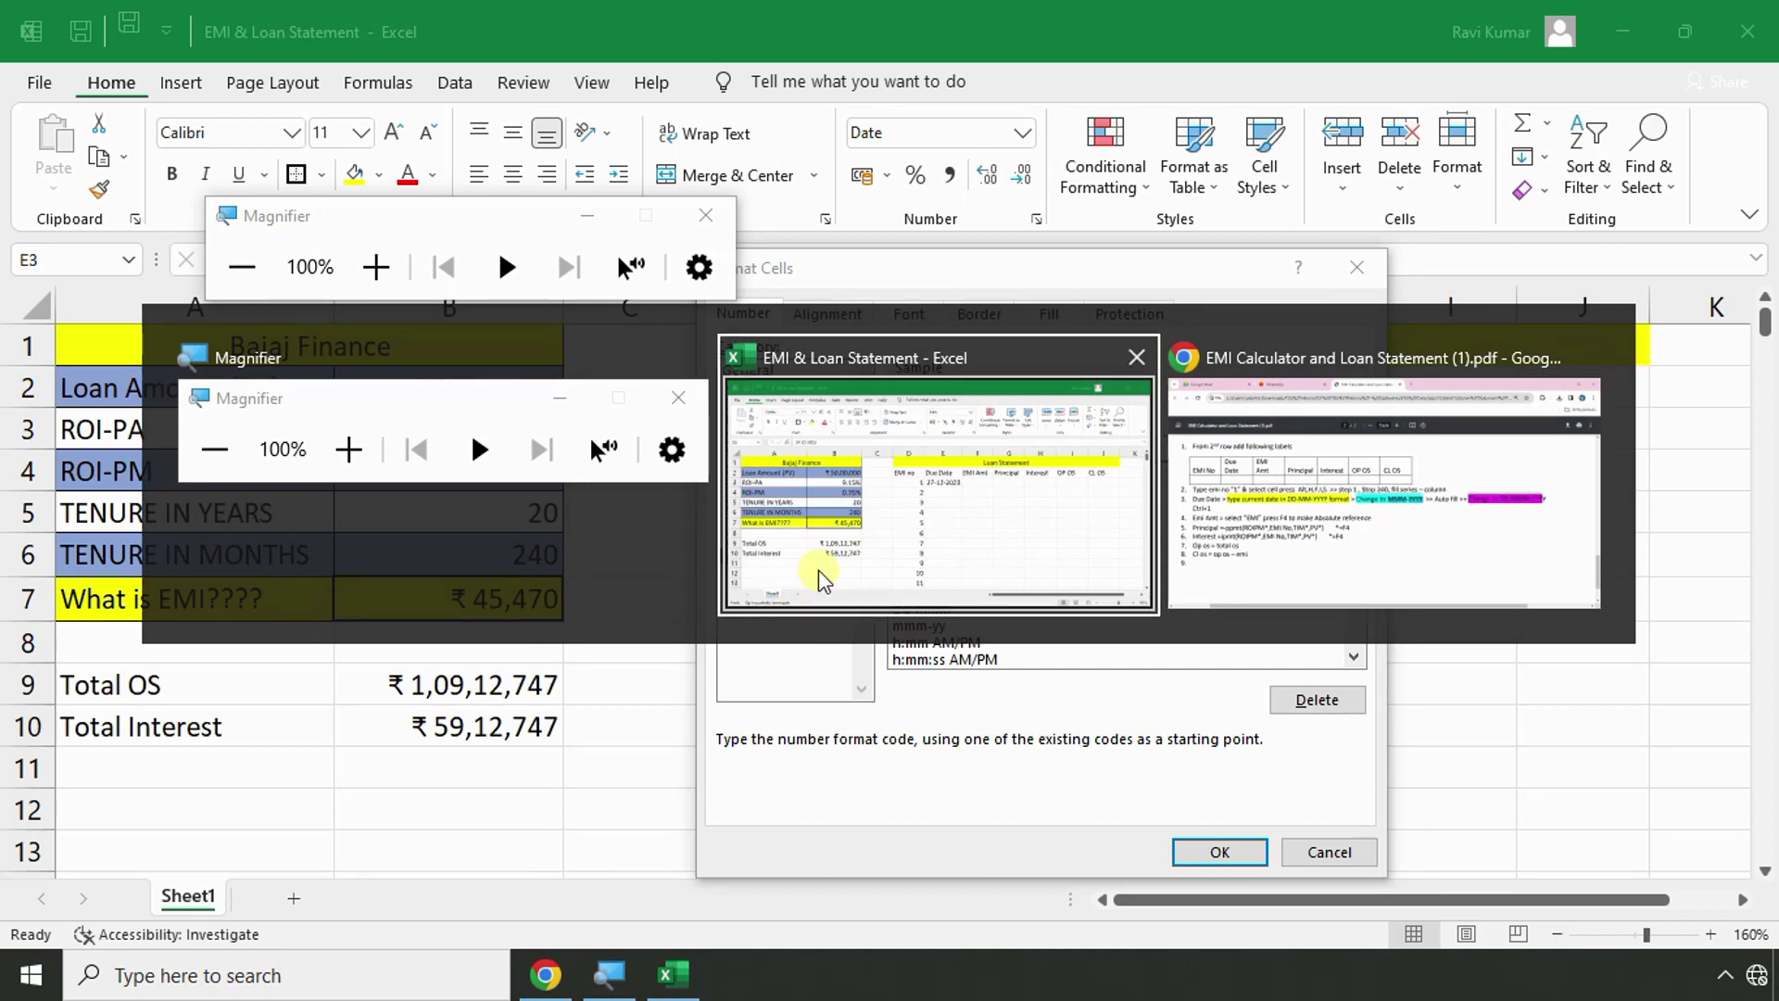
key(alt+Tab)
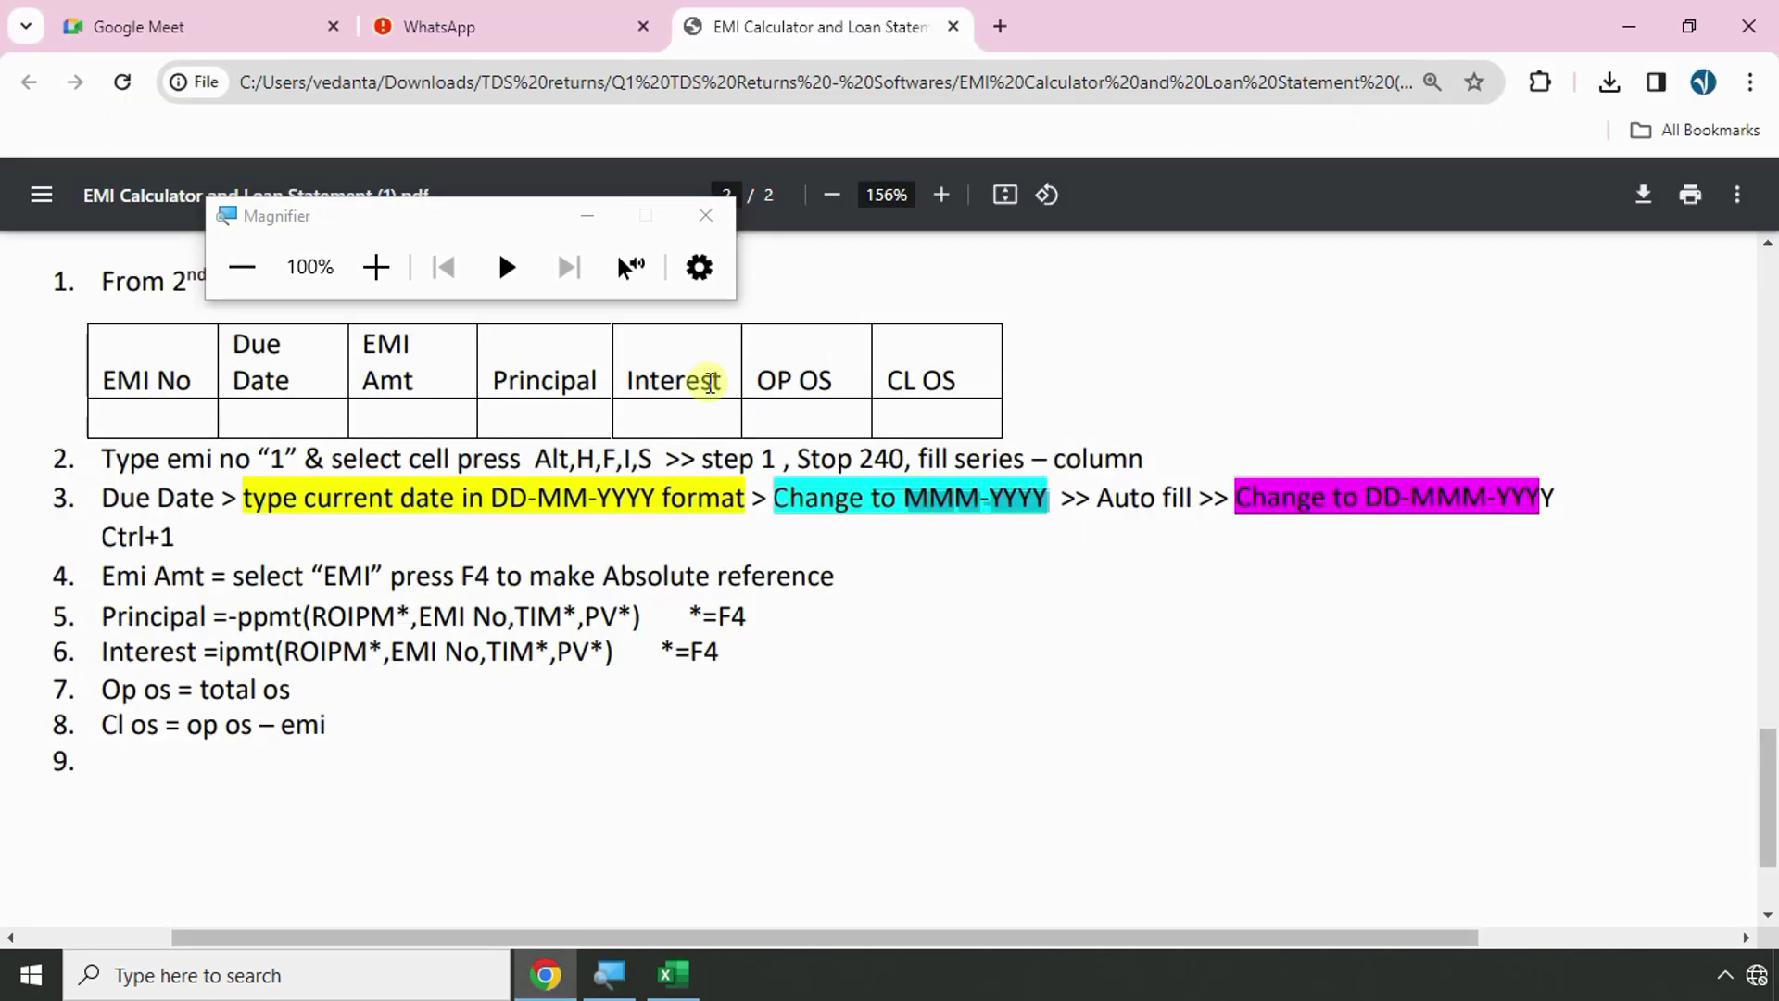
click(593, 217)
key(alt+Tab)
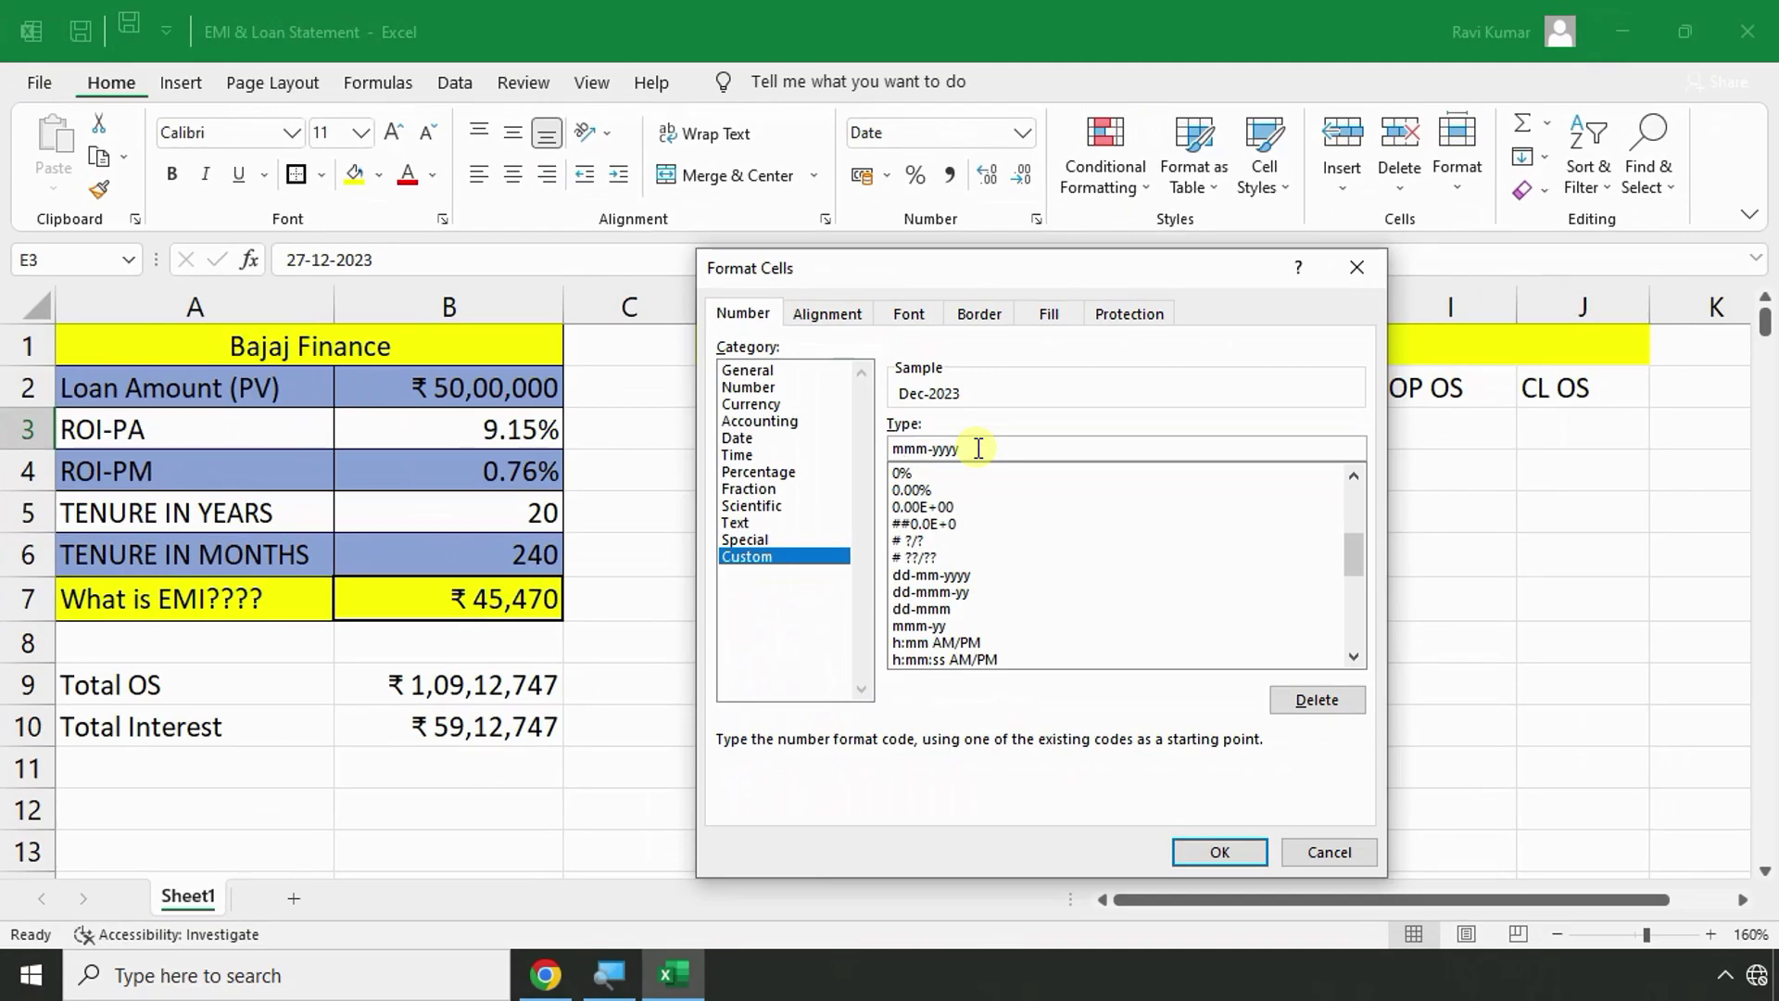
click(1214, 851)
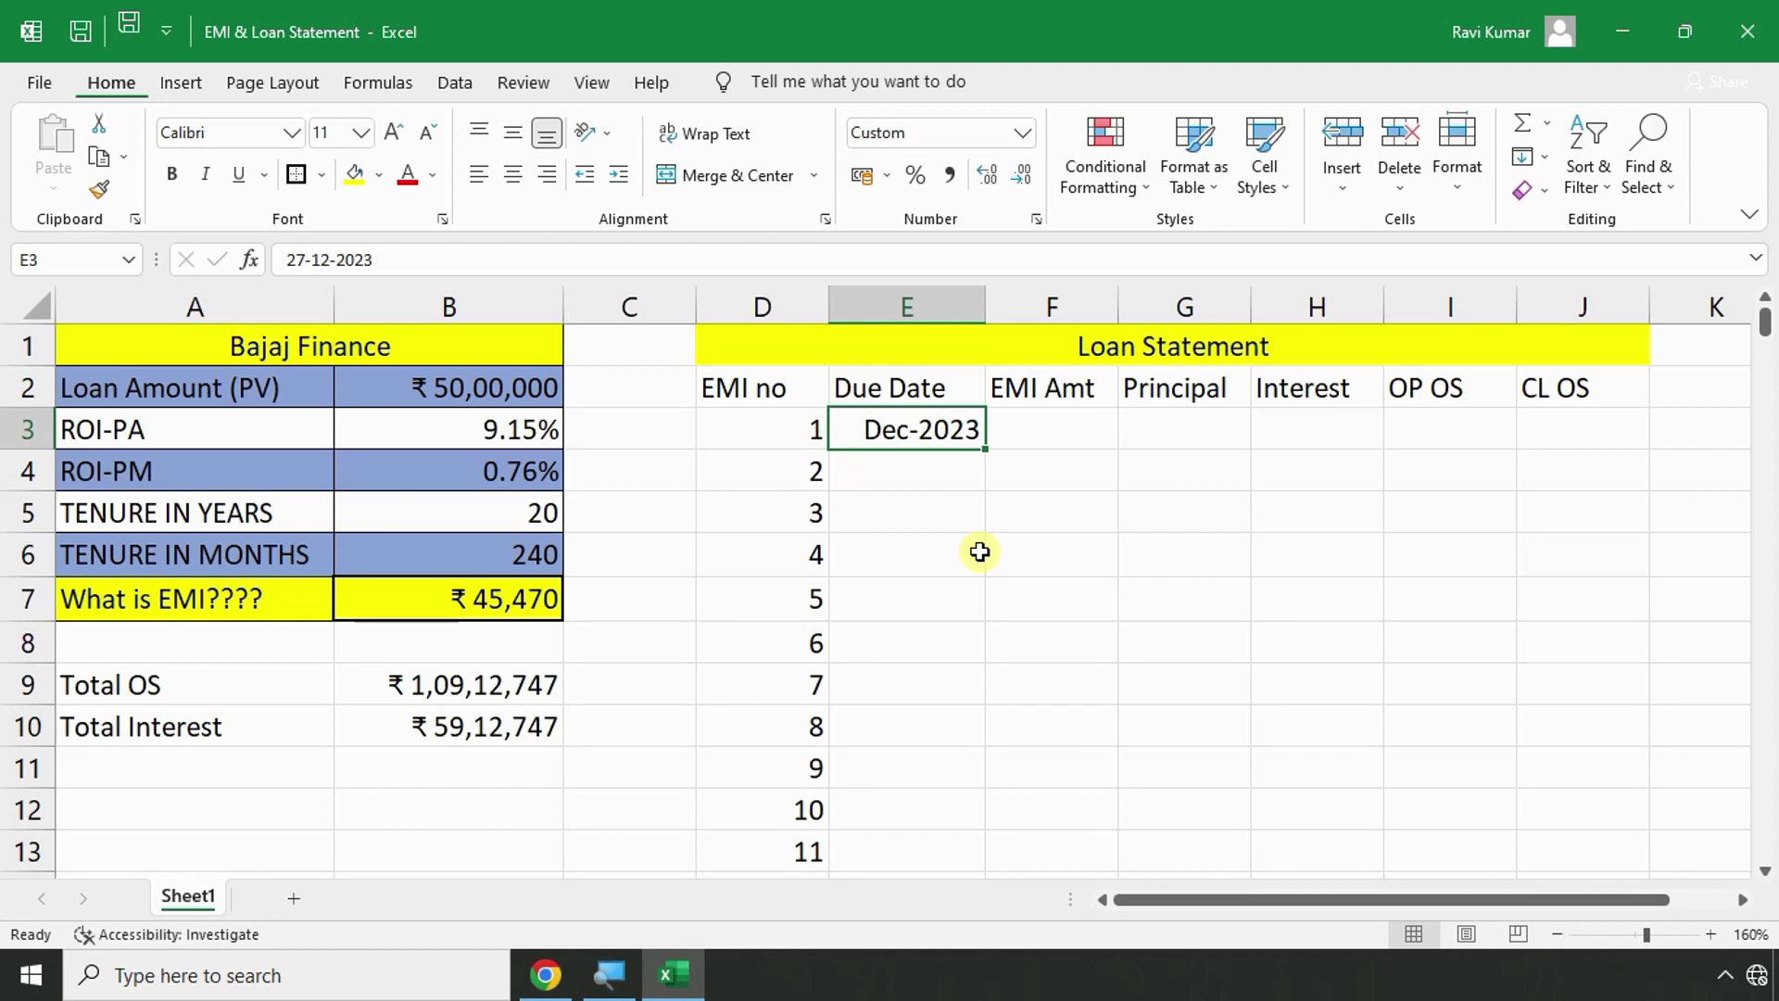
Check the auto fill instruction in the Chrome PDF and auto-fill the monthly due dates from E3 down column E in Excel.
key(alt+Tab)
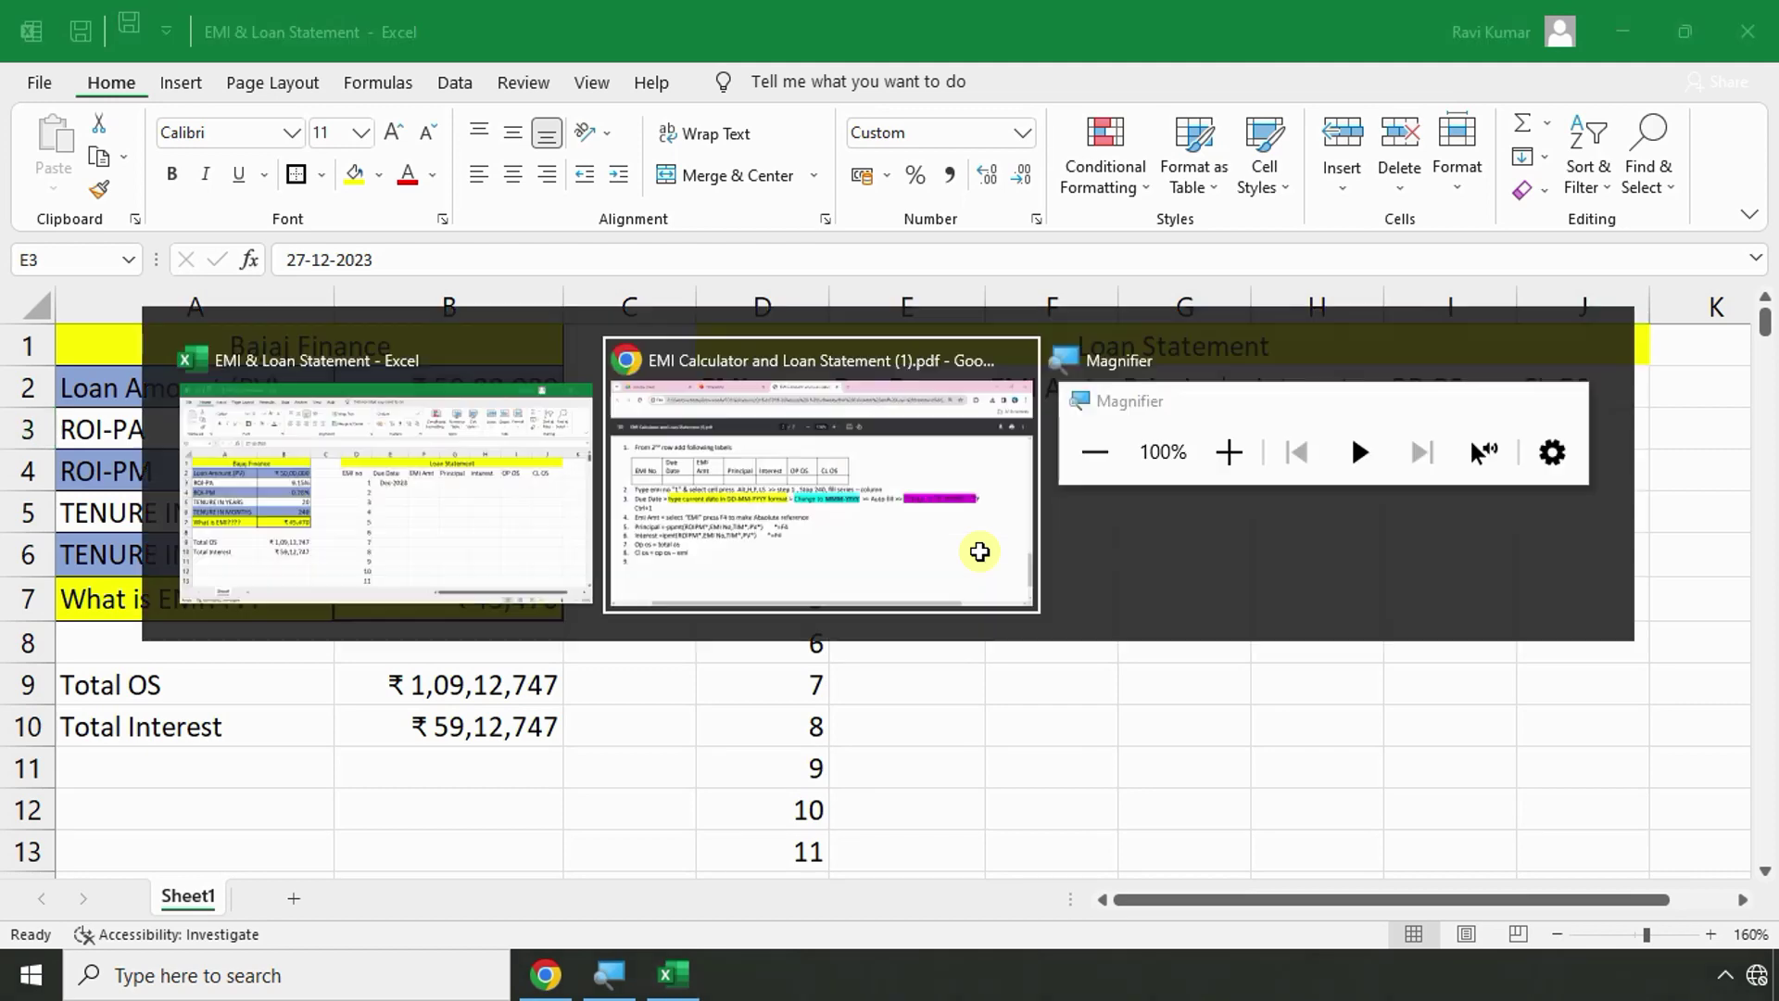
drag(1093, 497, 1207, 500)
key(alt+Tab)
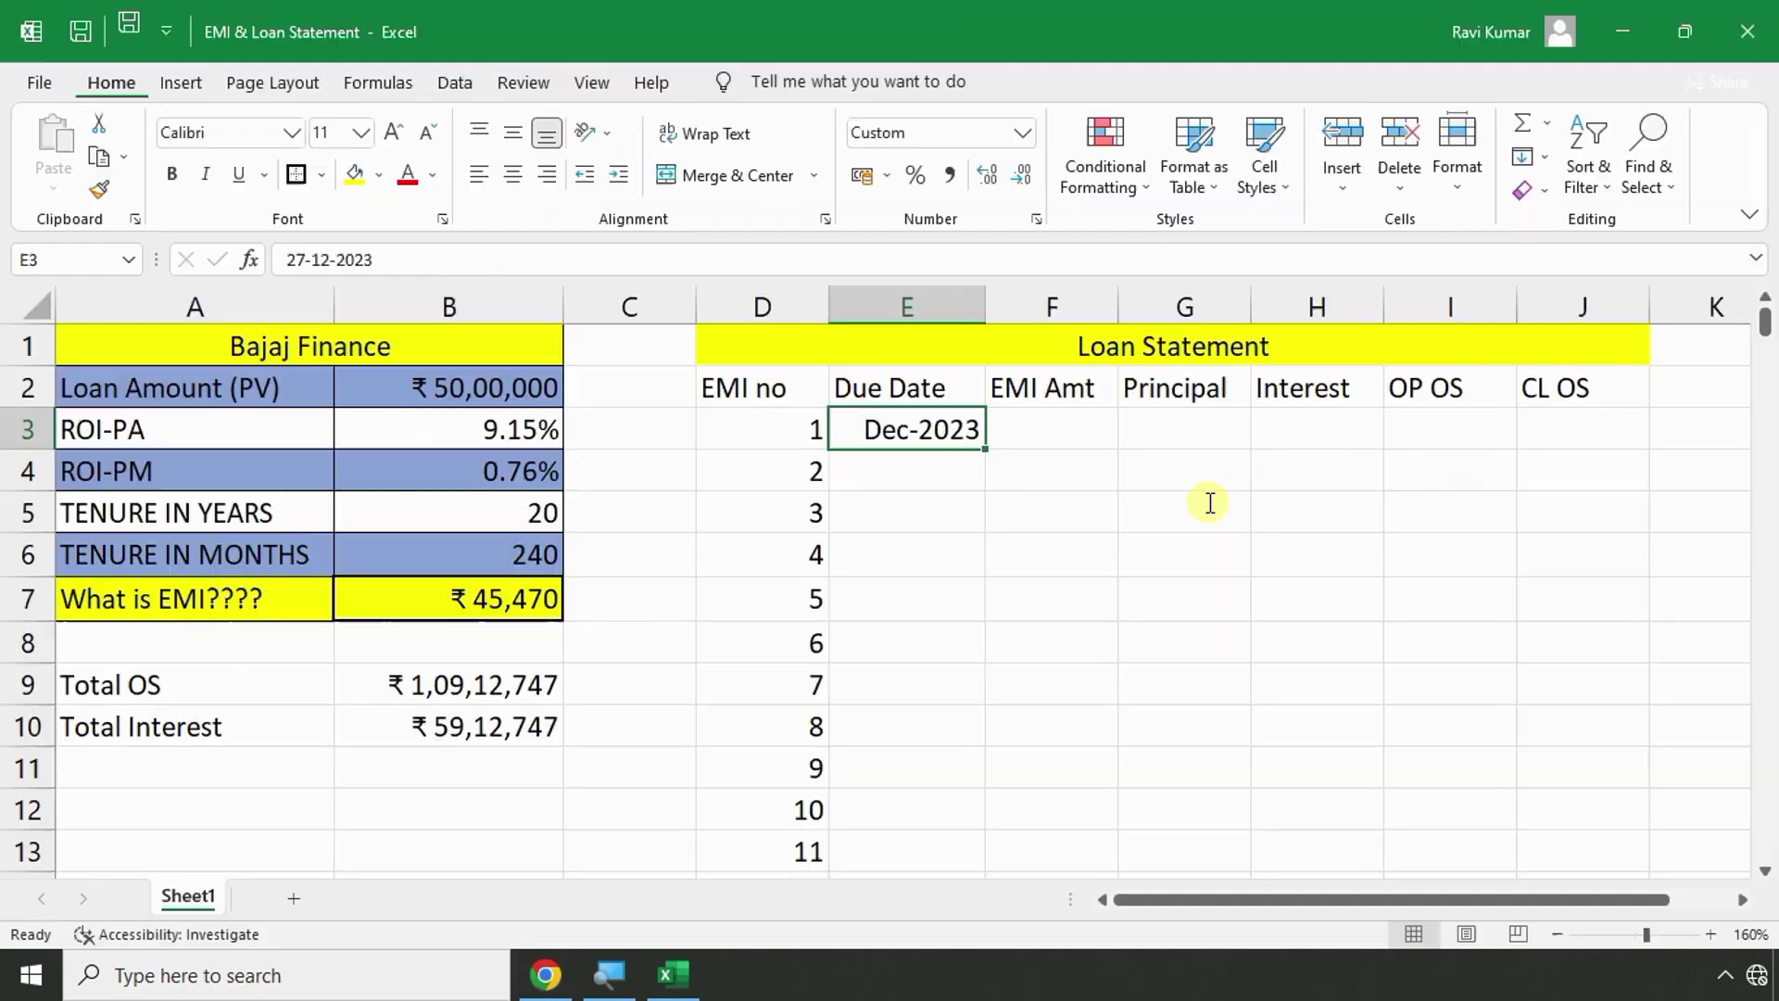
double_click(986, 450)
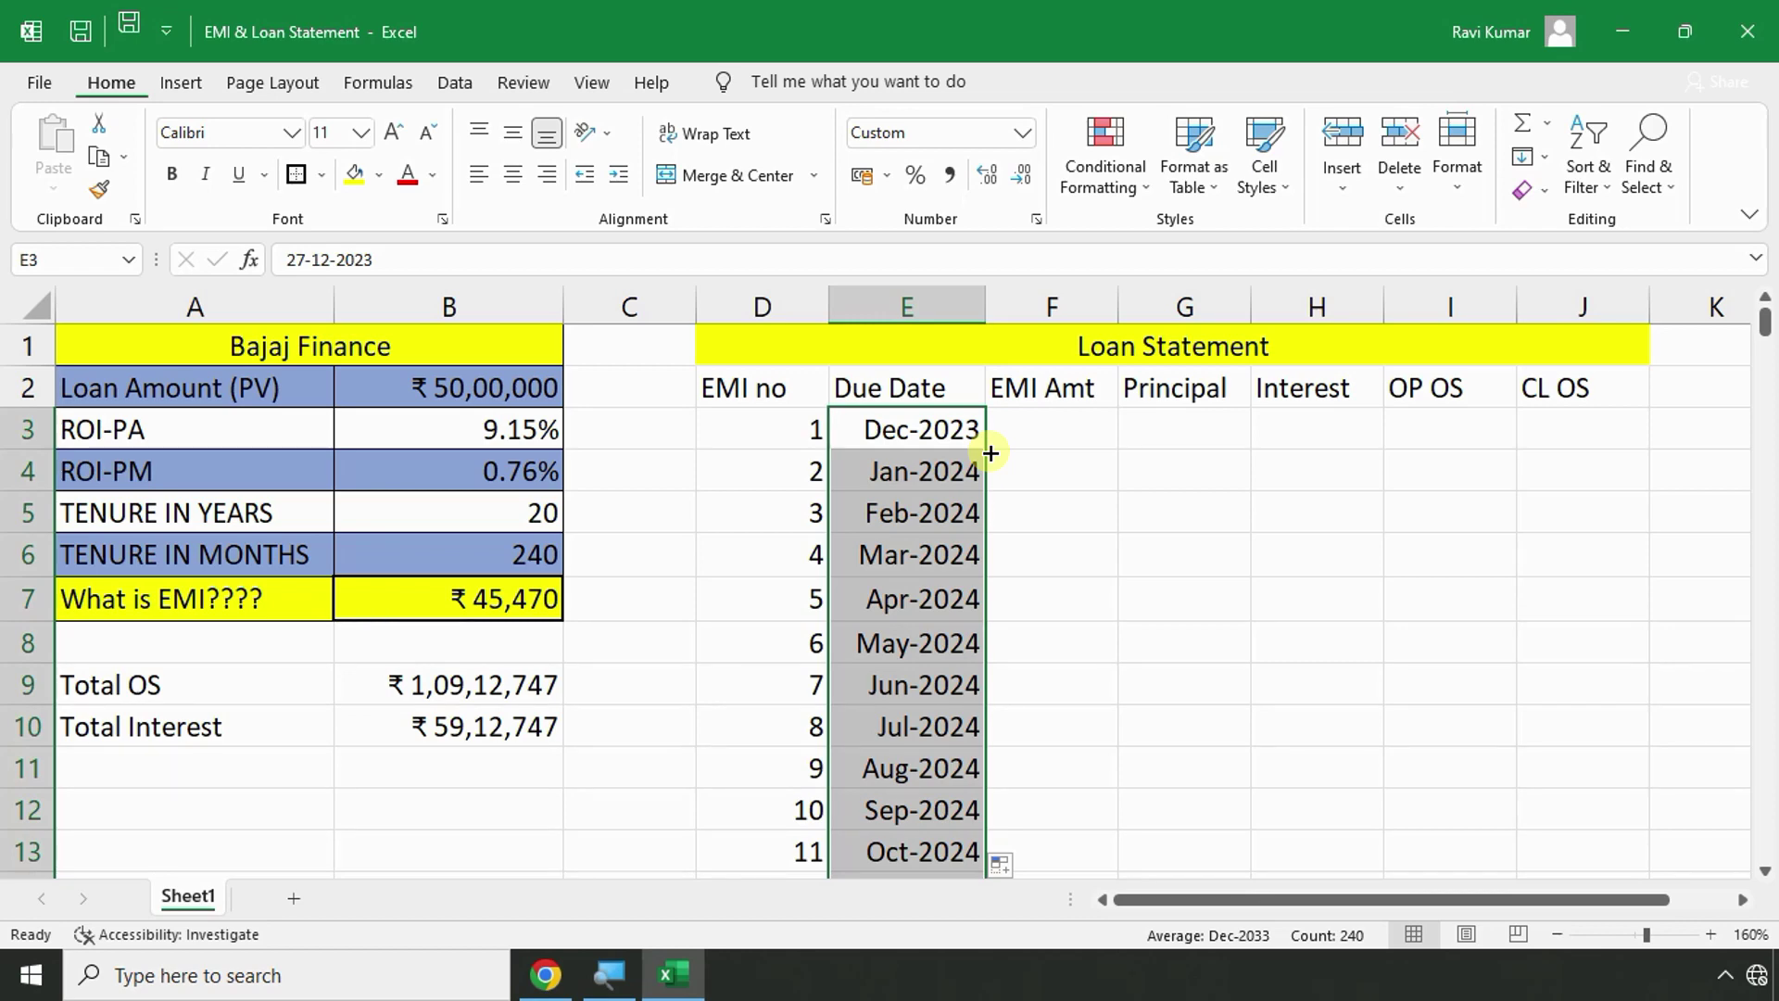
scroll(922, 552, down, 20)
scroll(922, 552, up, 20)
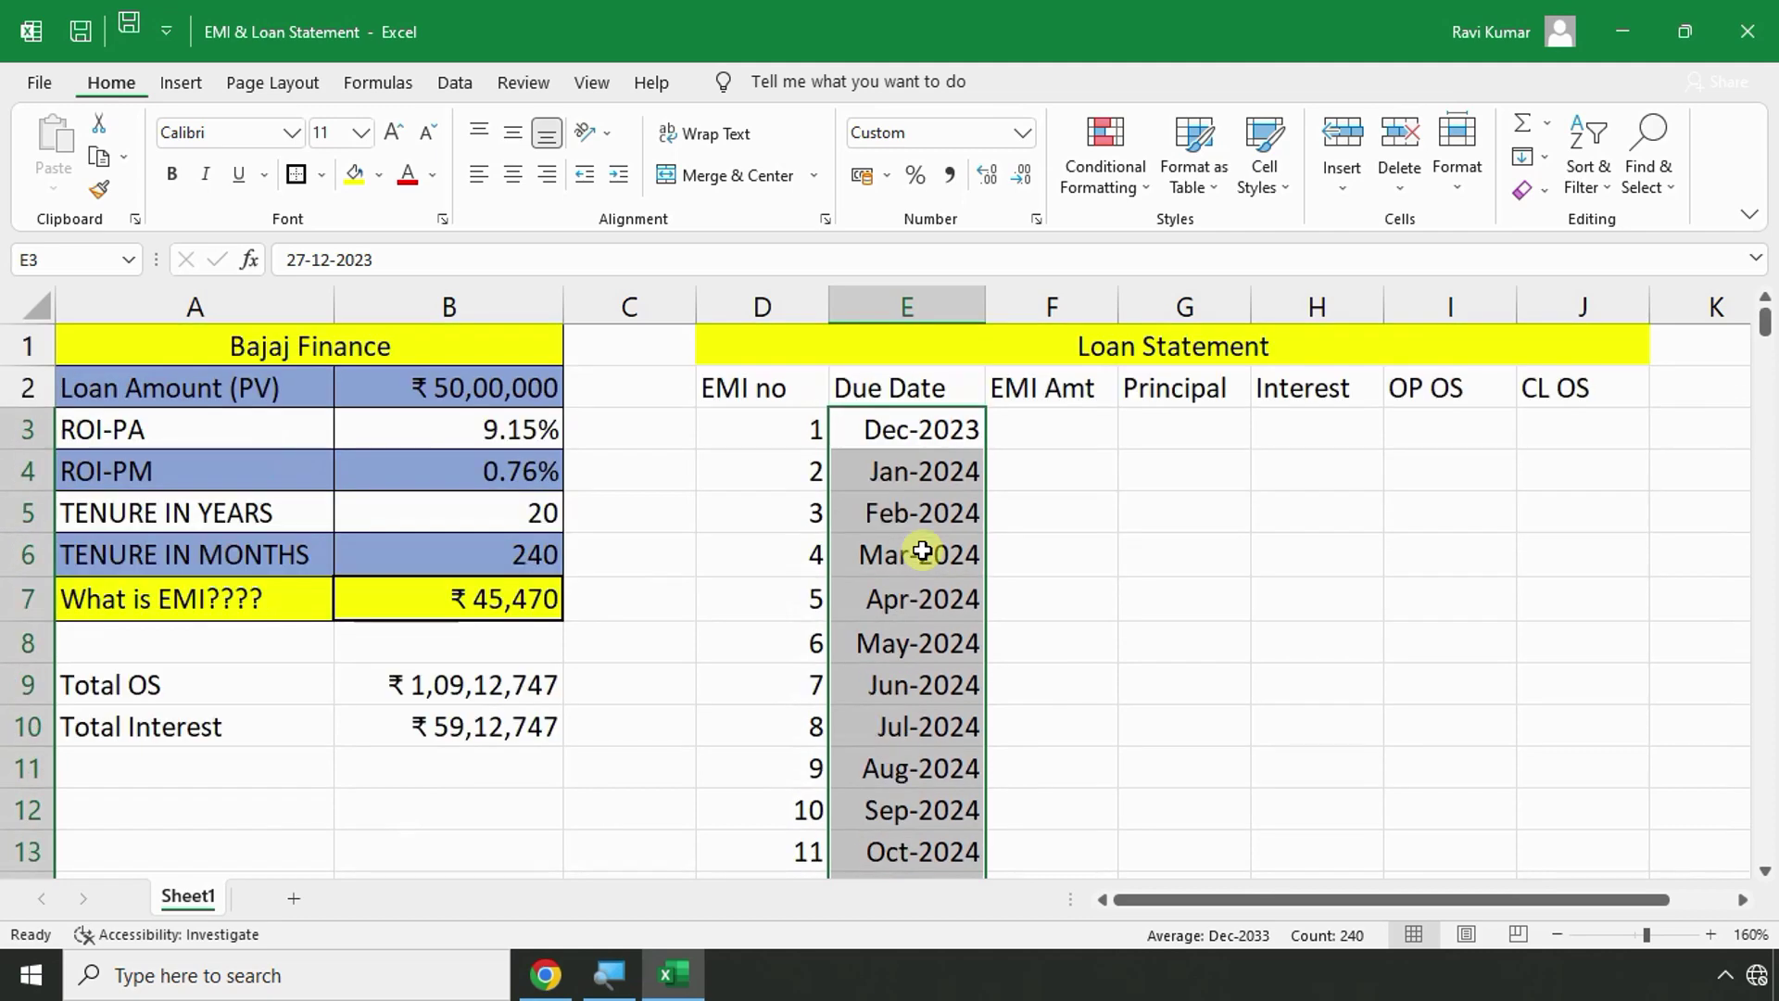
Check the DD-MMM-YYYY instruction in the Chrome PDF and apply the custom format dd-mmm-yyyy to the filled due dates in Excel.
key(alt+Tab)
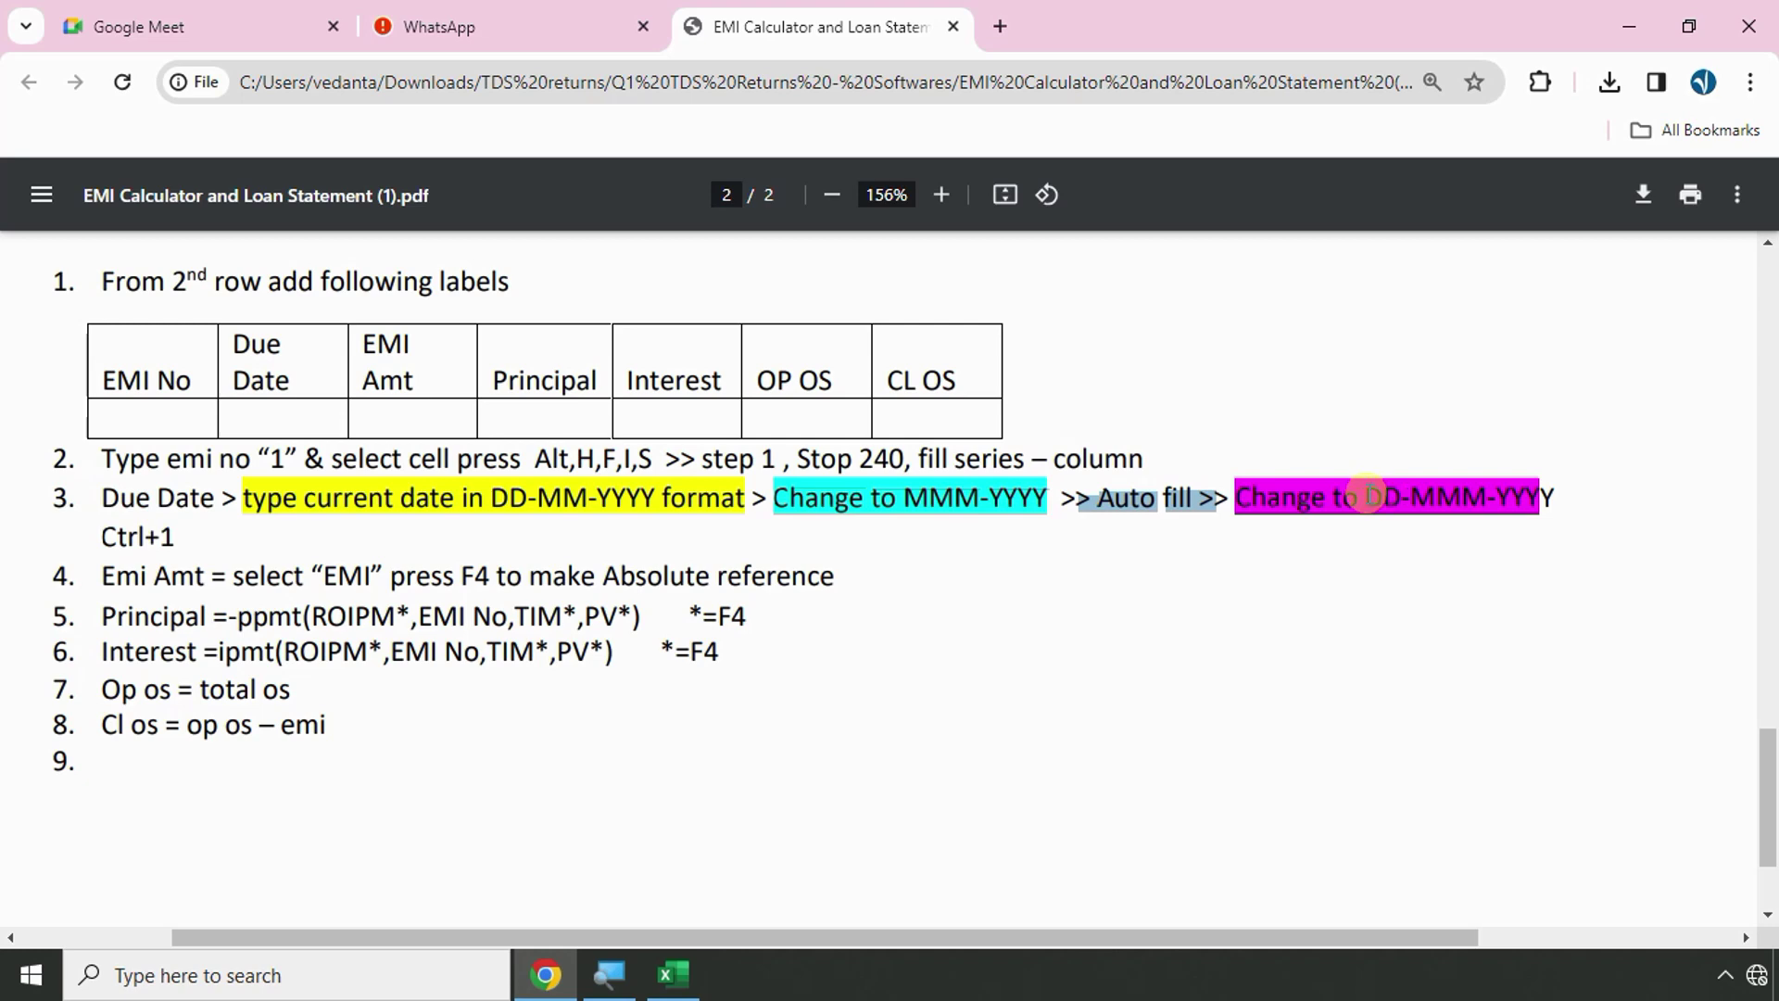
key(alt+Tab)
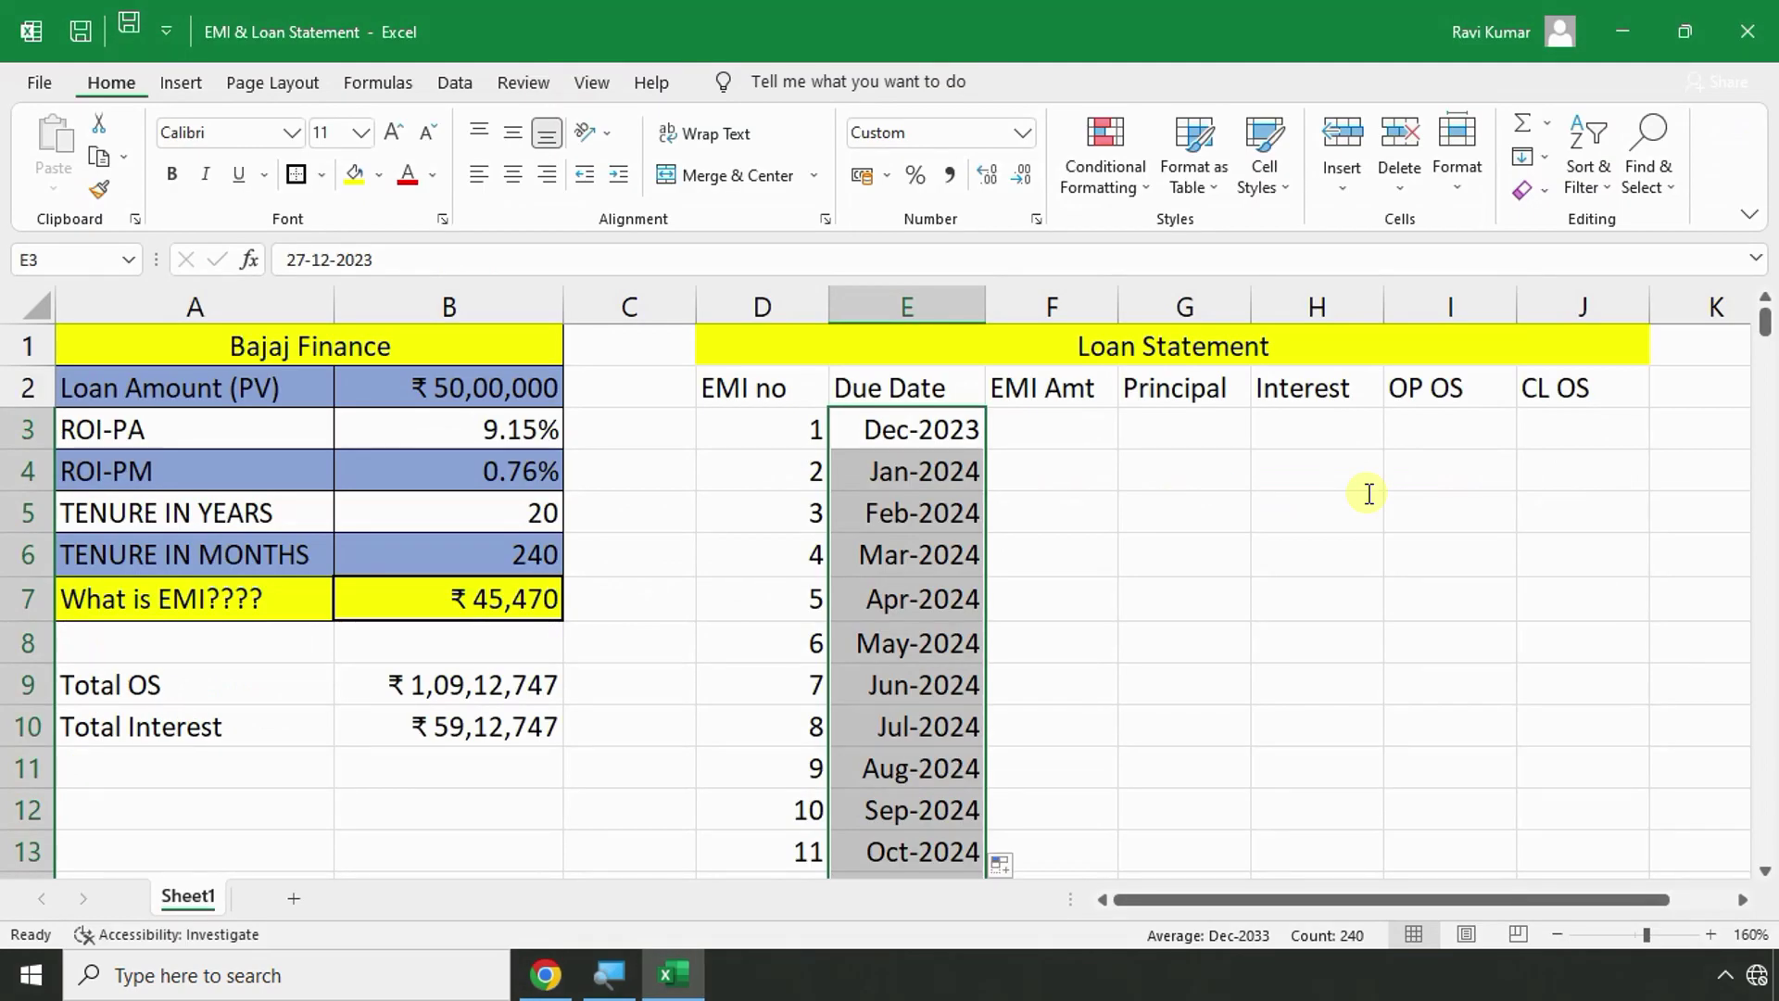
key(ctrl+1)
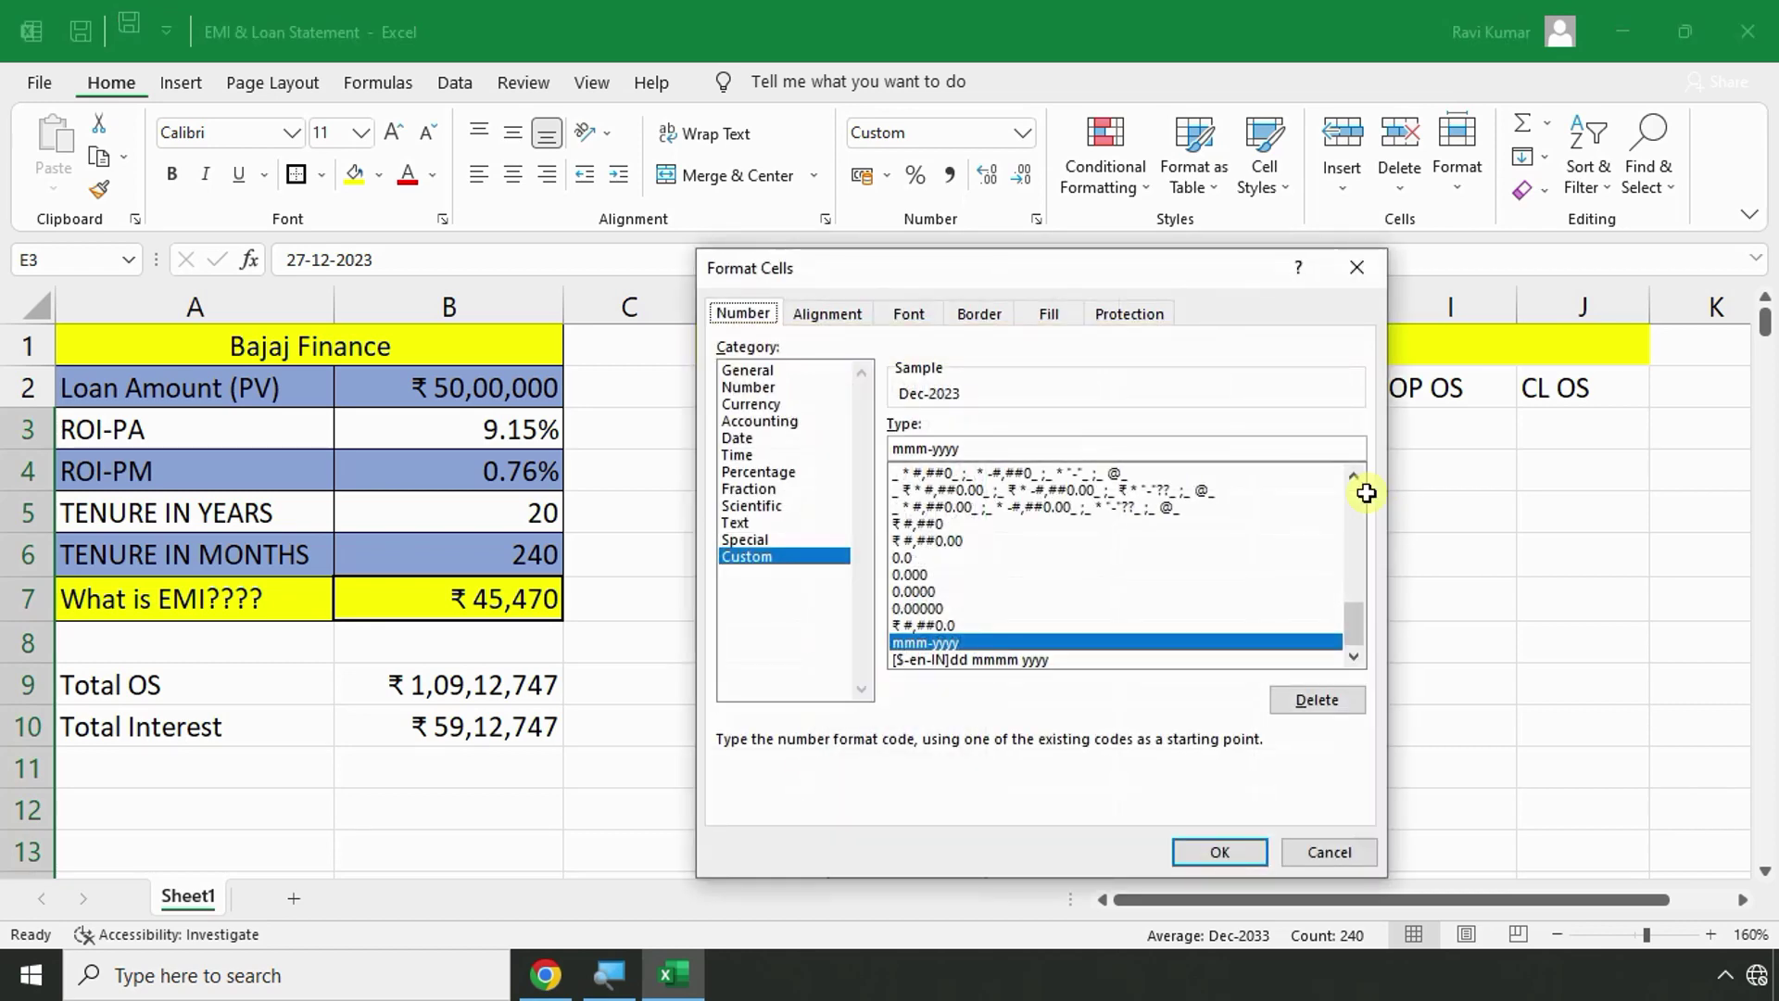
click(898, 452)
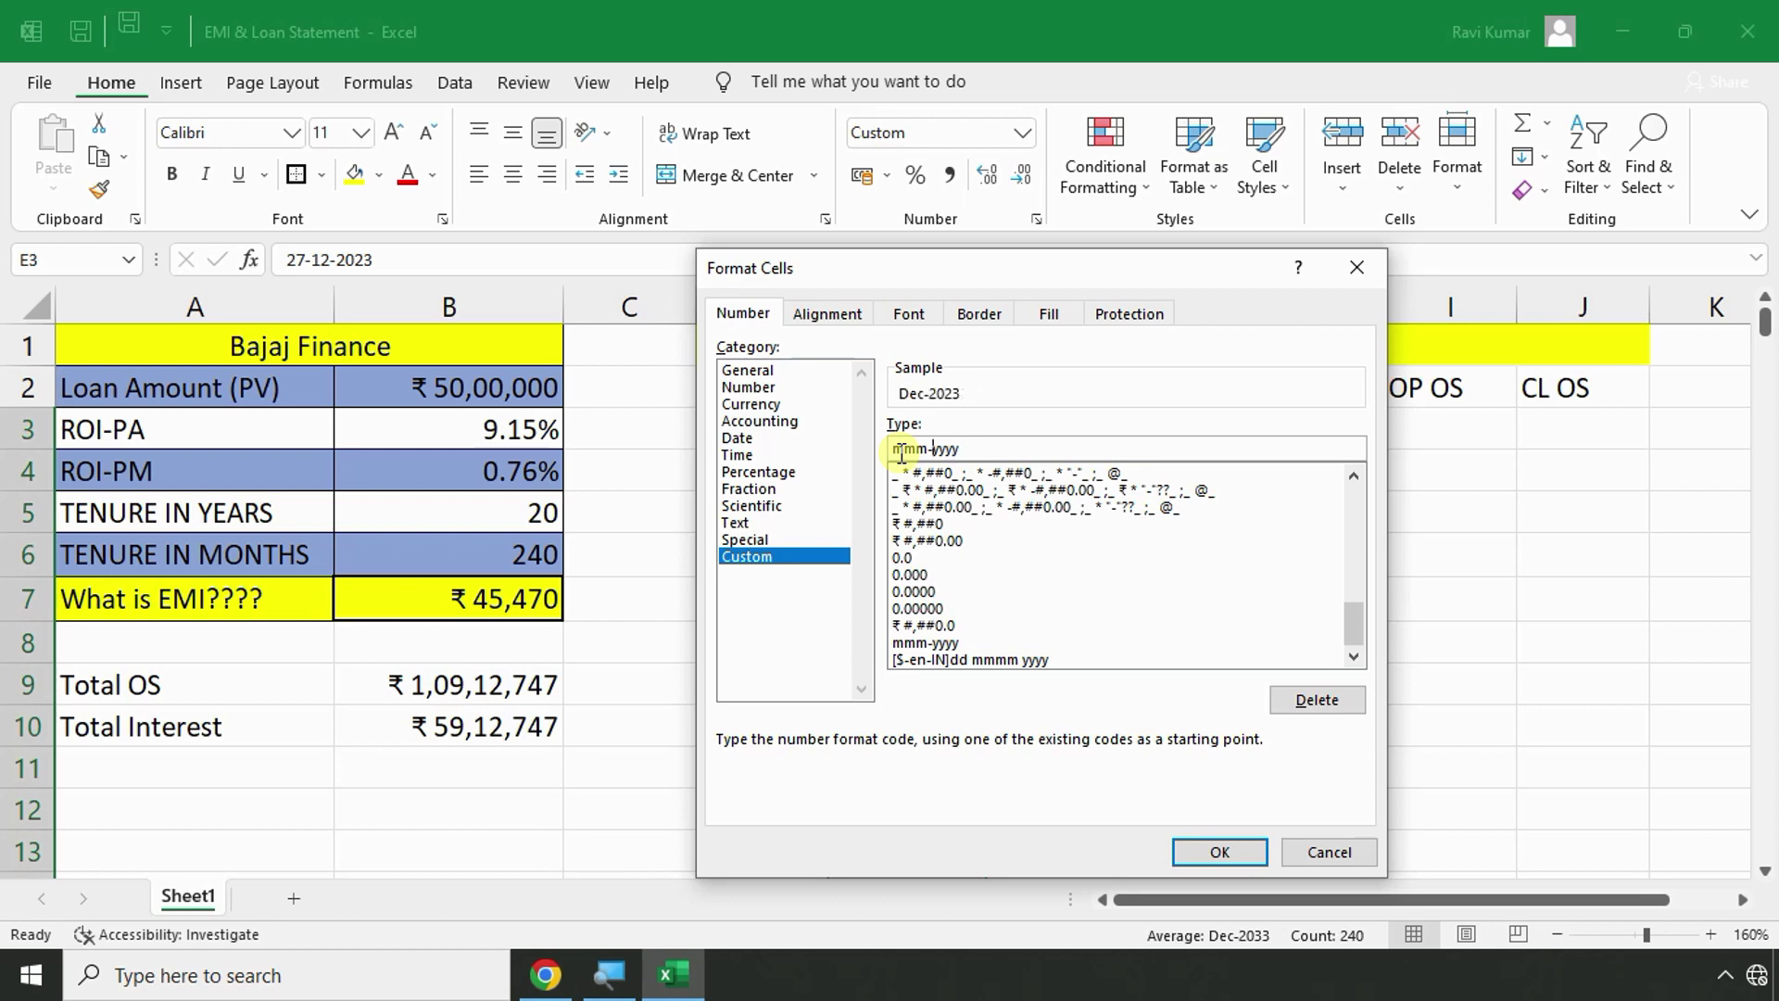
text(dd-)
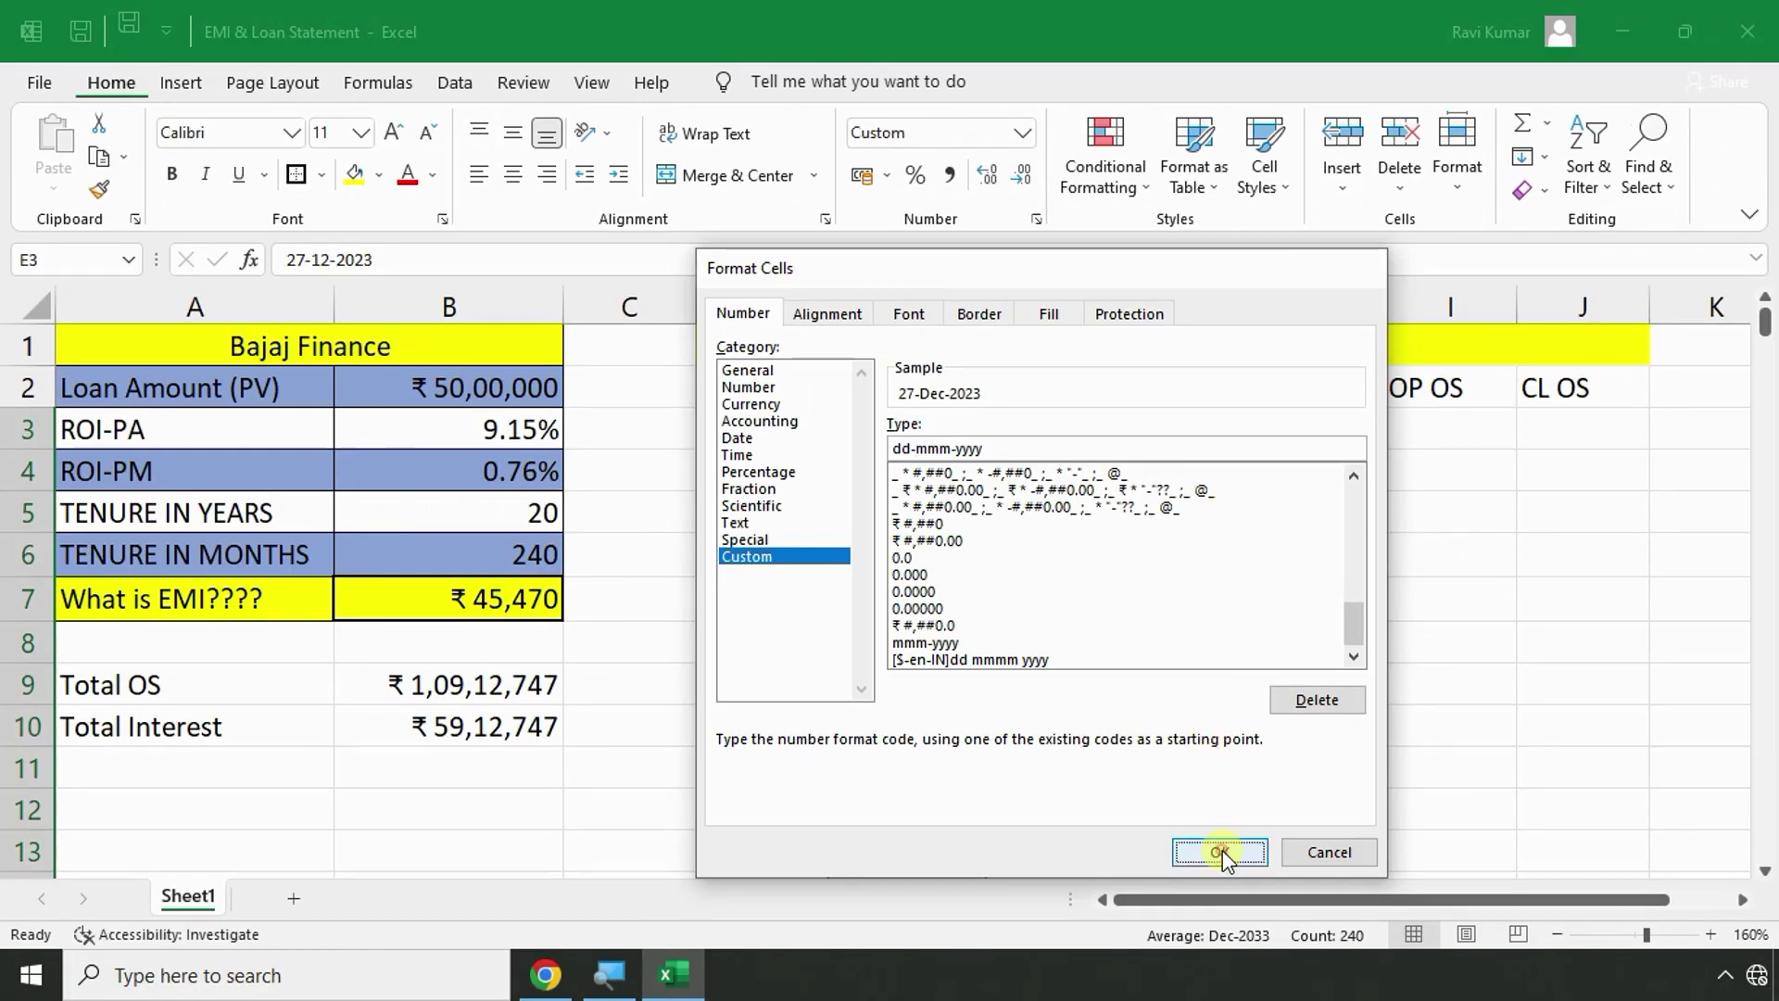
click(1221, 849)
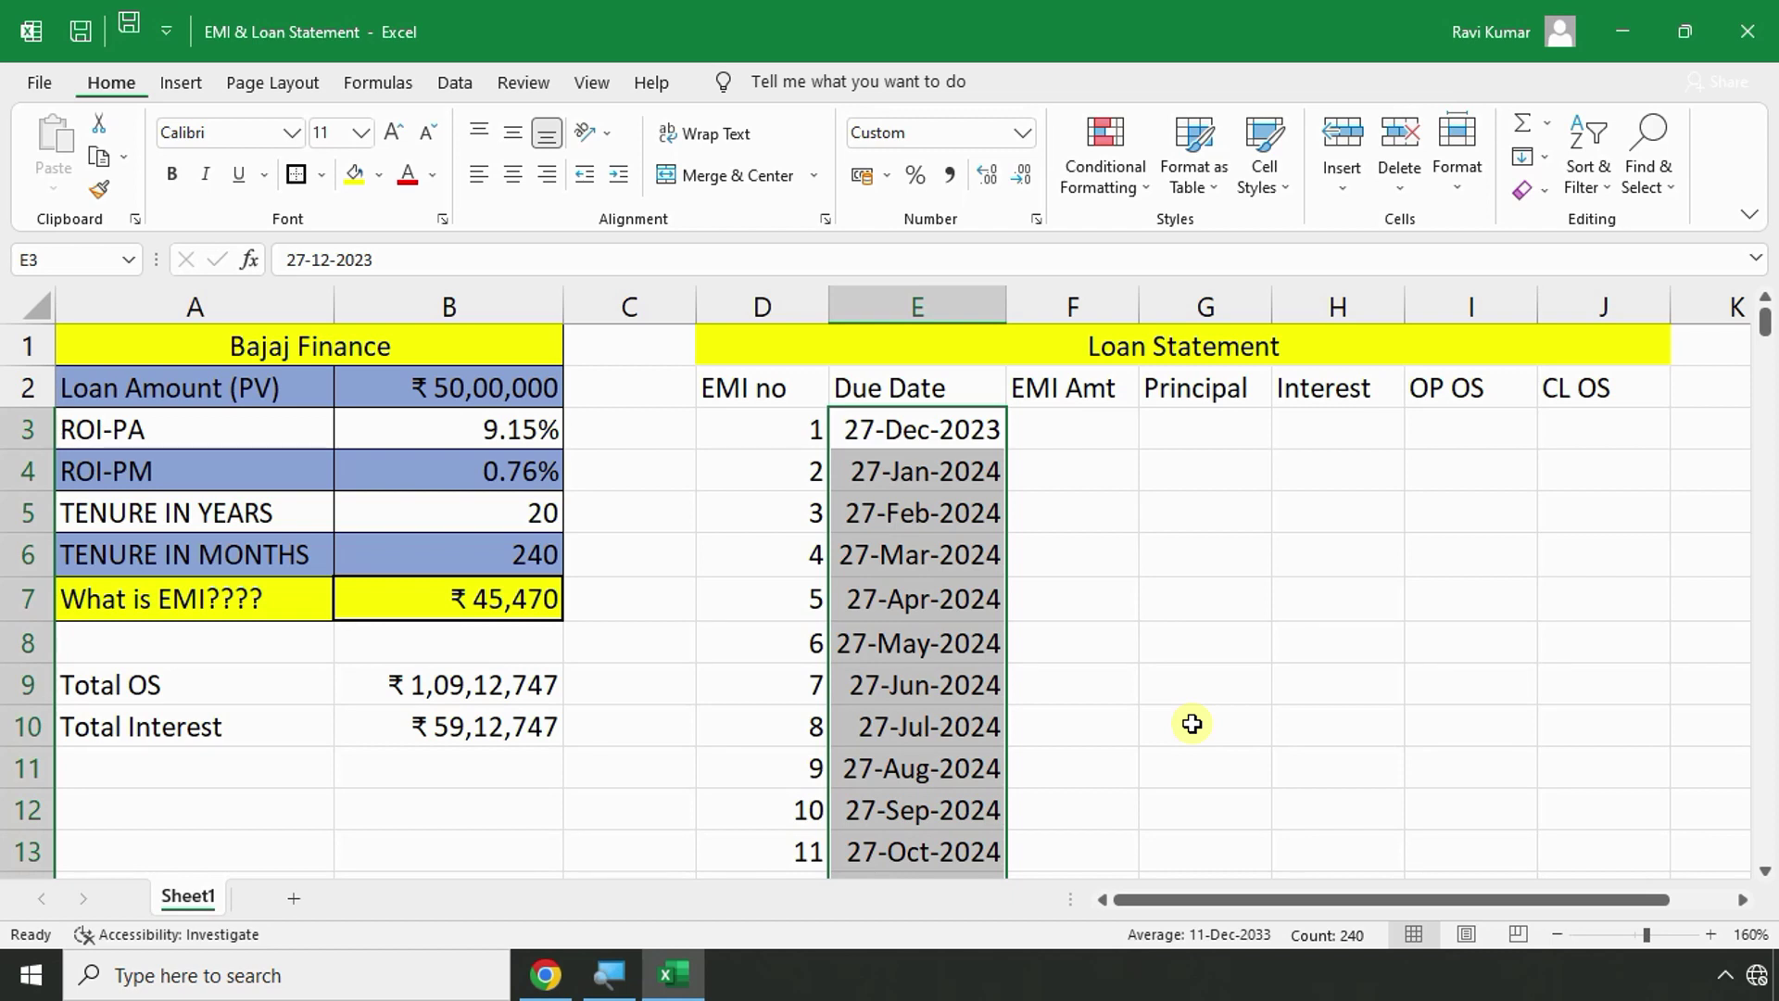
Review the due date format and auto fill instructions in the Chrome PDF and return to Excel.
key(alt+Tab)
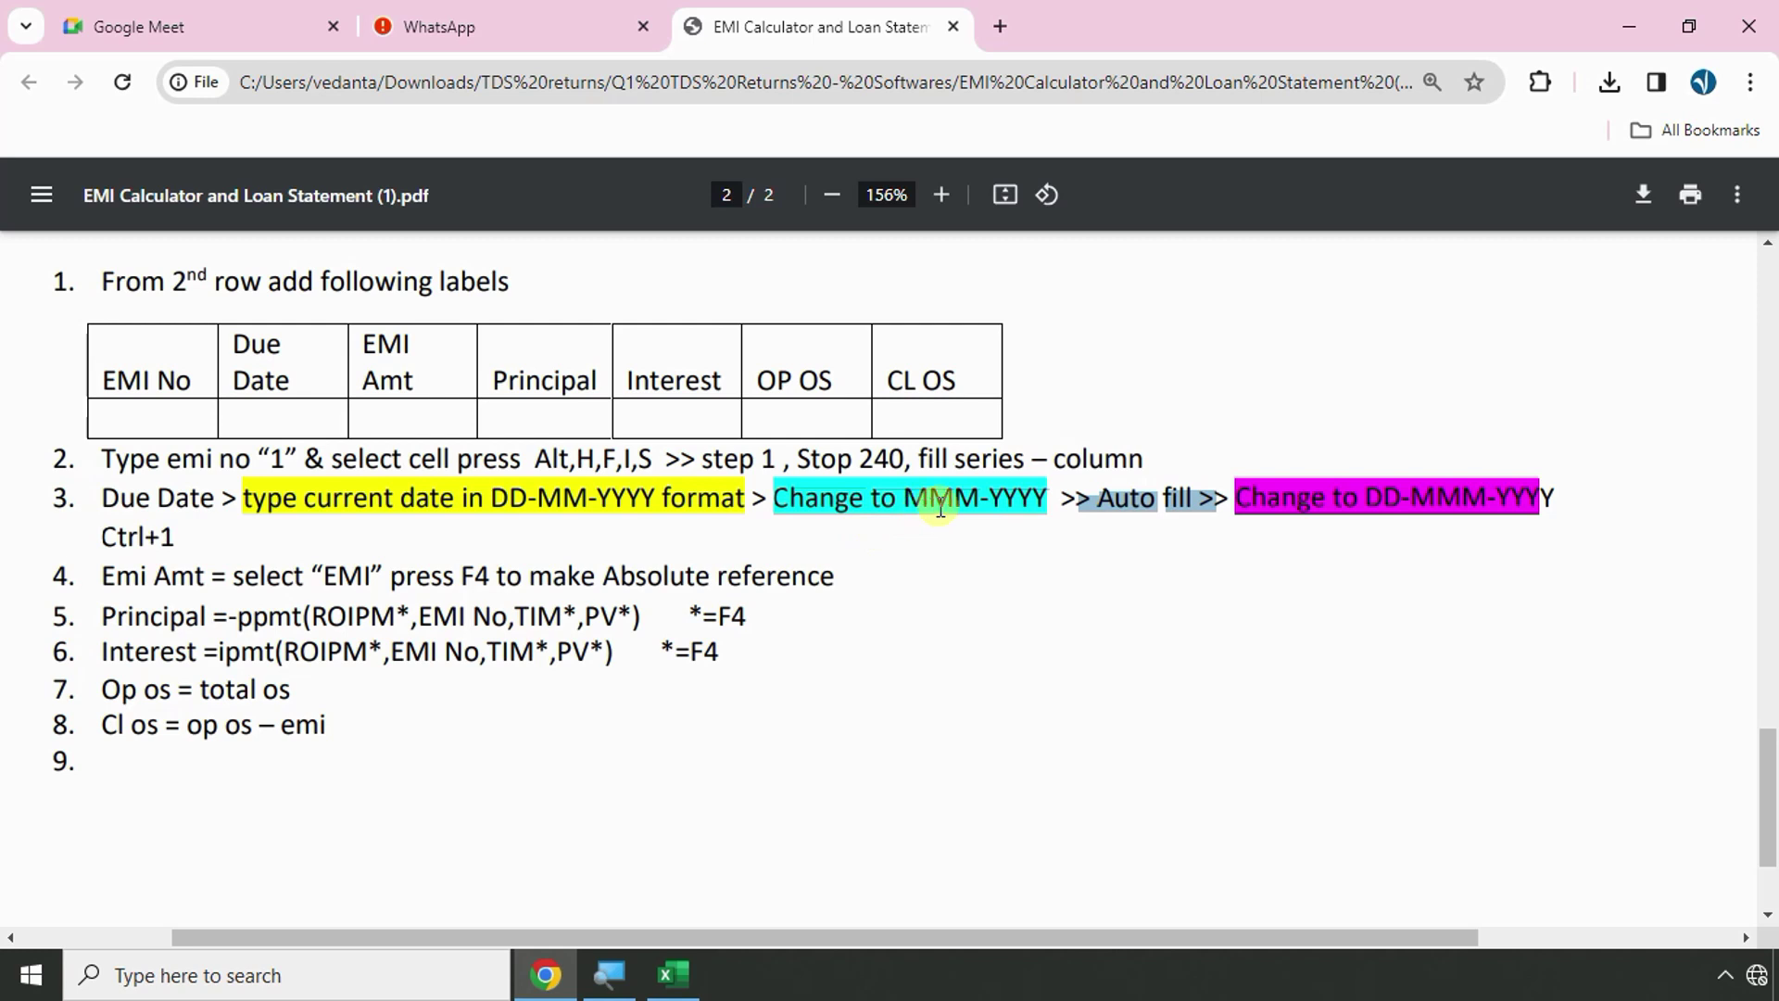
drag(1117, 507, 1198, 495)
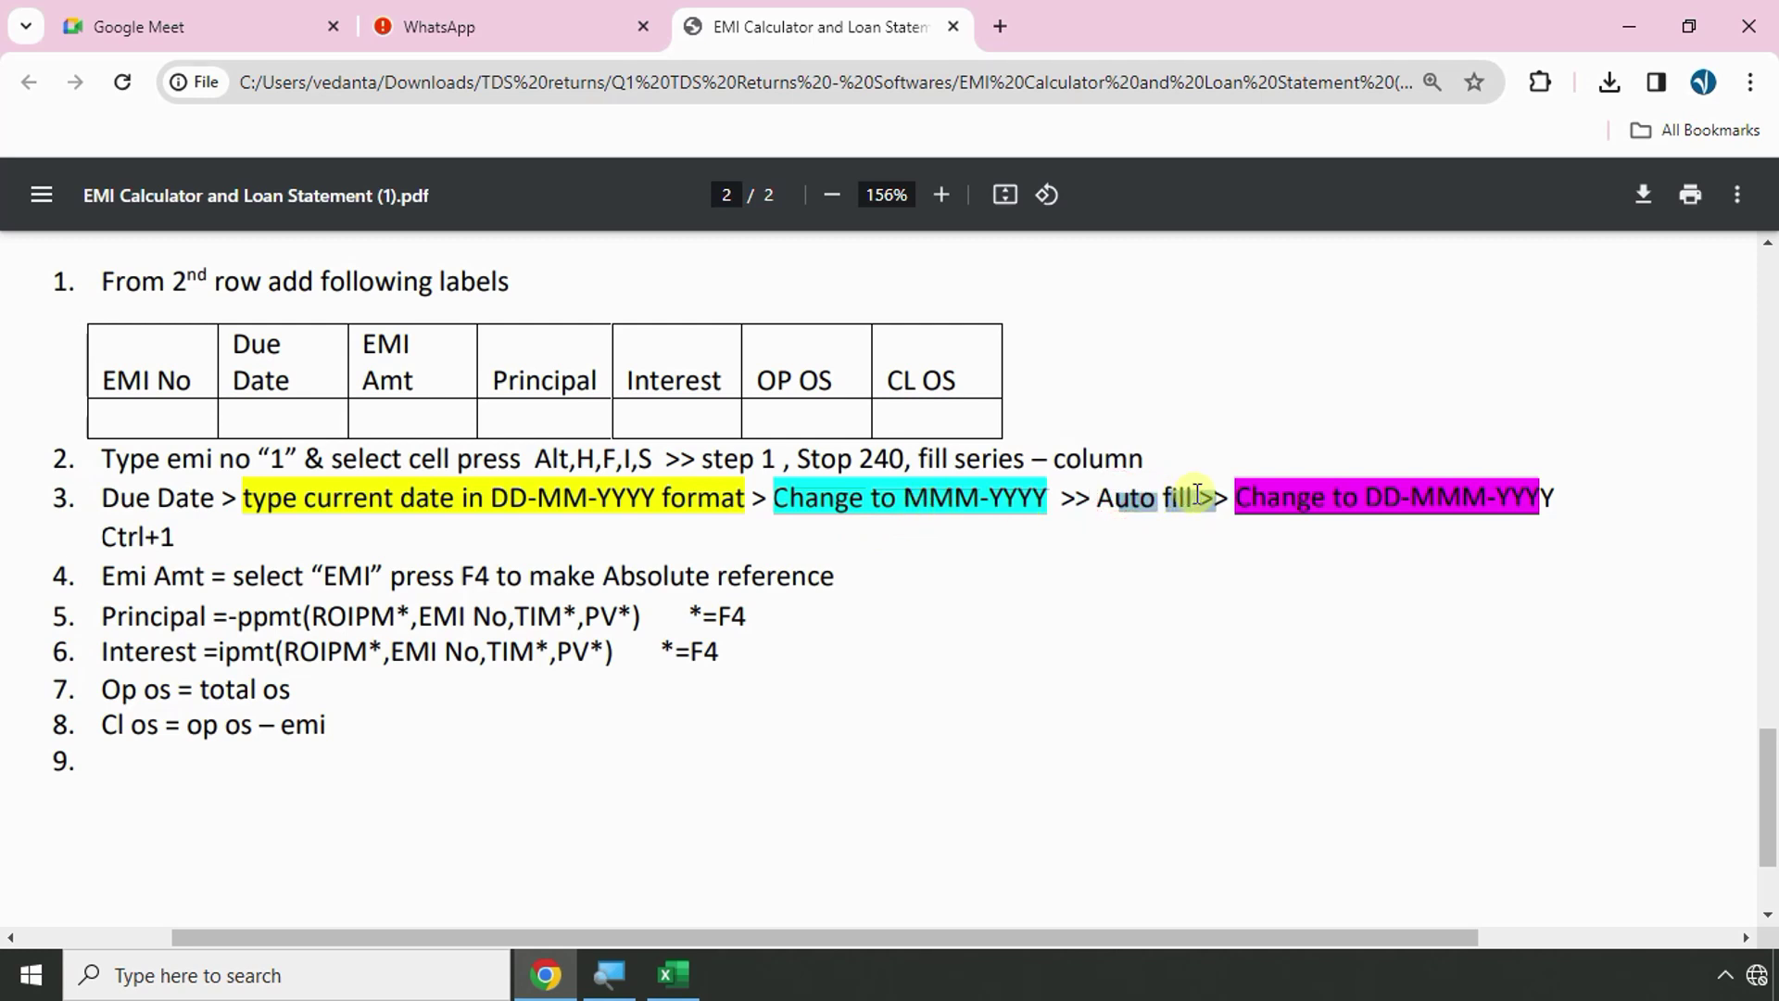
key(alt+Tab)
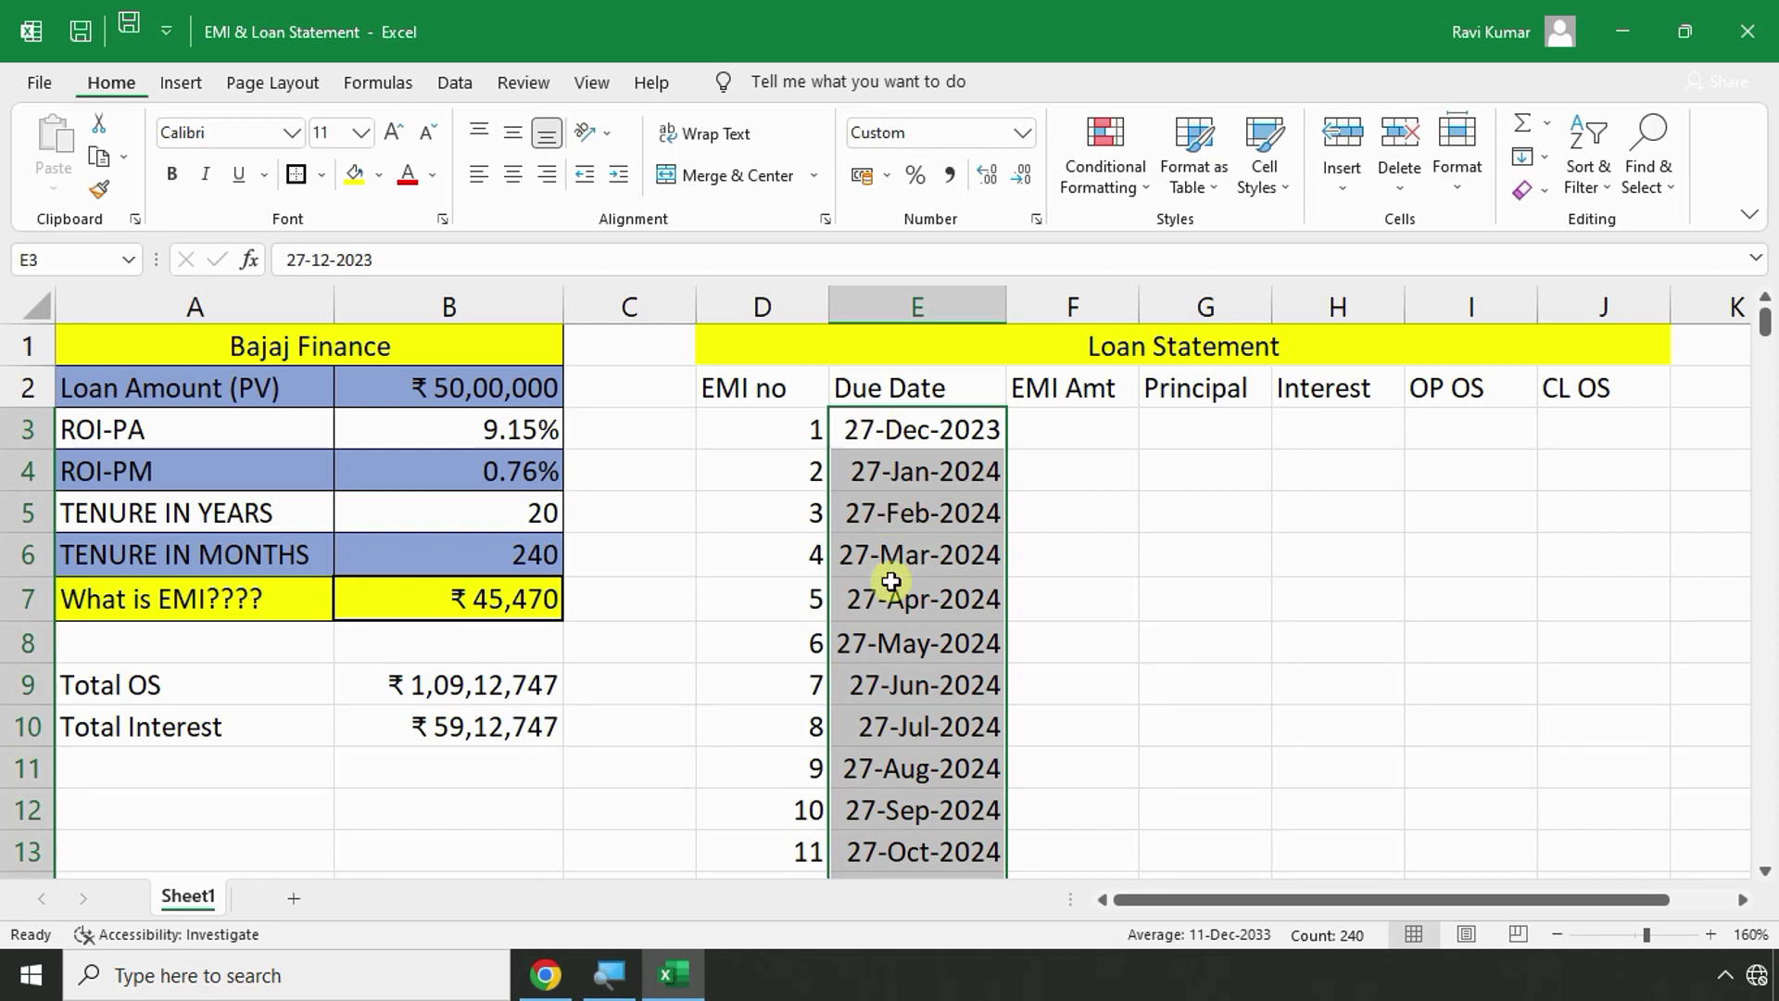
Examine the due dates down column E through EMI number 240 and clear the column selection.
scroll(919, 505, down, 6)
scroll(919, 505, down, 20)
scroll(919, 505, down, 20)
scroll(919, 505, down, 20)
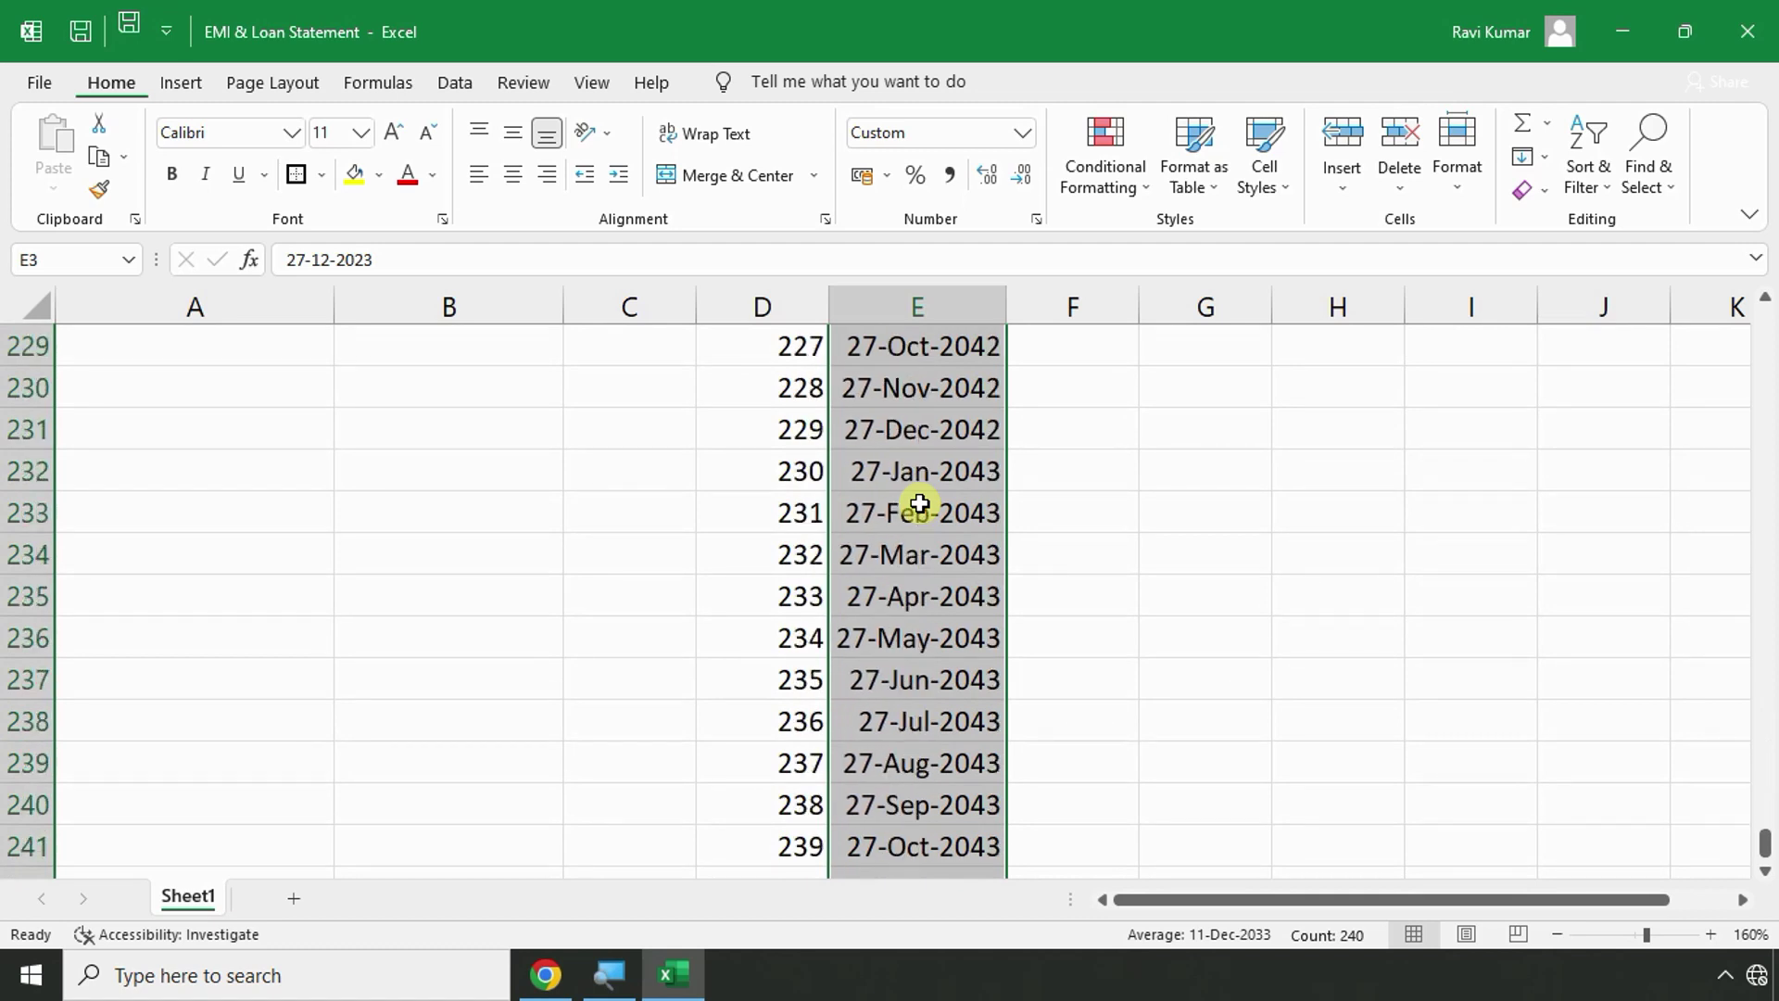
scroll(920, 505, down, 3)
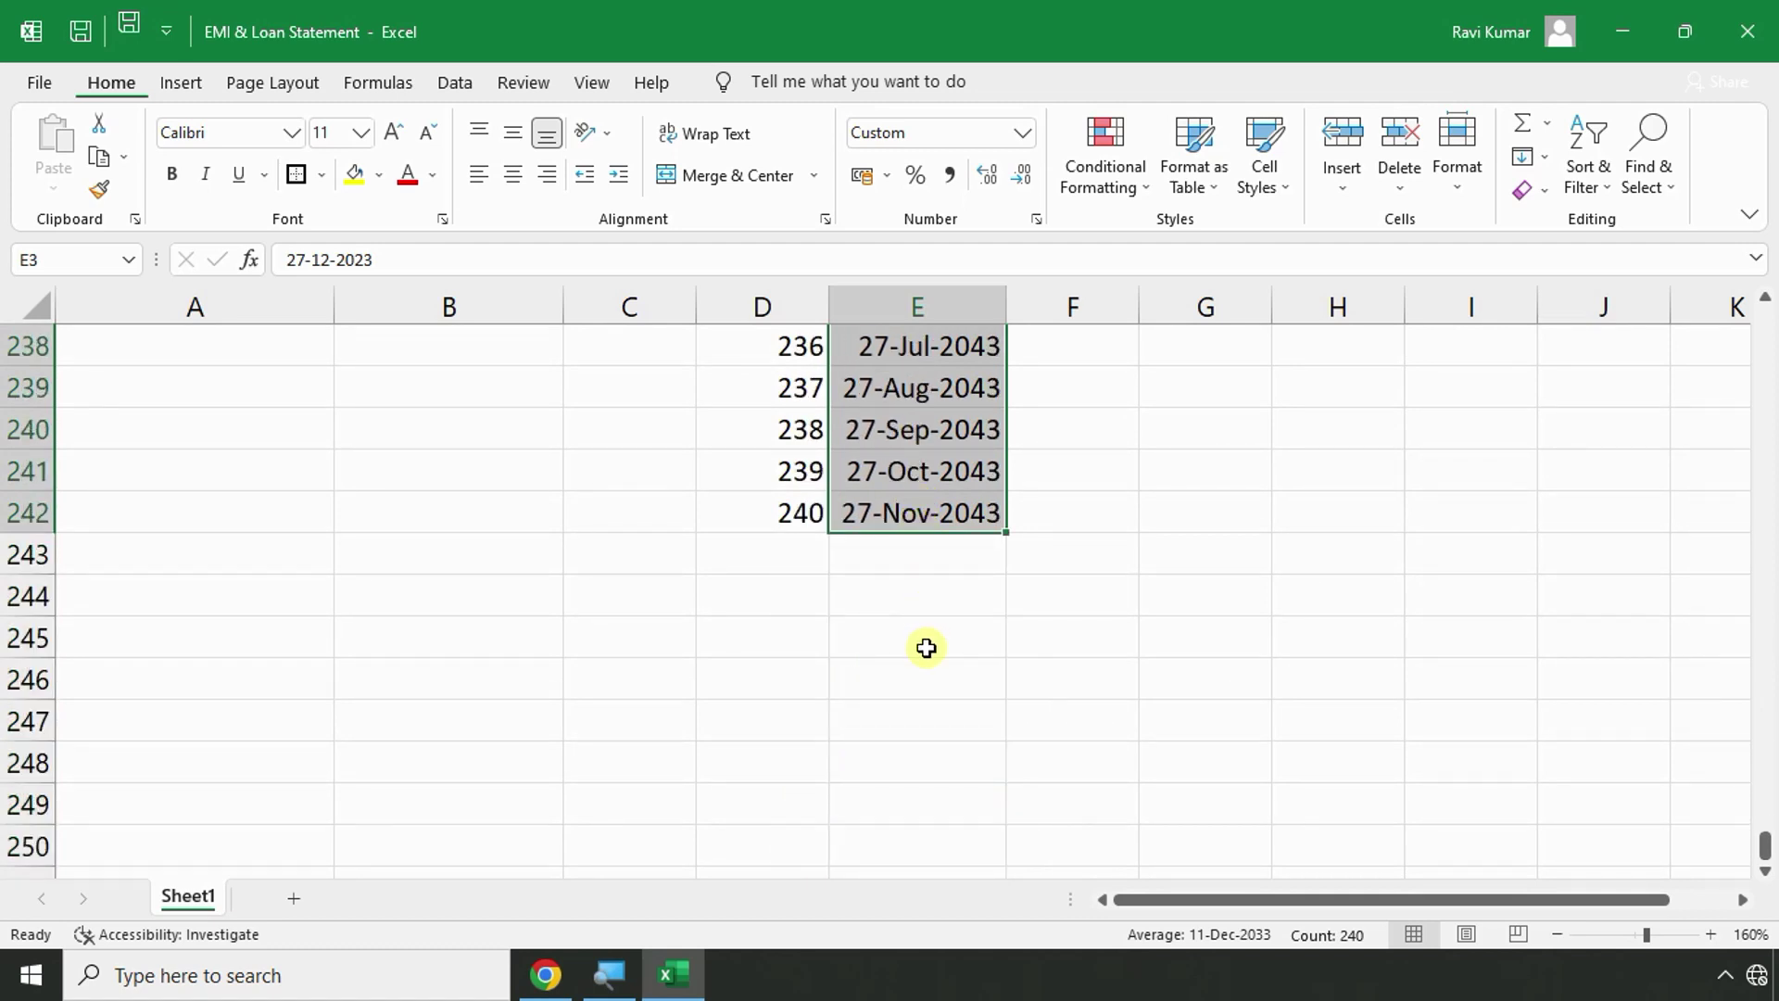
scroll(927, 648, up, 20)
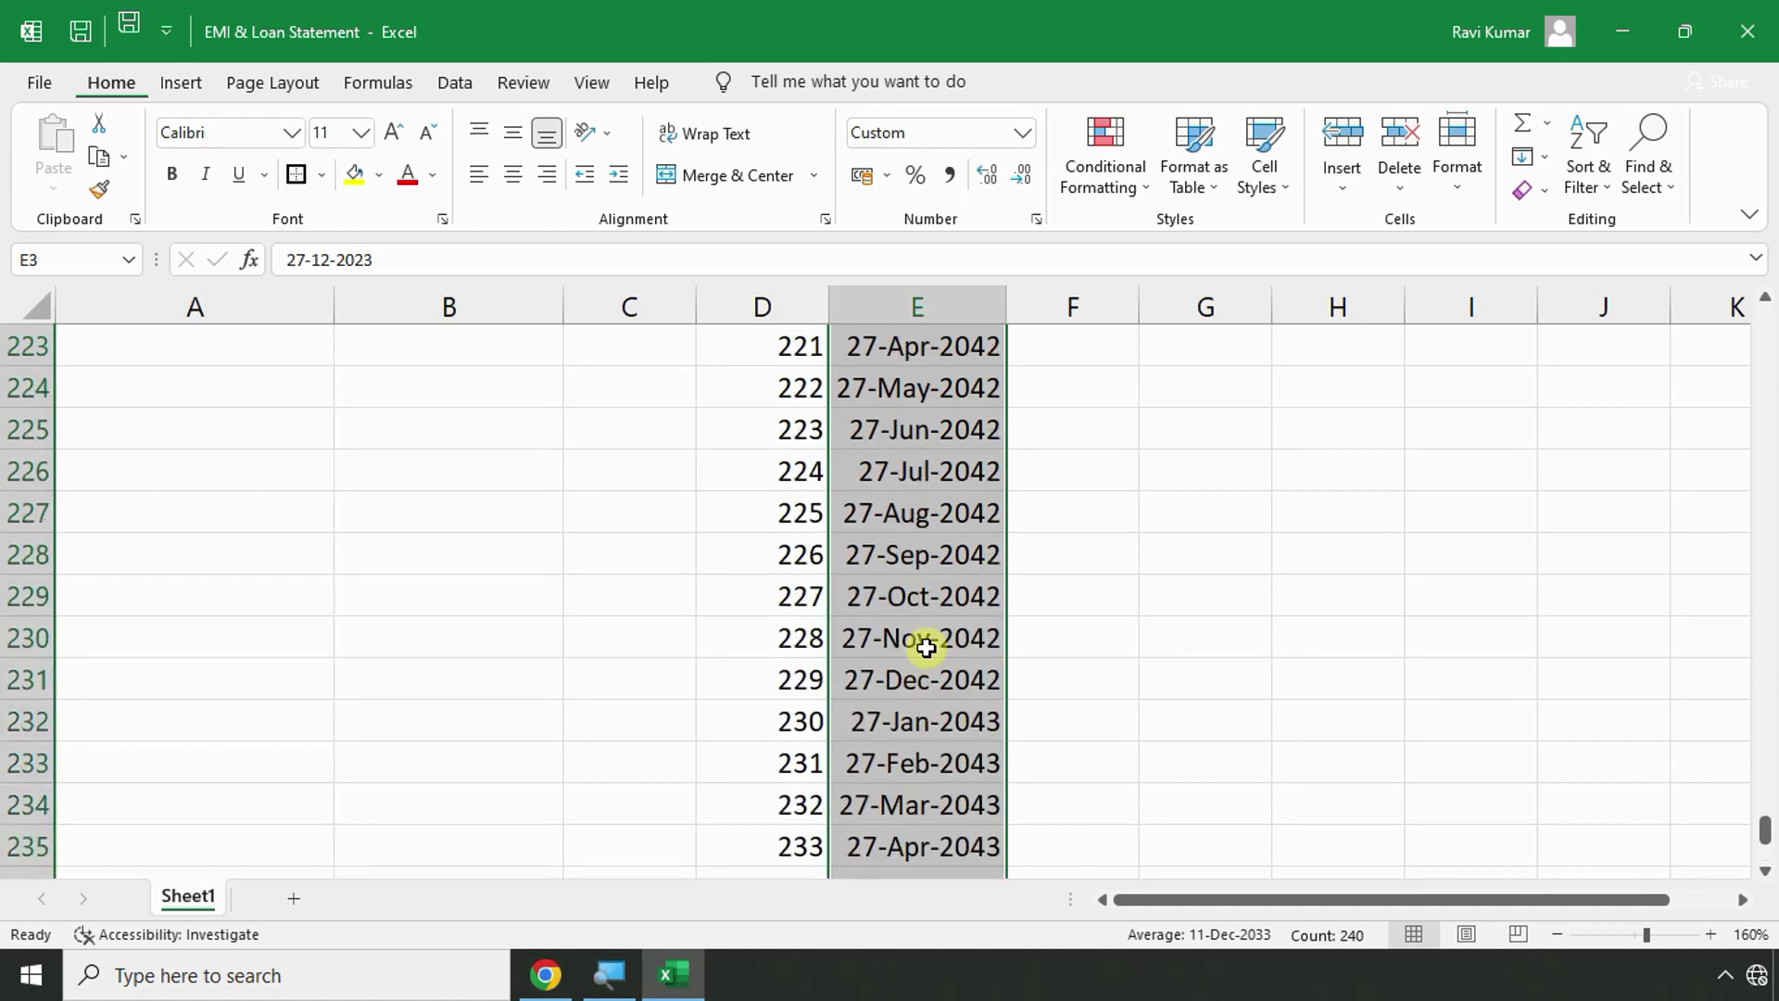
scroll(926, 647, up, 20)
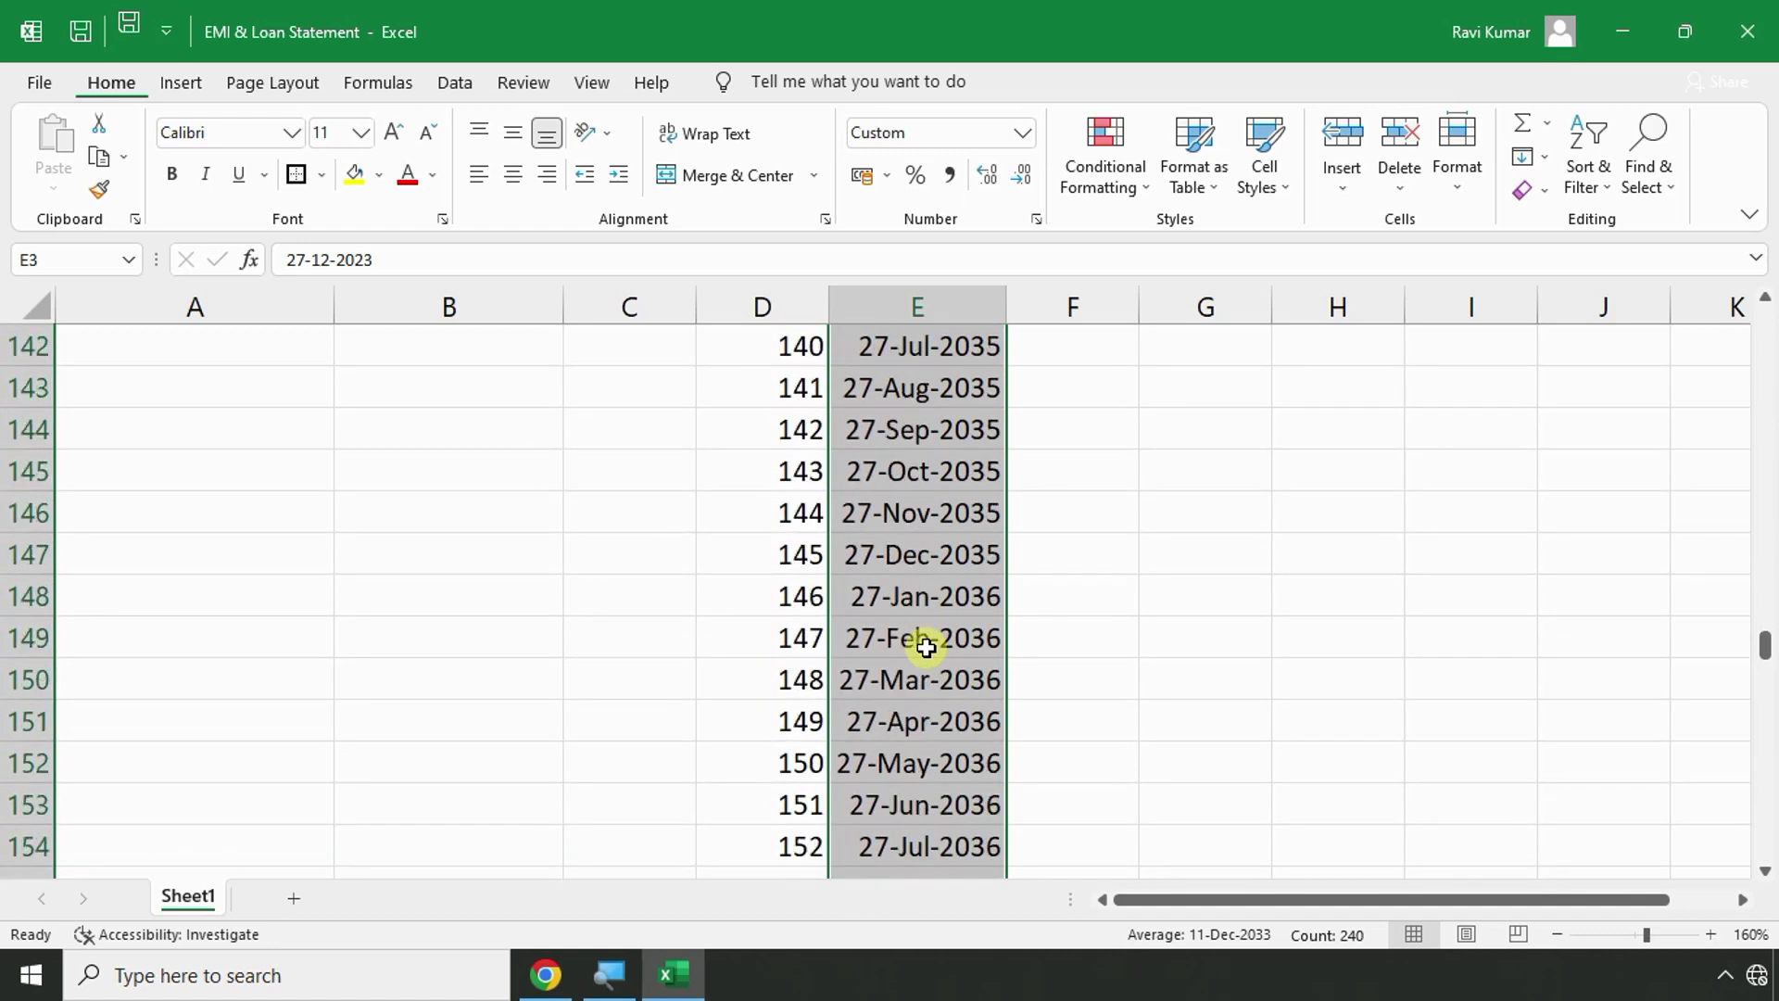
click(1211, 587)
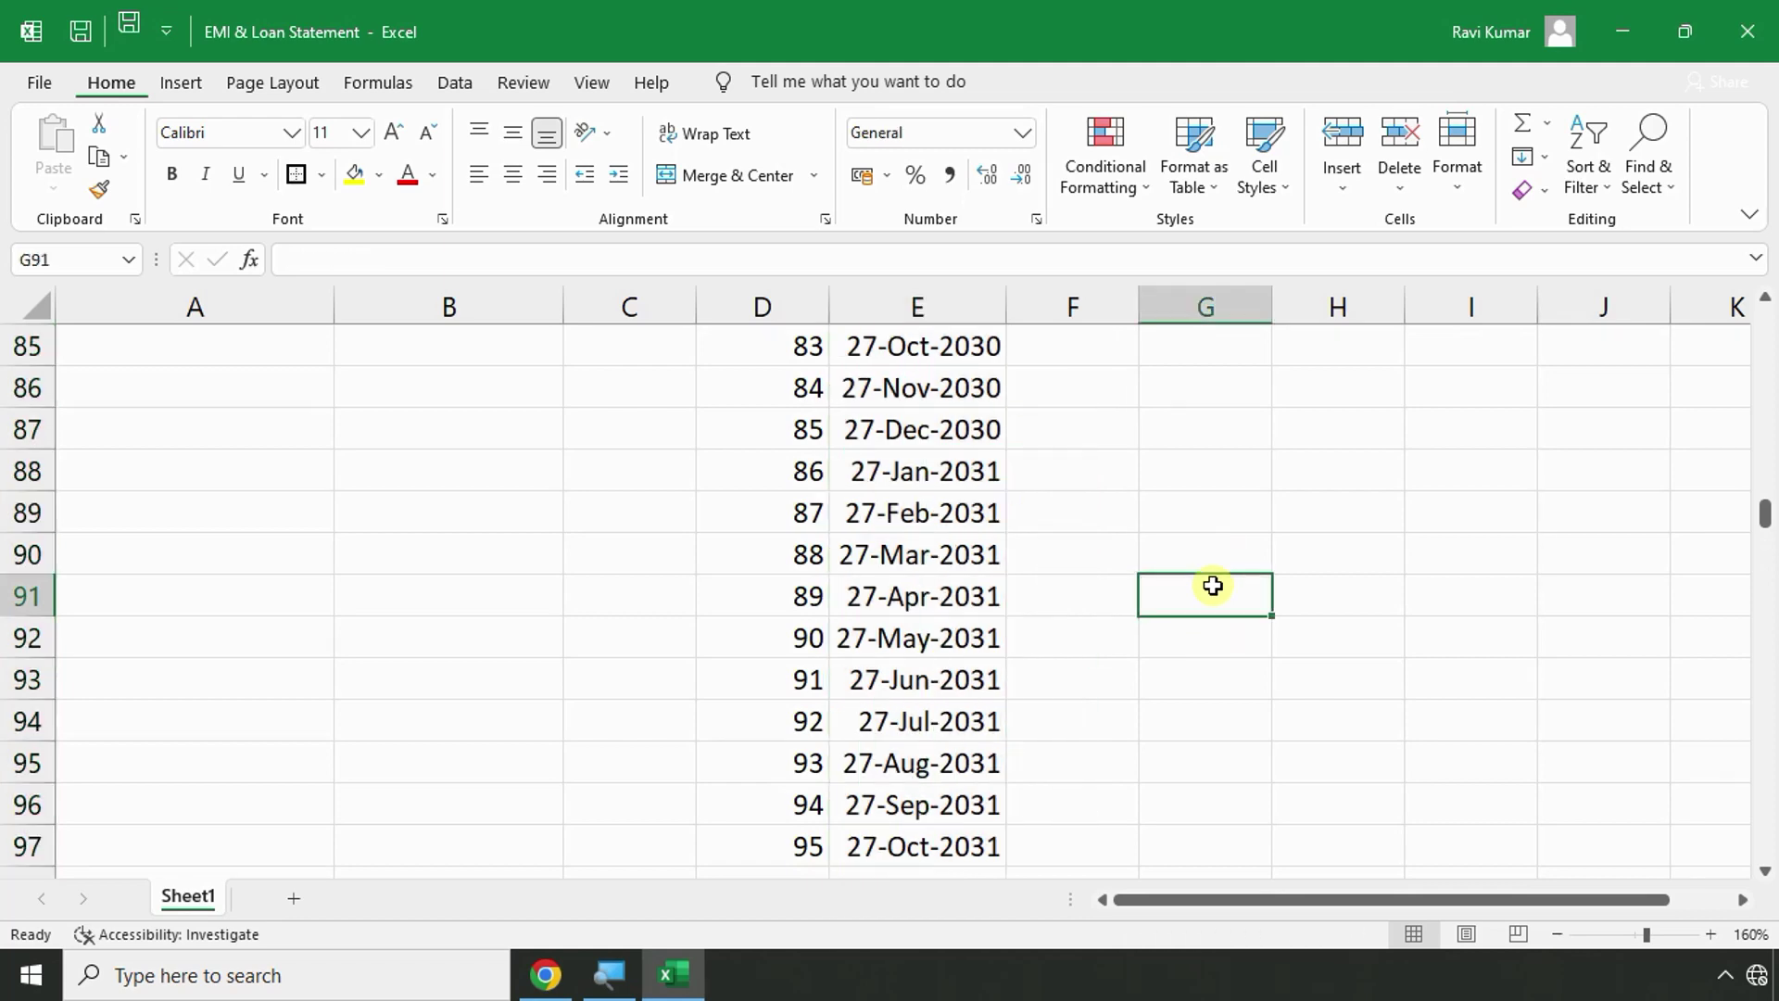
Narrow the empty column C and the EMI no column D in the loan statement sheet.
scroll(1211, 588, up, 20)
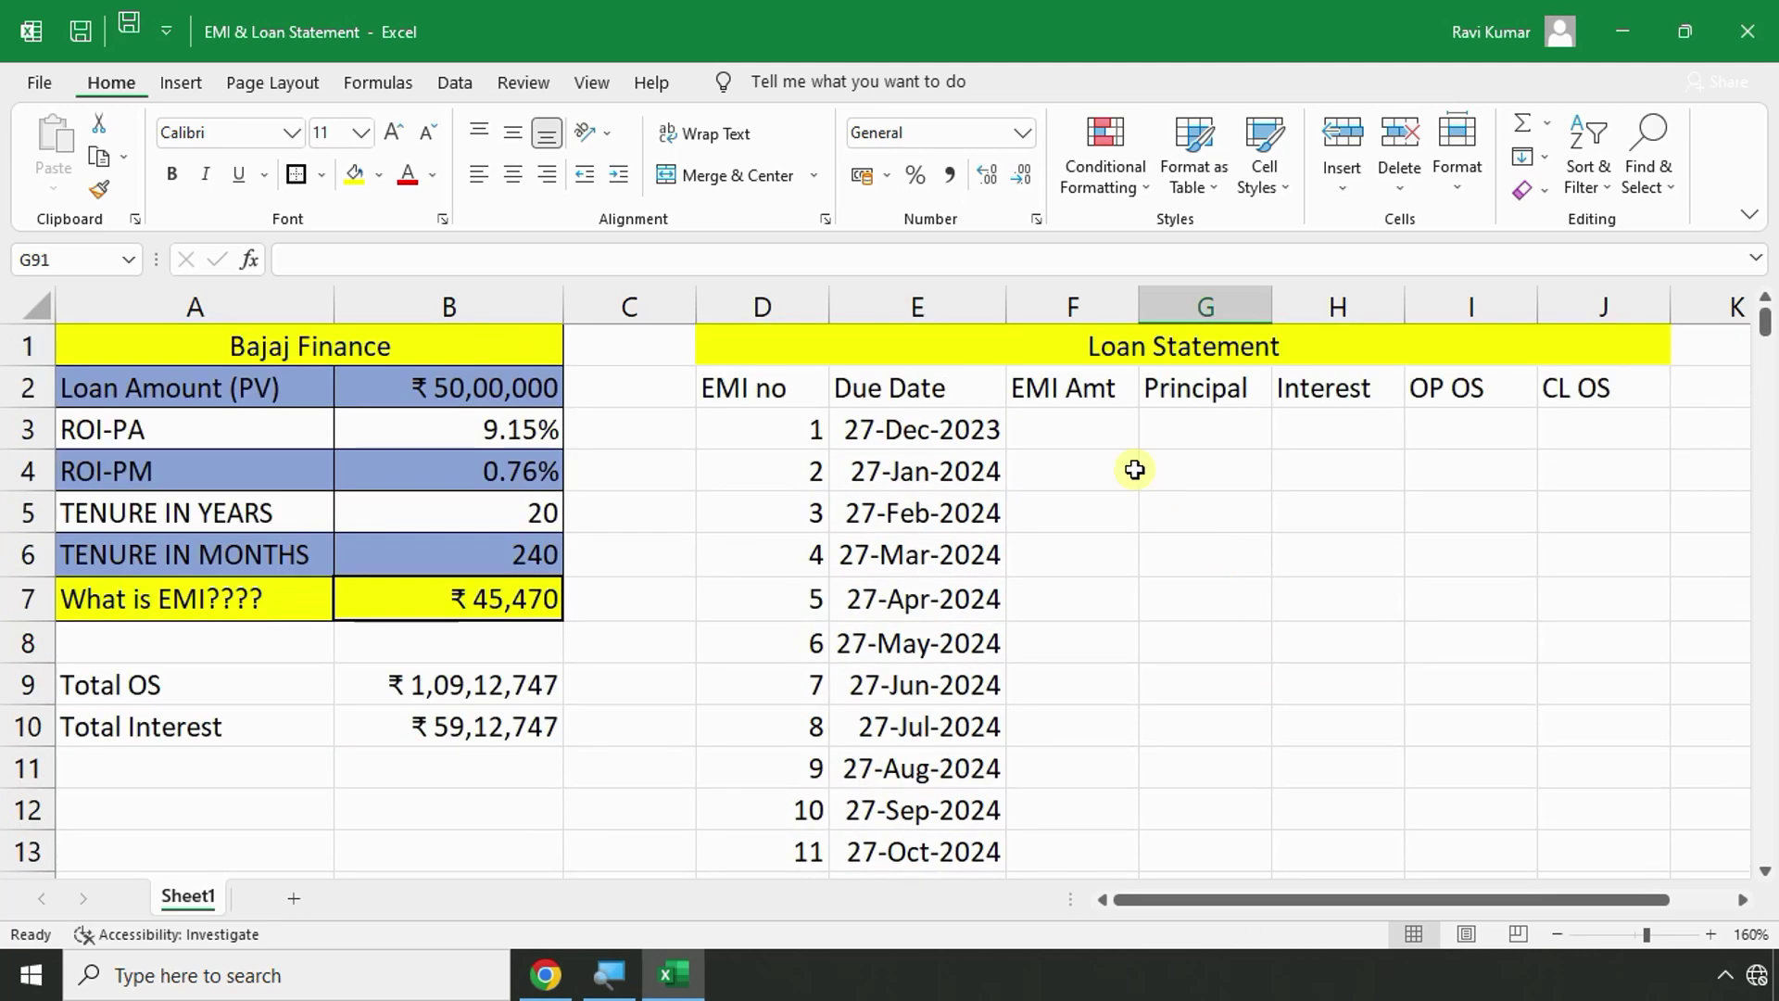
click(1080, 427)
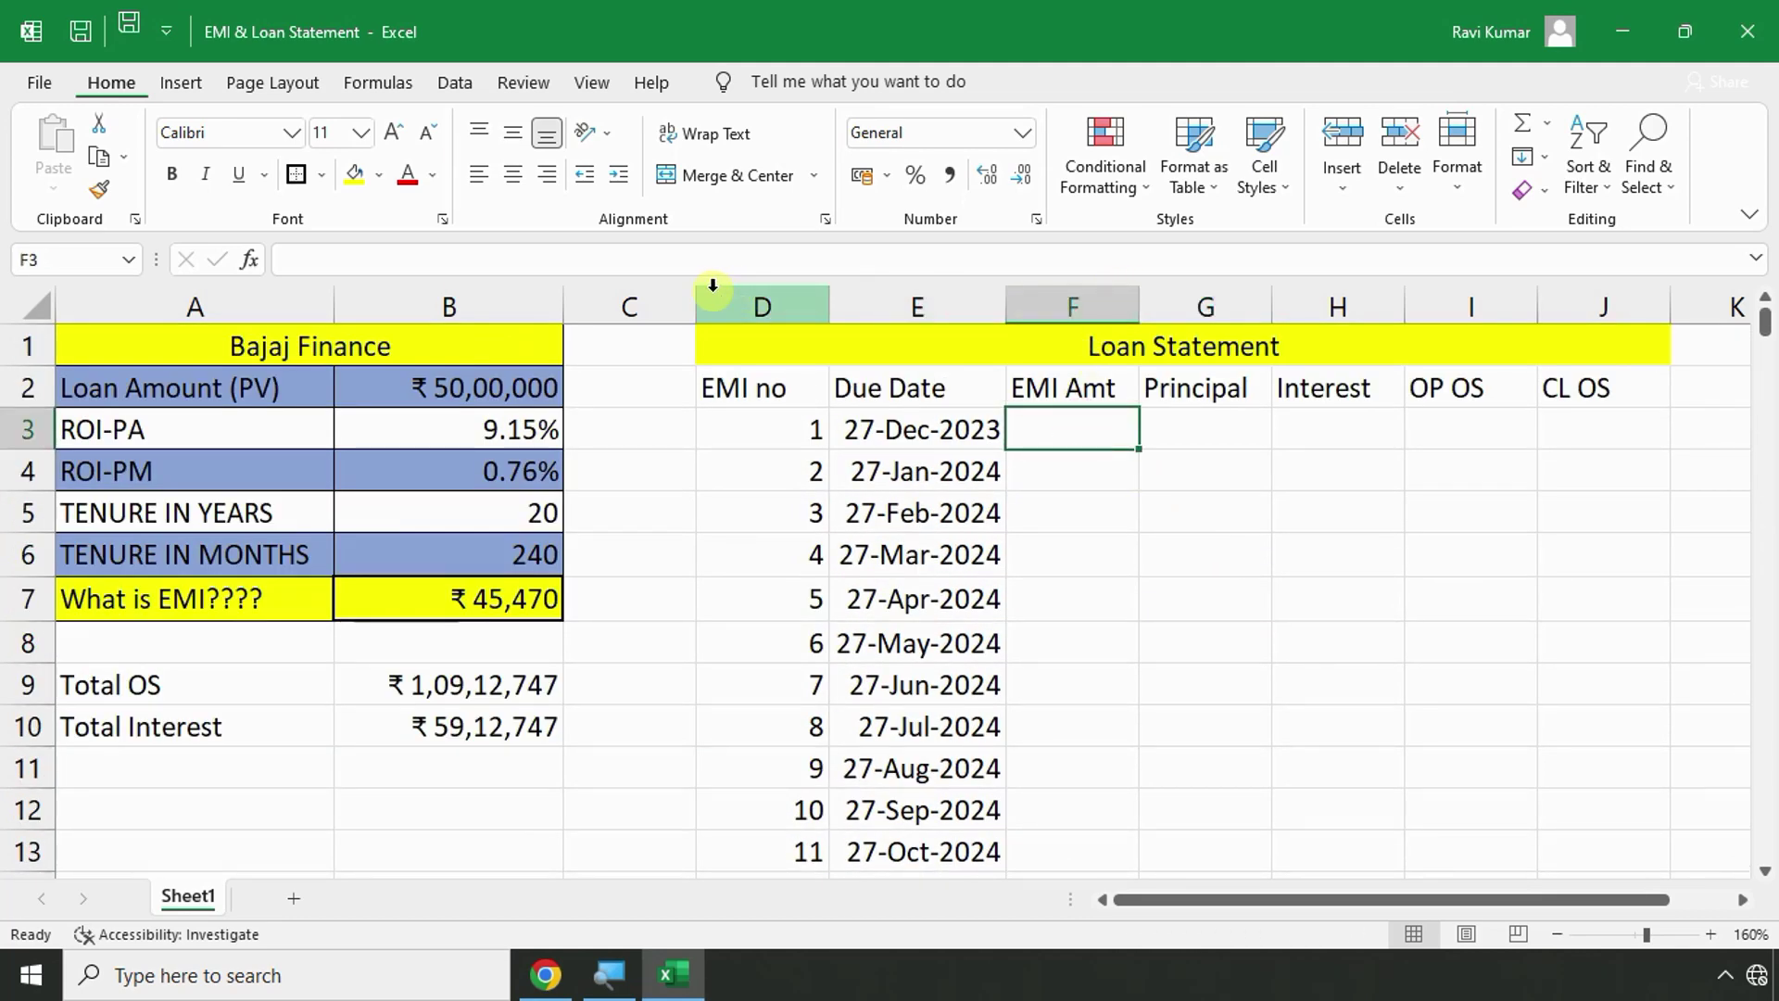
drag(696, 294, 621, 301)
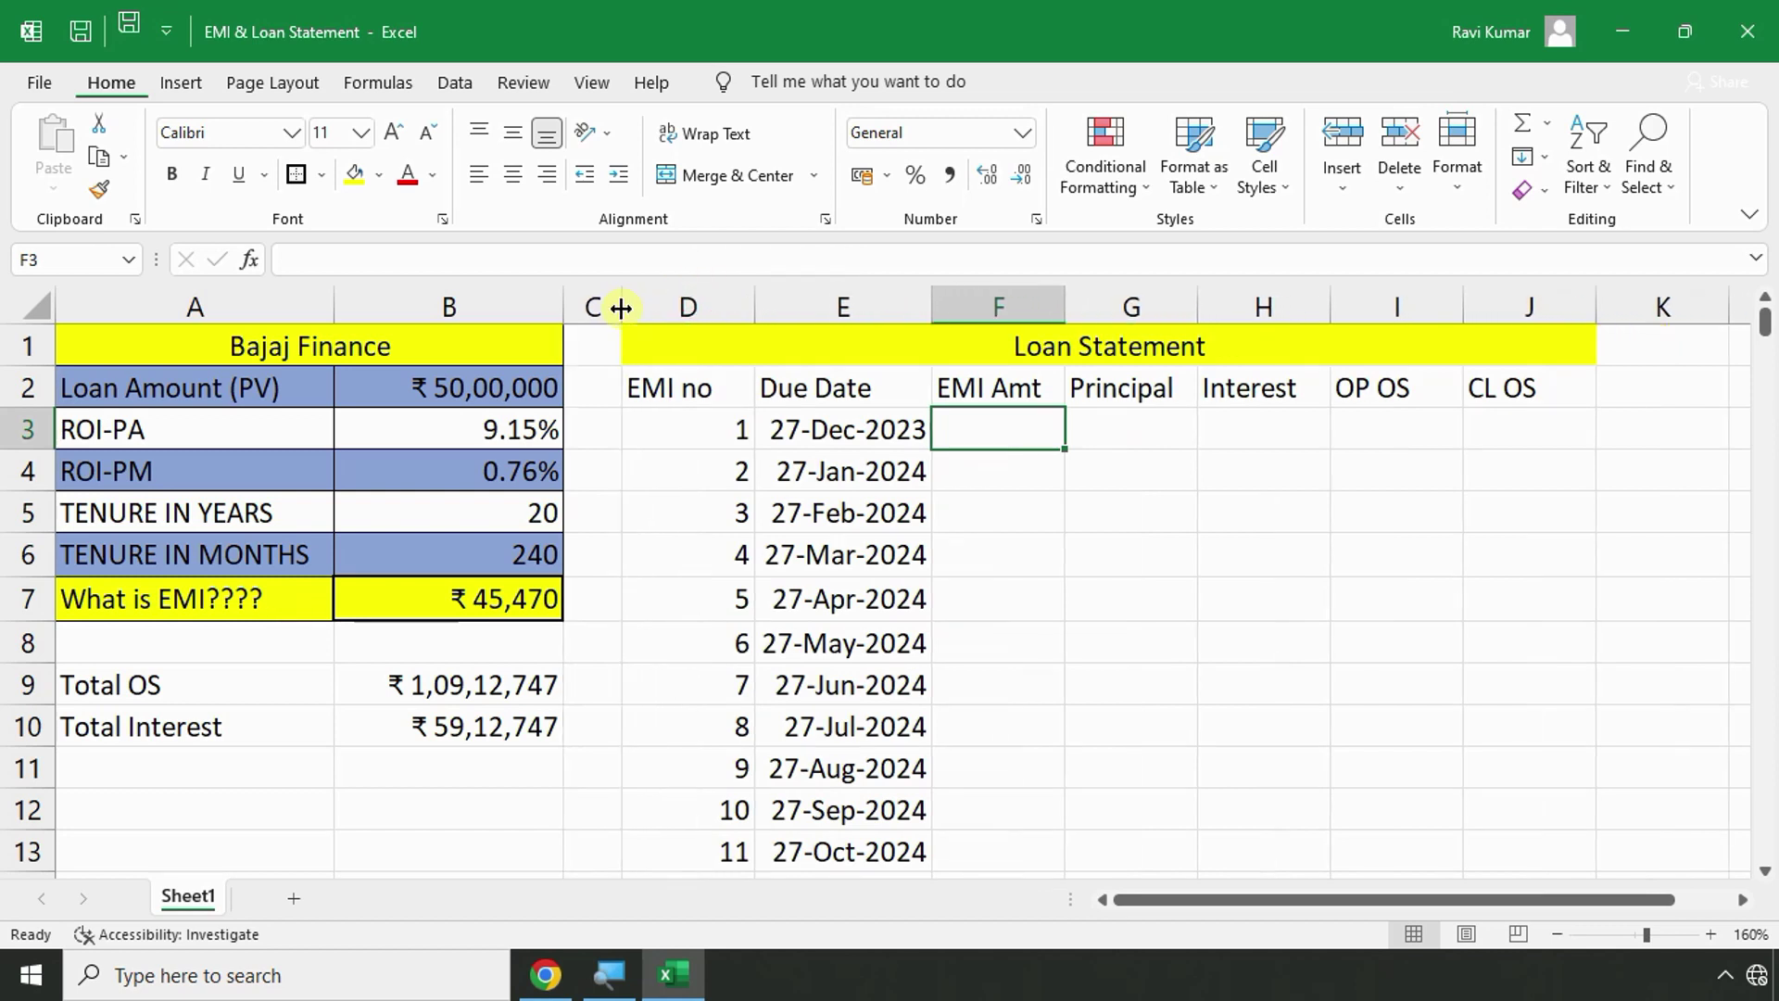
drag(754, 293, 729, 293)
click(988, 498)
Enter the first EMI Amt in F3 as the formula =B7, linking to the calculated EMI.
click(966, 425)
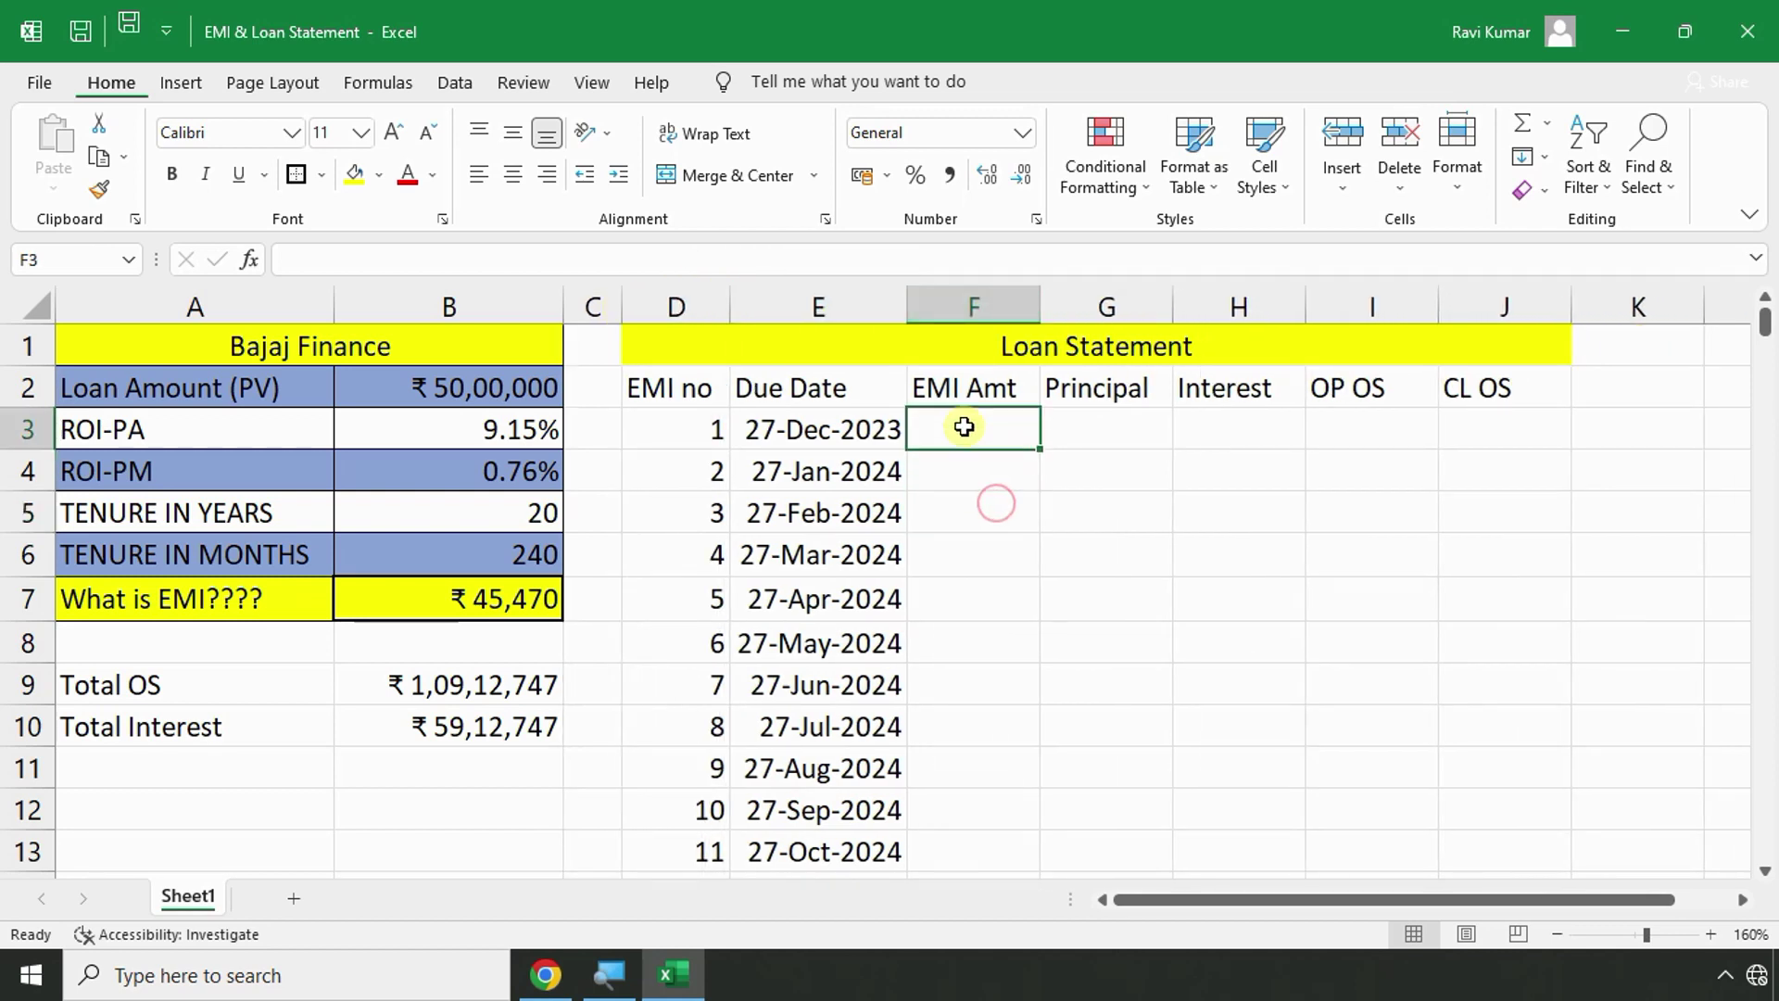
click(491, 598)
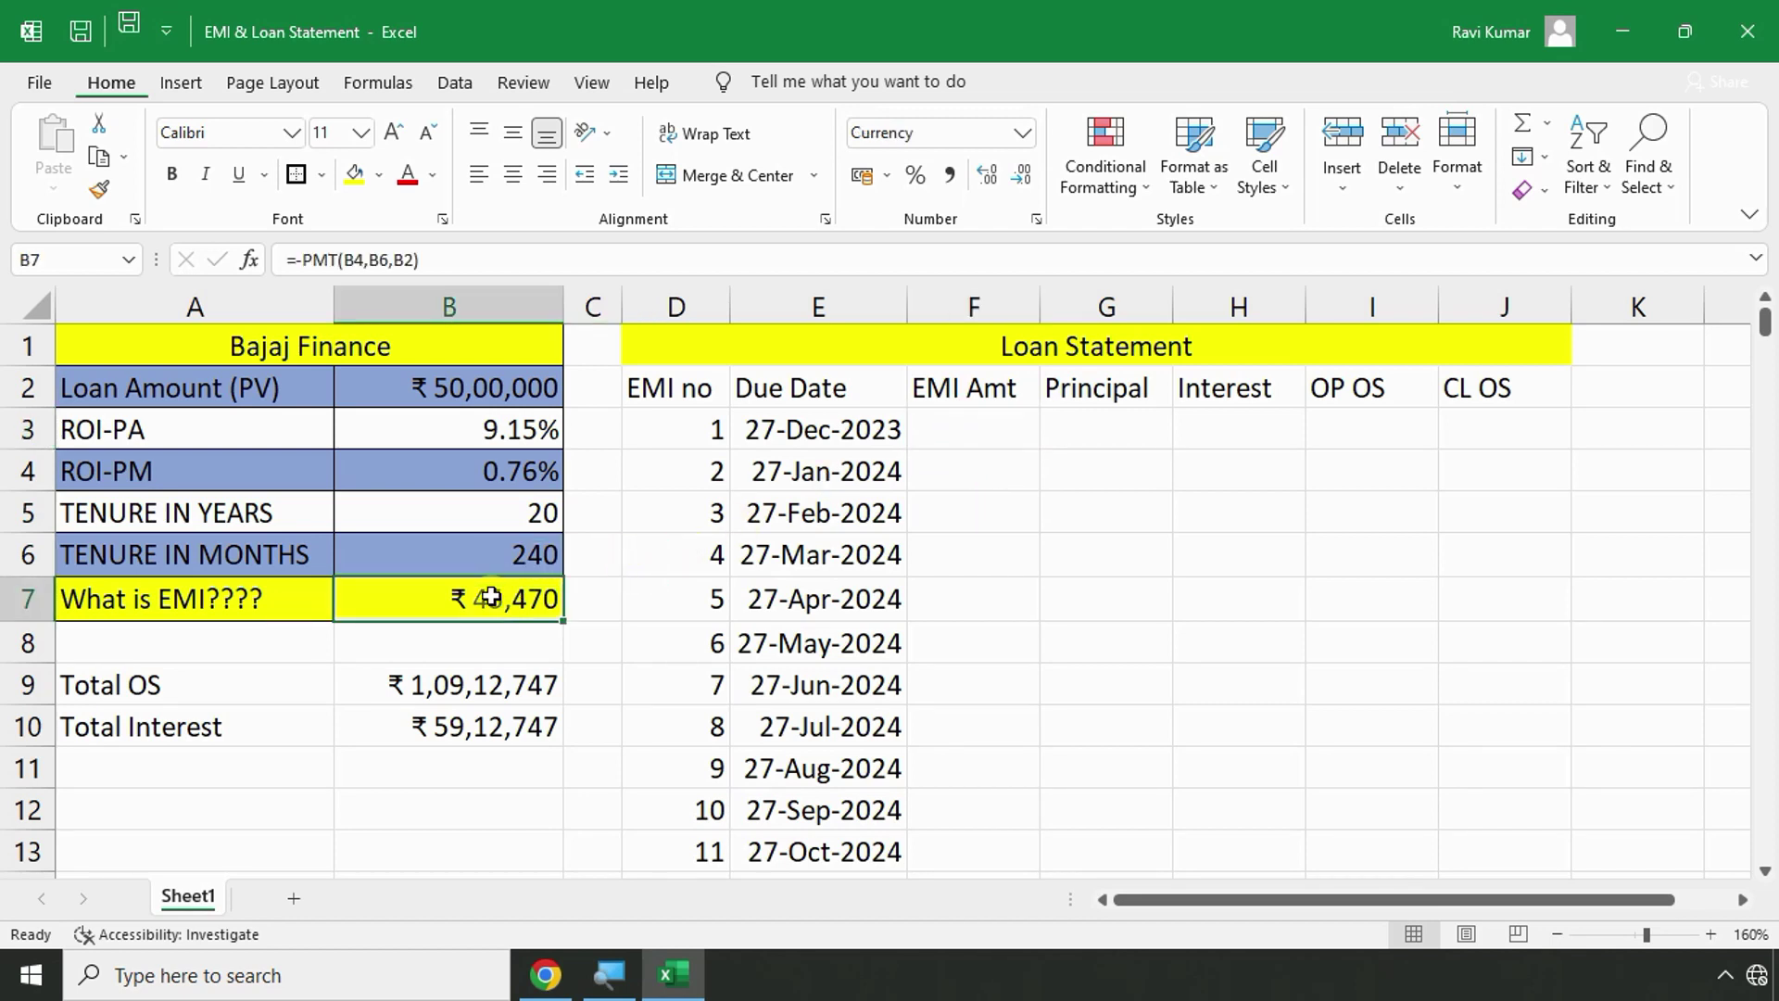
click(929, 424)
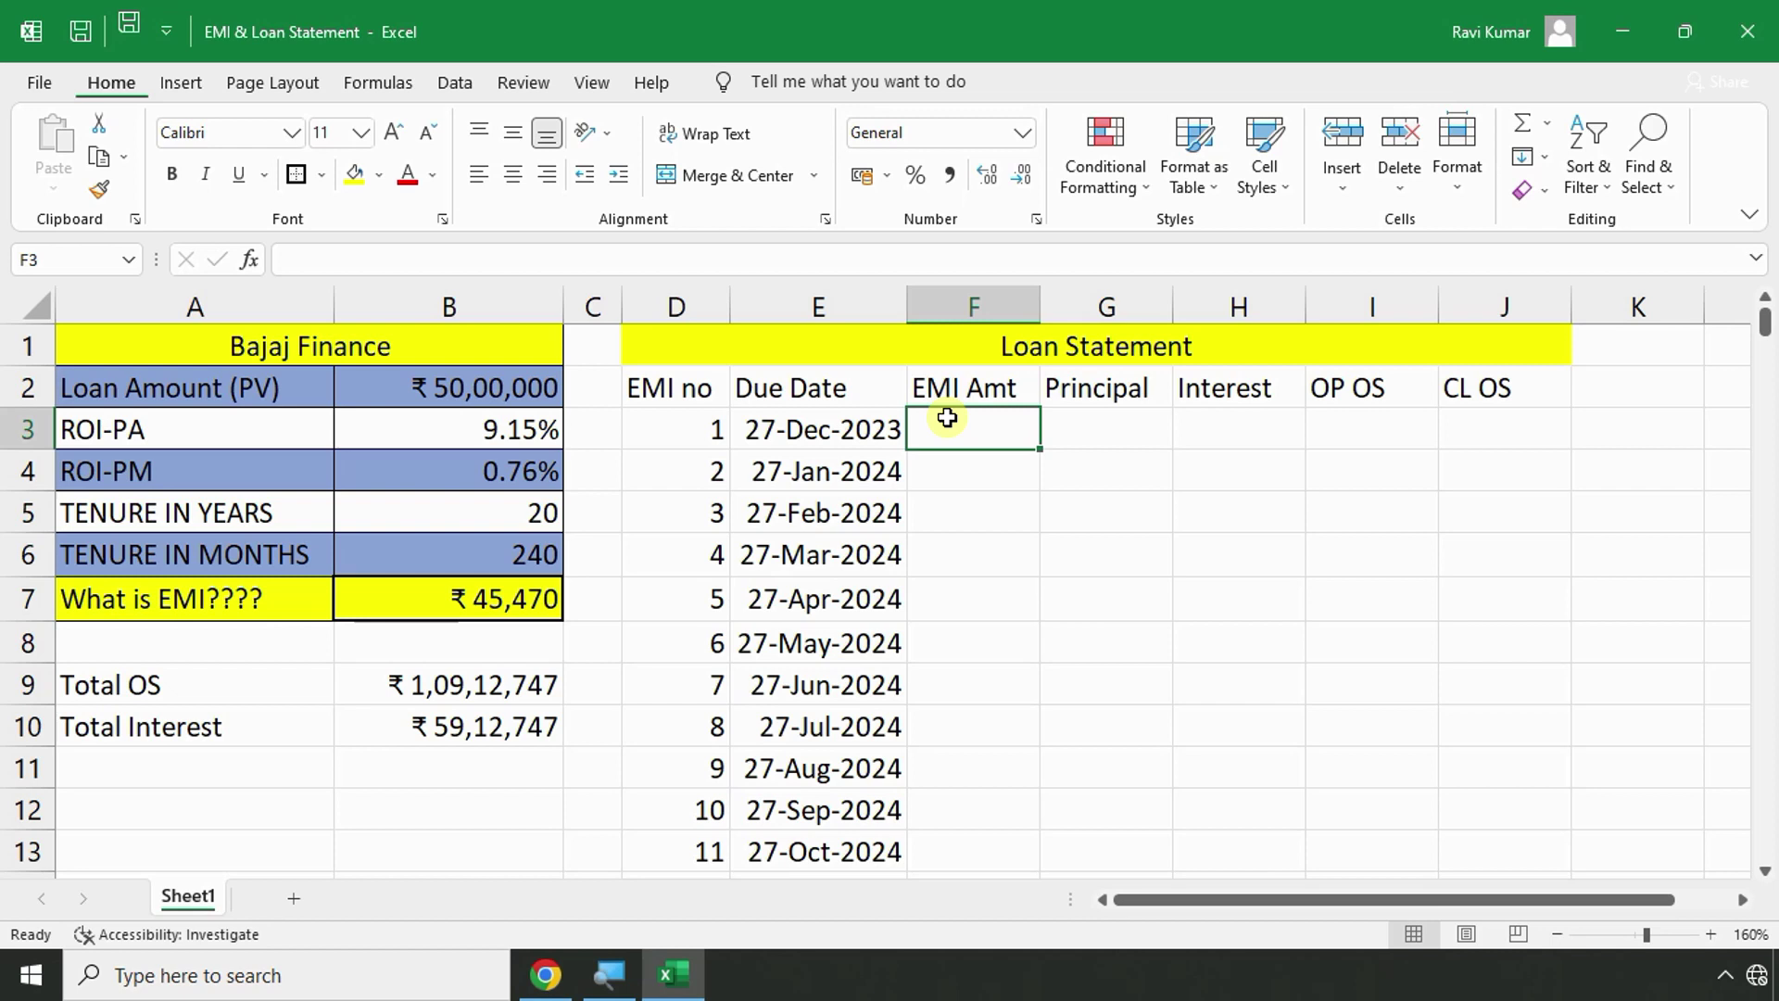
text(=)
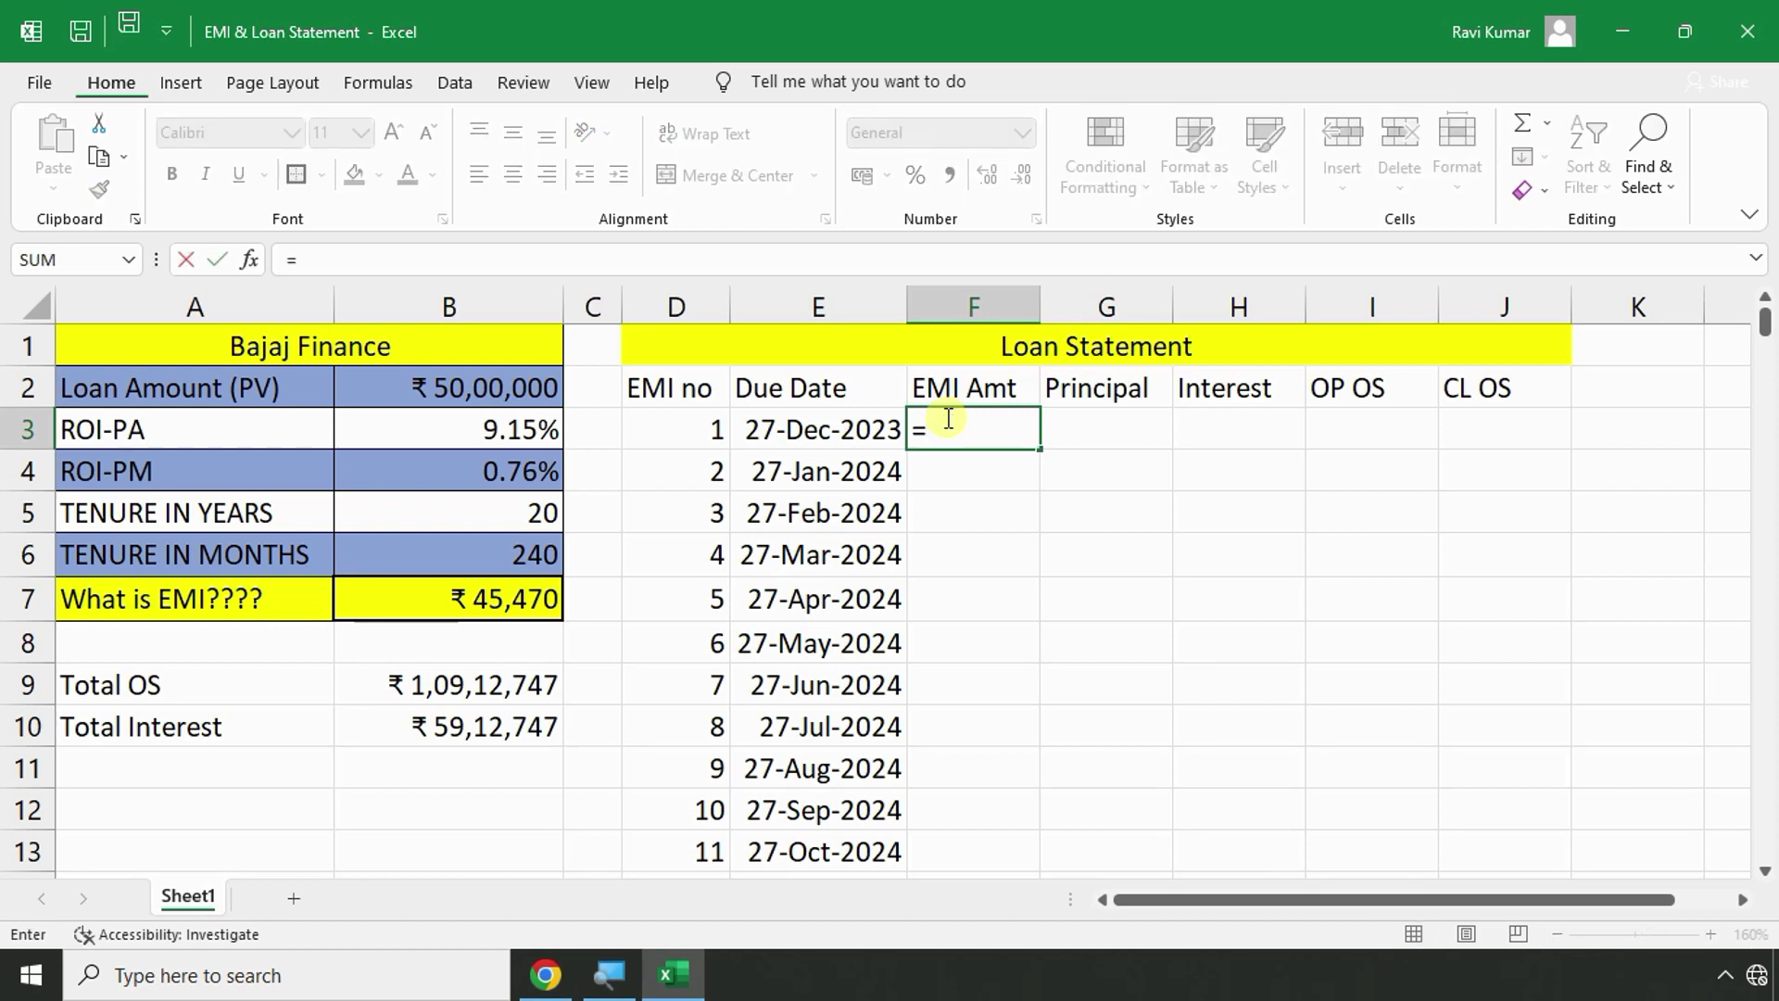
click(474, 590)
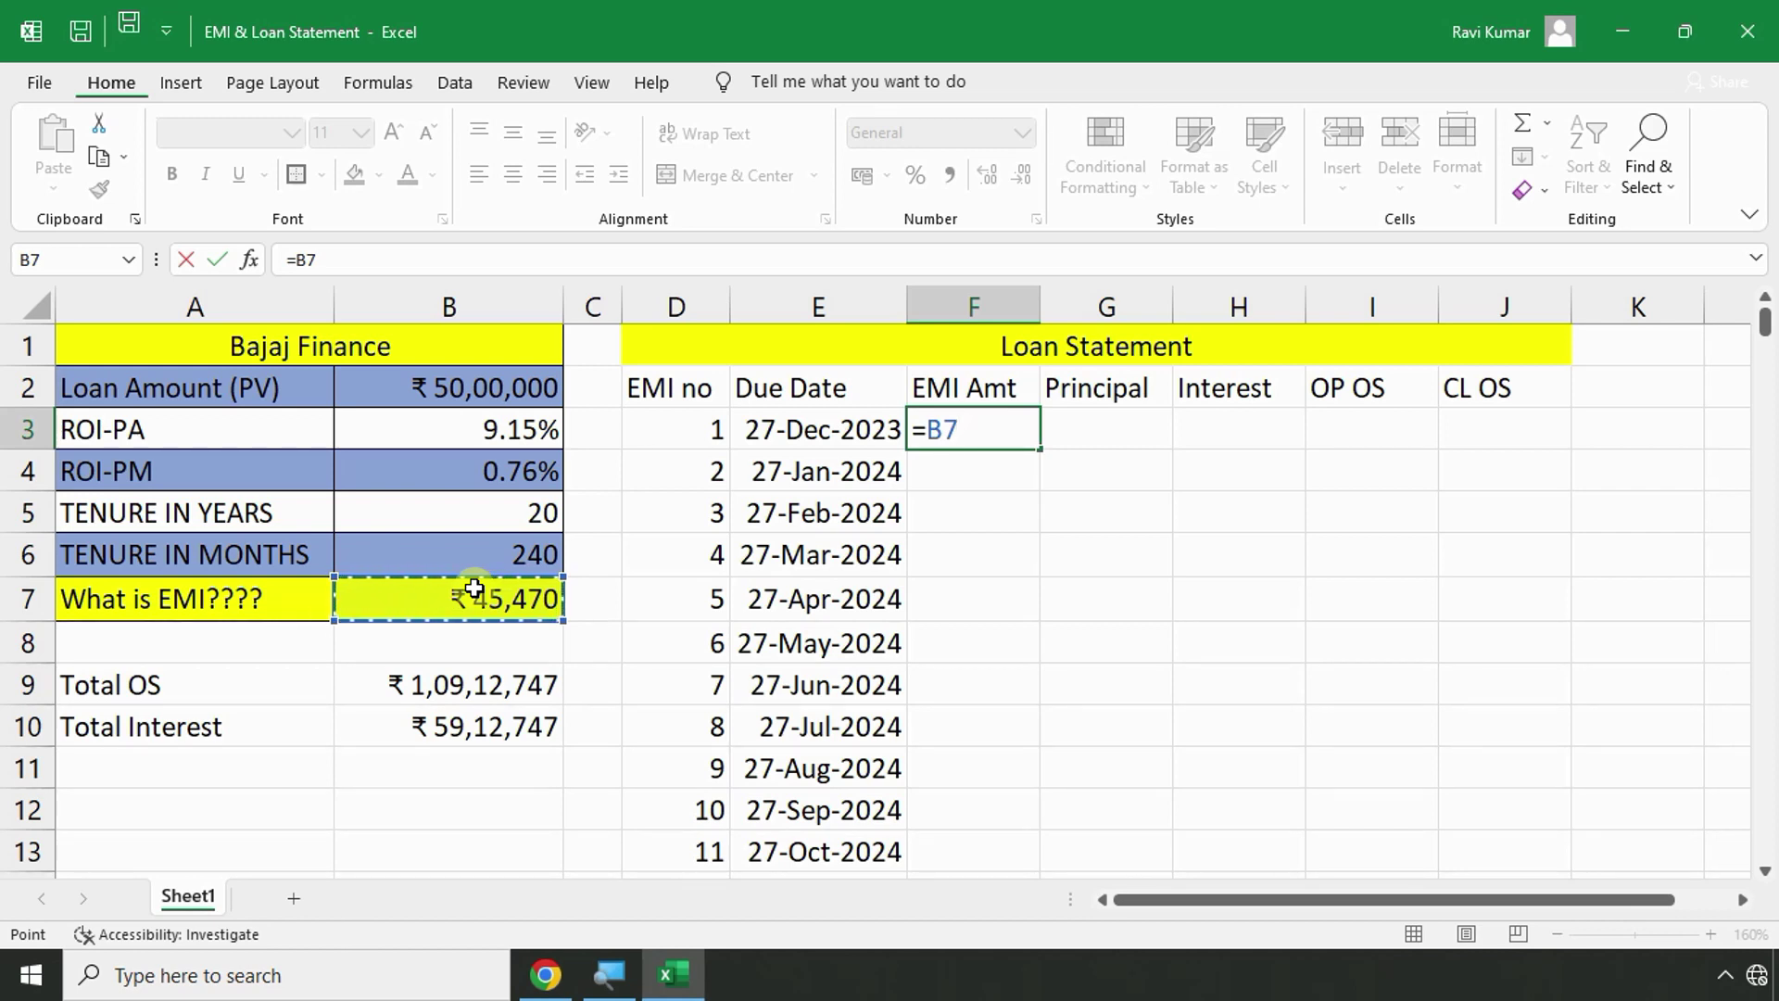
key(Return)
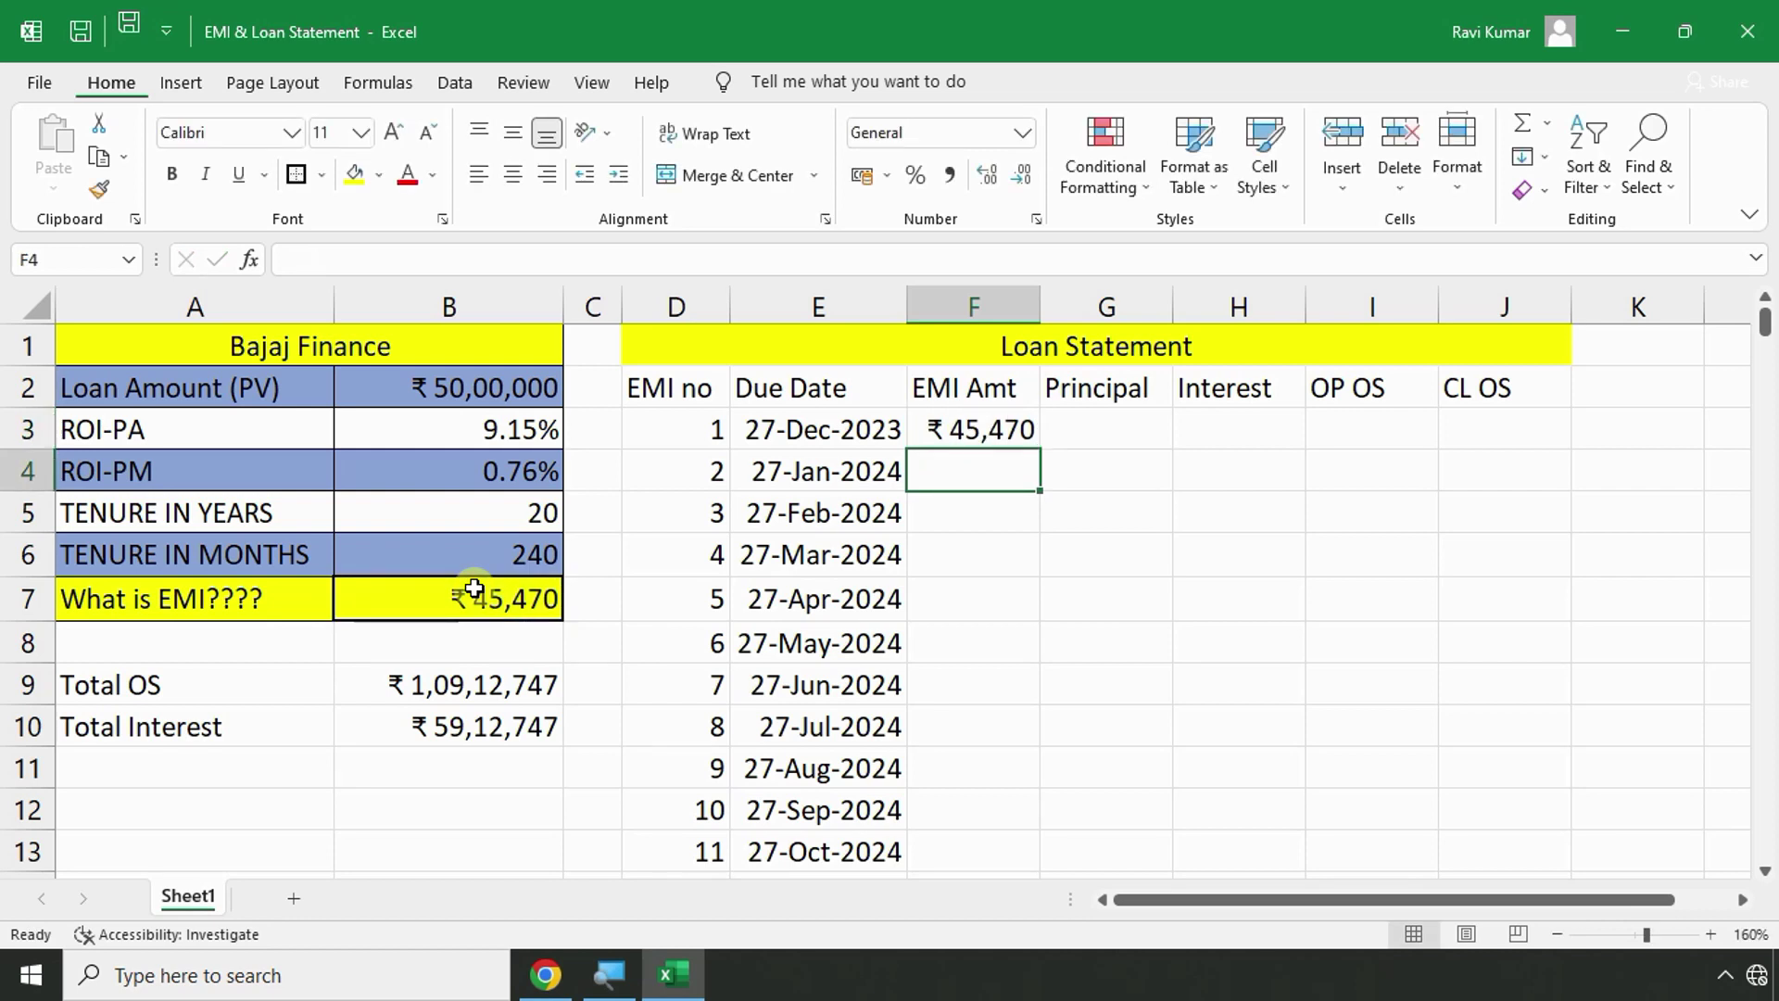
Try to copy the relative EMI formula from F3 into F4 and inspect the cell reference in each.
click(982, 429)
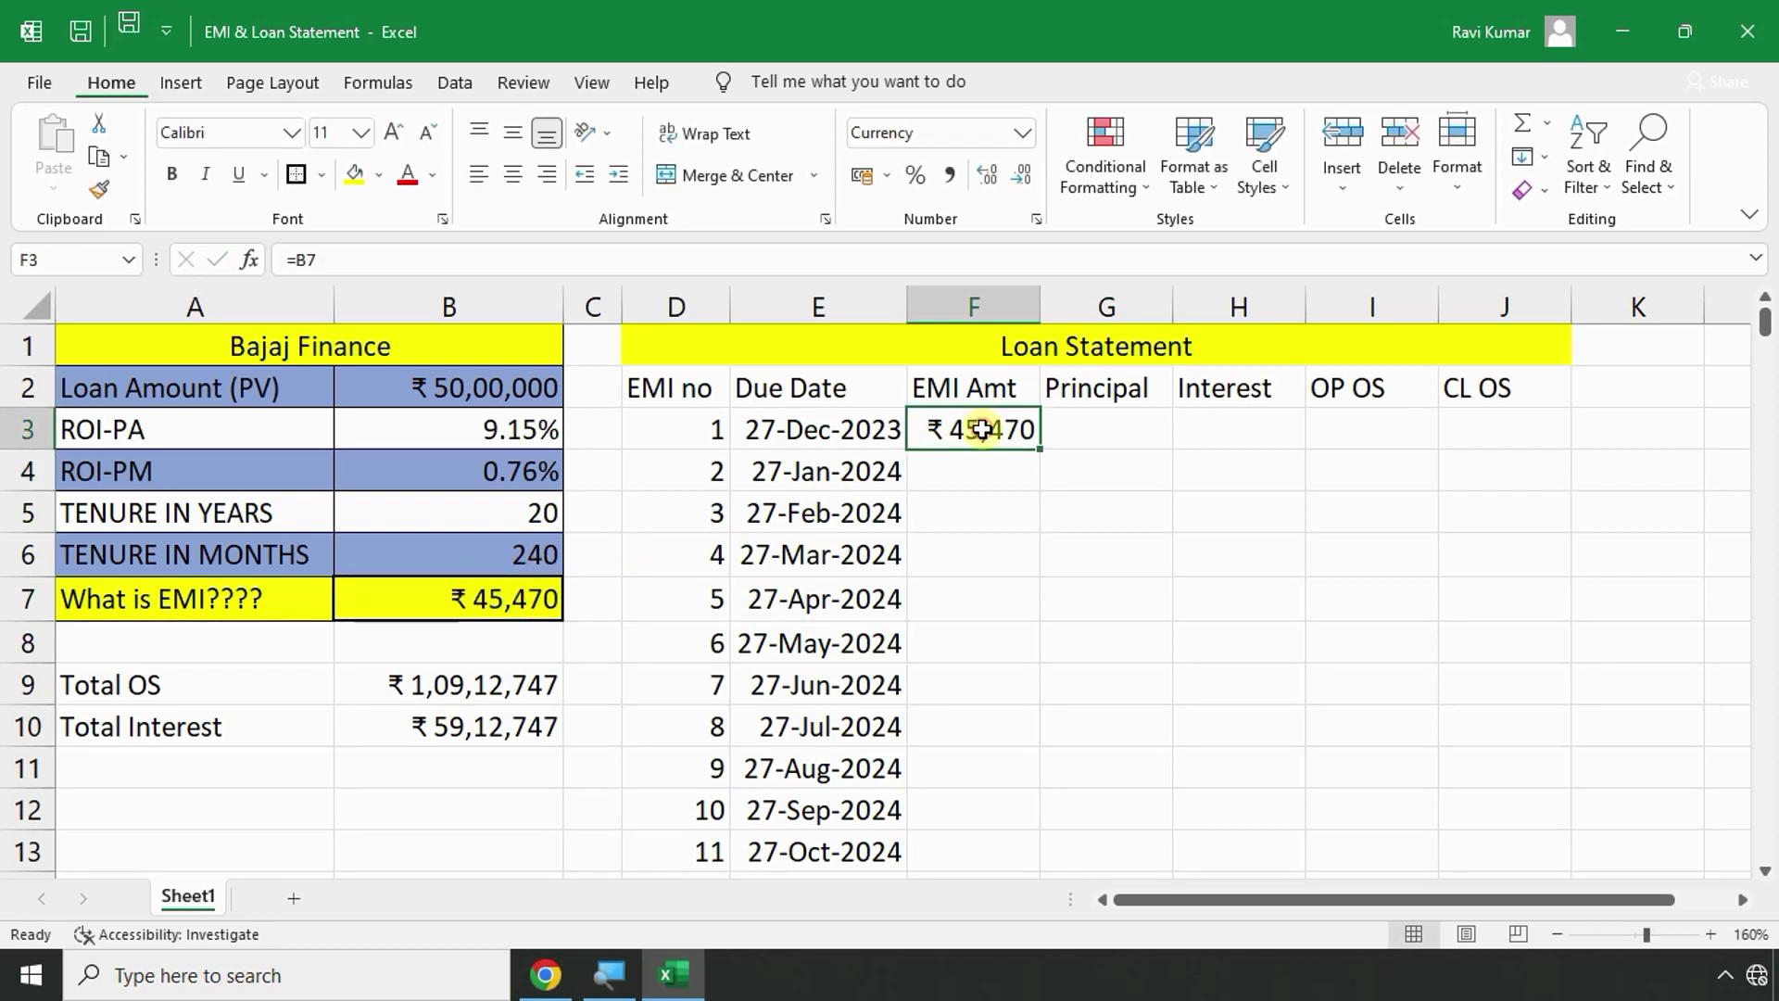
double_click(983, 429)
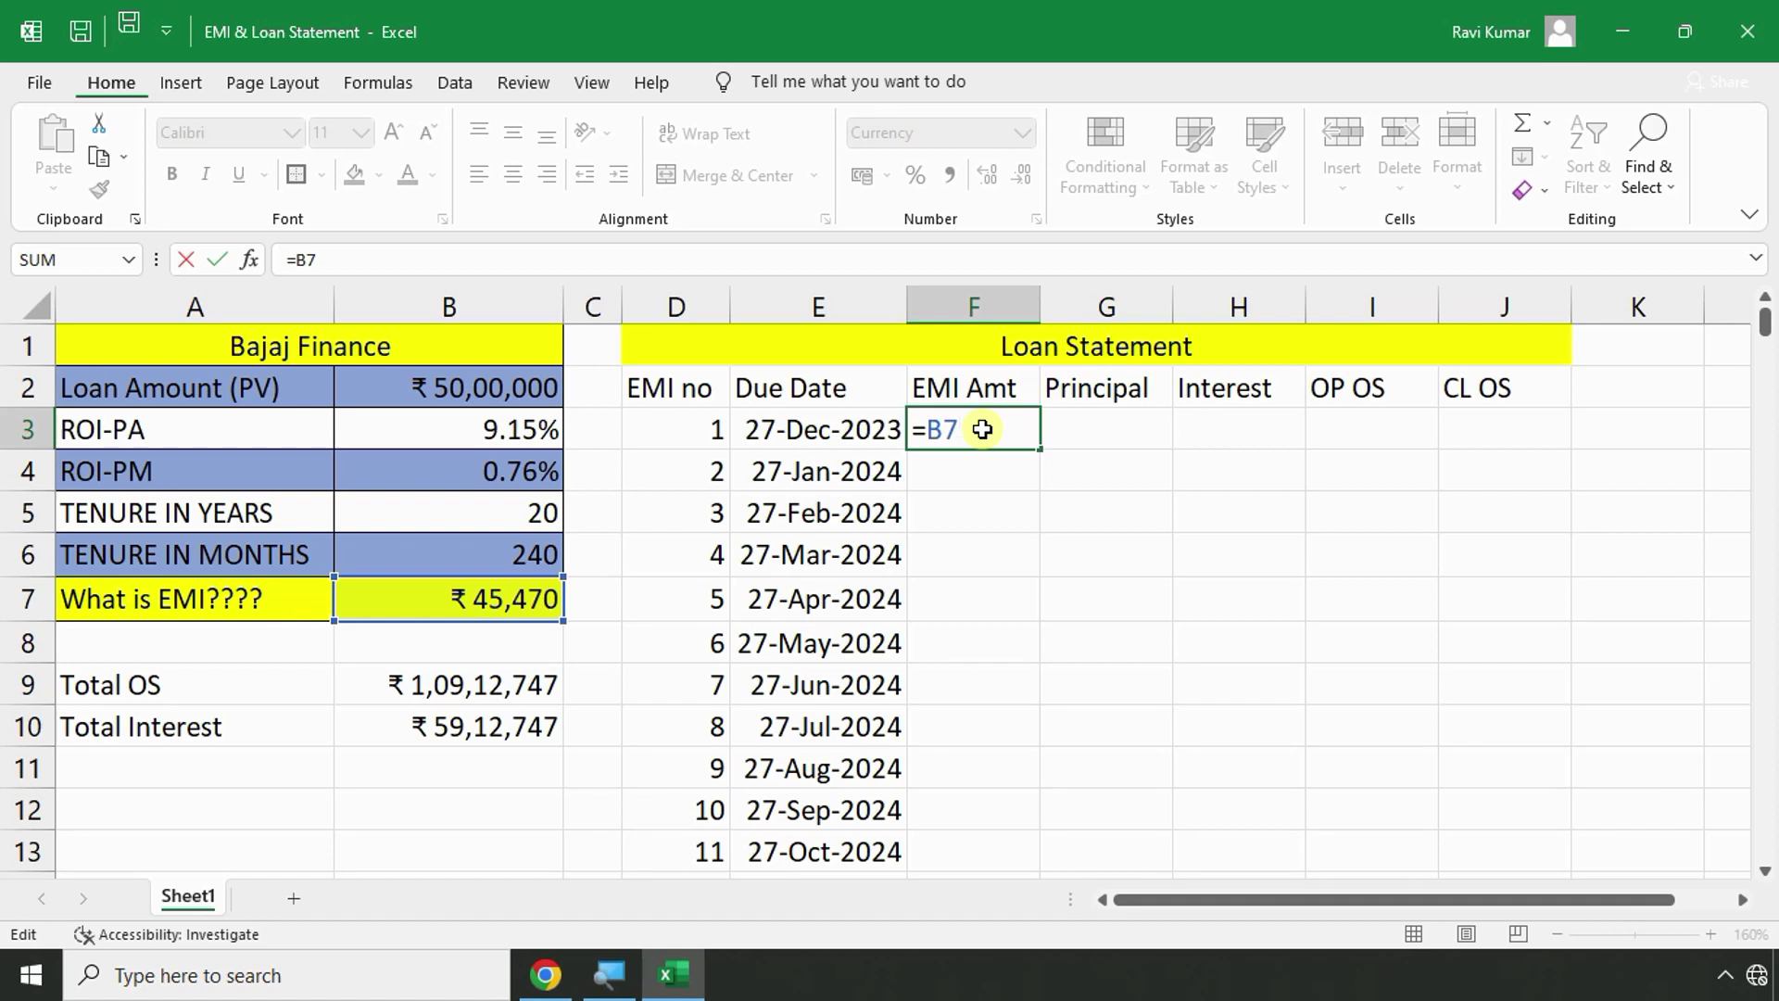
key(Return)
click(985, 429)
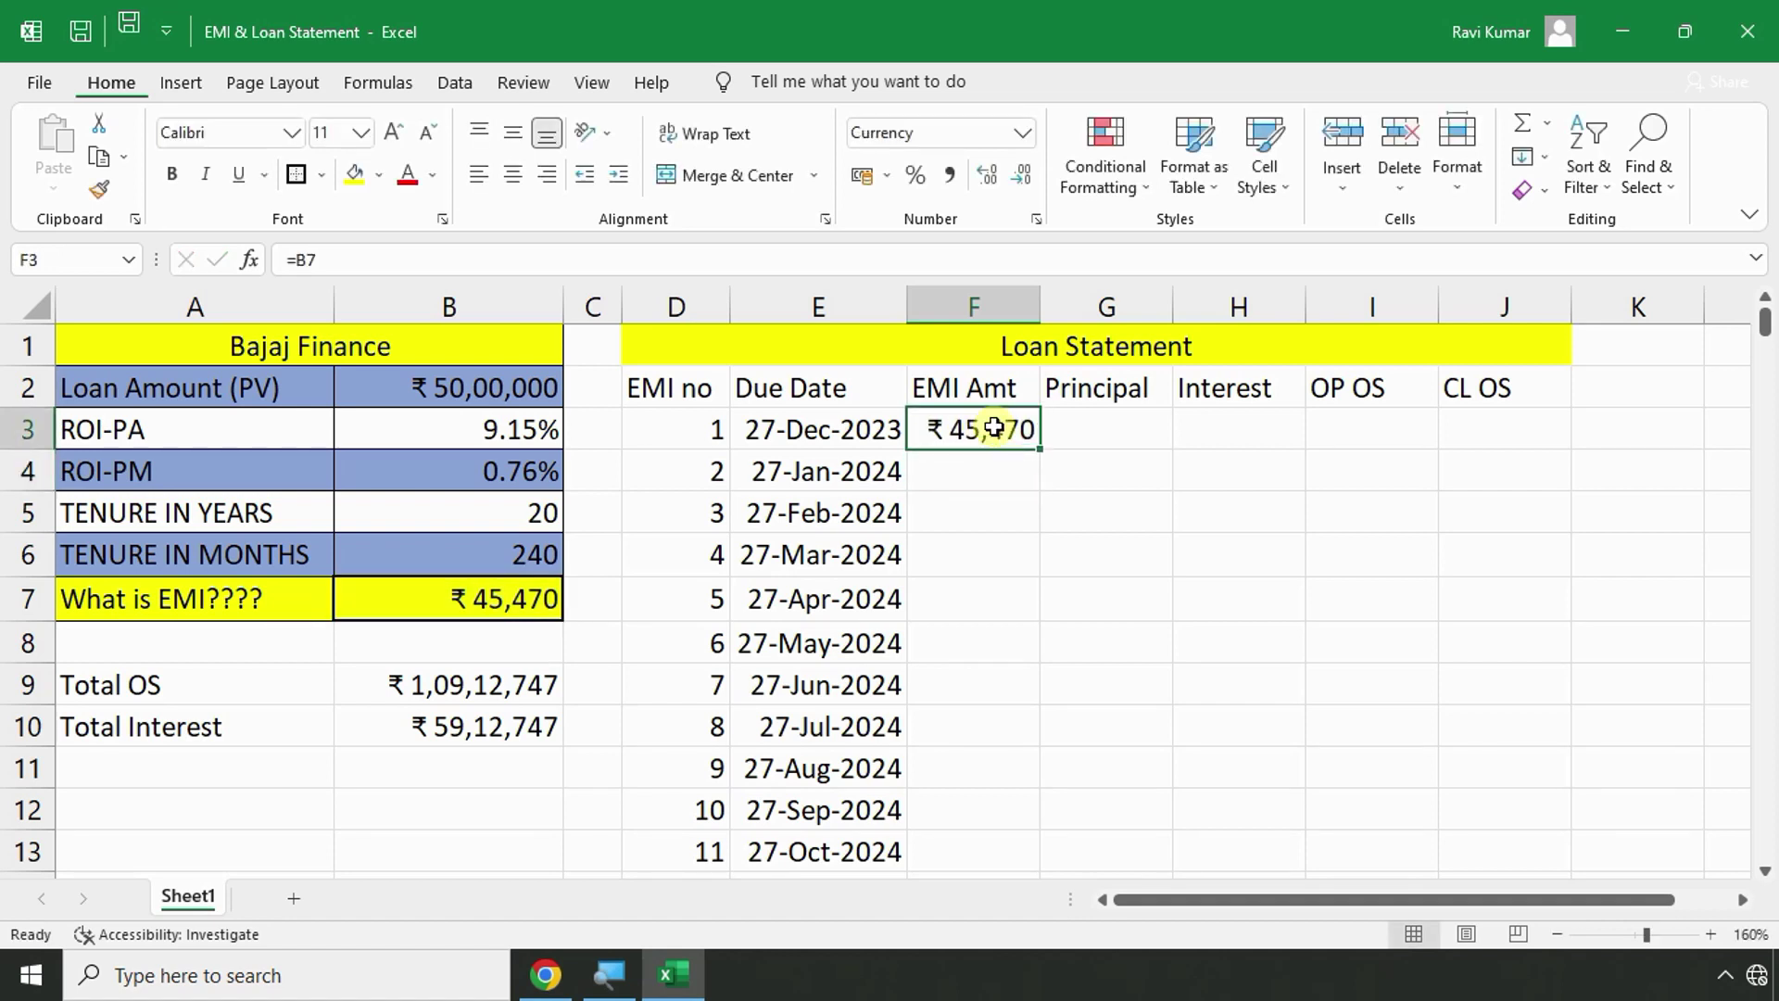
drag(1041, 452, 1039, 485)
click(959, 467)
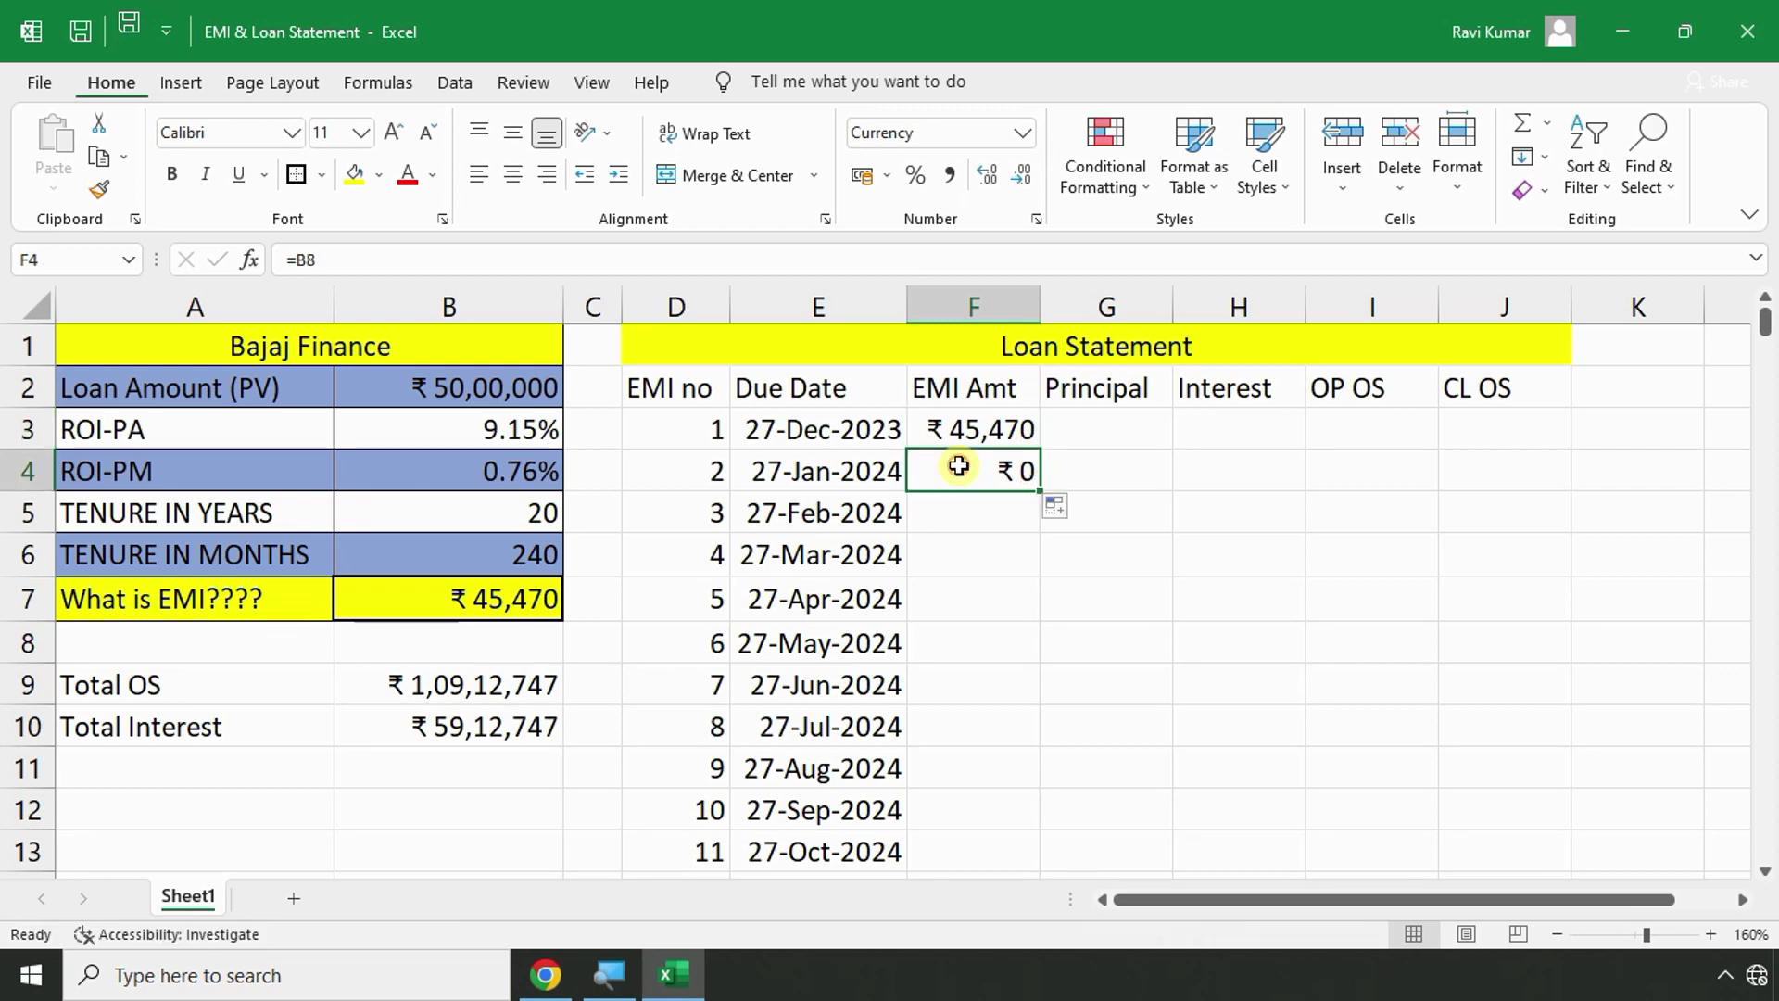
double_click(959, 467)
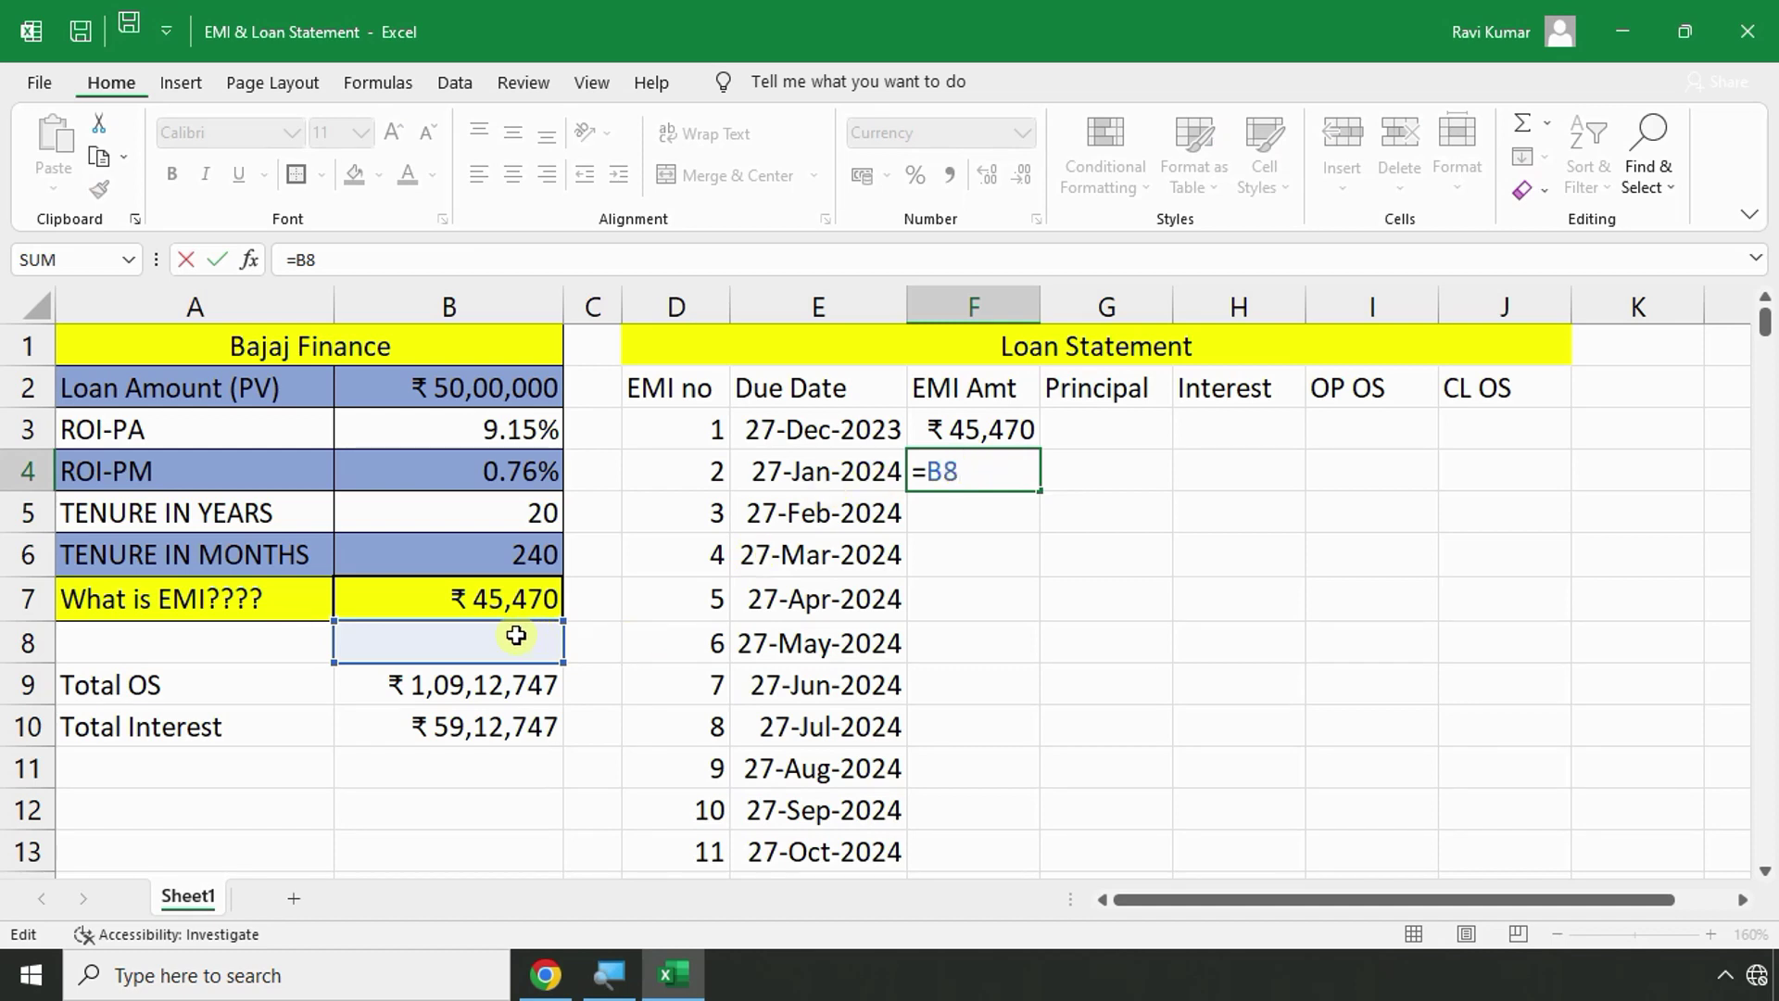
key(Return)
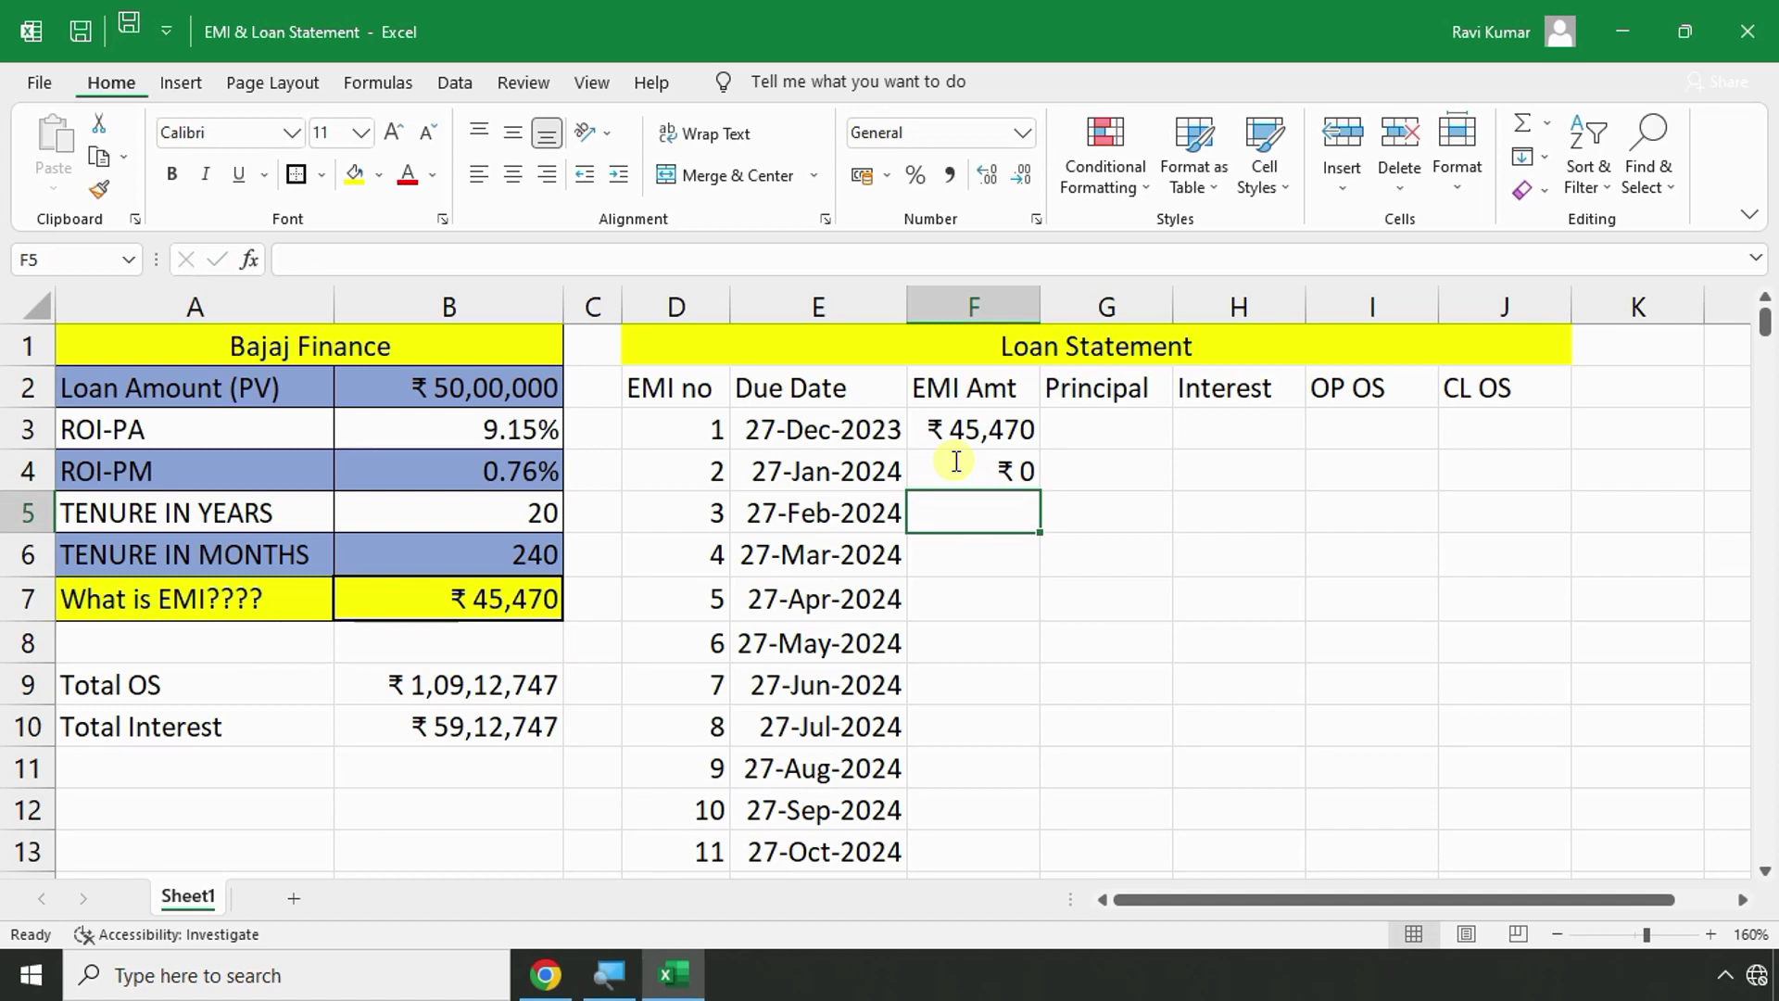
click(976, 471)
Make the EMI reference in F3 absolute as =$B$7 and fill it down the EMI Amt column.
click(984, 435)
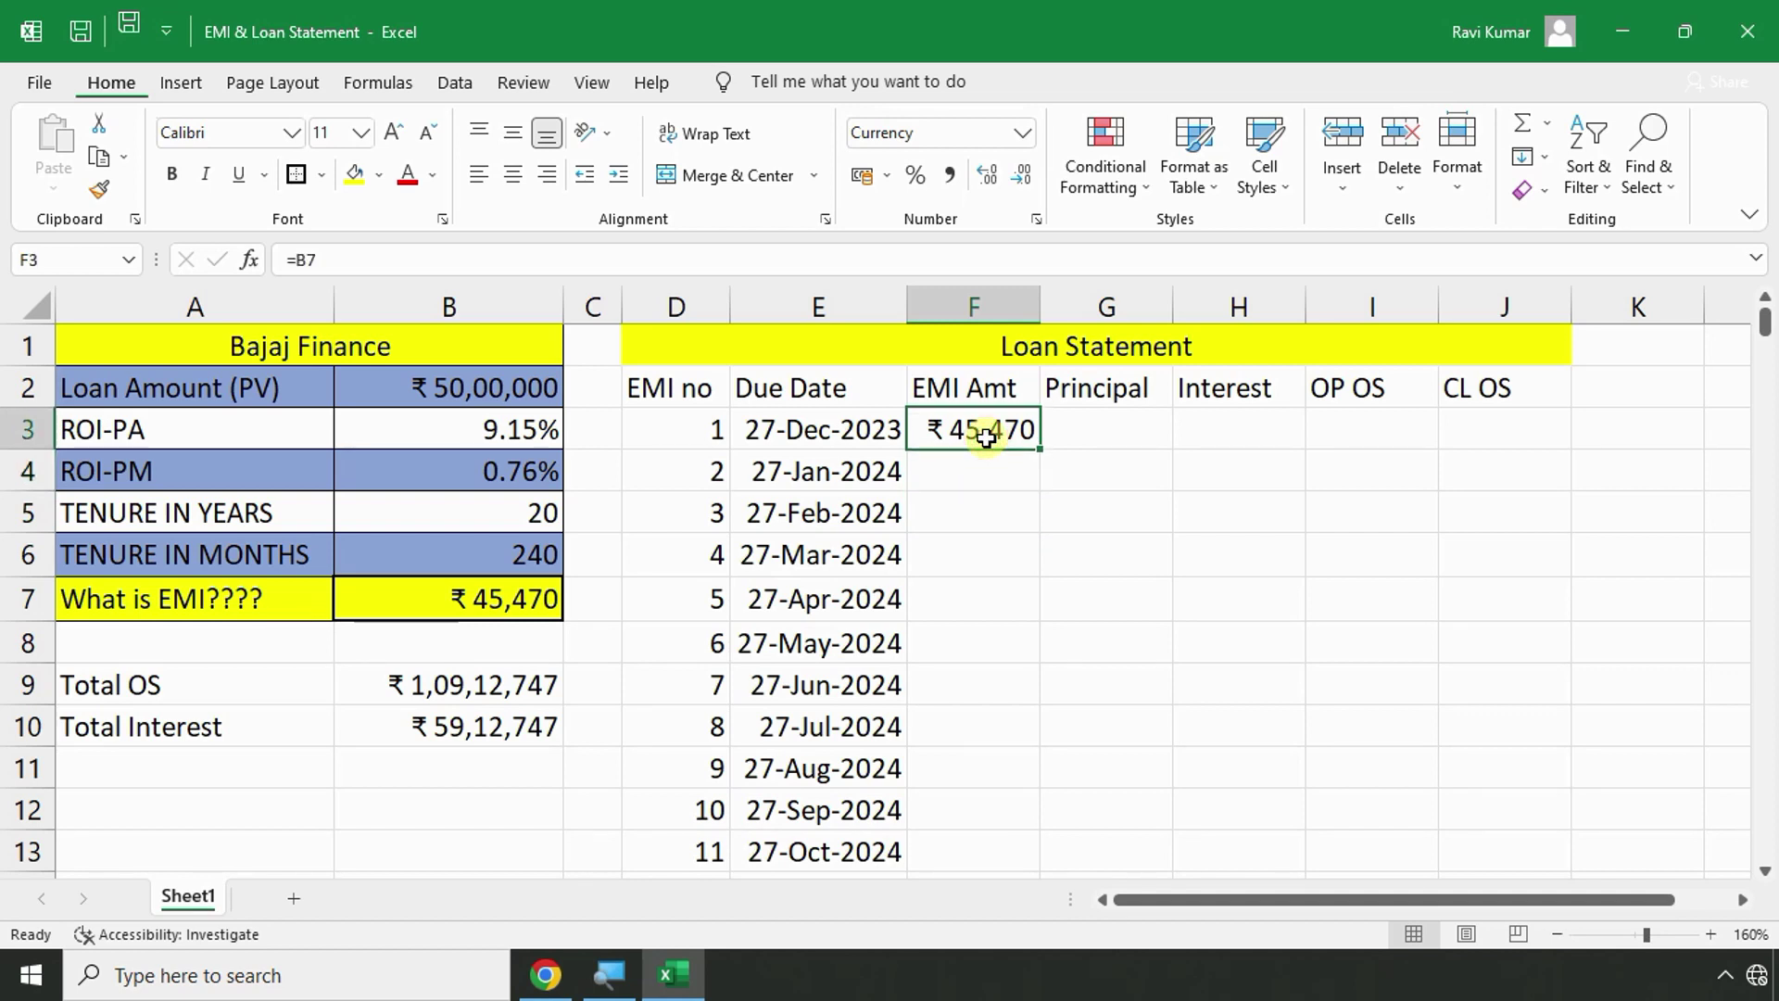
double_click(985, 437)
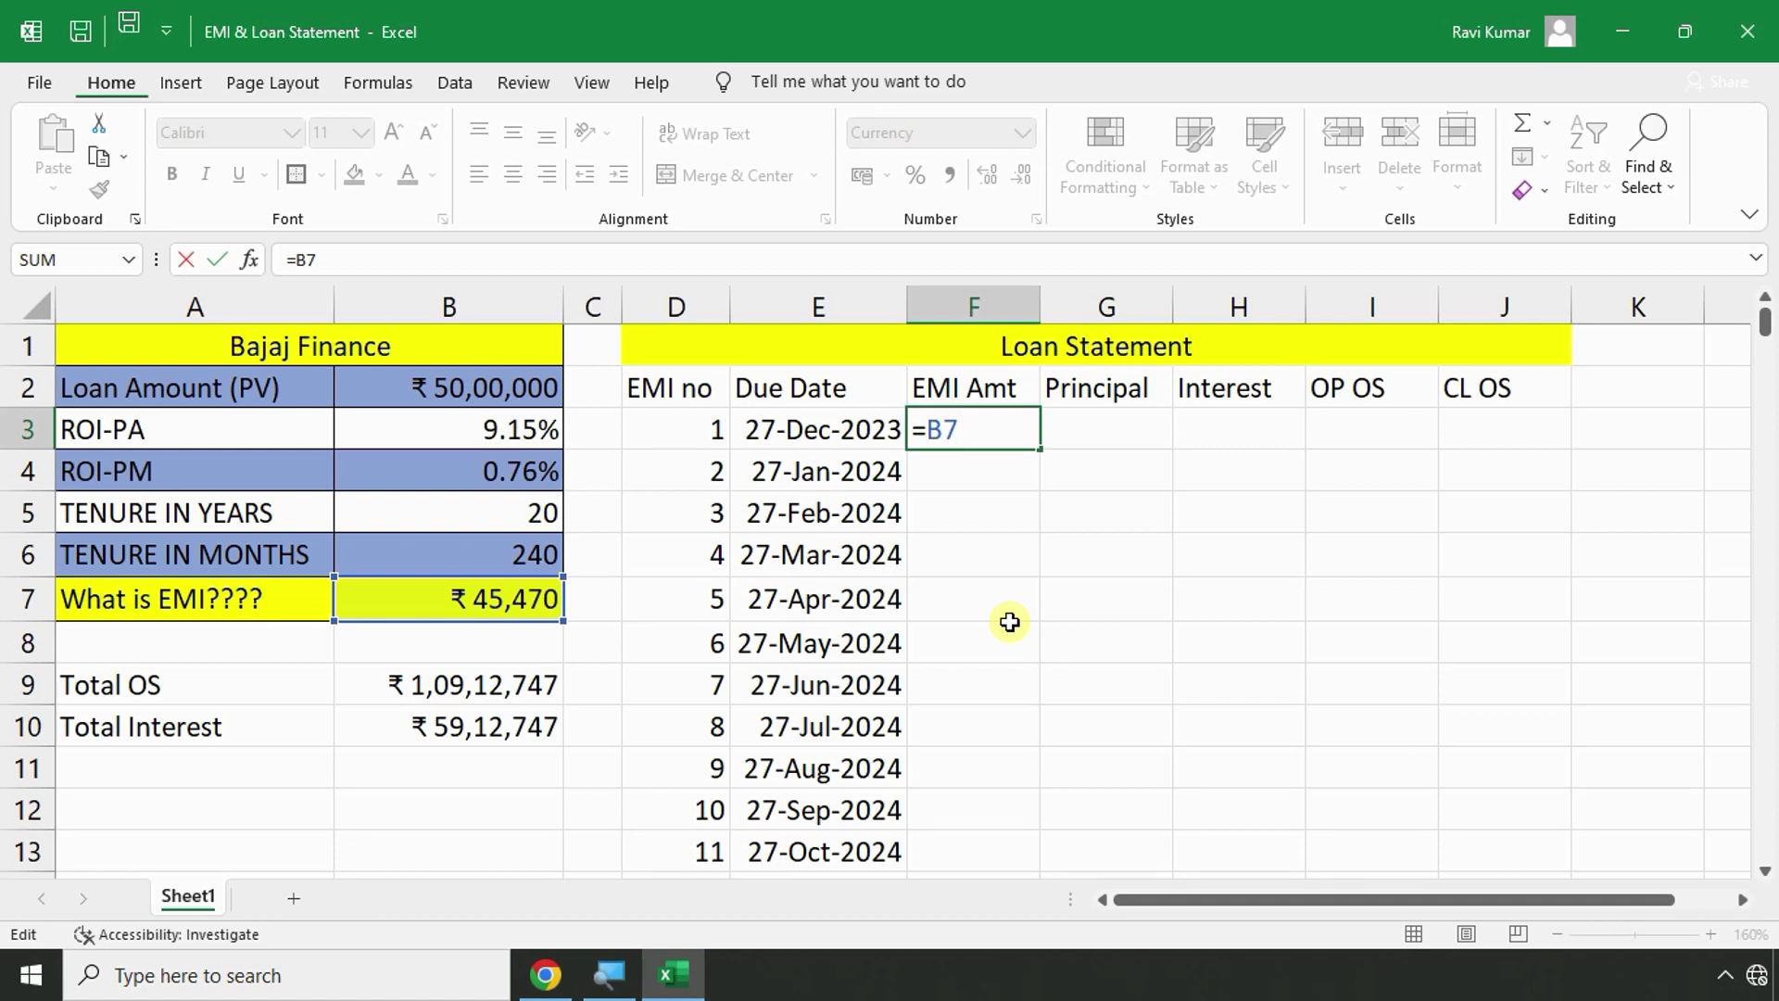
key(F4)
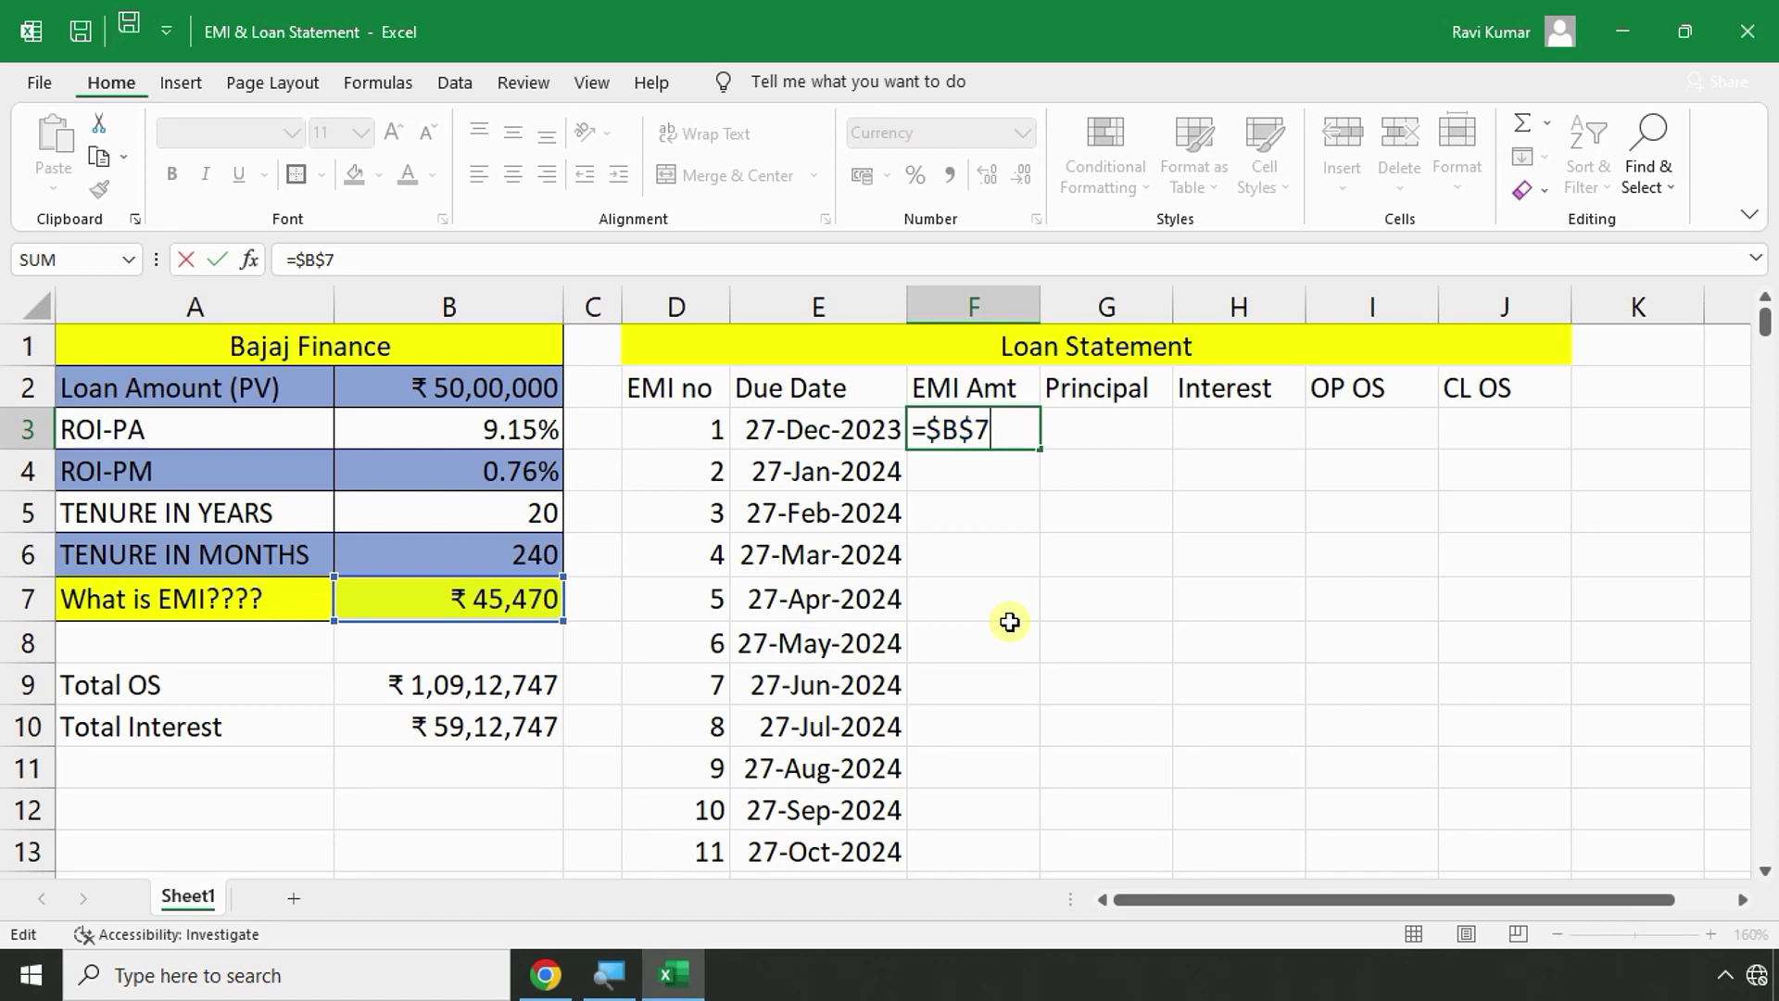
key(Return)
click(980, 429)
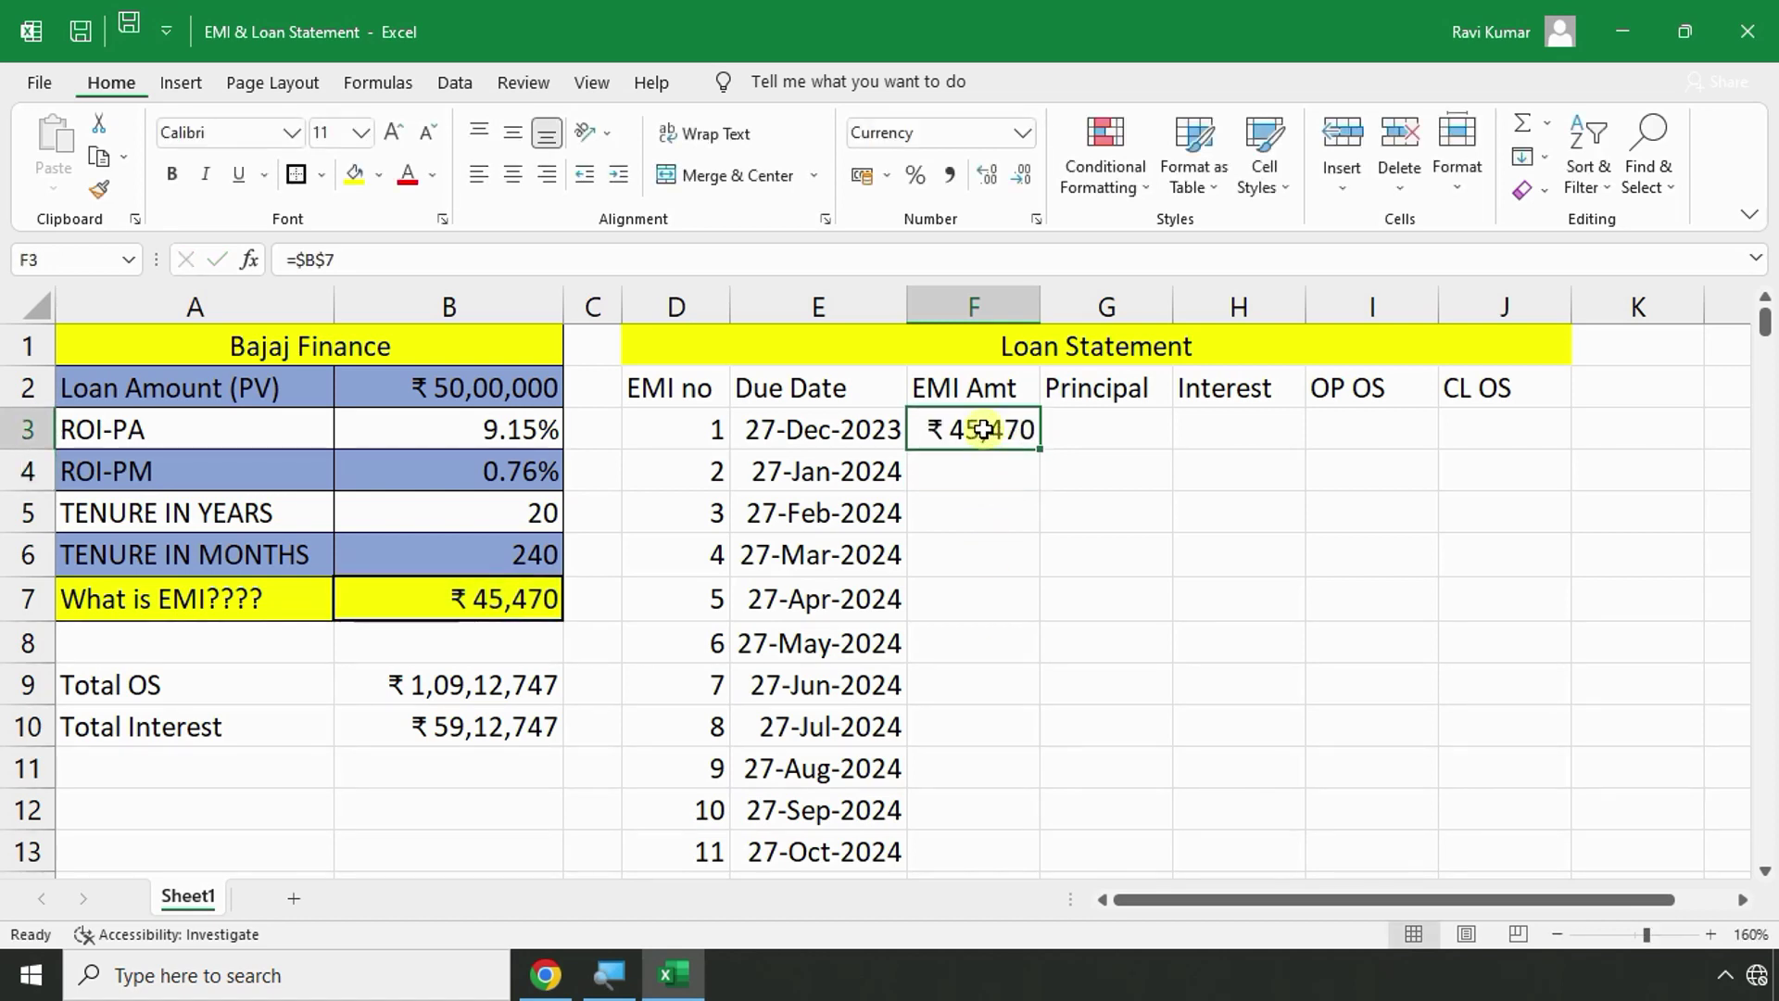
double_click(1048, 451)
Inspect the formulas in several filled EMI Amt cells to check their reference to the EMI cell.
click(1002, 484)
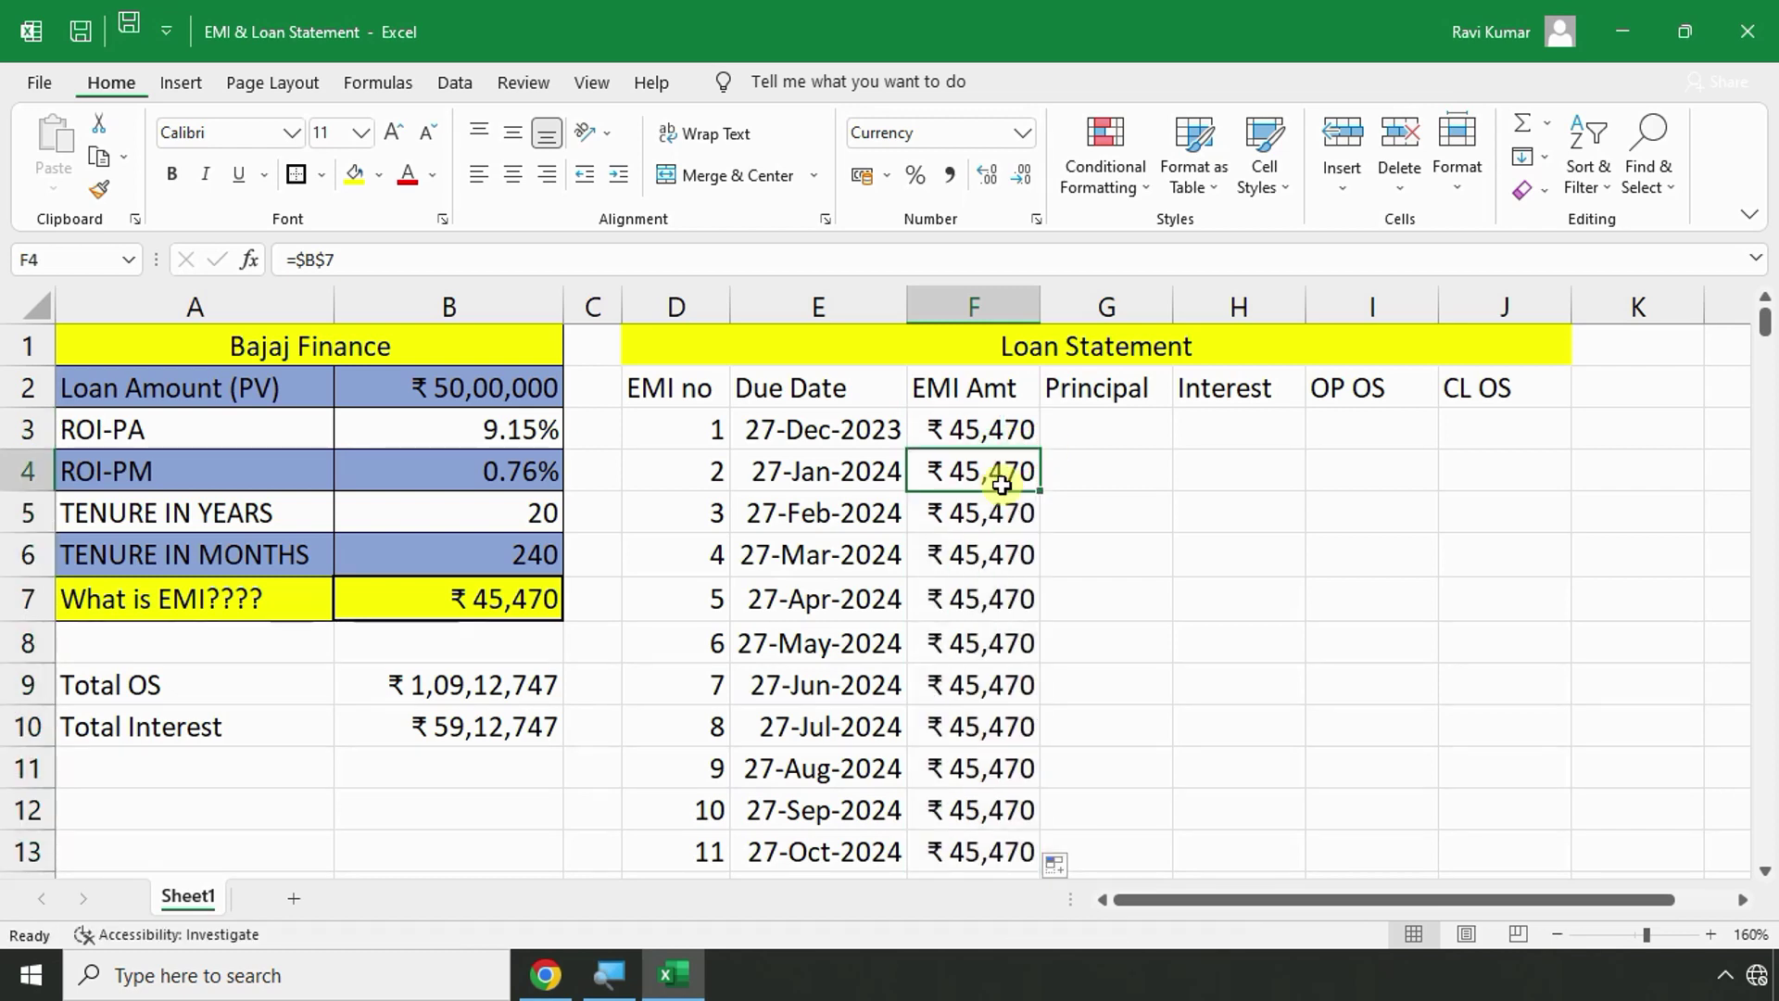
double_click(1002, 484)
key(Escape)
double_click(994, 630)
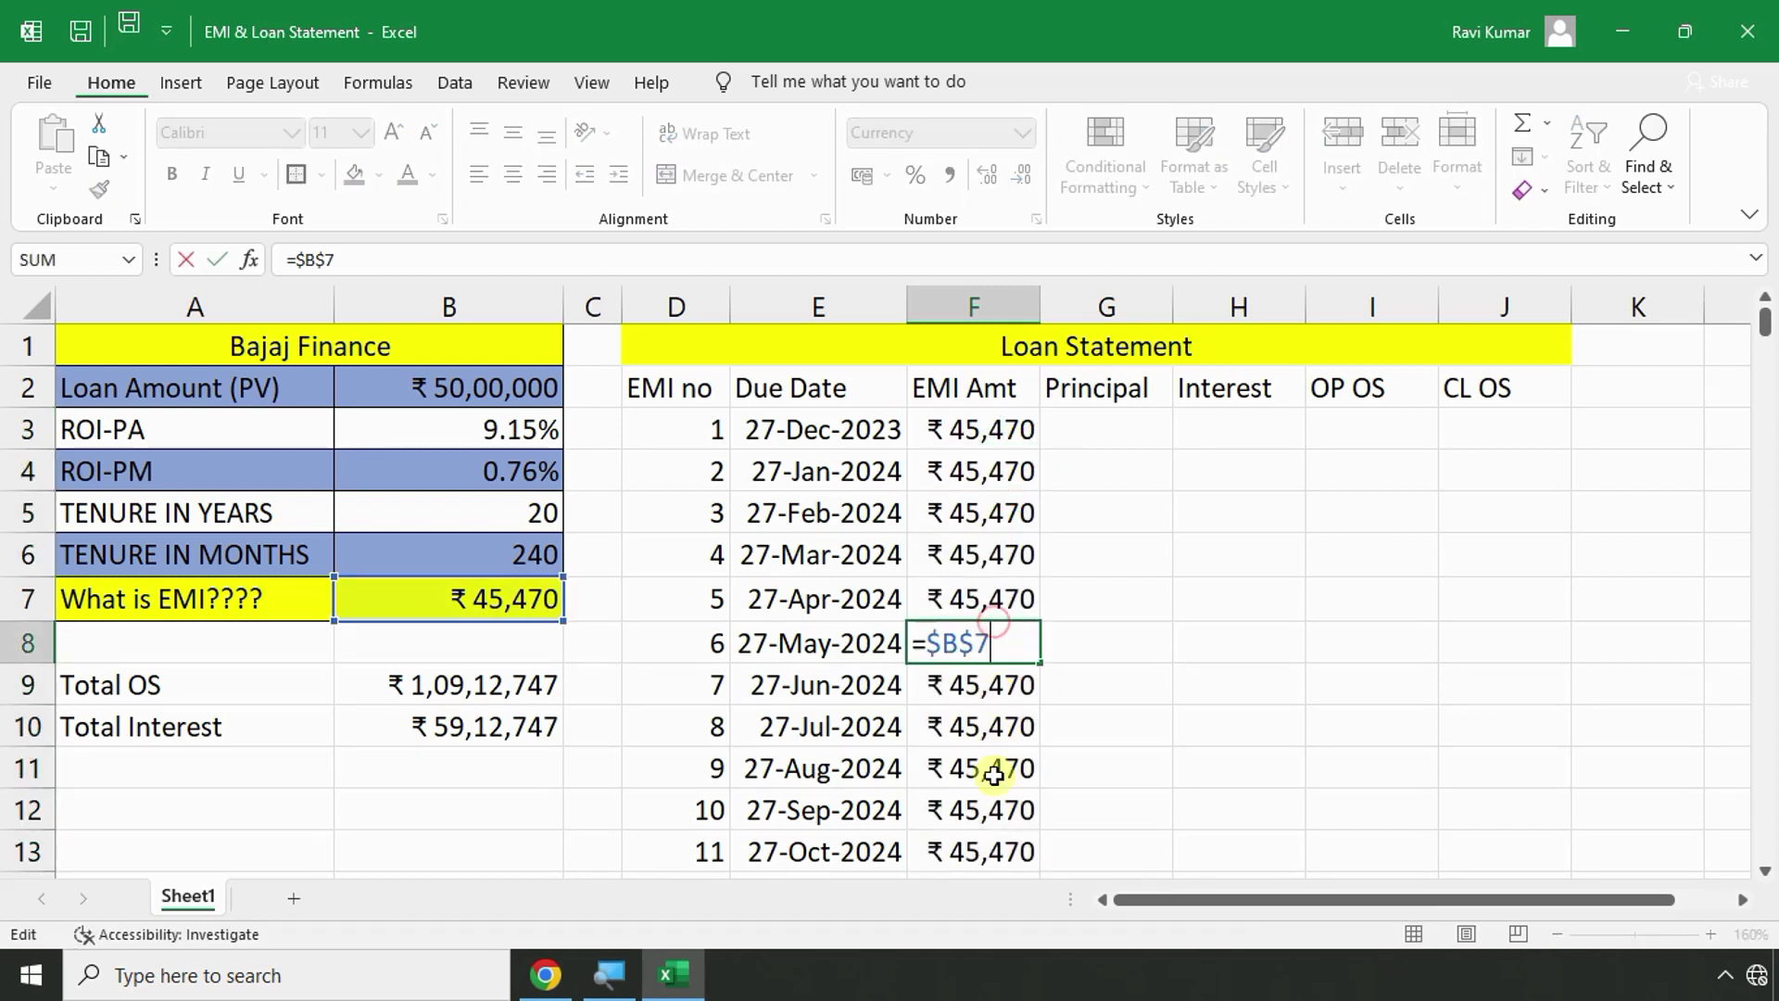
key(Escape)
double_click(992, 806)
key(Escape)
double_click(976, 553)
key(Escape)
double_click(994, 688)
key(Escape)
double_click(984, 429)
click(983, 479)
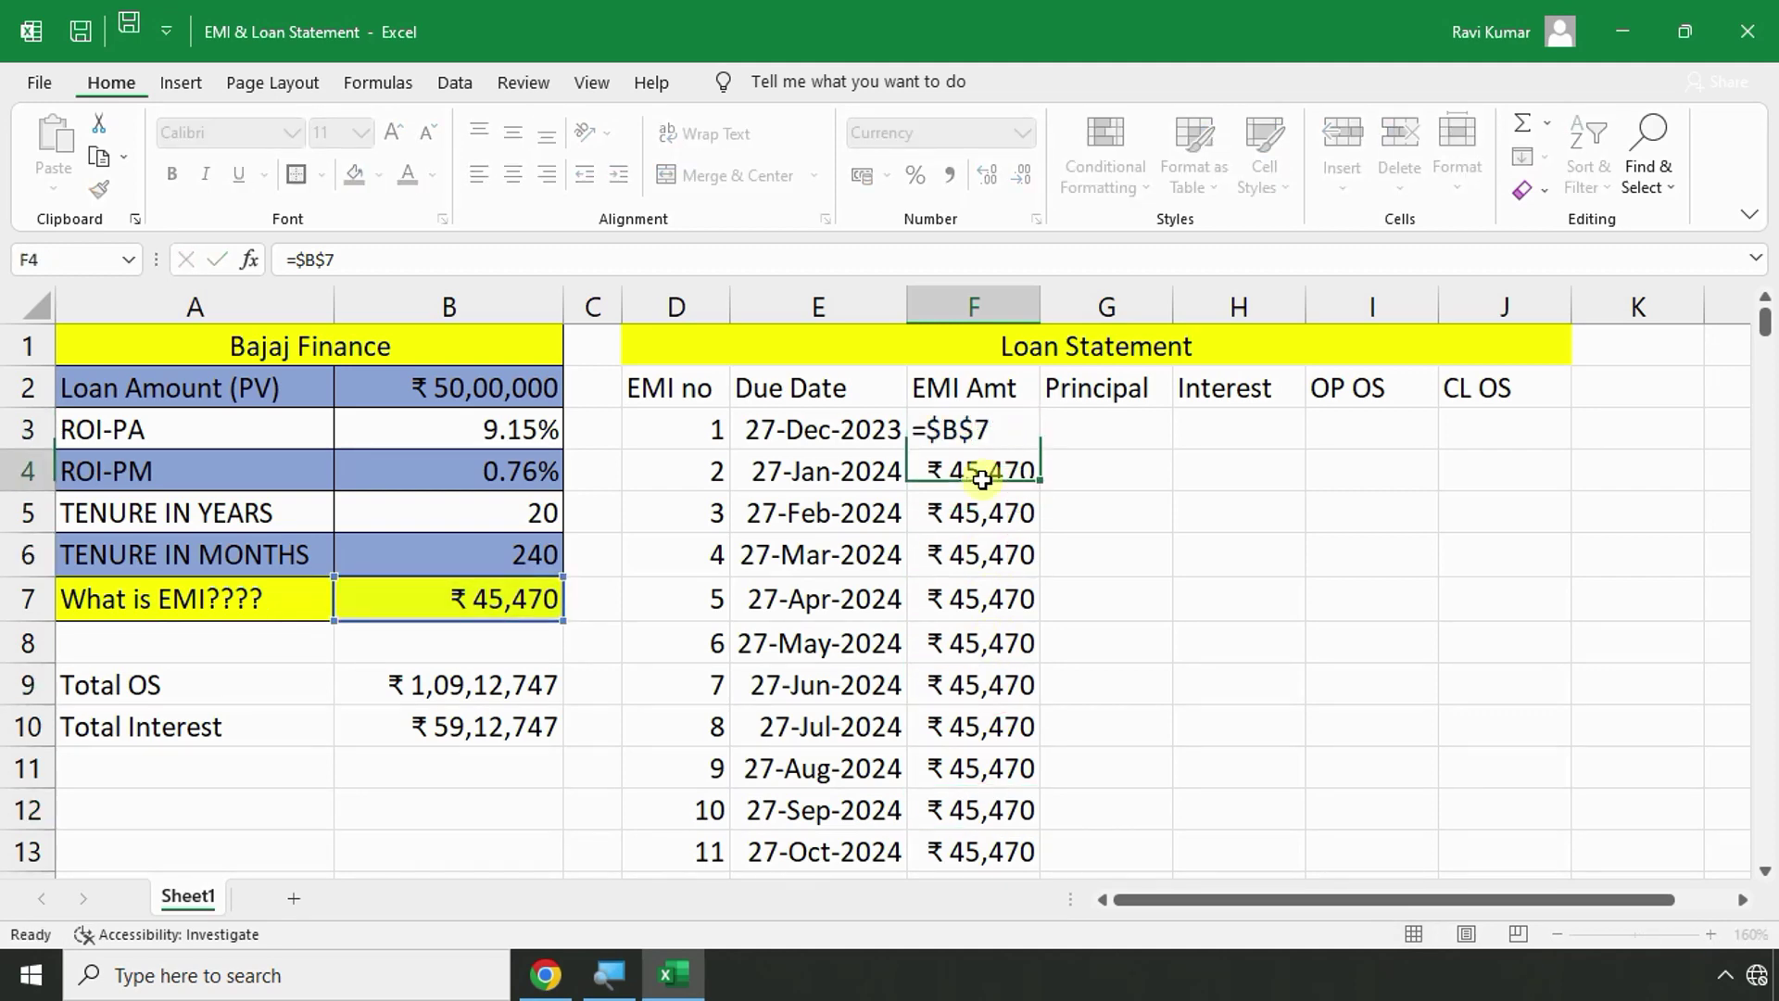
double_click(982, 479)
key(Escape)
click(1236, 612)
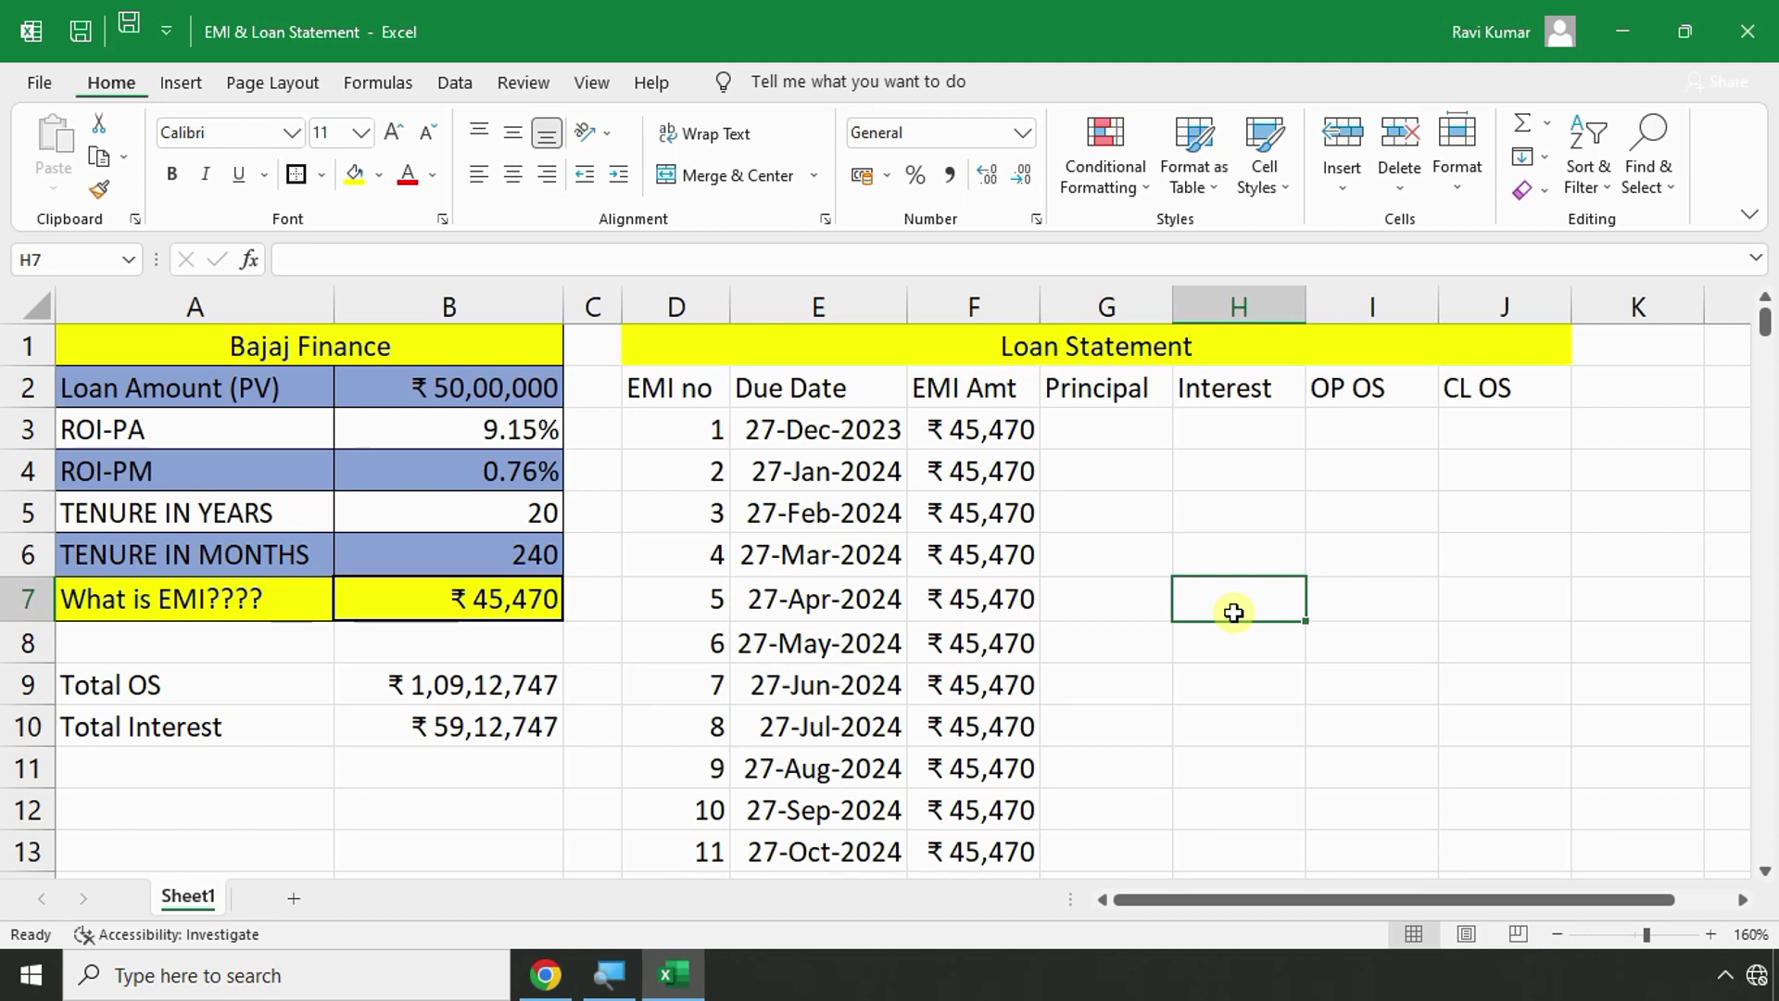
Switch to the Chrome PDF and review the EMI Amt and Principal instructions at an enlarged size.
key(alt+Tab)
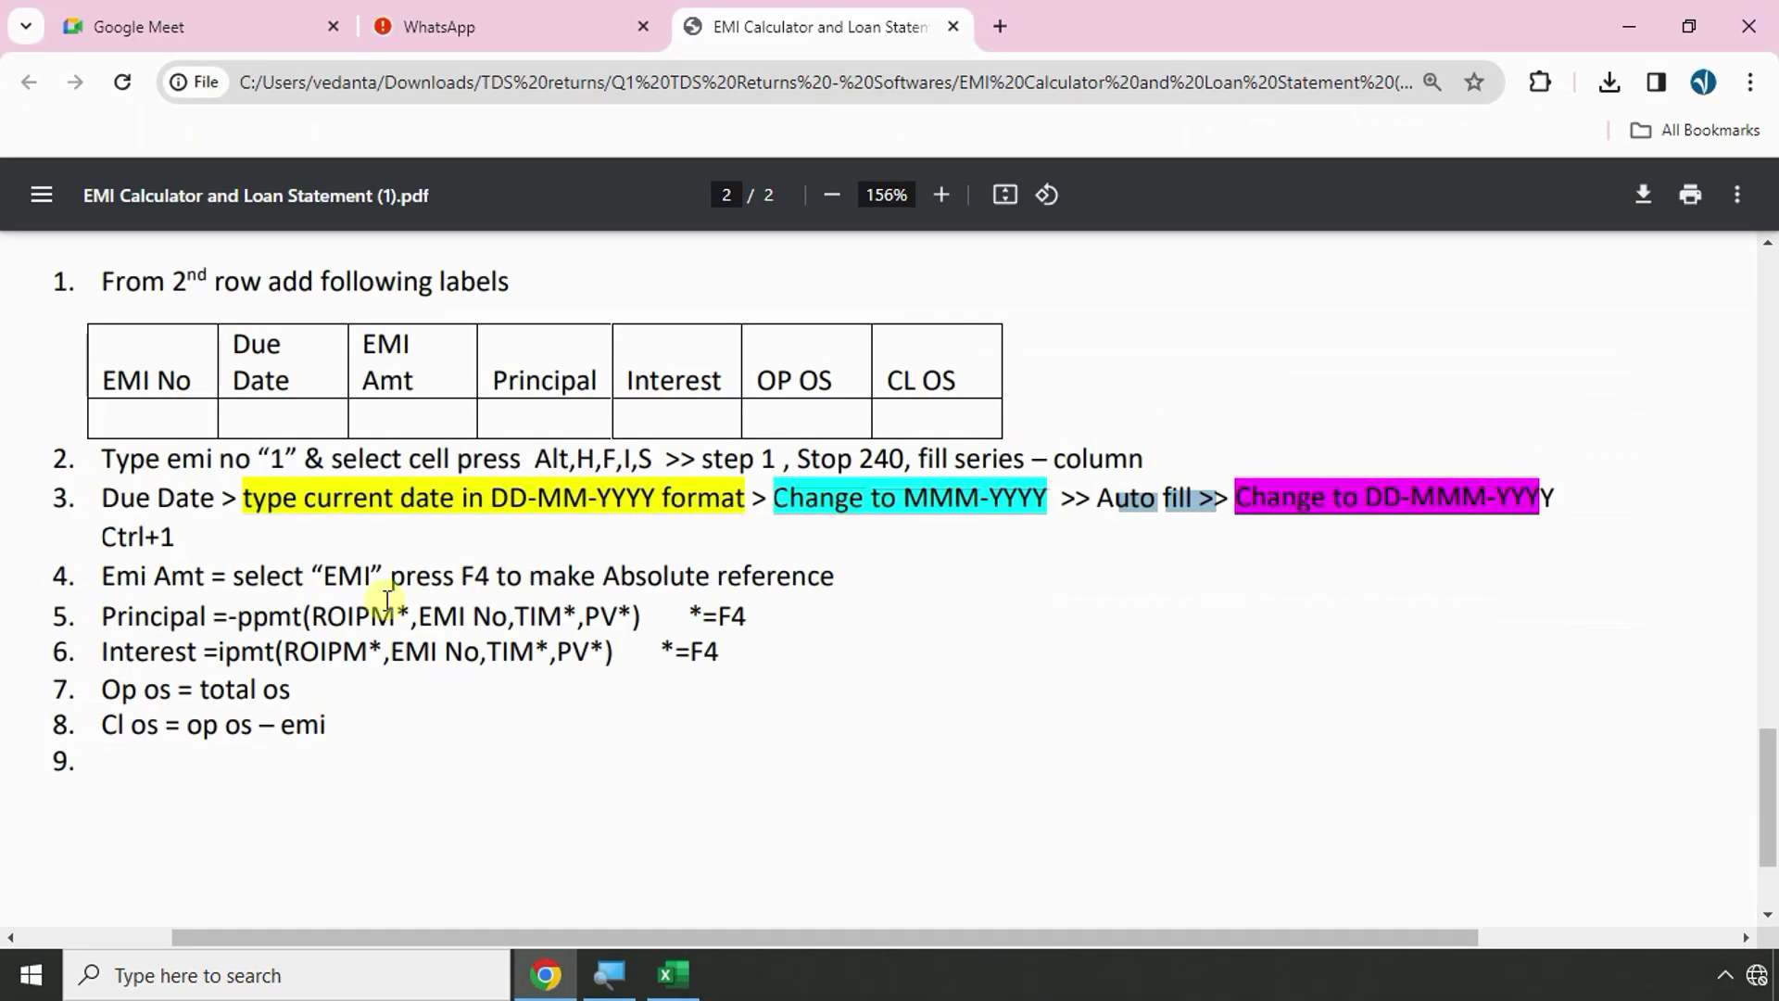
drag(102, 576, 846, 576)
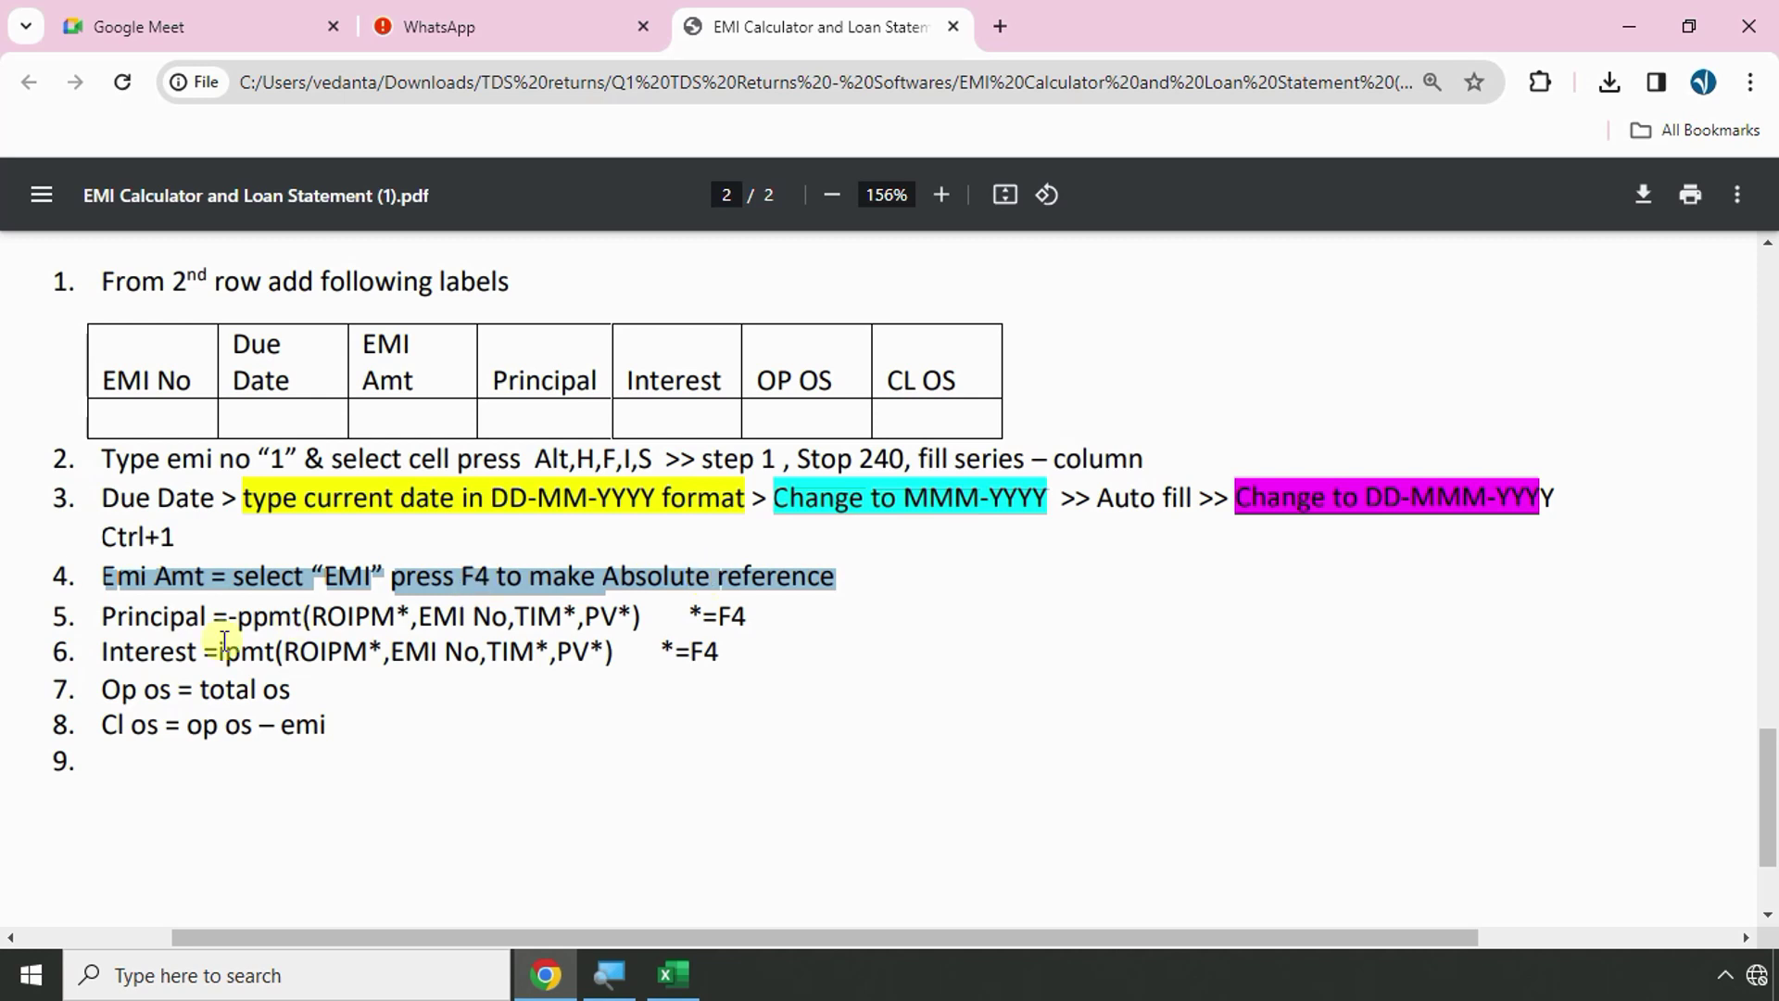
drag(104, 615, 797, 619)
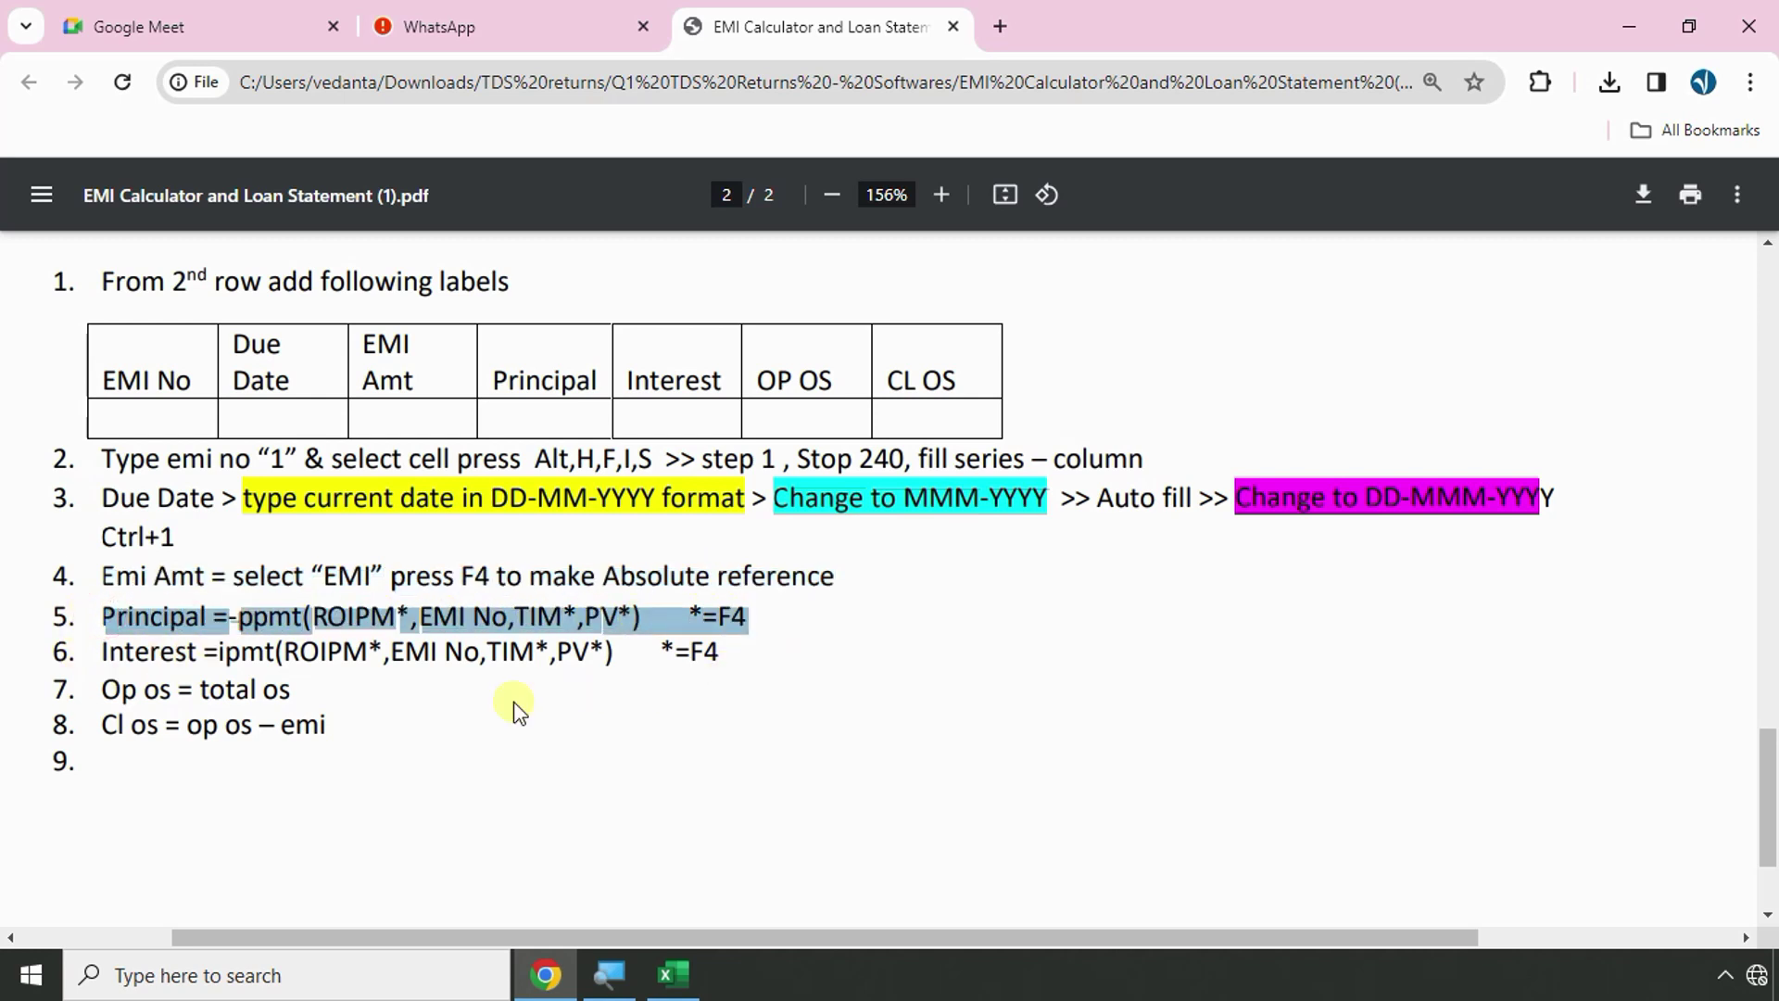
ctrl+scroll(515, 709, up, 2)
drag(704, 920, 497, 931)
ctrl+scroll(520, 798, up, 2)
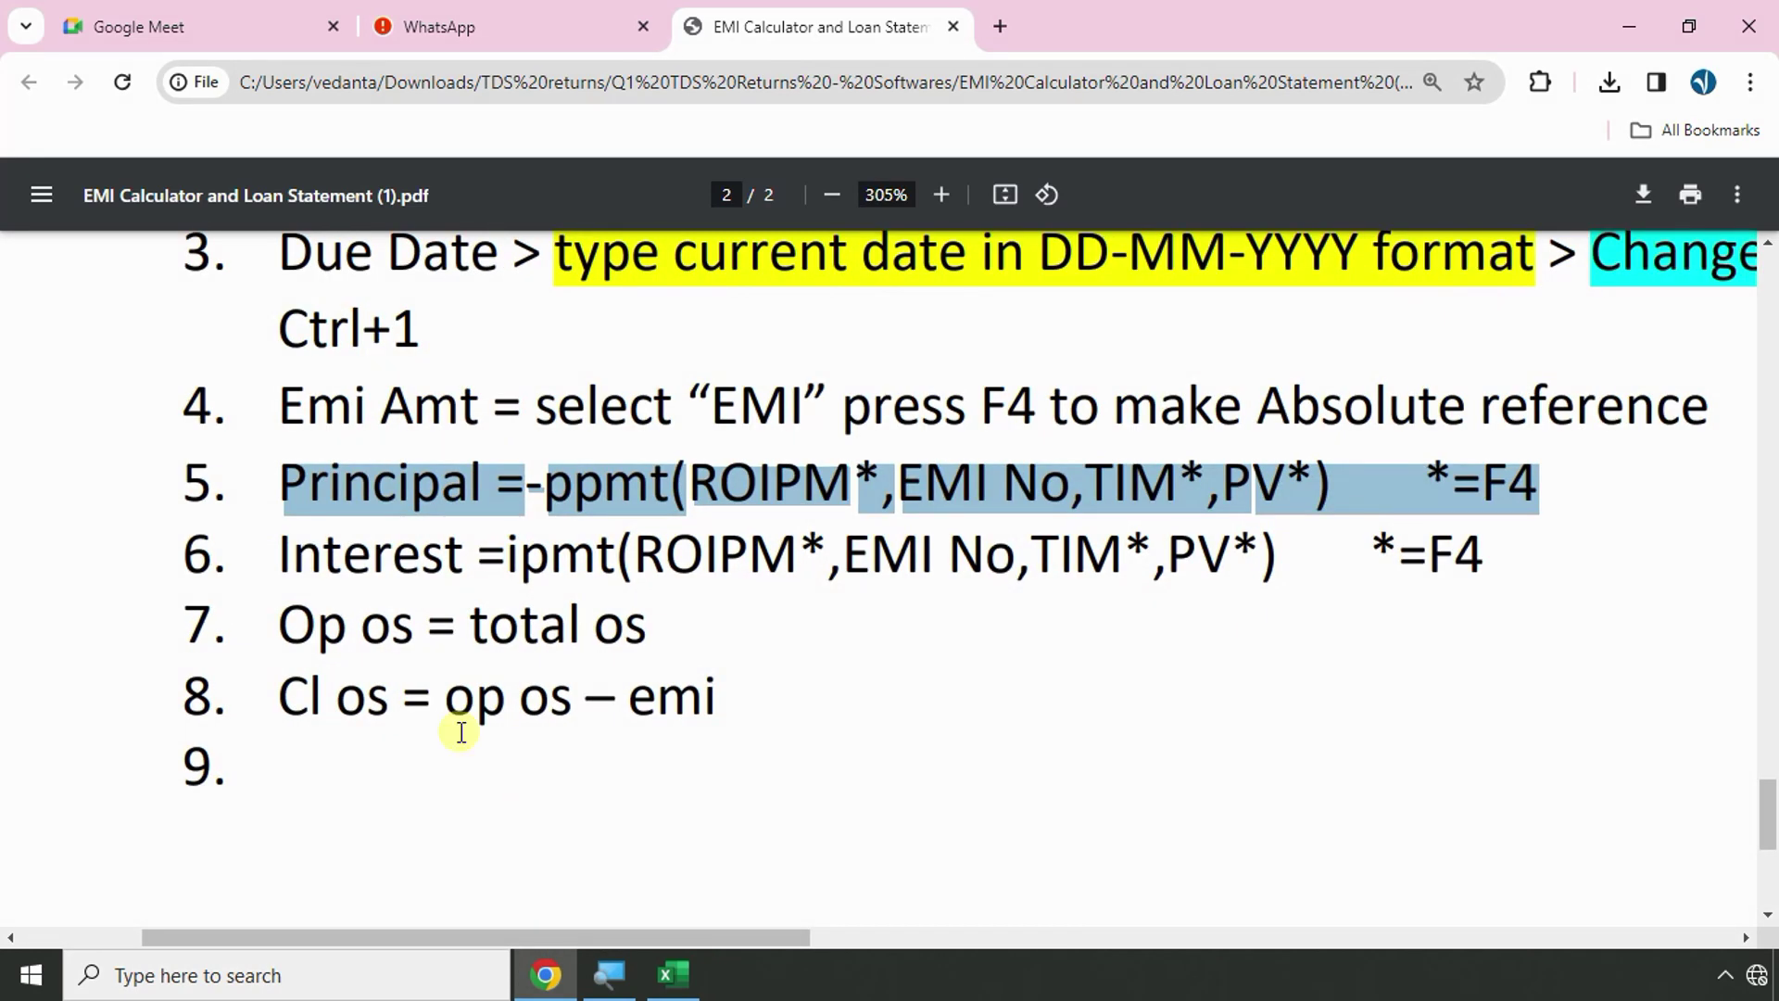
Examine the Principal ppmt formula's arguments in the PDF and which of them are marked for absolute reference.
click(437, 551)
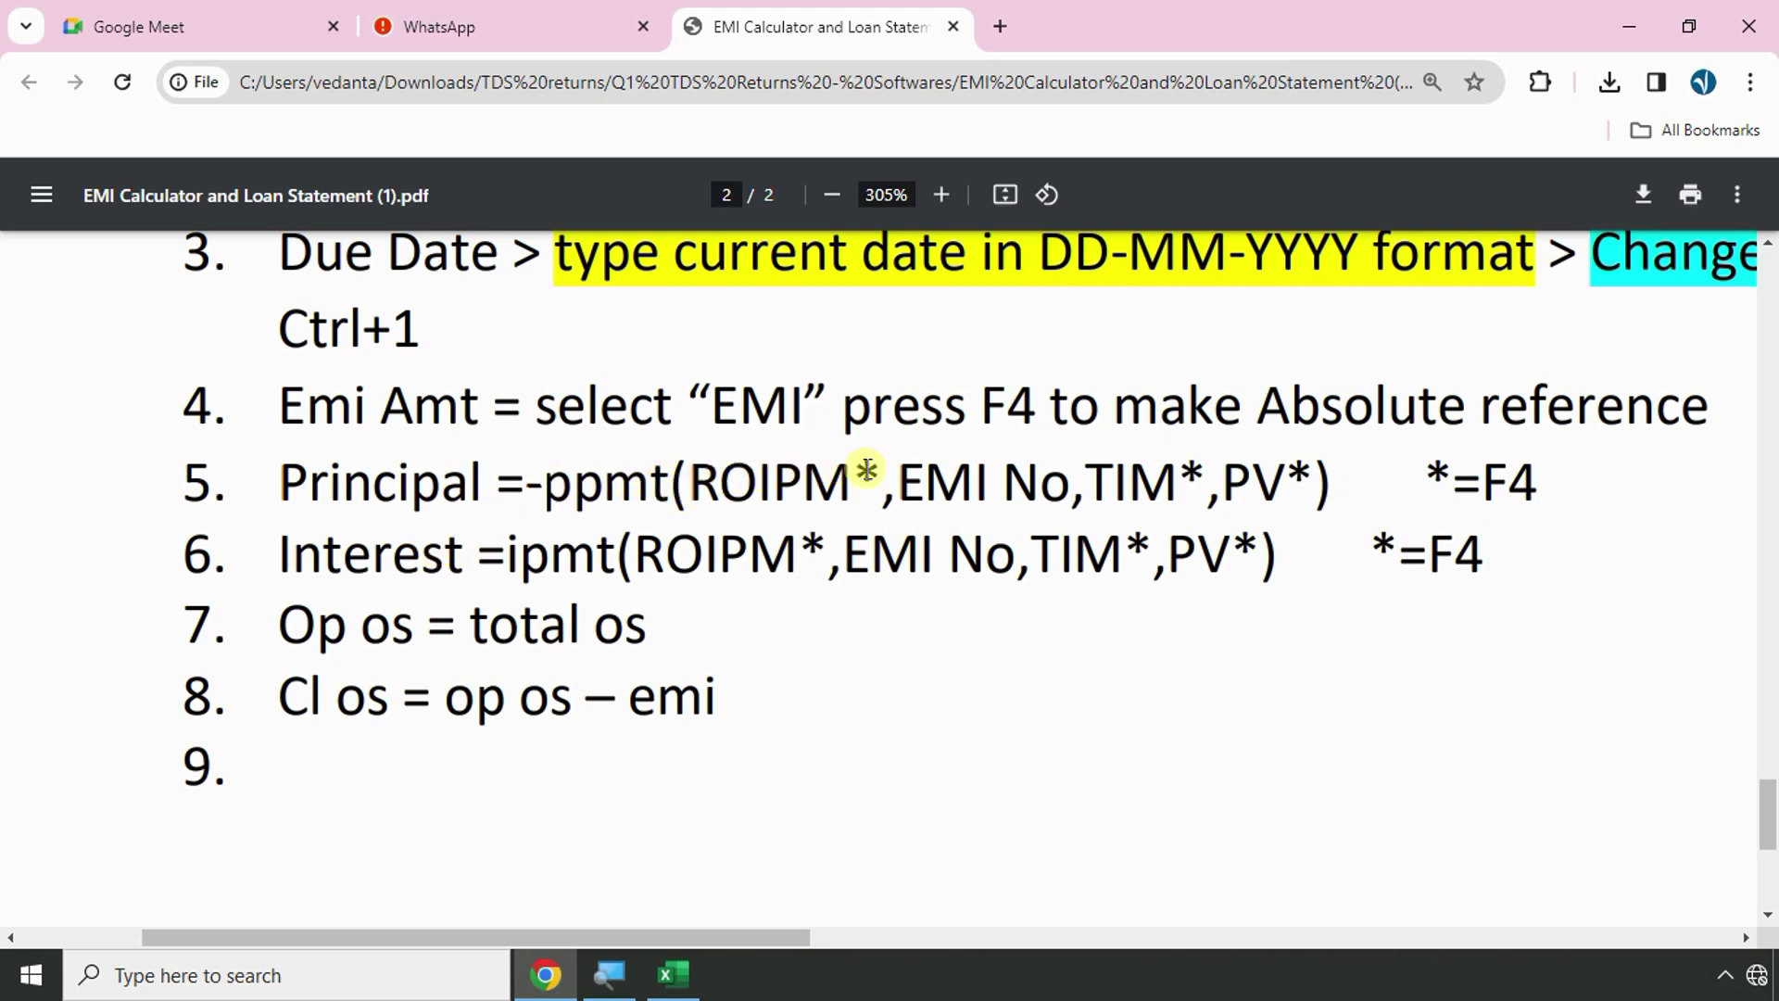
click(874, 468)
click(1186, 464)
click(1322, 474)
click(1441, 467)
drag(695, 482, 1223, 475)
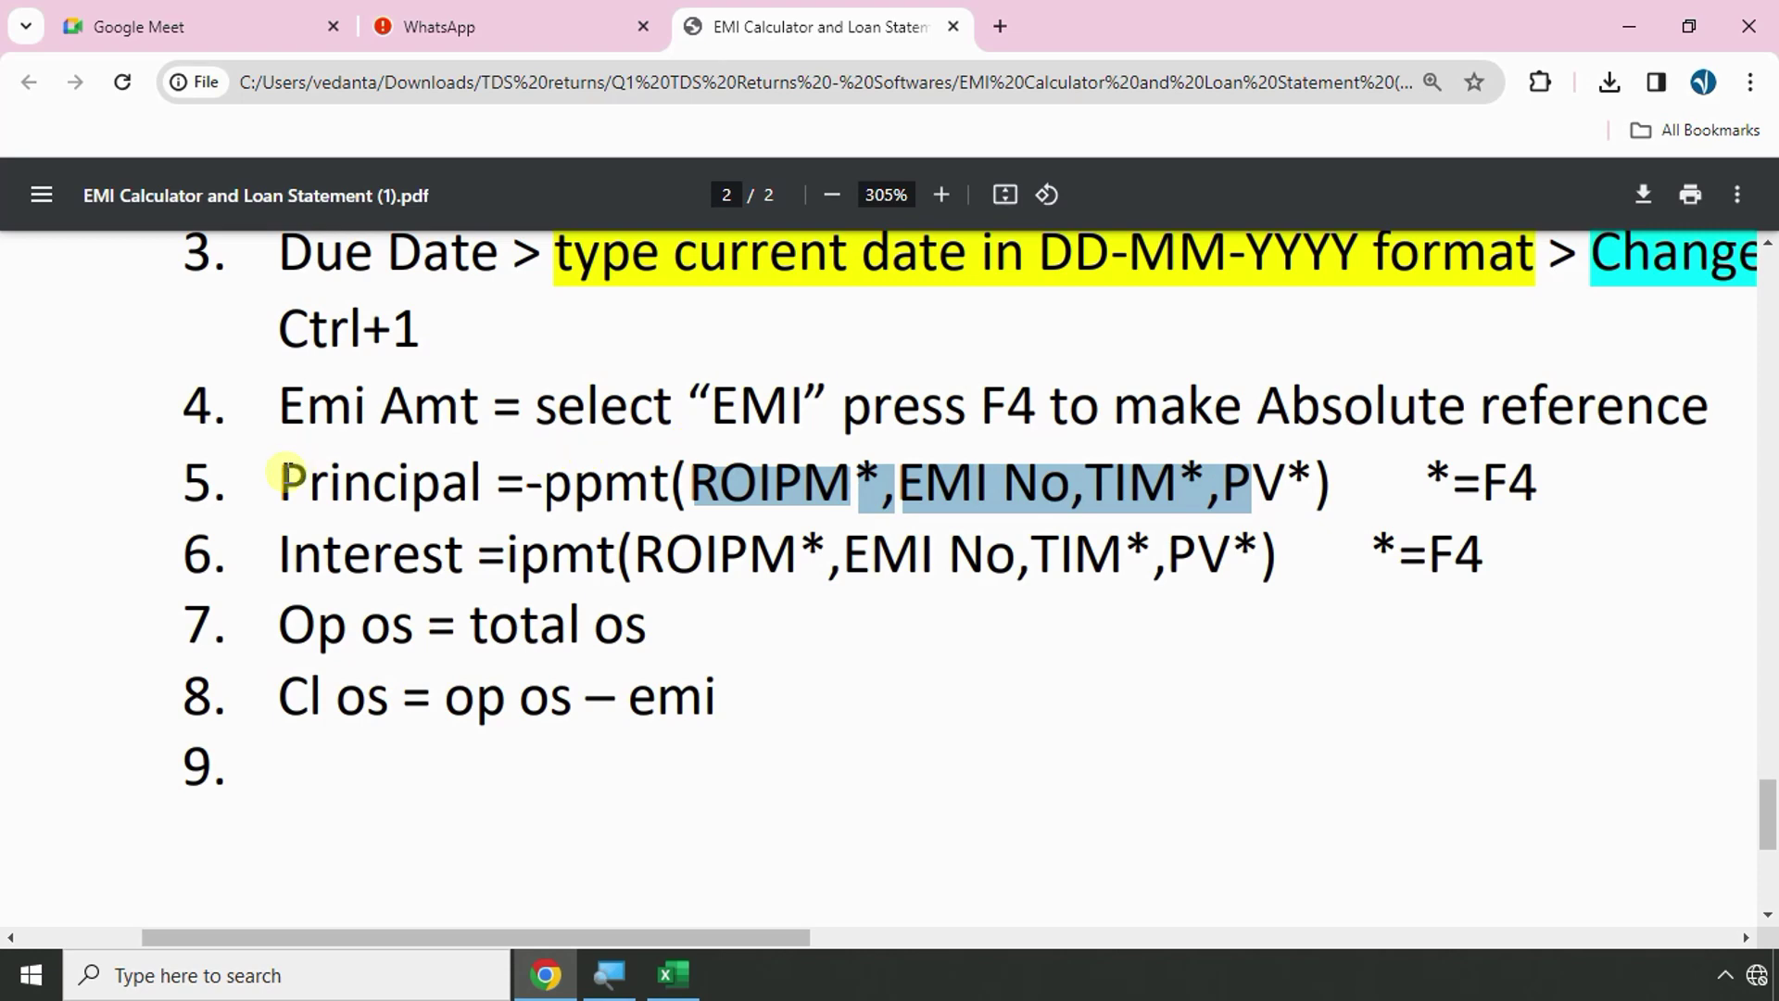
drag(292, 474, 464, 479)
Switch to Excel and select the first Principal cell, G3, in the loan statement.
click(658, 990)
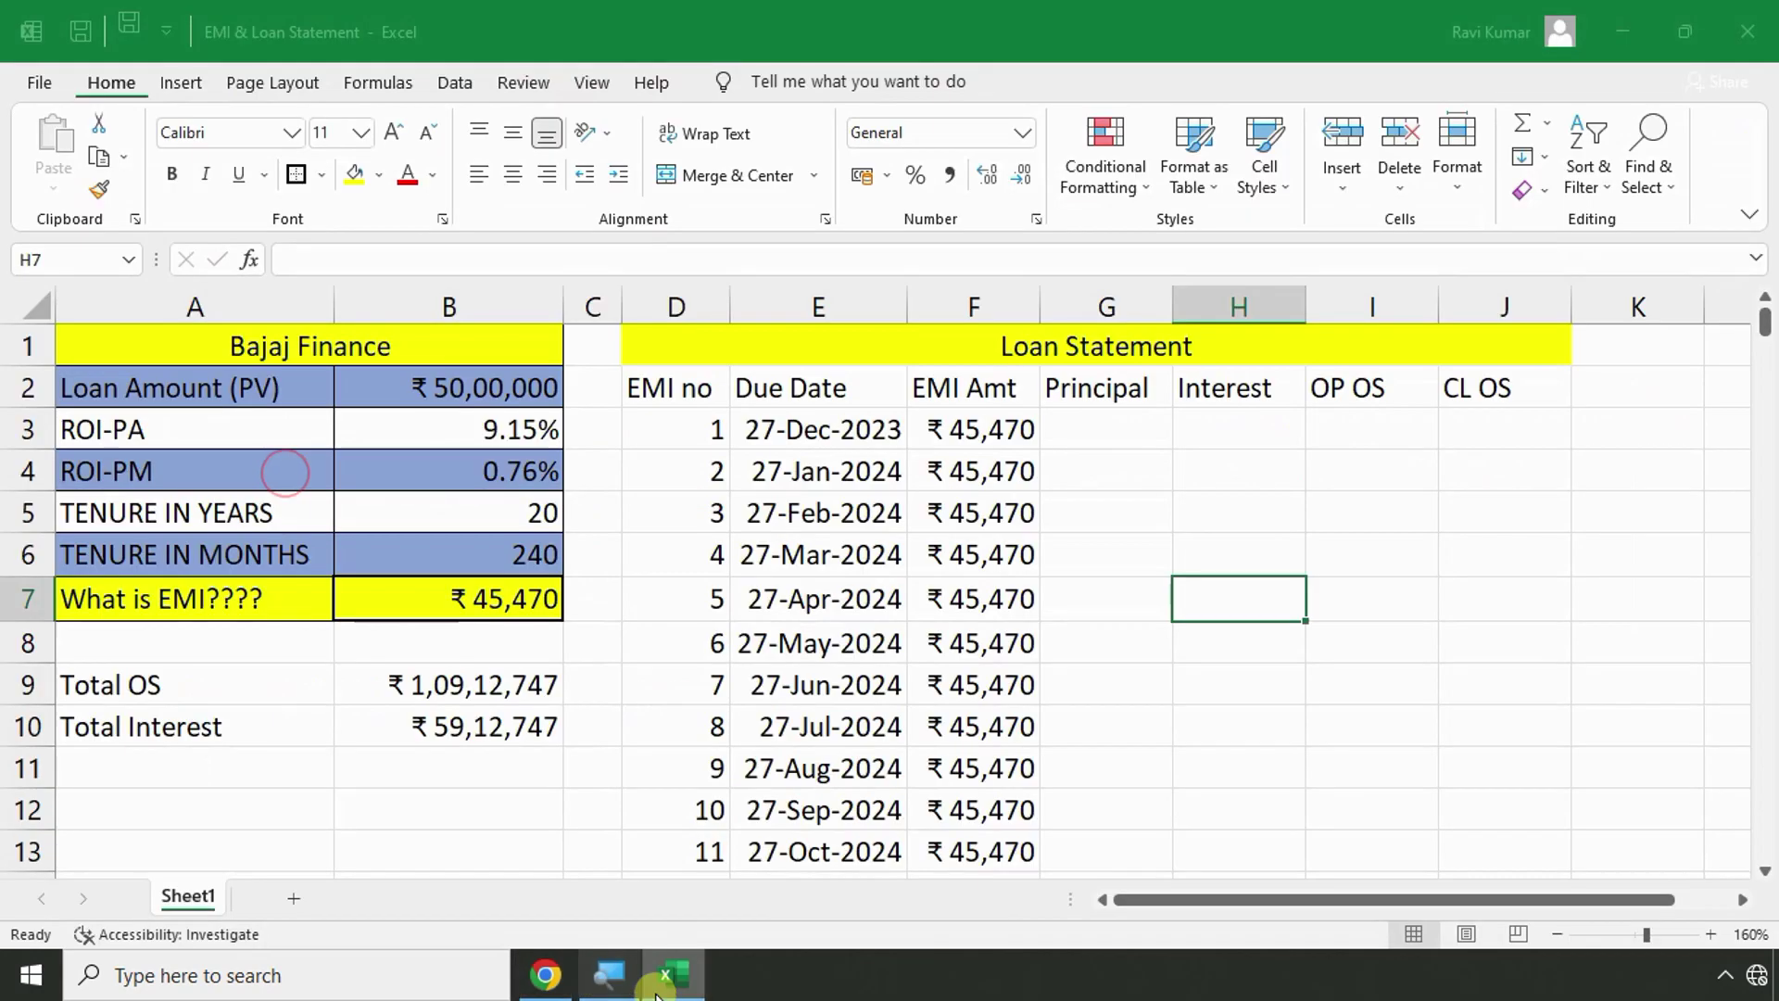
click(1076, 423)
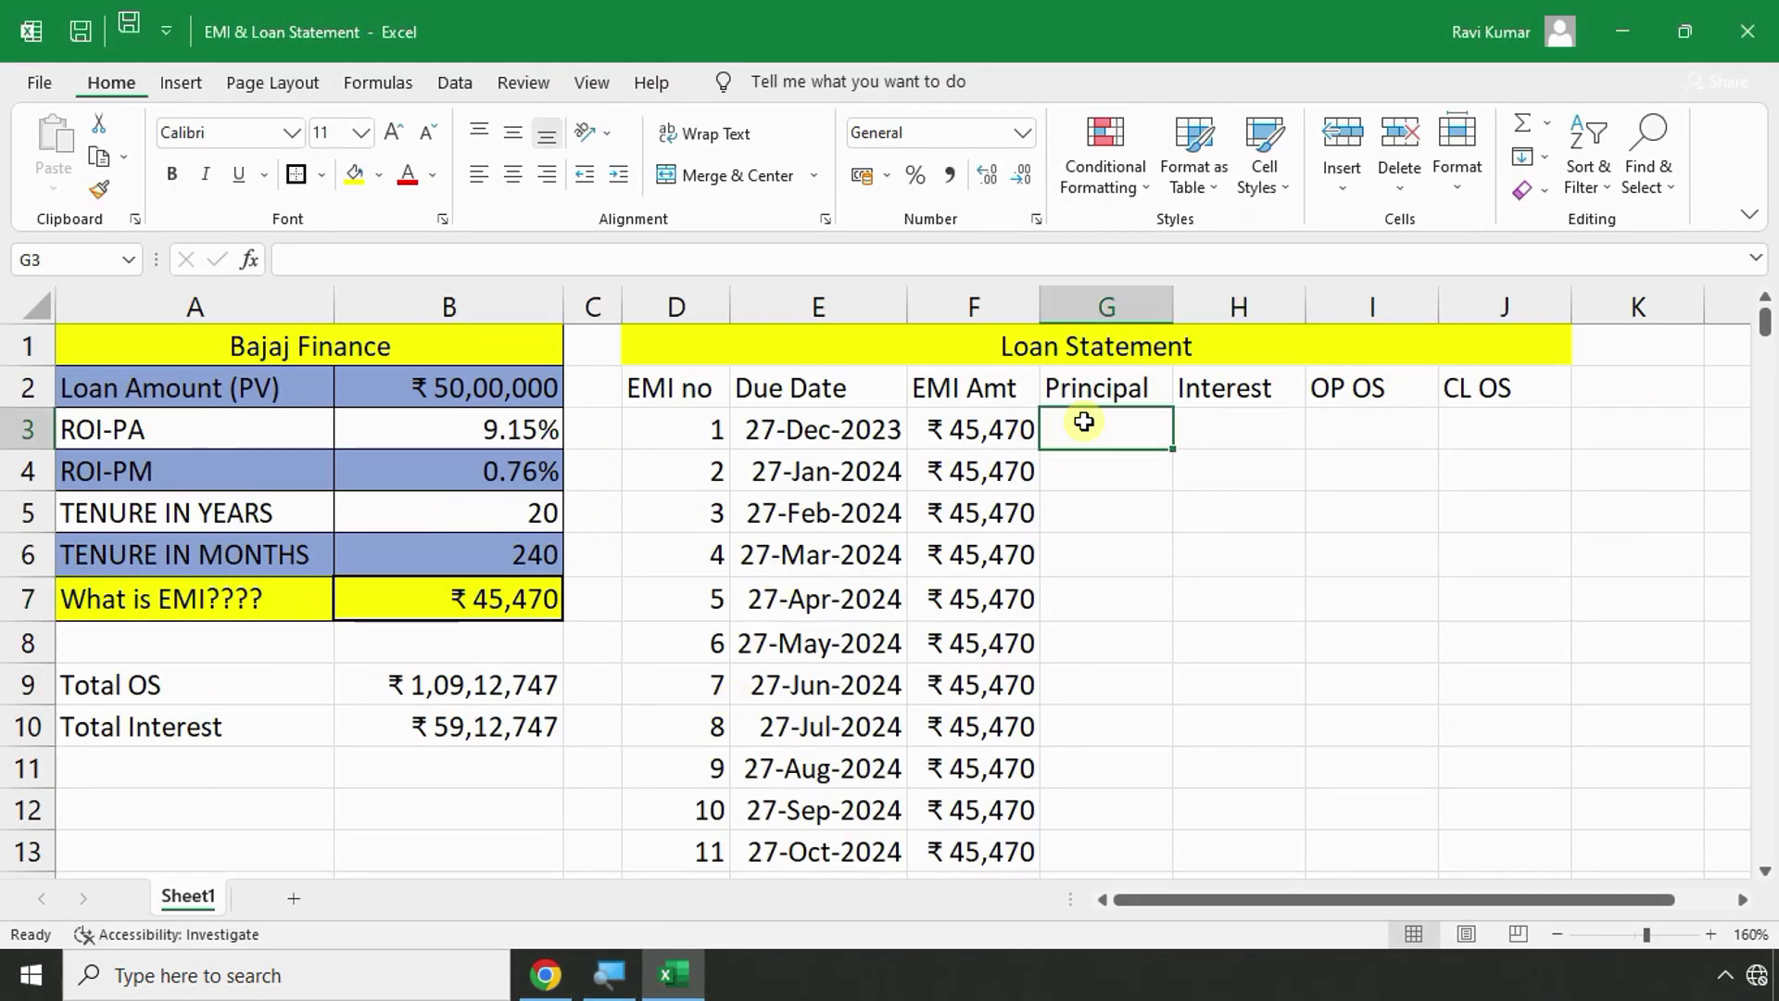
click(1186, 423)
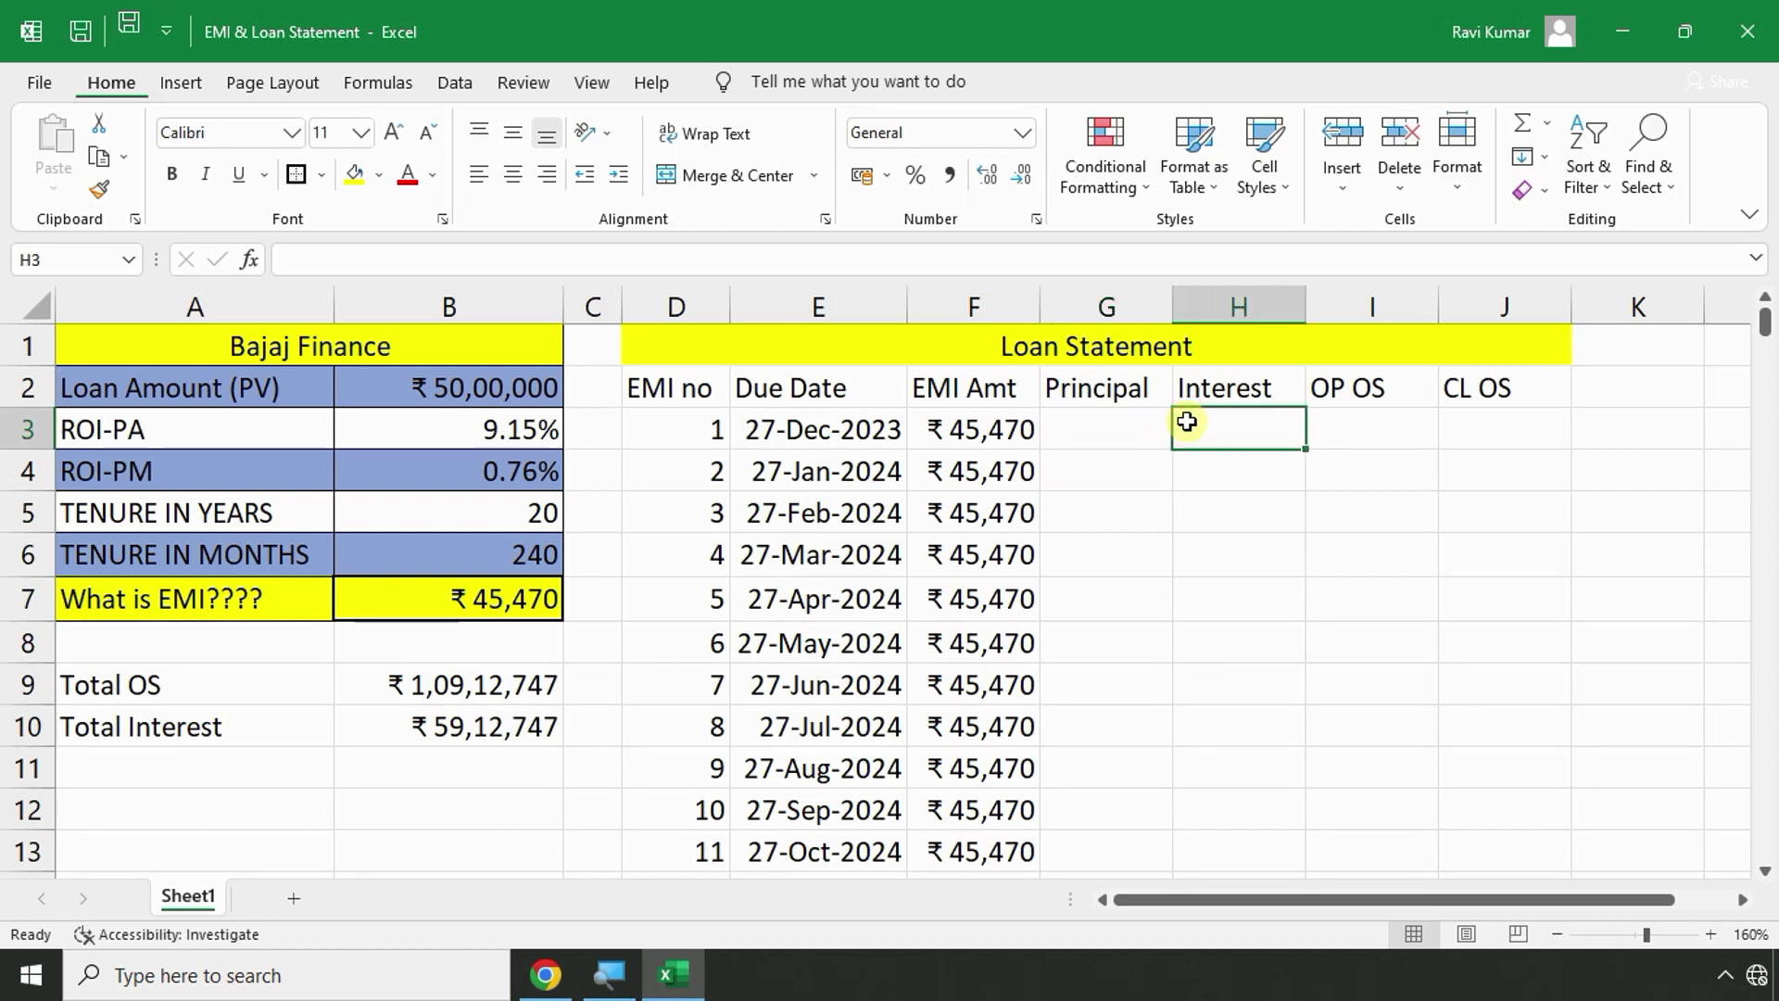
click(1081, 420)
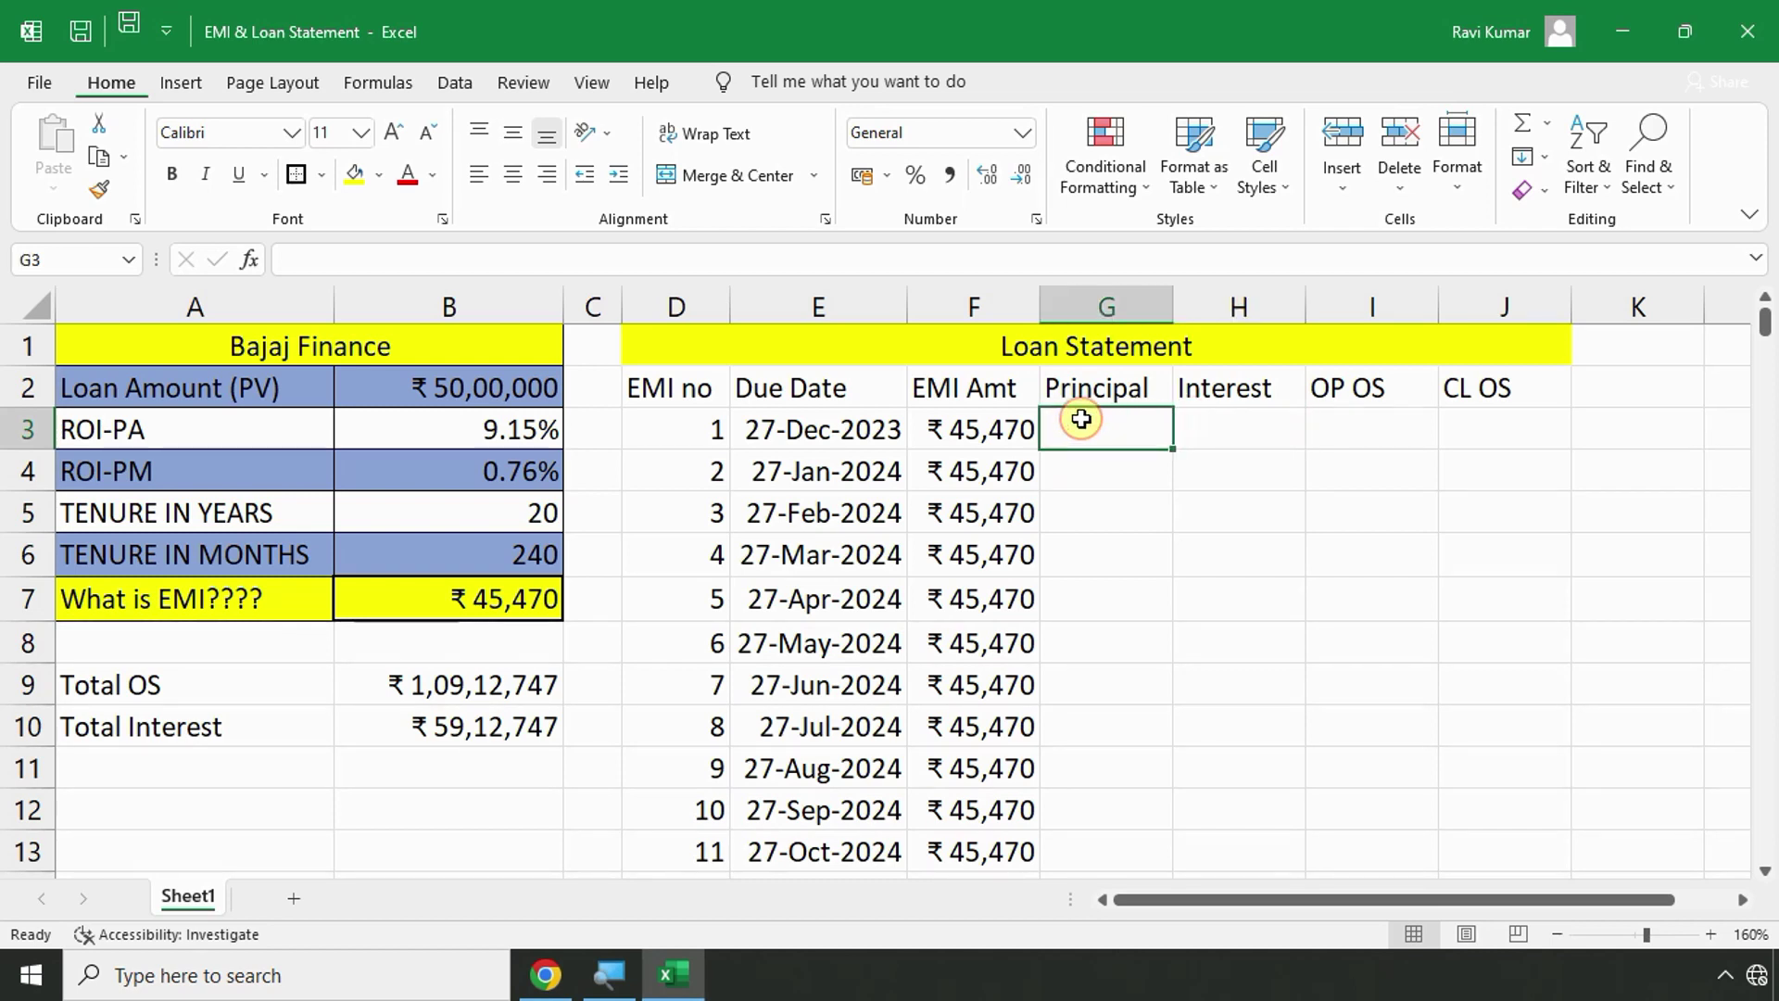
text(=)
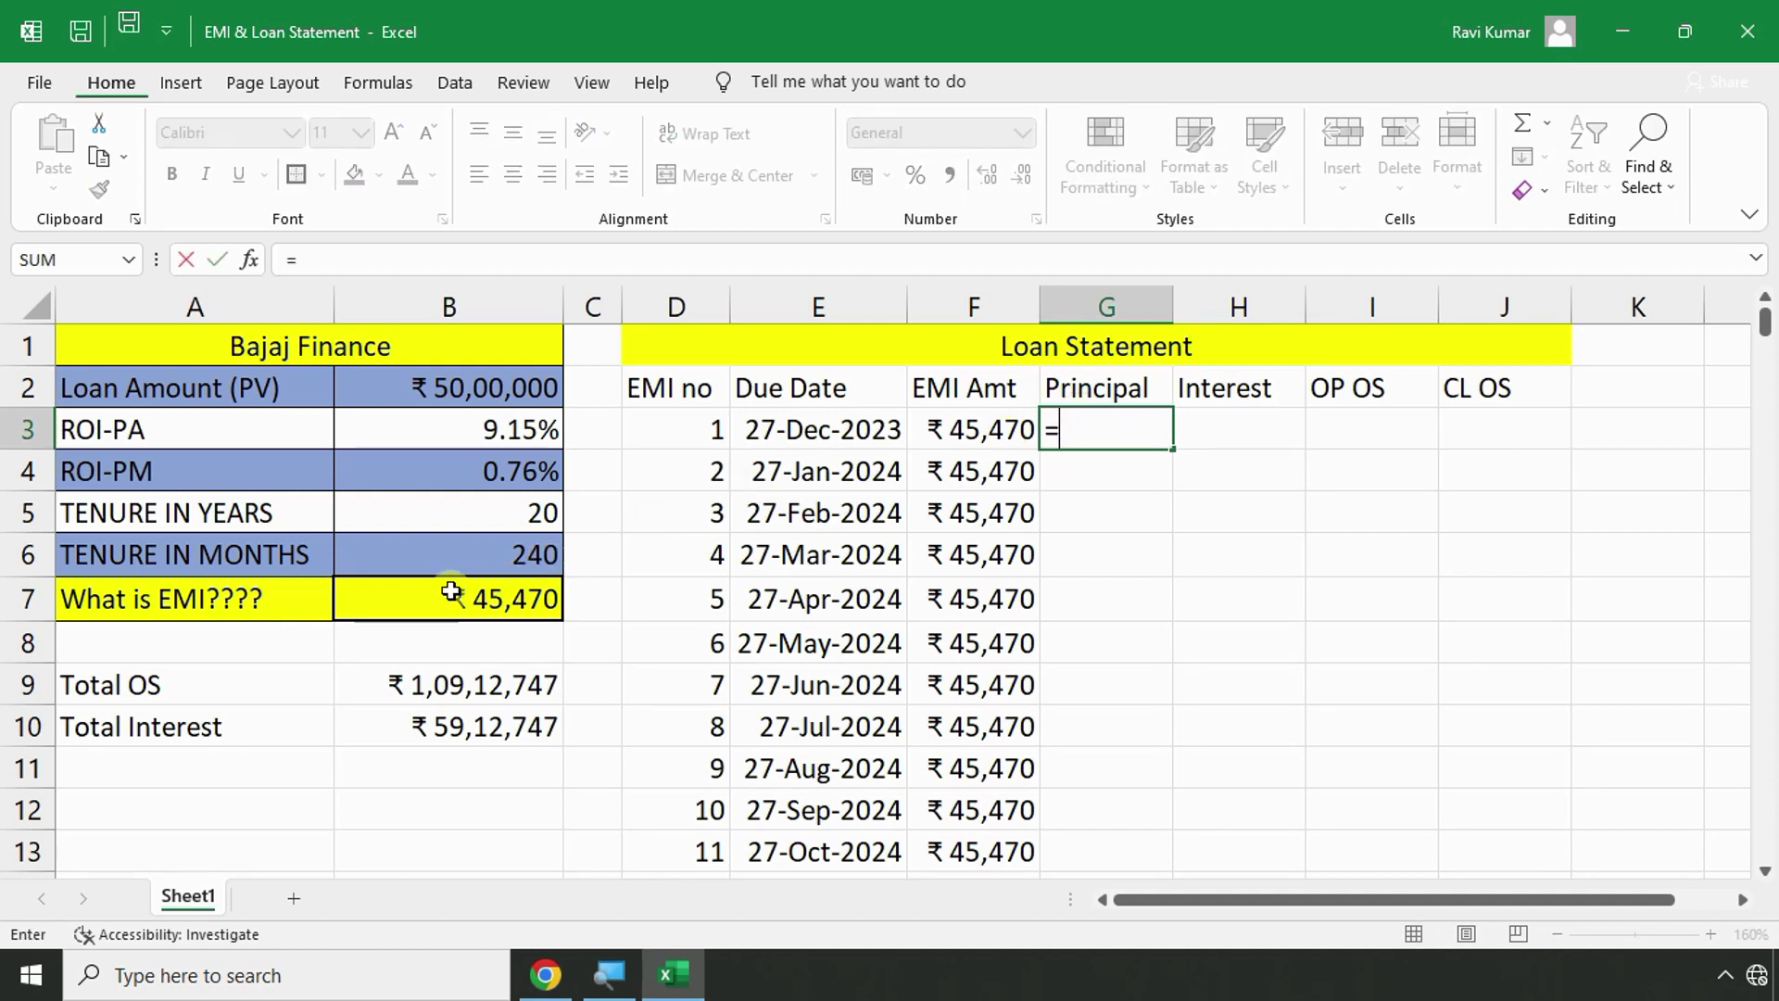
click(439, 399)
text(,)
click(435, 481)
text(,)
click(436, 550)
text(,)
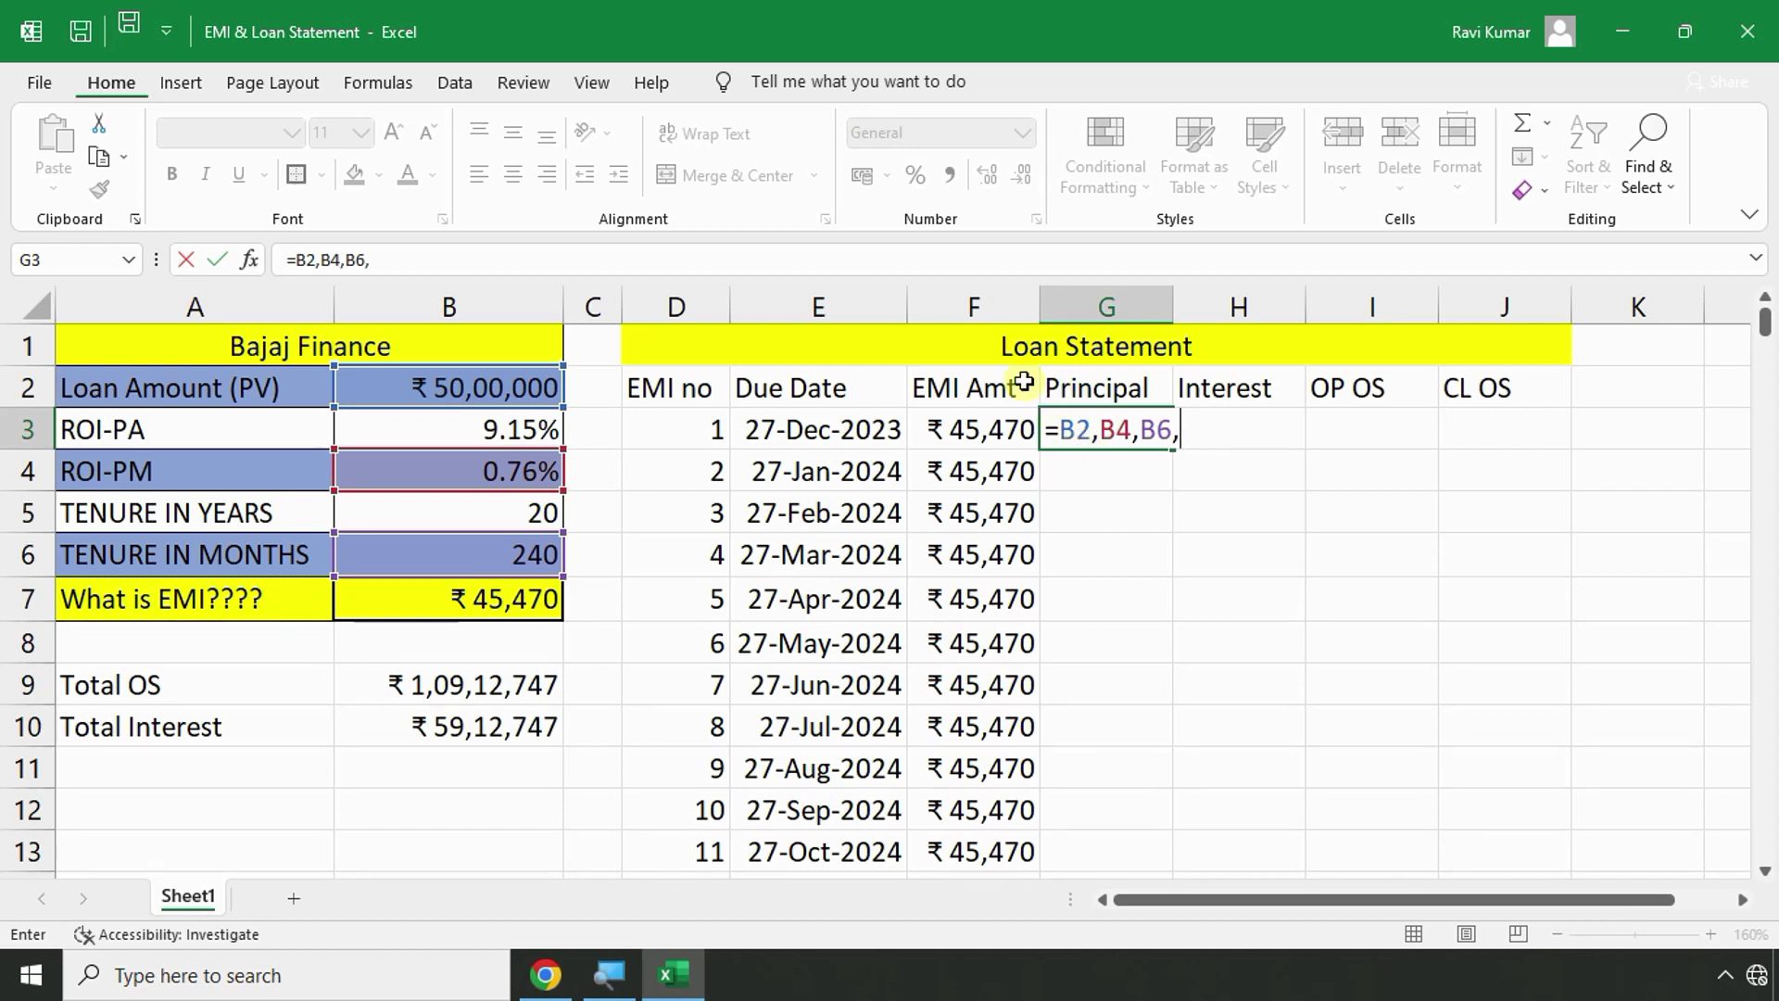
key(Escape)
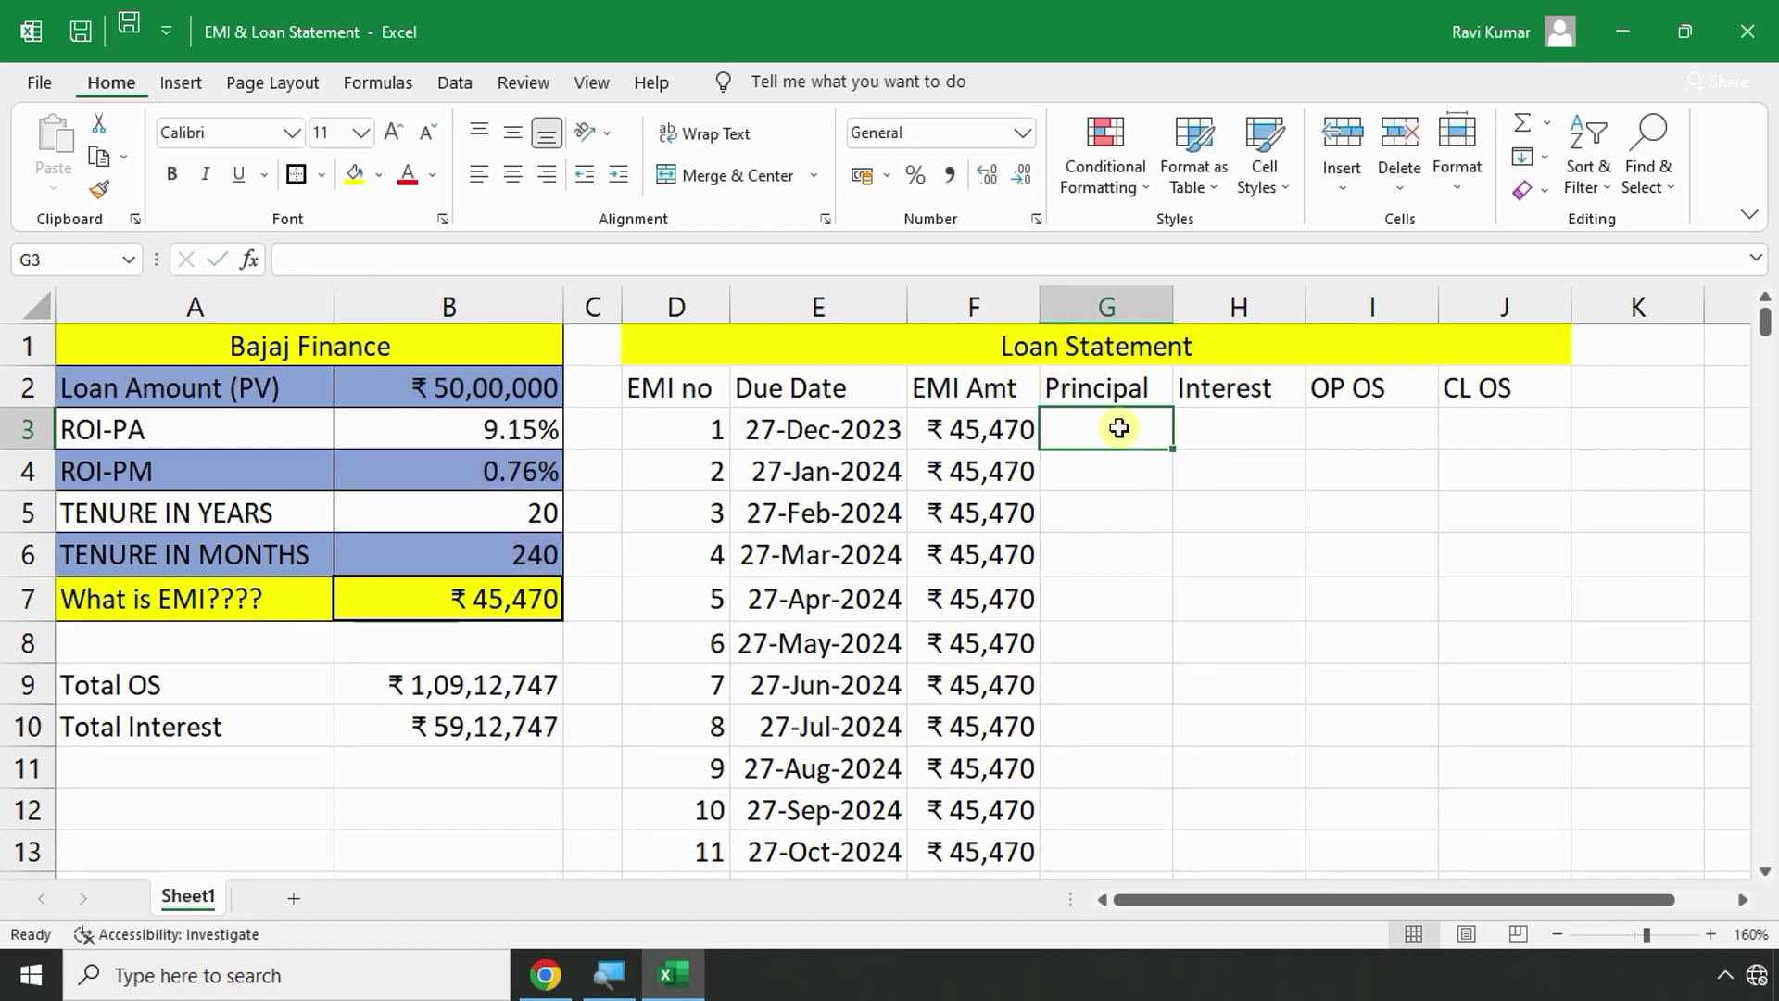
Start the first Principal formula in G3 with =-ppmt( after checking the PDF instruction.
click(453, 385)
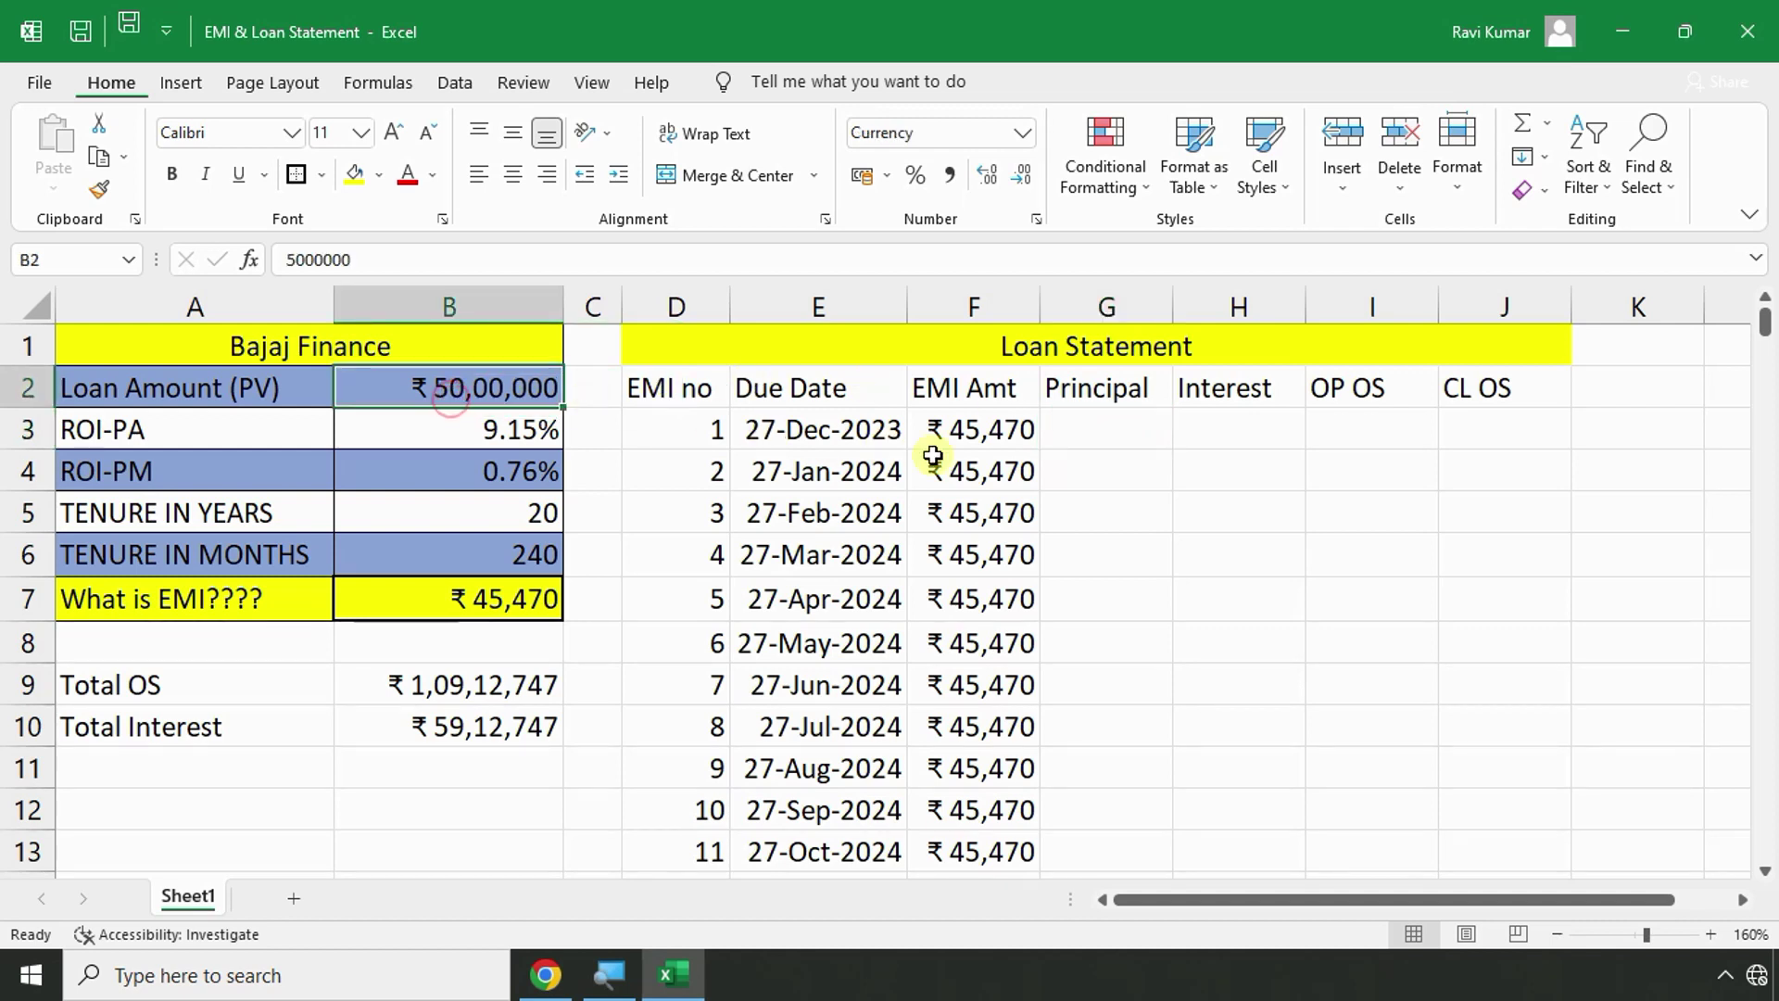
click(1094, 460)
click(458, 387)
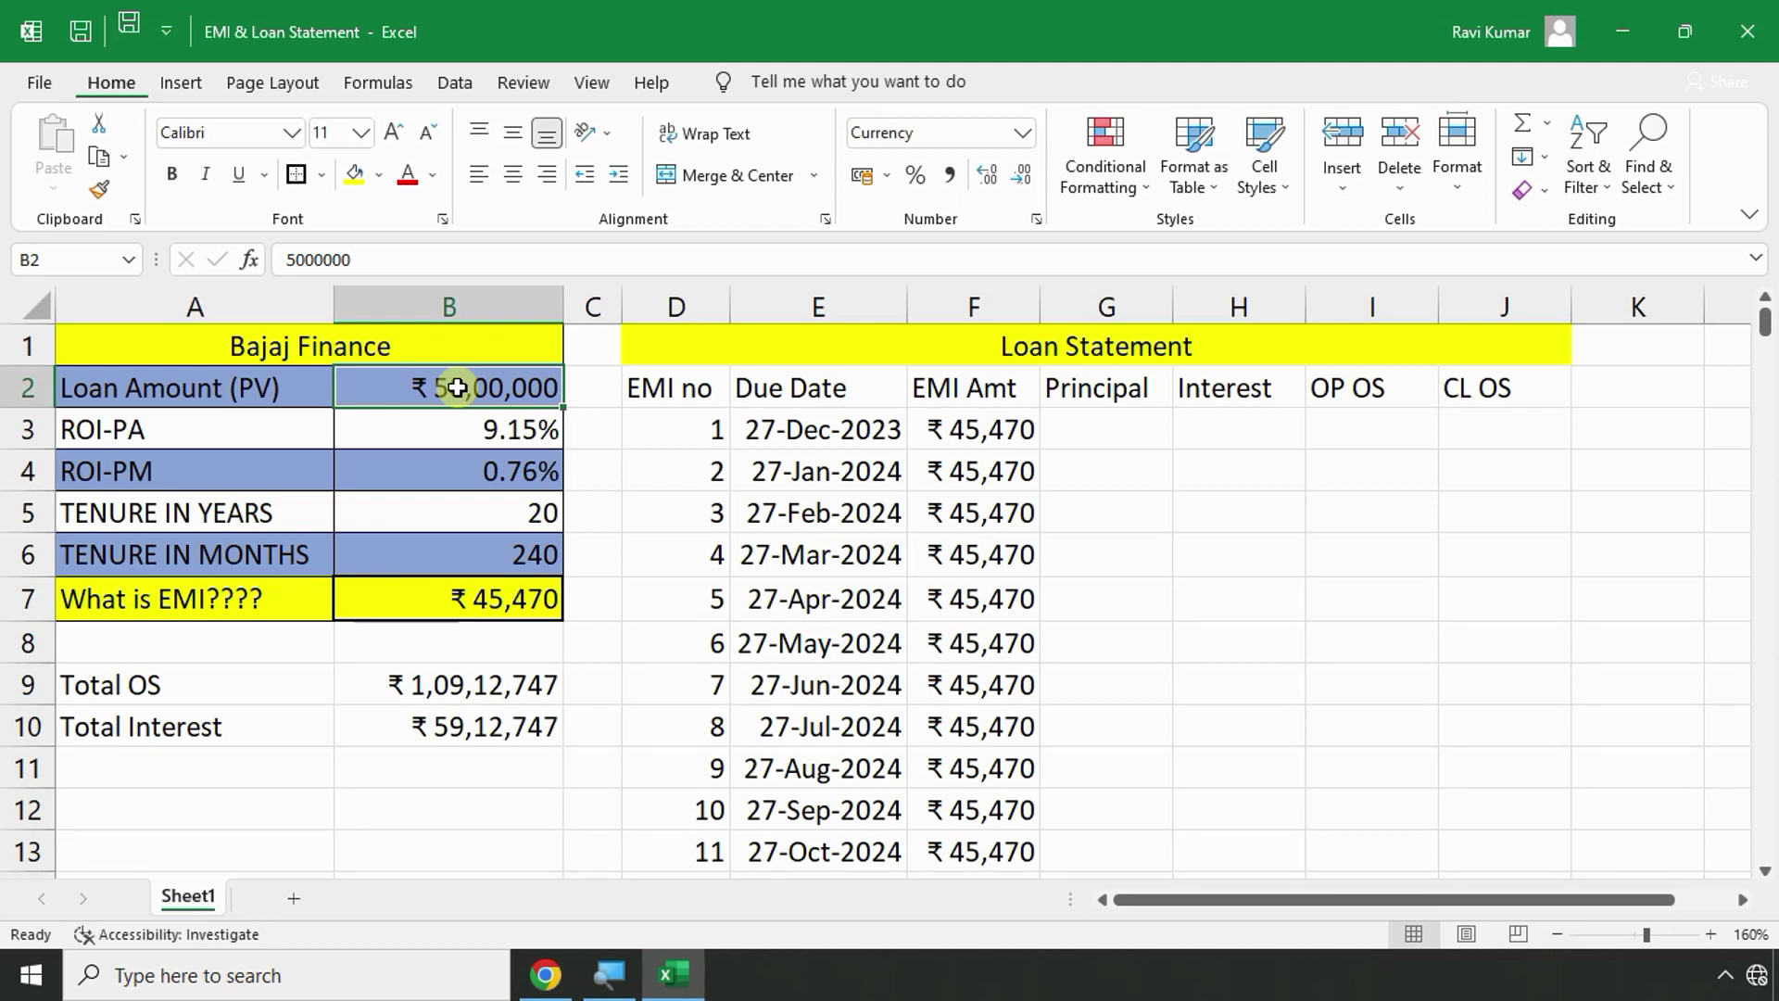
click(1057, 431)
key(alt+Tab)
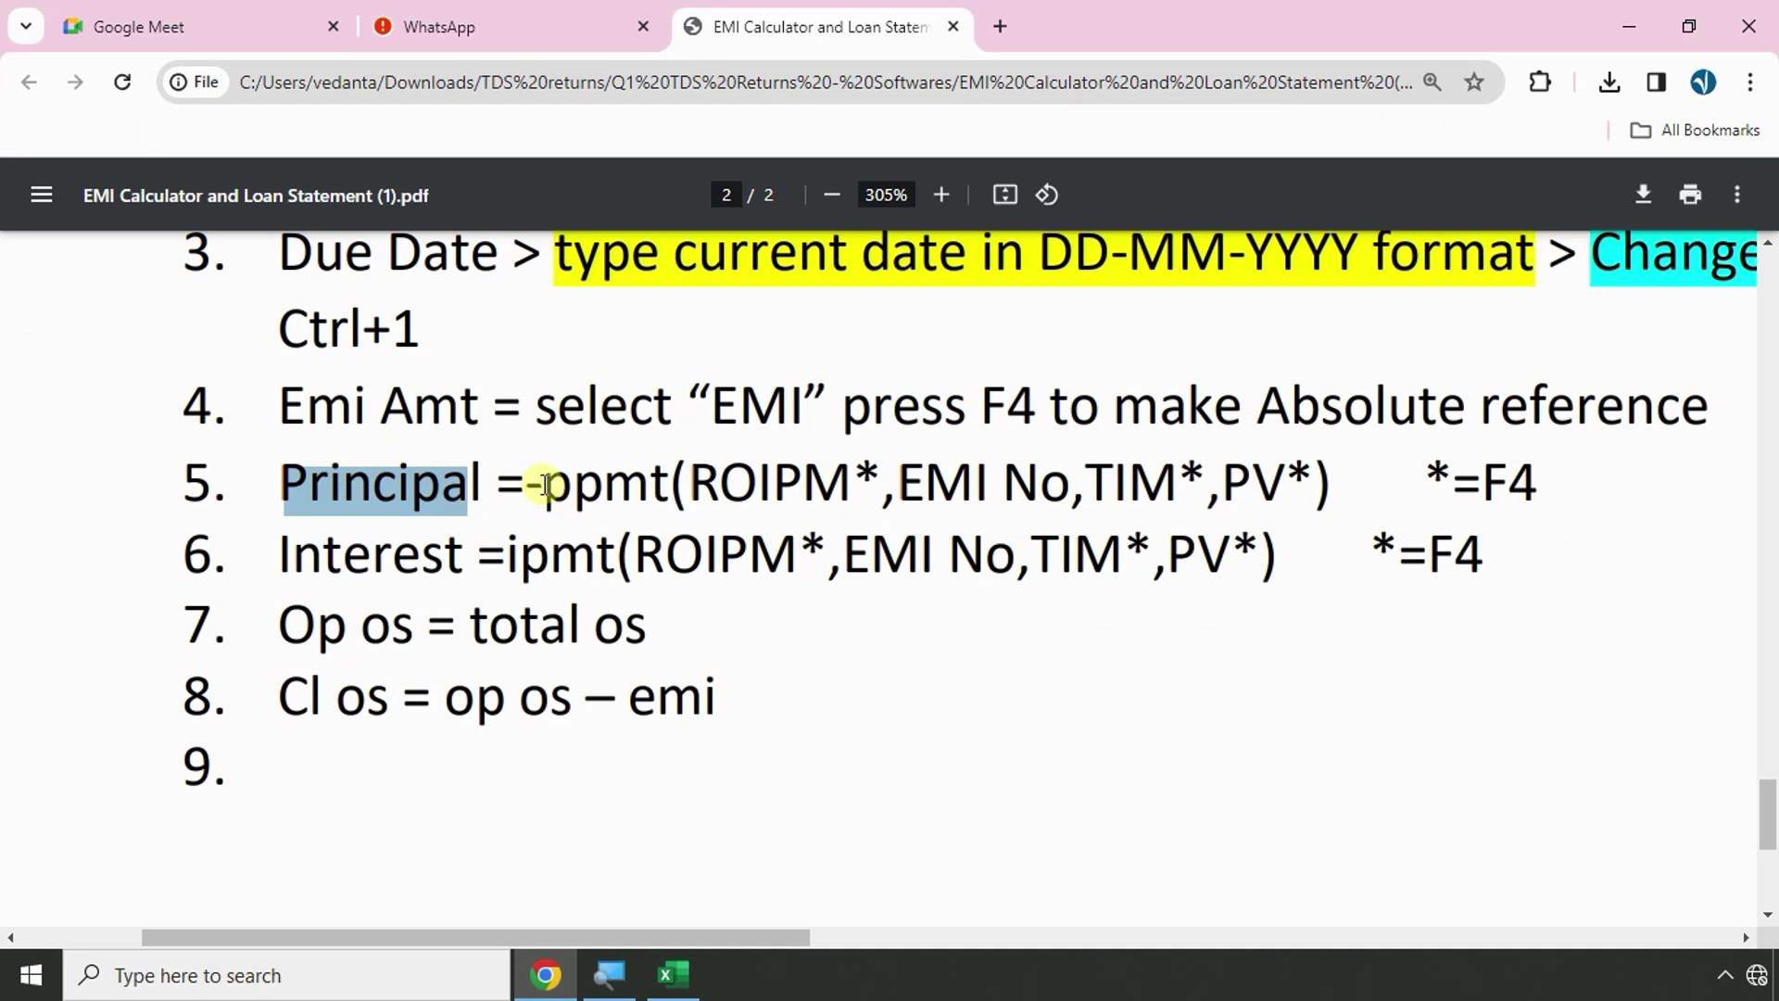
key(alt+Tab)
text(=)
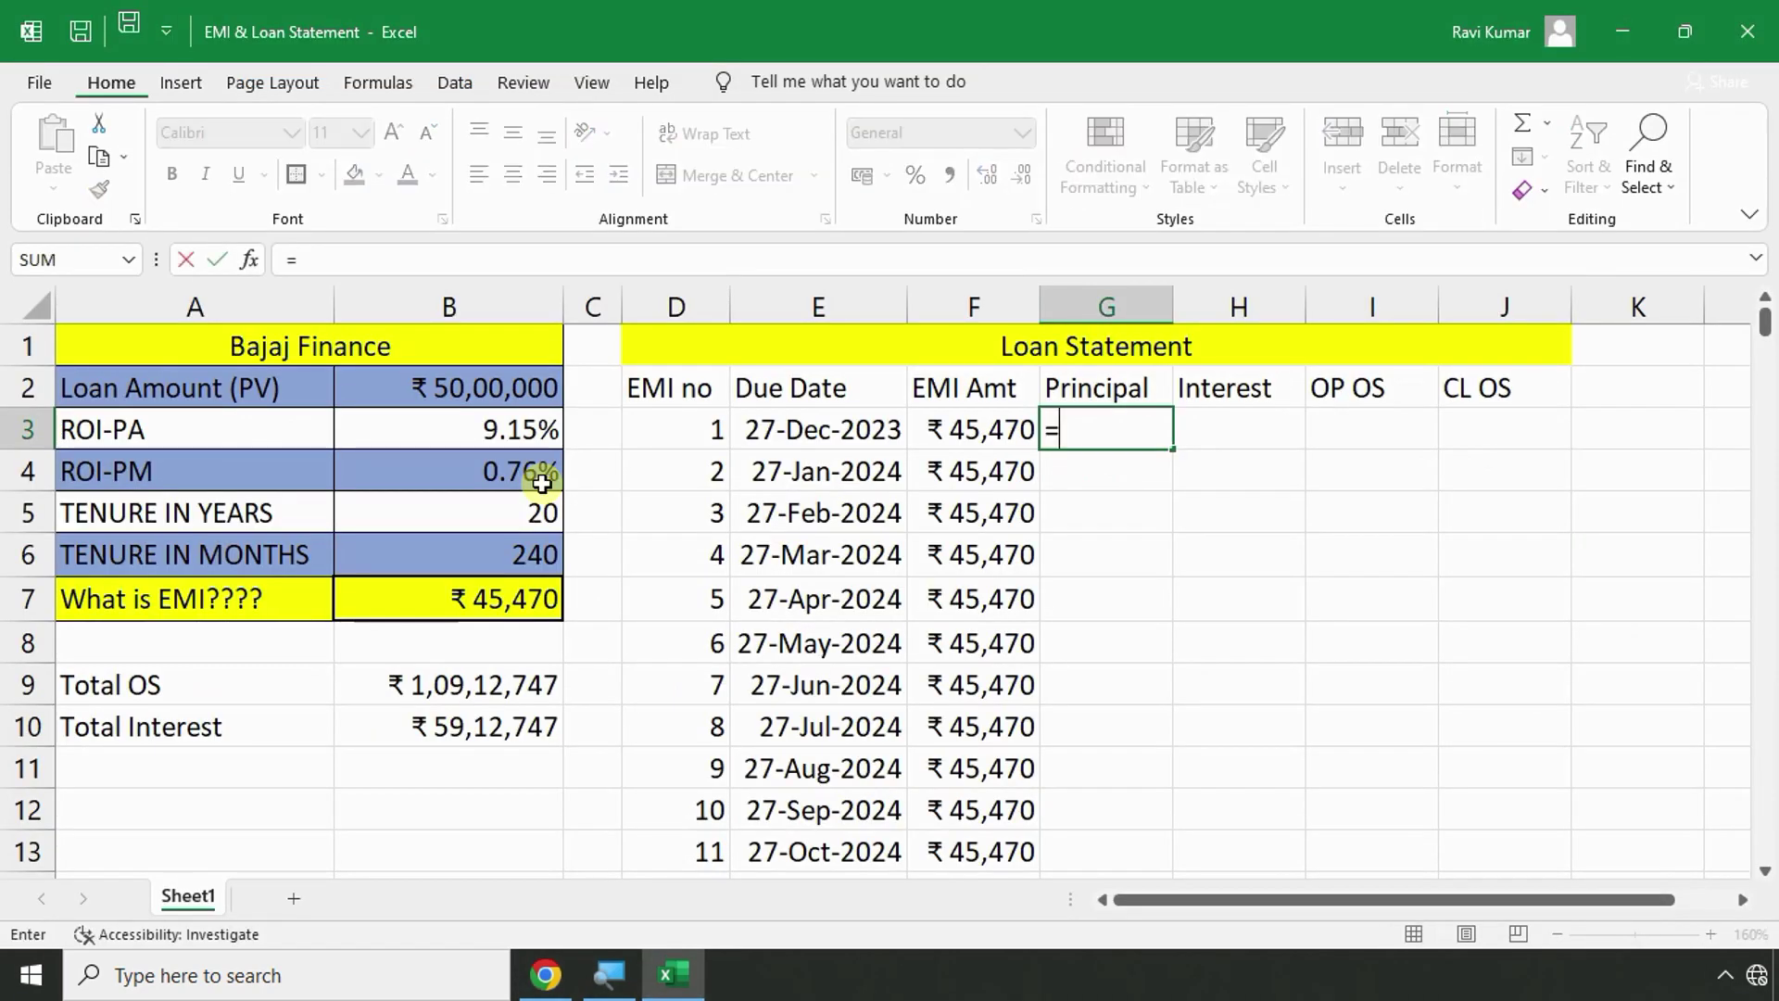
text(-ppmt)
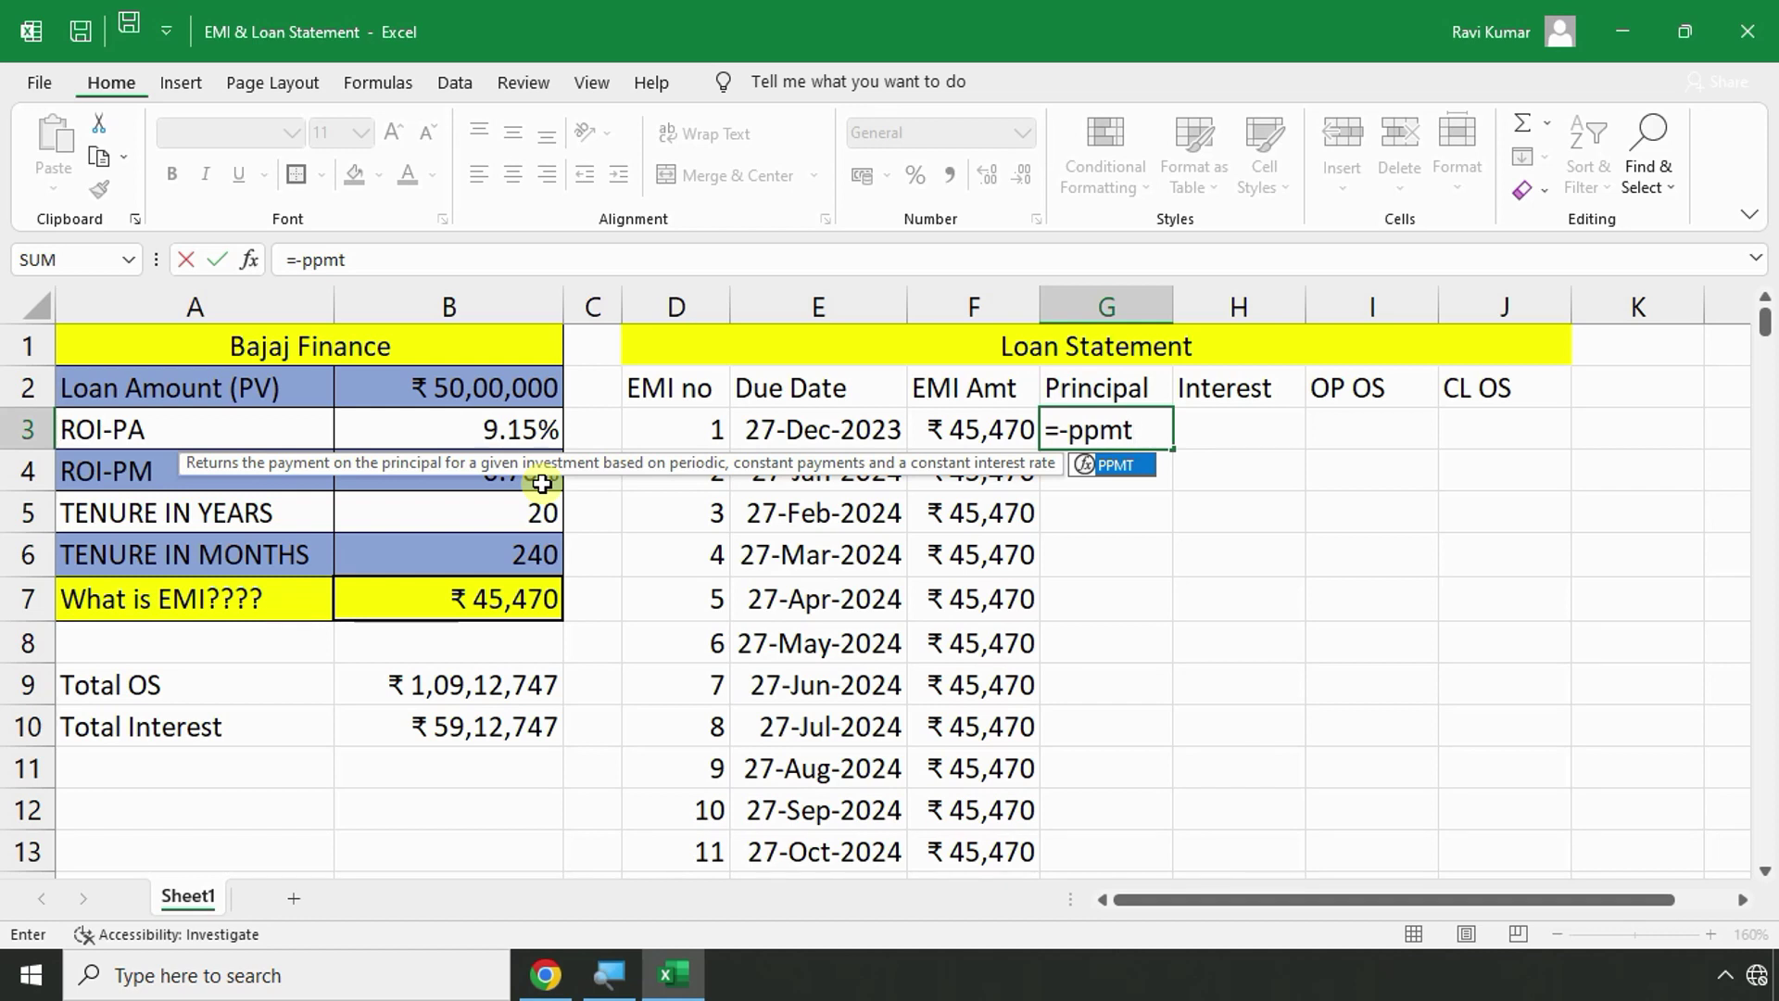
text(()
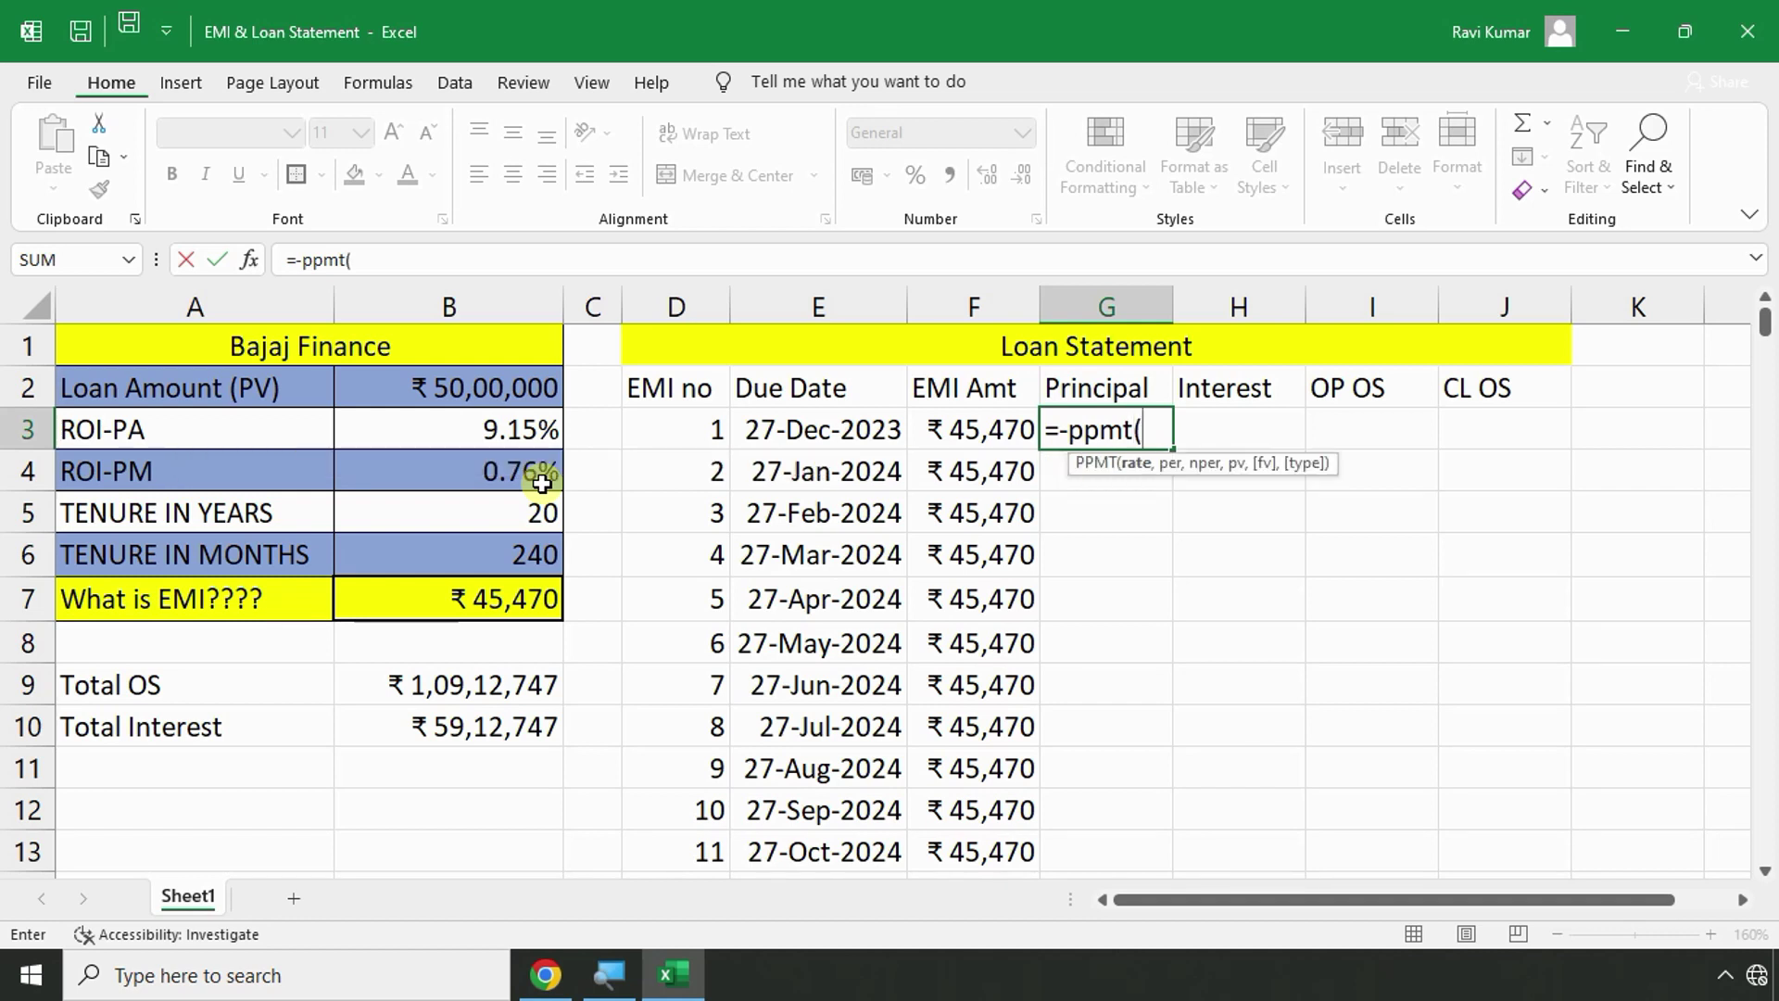
Following the PDF, give the ppmt formula the ROI-PM cell as its rate, using the absolute reference $B$4.
key(alt+Tab)
drag(693, 484, 876, 474)
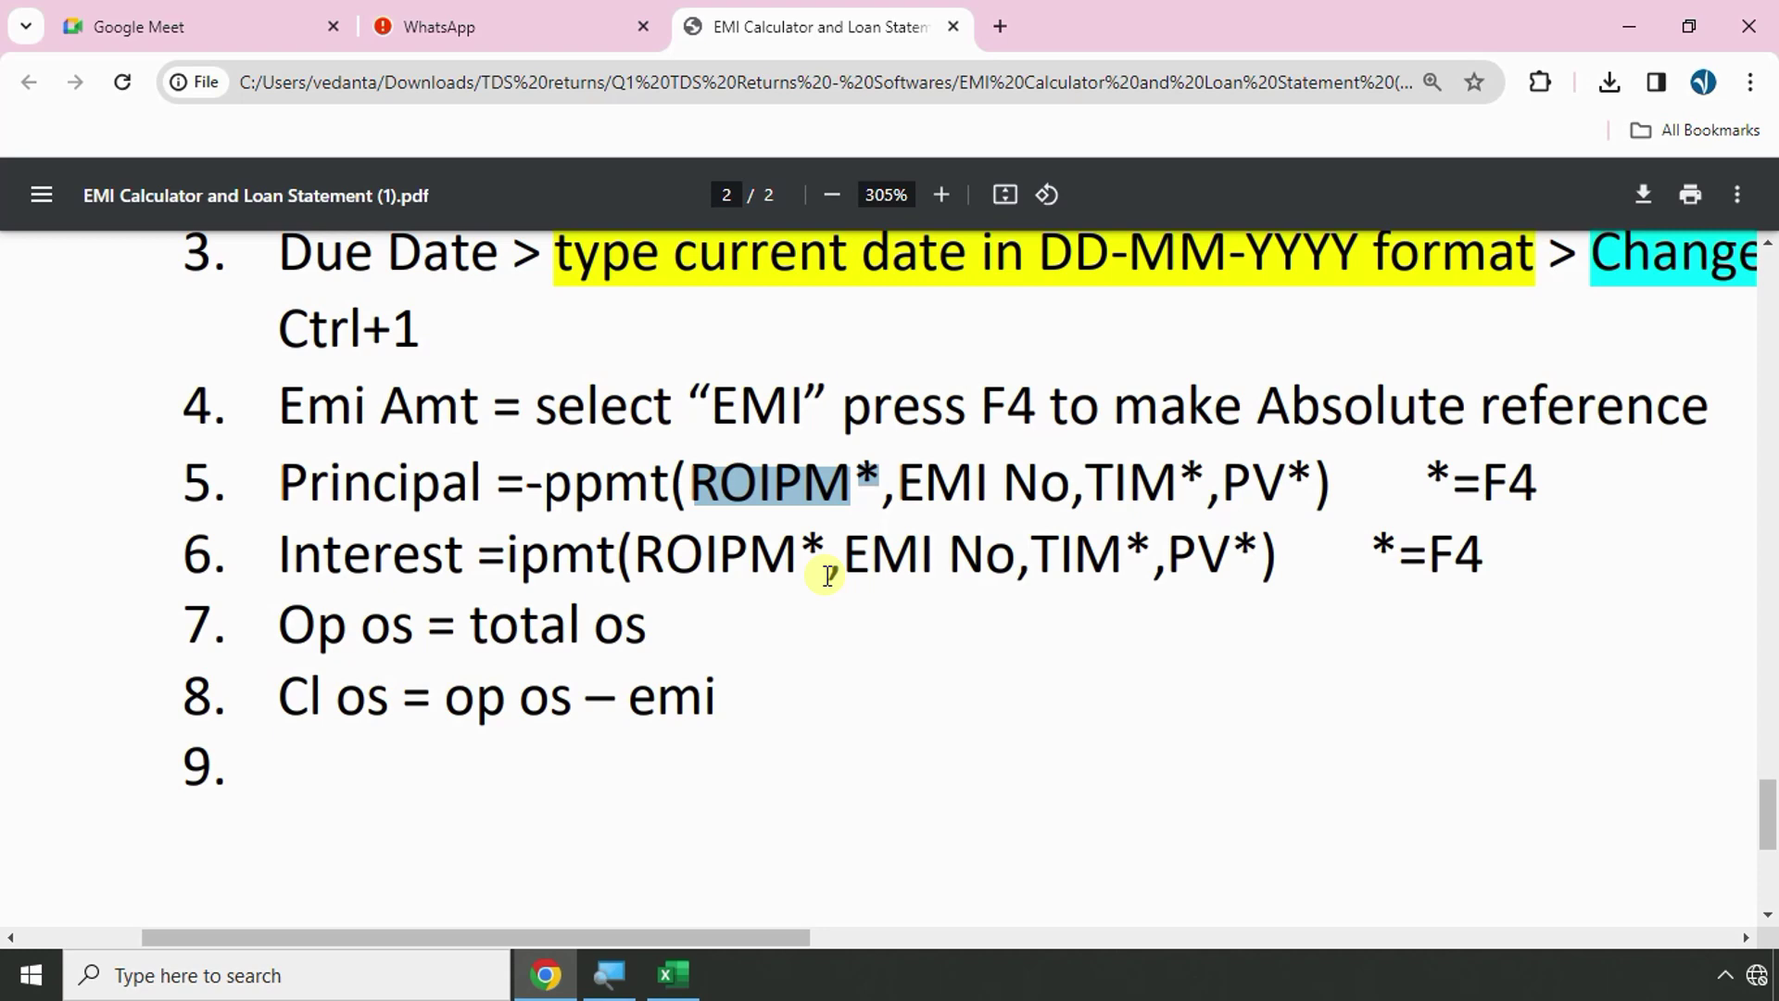
key(alt+Tab)
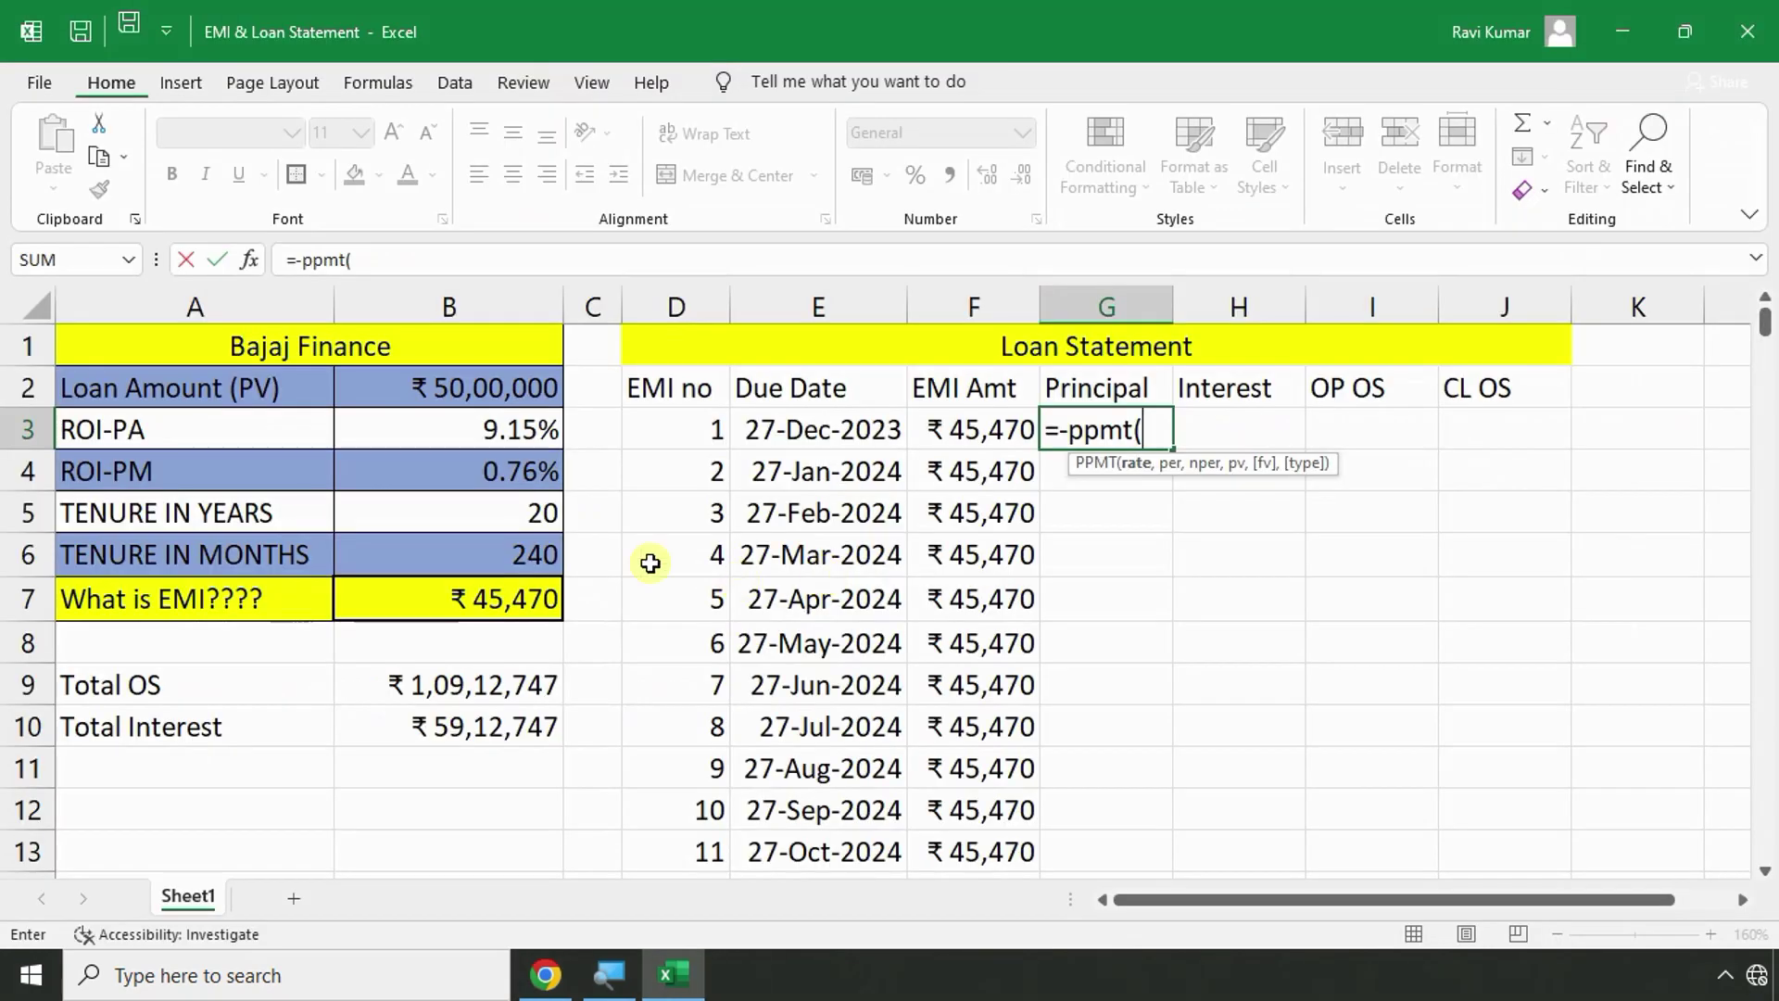
click(439, 471)
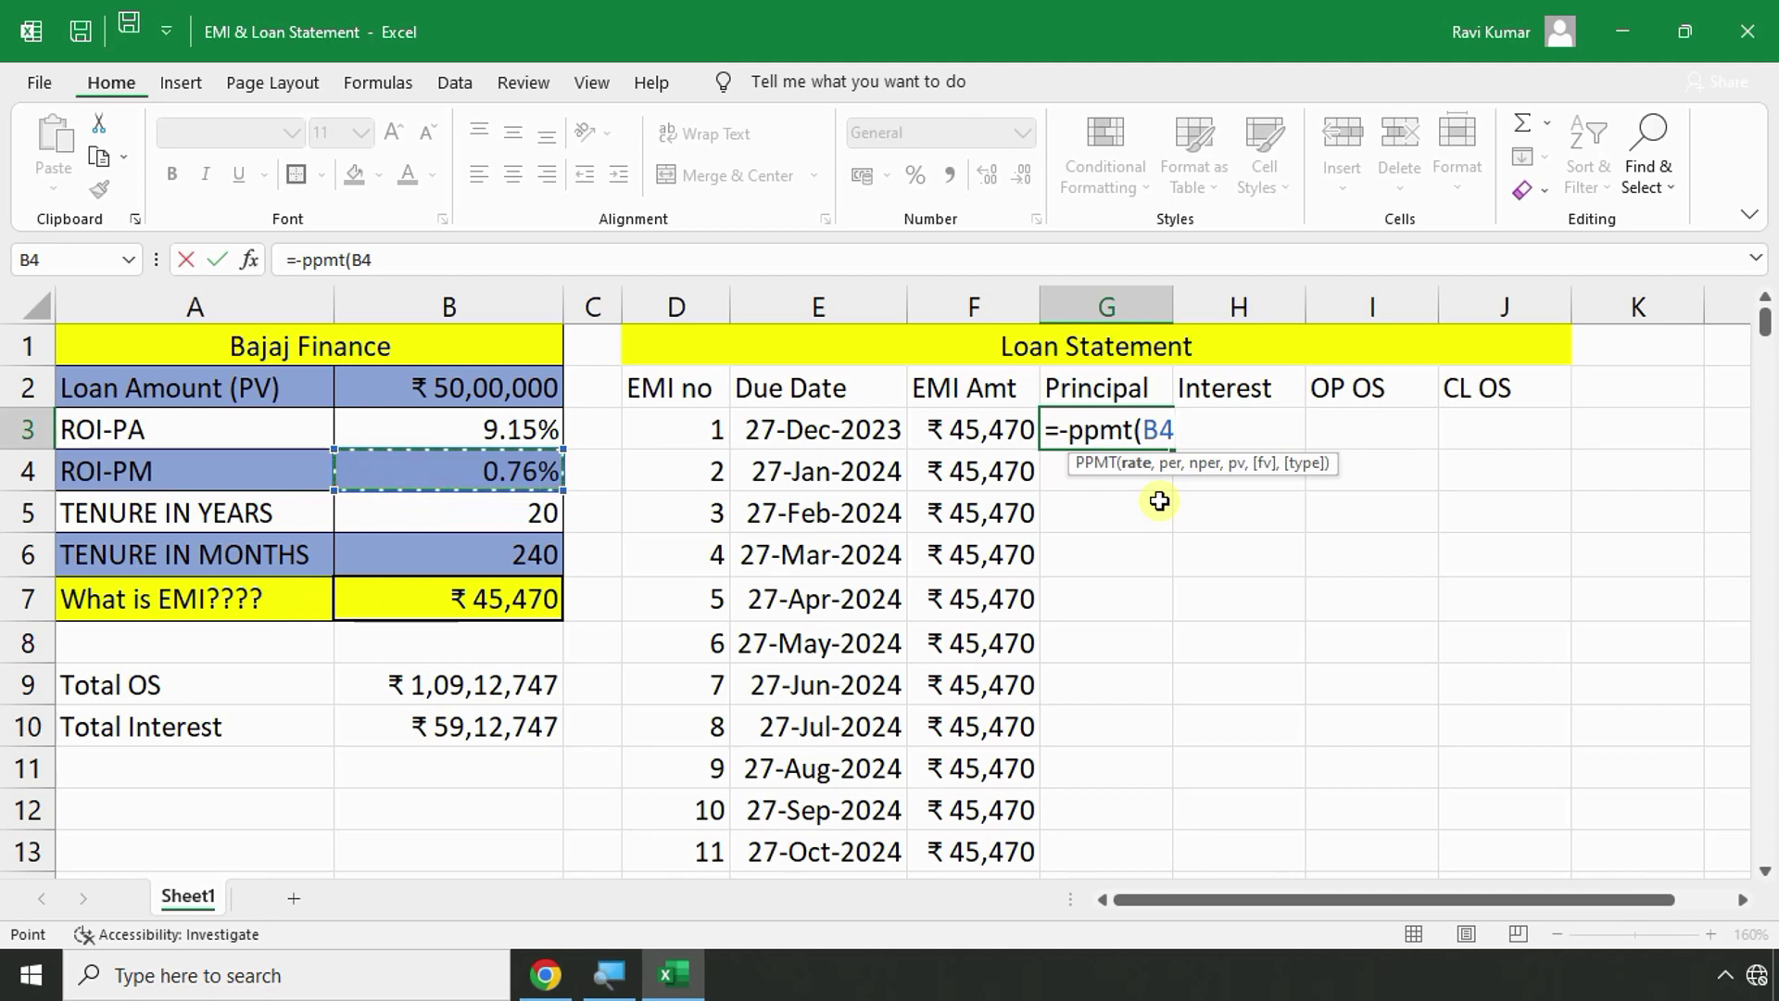
key(alt+Tab)
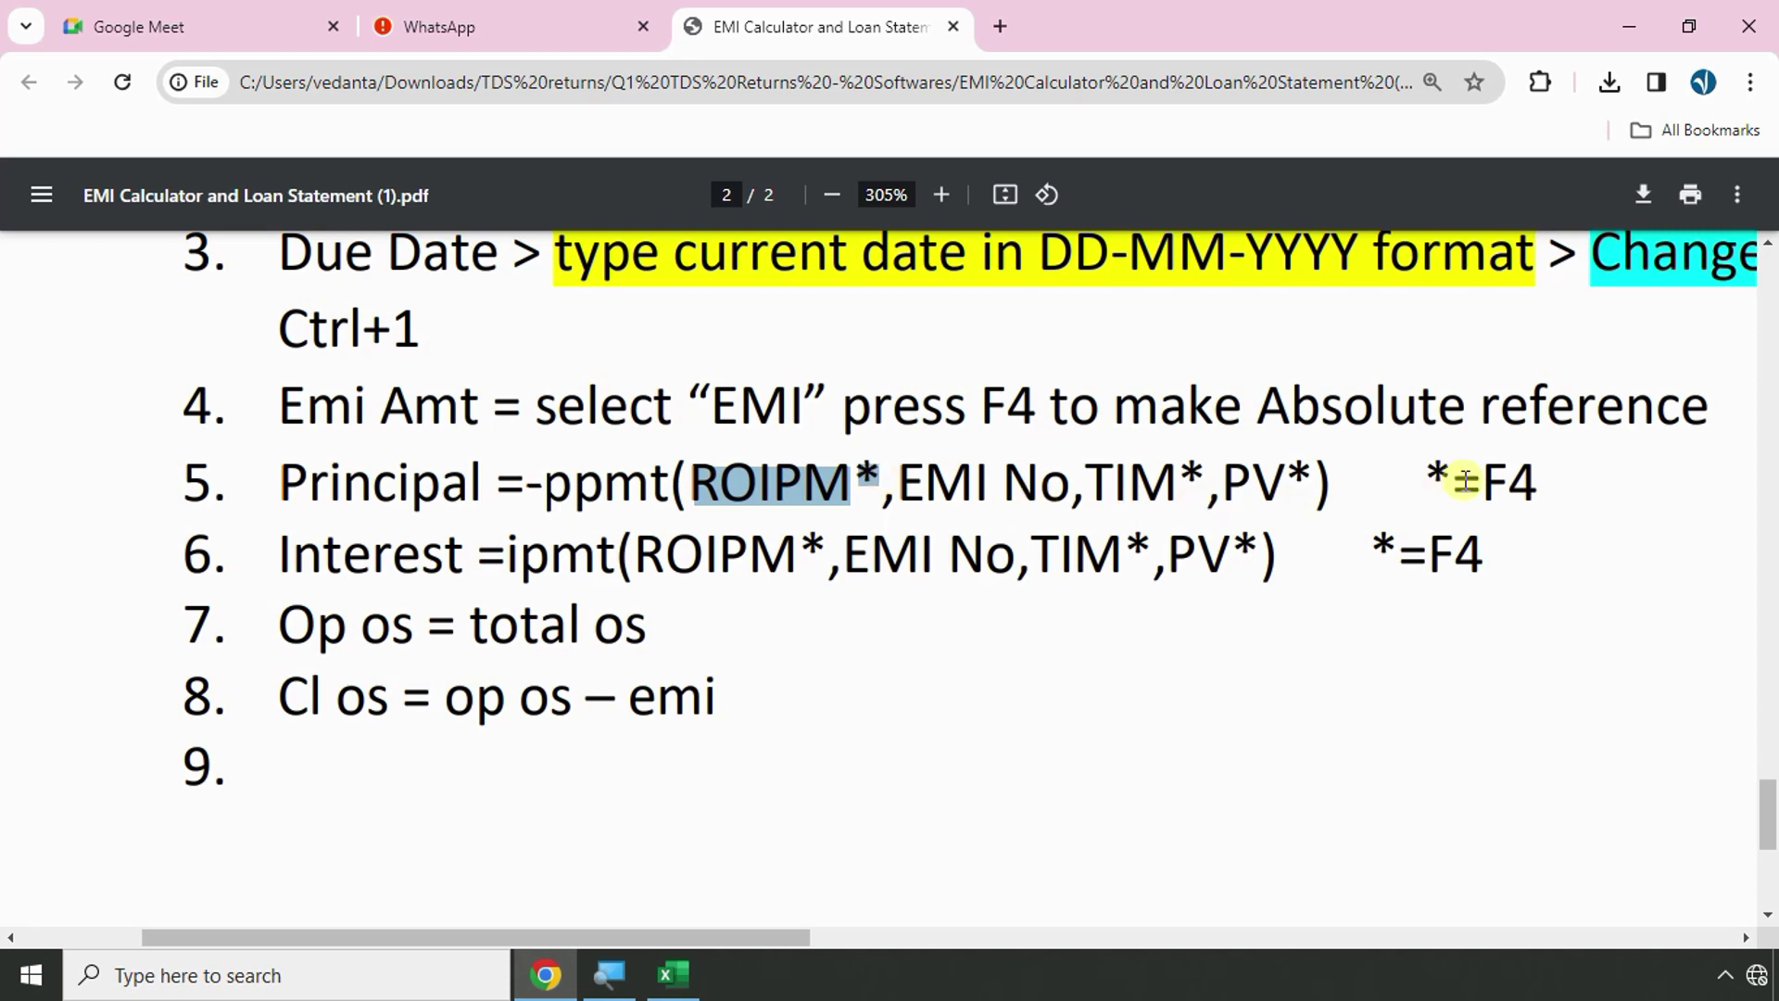
key(alt+Tab)
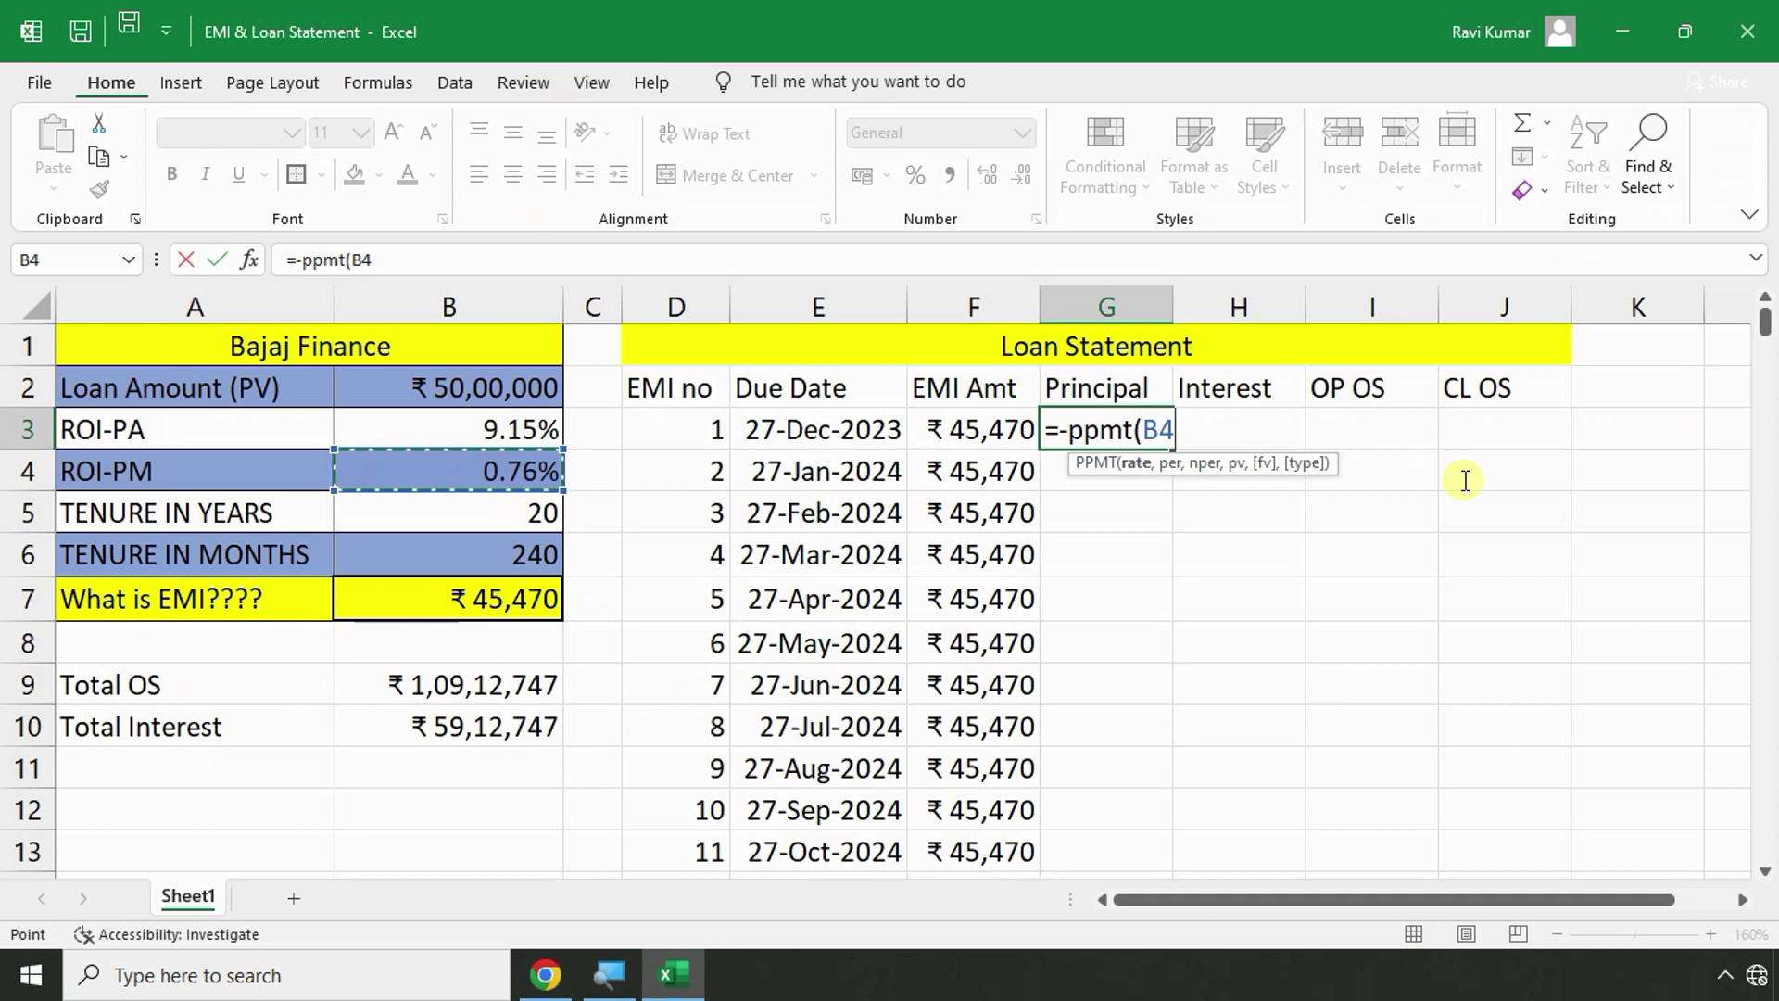
key(F4)
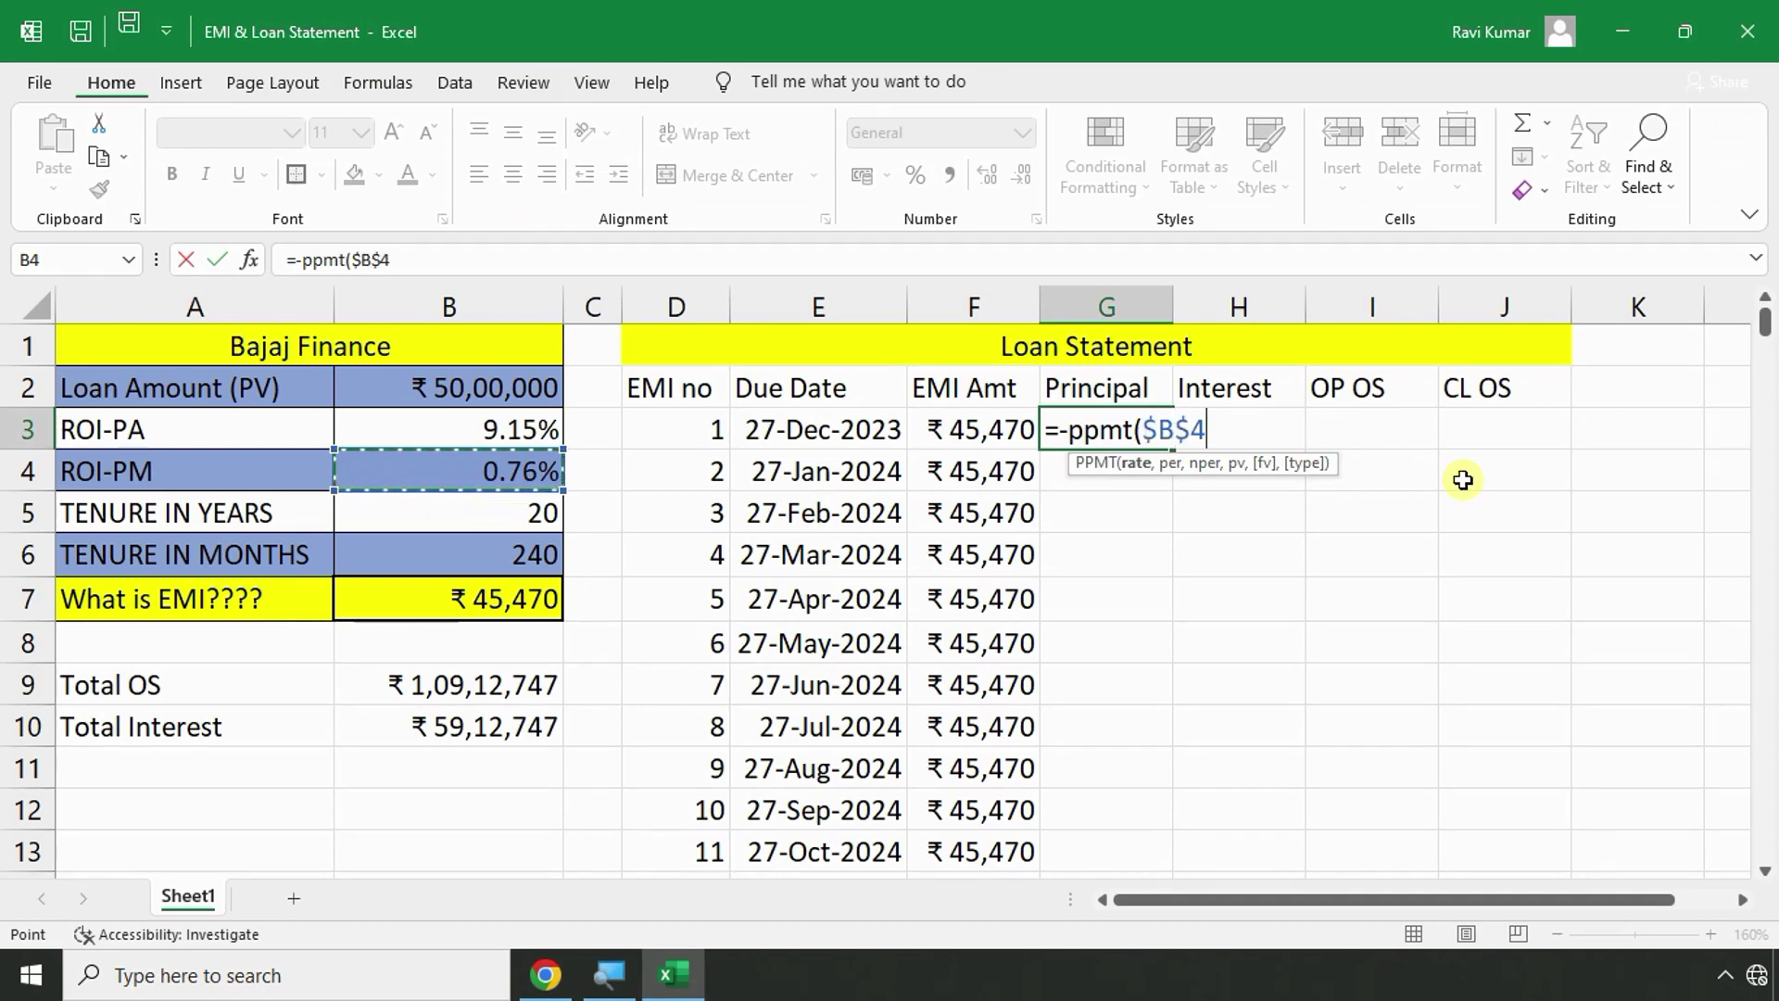
text(,)
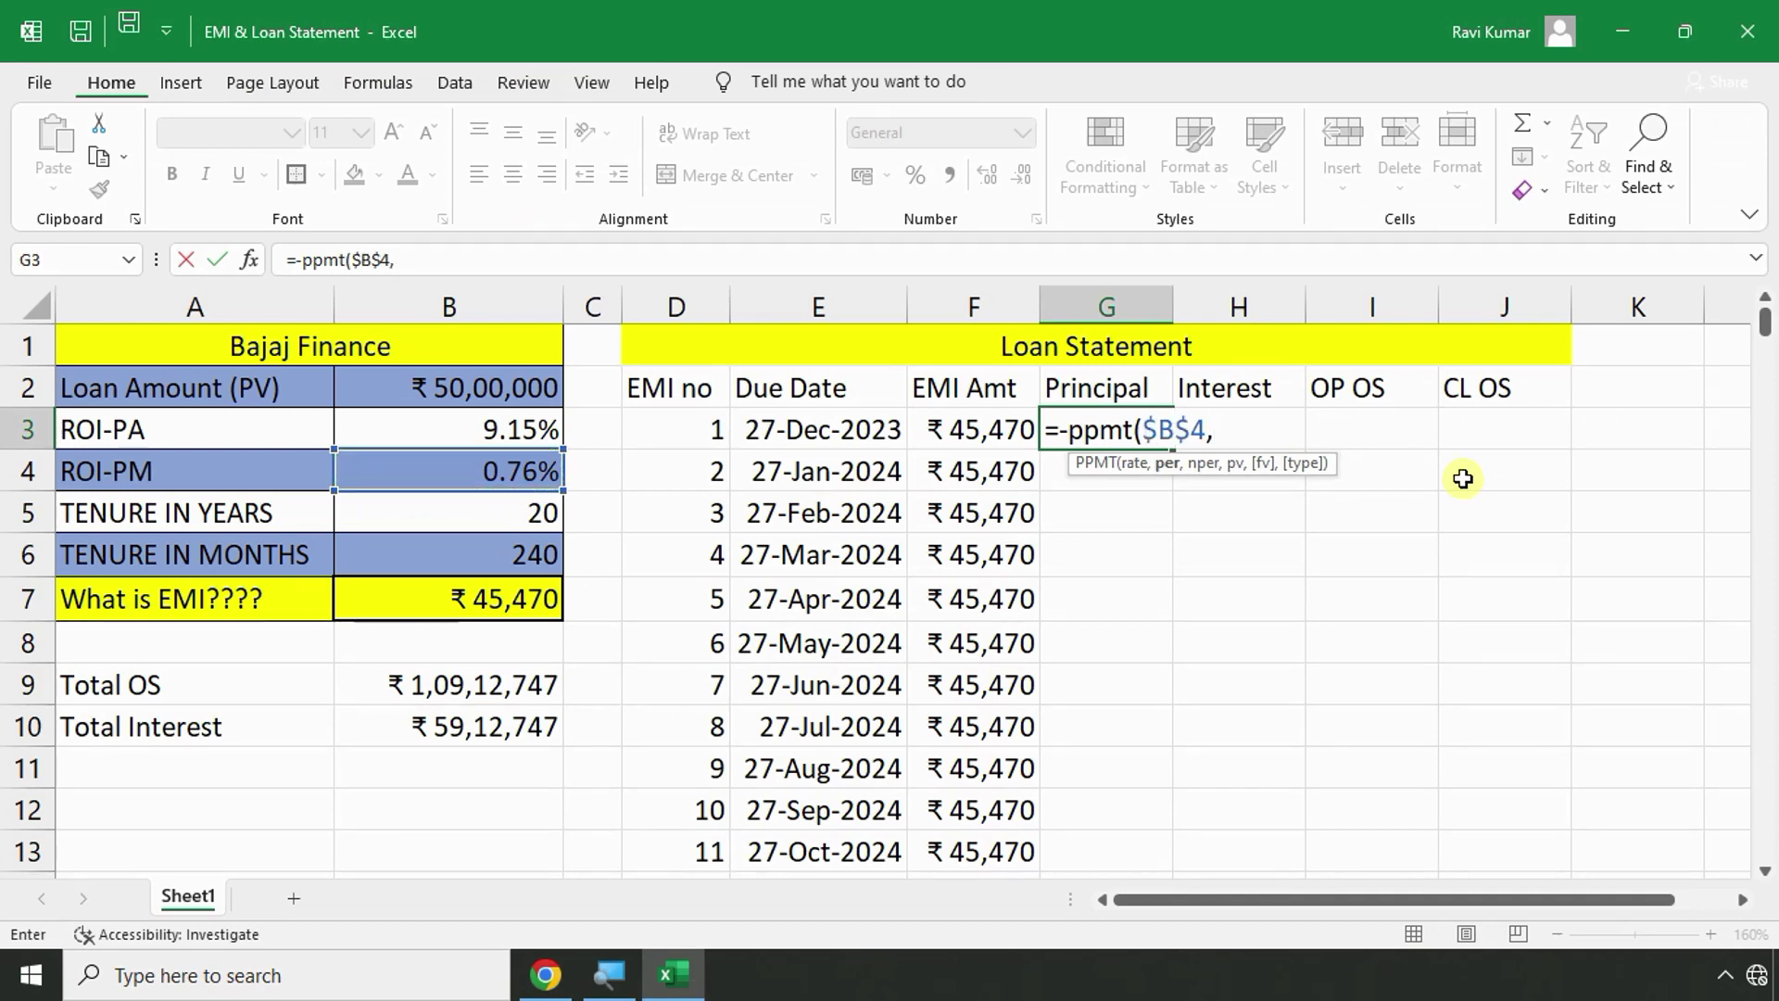
Look up the formula's second argument in the PDF and add the first EMI number, D3, as a relative reference.
key(alt+Tab)
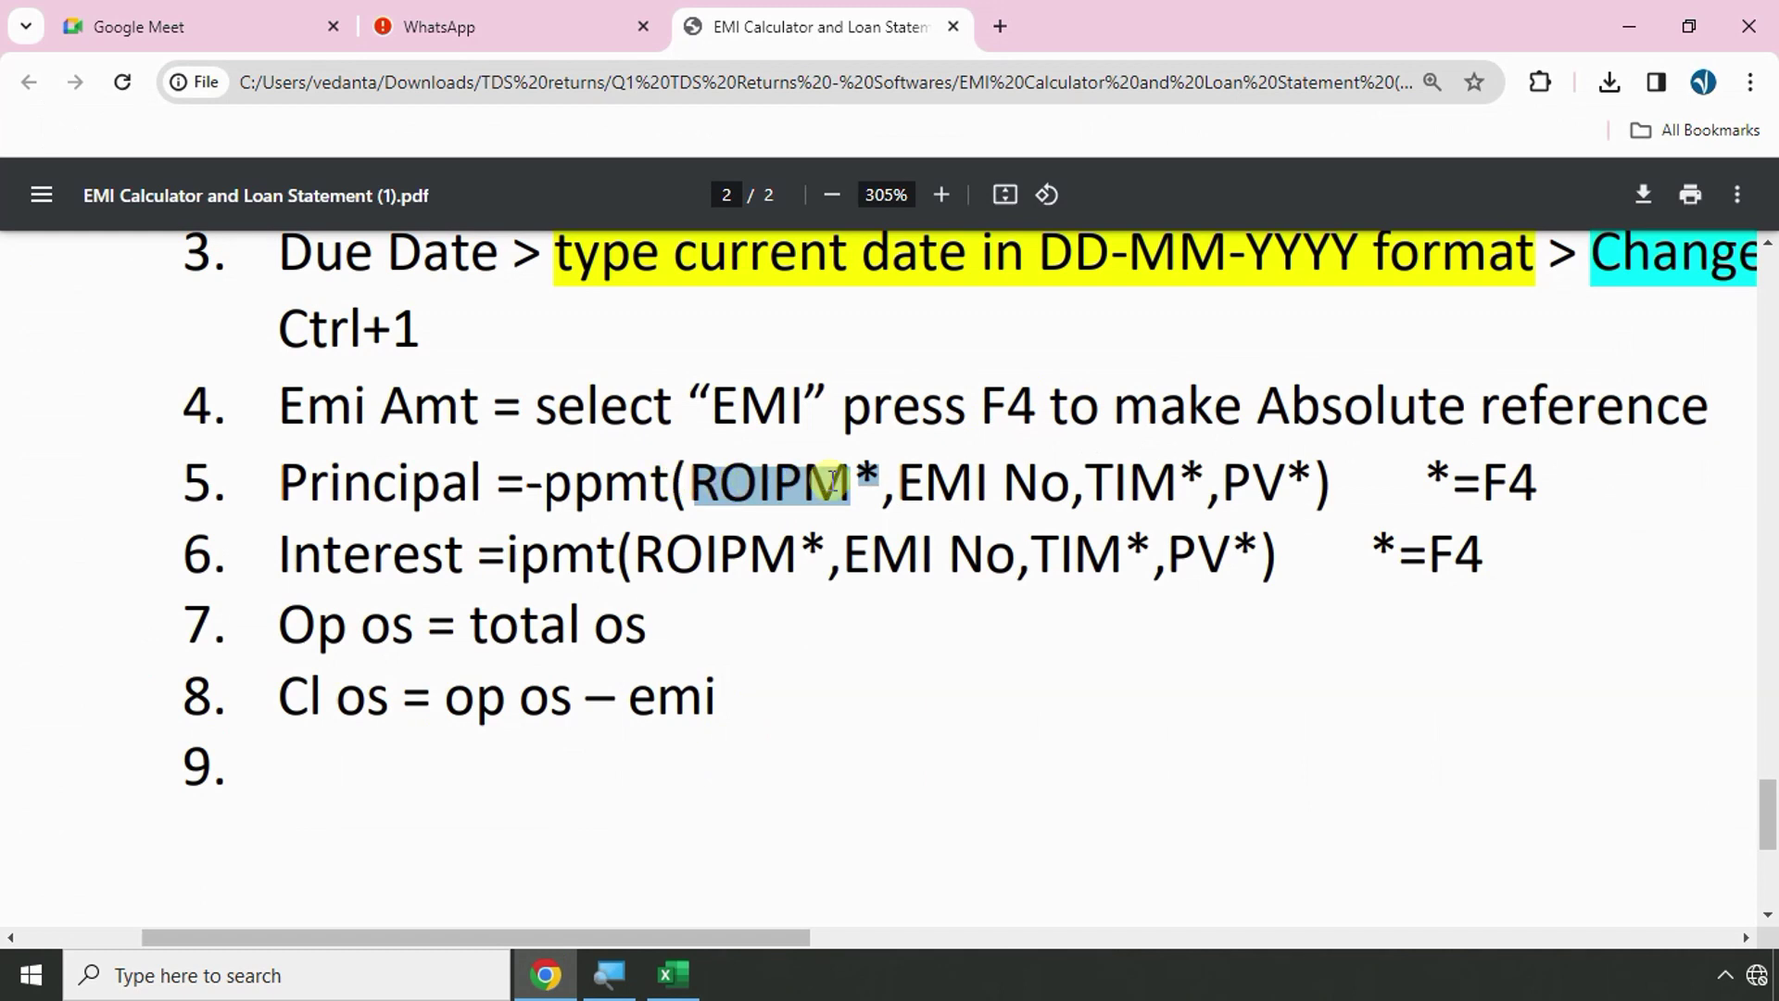
drag(891, 477, 1048, 477)
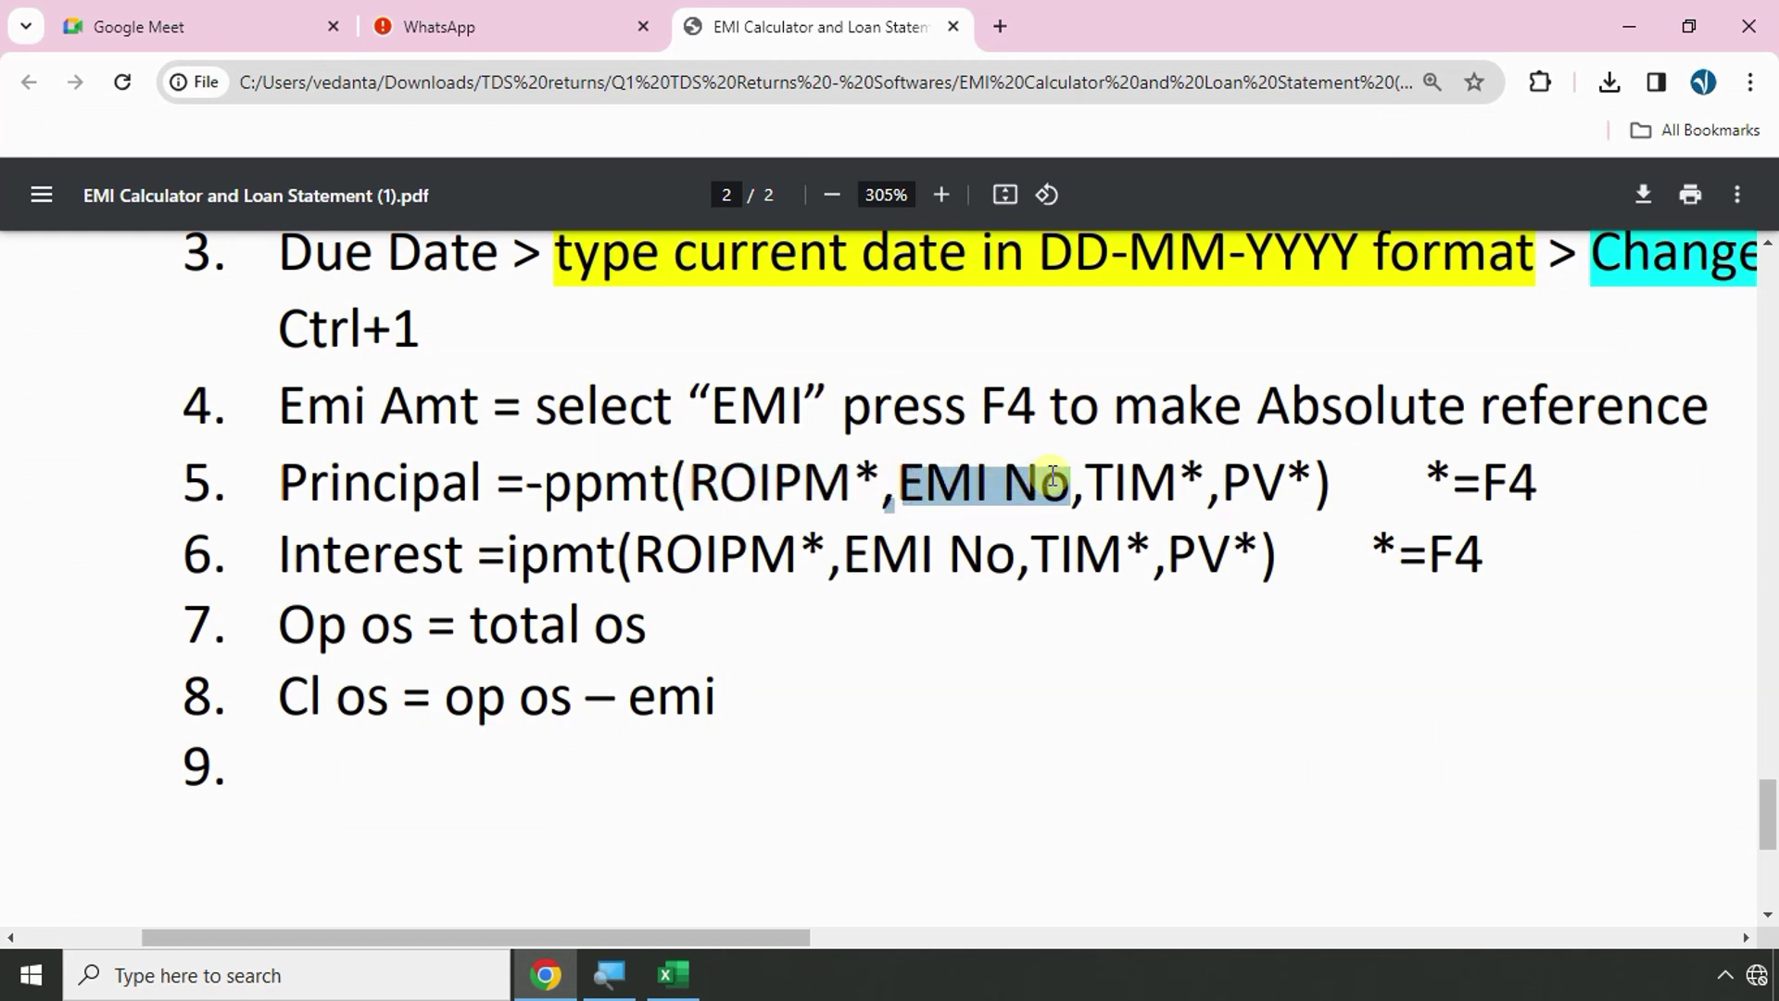
key(alt+Tab)
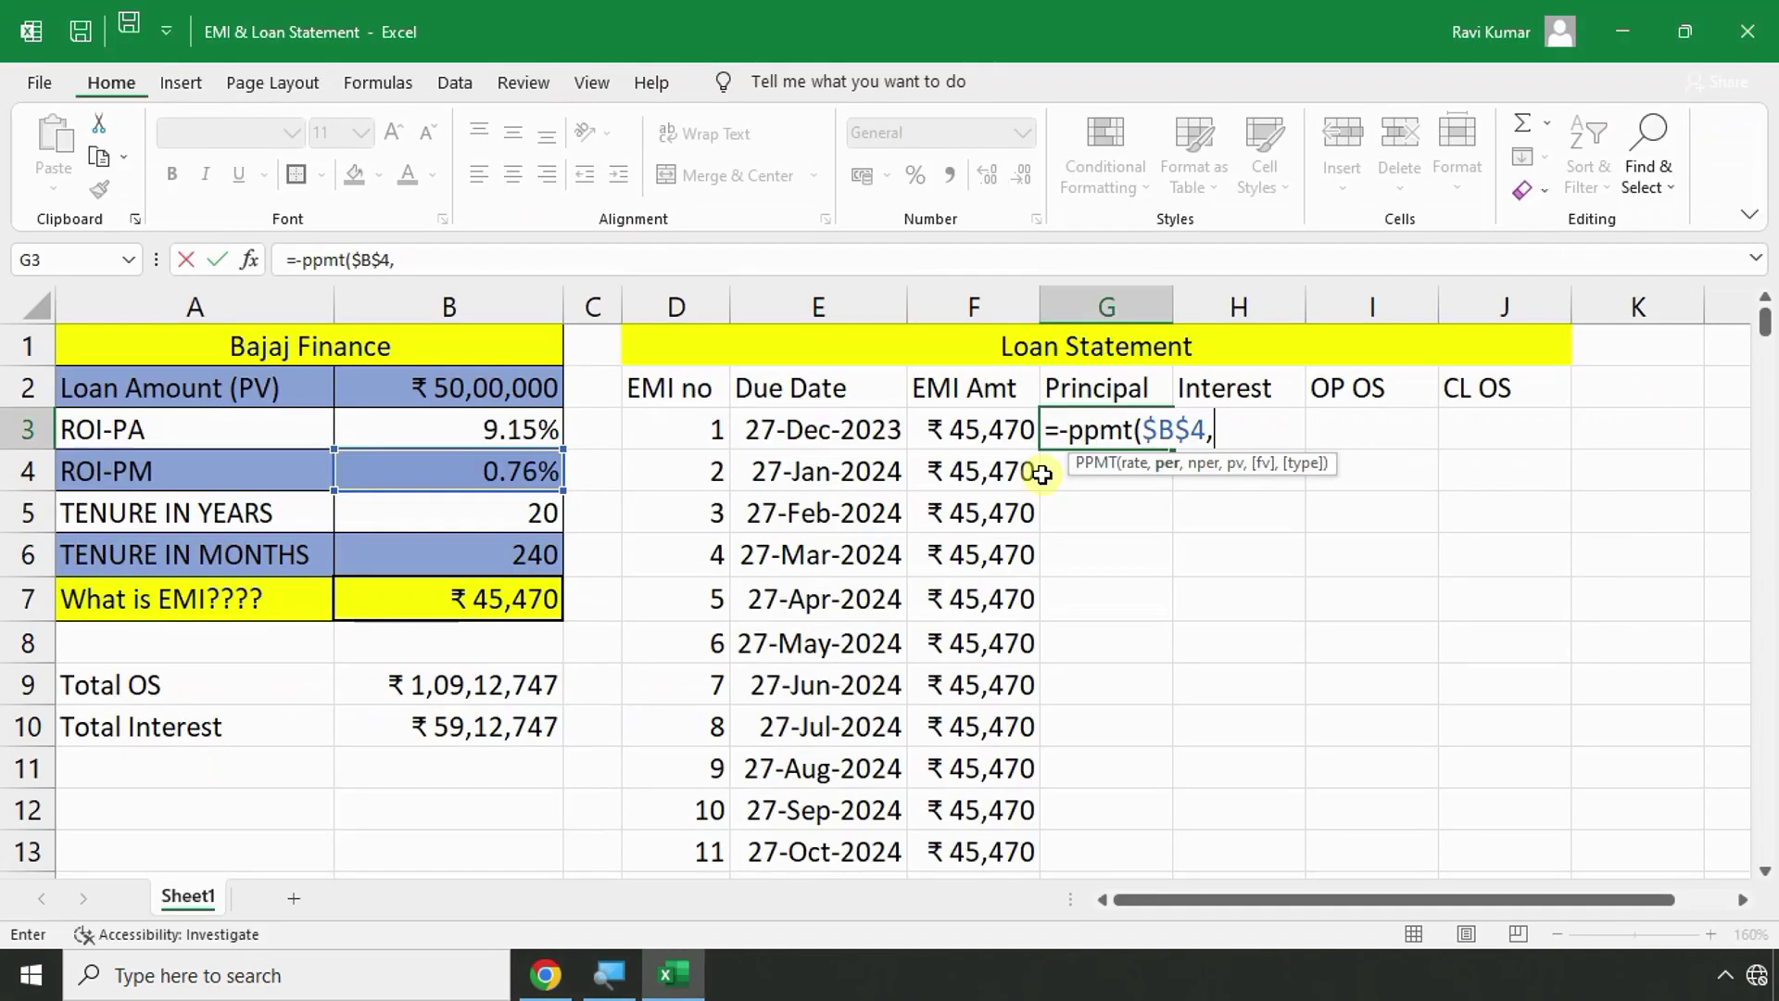
click(699, 439)
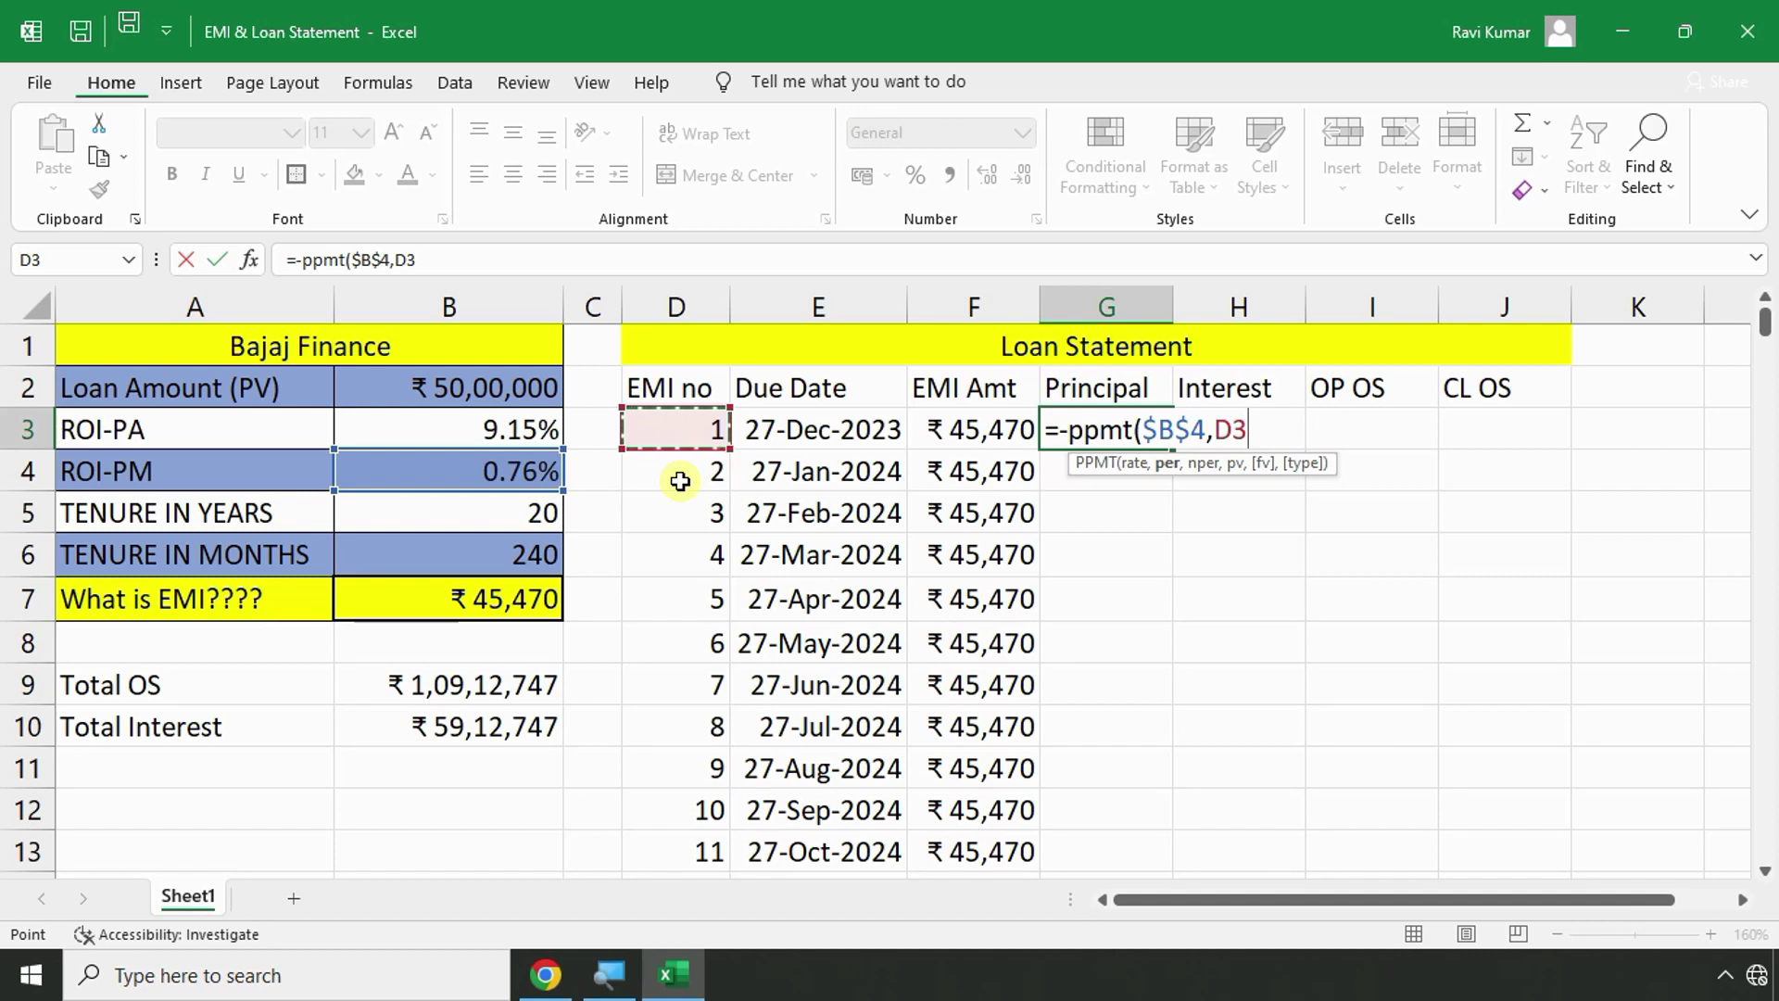
text(,)
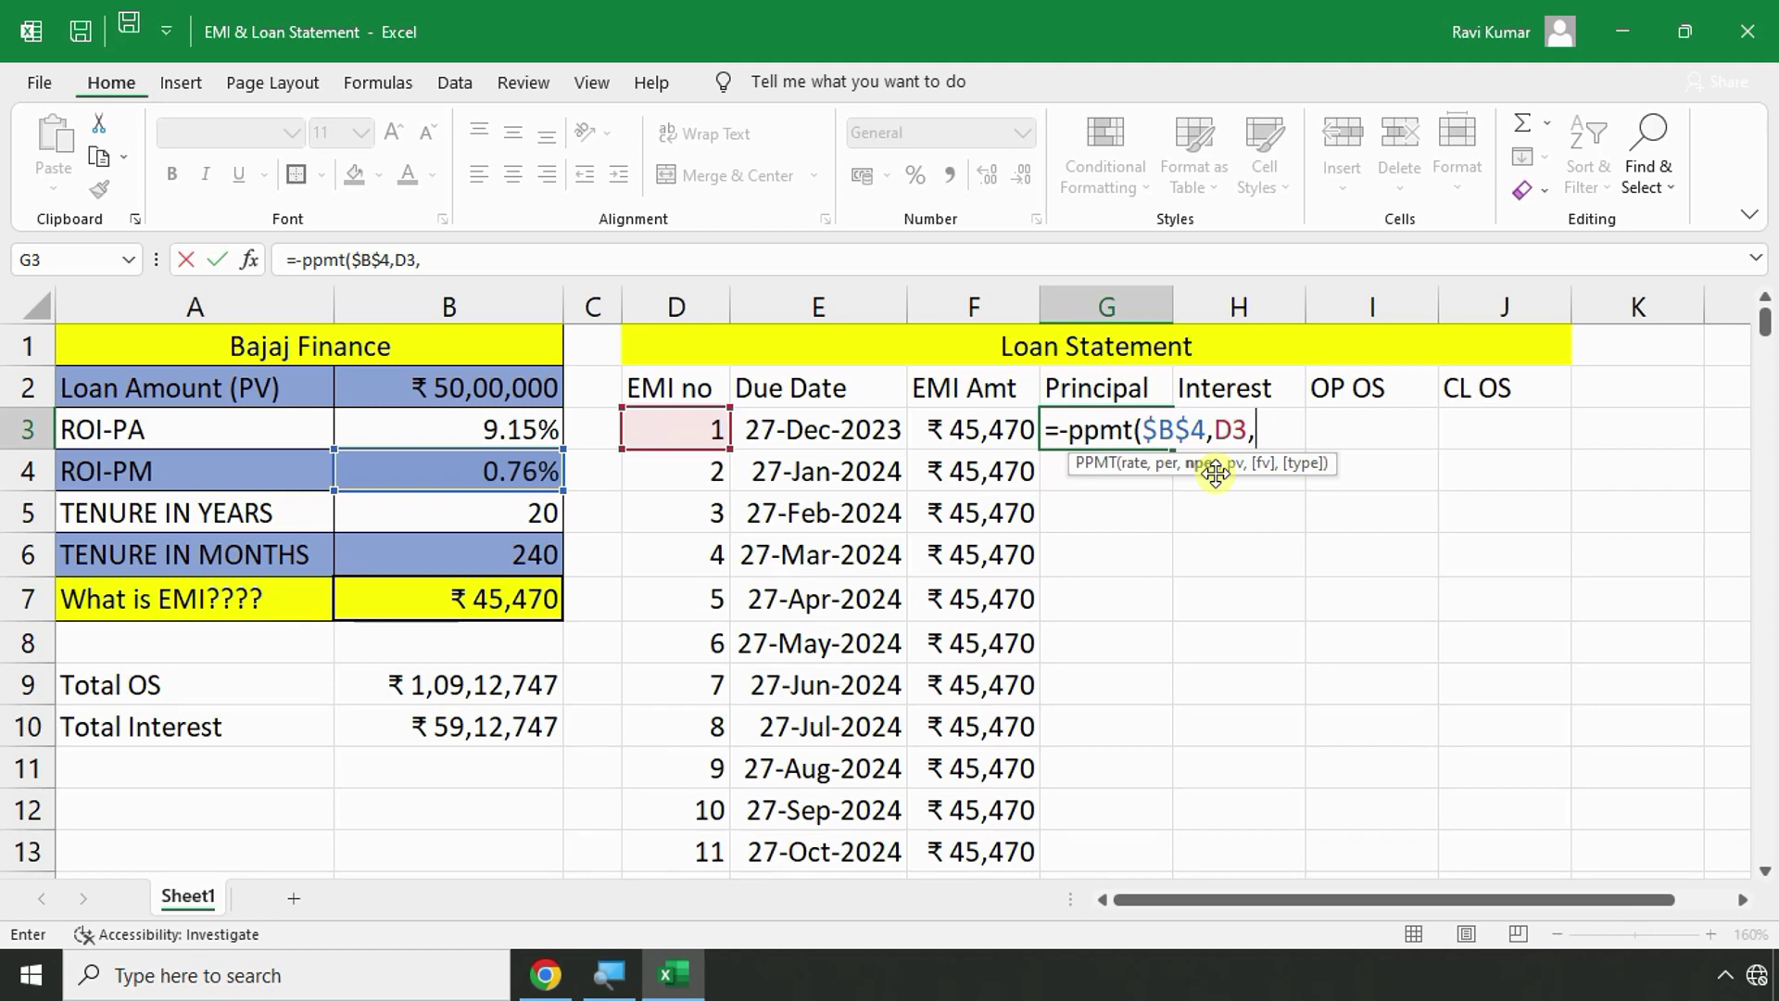
Check the third argument in the PDF and add the tenure in months as the absolute reference $B$6.
key(alt+Tab)
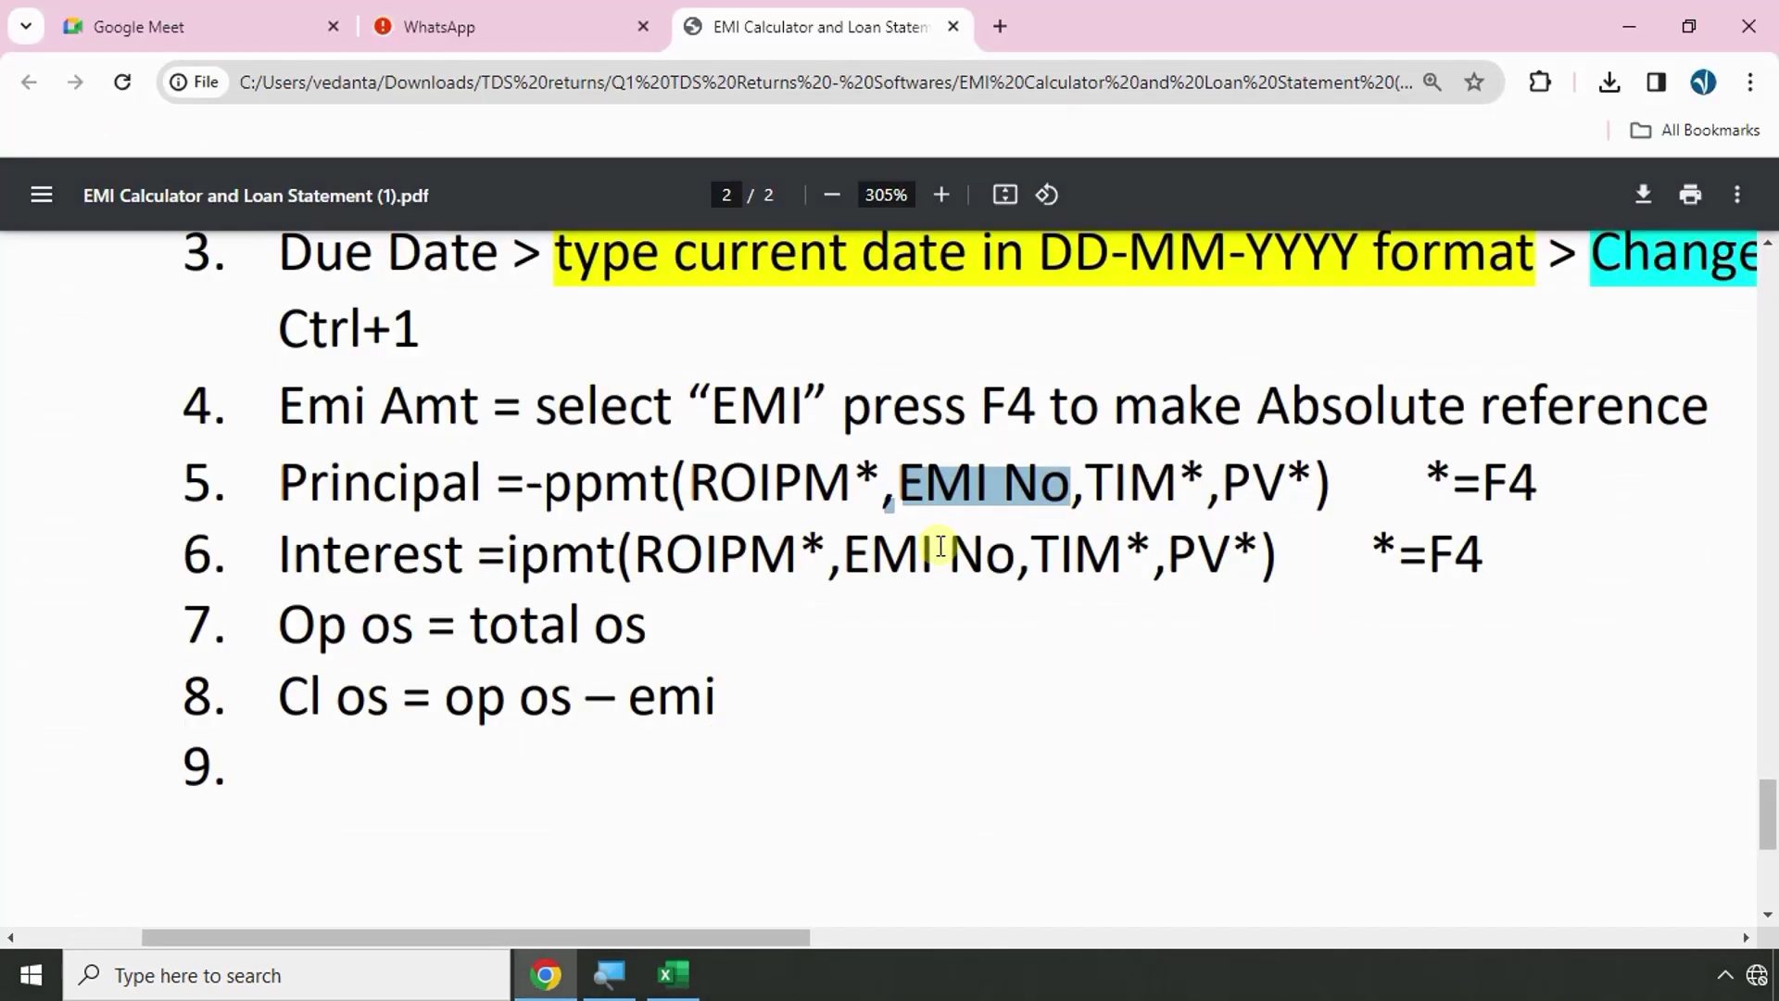
drag(1086, 484, 1193, 480)
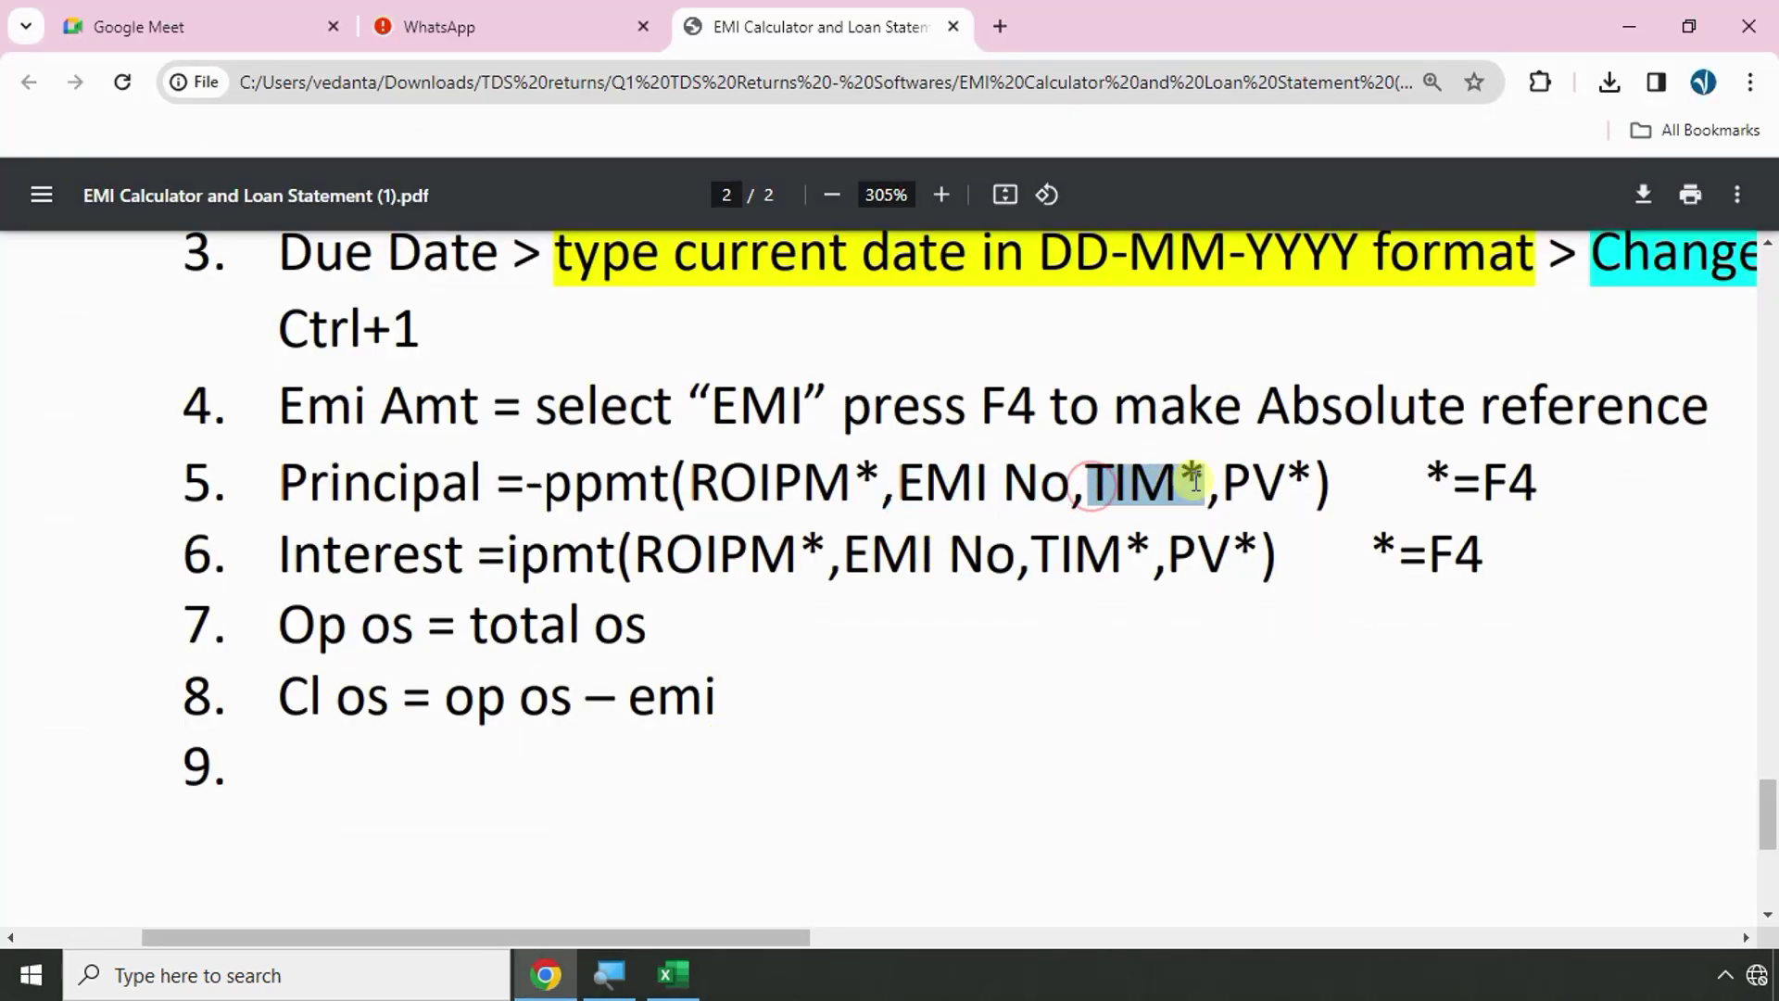
key(alt+Tab)
click(509, 547)
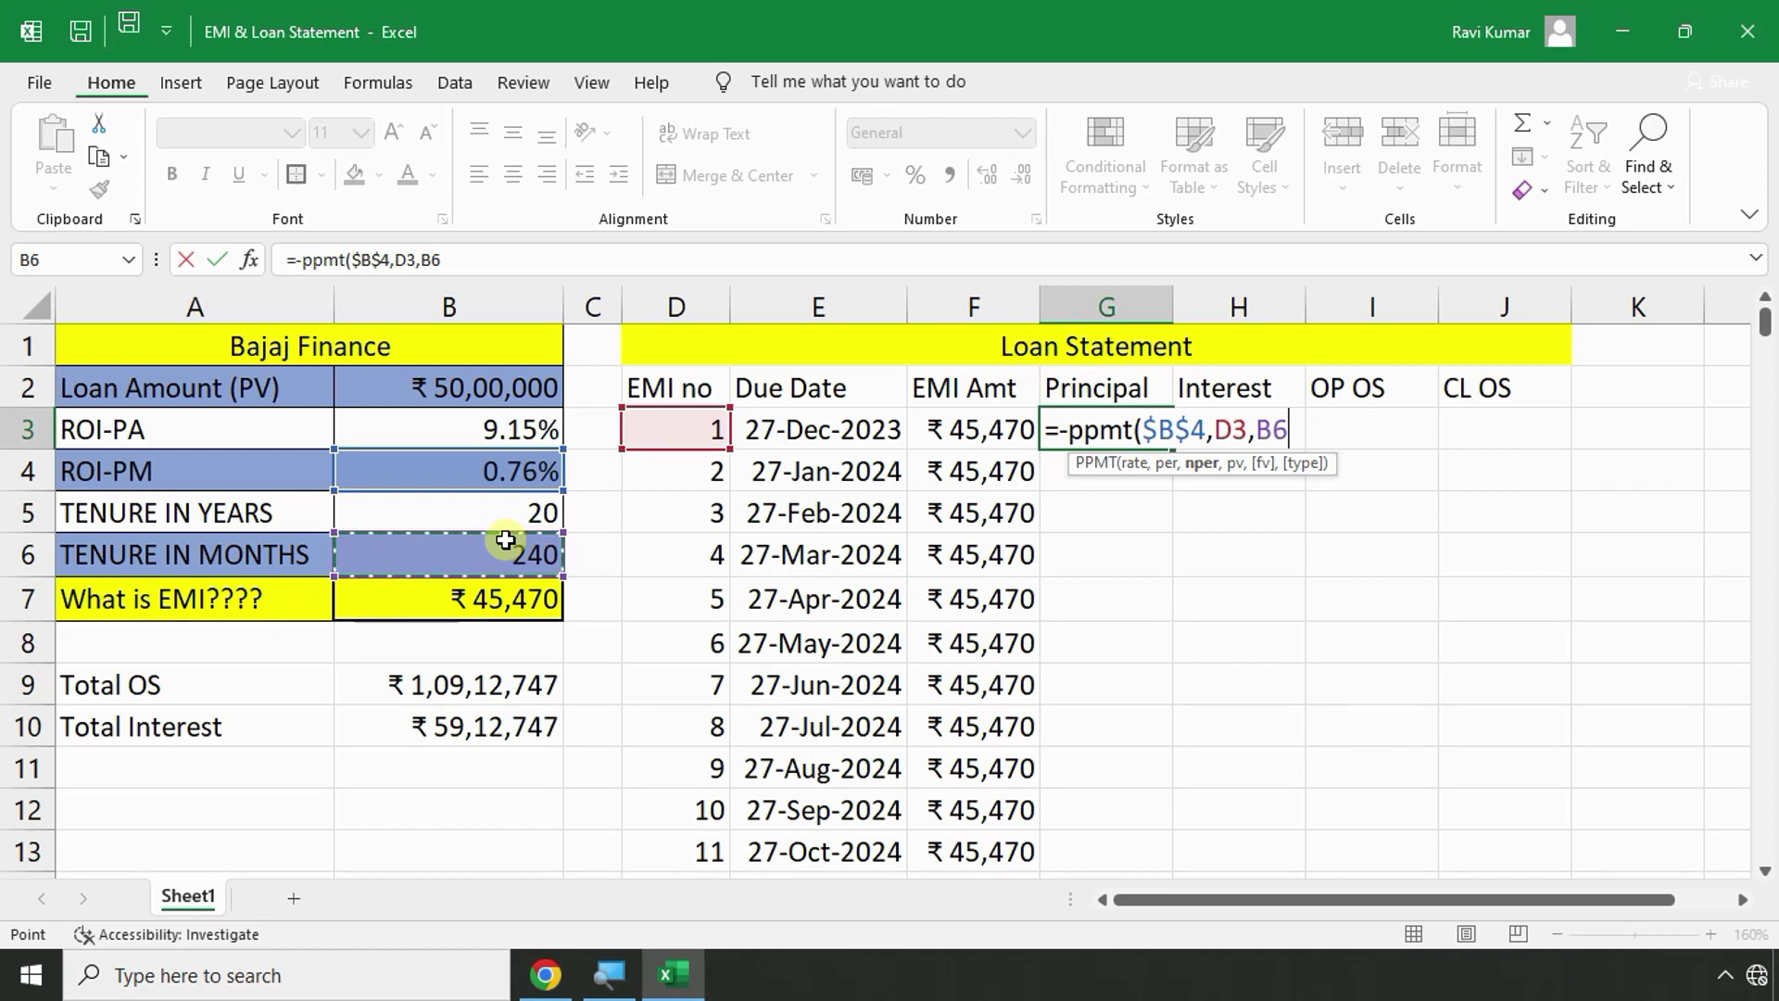
key(F4)
text(,)
Add the loan amount as the absolute reference $B$2, close the bracket, and compare the ppmt formula with the PDF.
key(alt+Tab)
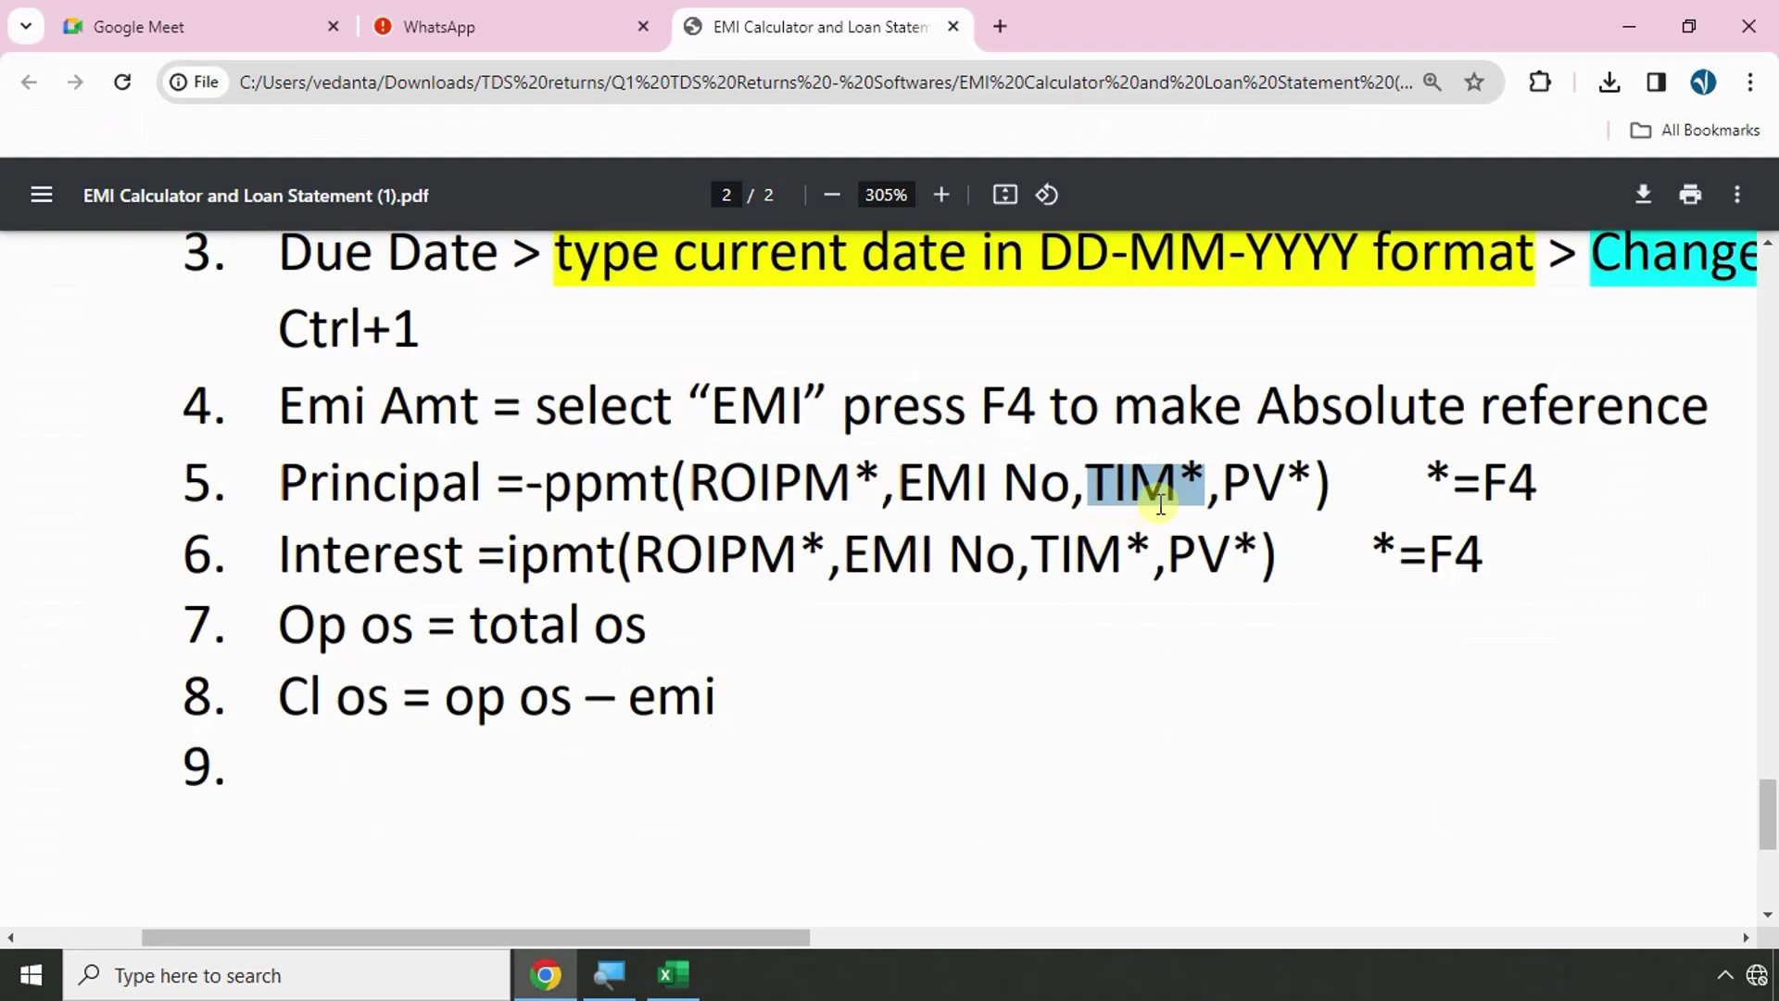
drag(1228, 483, 1303, 477)
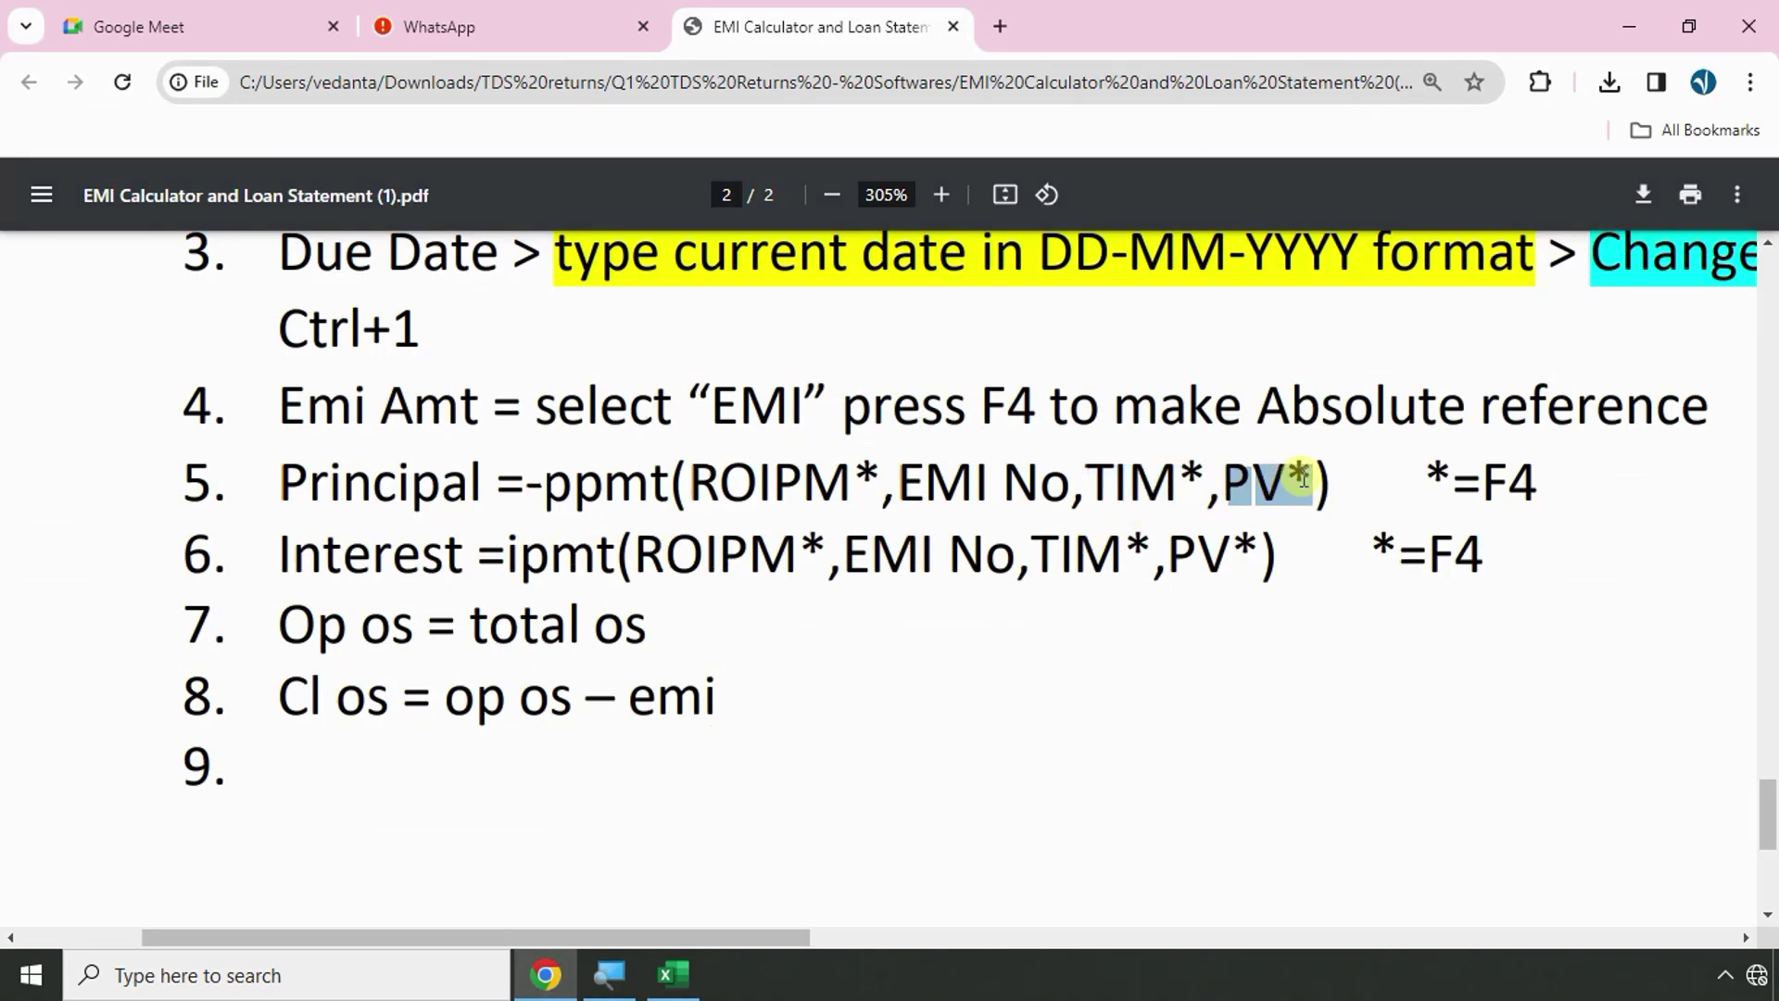
key(alt+Tab)
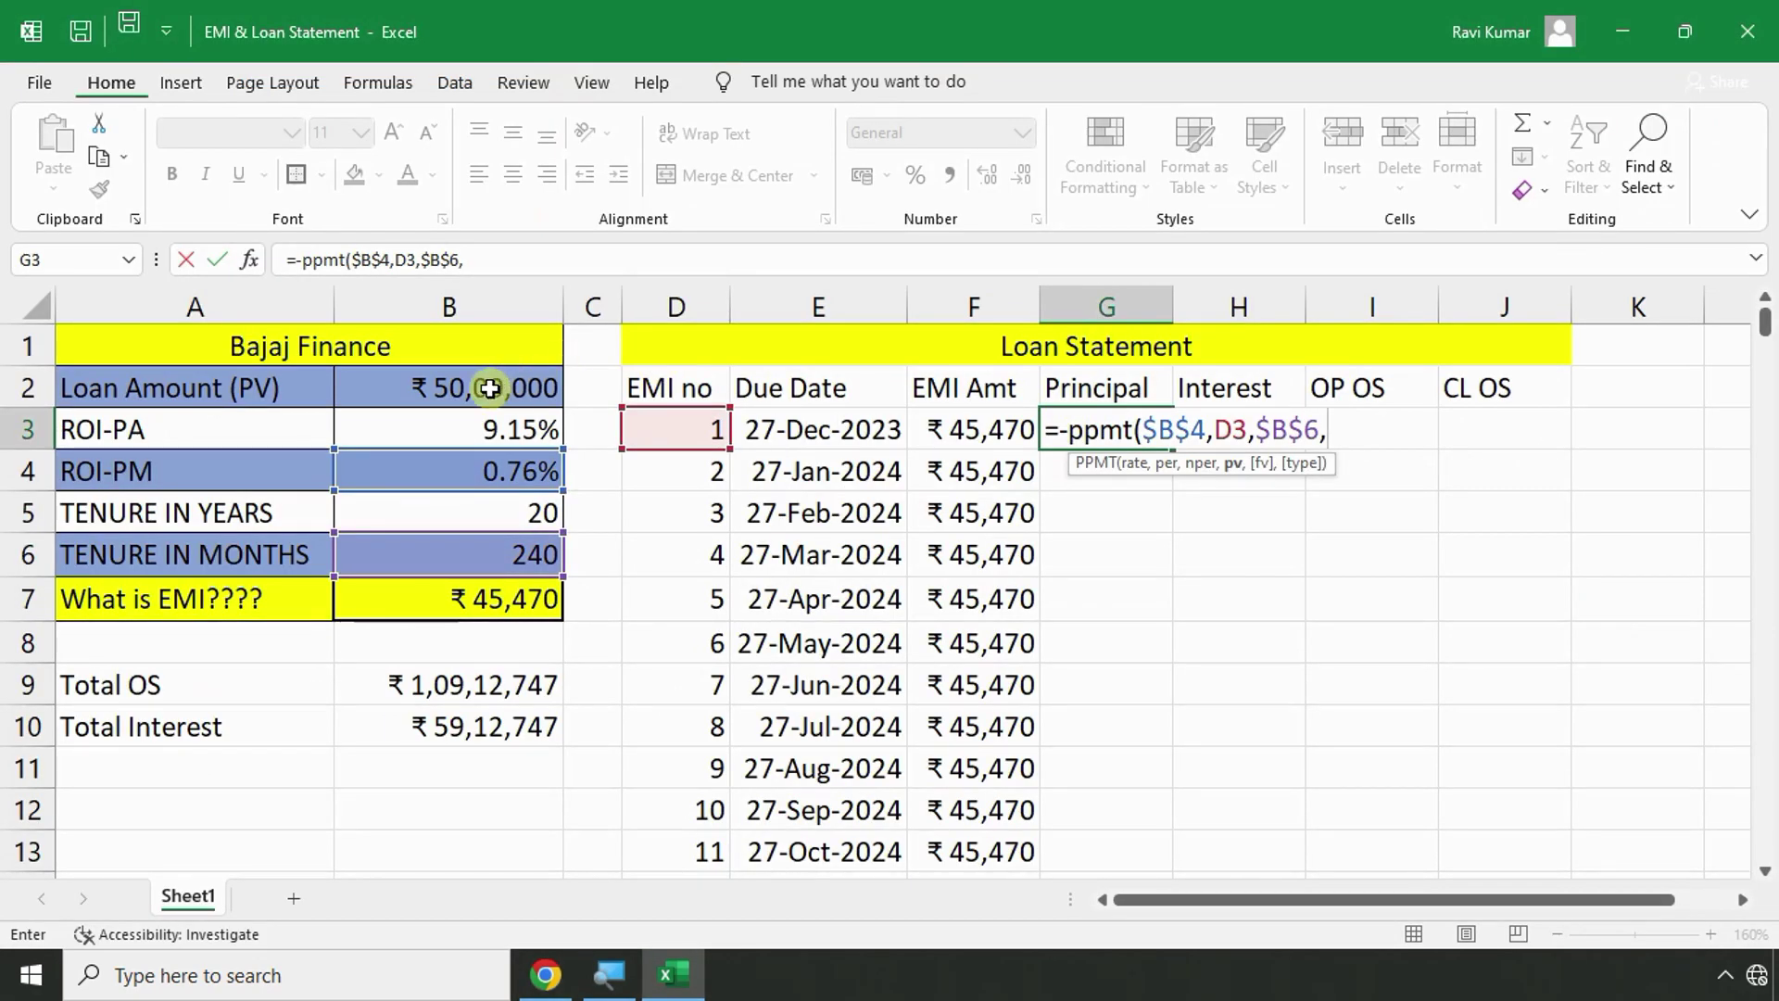
click(491, 389)
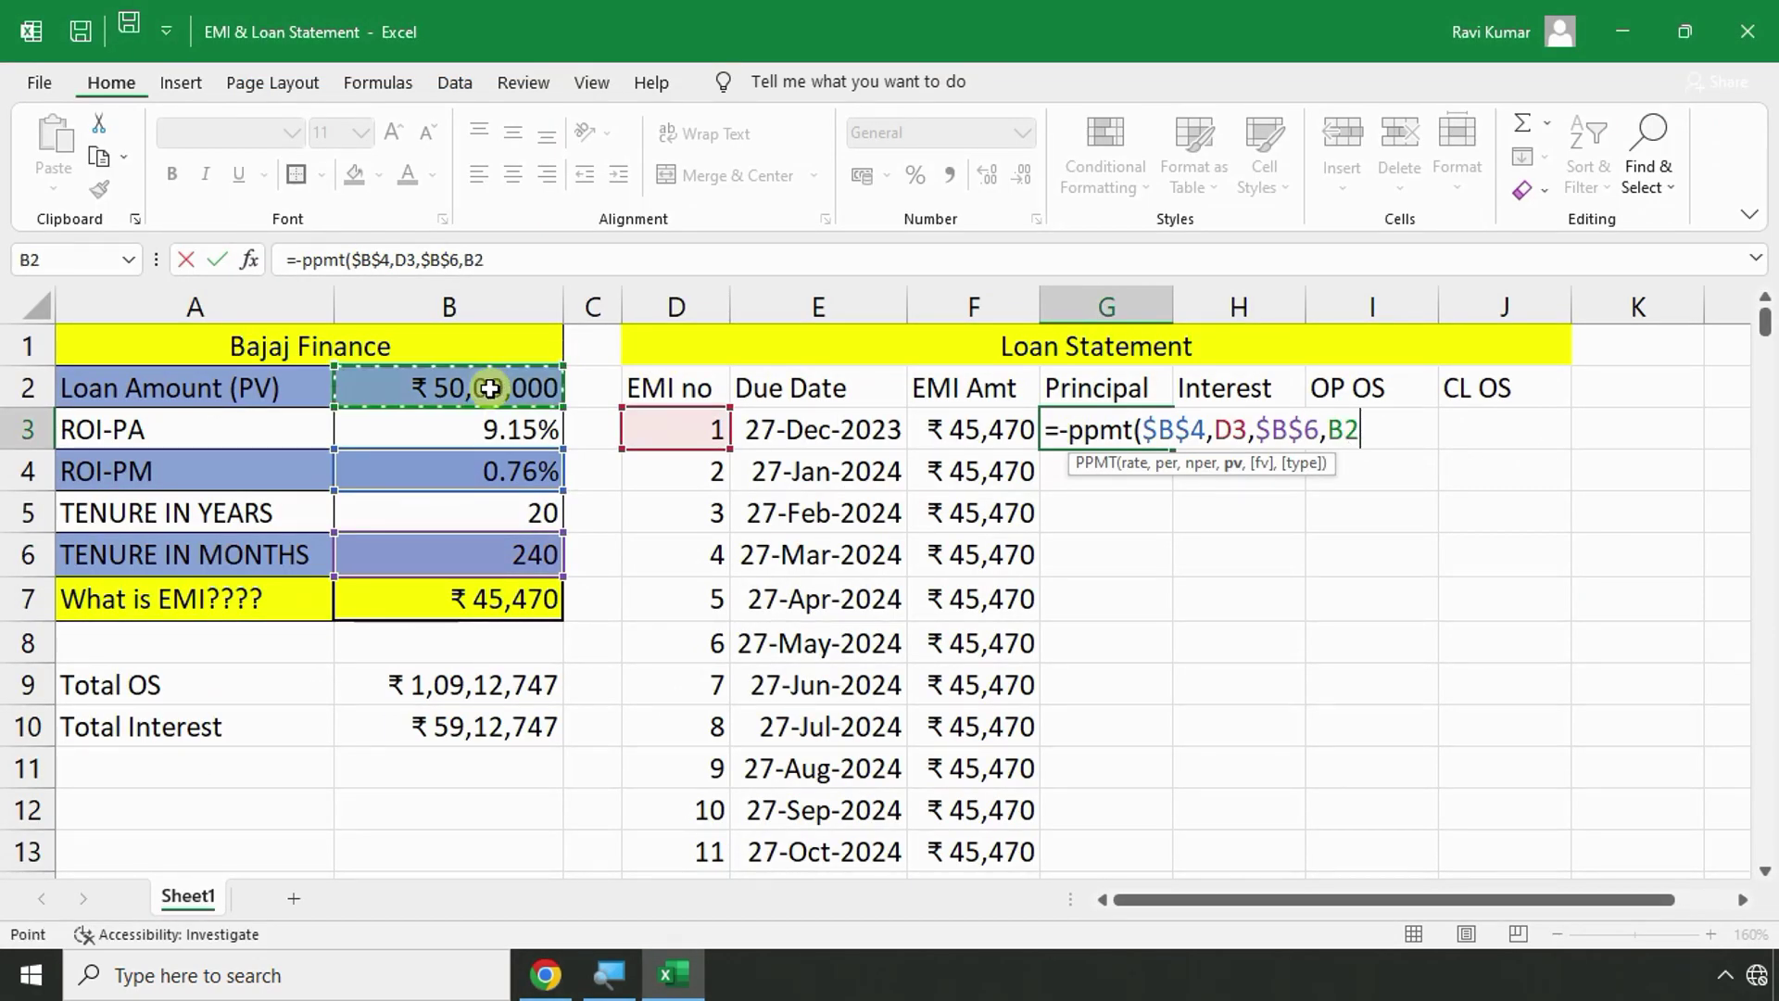
key(F4)
key(alt+Tab)
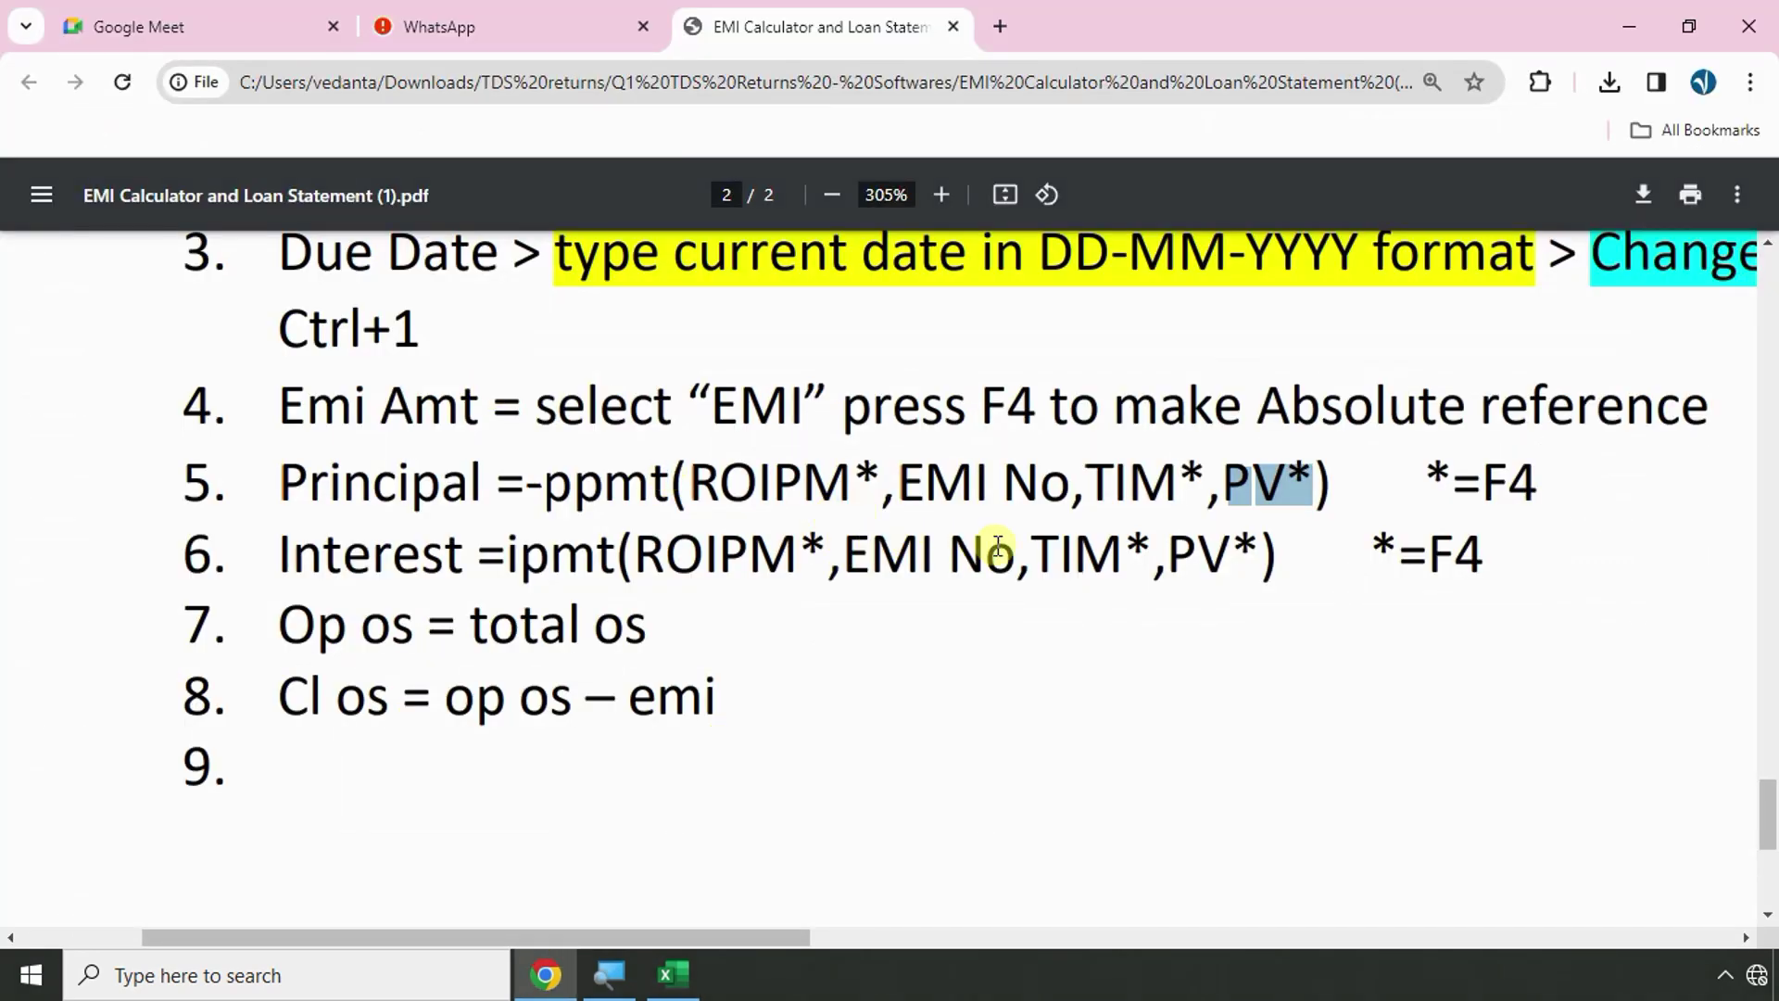
key(alt+Tab)
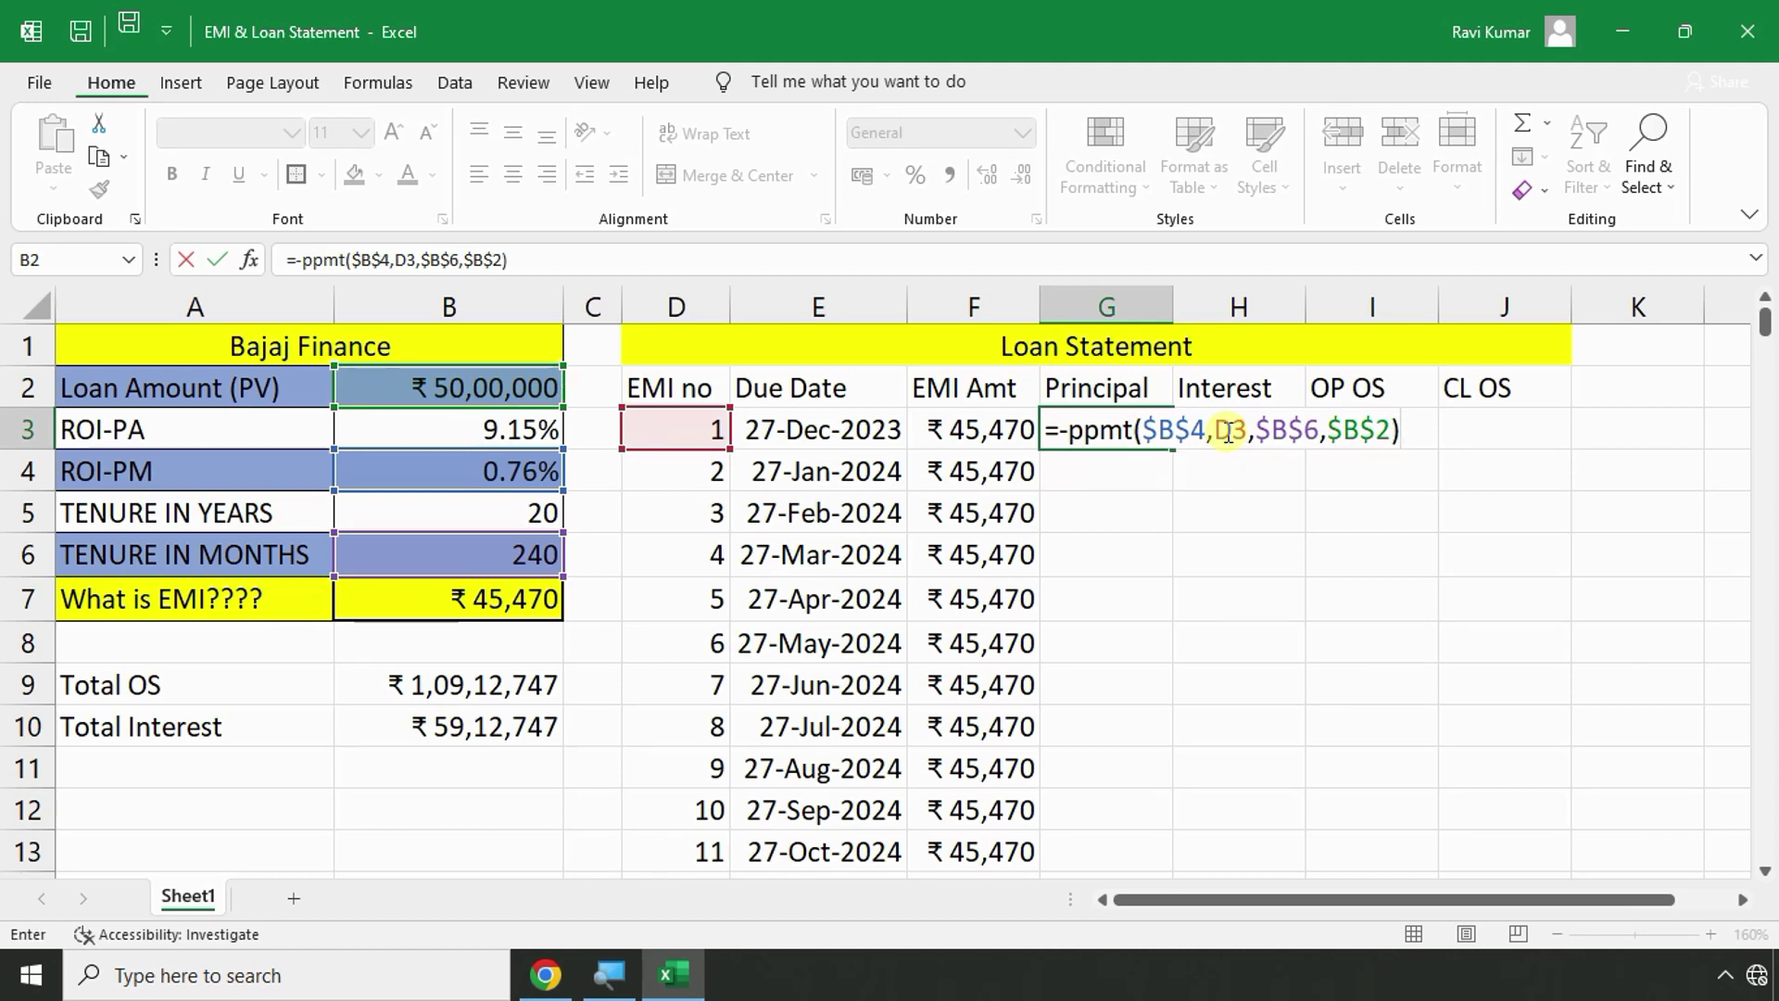
key(alt+Tab)
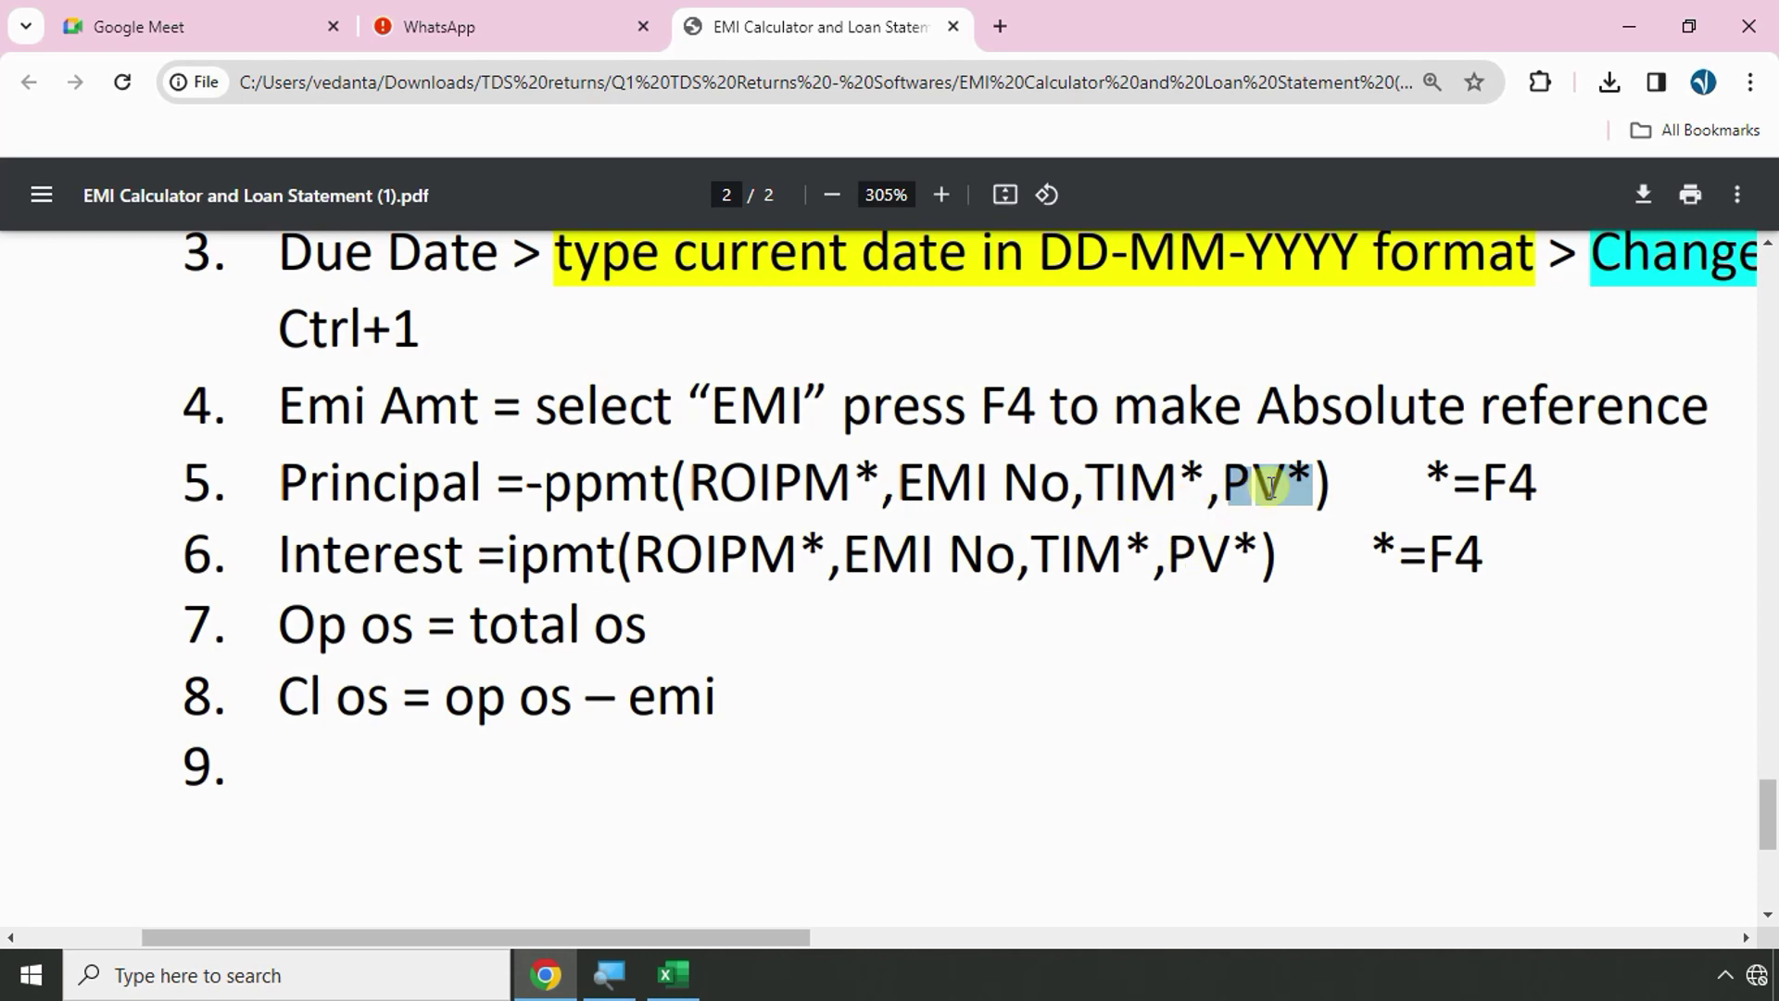
Enter the finished ppmt formula in G3 and show the first principal amount without decimals.
key(alt+Tab)
key(Return)
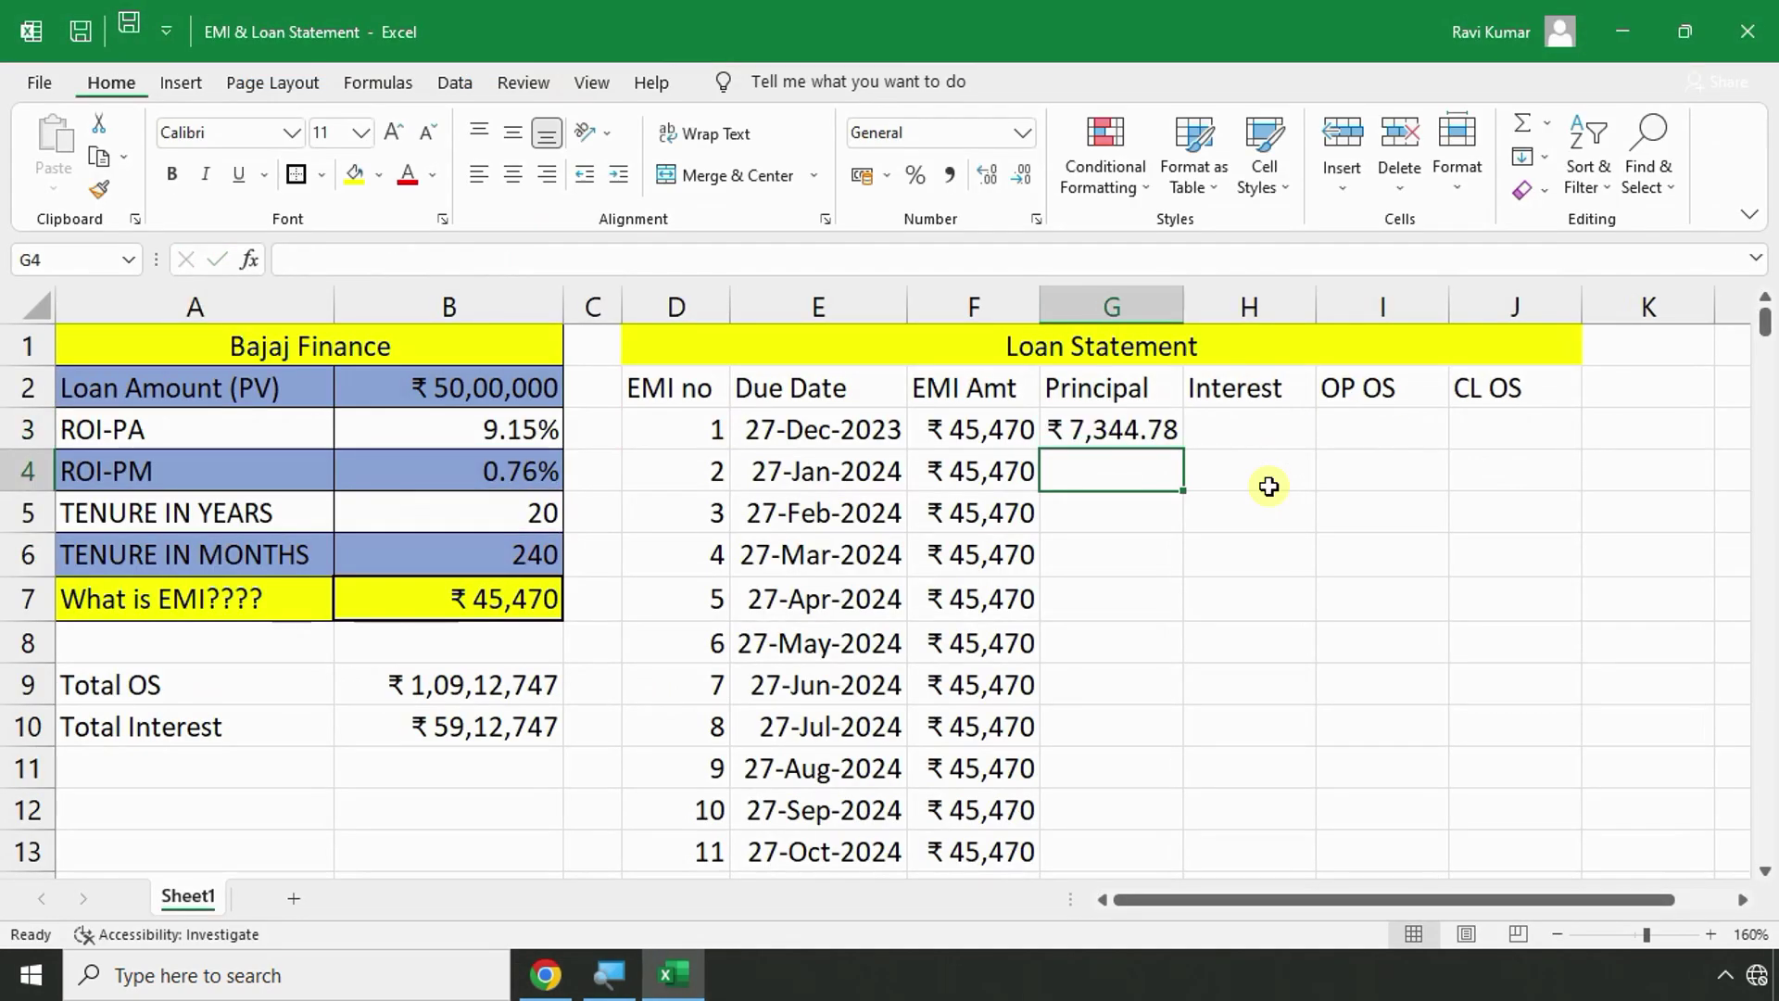
click(1094, 405)
click(1080, 428)
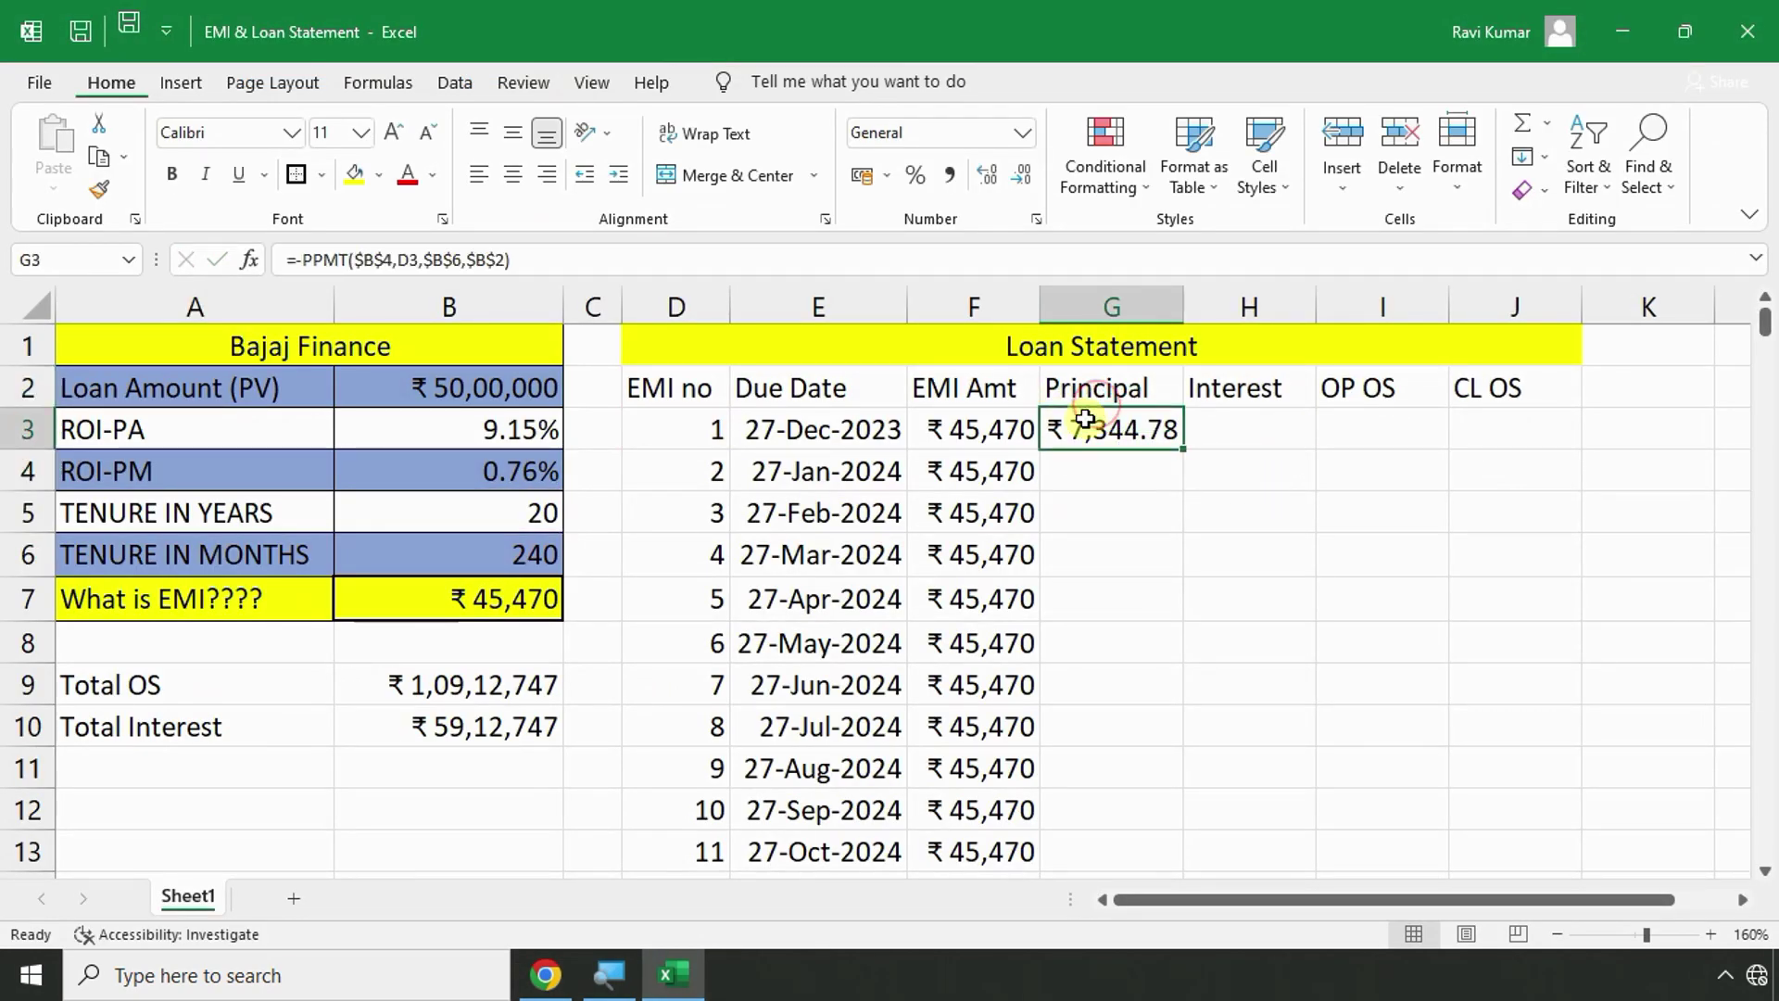
click(1020, 175)
click(1020, 175)
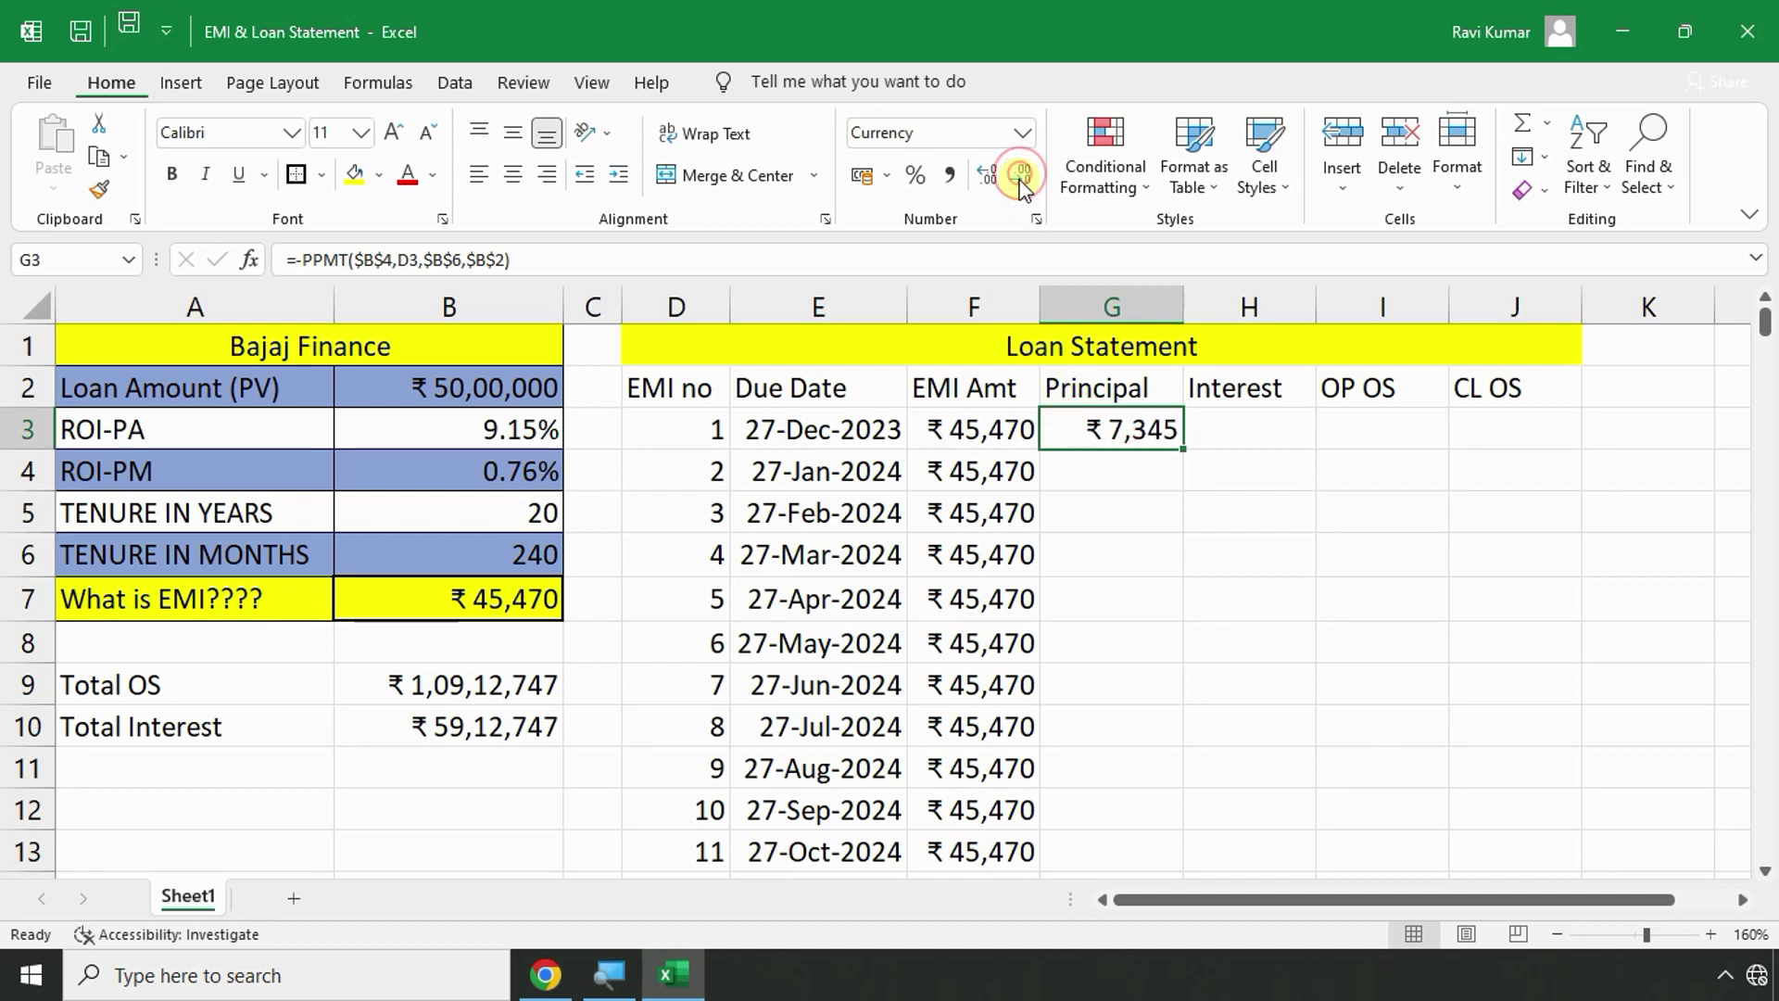
Fill the principal formula from G3 down the Principal column for all EMI rows.
click(948, 429)
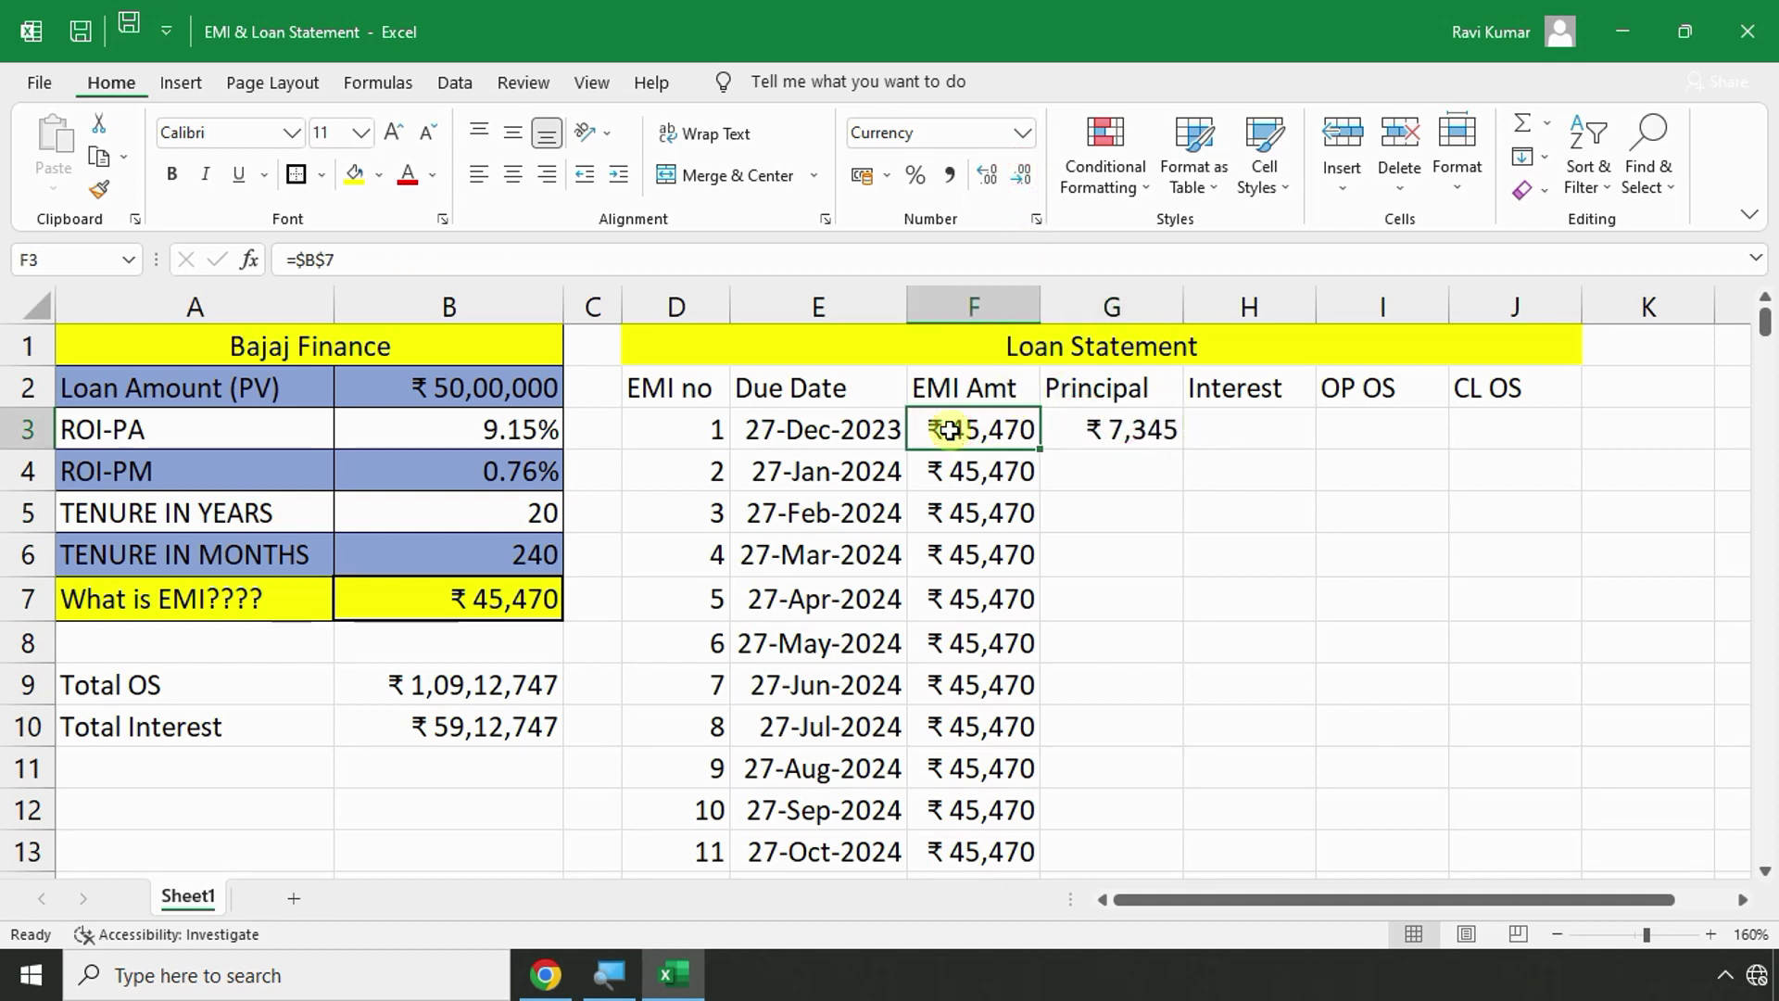
click(1131, 438)
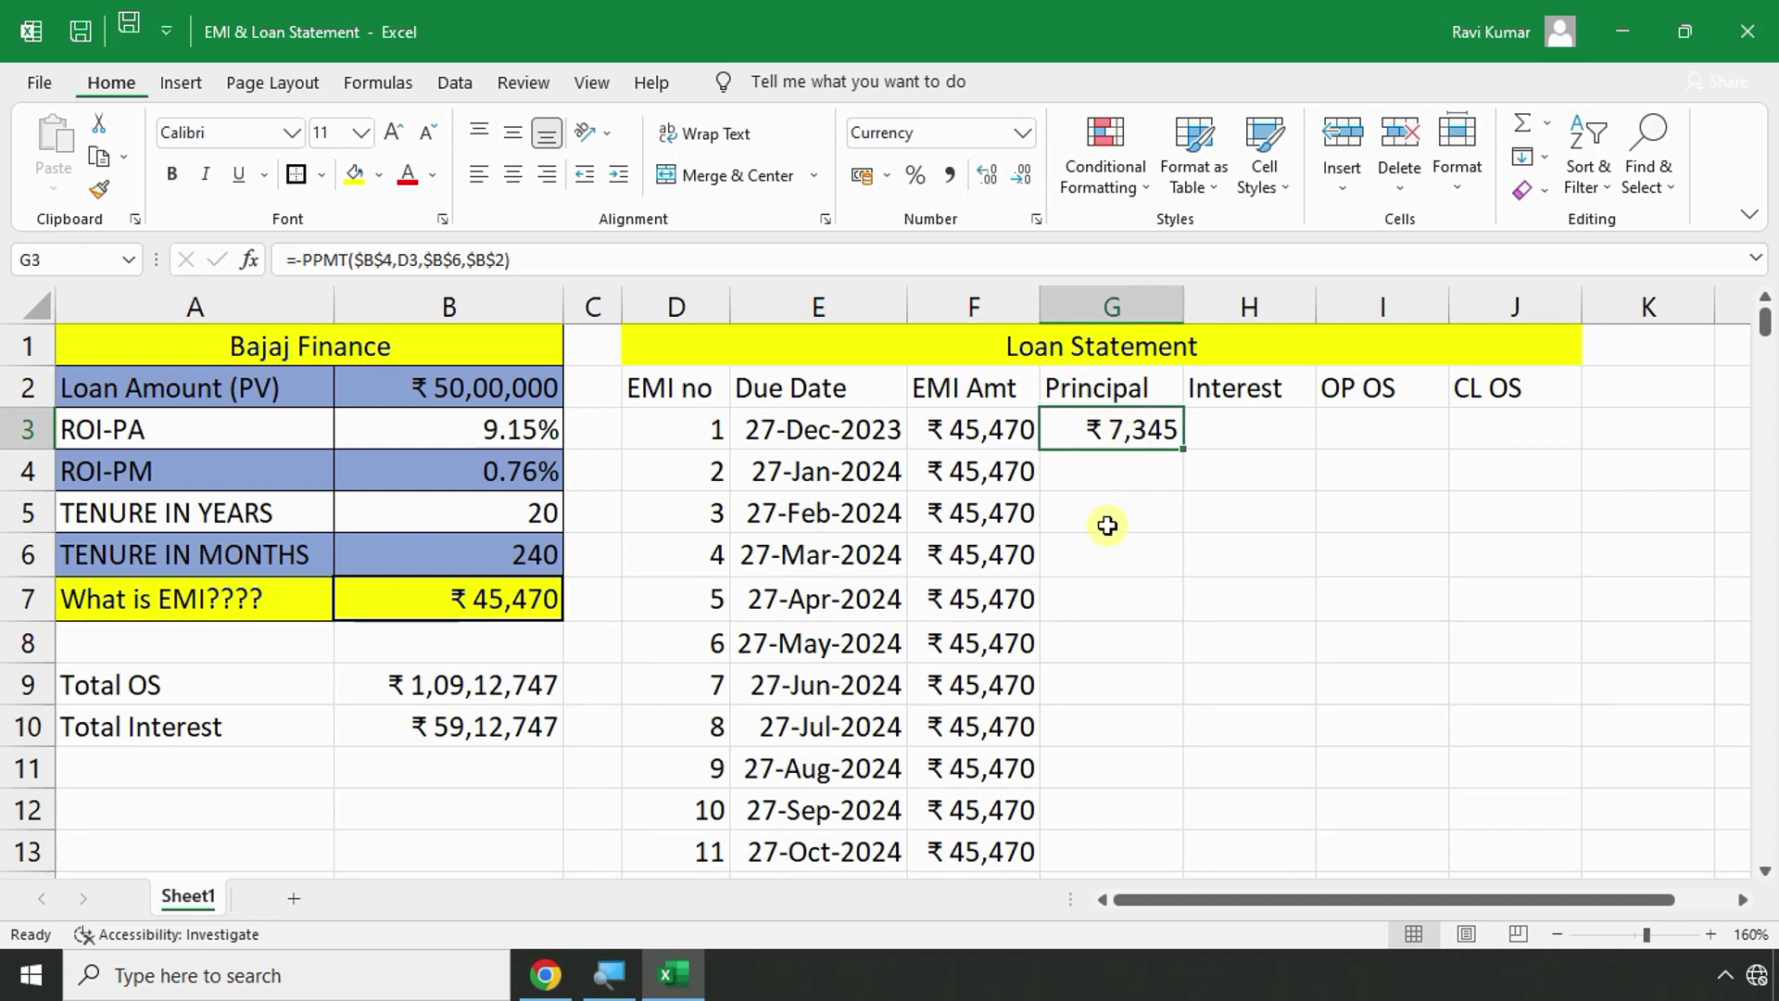
double_click(1184, 449)
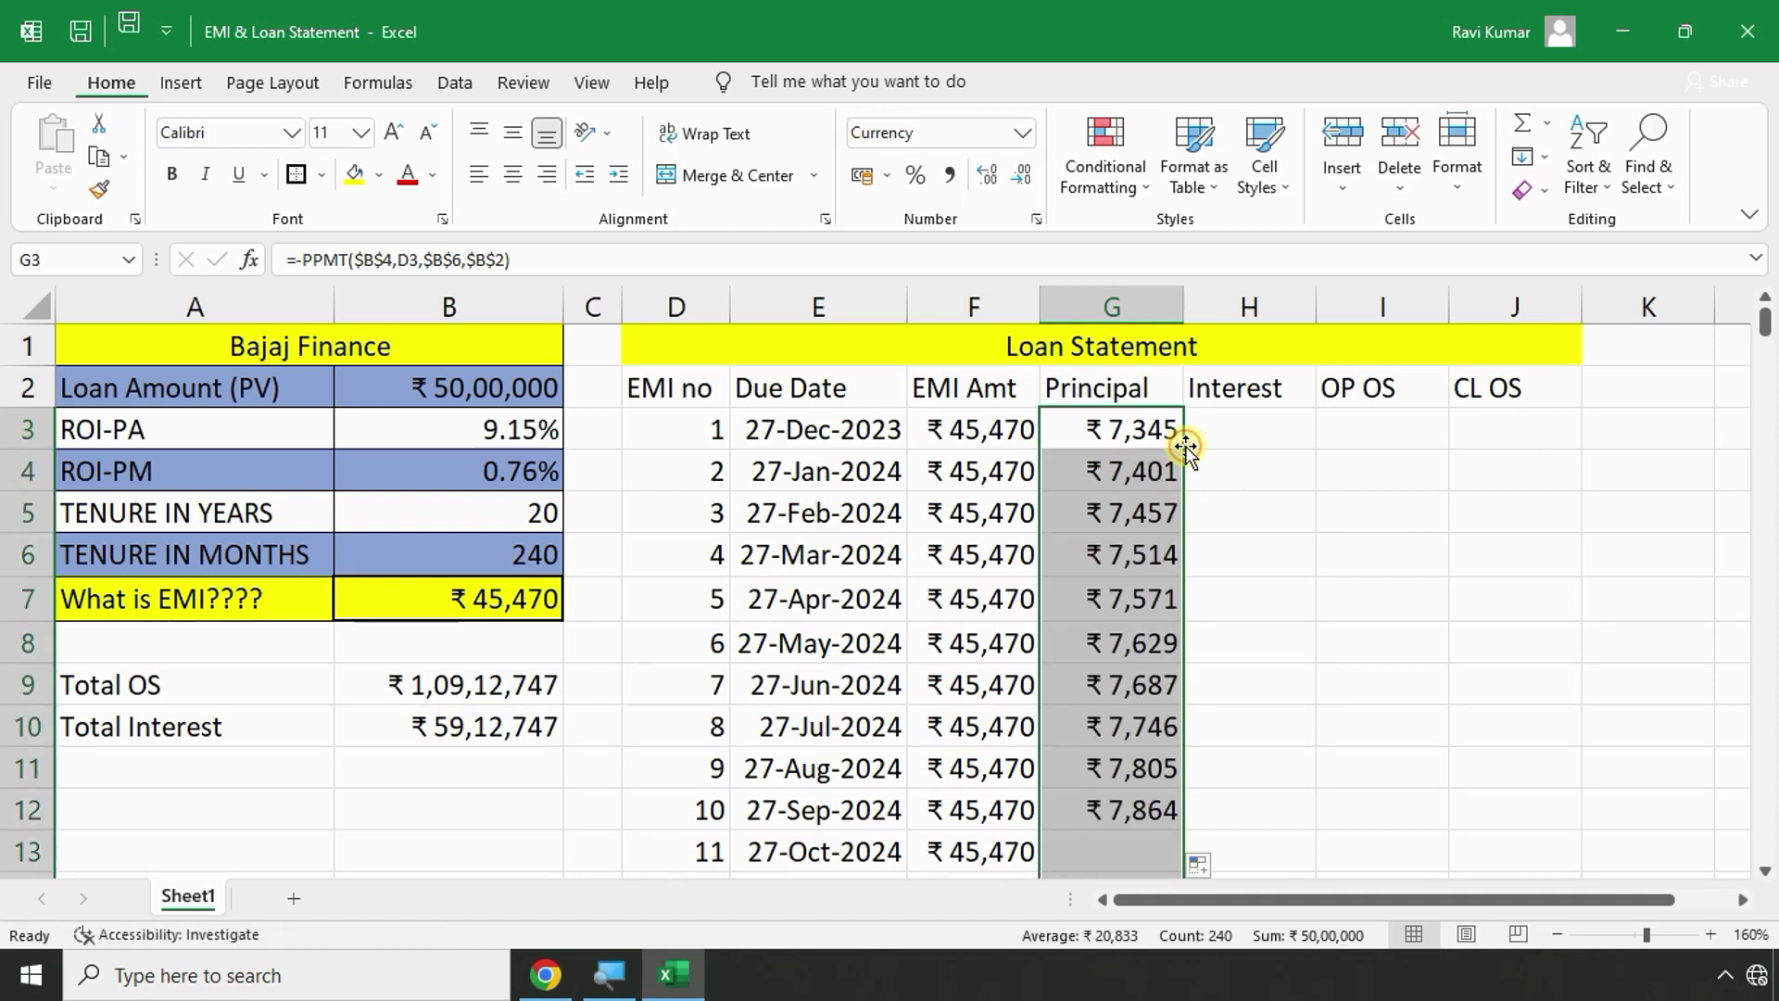
Examine how the principal amounts change down the Principal column over the EMIs.
click(1243, 424)
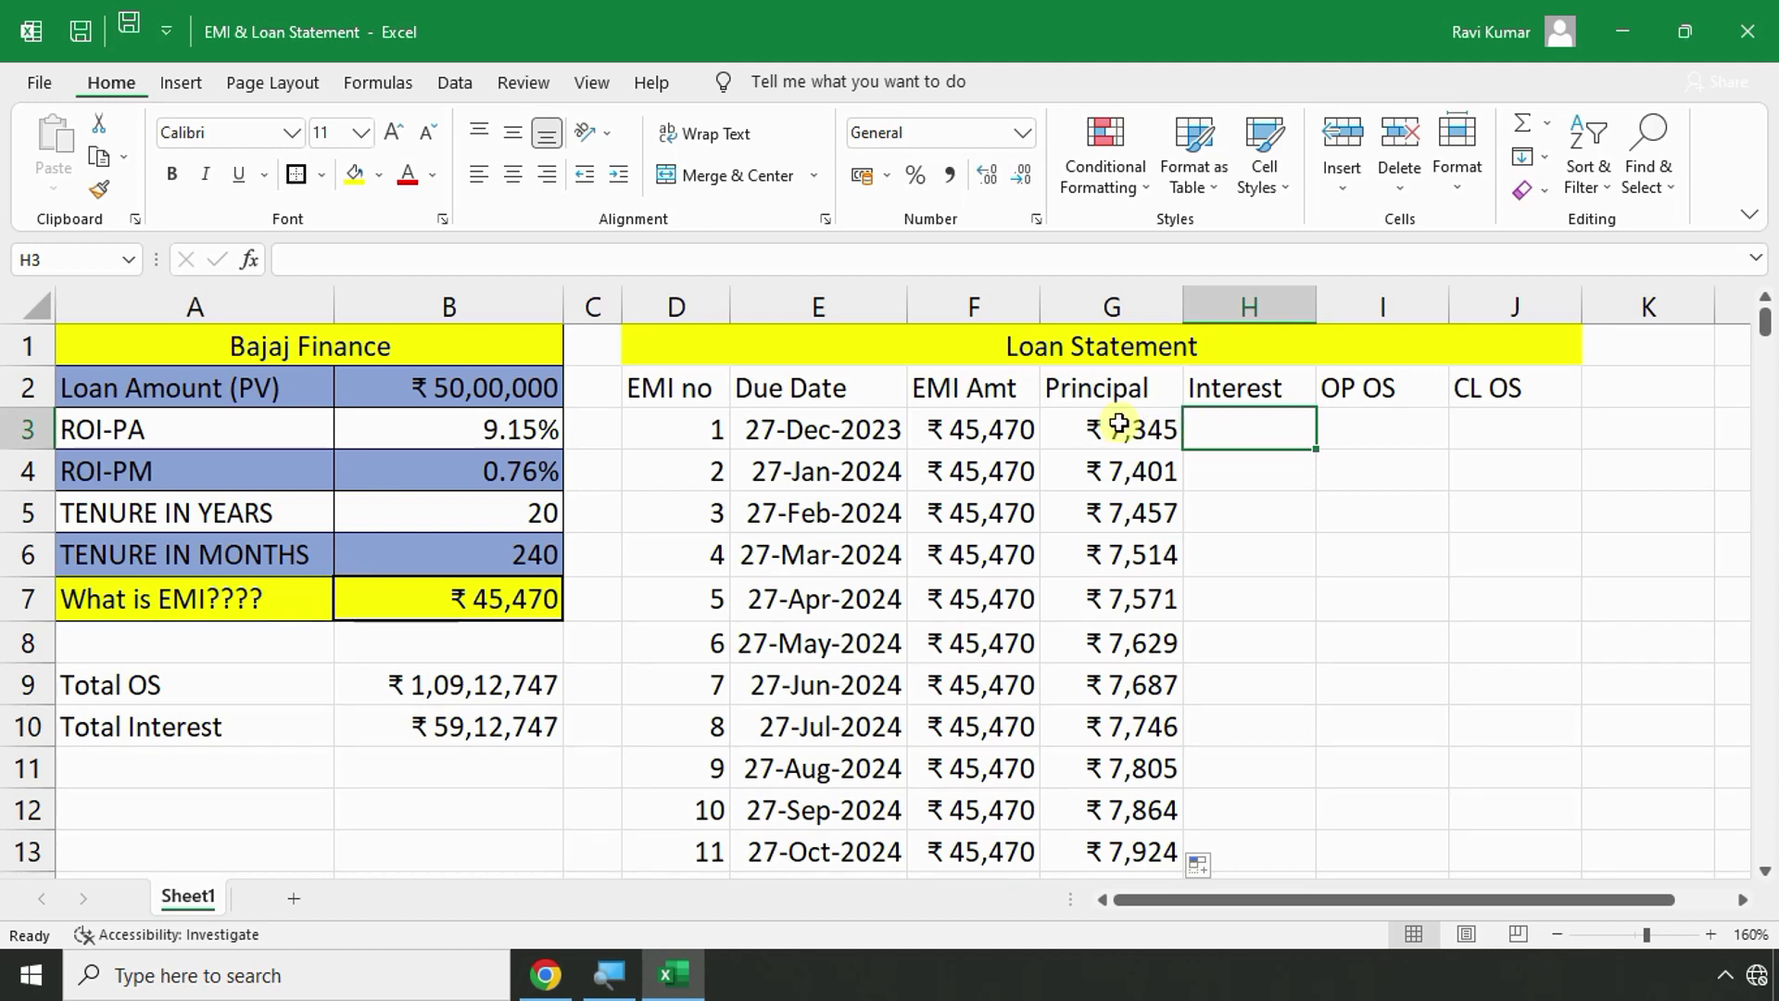
click(1118, 422)
scroll(1097, 461, down, 12)
scroll(1097, 461, up, 1)
scroll(1097, 460, down, 20)
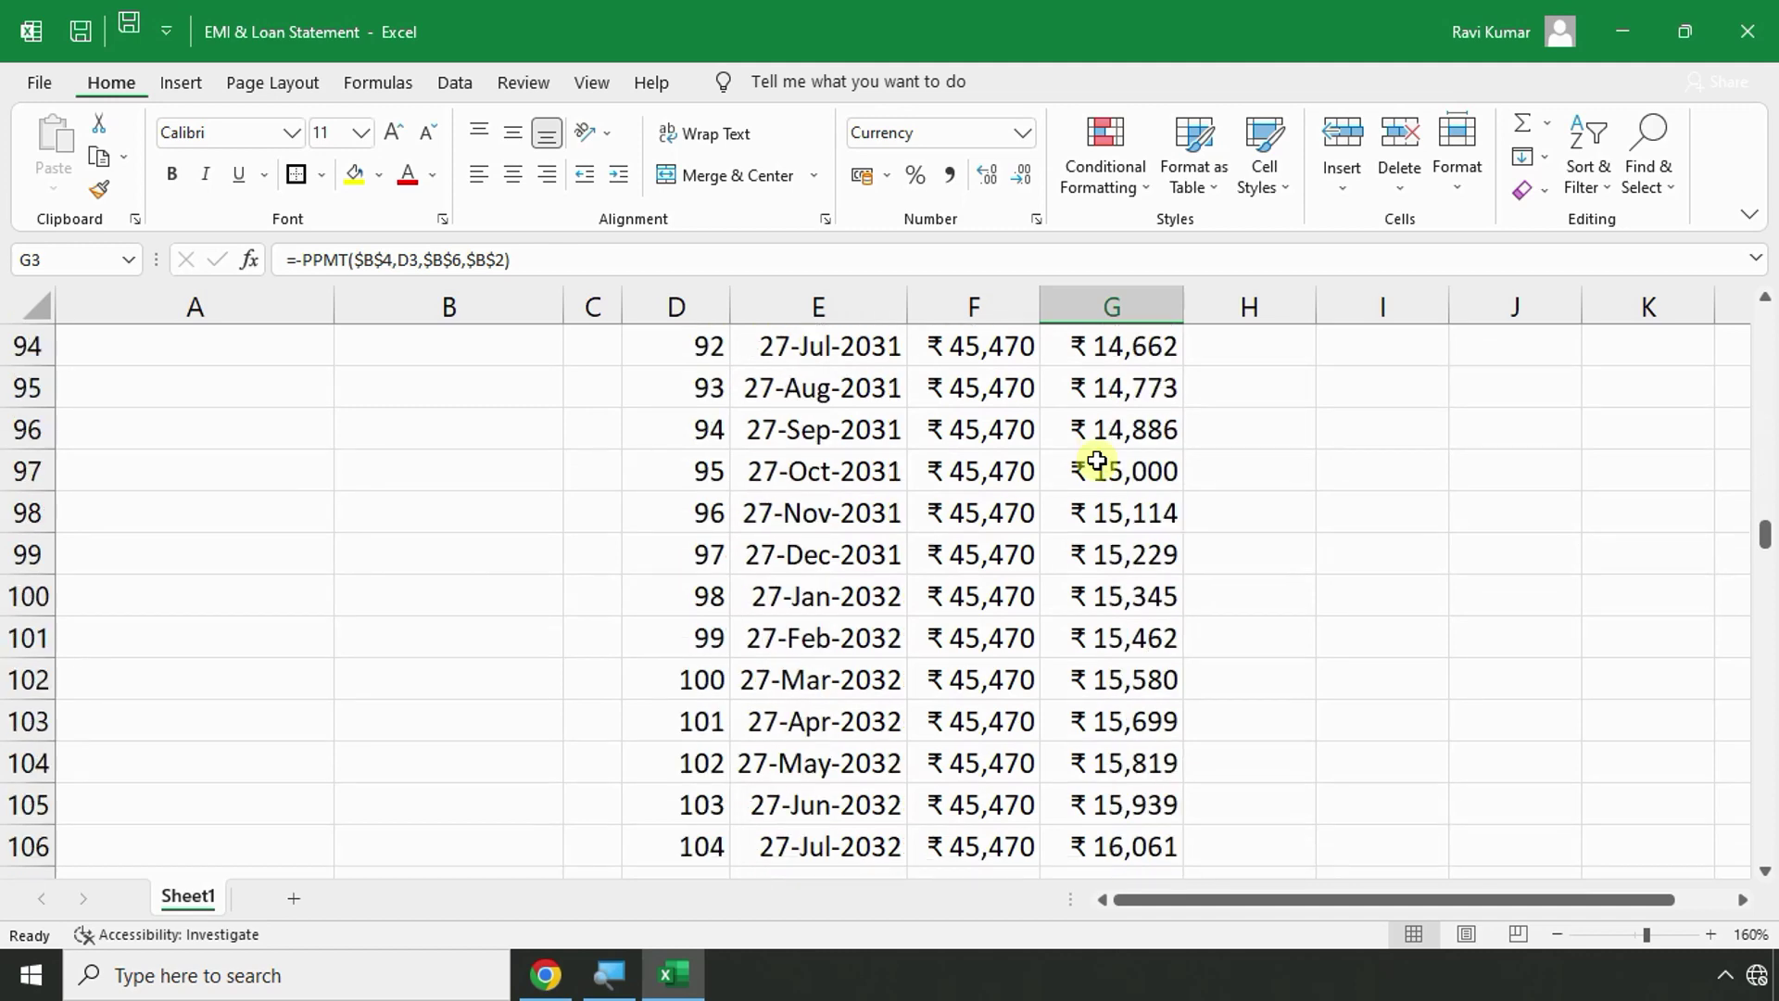
scroll(1097, 460, down, 13)
scroll(1097, 460, up, 6)
scroll(1097, 460, up, 20)
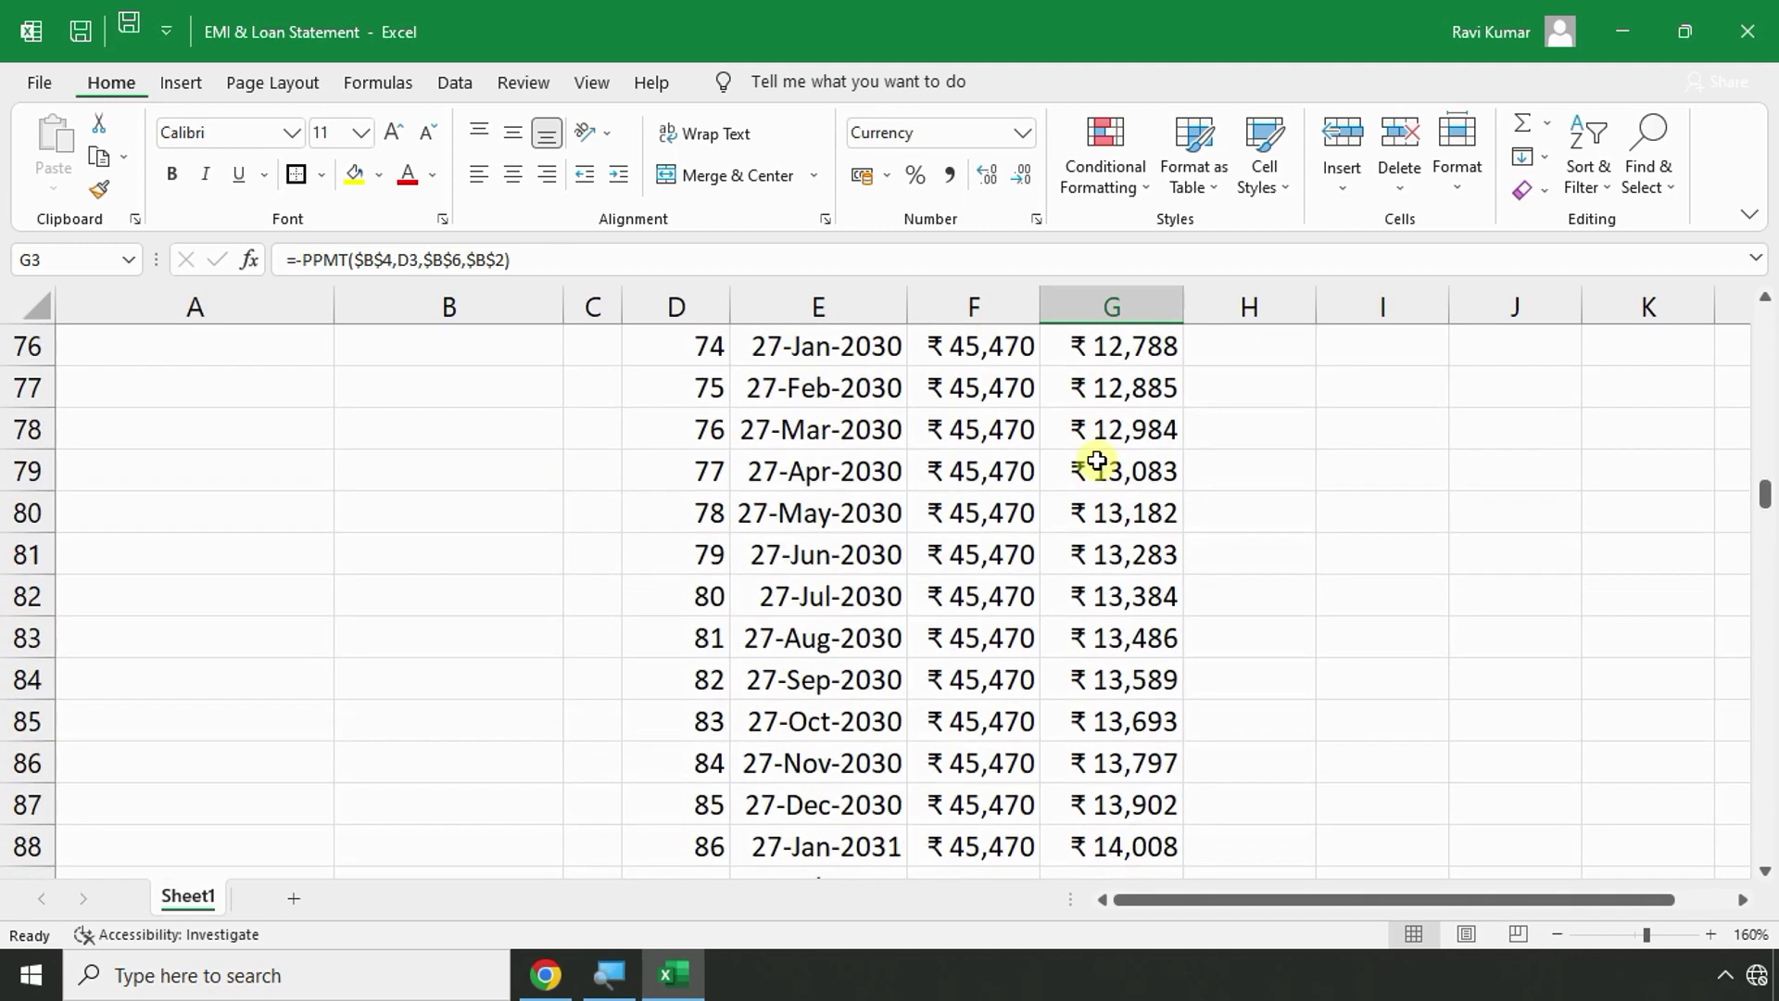
scroll(1098, 461, up, 18)
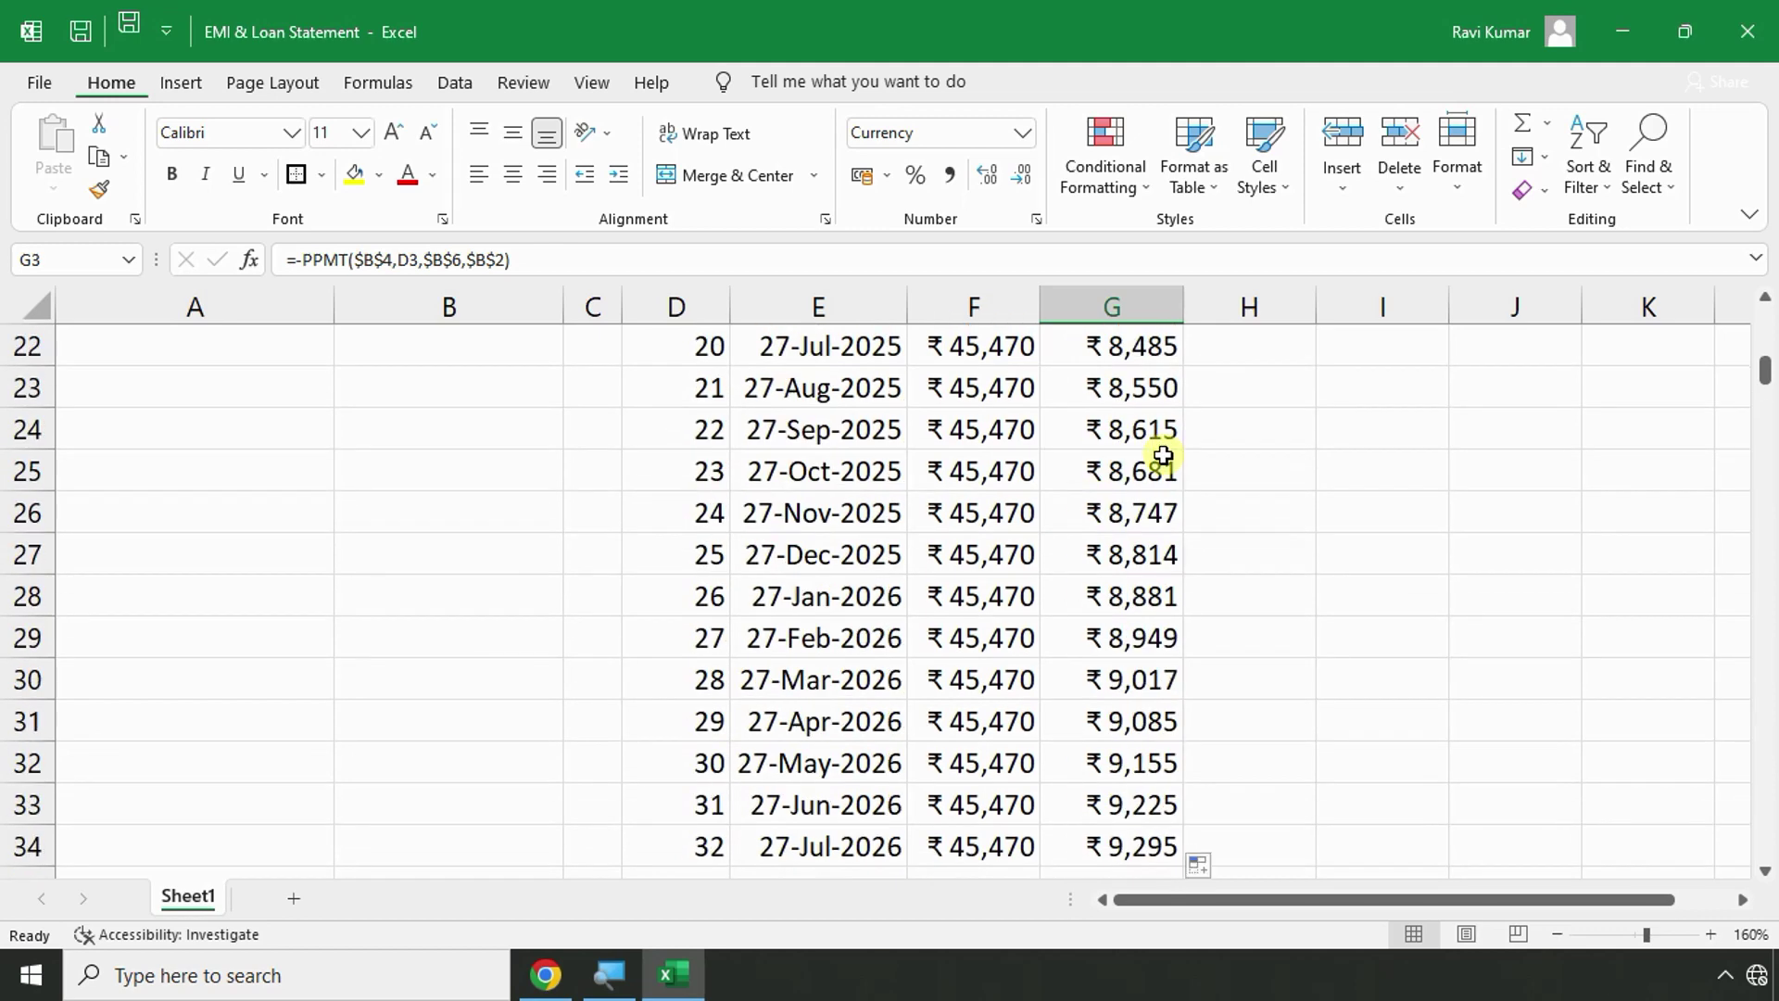
scroll(1205, 513, up, 1)
For the first Interest cell, H3, look up the interest formula in the PDF and compare its ipmt function with the principal's ppmt.
click(1256, 433)
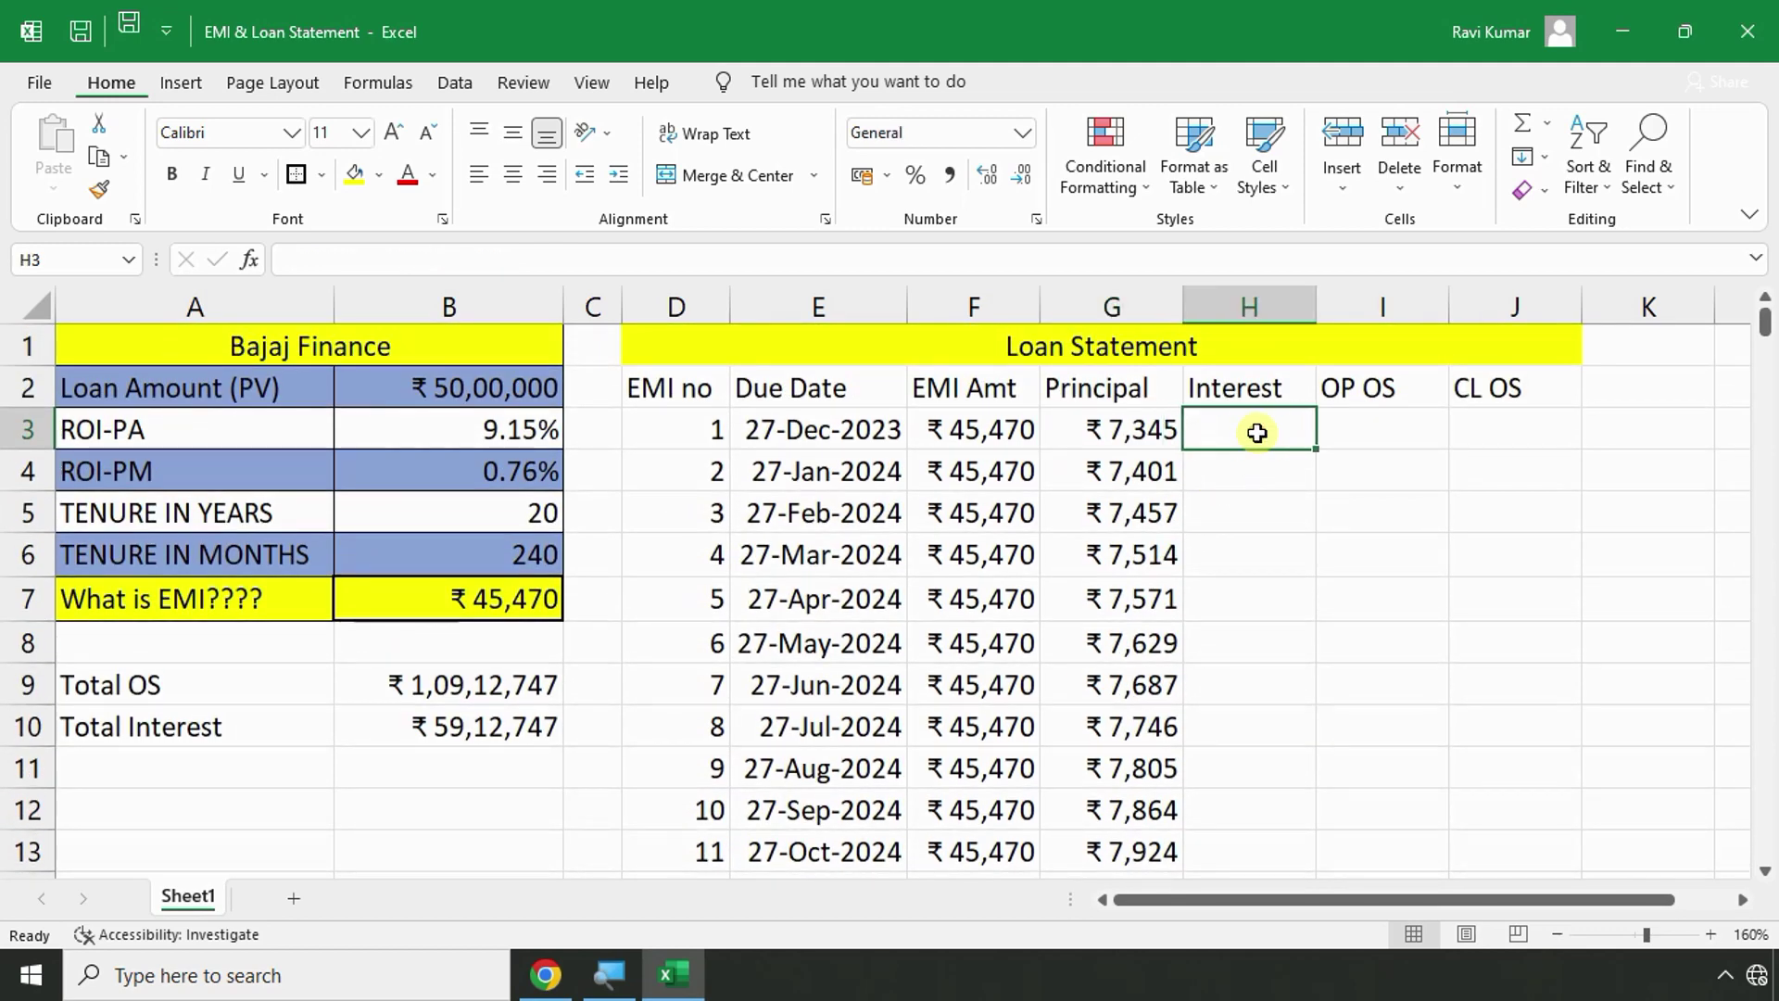
key(alt+Tab)
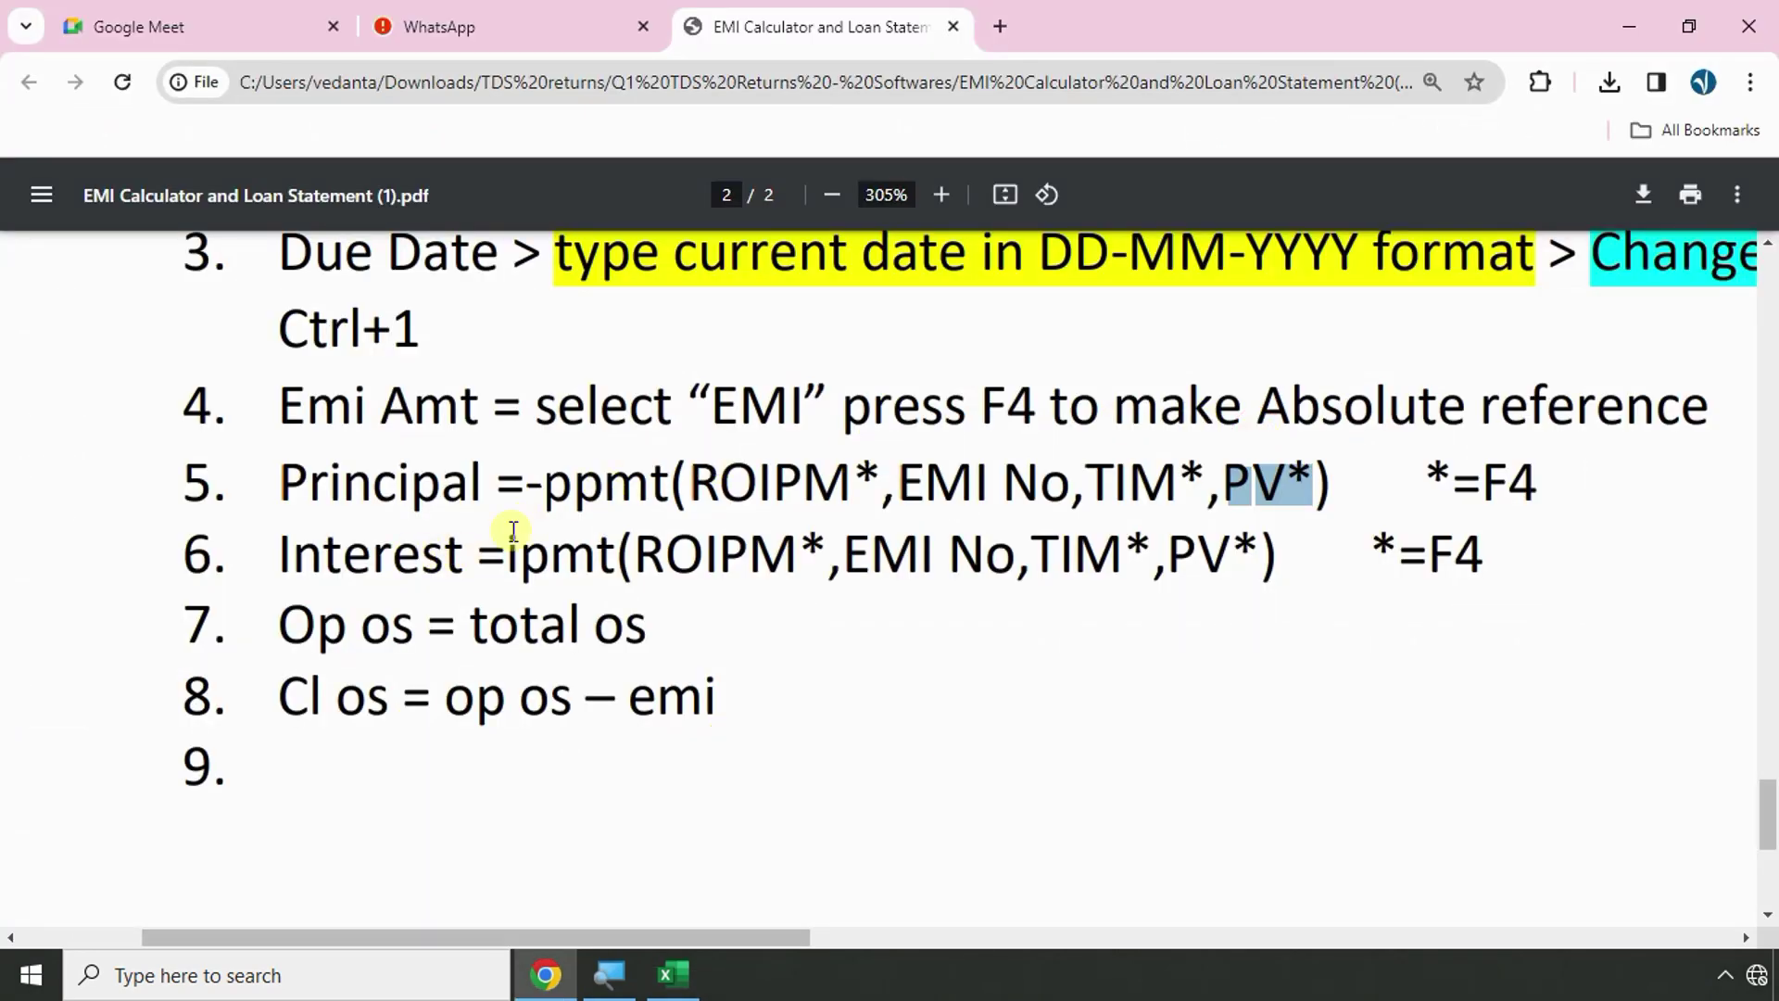
drag(546, 485, 669, 486)
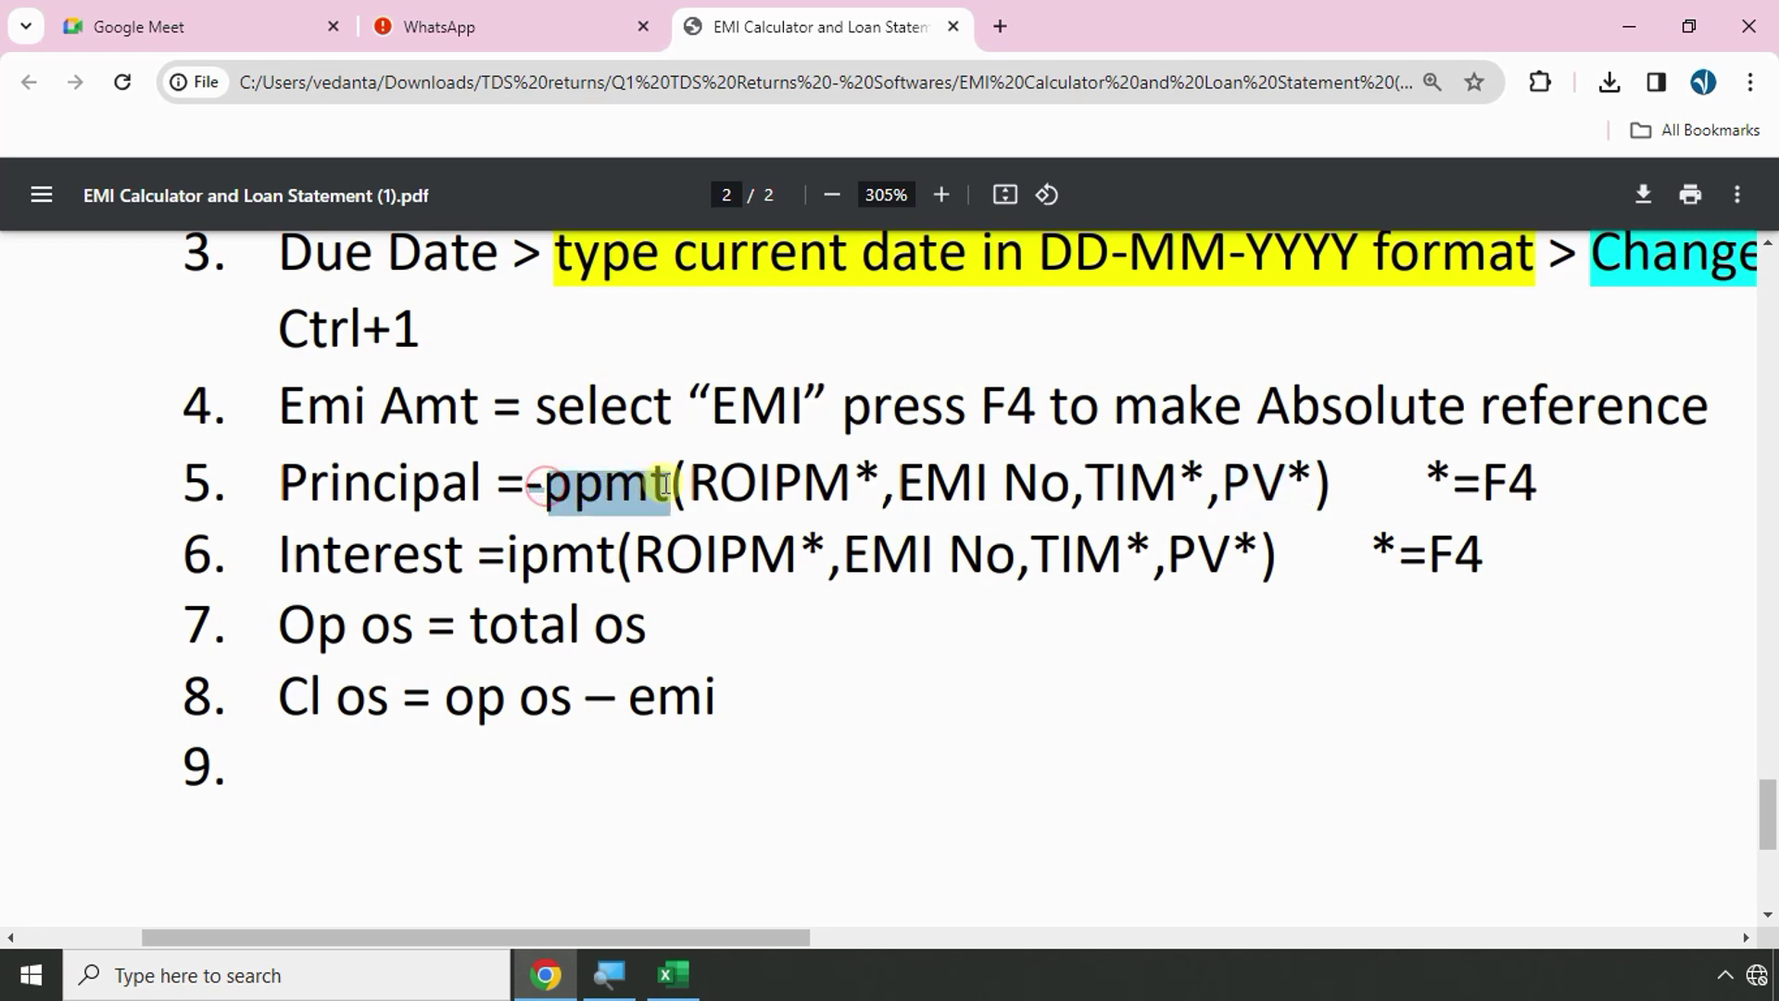
drag(497, 553, 632, 556)
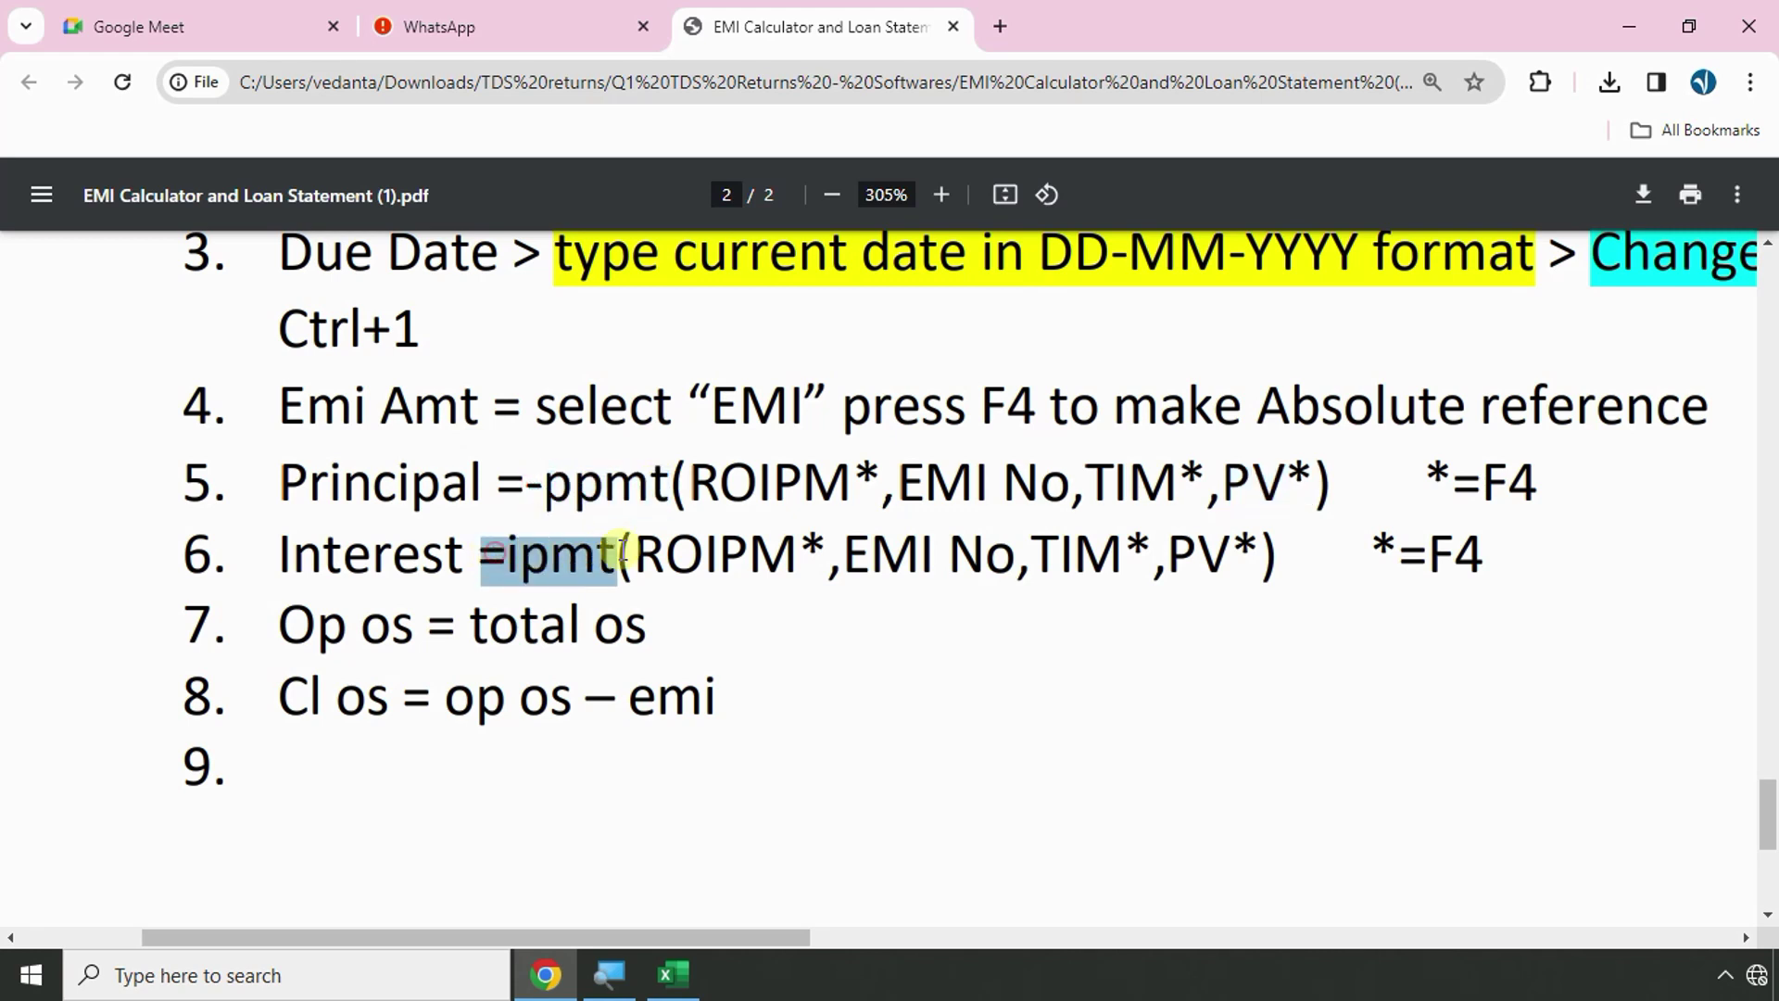
click(499, 559)
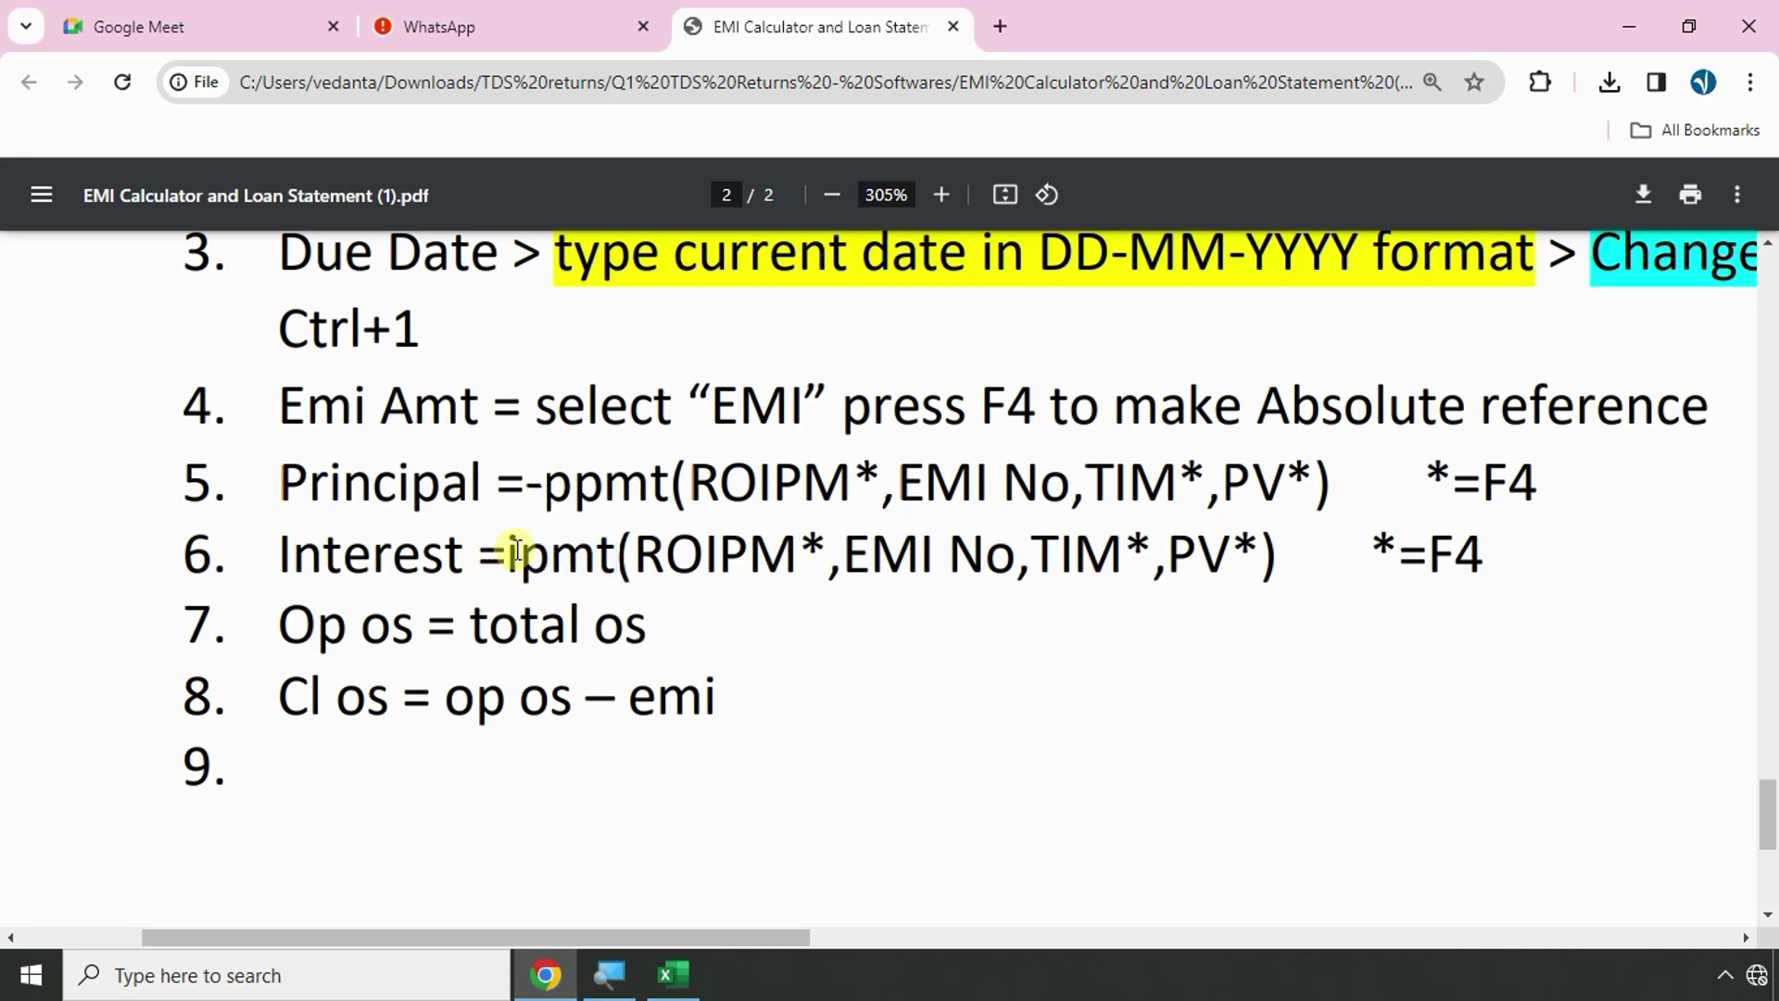
key(alt+Tab)
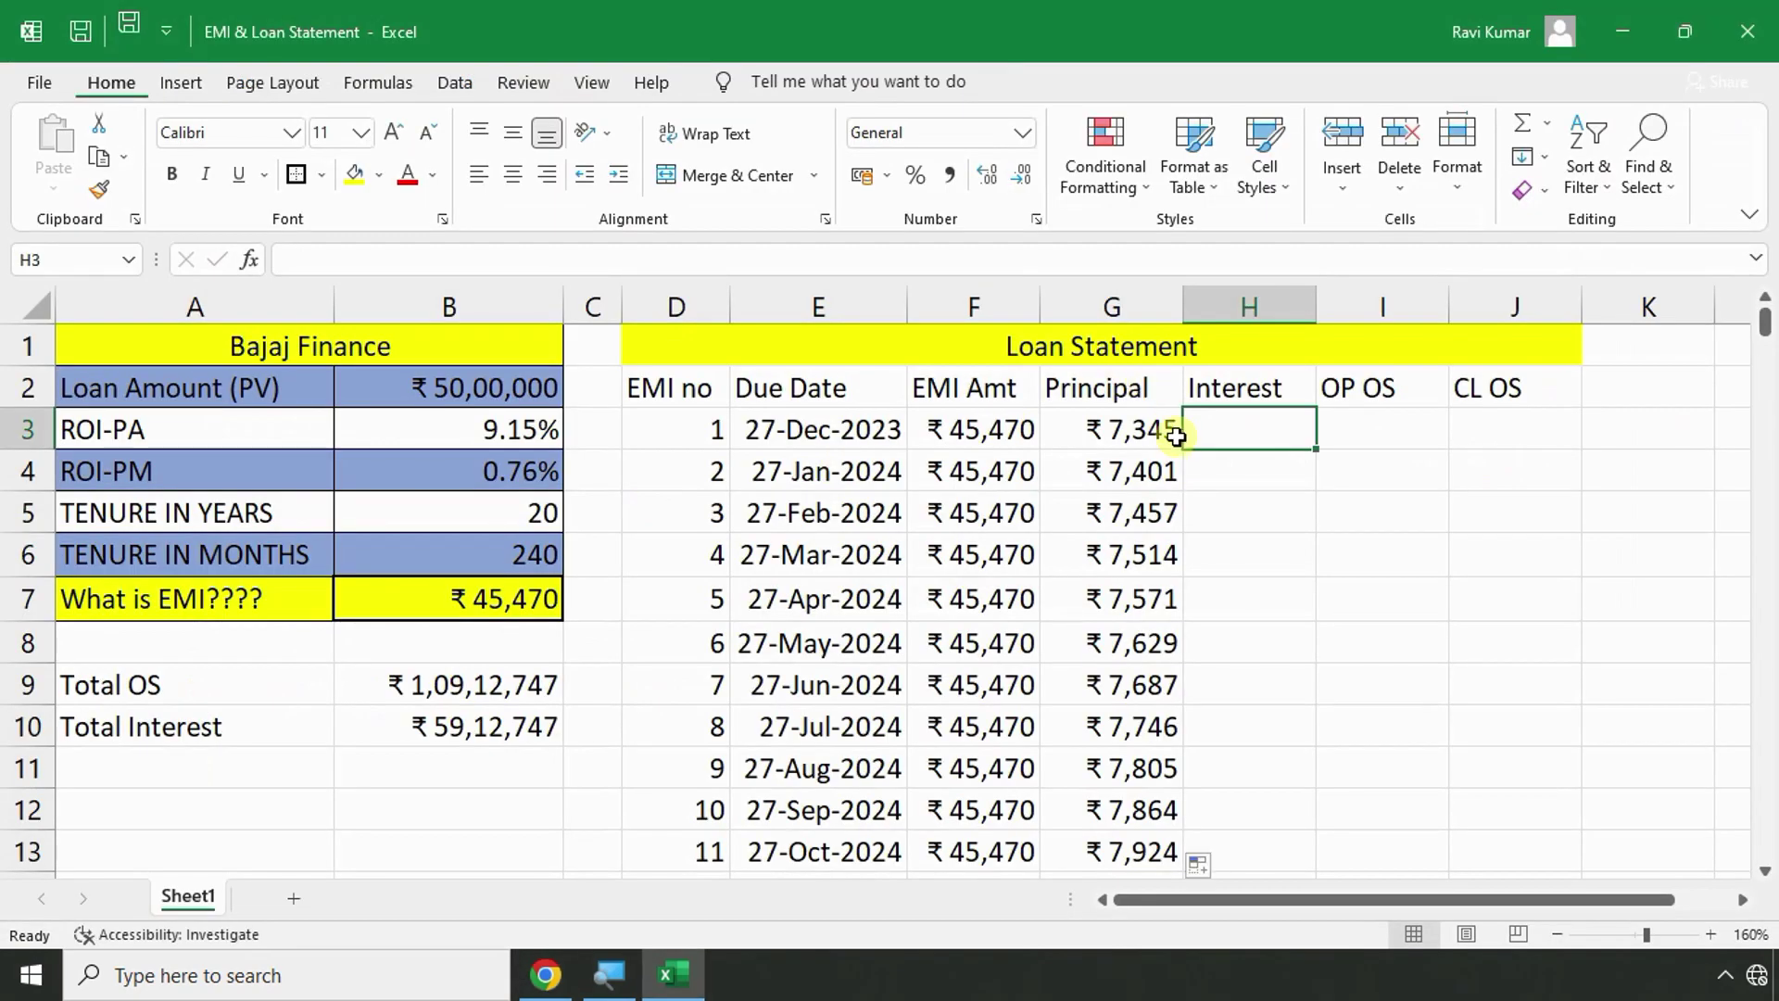
text(=-)
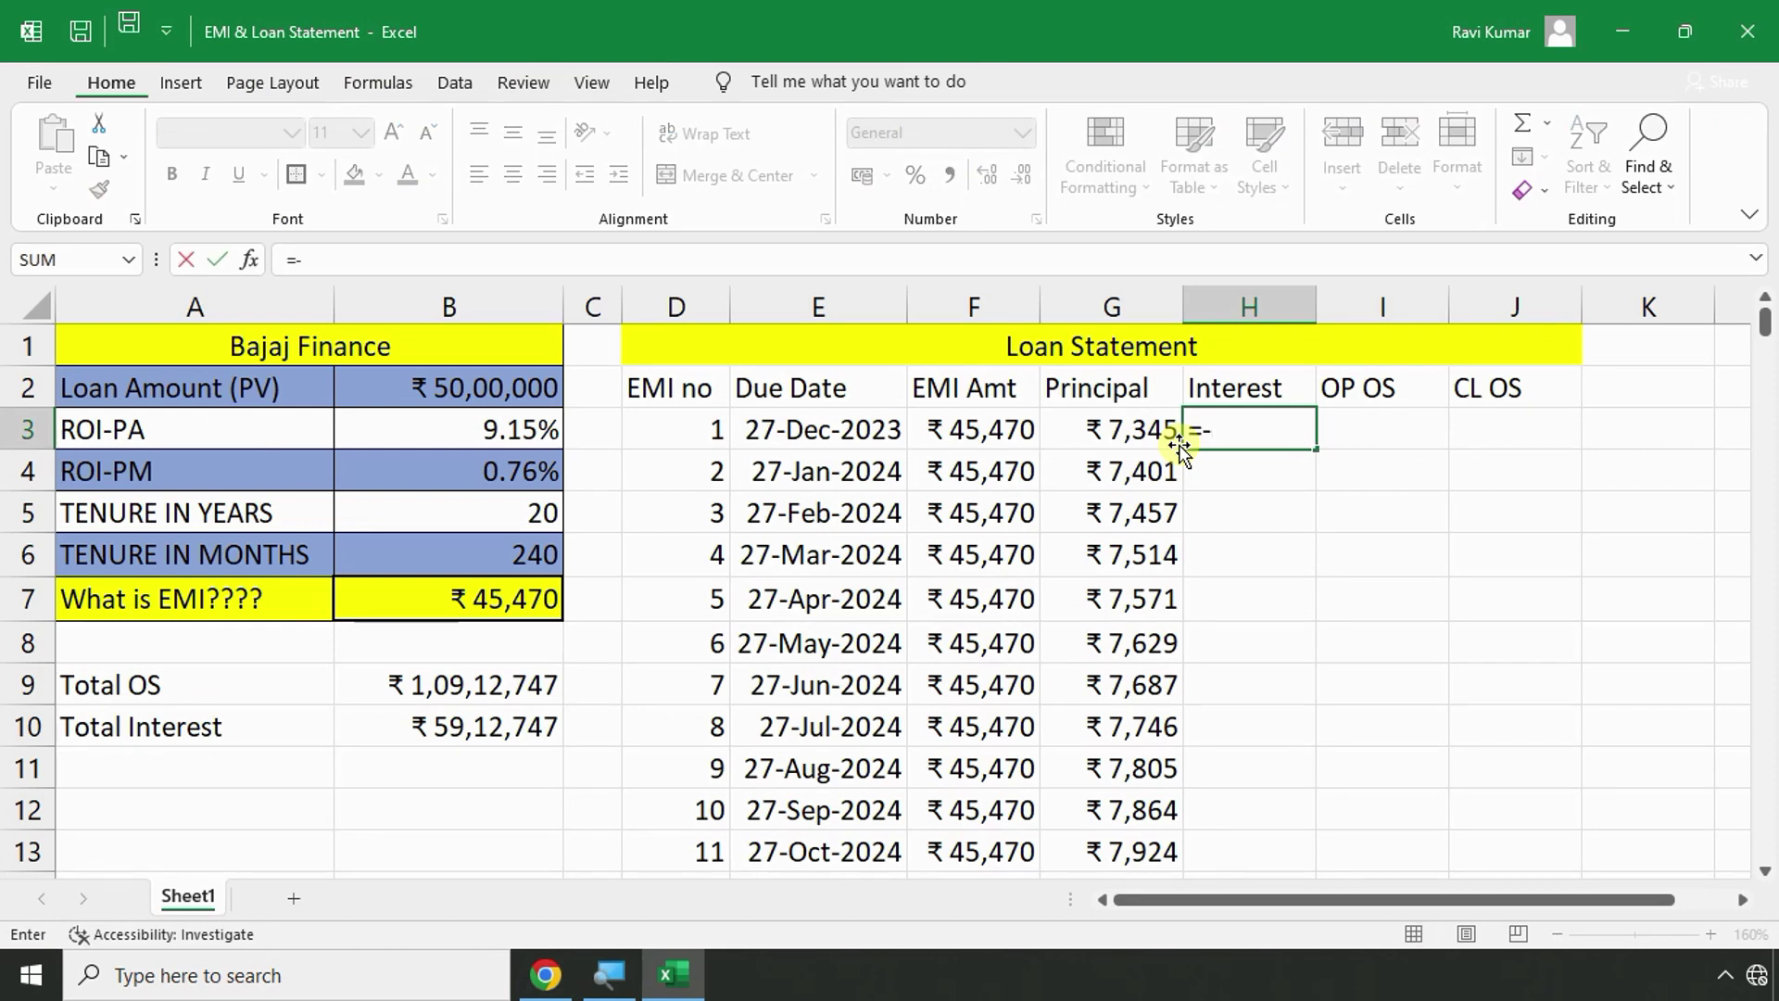
text(ipmt)
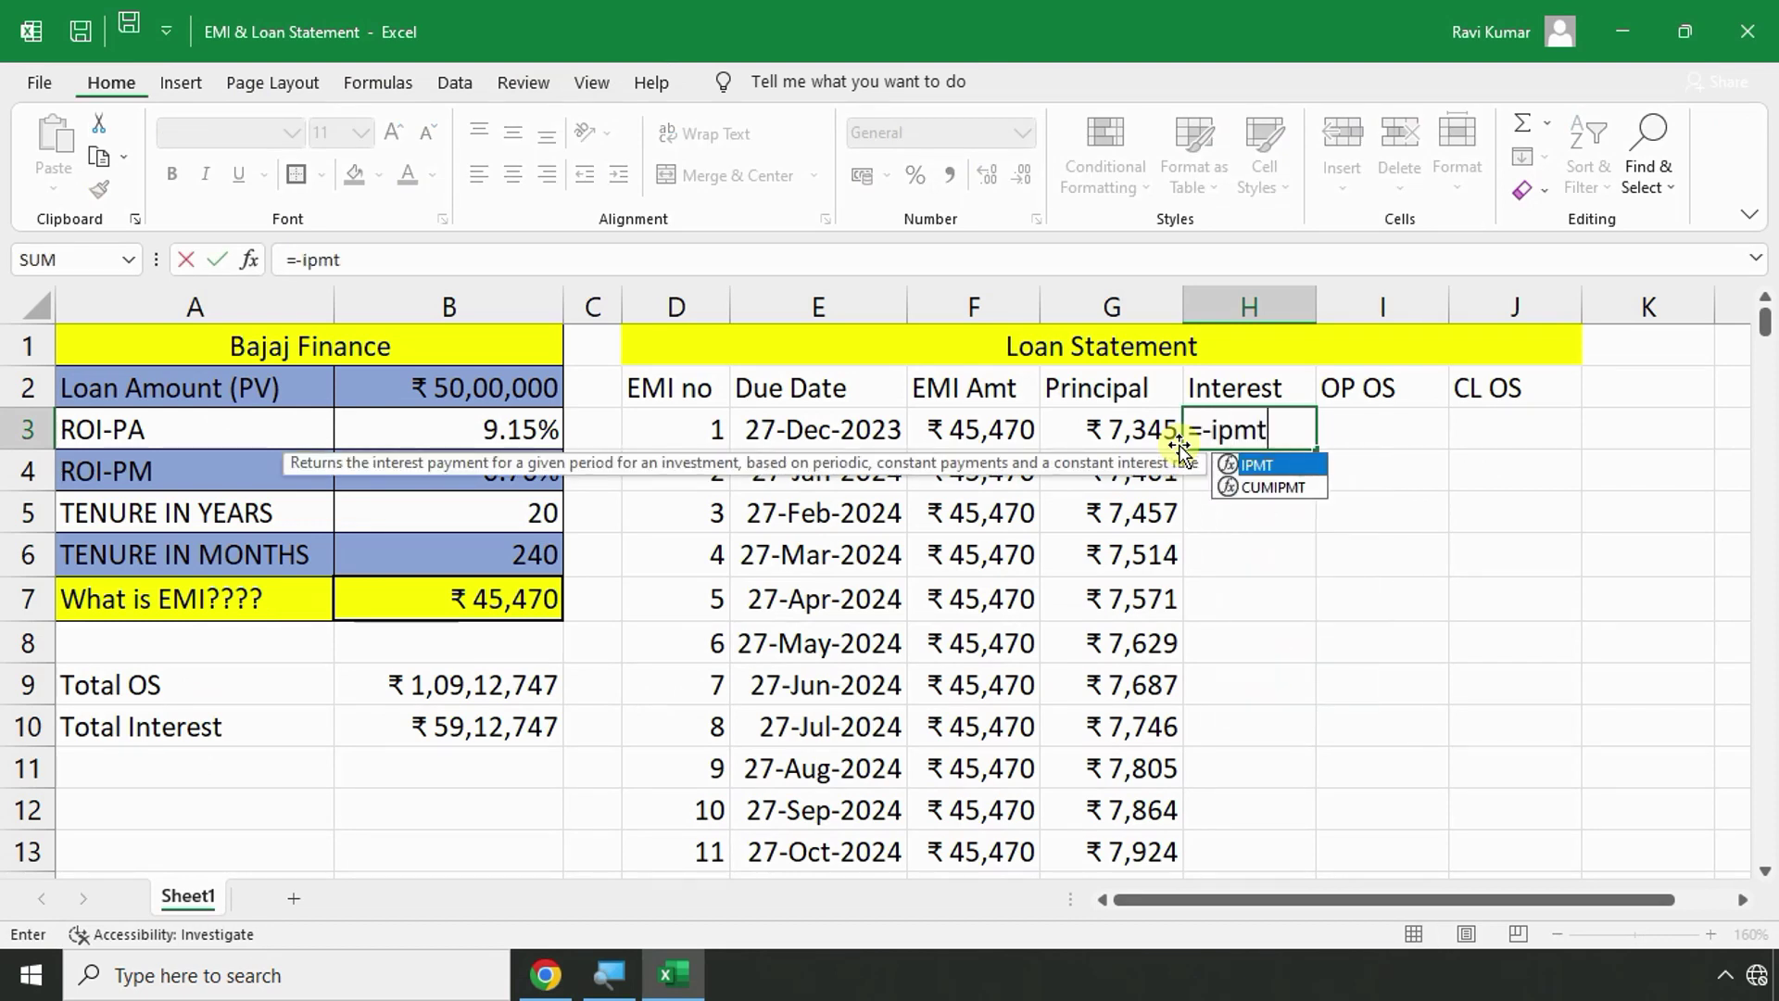
key(Return)
key(Return)
text(9)
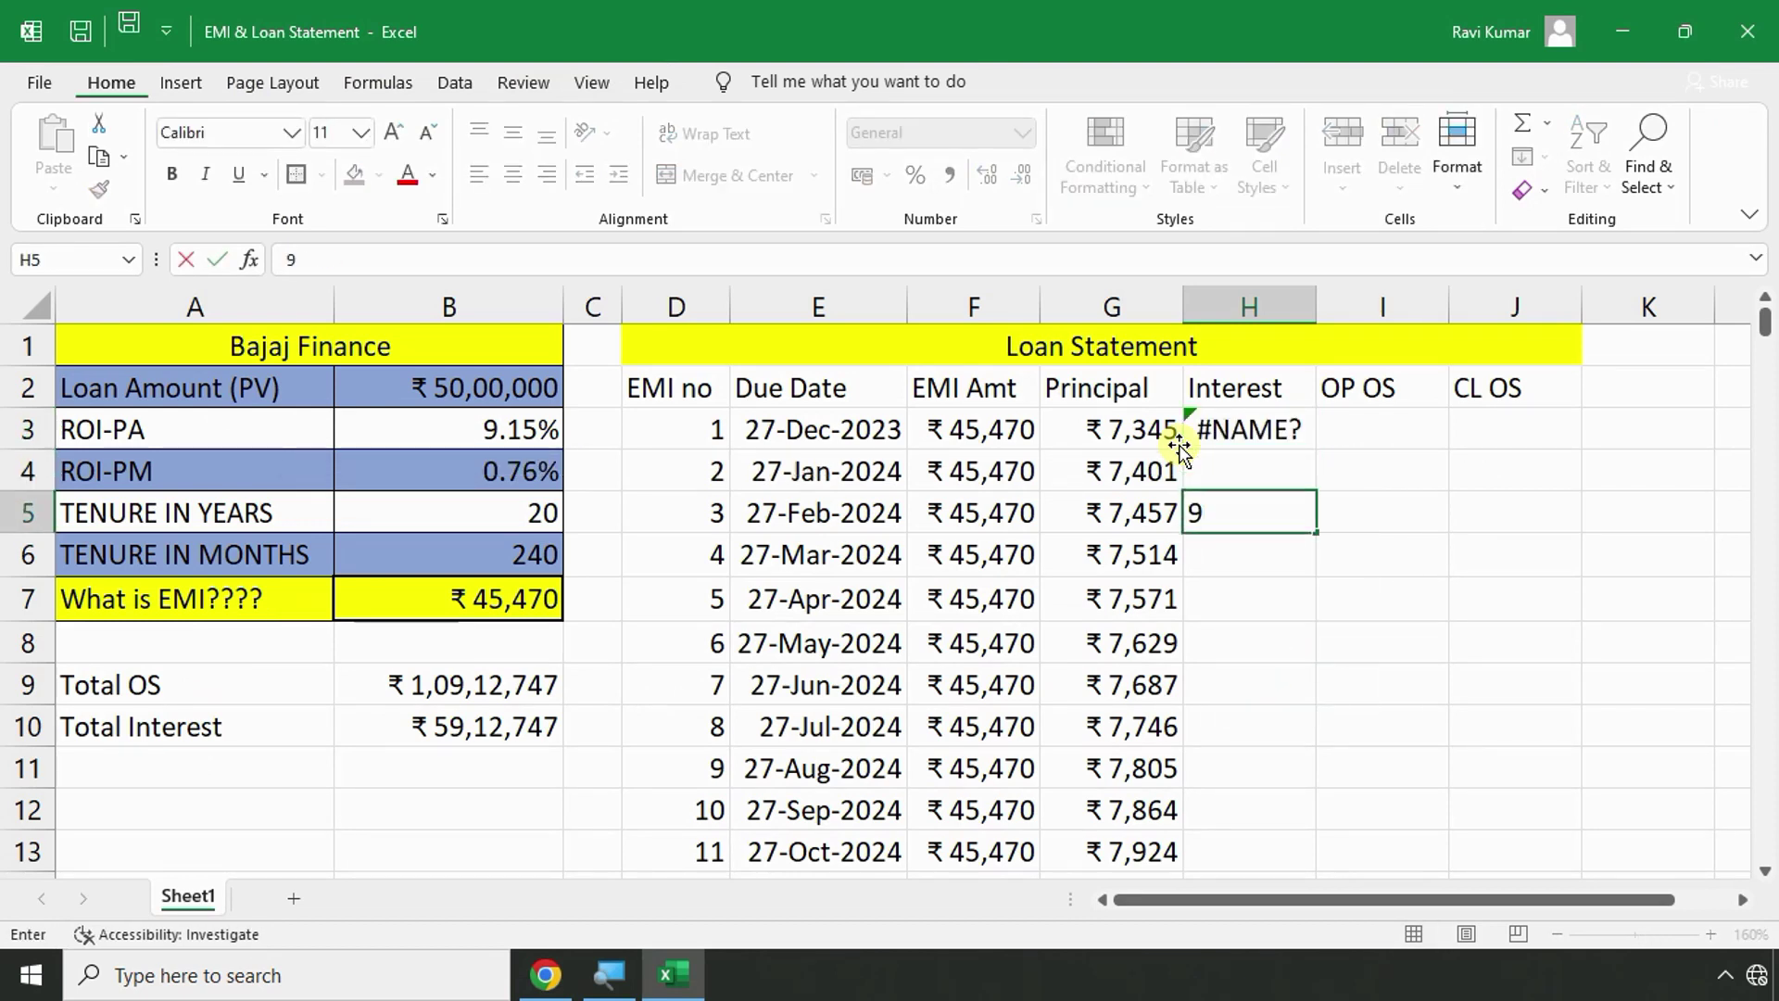
key(Up)
key(Up)
key(Up)
key(Down)
key(Down)
key(Down)
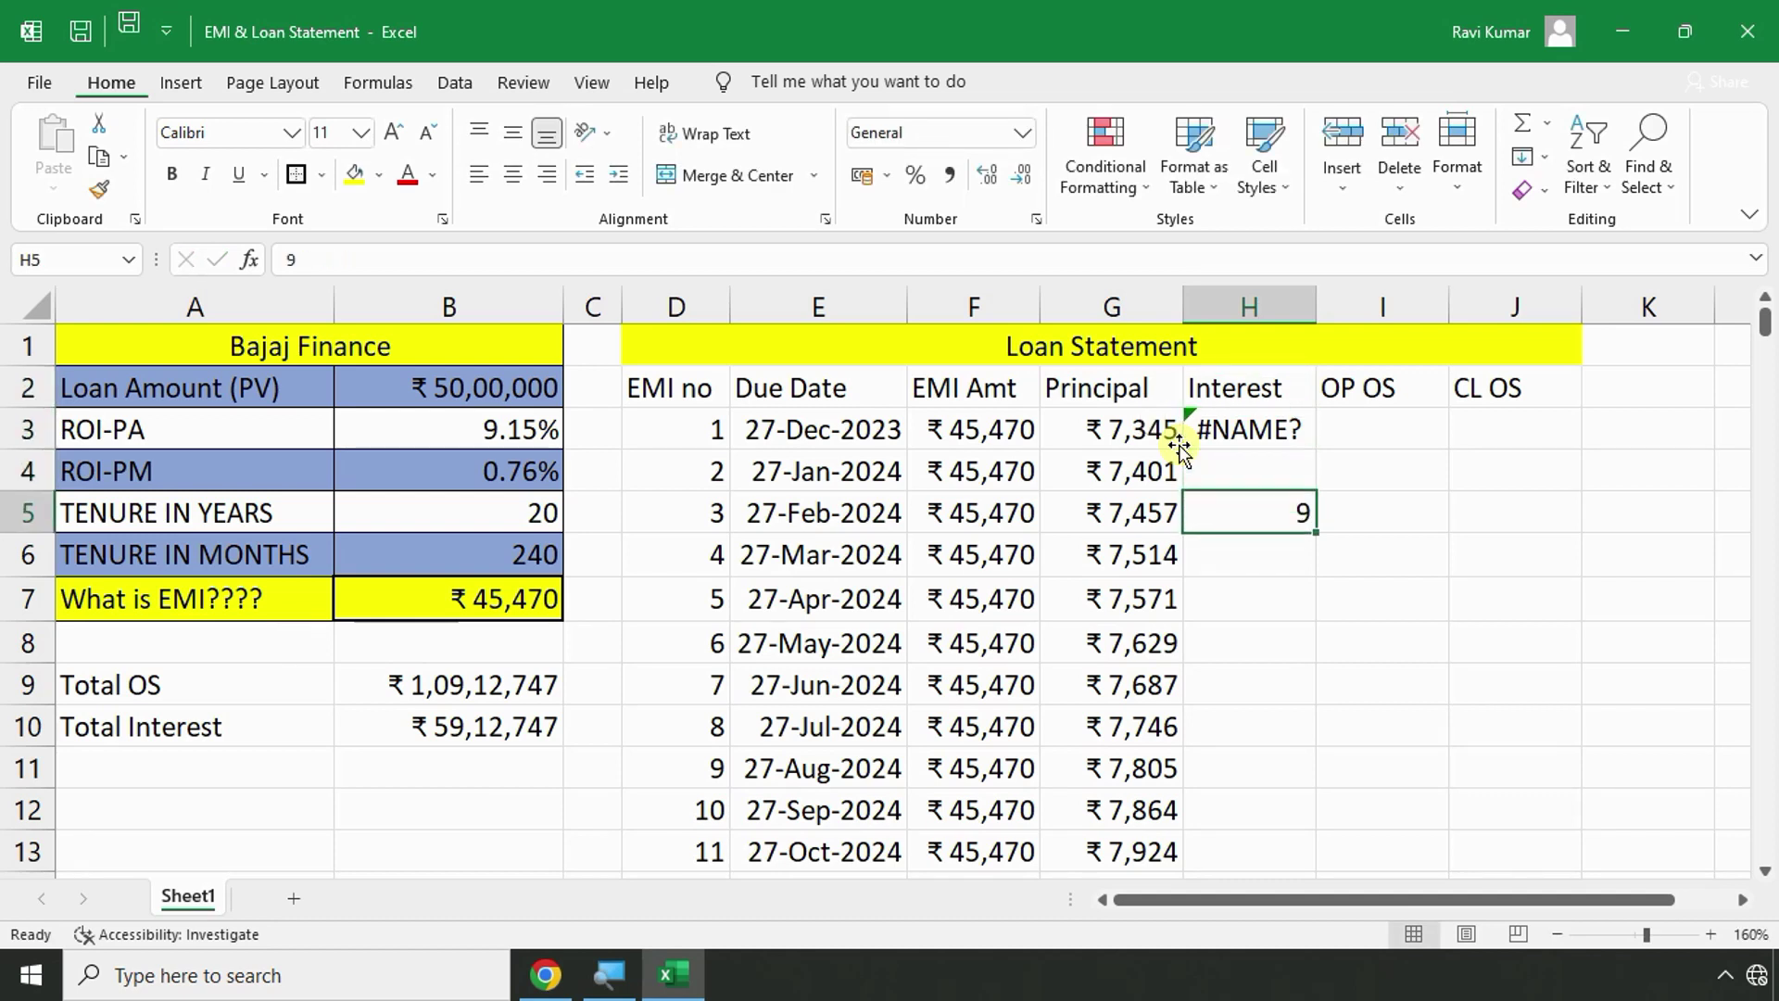
key(Delete)
key(Up)
key(Up)
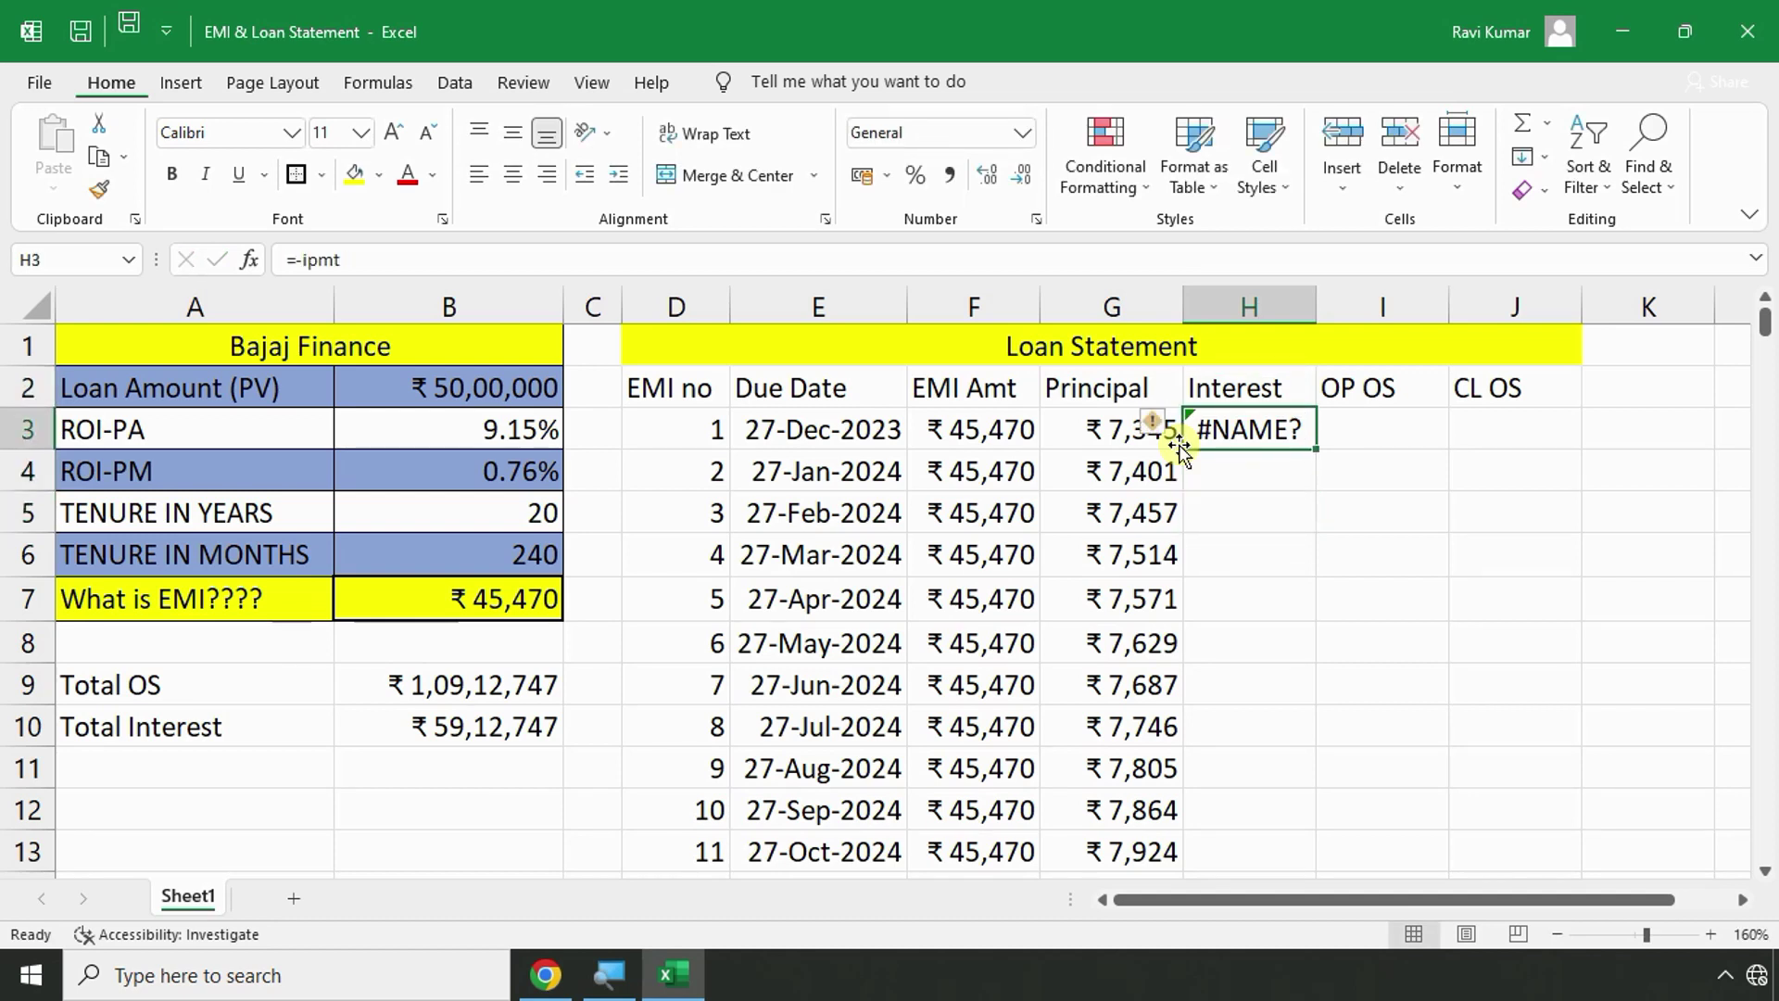
Start a negative ipmt formula in H3 and, following the PDF, add the ROI-PM rate as the absolute reference $B$4.
text(=-ipmt)
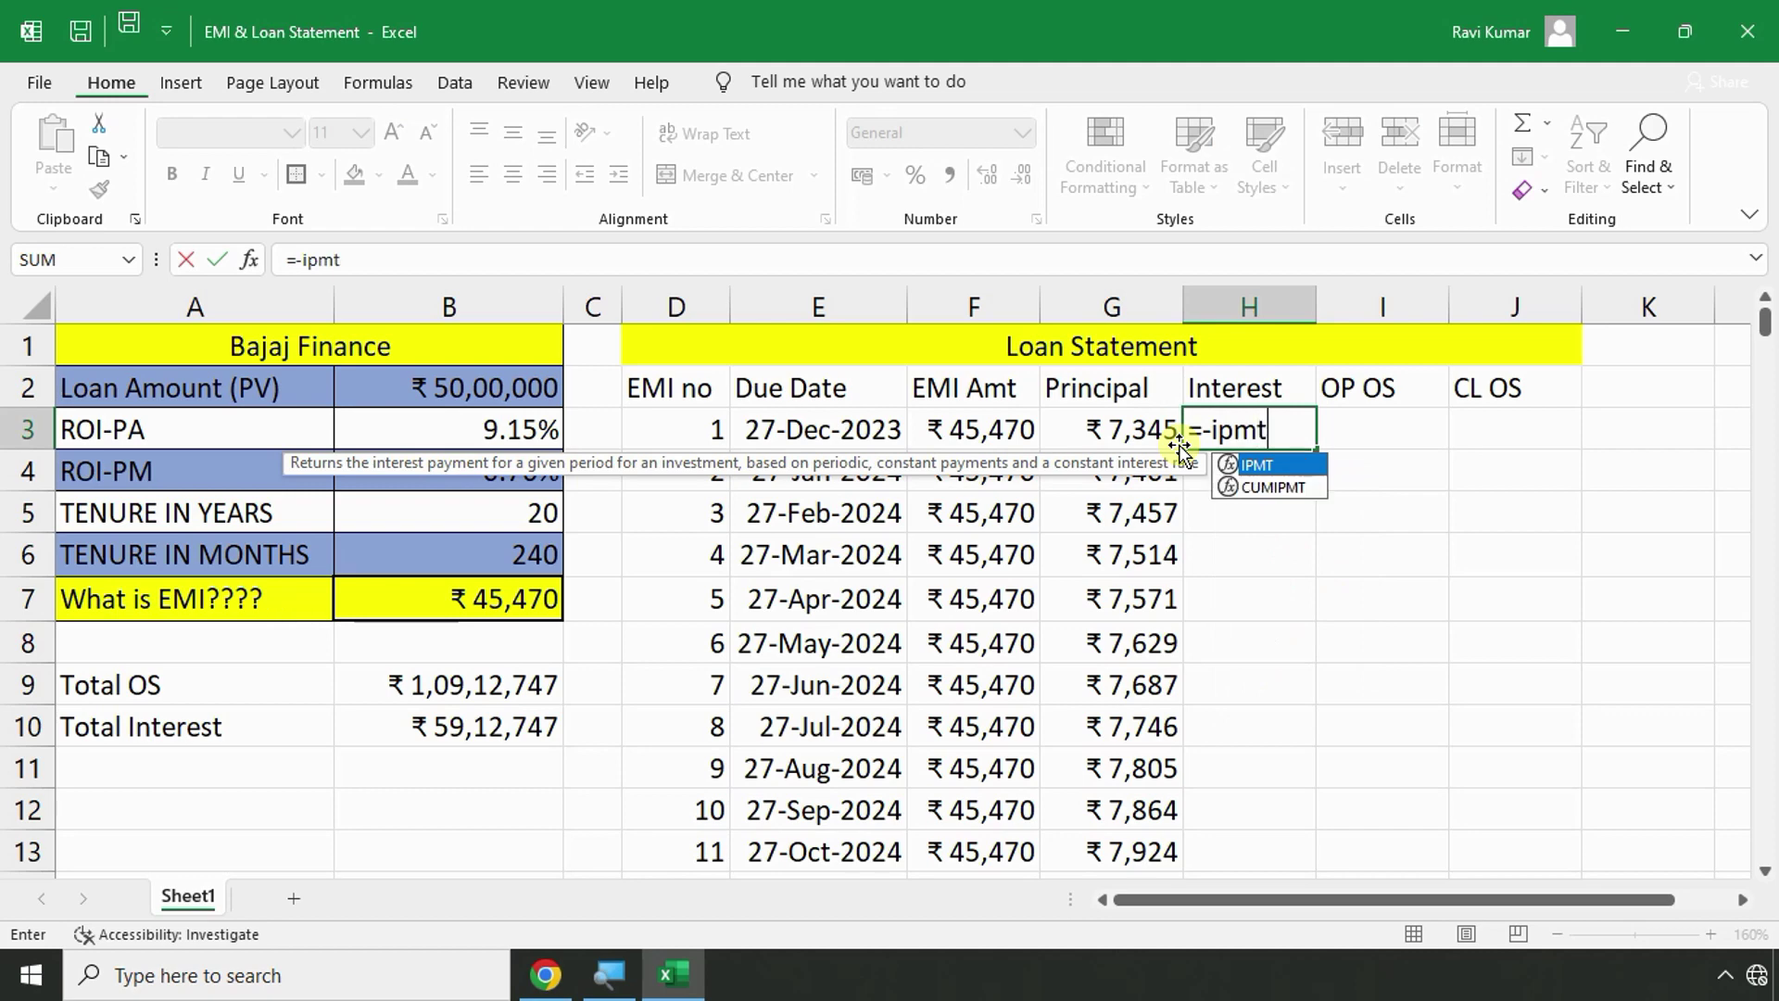
text(()
key(alt+Tab)
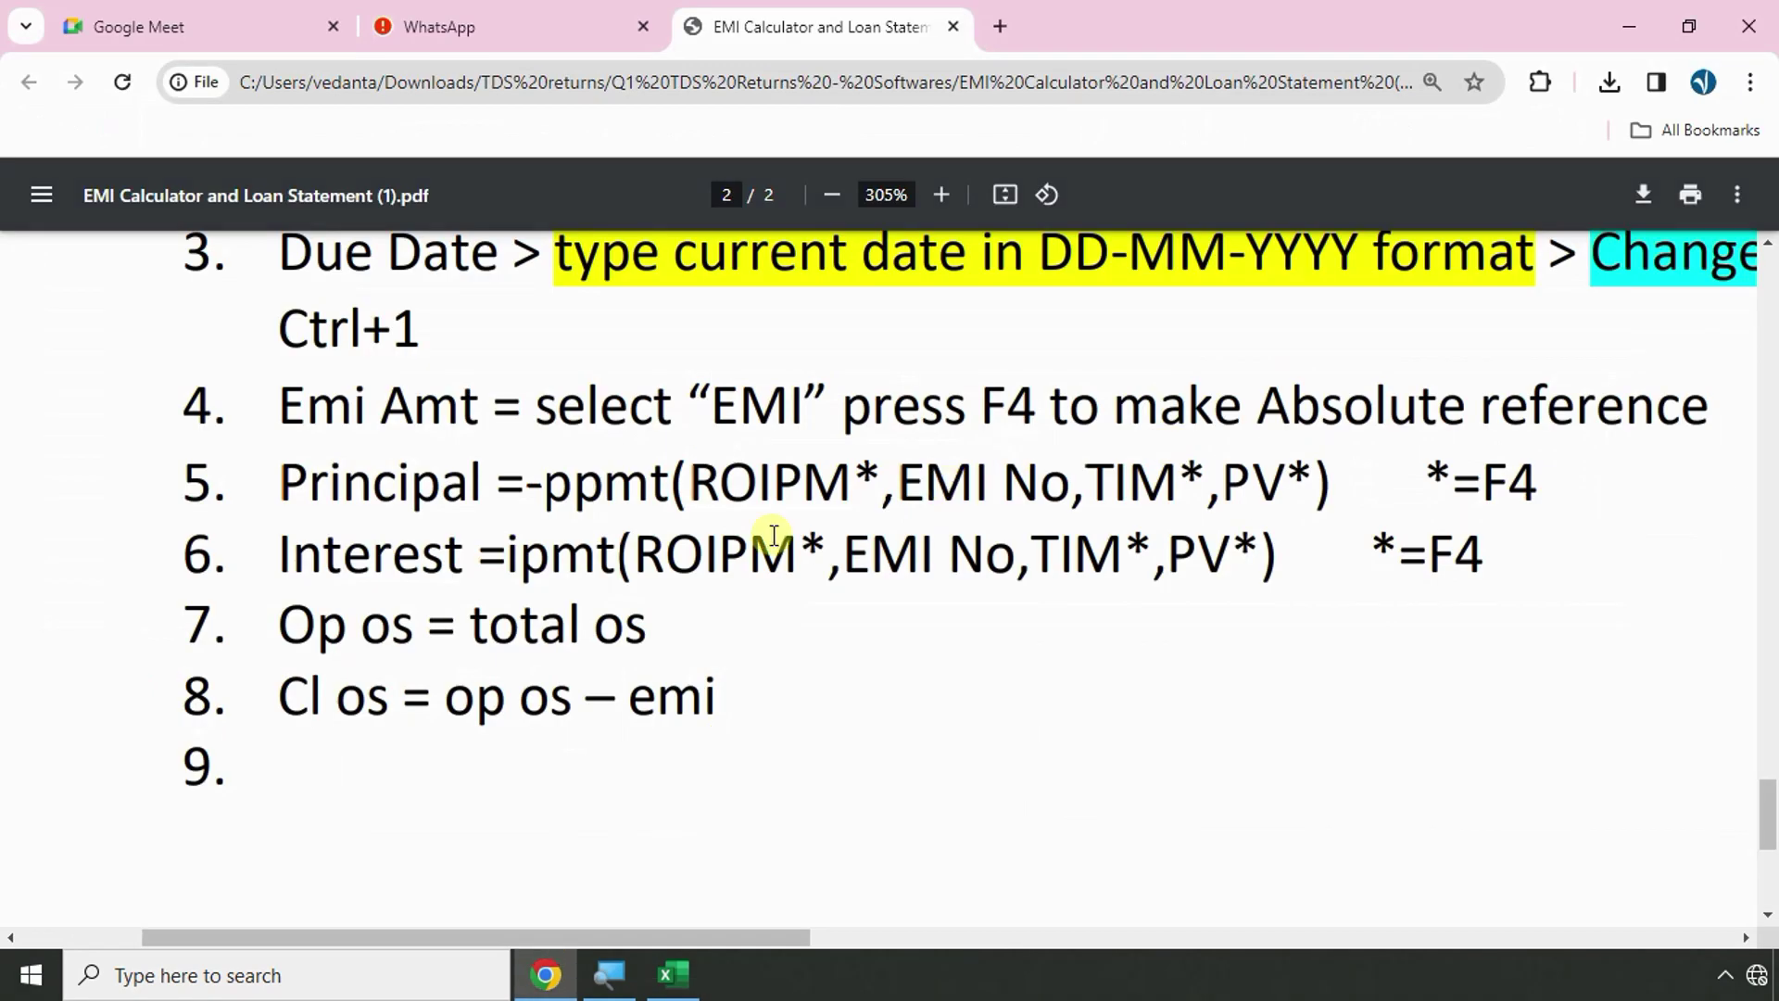
drag(627, 560, 811, 545)
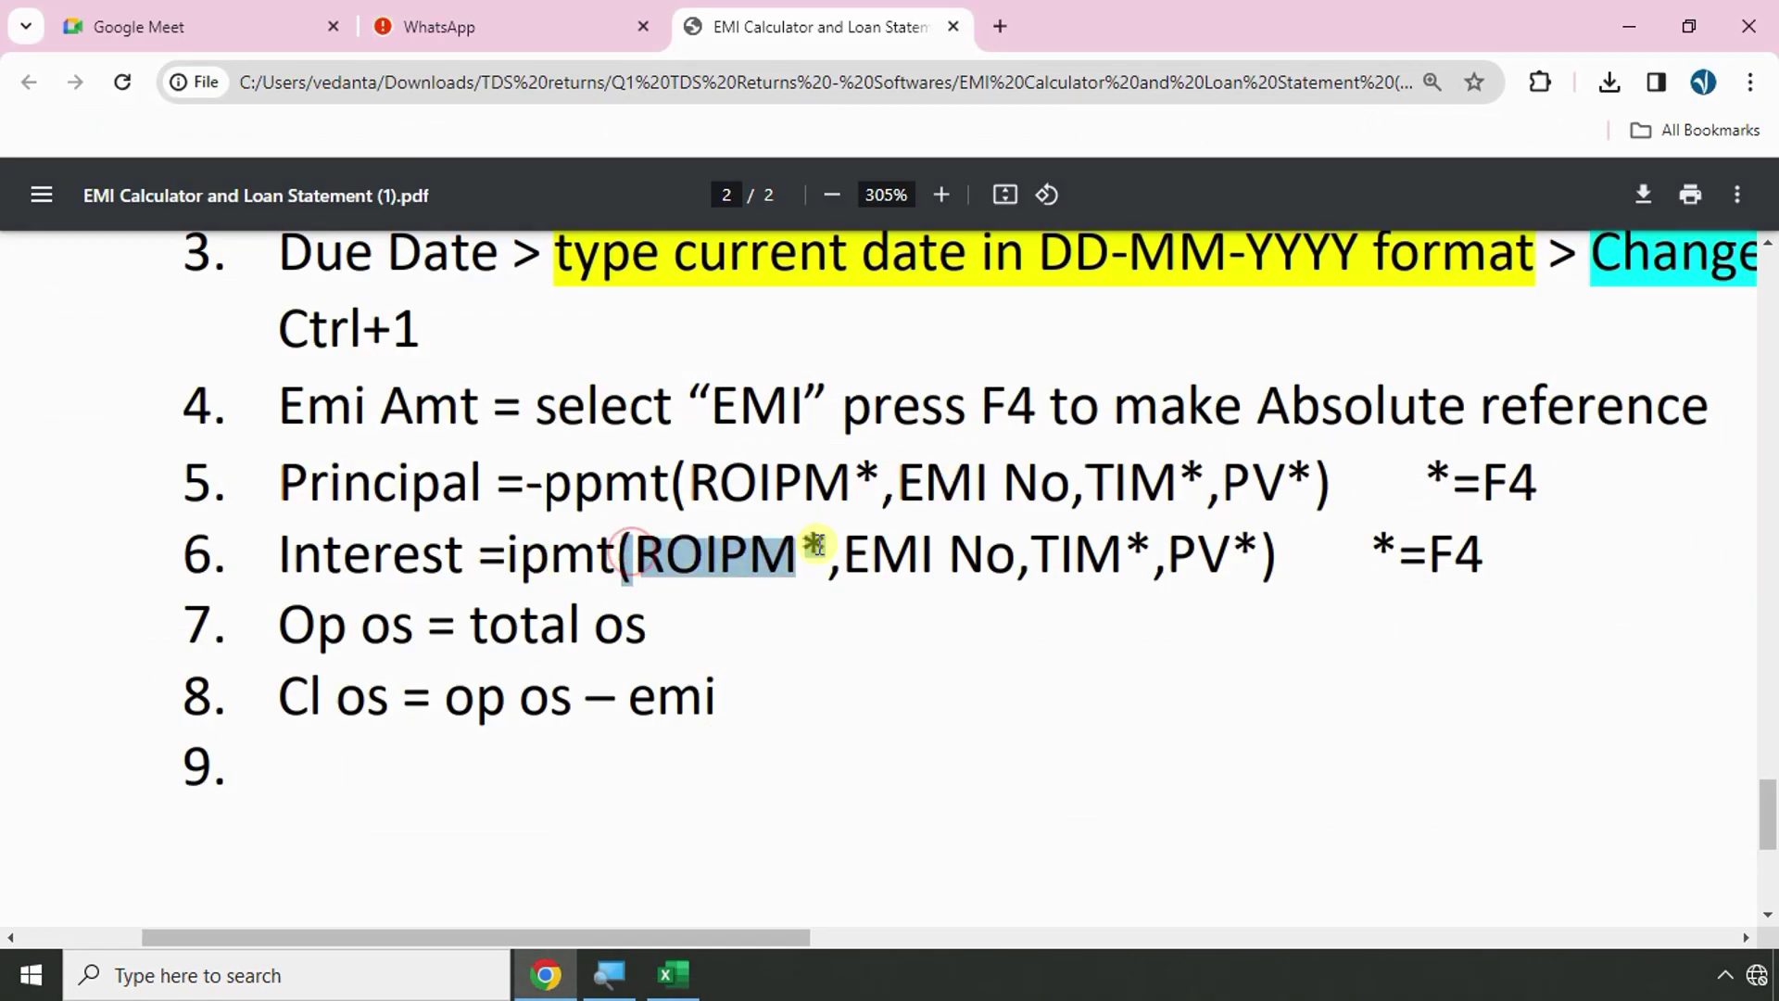
key(alt+Tab)
click(446, 471)
key(F4)
text(,)
Check the ipmt formula's second argument in the PDF and add the first EMI number, D3, as a relative reference.
key(alt+Tab)
drag(843, 549, 1017, 549)
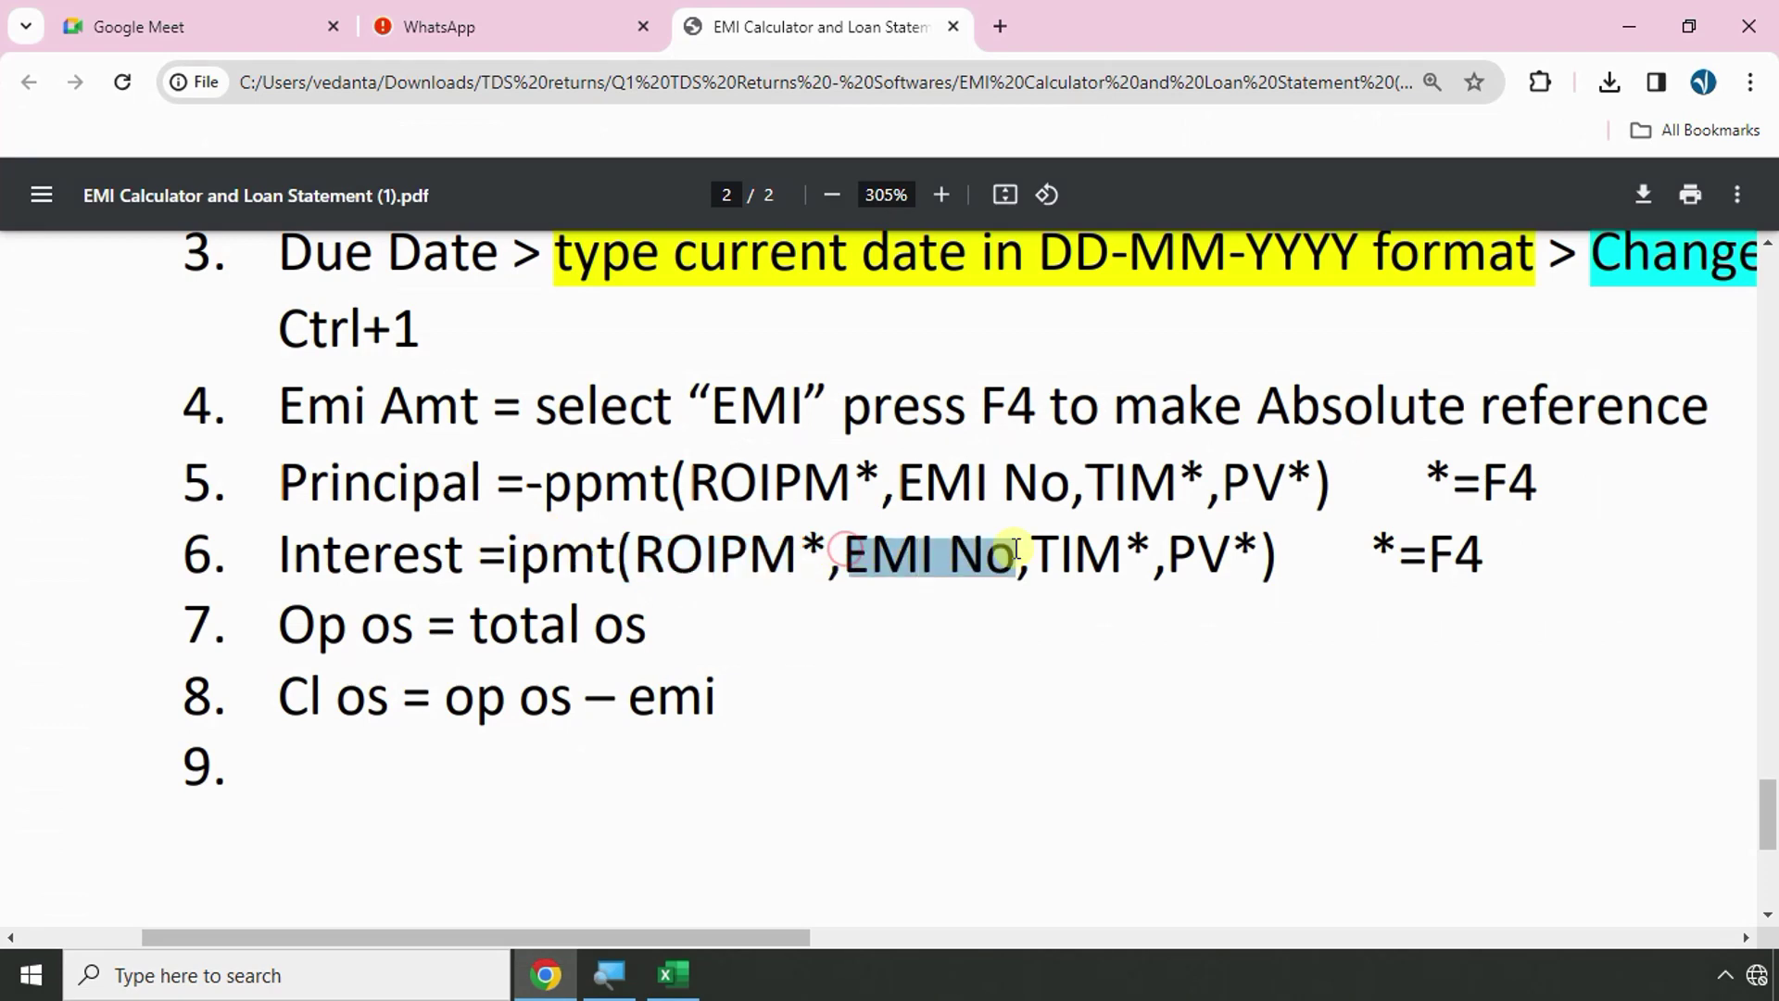
key(alt+Tab)
click(659, 433)
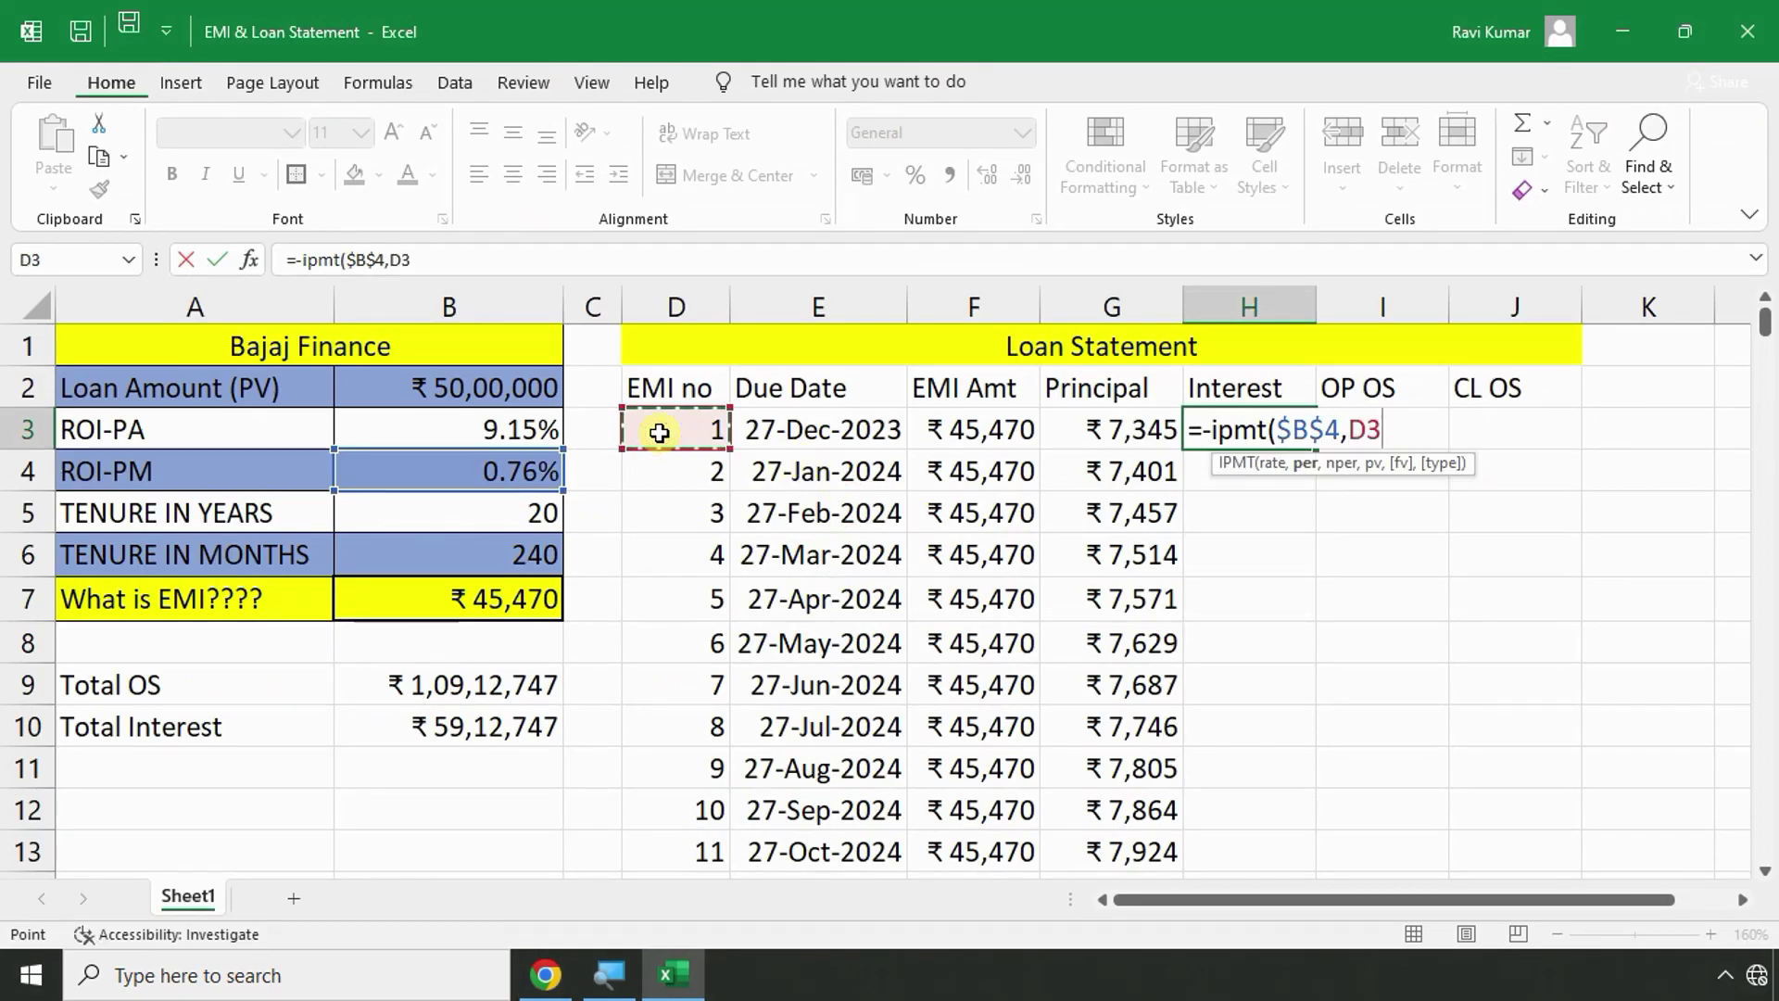
text(,)
Check the ipmt formula's third argument in the PDF and add the tenure in months as the absolute reference $B$6.
key(alt+Tab)
drag(1034, 547, 1156, 556)
key(alt+Tab)
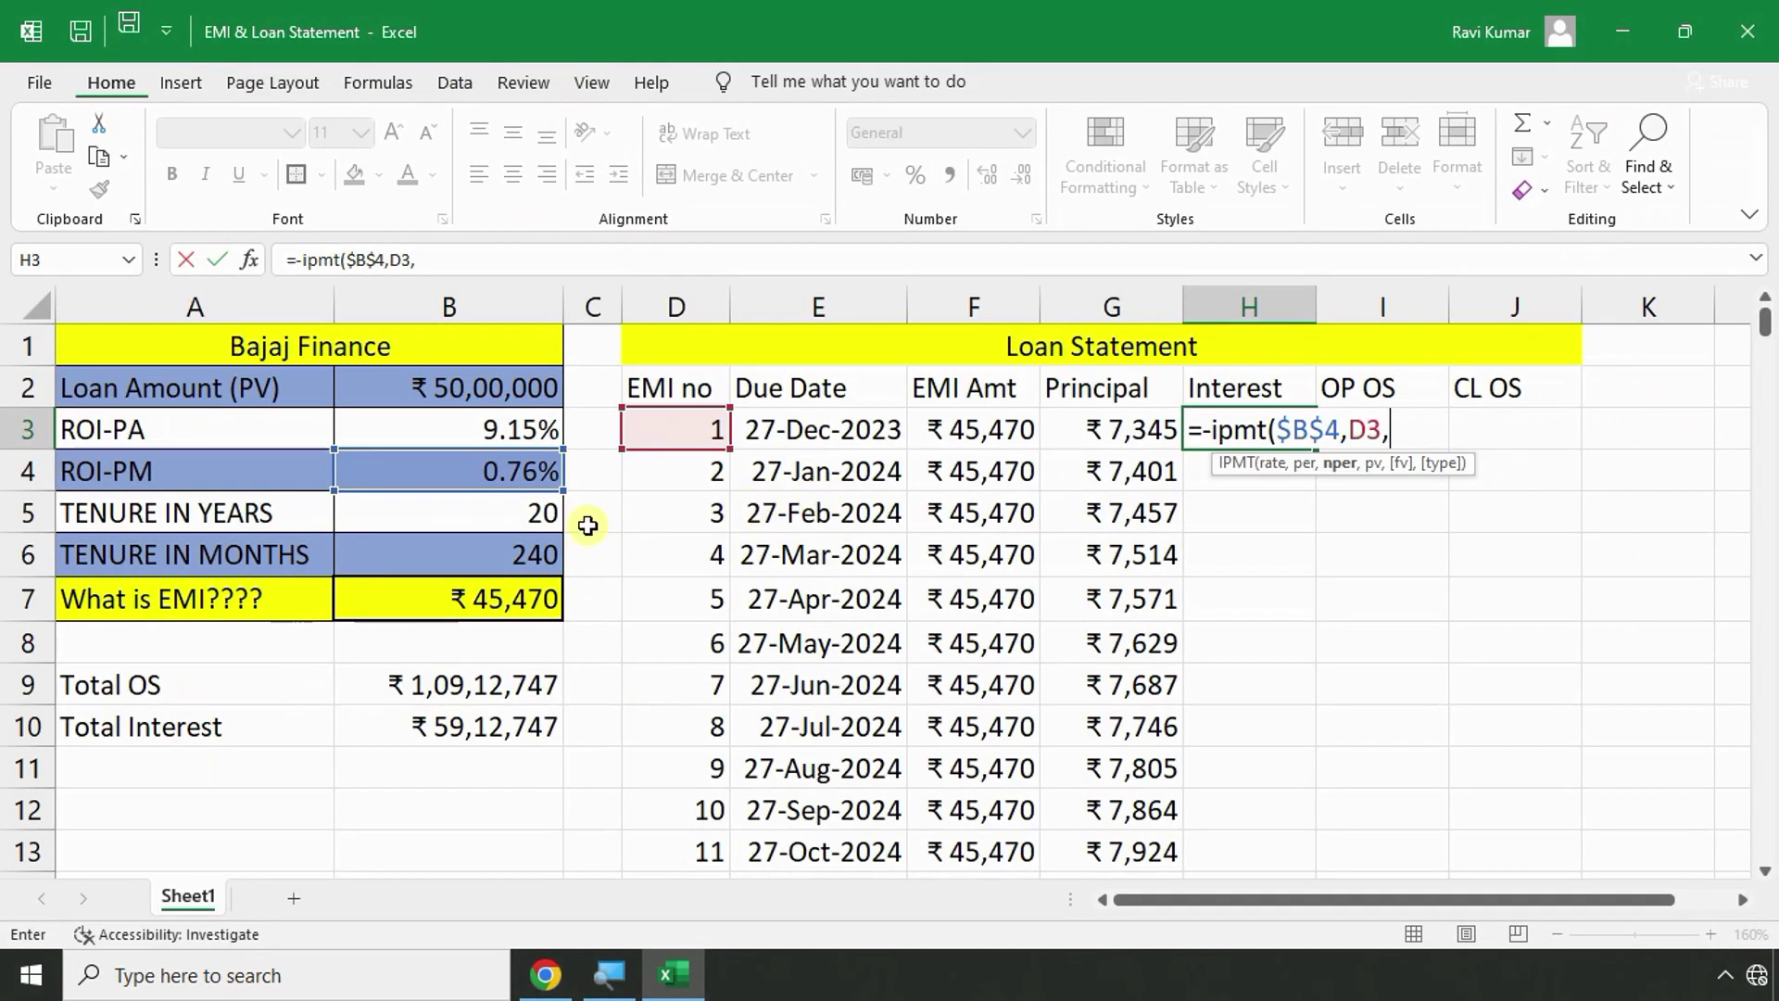
click(492, 553)
key(F4)
text(,)
Check the last ipmt argument in the PDF, add the loan amount as the absolute reference $B$2, close the bracket and enter the formula.
key(alt+Tab)
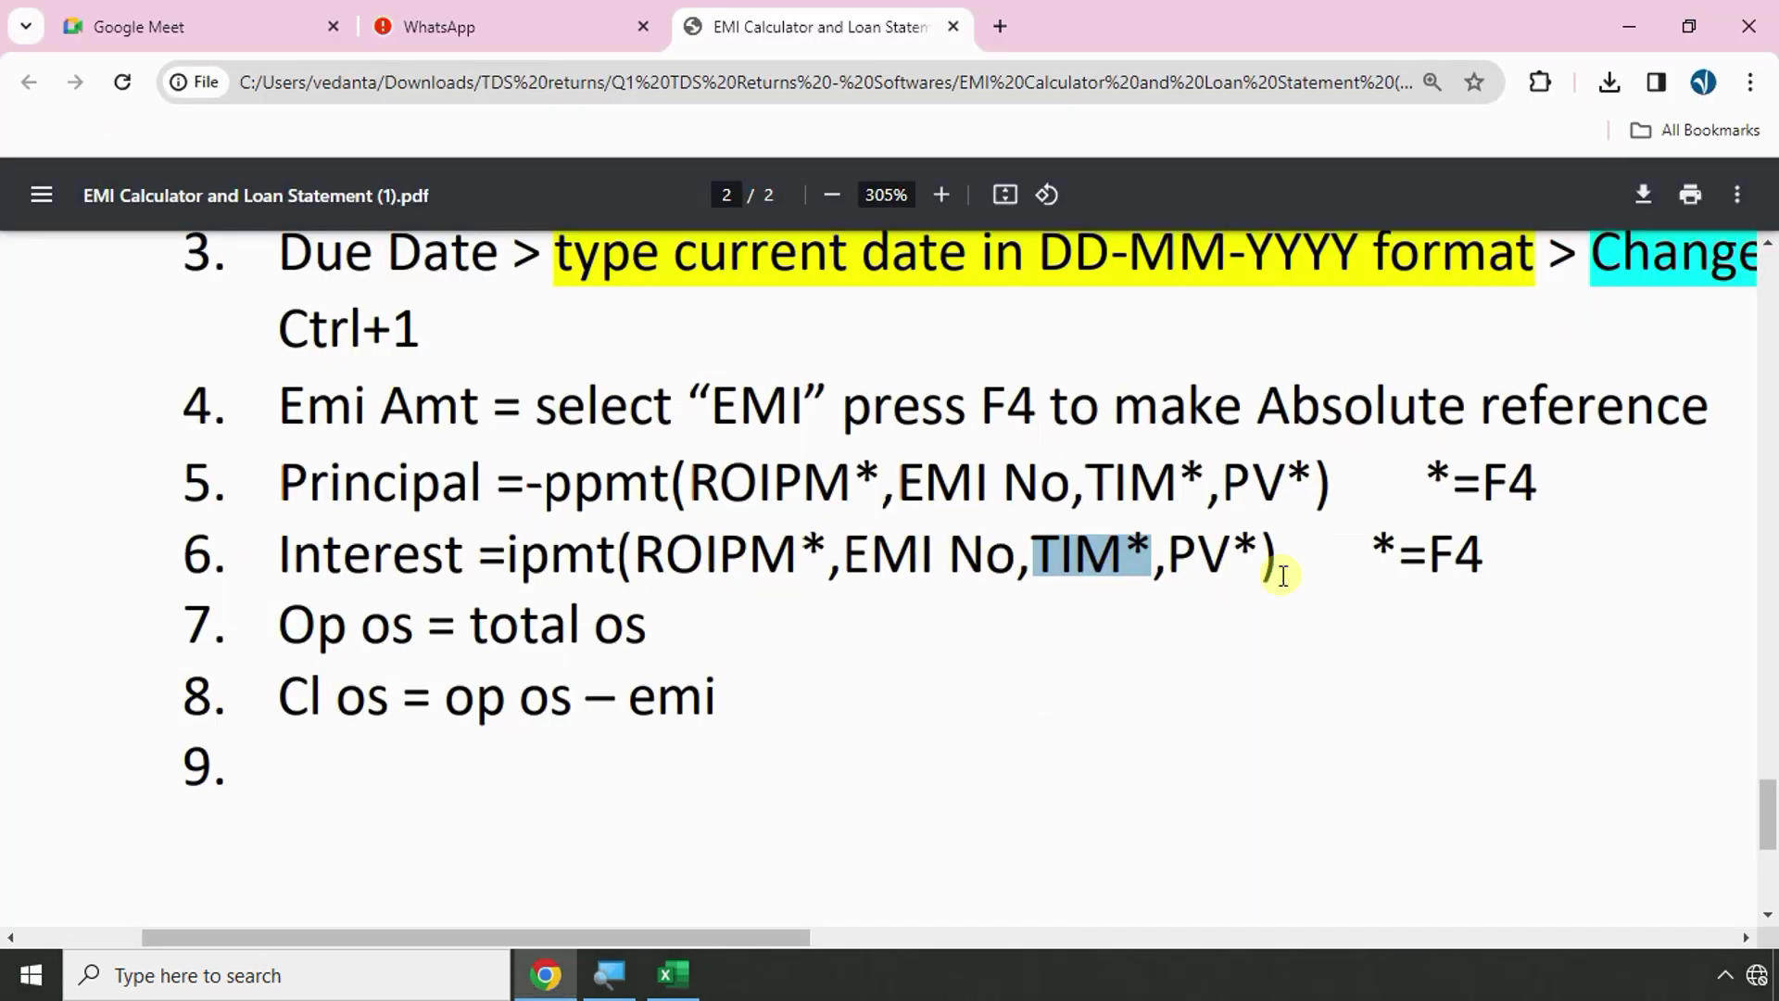
drag(1176, 556, 1247, 556)
key(alt+Tab)
click(505, 387)
key(F4)
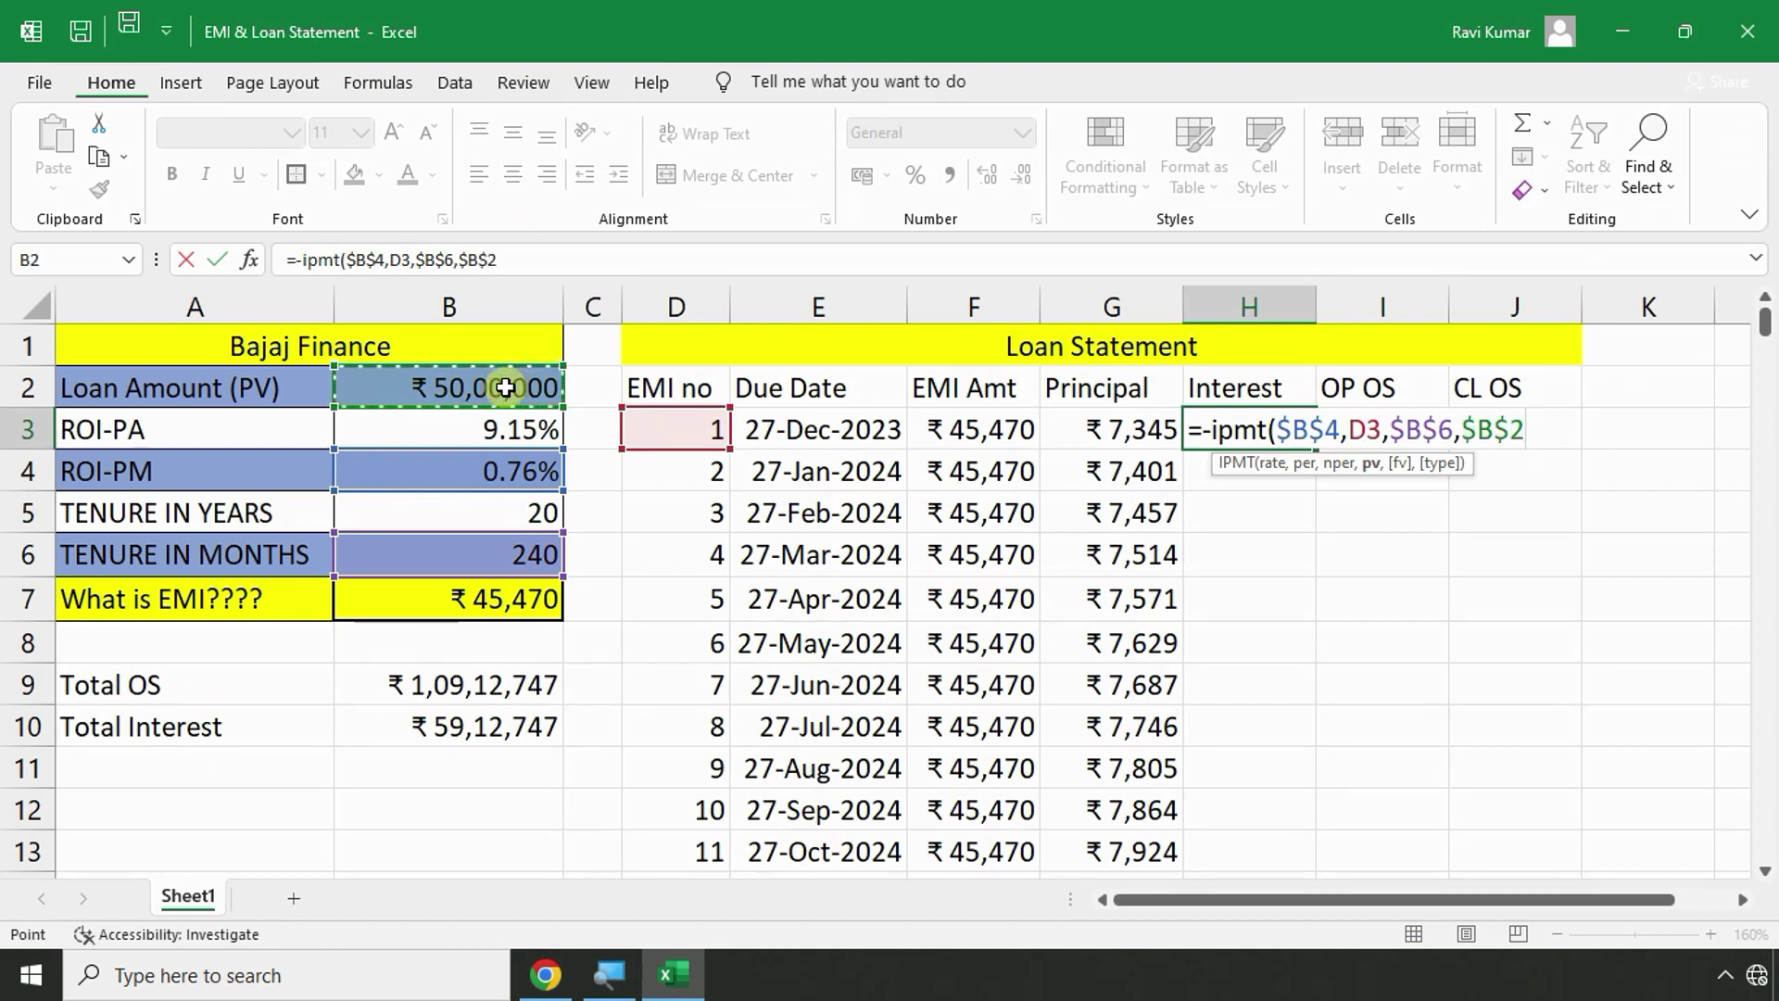
text())
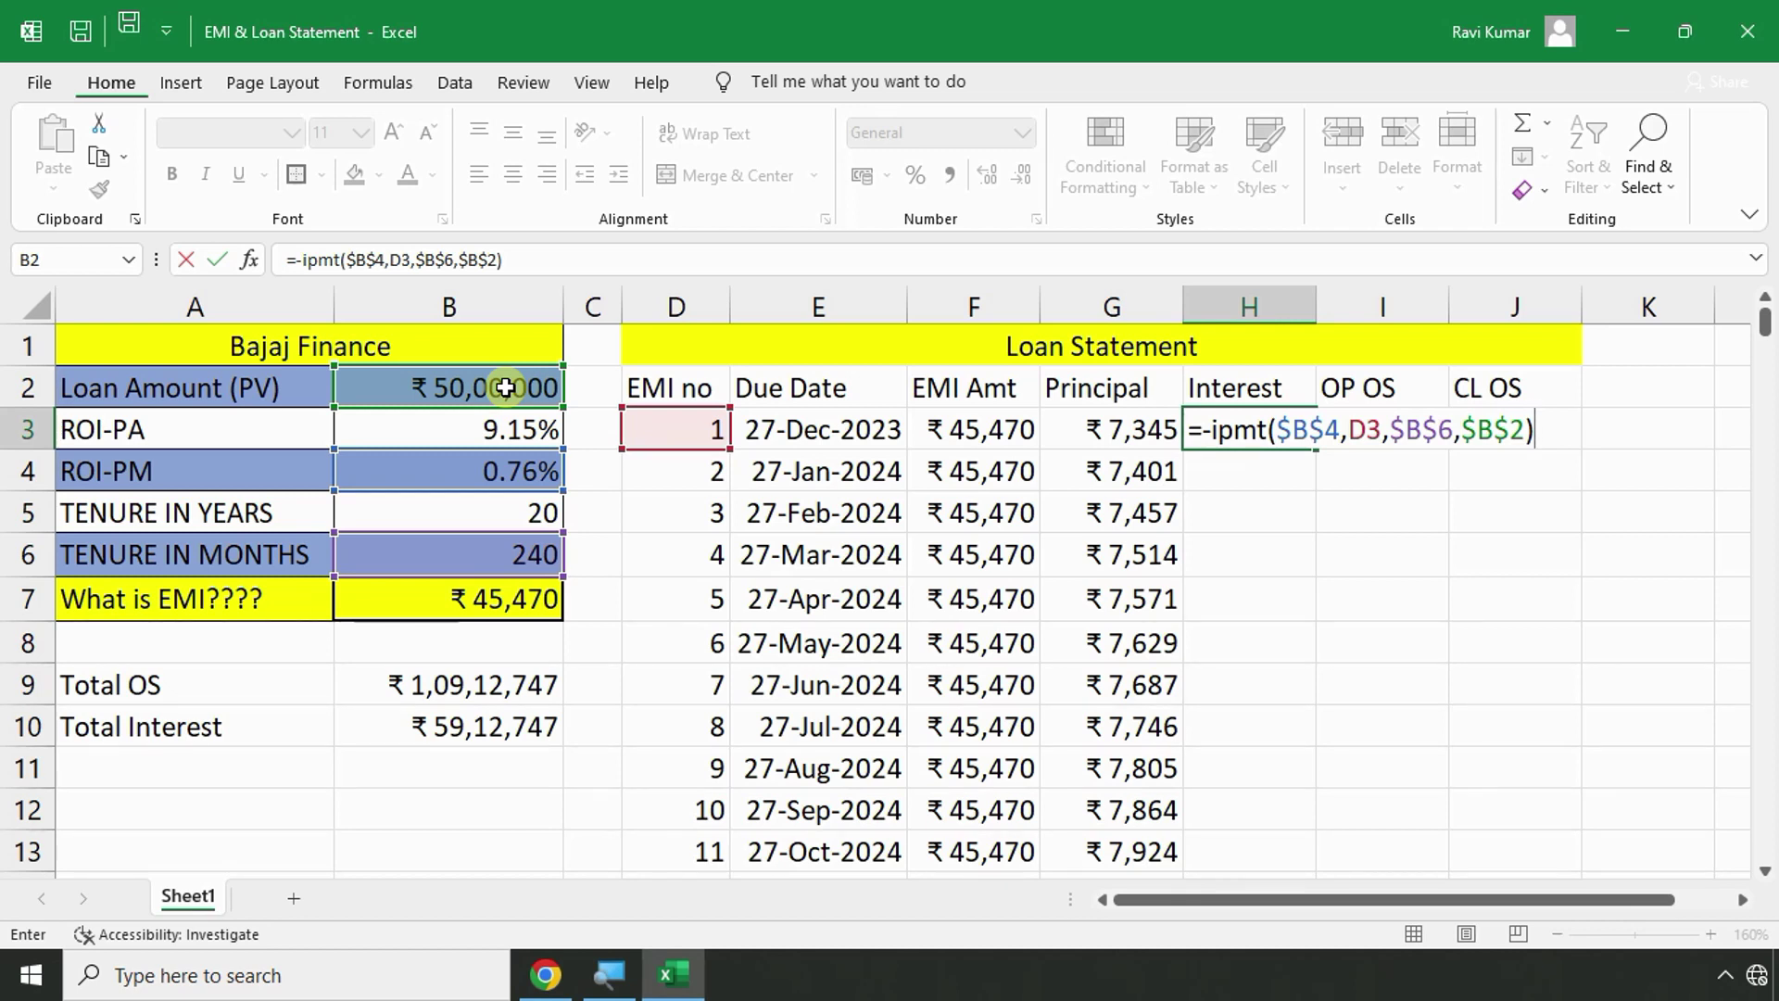
key(Return)
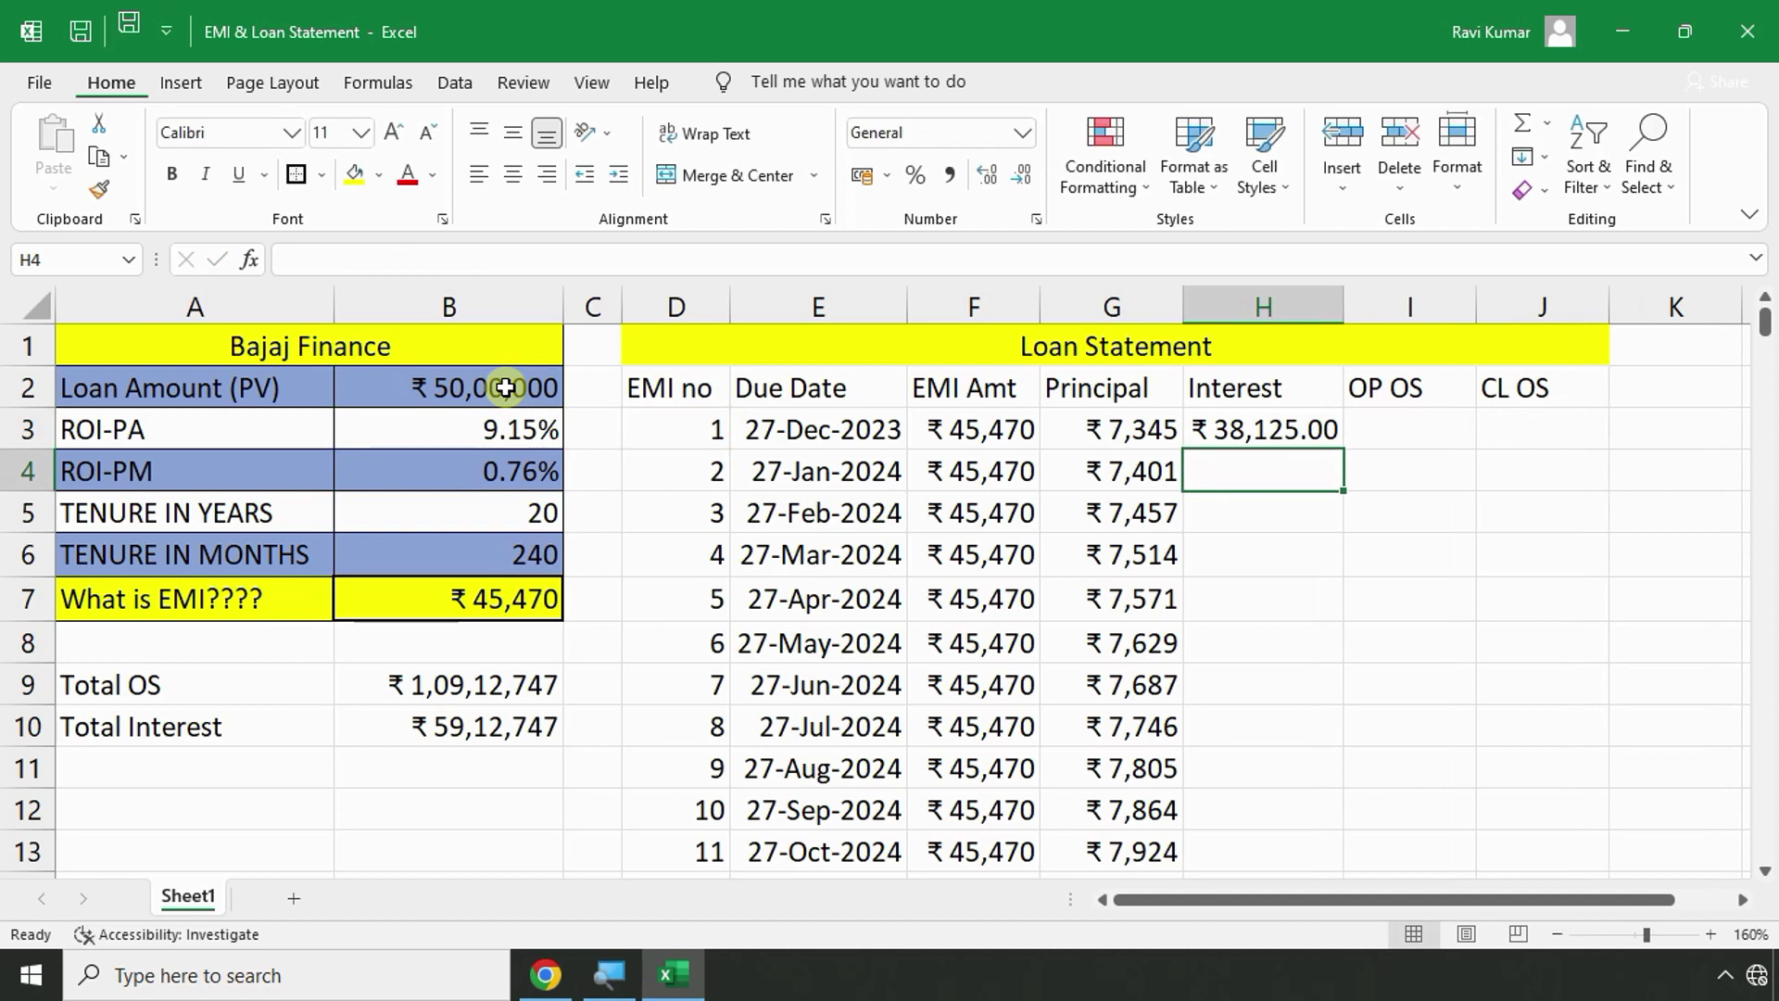
Fill the interest formula from H3 down to the last EMI row and show the interest amounts without decimals.
click(1330, 431)
double_click(1342, 451)
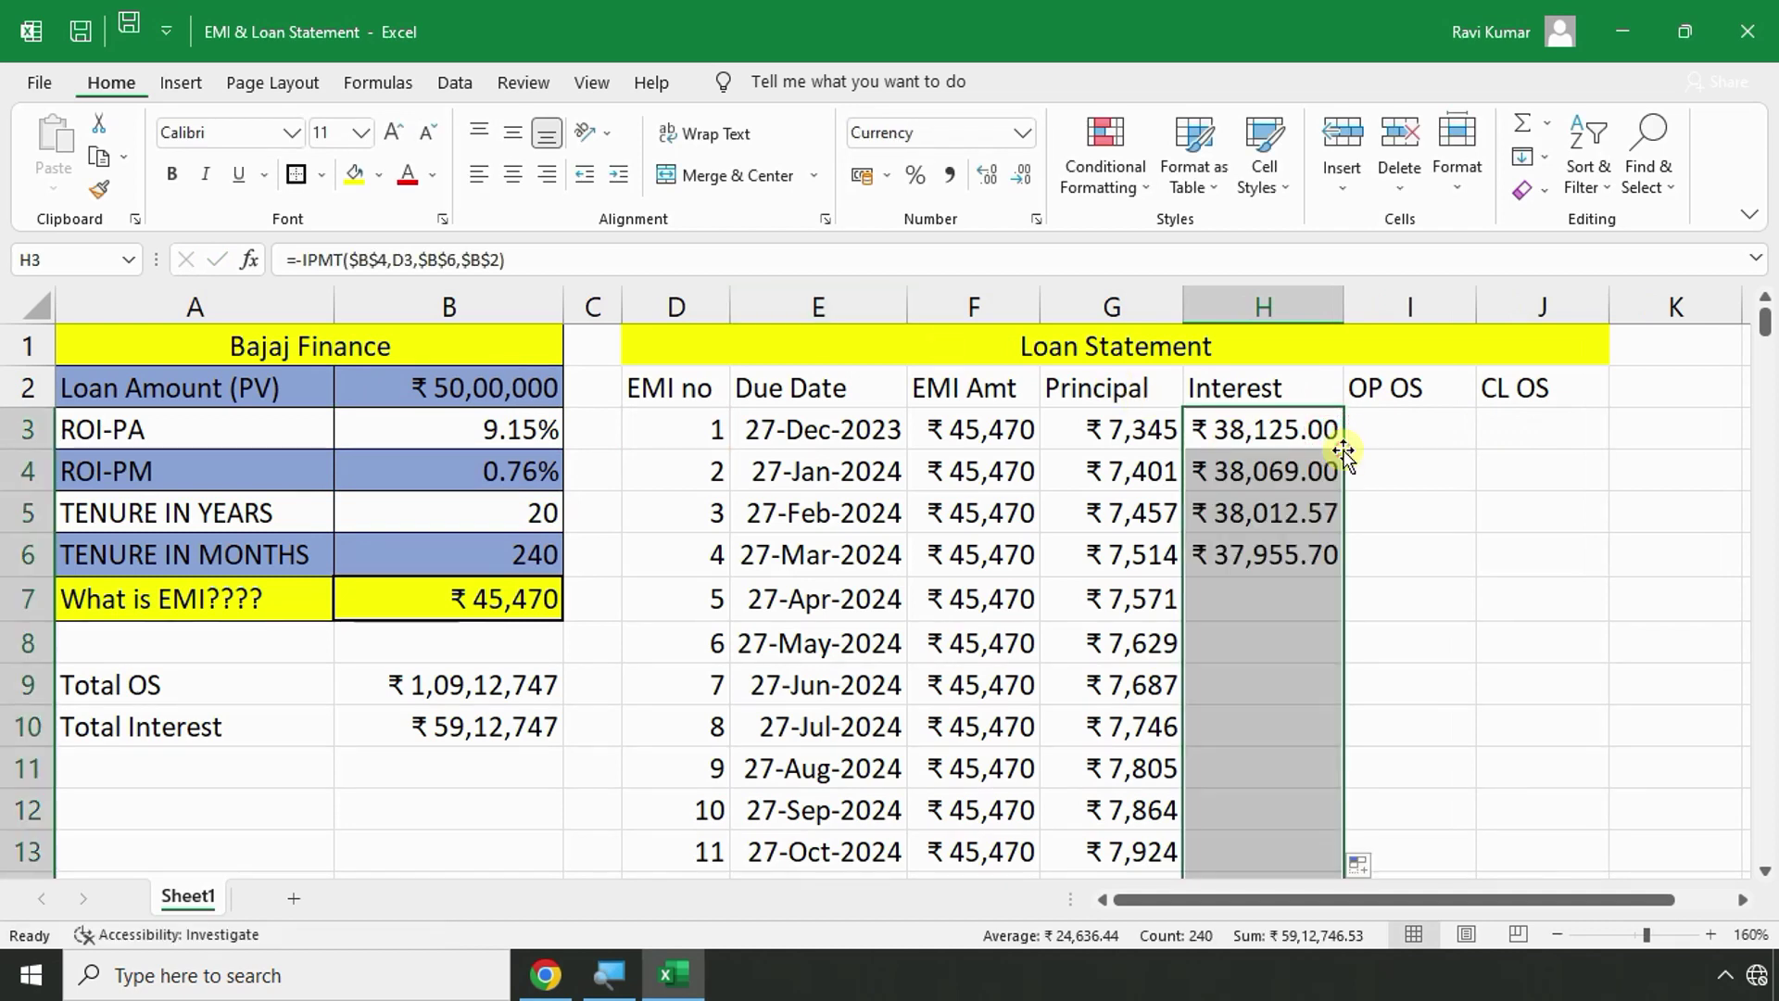
click(1024, 179)
click(1024, 178)
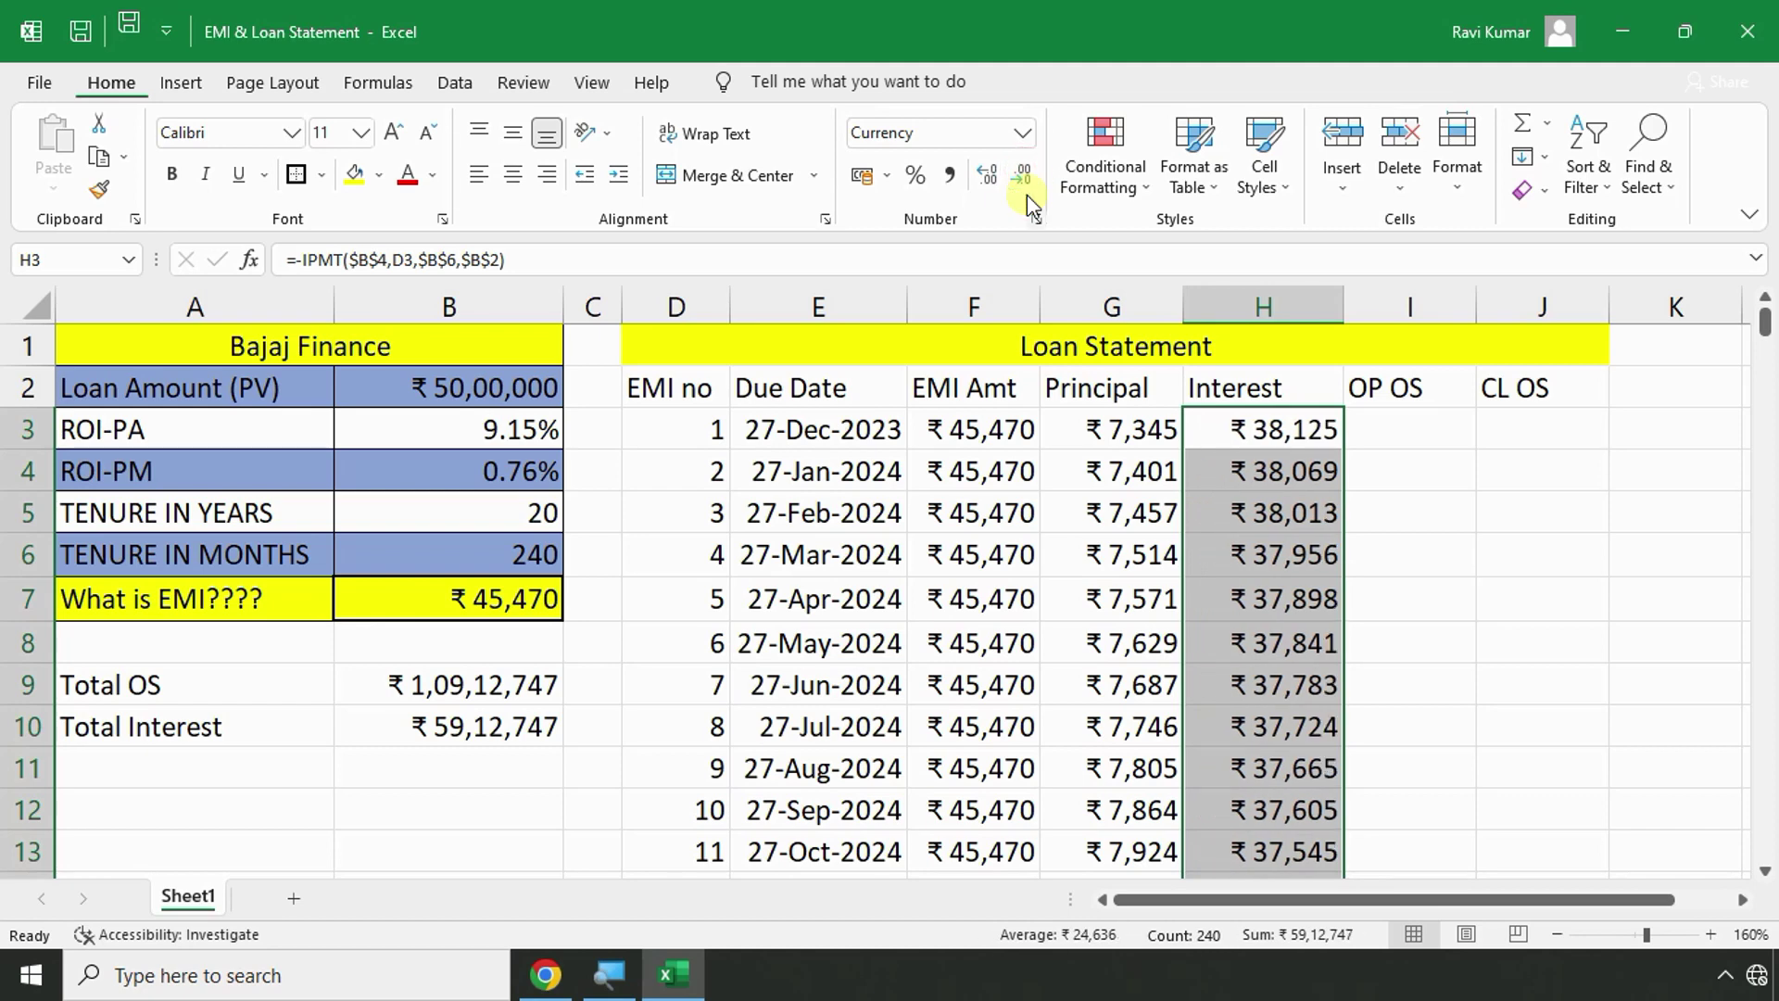
Examine the principal and interest amounts down to the last EMI row of the loan statement.
click(1381, 484)
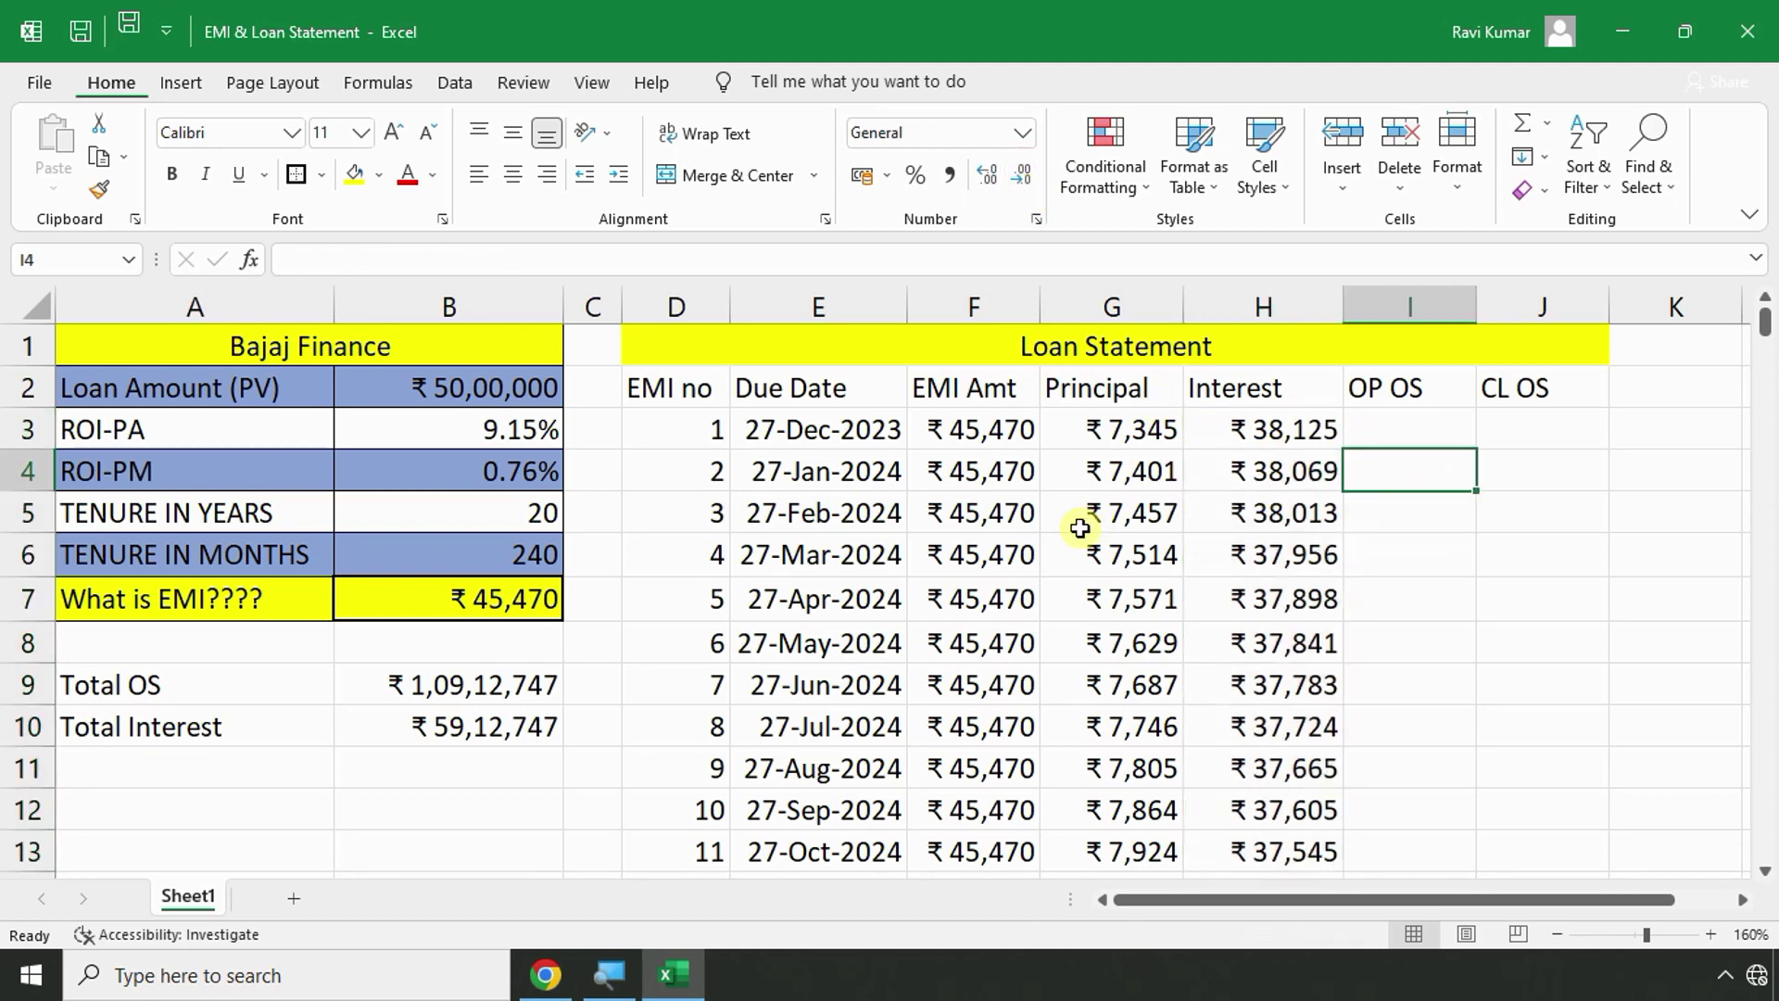
scroll(1013, 501, down, 17)
scroll(1014, 500, down, 20)
scroll(1014, 500, down, 20)
scroll(1014, 500, down, 7)
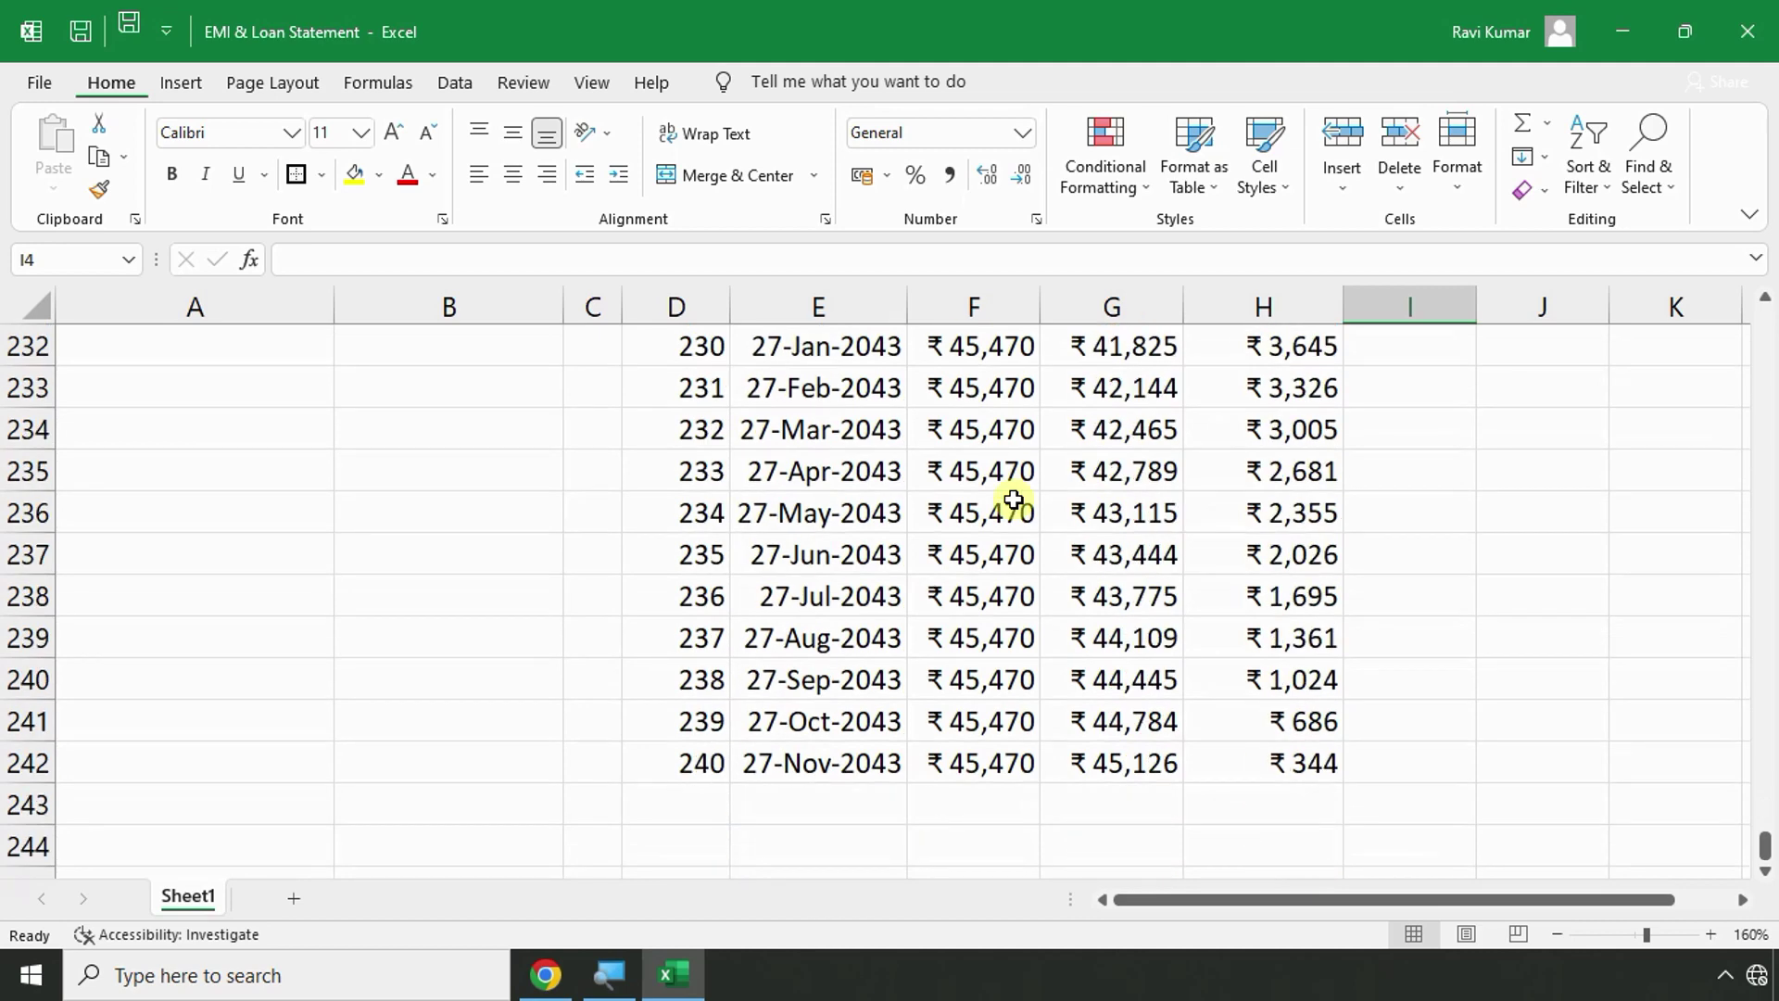
Check the interest and principal formulas of the final EMI in H242 and G242, and return to the start of the statement.
click(1294, 761)
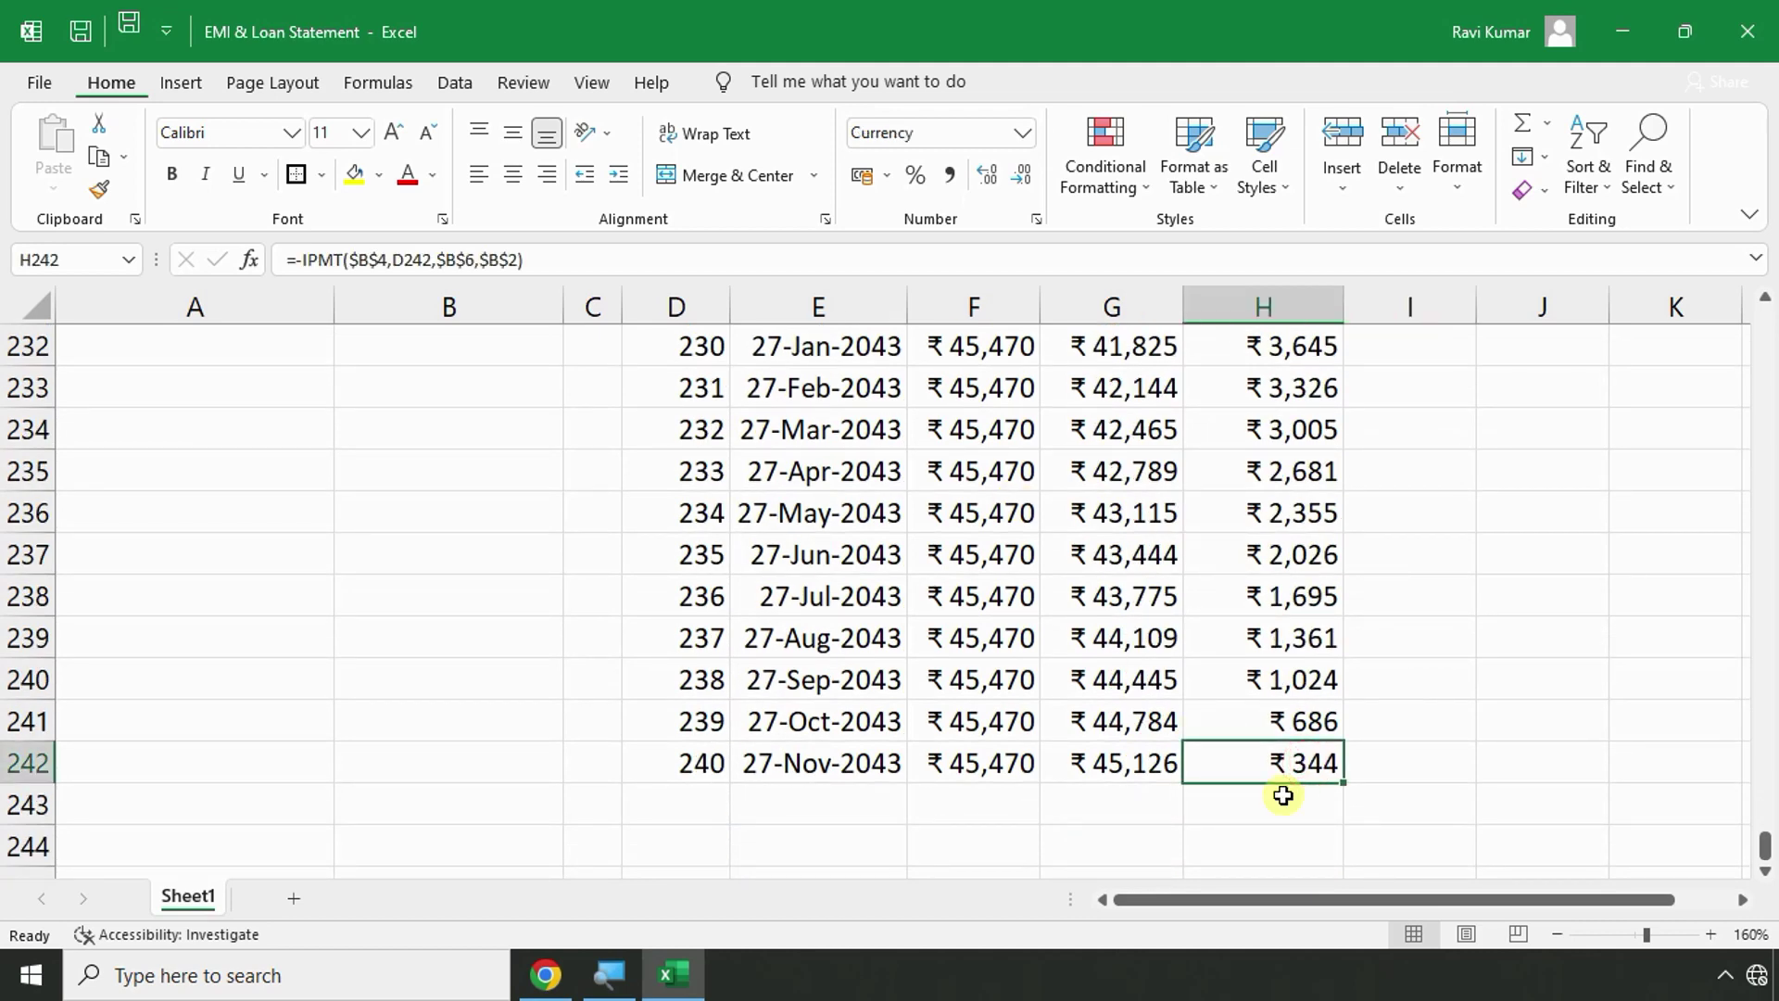
click(1096, 759)
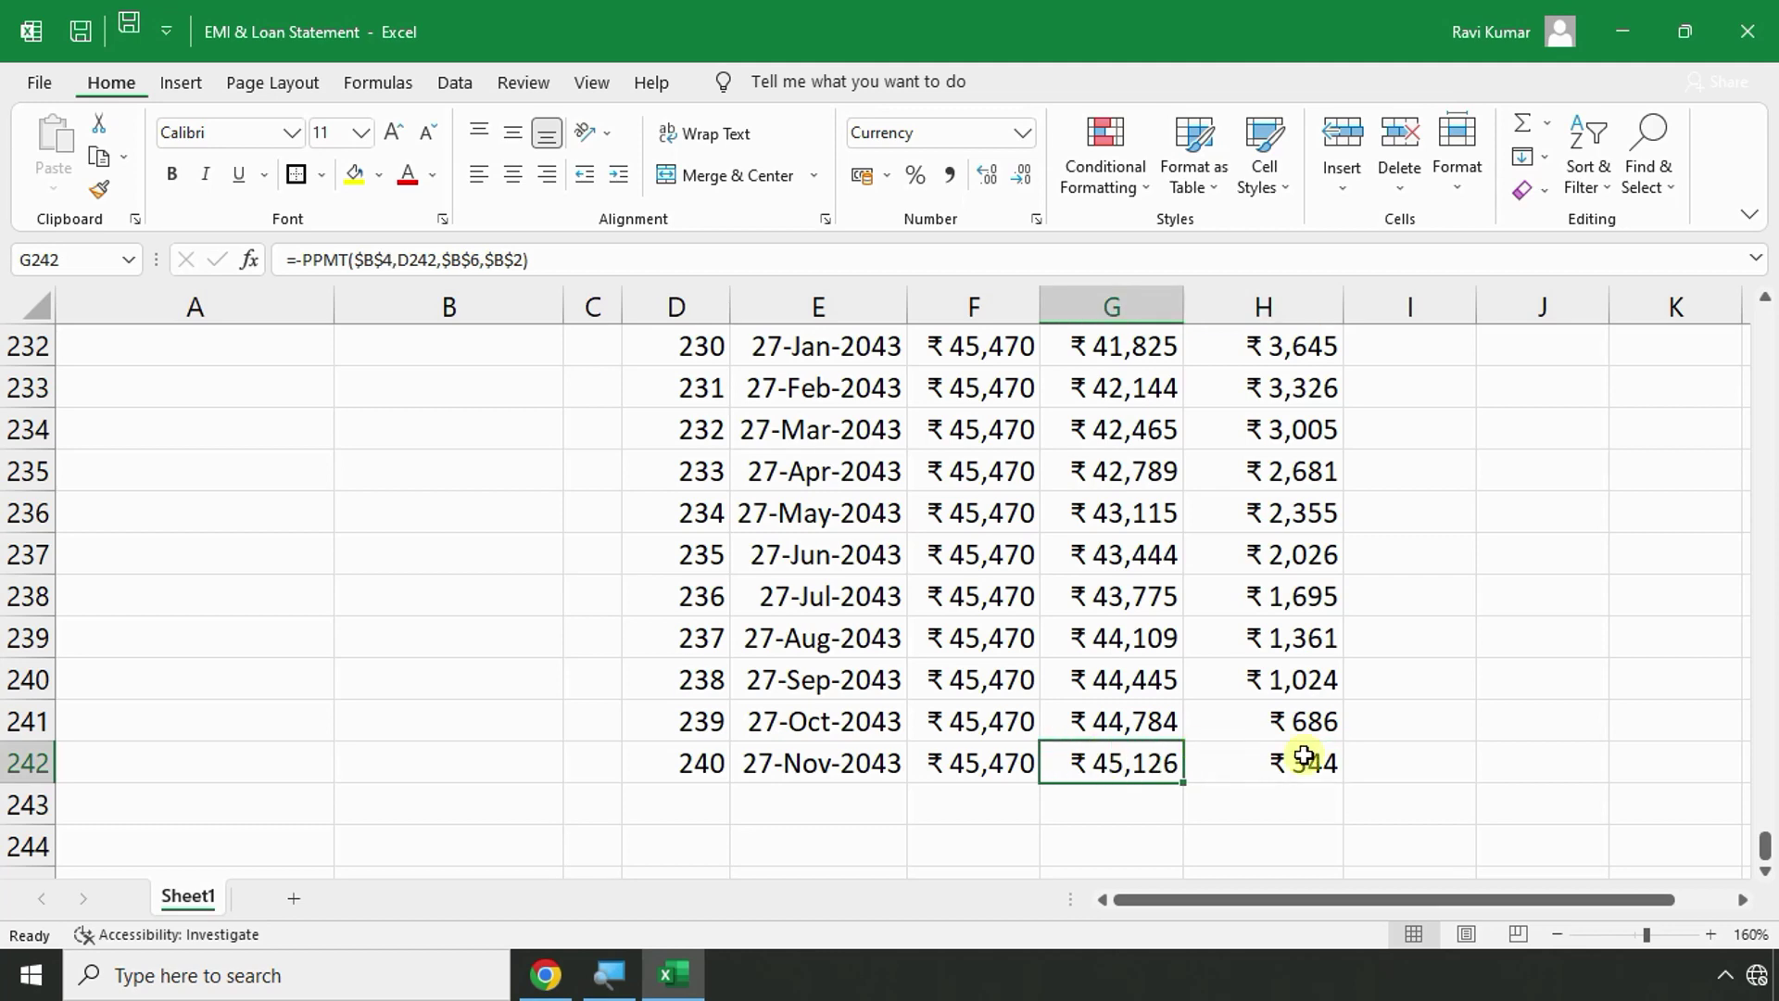
scroll(1320, 755, up, 12)
scroll(1326, 755, up, 20)
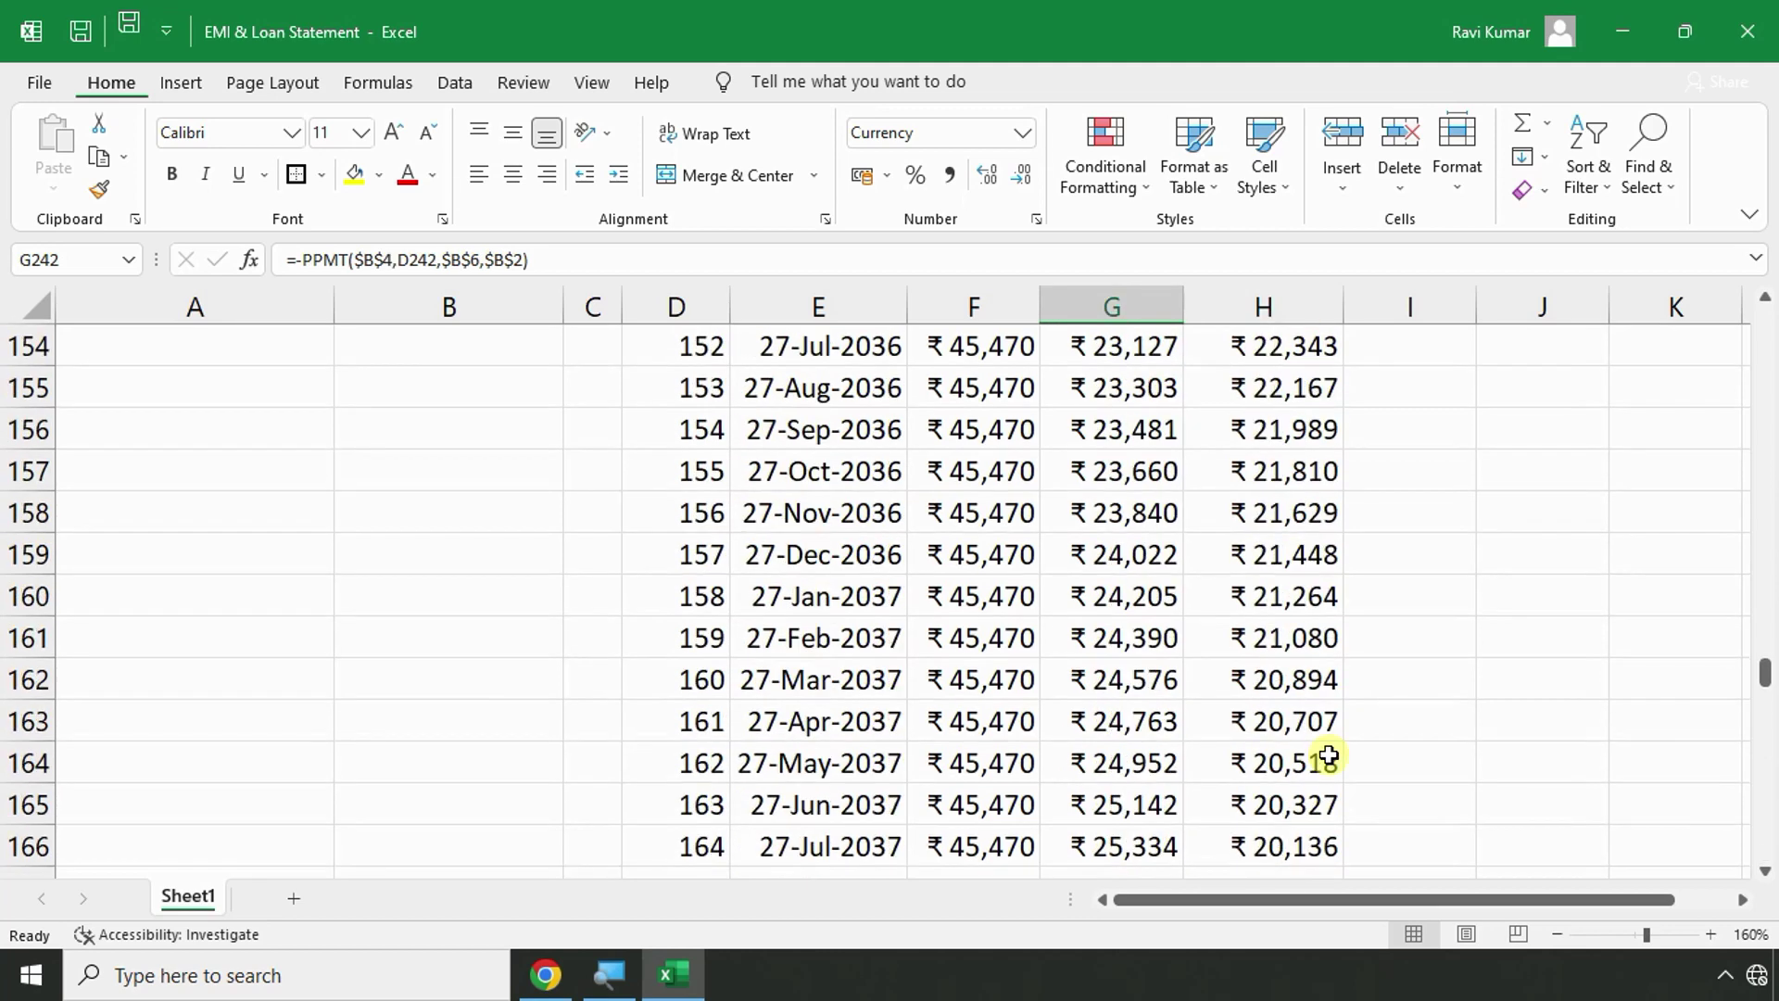
scroll(1327, 755, up, 6)
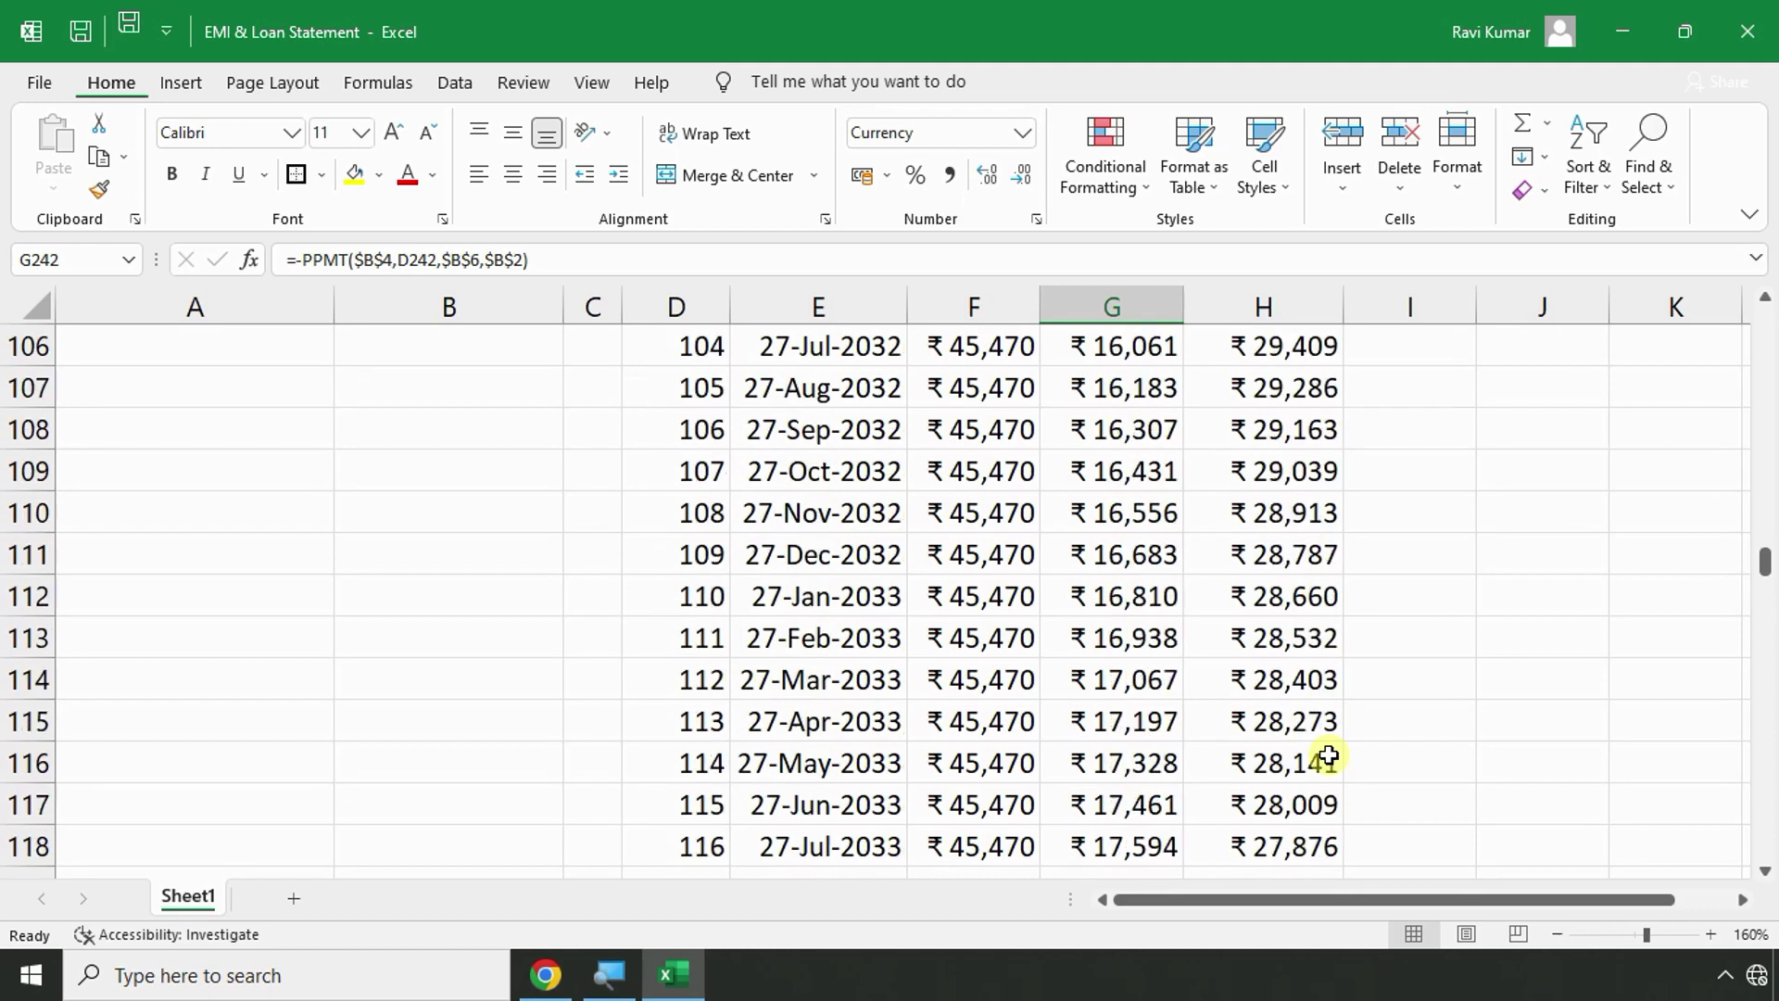
scroll(1327, 755, up, 5)
scroll(1327, 755, up, 20)
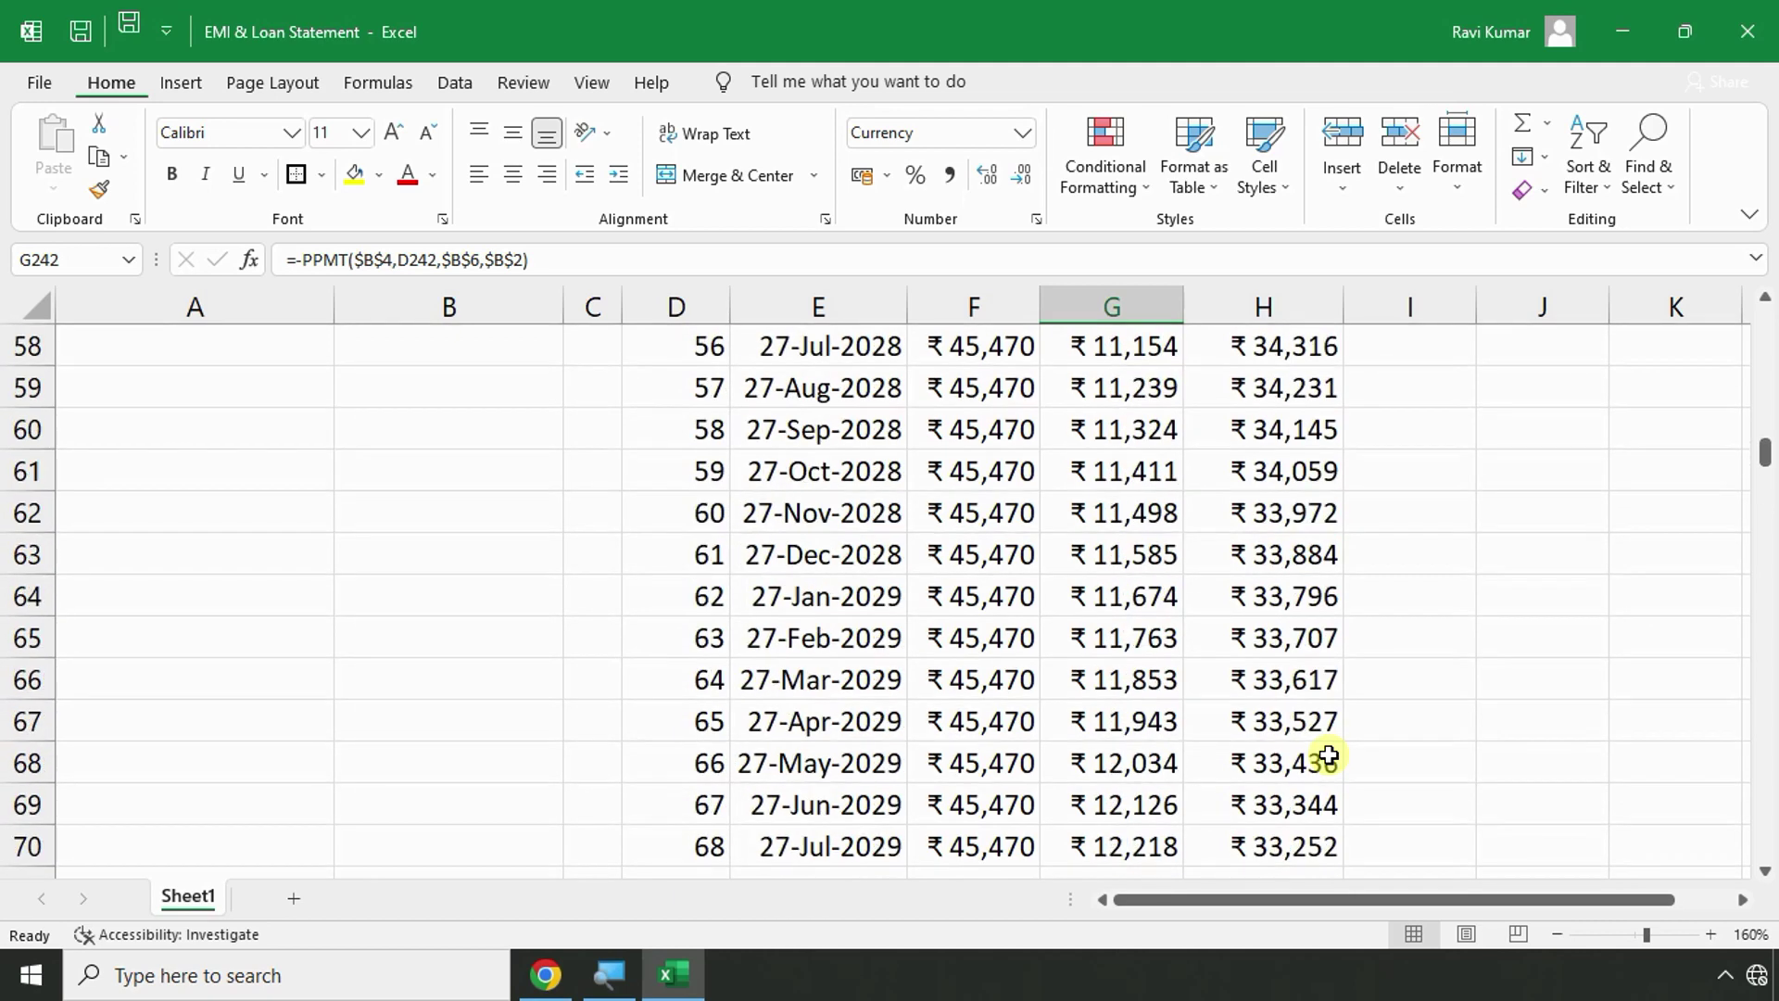
scroll(1329, 755, up, 5)
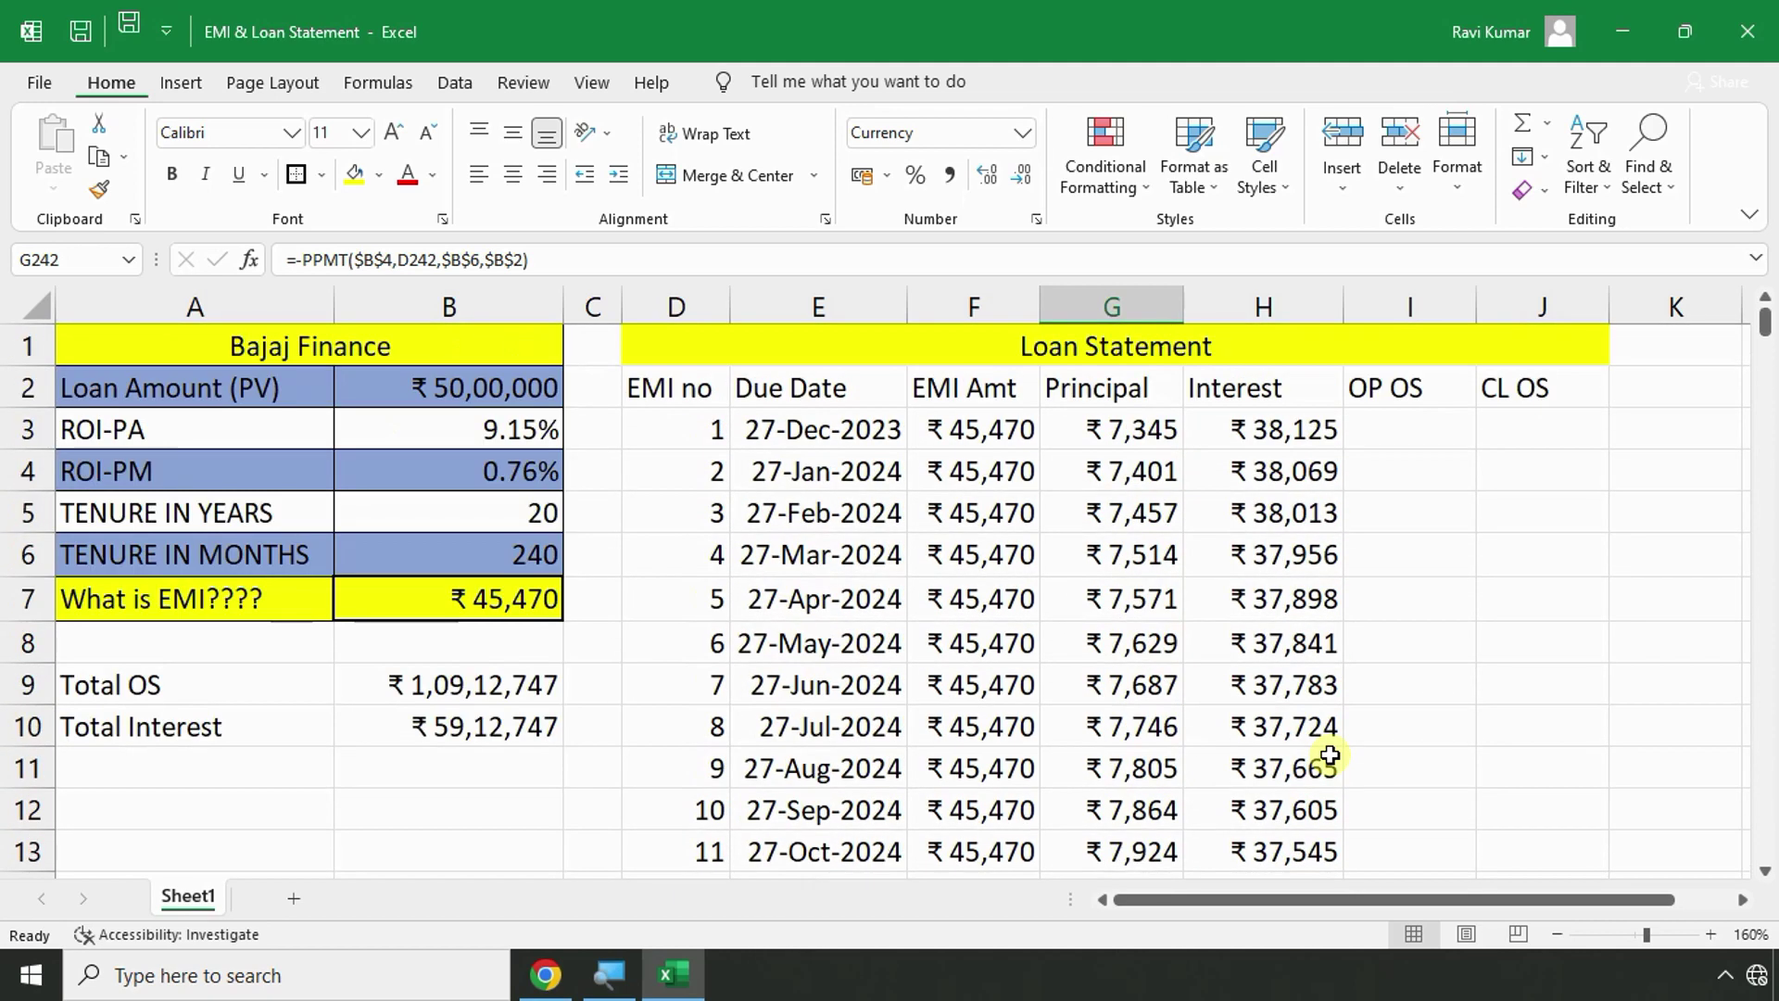
Check the opening outstanding rule in the PDF and link the first OP OS cell, I3, to Total OS with =B9.
click(1420, 430)
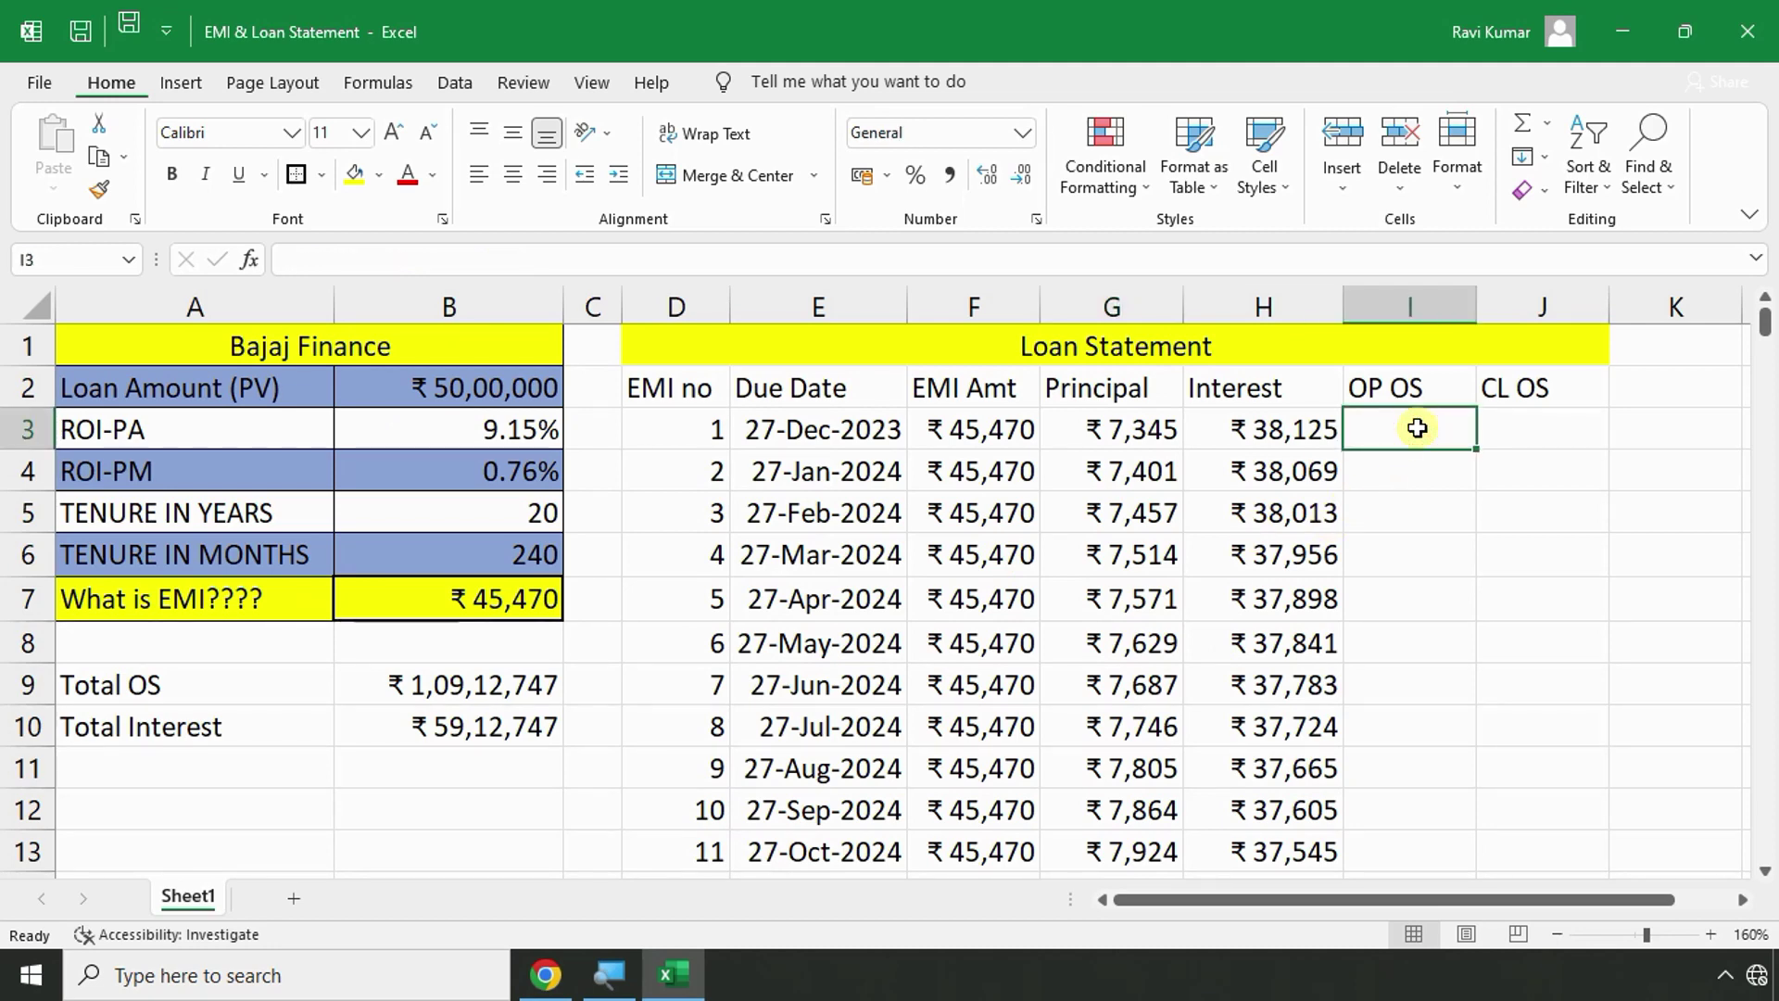
key(alt+Tab)
drag(287, 624, 647, 622)
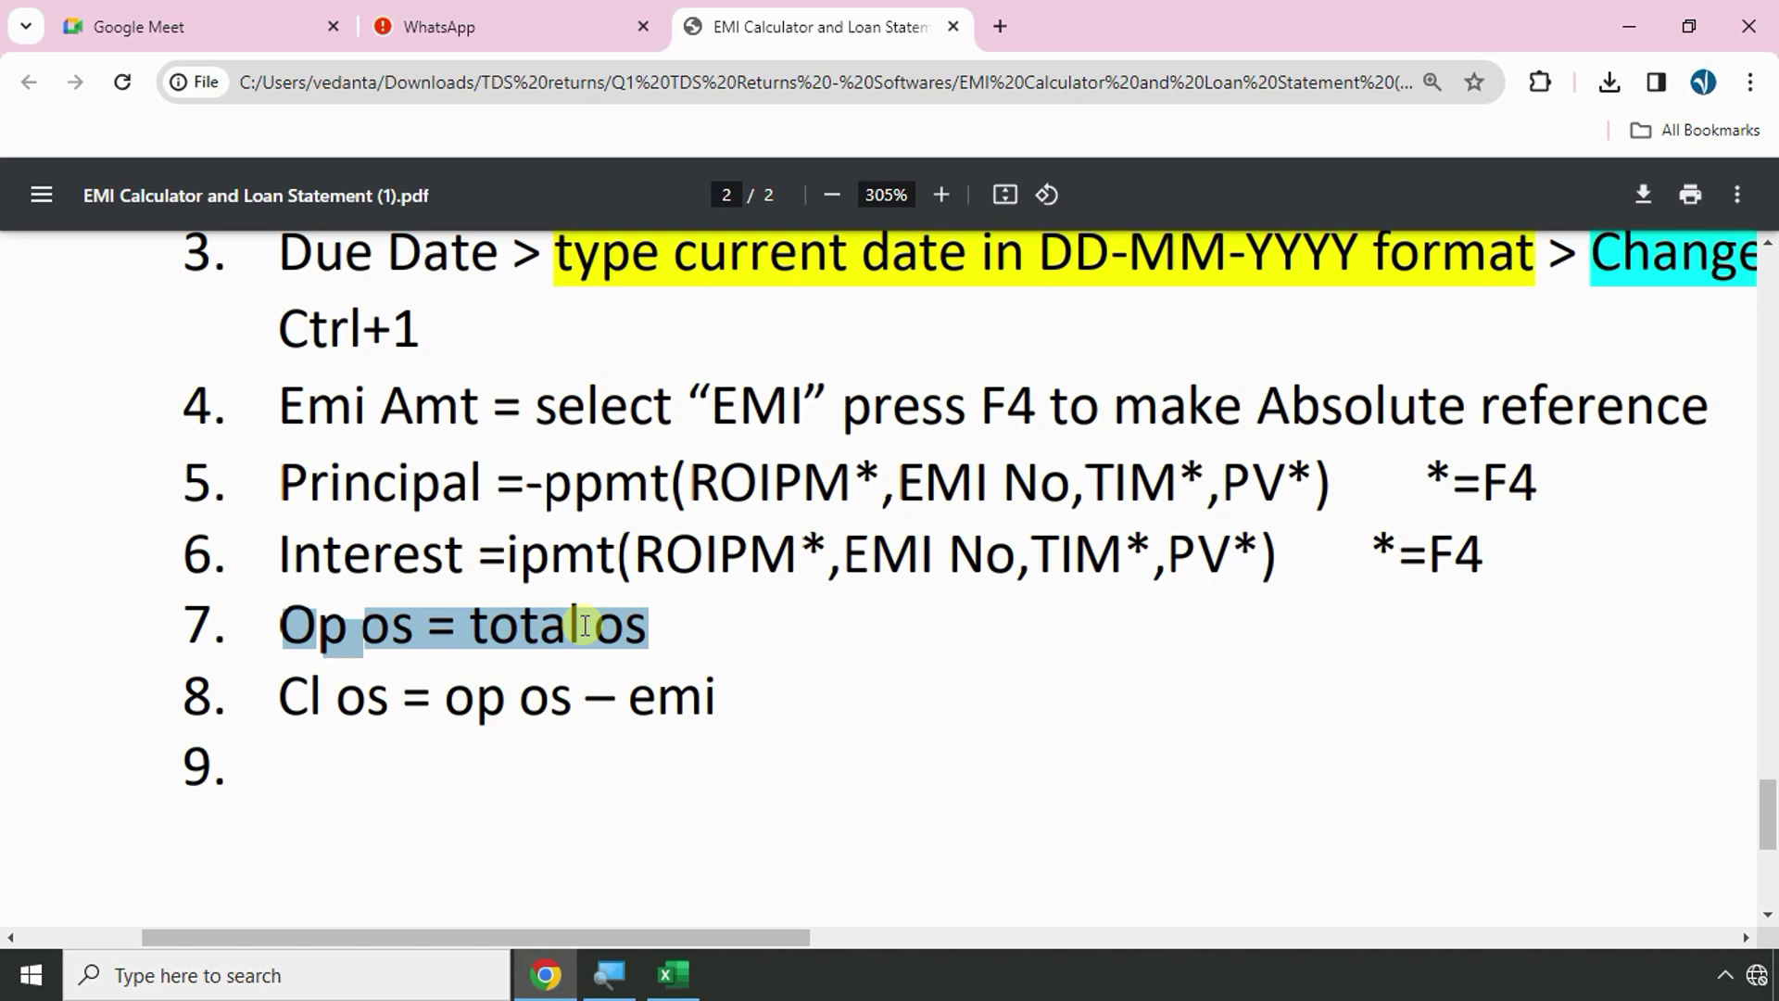
key(alt+Tab)
text(=)
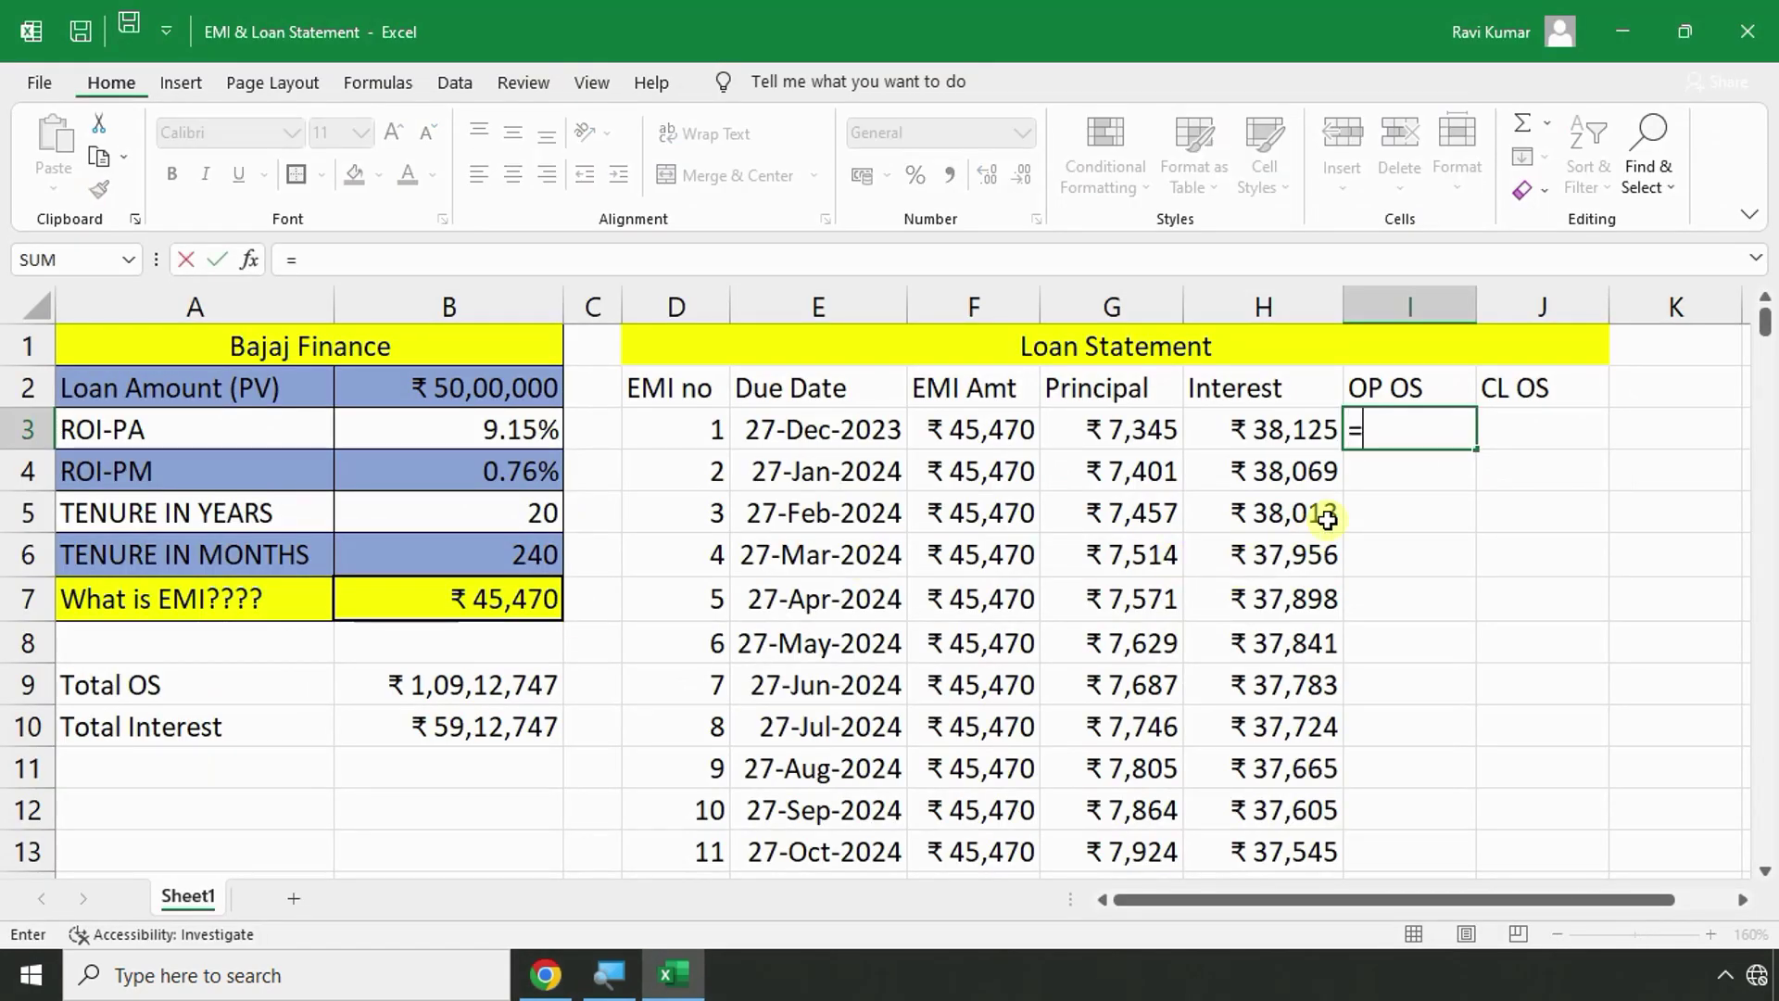
click(427, 683)
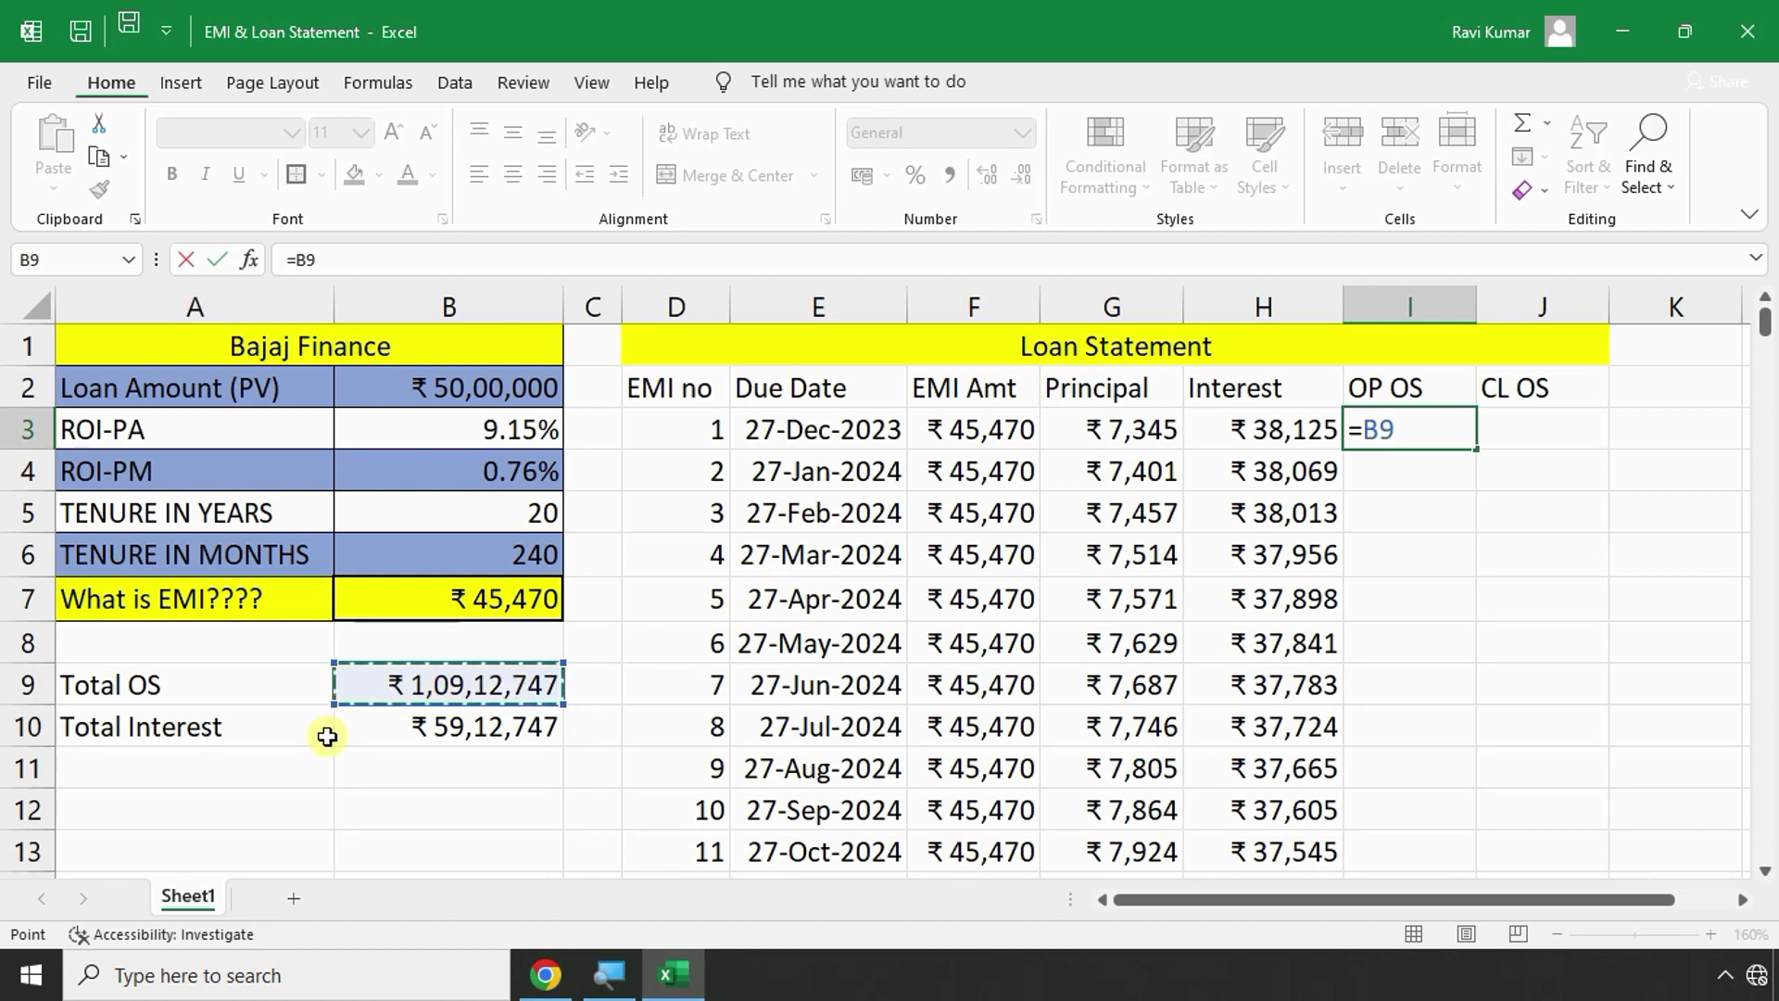
key(Return)
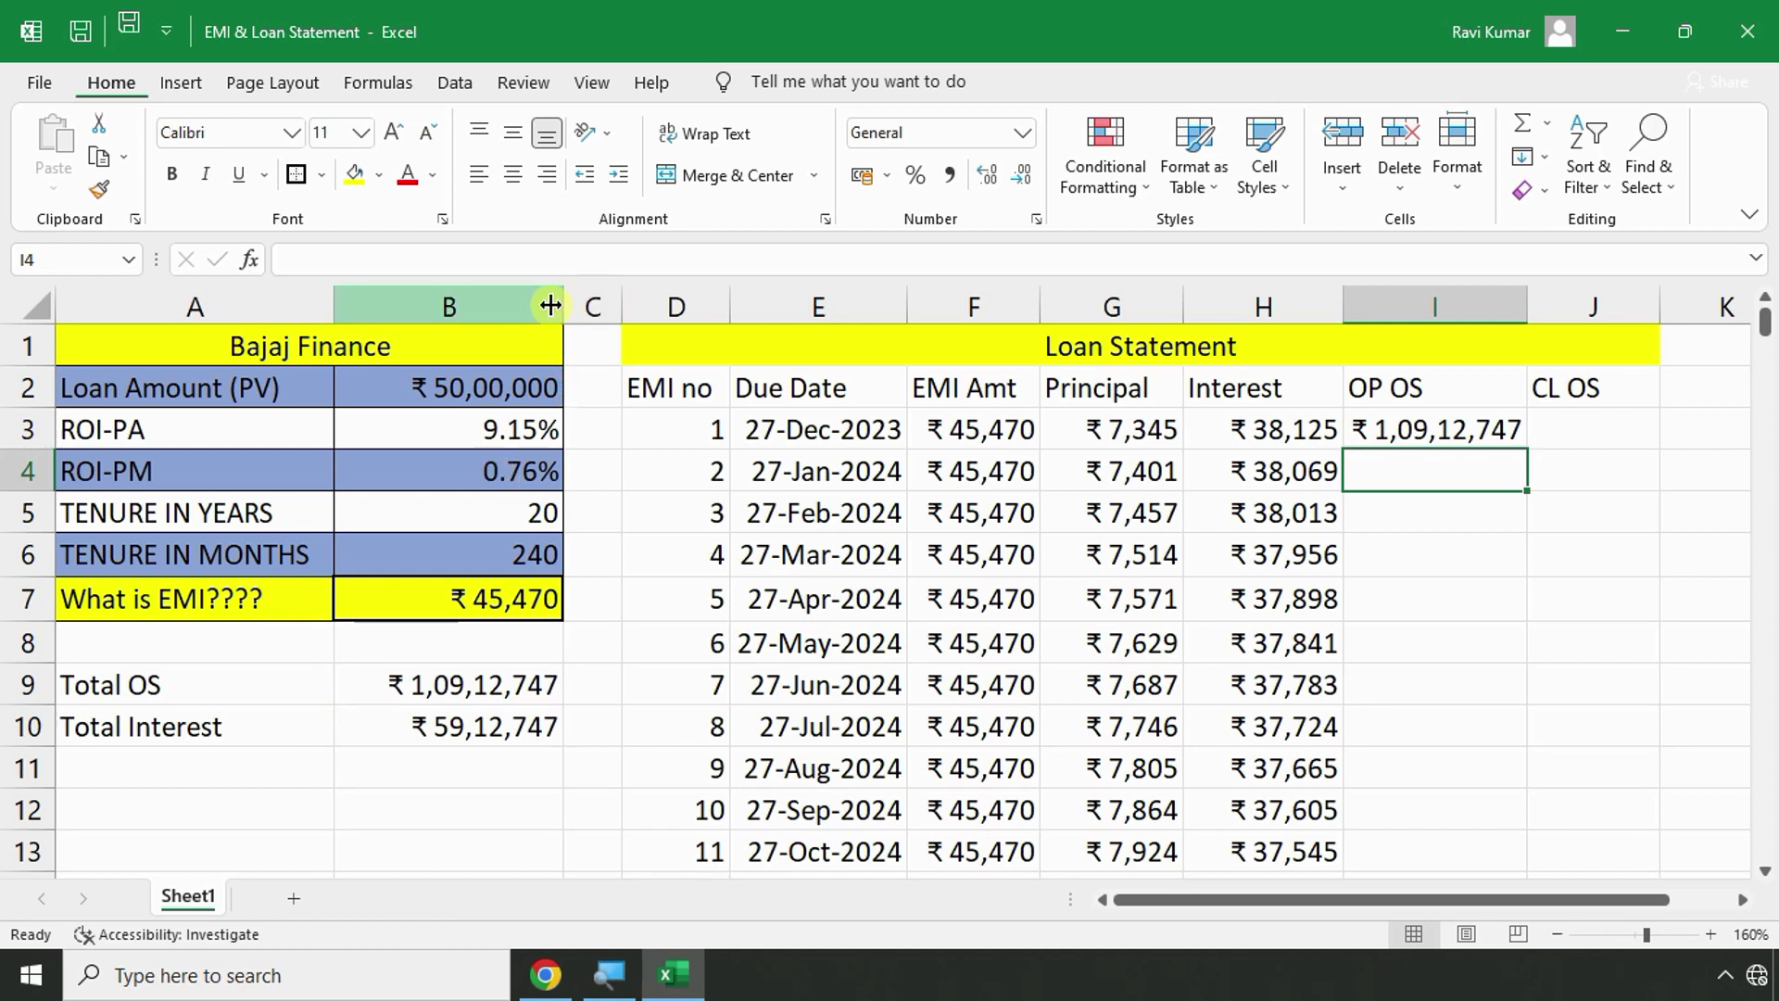
Narrow column B, widen the CL OS column, and check the opening outstanding and EMI amount of the first EMI row.
drag(563, 307, 519, 306)
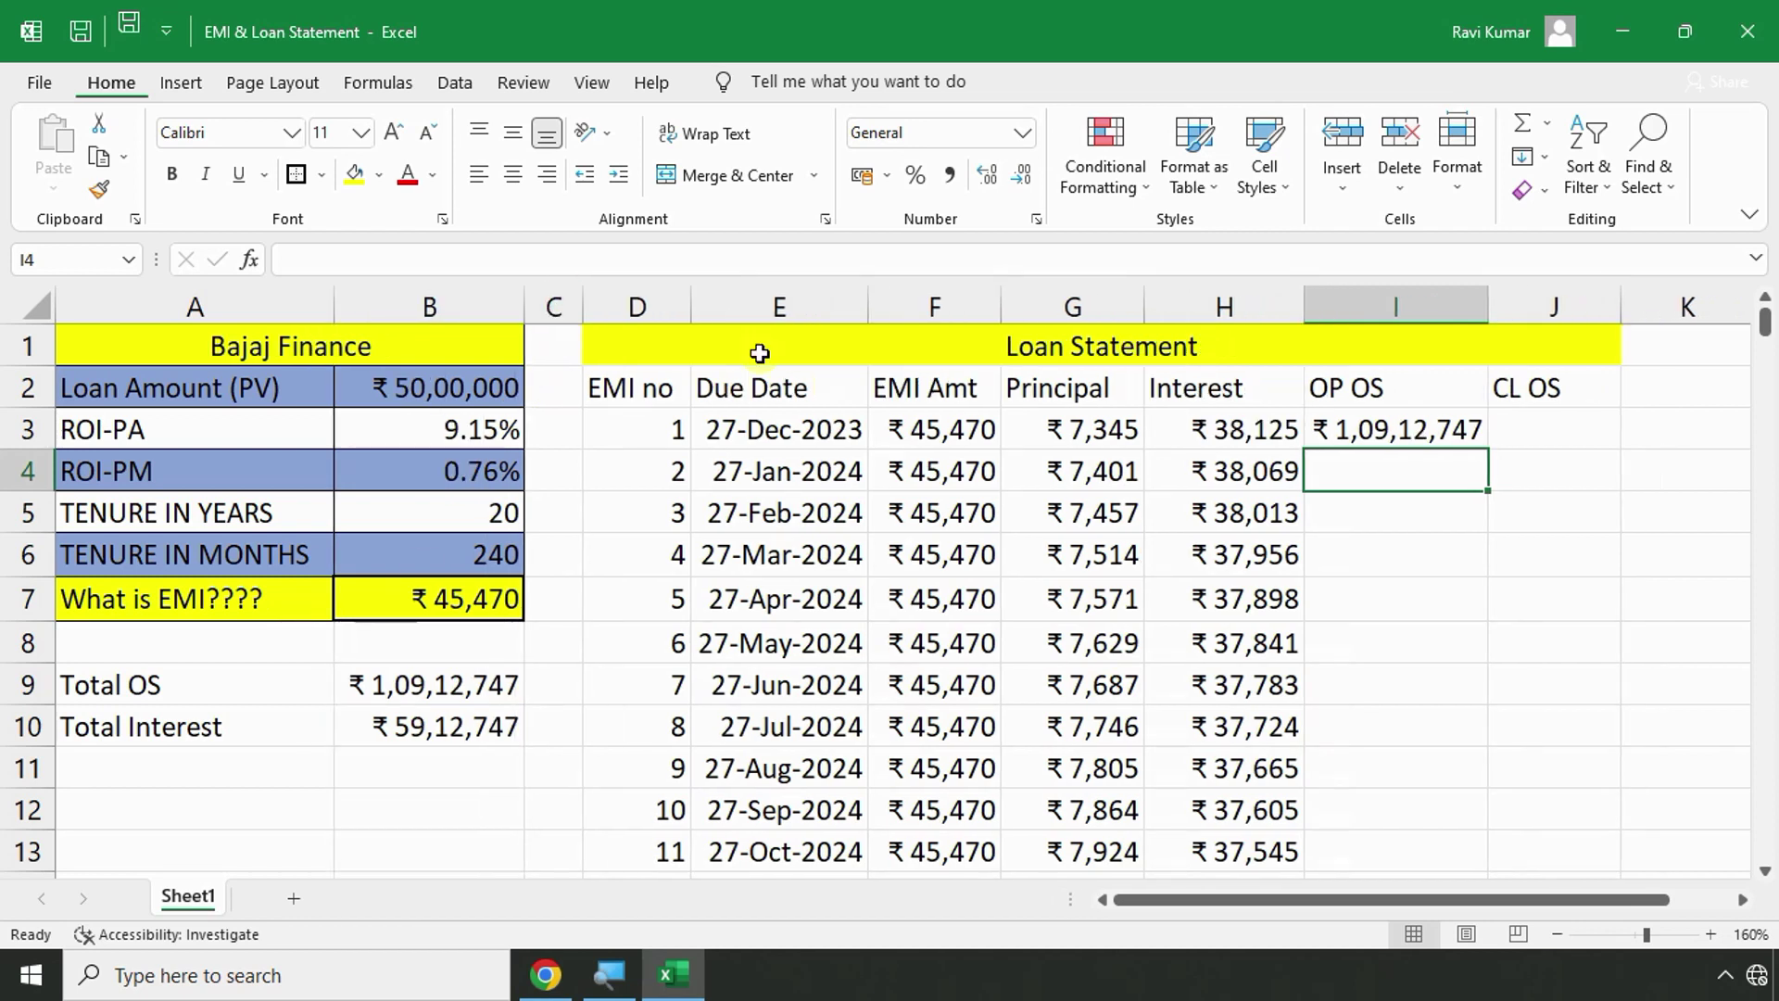
drag(1621, 306, 1690, 306)
click(1543, 421)
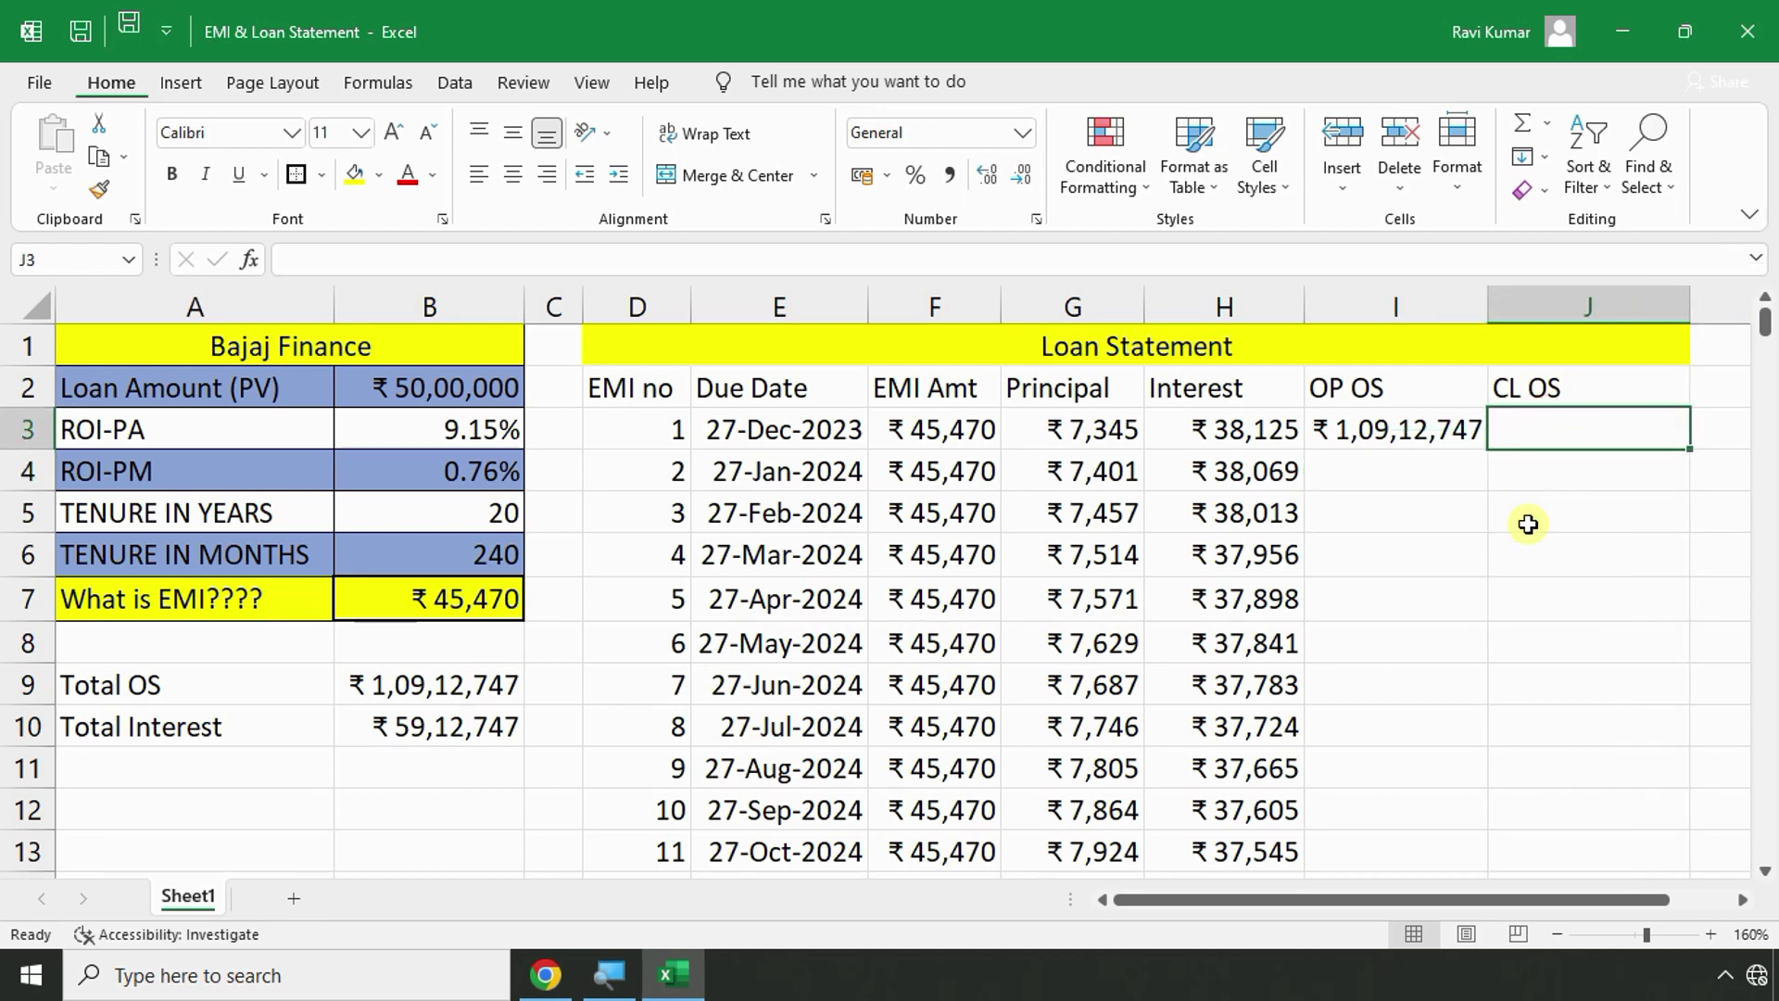
click(1377, 430)
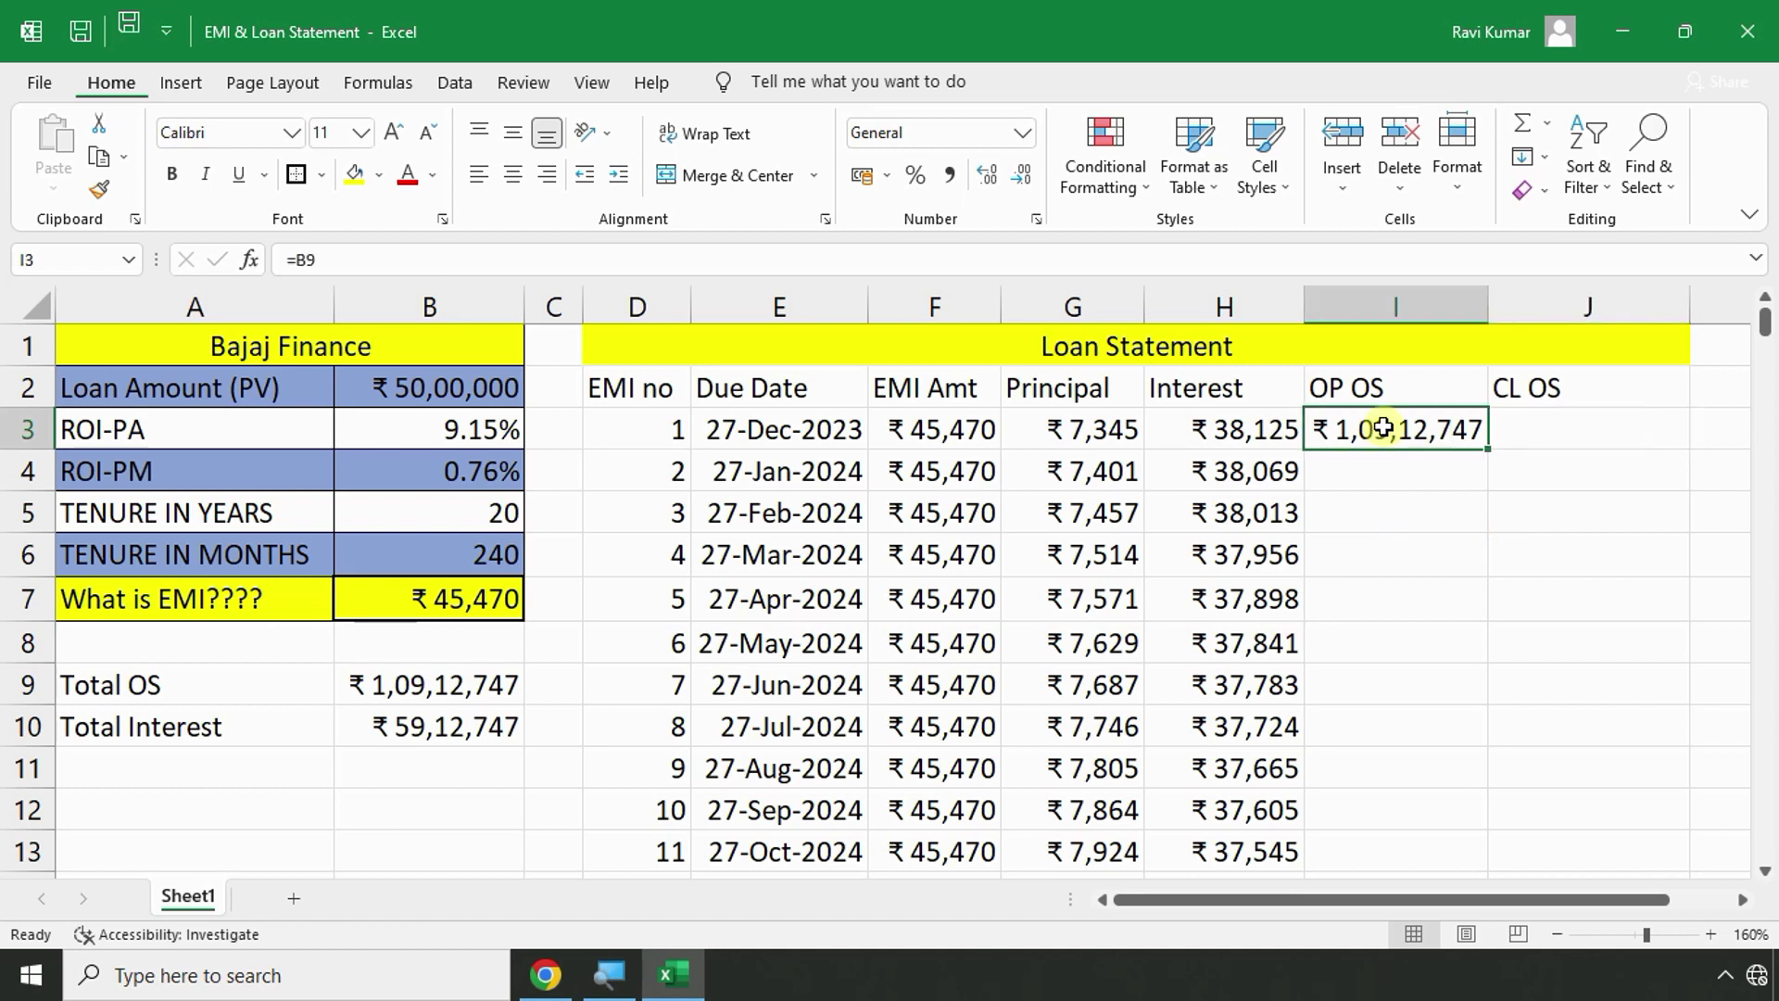
click(916, 427)
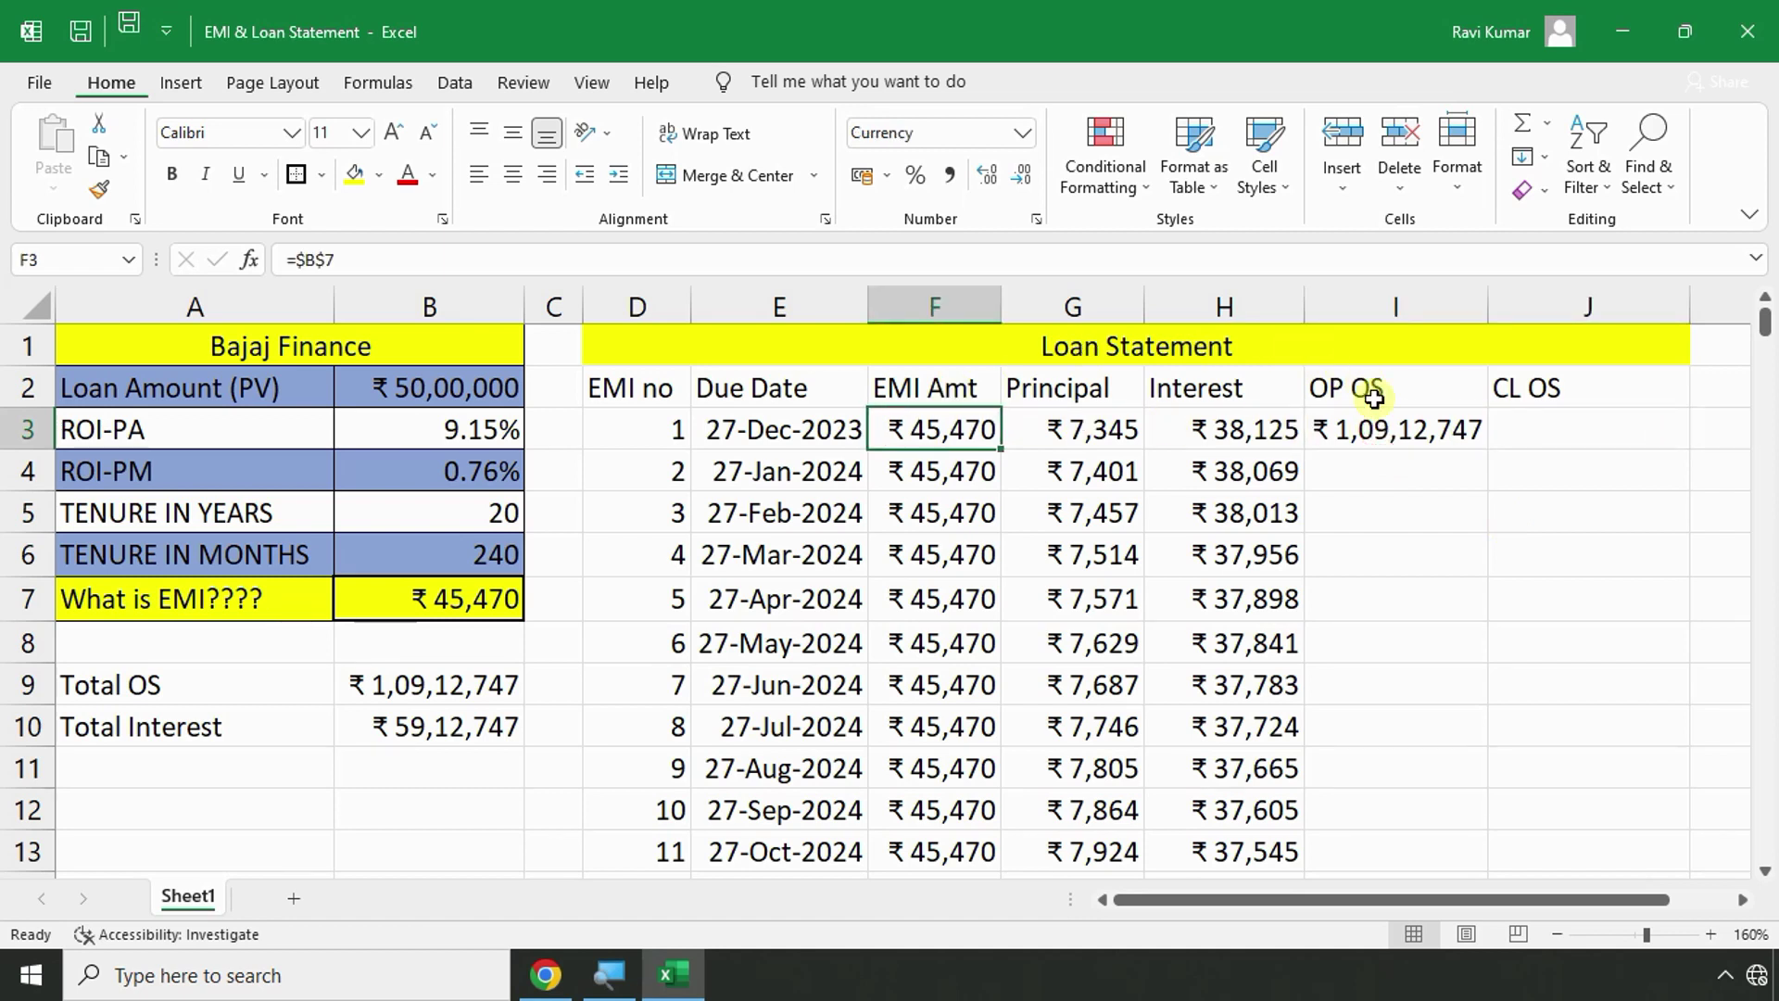
click(1382, 437)
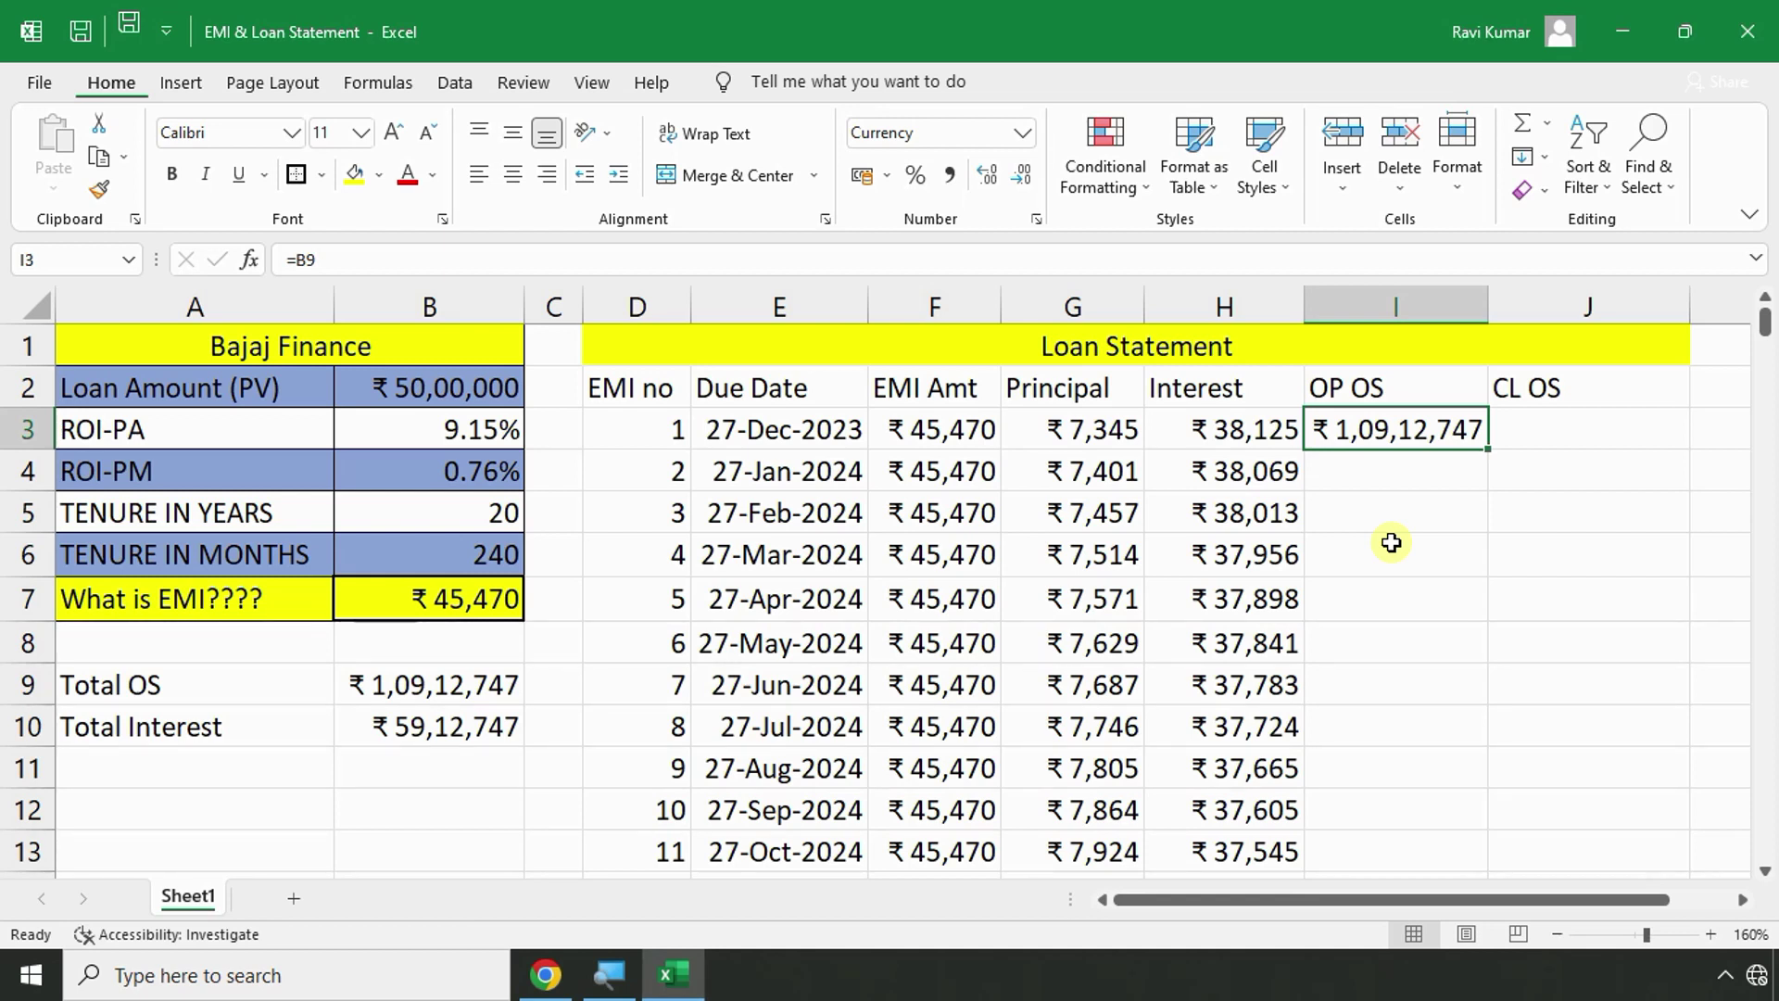
click(953, 432)
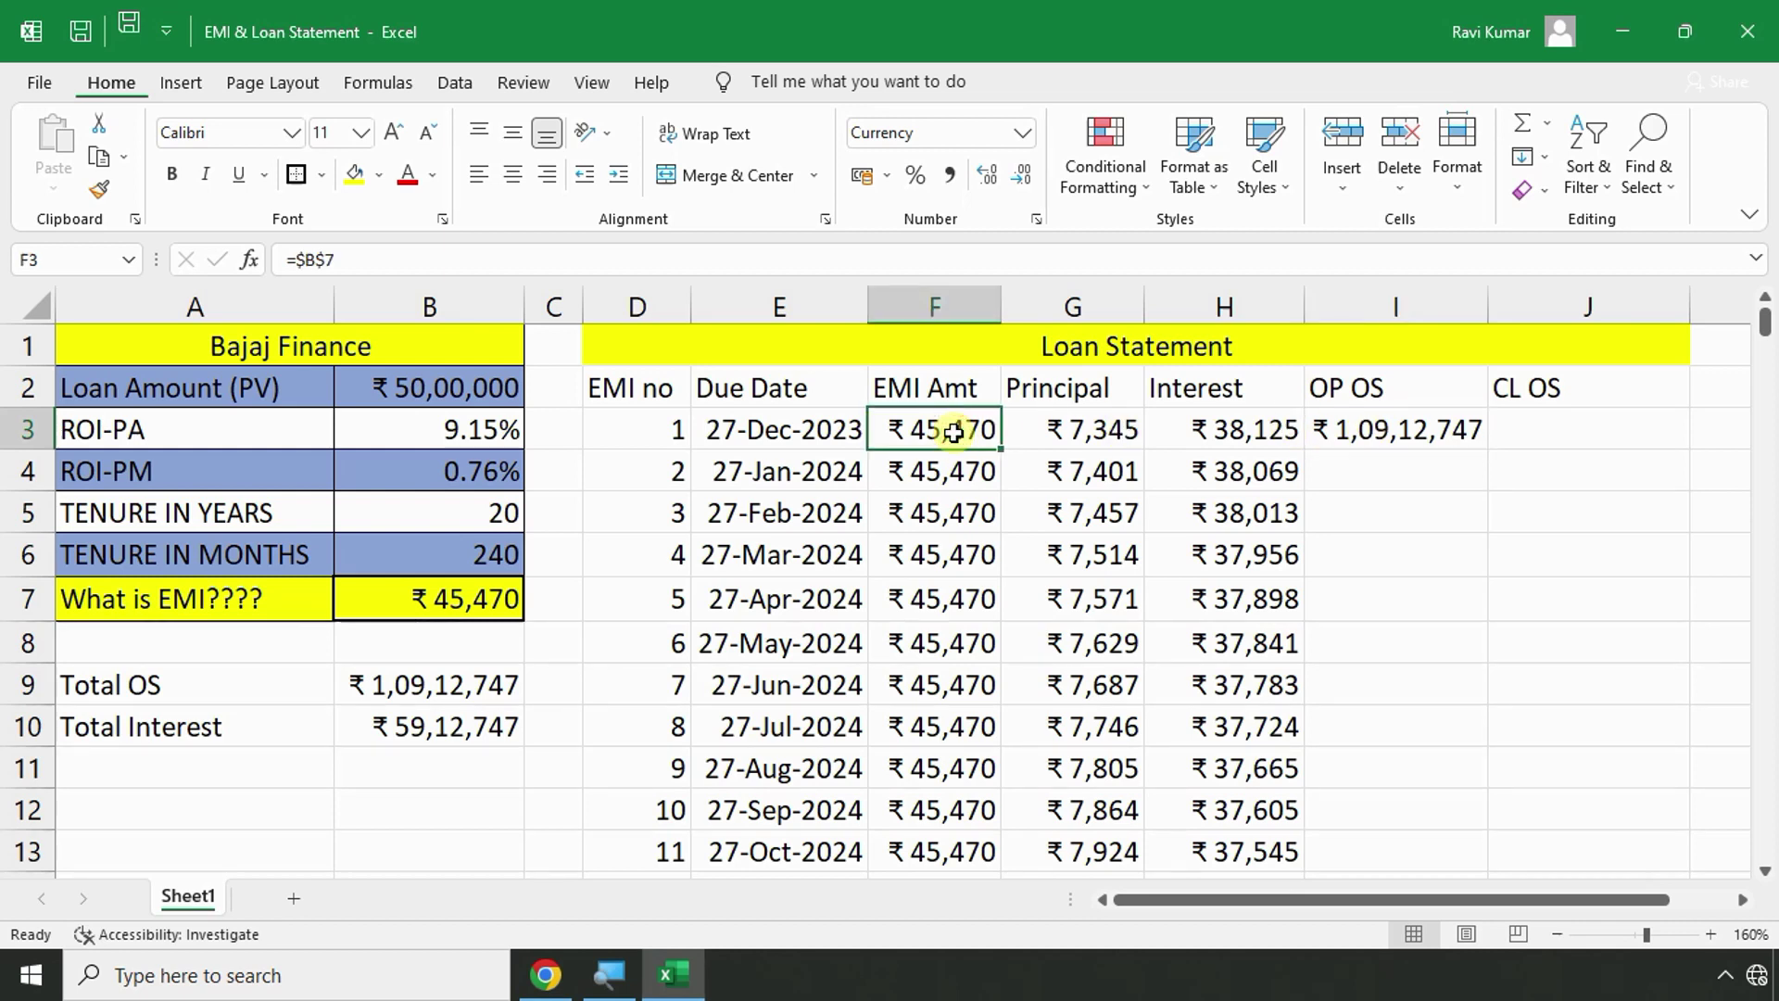
Check the closing outstanding rule in the PDF and enter =I3-F3 as the first CL OS value in J3.
click(1525, 419)
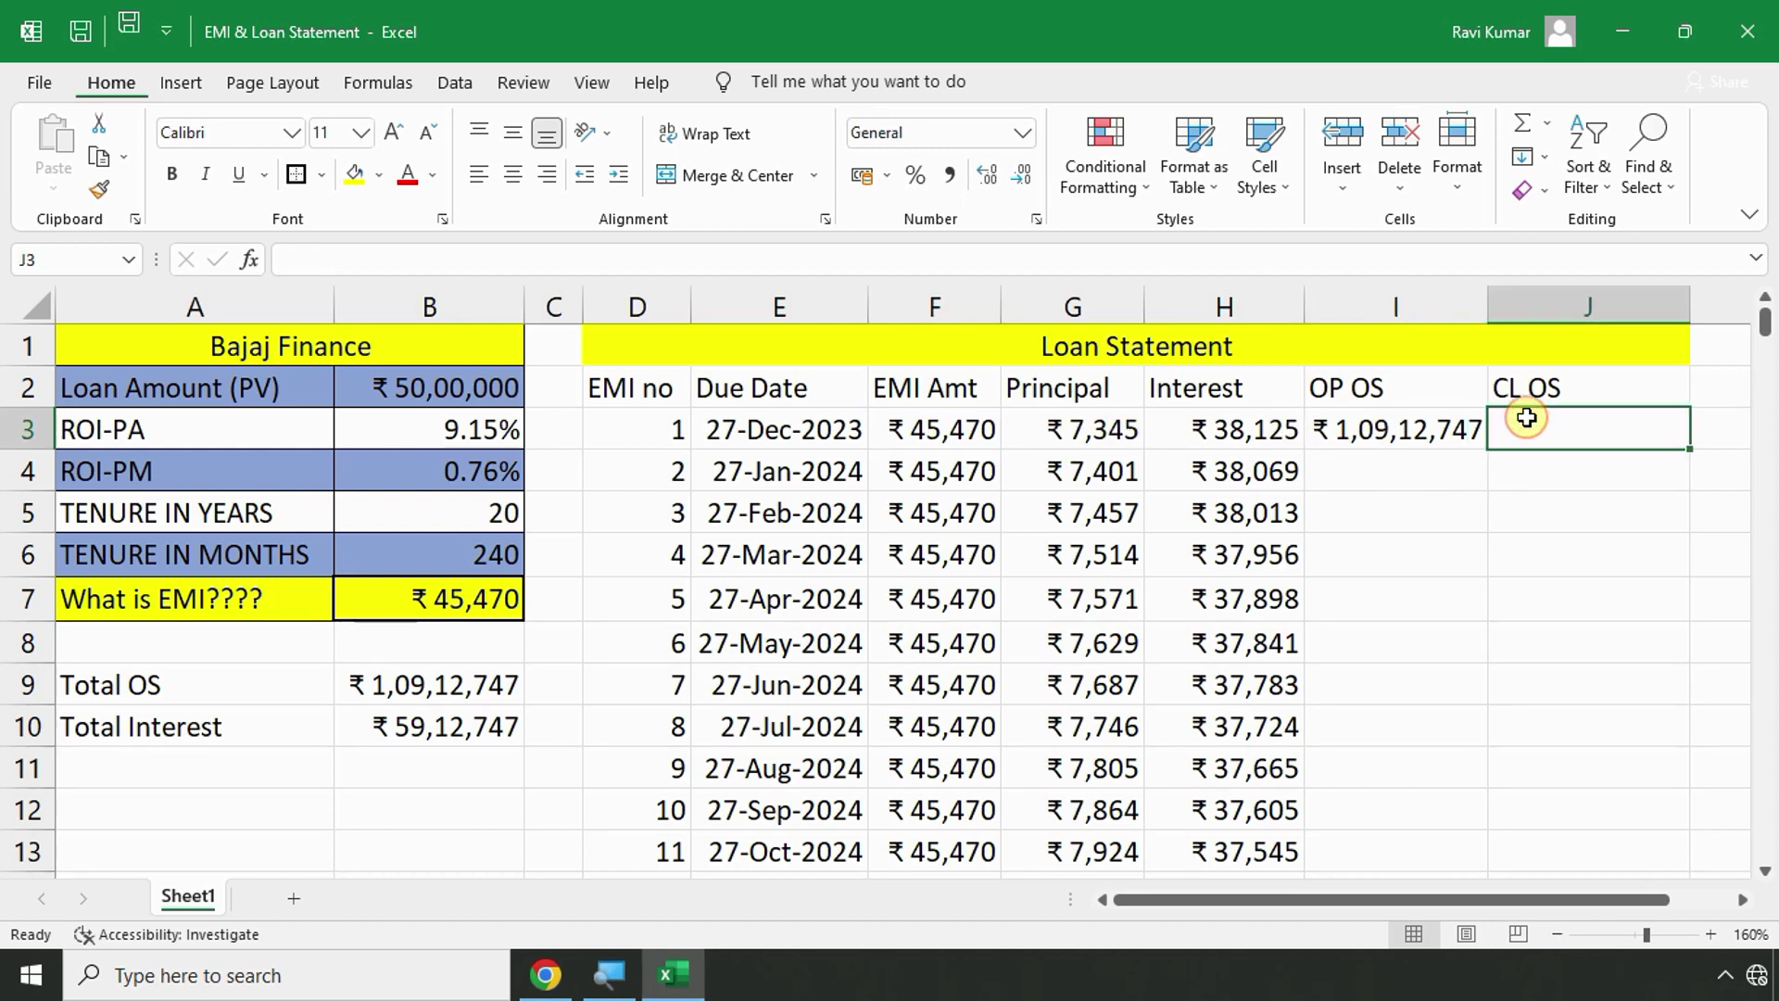
key(alt+Tab)
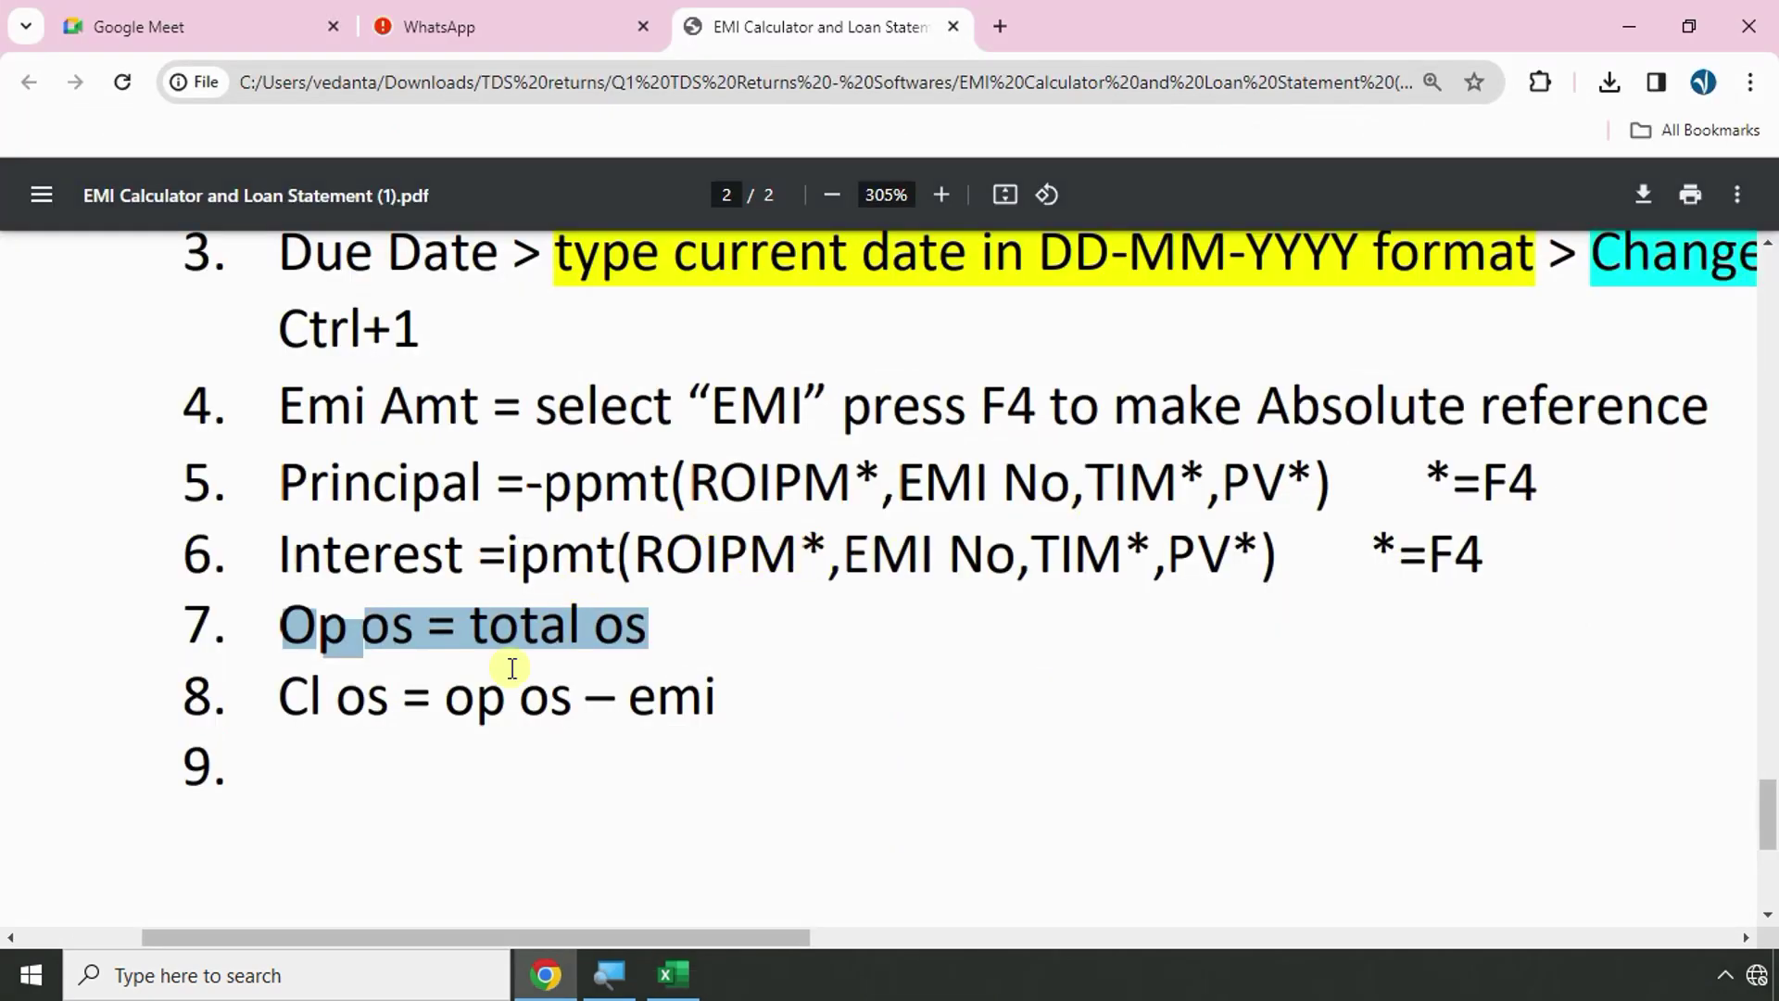
drag(448, 701, 734, 691)
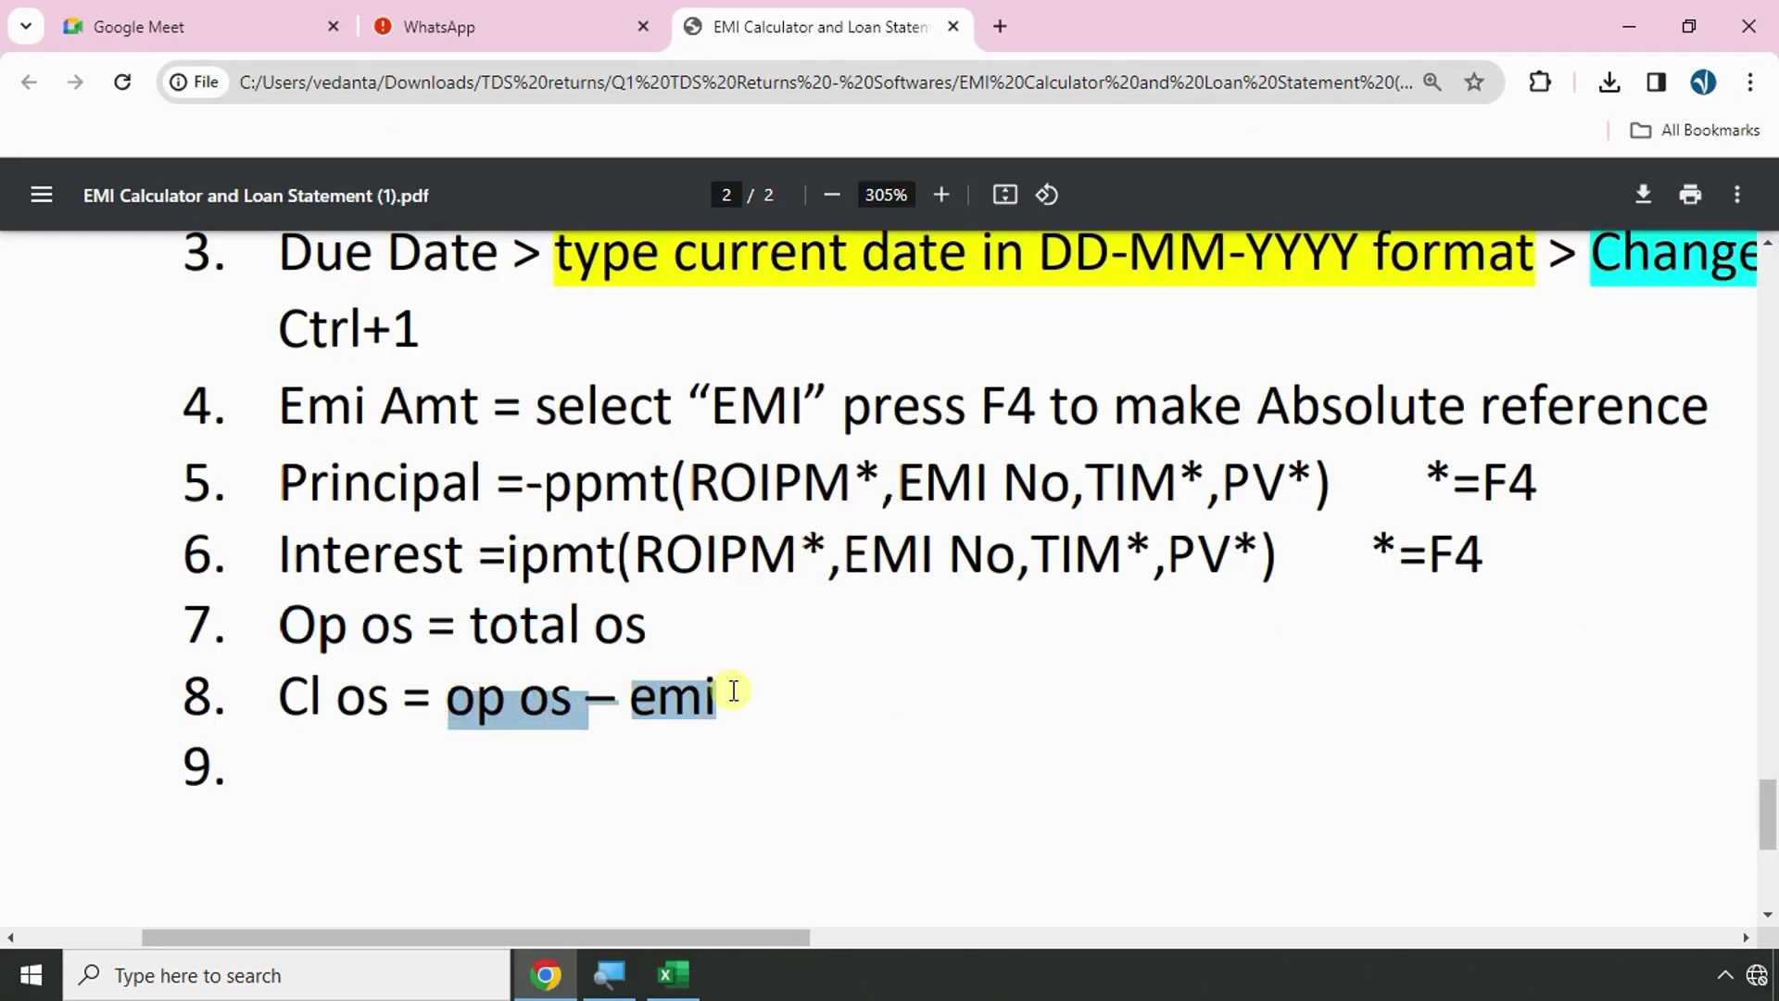
key(alt+Tab)
text(=)
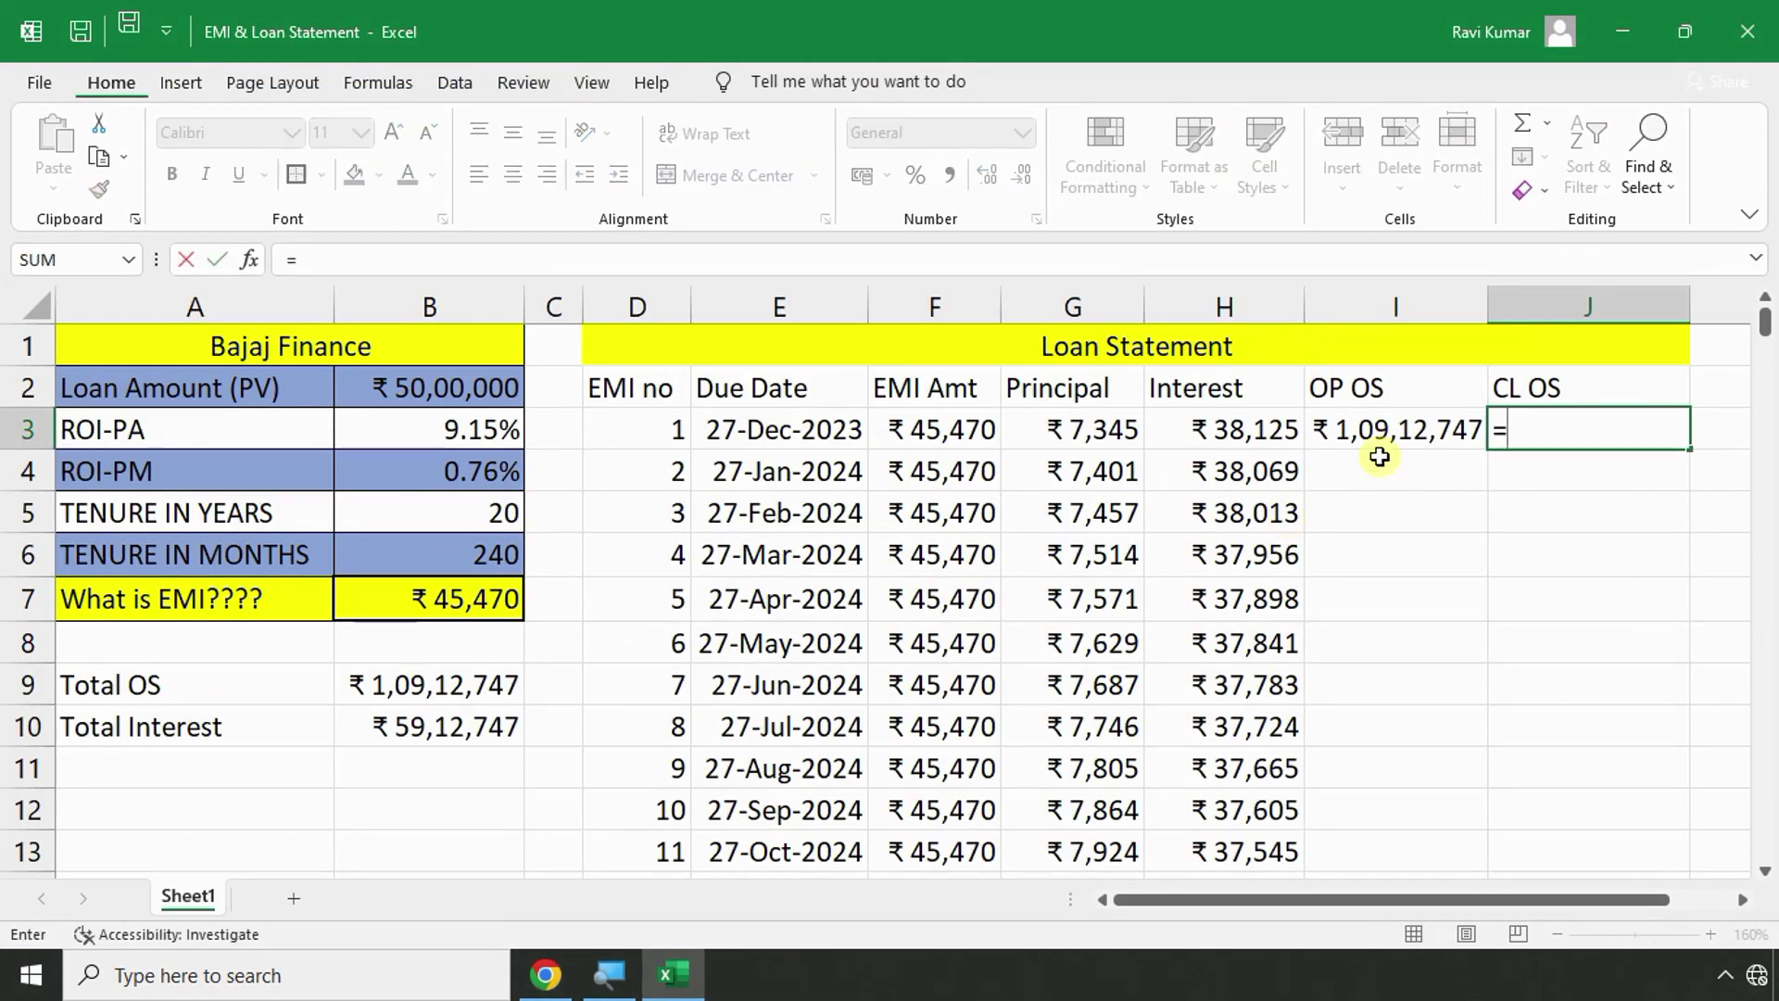
click(1371, 429)
text(-)
click(931, 430)
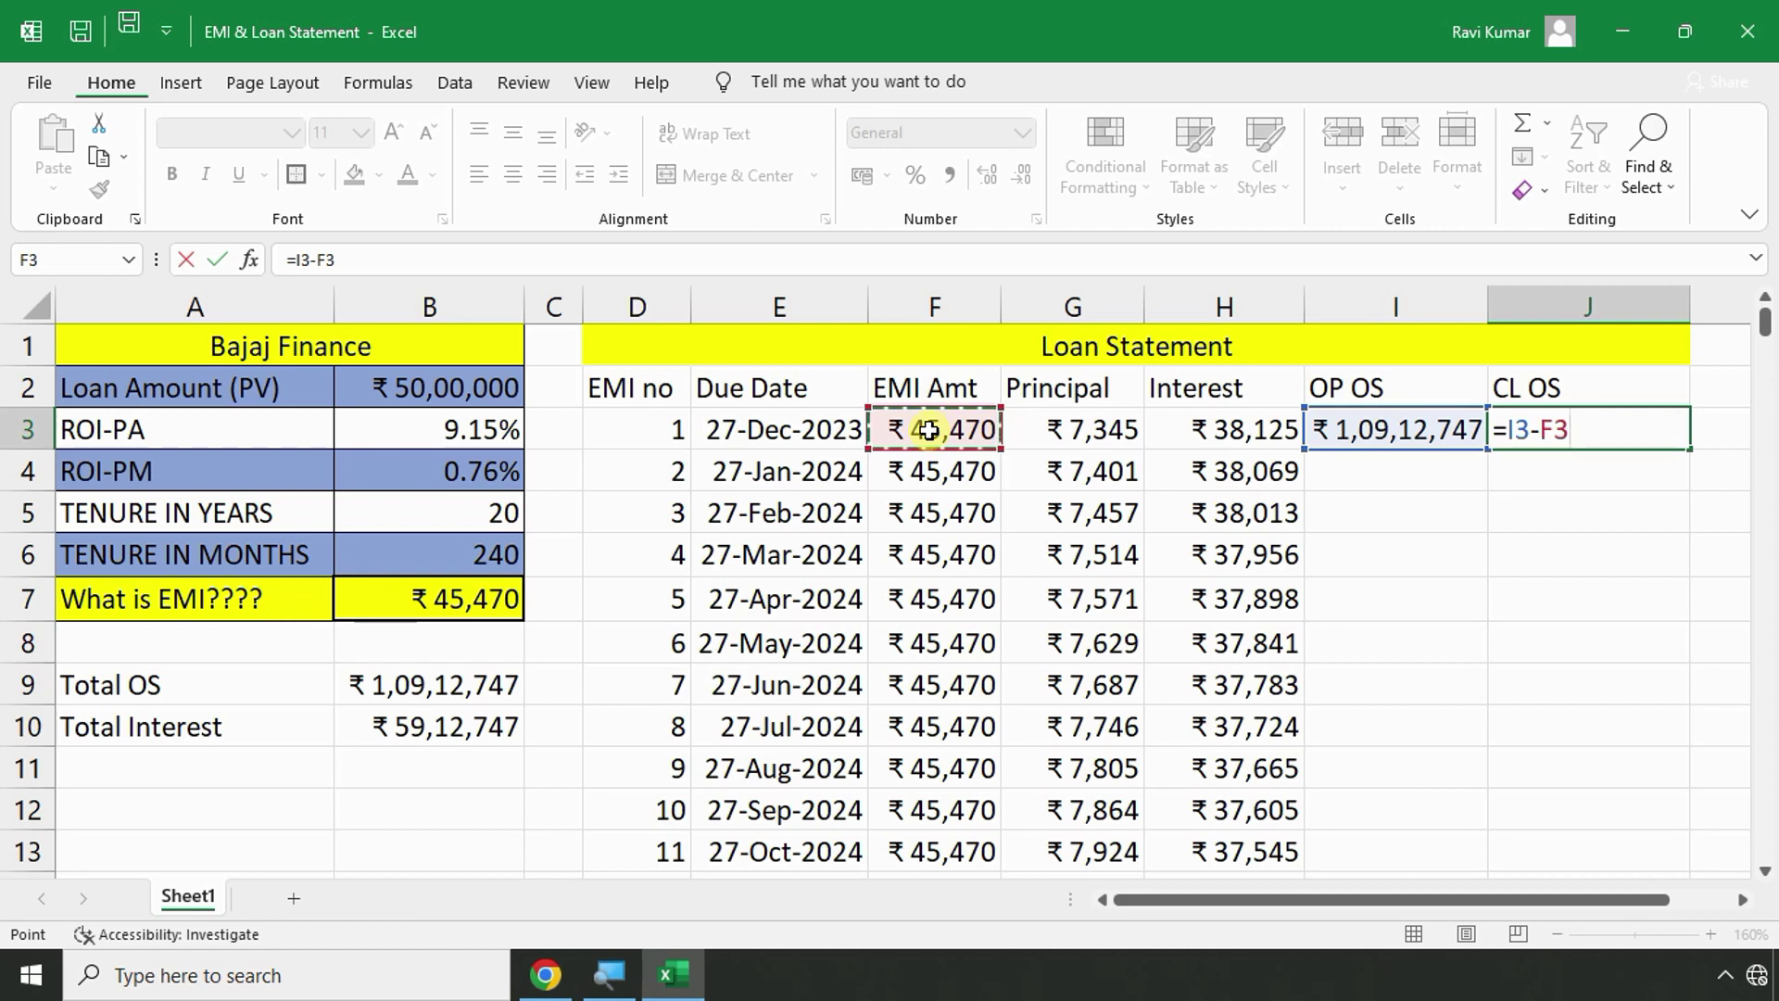
key(Return)
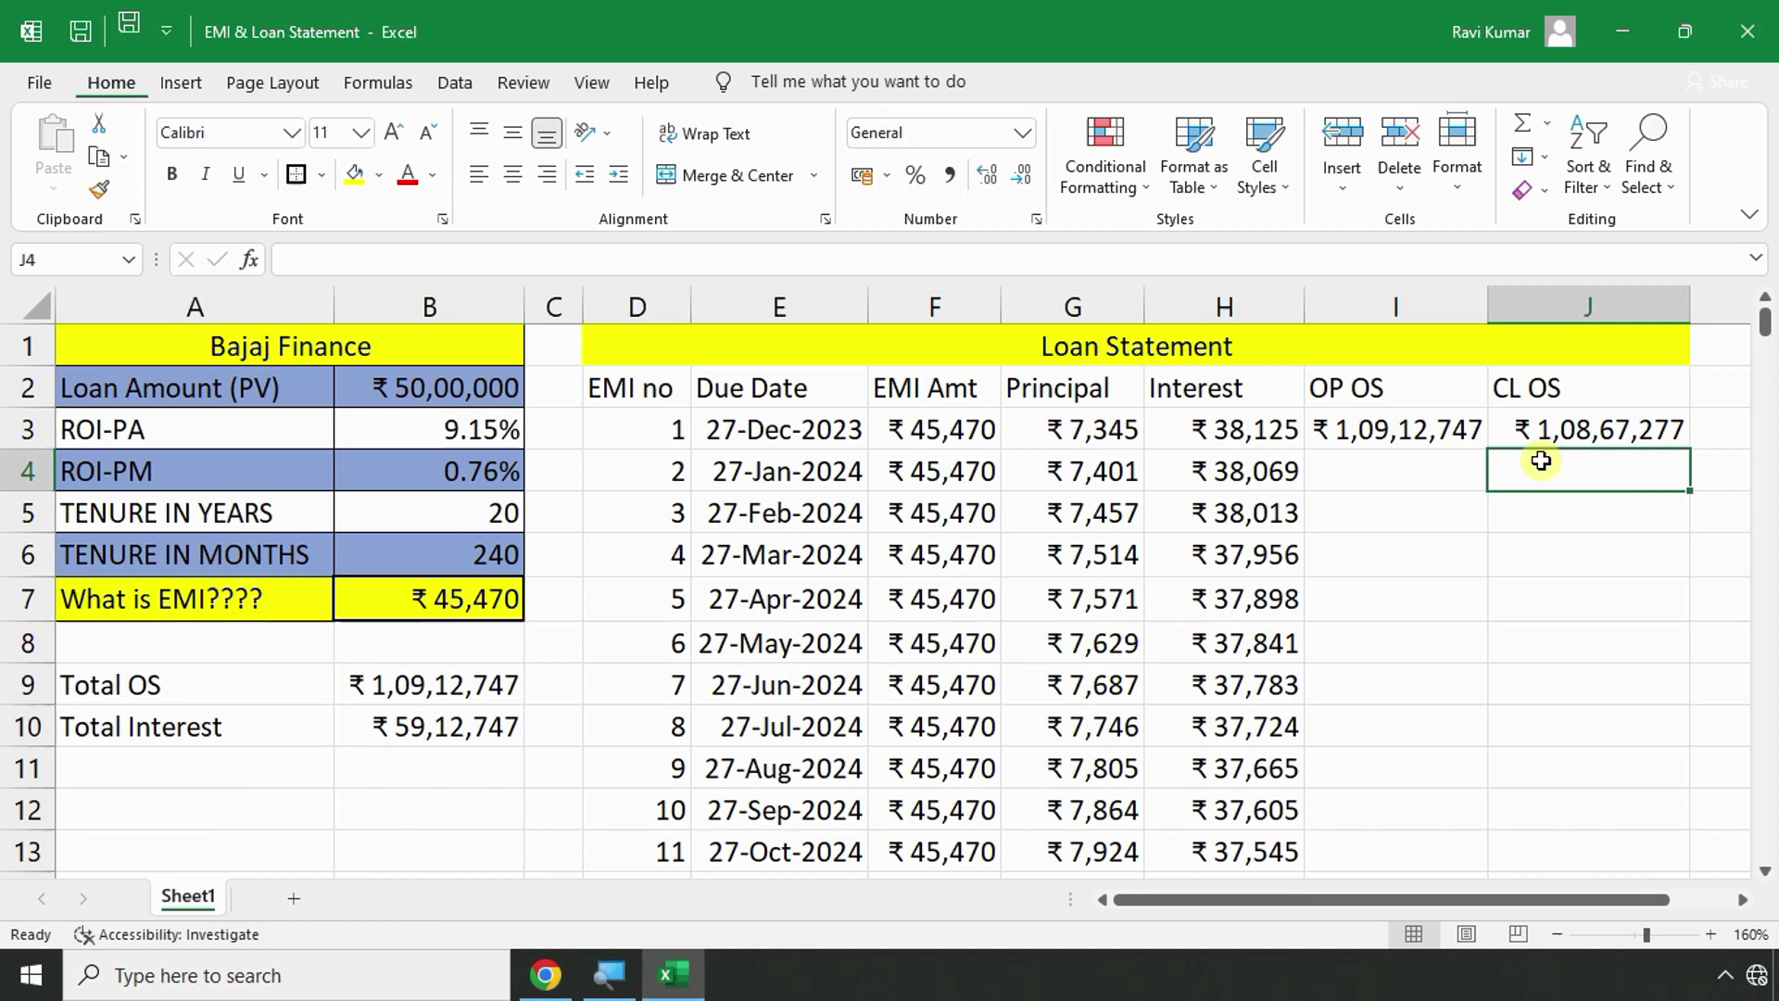
Carry the first closing outstanding into the second EMI's OP OS cell, I4, with =J3.
click(1394, 456)
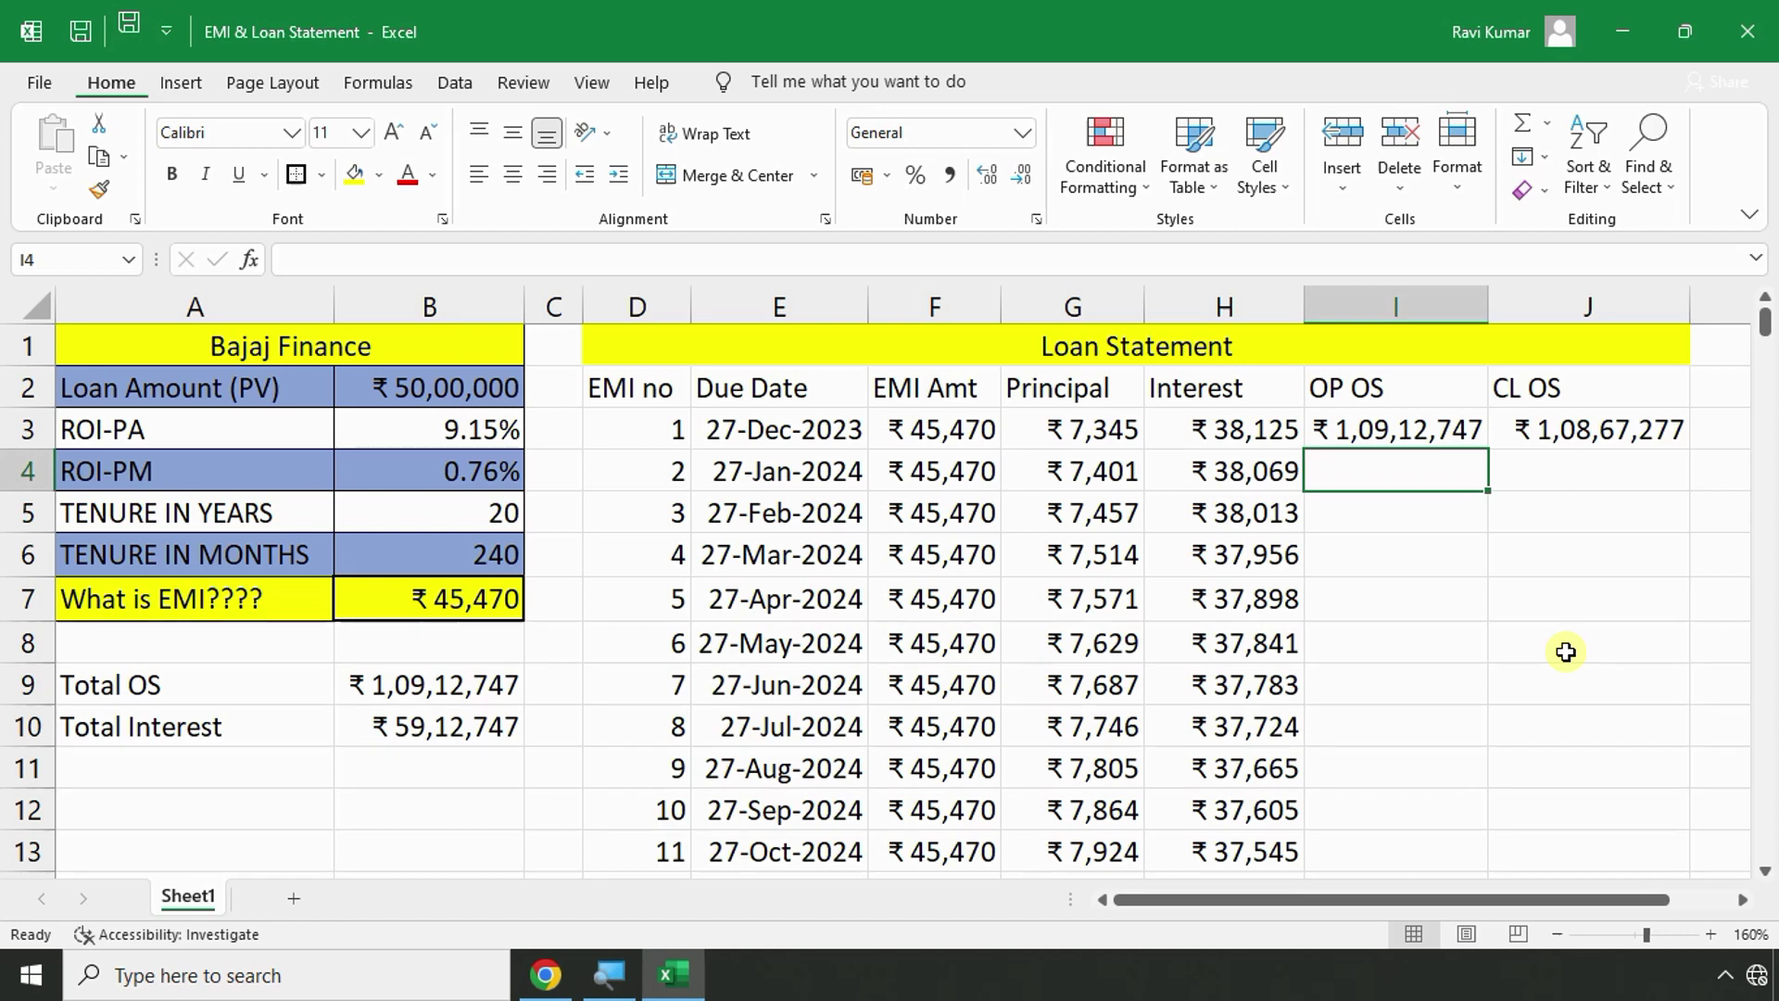
text(=)
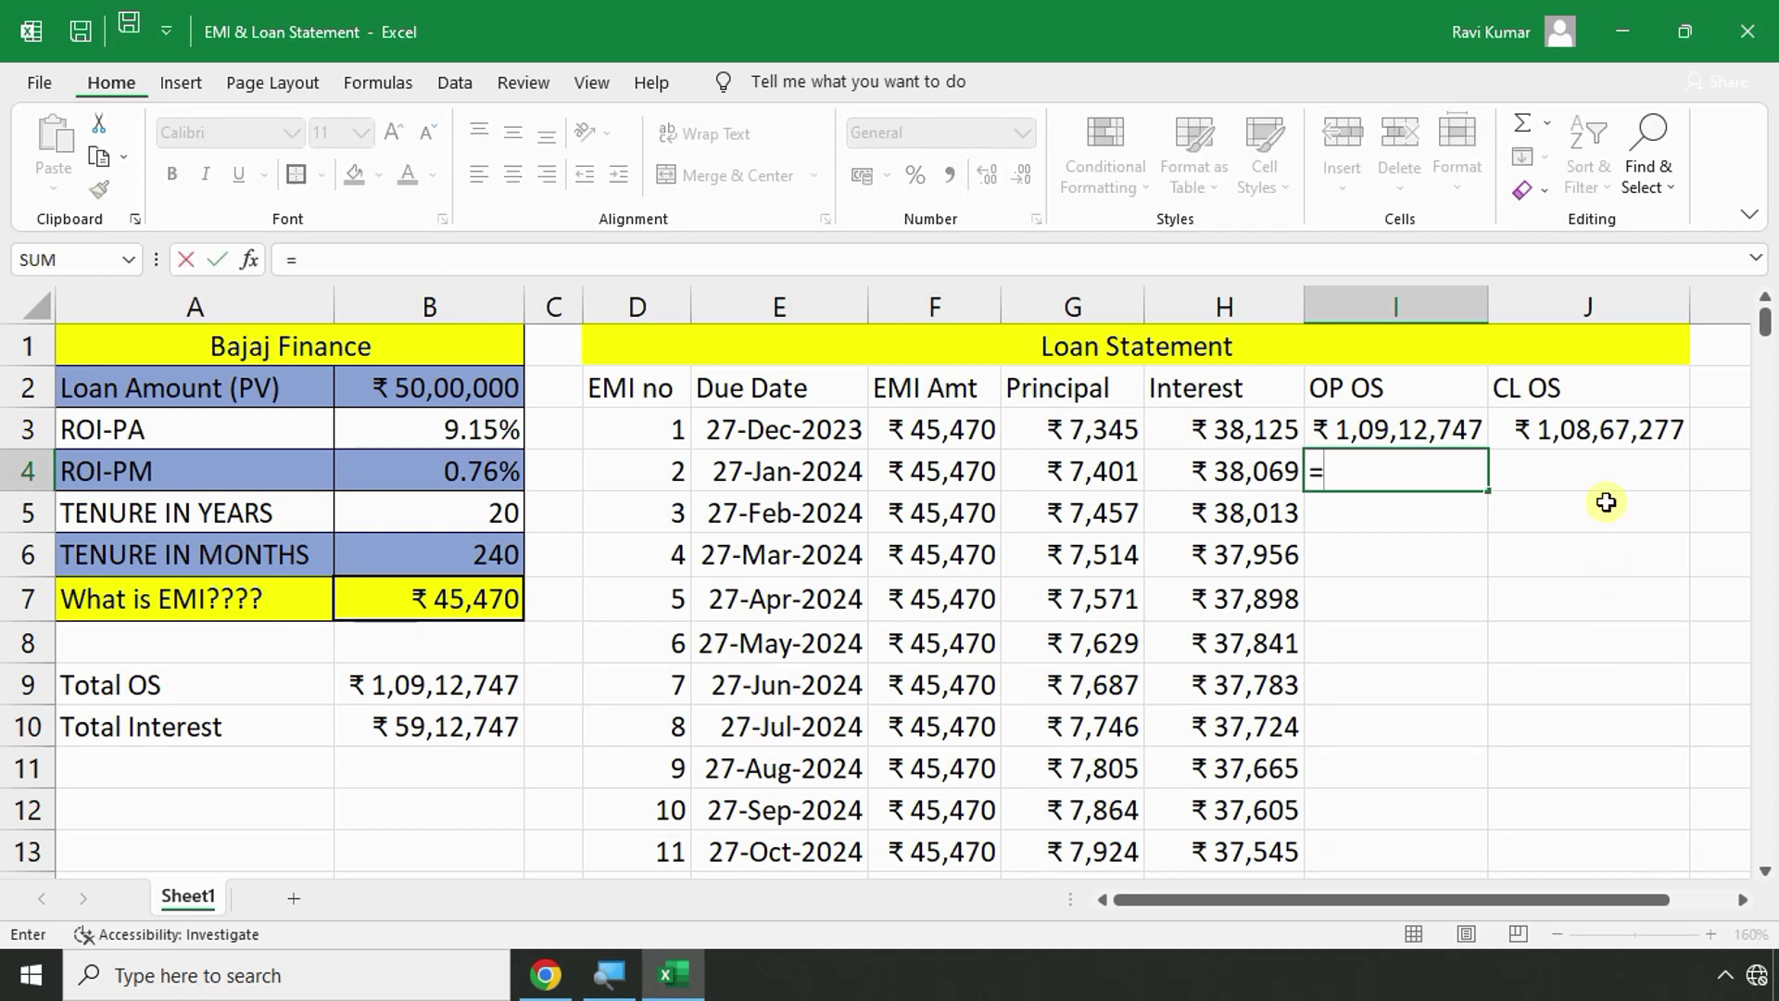
click(1602, 424)
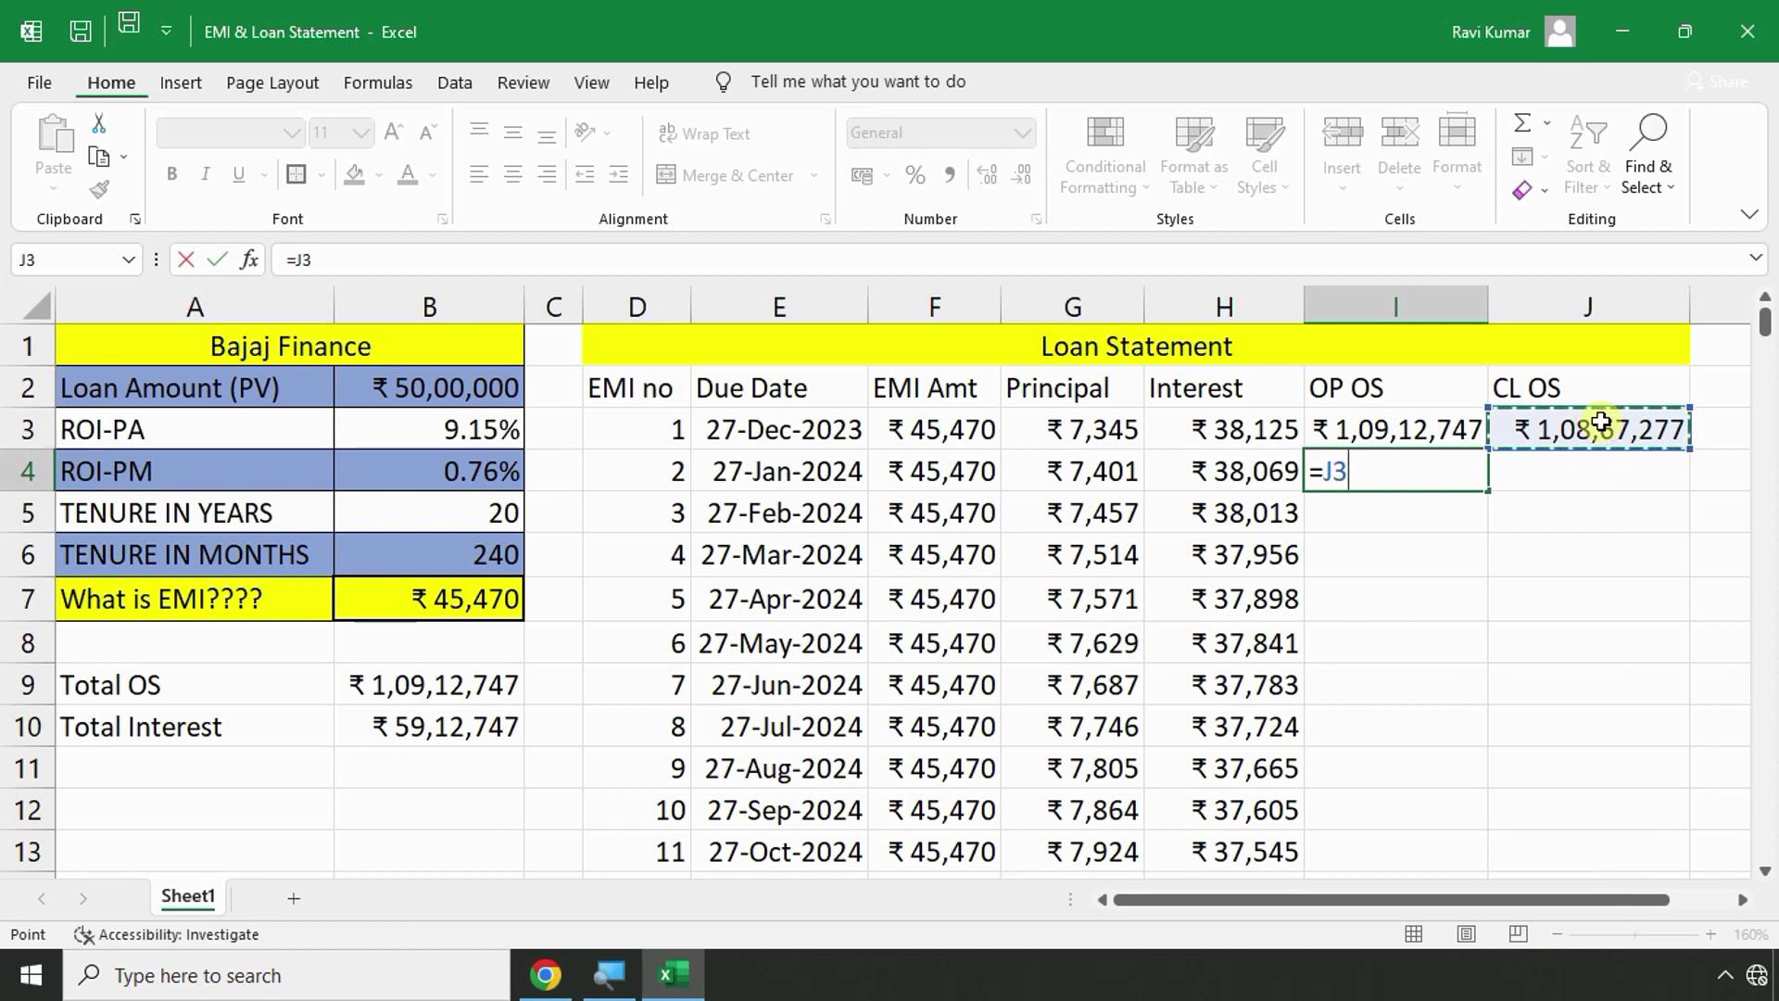
key(Return)
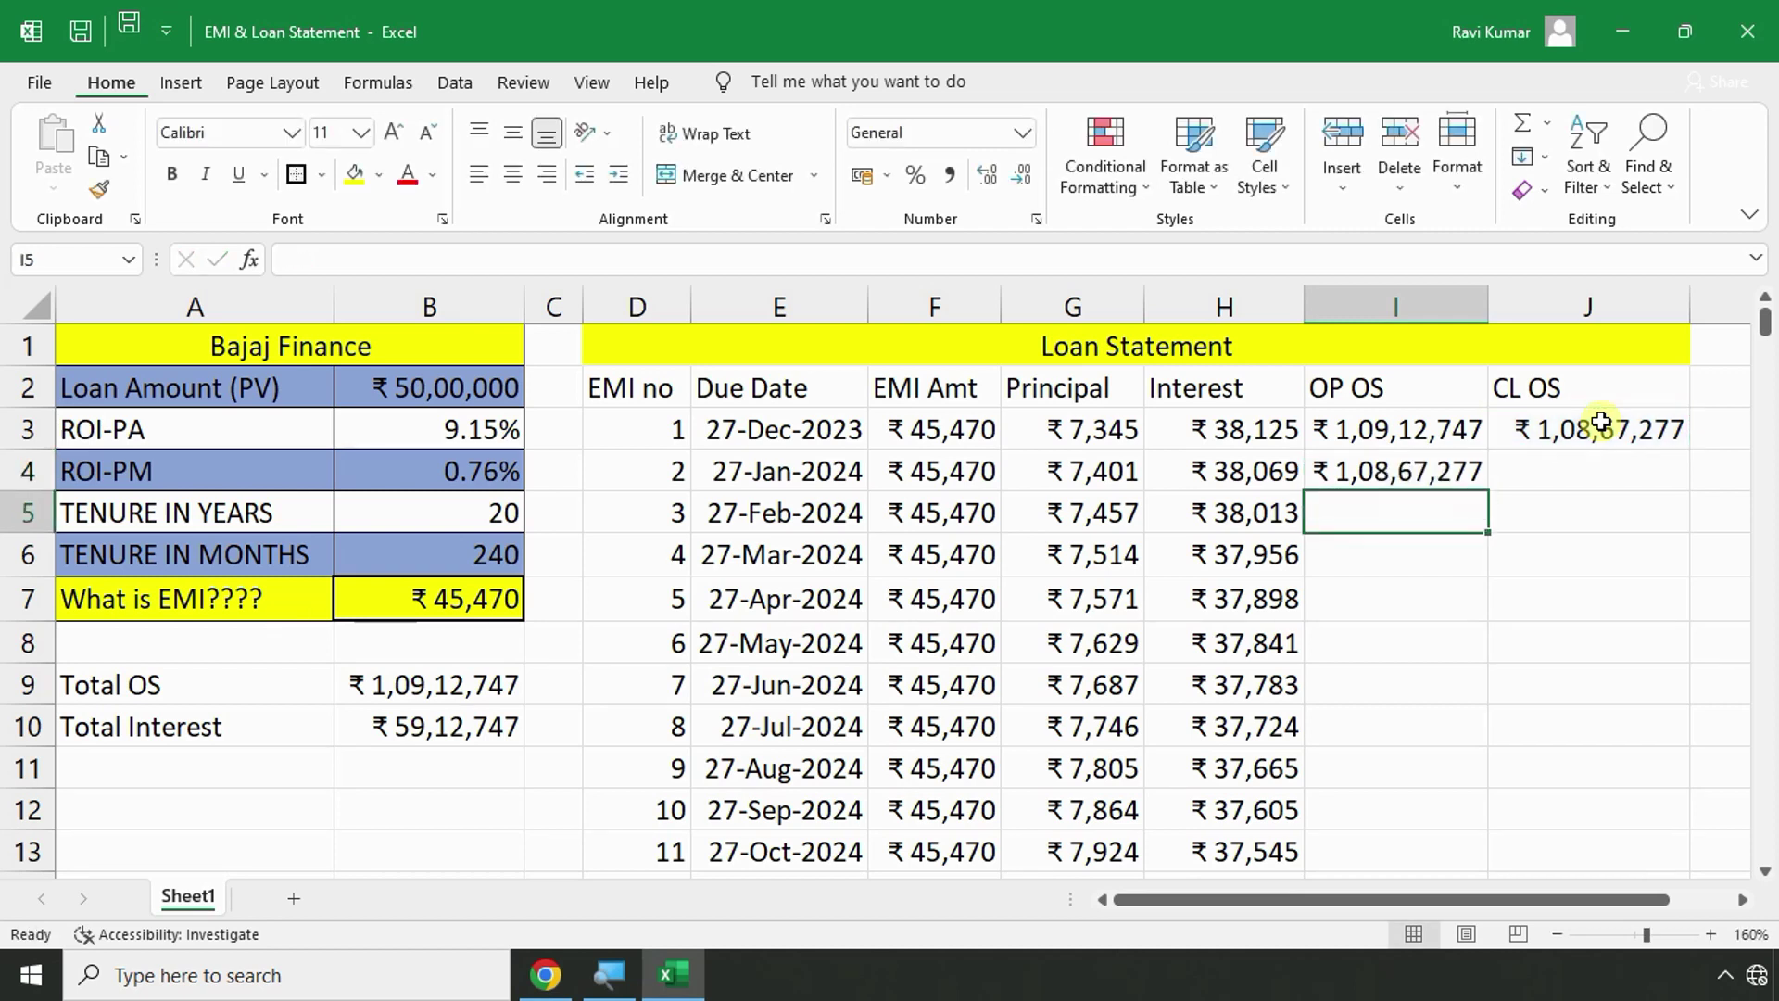
Calculate the second EMI's closing outstanding in J4 with =I4-F4.
click(1548, 466)
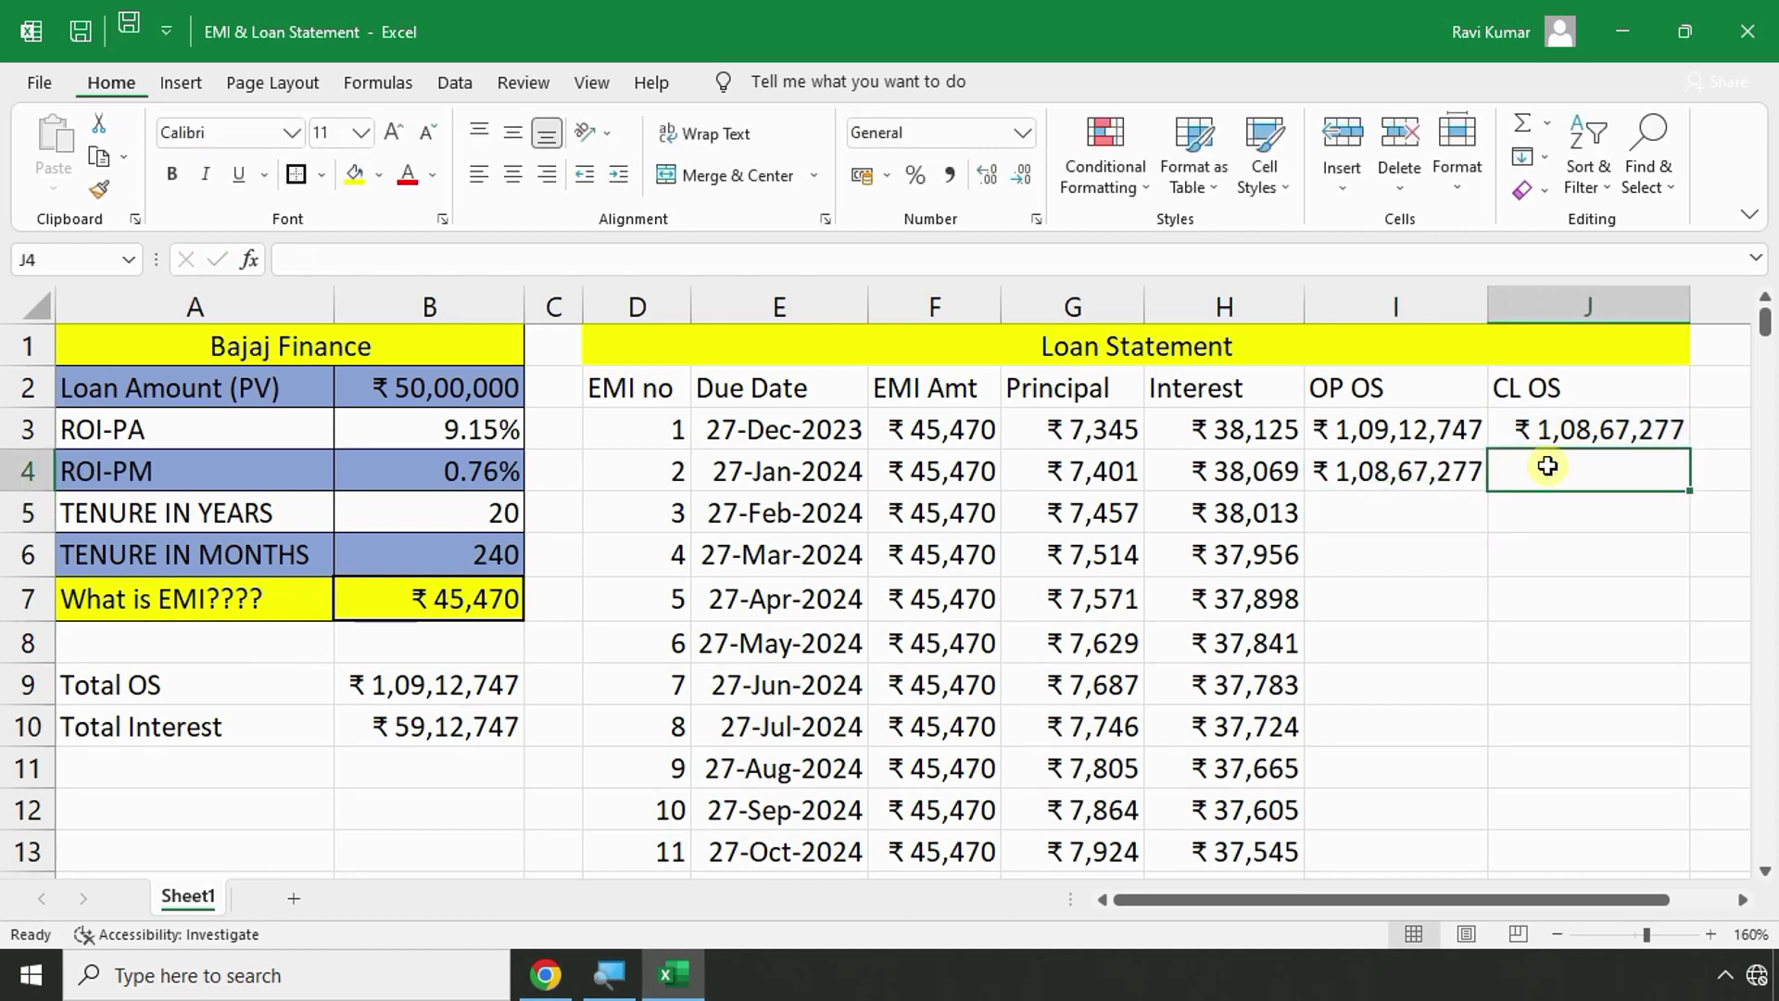
text(=)
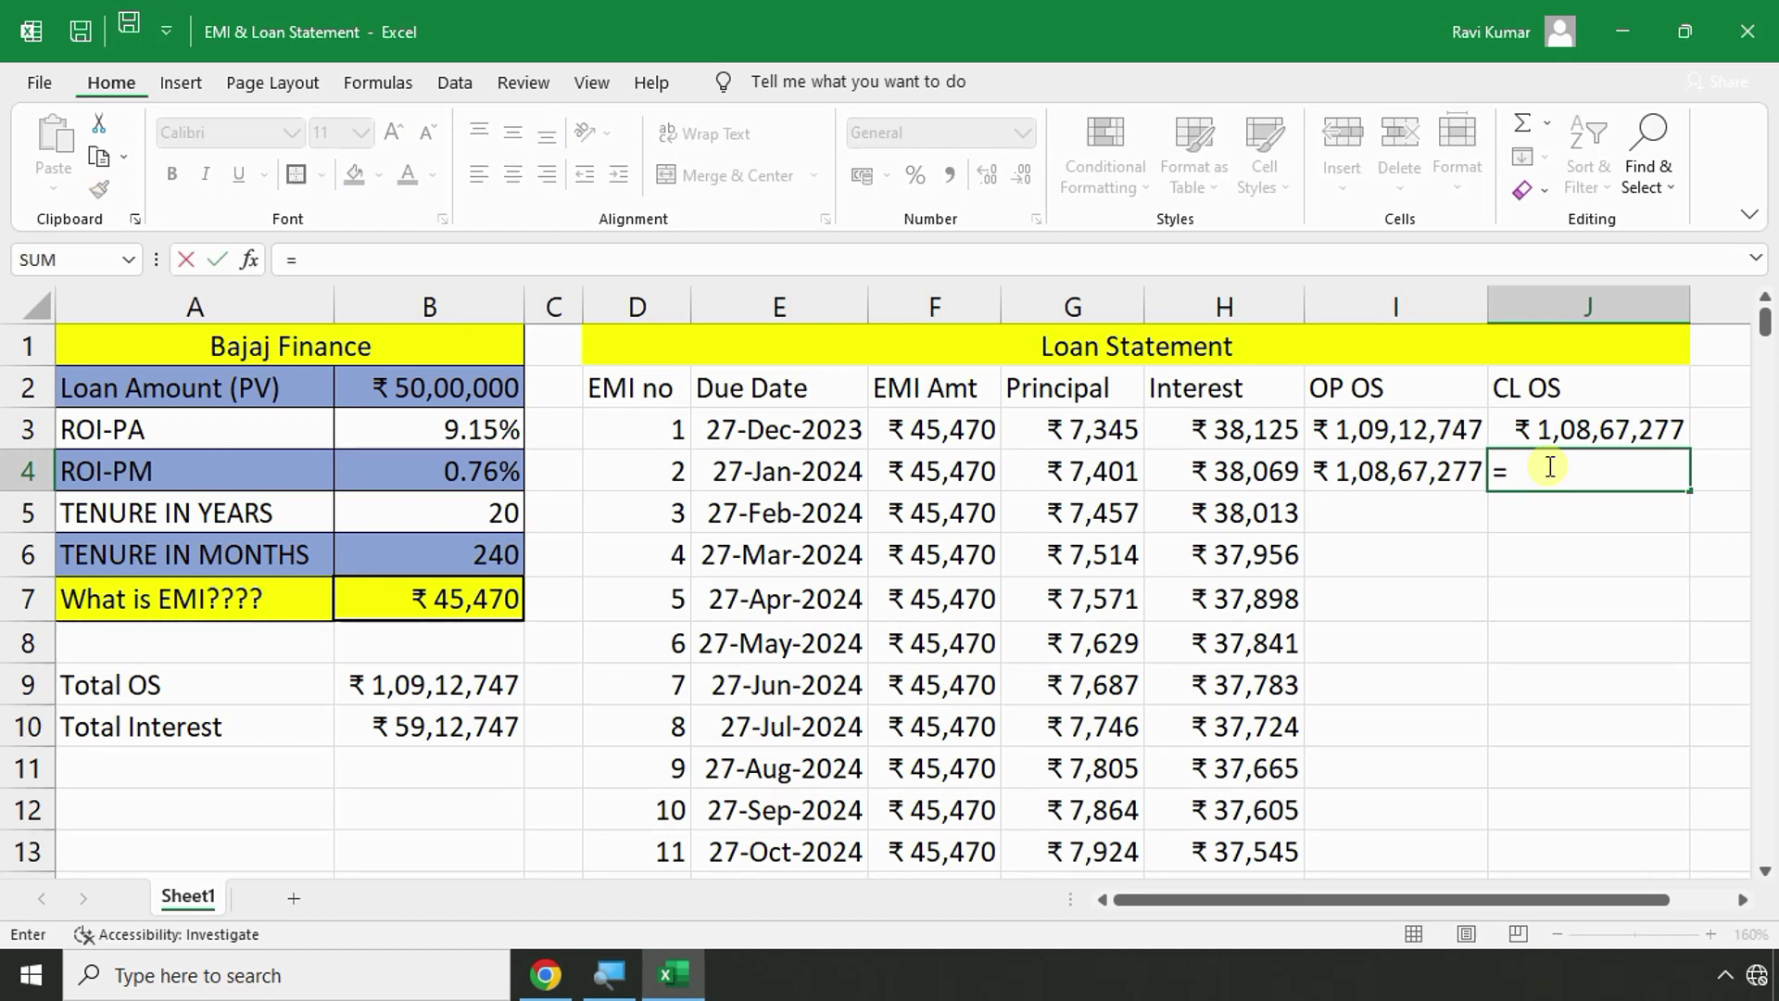
click(1401, 480)
text(-)
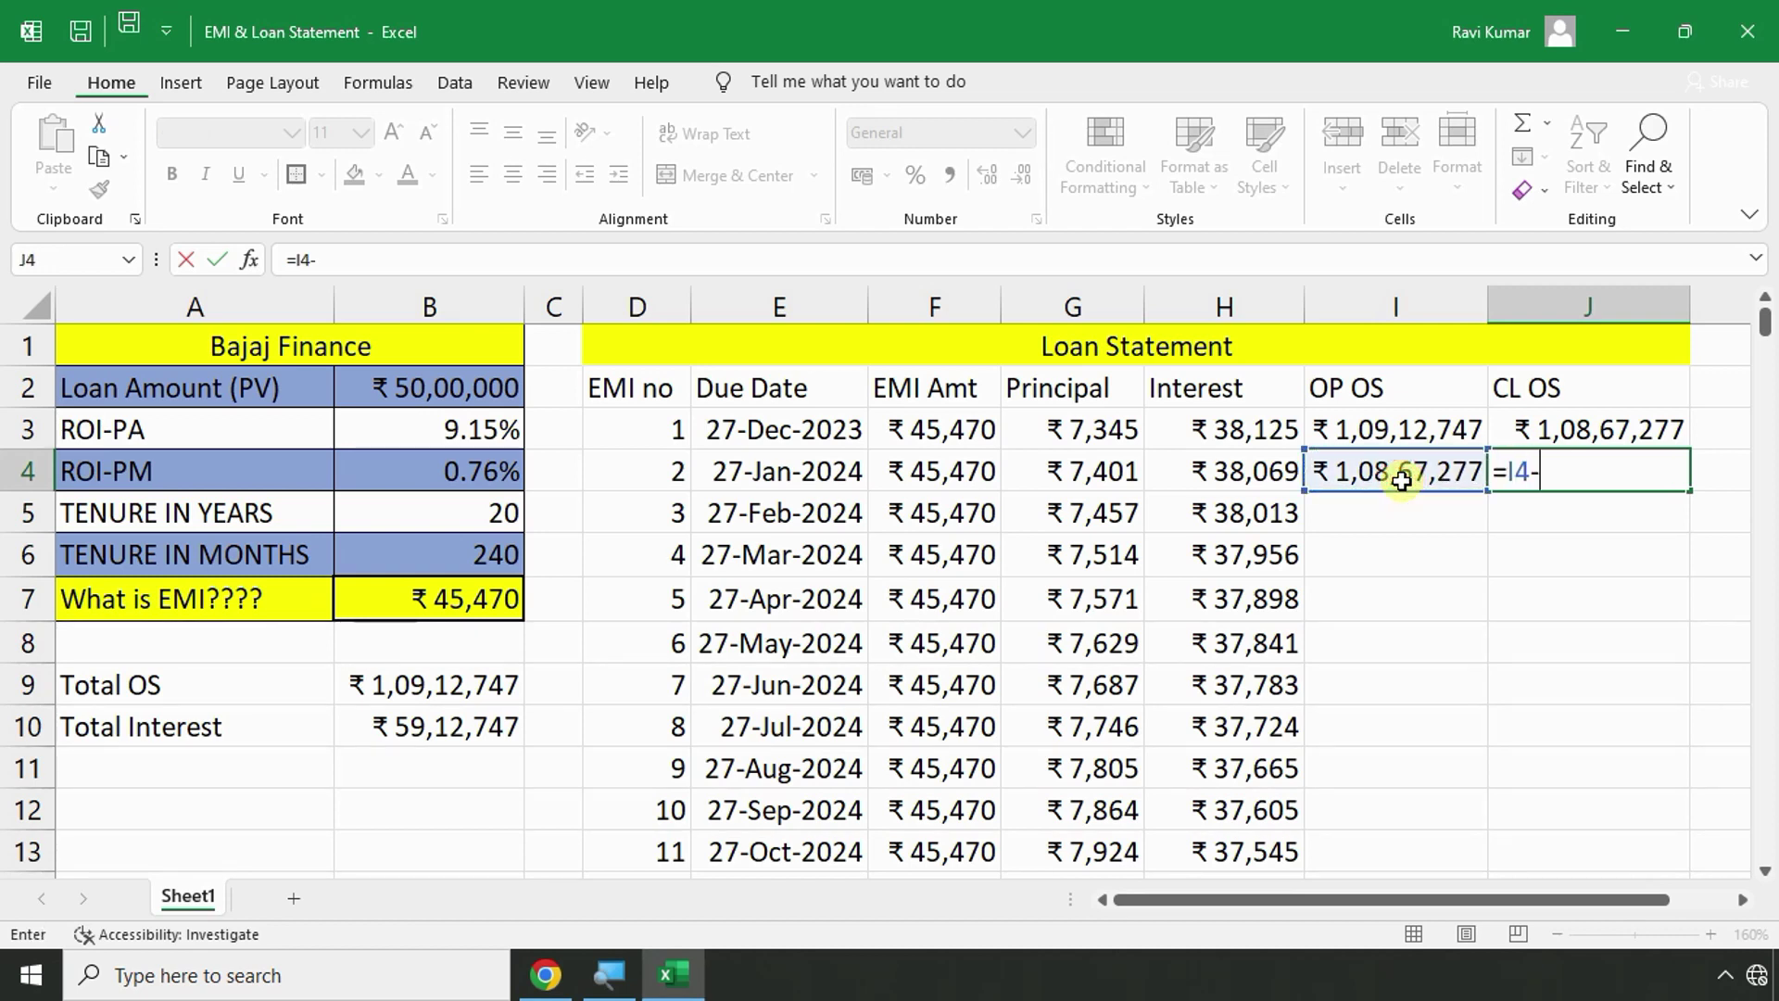
click(945, 470)
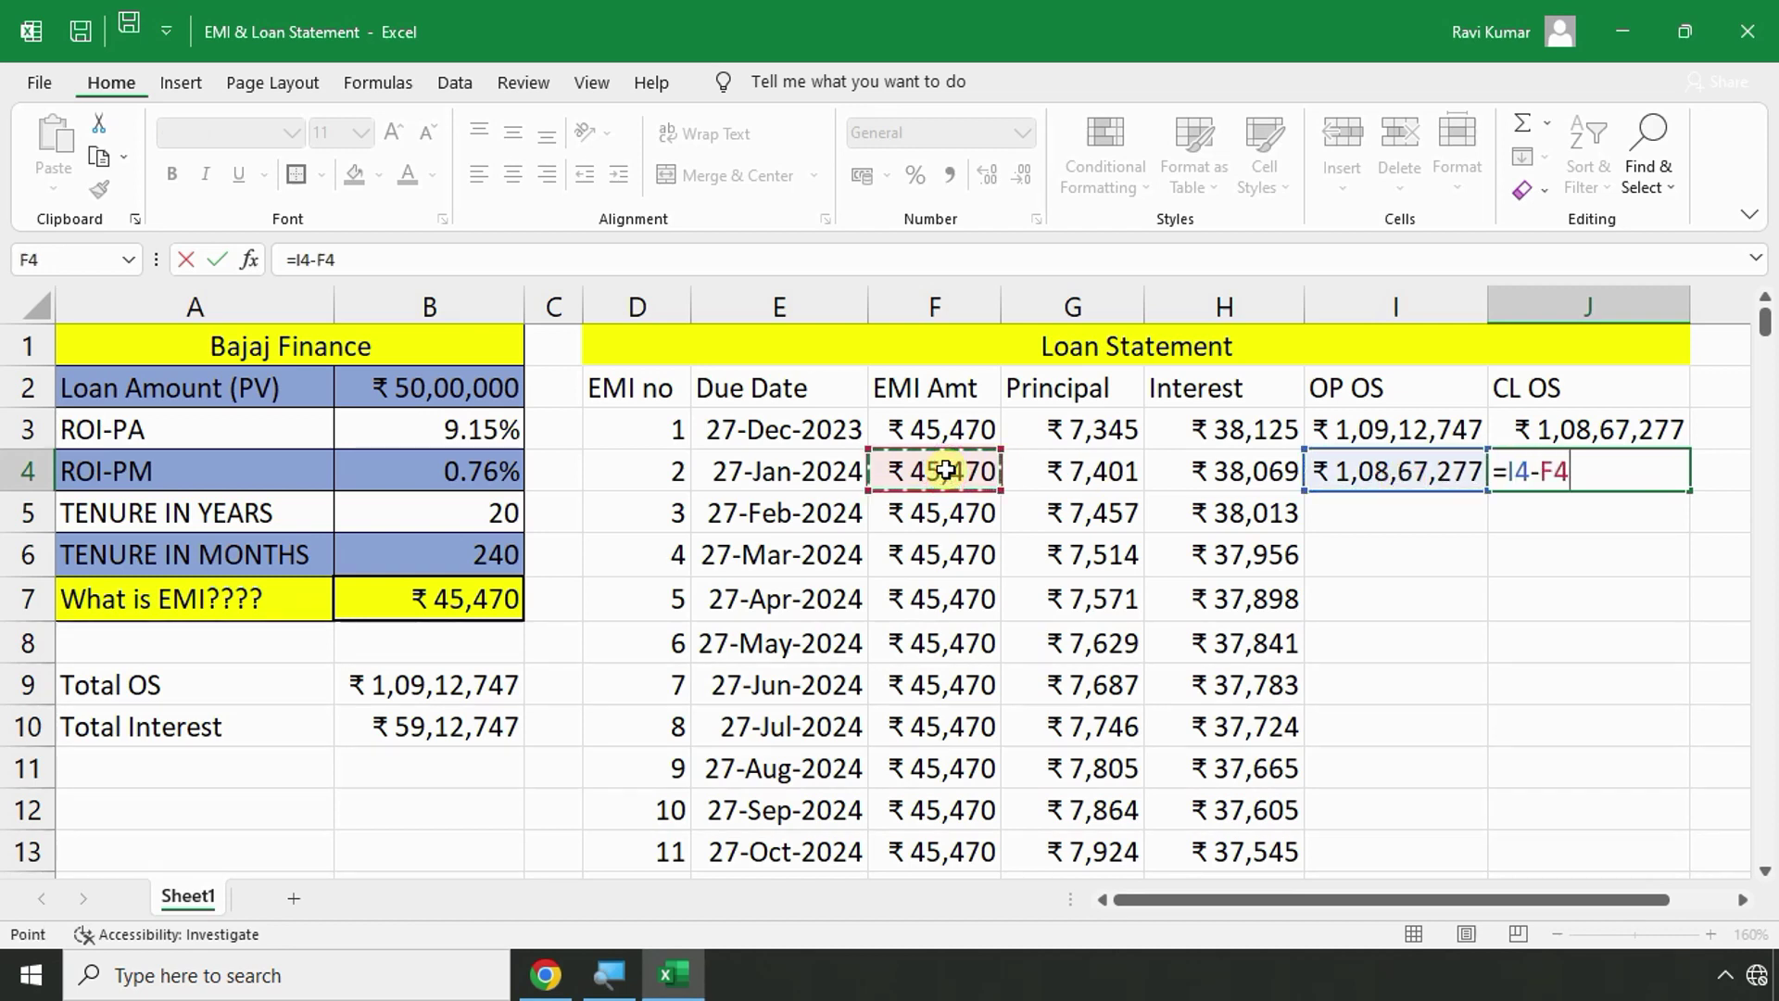
key(Return)
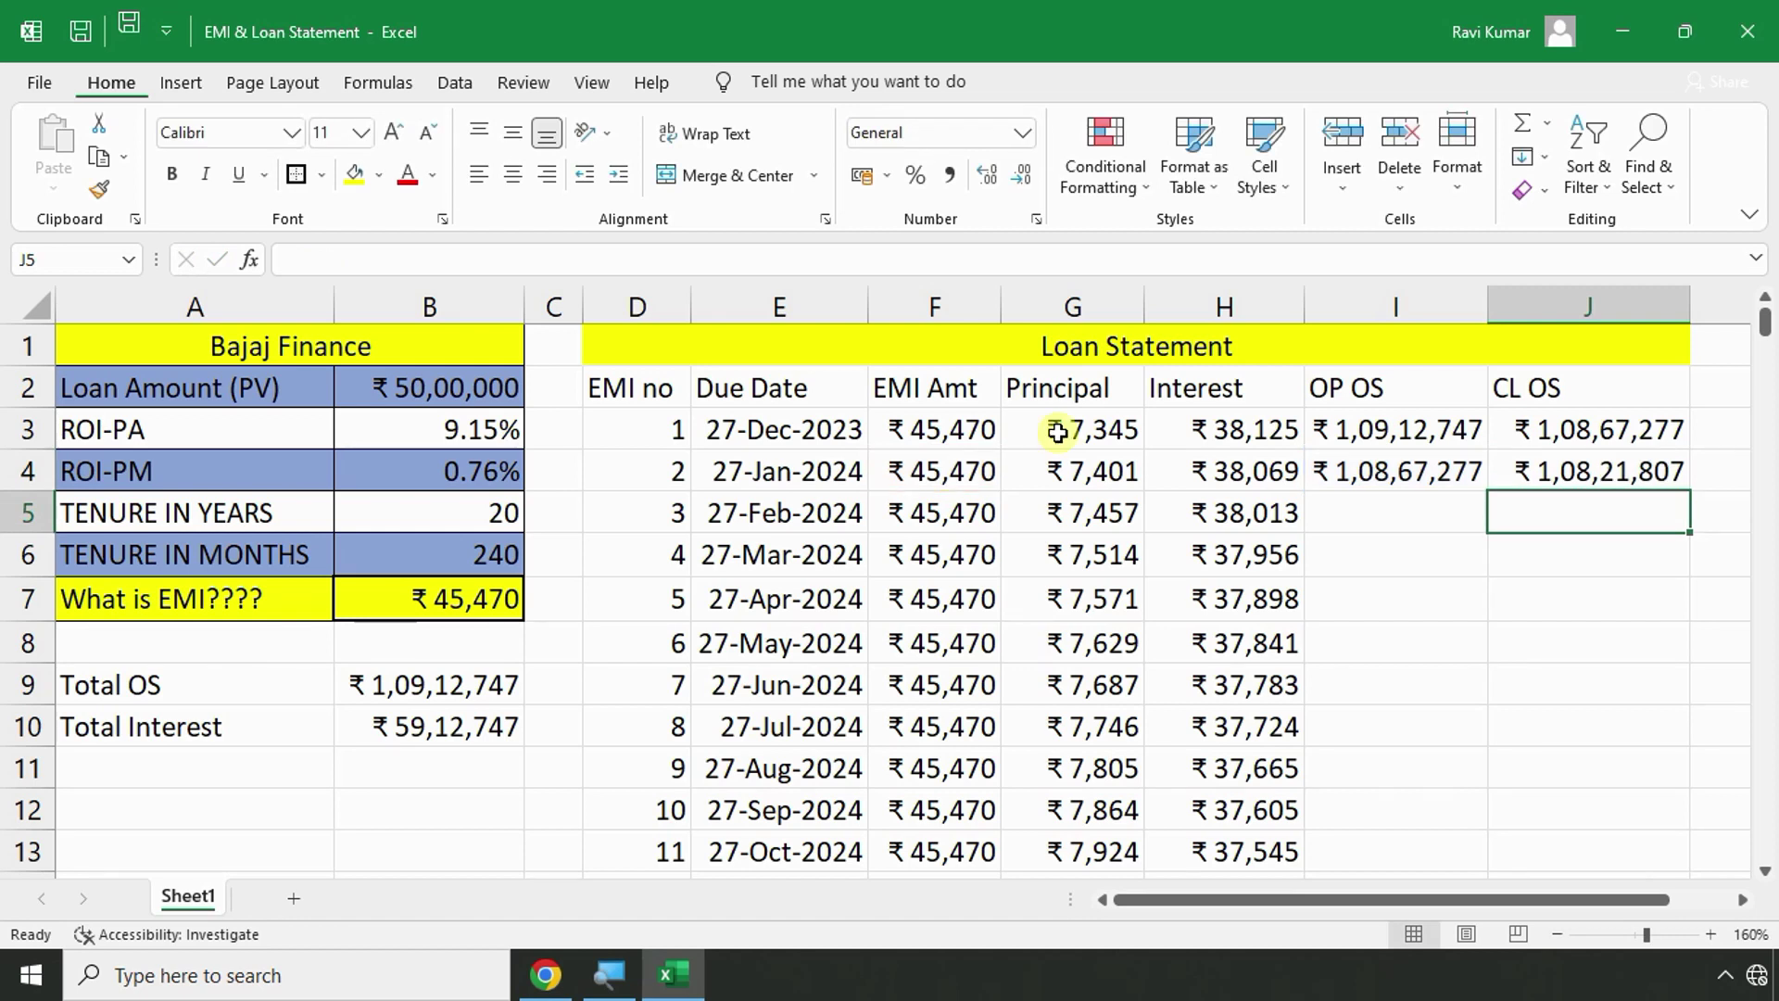
Clear the OP OS and CL OS entries in I3:J5 and link the first OP OS cell, I3, to Total OS with =B9.
drag(1362, 429, 1682, 492)
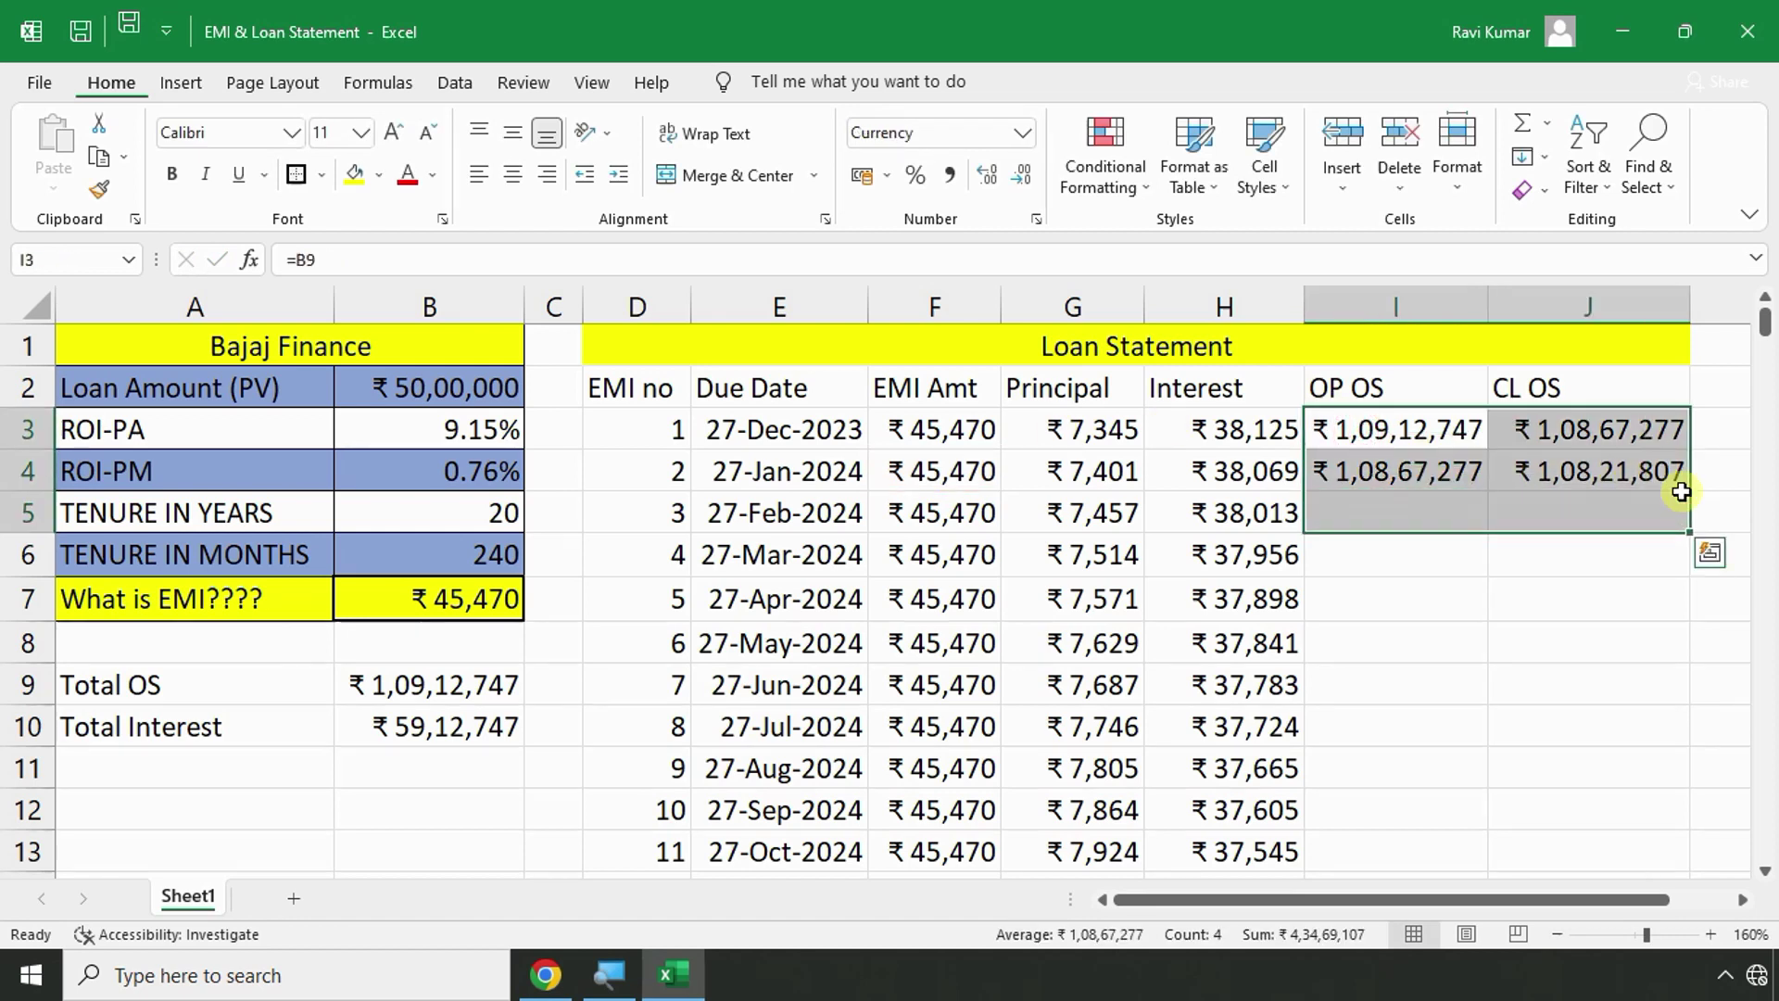
key(Delete)
click(1350, 435)
text(=)
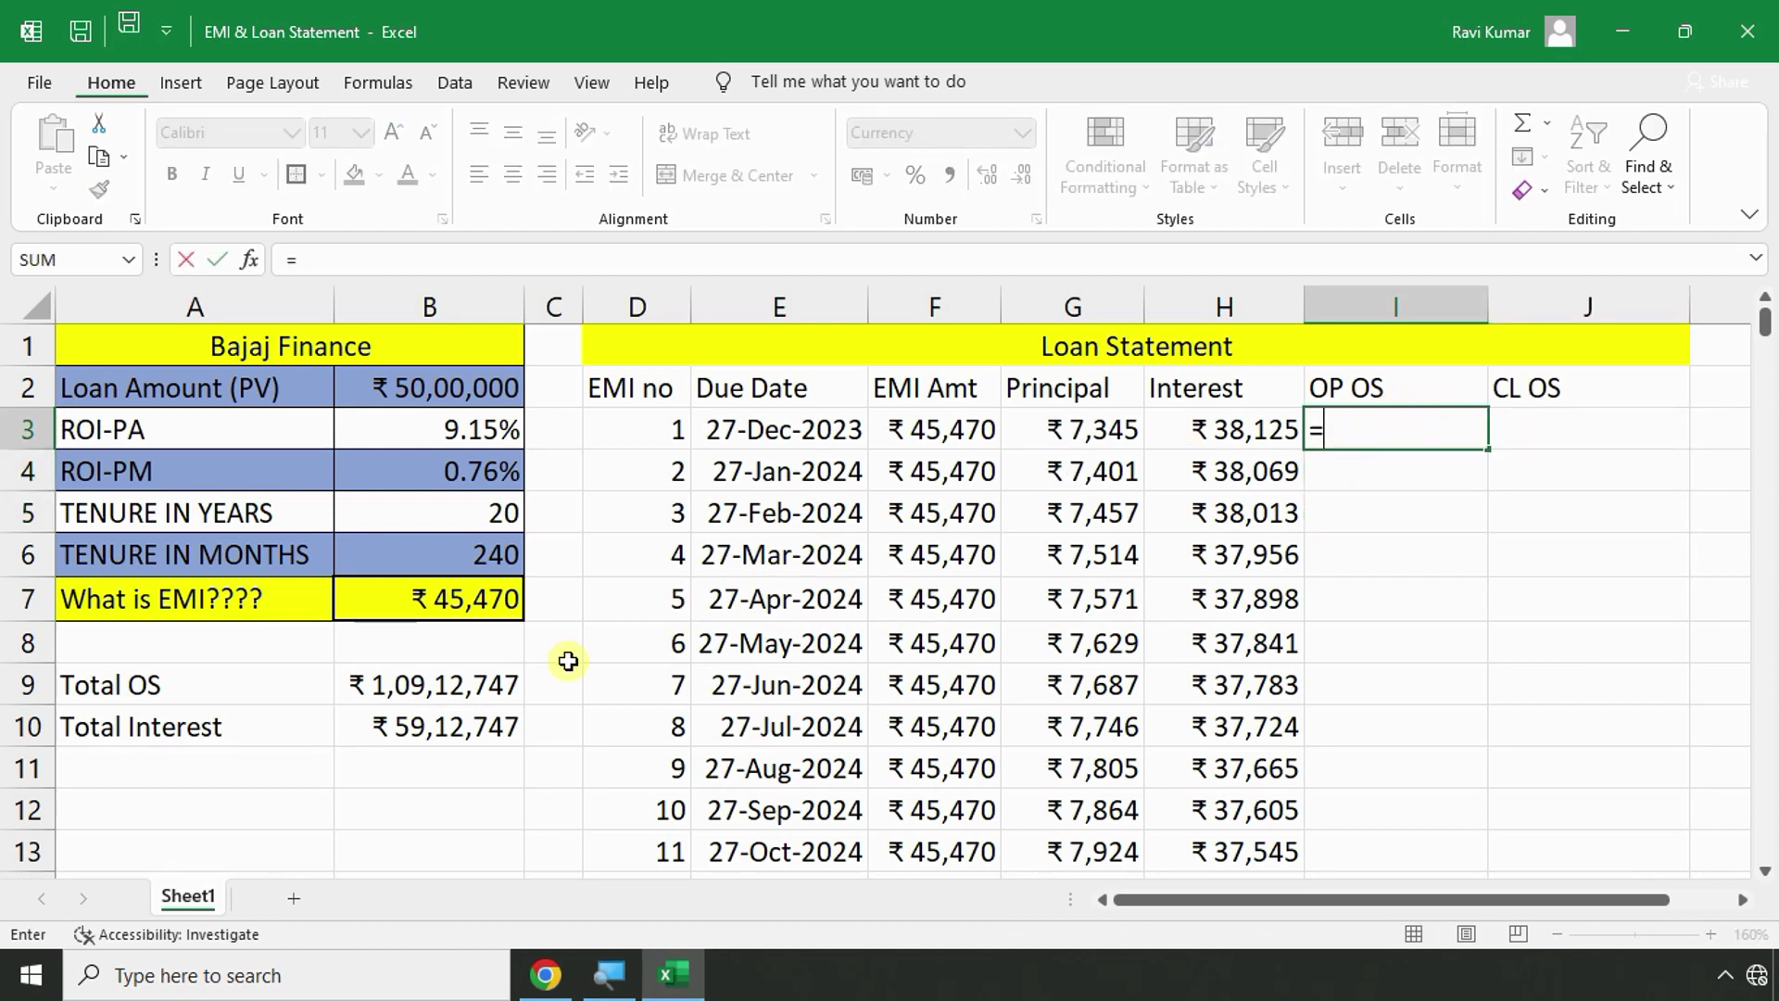
click(401, 684)
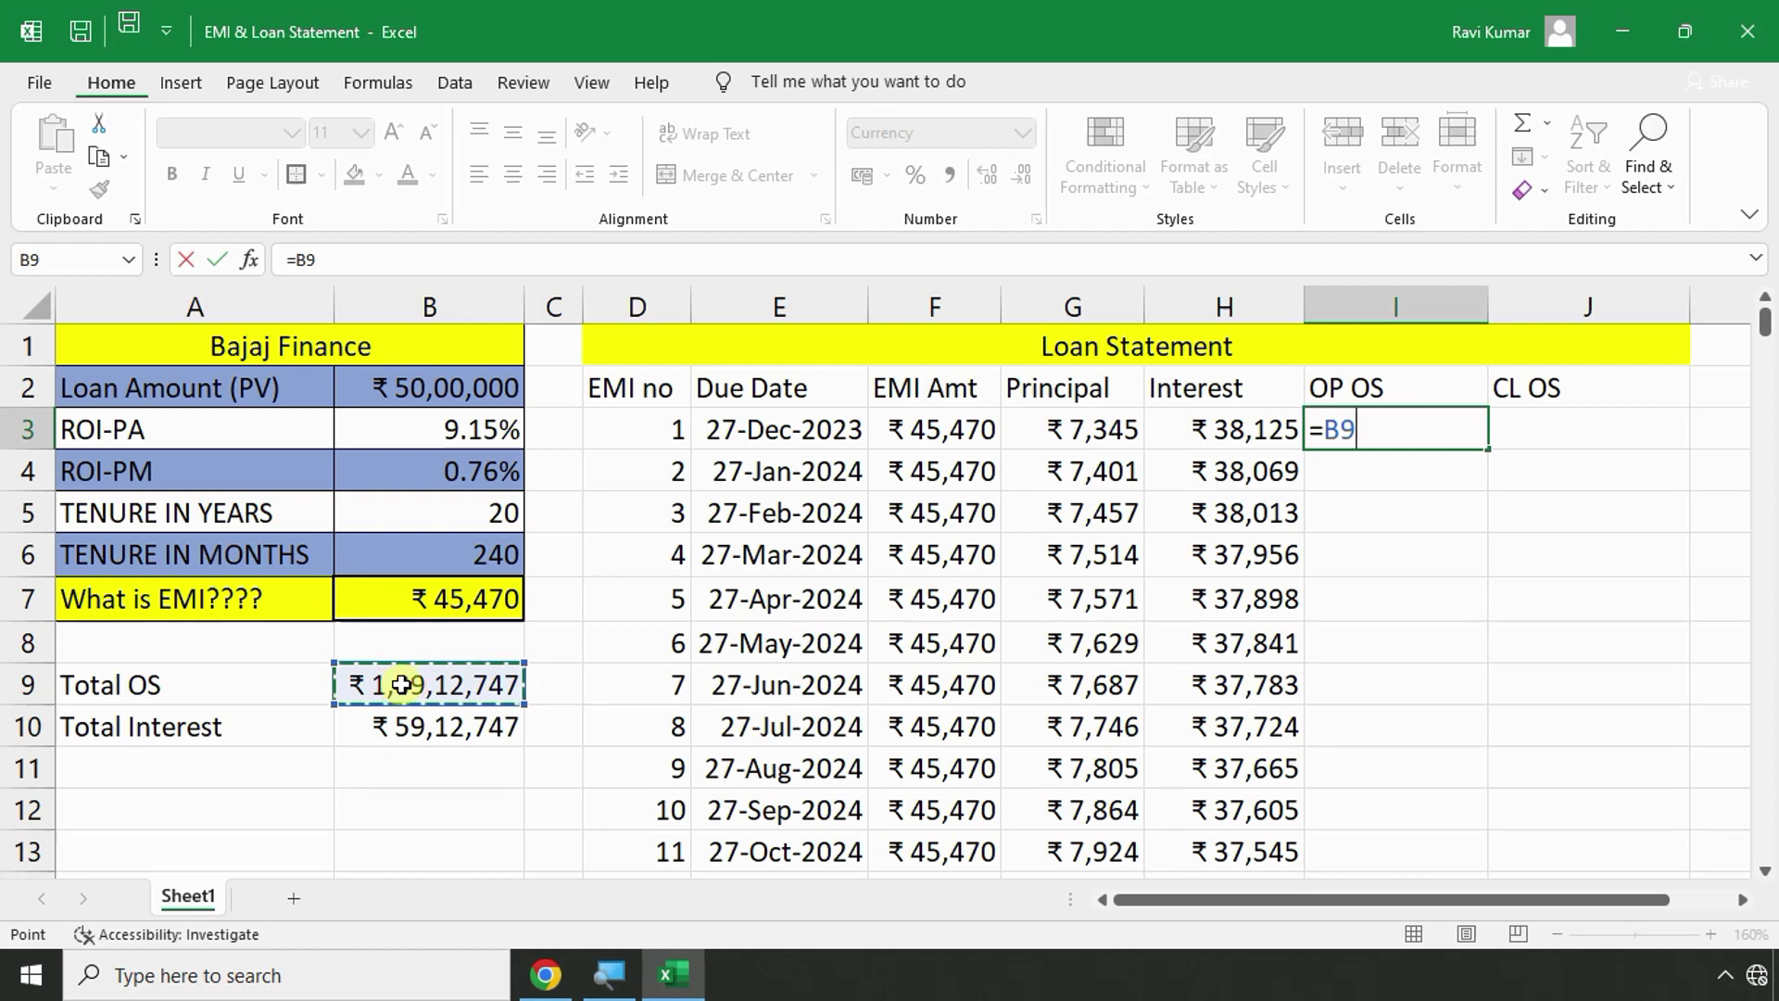
key(Return)
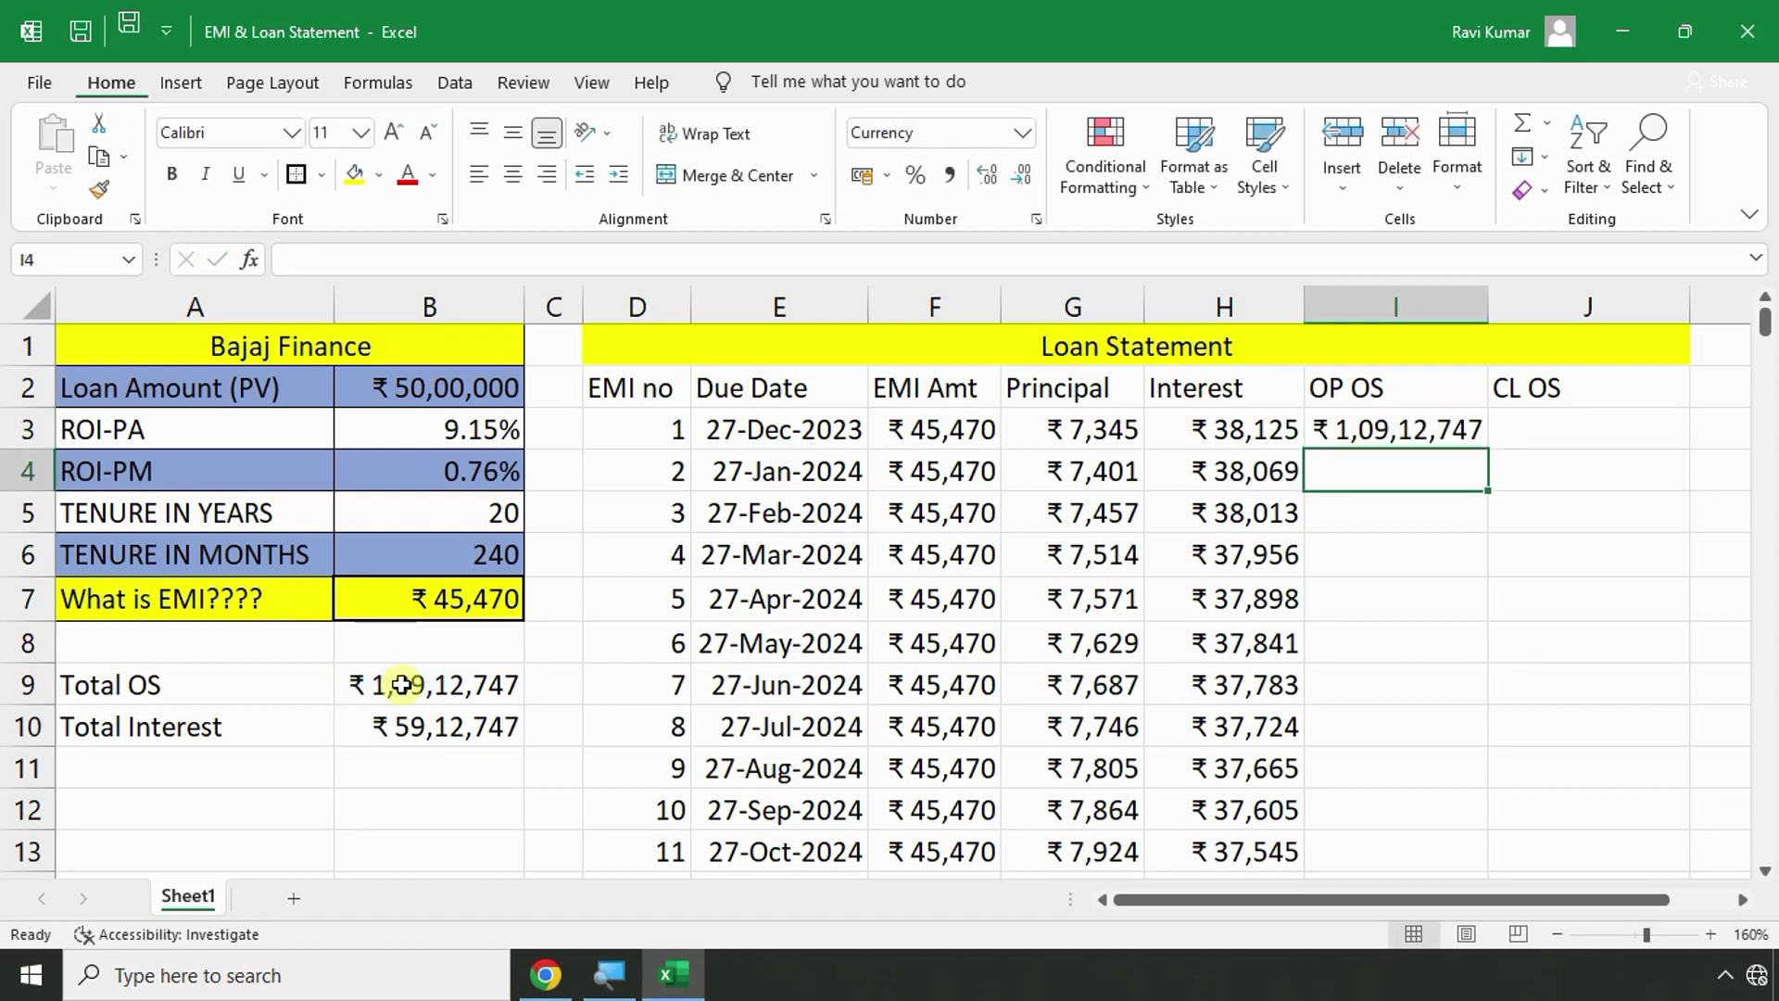
Calculate the first EMI's closing outstanding in J3 with =I3-F3.
click(1568, 437)
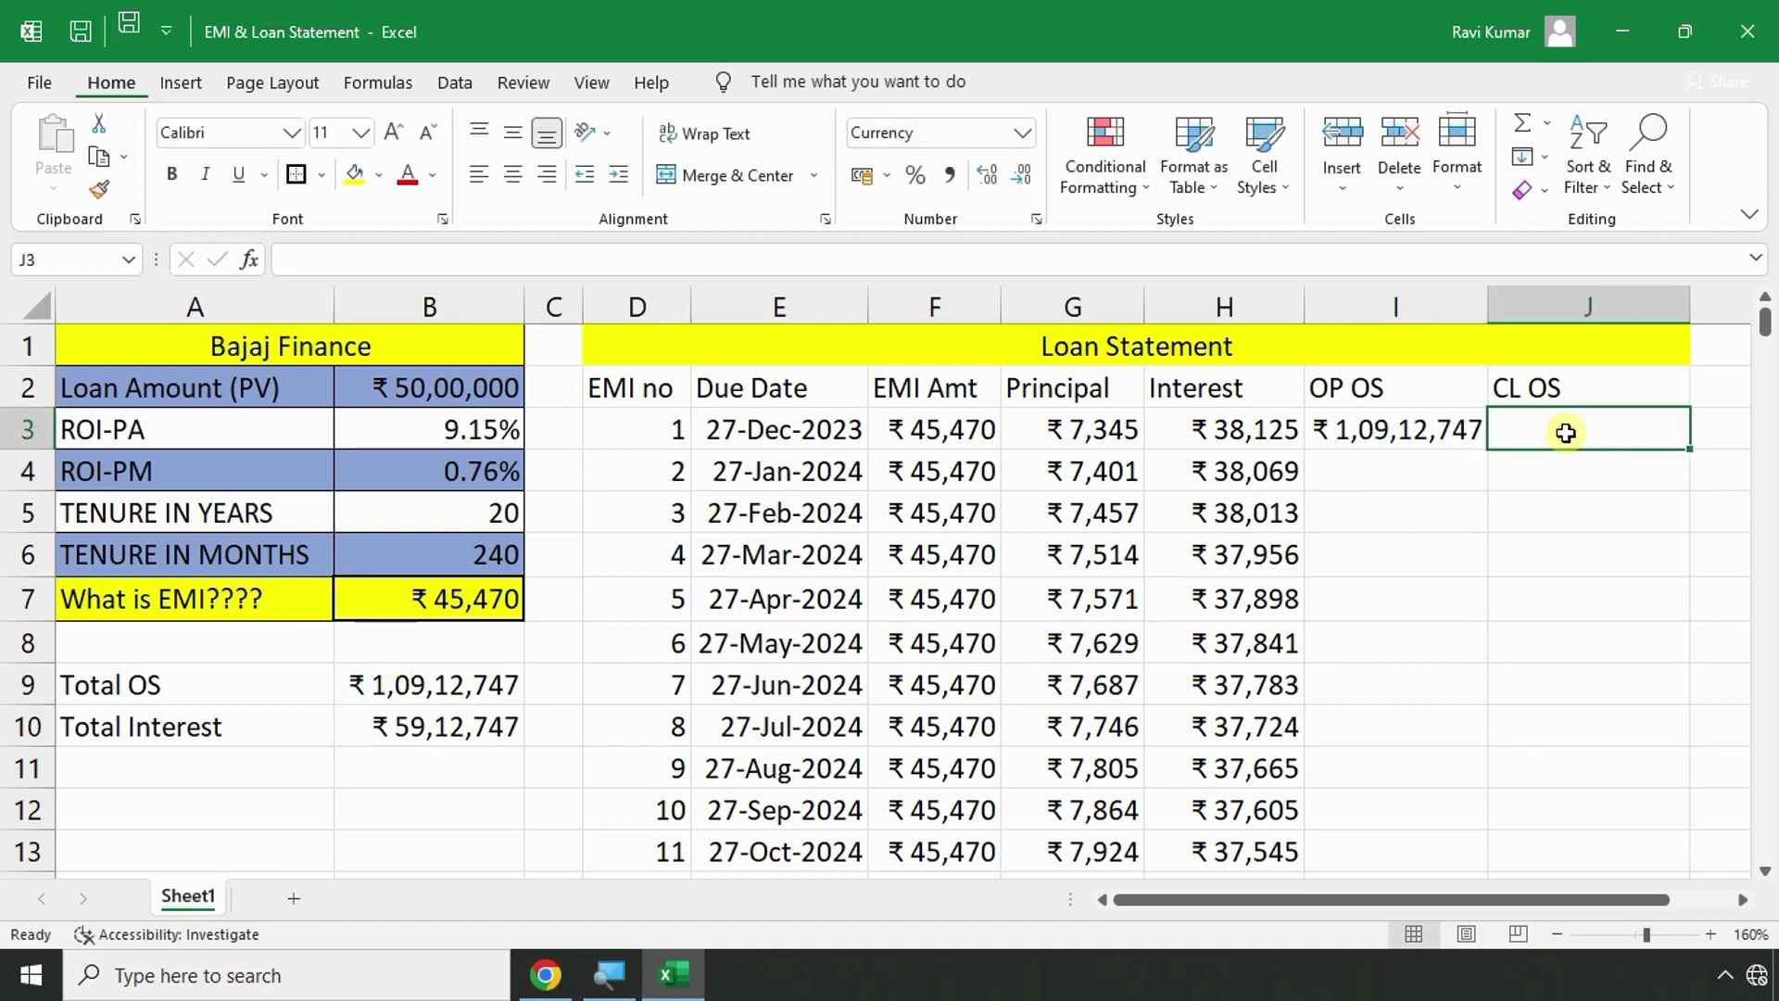
text(=)
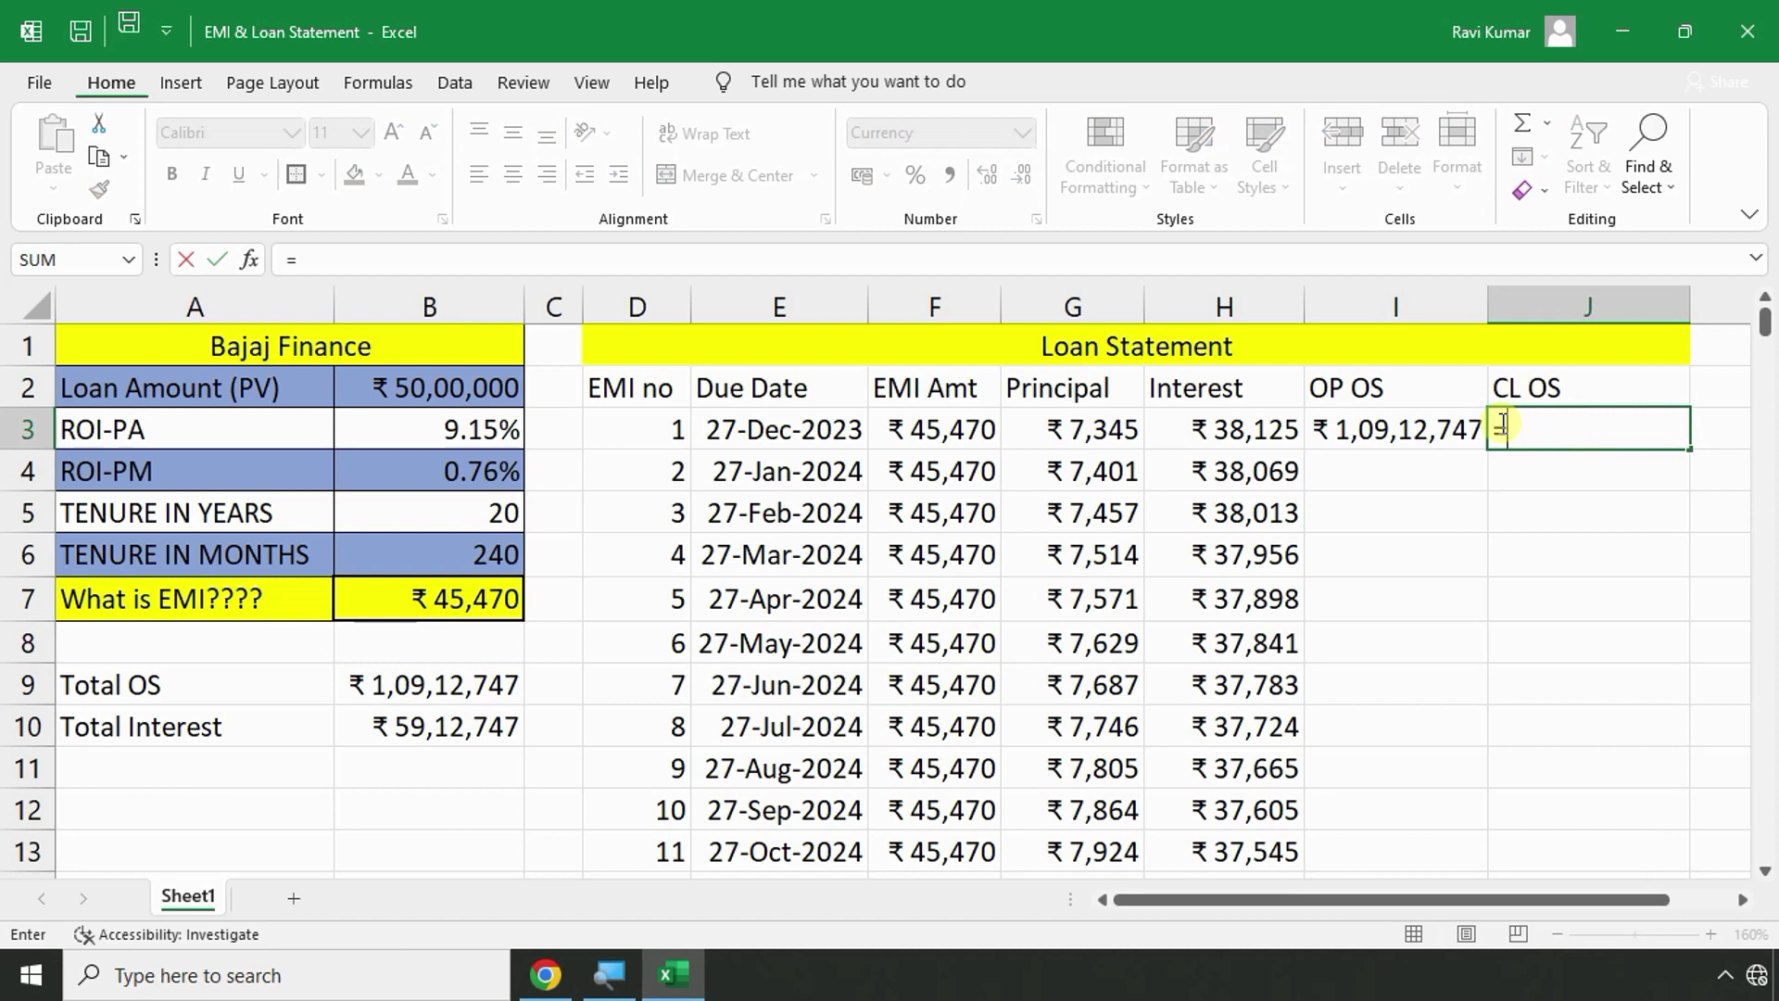
click(1408, 430)
text(-)
click(933, 432)
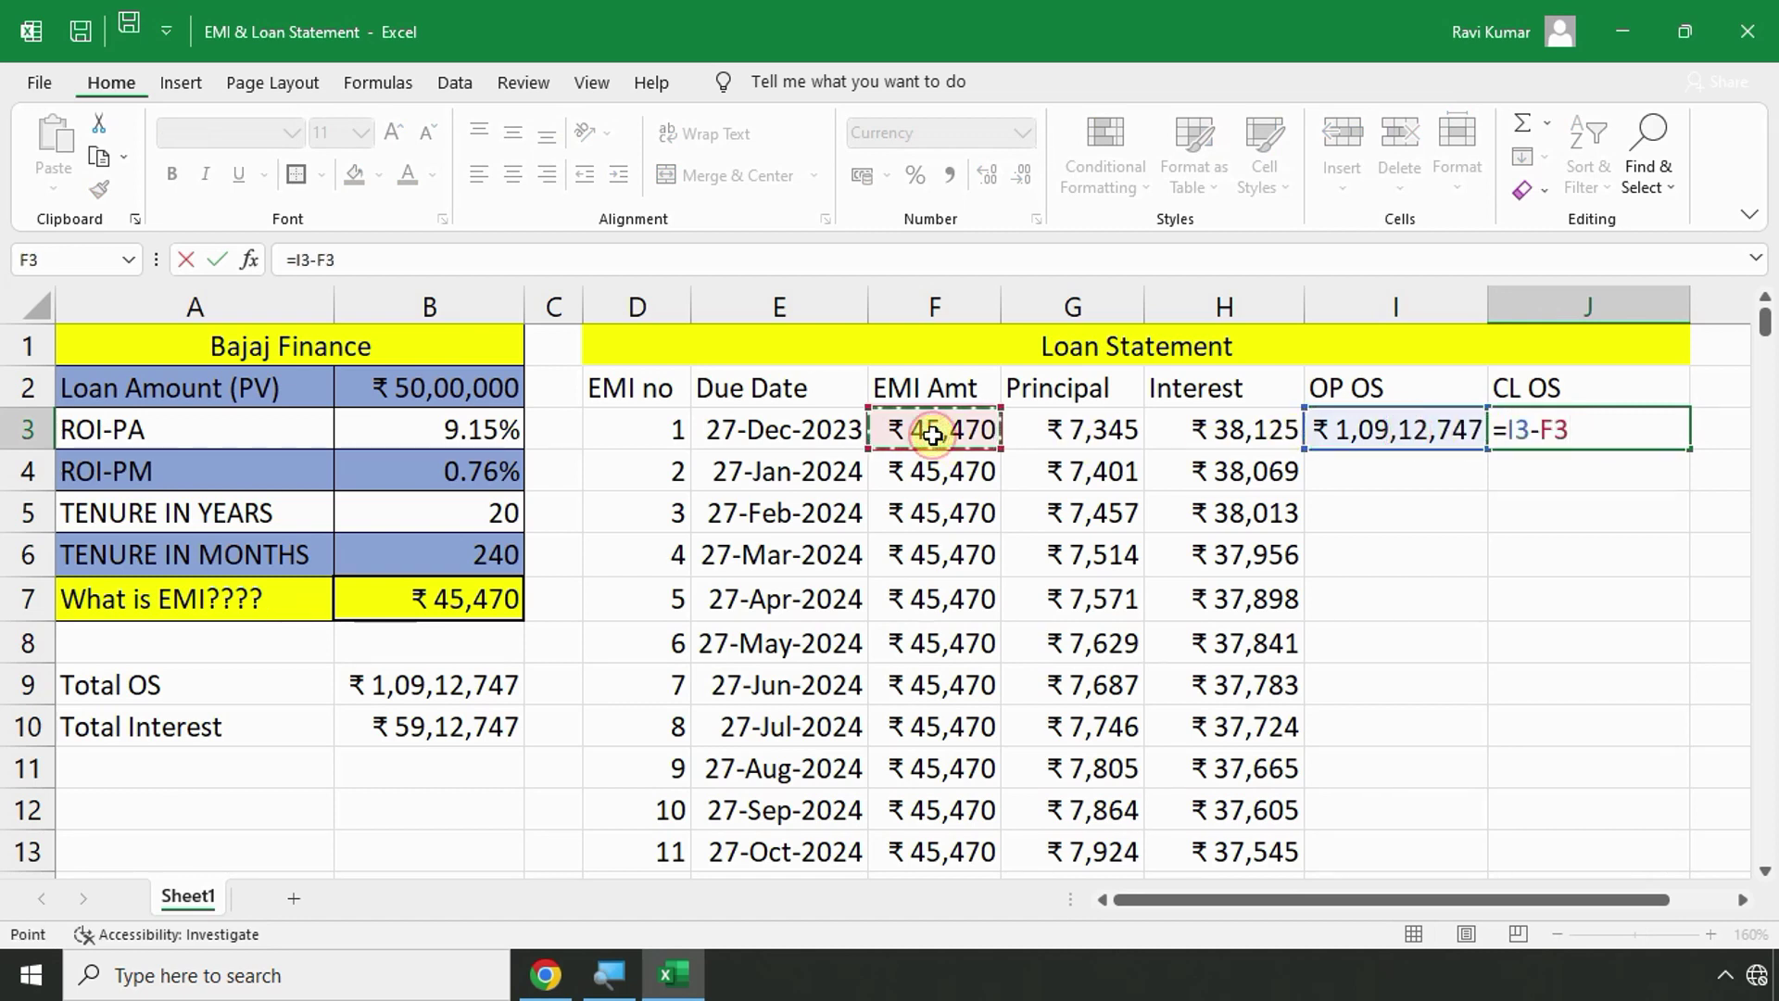
key(Return)
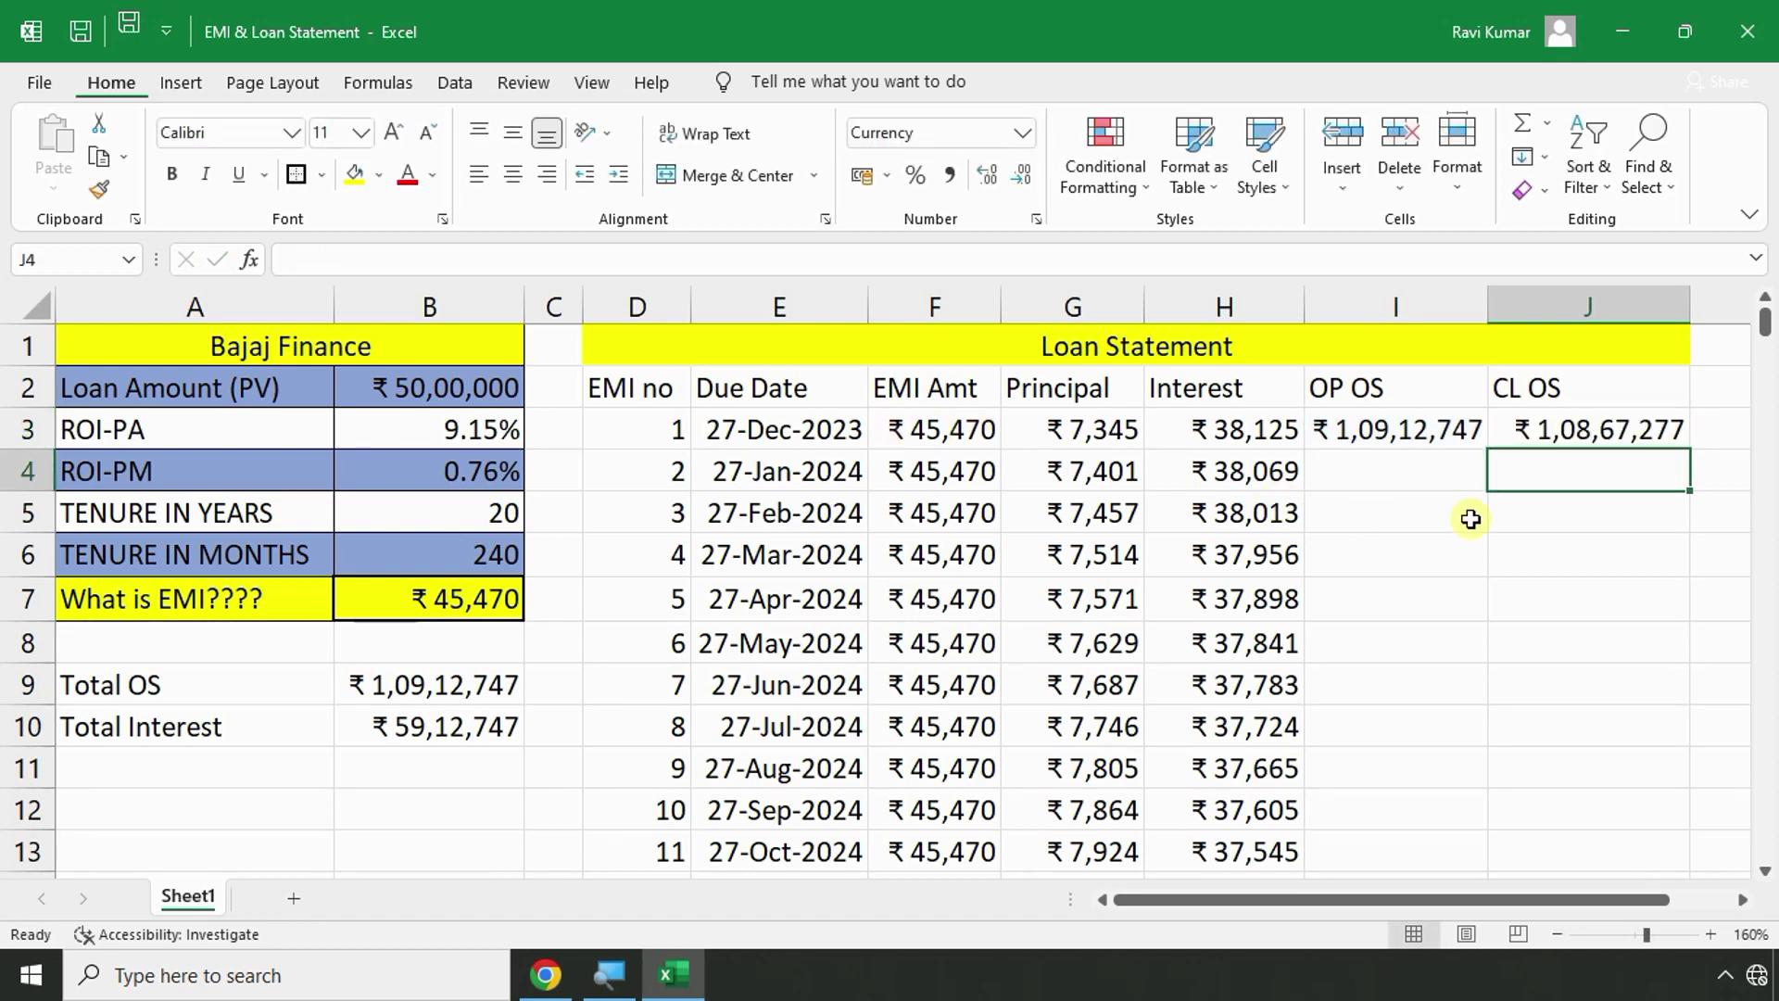
Bring the first EMI's closing outstanding into OP OS cell I4 with =J3.
click(1345, 470)
text(=)
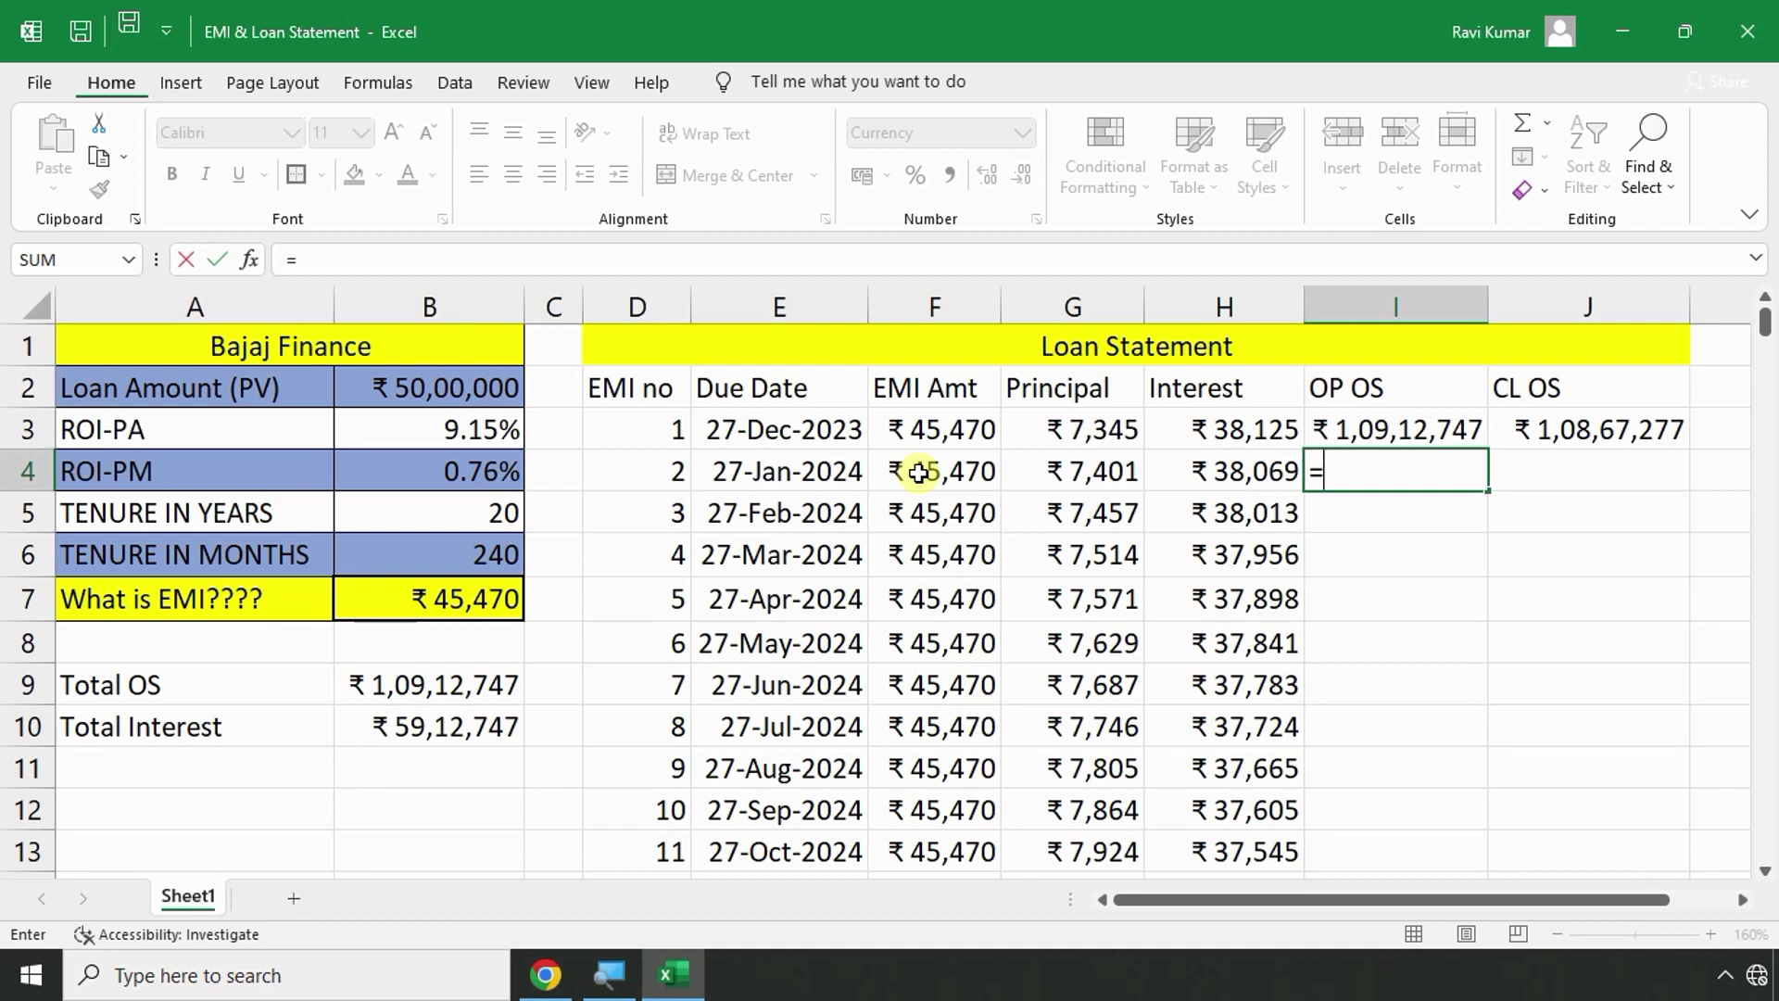
click(1617, 429)
key(Return)
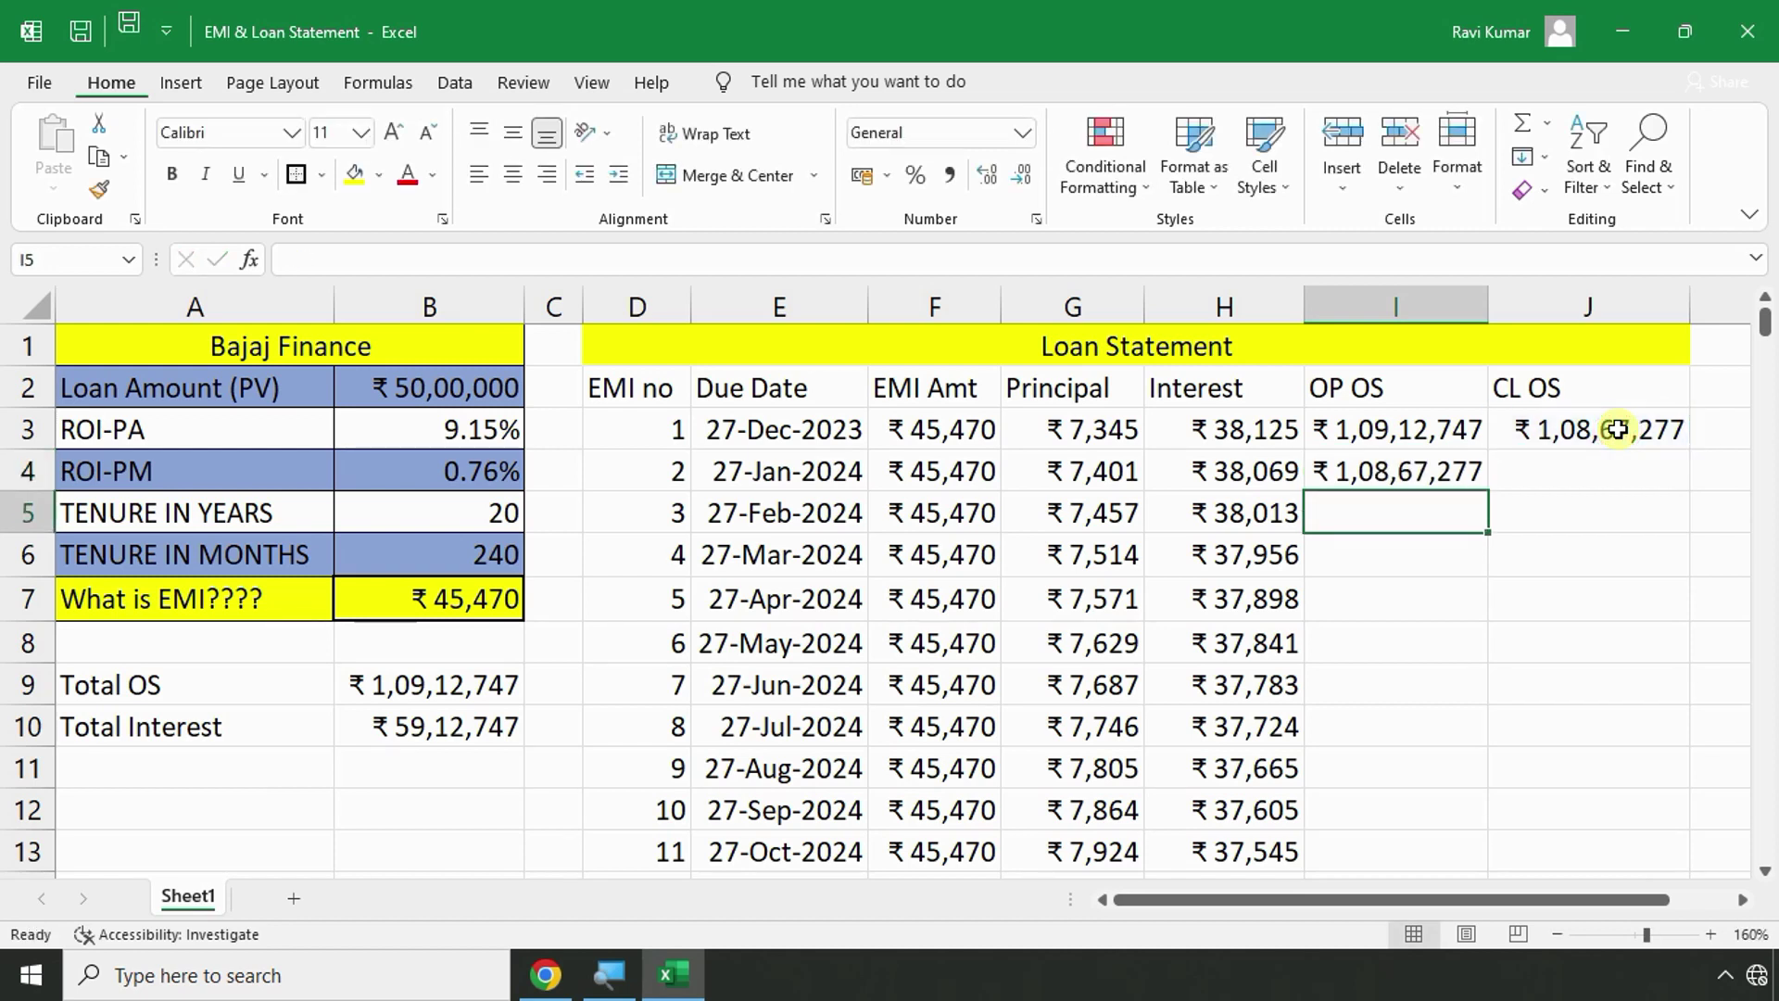
Enter =I4-F4 in J4 as the second EMI's closing outstanding.
double_click(1604, 475)
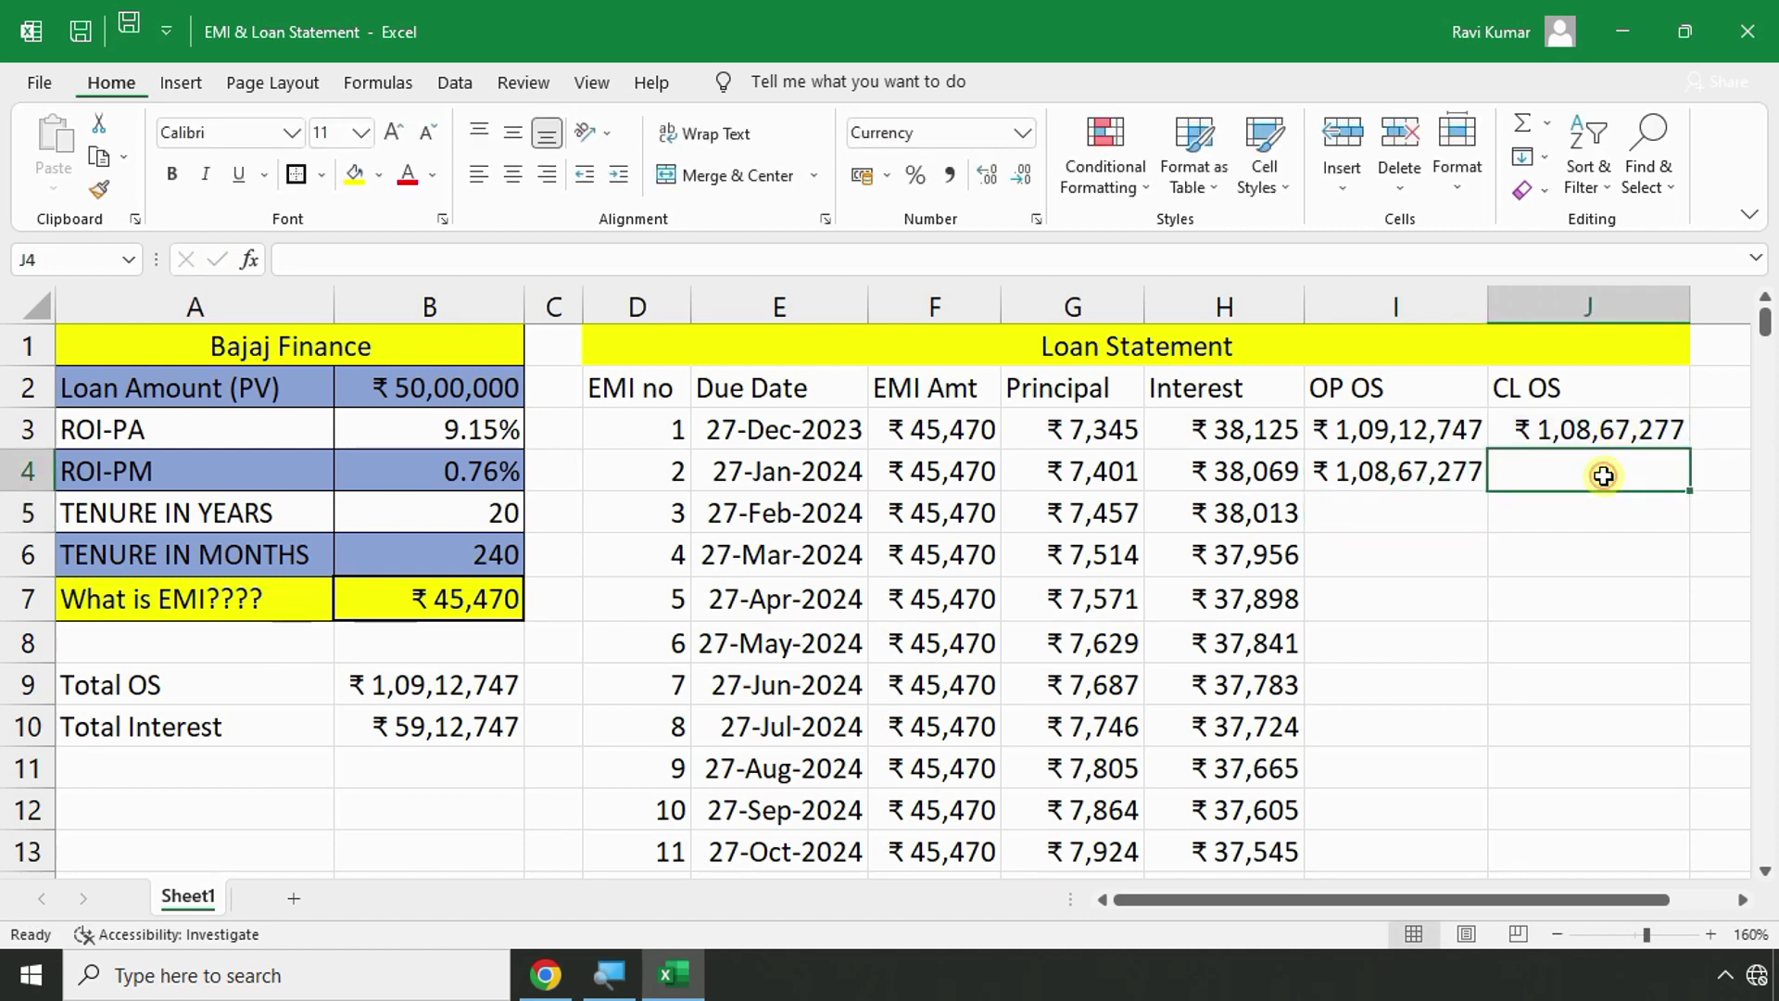
text(=)
click(1418, 471)
text(-)
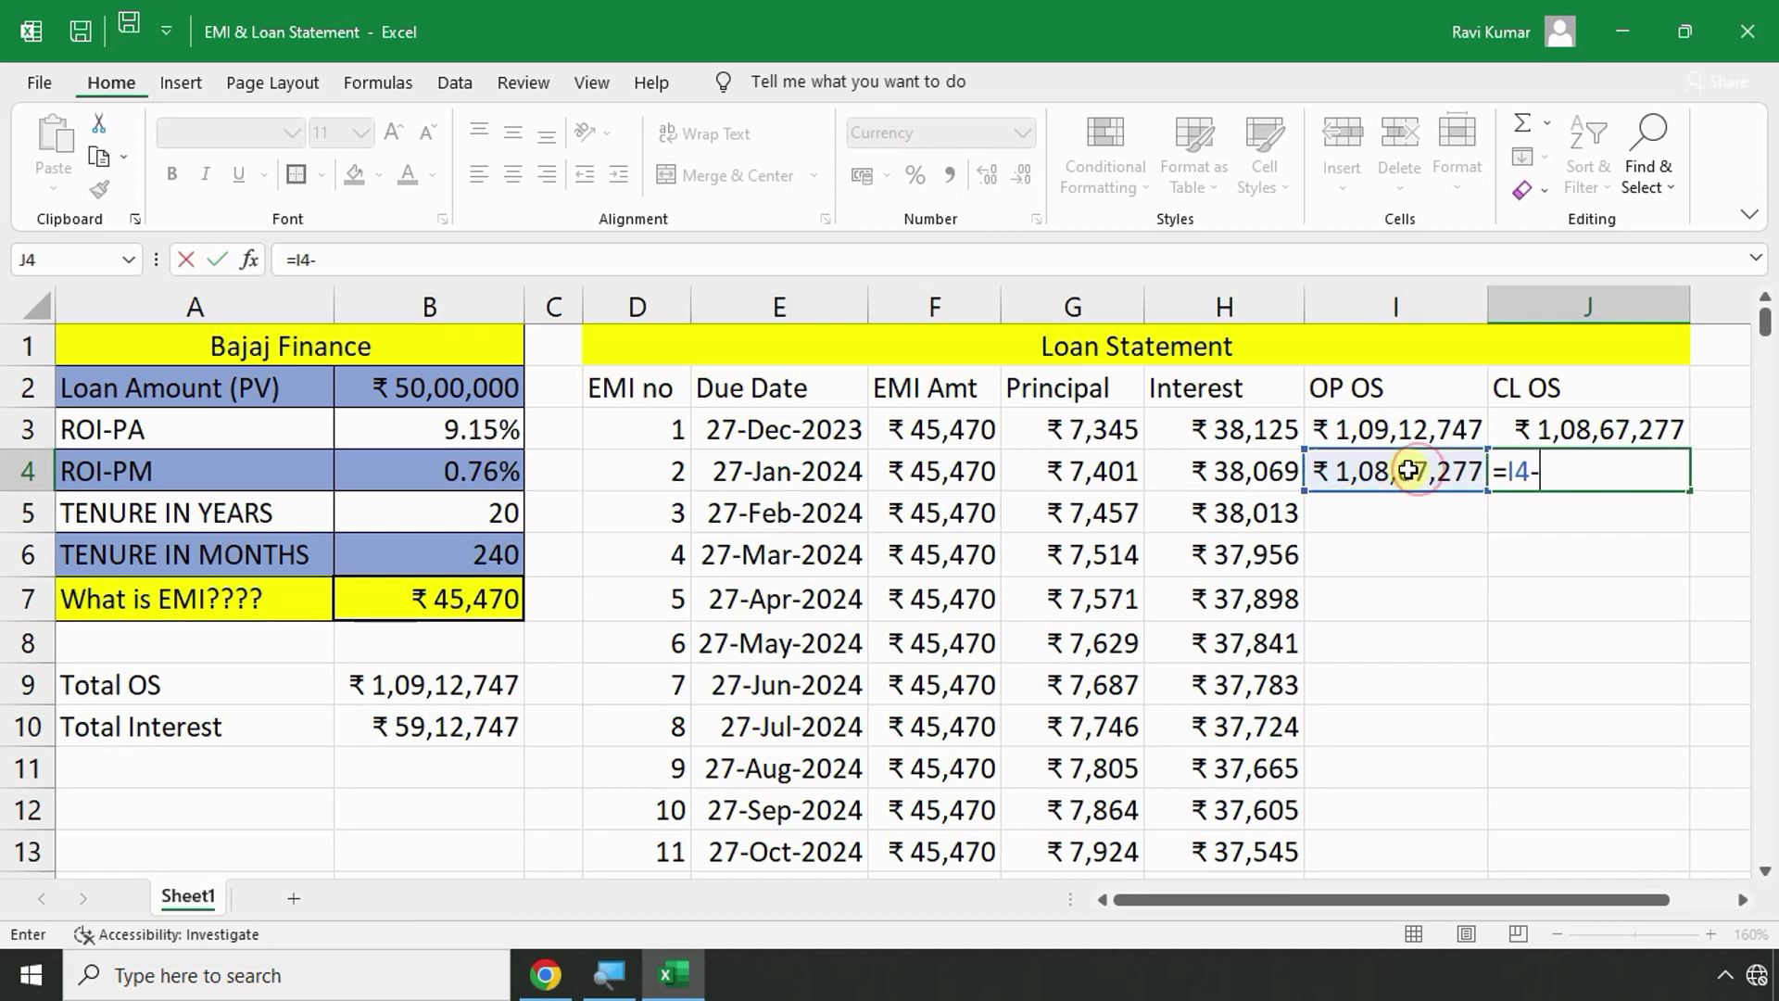
click(945, 487)
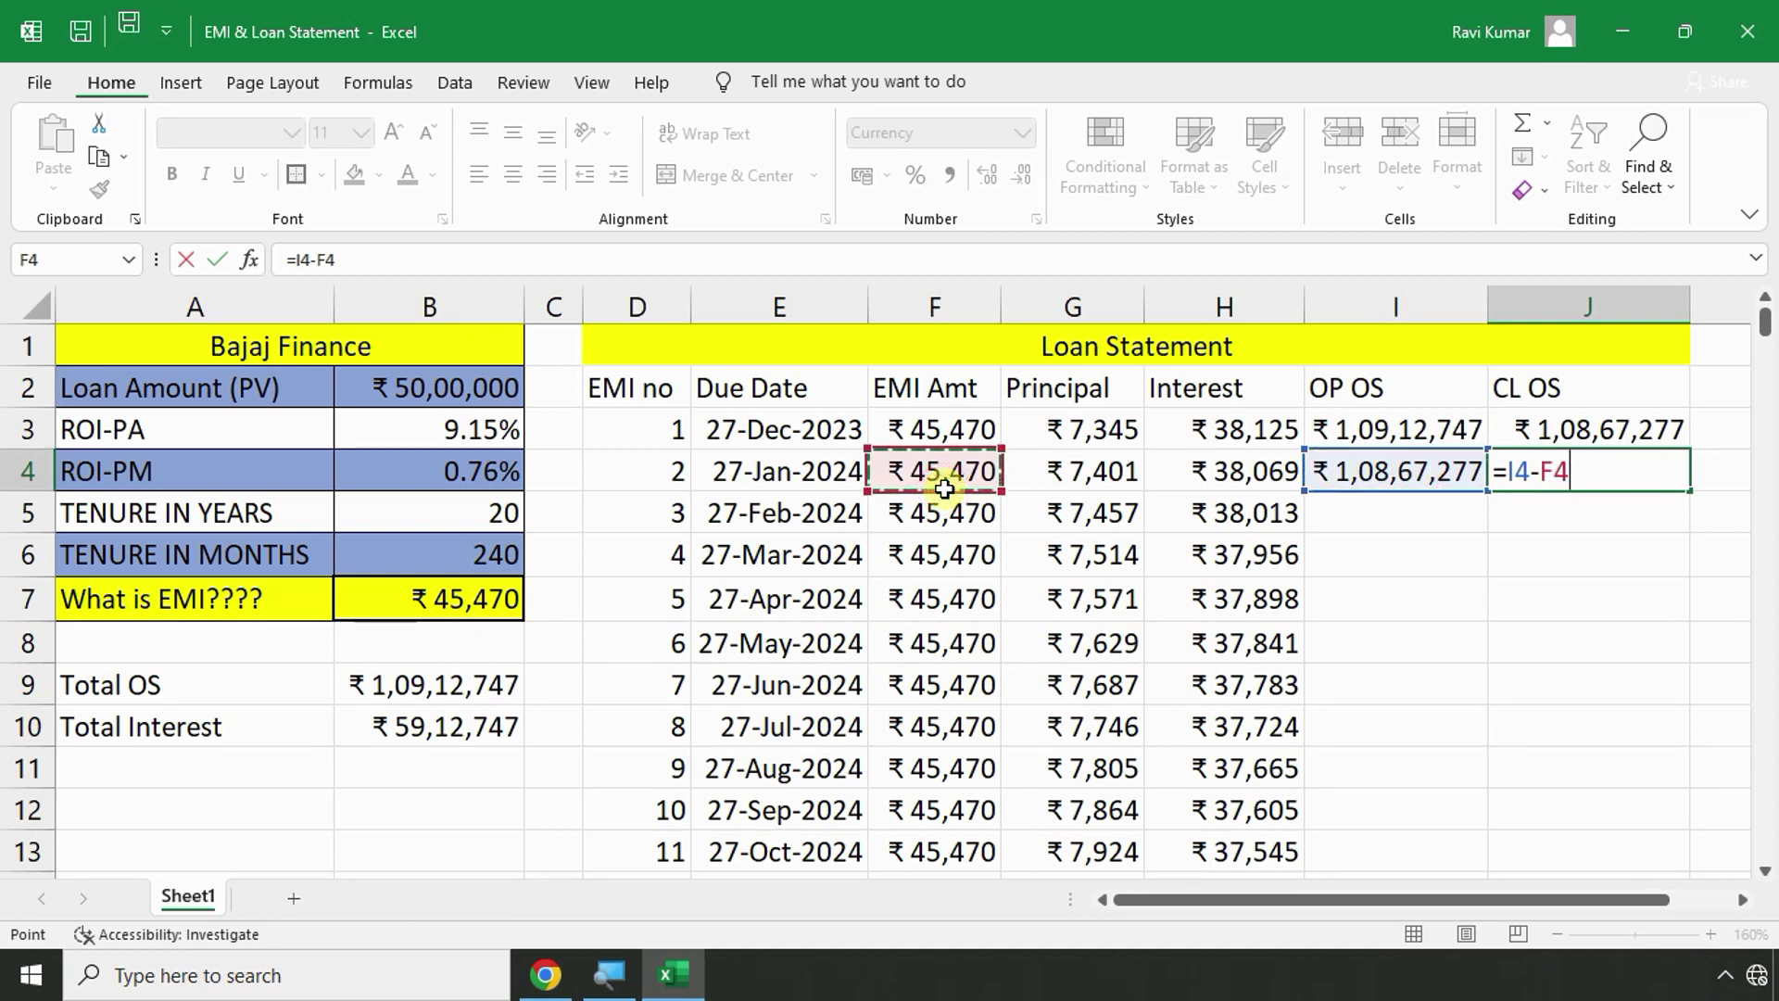
key(Return)
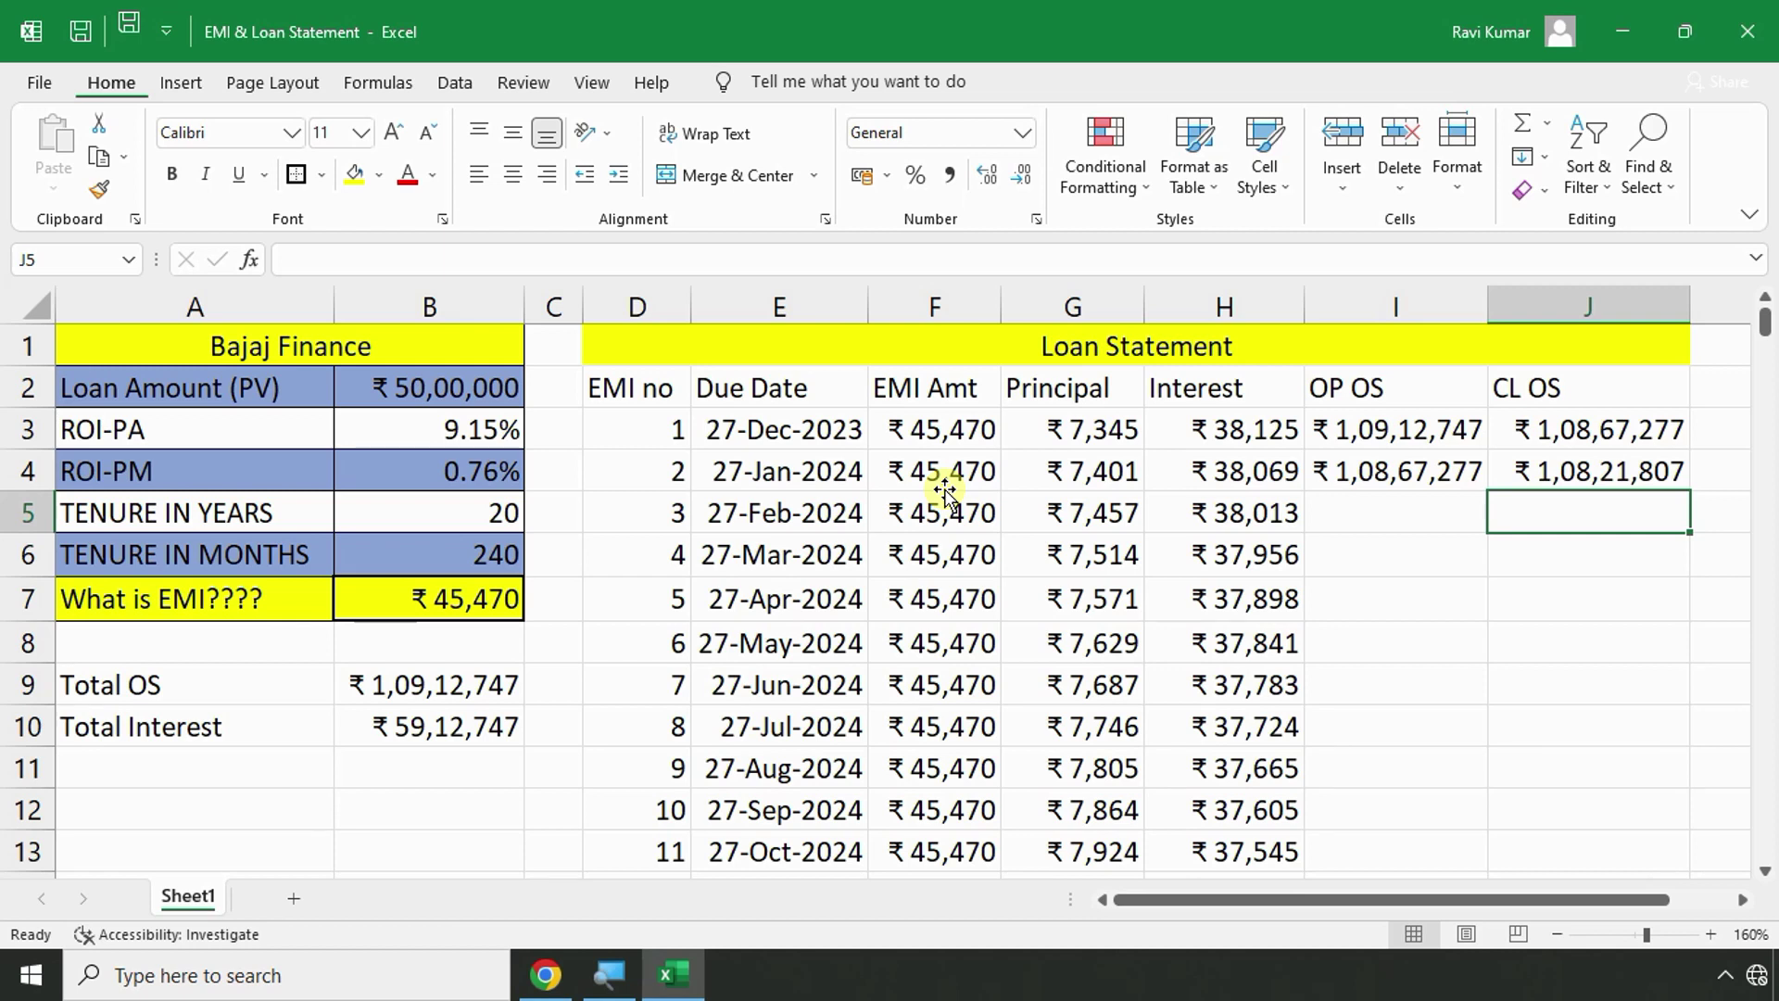
Fill the I4 and J4 formulas down the OP OS and CL OS columns for all remaining EMI rows.
click(1375, 469)
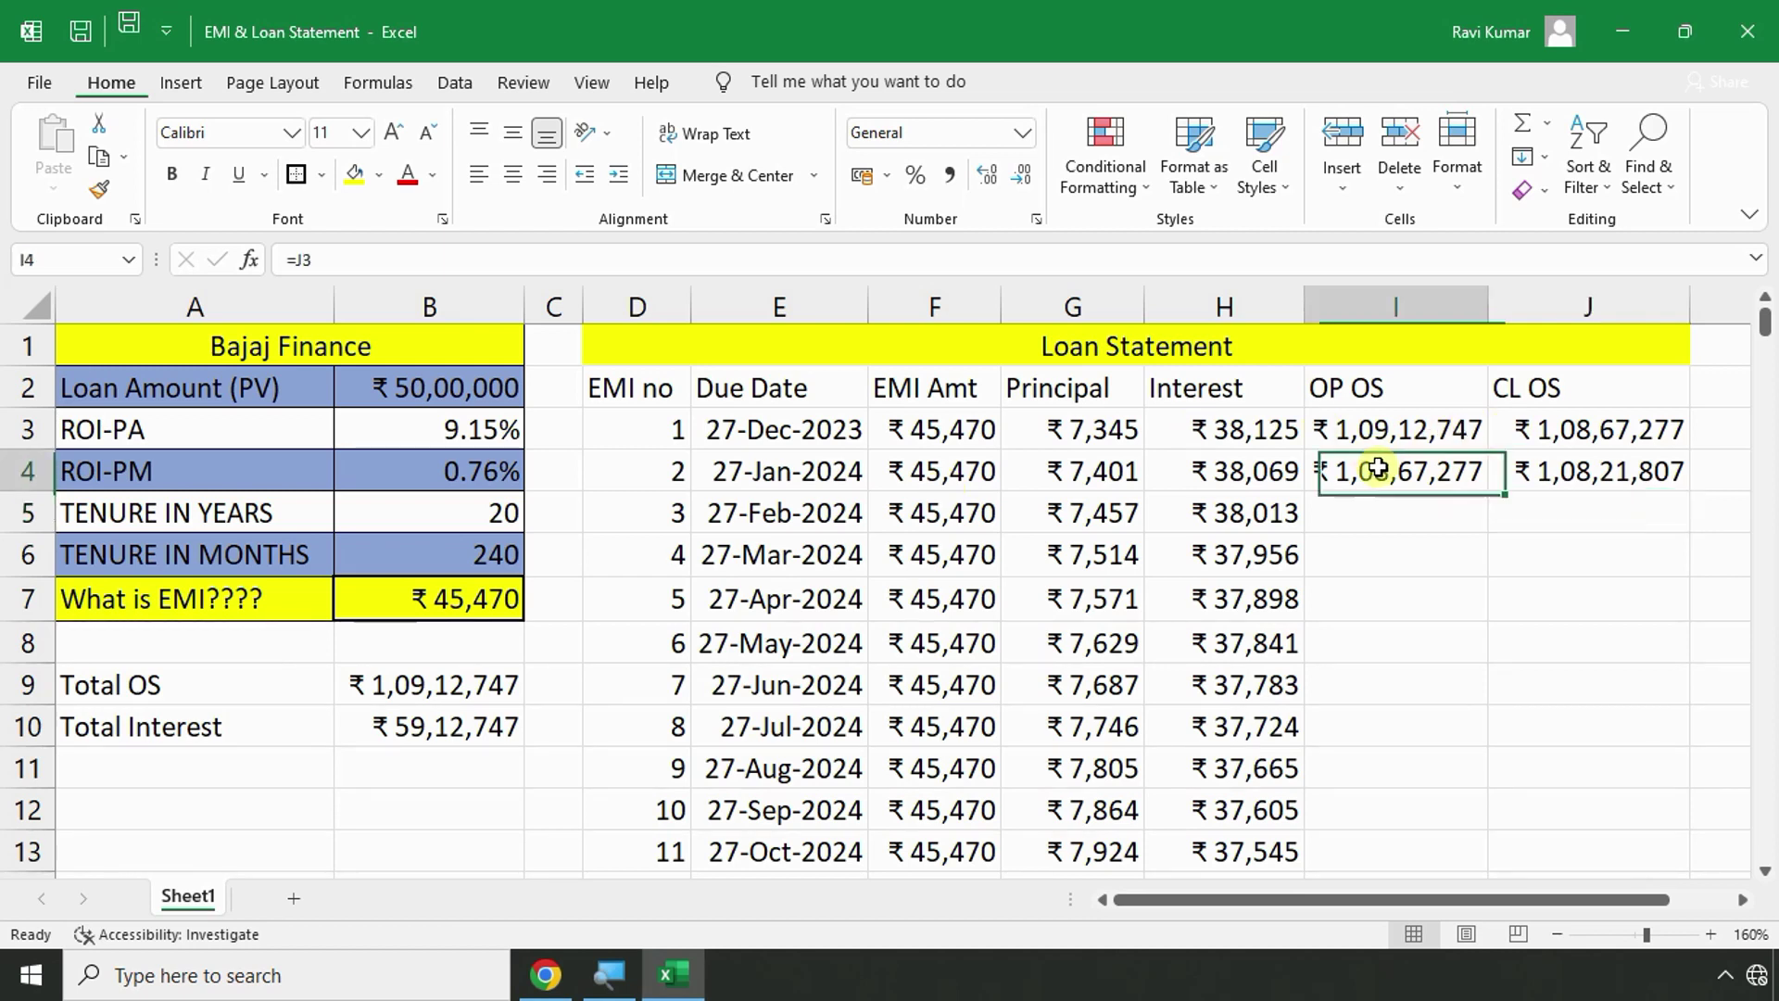
double_click(1483, 505)
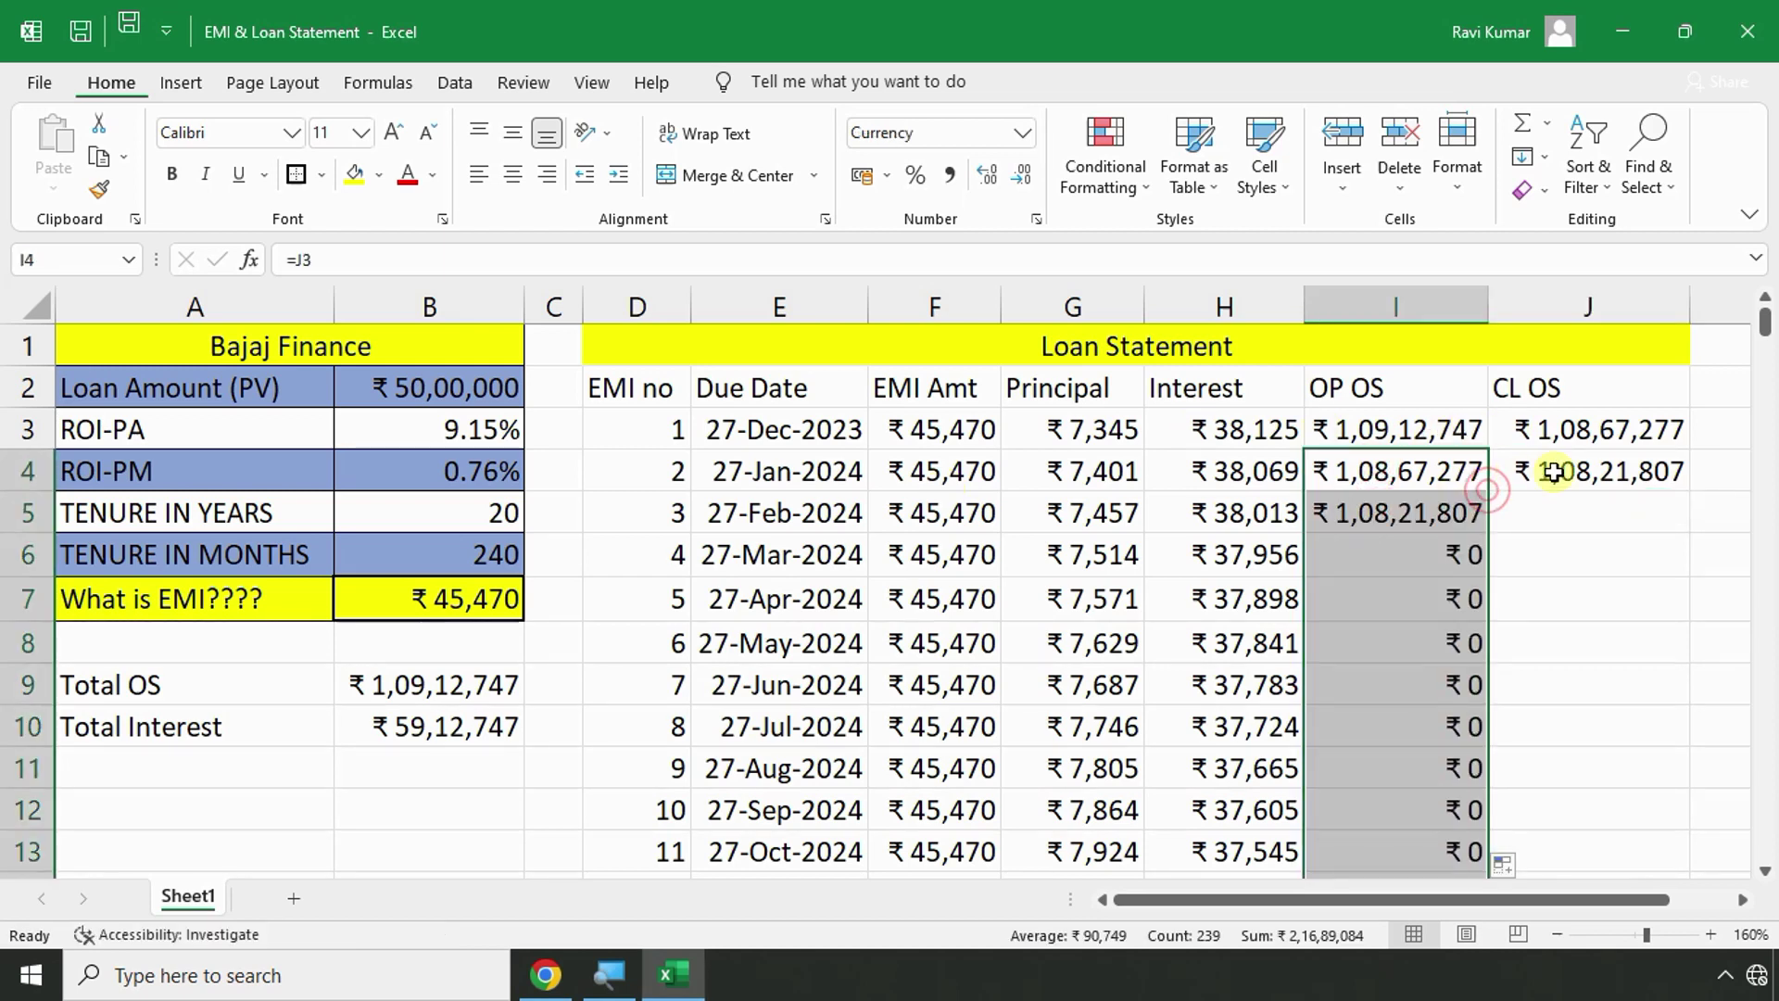
click(1654, 481)
double_click(1689, 490)
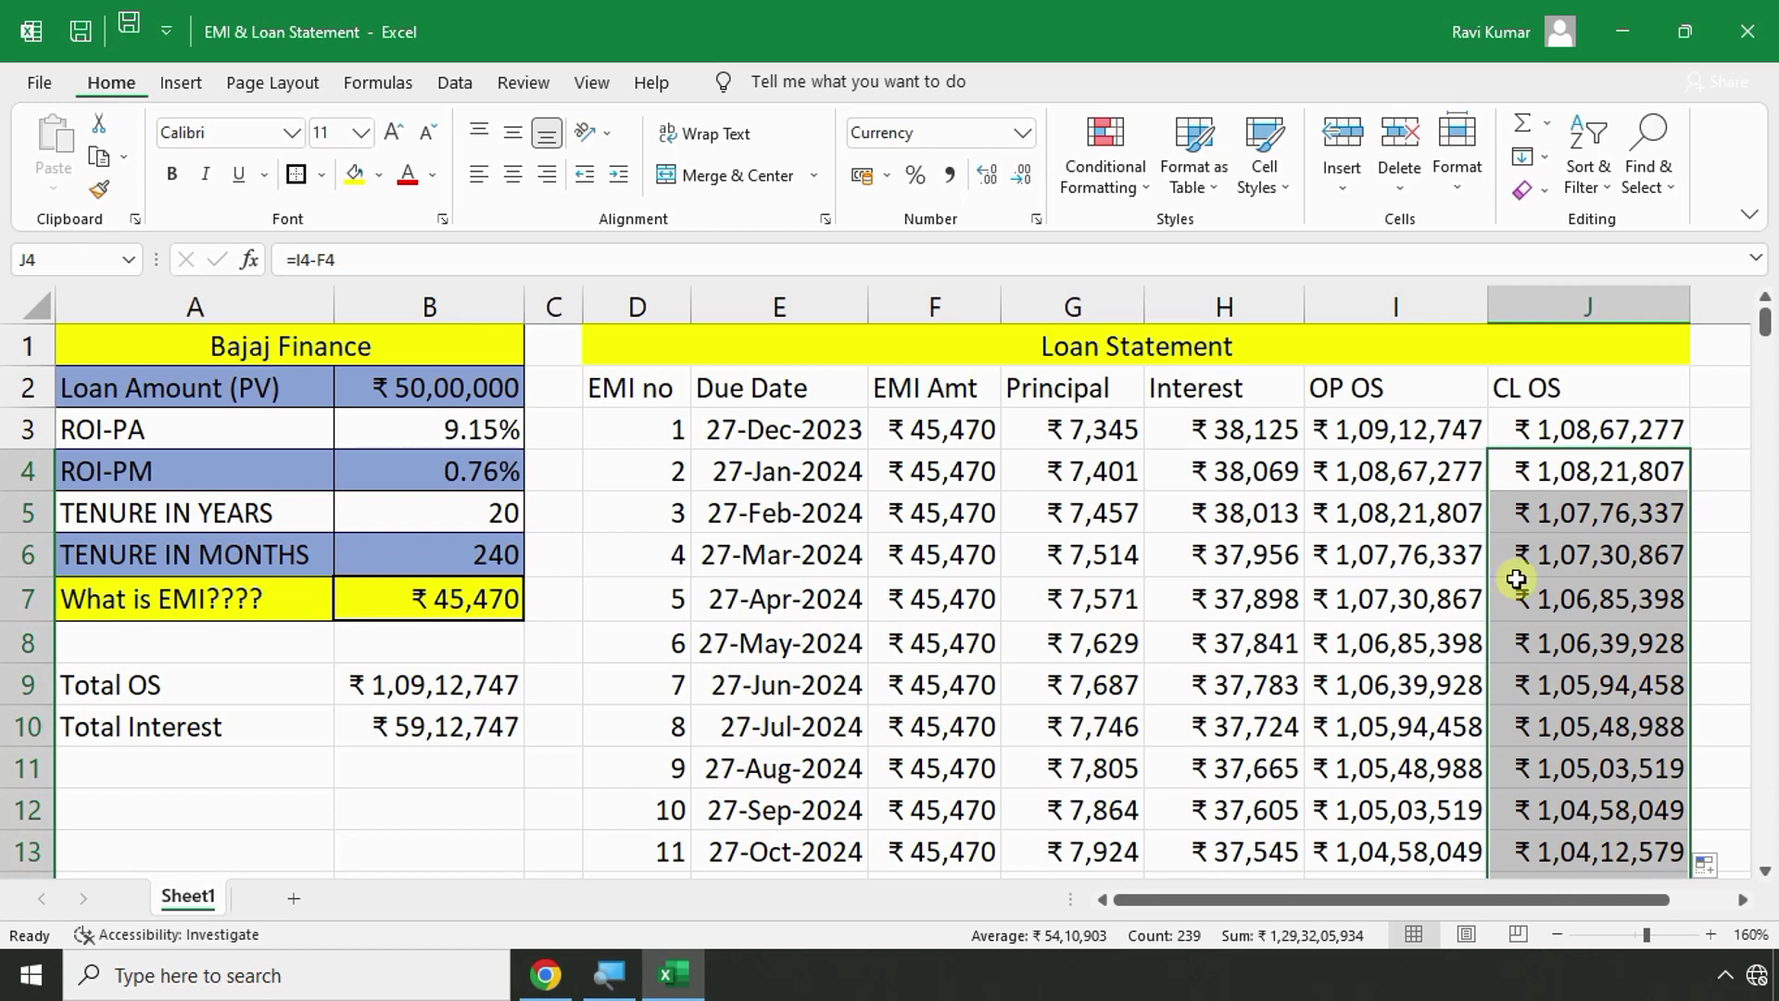
Examine the OP OS and CL OS values down to the final EMI row, including the closing outstanding in J242.
click(1354, 598)
scroll(1355, 599, down, 2)
scroll(1355, 599, down, 20)
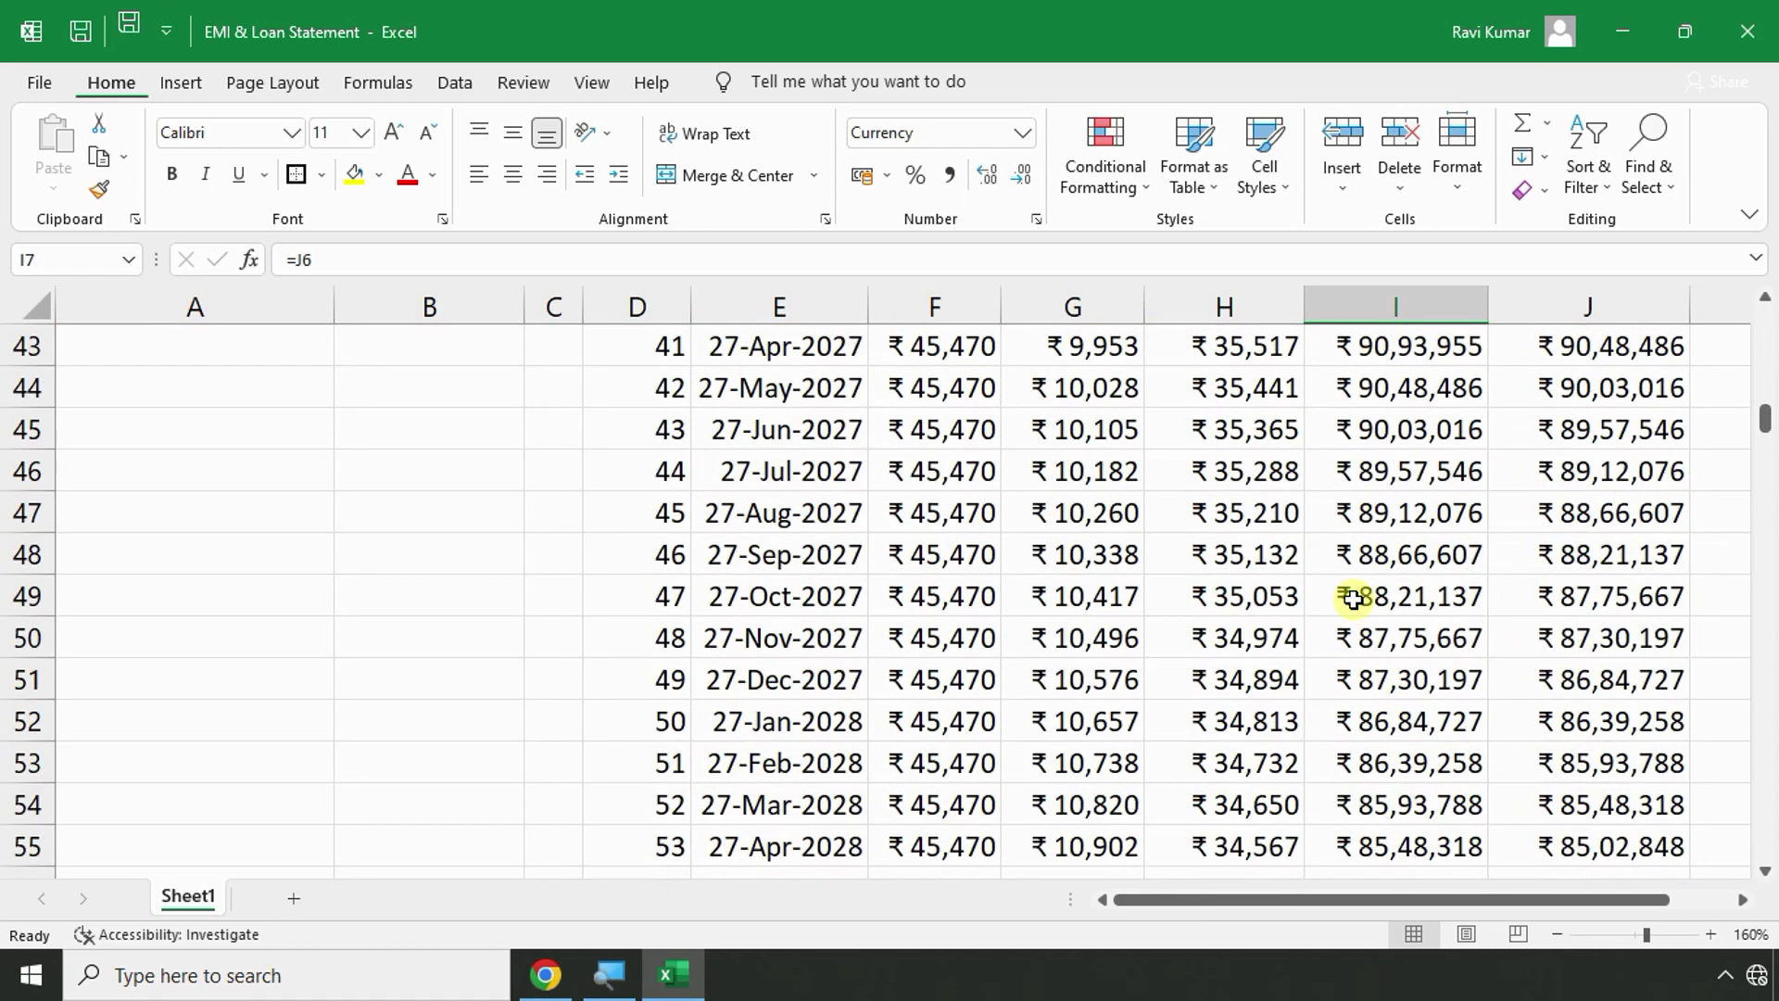
scroll(1351, 601, down, 19)
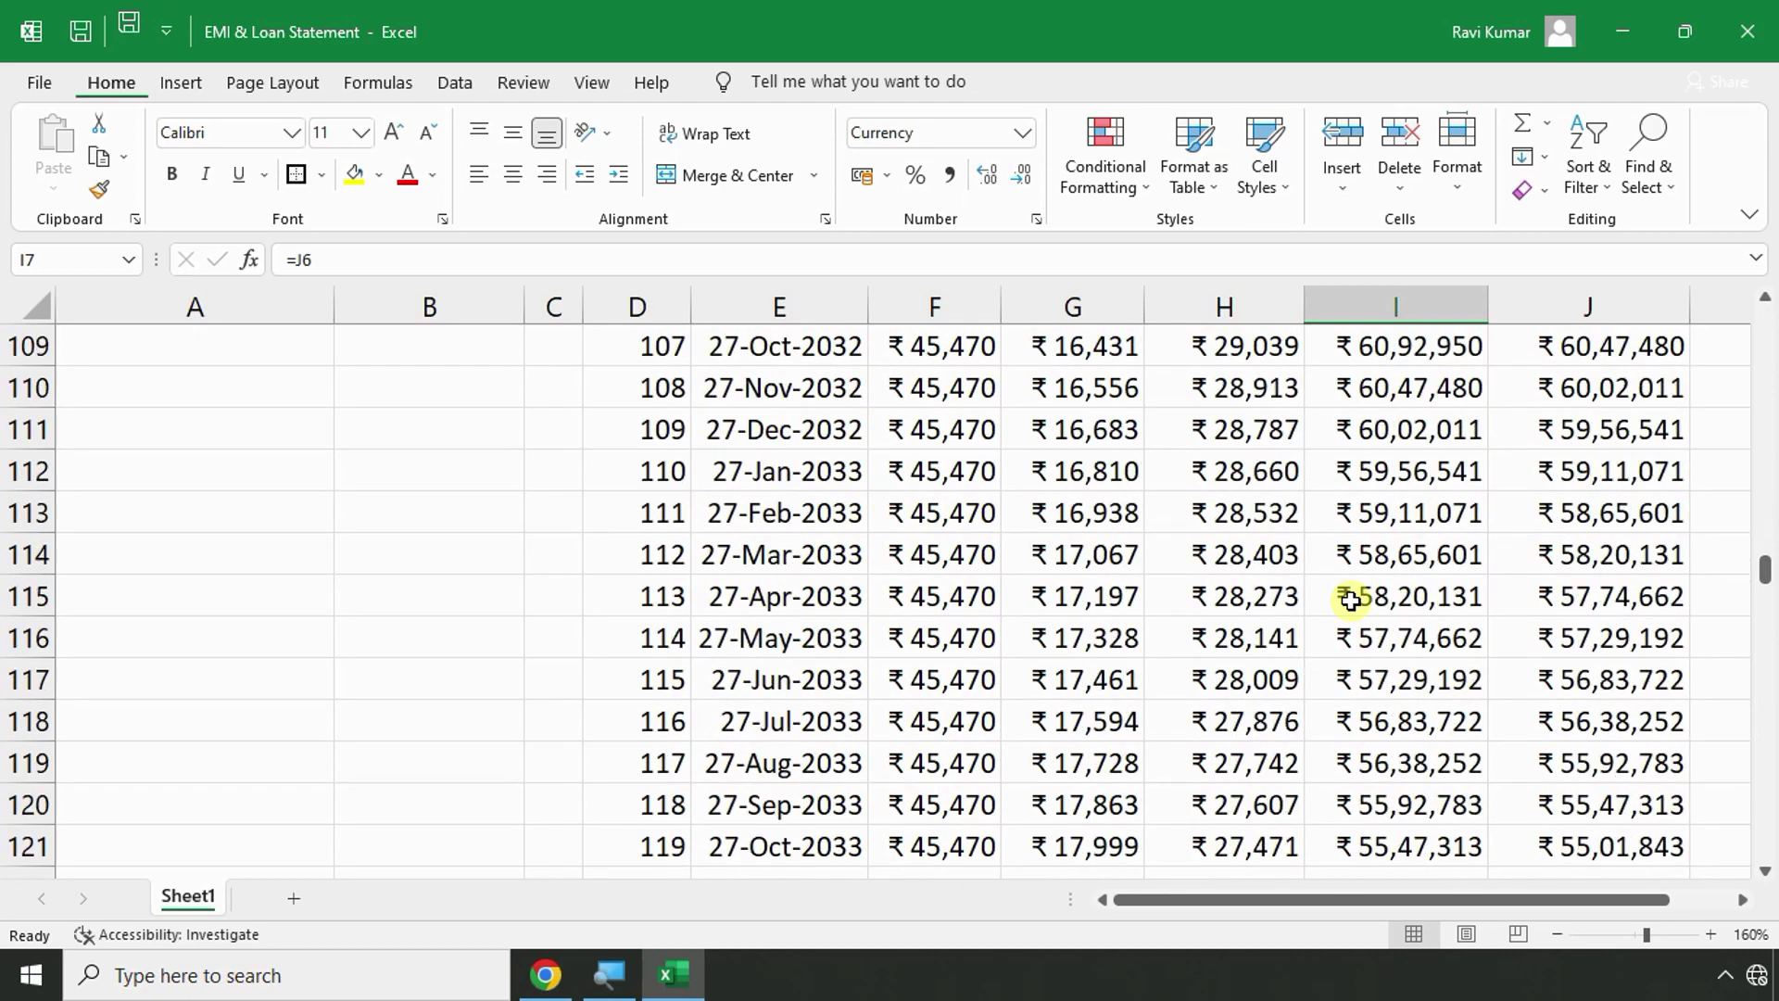
scroll(1351, 601, down, 18)
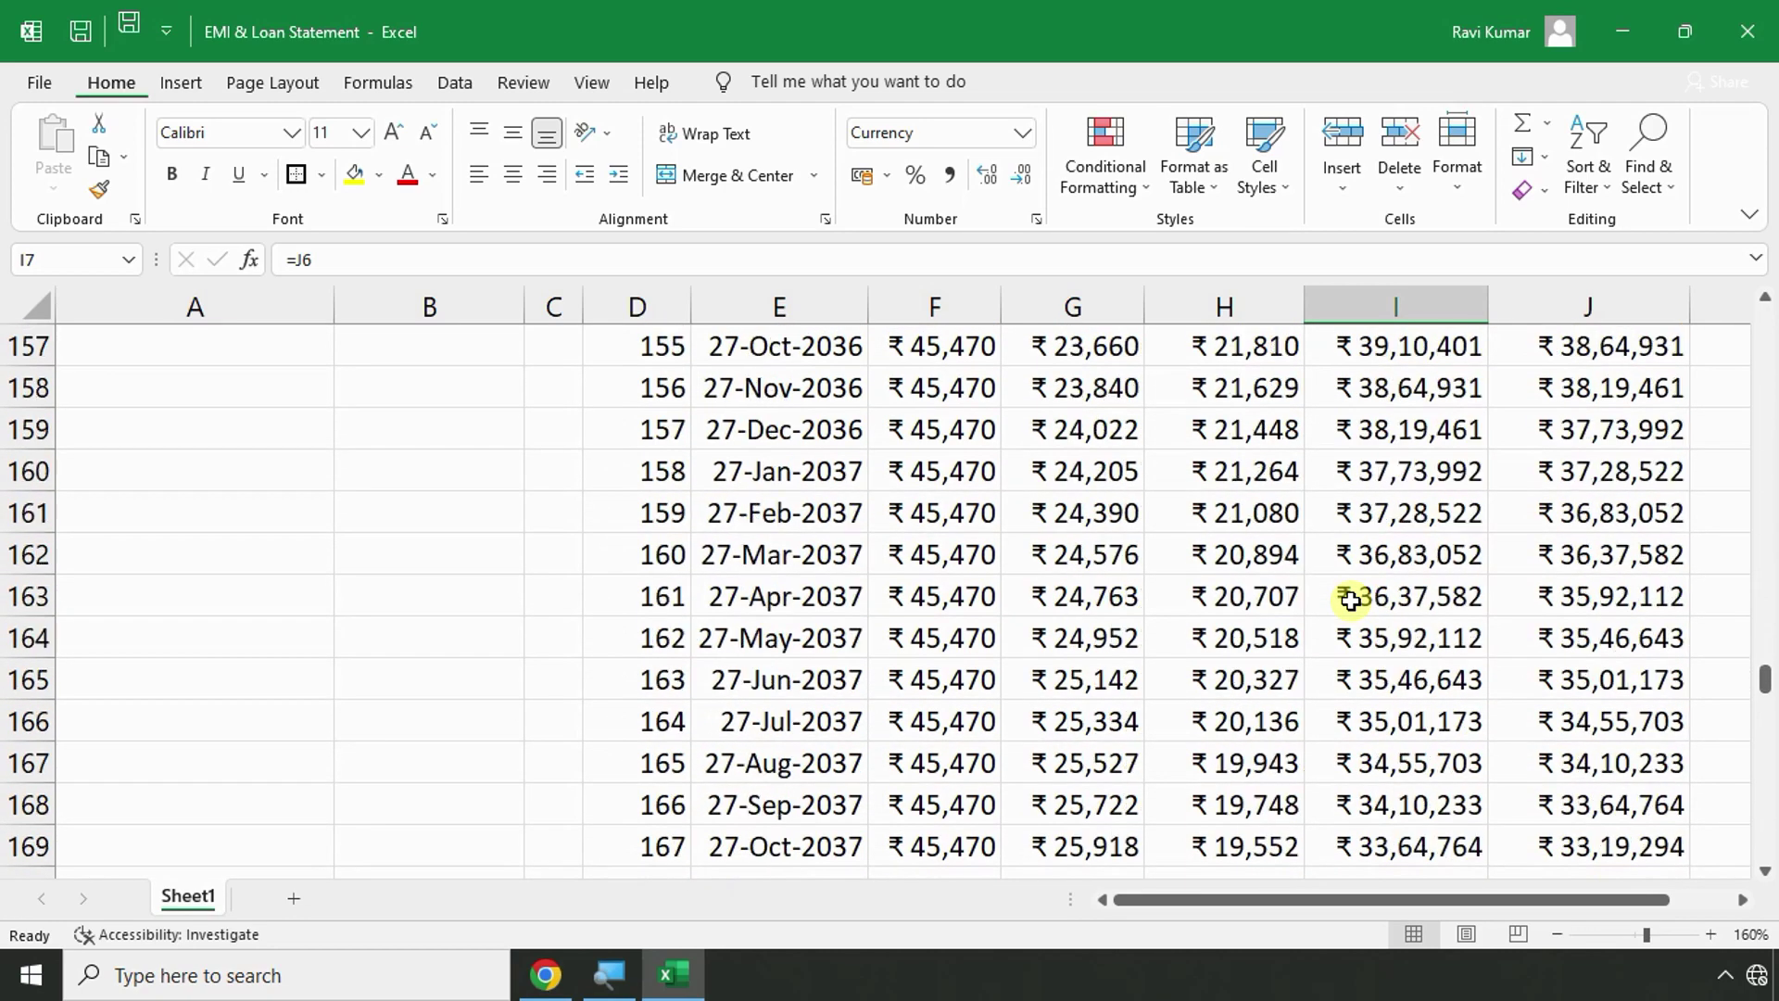
scroll(1351, 601, down, 14)
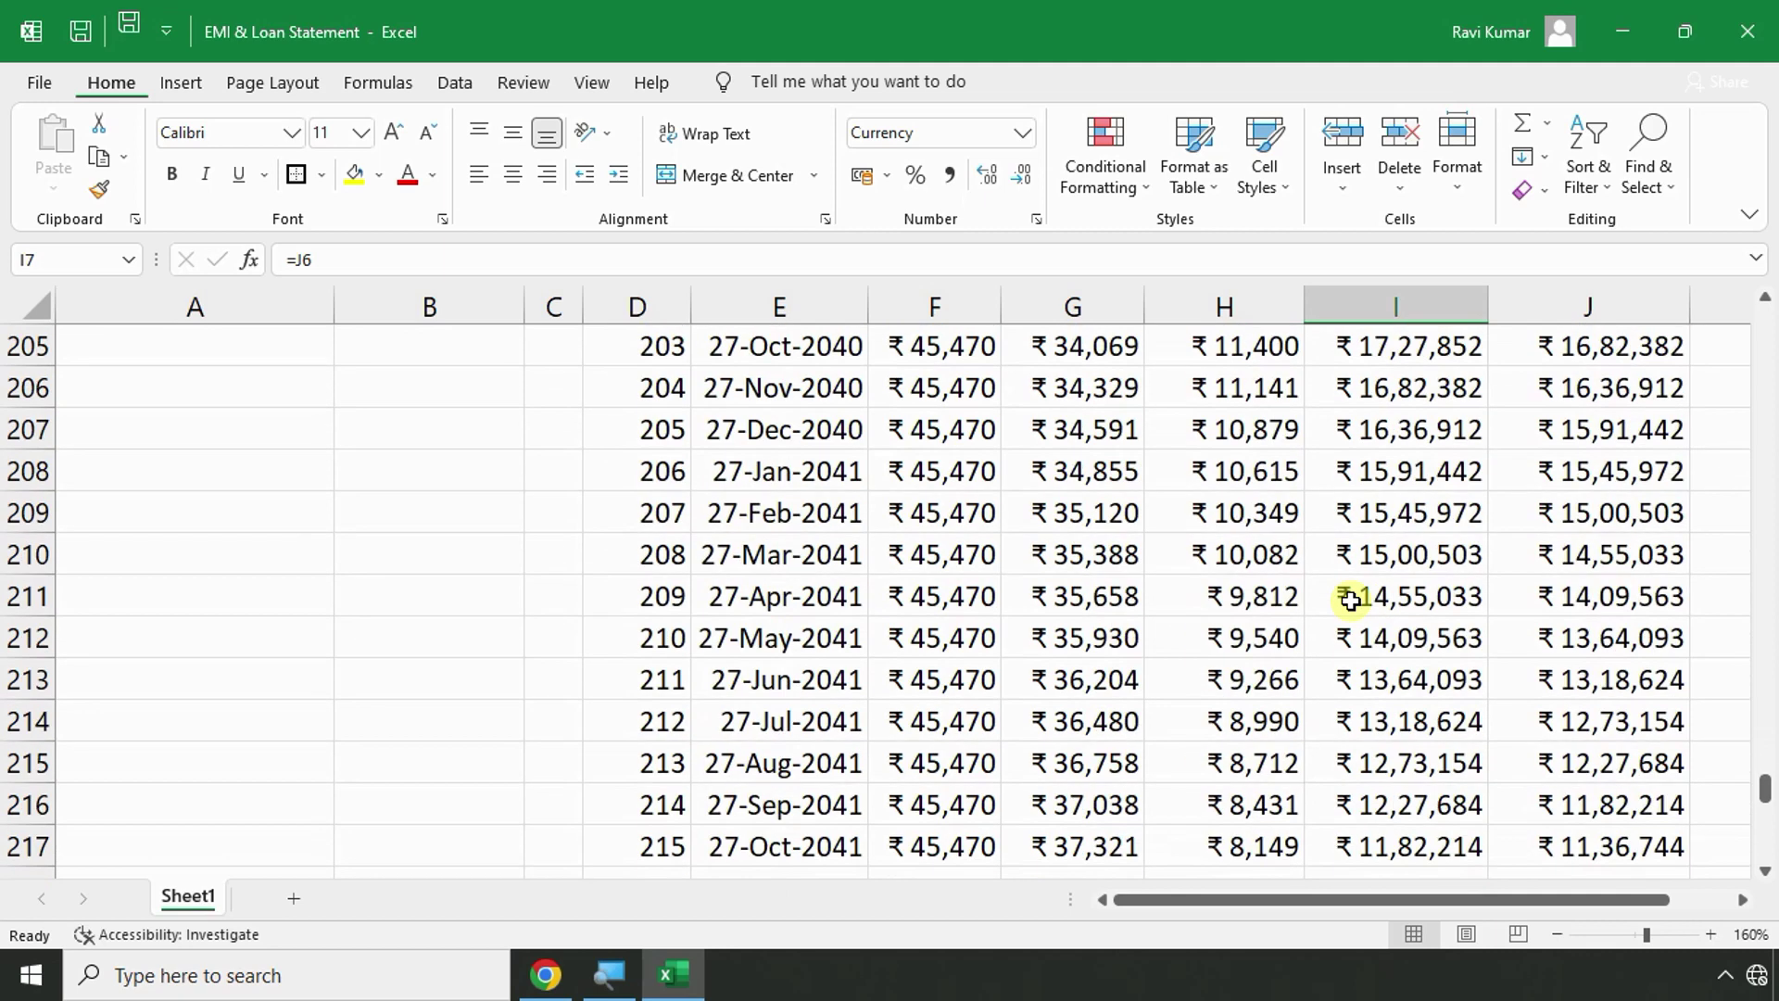
scroll(1351, 600, down, 2)
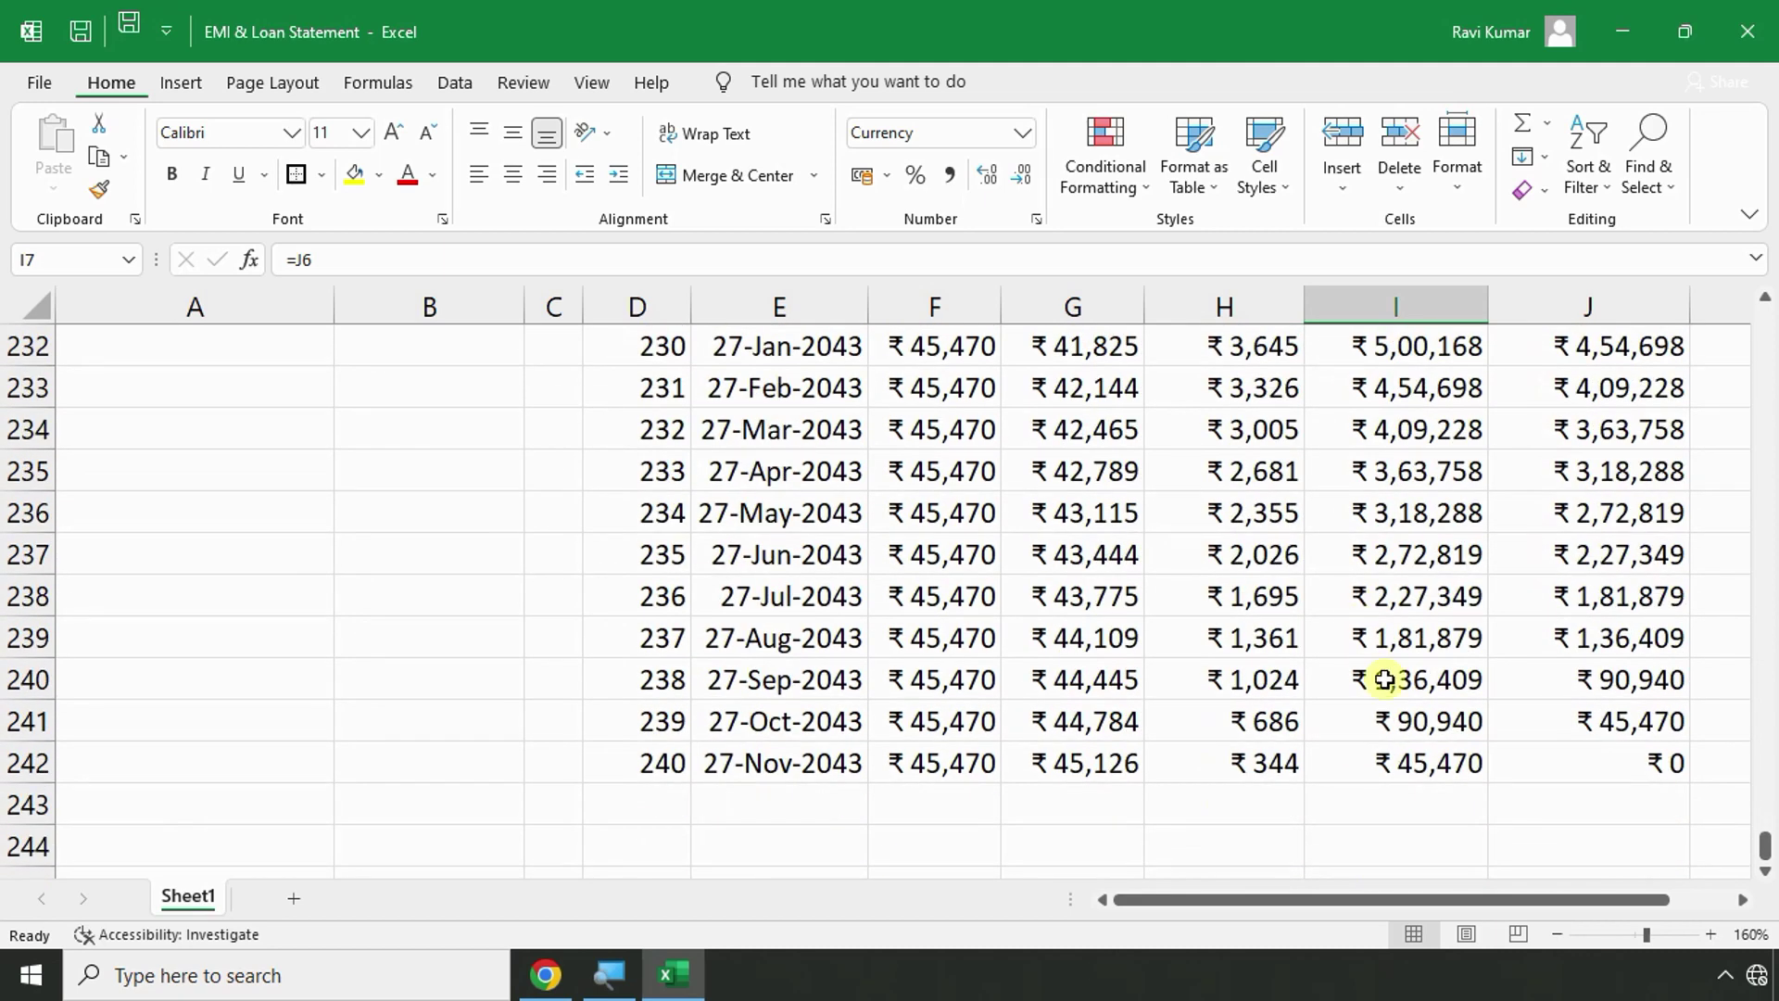
click(1600, 770)
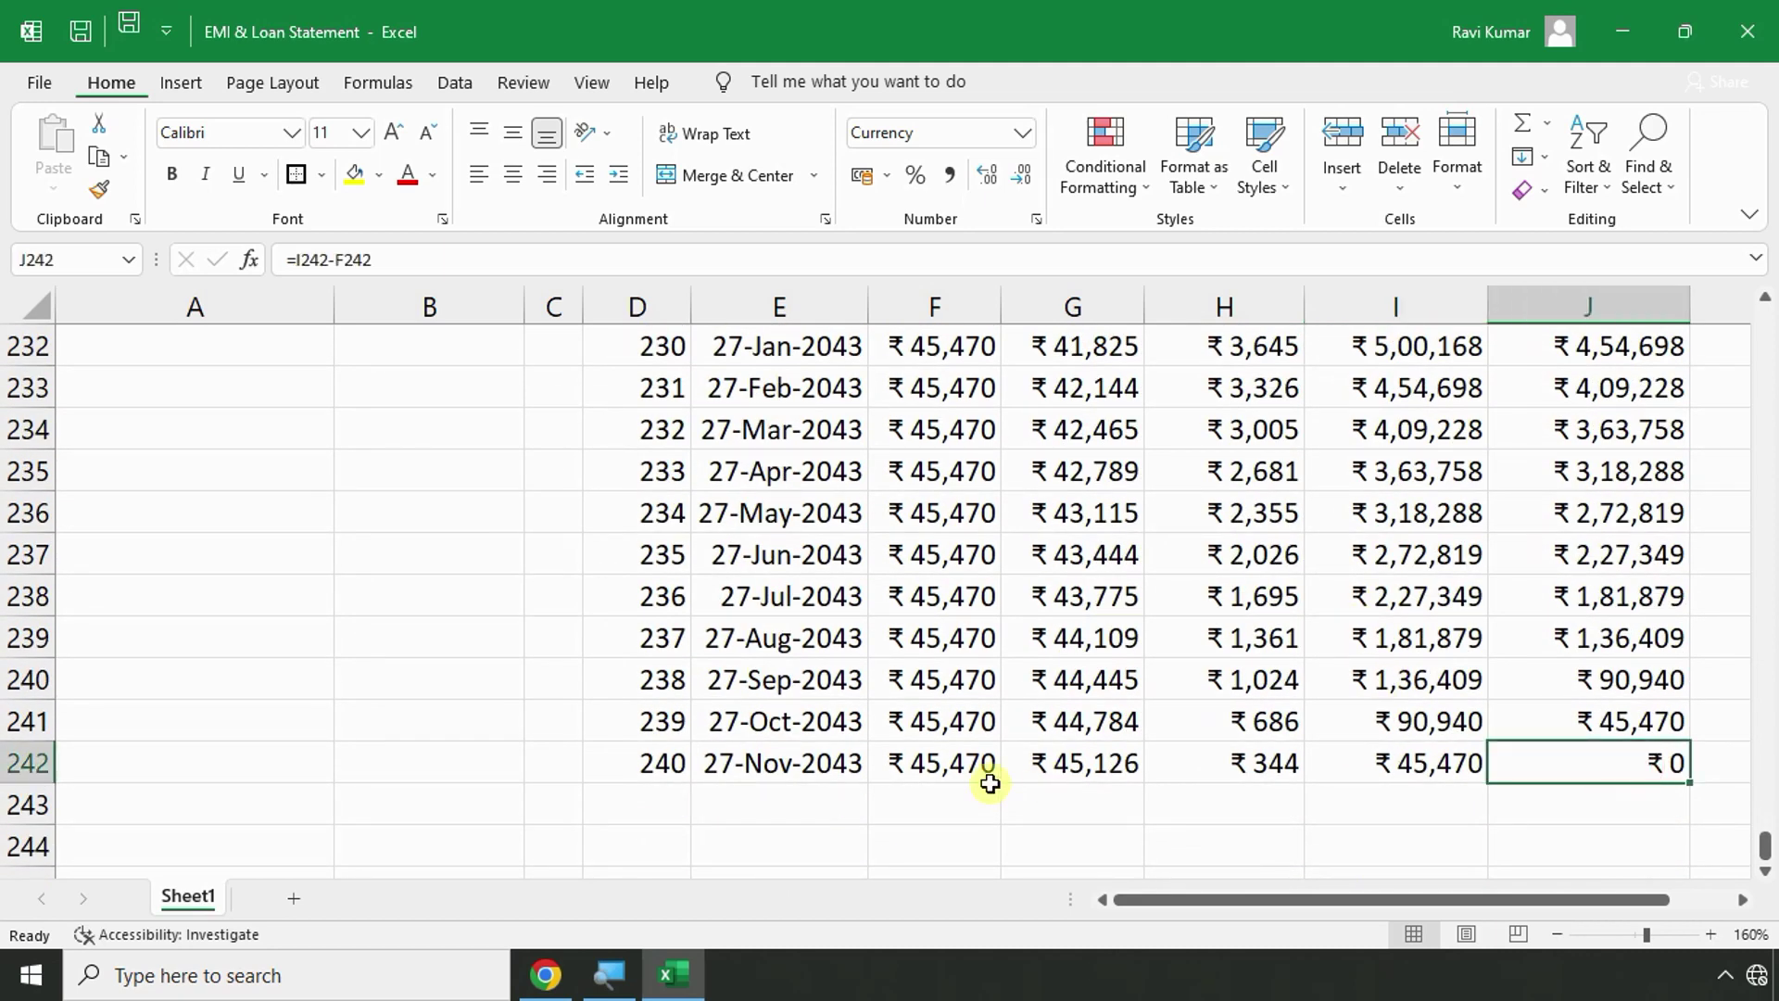
scroll(510, 638, up, 15)
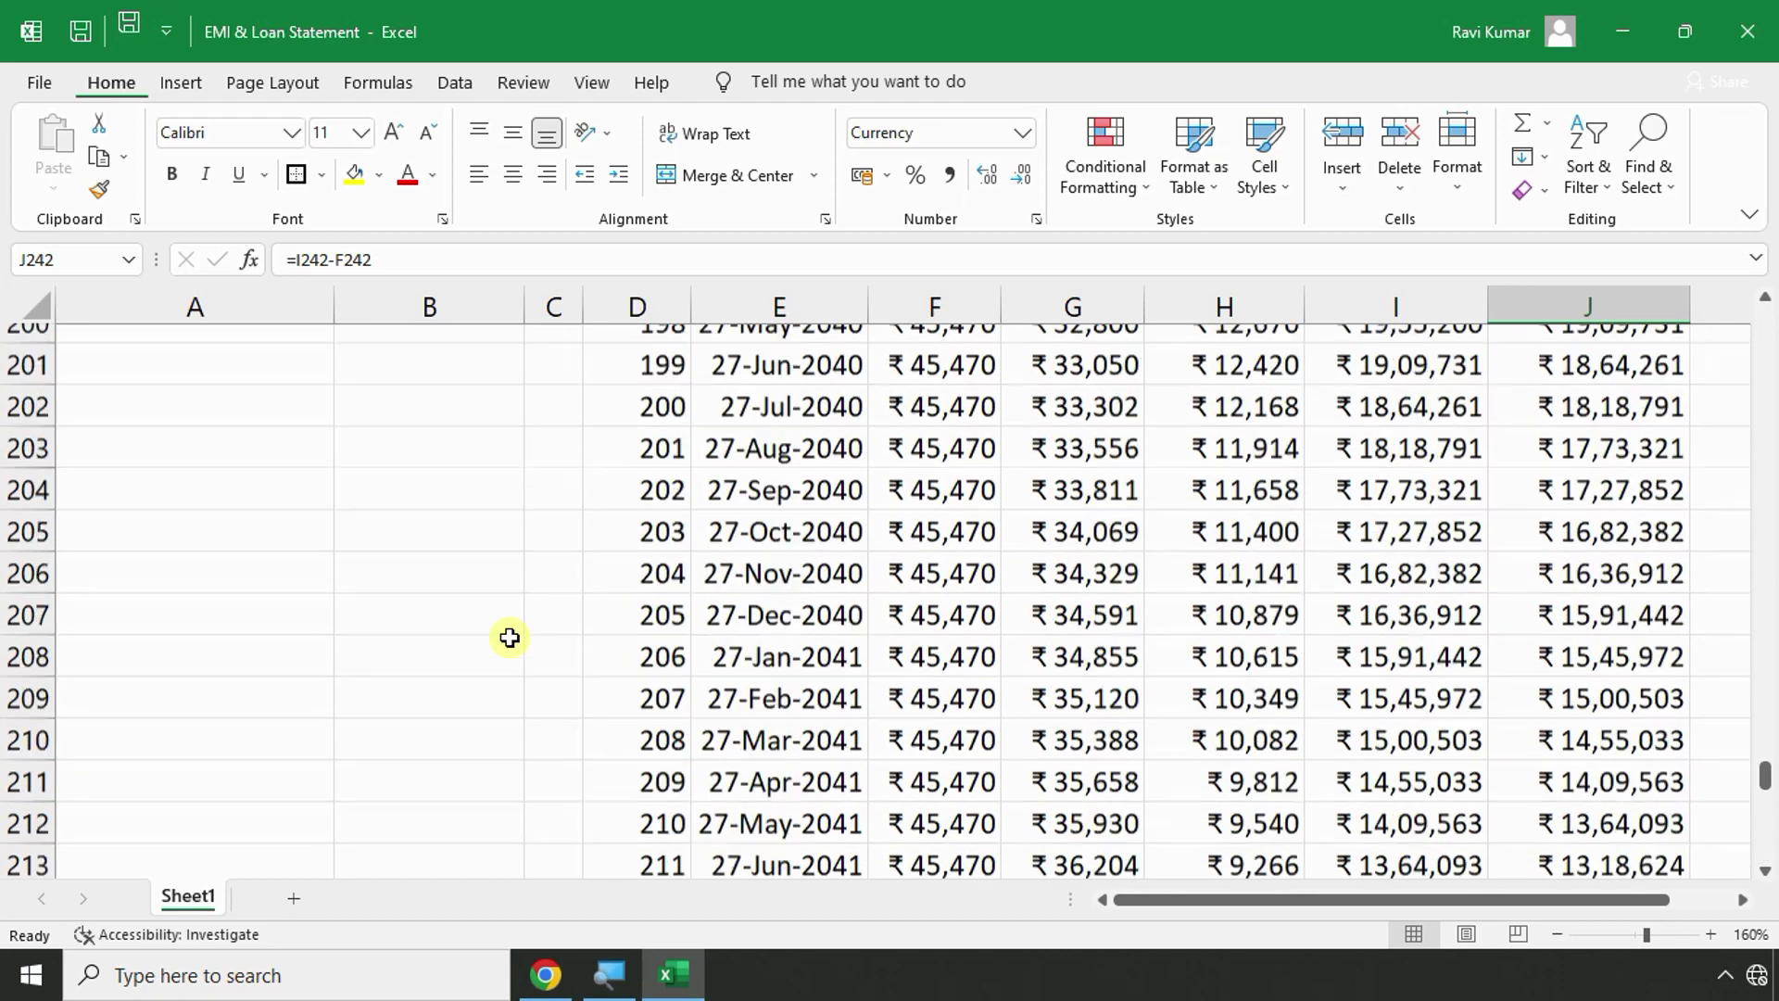
scroll(298, 553, up, 16)
scroll(299, 550, up, 20)
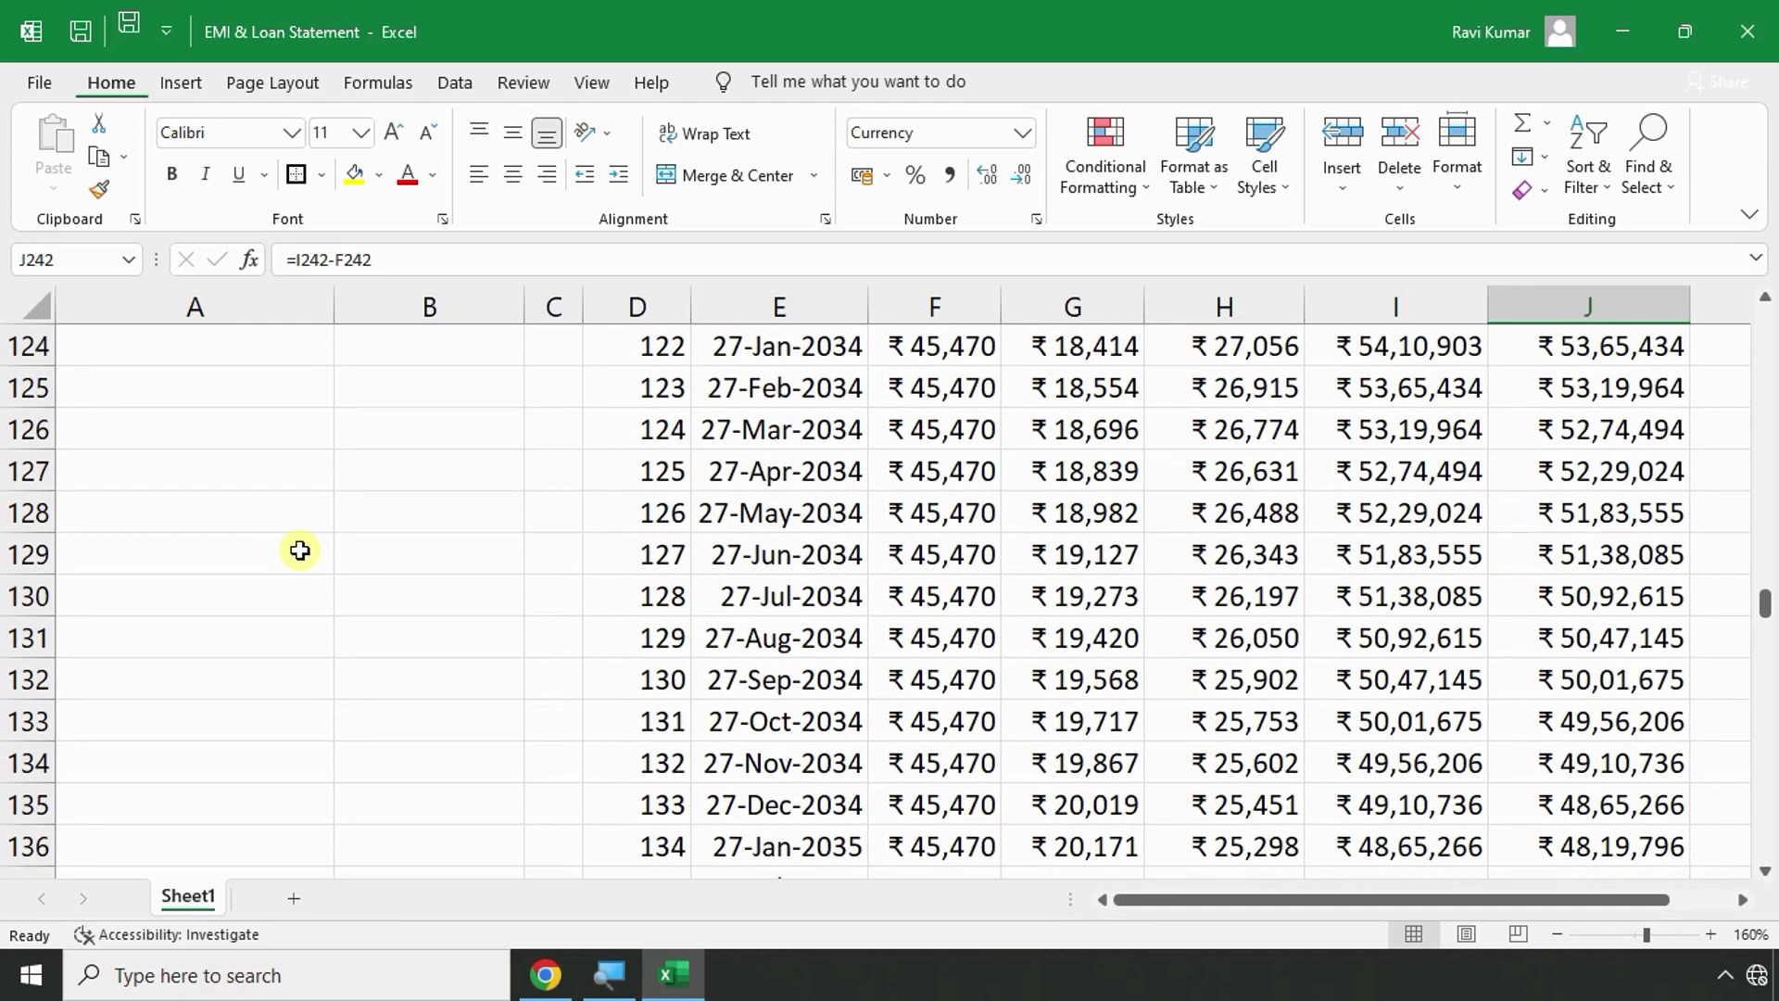
scroll(299, 551, up, 18)
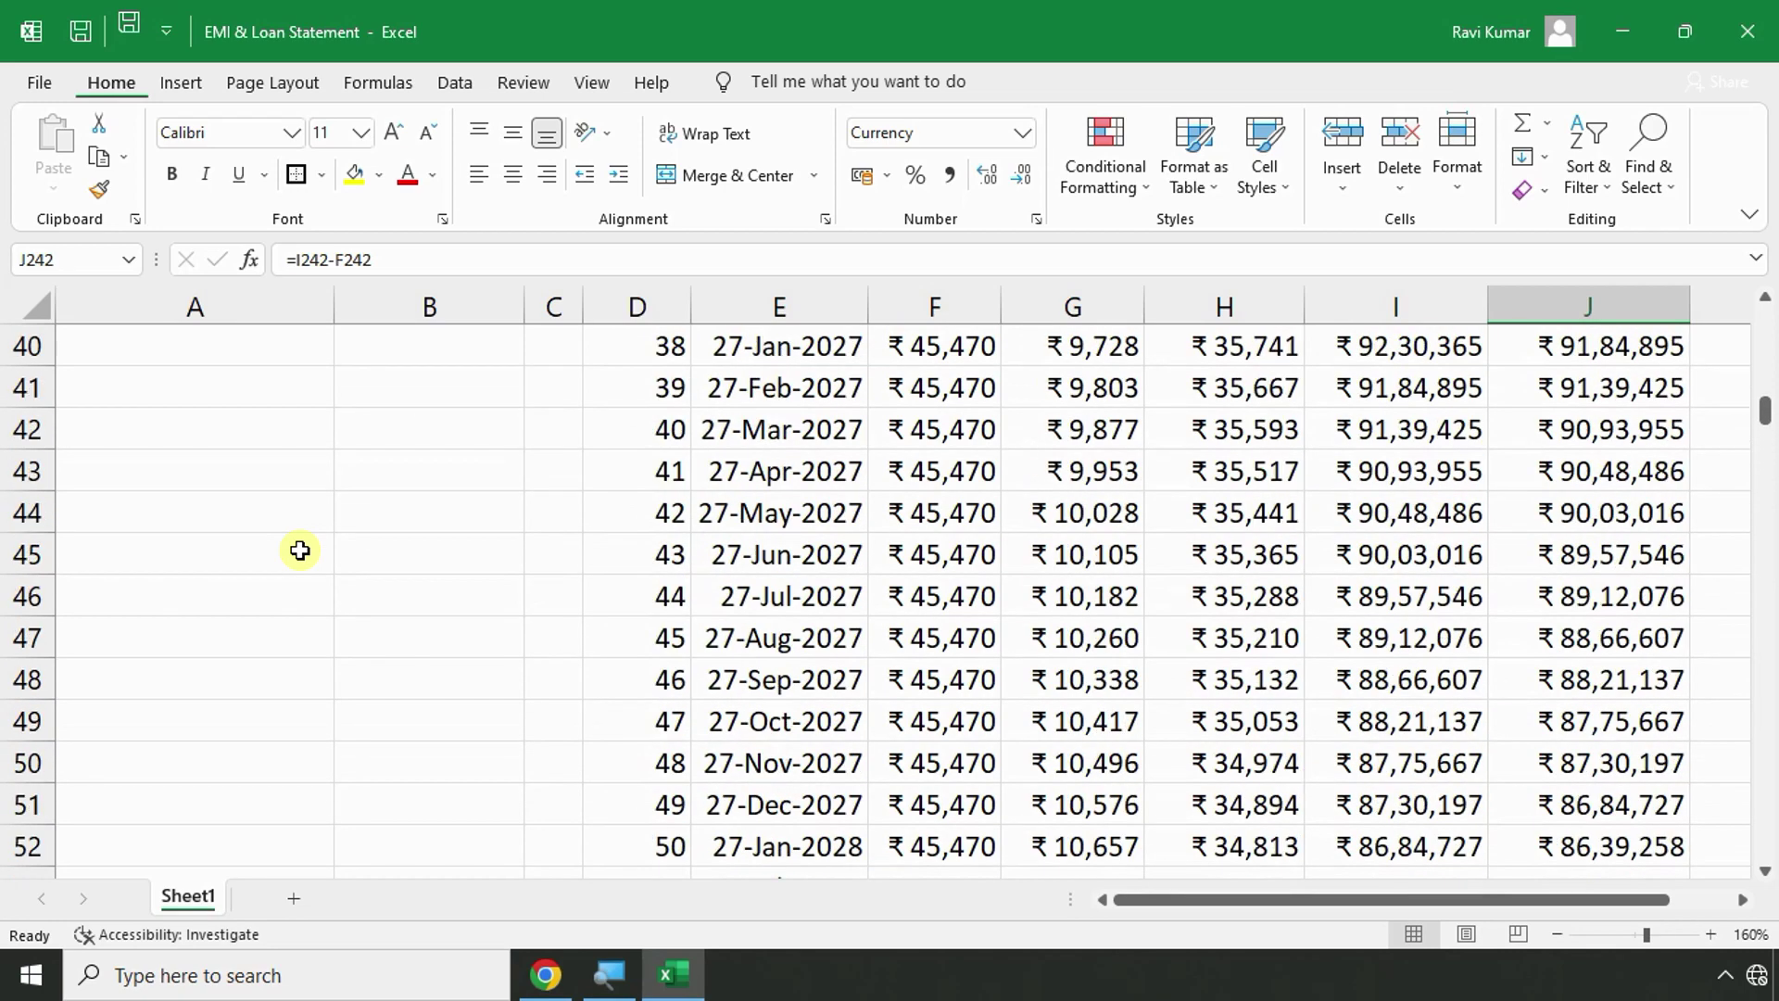
Set the loan tenure in years to 10 in B5 and check the tenure in months.
click(406, 517)
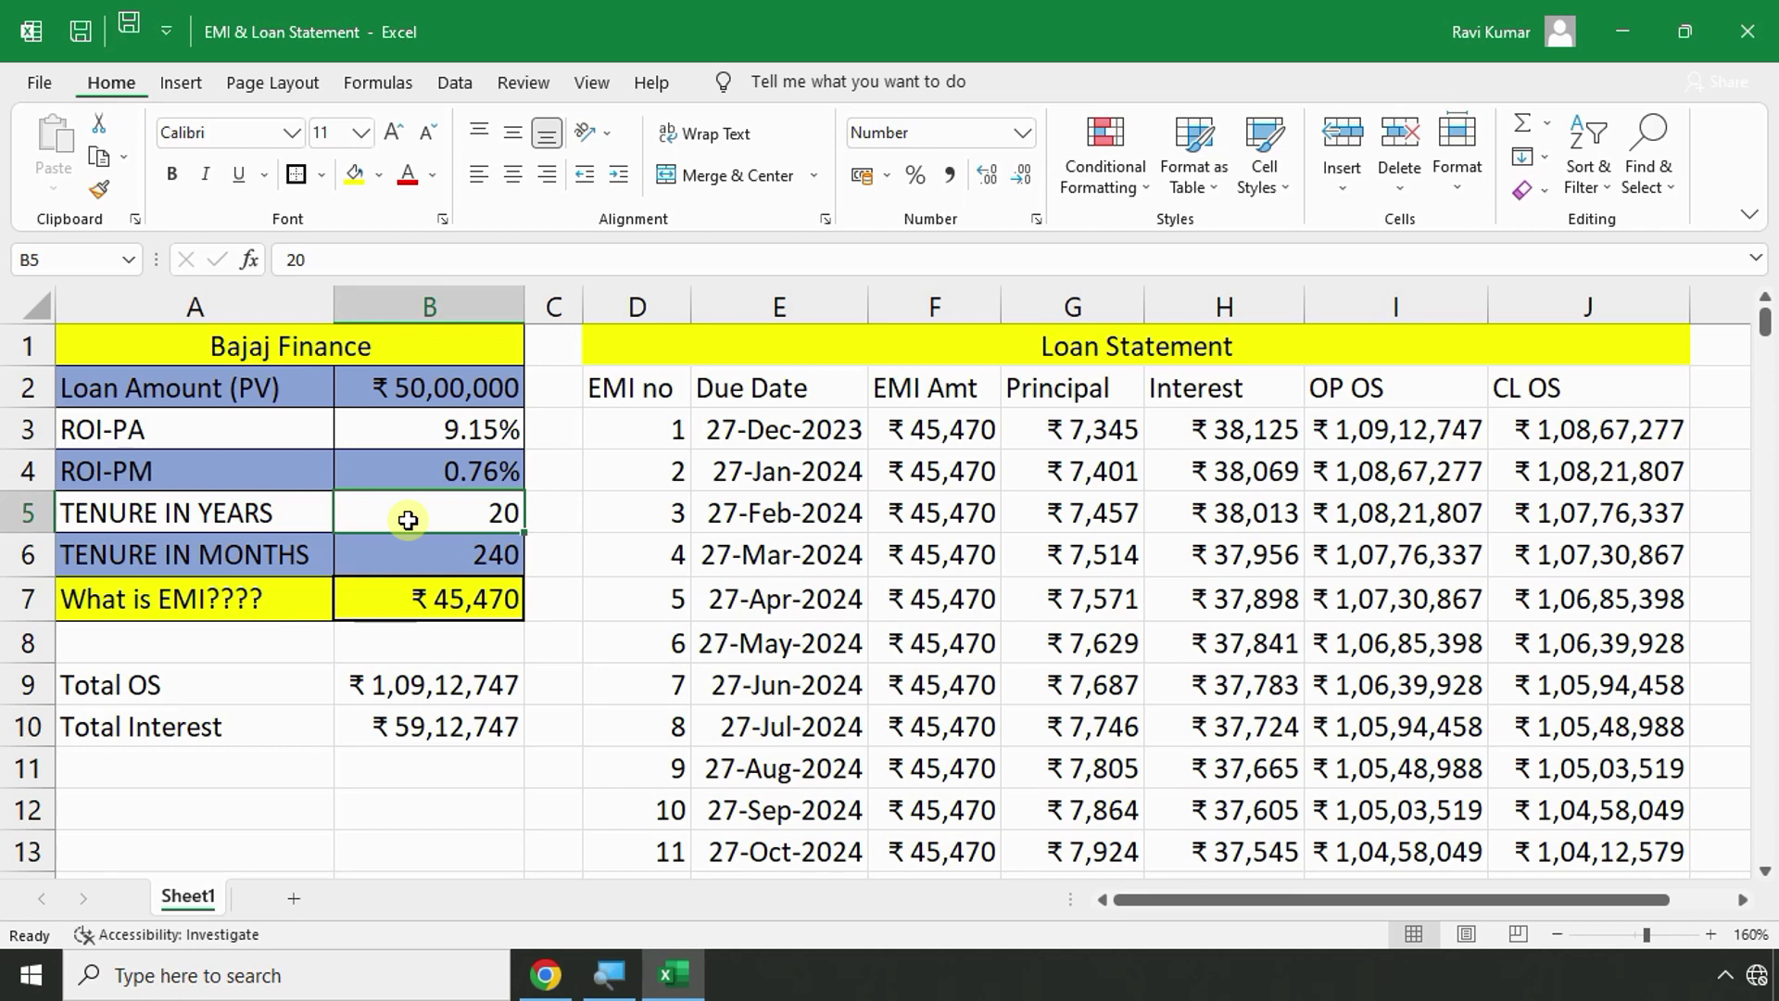
text(10)
key(Return)
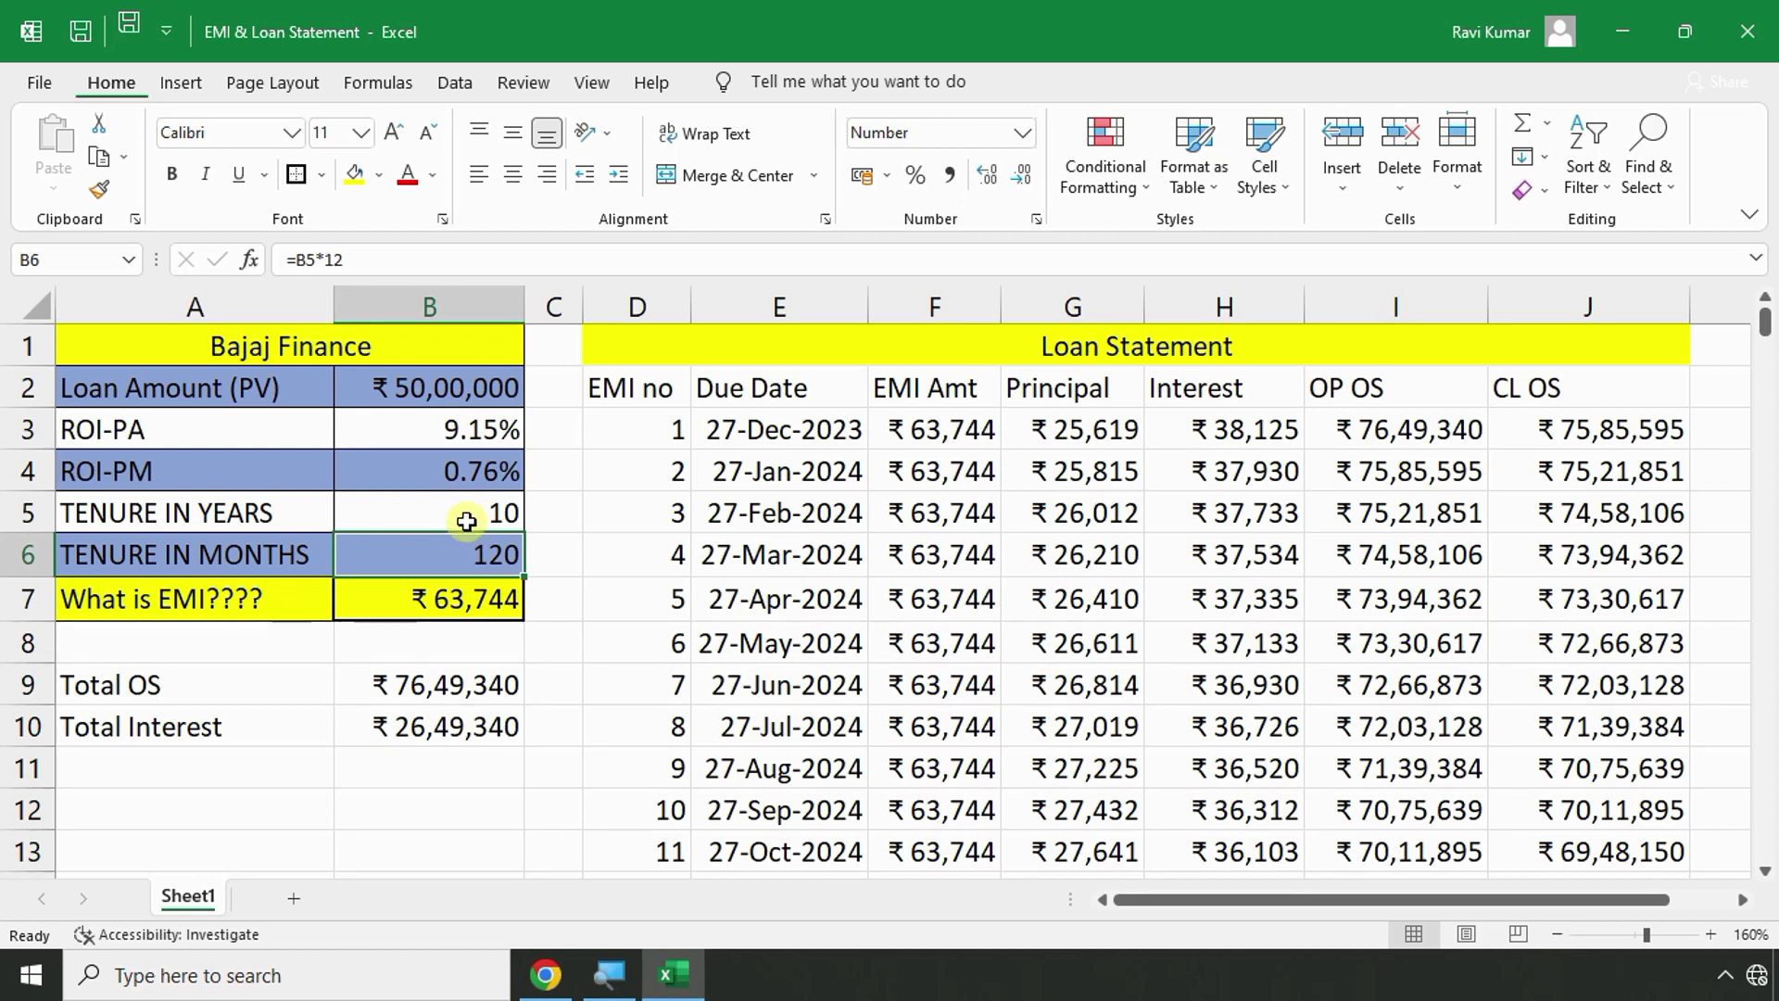
click(463, 552)
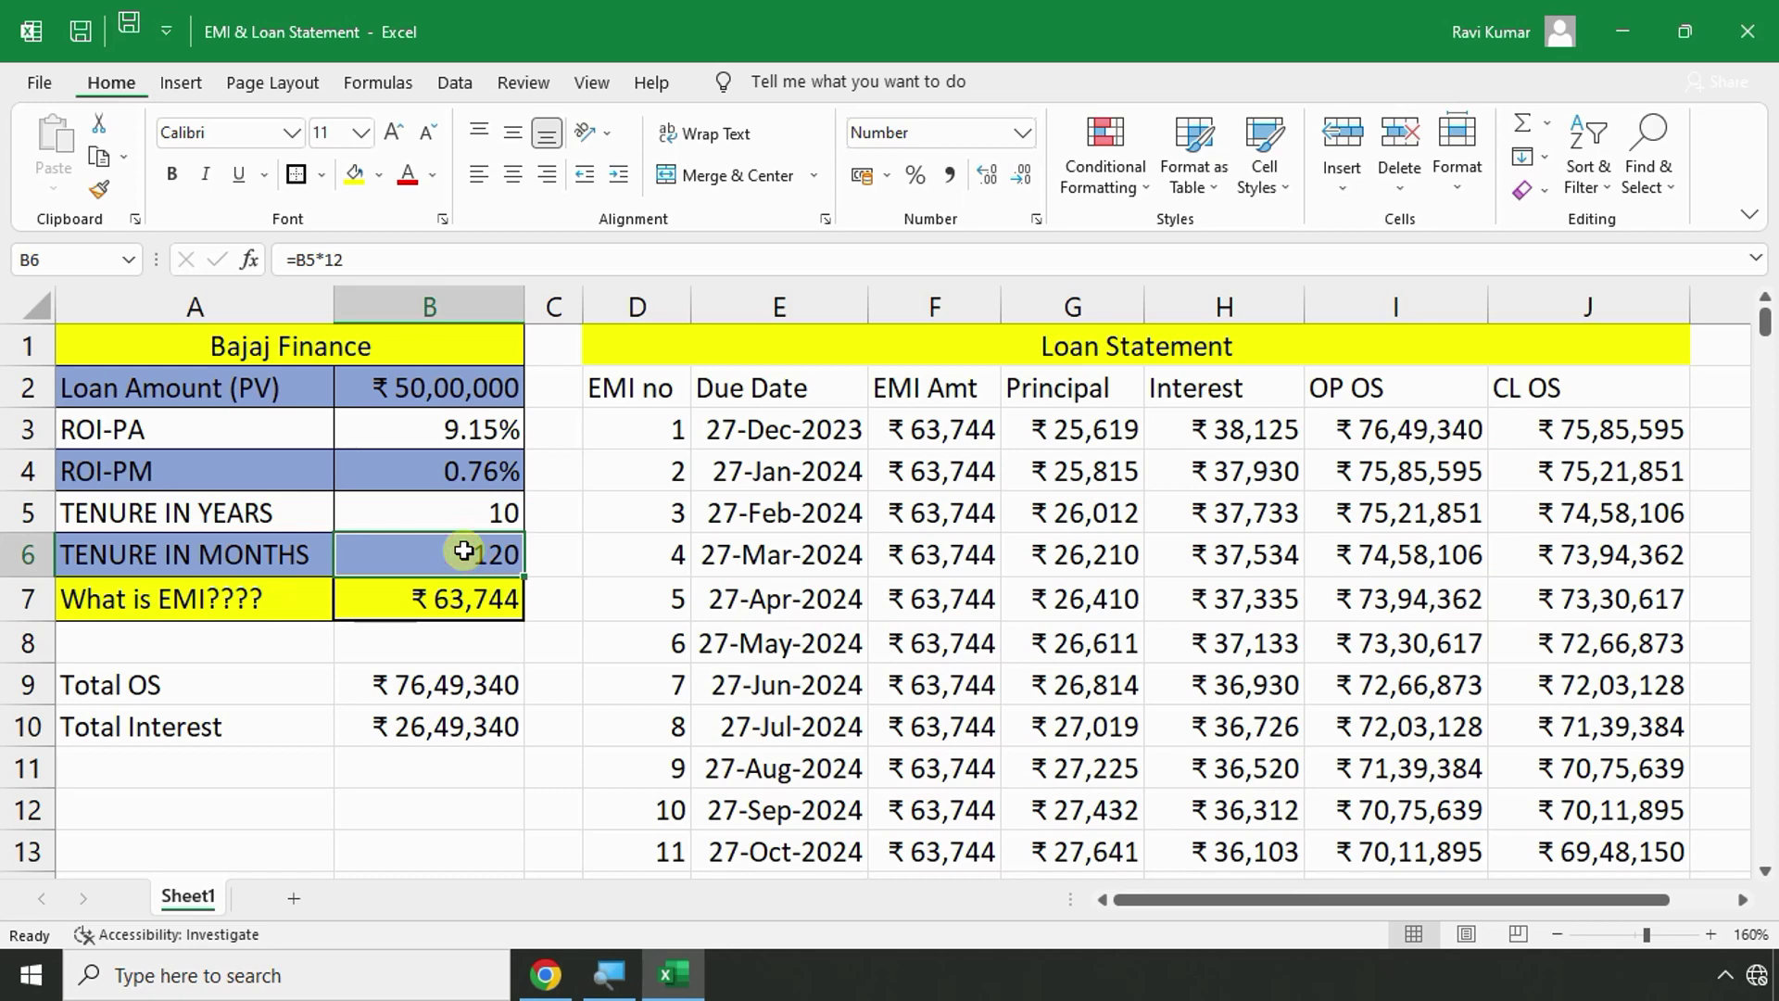
Examine the loan statement around EMI 120, comparing the last valid row with the rows beyond the 10-year tenure.
scroll(947, 567, down, 9)
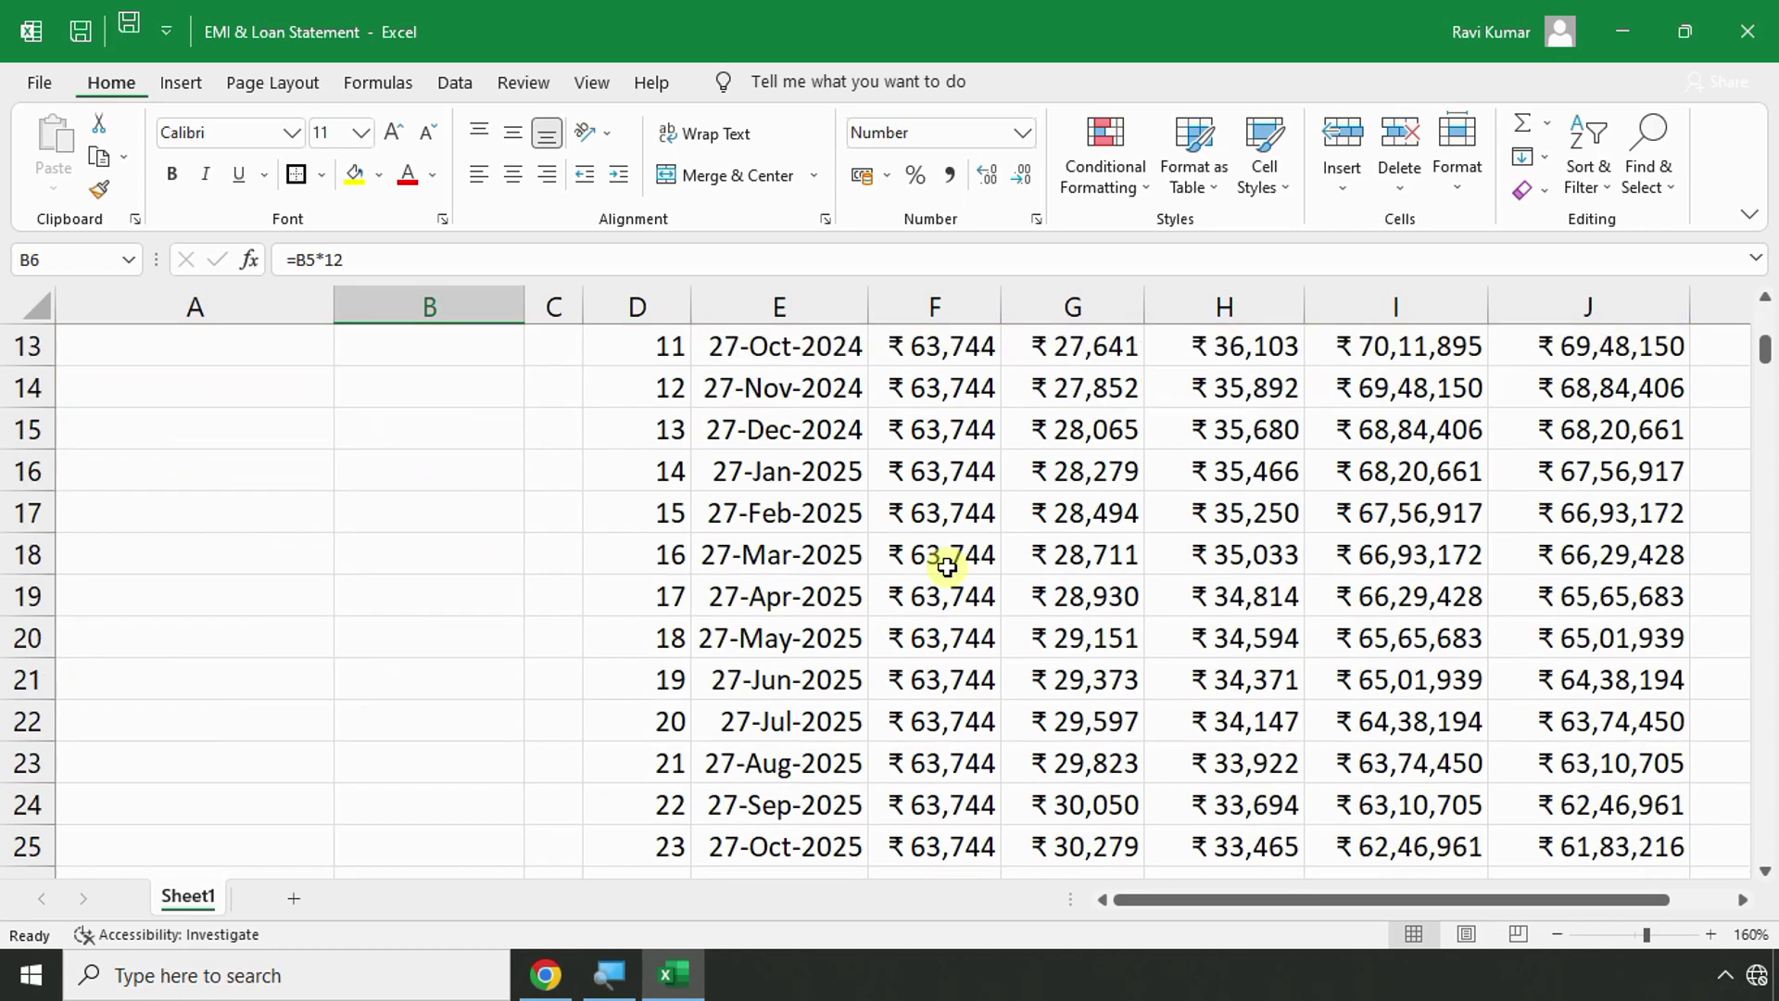
scroll(946, 567, down, 5)
scroll(946, 567, down, 20)
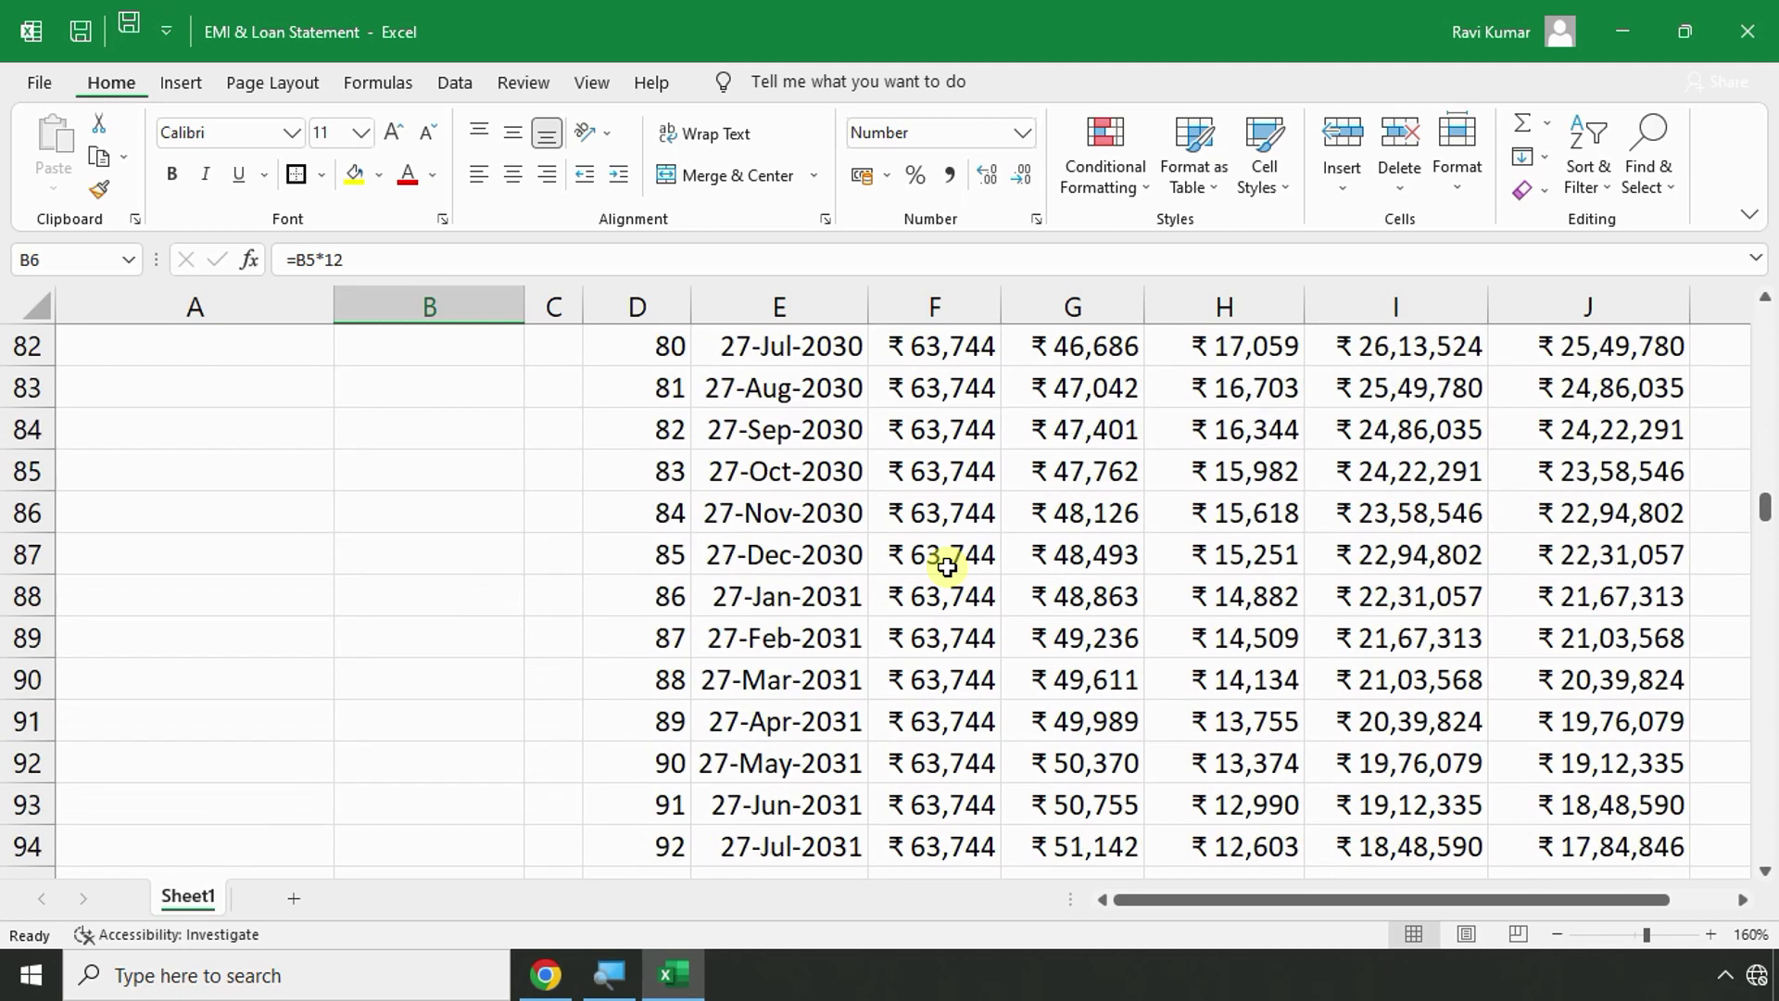
scroll(946, 567, up, 3)
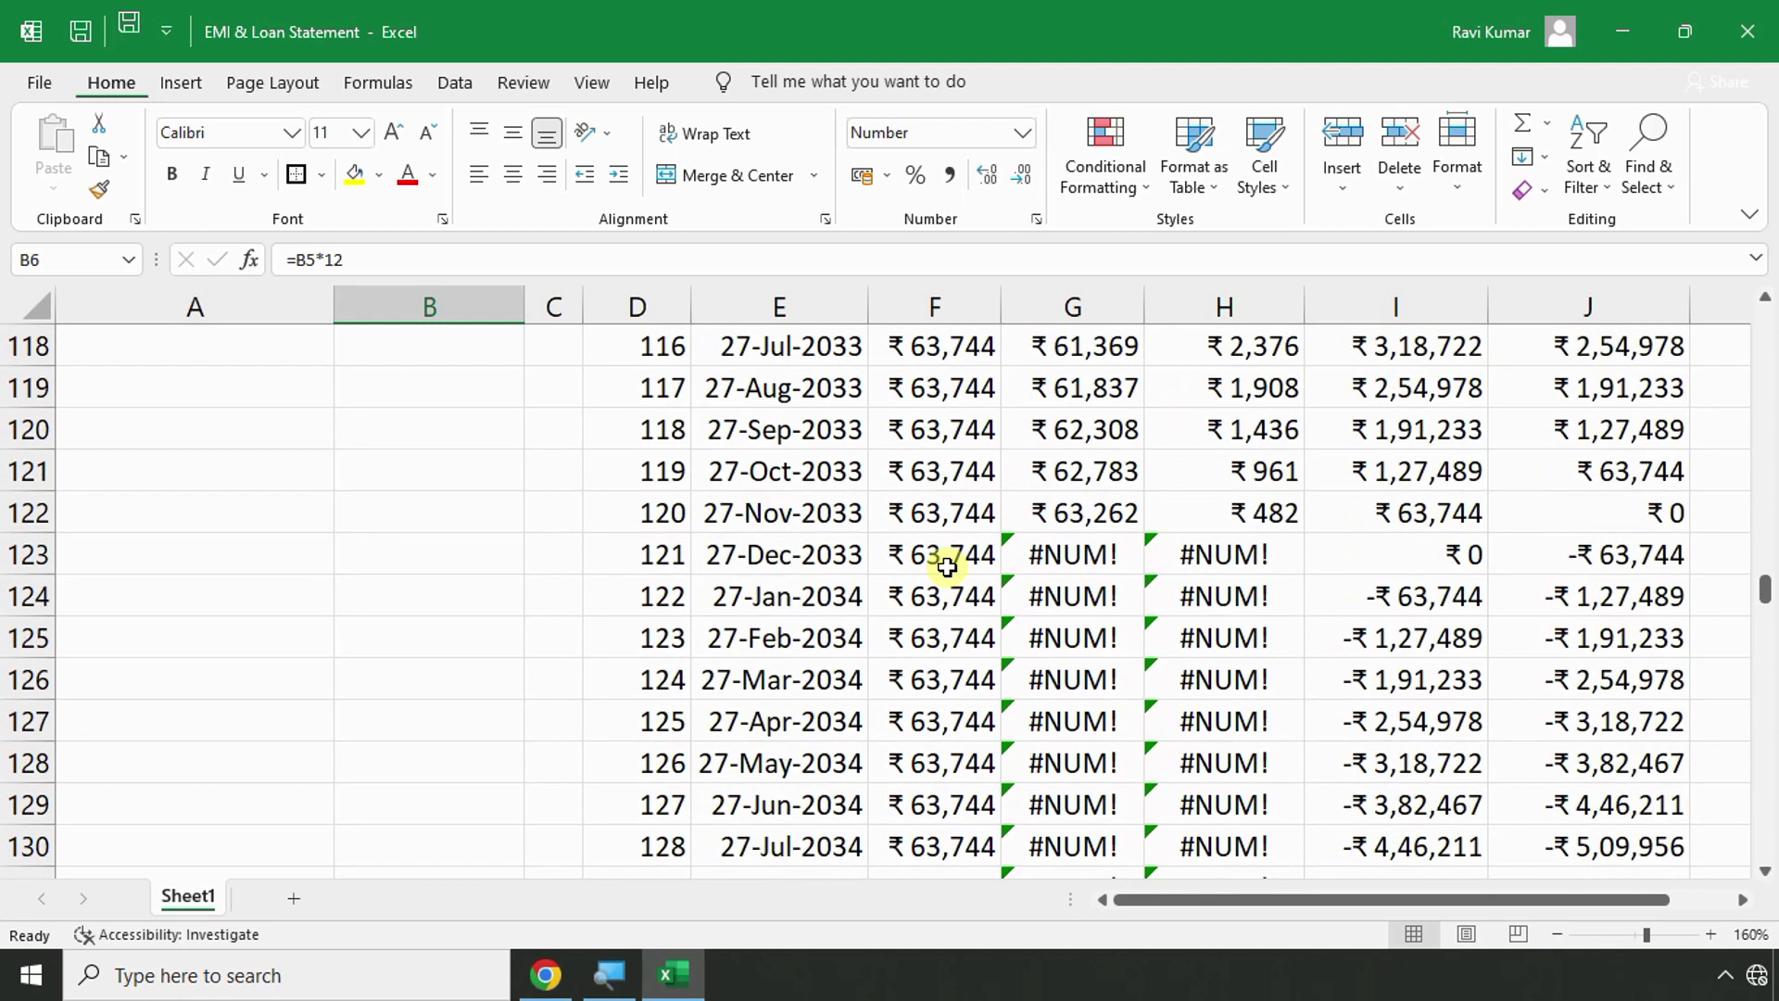
drag(1653, 505, 1617, 706)
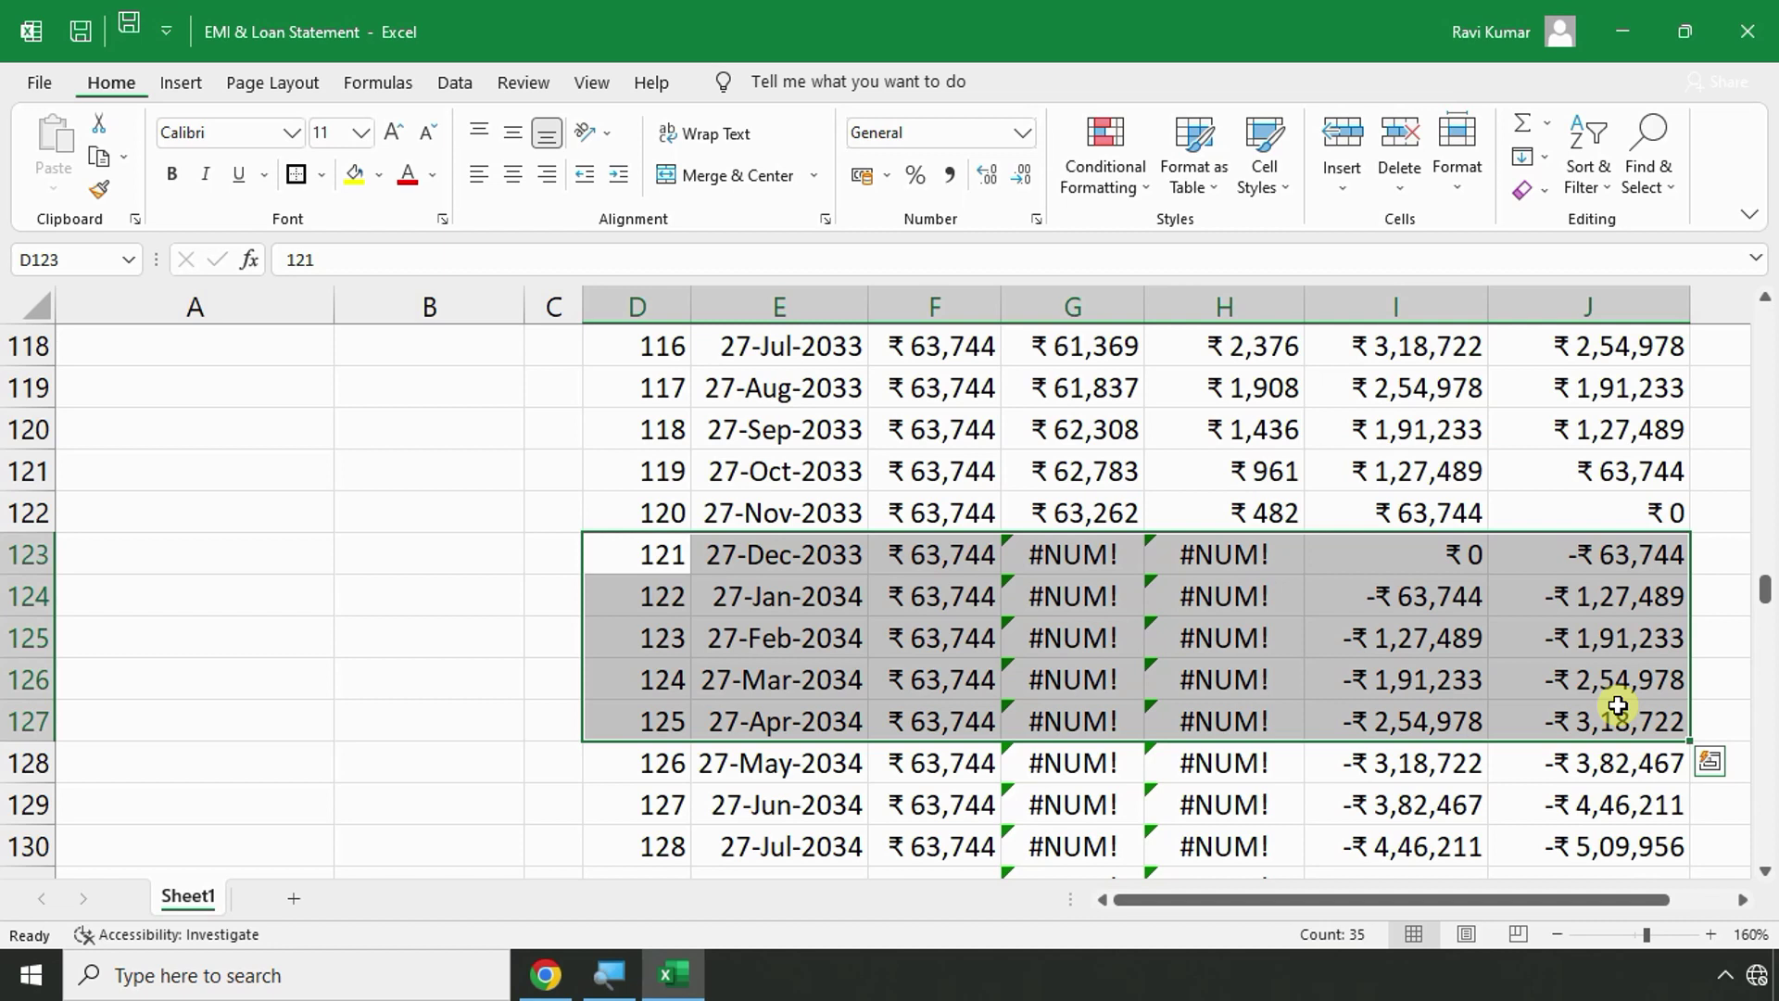
scroll(624, 681, up, 5)
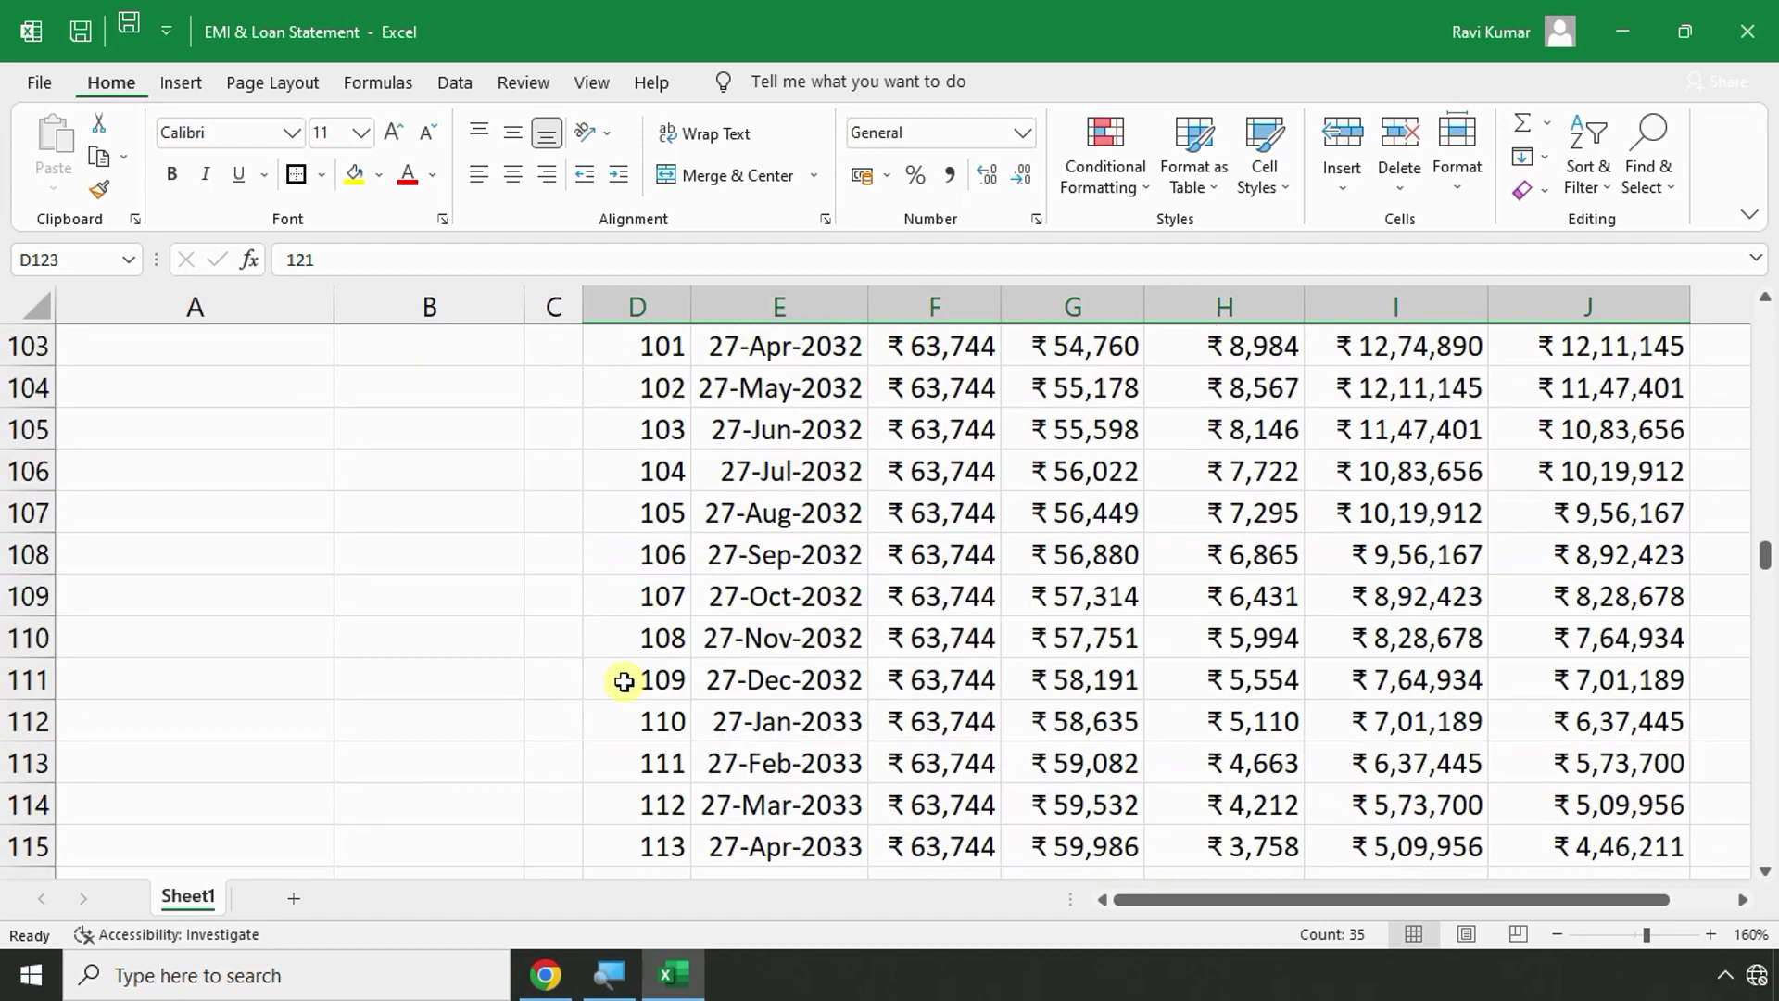
scroll(624, 681, up, 20)
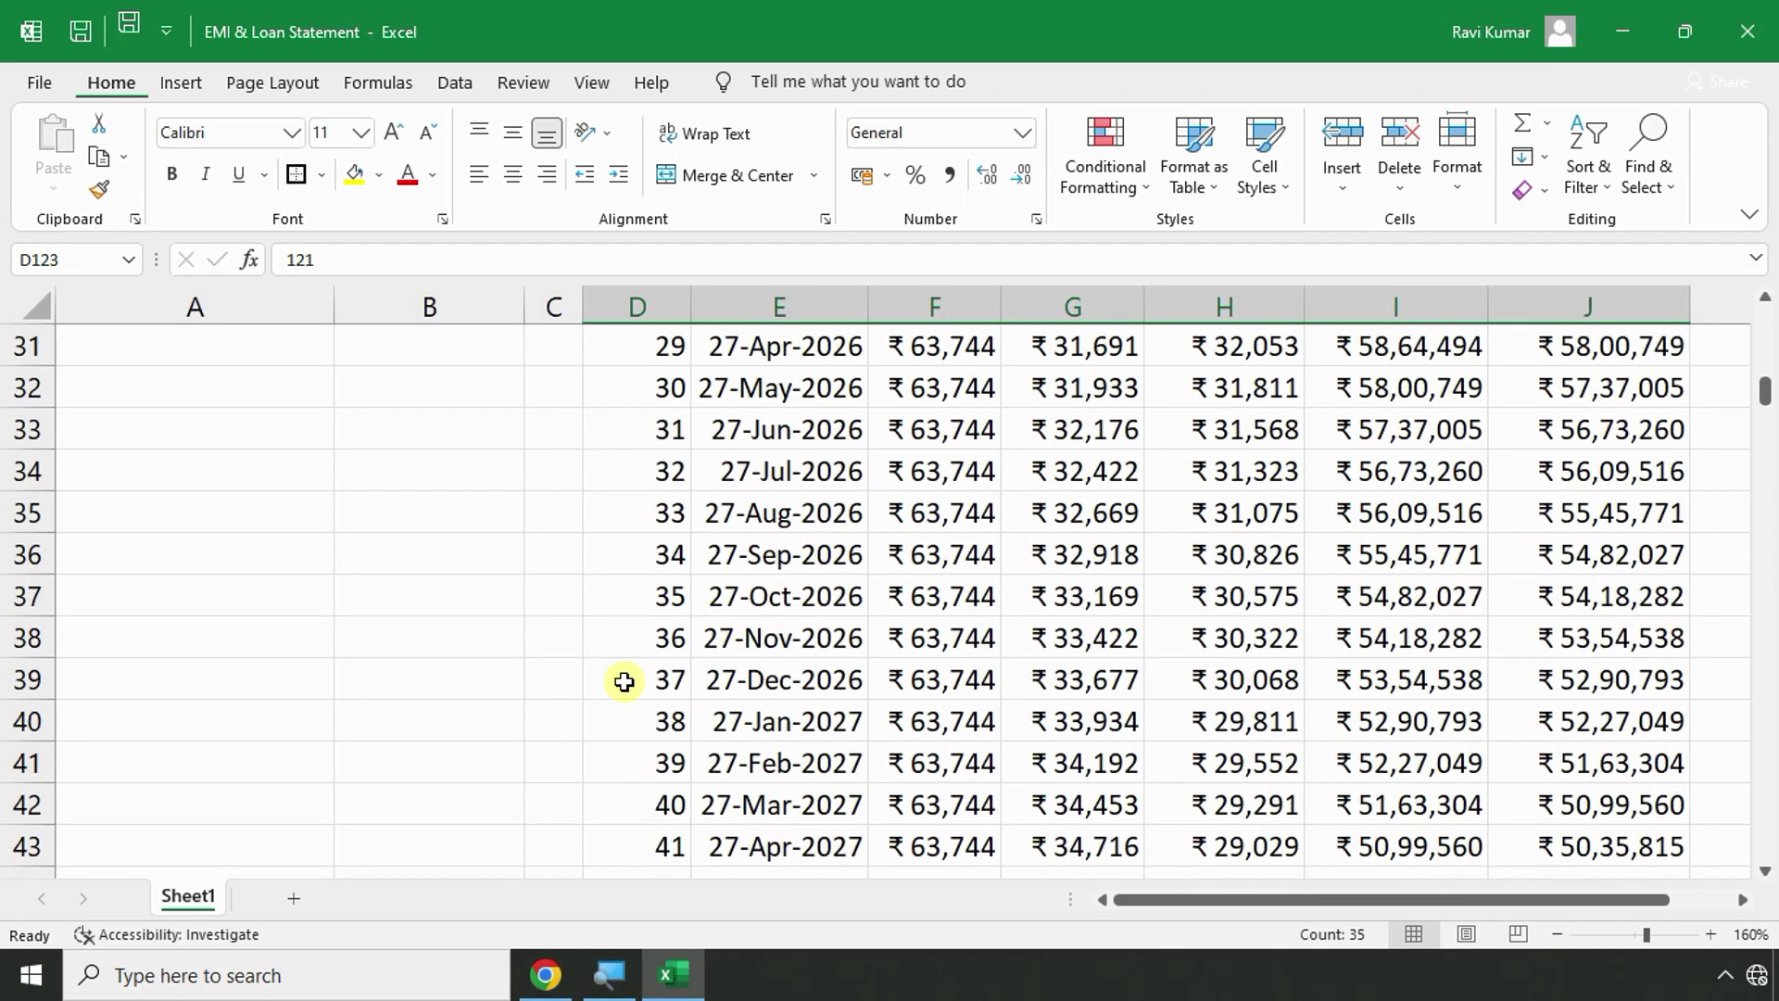
scroll(624, 681, up, 3)
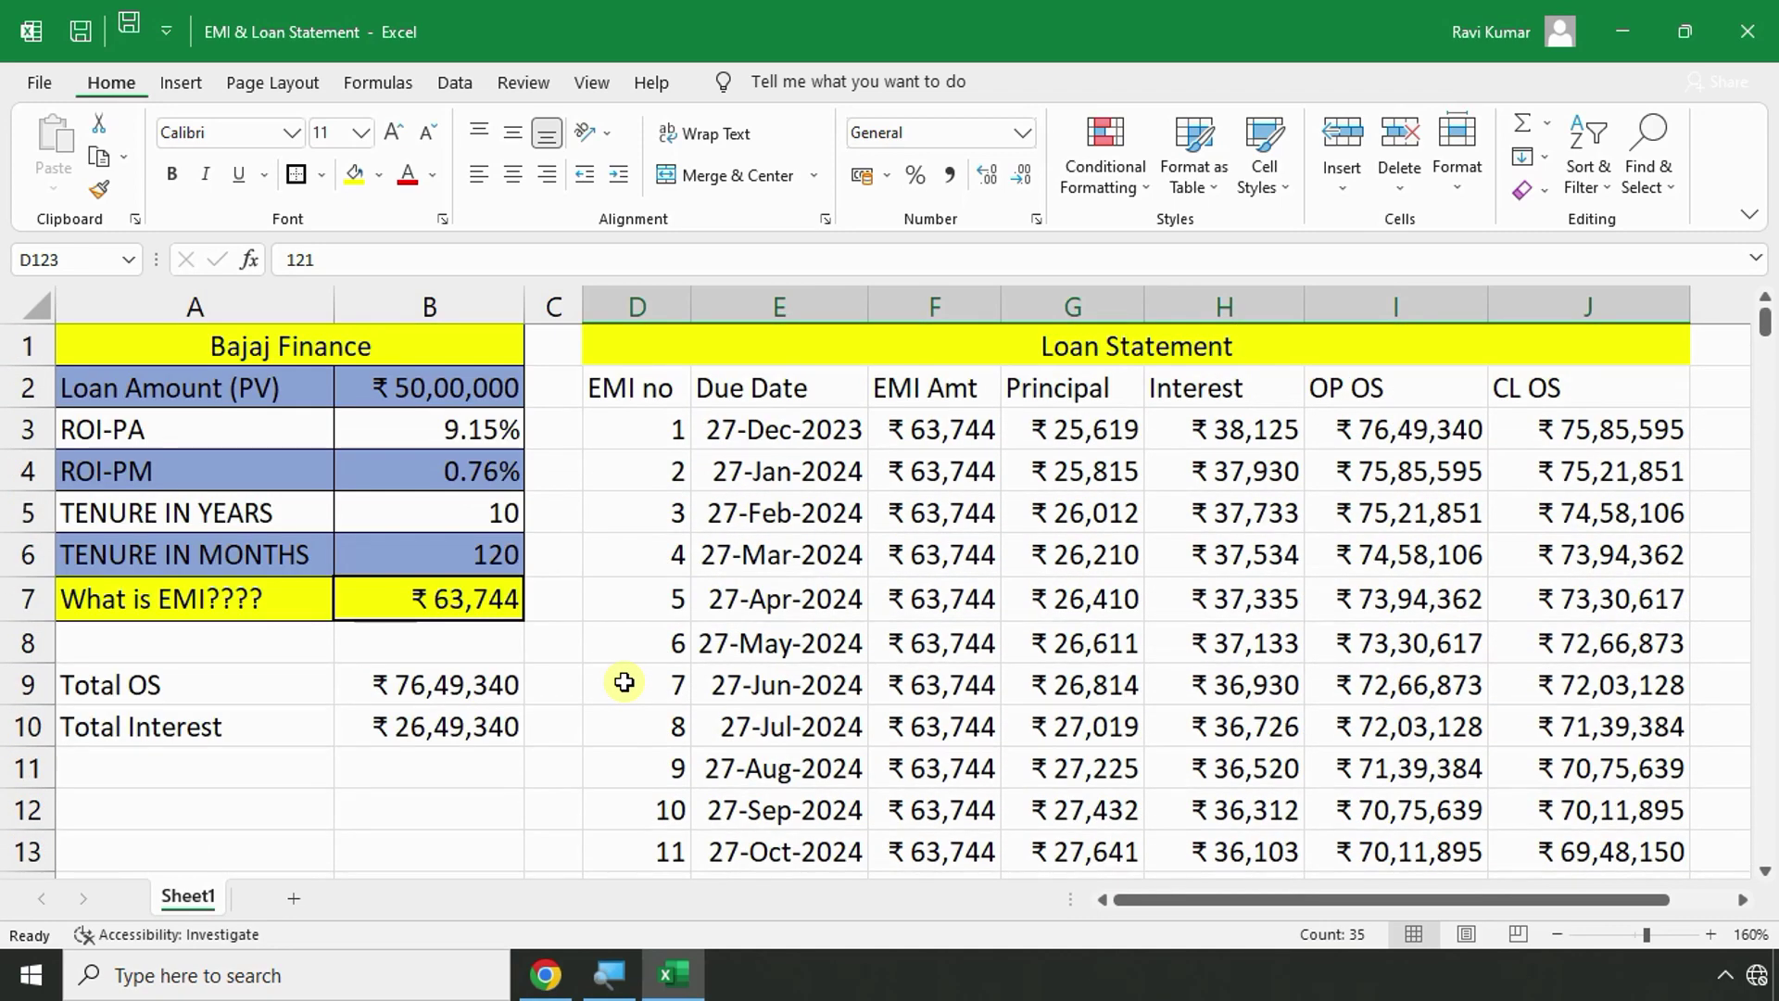
Select the statement table from its header row downward and close the workbook without saving the changes.
drag(615, 386, 1513, 596)
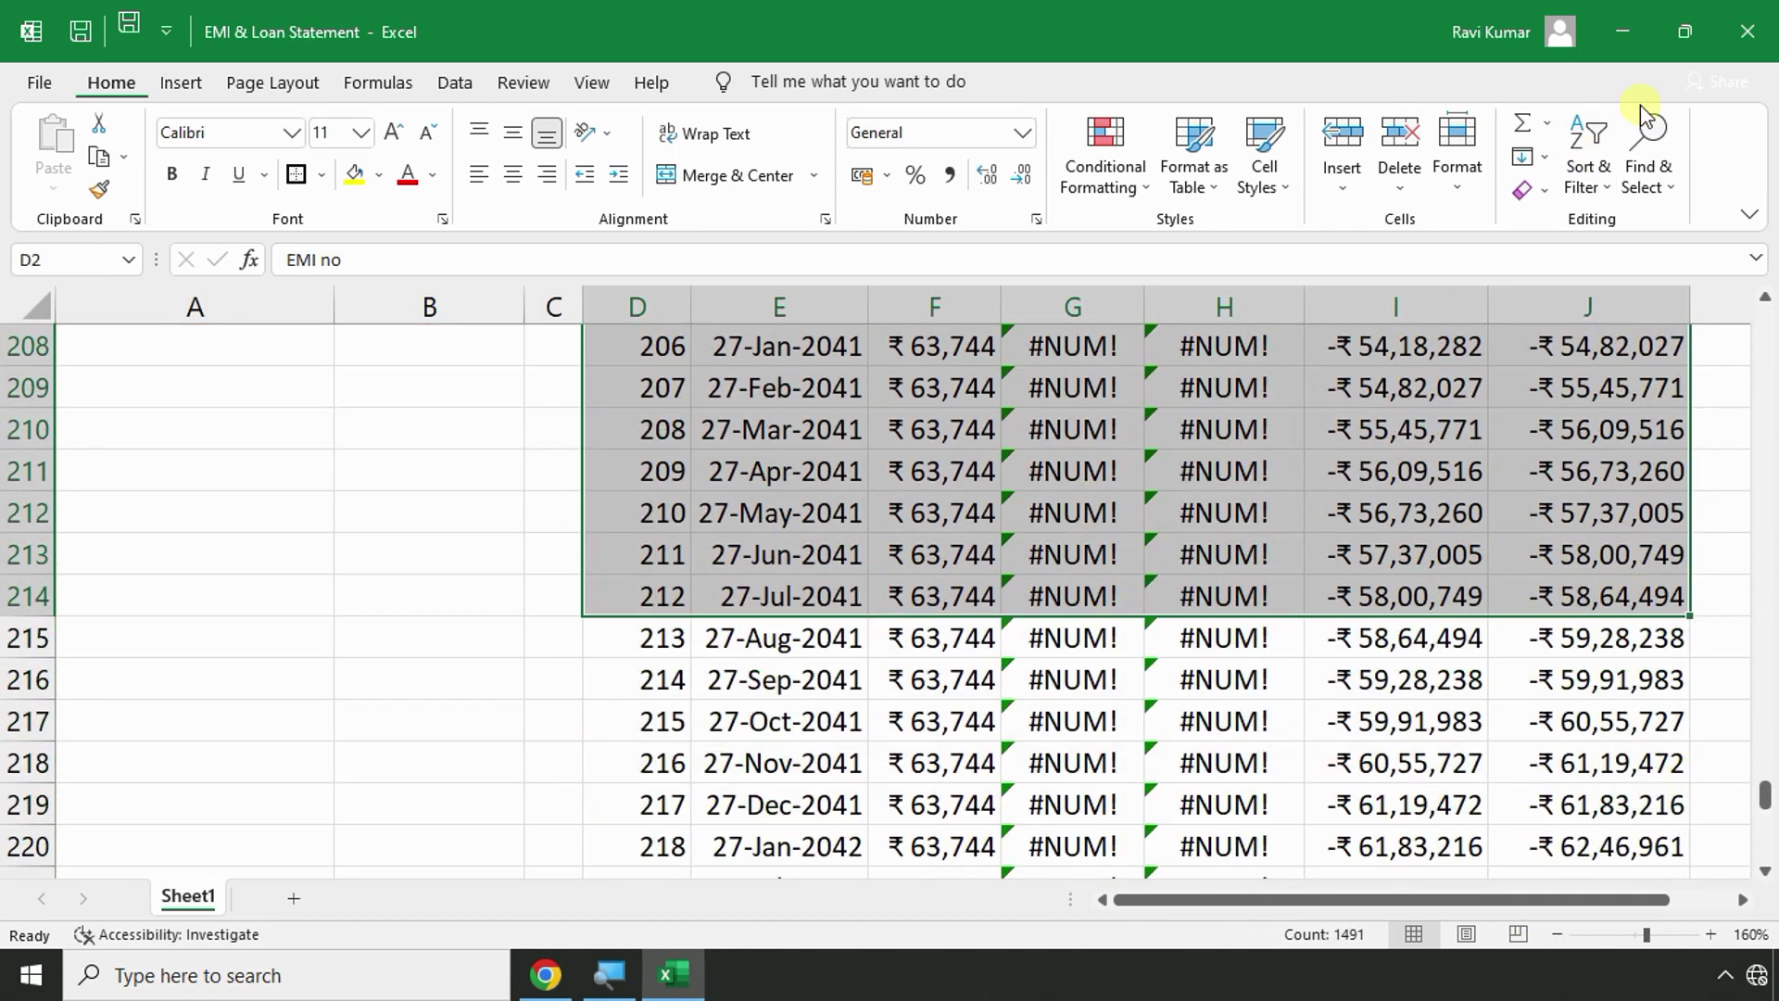
click(1770, 19)
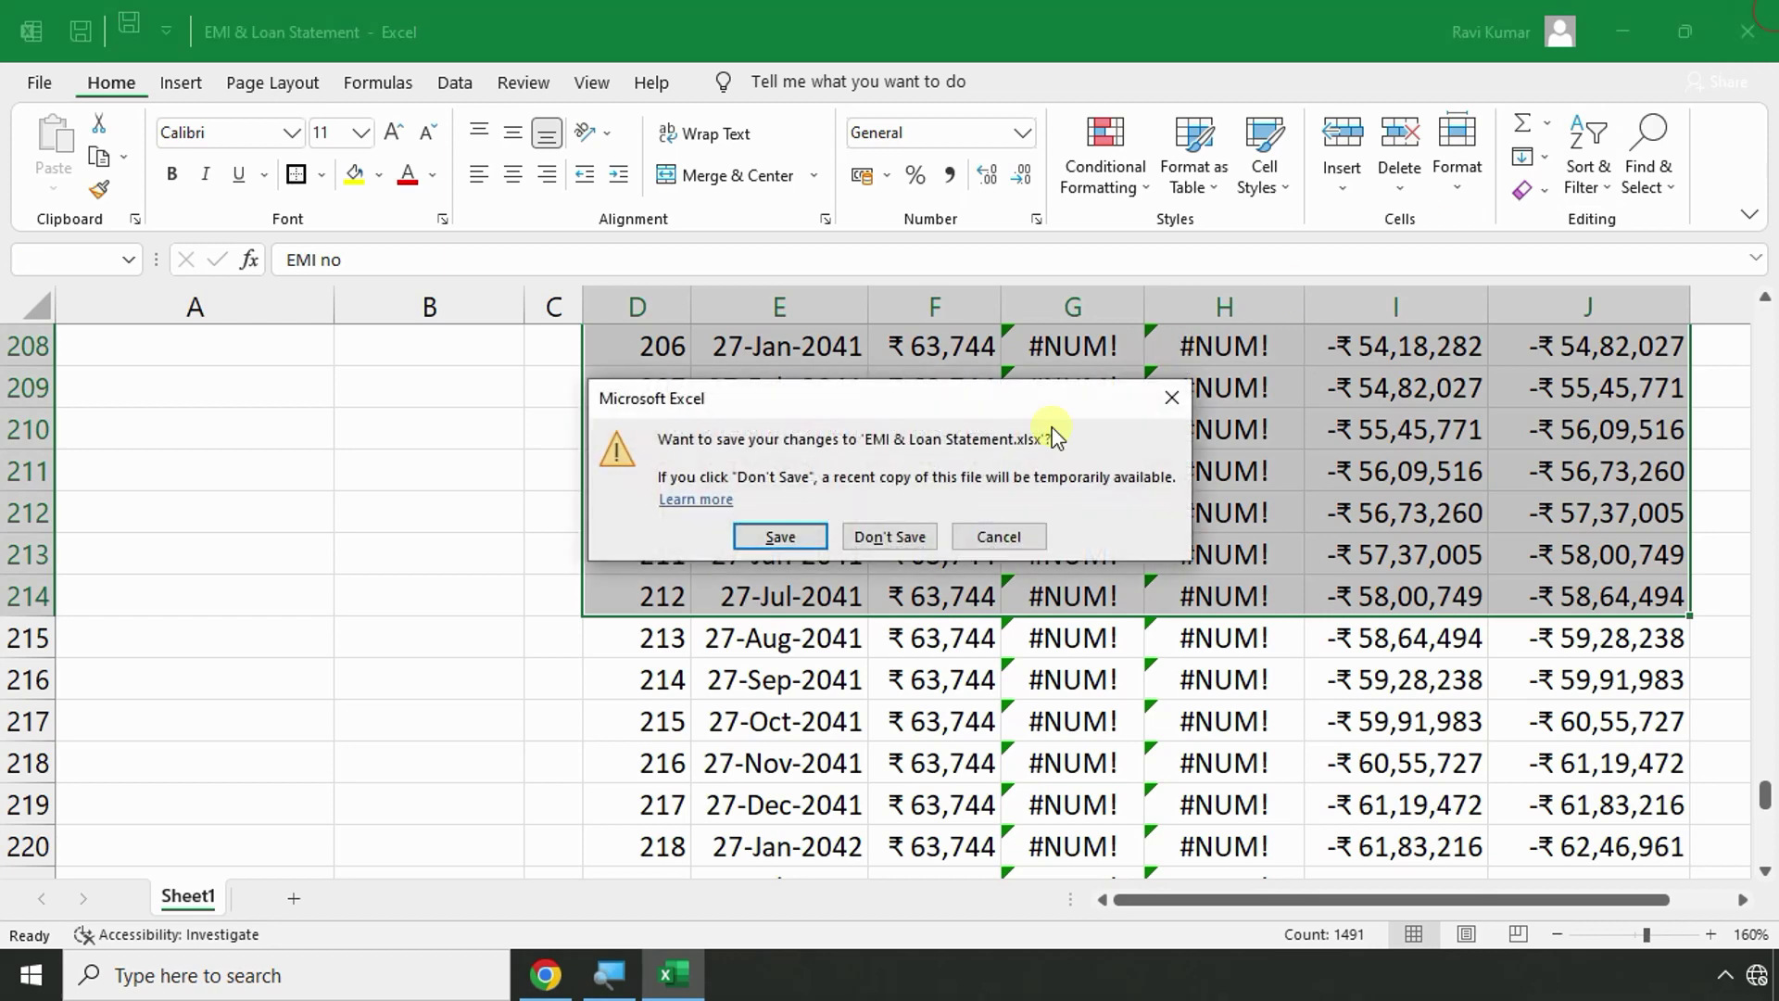
click(884, 538)
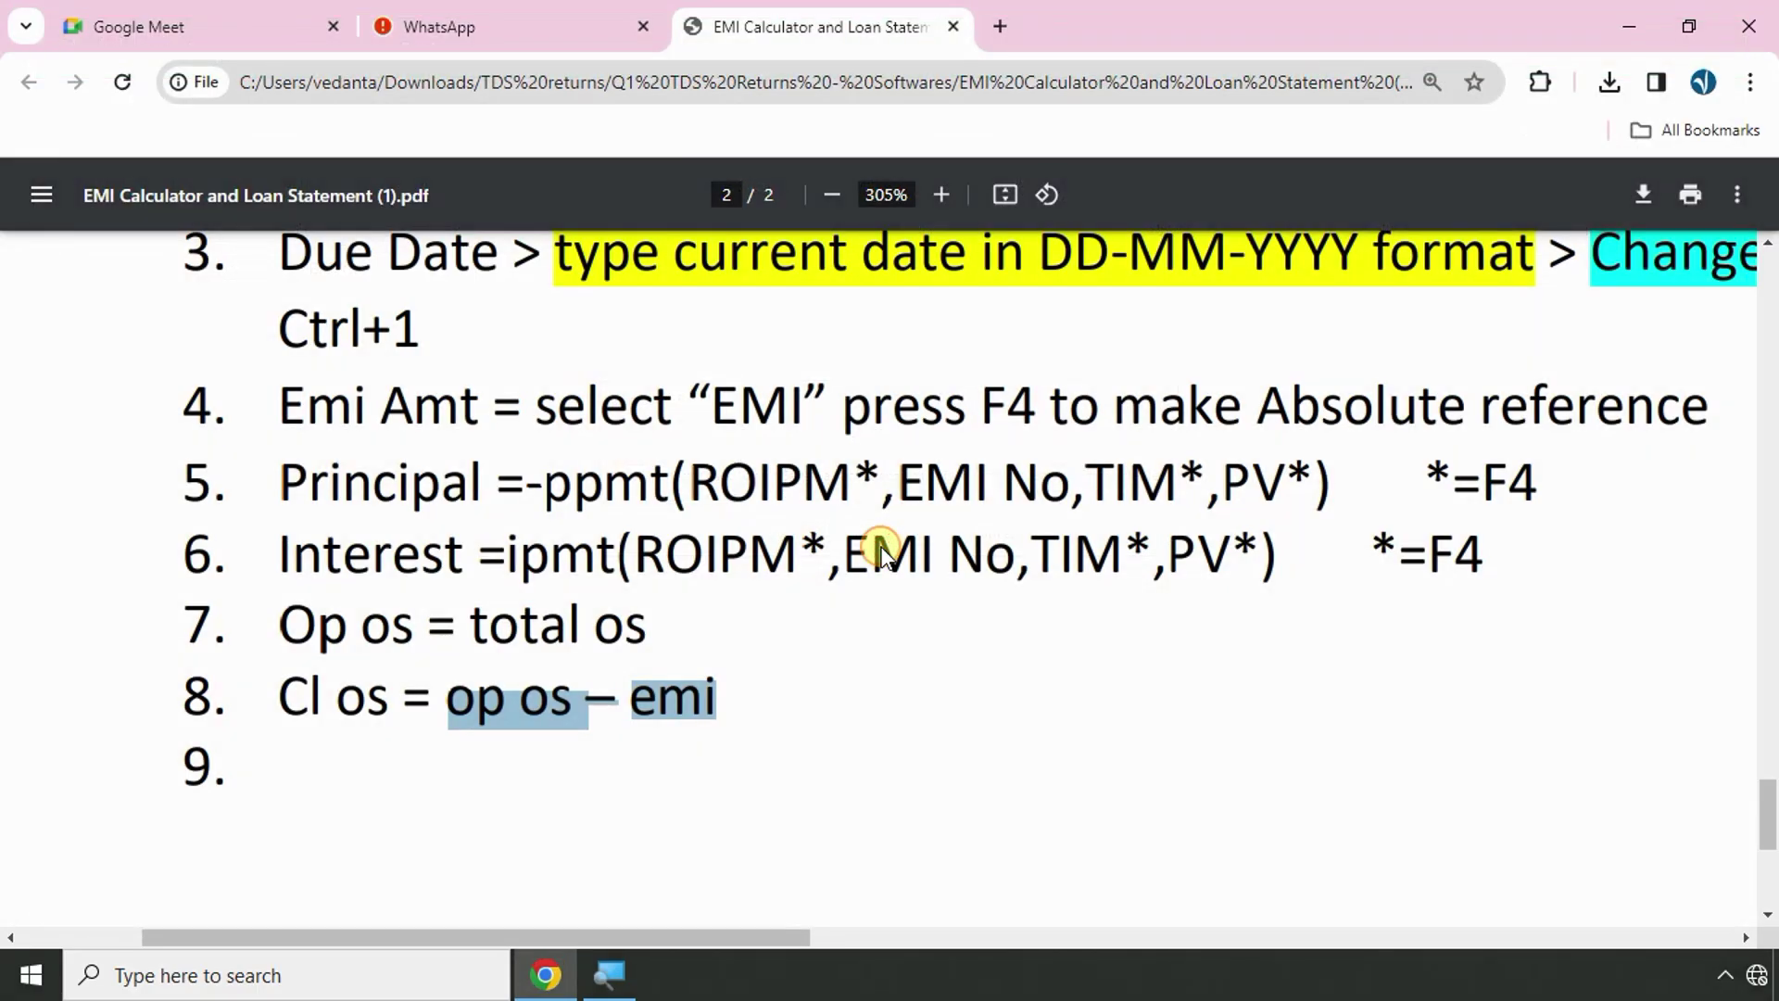